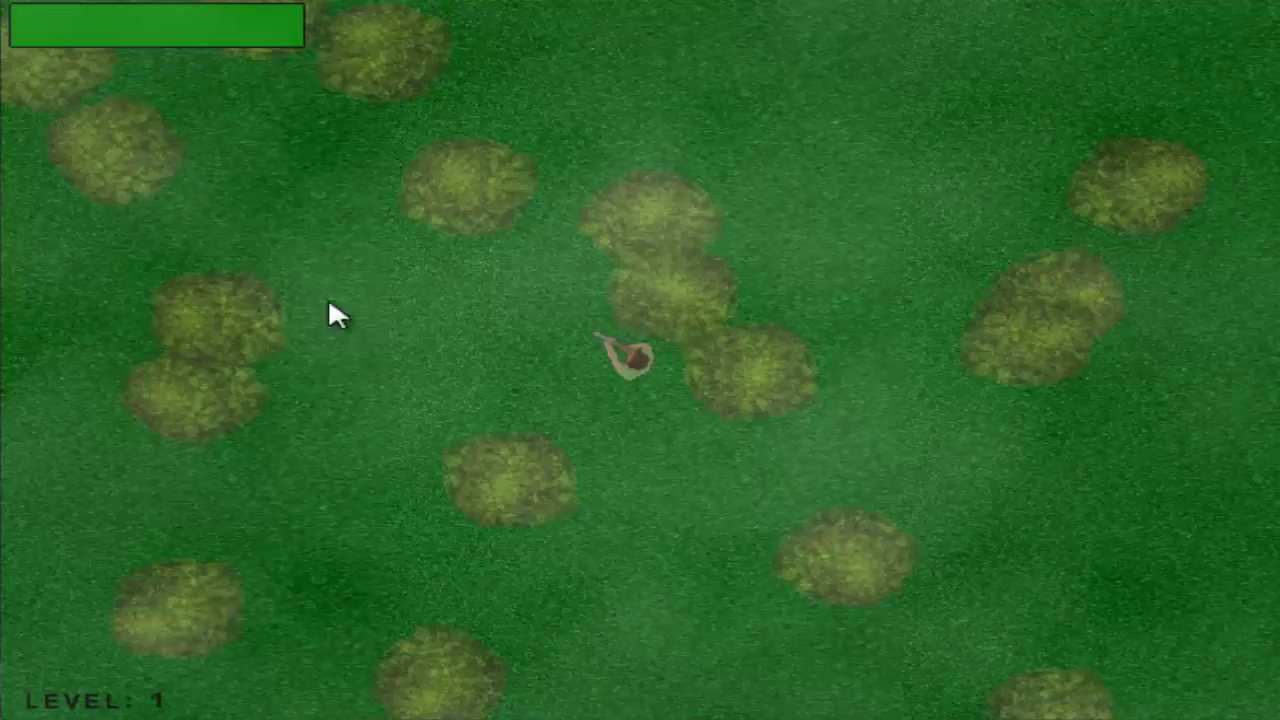
{"action": "key", "text": "w"}
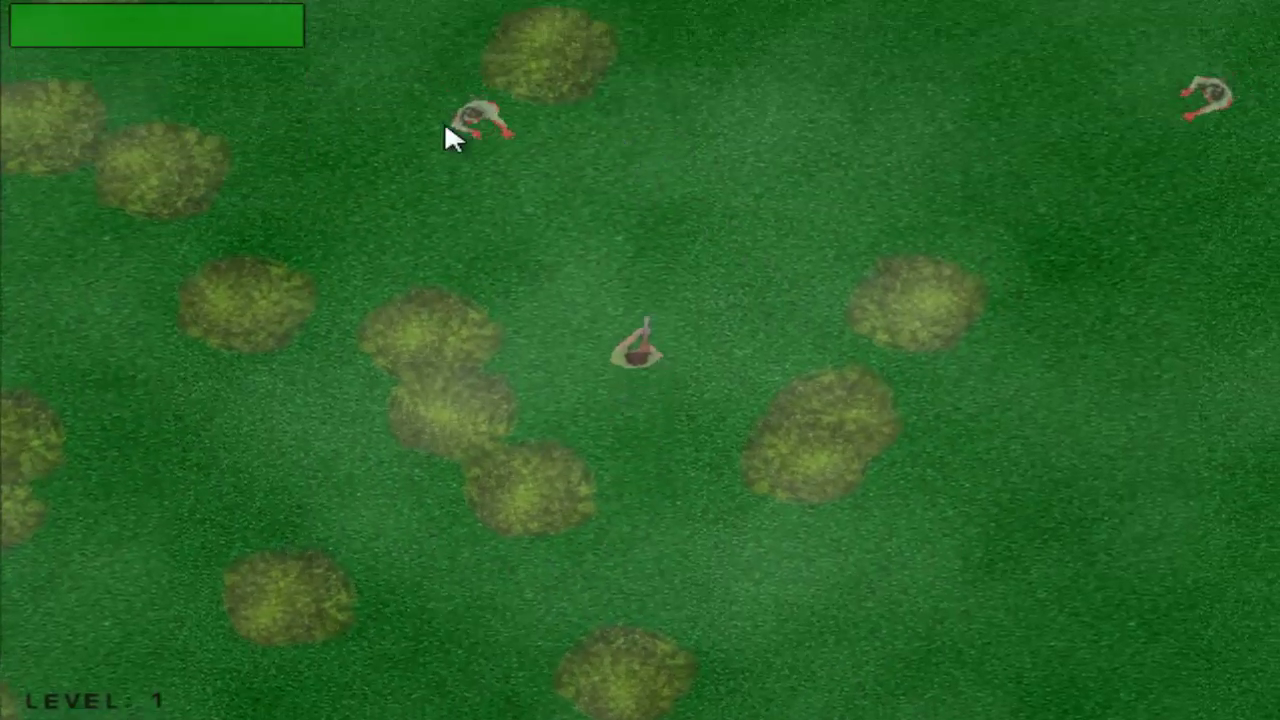
{"action": "left_click", "coordinate": [486, 109]}
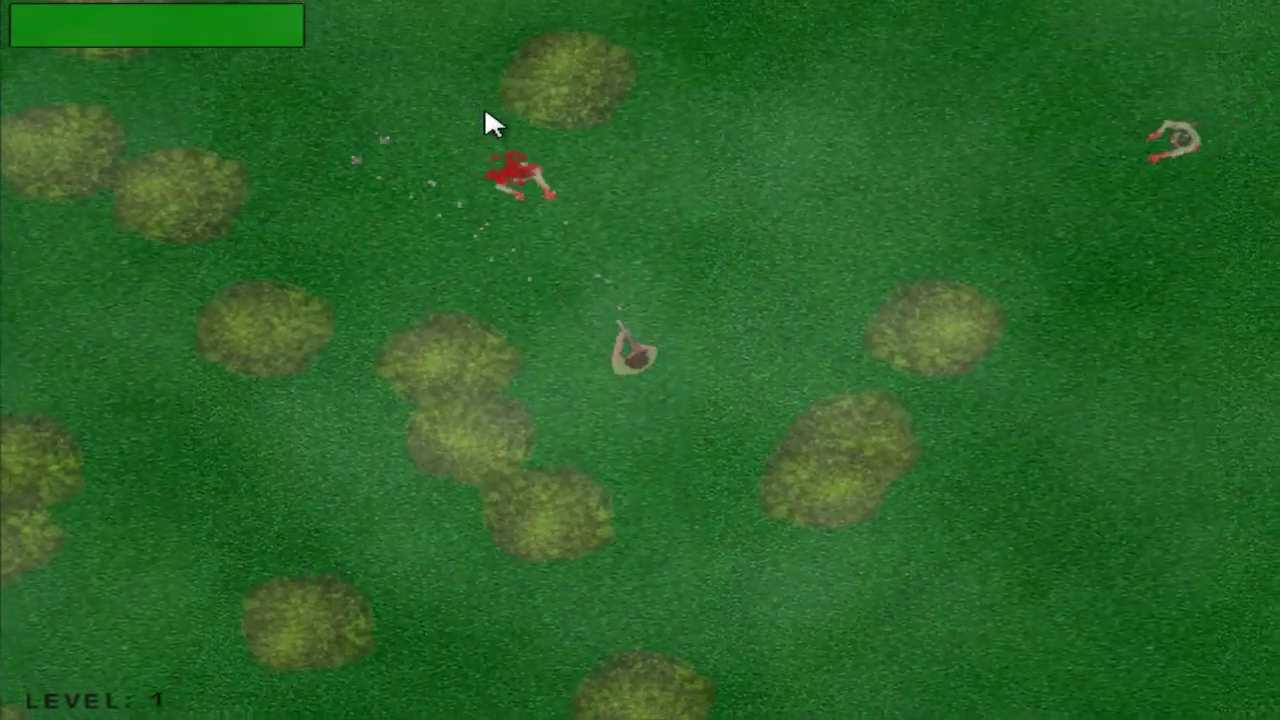
{"action": "key", "text": "s"}
{"action": "left_click", "coordinate": [493, 112]}
{"action": "key", "text": "w"}
{"action": "left_click", "coordinate": [1021, 129]}
{"action": "key", "text": "s"}
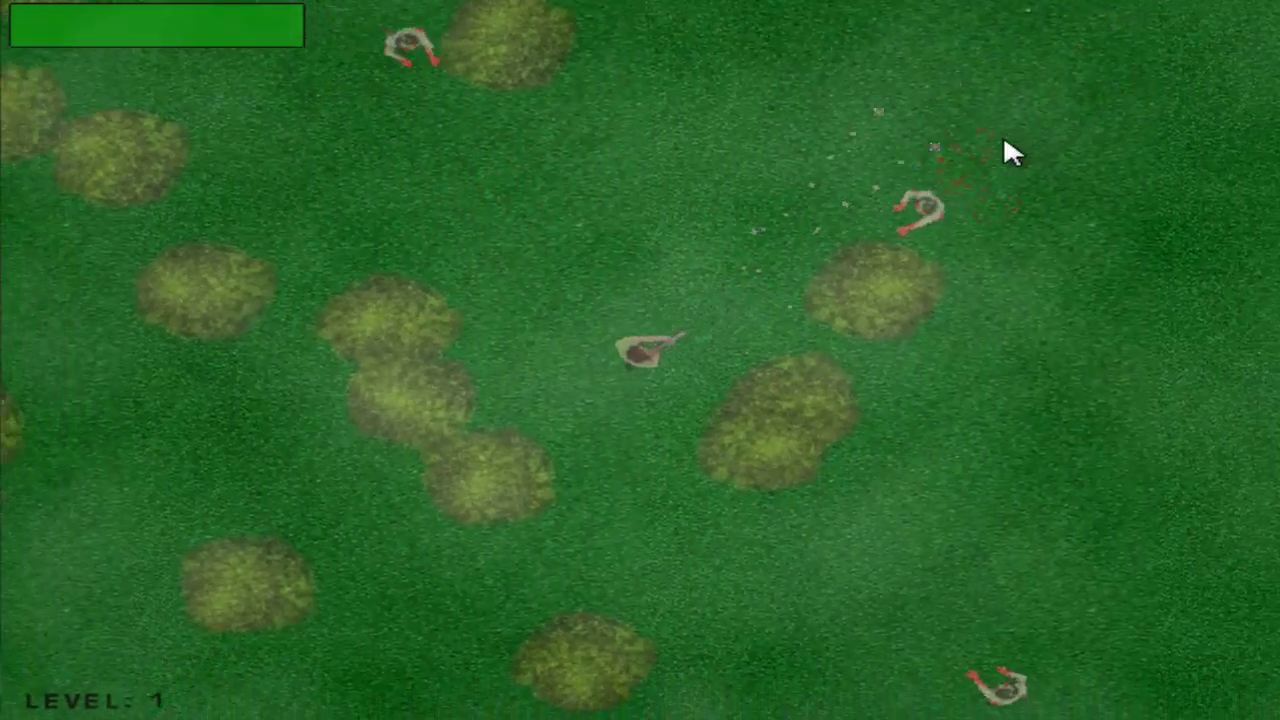
{"action": "left_click", "coordinate": [1003, 134]}
{"action": "left_click", "coordinate": [536, 118]}
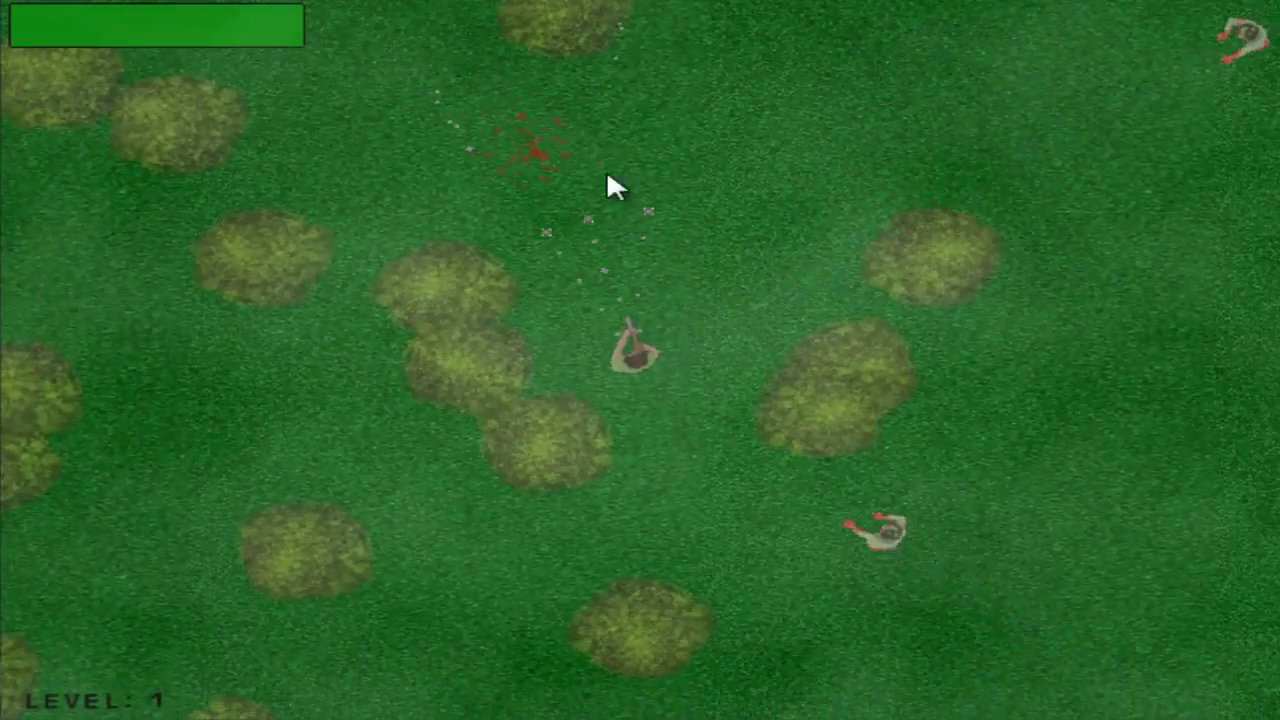
{"action": "left_click", "coordinate": [840, 508]}
{"action": "key", "text": "d"}
{"action": "key", "text": "s"}
{"action": "left_click", "coordinate": [963, 610]}
{"action": "left_click", "coordinate": [949, 566]}
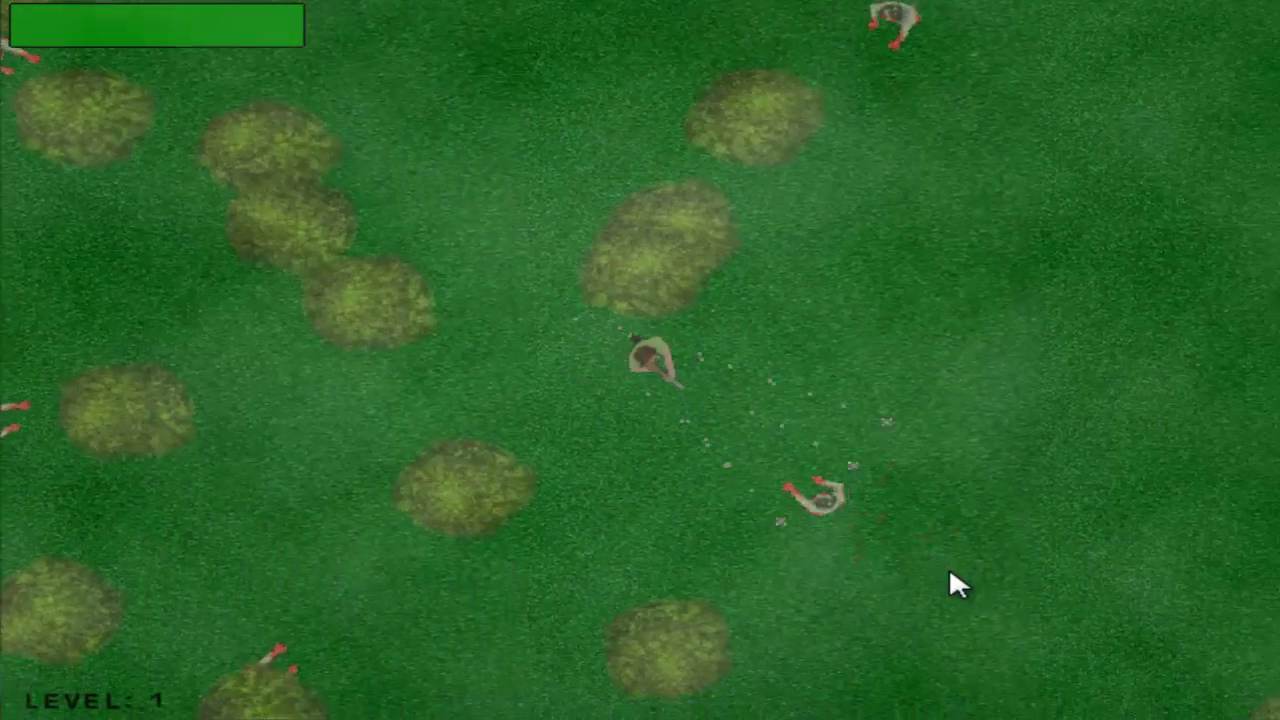
{"action": "left_click", "coordinate": [939, 566]}
{"action": "key", "text": "w"}
{"action": "left_click", "coordinate": [734, 89]}
{"action": "key", "text": "s"}
{"action": "key", "text": "a"}
{"action": "left_click", "coordinate": [773, 94]}
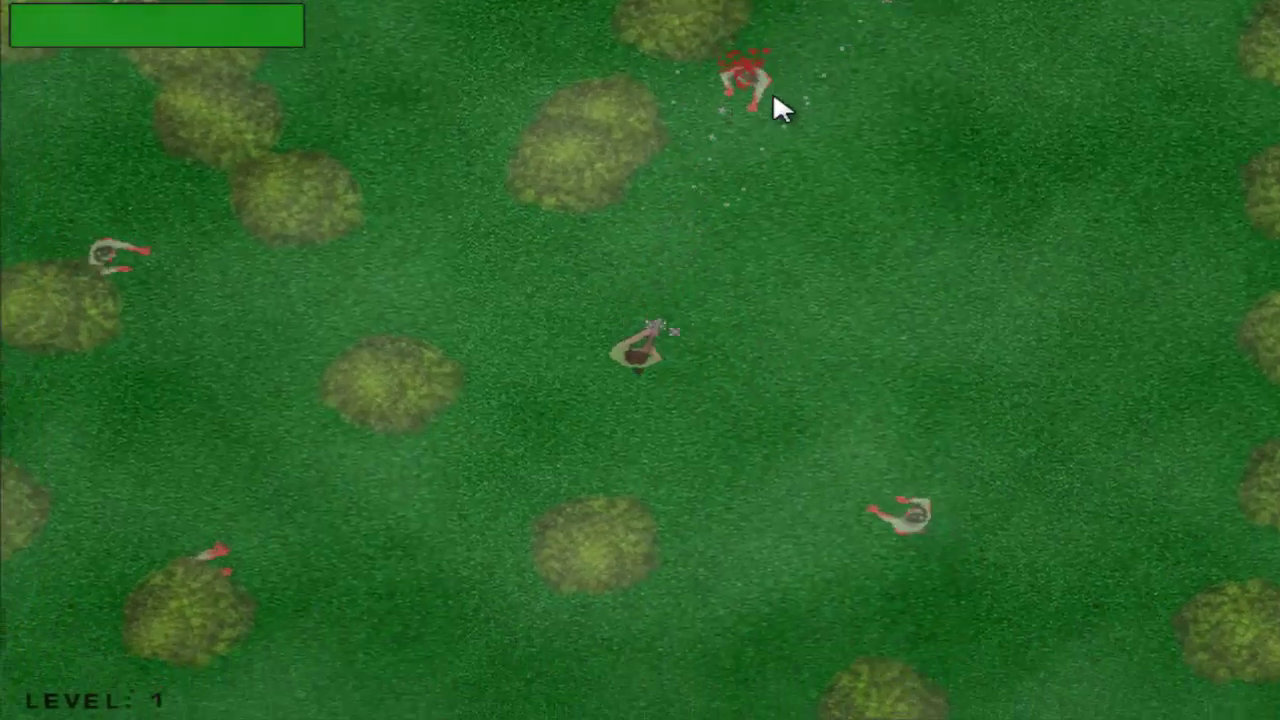
{"action": "key", "text": "d"}
{"action": "left_click", "coordinate": [1005, 408]}
{"action": "left_click", "coordinate": [910, 370]}
{"action": "key", "text": "w"}
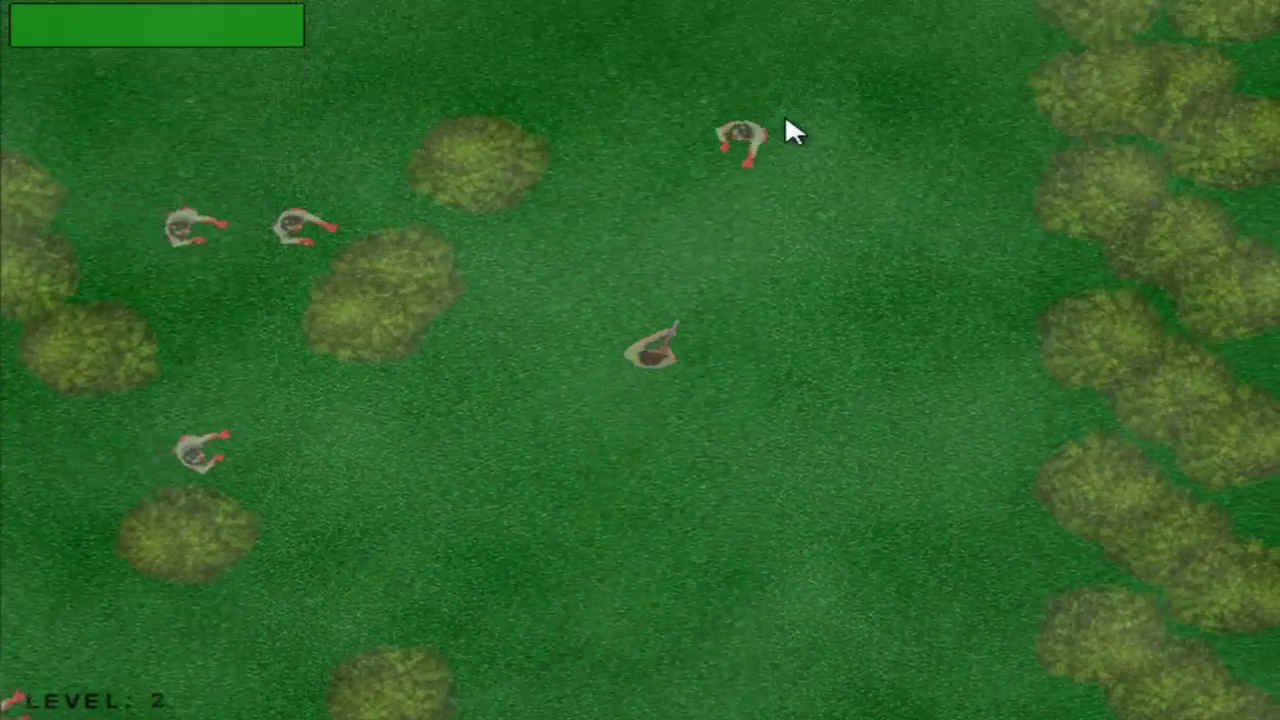
{"action": "left_click", "coordinate": [786, 117]}
{"action": "left_click", "coordinate": [769, 124]}
{"action": "key", "text": "w"}
{"action": "key", "text": "d"}
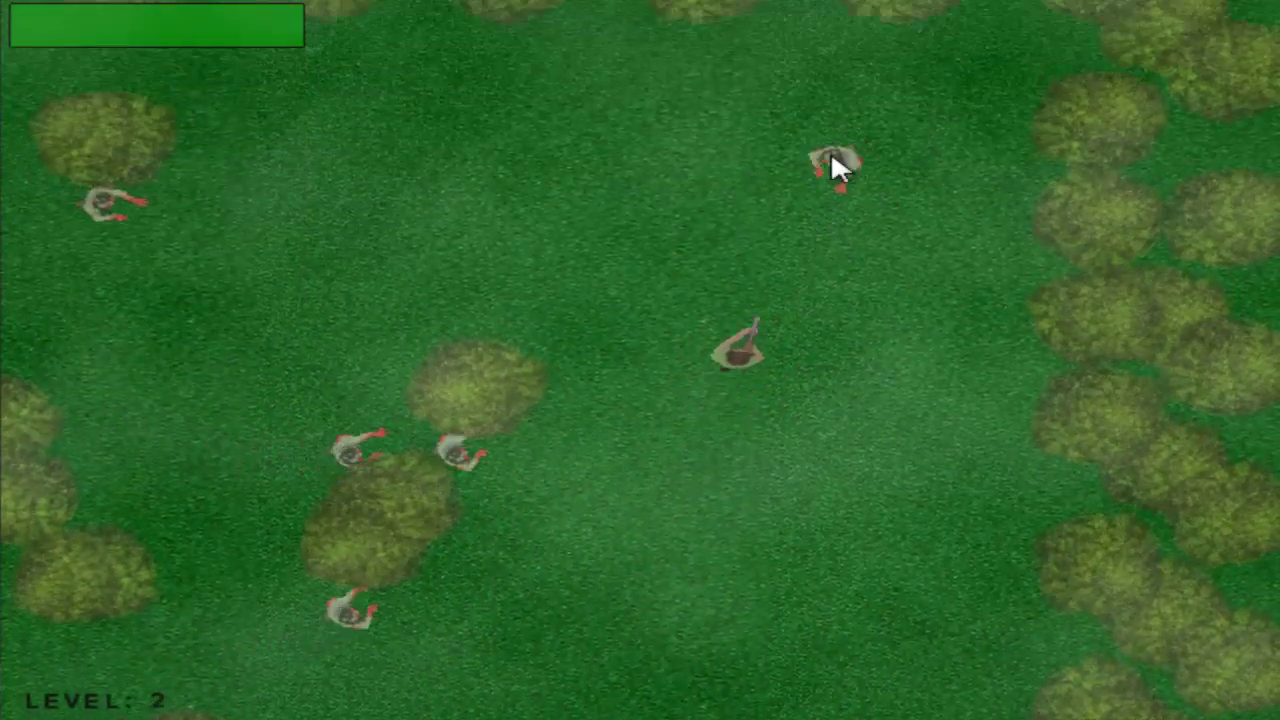
{"action": "left_click", "coordinate": [832, 156]}
{"action": "left_click", "coordinate": [835, 166]}
{"action": "left_click", "coordinate": [835, 174]}
{"action": "key", "text": "w"}
{"action": "key", "text": "a"}
{"action": "key", "text": "d"}
{"action": "left_click", "coordinate": [590, 489]}
{"action": "left_click", "coordinate": [553, 543]}
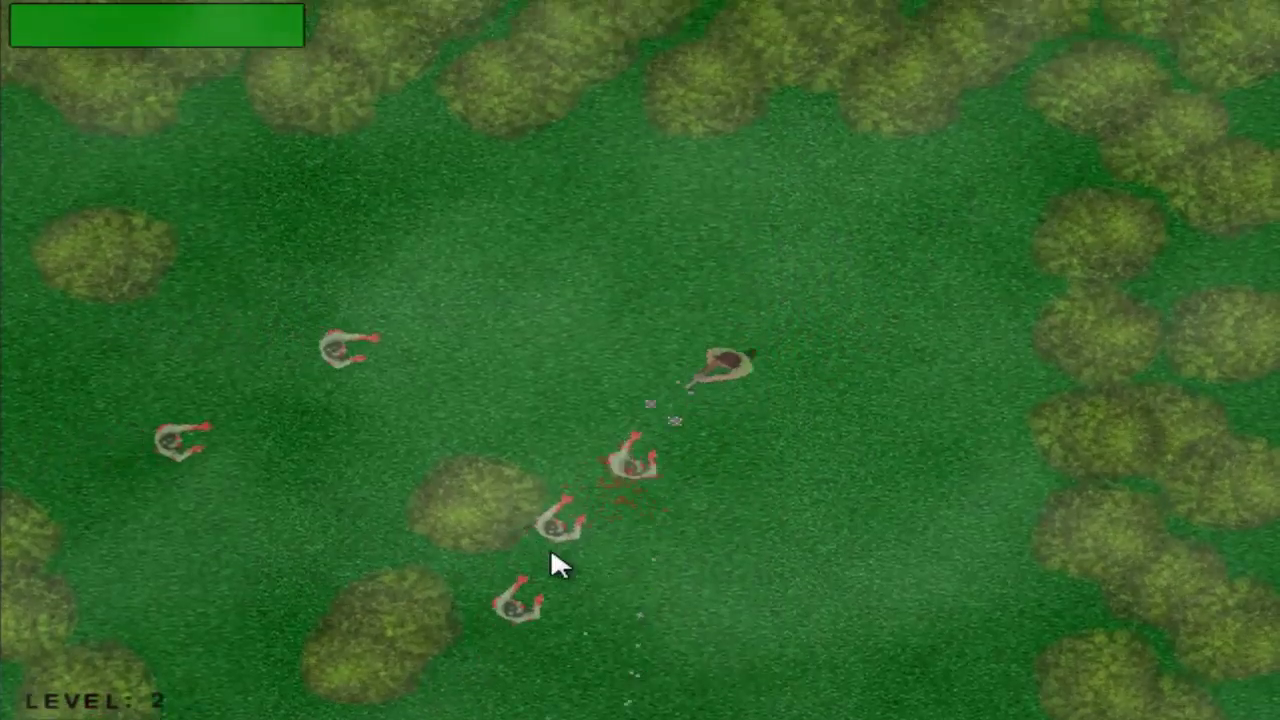
{"action": "left_click", "coordinate": [575, 557]}
{"action": "left_click", "coordinate": [586, 557]}
{"action": "left_click", "coordinate": [596, 517]}
{"action": "key", "text": "s"}
{"action": "key", "text": "a"}
{"action": "left_click", "coordinate": [598, 510]}
{"action": "key", "text": "w"}
{"action": "key", "text": "d"}
{"action": "left_click", "coordinate": [835, 223]}
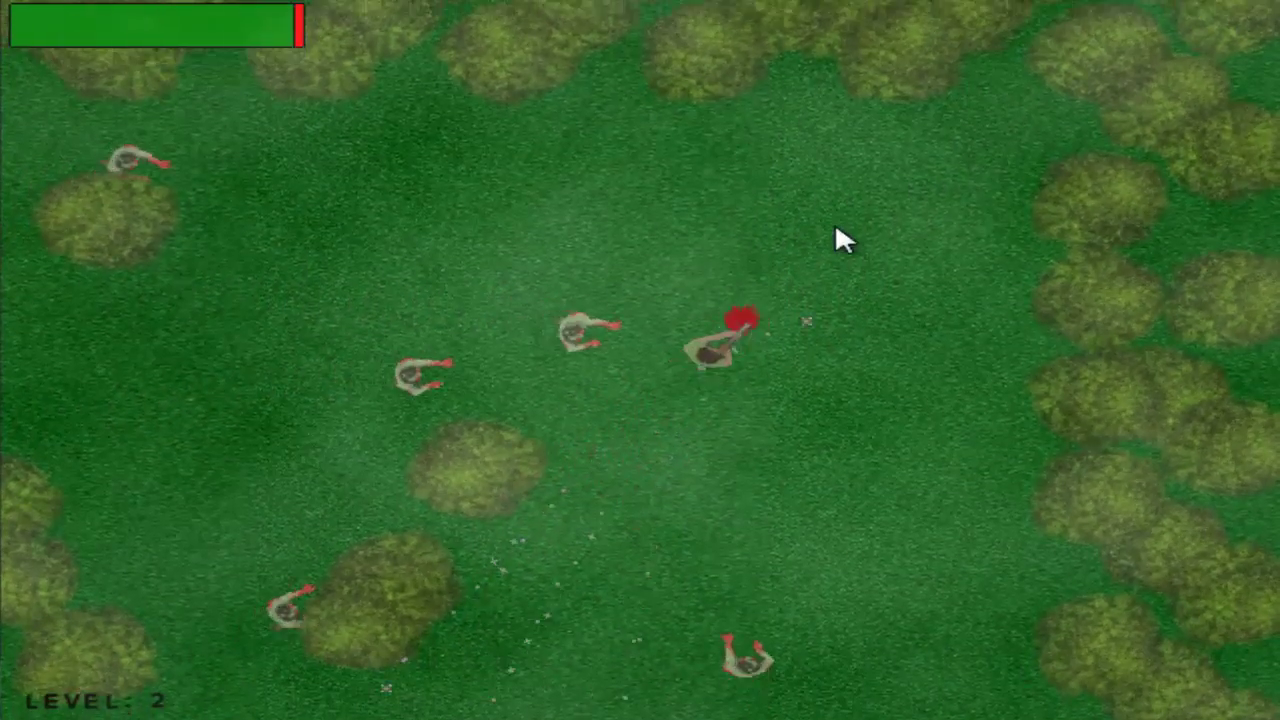
{"action": "key", "text": "s"}
{"action": "key", "text": "a"}
{"action": "left_click", "coordinate": [585, 265]}
{"action": "key", "text": "a"}
{"action": "left_click", "coordinate": [575, 335]}
{"action": "key", "text": "w"}
{"action": "key", "text": "d"}
{"action": "left_click", "coordinate": [650, 475]}
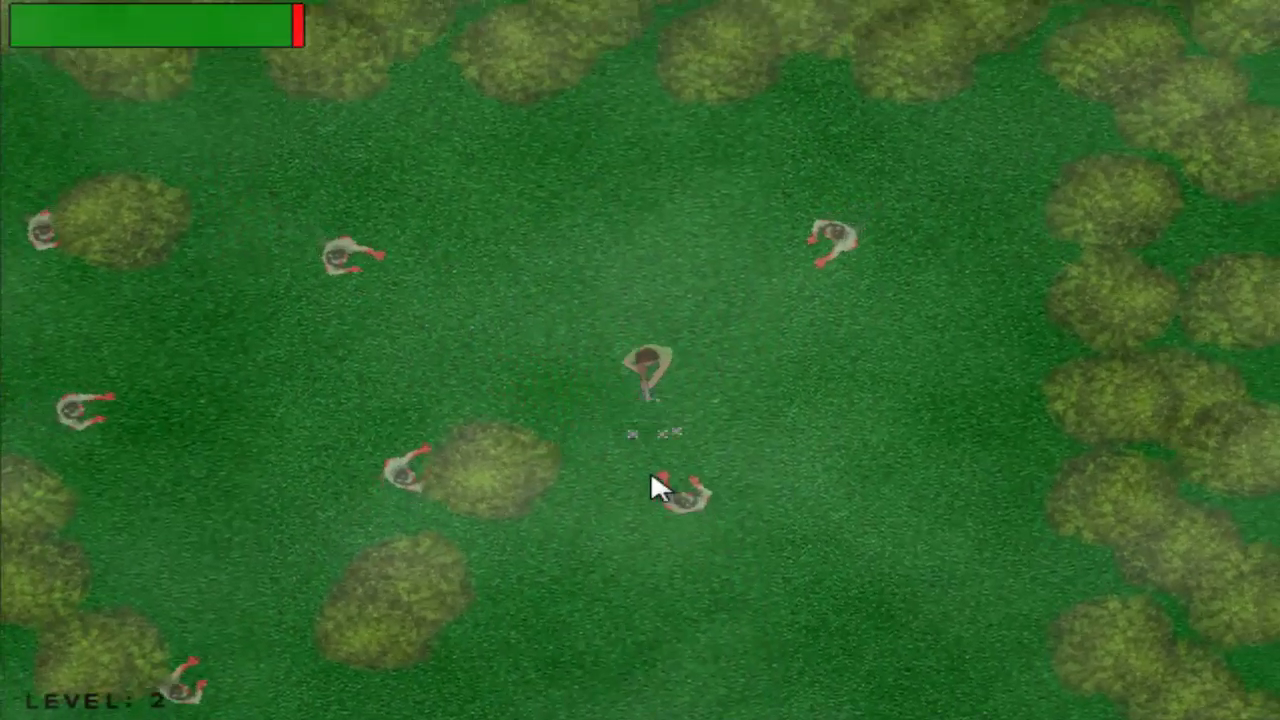
{"action": "key", "text": "d"}
{"action": "left_click", "coordinate": [900, 240]}
{"action": "left_click", "coordinate": [806, 322]}
{"action": "key", "text": "a"}
{"action": "left_click", "coordinate": [490, 343]}
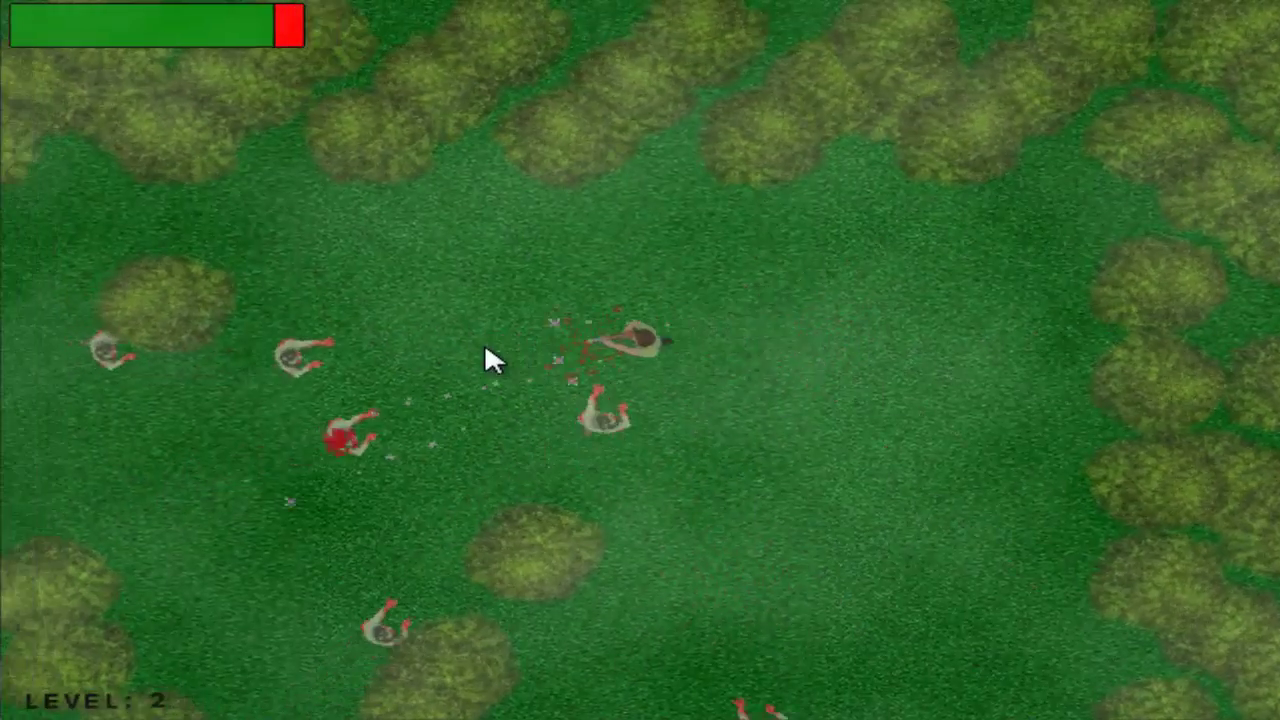
{"action": "key", "text": "w"}
{"action": "left_click", "coordinate": [460, 312]}
{"action": "key", "text": "a"}
{"action": "key", "text": "w"}
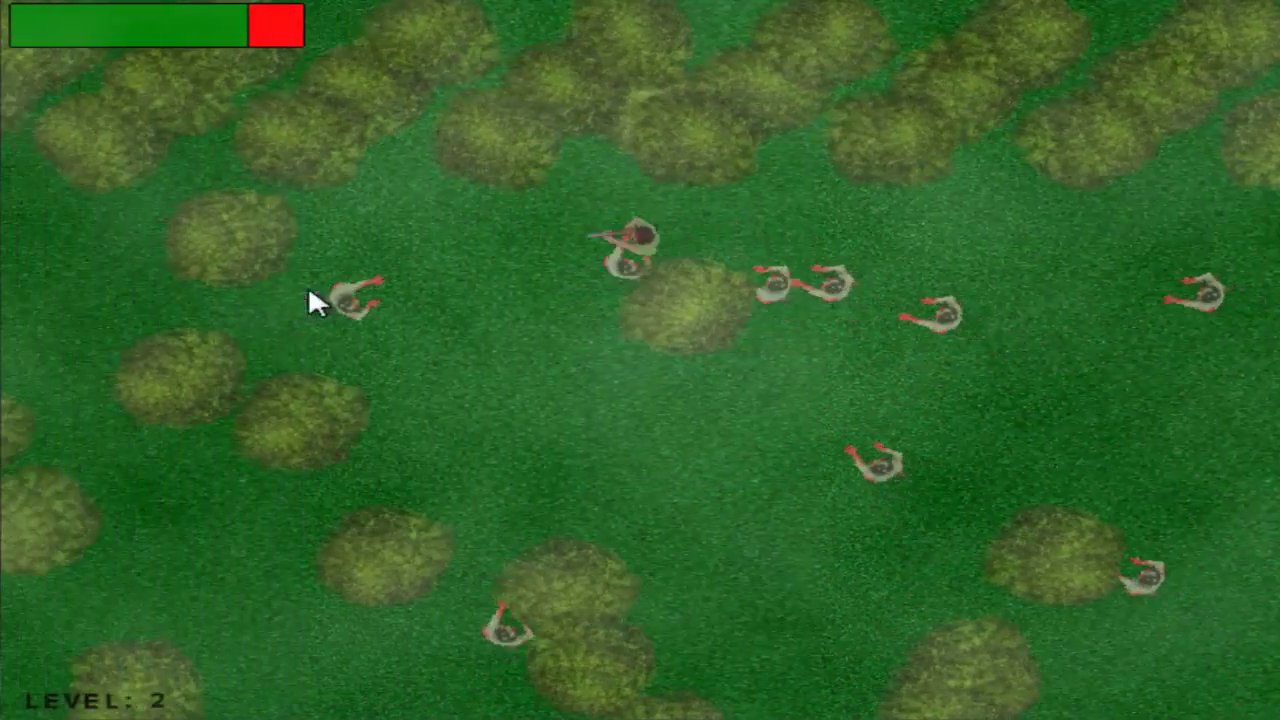
{"action": "key", "text": "s"}
{"action": "key", "text": "s"}
{"action": "key", "text": "d"}
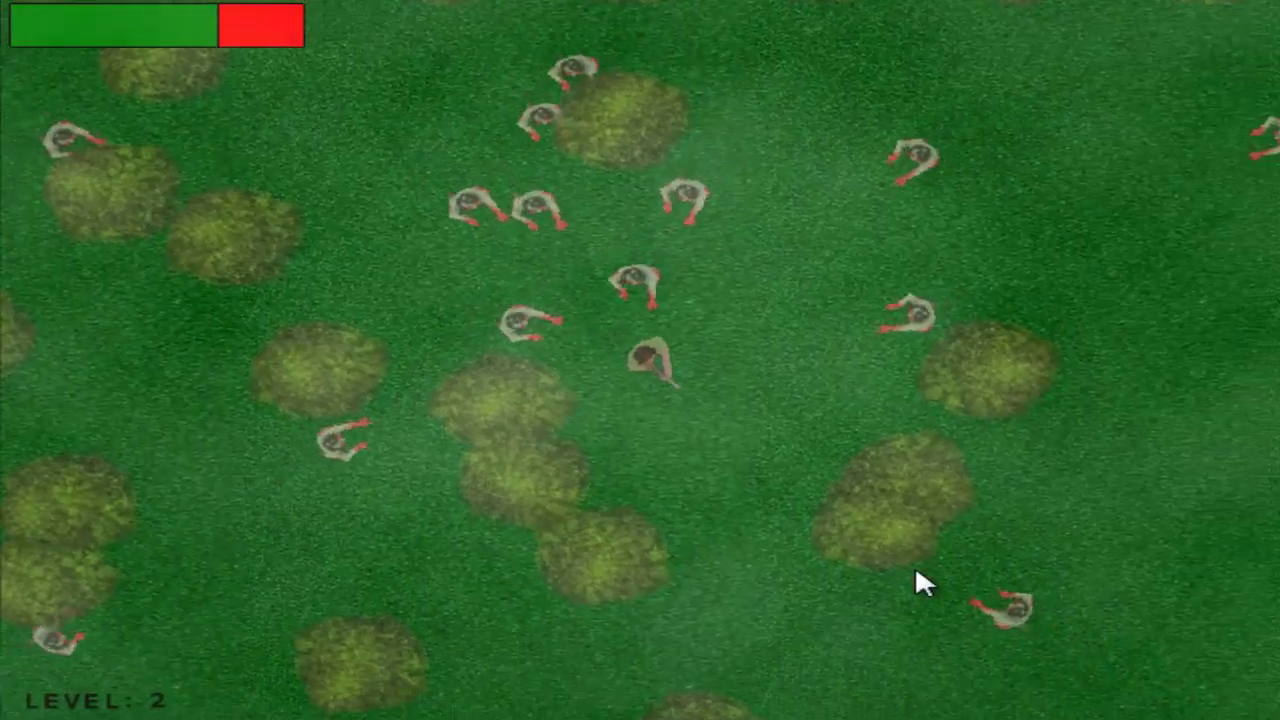
{"action": "key", "text": "a"}
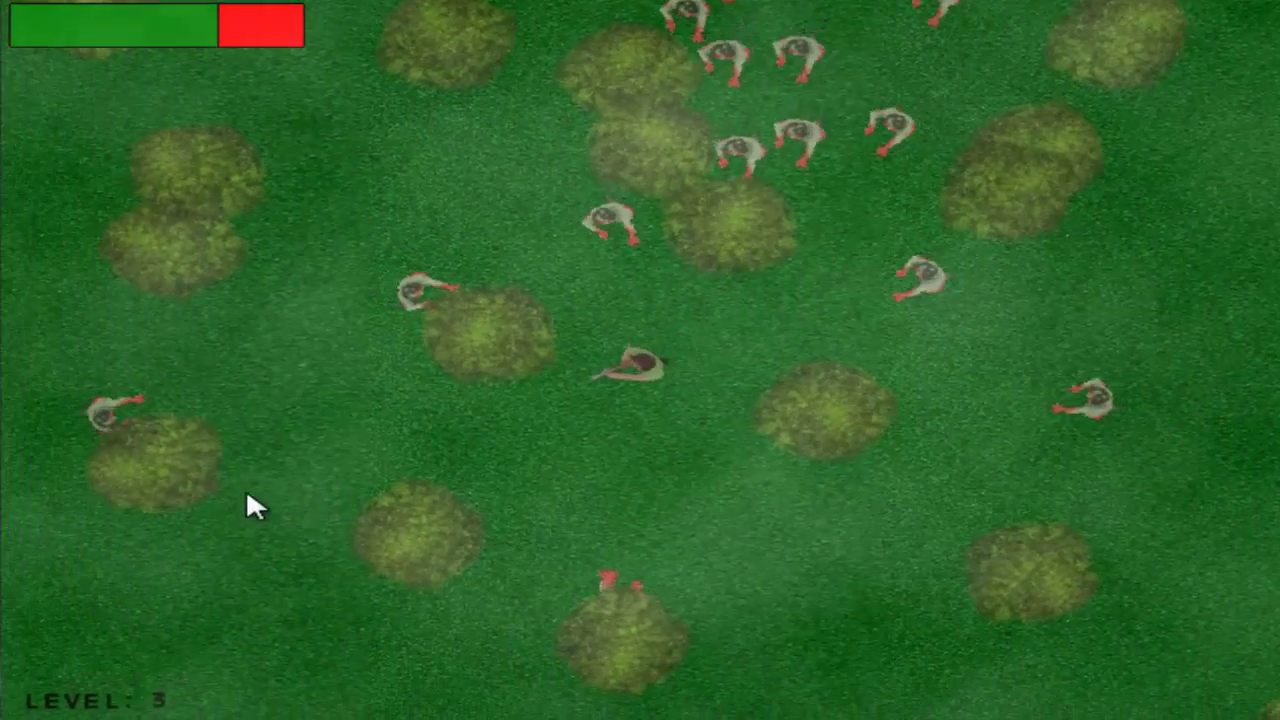
{"action": "key", "text": "w"}
{"action": "key", "text": "w"}
{"action": "key", "text": "a"}
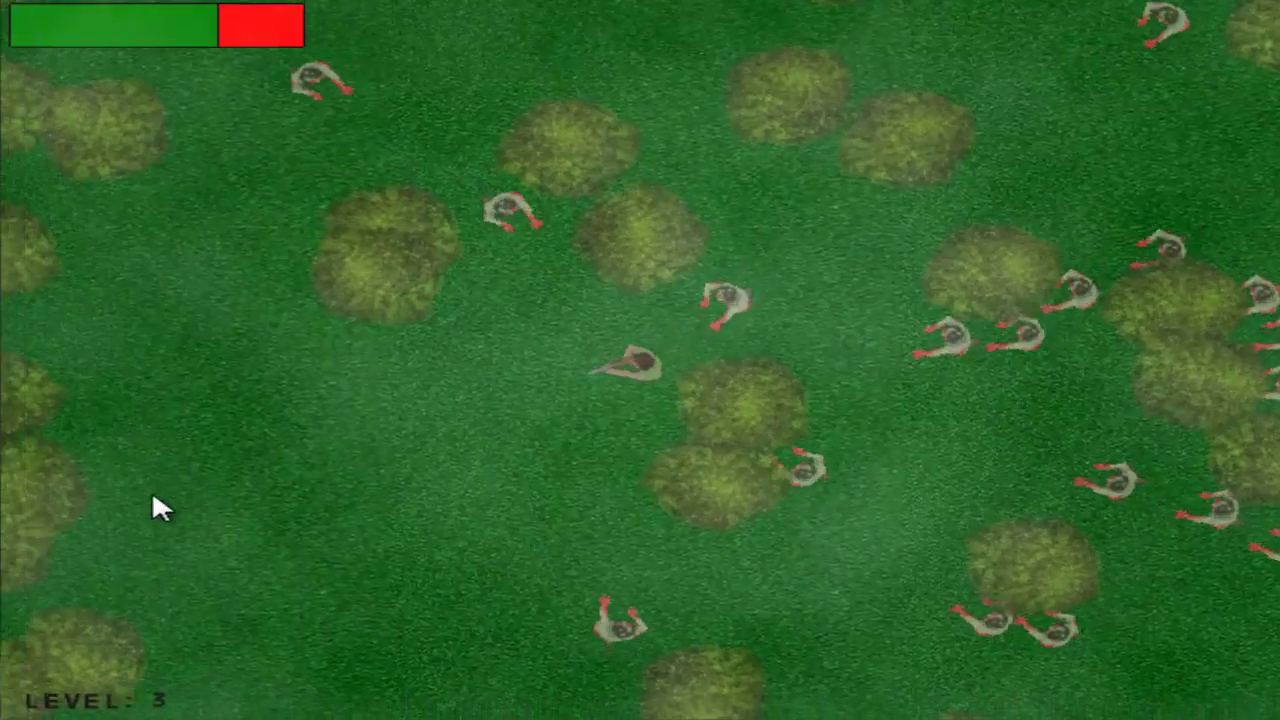
{"action": "key", "text": "a"}
{"action": "key", "text": "s"}
{"action": "left_click", "coordinate": [934, 316]}
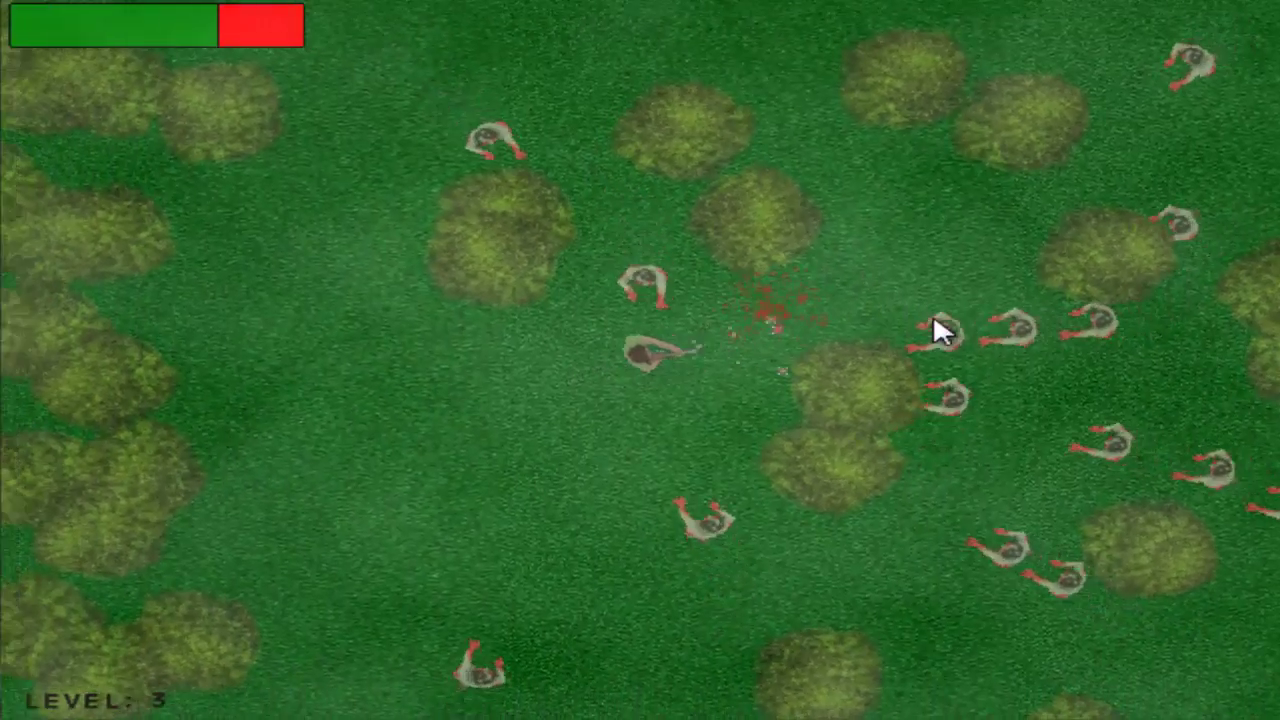
{"action": "key", "text": "a"}
{"action": "left_click", "coordinate": [794, 360]}
{"action": "left_click", "coordinate": [787, 389]}
{"action": "left_click", "coordinate": [740, 440]}
{"action": "left_click", "coordinate": [491, 526]}
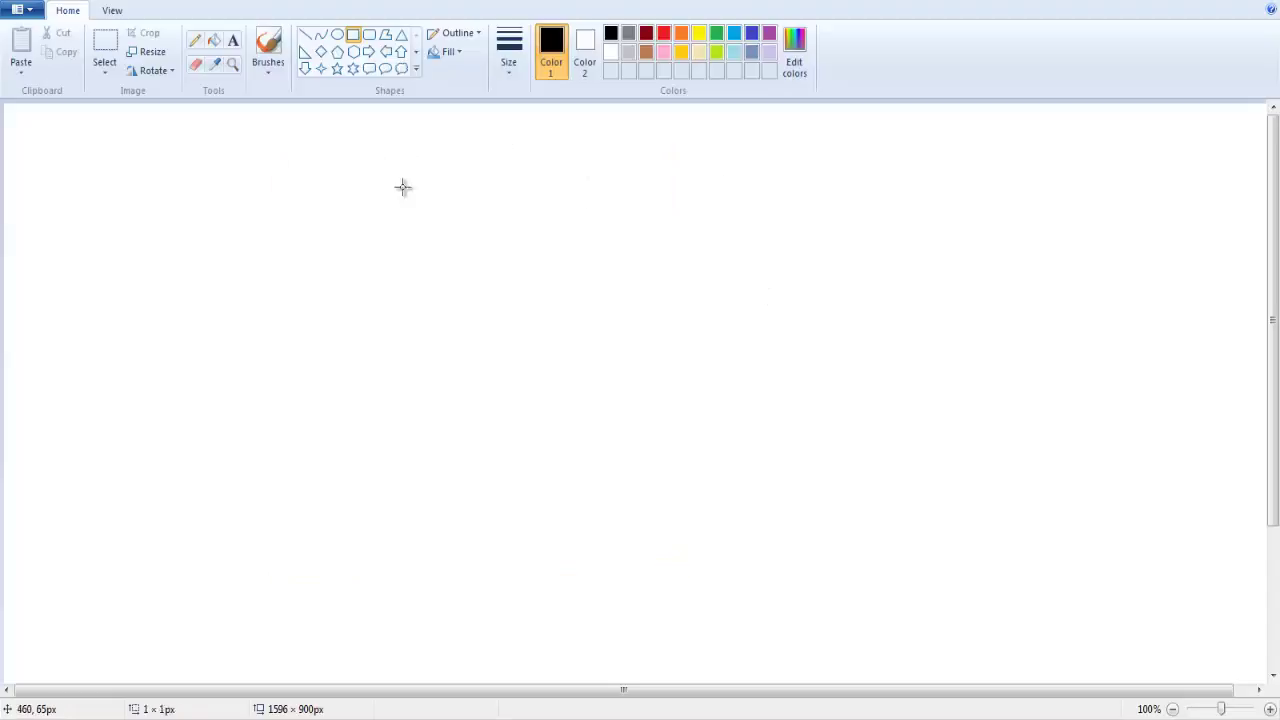
In Paint, draw a black-outlined rectangle about 542 × 413 px near the canvas's upper middle and fill it with green.
{"action": "left_click_drag", "start_coordinate": [371, 158], "coordinate": [806, 514]}
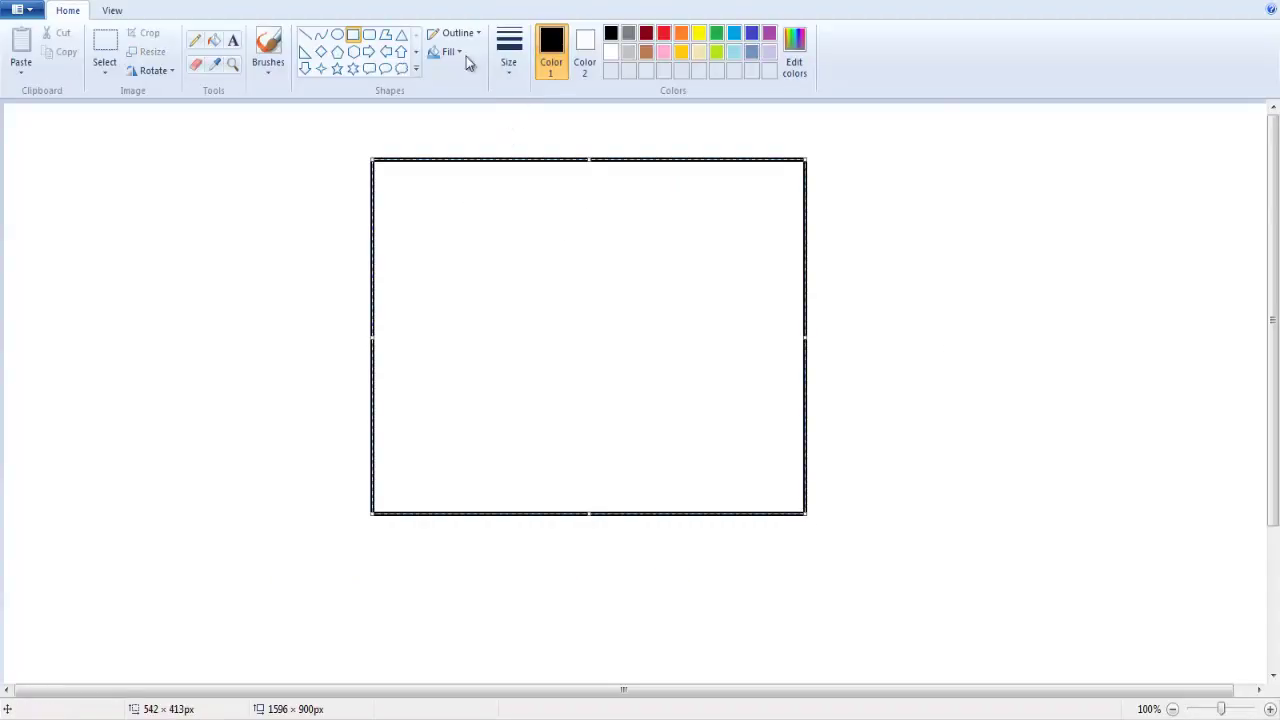
{"action": "left_click", "coordinate": [268, 45]}
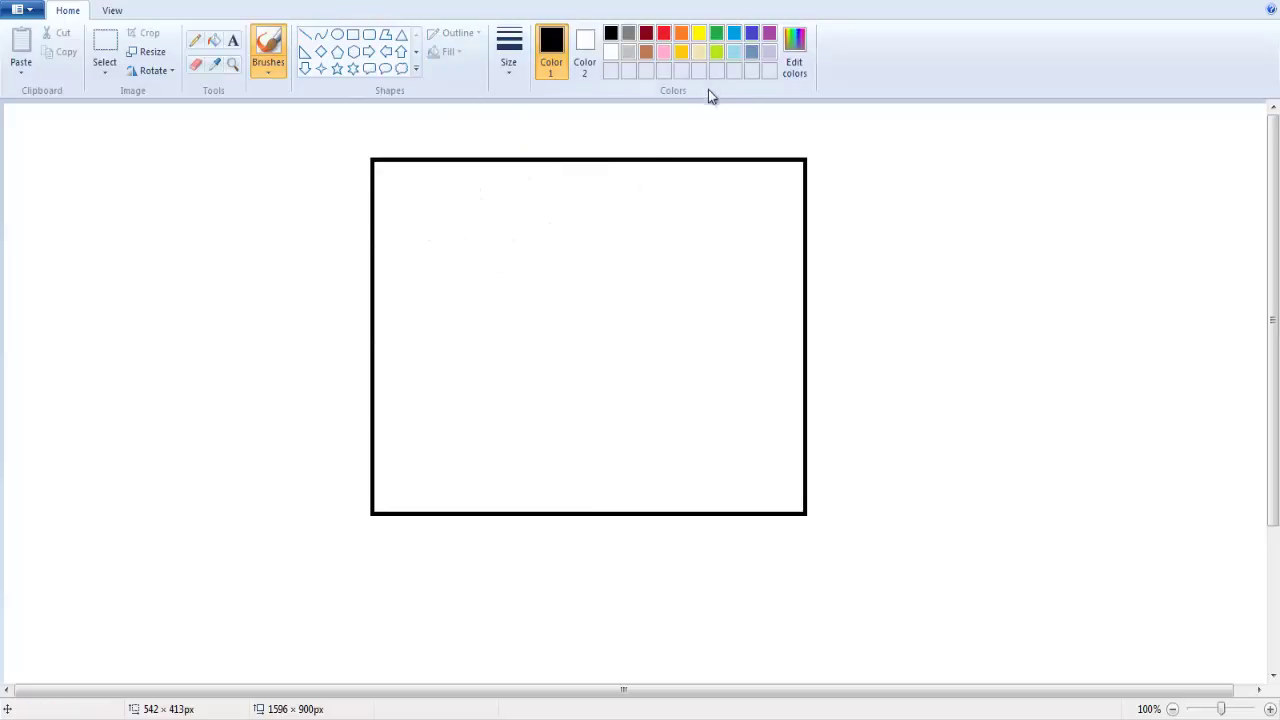
{"action": "left_click", "coordinate": [716, 33]}
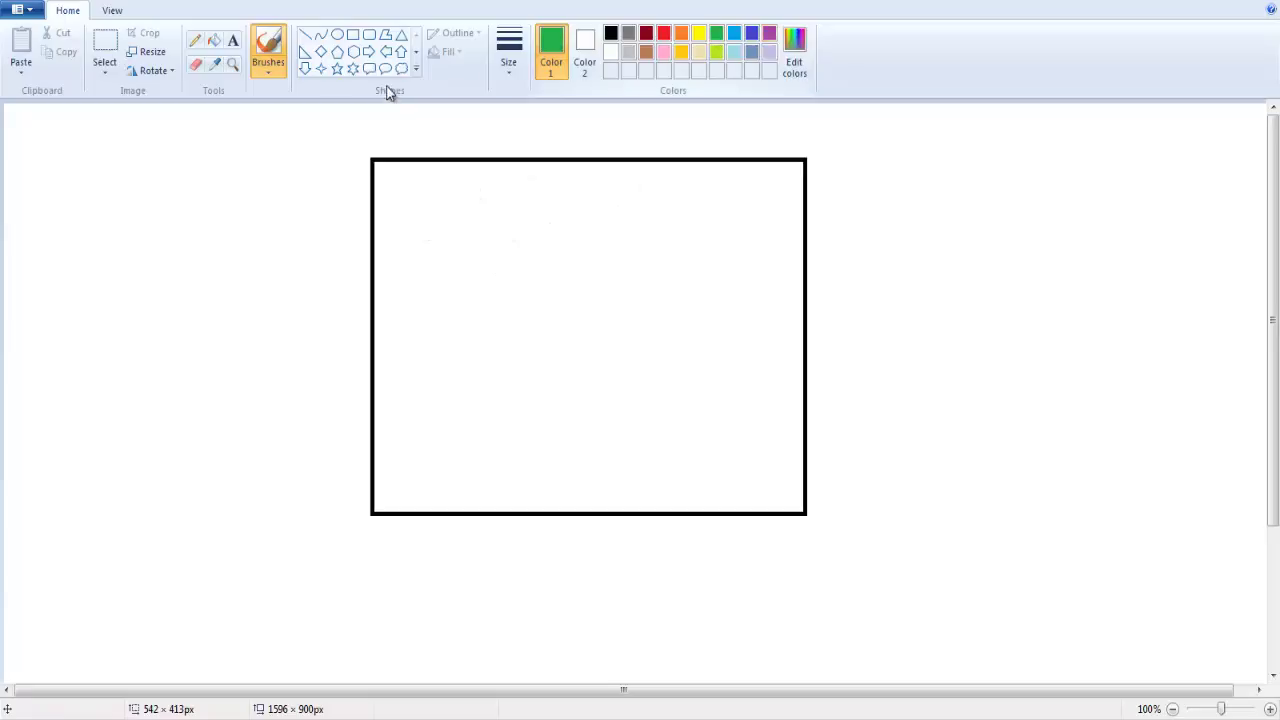
{"action": "left_click", "coordinate": [214, 40]}
{"action": "left_click", "coordinate": [697, 323]}
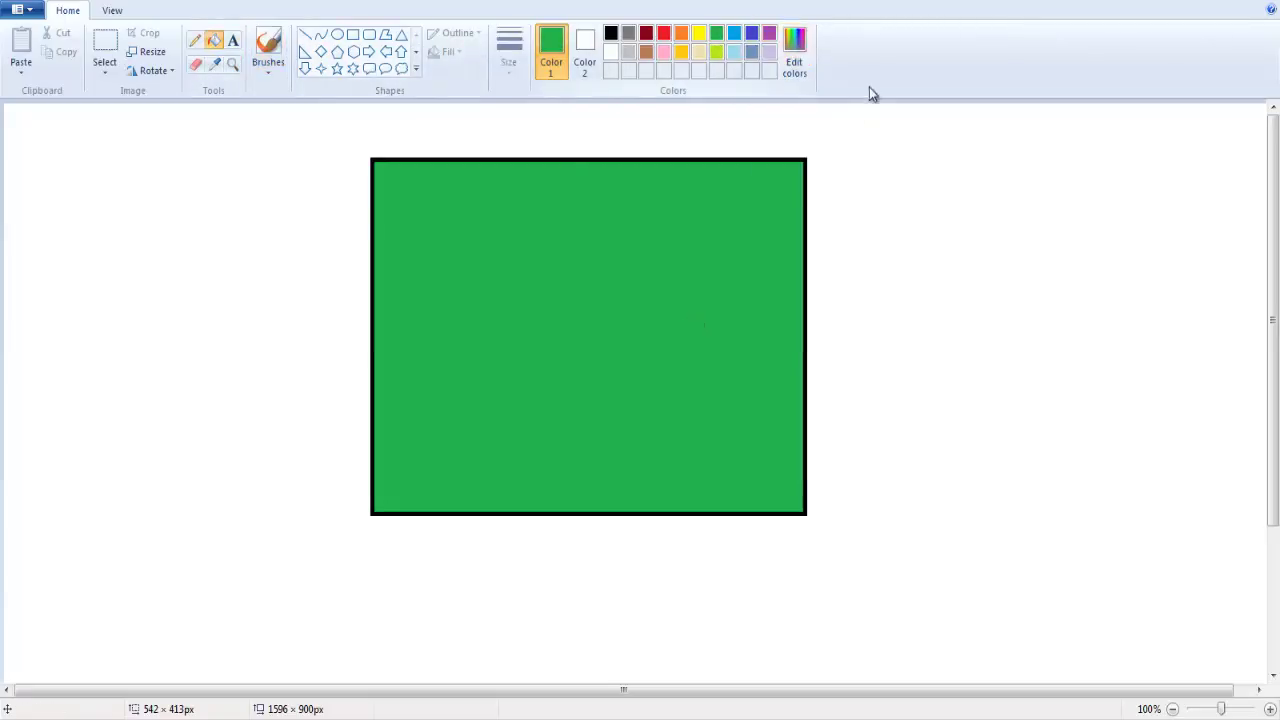
Define a darker green (RGB 21, 108, 48) as the custom colour and refill the rectangle with it.
{"action": "left_click", "coordinate": [794, 50]}
{"action": "left_click_drag", "start_coordinate": [821, 282], "coordinate": [821, 357]}
{"action": "left_click", "coordinate": [486, 474]}
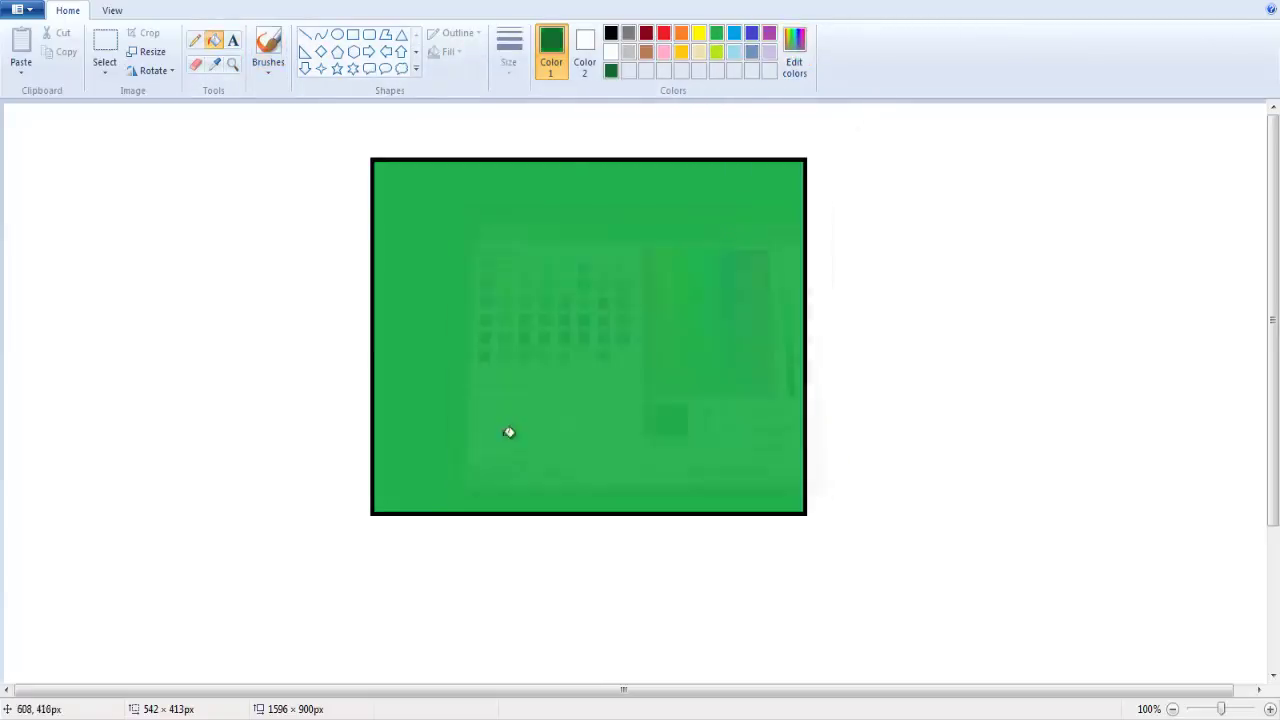
{"action": "left_click", "coordinate": [508, 432]}
Brush two closed irregular black outlines inside the rectangle, a small one at its upper left and a larger one at its lower right.
{"action": "left_click", "coordinate": [611, 33]}
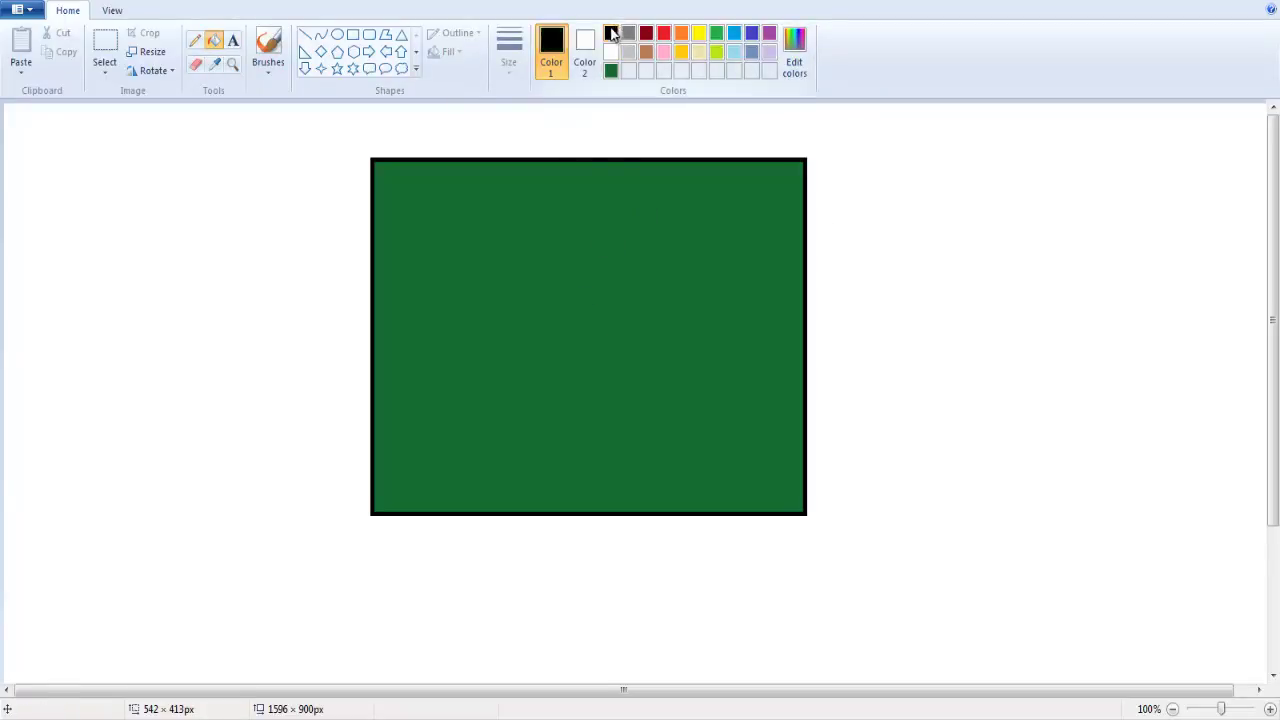
{"action": "left_click", "coordinate": [268, 45]}
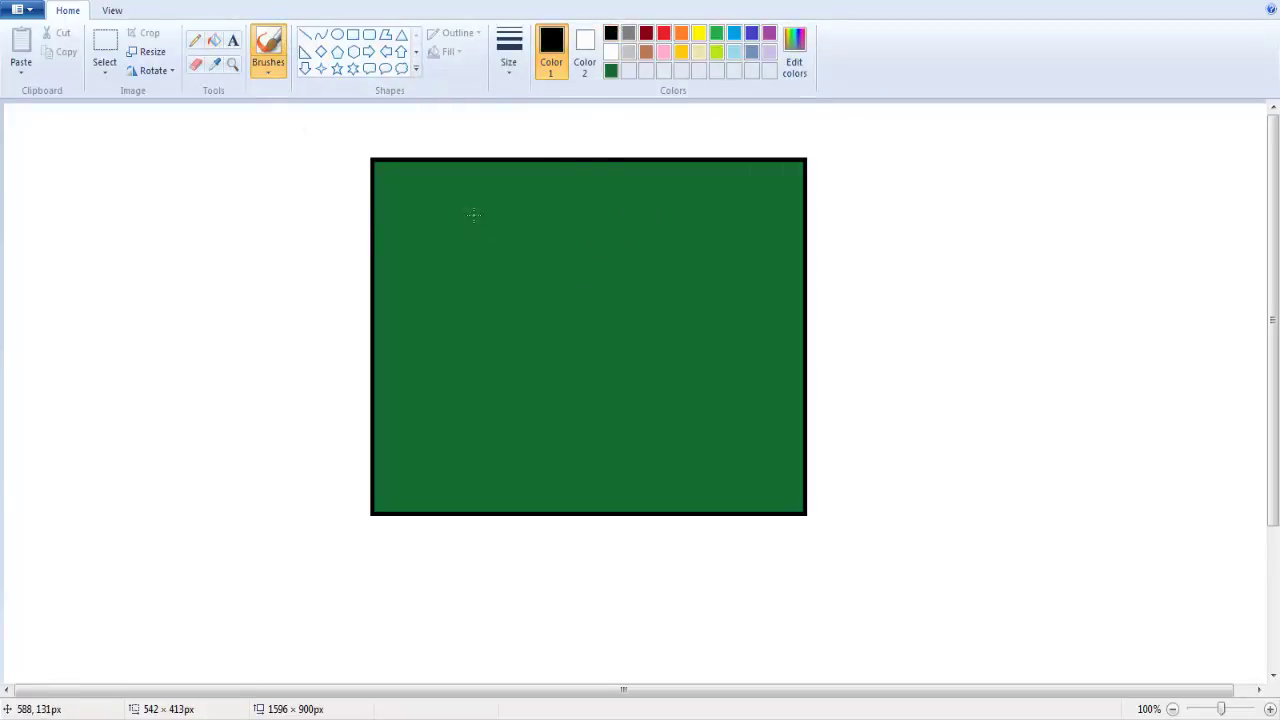
{"action": "left_click_drag", "start_coordinate": [474, 214], "coordinate": [432, 238]}
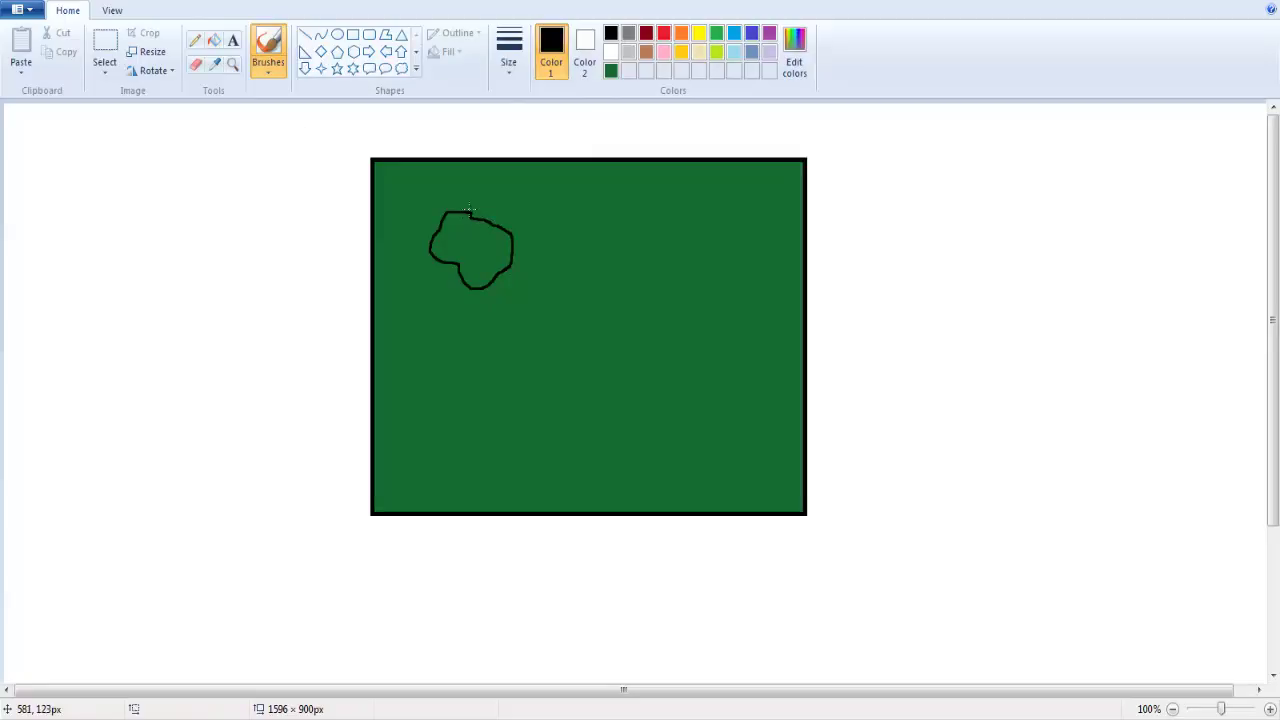
{"action": "mouse_move", "coordinate": [746, 355]}
{"action": "left_mouse_down"}
{"action": "mouse_move", "coordinate": [668, 404]}
{"action": "mouse_move", "coordinate": [730, 470]}
{"action": "mouse_move", "coordinate": [746, 355]}
{"action": "left_mouse_up"}
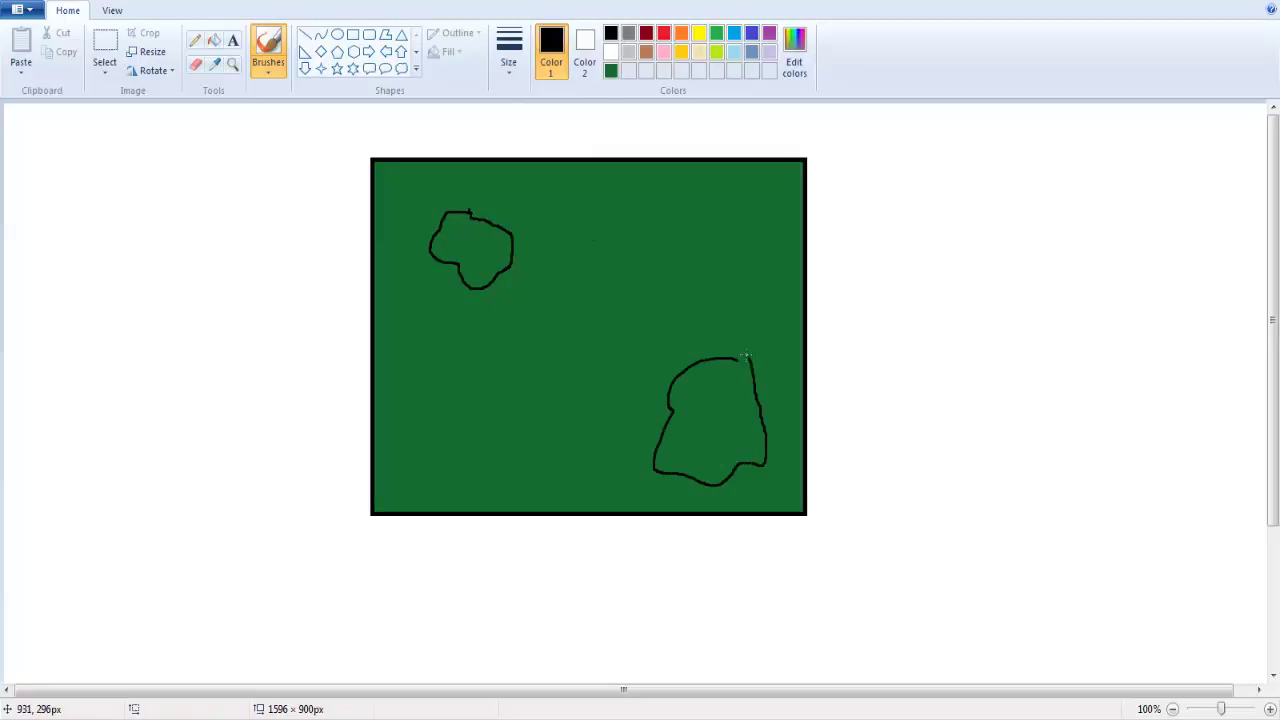
Lighten the custom dark green to a bright green and fill both irregular shapes with it.
{"action": "left_click", "coordinate": [214, 40]}
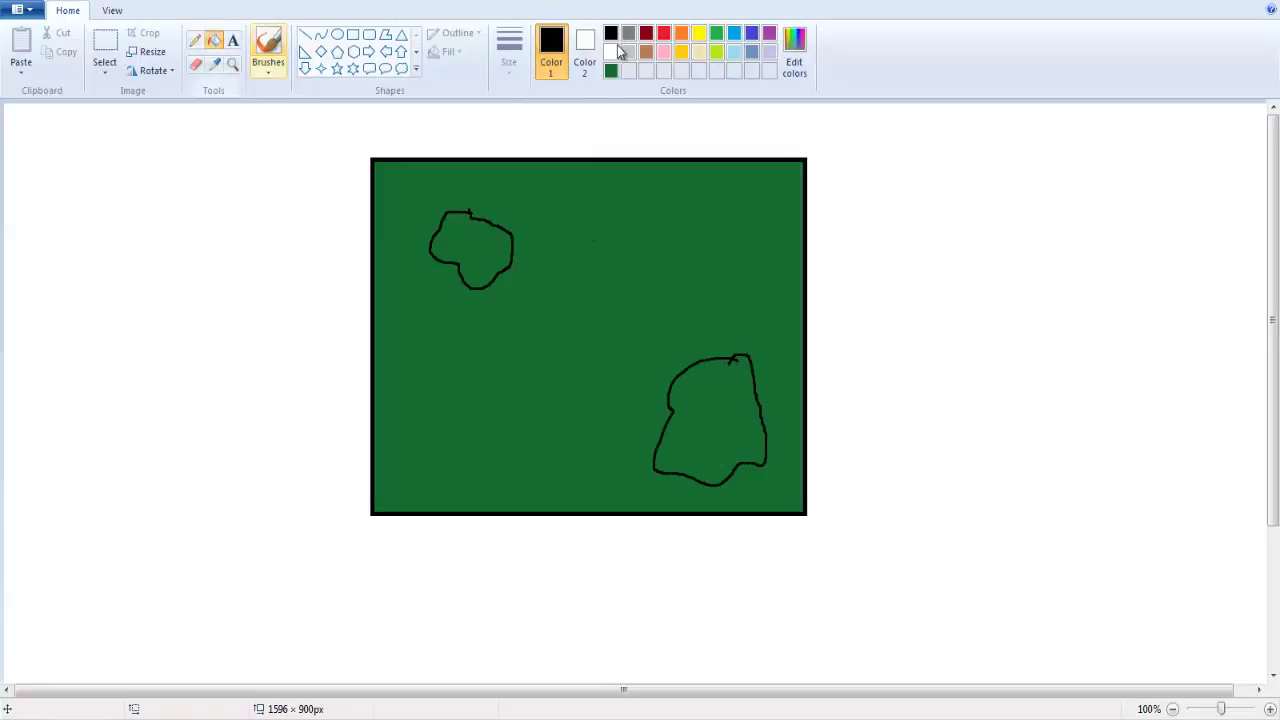
{"action": "left_click", "coordinate": [611, 70]}
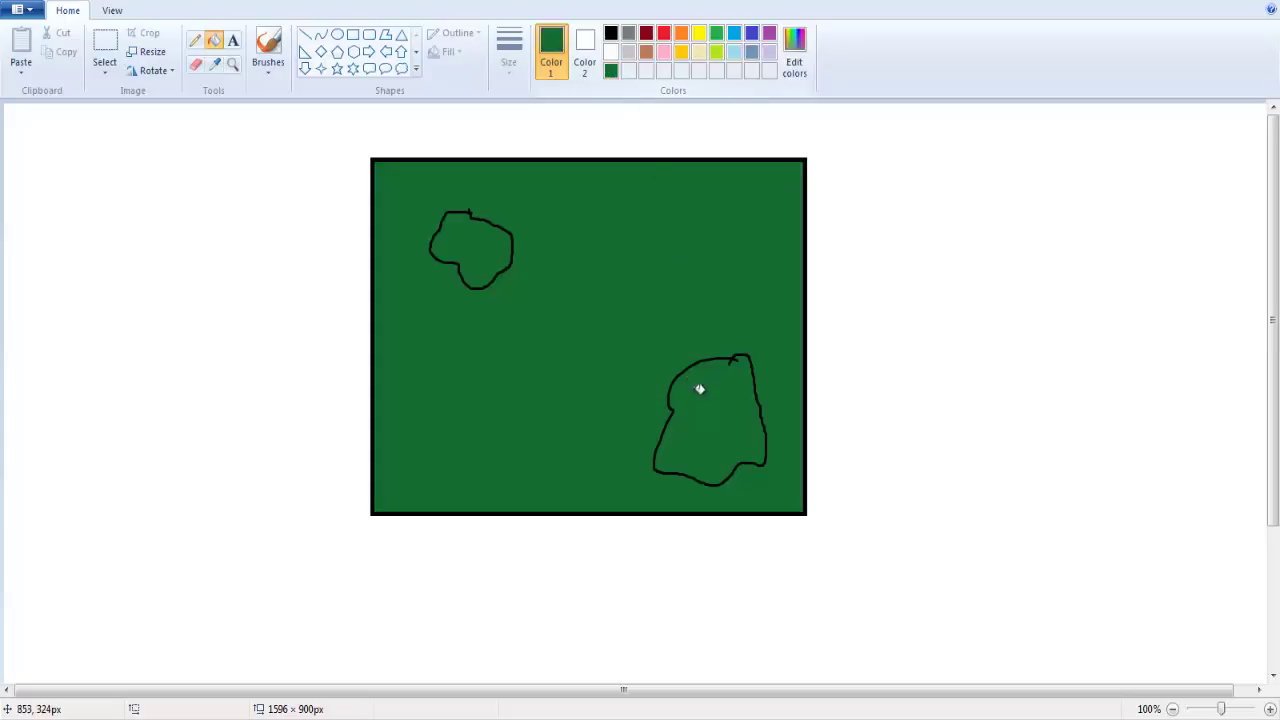
{"action": "left_click", "coordinate": [794, 50]}
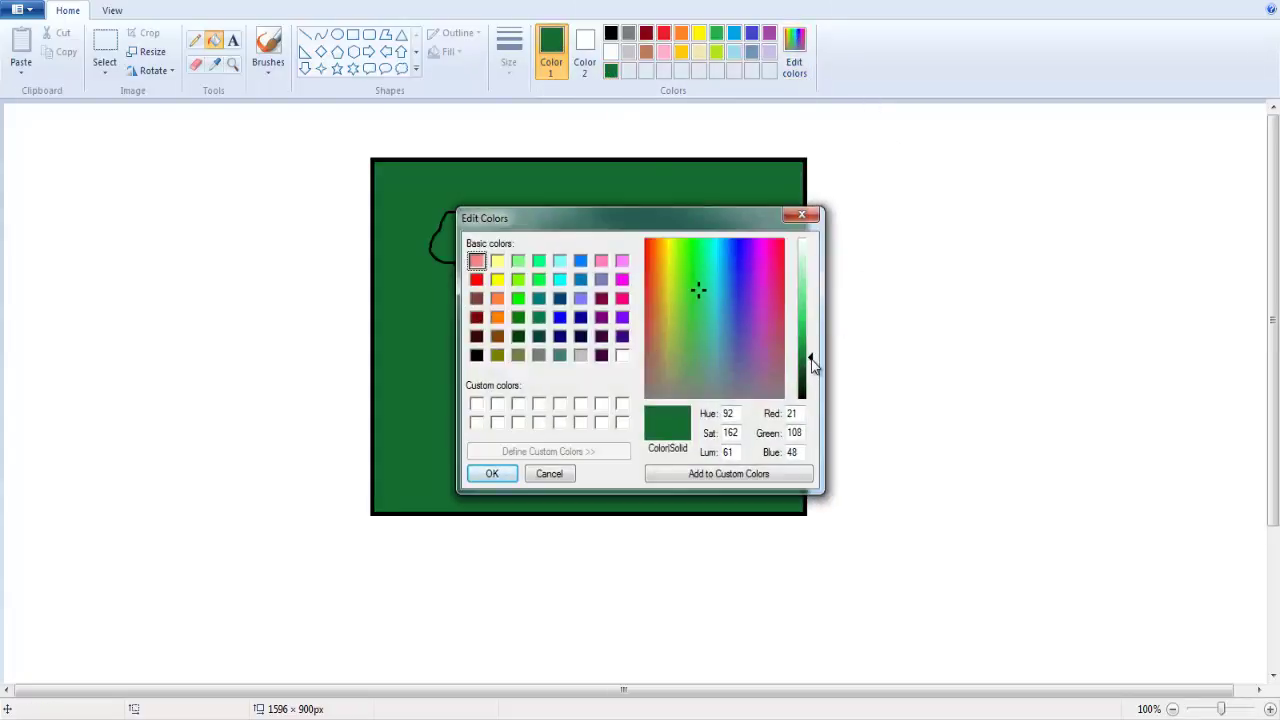
{"action": "left_click_drag", "start_coordinate": [812, 365], "coordinate": [810, 332]}
{"action": "left_click", "coordinate": [506, 474]}
{"action": "left_click", "coordinate": [463, 232]}
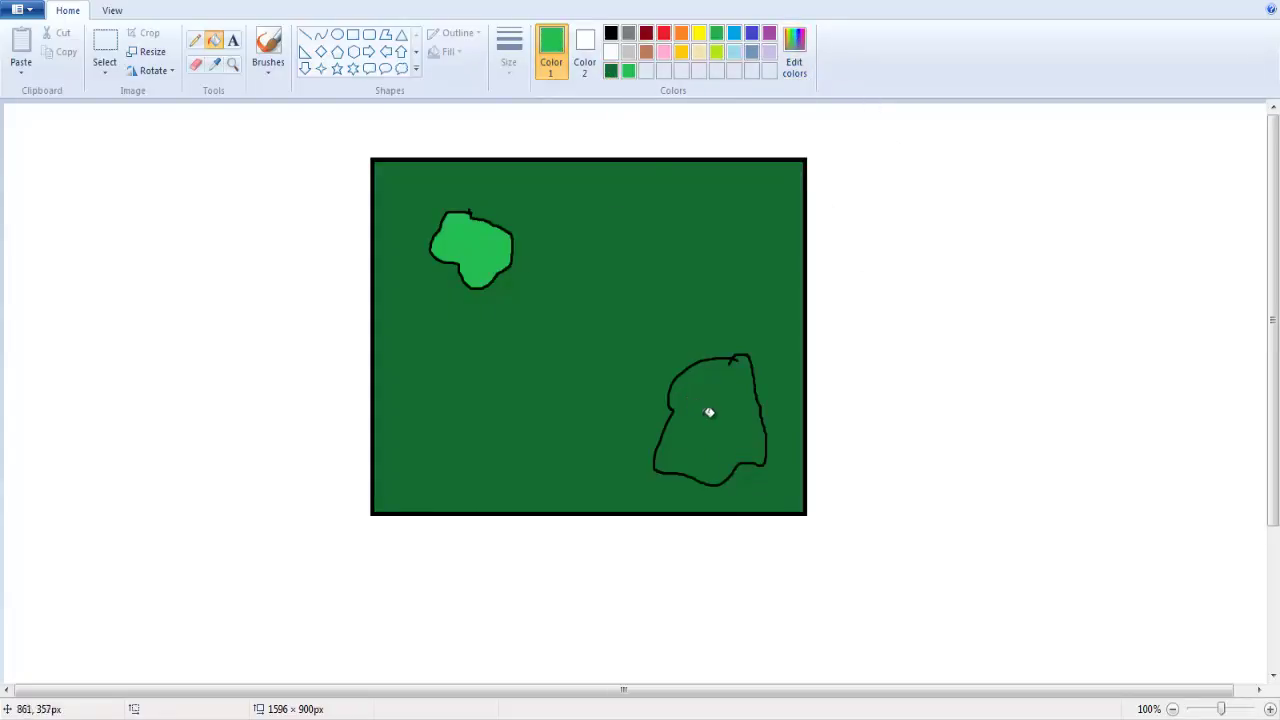
{"action": "left_click", "coordinate": [709, 412]}
Brush a small black round outline with a narrow upright barrel near the middle of the rectangle.
{"action": "left_click", "coordinate": [268, 45]}
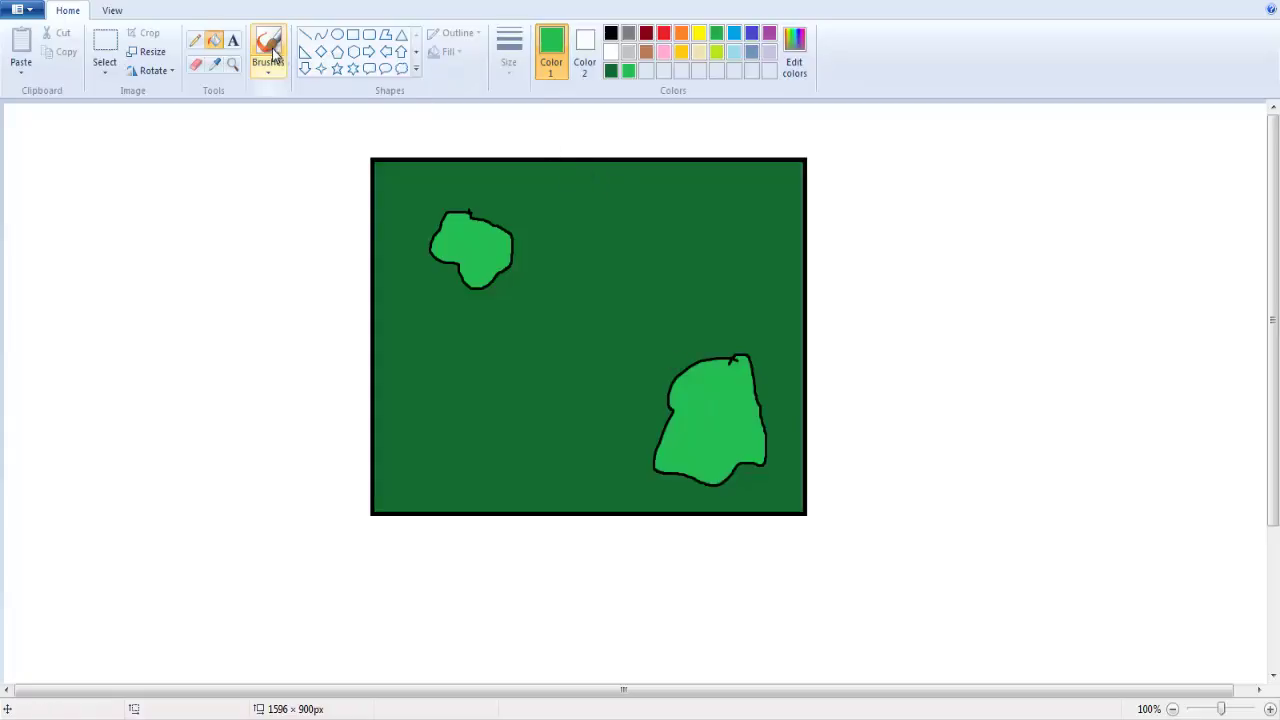
{"action": "left_click", "coordinate": [611, 33]}
{"action": "left_click_drag", "start_coordinate": [618, 290], "coordinate": [610, 293]}
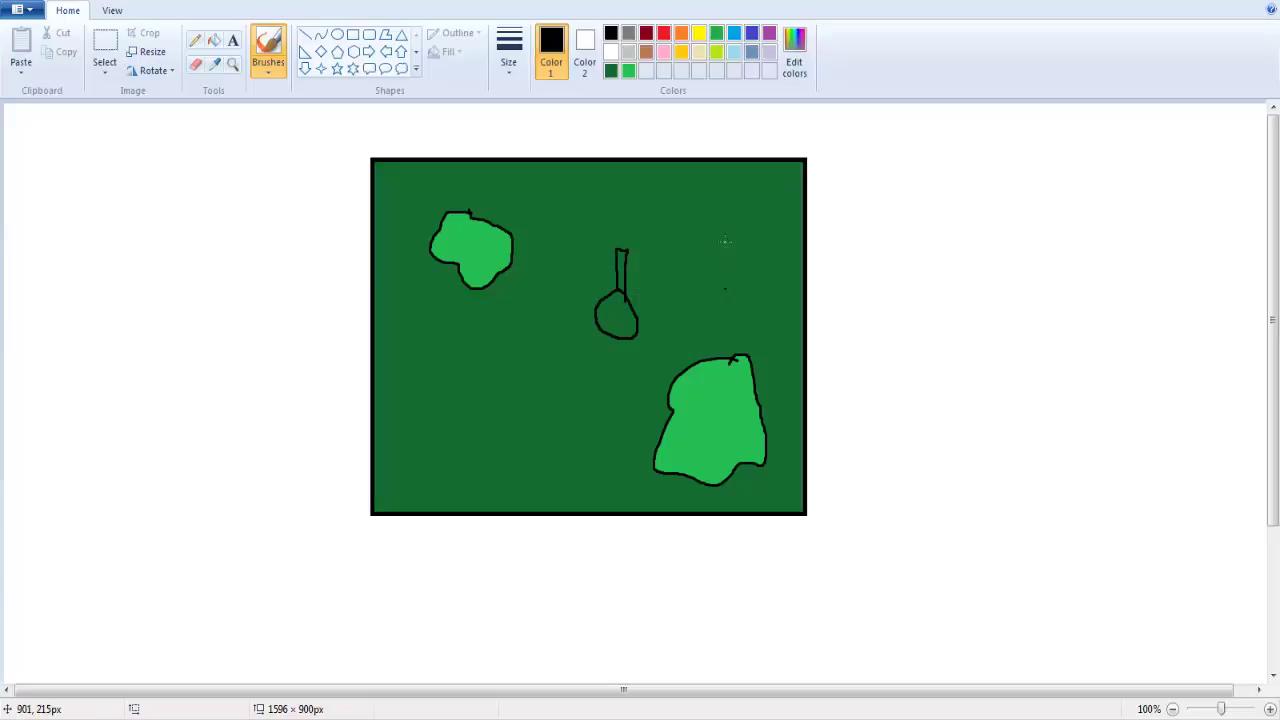
Fill the round figure and its narrow barrel with light blue.
{"action": "left_click", "coordinate": [734, 33]}
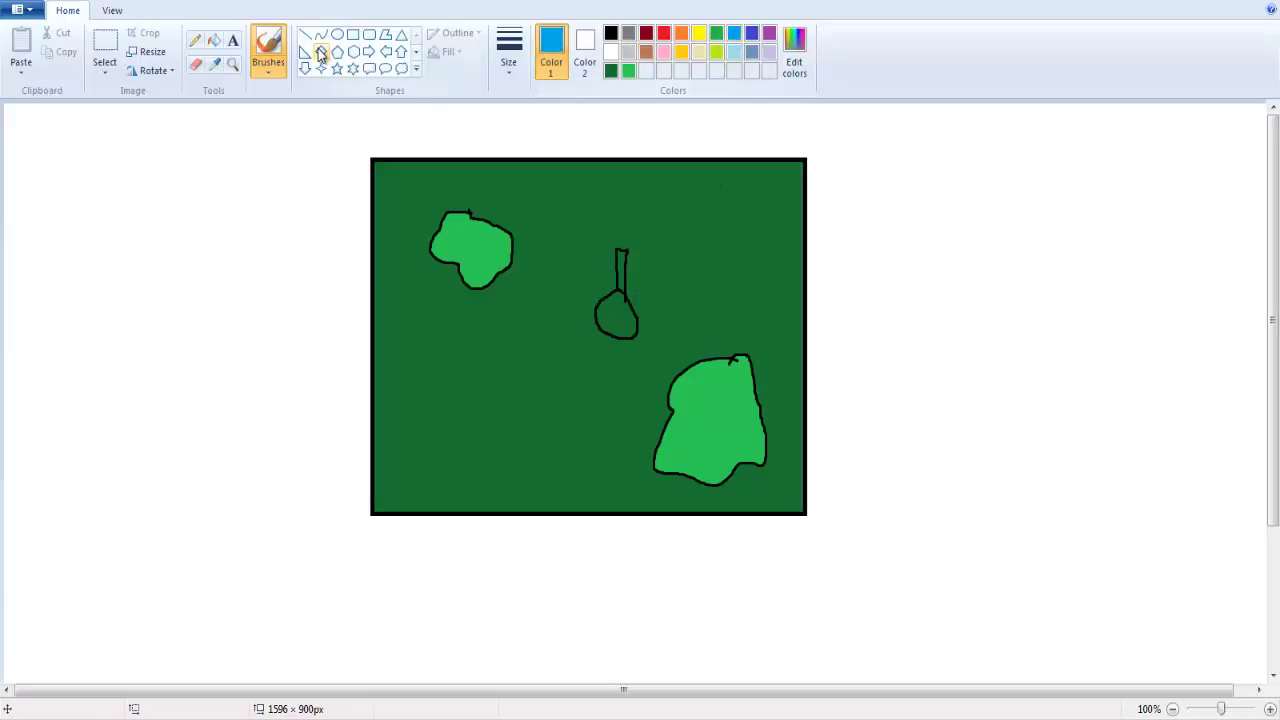
{"action": "left_click", "coordinate": [214, 40]}
{"action": "left_click", "coordinate": [615, 305]}
{"action": "left_click", "coordinate": [622, 262]}
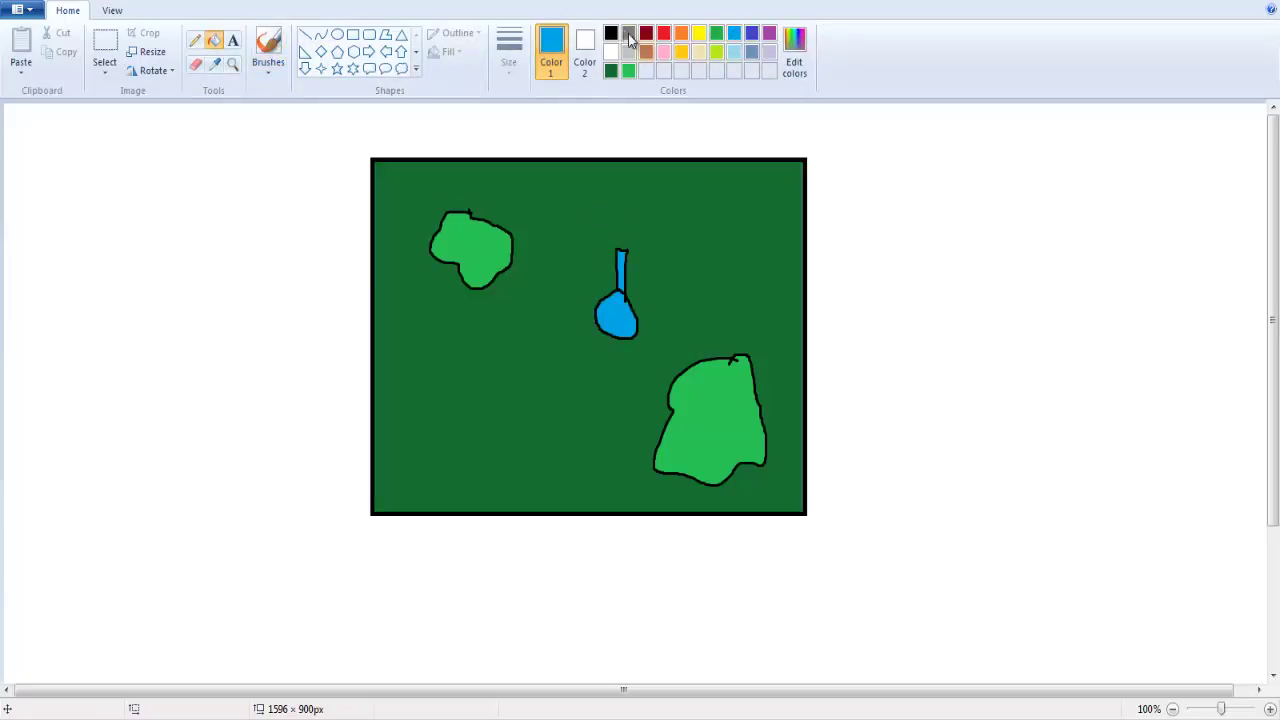
Pencil a few thin black strokes above the barrel and a small thin circle at the field's lower left.
{"action": "left_click", "coordinate": [611, 33]}
{"action": "left_click", "coordinate": [195, 40]}
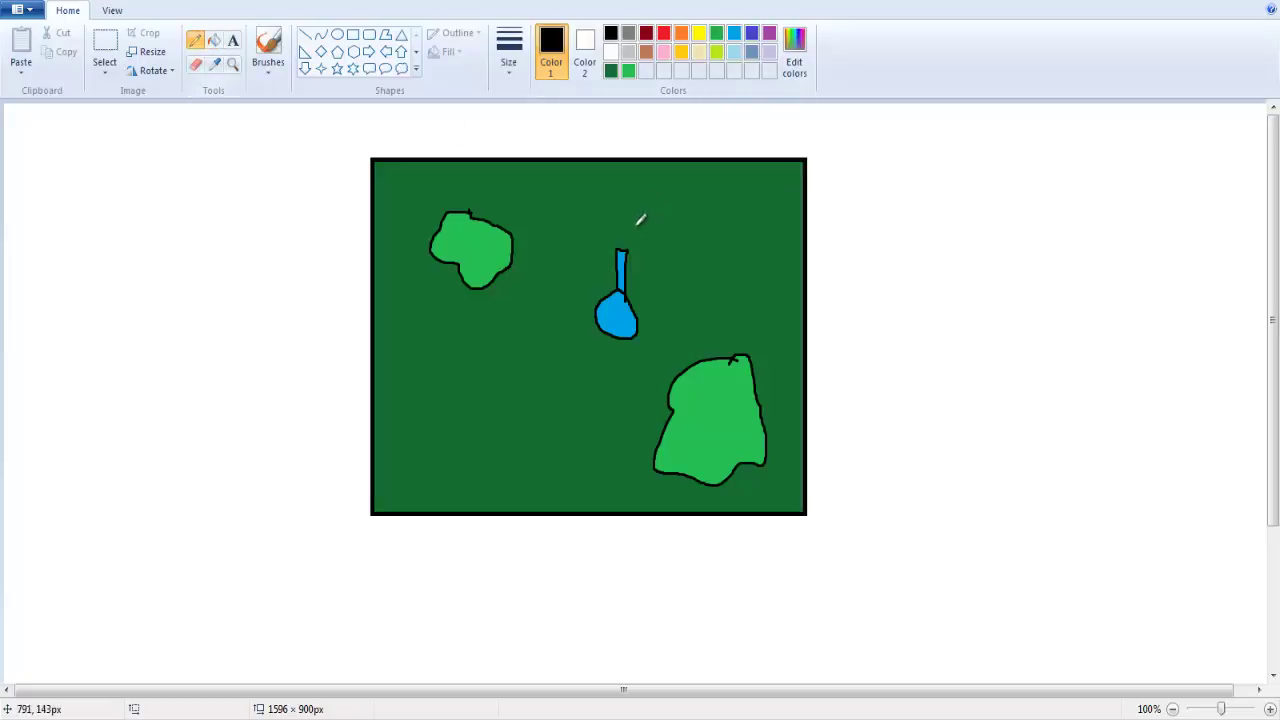
{"action": "left_click_drag", "start_coordinate": [630, 224], "coordinate": [632, 163]}
{"action": "left_click_drag", "start_coordinate": [683, 222], "coordinate": [655, 240]}
{"action": "mouse_move", "coordinate": [463, 362]}
{"action": "left_mouse_down"}
{"action": "mouse_move", "coordinate": [483, 417]}
{"action": "mouse_move", "coordinate": [457, 358]}
{"action": "left_mouse_up"}
Brush a small black round outline at the field's upper right and another over the thin circle at its lower left.
{"action": "left_click", "coordinate": [268, 58]}
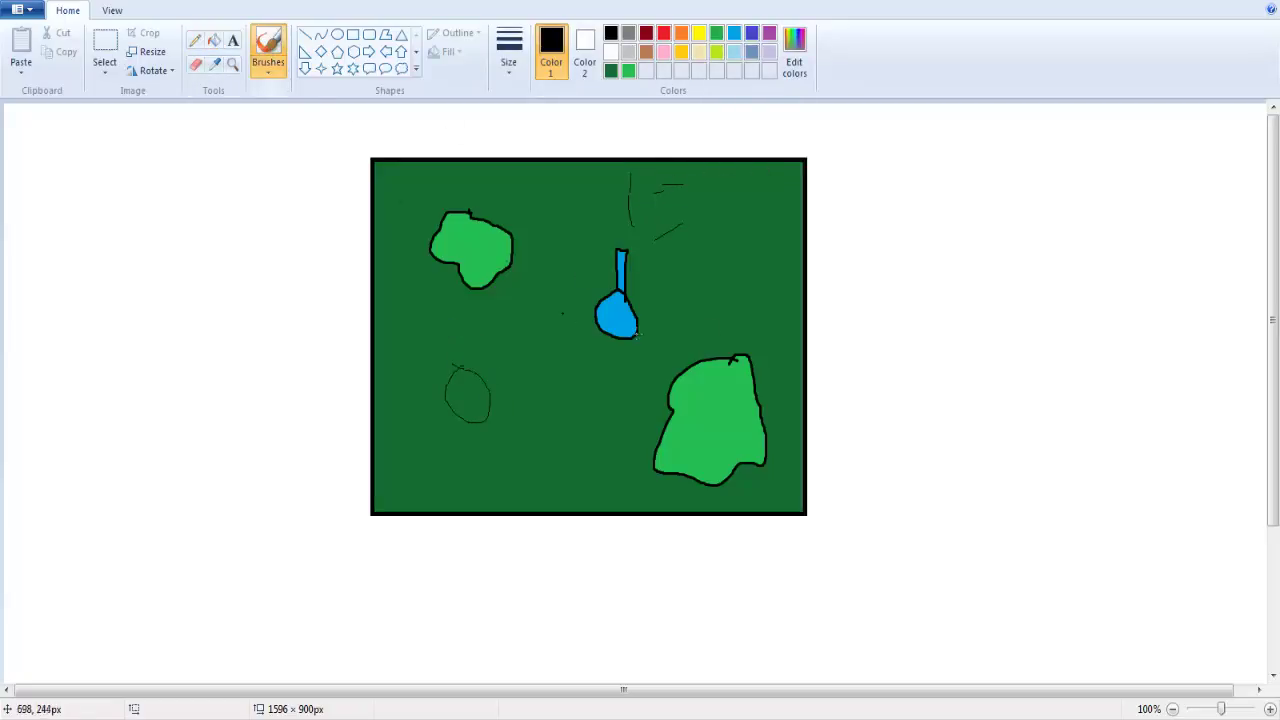
{"action": "left_click_drag", "start_coordinate": [763, 248], "coordinate": [767, 245]}
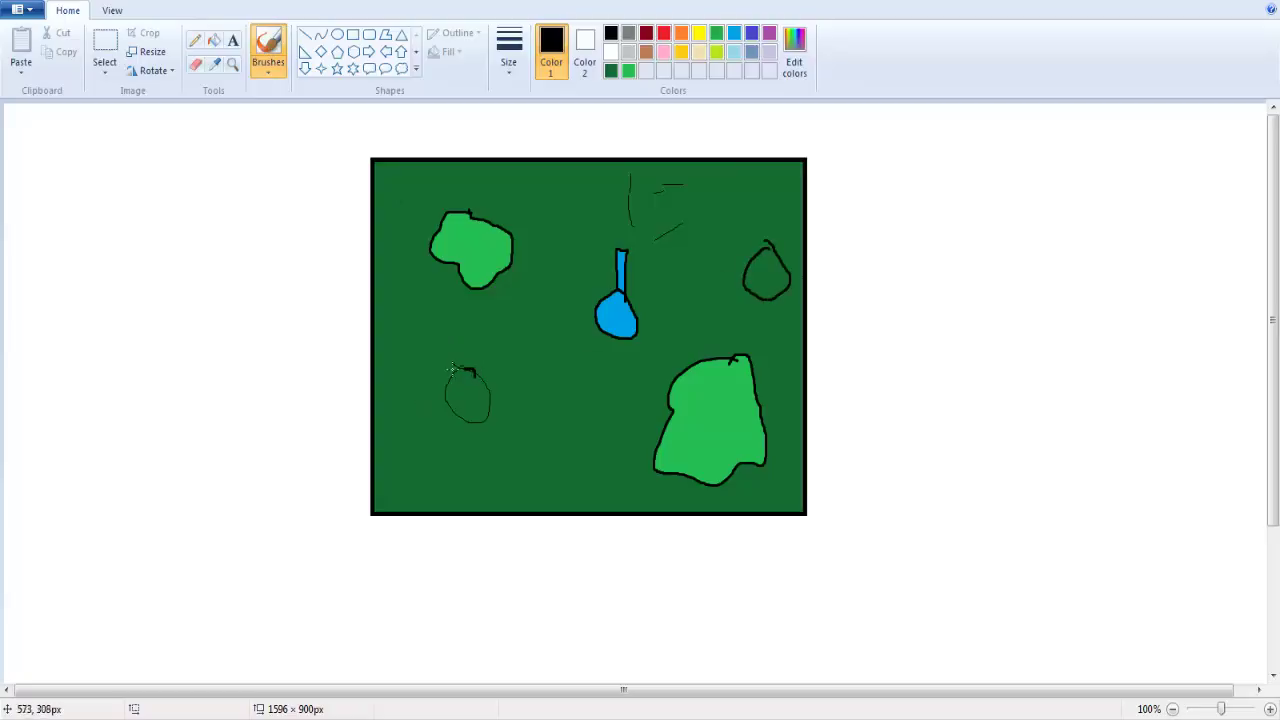
{"action": "mouse_move", "coordinate": [452, 368]}
{"action": "left_mouse_down"}
{"action": "mouse_move", "coordinate": [478, 414]}
{"action": "mouse_move", "coordinate": [466, 362]}
{"action": "left_mouse_up"}
Try to fill both small round outlines with green.
{"action": "left_click", "coordinate": [214, 40]}
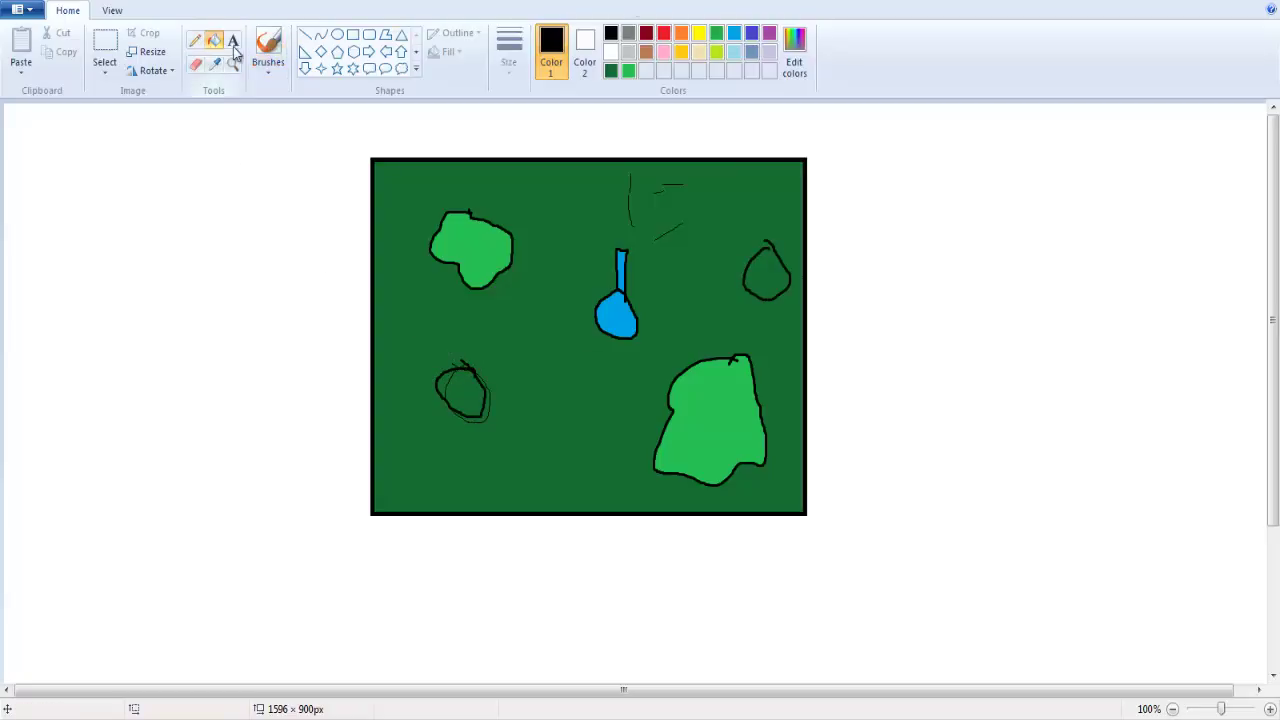
{"action": "left_click", "coordinate": [716, 33]}
{"action": "left_click", "coordinate": [472, 383]}
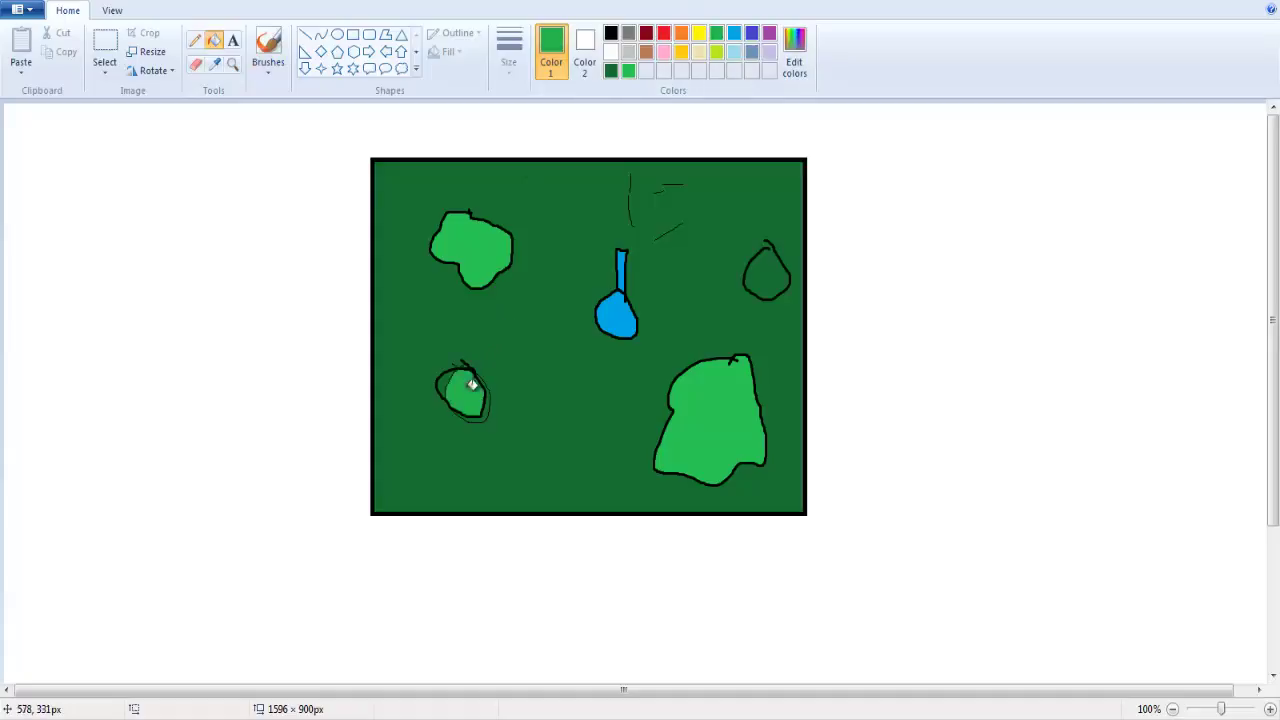
{"action": "left_click", "coordinate": [763, 266]}
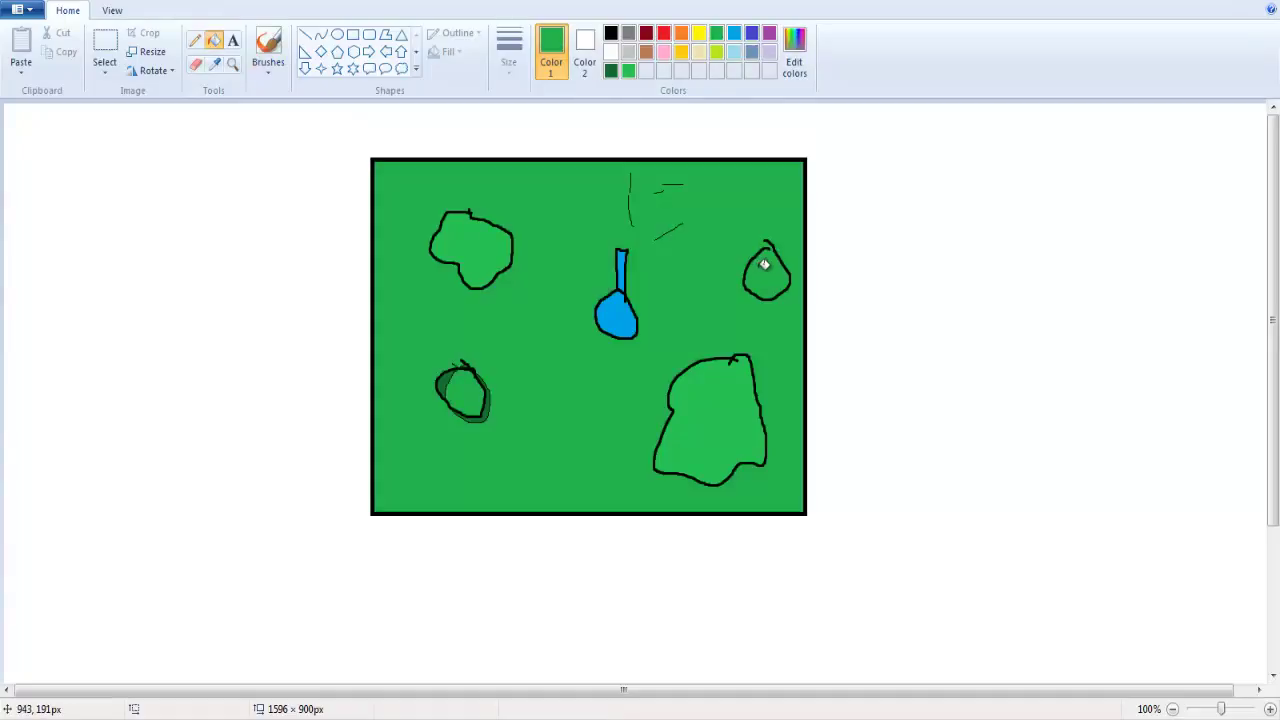
{"action": "left_click", "coordinate": [764, 265]}
Close the gap in the upper-right round outline and brush black arrows from both round outlines toward the blue figure.
{"action": "left_click", "coordinate": [266, 45]}
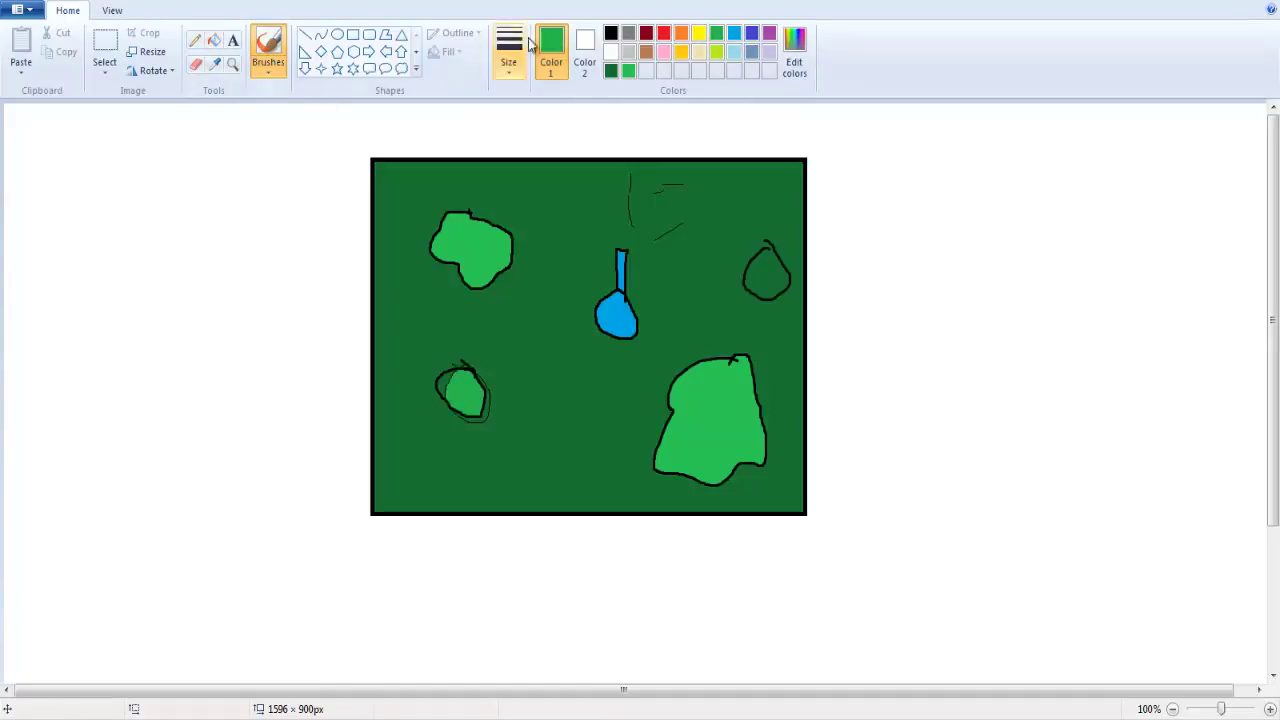
{"action": "left_click", "coordinate": [610, 33]}
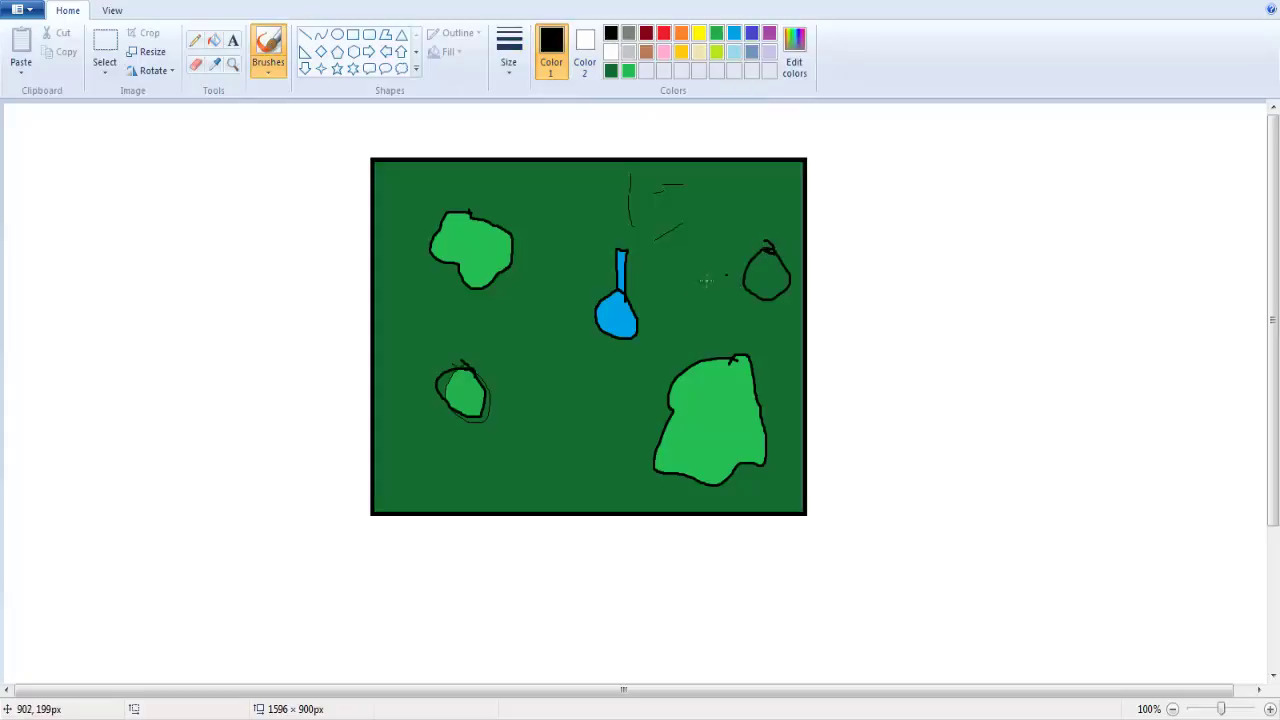
{"action": "left_click_drag", "start_coordinate": [727, 274], "coordinate": [661, 286]}
{"action": "left_click_drag", "start_coordinate": [499, 373], "coordinate": [554, 337]}
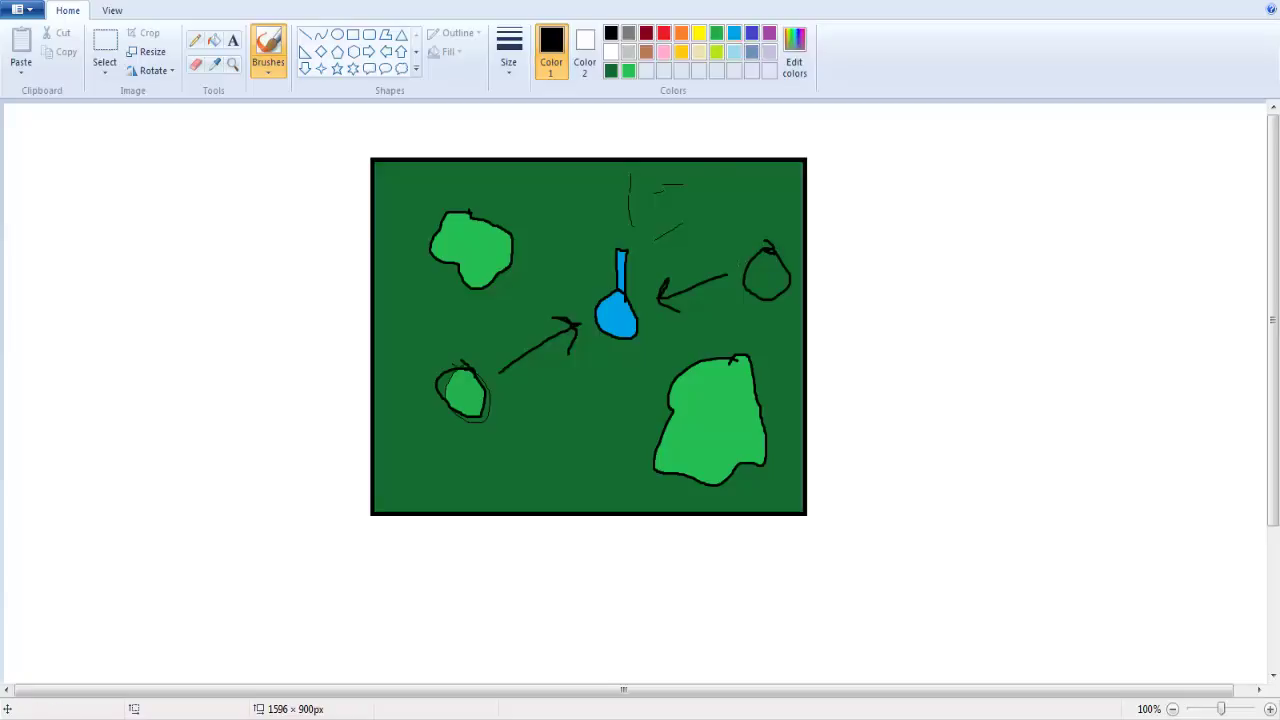
Brush light grey loops around and across the blue figure.
{"action": "left_click", "coordinate": [629, 51]}
{"action": "left_click_drag", "start_coordinate": [717, 233], "coordinate": [548, 285]}
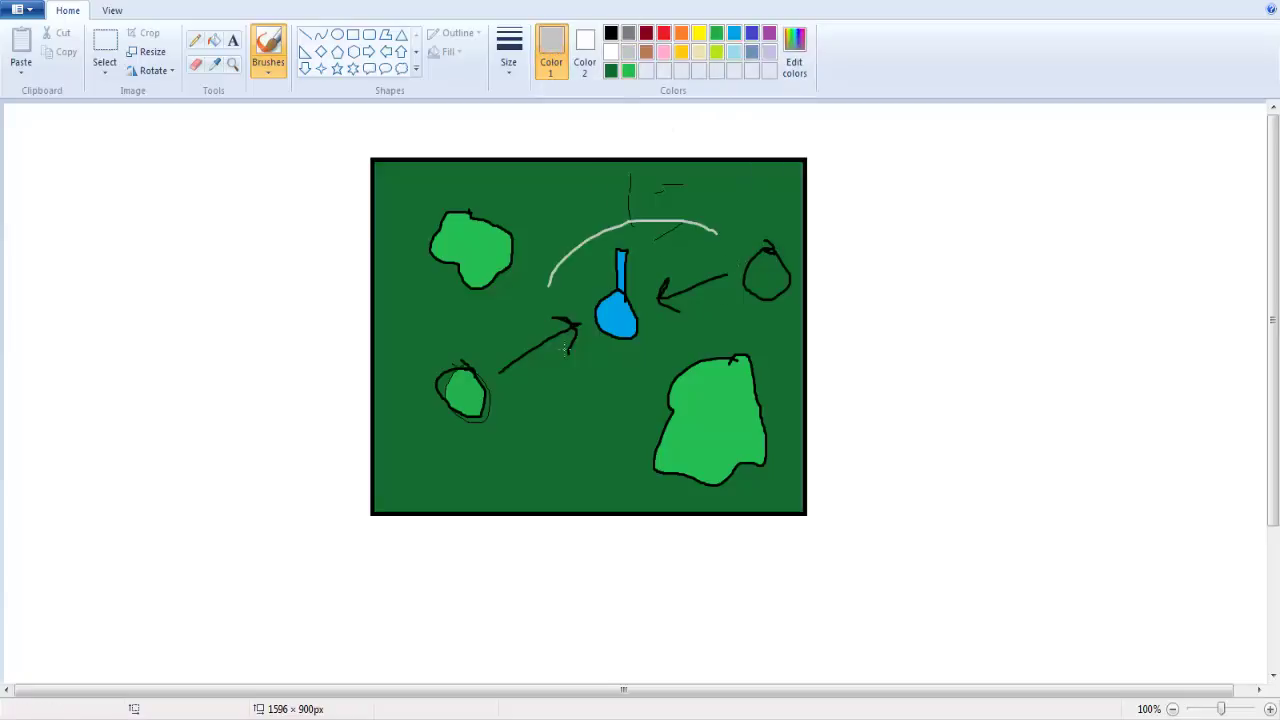
{"action": "mouse_move", "coordinate": [565, 348]}
{"action": "left_mouse_down"}
{"action": "mouse_move", "coordinate": [714, 258]}
{"action": "mouse_move", "coordinate": [676, 228]}
{"action": "mouse_move", "coordinate": [614, 268]}
{"action": "mouse_move", "coordinate": [636, 352]}
{"action": "mouse_move", "coordinate": [622, 258]}
{"action": "mouse_move", "coordinate": [580, 300]}
{"action": "left_mouse_up"}
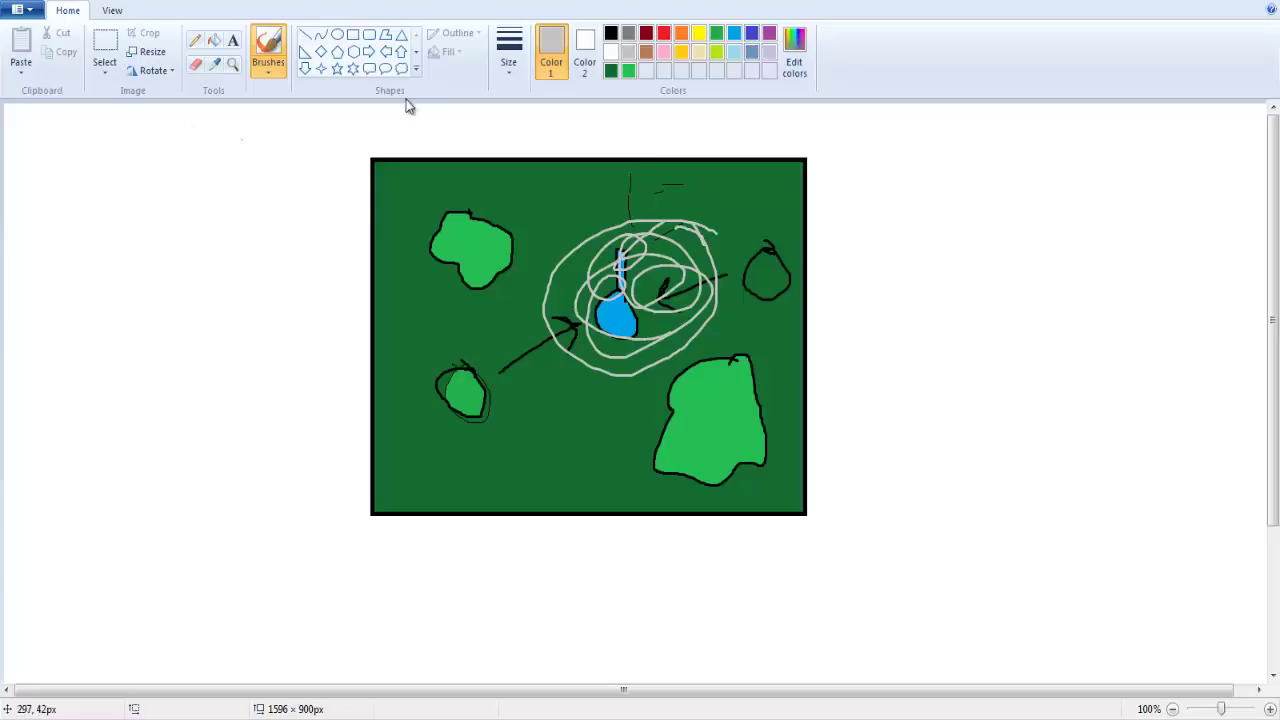
Brush scattered white lines across the whole green field.
{"action": "left_click", "coordinate": [611, 51]}
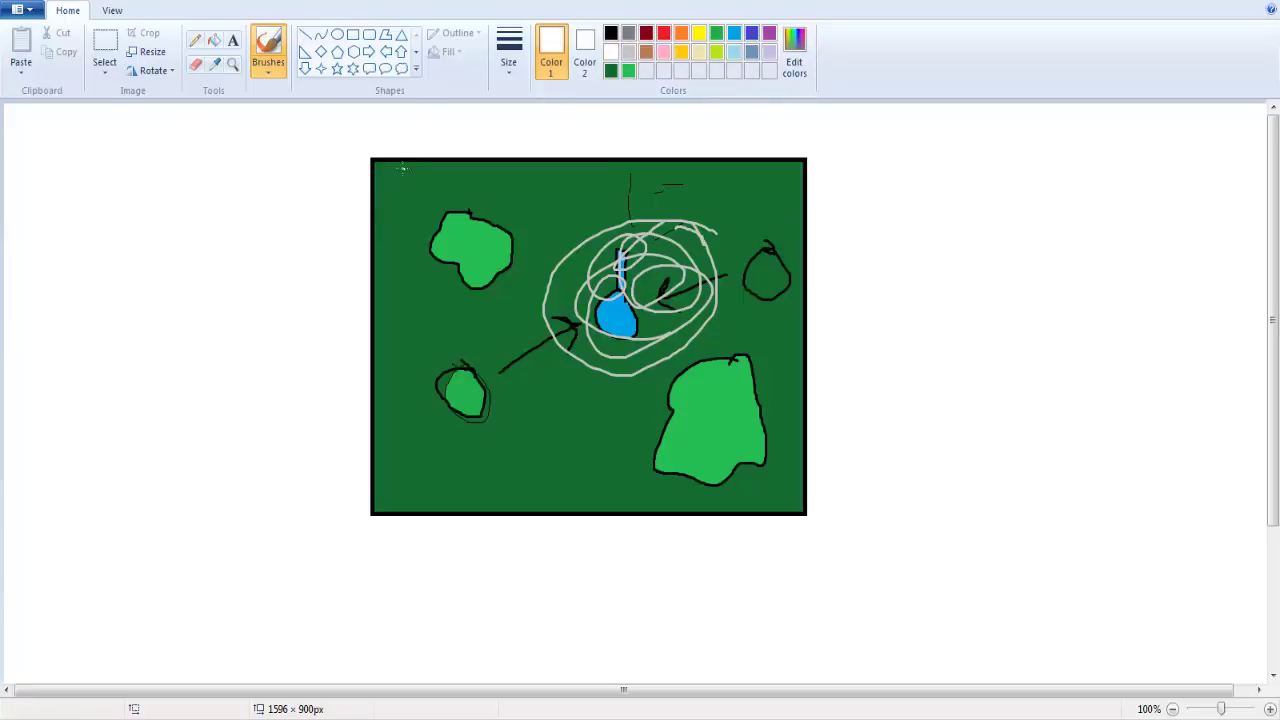
{"action": "left_click_drag", "start_coordinate": [393, 178], "coordinate": [408, 226]}
{"action": "mouse_move", "coordinate": [527, 186]}
{"action": "left_mouse_down"}
{"action": "mouse_move", "coordinate": [452, 272]}
{"action": "mouse_move", "coordinate": [560, 283]}
{"action": "left_mouse_up"}
{"action": "left_click", "coordinate": [470, 455]}
{"action": "mouse_move", "coordinate": [638, 222]}
{"action": "left_mouse_down"}
{"action": "mouse_move", "coordinate": [480, 442]}
{"action": "mouse_move", "coordinate": [522, 482]}
{"action": "left_mouse_up"}
{"action": "mouse_move", "coordinate": [661, 468]}
{"action": "left_mouse_down"}
{"action": "mouse_move", "coordinate": [683, 476]}
{"action": "mouse_move", "coordinate": [726, 439]}
{"action": "left_mouse_up"}
{"action": "mouse_move", "coordinate": [704, 325]}
{"action": "left_mouse_down"}
{"action": "mouse_move", "coordinate": [718, 195]}
{"action": "mouse_move", "coordinate": [569, 217]}
{"action": "left_mouse_up"}
{"action": "left_click_drag", "start_coordinate": [476, 229], "coordinate": [444, 206]}
{"action": "left_click_drag", "start_coordinate": [478, 209], "coordinate": [610, 236]}
{"action": "left_click_drag", "start_coordinate": [690, 461], "coordinate": [546, 403]}
{"action": "left_click_drag", "start_coordinate": [772, 386], "coordinate": [764, 407]}
{"action": "left_click_drag", "start_coordinate": [522, 389], "coordinate": [628, 373]}
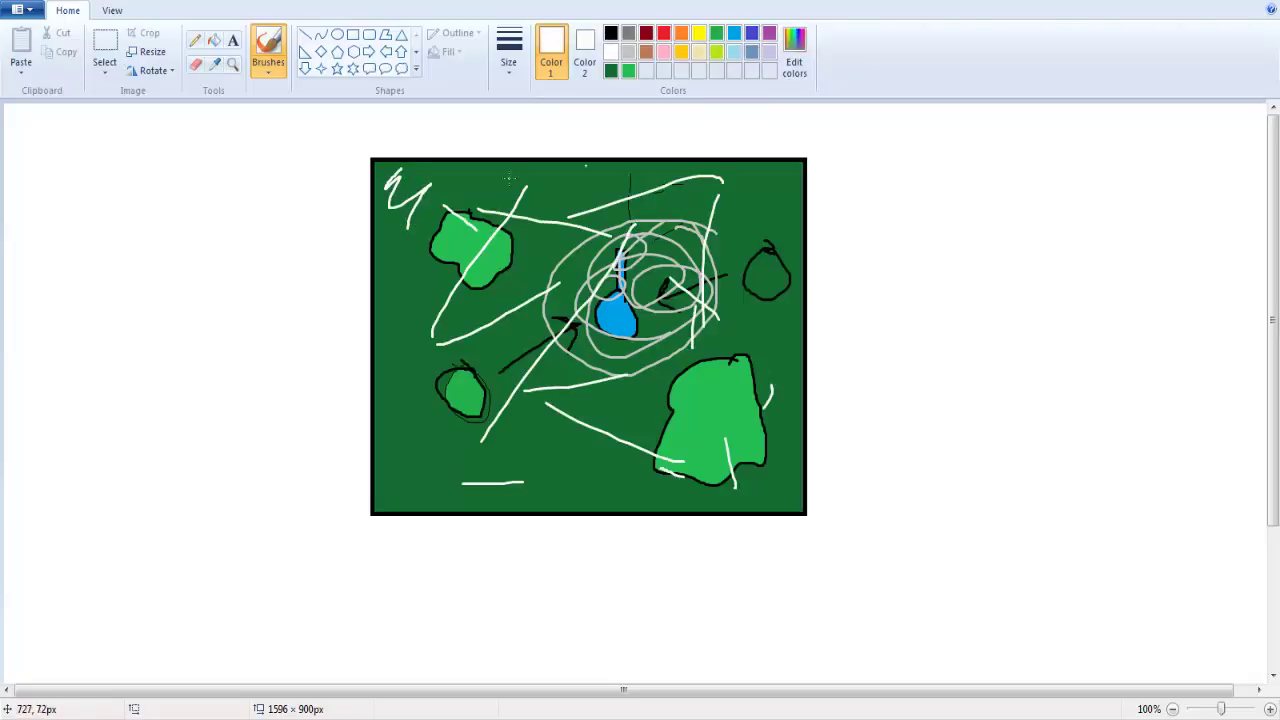
{"action": "left_click_drag", "start_coordinate": [528, 207], "coordinate": [502, 296]}
{"action": "left_click_drag", "start_coordinate": [397, 366], "coordinate": [396, 300]}
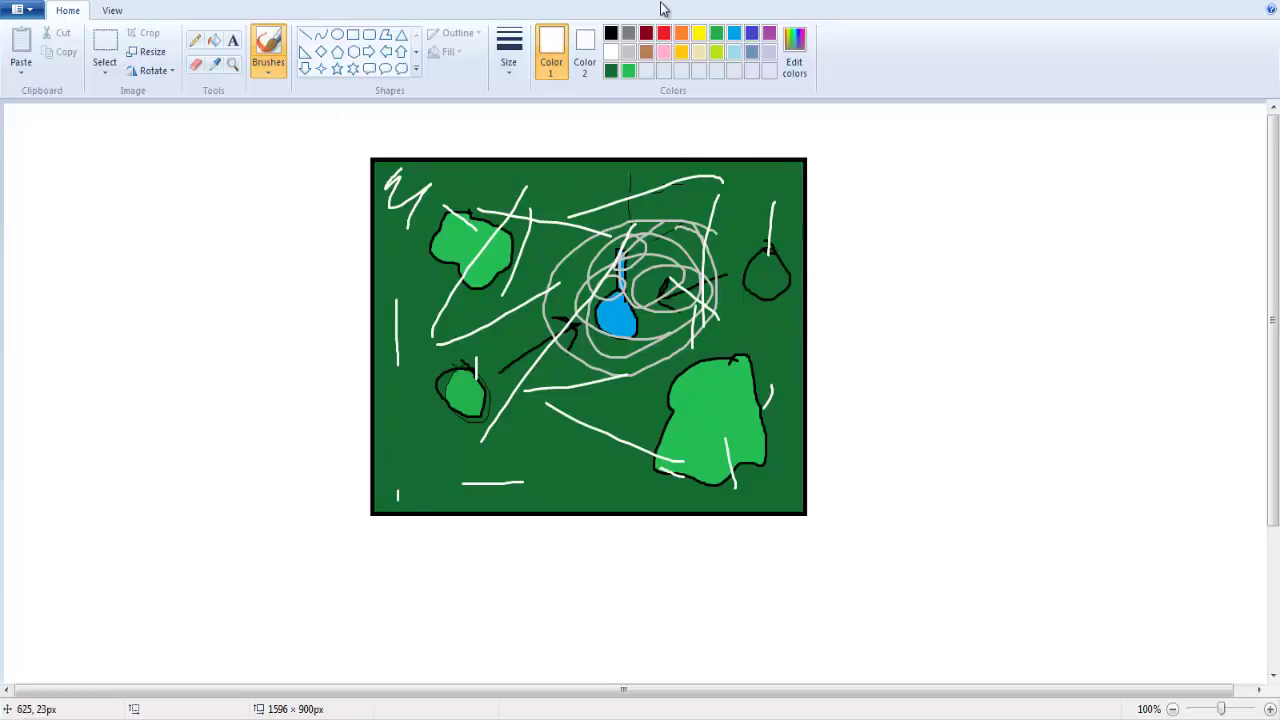
Brush a small black inner outline in each bright green shape and fill both with the field's dark green.
{"action": "left_click", "coordinate": [611, 33]}
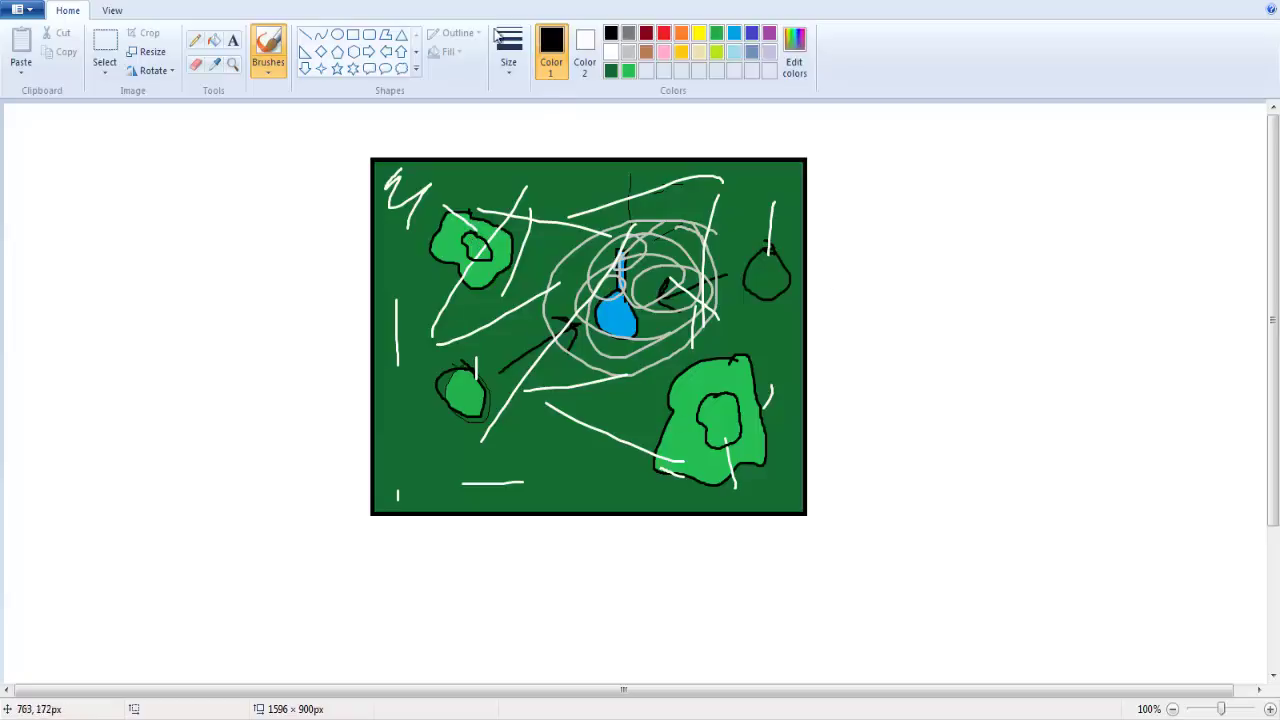
{"action": "left_click", "coordinate": [611, 70]}
{"action": "left_click", "coordinate": [214, 39]}
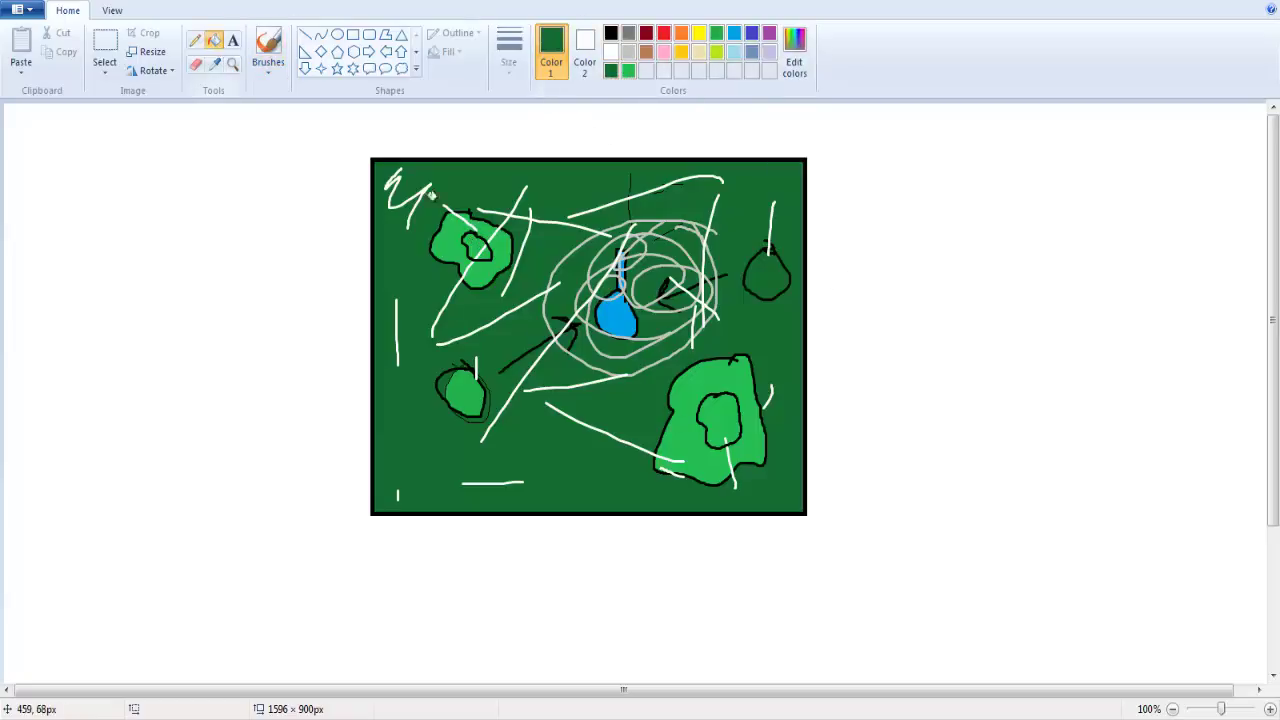
{"action": "left_click", "coordinate": [718, 420]}
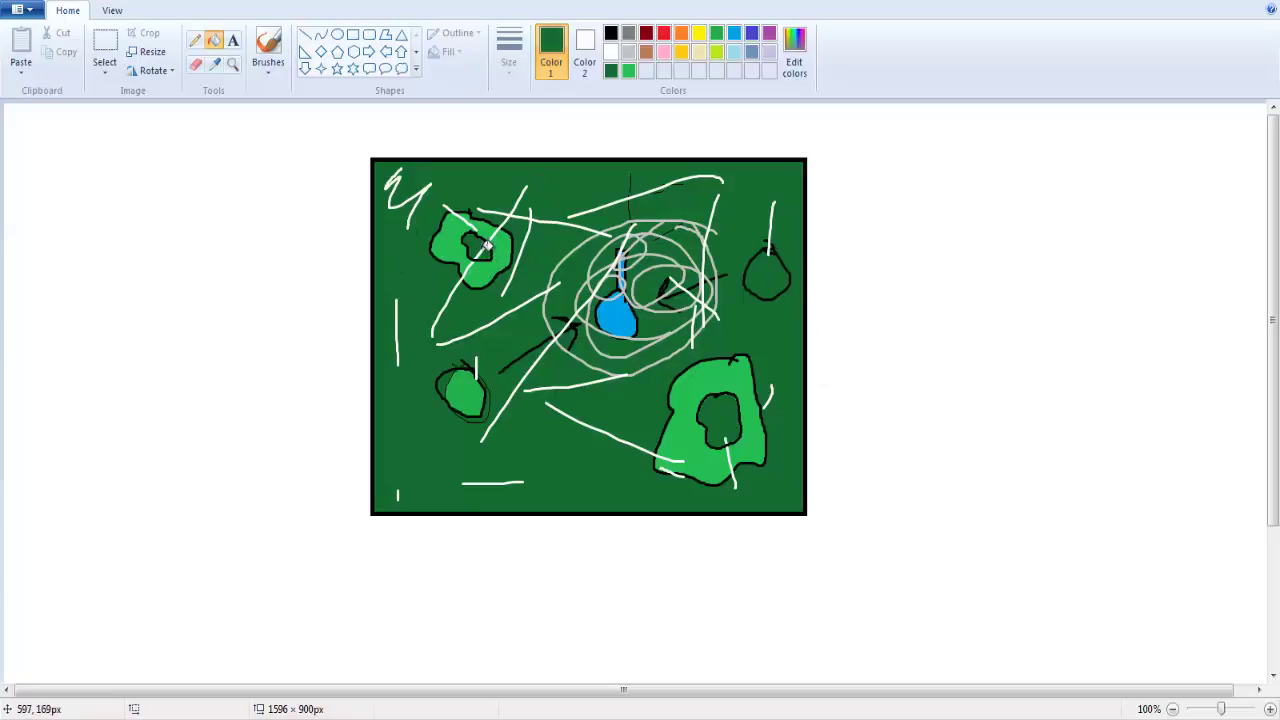
Fill both small round figures with indigo.
{"action": "left_click", "coordinate": [751, 33]}
{"action": "left_click", "coordinate": [778, 268]}
{"action": "left_click", "coordinate": [463, 386]}
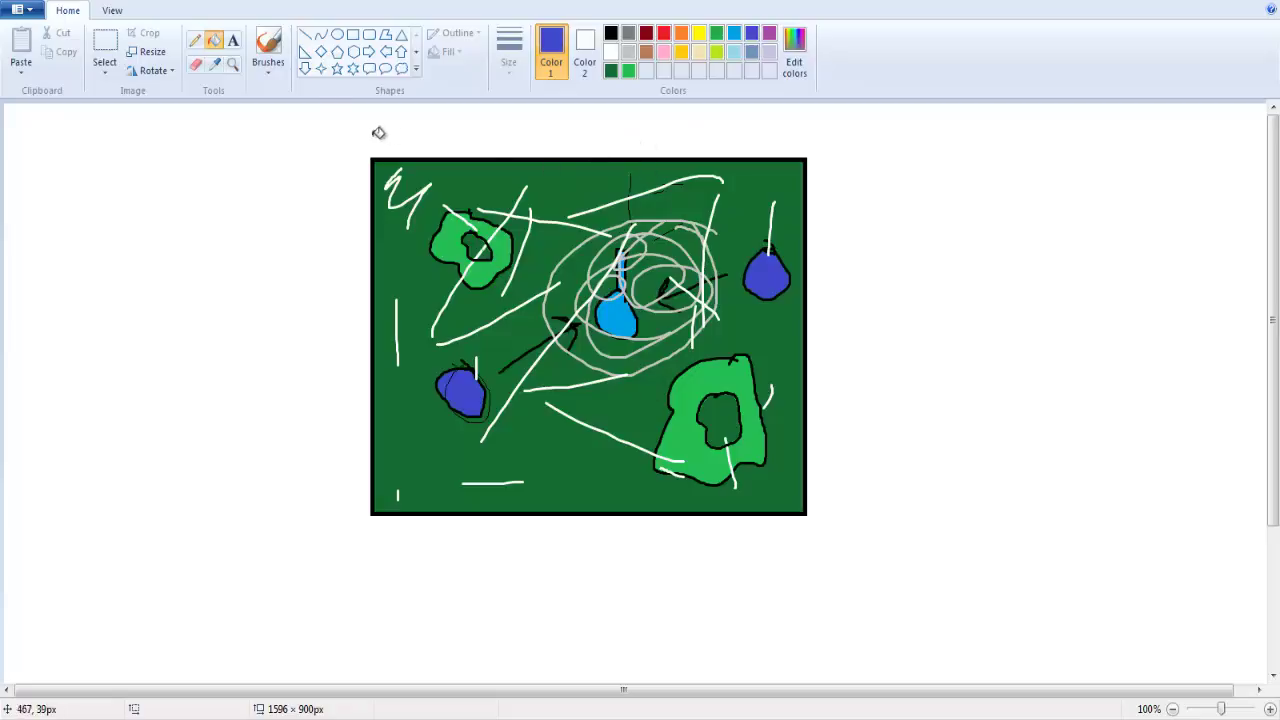
Brush a large yellow loop around the field, a short yellow stroke above the barrel and yellow arrows from the blue figure to both indigo figures.
{"action": "left_click", "coordinate": [195, 42]}
{"action": "left_click", "coordinate": [268, 45]}
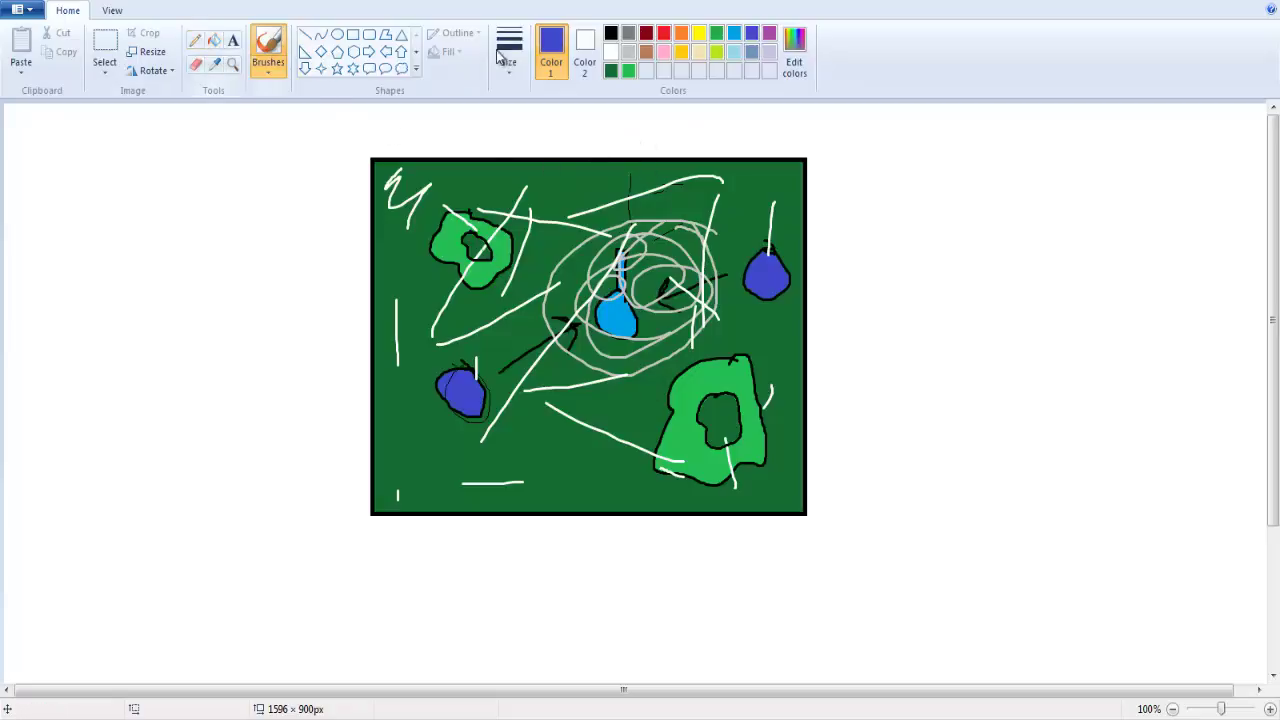
{"action": "left_click", "coordinate": [699, 33]}
{"action": "mouse_move", "coordinate": [819, 152]}
{"action": "left_mouse_down"}
{"action": "mouse_move", "coordinate": [695, 138]}
{"action": "mouse_move", "coordinate": [251, 298]}
{"action": "mouse_move", "coordinate": [797, 557]}
{"action": "mouse_move", "coordinate": [716, 182]}
{"action": "mouse_move", "coordinate": [368, 148]}
{"action": "left_mouse_up"}
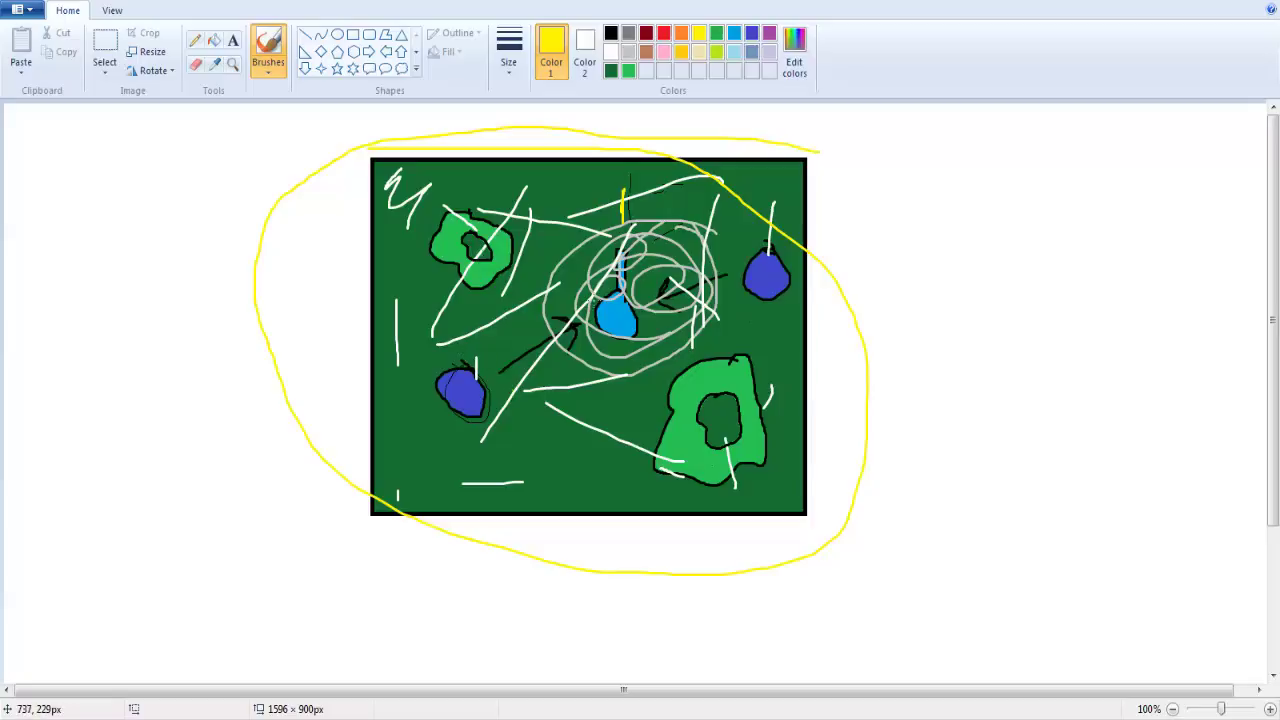
{"action": "mouse_move", "coordinate": [600, 297]}
{"action": "left_mouse_down"}
{"action": "mouse_move", "coordinate": [486, 378]}
{"action": "mouse_move", "coordinate": [488, 390]}
{"action": "mouse_move", "coordinate": [526, 380]}
{"action": "left_mouse_up"}
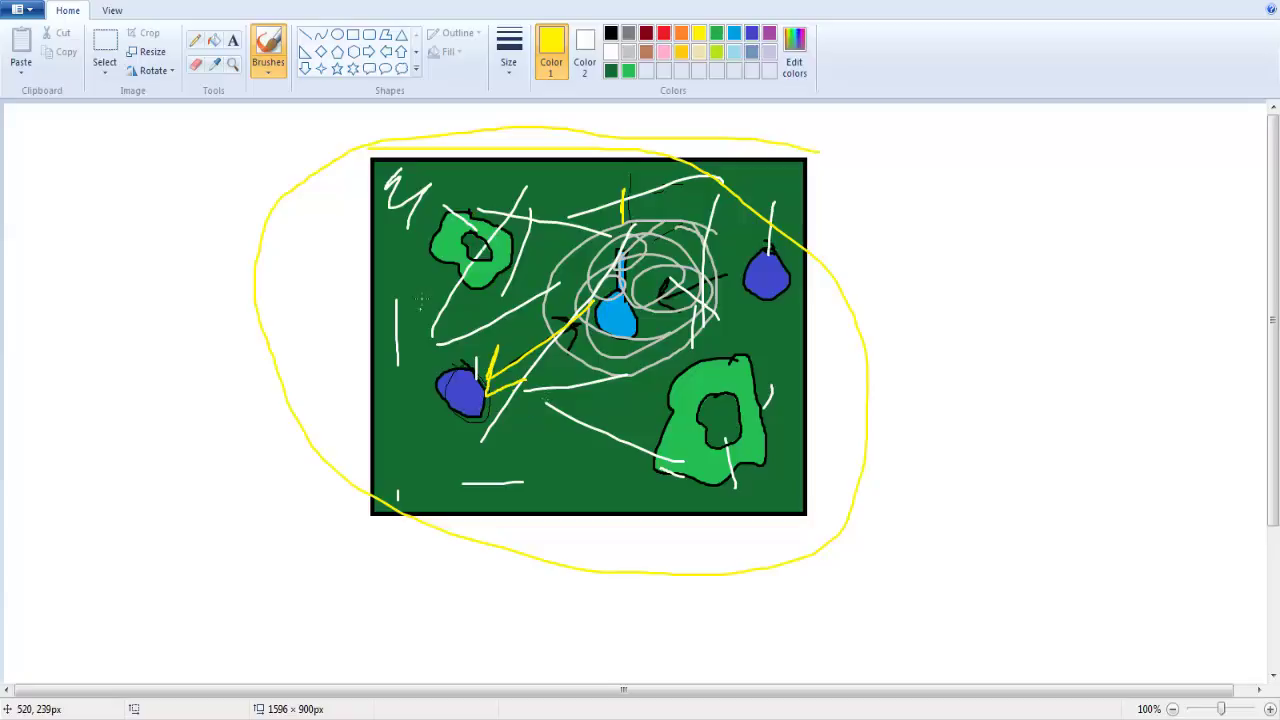
{"action": "mouse_move", "coordinate": [655, 309]}
{"action": "left_mouse_down"}
{"action": "mouse_move", "coordinate": [745, 275]}
{"action": "mouse_move", "coordinate": [724, 319]}
{"action": "left_mouse_up"}
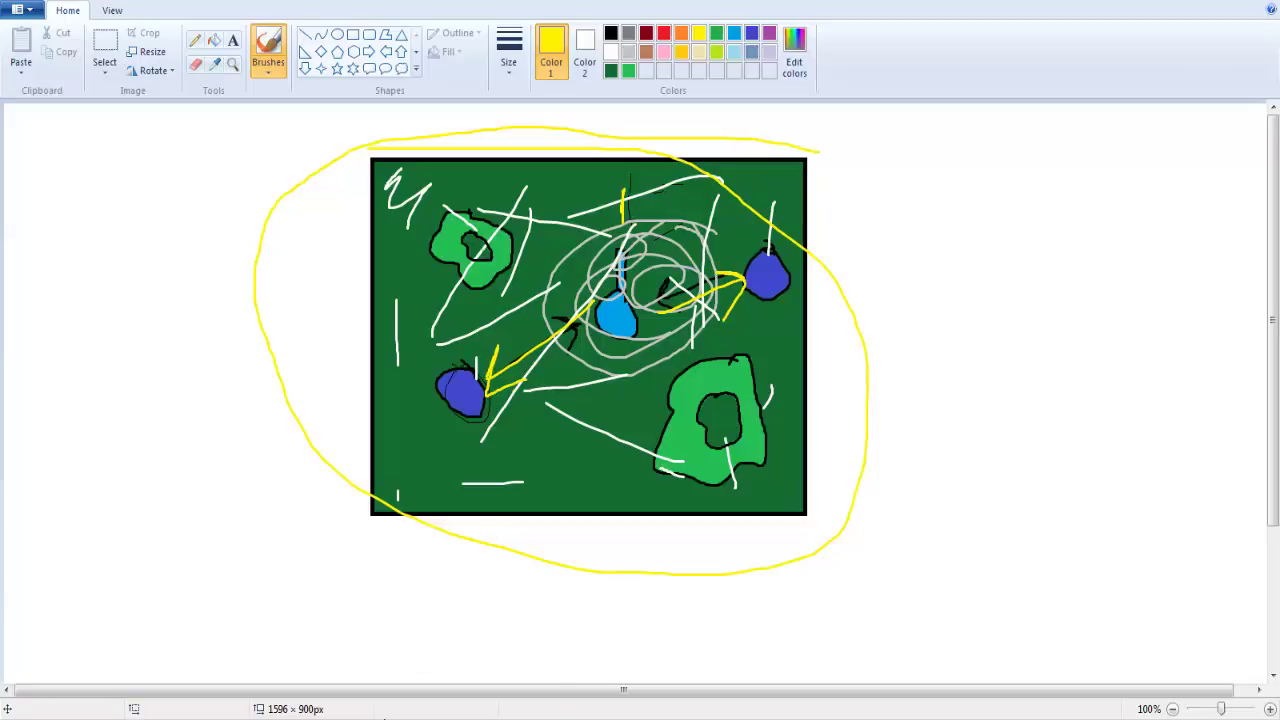
Switch to the GameMaker project window.
{"action": "mouse_move", "coordinate": [385, 716]}
{"action": "left_click", "coordinate": [327, 626]}
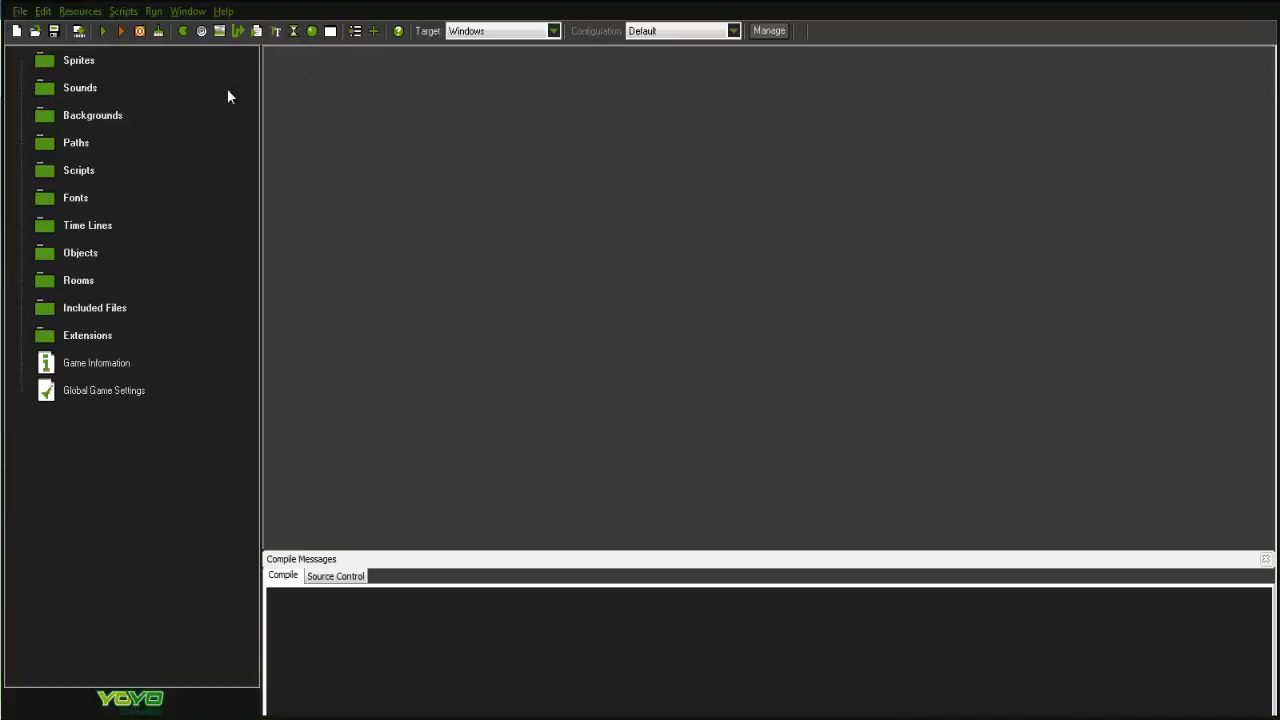
{"action": "right_click", "coordinate": [76, 60]}
{"action": "left_click", "coordinate": [82, 71]}
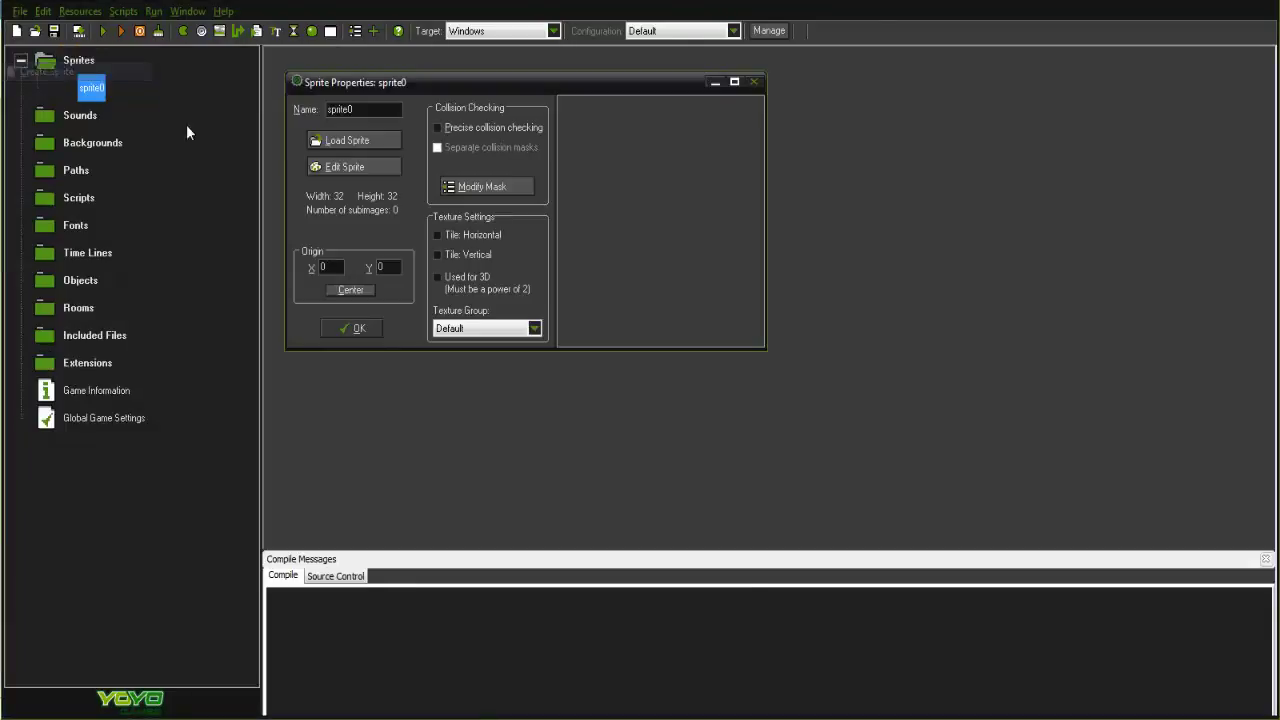
{"action": "left_click", "coordinate": [375, 328]}
{"action": "key", "text": "Delete"}
{"action": "key", "text": "Return"}
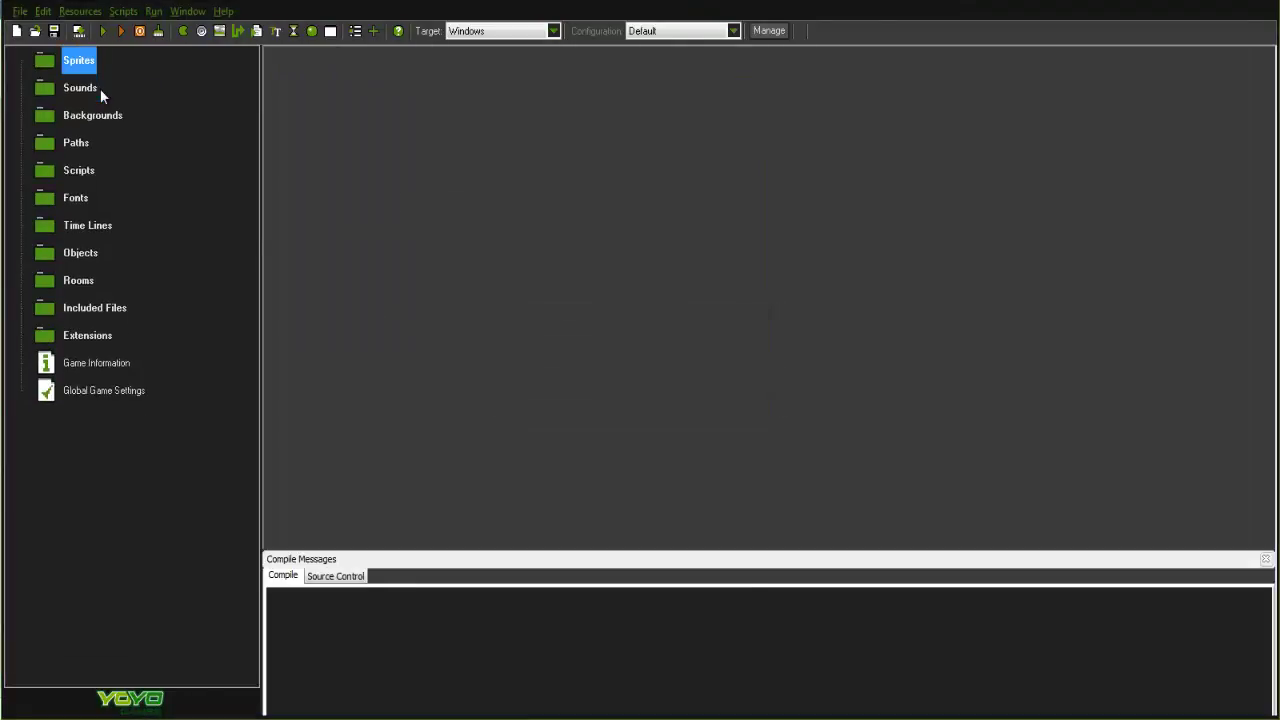
Create a group named Entitys under Sprites.
{"action": "right_click", "coordinate": [84, 72]}
{"action": "left_click", "coordinate": [75, 140]}
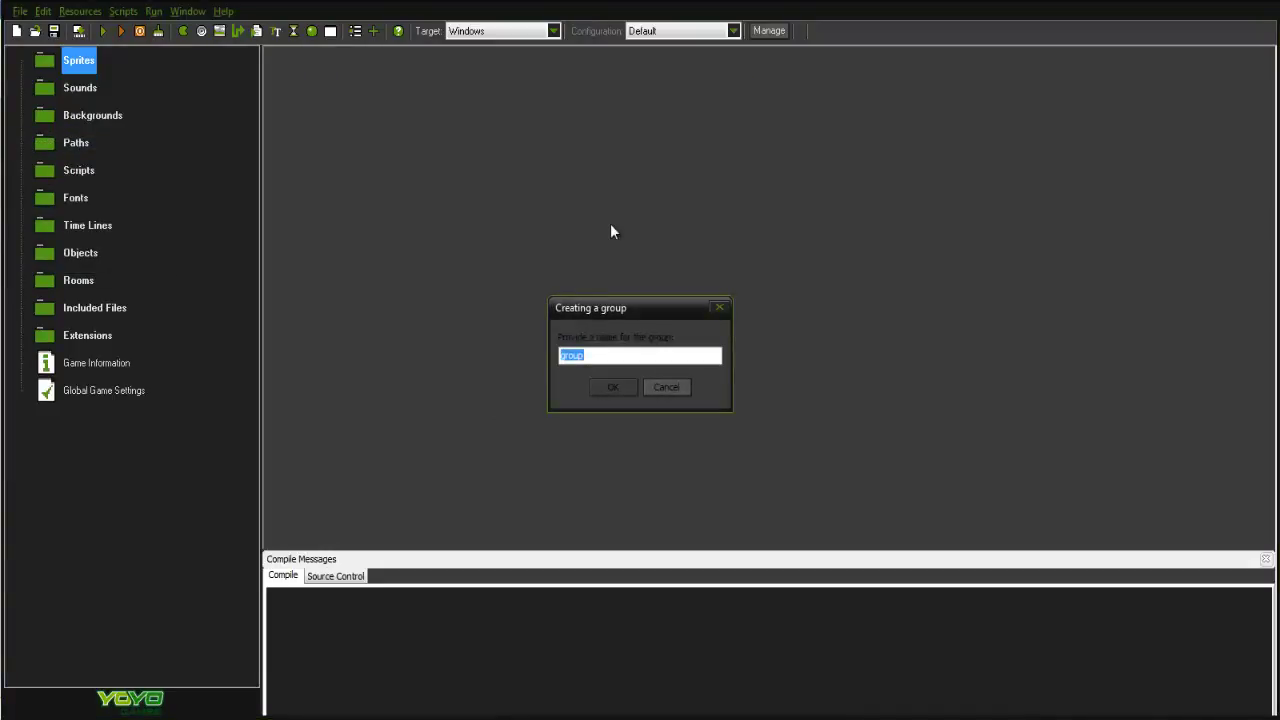
{"action": "type", "text": "Entitus"}
{"action": "key", "text": "BackSpace"}
{"action": "key", "text": "BackSpace"}
{"action": "type", "text": "y"}
{"action": "key", "text": "Return"}
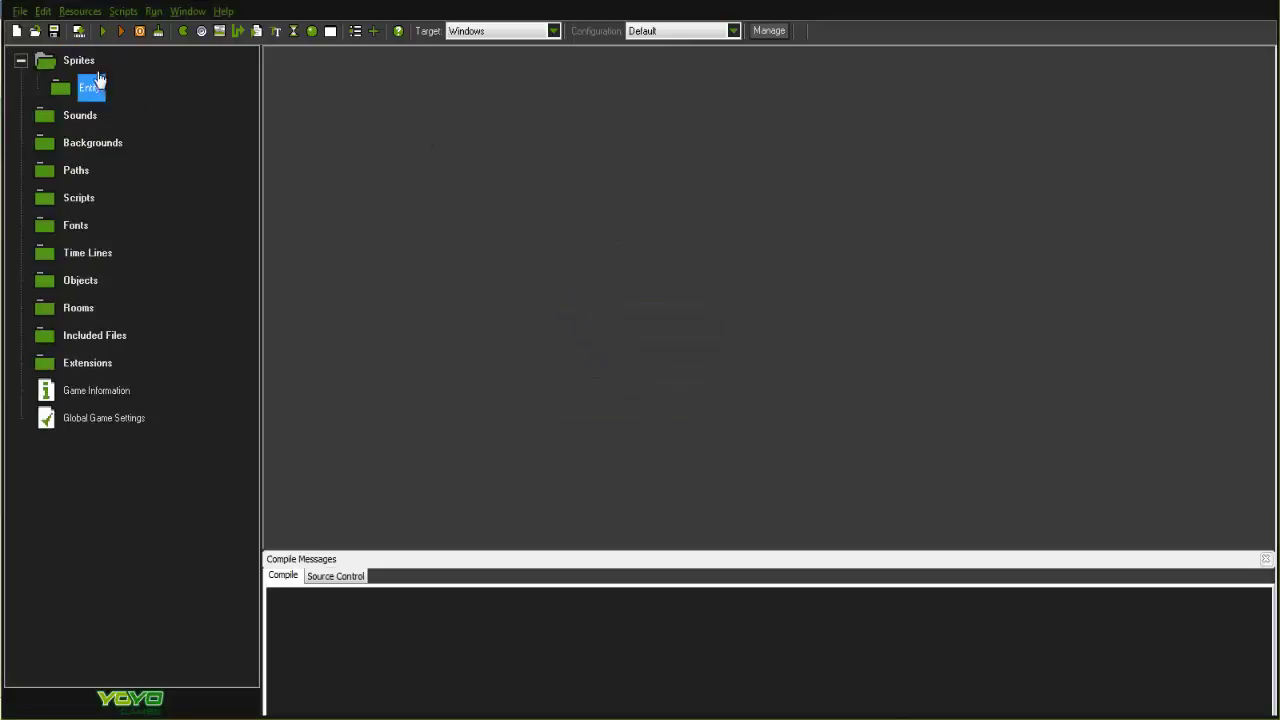
Create a second group named Static Objects under Sprites.
{"action": "right_click", "coordinate": [93, 72]}
{"action": "left_click", "coordinate": [94, 137]}
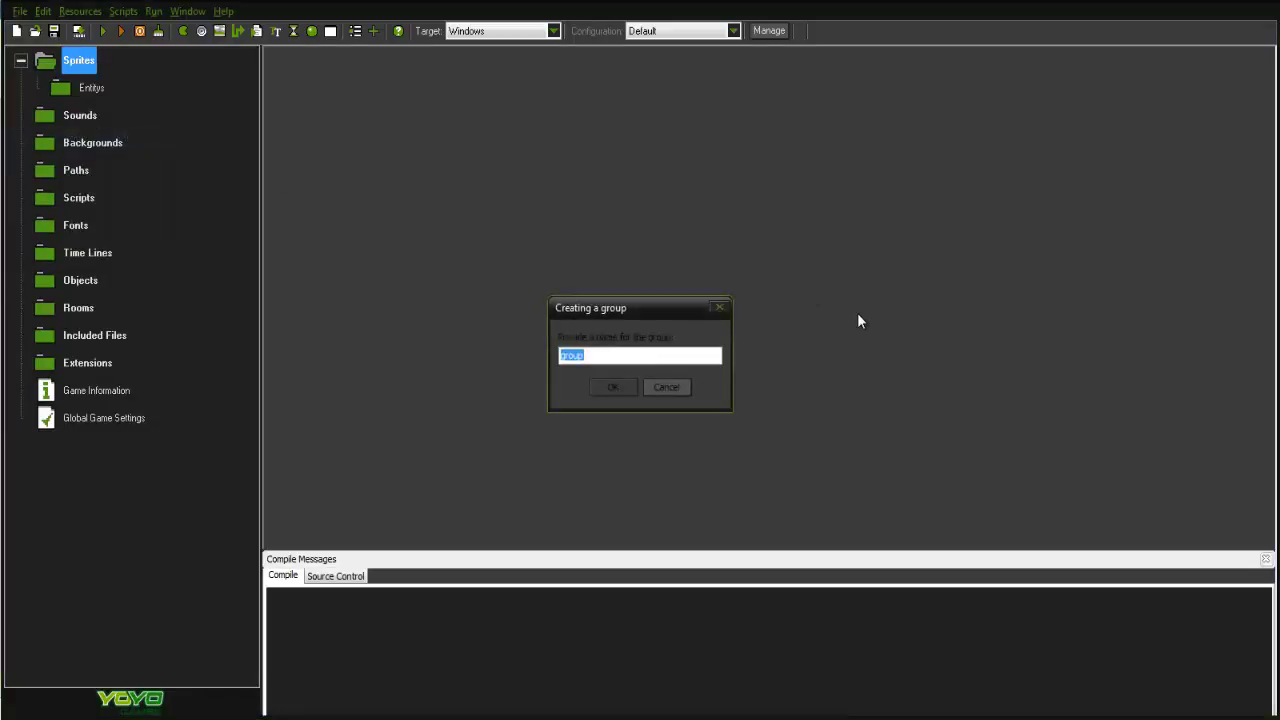
{"action": "type", "text": "Static Objects"}
{"action": "key", "text": "Return"}
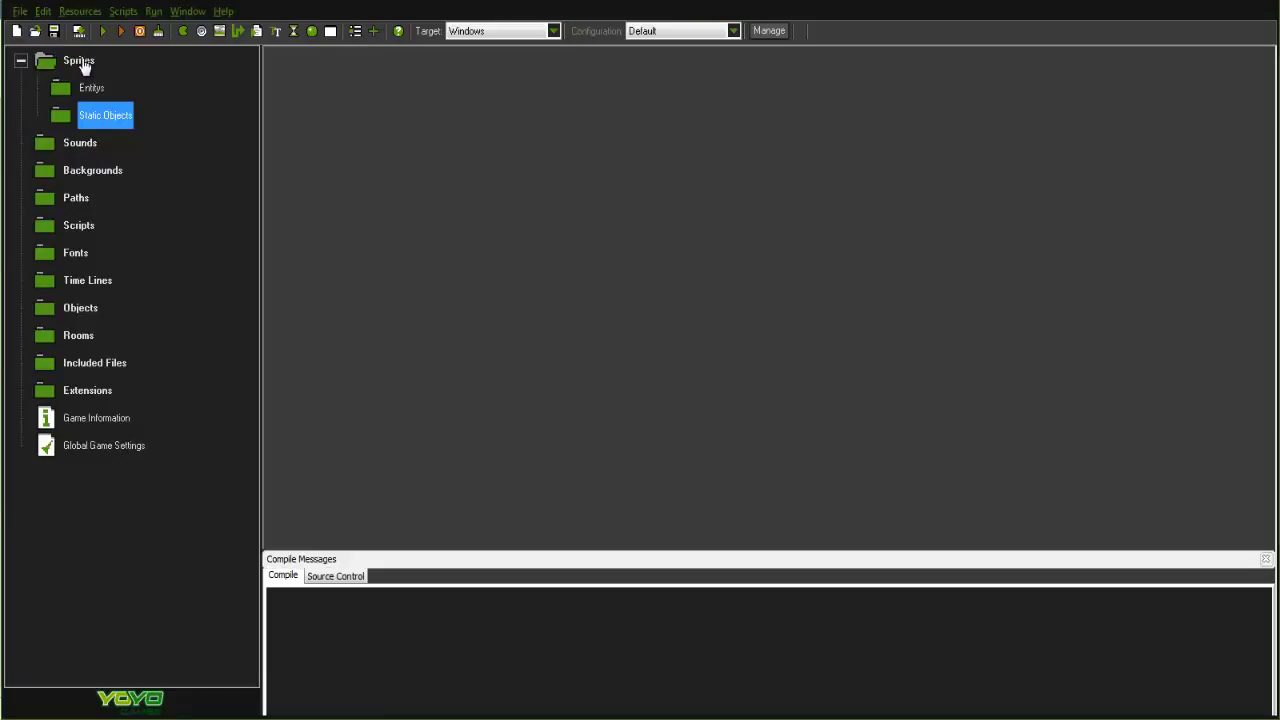
{"action": "right_click", "coordinate": [90, 62]}
{"action": "left_click", "coordinate": [280, 127]}
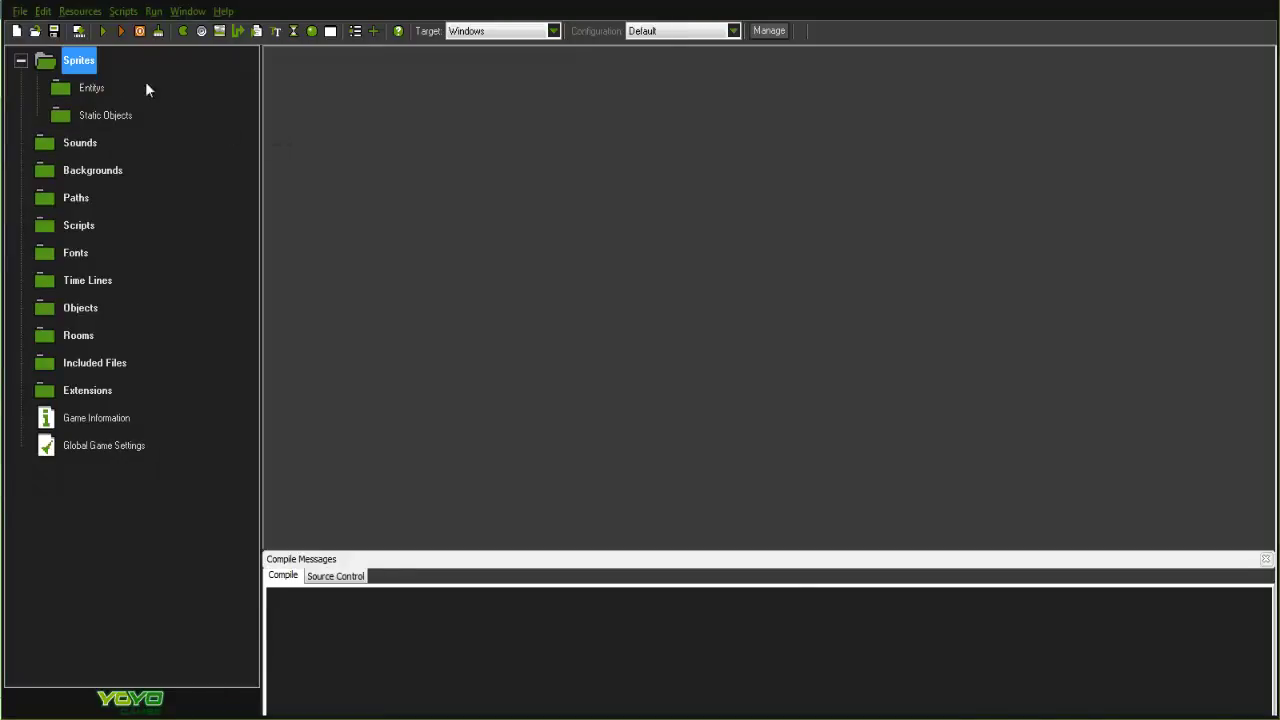
Create a group named Entitys under Objects.
{"action": "right_click", "coordinate": [78, 312]}
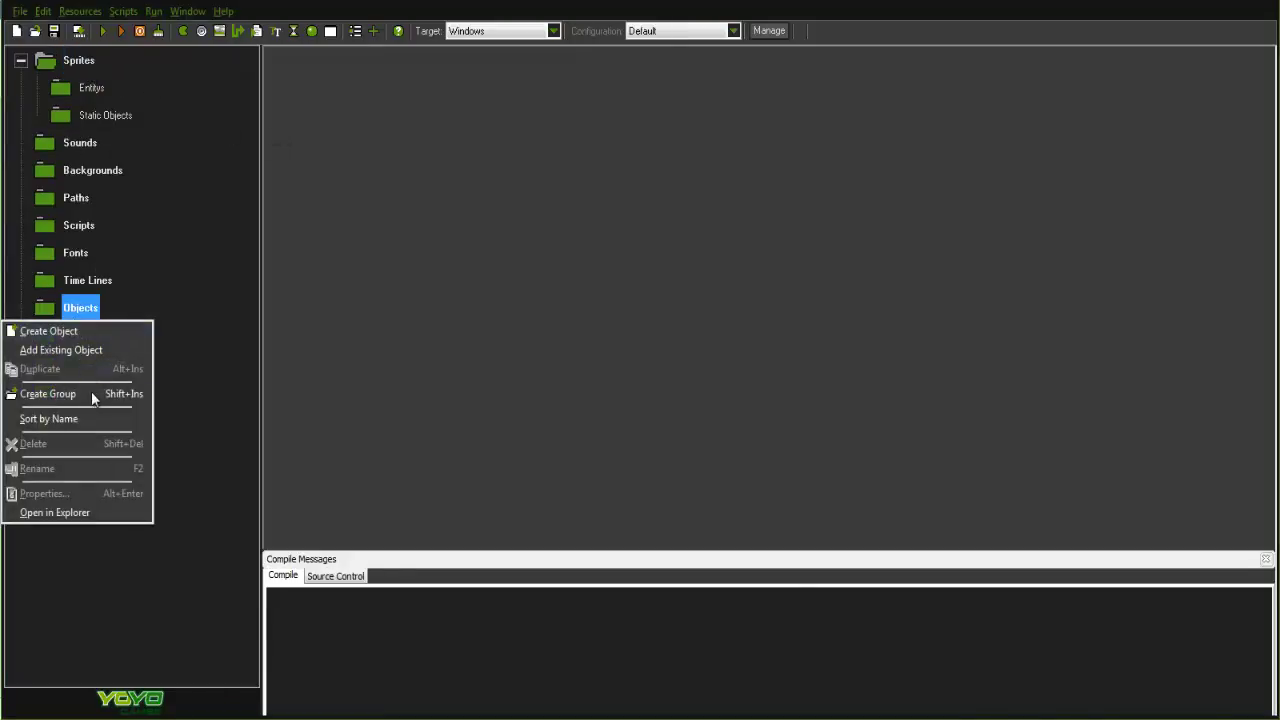
{"action": "left_click", "coordinate": [91, 393]}
{"action": "type", "text": "Entit"}
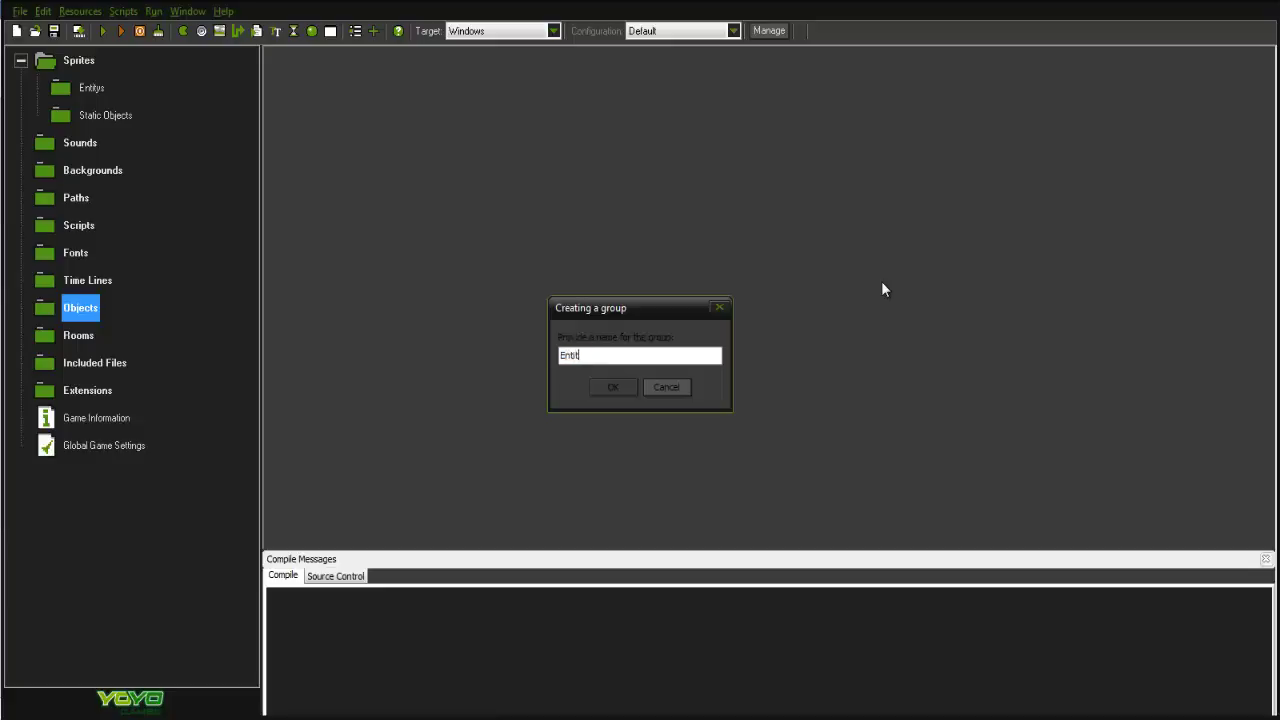
{"action": "type", "text": "ys"}
{"action": "key", "text": "Return"}
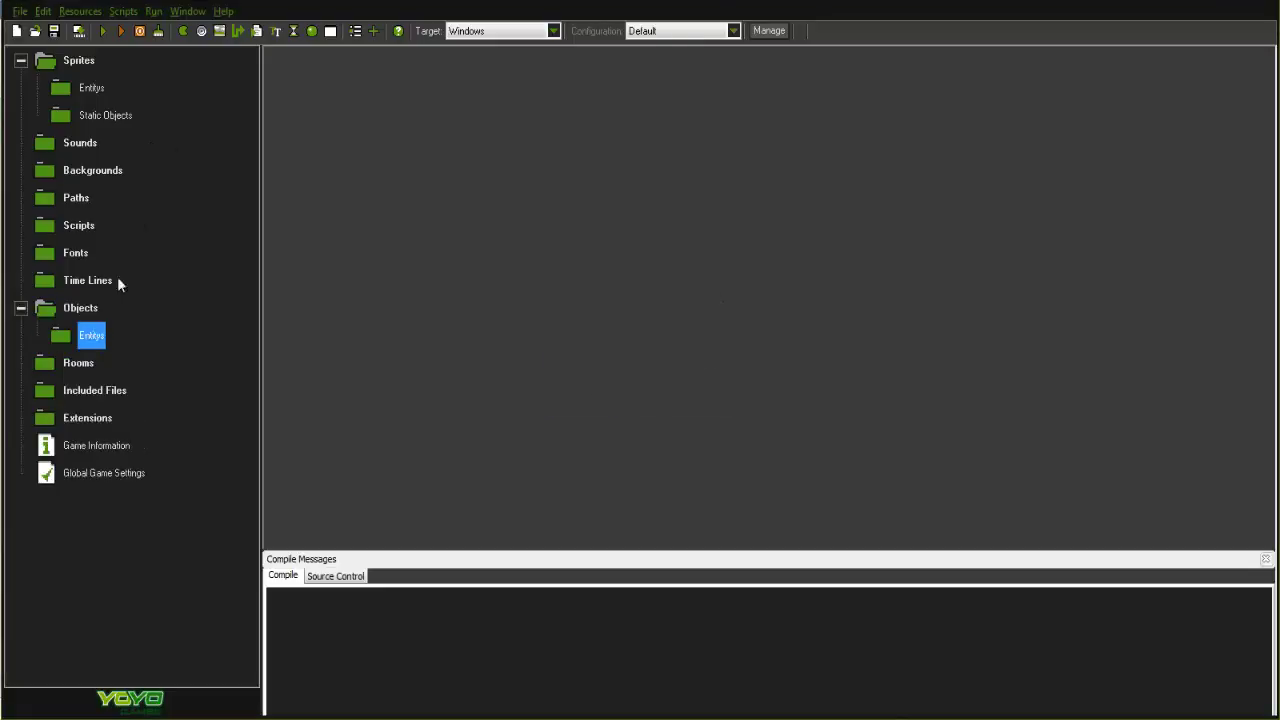
Create a second group named Static Objects under Objects.
{"action": "right_click", "coordinate": [80, 309]}
{"action": "left_click", "coordinate": [90, 381]}
{"action": "type", "text": "S"}
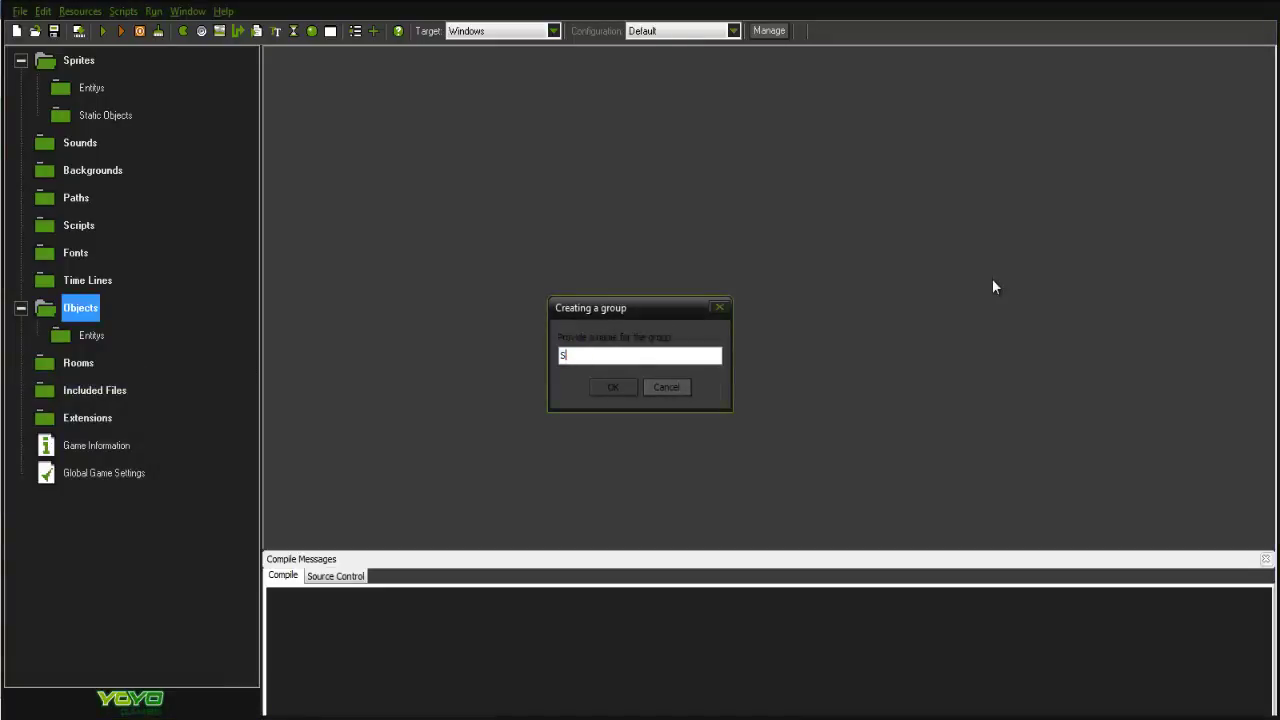
{"action": "type", "text": "tatic Objects"}
{"action": "key", "text": "Return"}
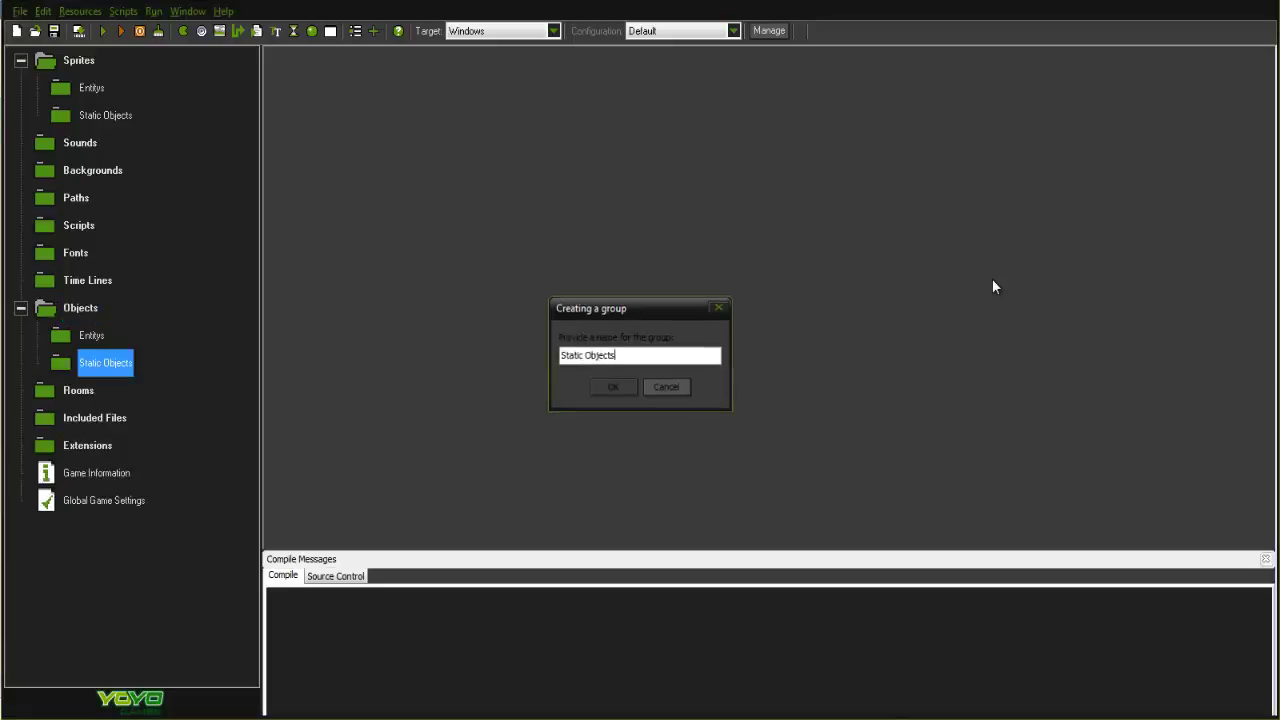
Create a sprite named sprite_player in the Entitys group under Sprites.
{"action": "left_click", "coordinate": [88, 88]}
{"action": "right_click", "coordinate": [101, 90]}
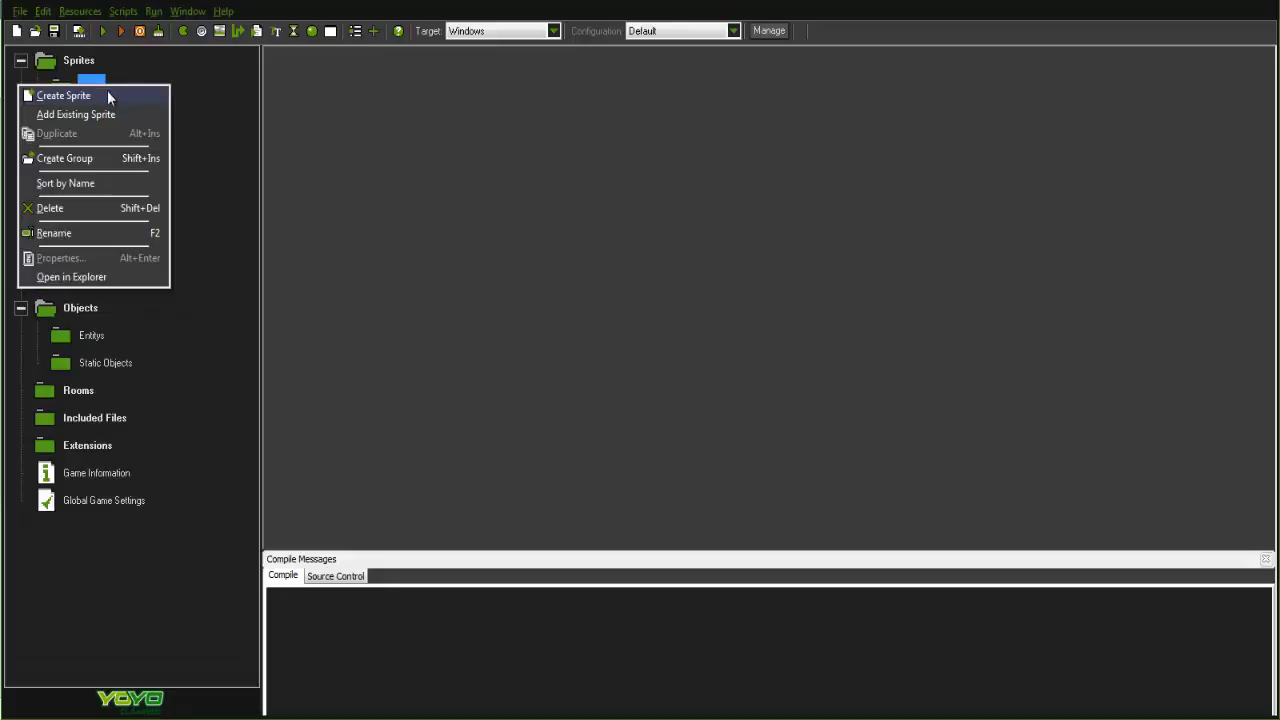
{"action": "left_click", "coordinate": [119, 98]}
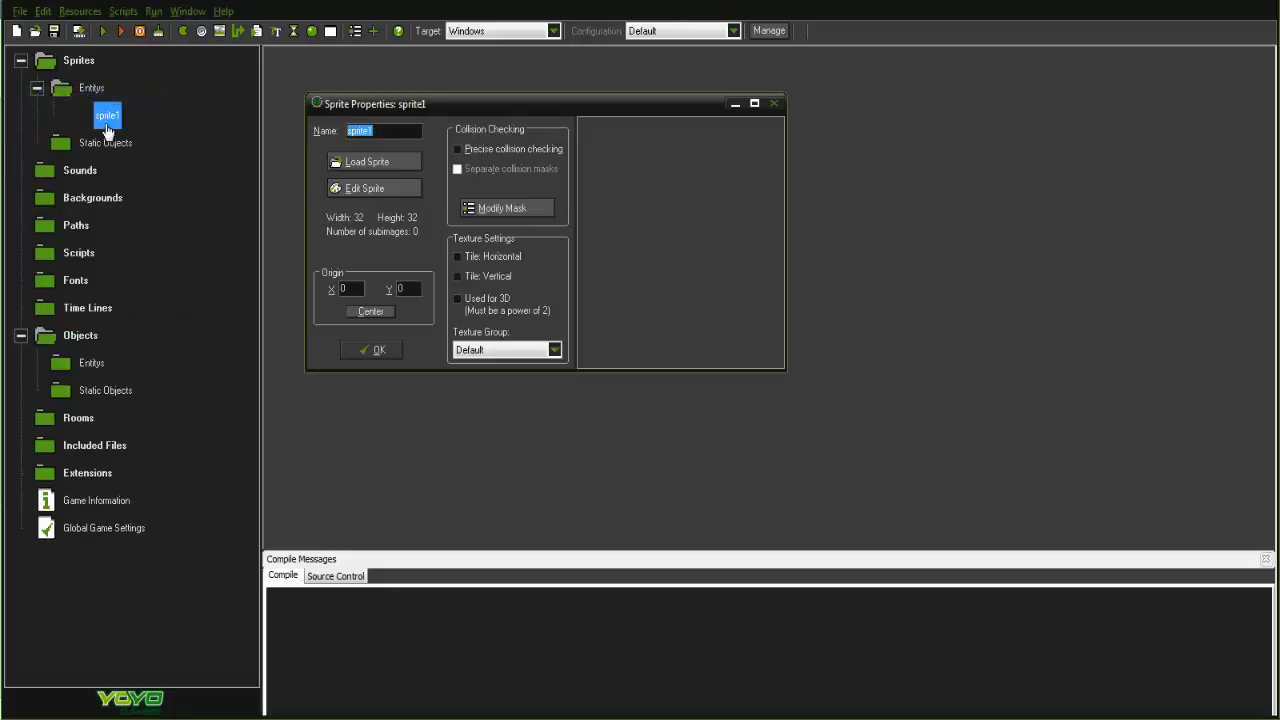
{"action": "type", "text": "sprite_player"}
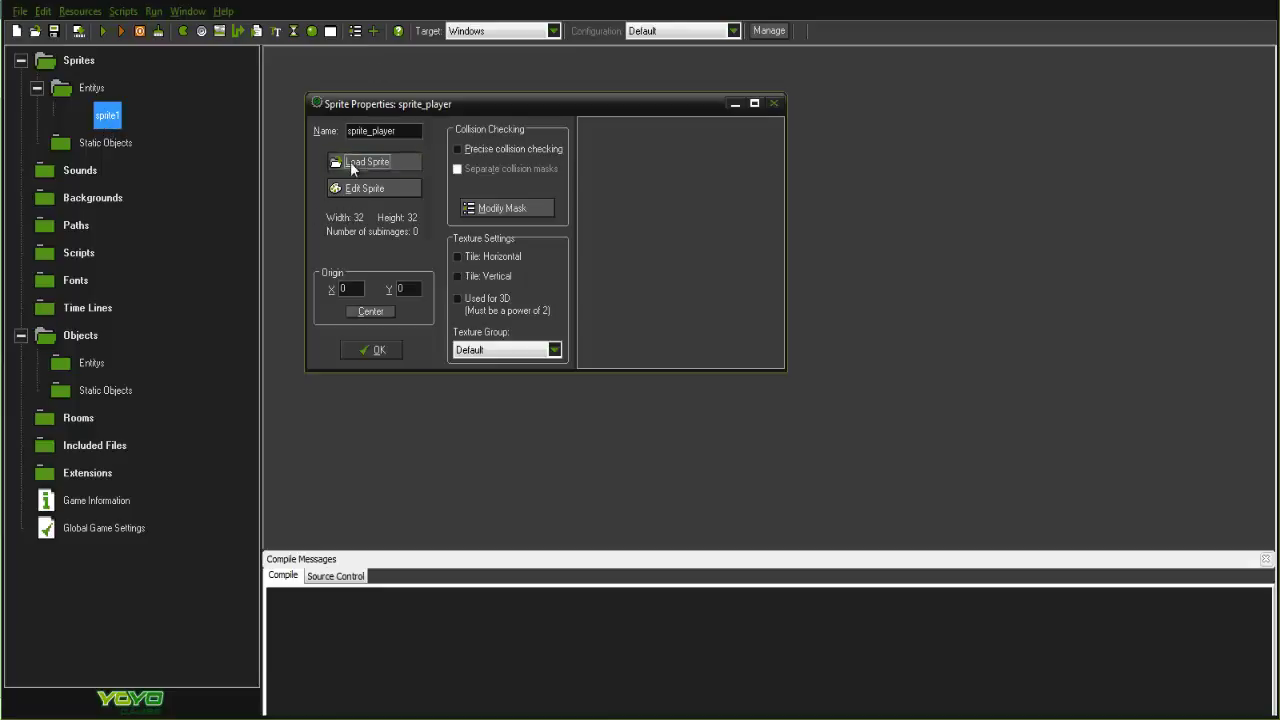
Create the player sprite's images from the strip file walking_Shotgun_strip8.png in the Zombie Course pictures folder.
{"action": "left_click", "coordinate": [351, 164]}
{"action": "left_click", "coordinate": [916, 131]}
{"action": "left_click", "coordinate": [389, 196]}
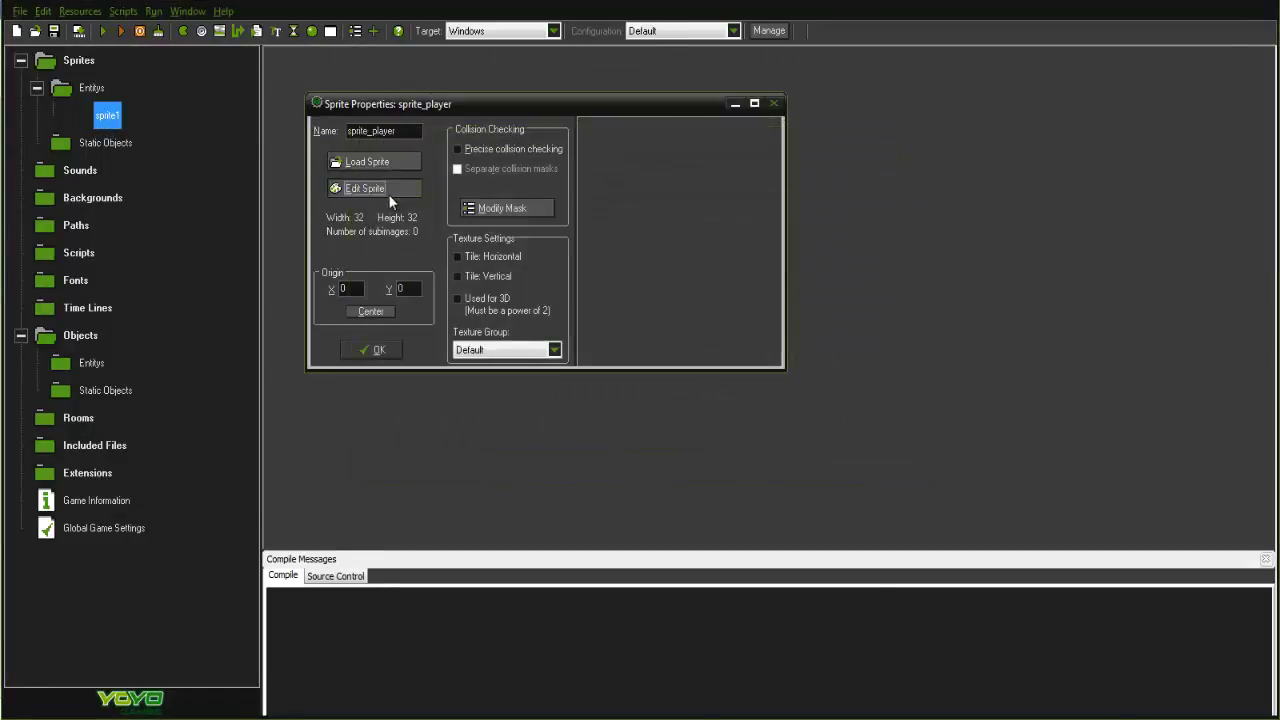
{"action": "left_click", "coordinate": [388, 195]}
{"action": "left_click_drag", "start_coordinate": [536, 75], "coordinate": [566, 121]}
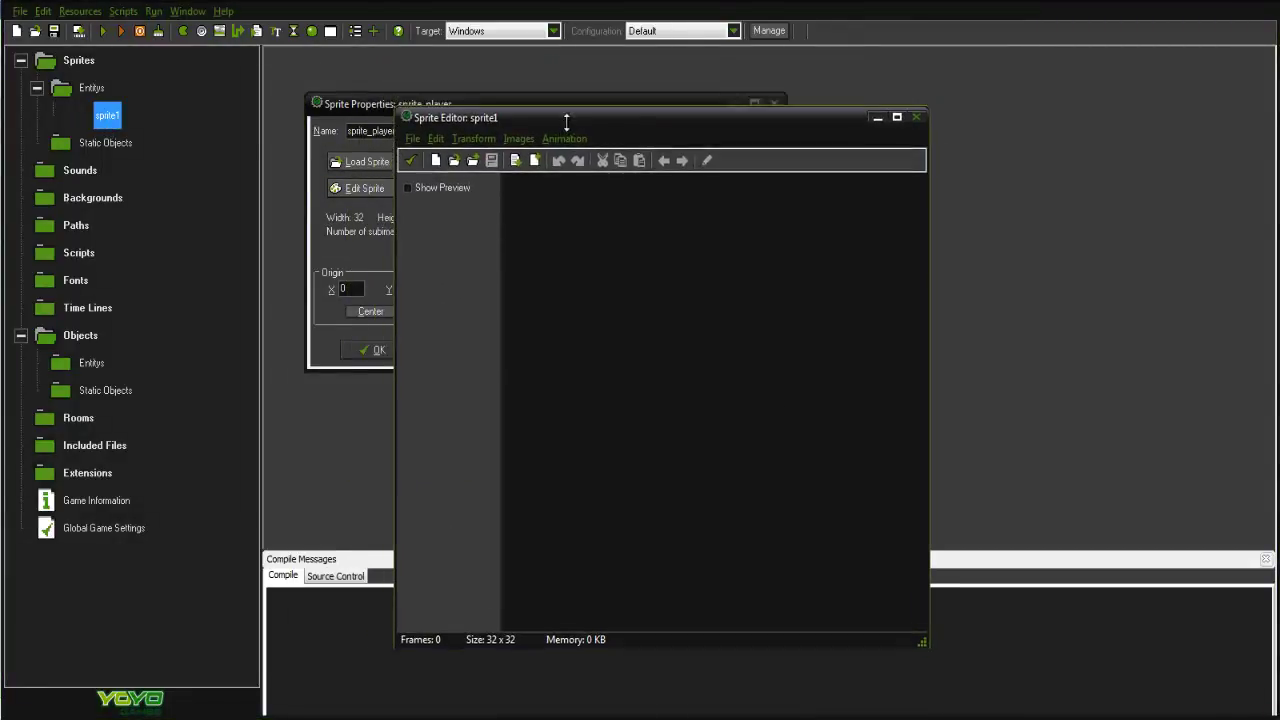
{"action": "left_click", "coordinate": [403, 128]}
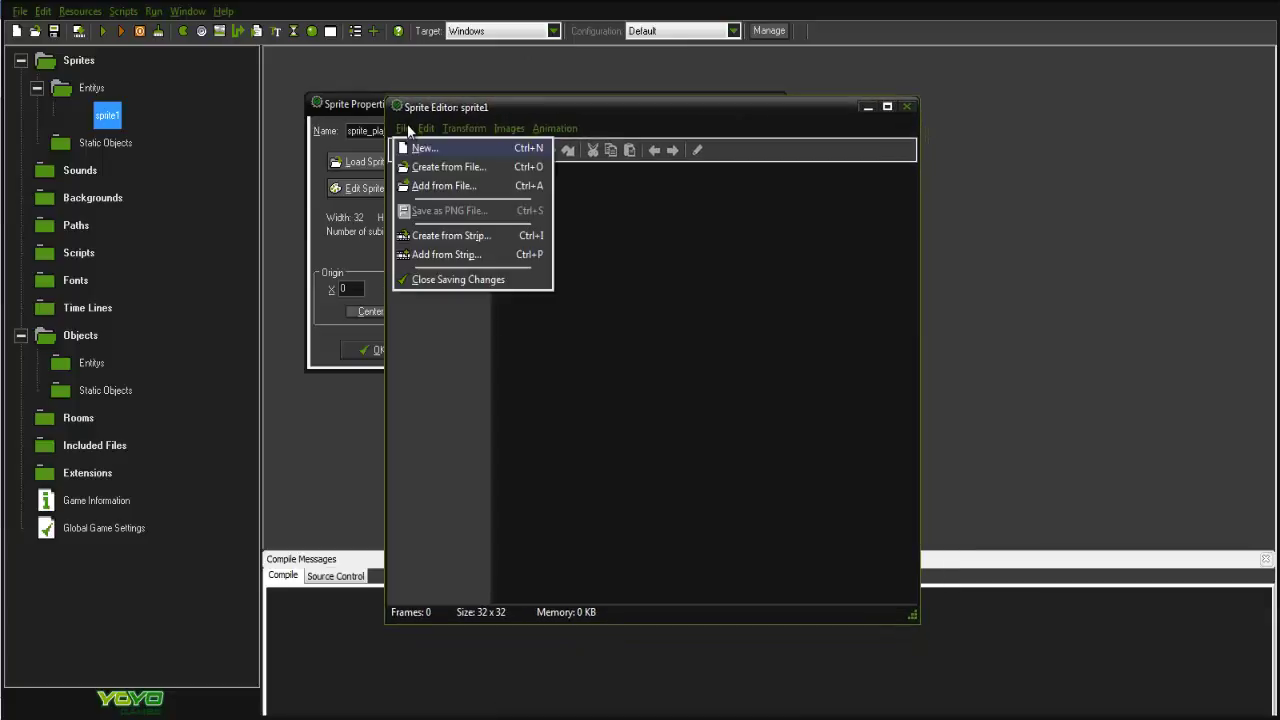
{"action": "left_click", "coordinate": [452, 235]}
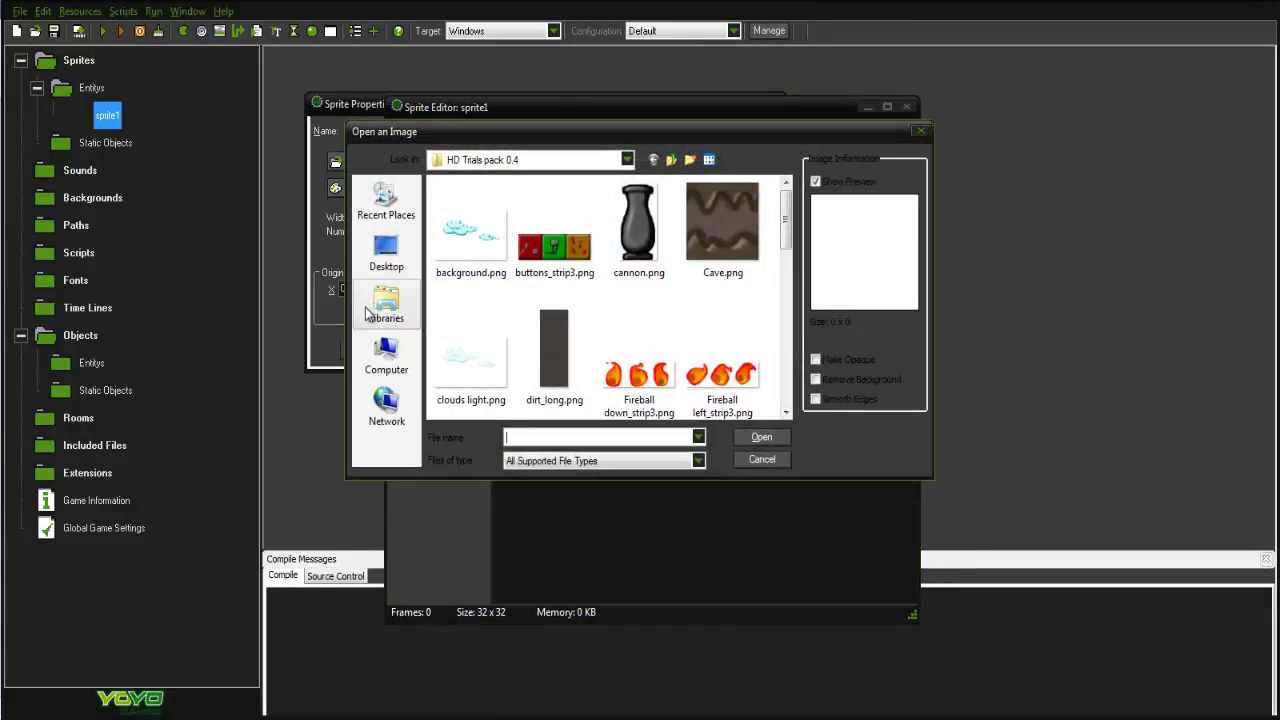
{"action": "left_click", "coordinate": [365, 313]}
{"action": "double_click", "coordinate": [509, 248]}
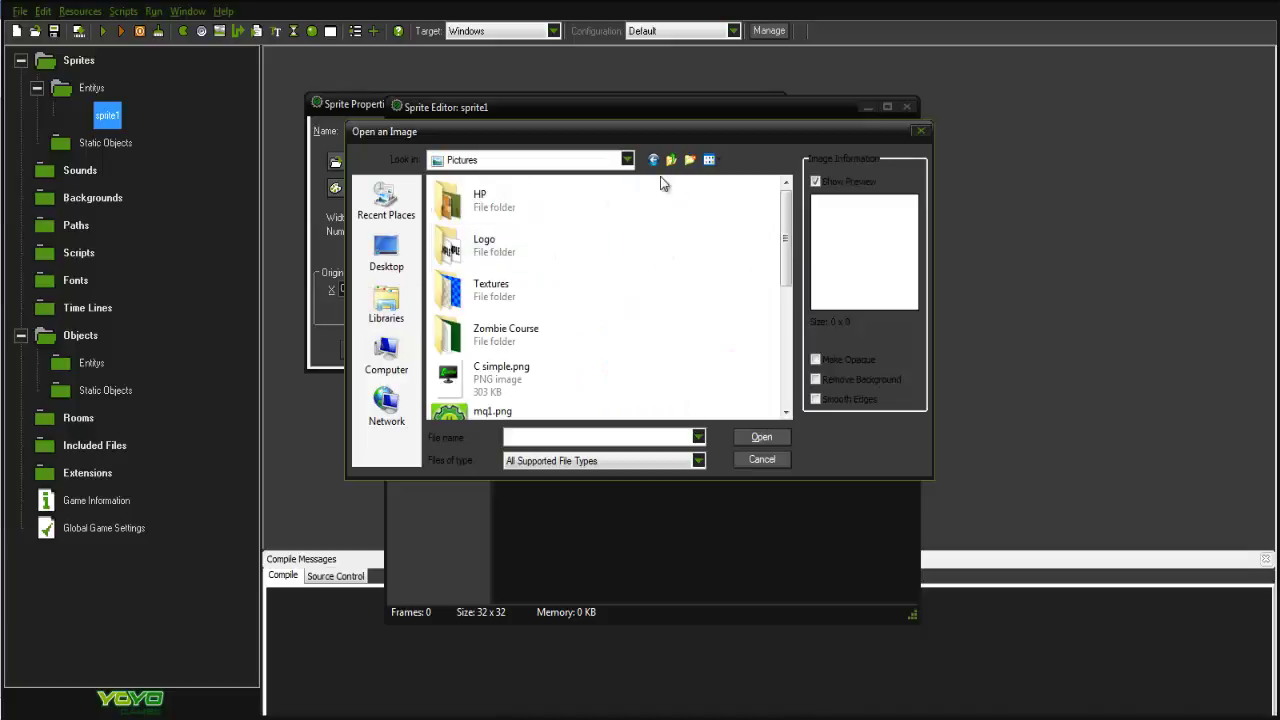
{"action": "double_click", "coordinate": [508, 330]}
{"action": "left_click_drag", "start_coordinate": [786, 245], "coordinate": [763, 371]}
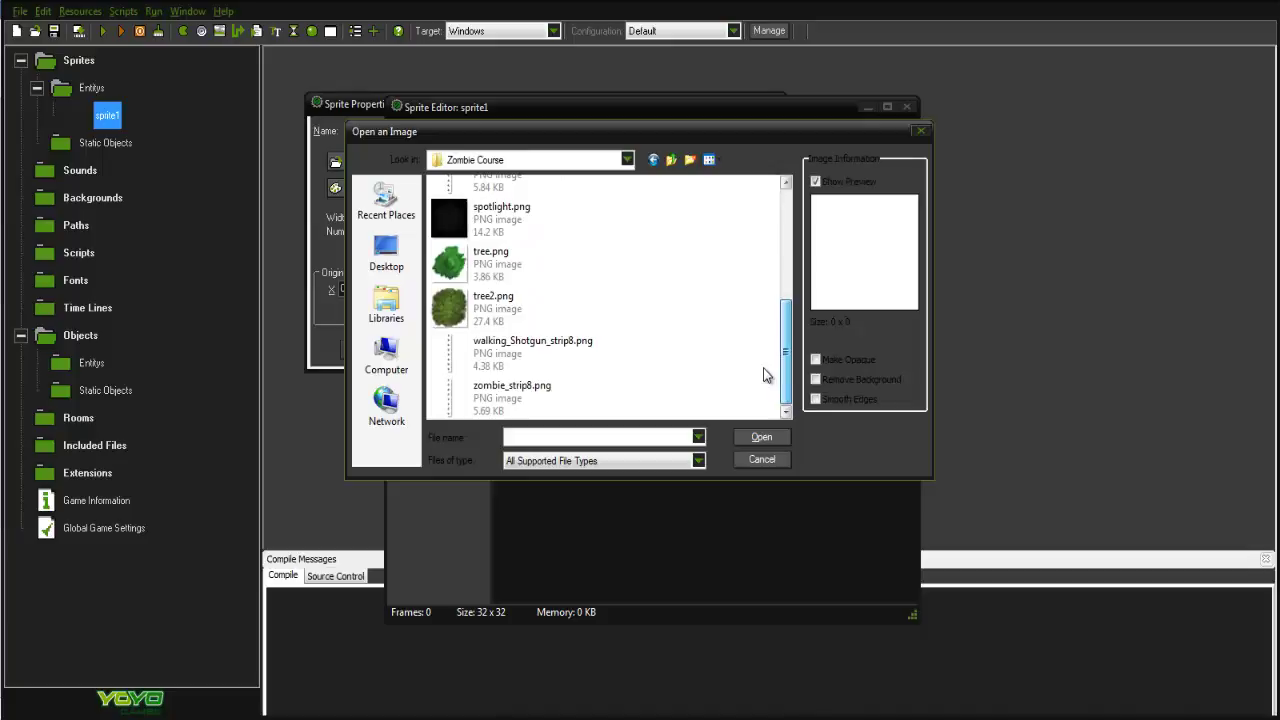
{"action": "double_click", "coordinate": [540, 358]}
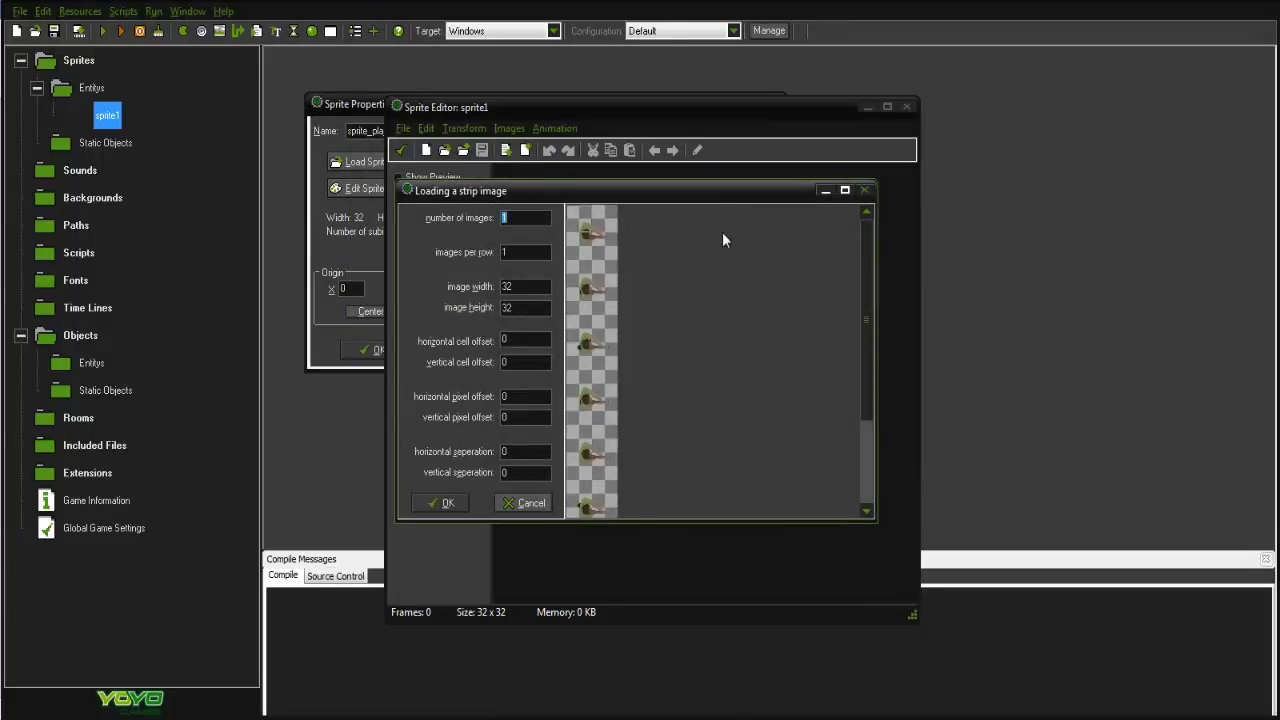
Import 7 images from the strip with an image width and height of 64.
{"action": "left_click_drag", "start_coordinate": [722, 190], "coordinate": [778, 109]}
{"action": "left_click_drag", "start_coordinate": [922, 242], "coordinate": [922, 323]}
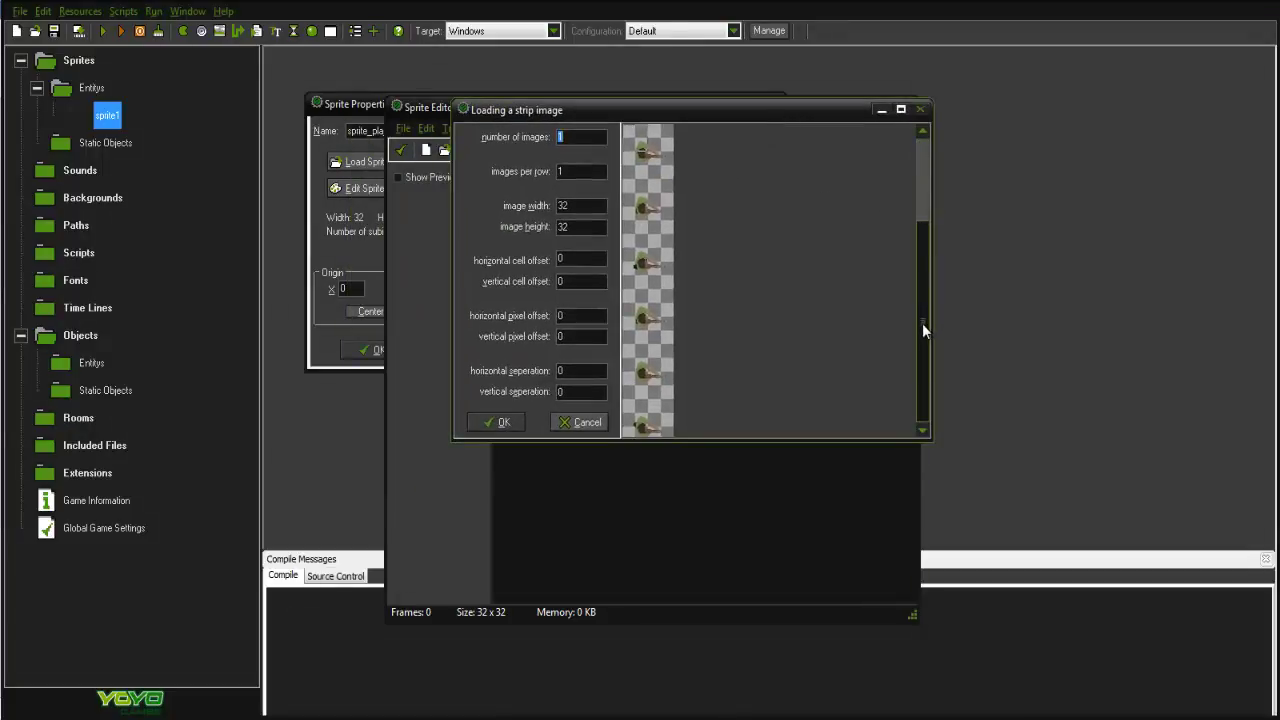
{"action": "scroll", "coordinate": [922, 330], "scroll_direction": "up", "scroll_amount": 5}
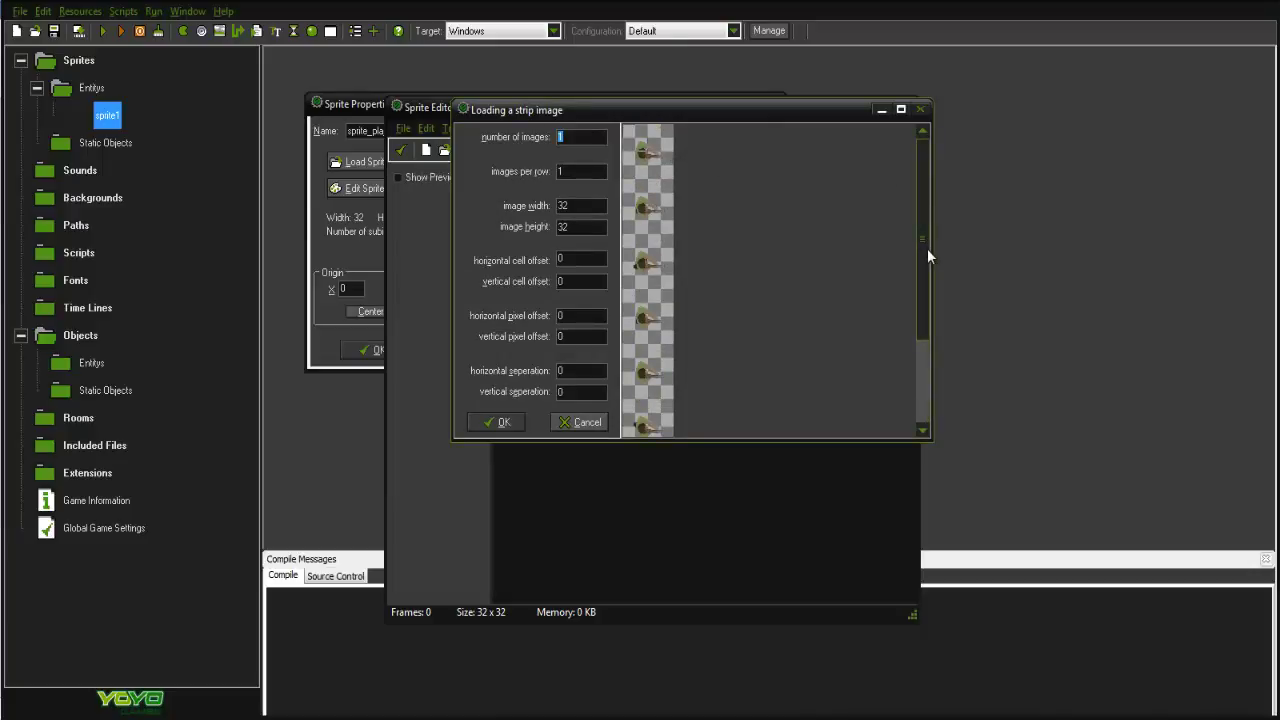
{"action": "left_click_drag", "start_coordinate": [927, 248], "coordinate": [925, 328]}
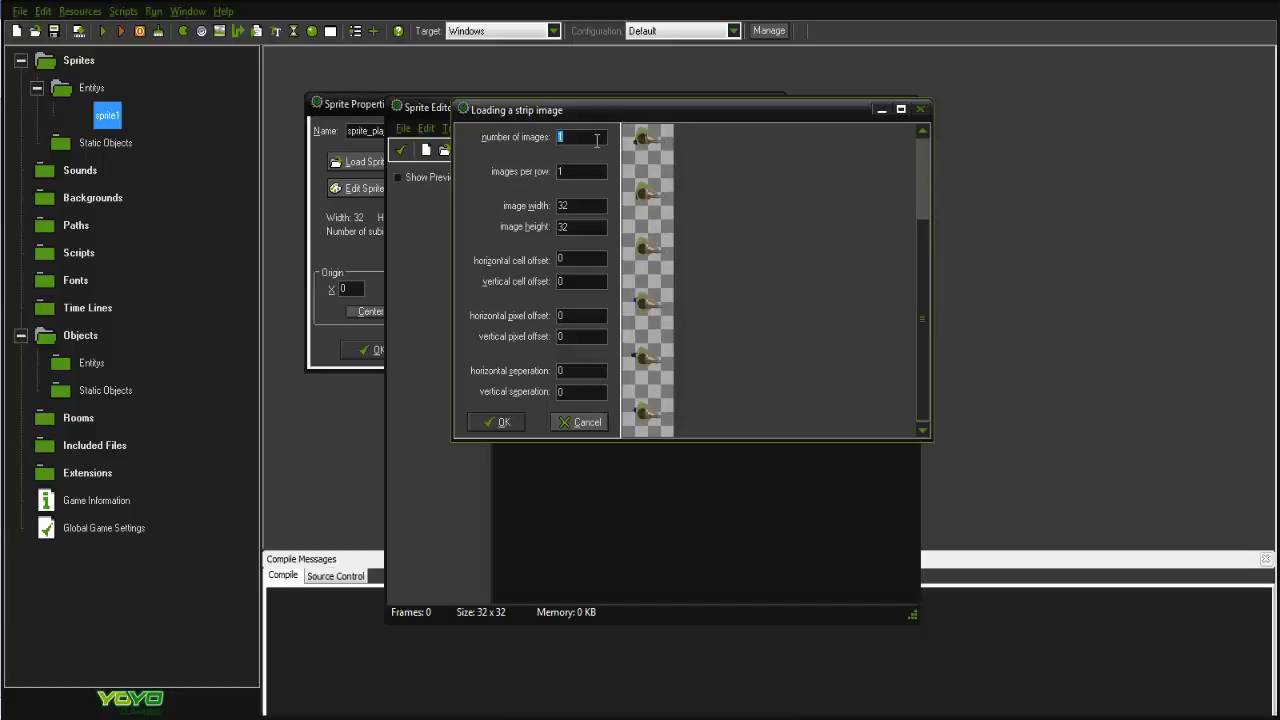
{"action": "type", "text": "7"}
{"action": "left_click_drag", "start_coordinate": [586, 204], "coordinate": [480, 203]}
{"action": "type", "text": "64"}
{"action": "key", "text": "Tab"}
{"action": "type", "text": "64"}
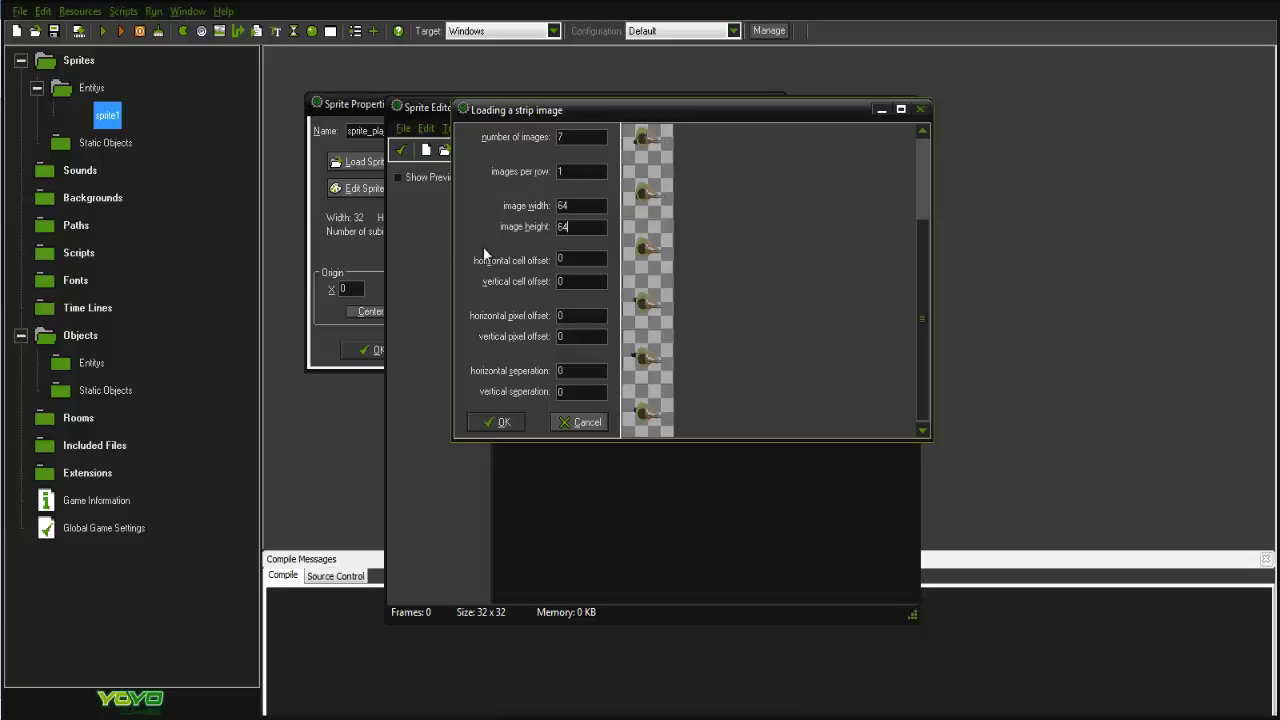
{"action": "left_click", "coordinate": [497, 423]}
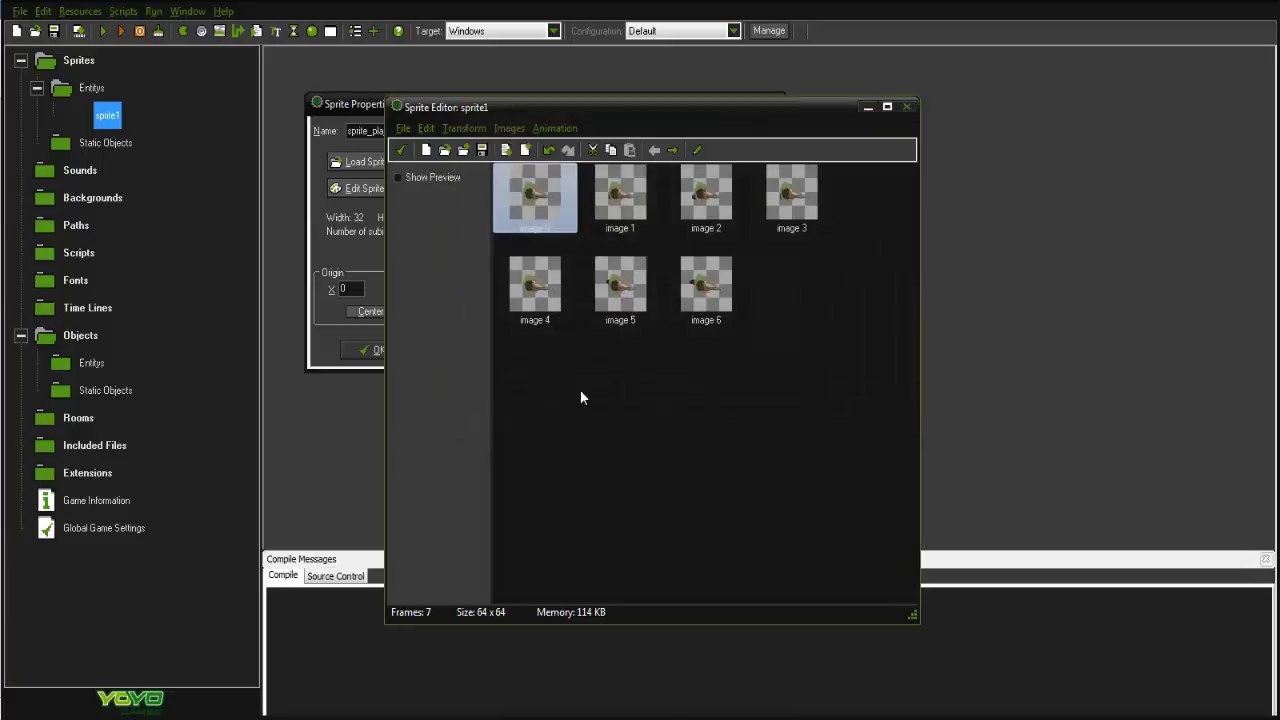
Preview the player's walking animation and accept the imported frames into the sprite.
{"action": "left_click", "coordinate": [407, 175]}
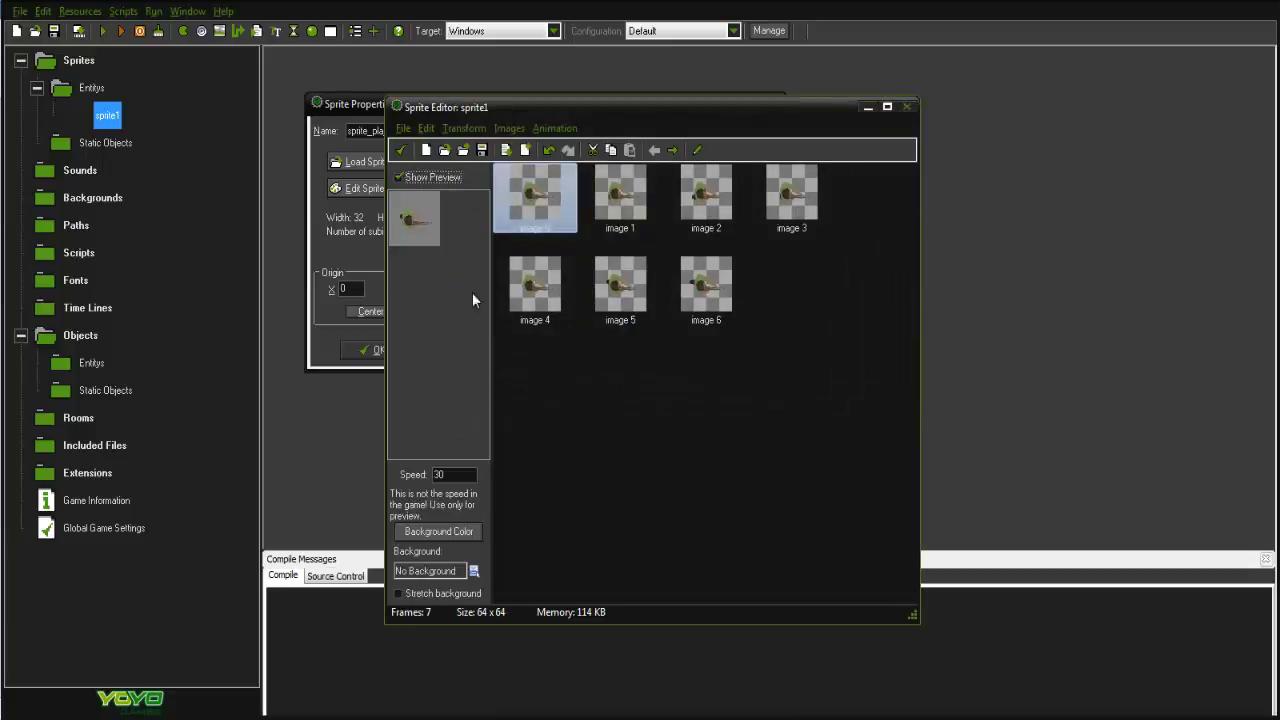
{"action": "left_click", "coordinate": [756, 206]}
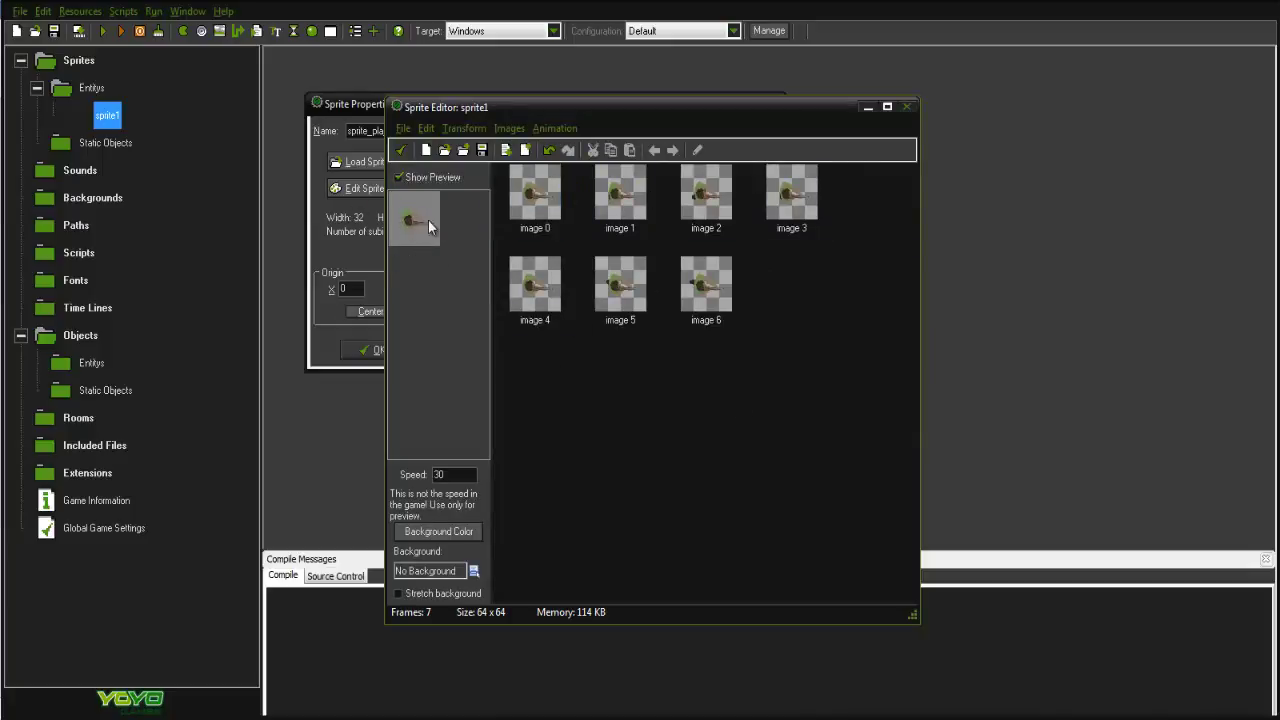
{"action": "left_click", "coordinate": [400, 150]}
{"action": "left_click_drag", "start_coordinate": [518, 103], "coordinate": [614, 127]}
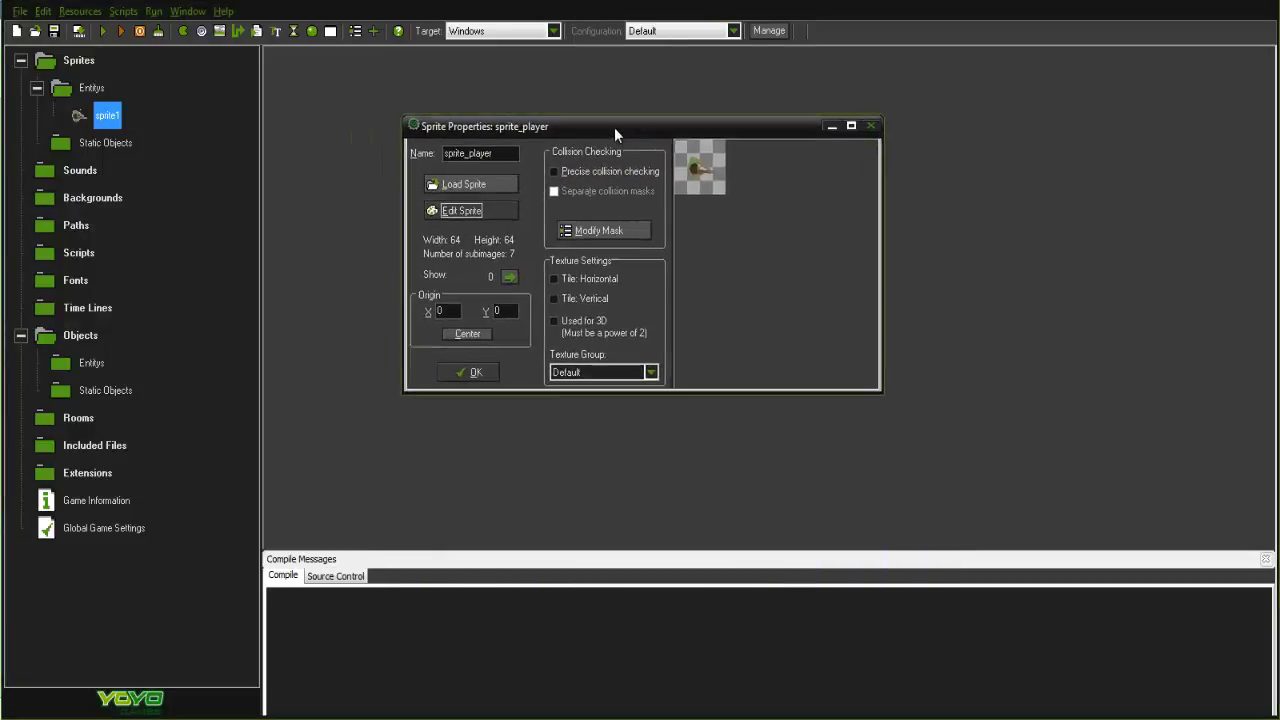
Give the player sprite's collision mask an Ellipse shape with a manual bounding box.
{"action": "left_click", "coordinate": [600, 232]}
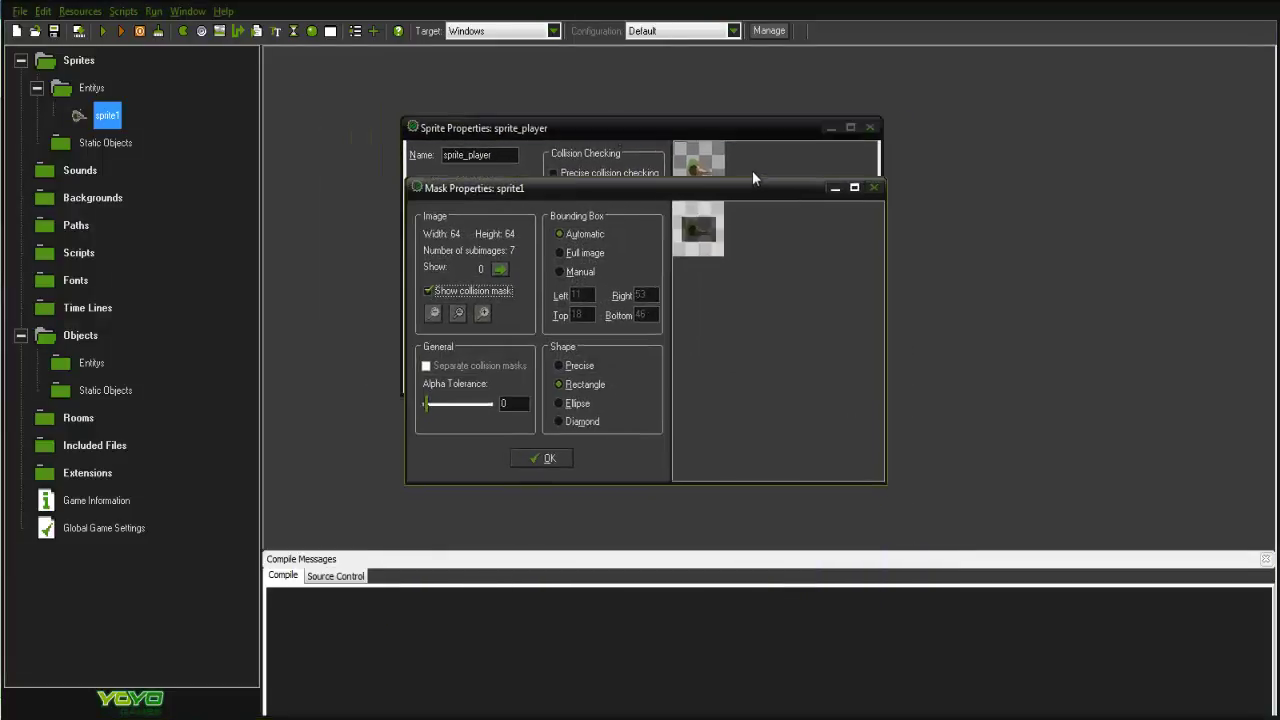
{"action": "left_click", "coordinate": [553, 441]}
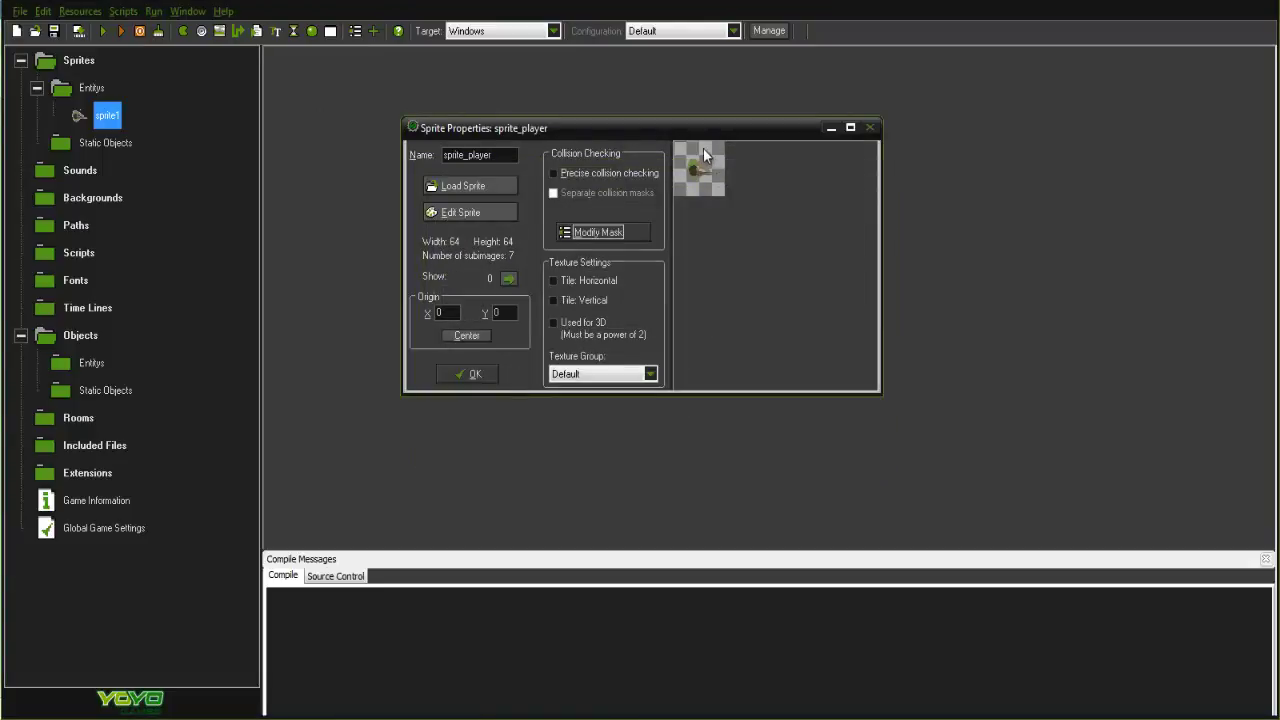
{"action": "left_click", "coordinate": [637, 236]}
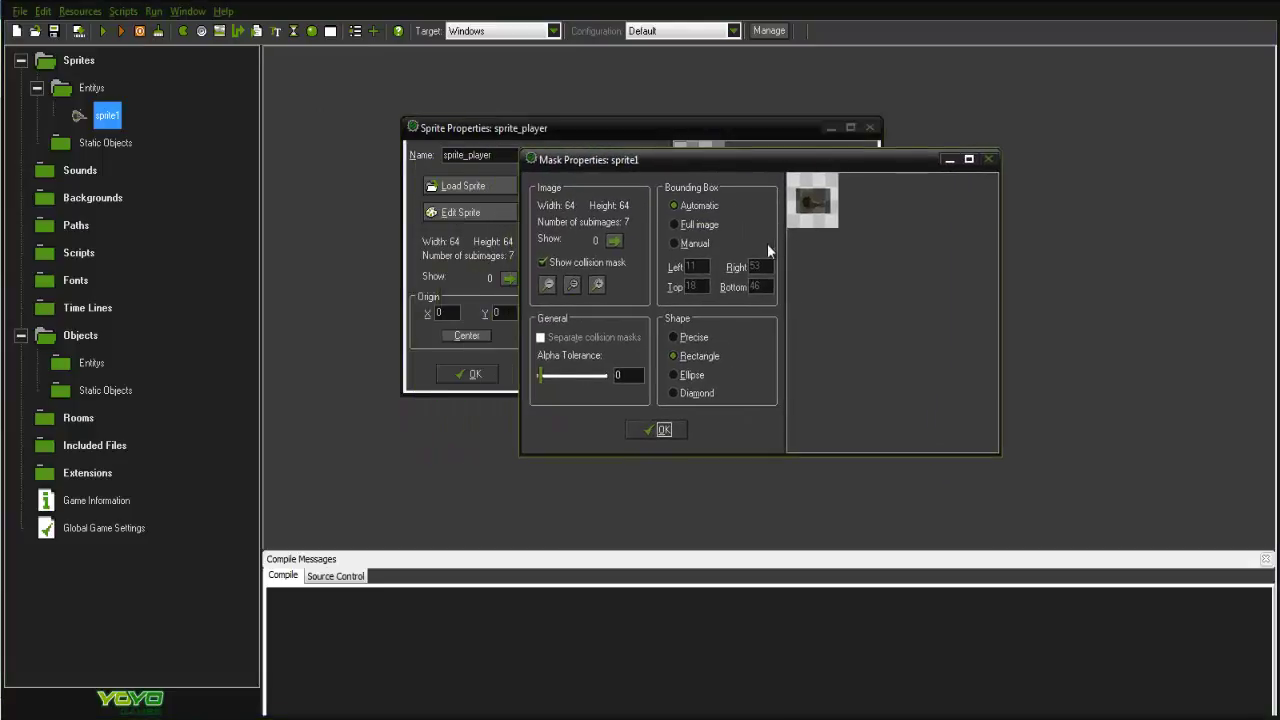
{"action": "left_click_drag", "start_coordinate": [805, 165], "coordinate": [789, 162]}
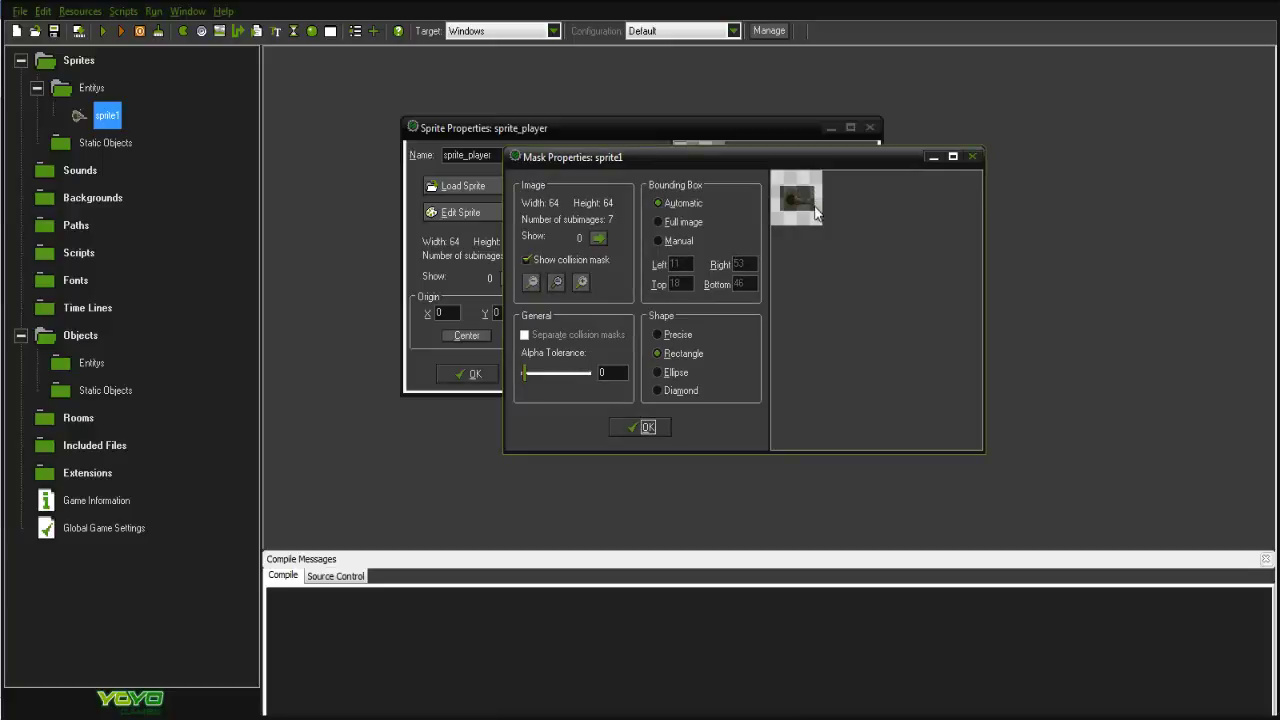
{"action": "left_click", "coordinate": [672, 374]}
{"action": "left_click", "coordinate": [678, 224]}
{"action": "left_click", "coordinate": [678, 204]}
{"action": "left_click", "coordinate": [669, 222]}
{"action": "left_click", "coordinate": [679, 204]}
{"action": "left_click", "coordinate": [678, 240]}
Set the left coordinate of the mask's bounding box to 17.
{"action": "key", "text": "BackSpace"}
{"action": "type", "text": "4"}
{"action": "key", "text": "BackSpace"}
{"action": "type", "text": "6"}
{"action": "key", "text": "BackSpace"}
{"action": "type", "text": "7"}
{"action": "key", "text": "BackSpace"}
{"action": "type", "text": "8"}
{"action": "key", "text": "BackSpace"}
{"action": "type", "text": "7"}
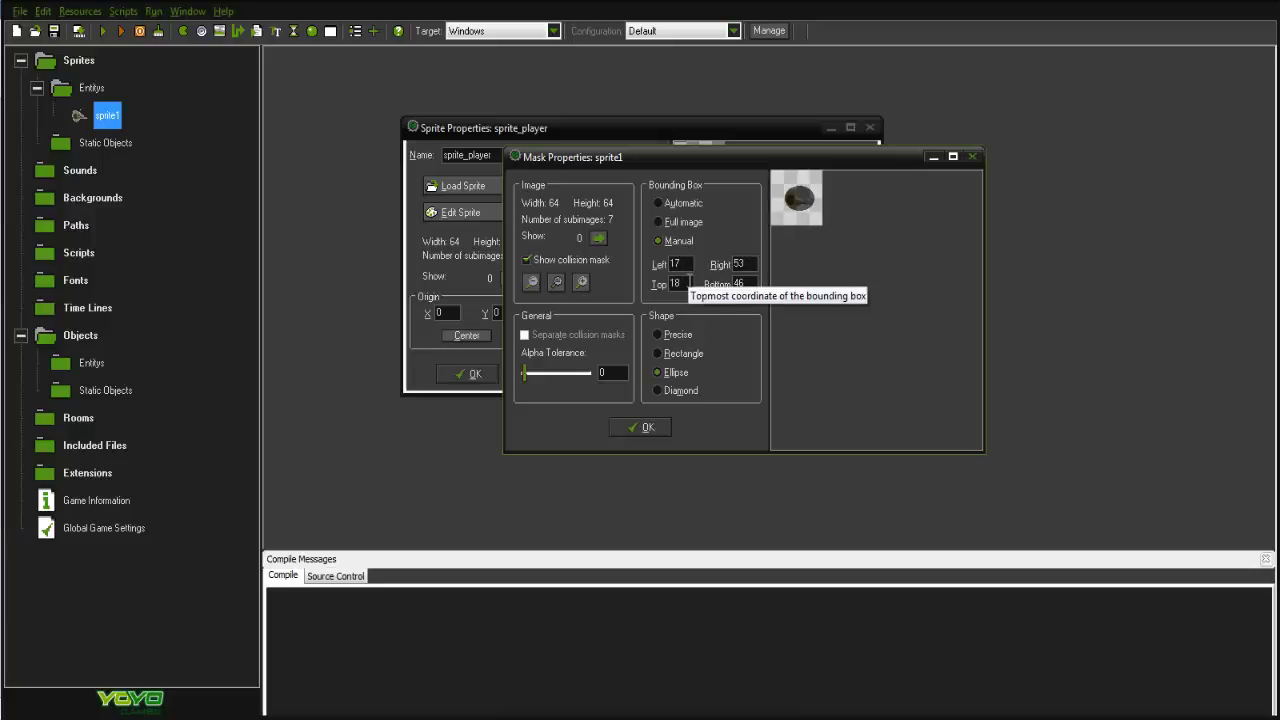
Set the top coordinate of the mask's bounding box to 21.
{"action": "left_click", "coordinate": [689, 283]}
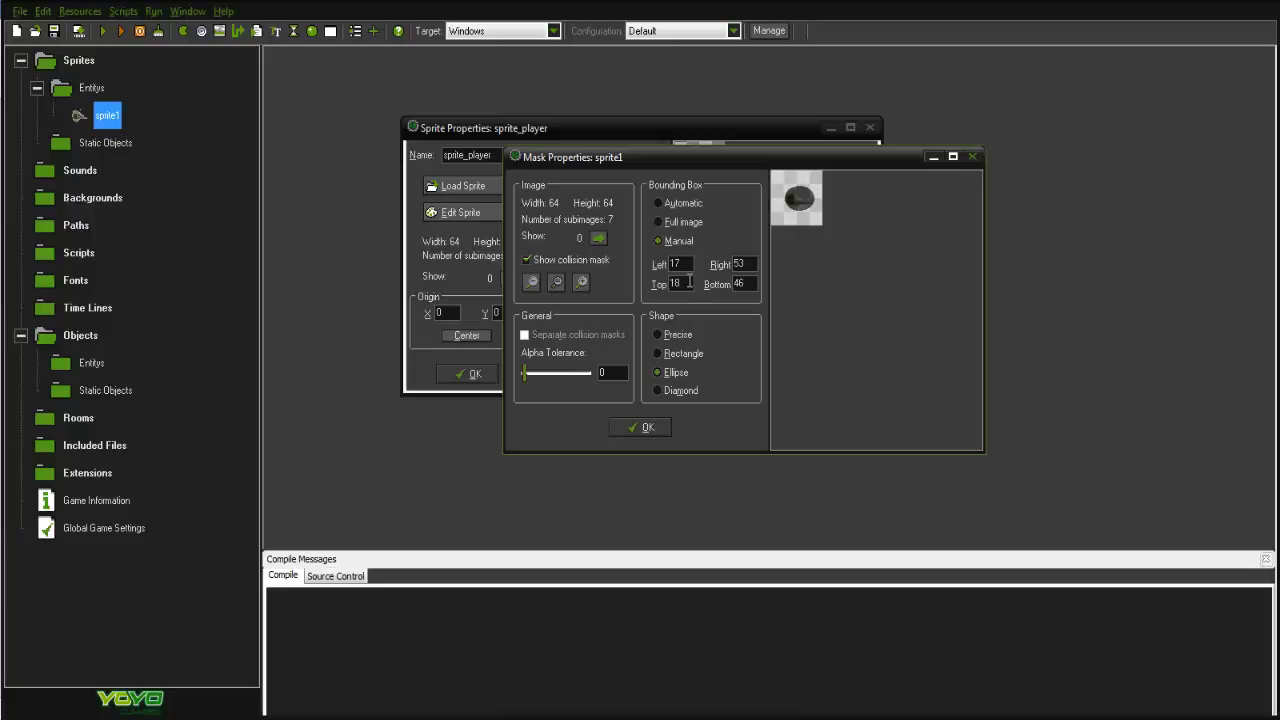
{"action": "key", "text": "BackSpace"}
{"action": "type", "text": "4"}
{"action": "key", "text": "BackSpace"}
{"action": "key", "text": "BackSpace"}
{"action": "type", "text": "21"}
Set the right coordinate of the mask's bounding box to 45 and accept the elliptical mask.
{"action": "key", "text": "Tab"}
{"action": "type", "text": "55"}
{"action": "key", "text": "BackSpace"}
{"action": "type", "text": "8"}
{"action": "key", "text": "BackSpace"}
{"action": "key", "text": "BackSpace"}
{"action": "type", "text": "40"}
{"action": "key", "text": "BackSpace"}
{"action": "type", "text": "5"}
{"action": "left_click", "coordinate": [673, 373]}
{"action": "left_click", "coordinate": [645, 427]}
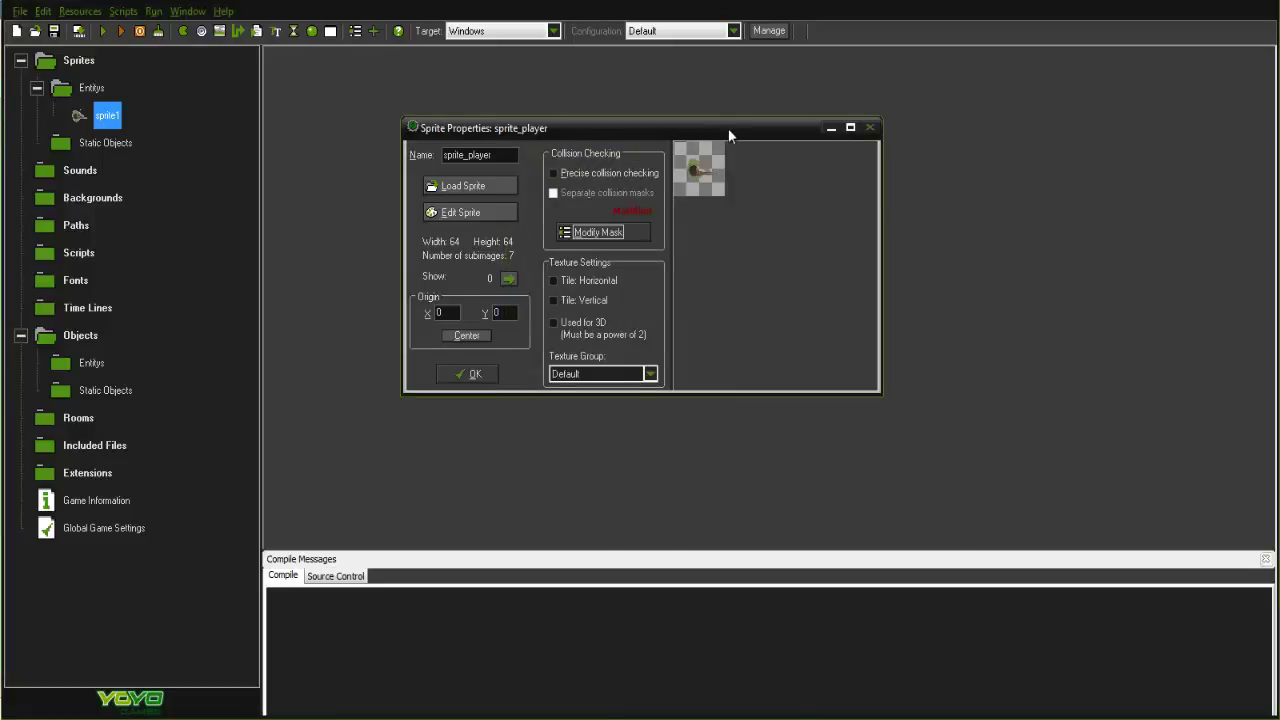
Try precise collision checking with separate masks on the player sprite and inspect the mask it produces.
{"action": "left_click_drag", "start_coordinate": [728, 135], "coordinate": [828, 163]}
{"action": "left_click", "coordinate": [705, 206]}
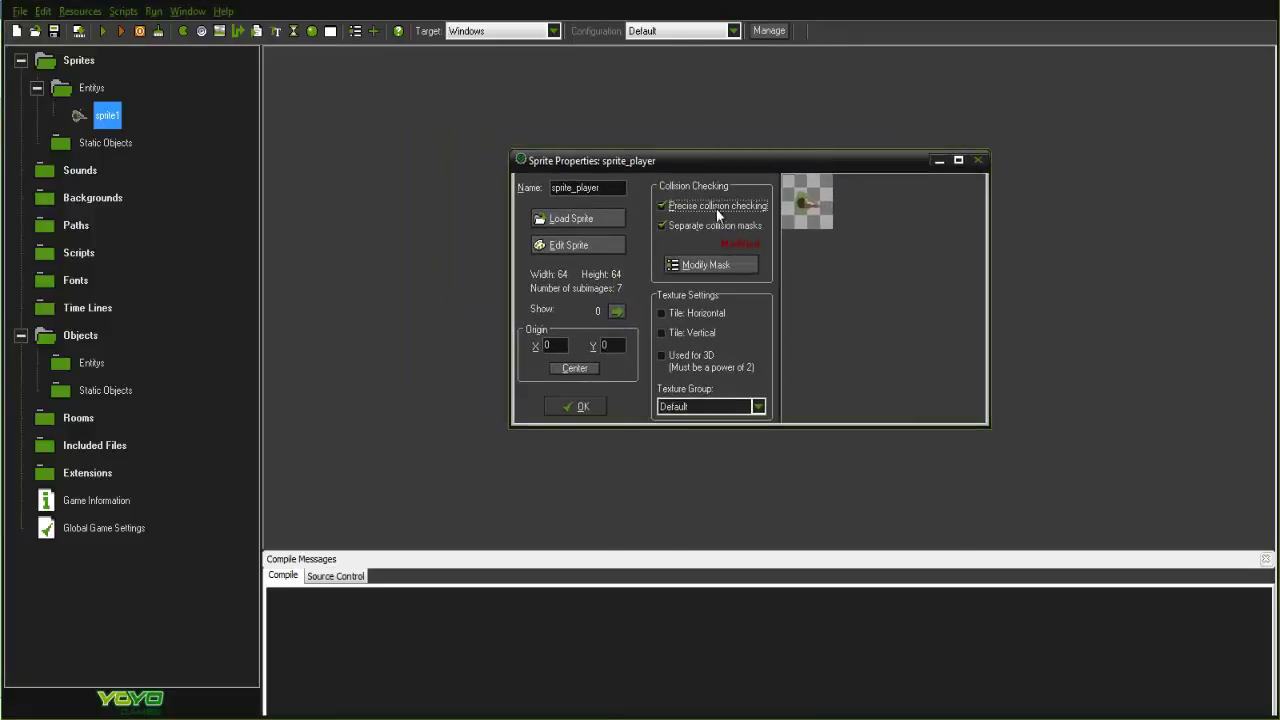
{"action": "left_click", "coordinate": [708, 264]}
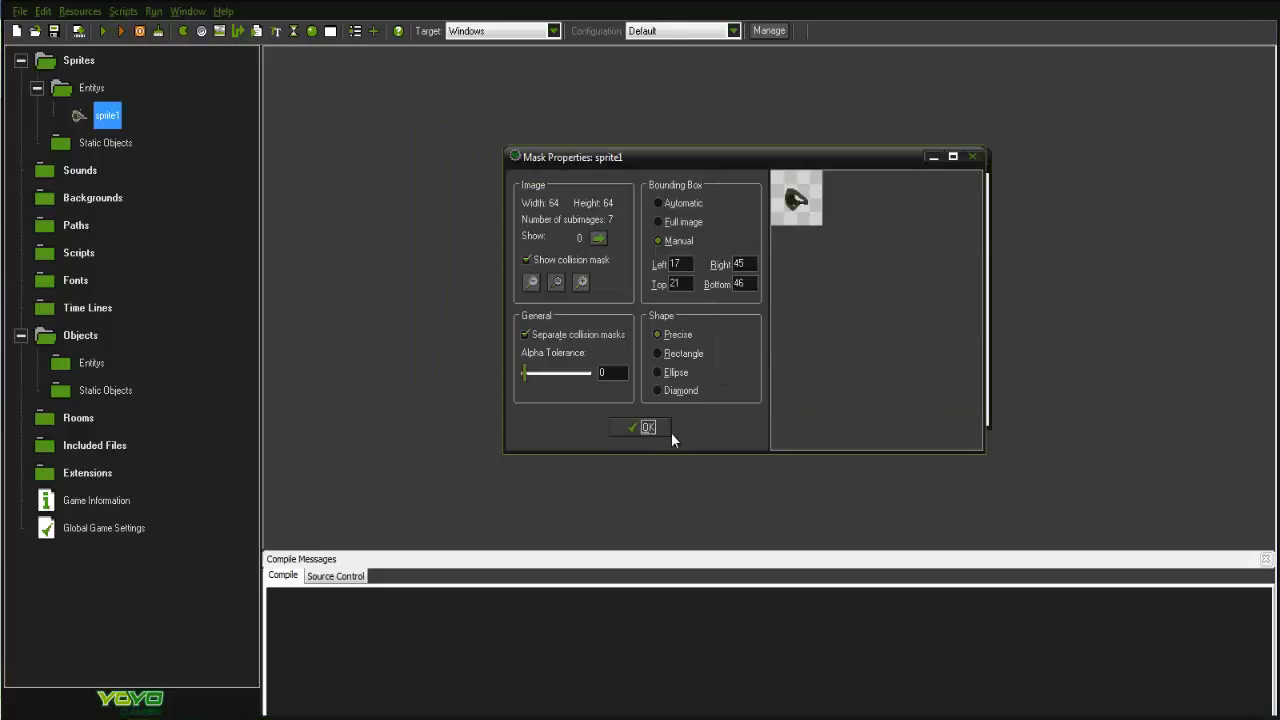
{"action": "left_click", "coordinate": [667, 430]}
Turn off precise collision checking and set the mask shape back to Ellipse.
{"action": "left_click", "coordinate": [705, 206]}
{"action": "left_click", "coordinate": [700, 266]}
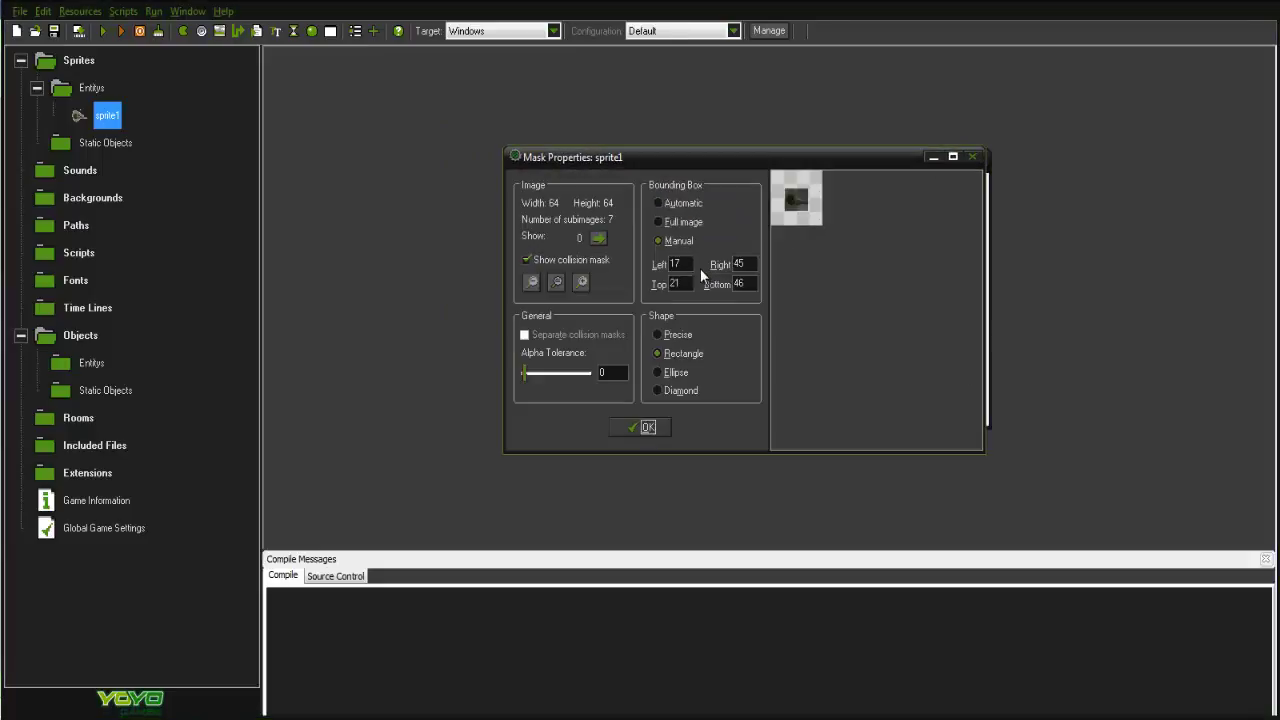
{"action": "left_click", "coordinate": [677, 374]}
{"action": "left_click", "coordinate": [660, 427]}
{"action": "left_click_drag", "start_coordinate": [660, 170], "coordinate": [587, 160]}
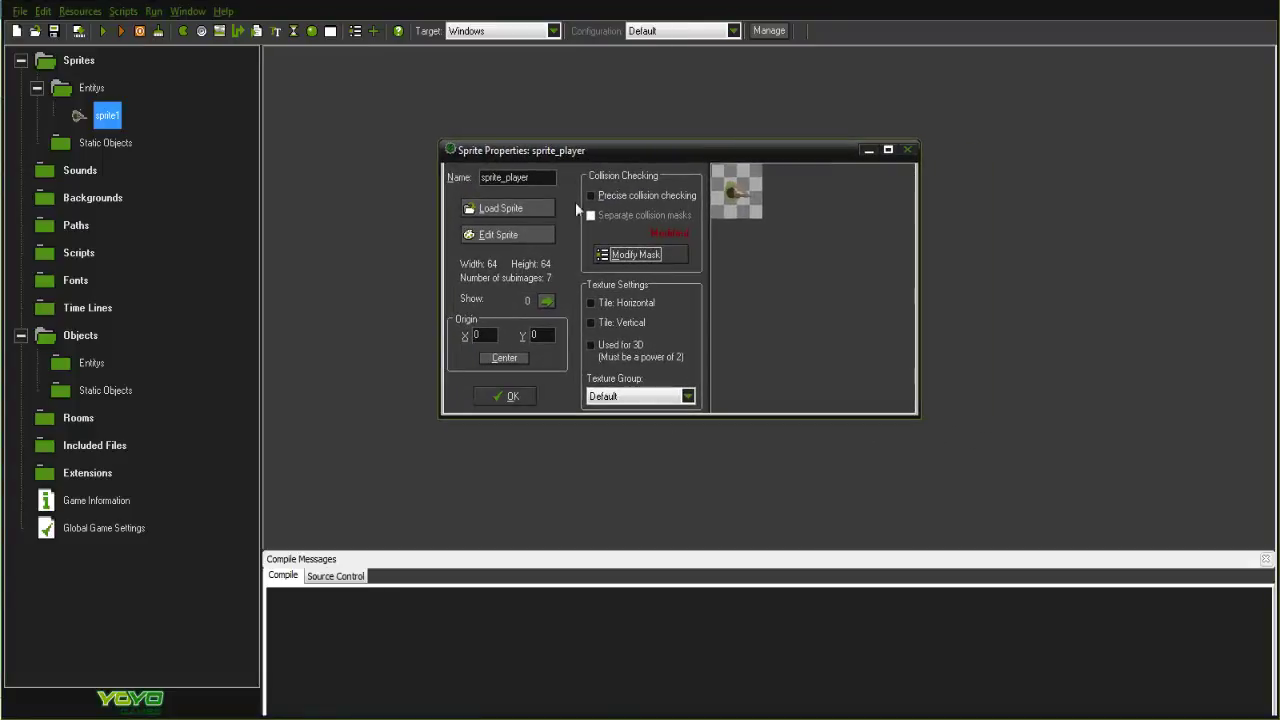
Center the player sprite's origin, fine-tune it on the player's body in the preview, and accept the sprite.
{"action": "left_click", "coordinate": [515, 357]}
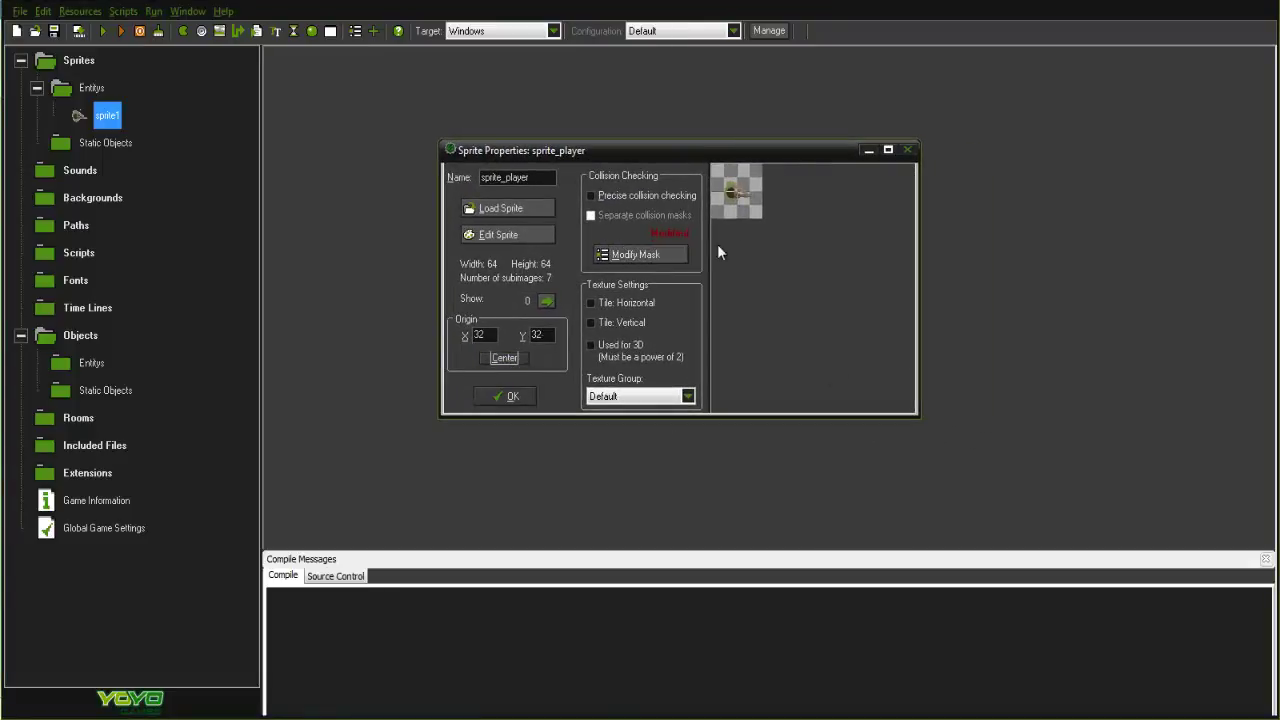
{"action": "left_click", "coordinate": [732, 193]}
{"action": "left_click_drag", "start_coordinate": [732, 193], "coordinate": [732, 190]}
{"action": "left_click", "coordinate": [731, 197]}
{"action": "left_click", "coordinate": [524, 394]}
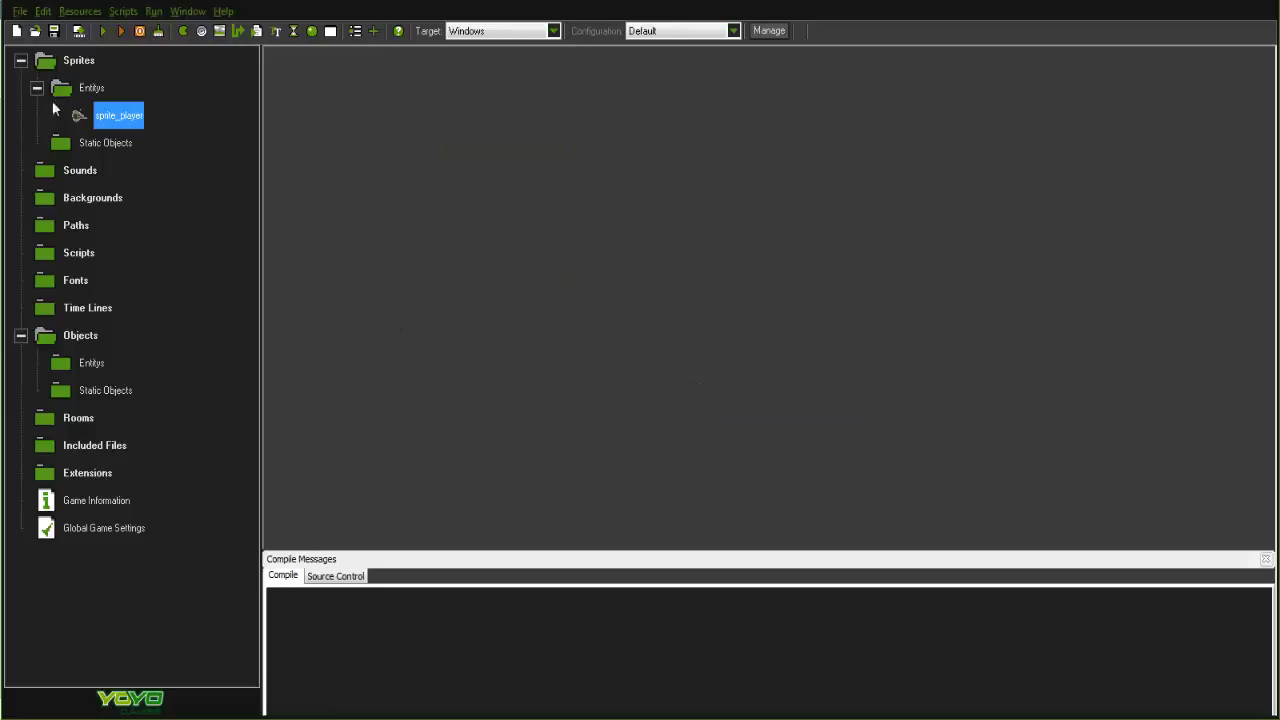
Create an object named object_player in the Entitys group under Objects.
{"action": "left_click", "coordinate": [36, 89]}
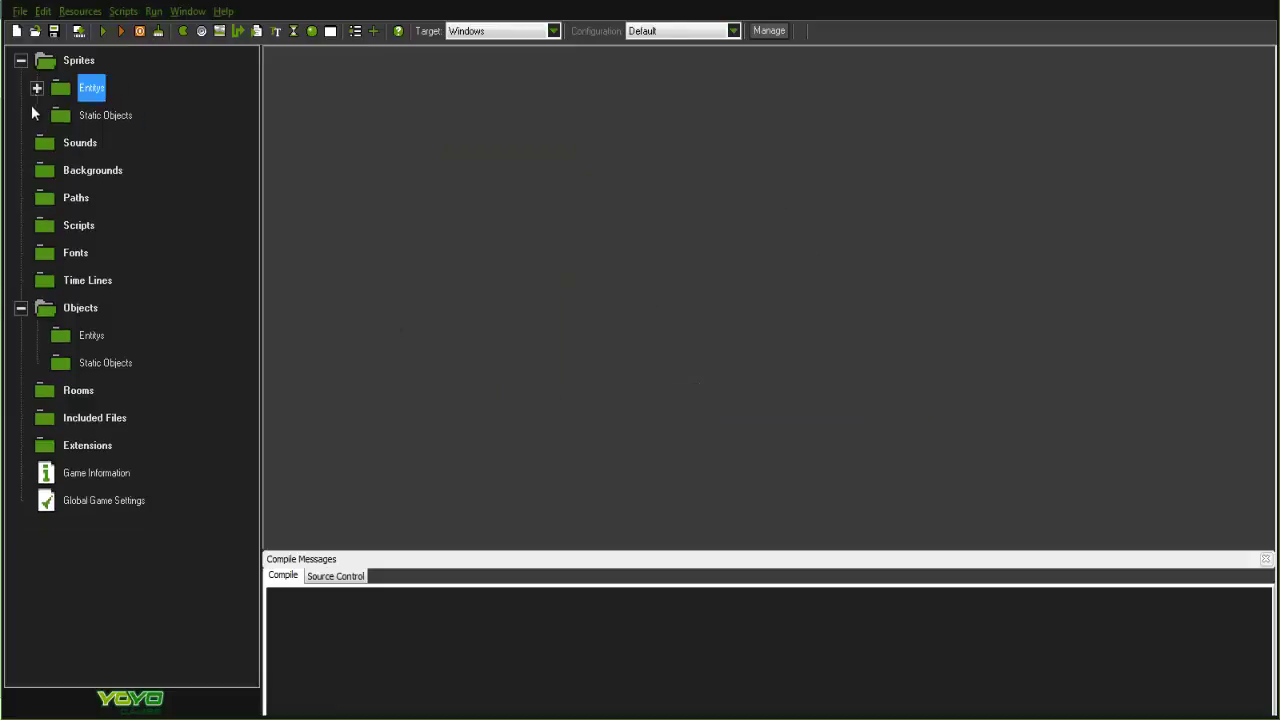
{"action": "right_click", "coordinate": [92, 337]}
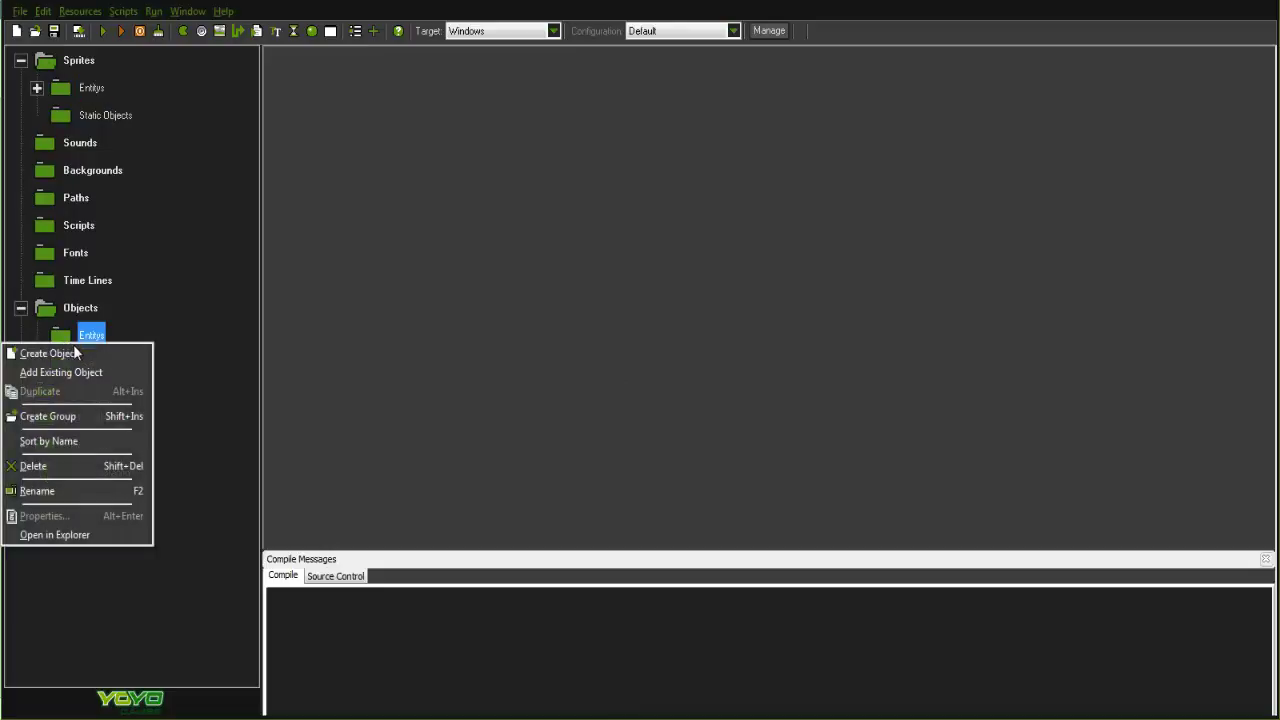
{"action": "left_click", "coordinate": [73, 350]}
{"action": "left_click_drag", "start_coordinate": [399, 151], "coordinate": [257, 146]}
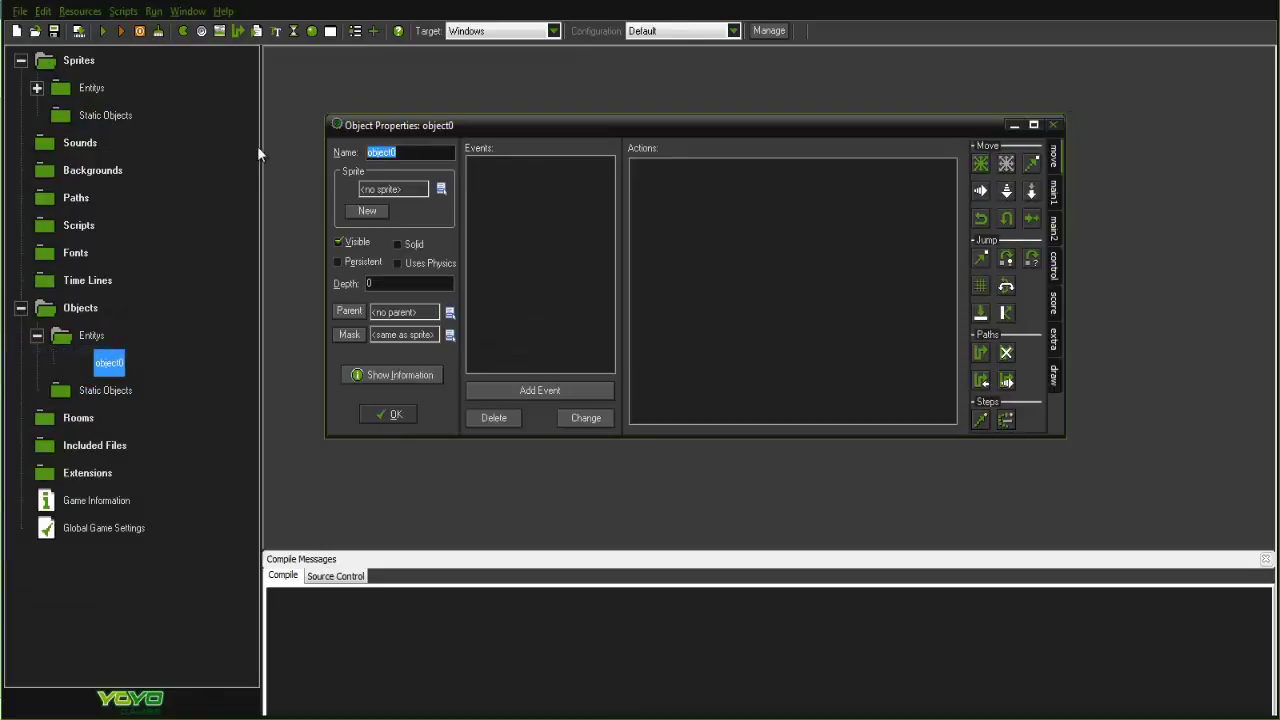
{"action": "type", "text": "object_player"}
Assign sprite_player from the Entitys group as the sprite of object_player.
{"action": "left_click", "coordinate": [441, 189]}
{"action": "mouse_move", "coordinate": [537, 250]}
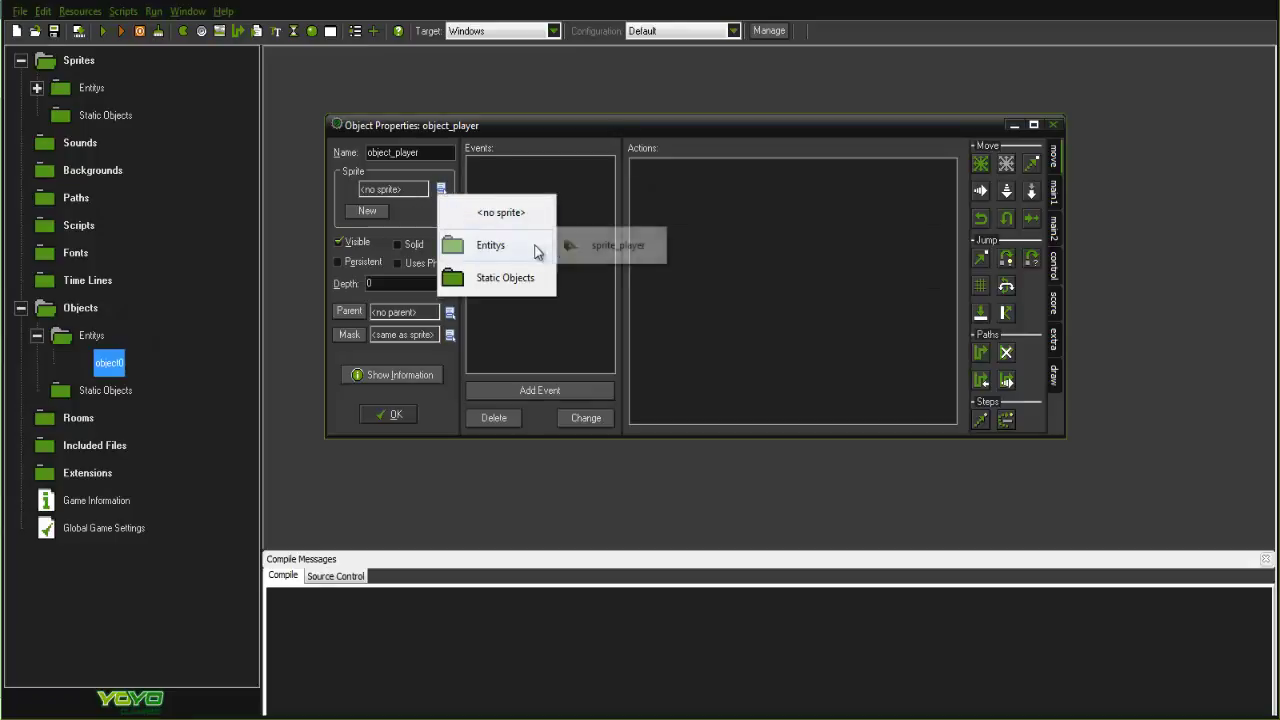
{"action": "left_click", "coordinate": [605, 245]}
{"action": "left_click_drag", "start_coordinate": [675, 126], "coordinate": [734, 123]}
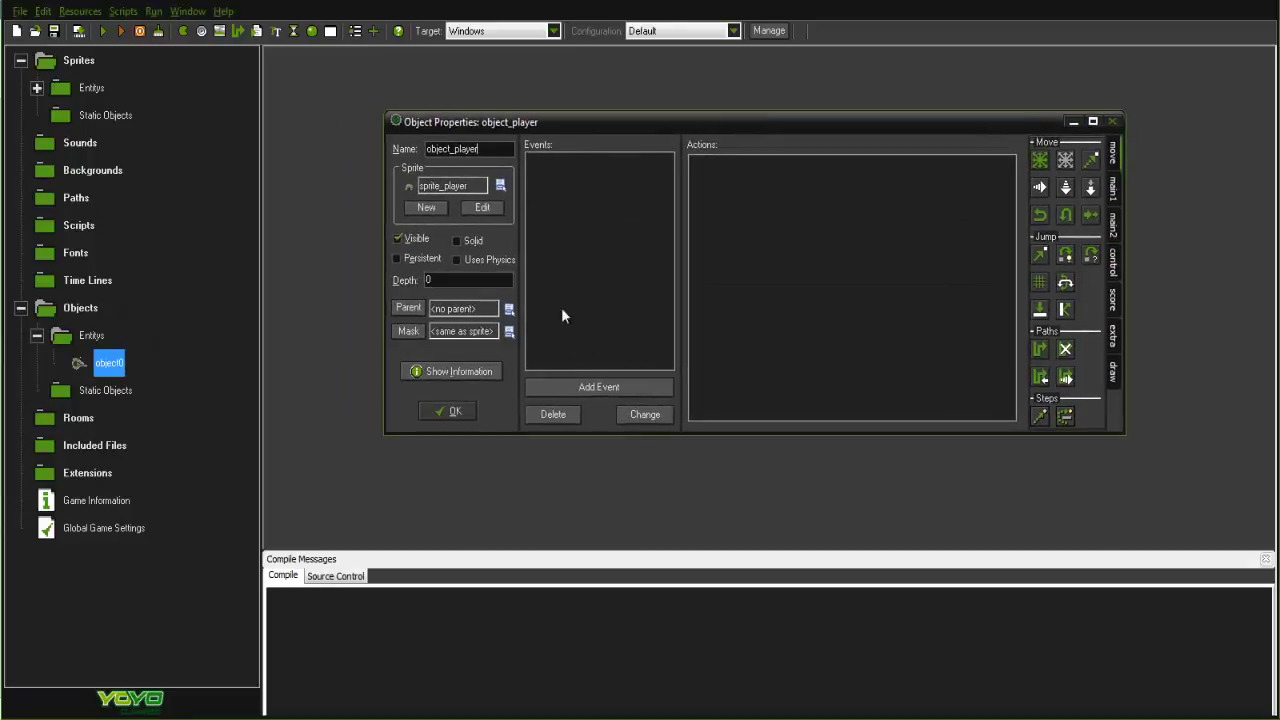
Add a Create event to object_player with an Execute Code action.
{"action": "left_click", "coordinate": [595, 387]}
{"action": "left_click", "coordinate": [612, 268]}
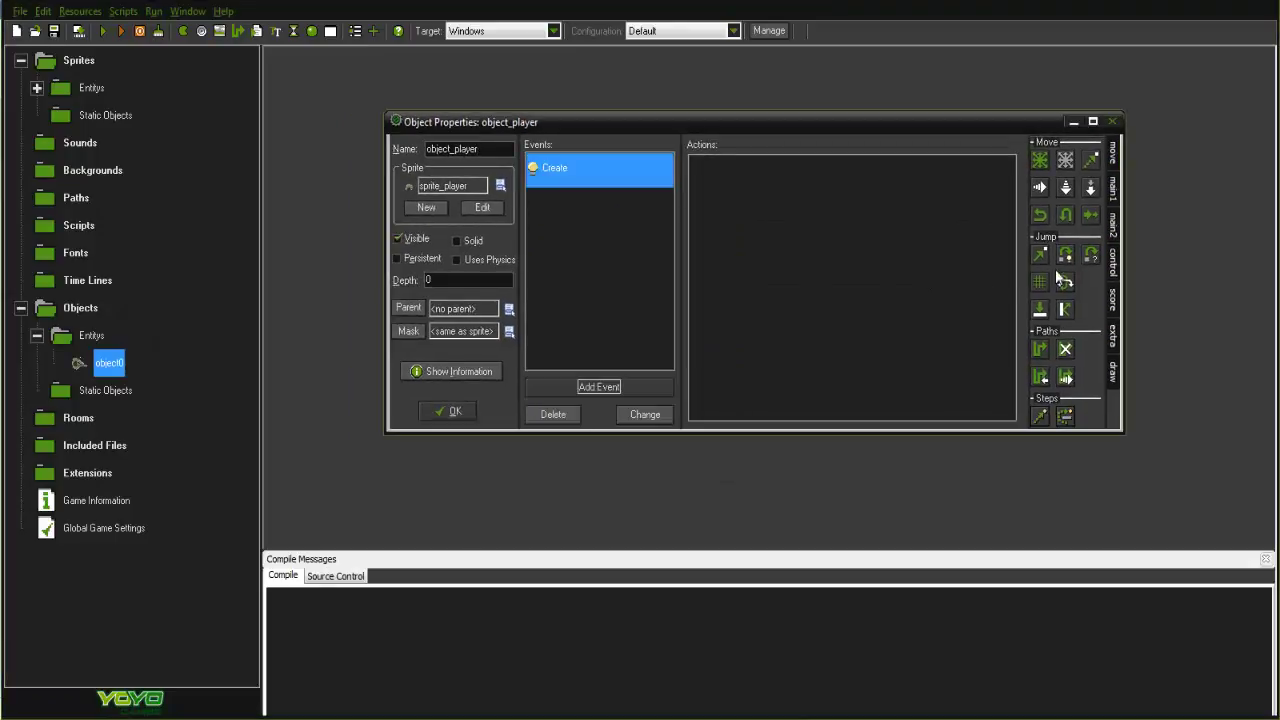
{"action": "left_click", "coordinate": [1114, 262]}
{"action": "left_click_drag", "start_coordinate": [1040, 321], "coordinate": [750, 168]}
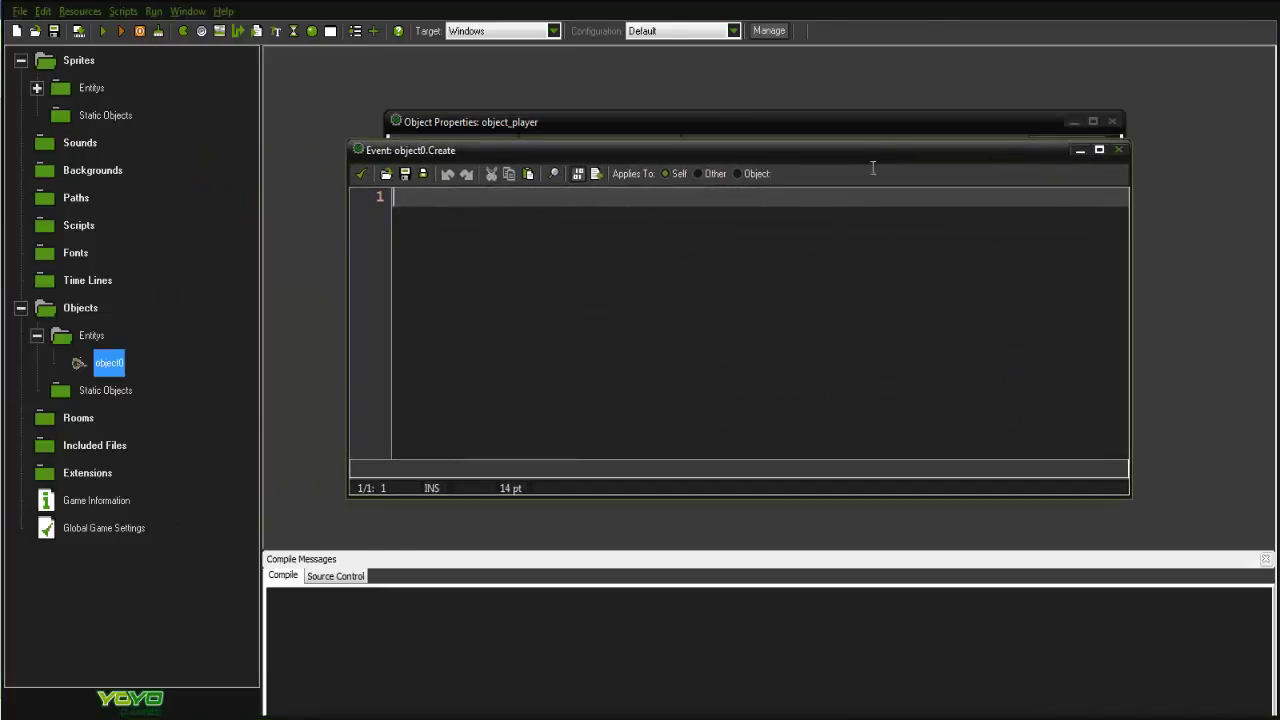
Write the lines image_speed = 0; and image_index = 0; in the Create code, followed by a blank line.
{"action": "type", "text": "image_speed = 0;"}
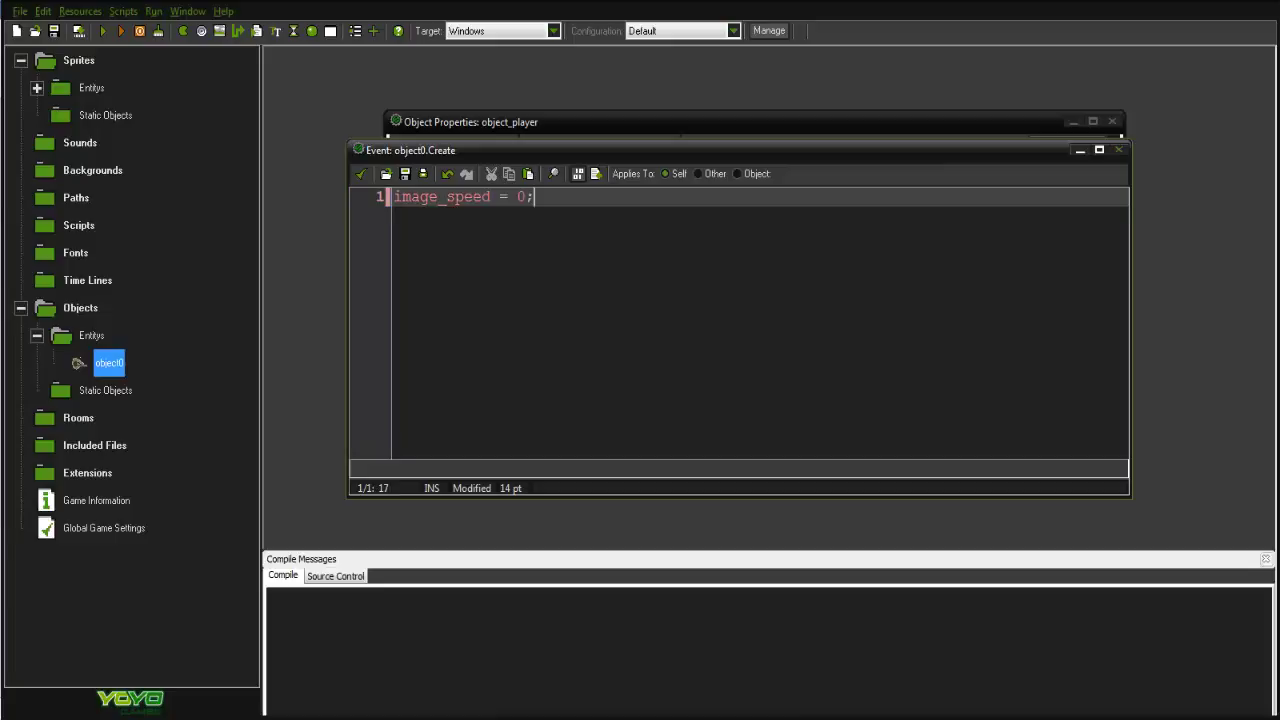
{"action": "key", "text": "Return"}
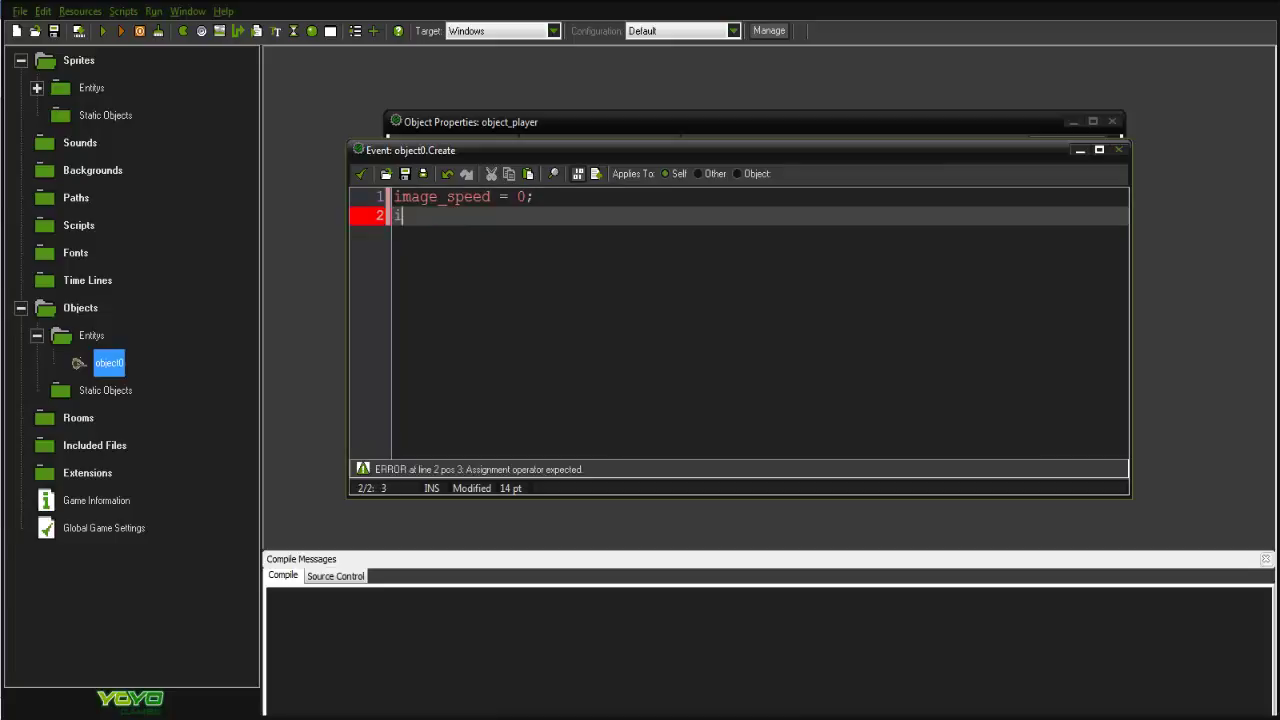
{"action": "type", "text": "image_index = 0;"}
{"action": "key", "text": "Return"}
{"action": "key", "text": "Return"}
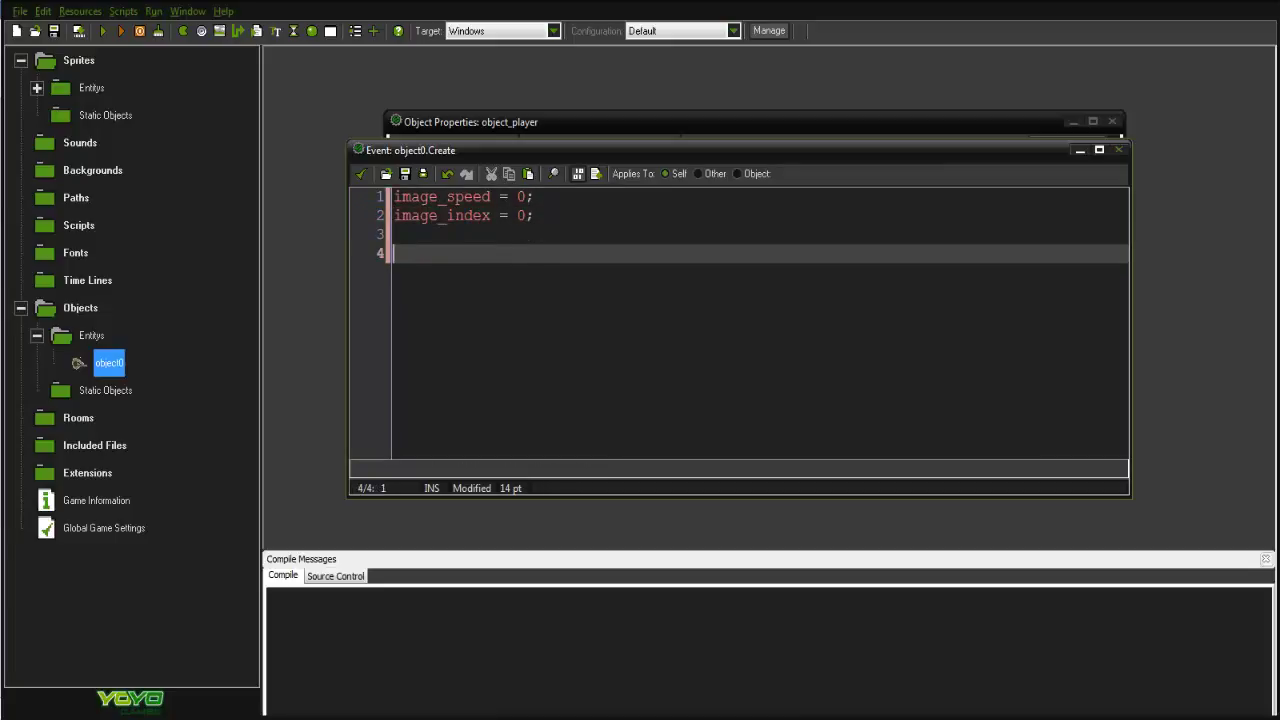
Define the player's walking speed in the Create code with walkingSpeed = 5;.
{"action": "type", "text": "walkig"}
{"action": "type", "text": "gS"}
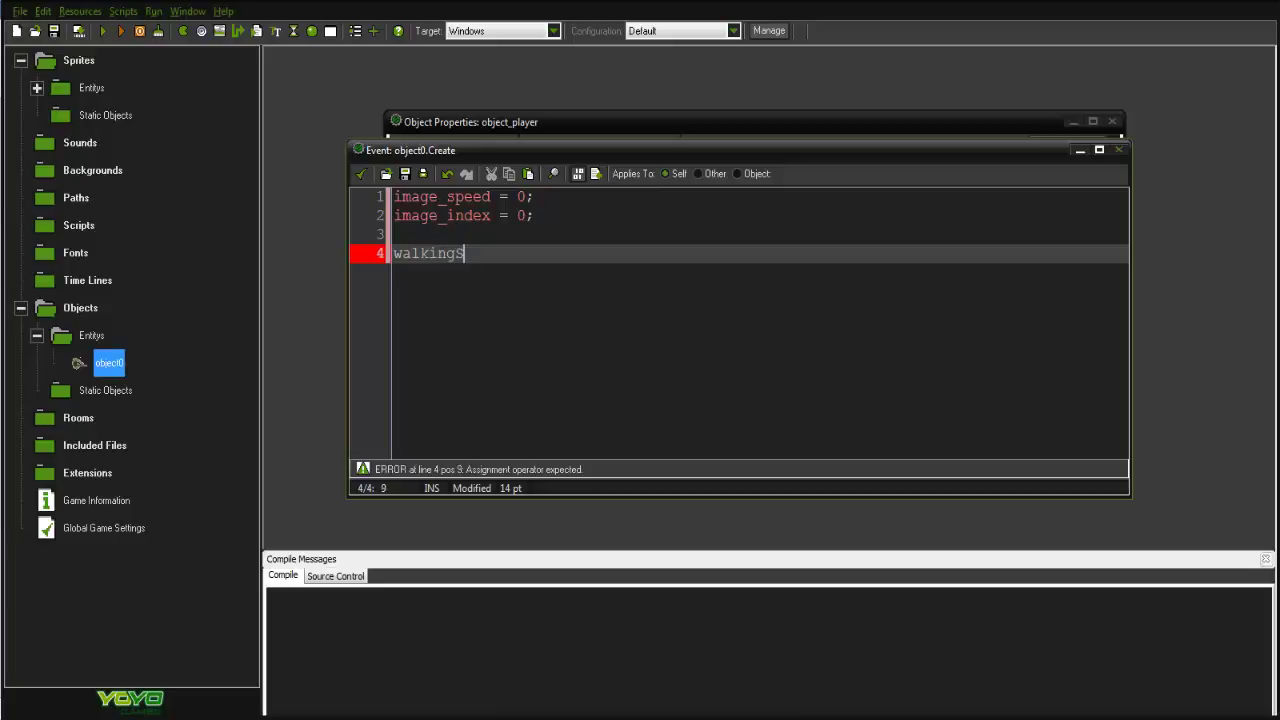
{"action": "type", "text": "peed = 5;"}
{"action": "key", "text": "Return"}
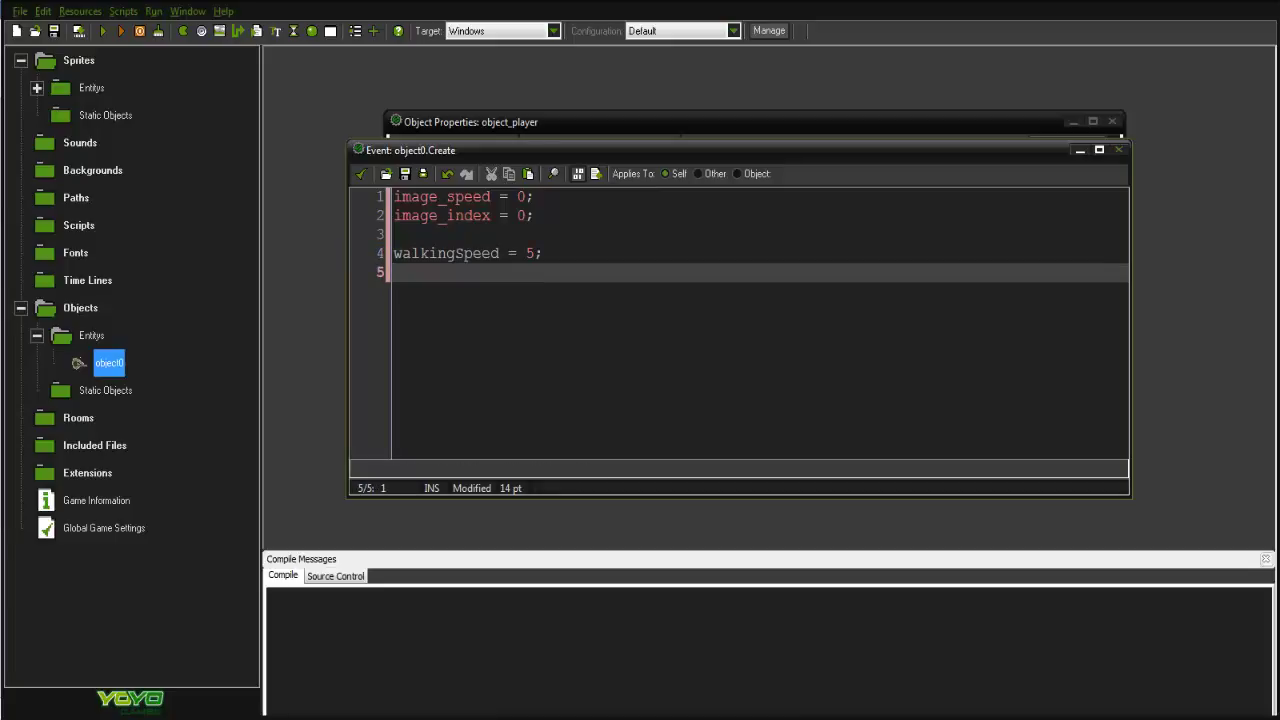
{"action": "type", "text": "default"}
{"action": "key", "text": "BackSpace"}
{"action": "key", "text": "BackSpace"}
{"action": "key", "text": "BackSpace"}
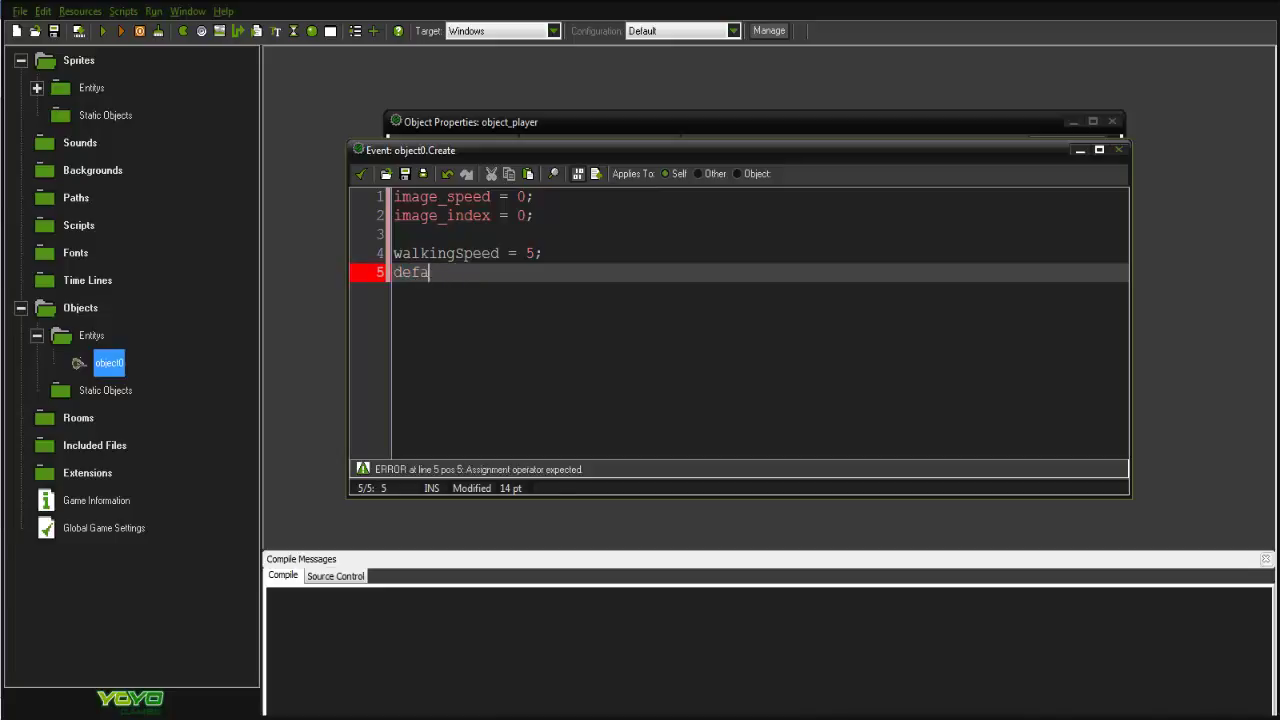
{"action": "key", "text": "BackSpace"}
{"action": "key", "text": "BackSpace"}
{"action": "key", "text": "BackSpace"}
{"action": "key", "text": "BackSpace"}
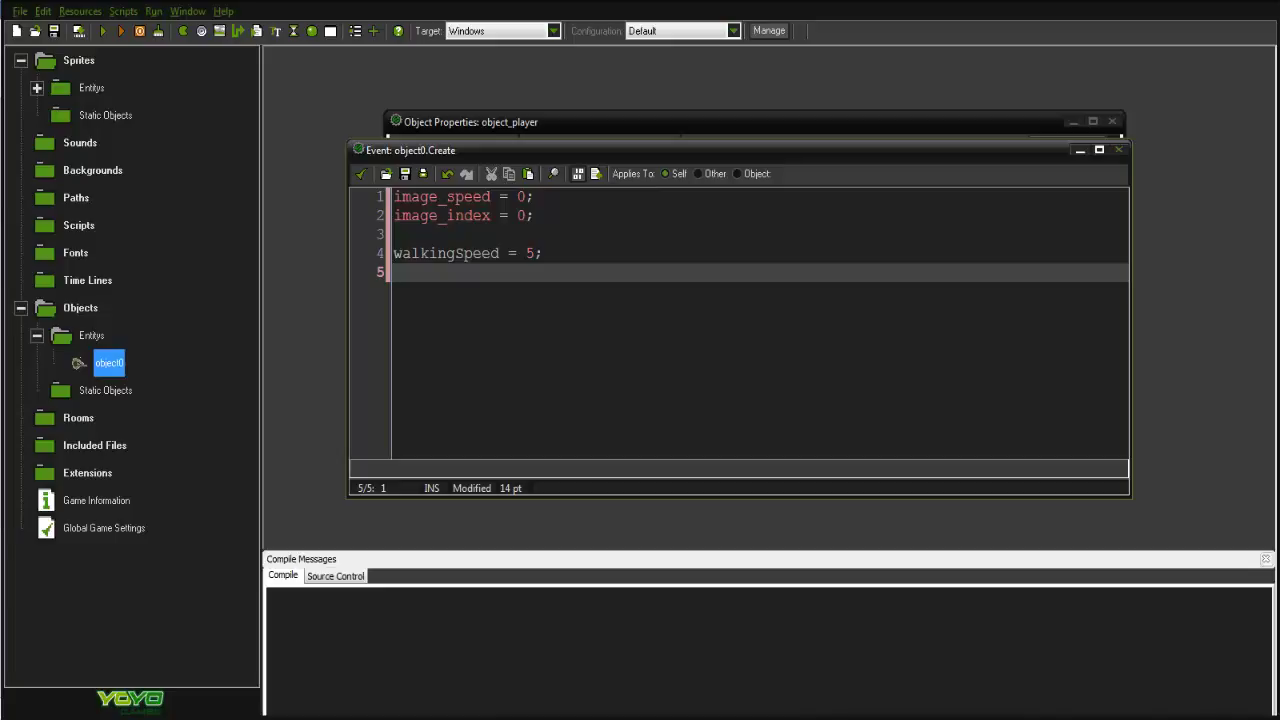
Add the line setSpeed = 0.5; below walkingSpeed, review the variable lines, and accept the Create code.
{"action": "type", "text": "setSpeed = 0.5;"}
{"action": "left_click_drag", "start_coordinate": [553, 254], "coordinate": [392, 254]}
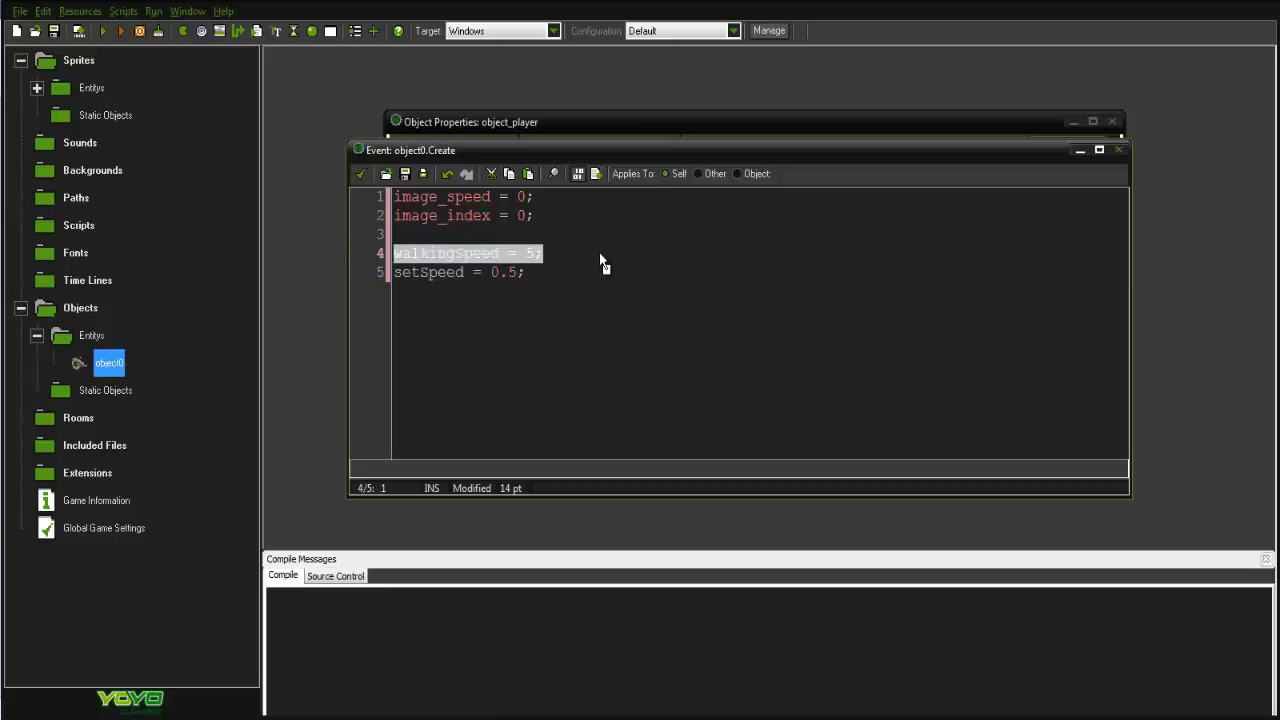
{"action": "left_click", "coordinate": [600, 256]}
{"action": "left_click_drag", "start_coordinate": [536, 271], "coordinate": [389, 290]}
{"action": "left_click", "coordinate": [555, 275]}
{"action": "left_click_drag", "start_coordinate": [555, 215], "coordinate": [360, 217]}
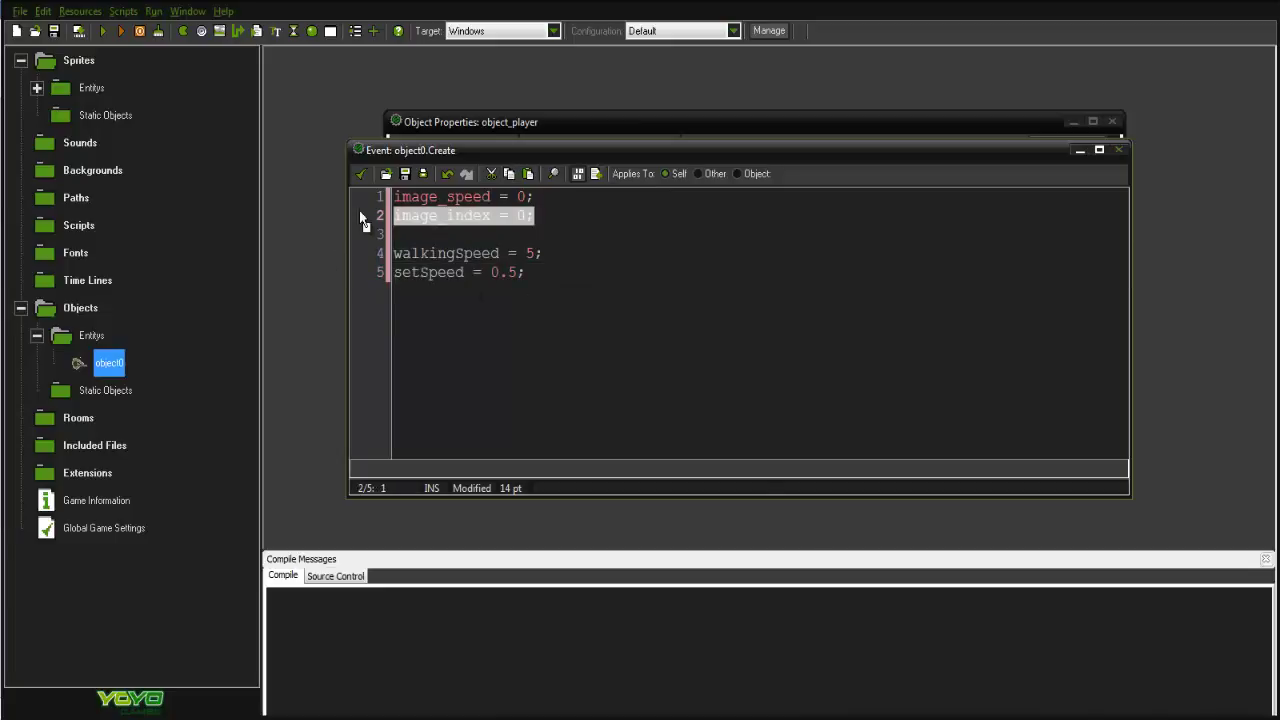
{"action": "left_click_drag", "start_coordinate": [575, 203], "coordinate": [354, 200]}
{"action": "left_click", "coordinate": [576, 200]}
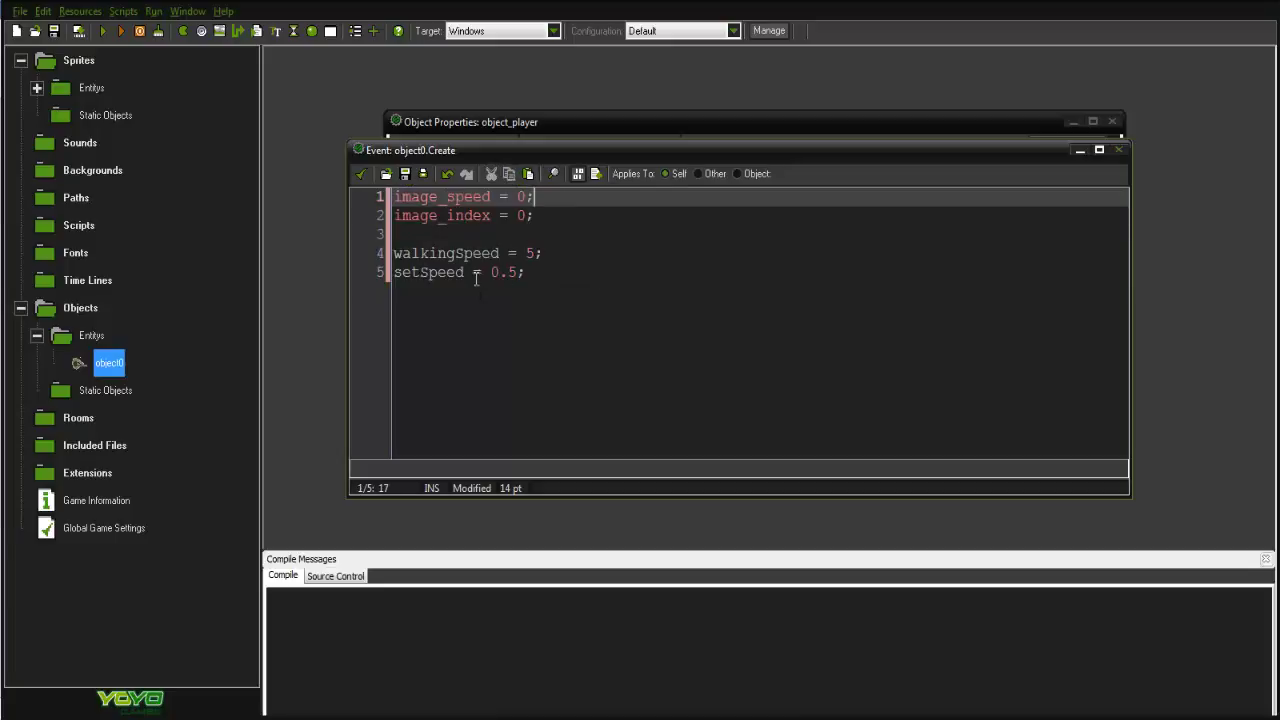
{"action": "left_click_drag", "start_coordinate": [467, 271], "coordinate": [389, 275]}
{"action": "left_click", "coordinate": [441, 275]}
{"action": "left_click_drag", "start_coordinate": [490, 271], "coordinate": [520, 280]}
{"action": "left_click", "coordinate": [520, 280]}
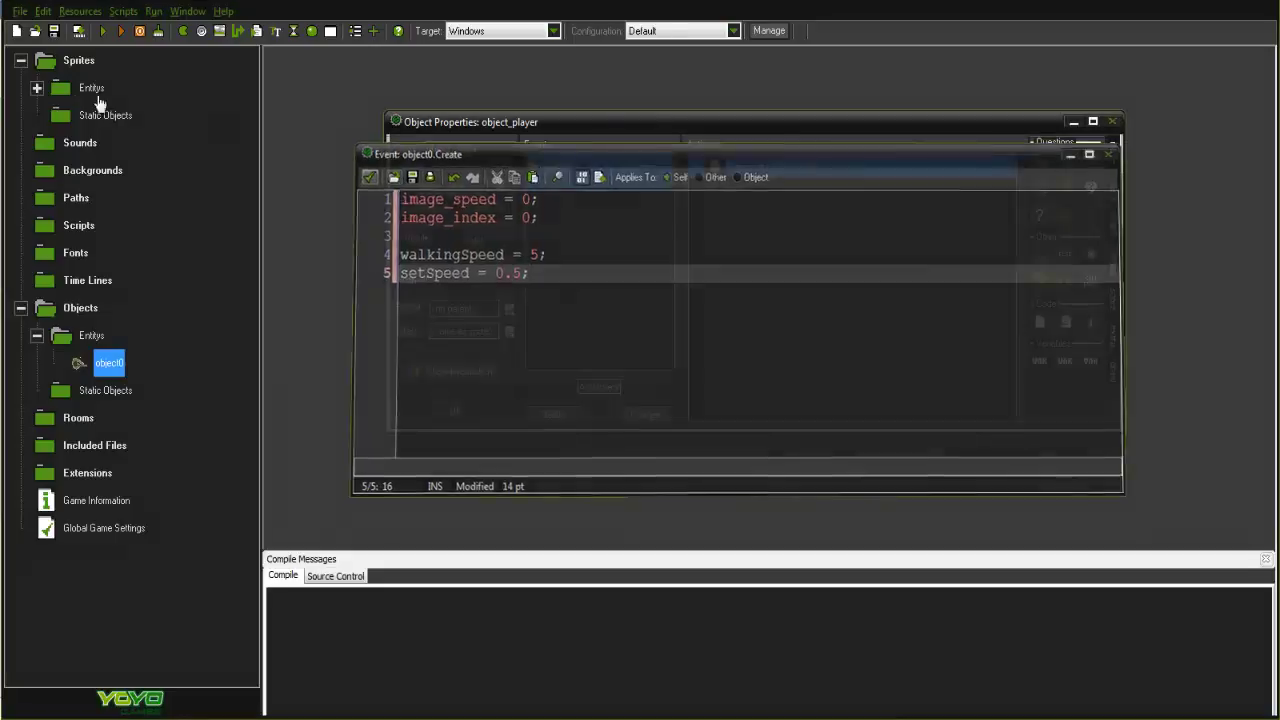
Examine the animation frames of sprite_player, including an enlarged view of the first frame, and close the sprite editors.
{"action": "left_click", "coordinate": [37, 88]}
{"action": "double_click", "coordinate": [115, 115]}
{"action": "left_click", "coordinate": [446, 234]}
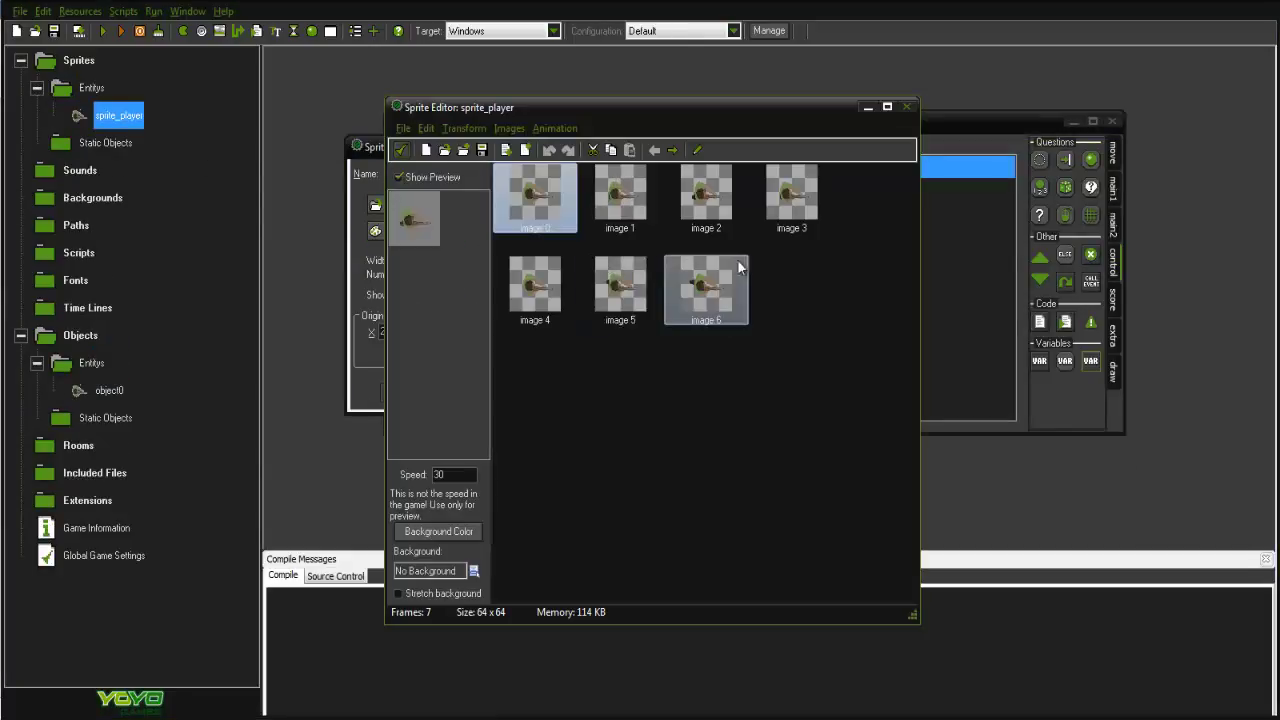
{"action": "double_click", "coordinate": [530, 211]}
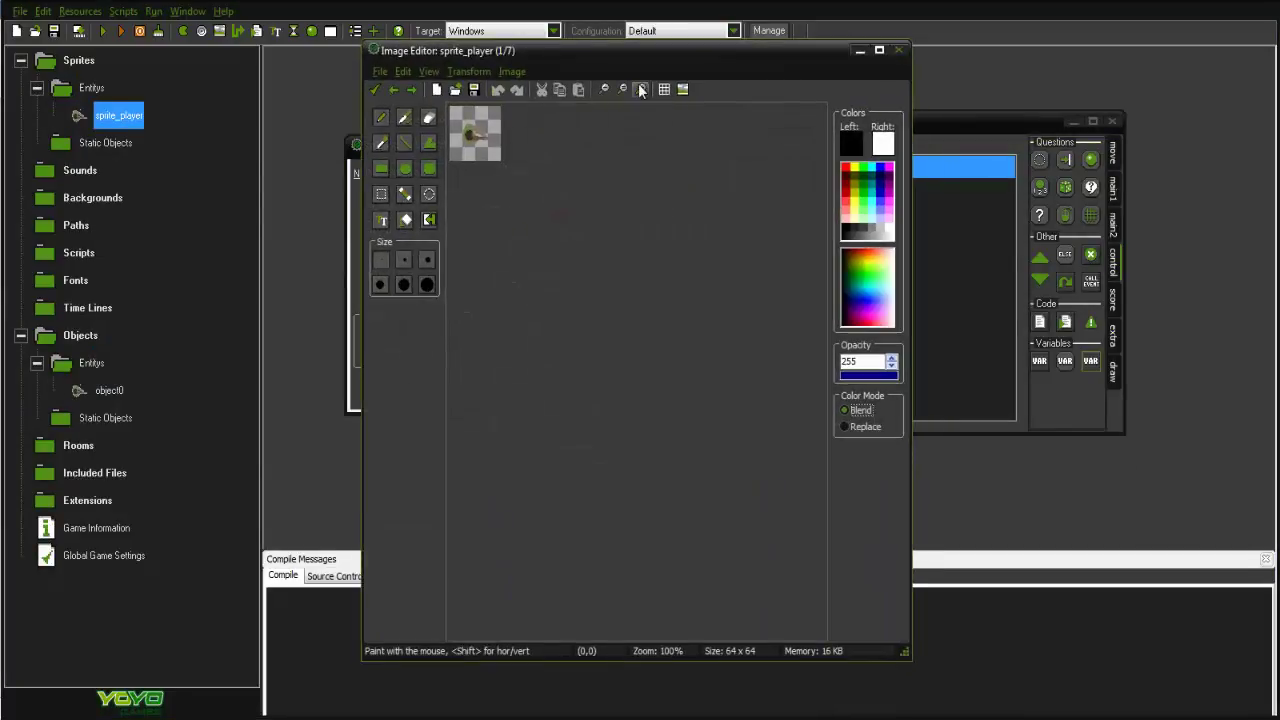
{"action": "left_click", "coordinate": [641, 89]}
{"action": "left_click", "coordinate": [641, 89]}
{"action": "left_click", "coordinate": [641, 89]}
{"action": "left_click", "coordinate": [641, 89]}
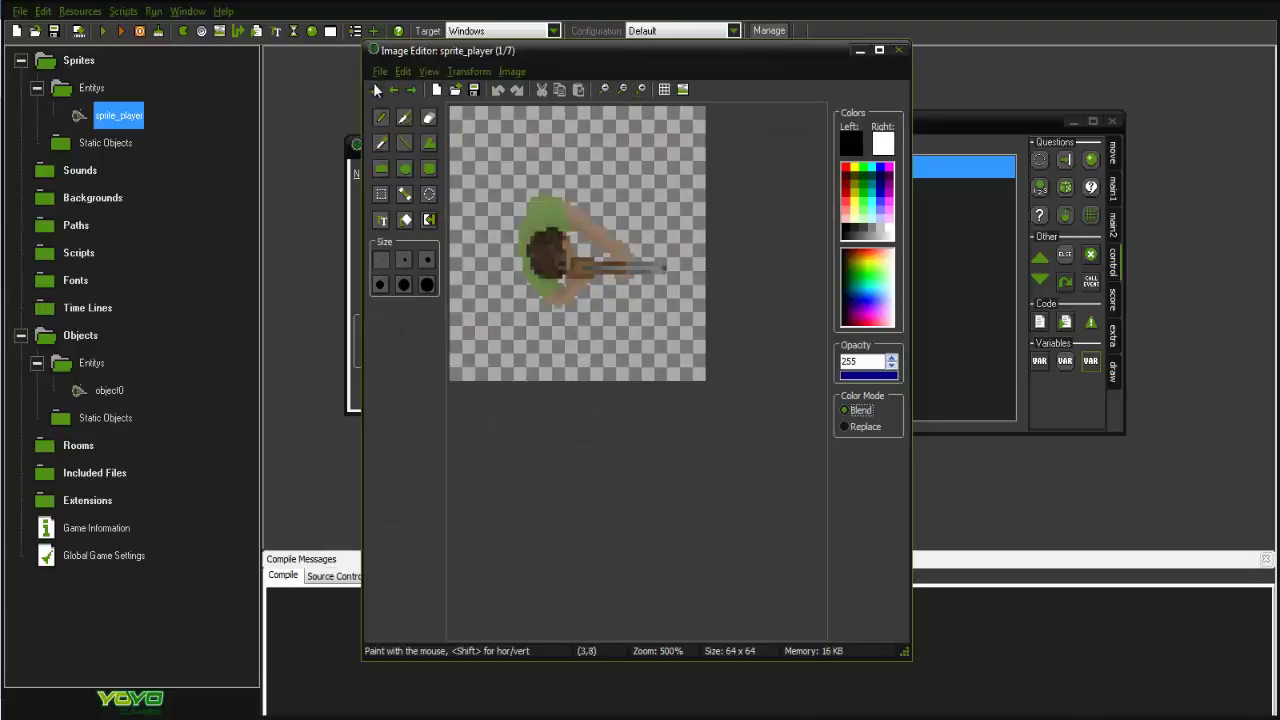
{"action": "left_click", "coordinate": [376, 89]}
{"action": "left_click", "coordinate": [402, 150]}
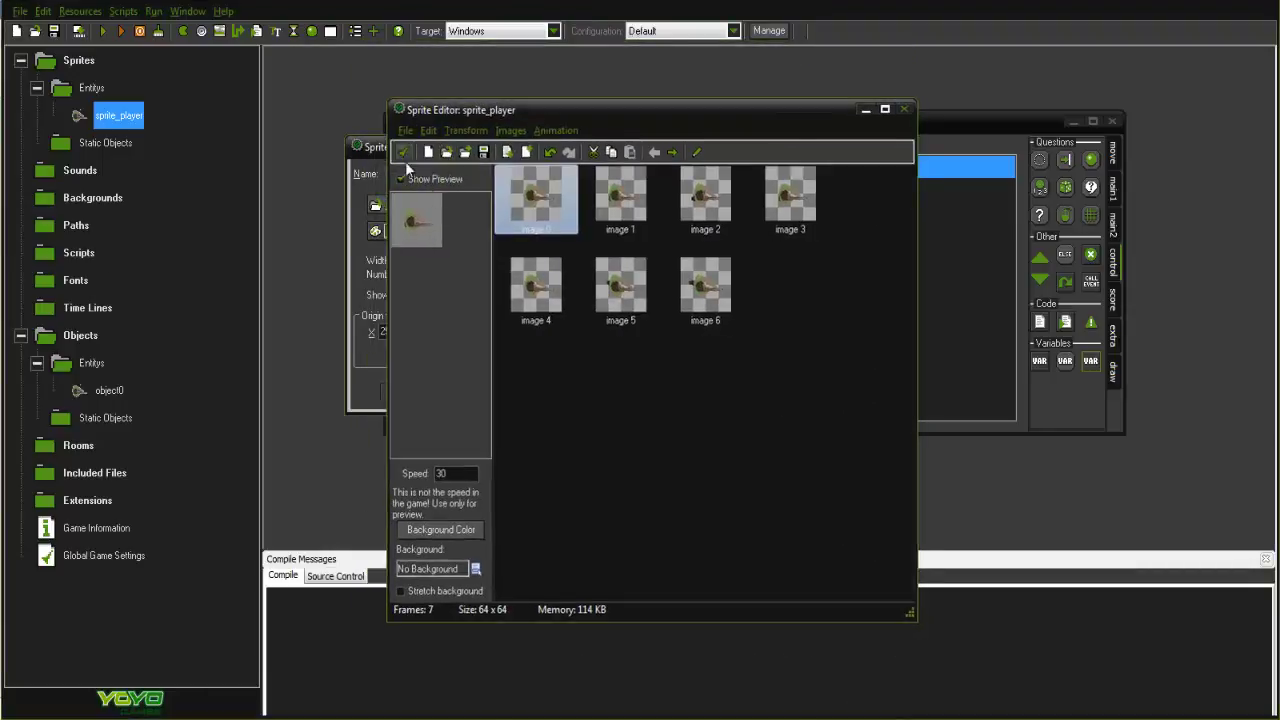
{"action": "left_click", "coordinate": [420, 392]}
Reopen the Create code of object_player to review the setSpeed line, and close it.
{"action": "double_click", "coordinate": [772, 165]}
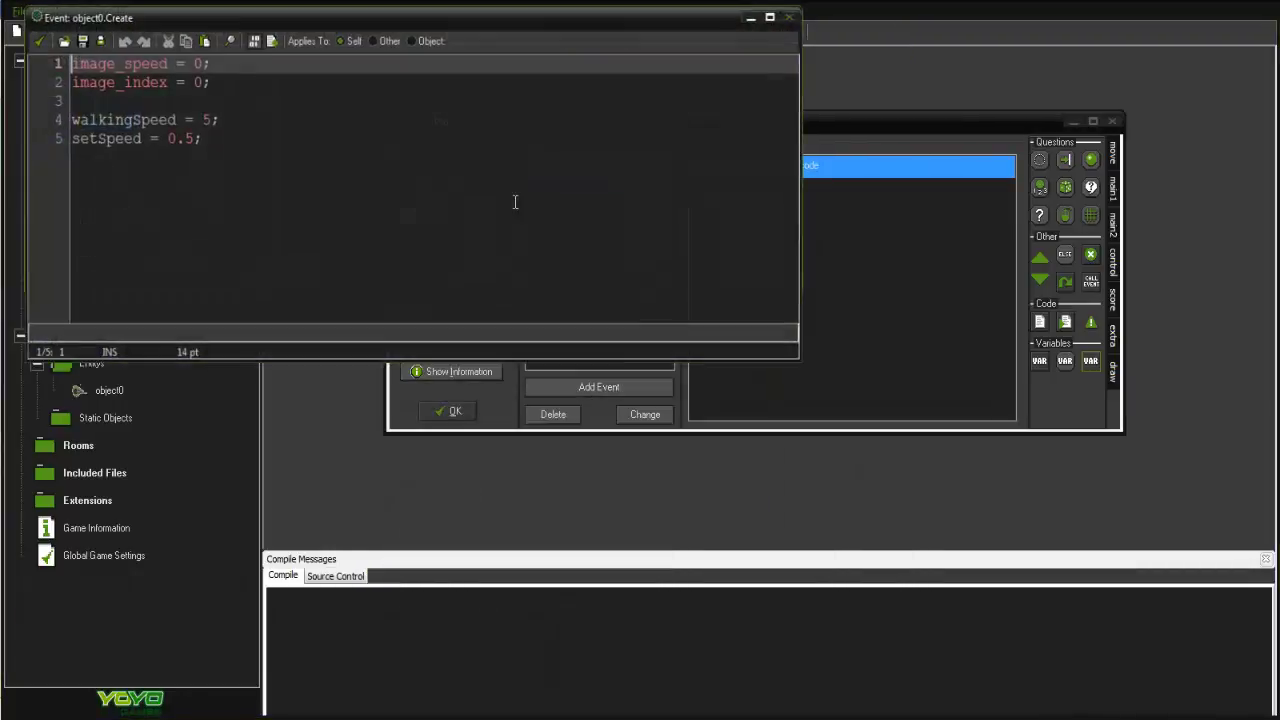
{"action": "left_click_drag", "start_coordinate": [433, 26], "coordinate": [700, 139]}
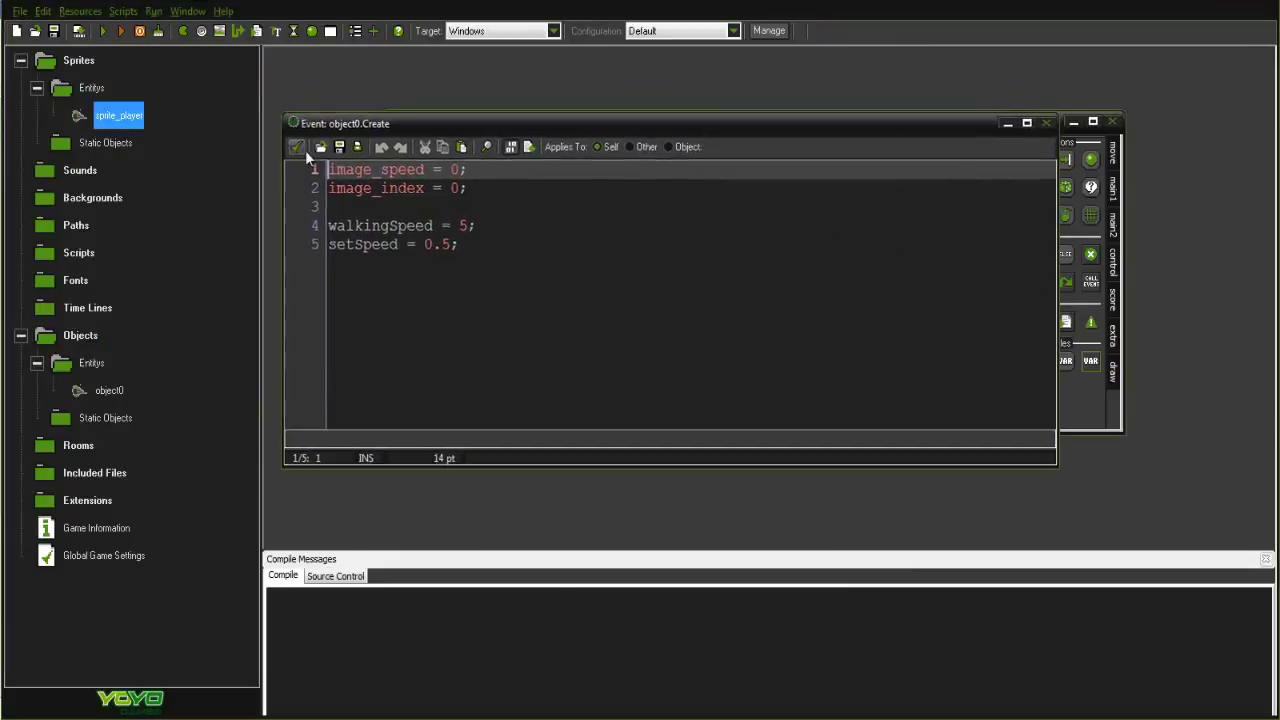
{"action": "left_click", "coordinate": [300, 148]}
{"action": "double_click", "coordinate": [745, 167]}
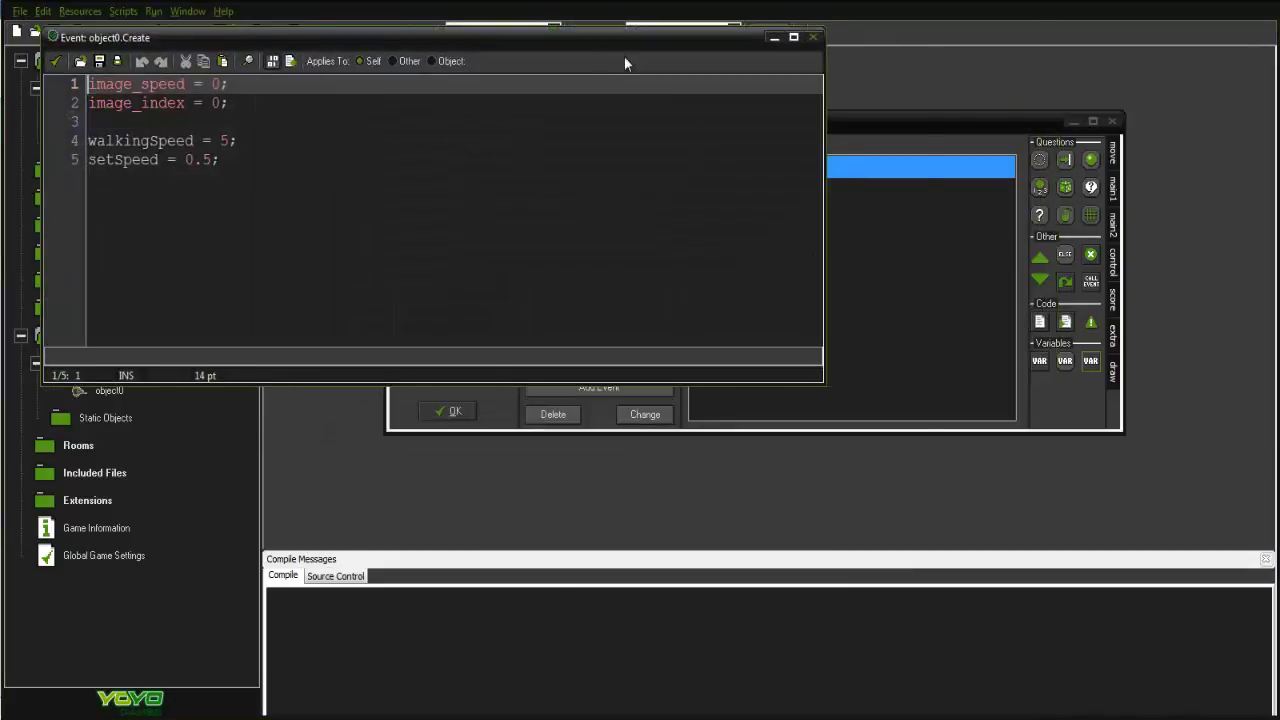
{"action": "left_click_drag", "start_coordinate": [516, 259], "coordinate": [366, 262]}
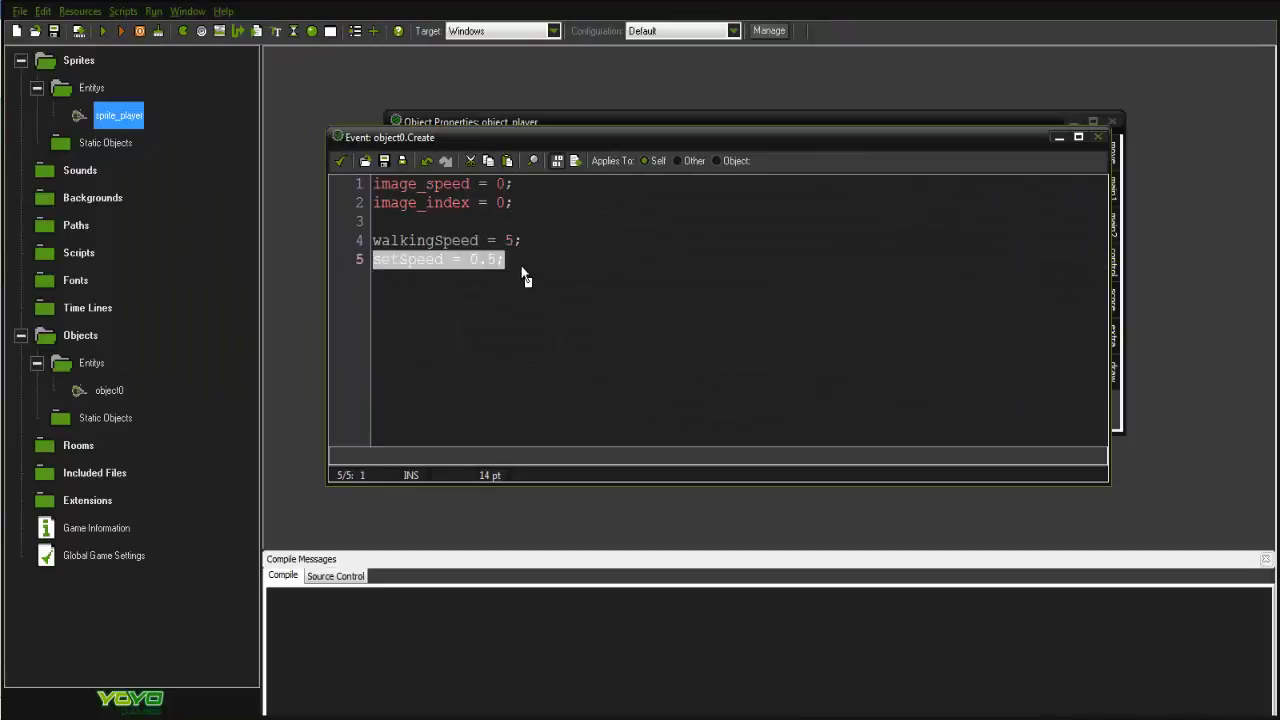
{"action": "left_click", "coordinate": [521, 267]}
{"action": "left_click", "coordinate": [341, 162]}
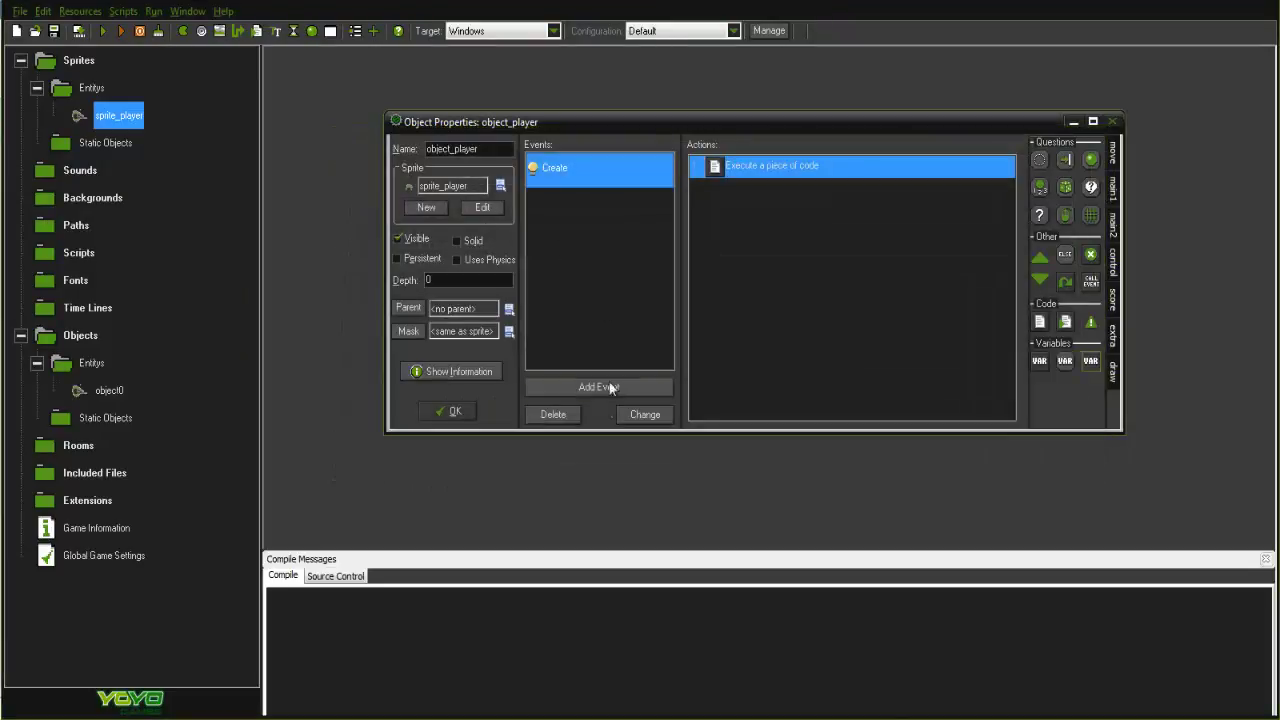
Add a regular Step event to object_player with an Execute Code action.
{"action": "left_click", "coordinate": [664, 388]}
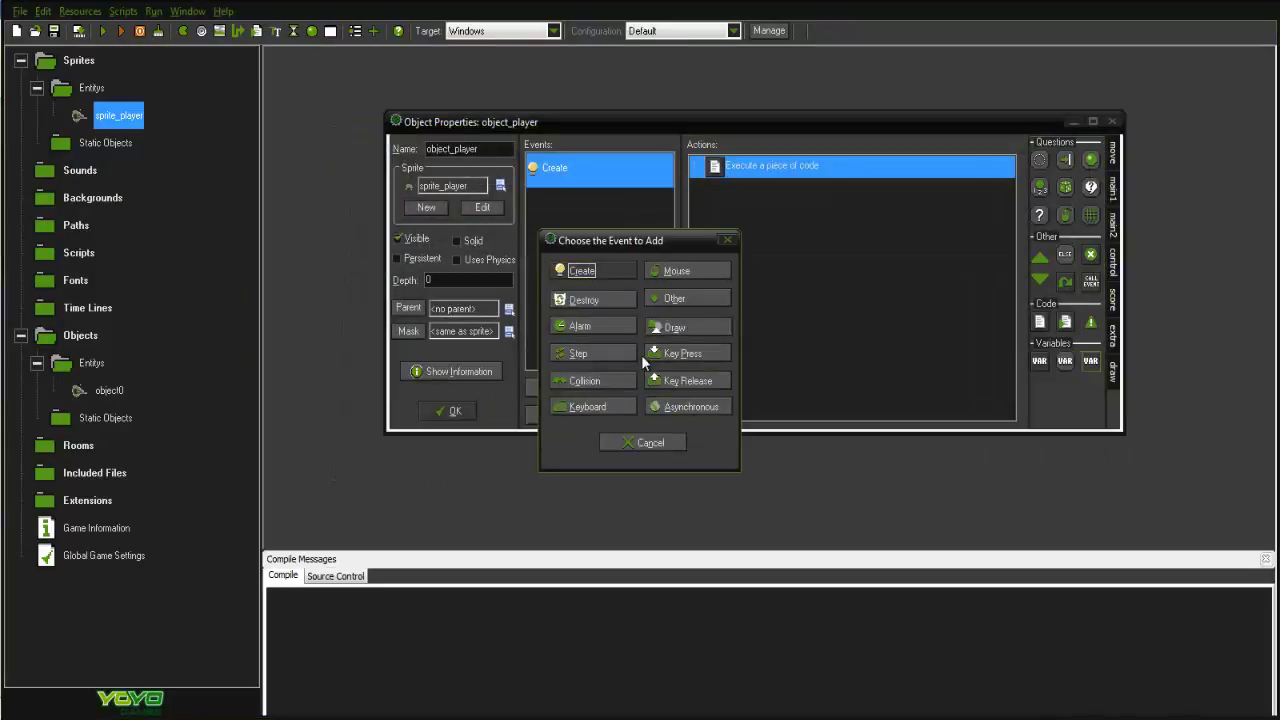
{"action": "left_click", "coordinate": [634, 356]}
{"action": "left_click", "coordinate": [638, 366]}
{"action": "left_click_drag", "start_coordinate": [1038, 321], "coordinate": [850, 280]}
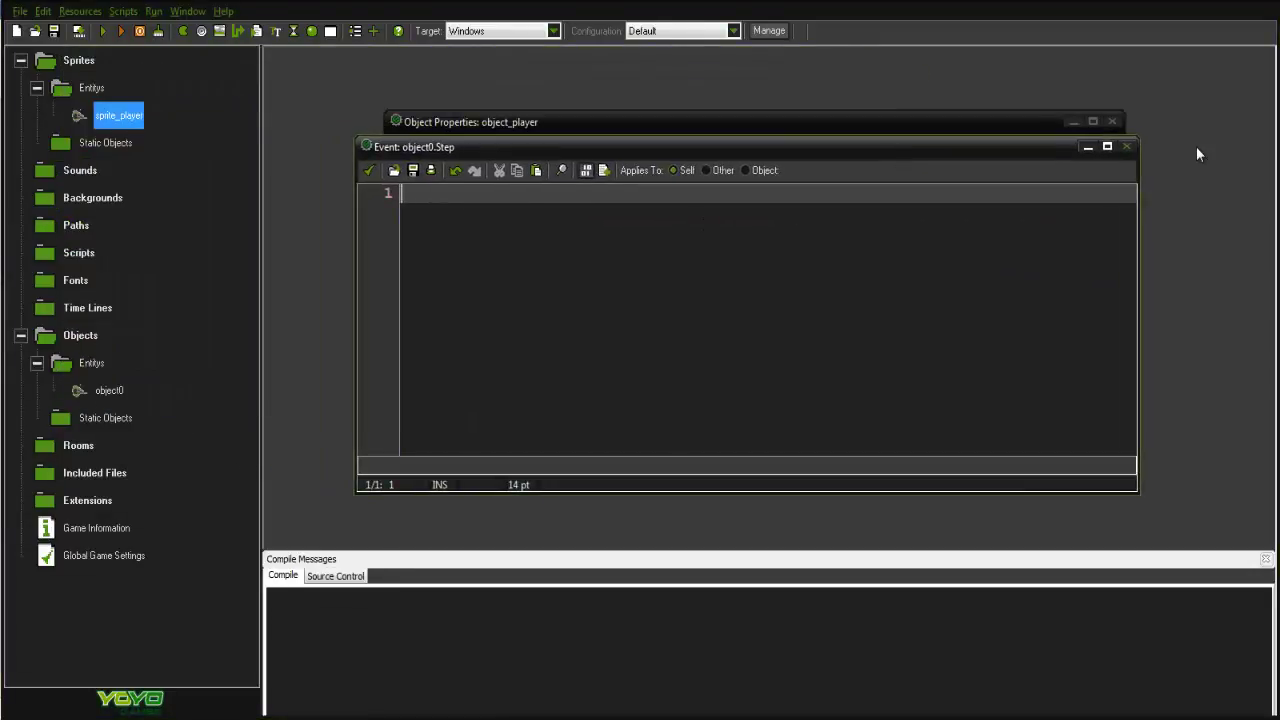
{"action": "type", "text": "image_a"}
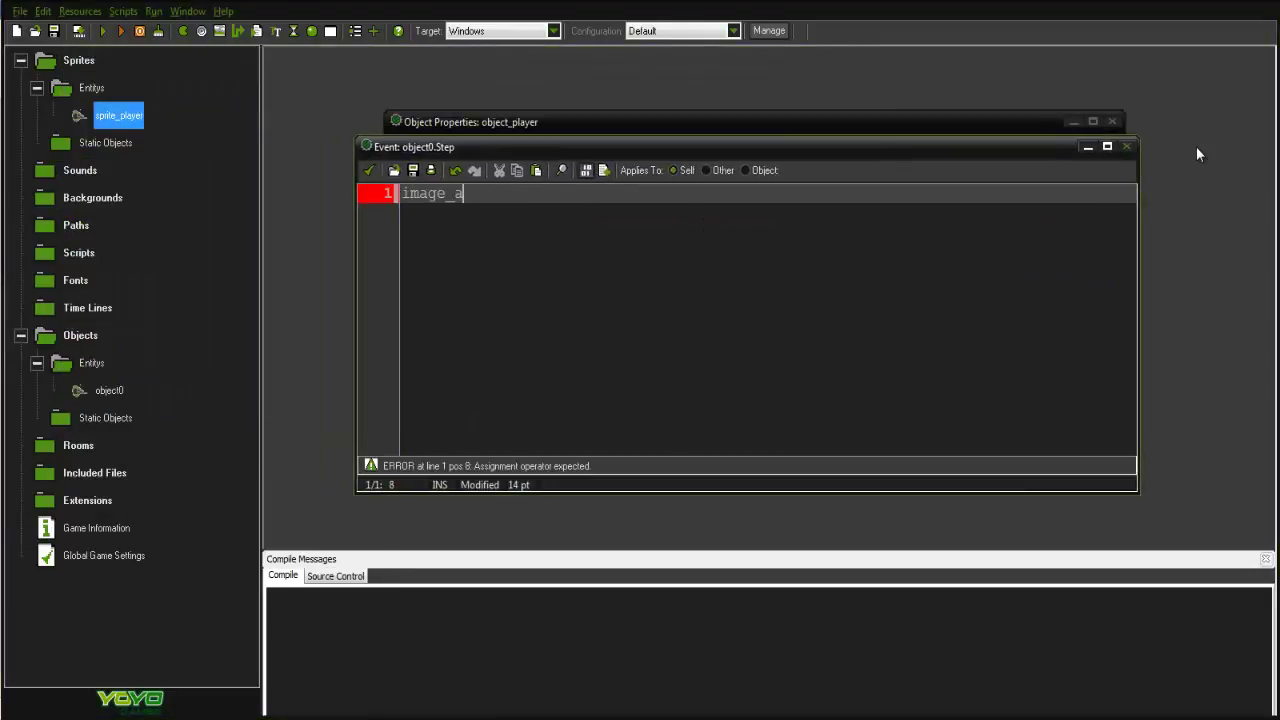
{"action": "type", "text": "ngl"}
{"action": "key", "text": "BackSpace"}
{"action": "key", "text": "BackSpace"}
{"action": "key", "text": "BackSpace"}
{"action": "key", "text": "BackSpace"}
{"action": "key", "text": "BackSpace"}
{"action": "key", "text": "BackSpace"}
{"action": "key", "text": "BackSpace"}
{"action": "key", "text": "BackSpace"}
{"action": "key", "text": "BackSpace"}
{"action": "key", "text": "BackSpace"}
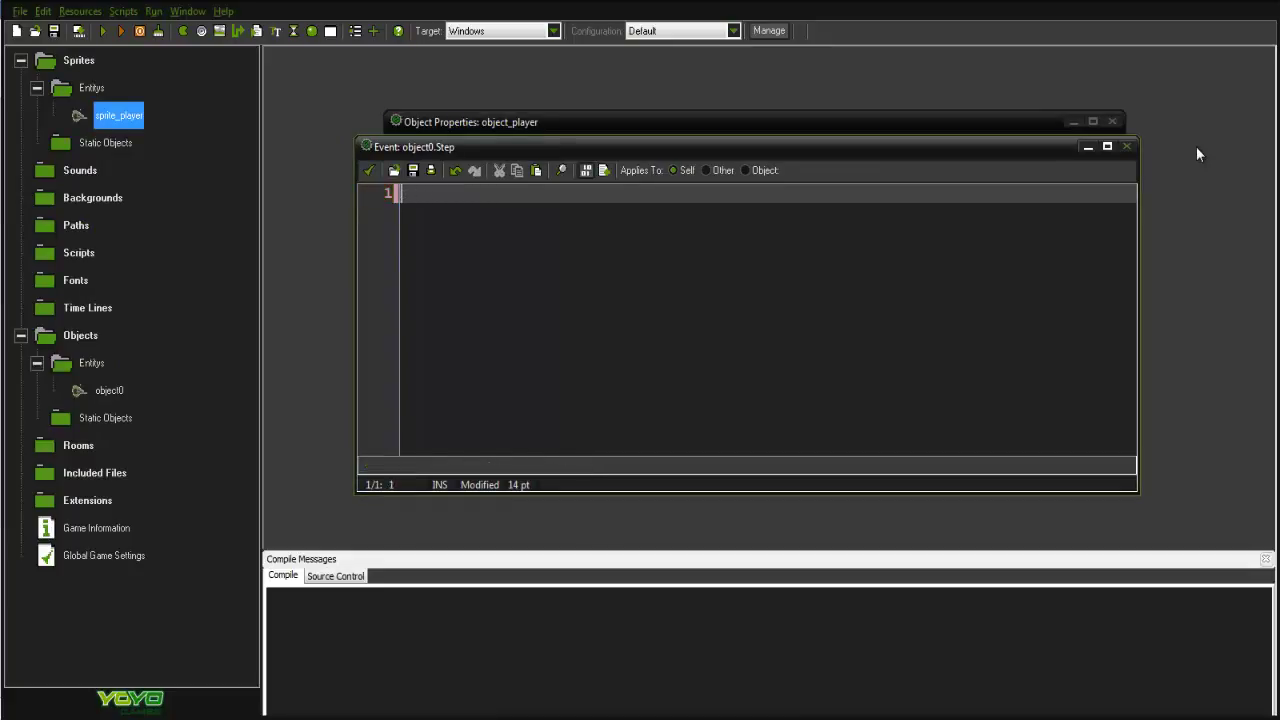
{"action": "type", "text": "im"}
{"action": "key", "text": "BackSpace"}
{"action": "key", "text": "BackSpace"}
Make the player's image rotate with its heading by writing image_angle = direction; in the Step code.
{"action": "type", "text": "image"}
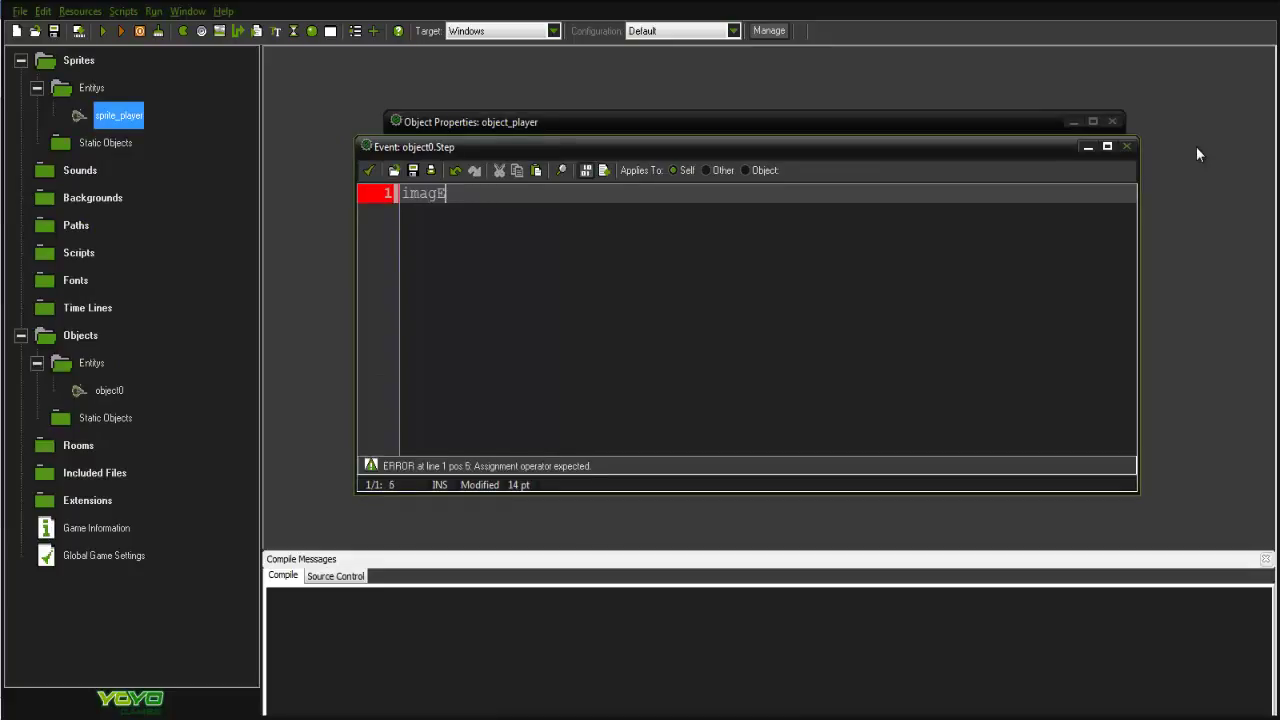
{"action": "type", "text": "_angle = dire"}
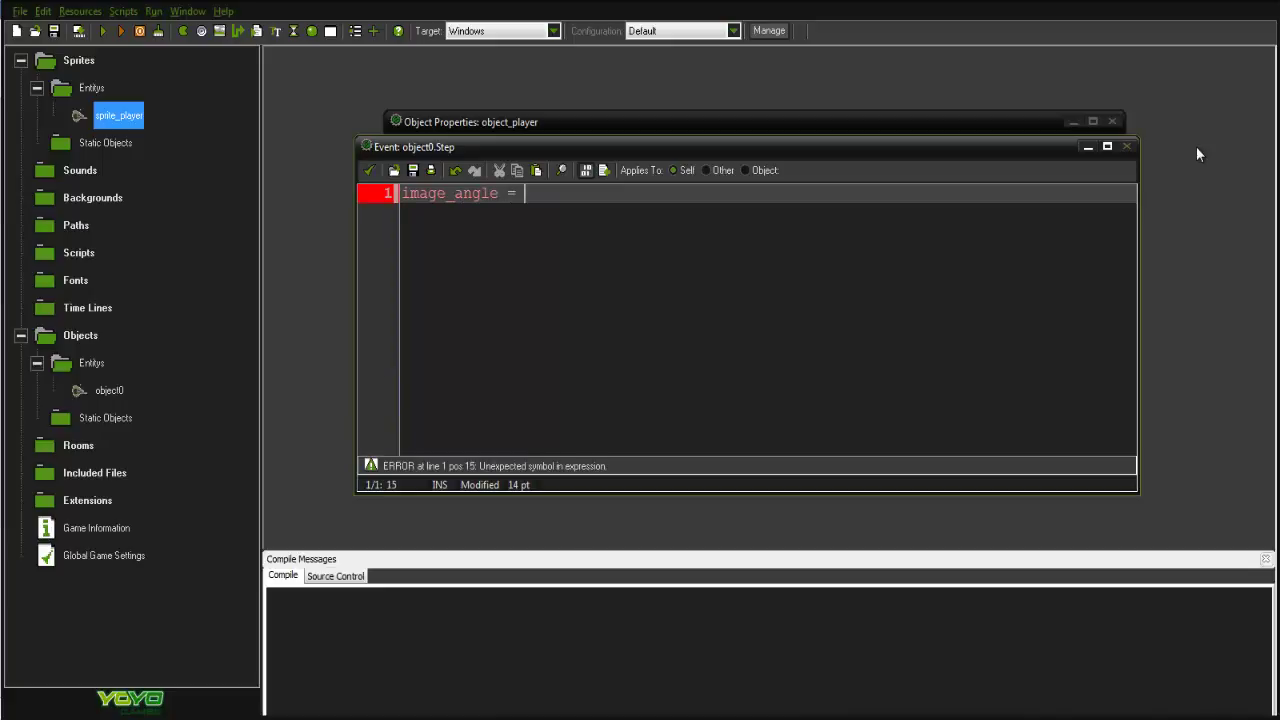
{"action": "key", "text": "BackSpace"}
{"action": "key", "text": "BackSpace"}
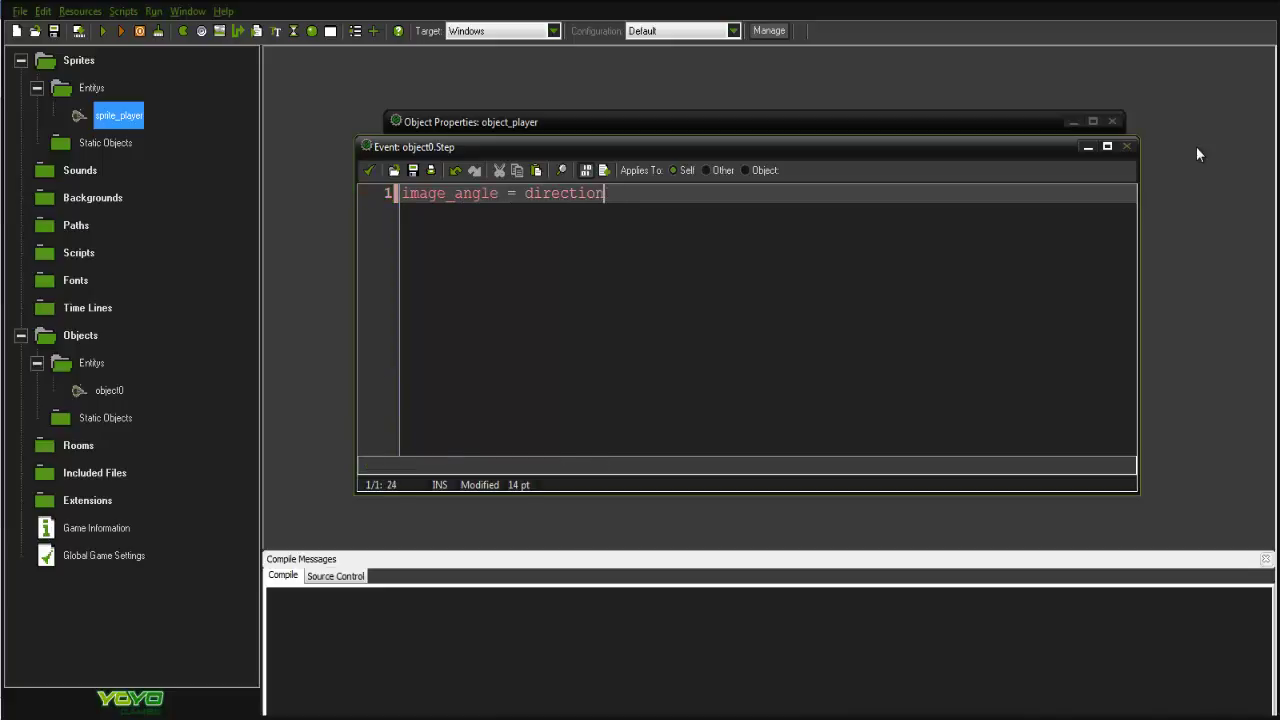
{"action": "type", "text": ";"}
{"action": "key", "text": "Return"}
{"action": "key", "text": "Return"}
{"action": "key", "text": "BackSpace"}
Make the player face the cursor by adding direction = point_direction(x,y,mouse_x,mouse_y); to the Step code, and save the code.
{"action": "type", "text": "direc"}
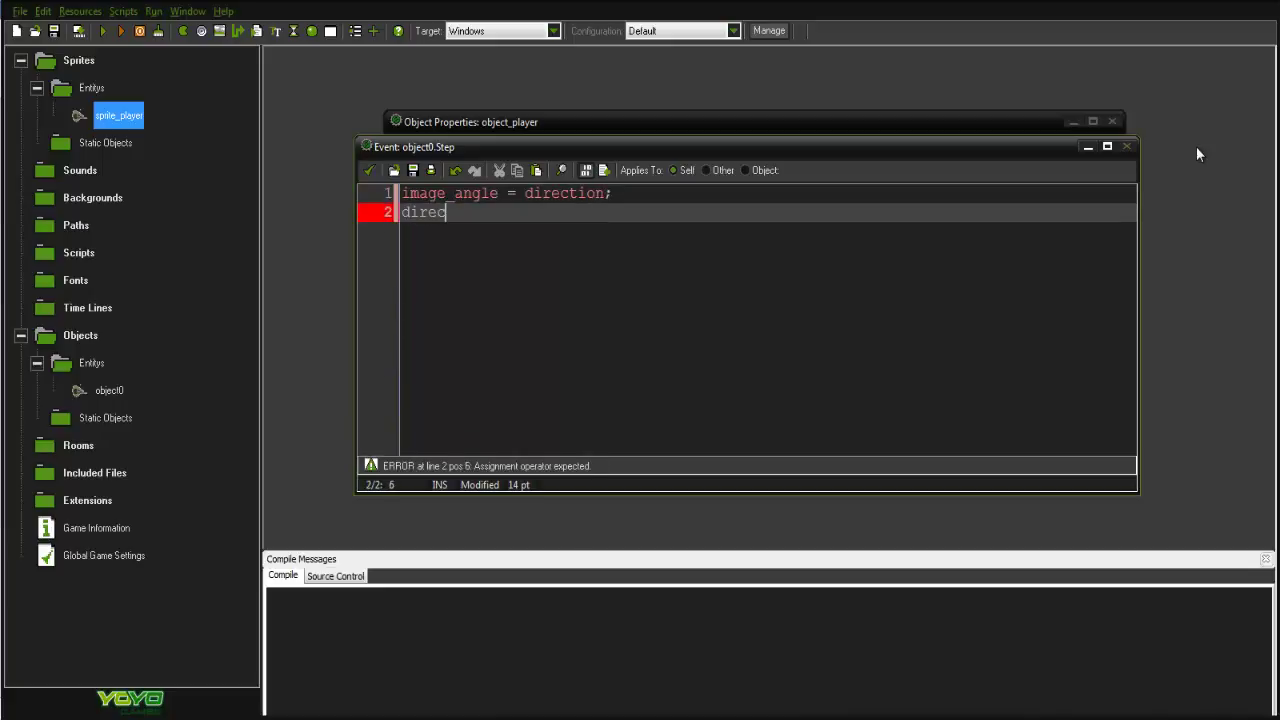
{"action": "type", "text": "tion = poin"}
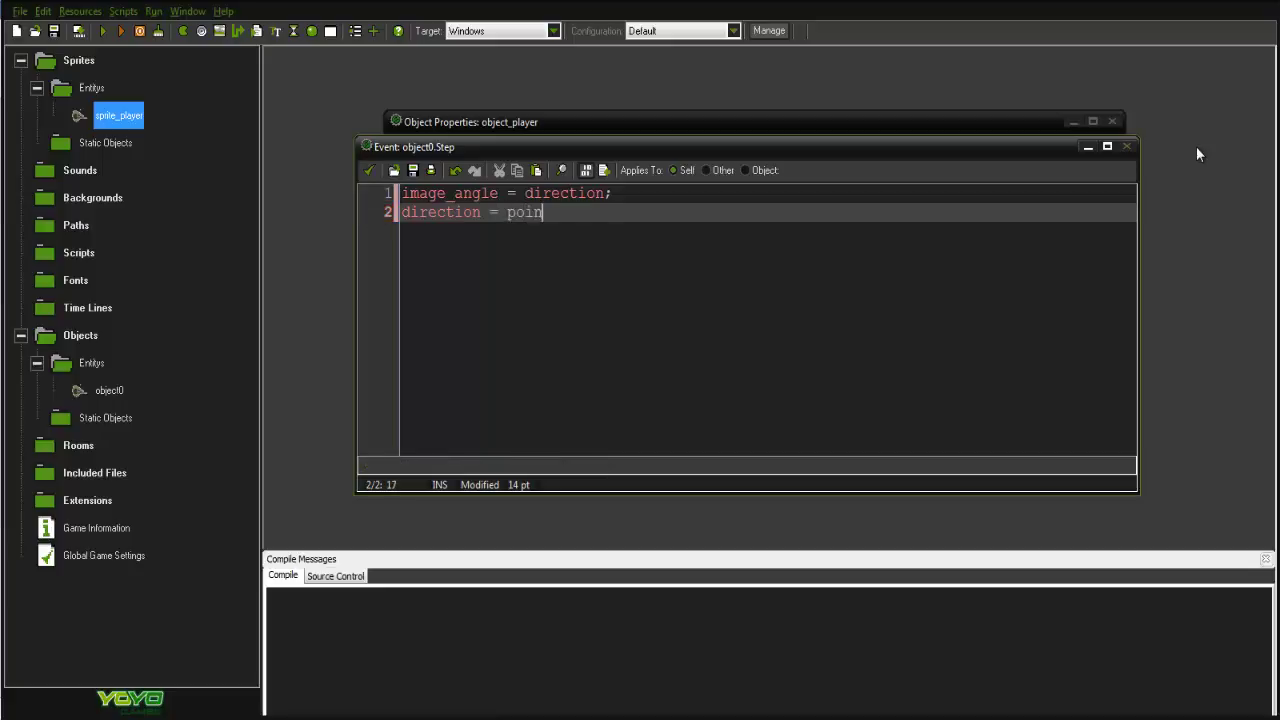
{"action": "type", "text": "t_direction("}
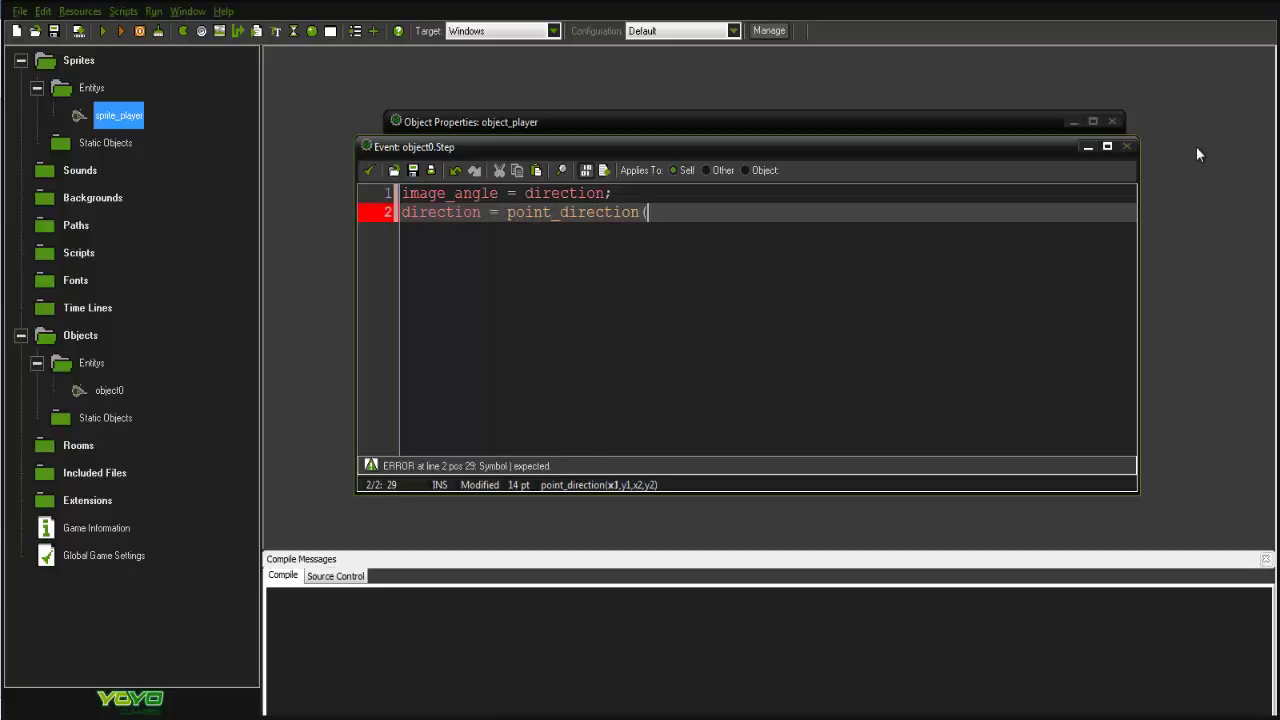
{"action": "type", "text": "x,y"}
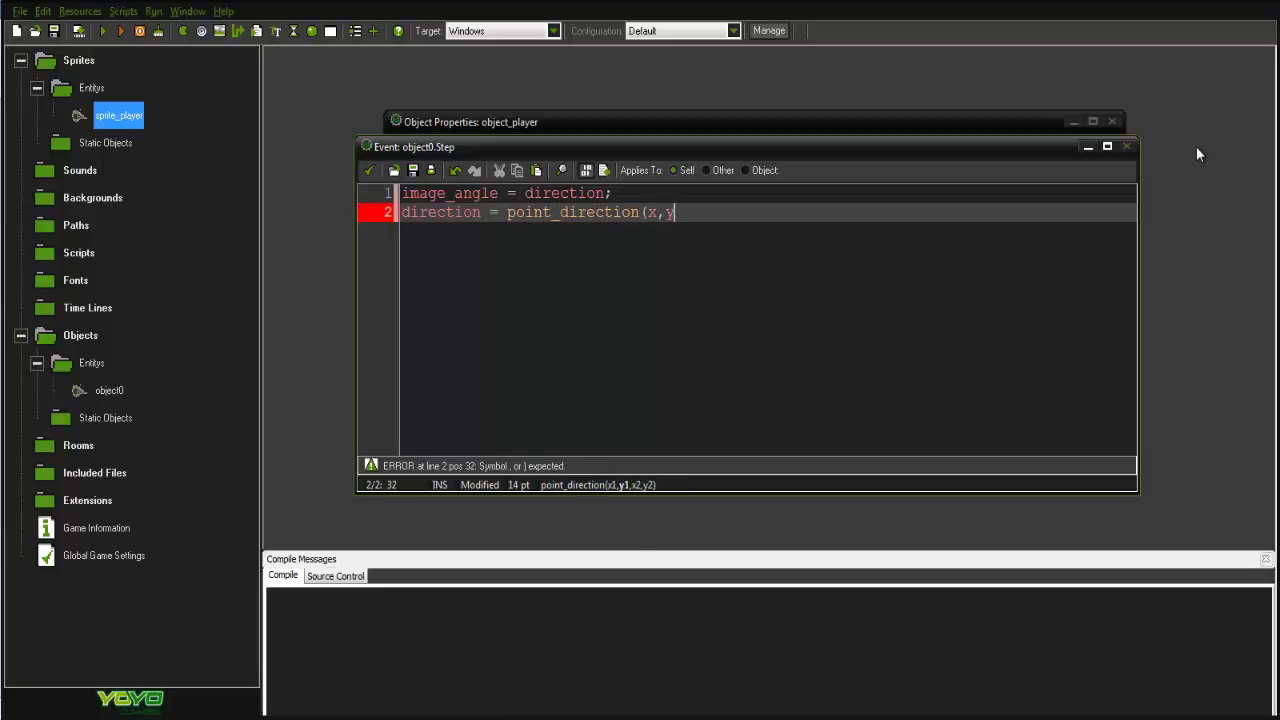
{"action": "type", "text": ",mouse_x,"}
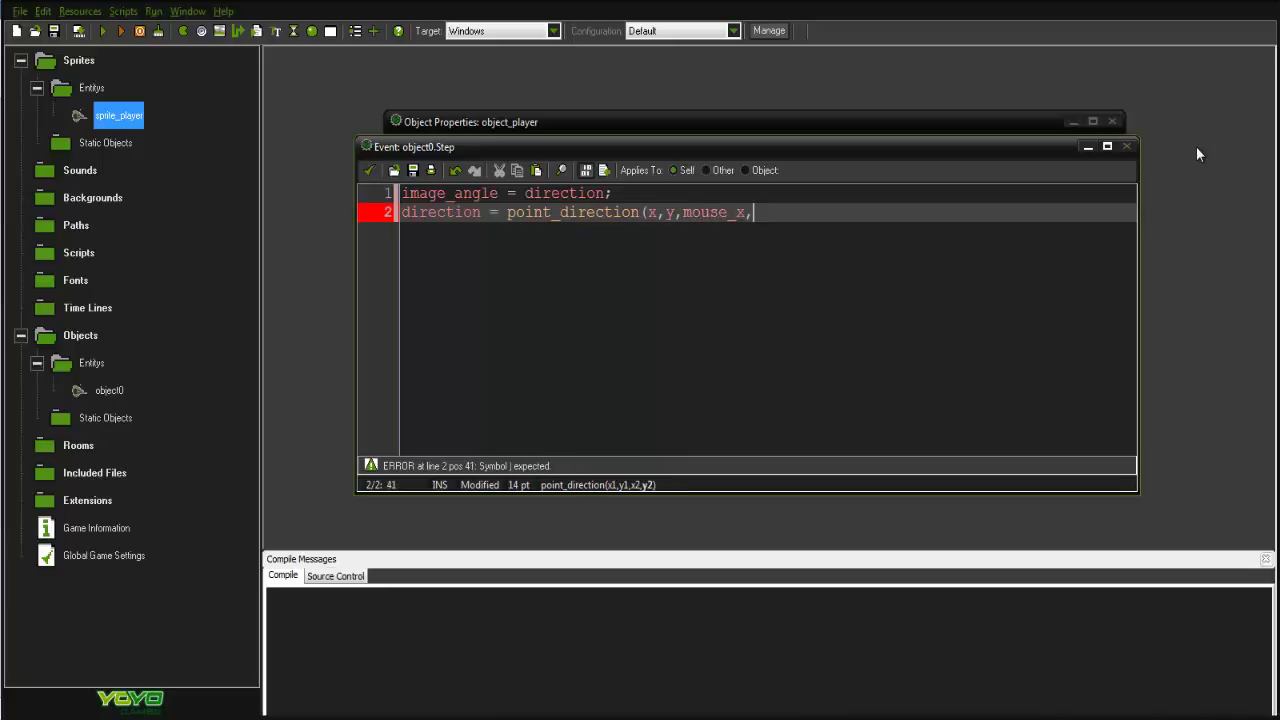
{"action": "type", "text": "mouse_y);"}
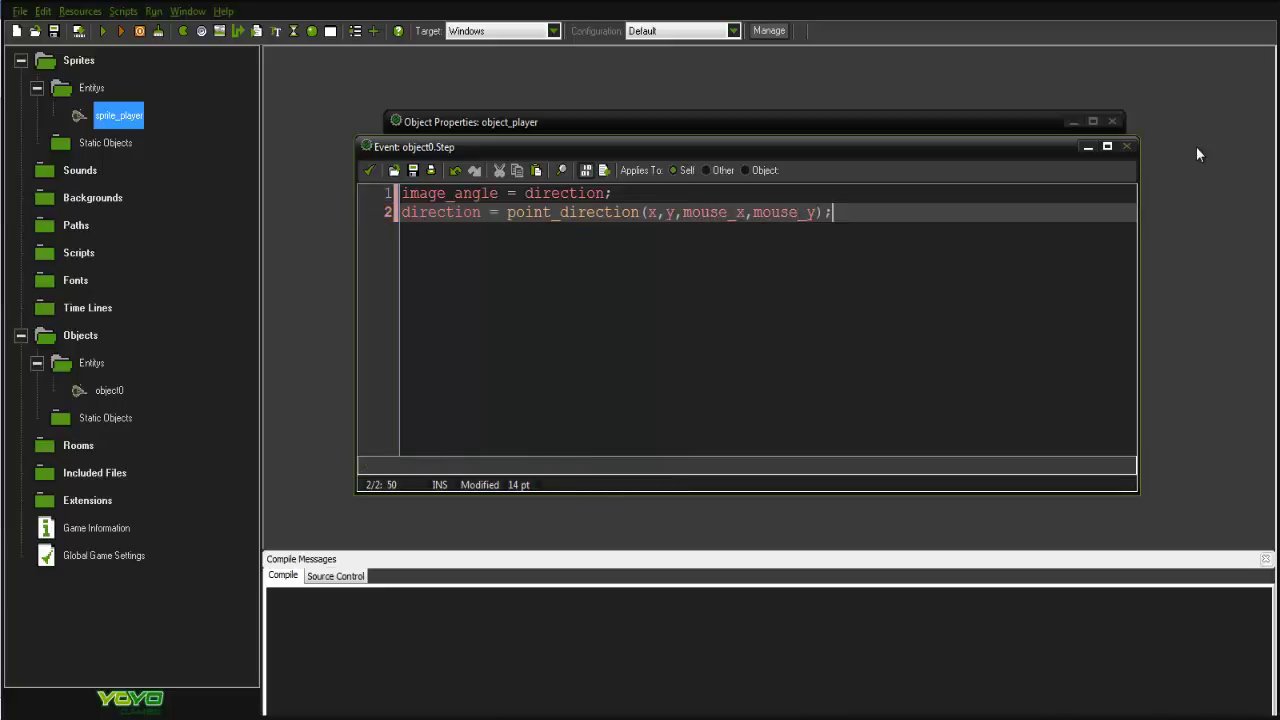
{"action": "left_click", "coordinate": [369, 171]}
Create a new room and name it rm_test.
{"action": "right_click", "coordinate": [86, 445]}
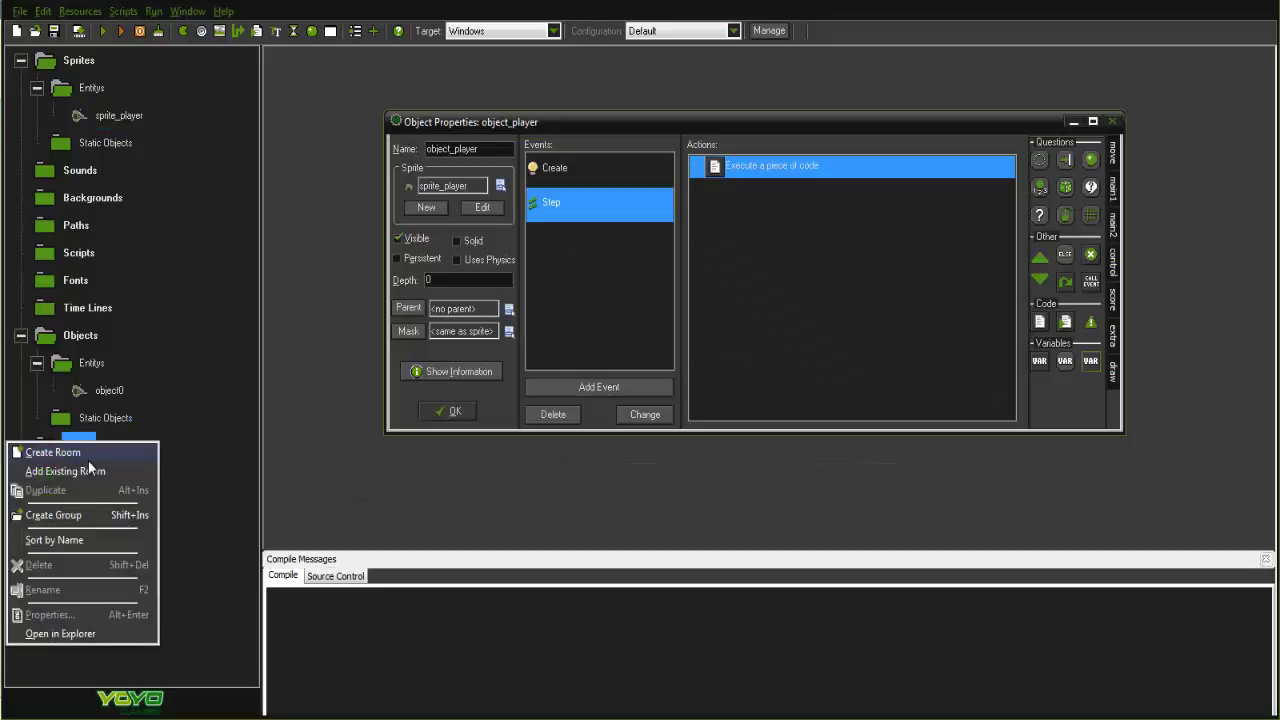
{"action": "left_click", "coordinate": [88, 452]}
{"action": "left_click", "coordinate": [452, 229]}
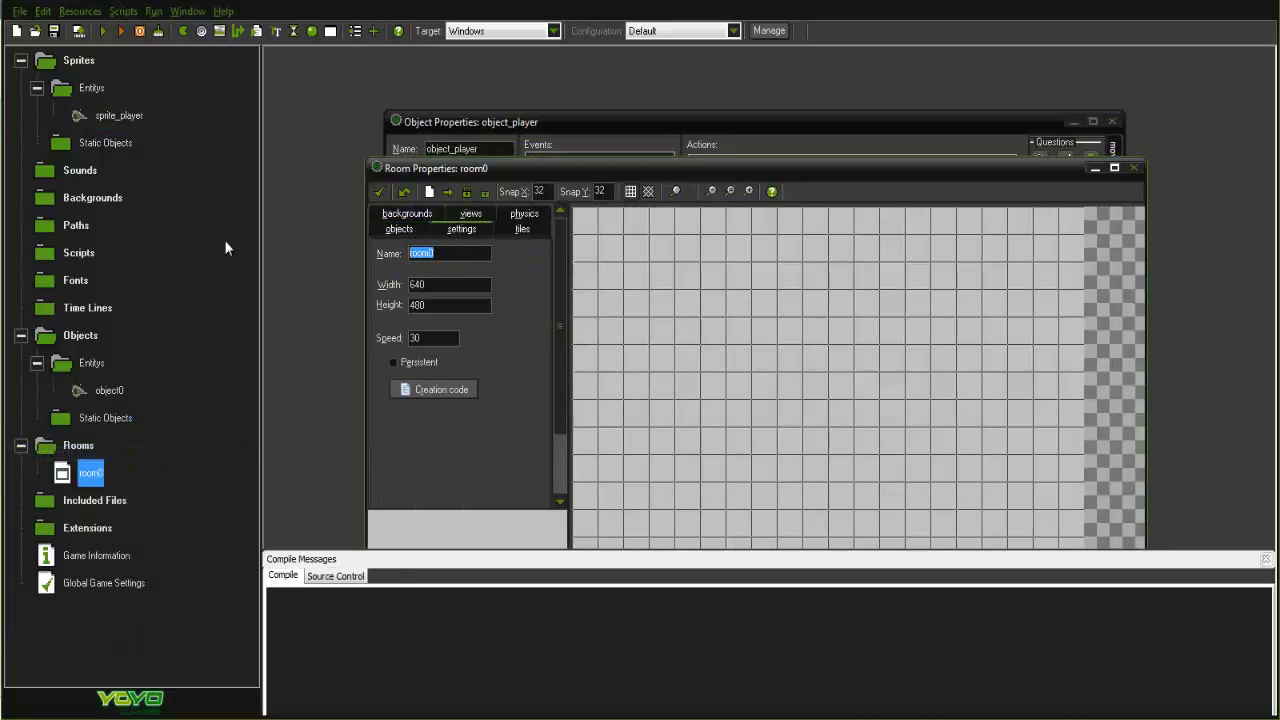
{"action": "type", "text": "rm_test"}
Place one instance of the player object near the middle of rm_test and save the room.
{"action": "left_click_drag", "start_coordinate": [968, 168], "coordinate": [952, 108]}
{"action": "left_click", "coordinate": [382, 170]}
{"action": "left_click", "coordinate": [789, 340]}
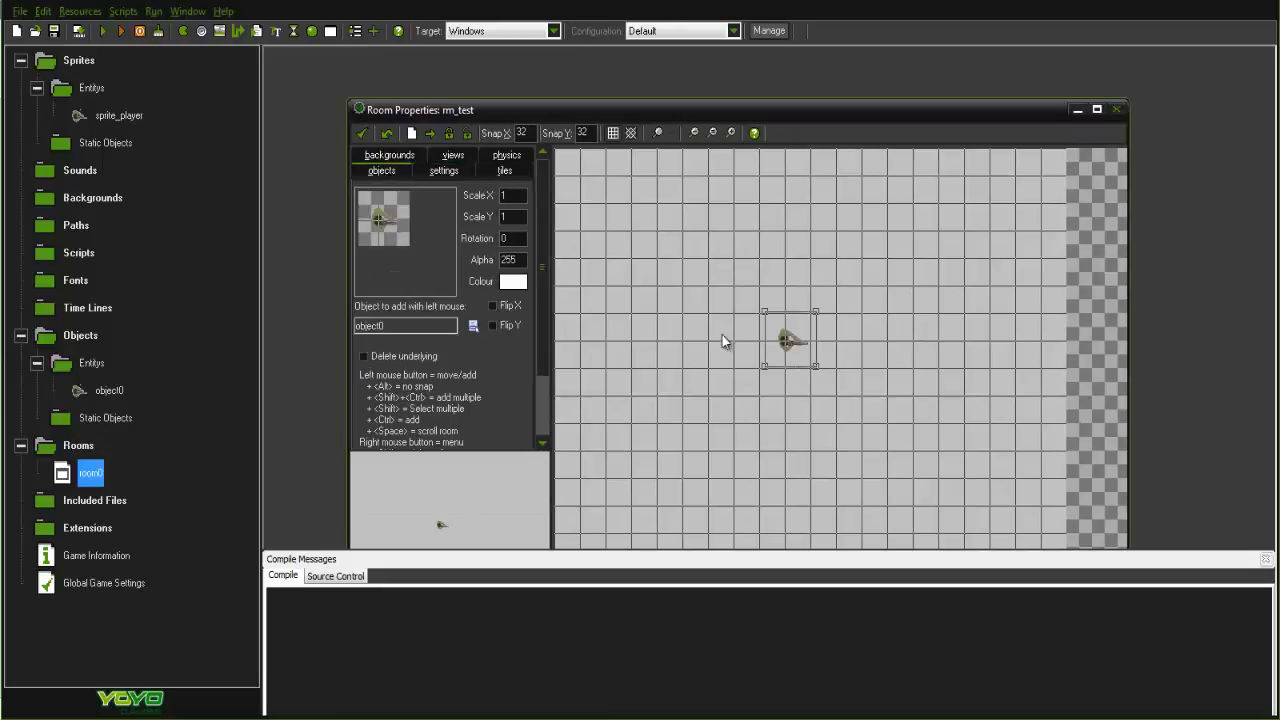
{"action": "left_click", "coordinate": [360, 139]}
Run the game to test the player's rotation toward the mouse cursor, and close it.
{"action": "key", "text": "F5"}
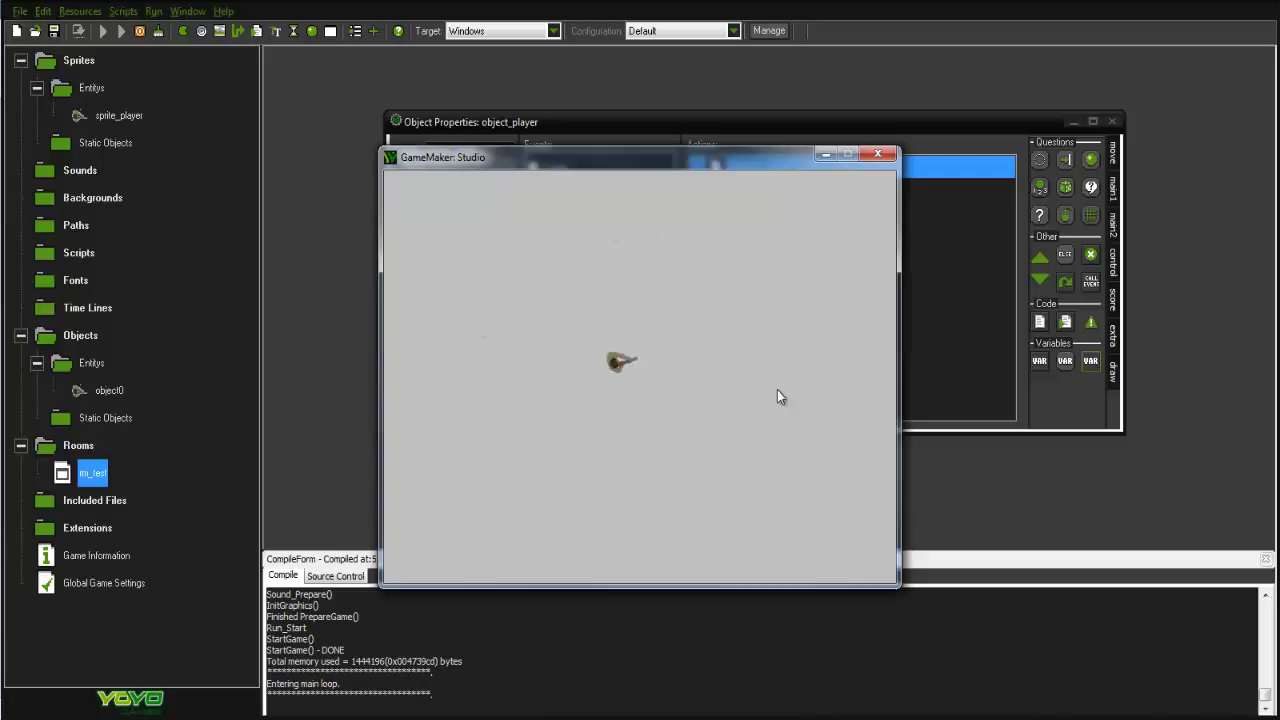
{"action": "left_click", "coordinate": [877, 153]}
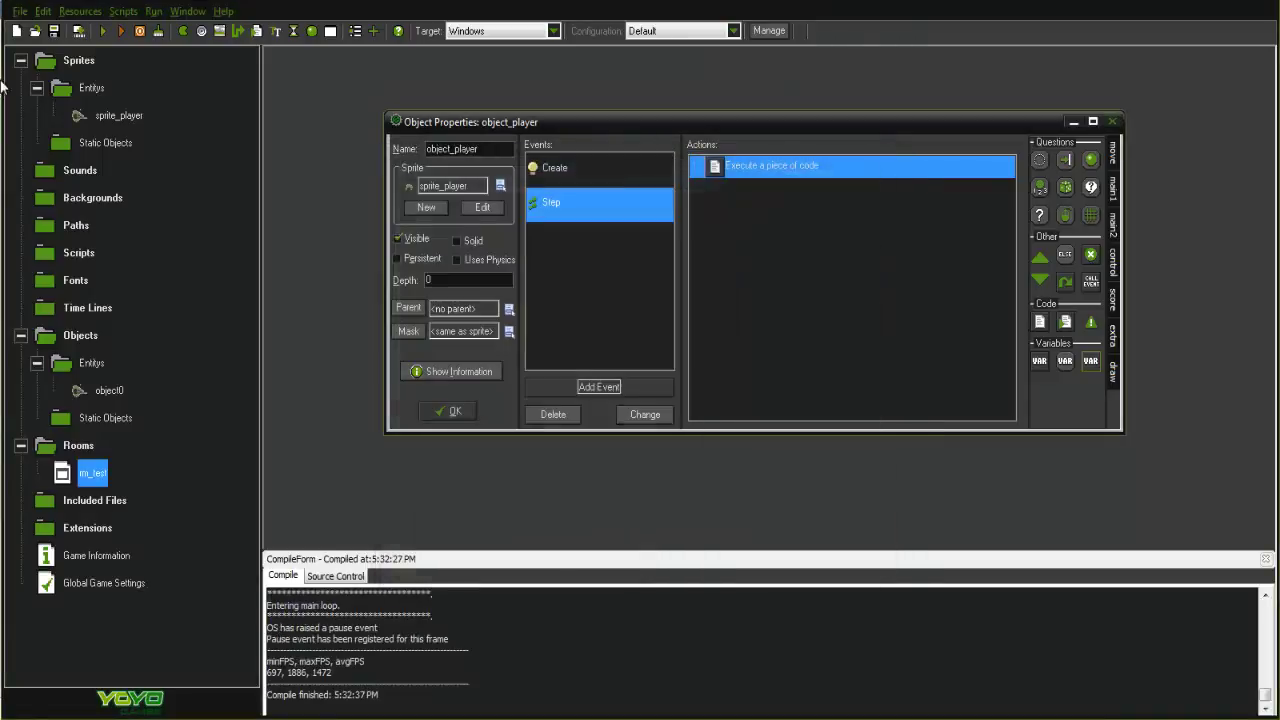
Set sprite_player's origin to X 56, Y 55 and run the game to test how the player rotates around it.
{"action": "double_click", "coordinate": [95, 118]}
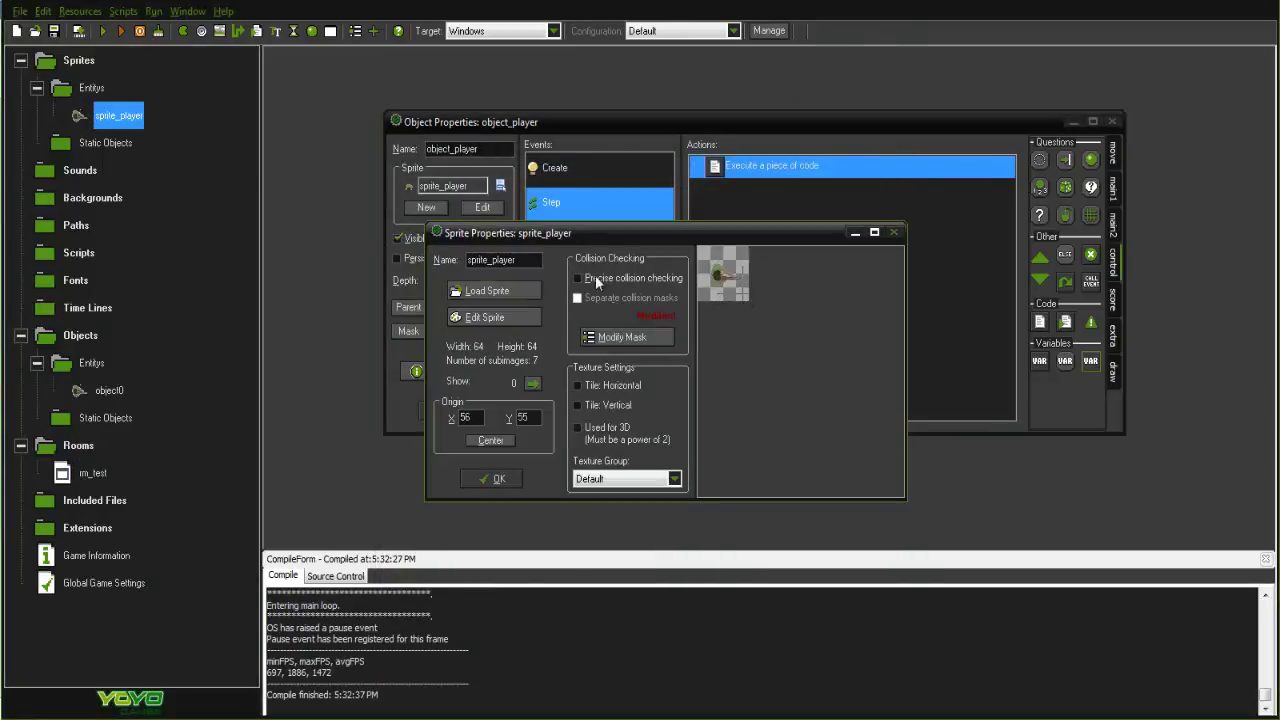
{"action": "left_click", "coordinate": [499, 482]}
{"action": "left_click", "coordinate": [104, 31]}
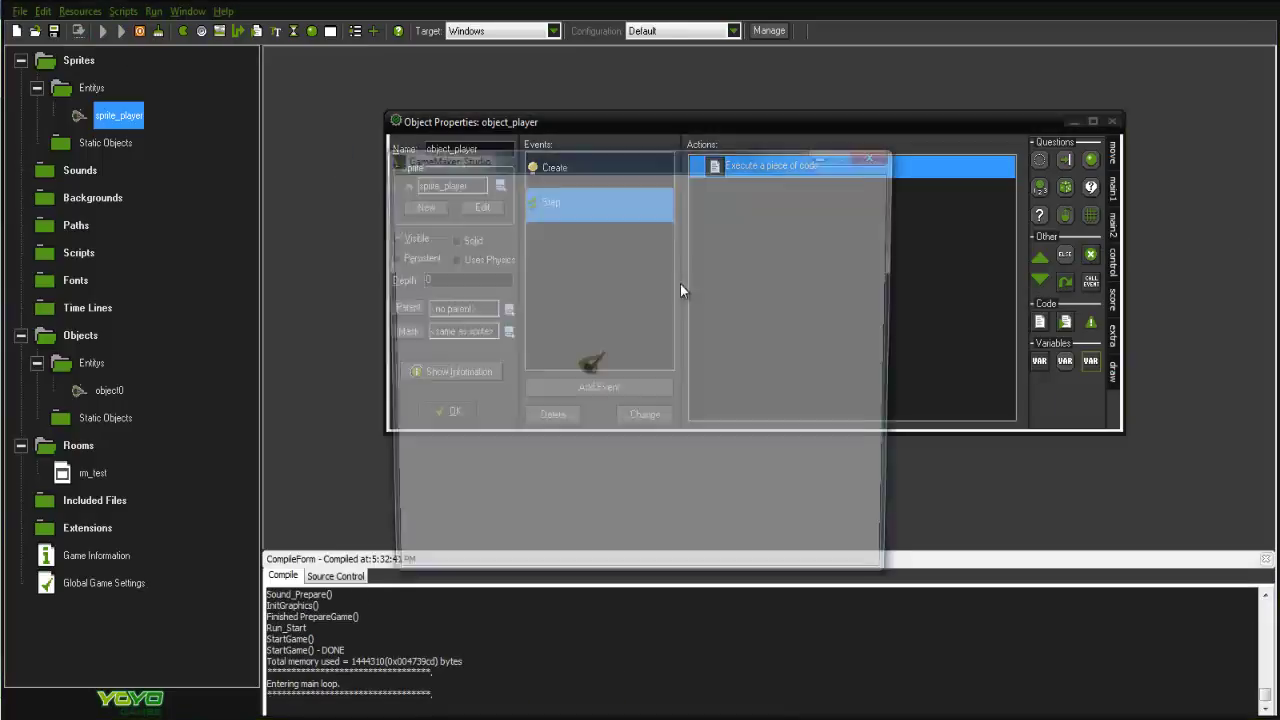
{"action": "key", "text": "d"}
{"action": "key", "text": "s"}
{"action": "key", "text": "a"}
{"action": "key", "text": "w"}
{"action": "key", "text": "s"}
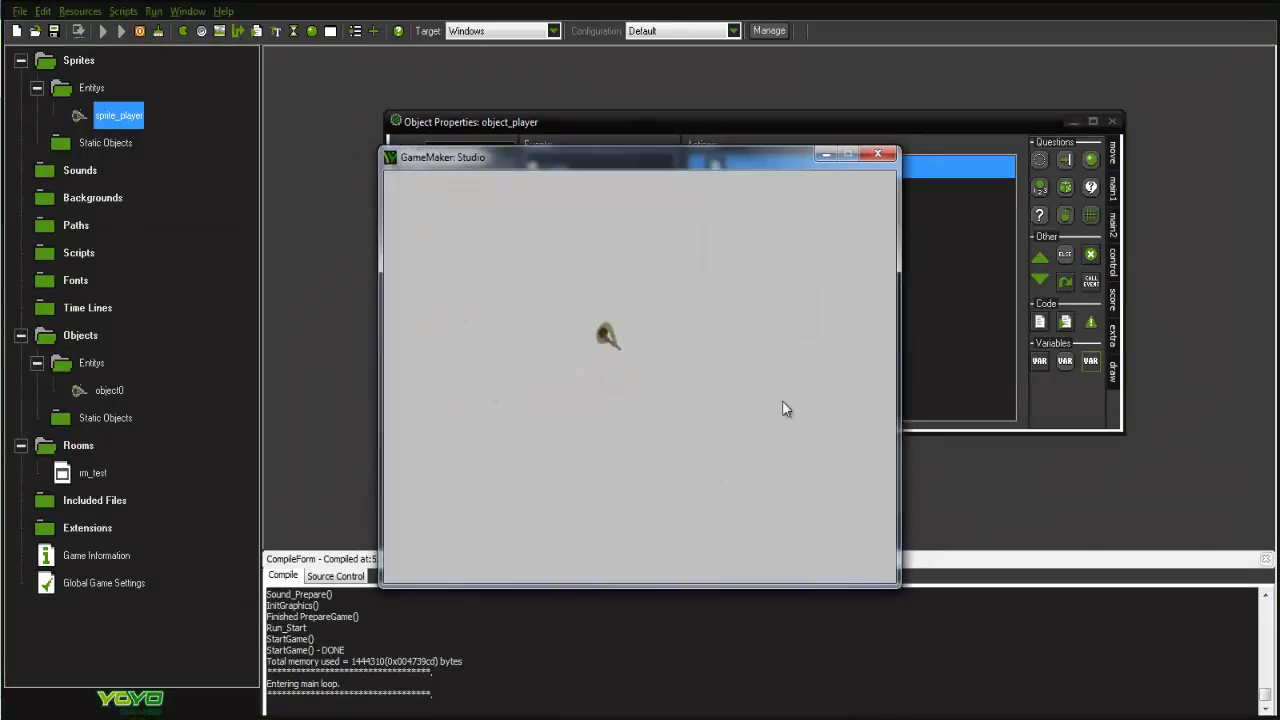
{"action": "key", "text": "d"}
{"action": "key", "text": "w"}
{"action": "key", "text": "a"}
{"action": "key", "text": "d"}
{"action": "key", "text": "s"}
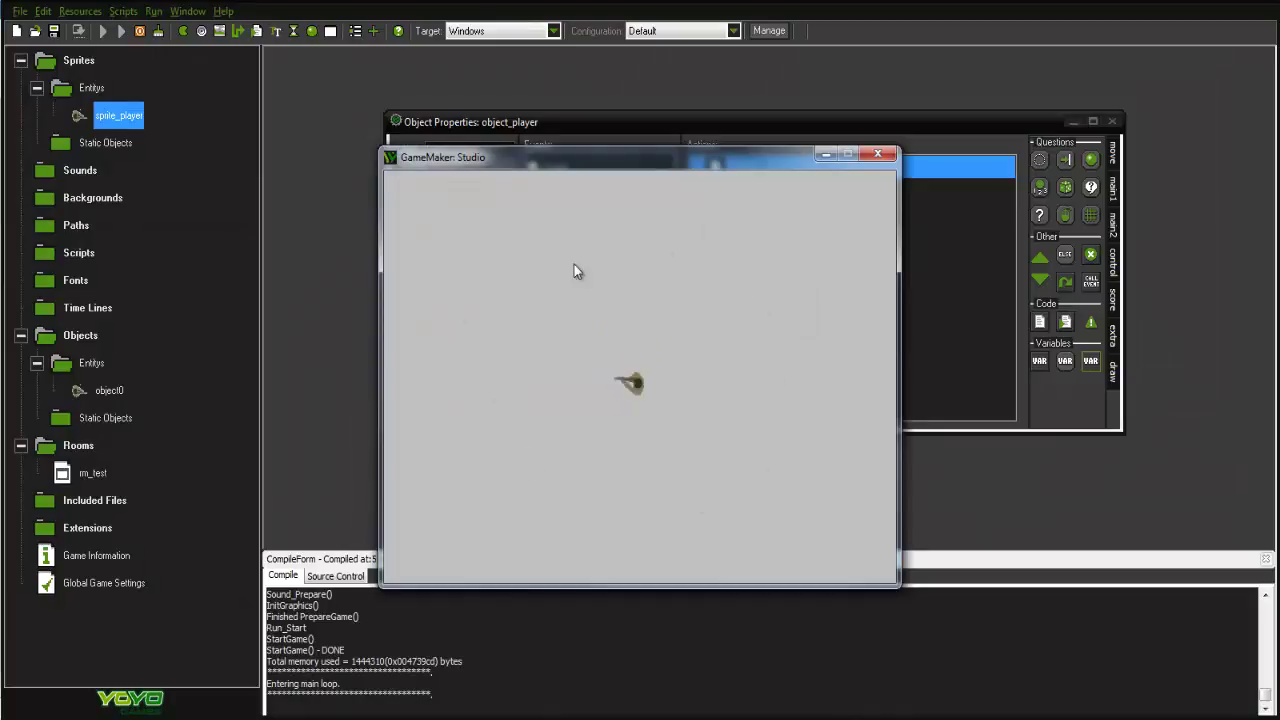
{"action": "key", "text": "a"}
{"action": "key", "text": "w"}
{"action": "left_click", "coordinate": [877, 155]}
Set sprite_player's origin to X 26, Y 35, and collapse the Entitys group under Sprites.
{"action": "double_click", "coordinate": [150, 114]}
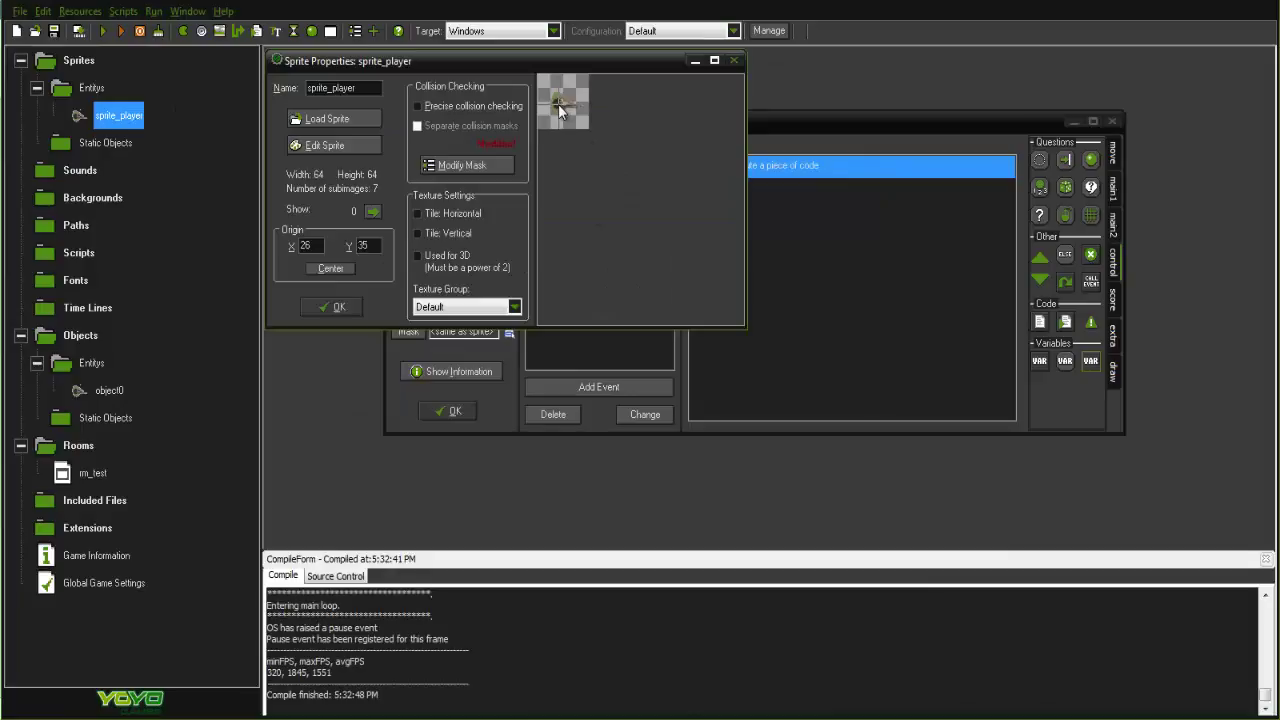
{"action": "left_click", "coordinate": [334, 307]}
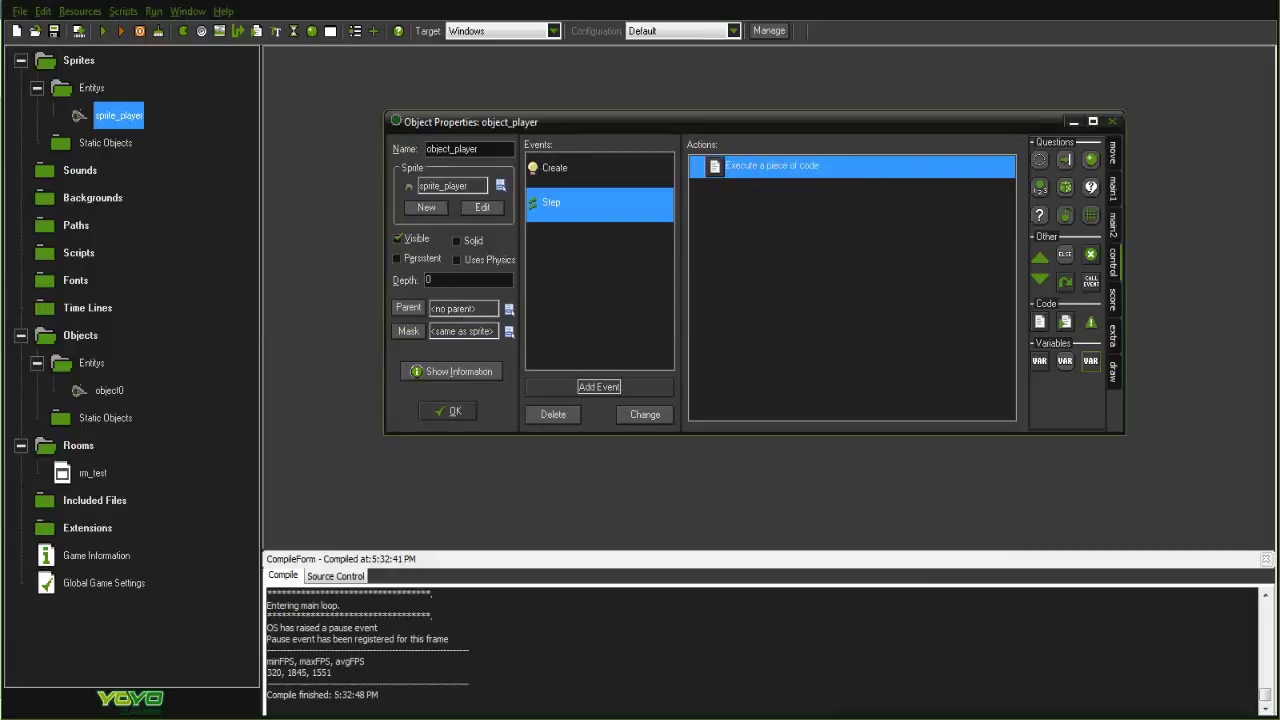
{"action": "left_click", "coordinate": [35, 89]}
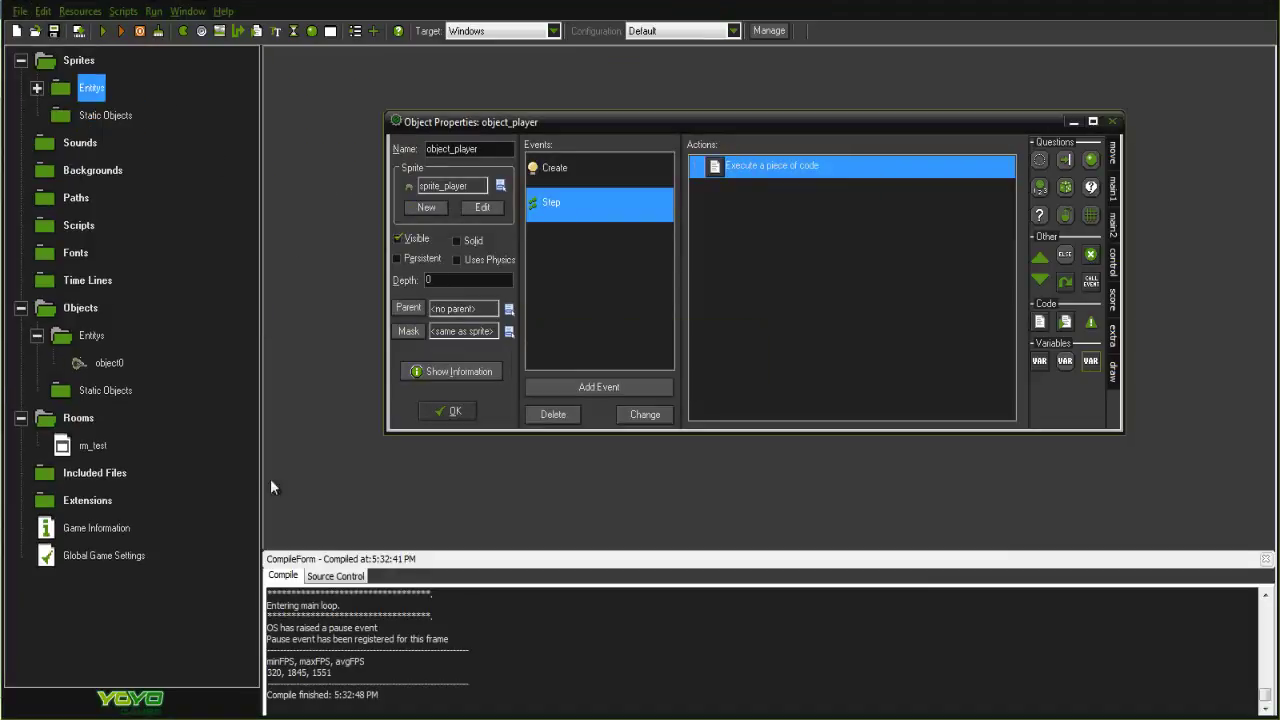
Save the object_player properties, reopen the object and open its Step code for editing.
{"action": "left_click", "coordinate": [449, 411]}
{"action": "double_click", "coordinate": [108, 365]}
{"action": "left_click_drag", "start_coordinate": [460, 90], "coordinate": [562, 137]}
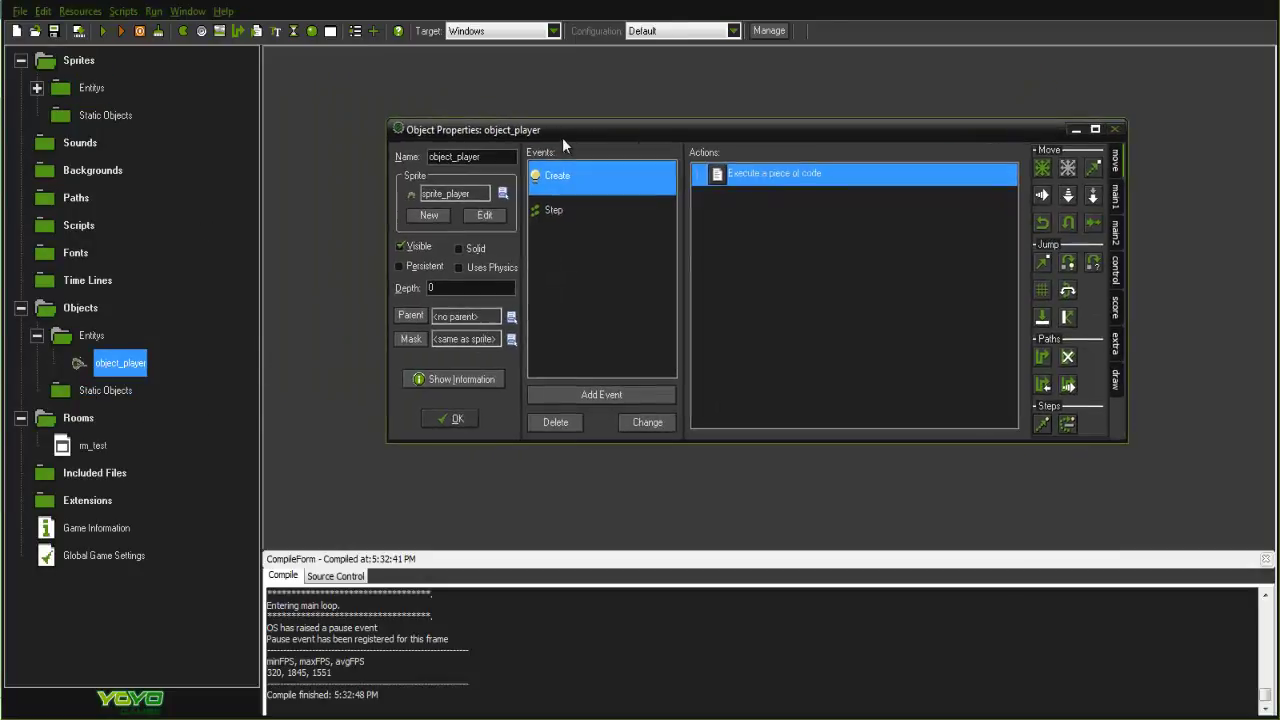
{"action": "double_click", "coordinate": [602, 207]}
{"action": "left_click_drag", "start_coordinate": [694, 128], "coordinate": [815, 155]}
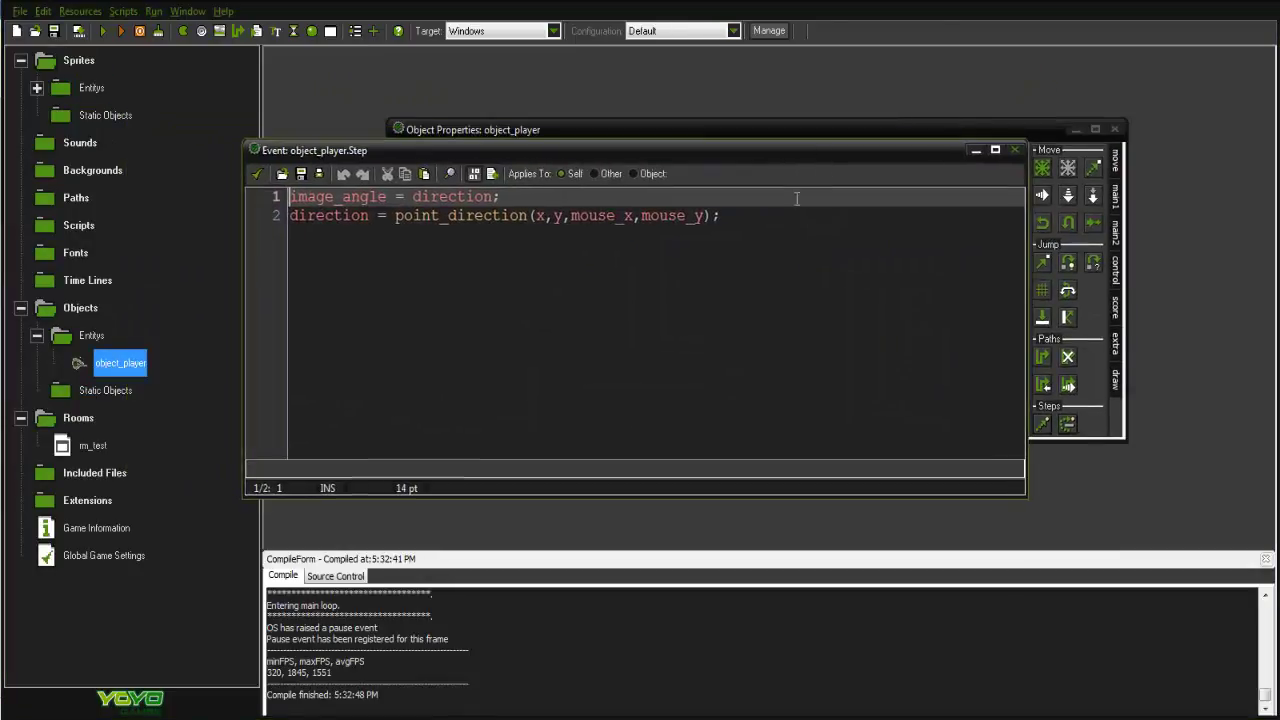
Below the direction line, leave a blank line and add an if(keyboard_check(ord("W"))) condition with an empty pair of braces.
{"action": "left_click", "coordinate": [797, 215]}
{"action": "key", "text": "Return"}
{"action": "key", "text": "Return"}
{"action": "type", "text": "if(ima"}
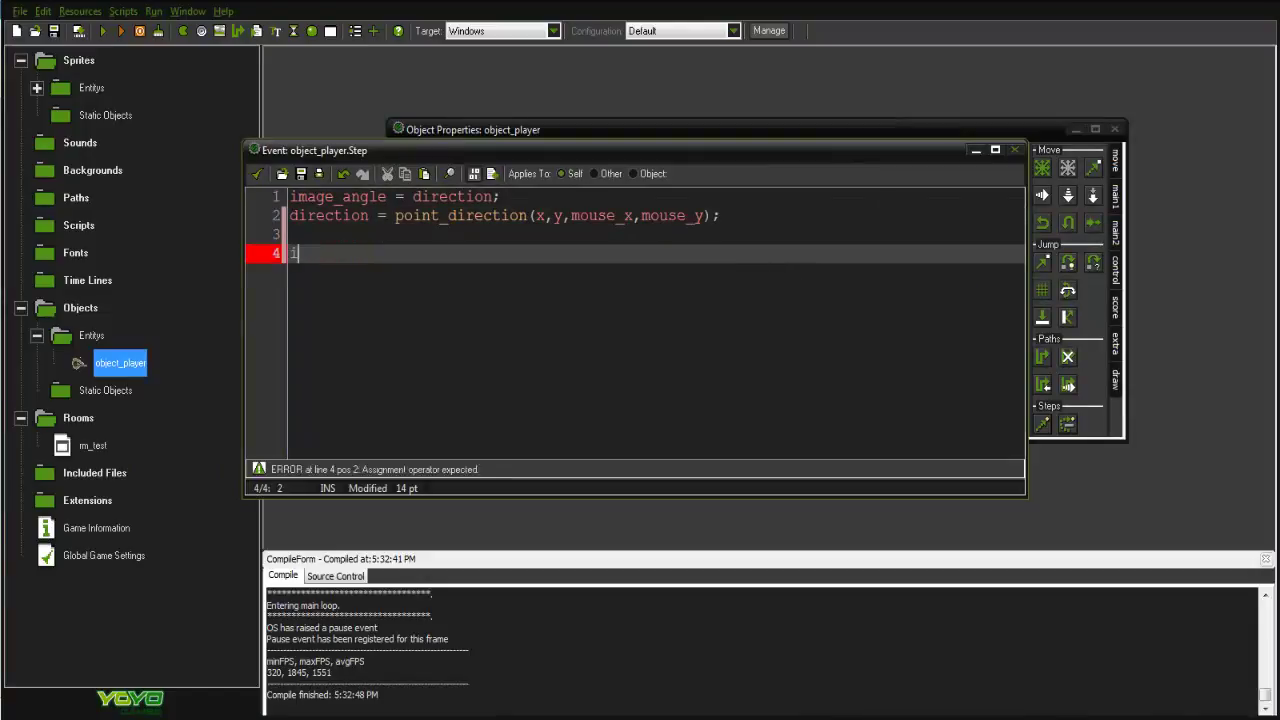
{"action": "key", "text": "BackSpace"}
{"action": "key", "text": "BackSpace"}
{"action": "key", "text": "BackSpace"}
{"action": "type", "text": "key"}
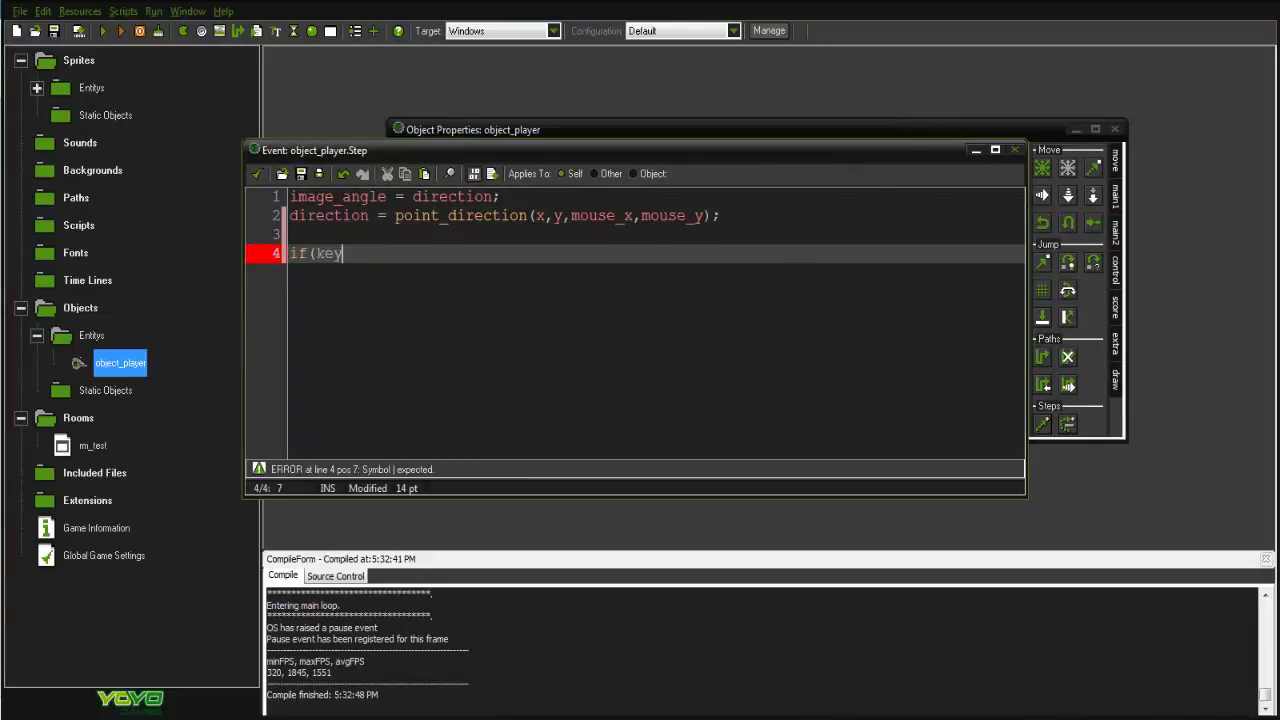
{"action": "type", "text": "board_check"}
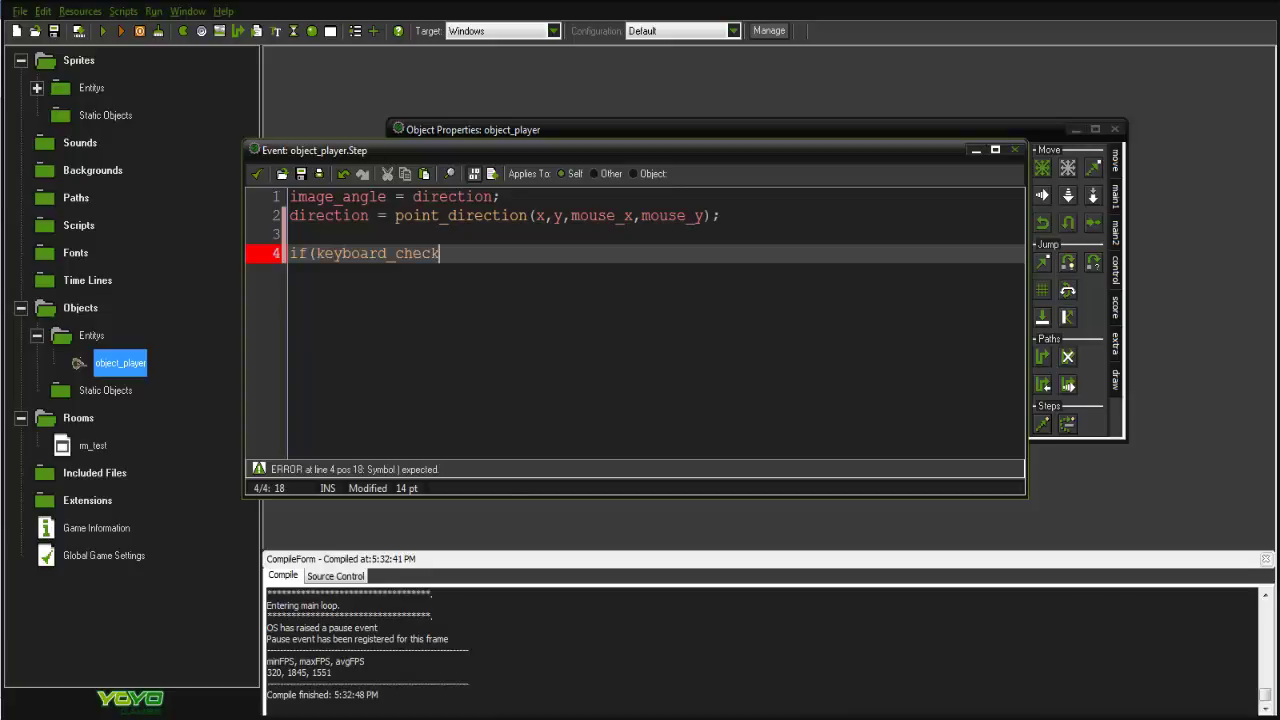
{"action": "type", "text": "("}
{"action": "type", "text": "or"}
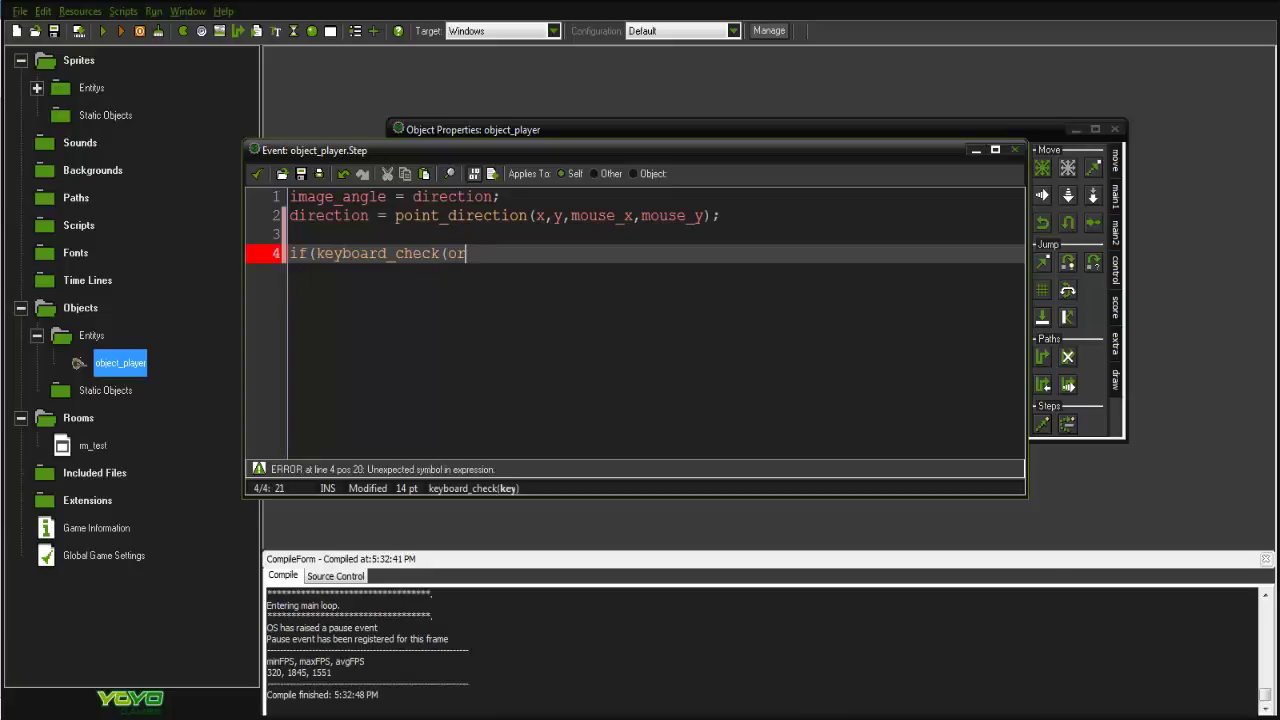
{"action": "type", "text": "d(\"W\""}
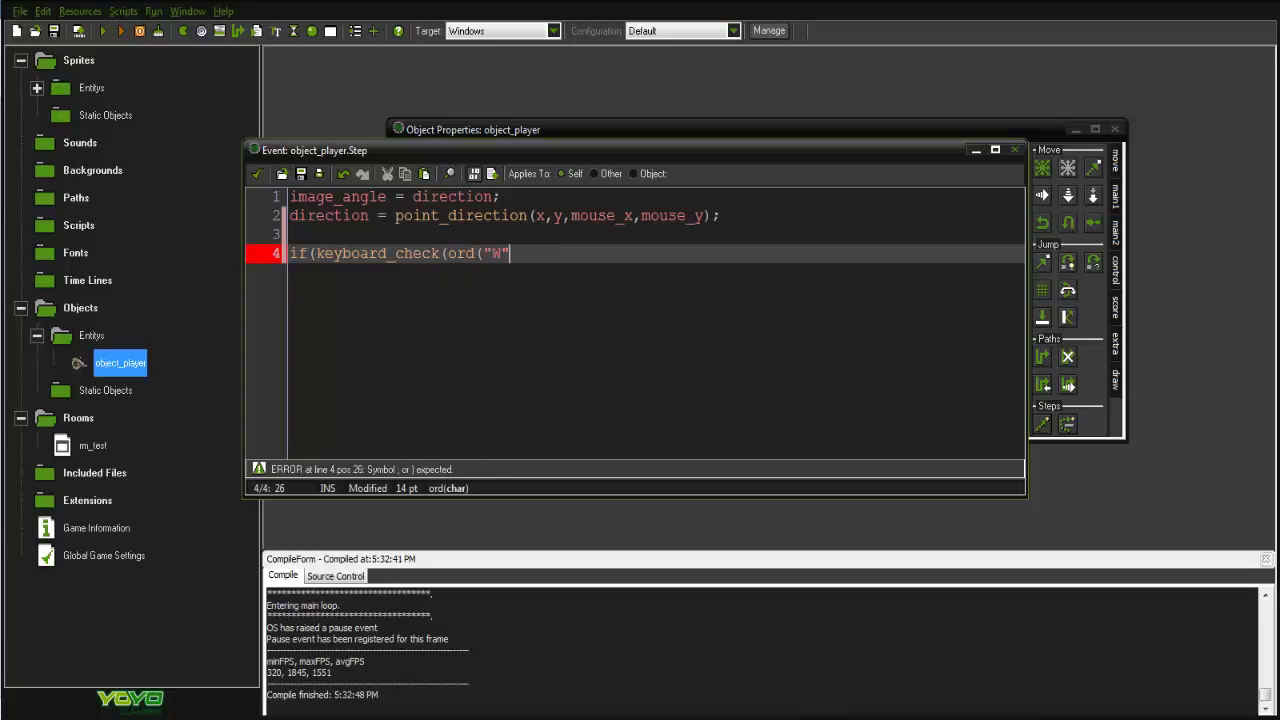
{"action": "type", "text": ")) {  })"}
Make the W check move the player forward by writing speed = 5; inside its braces.
{"action": "key", "text": "Right"}
{"action": "key", "text": "Right"}
{"action": "key", "text": "Right"}
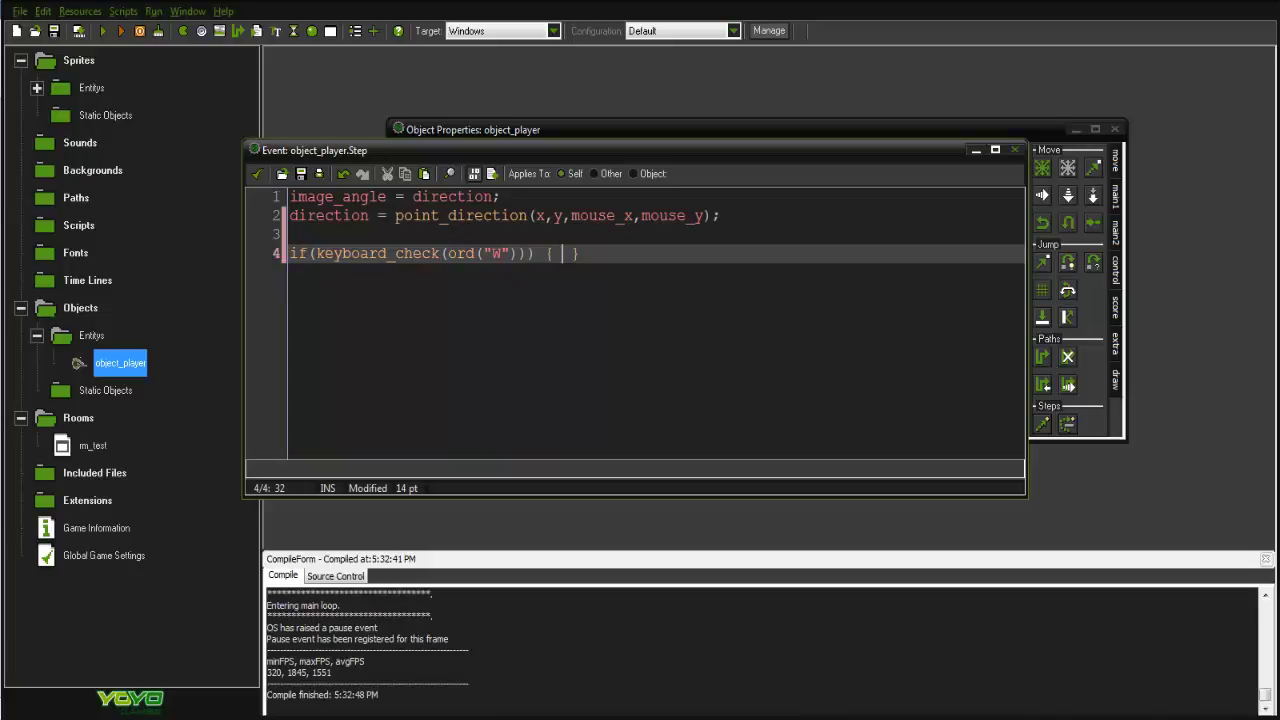
{"action": "type", "text": "speed = "}
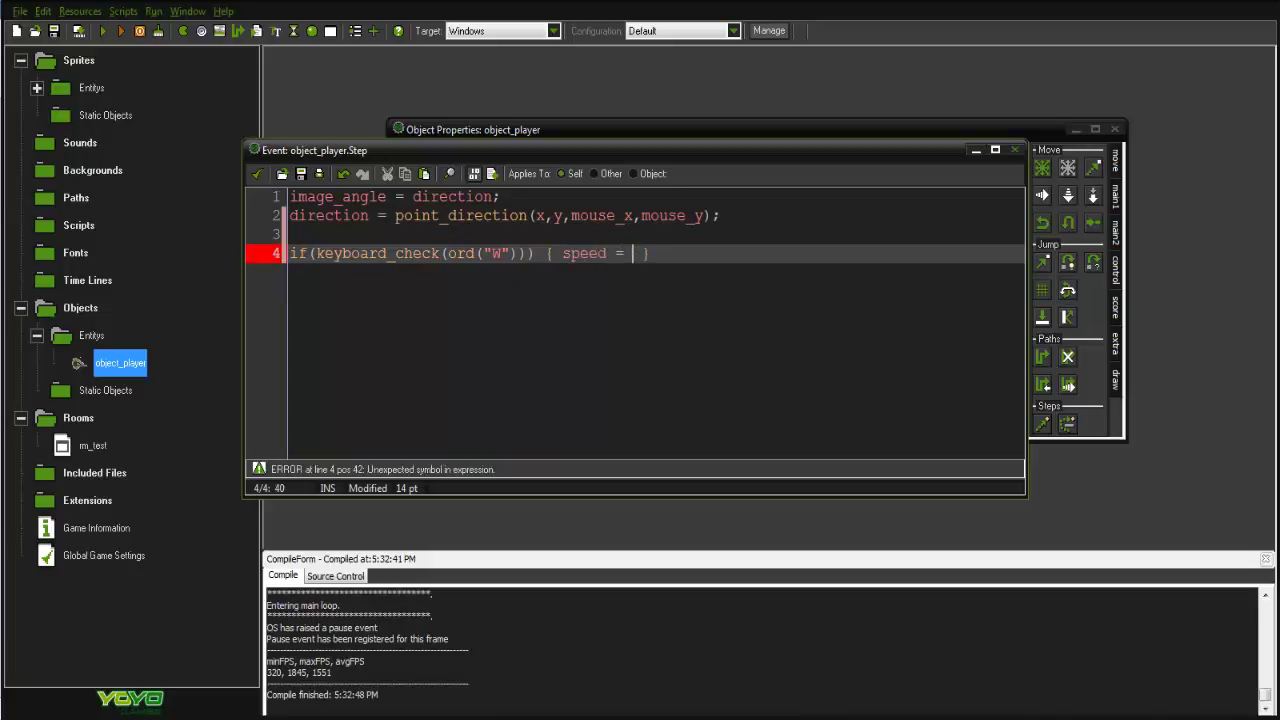
{"action": "type", "text": "5;"}
Duplicate the W check on the following line, change the copy to key "S" with speed = -5;, and save the code.
{"action": "left_click_drag", "start_coordinate": [663, 255], "coordinate": [268, 257]}
{"action": "key", "text": "ctrl+c"}
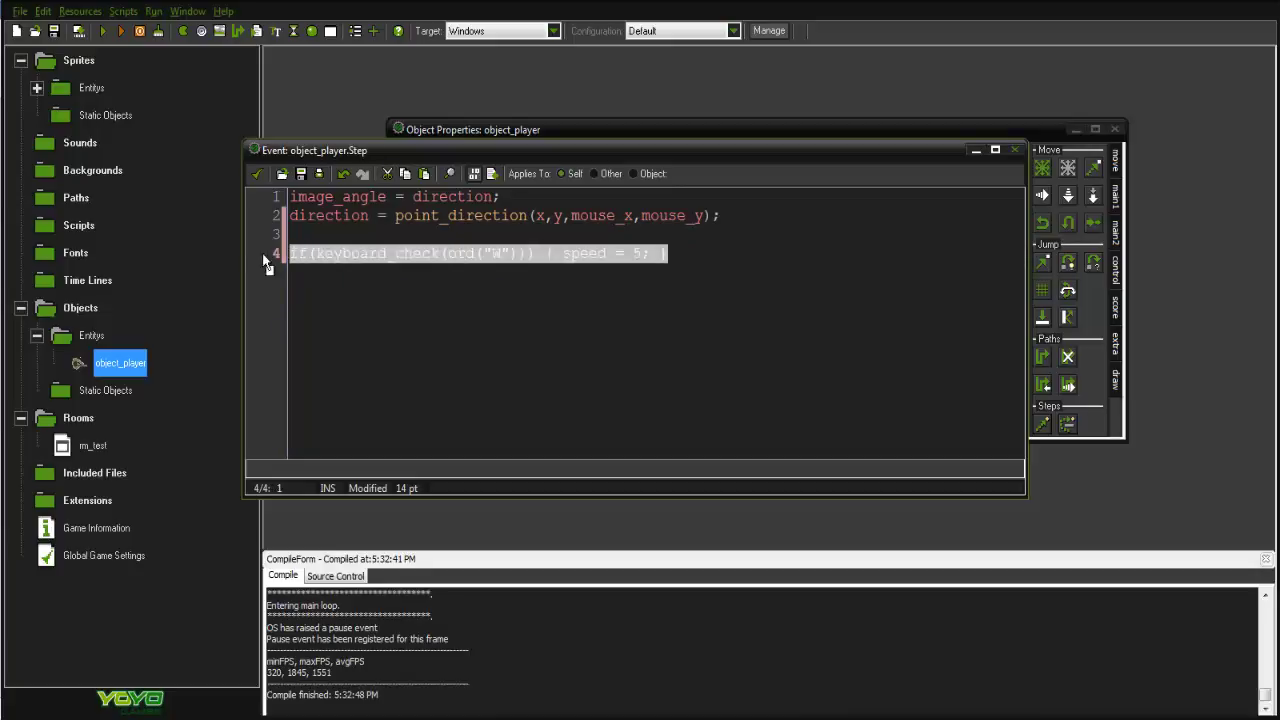
{"action": "left_click", "coordinate": [791, 254]}
{"action": "key", "text": "Return"}
{"action": "key", "text": "ctrl+v"}
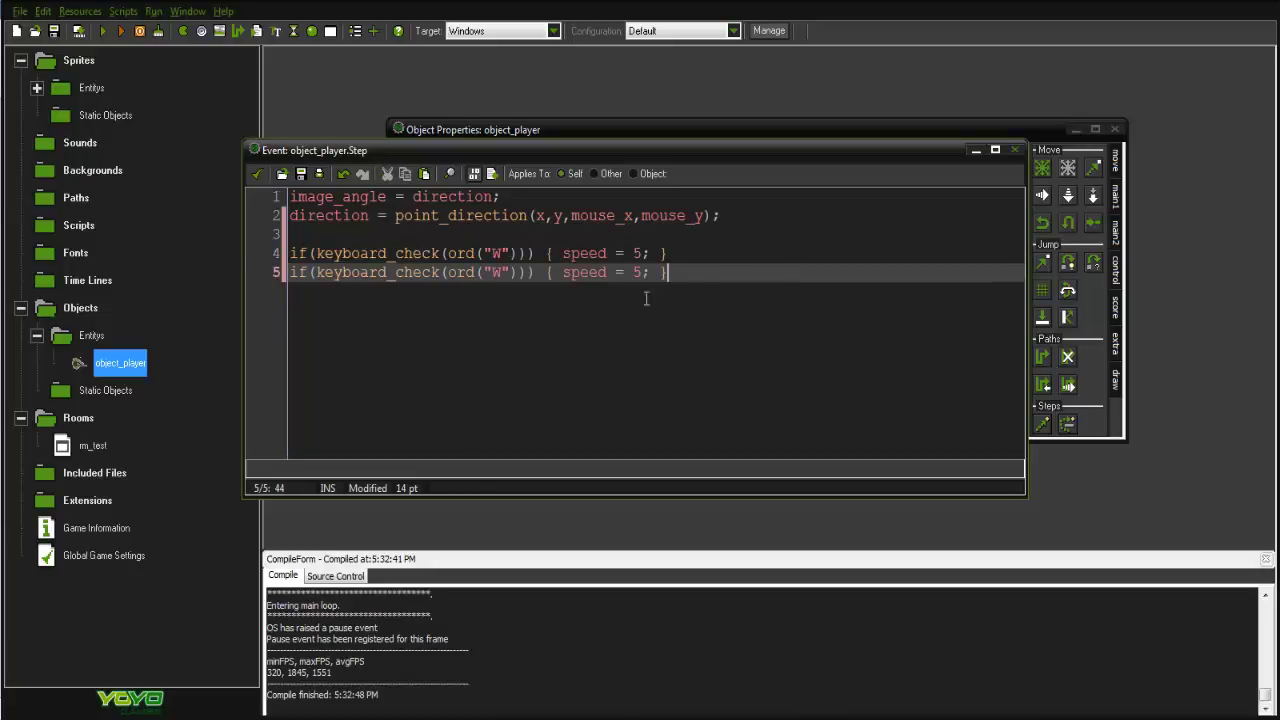
{"action": "double_click", "coordinate": [500, 272]}
{"action": "type", "text": "S"}
{"action": "left_click", "coordinate": [632, 272]}
{"action": "type", "text": "-"}
{"action": "left_click", "coordinate": [258, 174]}
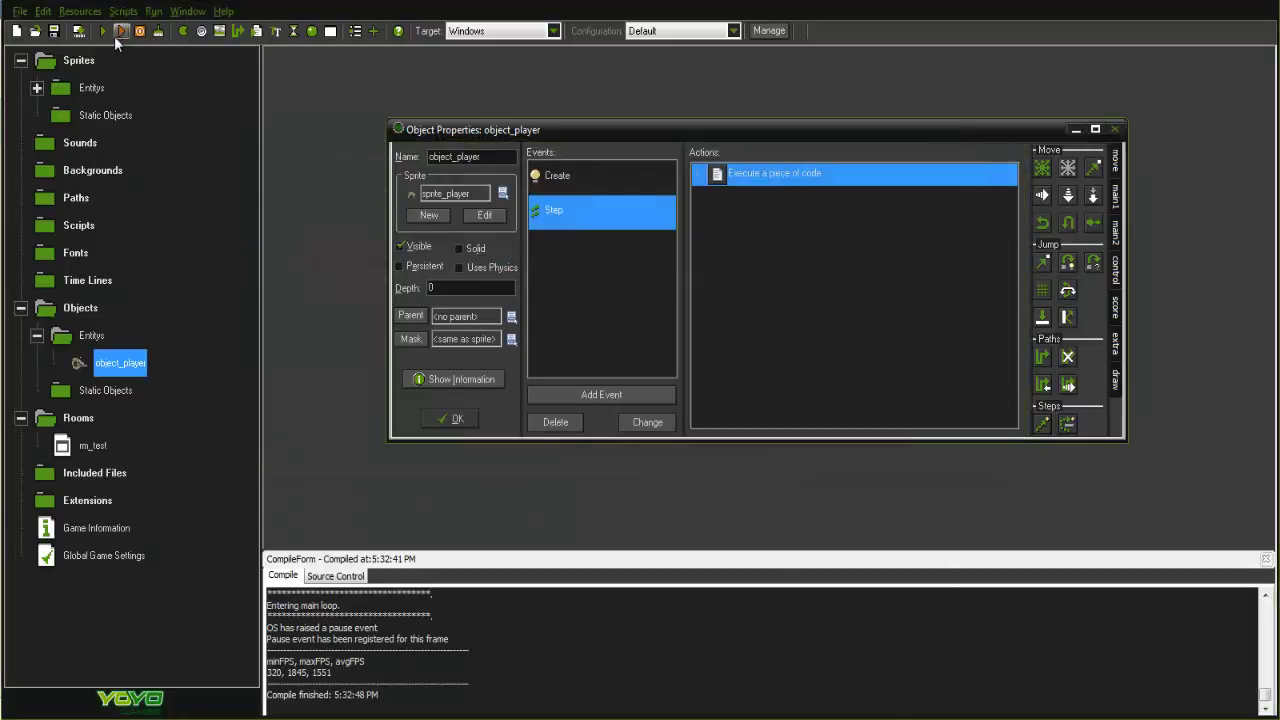
Run the game to test moving the player forward with W and backward with S, and close it.
{"action": "left_click", "coordinate": [106, 31]}
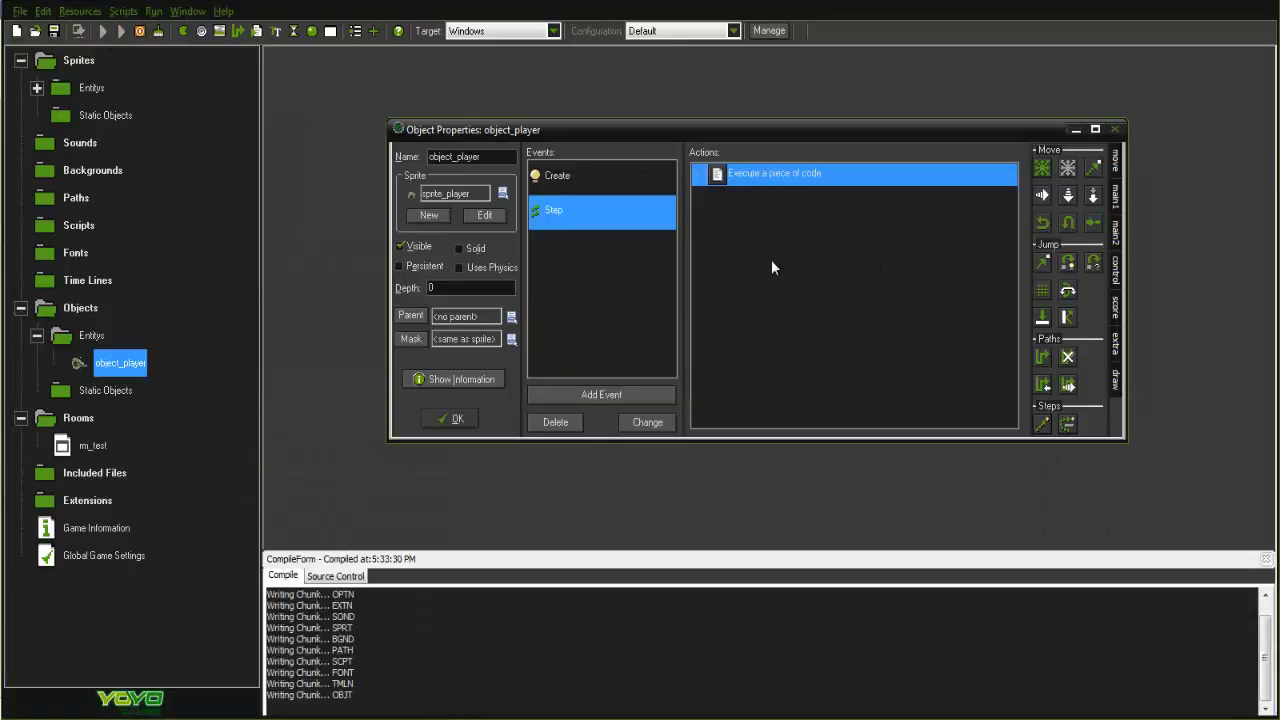
{"action": "key", "text": "w"}
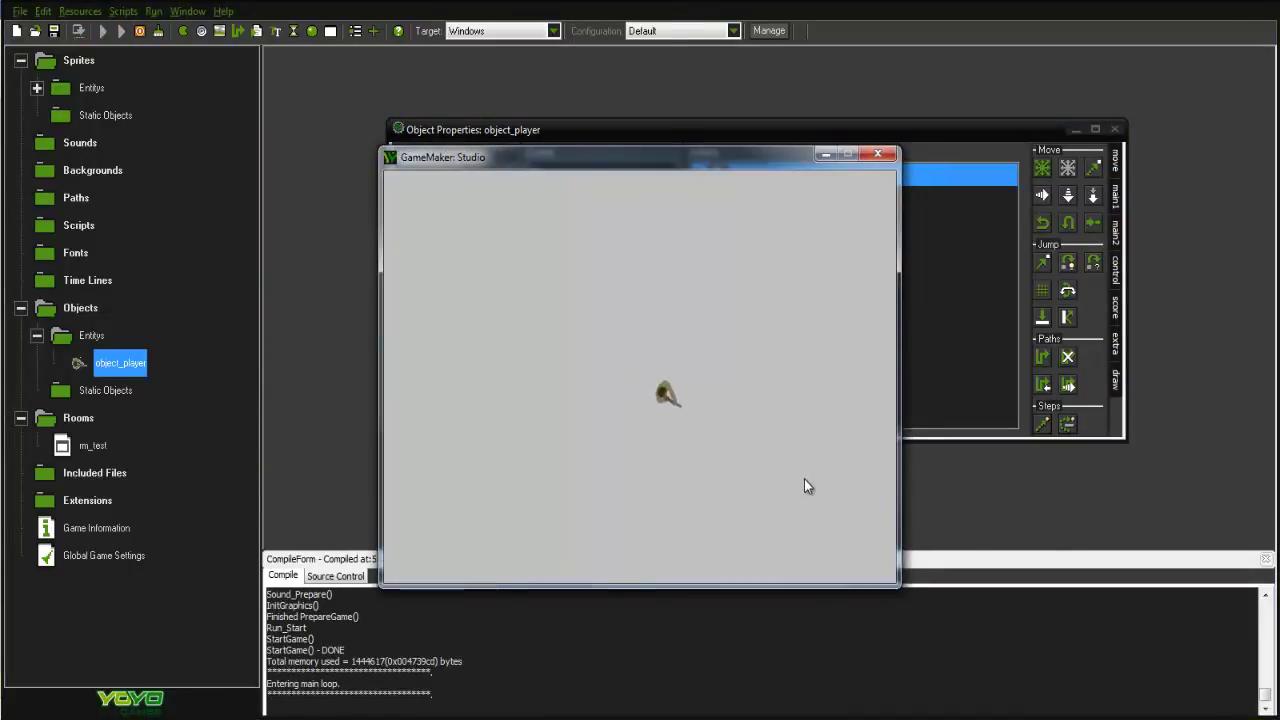
{"action": "key", "text": "s"}
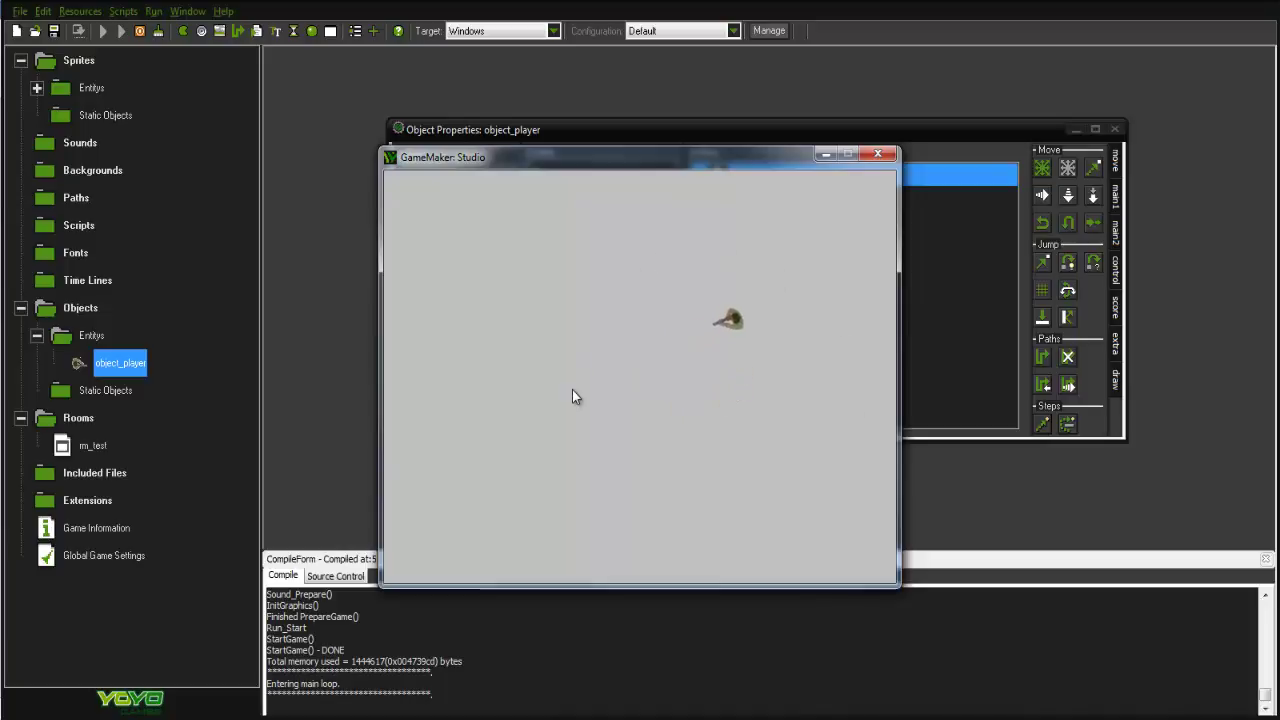
{"action": "key", "text": "w"}
{"action": "key", "text": "w"}
{"action": "left_click", "coordinate": [880, 155]}
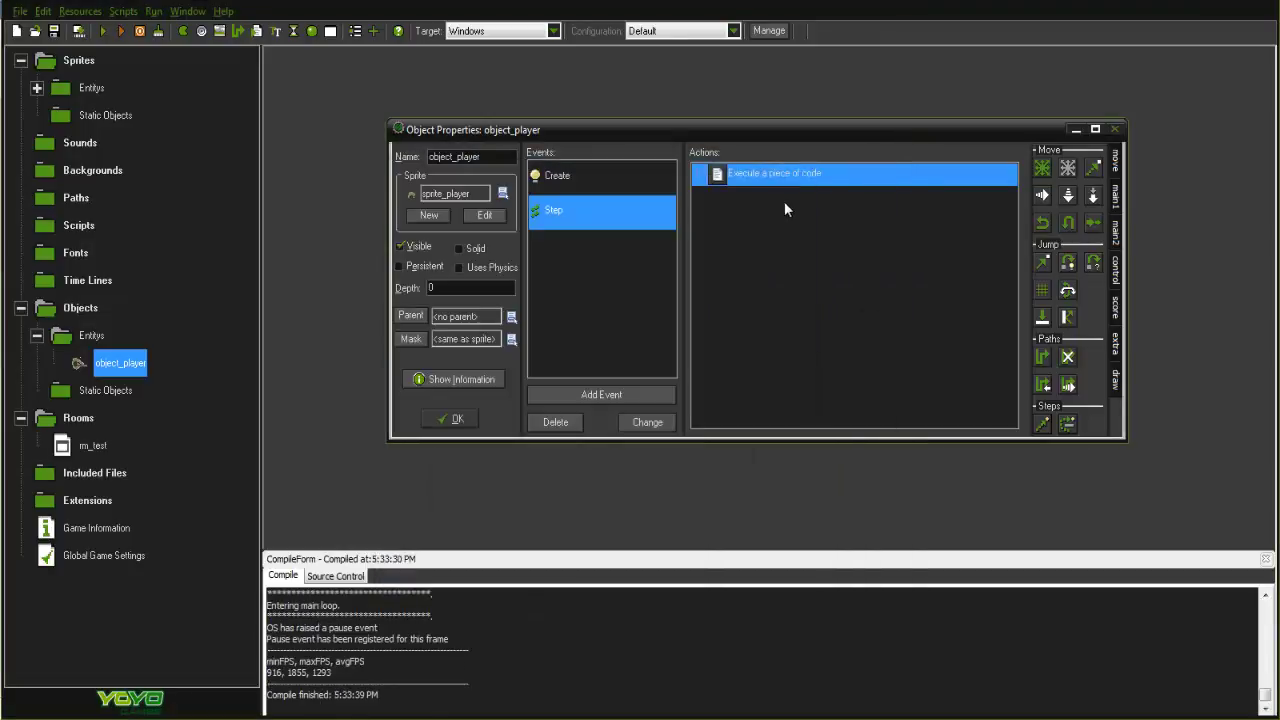
In the player's Step code, add the line friction = 0.5; between the direction line and the movement checks, and save the code.
{"action": "double_click", "coordinate": [740, 180]}
{"action": "left_click", "coordinate": [664, 256]}
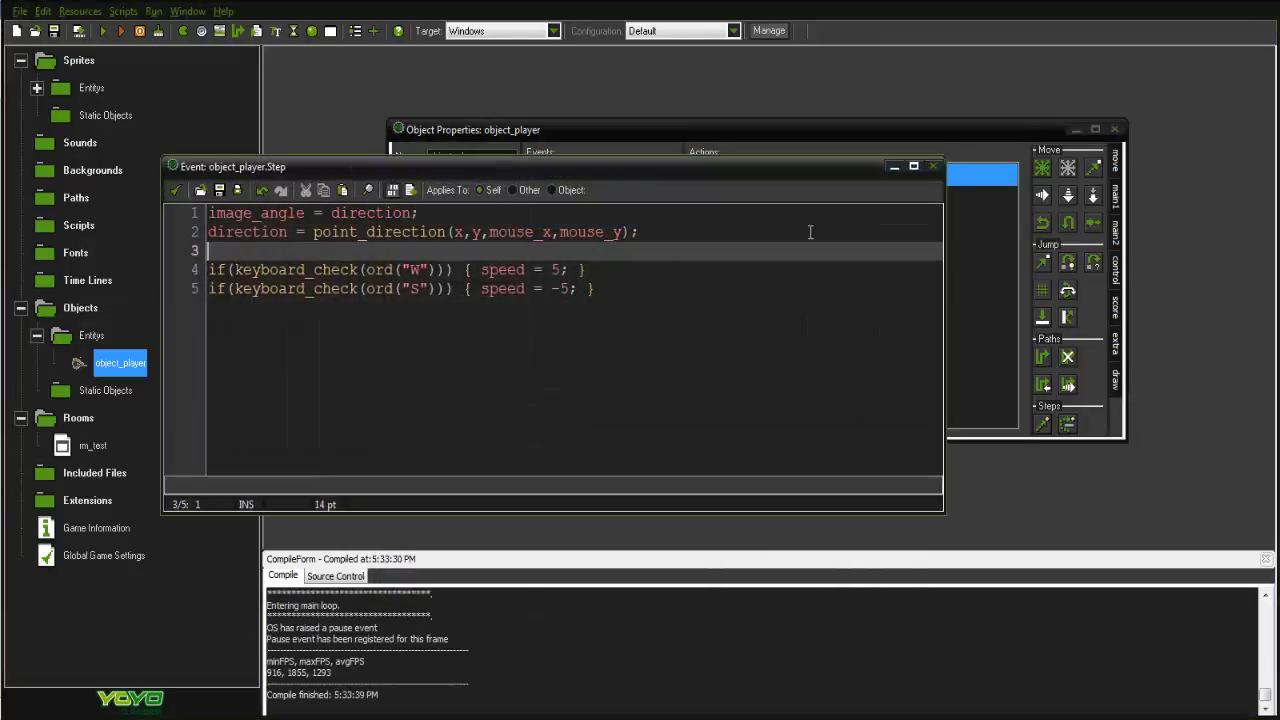
{"action": "key", "text": "Return"}
{"action": "key", "text": "Return"}
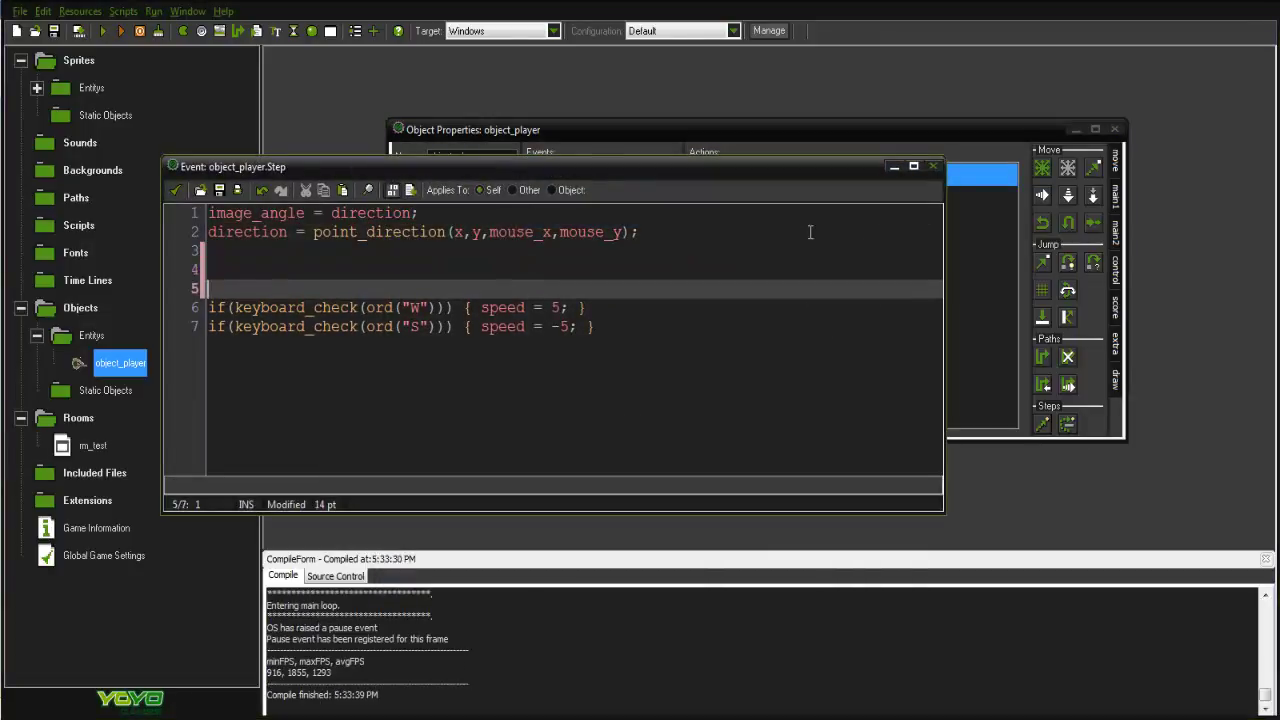
{"action": "key", "text": "Up"}
{"action": "type", "text": "f"}
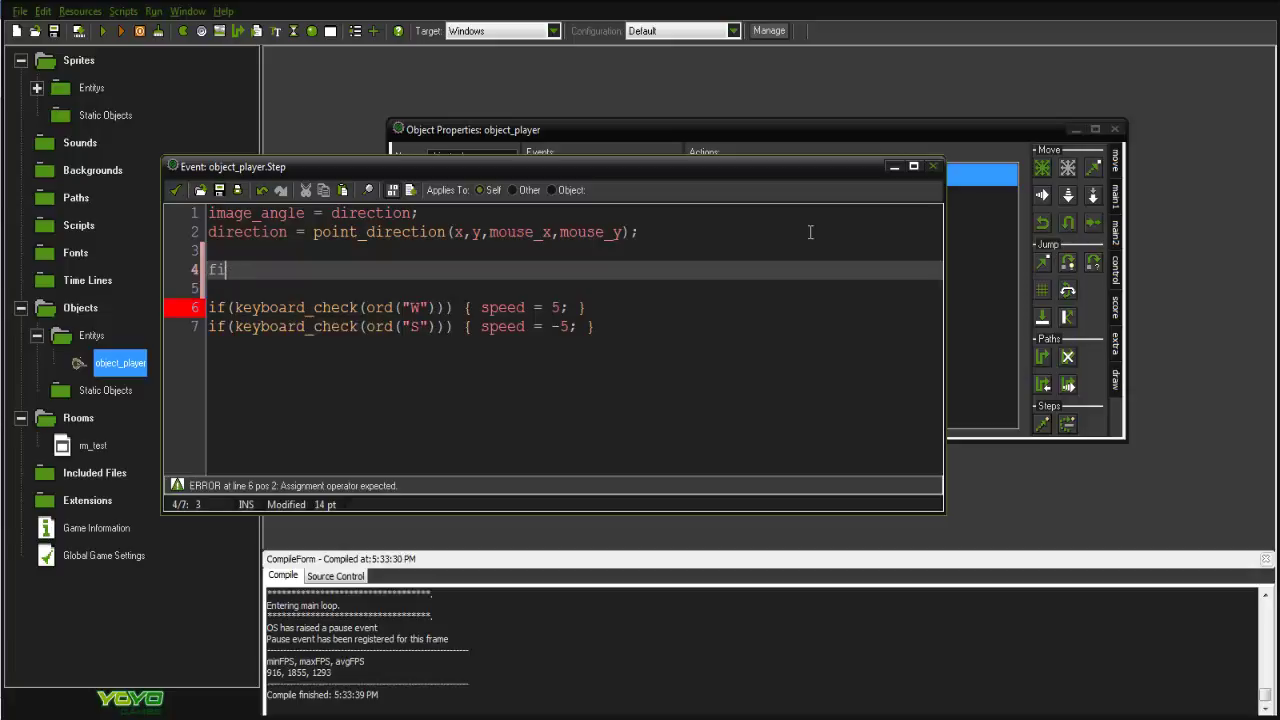
{"action": "type", "text": "riction = "}
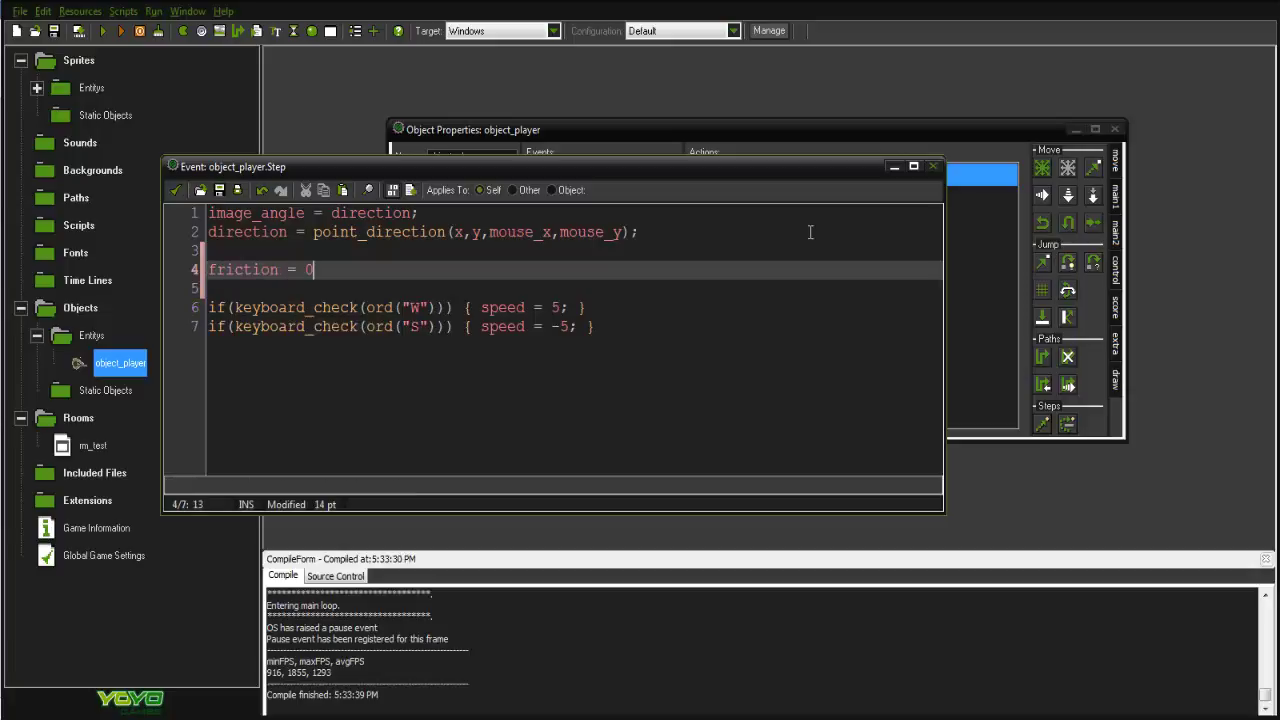
{"action": "type", "text": "0.5;"}
{"action": "left_click", "coordinate": [175, 191]}
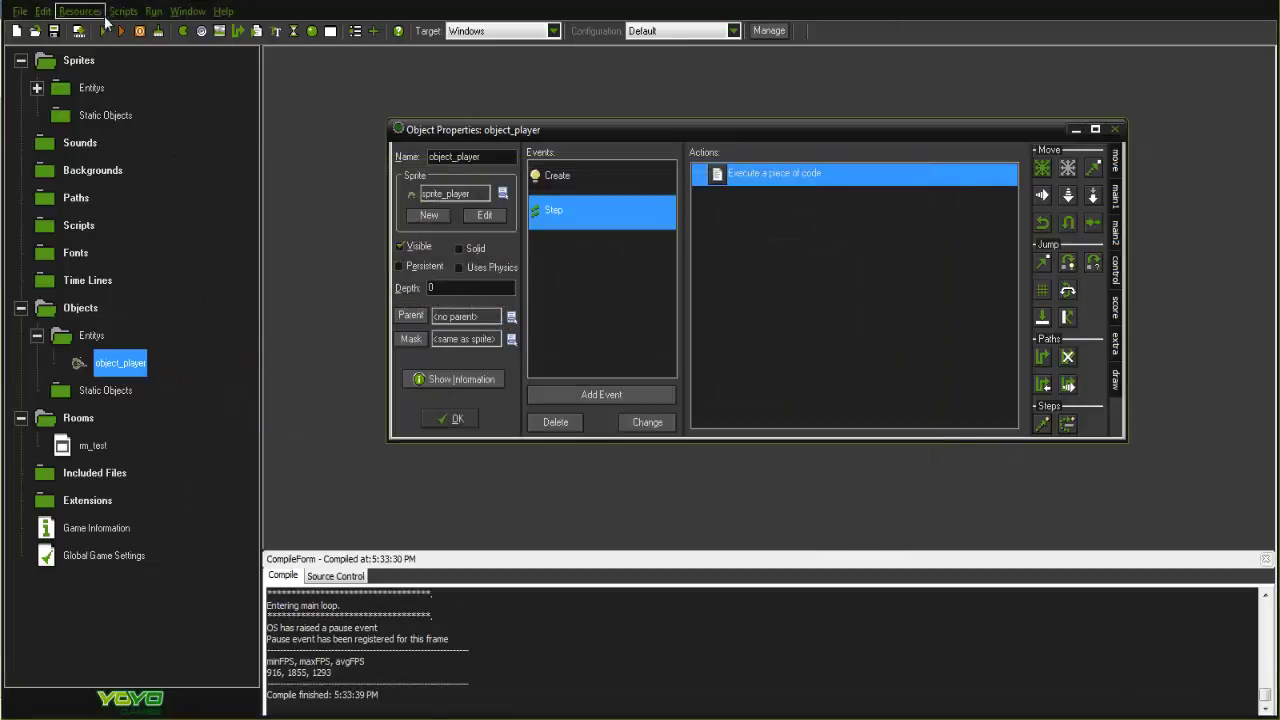
Run the game to test how friction slows the player after moving with W and S, and close it.
{"action": "left_click", "coordinate": [103, 31]}
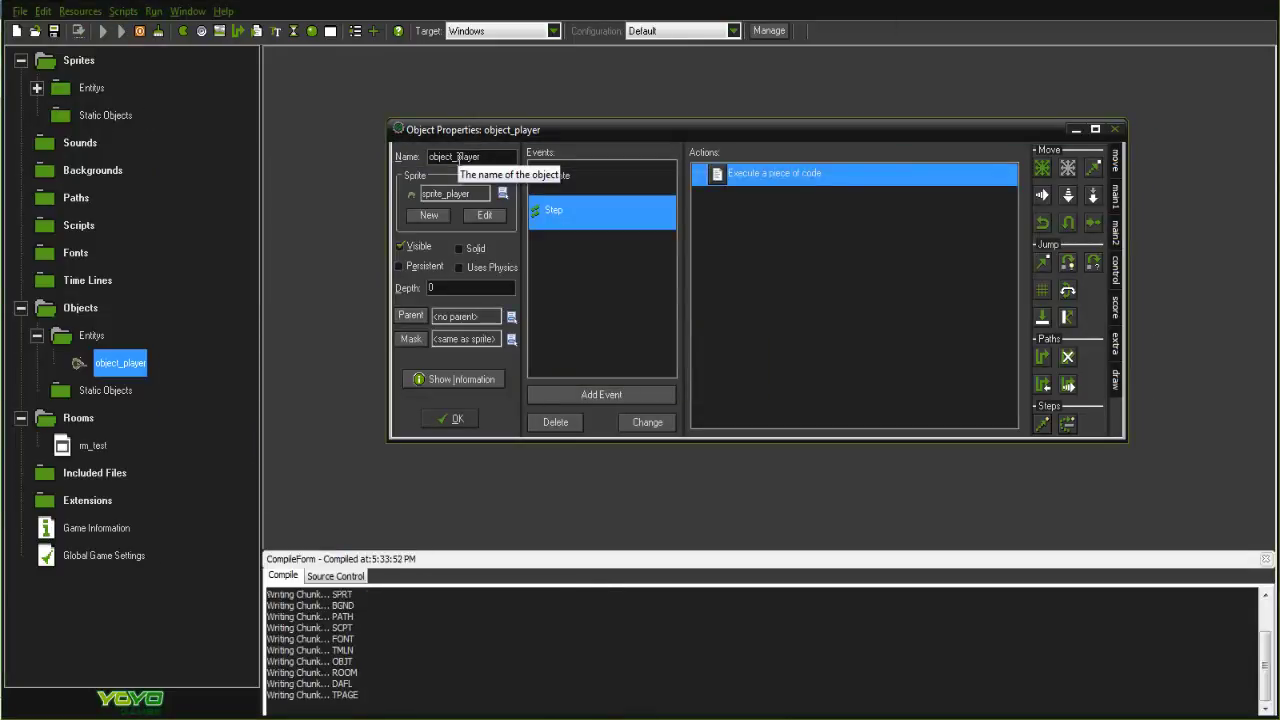
{"action": "key", "text": "w"}
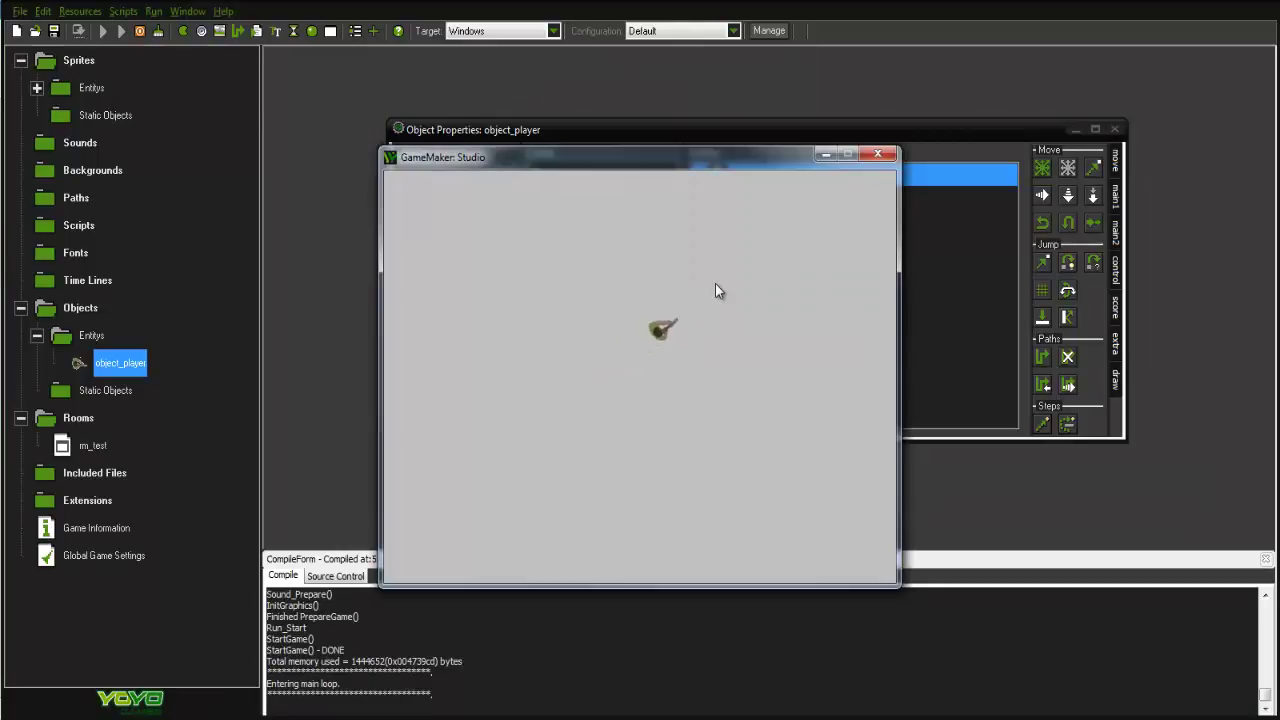
{"action": "key", "text": "w"}
{"action": "key", "text": "w"}
{"action": "key", "text": "w"}
{"action": "key", "text": "w"}
{"action": "key", "text": "s"}
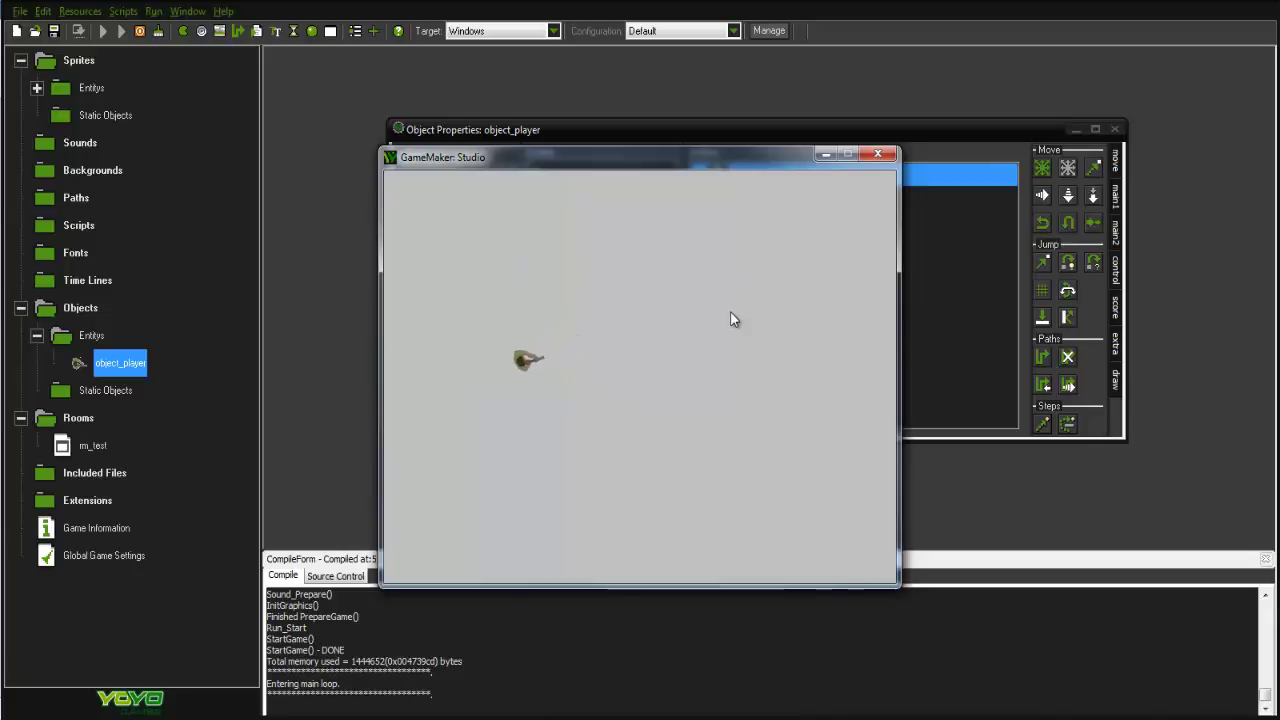
{"action": "key", "text": "w"}
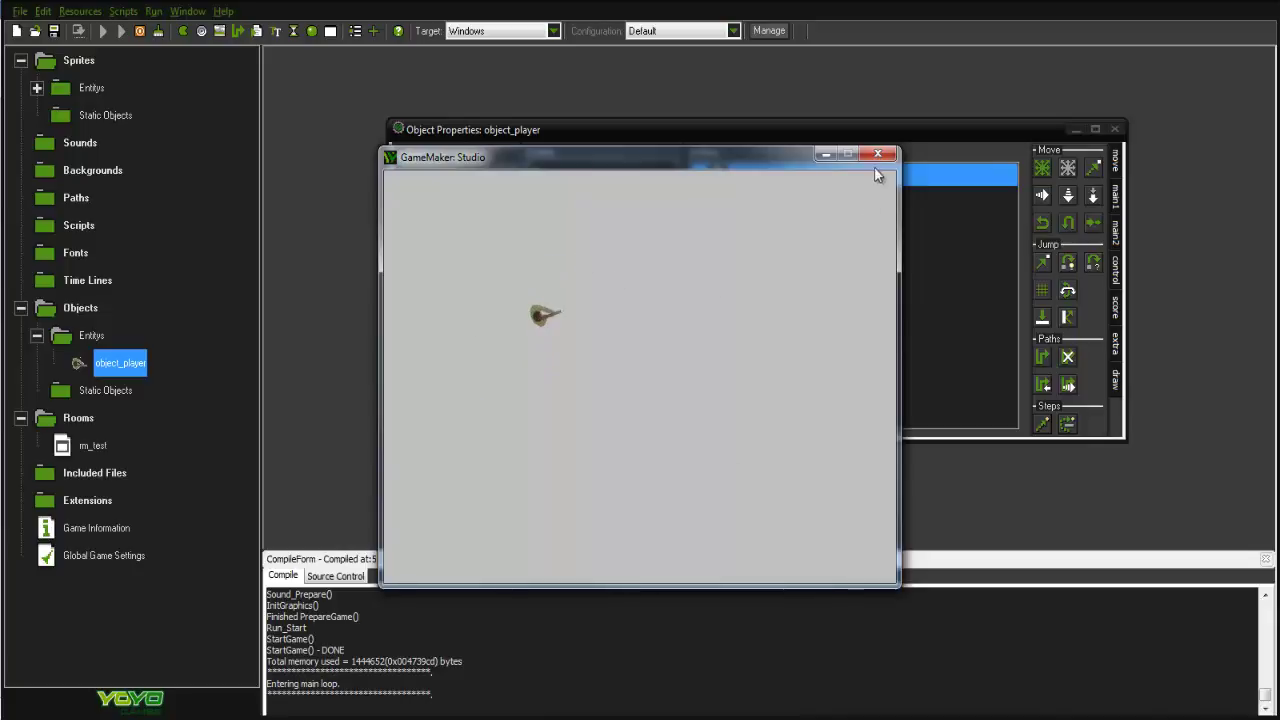
{"action": "left_click", "coordinate": [878, 155]}
Reopen the player's Step code and add the comment //Setting the image below the movement checks, separated by a blank line.
{"action": "double_click", "coordinate": [781, 178]}
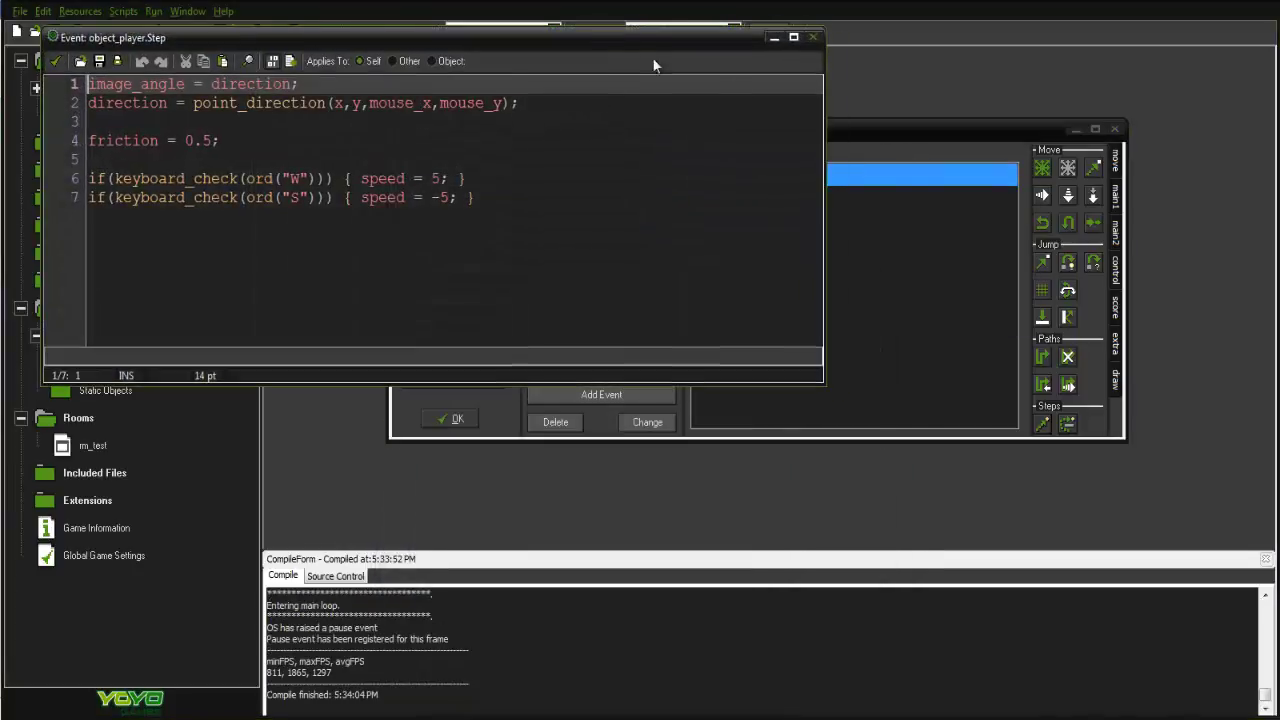
{"action": "left_click_drag", "start_coordinate": [604, 34], "coordinate": [899, 122]}
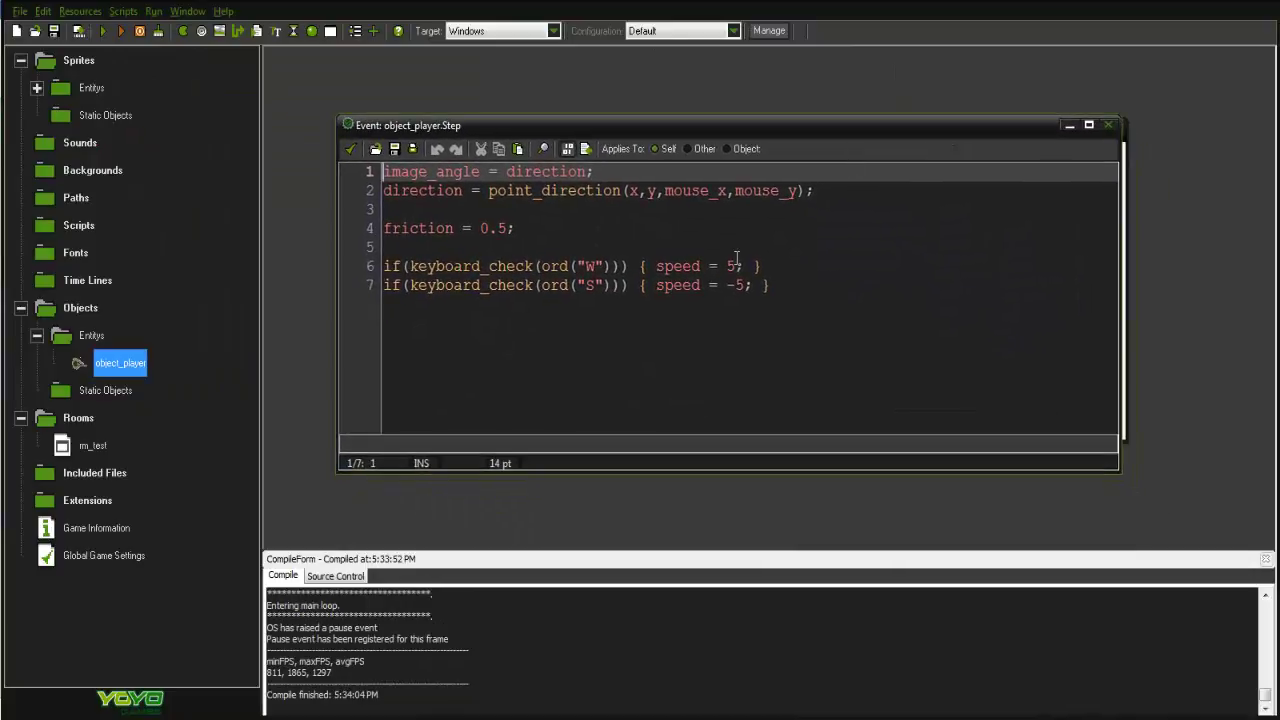
{"action": "left_click", "coordinate": [591, 266]}
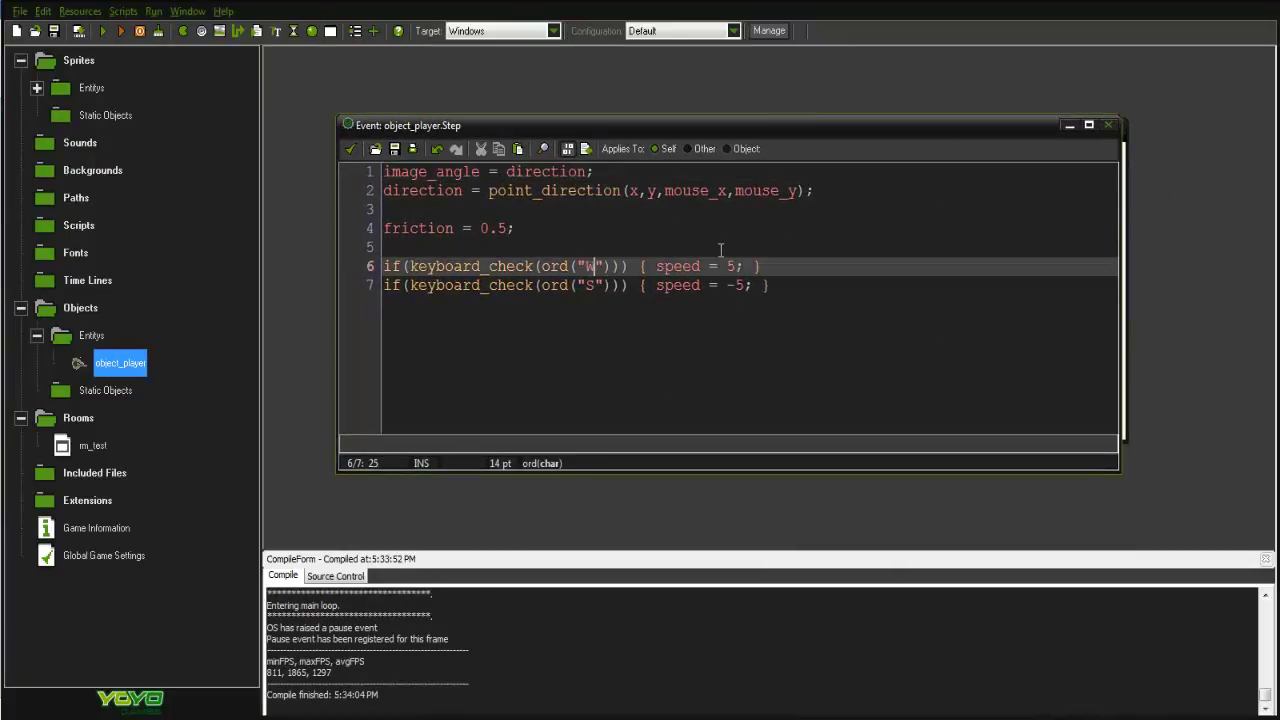
{"action": "left_click", "coordinate": [760, 266]}
{"action": "left_click", "coordinate": [815, 285]}
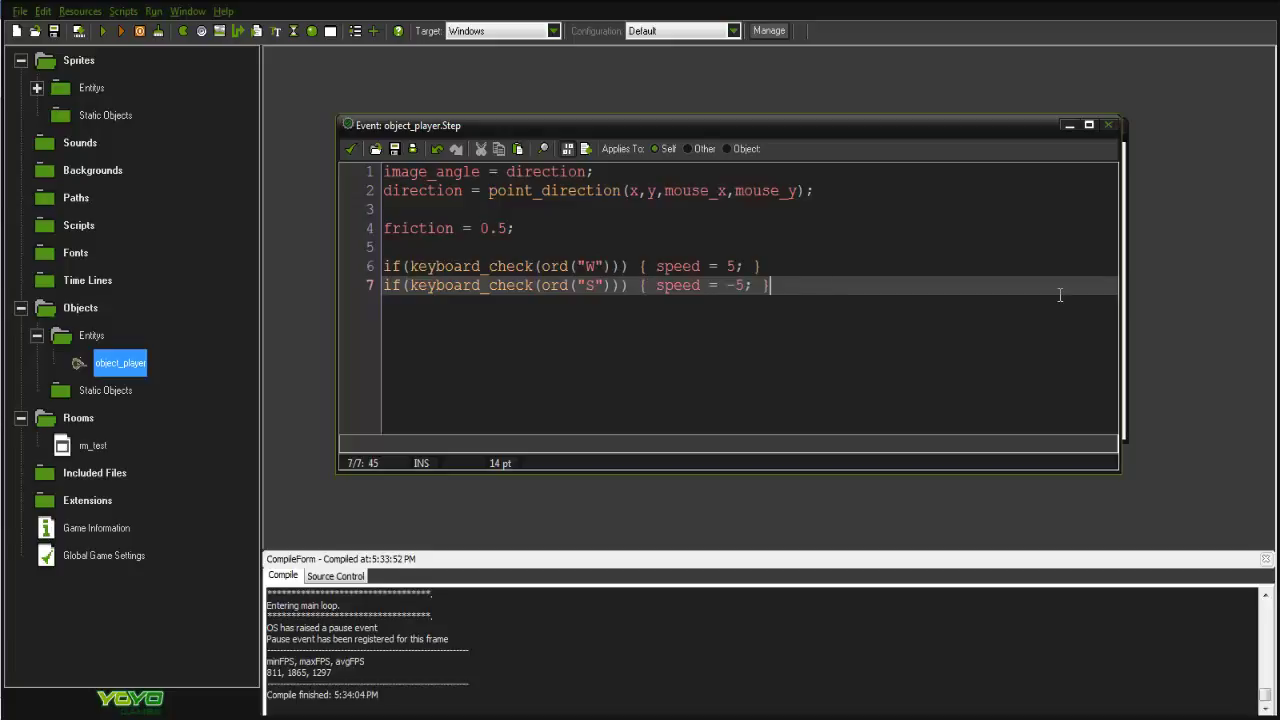
{"action": "key", "text": "Return"}
{"action": "key", "text": "Return"}
{"action": "type", "text": "//"}
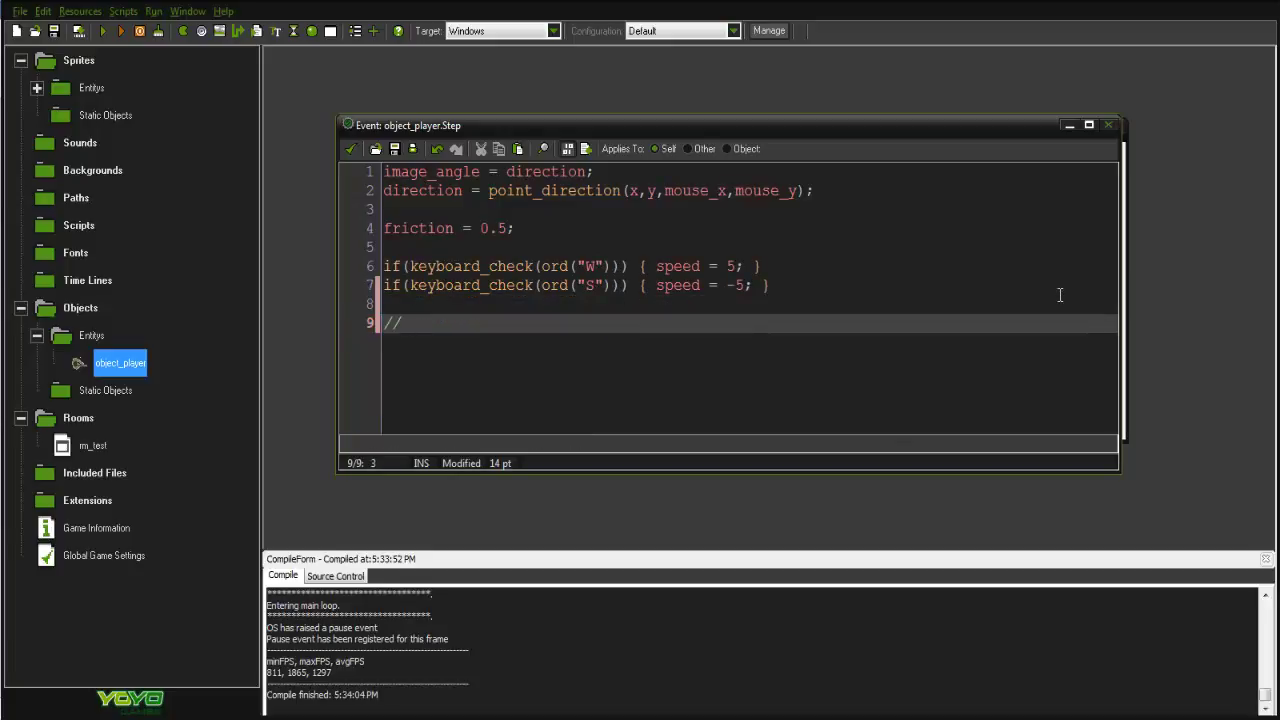
{"action": "type", "text": "Setting the image"}
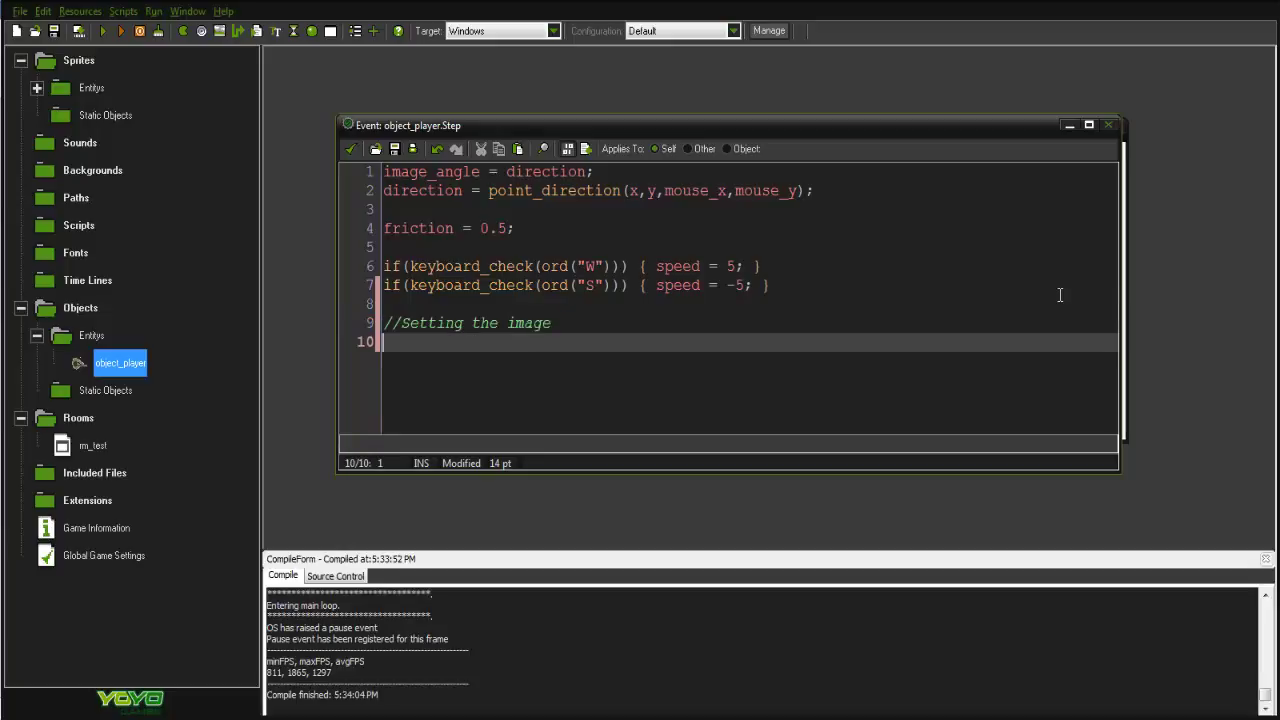
Under the comment, write the condition if(speed > 0) { image_speed = setSpeed; }.
{"action": "type", "text": "if(sp"}
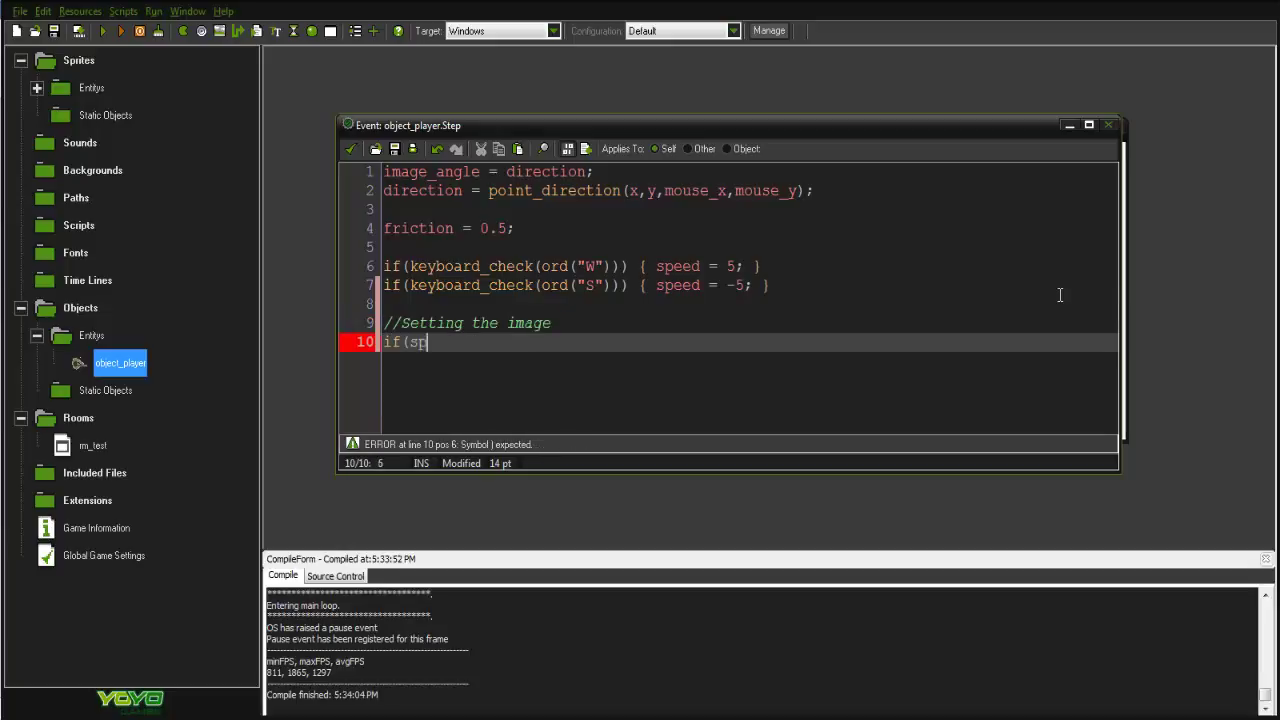
{"action": "type", "text": "eed "}
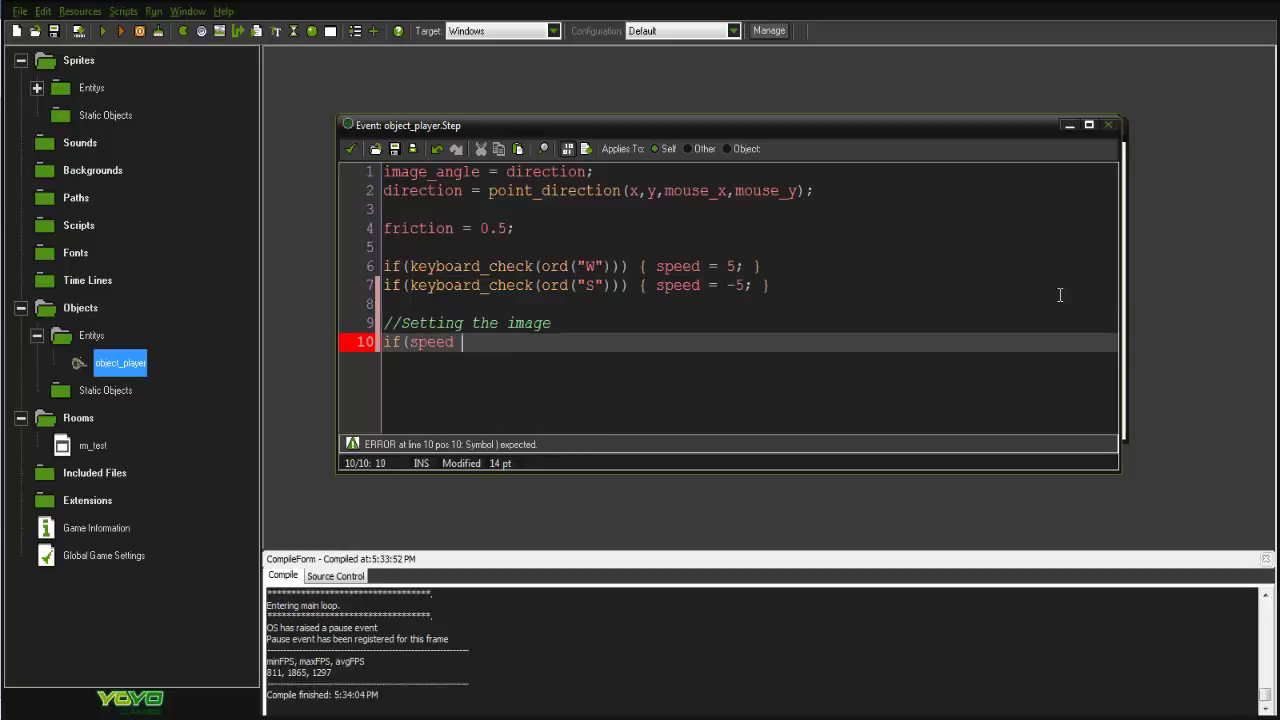
{"action": "type", "text": "> 0)"}
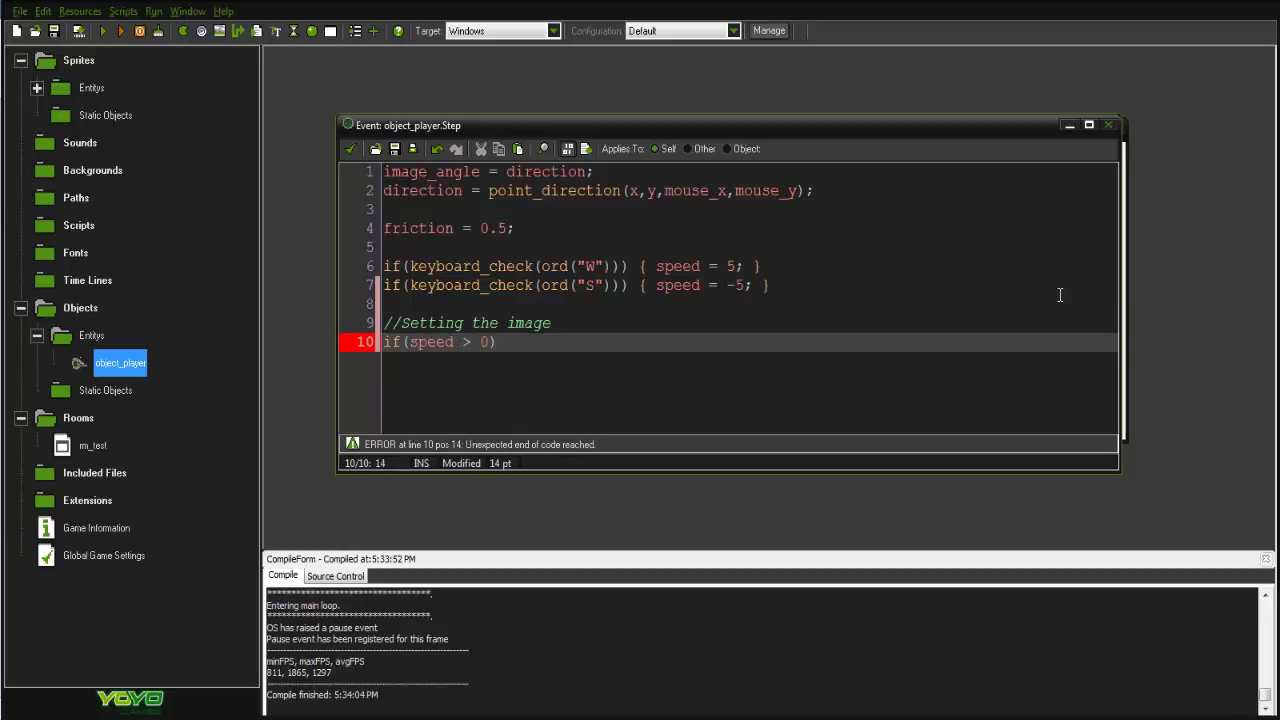
{"action": "type", "text": " {  }"}
{"action": "key", "text": "Left"}
{"action": "key", "text": "Left"}
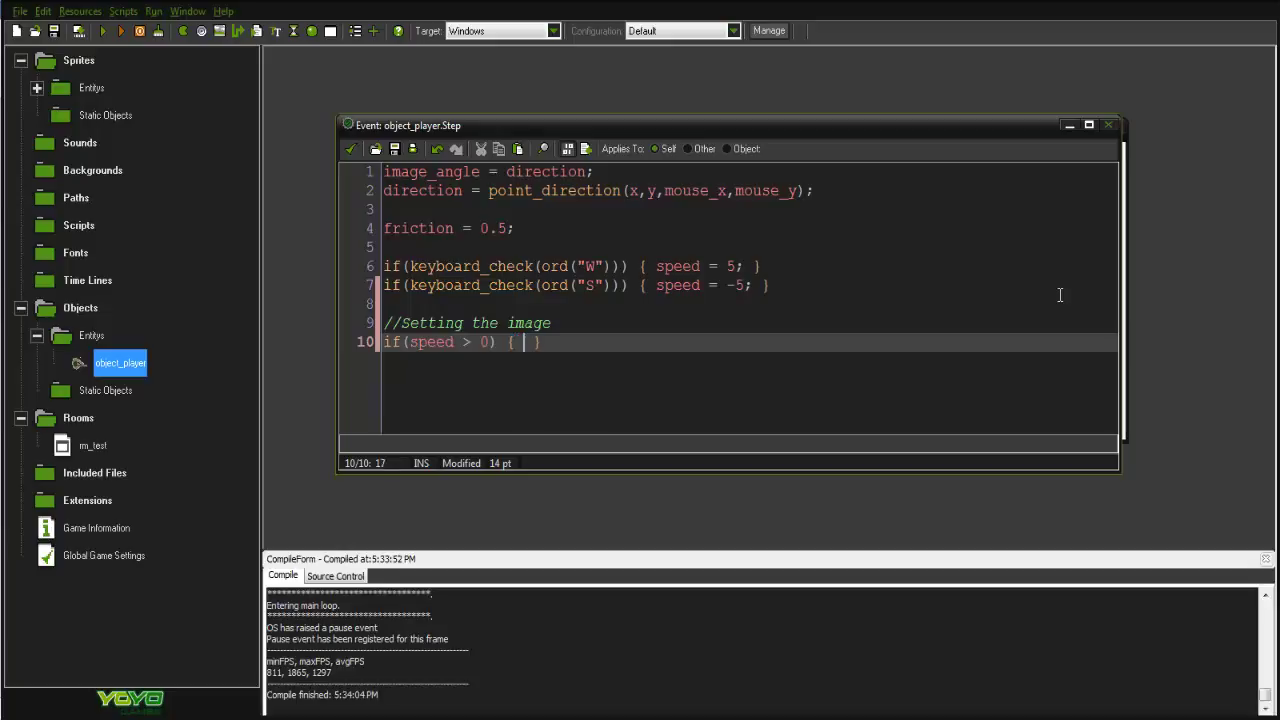
{"action": "type", "text": "image"}
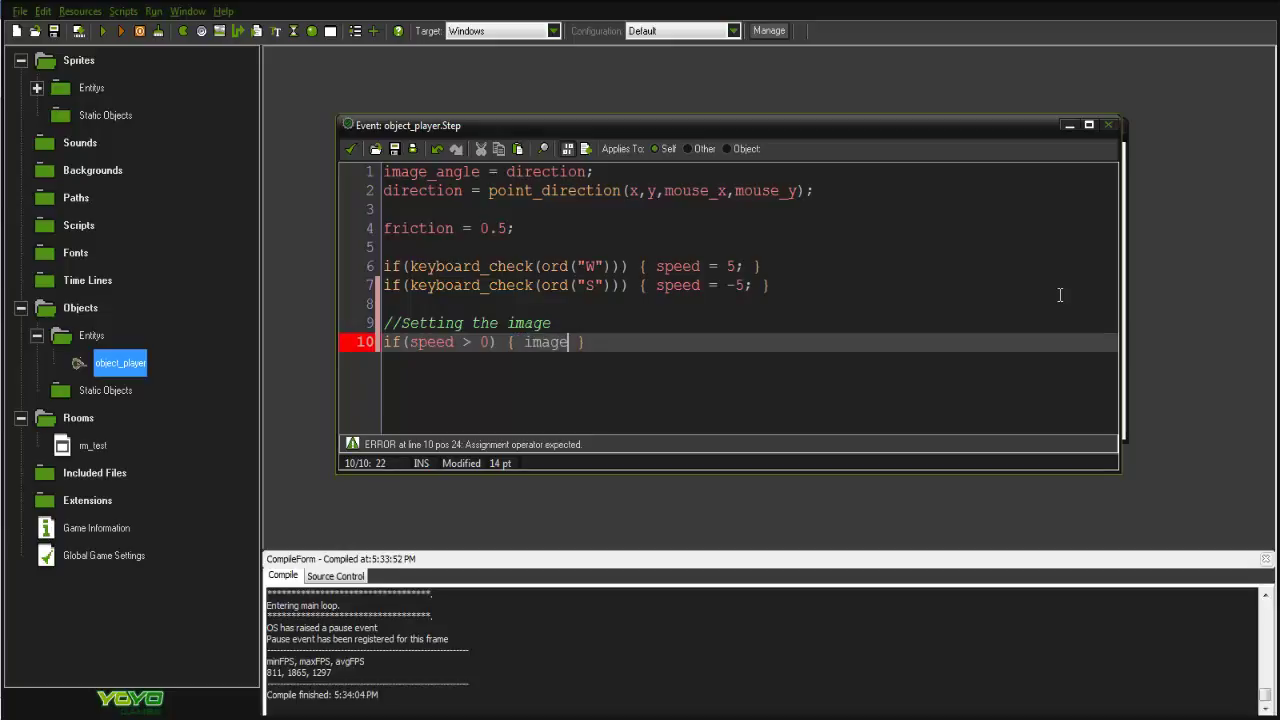
{"action": "type", "text": "_speed = setSpeed;"}
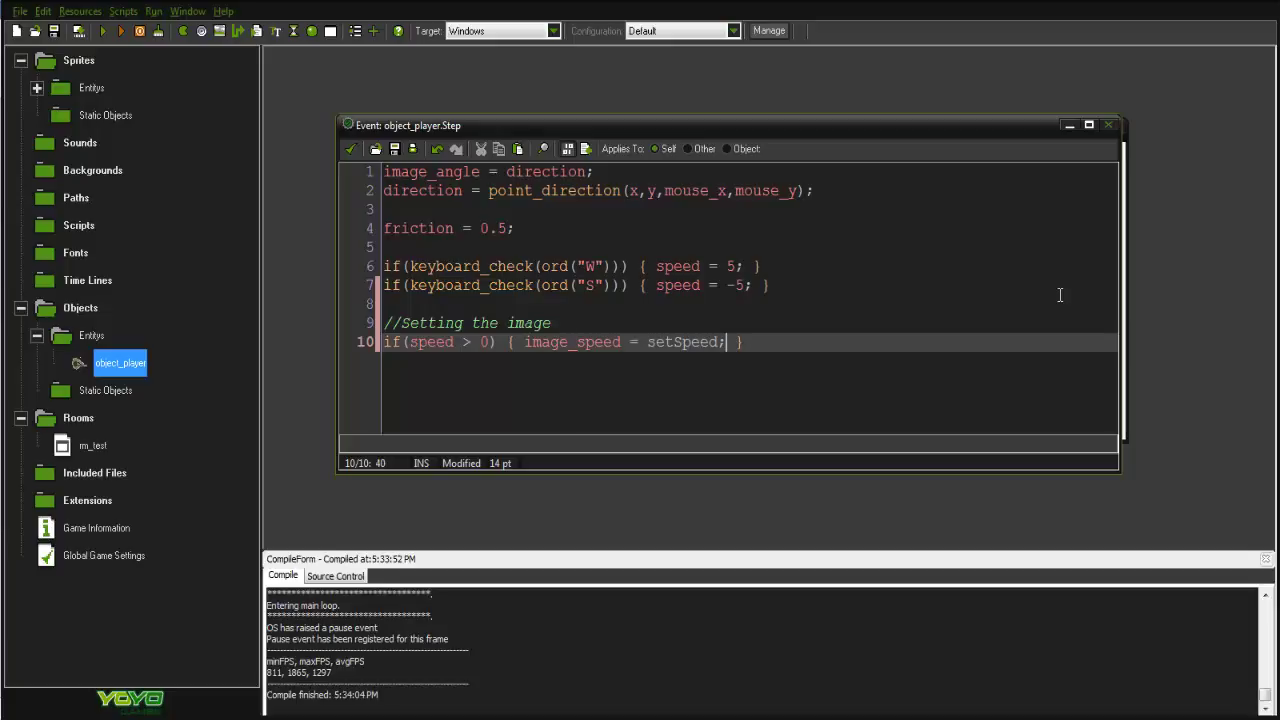
Begin an else branch on a new line below the speed condition.
{"action": "left_click_drag", "start_coordinate": [752, 346], "coordinate": [356, 360]}
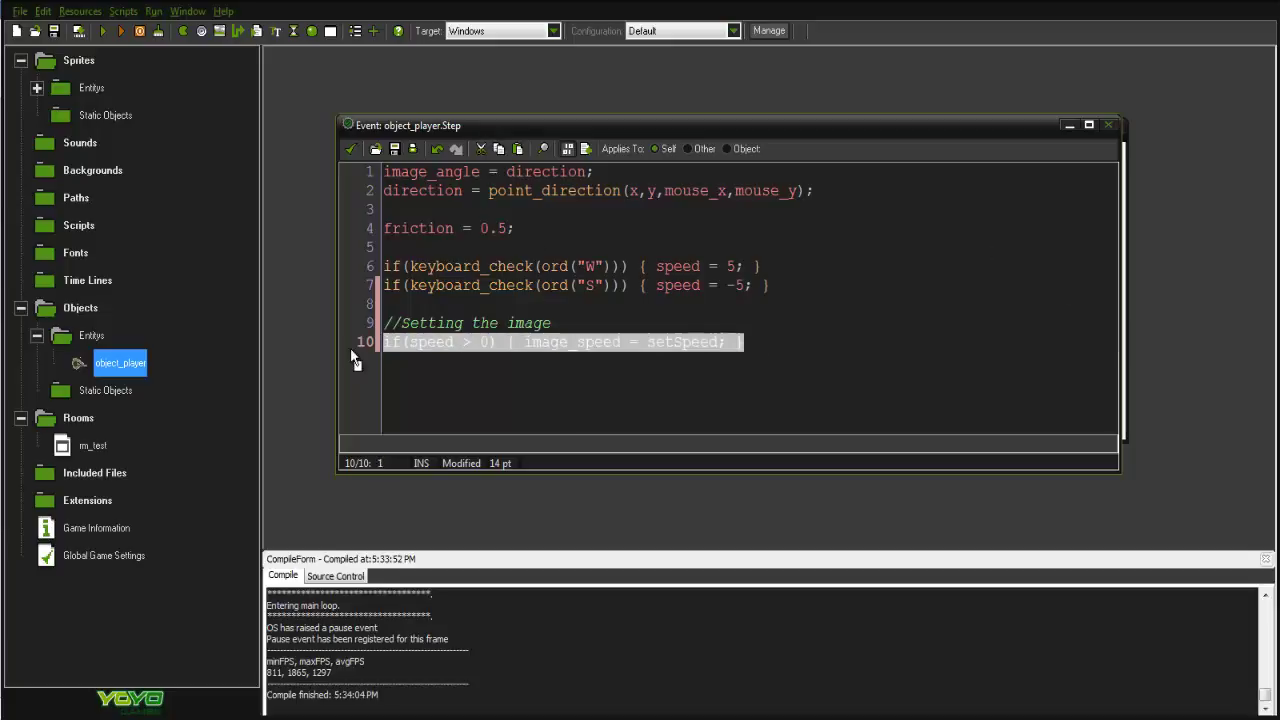
{"action": "left_click", "coordinate": [891, 366]}
{"action": "key", "text": "Return"}
{"action": "type", "text": "else "}
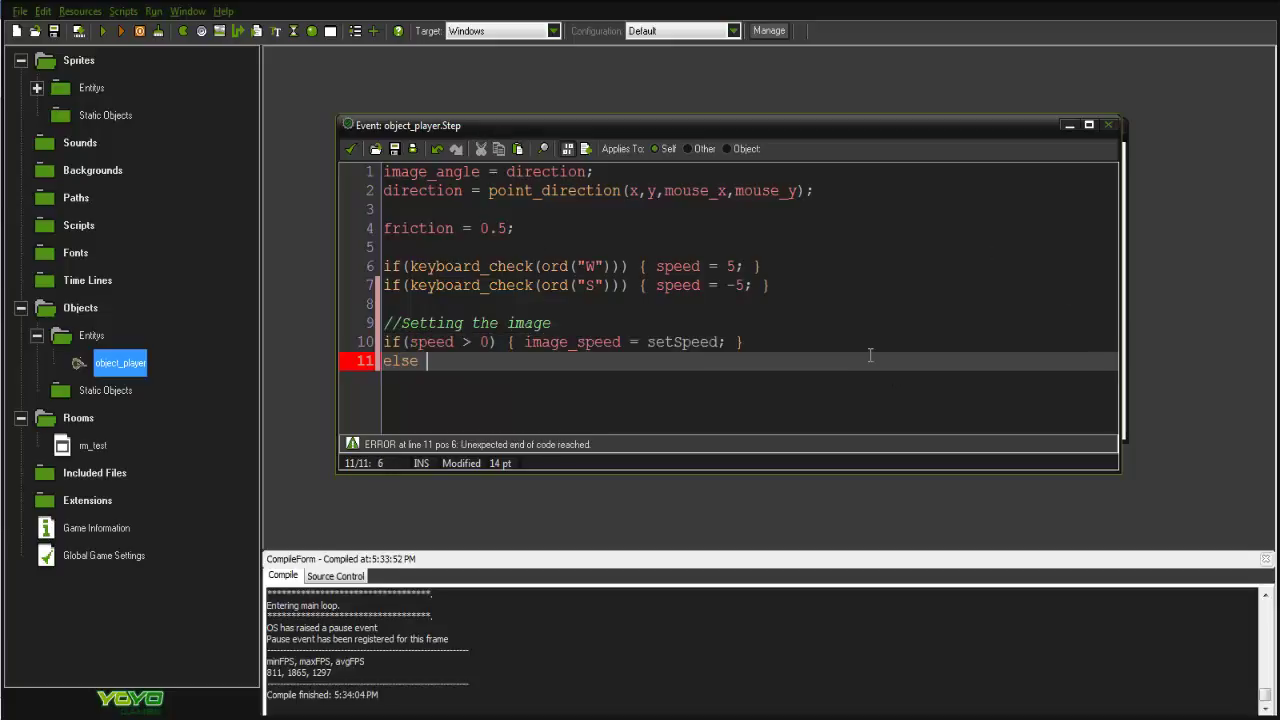
{"action": "type", "text": "image_"}
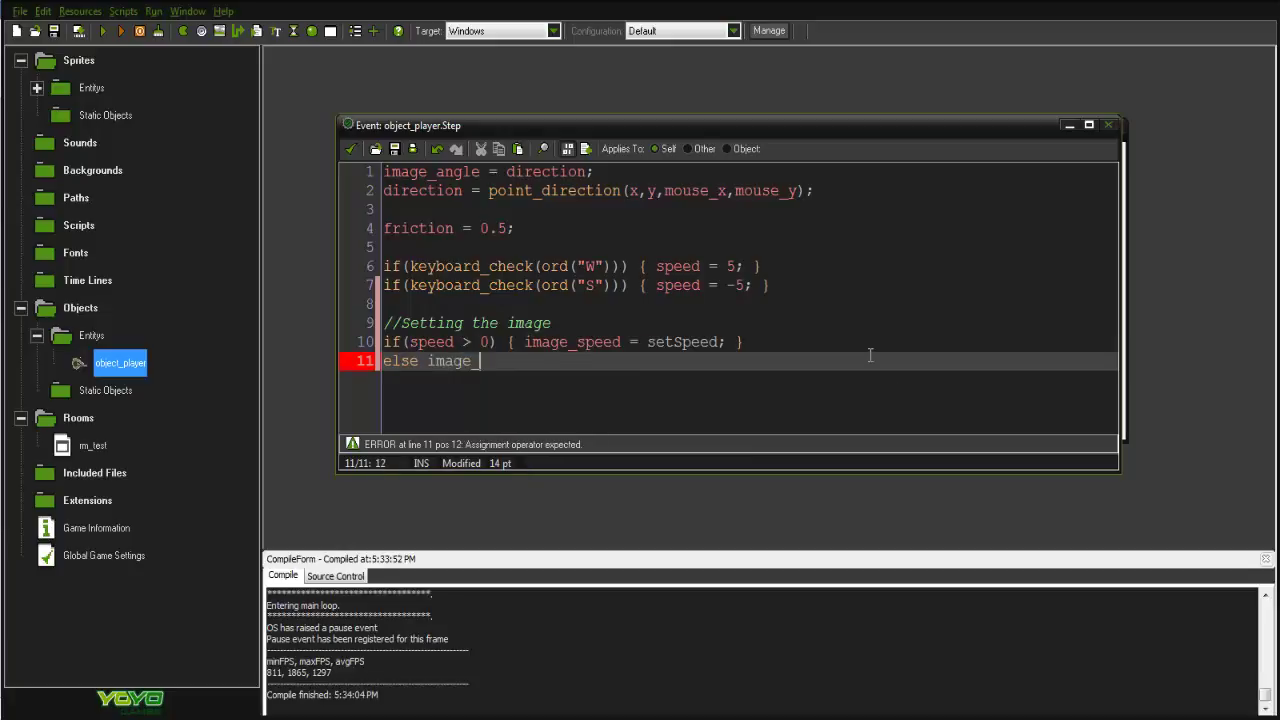
{"action": "type", "text": "speed"}
{"action": "key", "text": "BackSpace"}
{"action": "key", "text": "BackSpace"}
{"action": "key", "text": "BackSpace"}
{"action": "key", "text": "BackSpace"}
{"action": "key", "text": "BackSpace"}
{"action": "key", "text": "BackSpace"}
{"action": "key", "text": "BackSpace"}
{"action": "key", "text": "BackSpace"}
{"action": "key", "text": "BackSpace"}
{"action": "key", "text": "BackSpace"}
{"action": "key", "text": "BackSpace"}
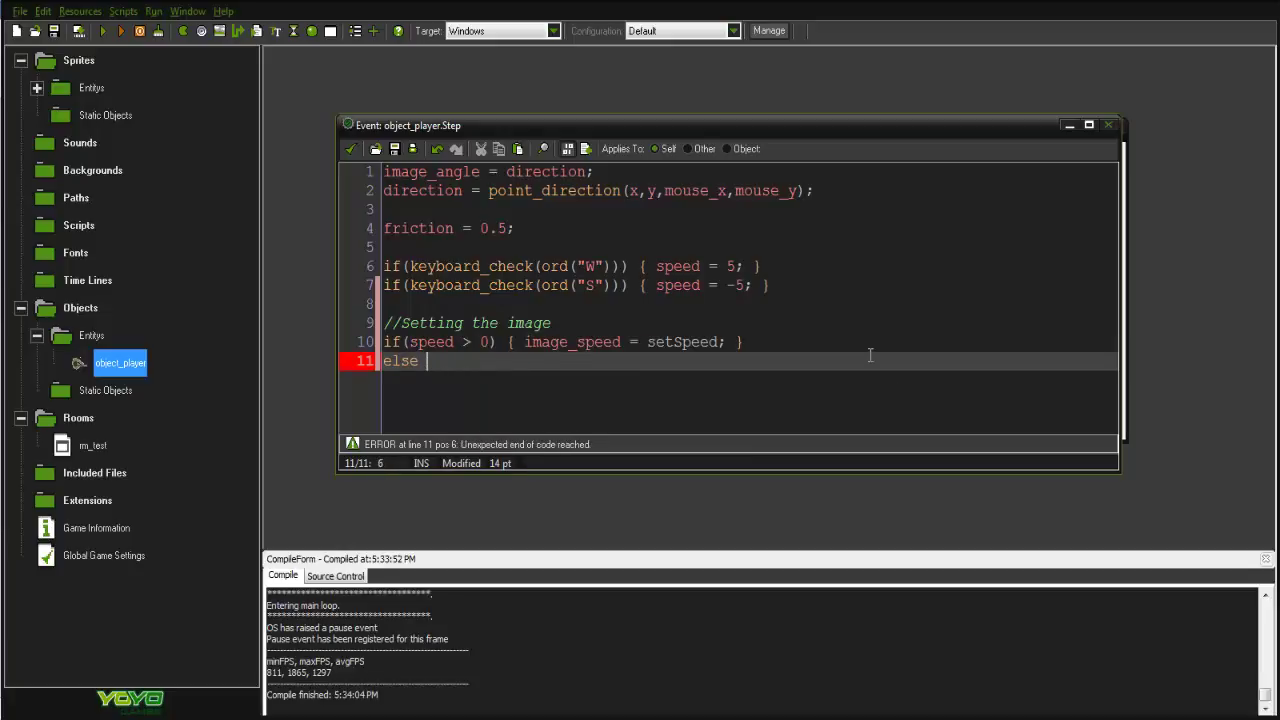
Give the else branch a braced body containing image_speed = 0; image_index = 0;.
{"action": "type", "text": "{  }"}
{"action": "key", "text": "Left"}
{"action": "key", "text": "Left"}
{"action": "type", "text": "image_"}
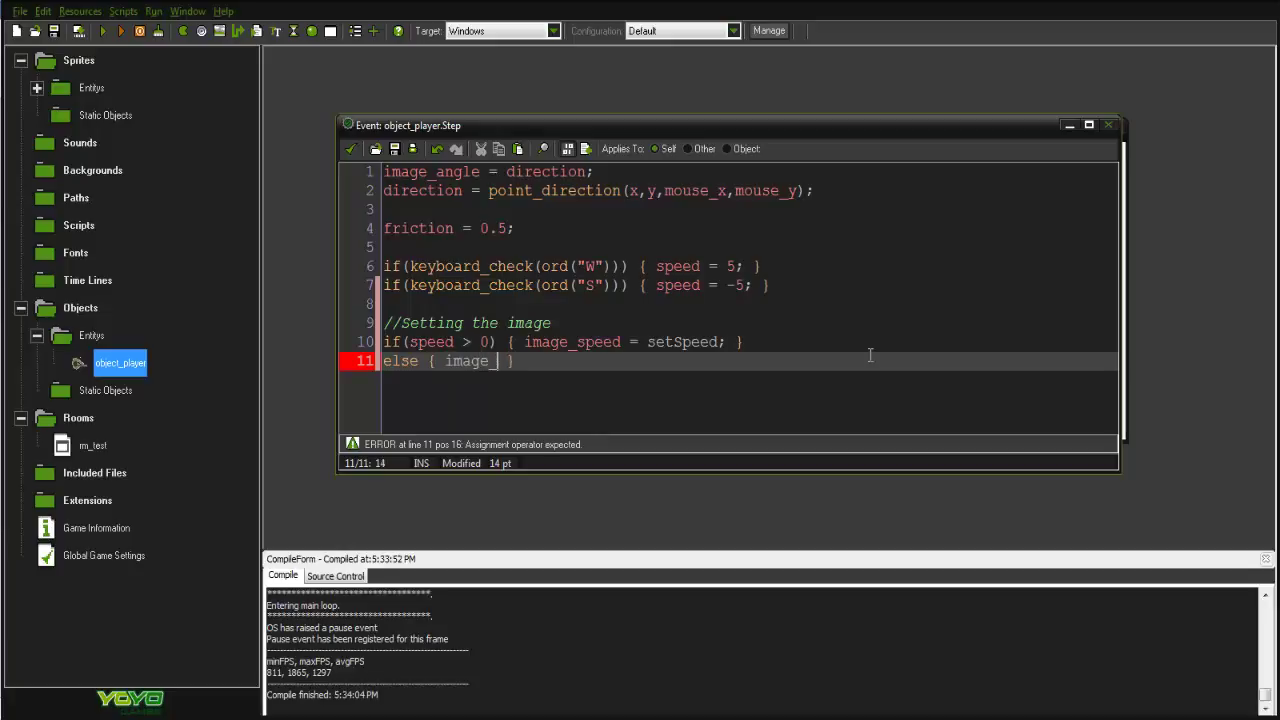
{"action": "type", "text": "speed = 0"}
{"action": "type", "text": "; image_ind"}
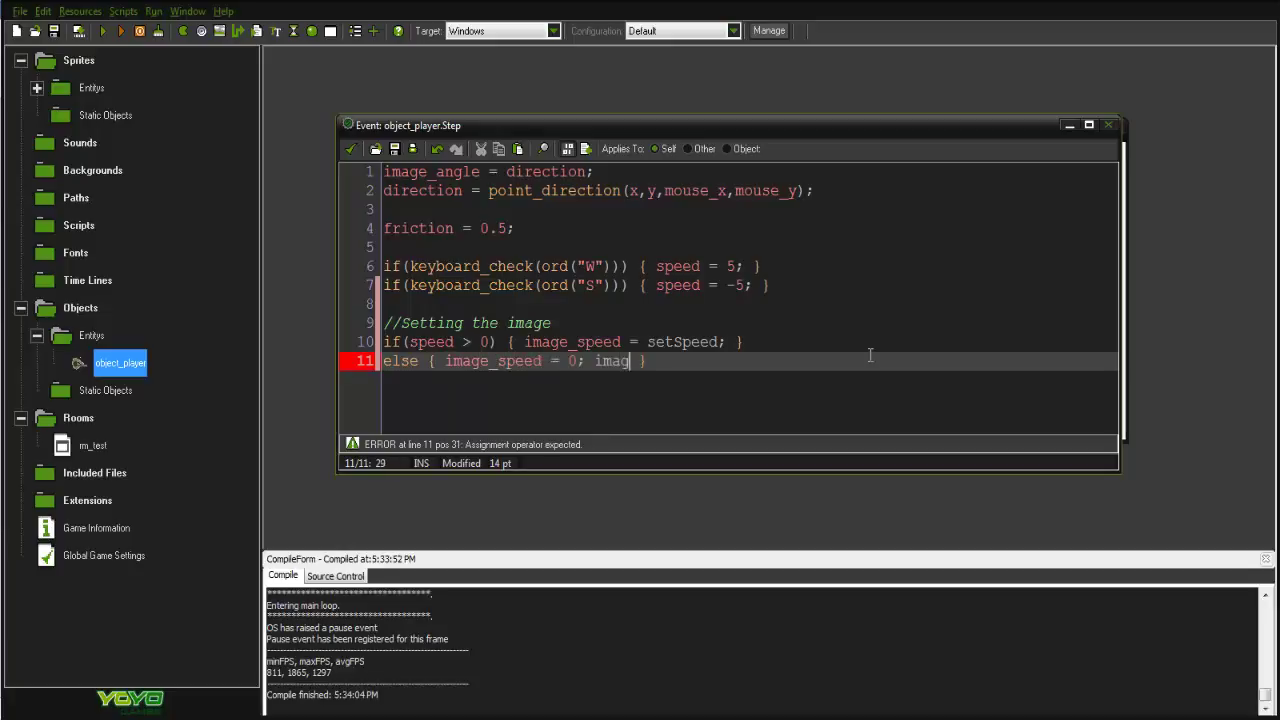
{"action": "type", "text": "ex = 0;"}
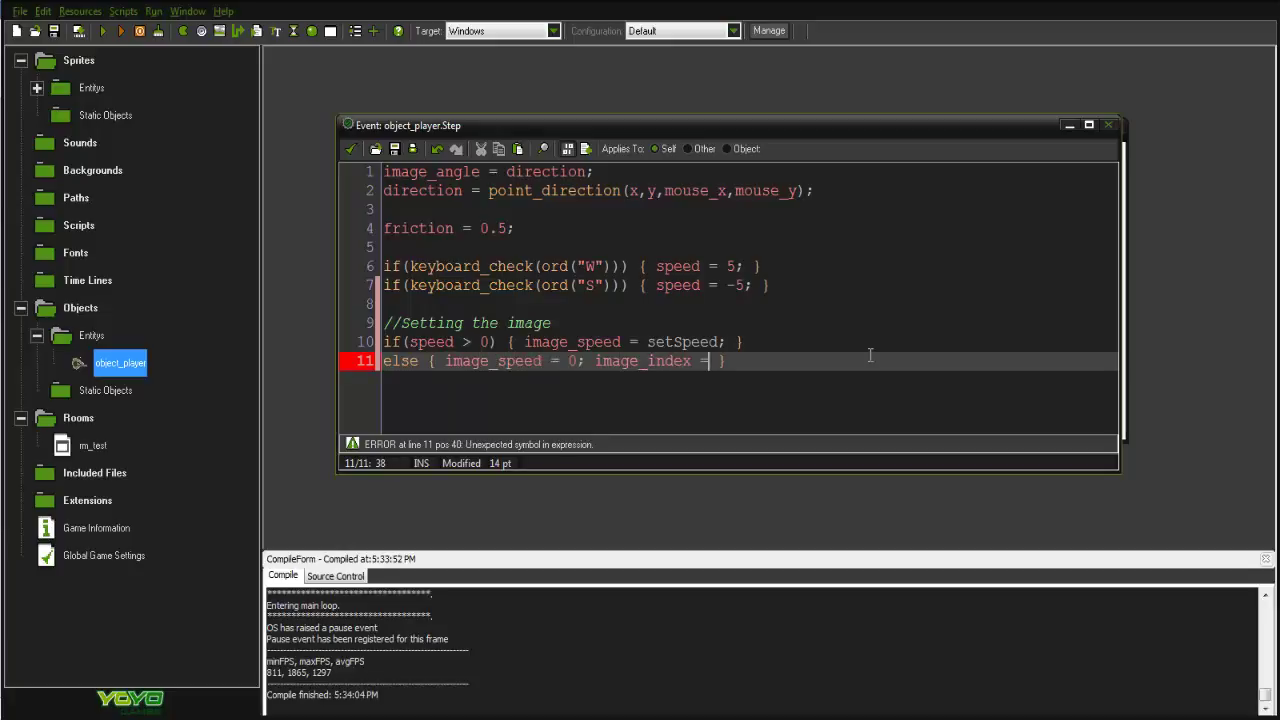
{"action": "key", "text": "F5"}
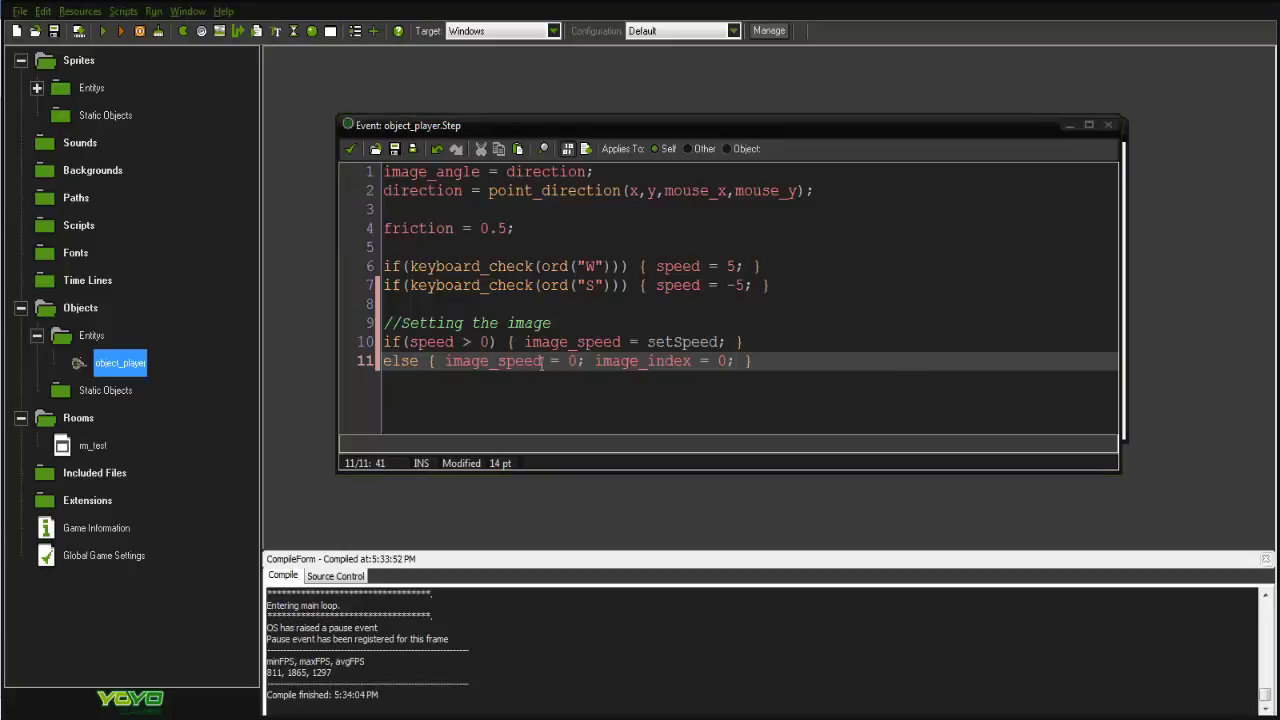
{"action": "left_click", "coordinate": [495, 341]}
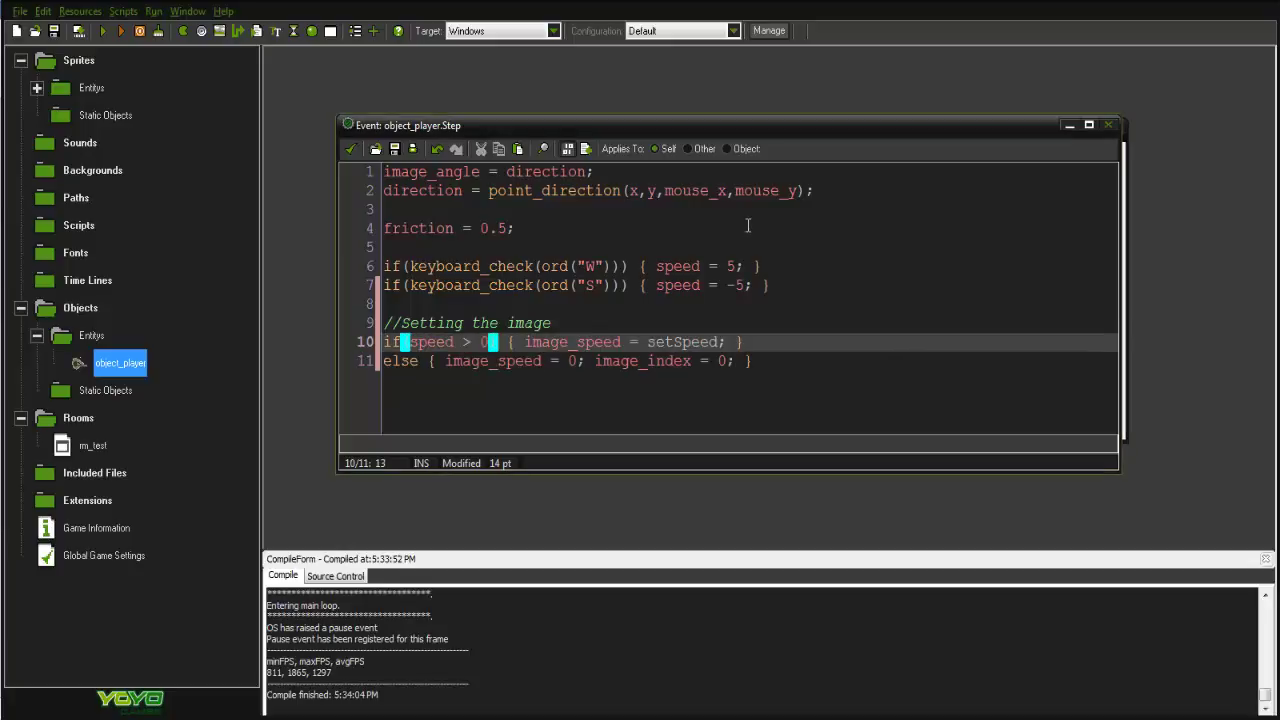
{"action": "type", "text": "&&"}
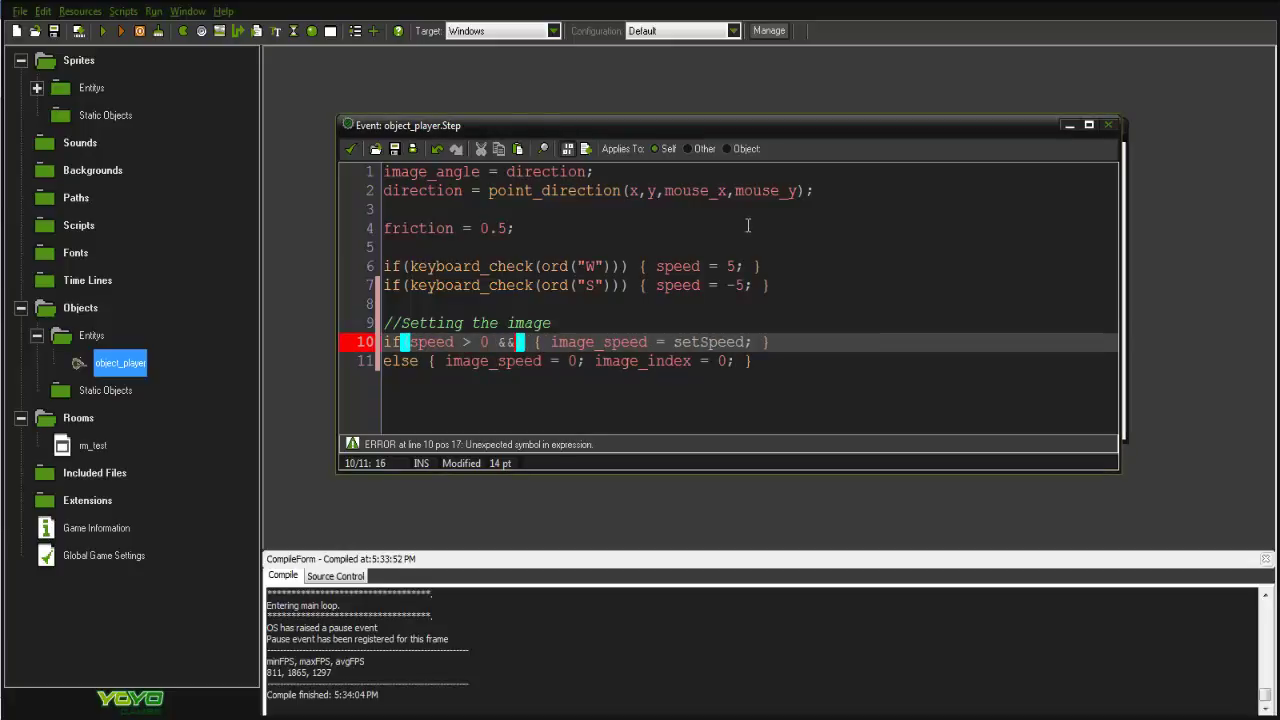
{"action": "key", "text": "BackSpace"}
{"action": "key", "text": "BackSpace"}
{"action": "key", "text": "BackSpace"}
{"action": "type", "text": "abs"}
{"action": "key", "text": "BackSpace"}
{"action": "key", "text": "BackSpace"}
{"action": "key", "text": "BackSpace"}
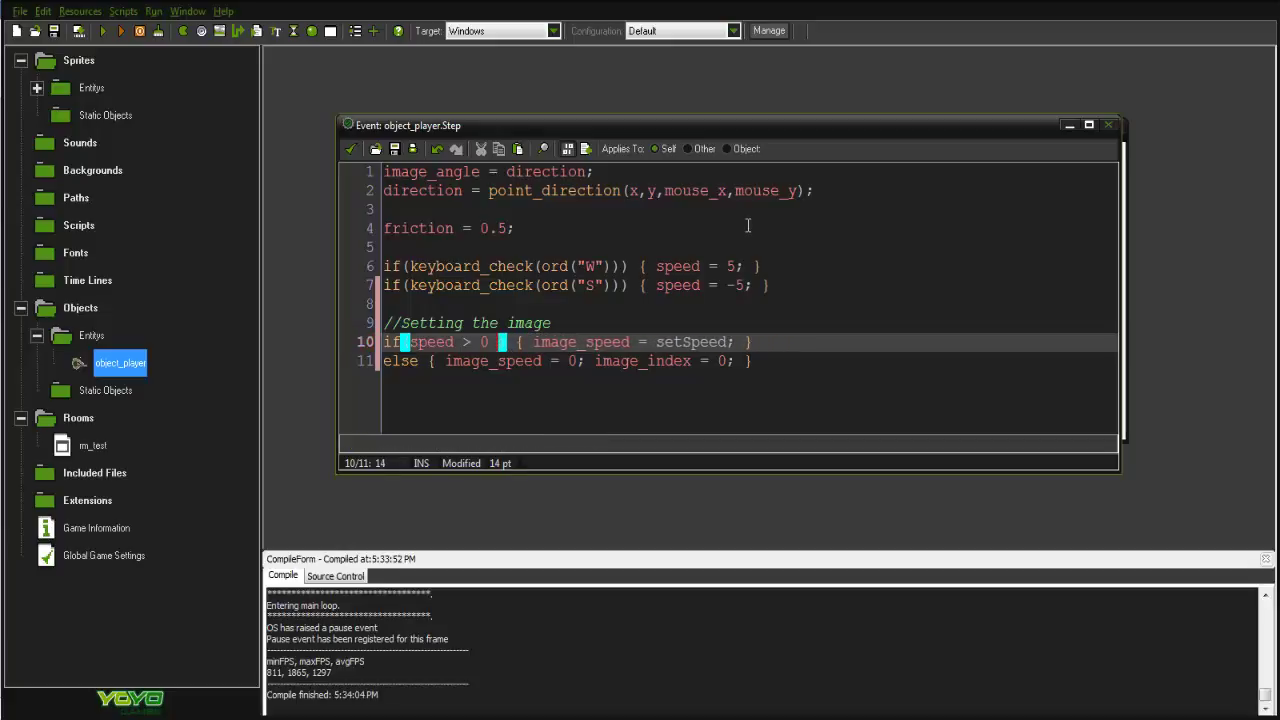
Extend the speed > 0 condition with && speed < 0 inside its parentheses.
{"action": "type", "text": "&& spee"}
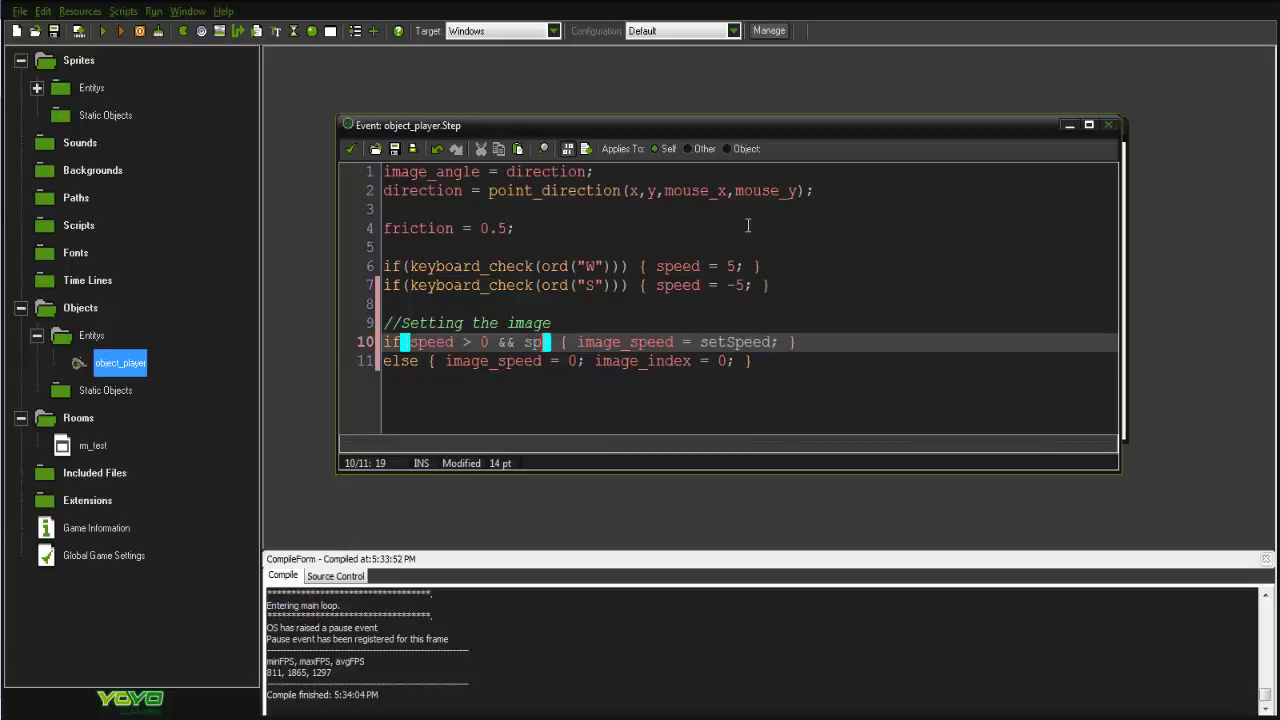
{"action": "type", "text": "d < 0"}
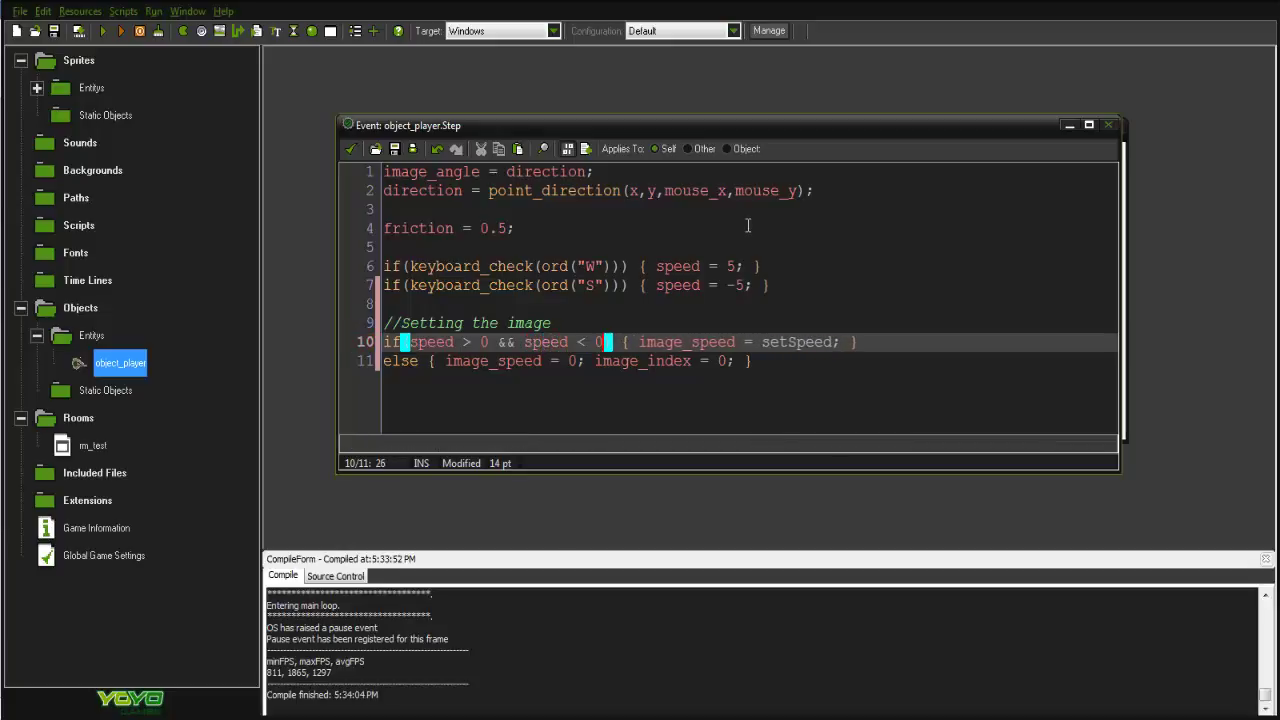
{"action": "left_click", "coordinate": [514, 360]}
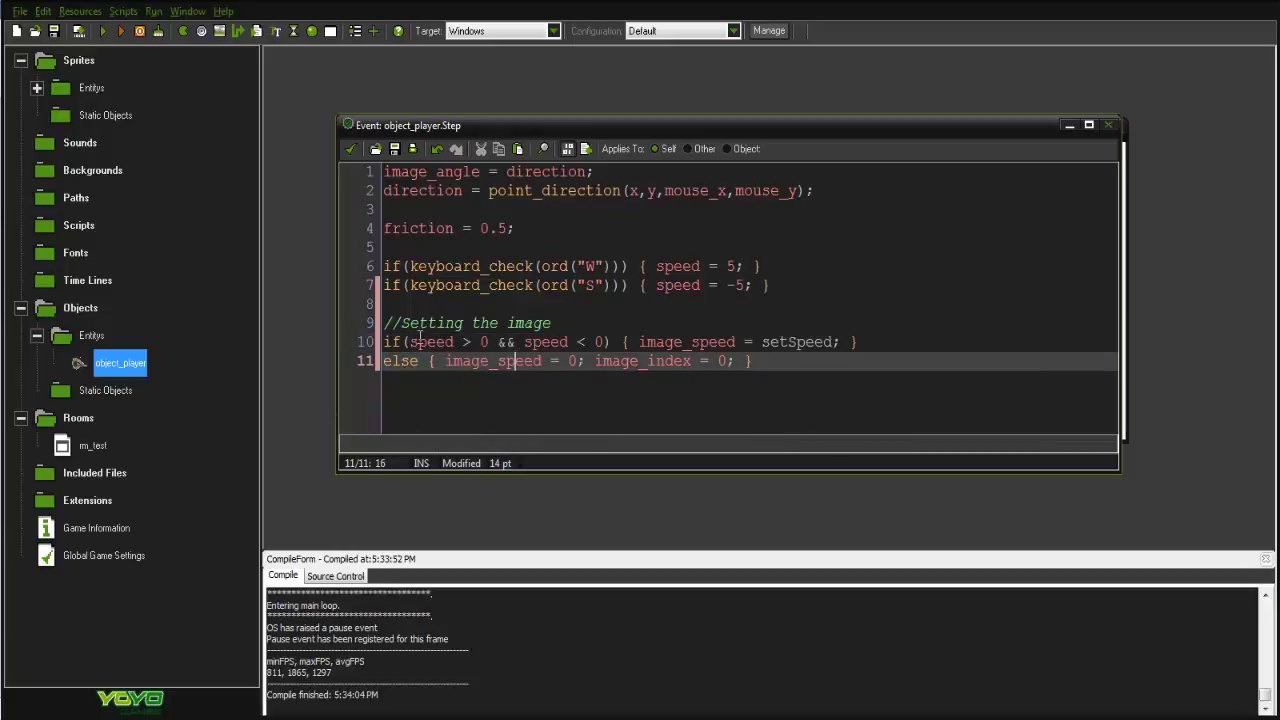
Replace the && operator in the speed condition with ||.
{"action": "double_click", "coordinate": [505, 342]}
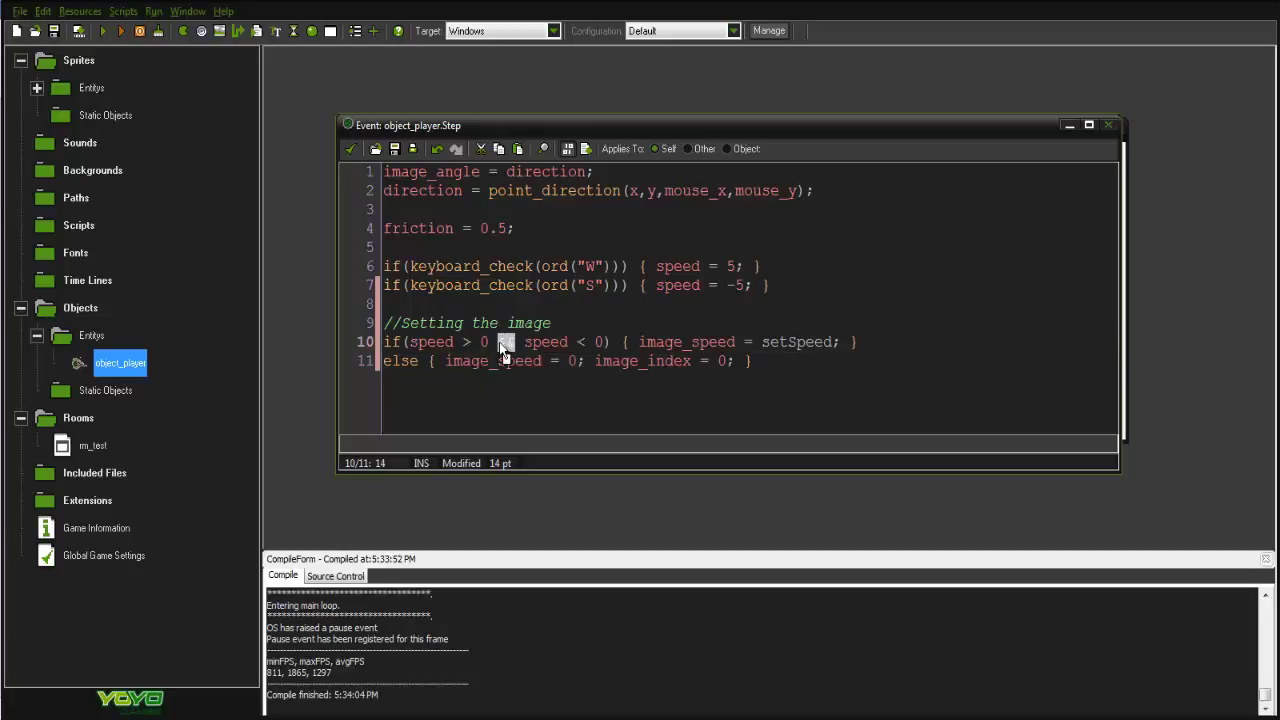
{"action": "type", "text": "||"}
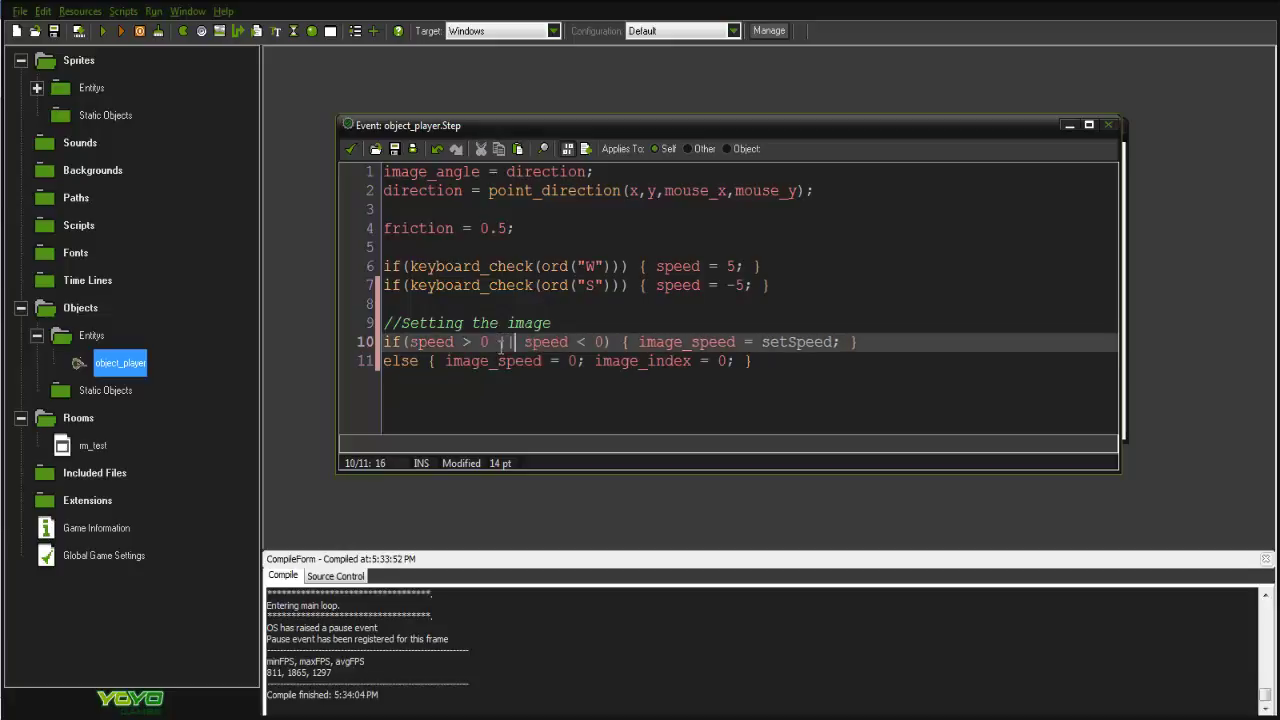
{"action": "type", "text": "or"}
{"action": "key", "text": "ctrl+z"}
{"action": "left_click", "coordinate": [512, 342]}
Review how the W and S movement lines relate to the speed condition and its image_speed assignment.
{"action": "left_click_drag", "start_coordinate": [610, 342], "coordinate": [396, 343]}
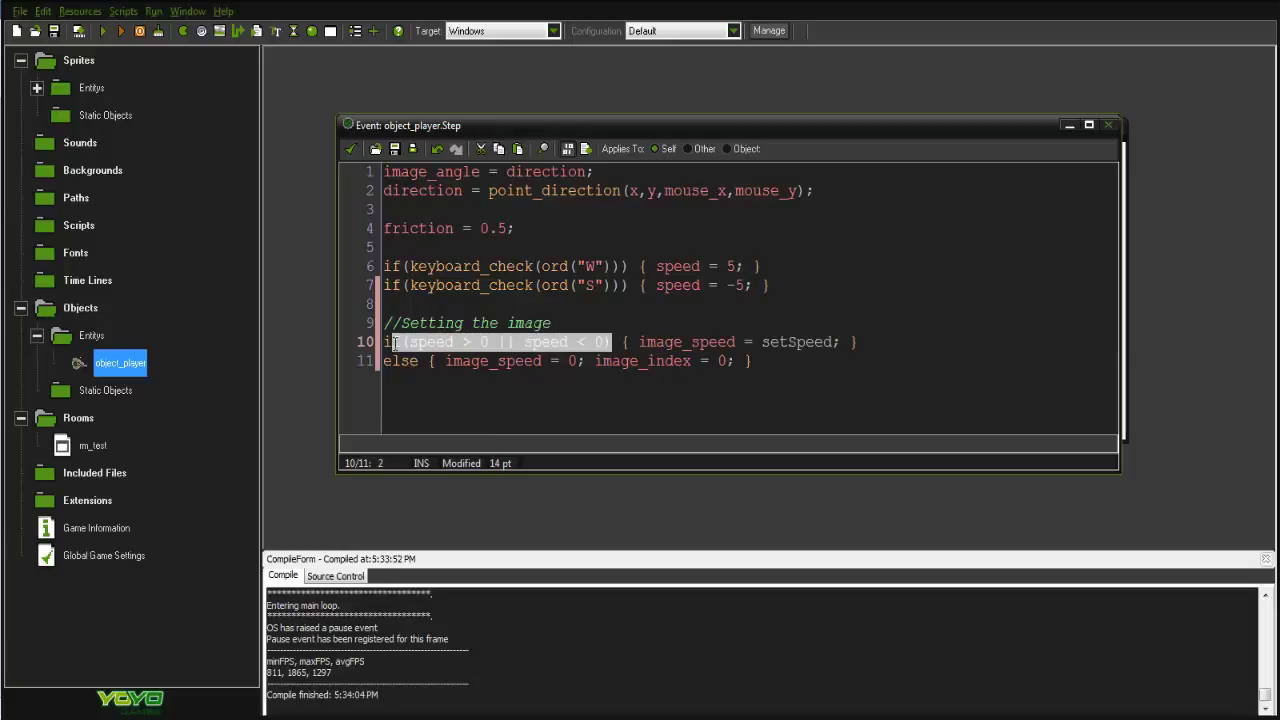
{"action": "left_click", "coordinate": [499, 328]}
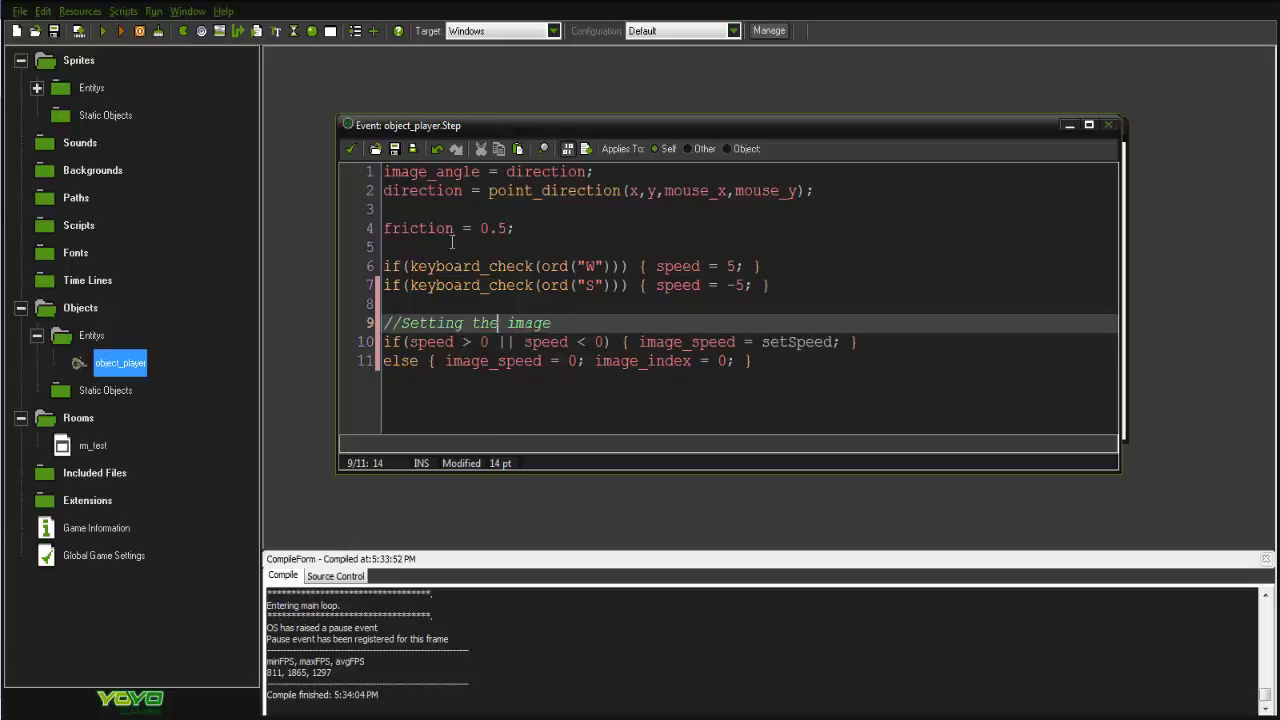
{"action": "left_click_drag", "start_coordinate": [381, 264], "coordinate": [772, 250]}
{"action": "left_click", "coordinate": [788, 263]}
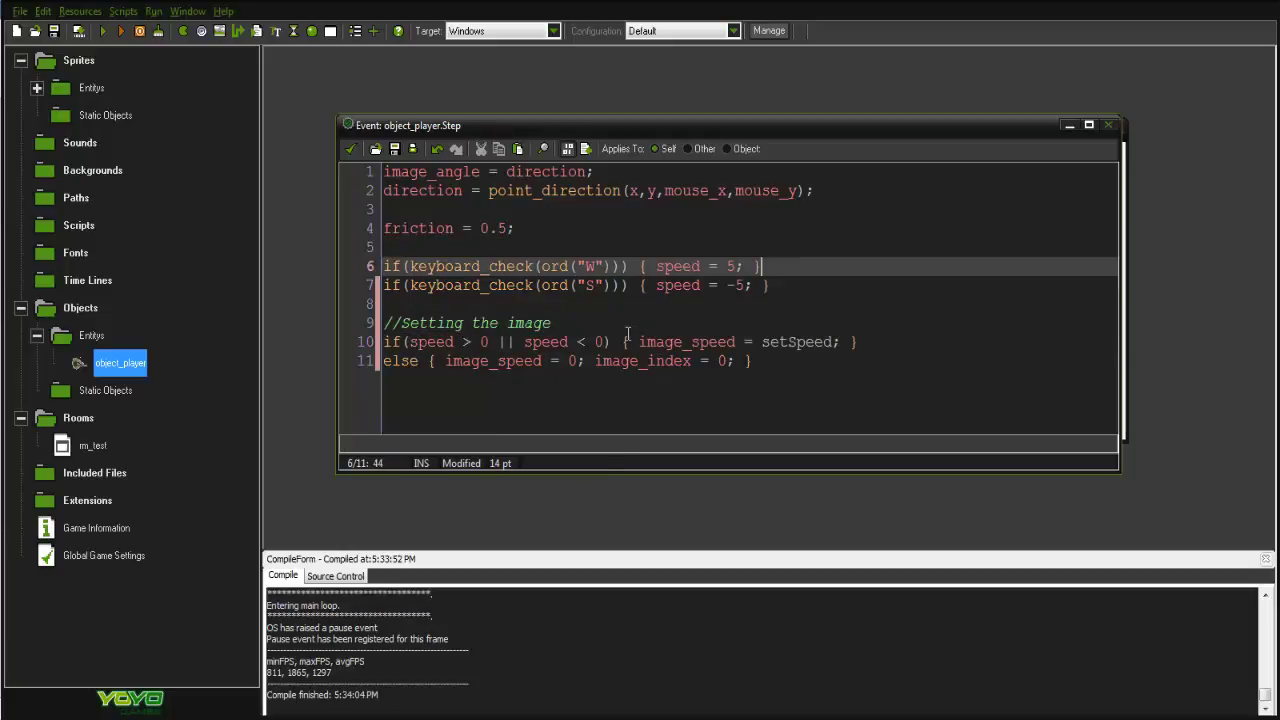
{"action": "left_click_drag", "start_coordinate": [641, 342], "coordinate": [851, 342]}
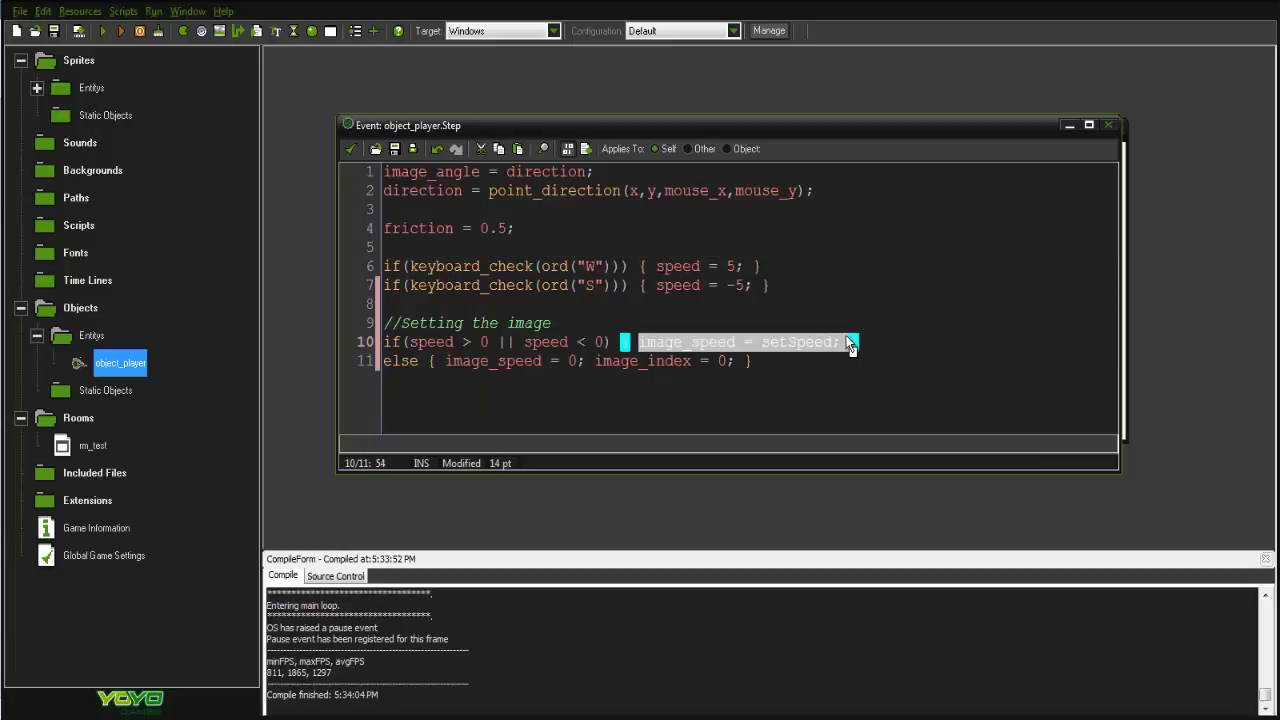
{"action": "left_click", "coordinate": [851, 342]}
{"action": "left_click_drag", "start_coordinate": [790, 284], "coordinate": [391, 289]}
{"action": "left_click", "coordinate": [839, 287]}
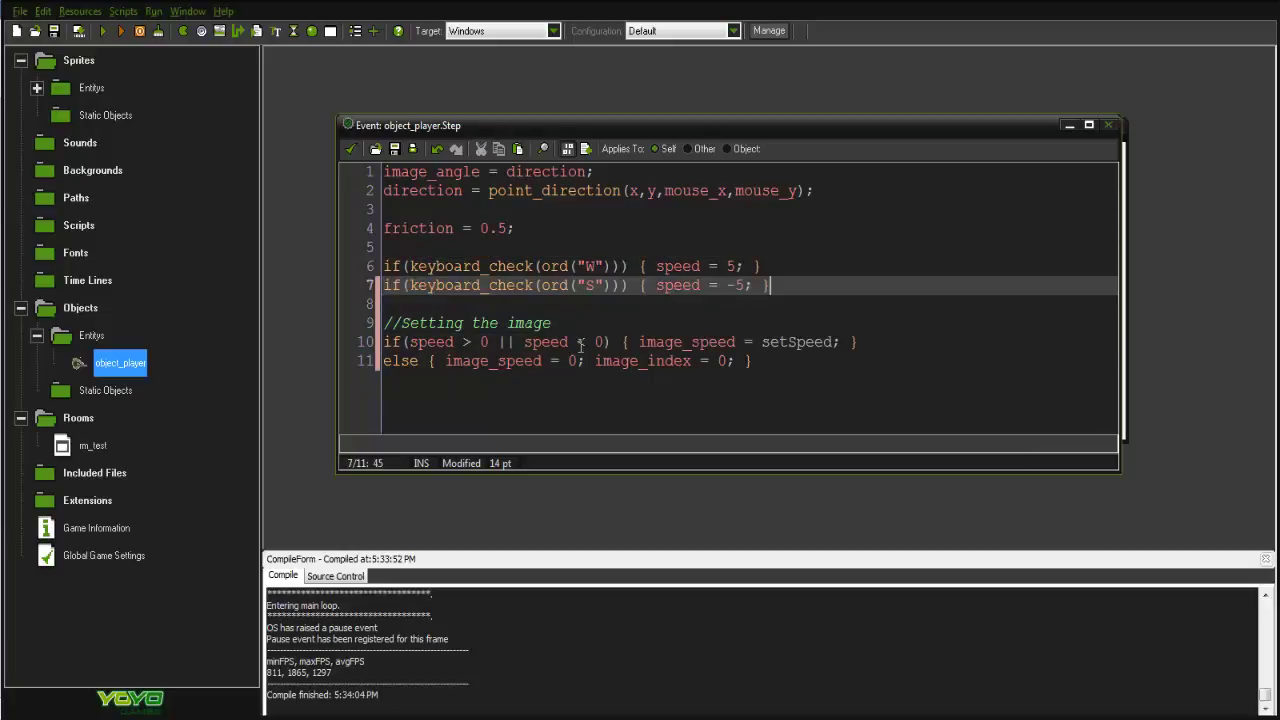
Keep the Step code changes and check the walkingSpeed and setSpeed variables in the player's Create event code.
{"action": "left_click", "coordinate": [350, 149]}
{"action": "left_click", "coordinate": [570, 172]}
{"action": "double_click", "coordinate": [882, 185]}
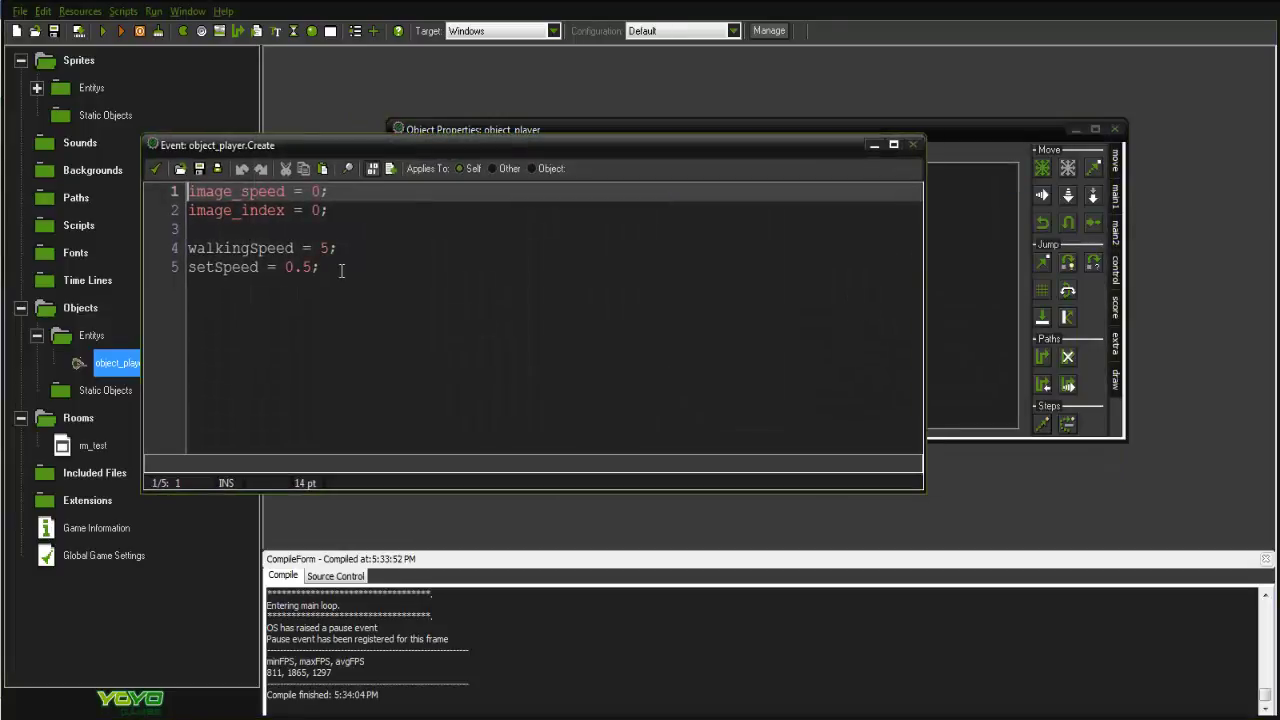
{"action": "left_click", "coordinate": [341, 270]}
{"action": "left_click", "coordinate": [392, 248]}
{"action": "left_click", "coordinate": [330, 272]}
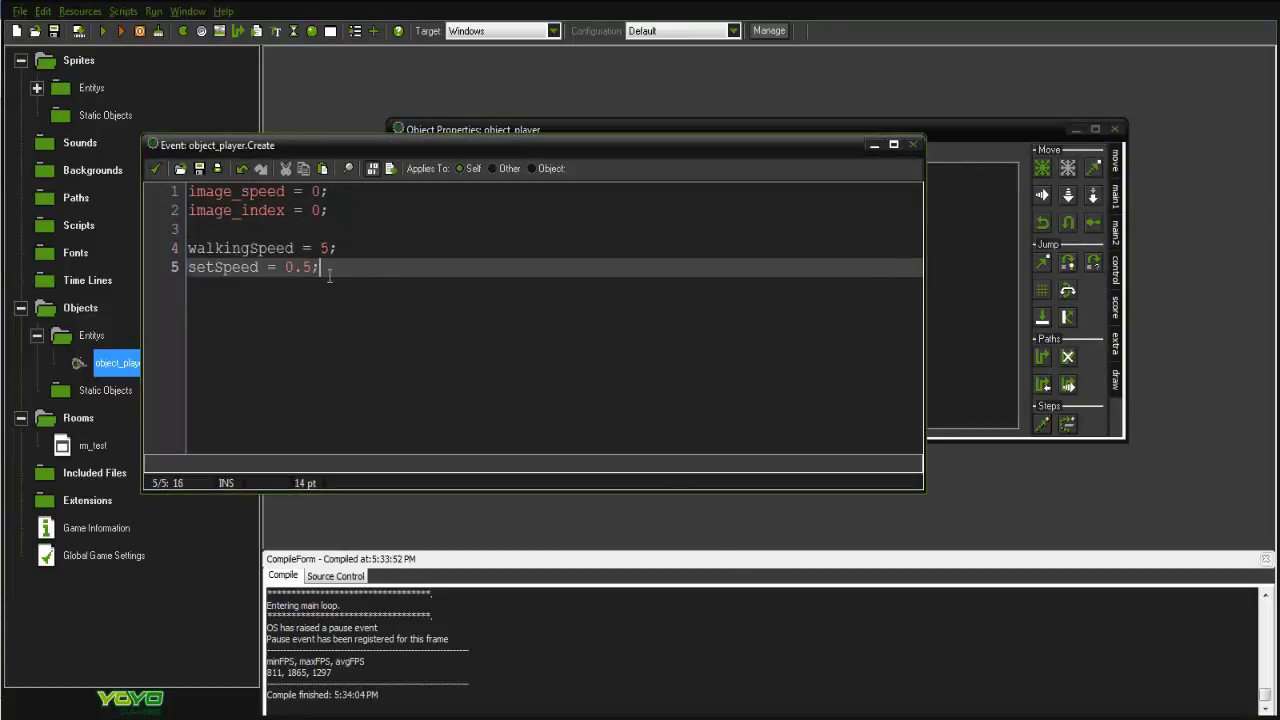
{"action": "left_click", "coordinate": [157, 170]}
In the player's Step event code, set the speed for the W key to walkingSpeed.
{"action": "left_click", "coordinate": [563, 212]}
{"action": "left_click", "coordinate": [842, 174]}
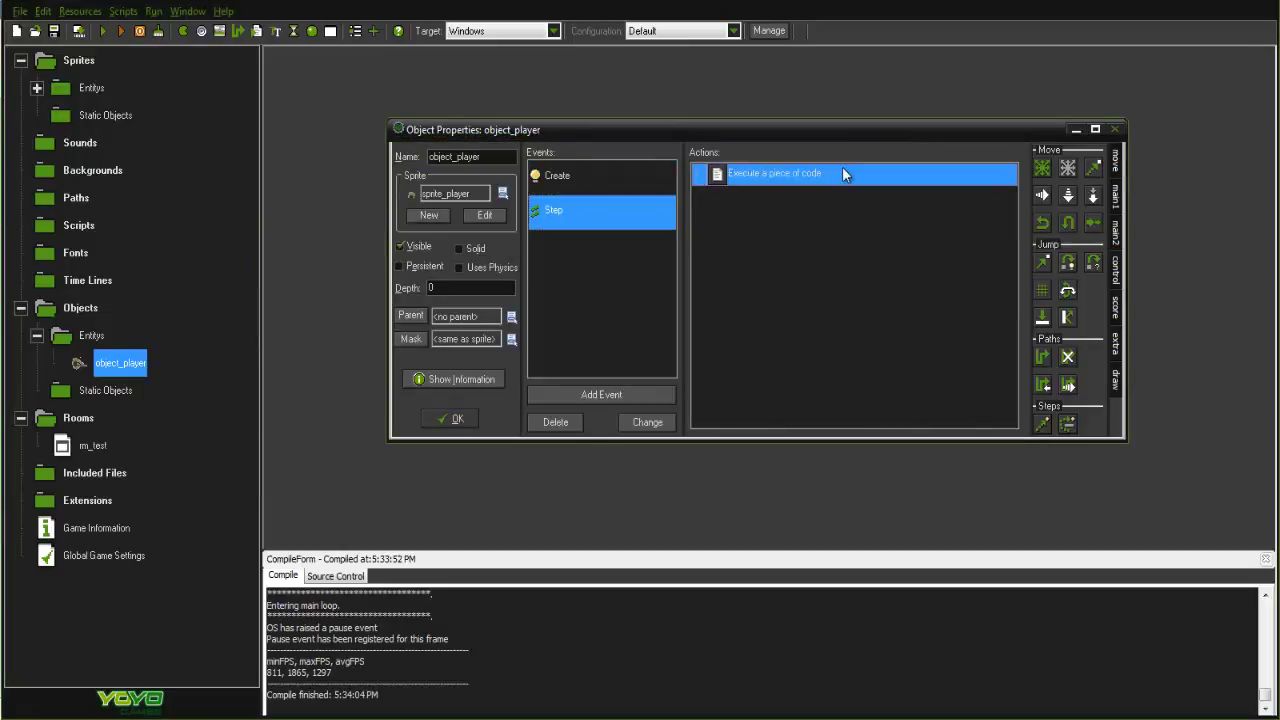
{"action": "double_click", "coordinate": [843, 170]}
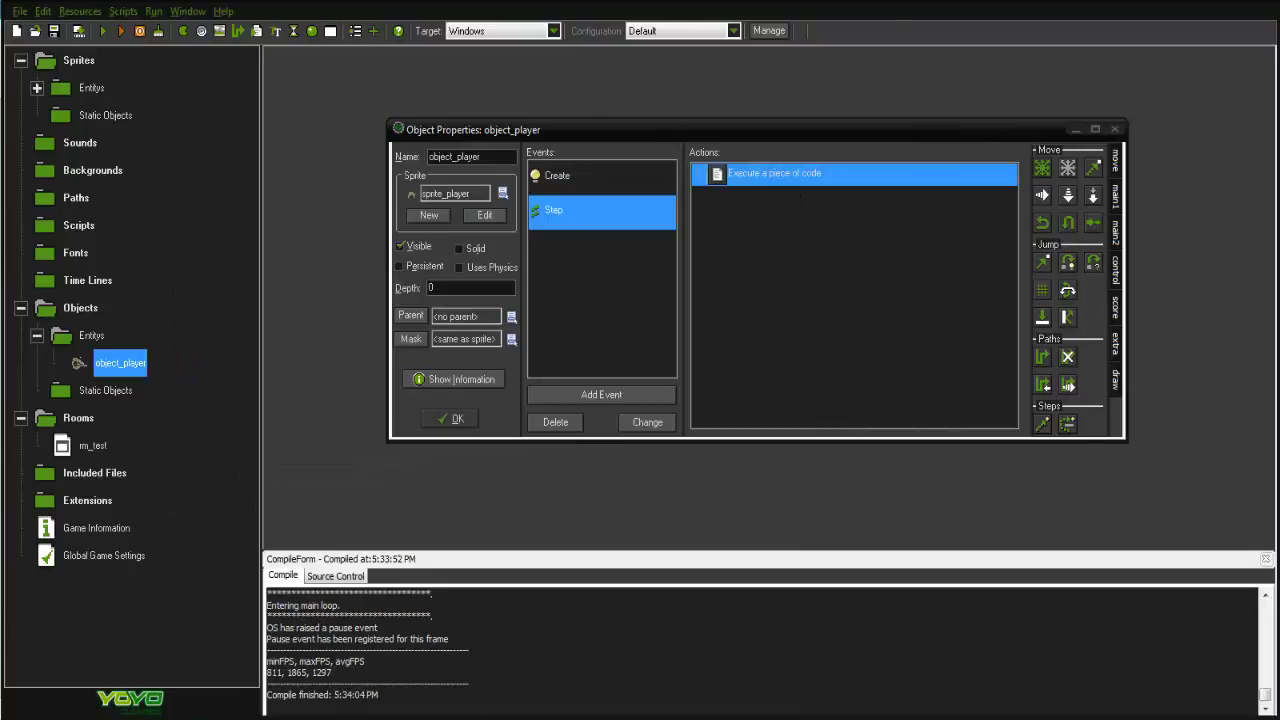
{"action": "left_click", "coordinate": [718, 264]}
{"action": "double_click", "coordinate": [701, 264]}
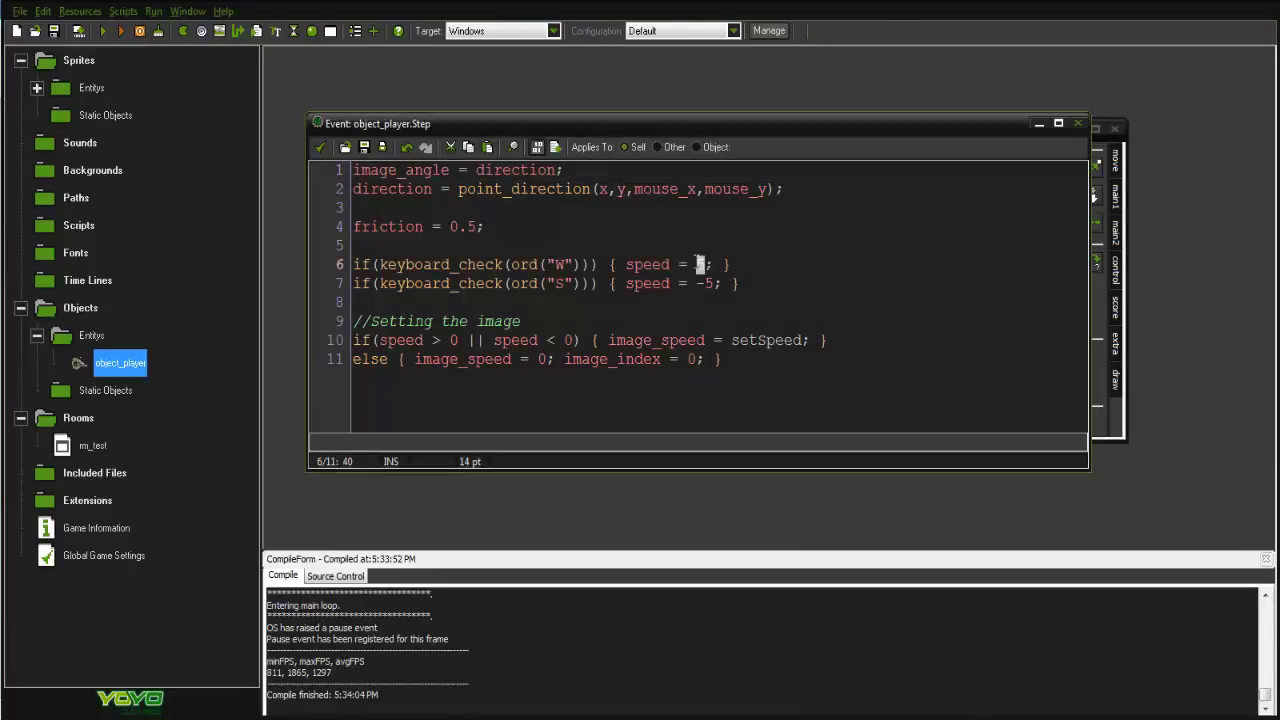
{"action": "type", "text": "valkingSpeed"}
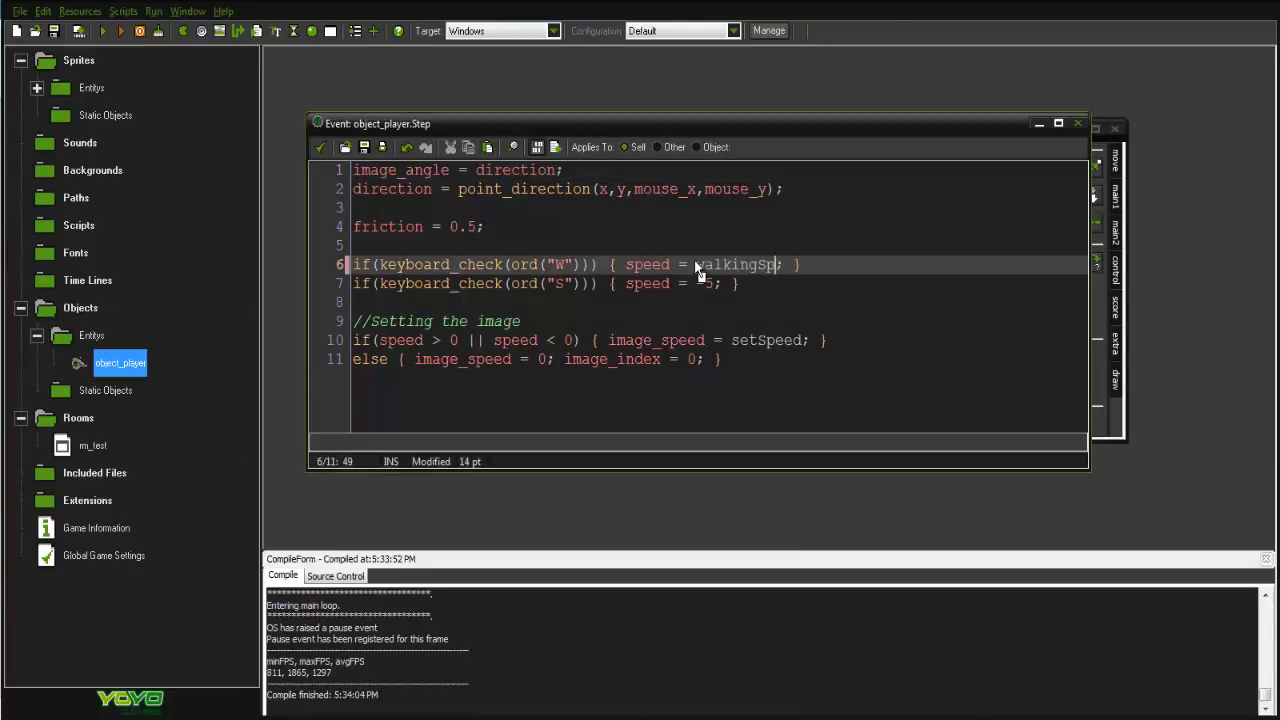
Set the speed for the S key to -walkingSpeed and save the Step code.
{"action": "double_click", "coordinate": [720, 264]}
{"action": "key", "text": "ctrl+c"}
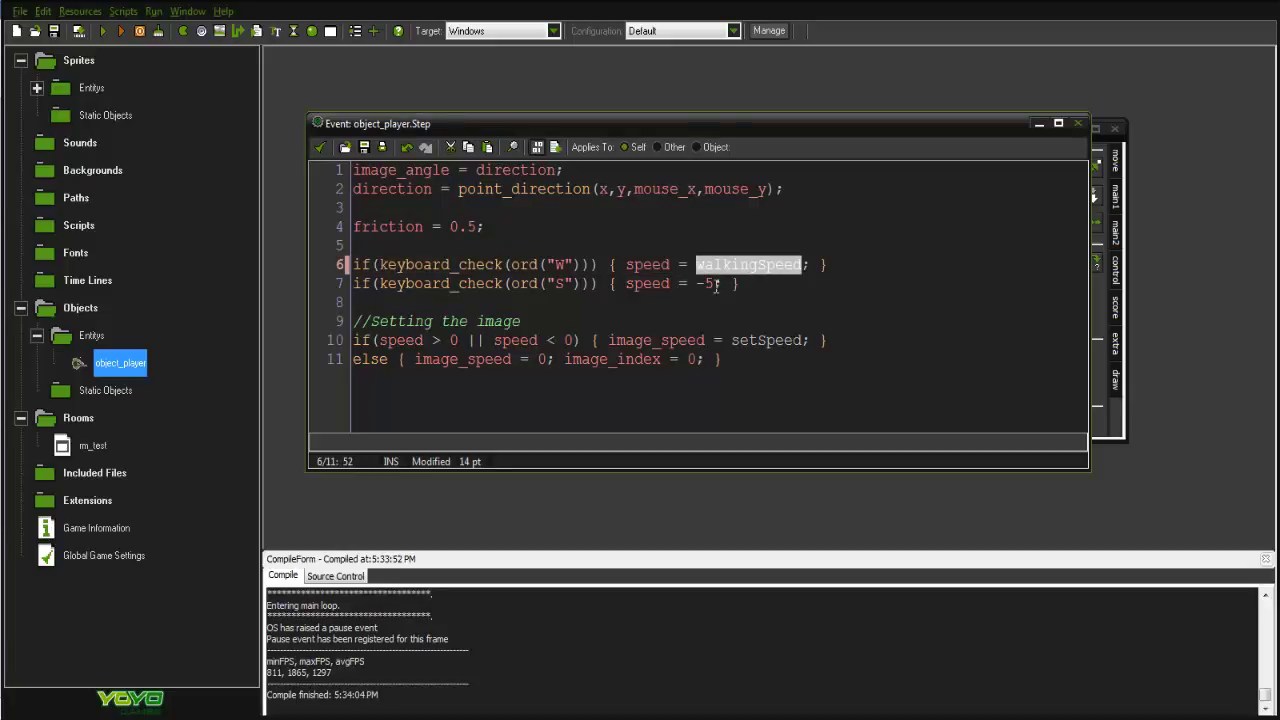
{"action": "double_click", "coordinate": [709, 283]}
{"action": "key", "text": "ctrl+v"}
{"action": "left_click", "coordinate": [784, 283]}
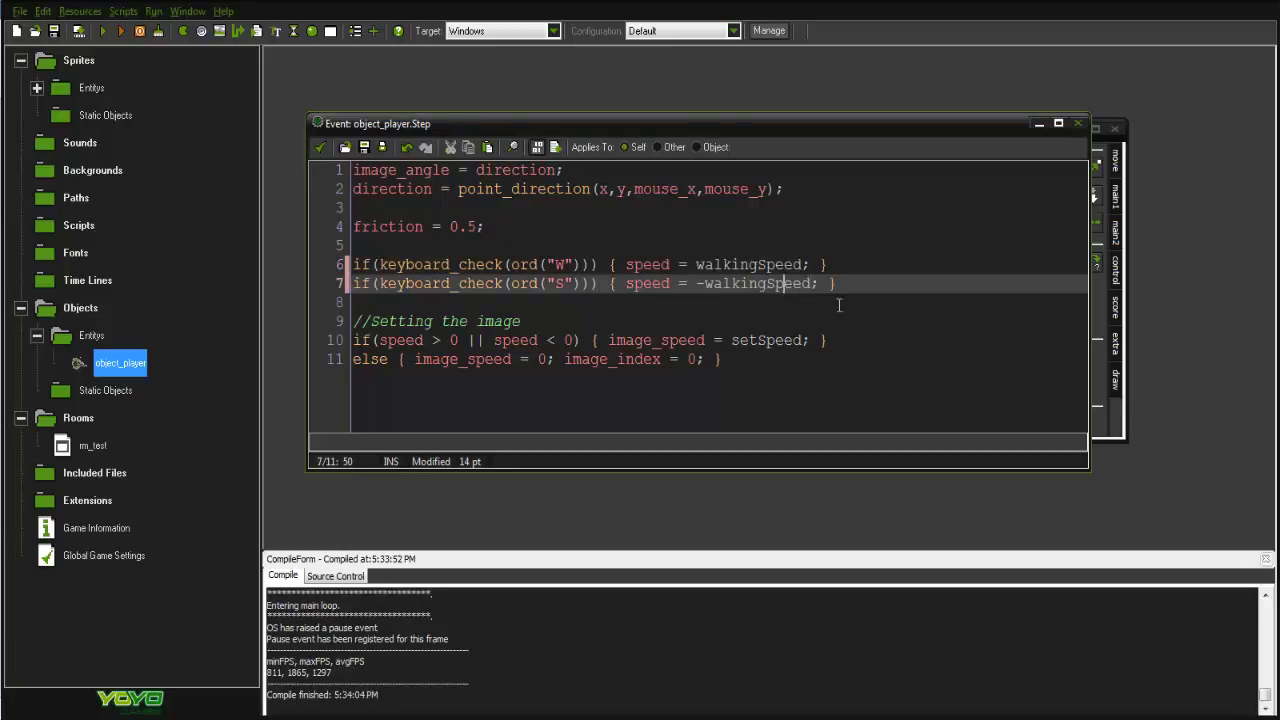
{"action": "left_click", "coordinate": [319, 147]}
Run the game, test walking the player forward and backward with its animation, and close the game.
{"action": "left_click", "coordinate": [118, 26]}
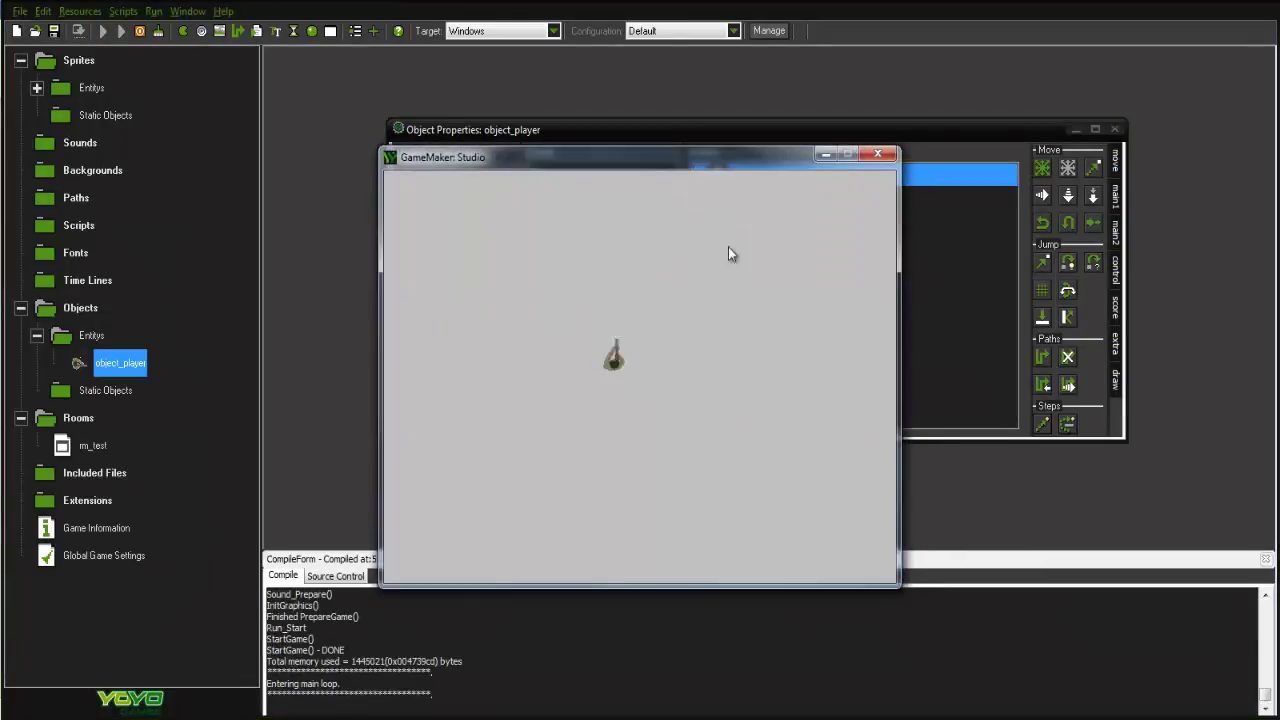
{"action": "key", "text": "w"}
{"action": "key", "text": "w"}
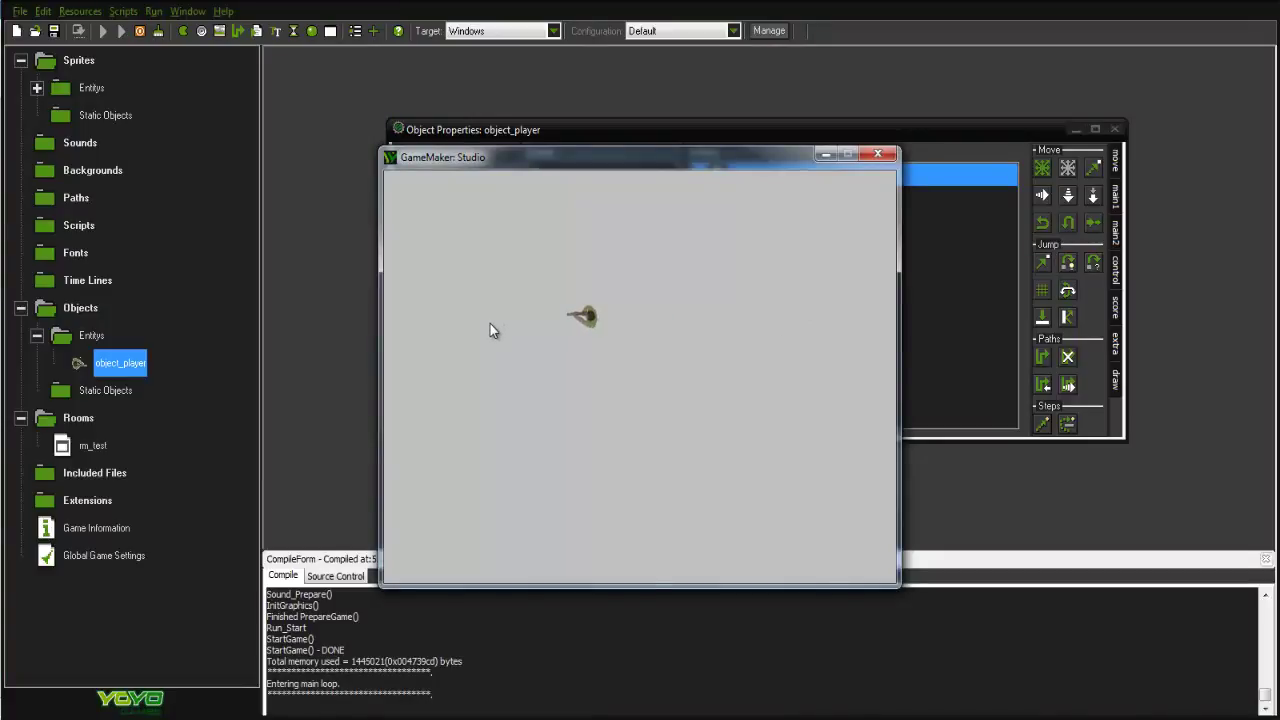
{"action": "key", "text": "w"}
{"action": "key", "text": "w"}
{"action": "key", "text": "w"}
{"action": "key", "text": "s"}
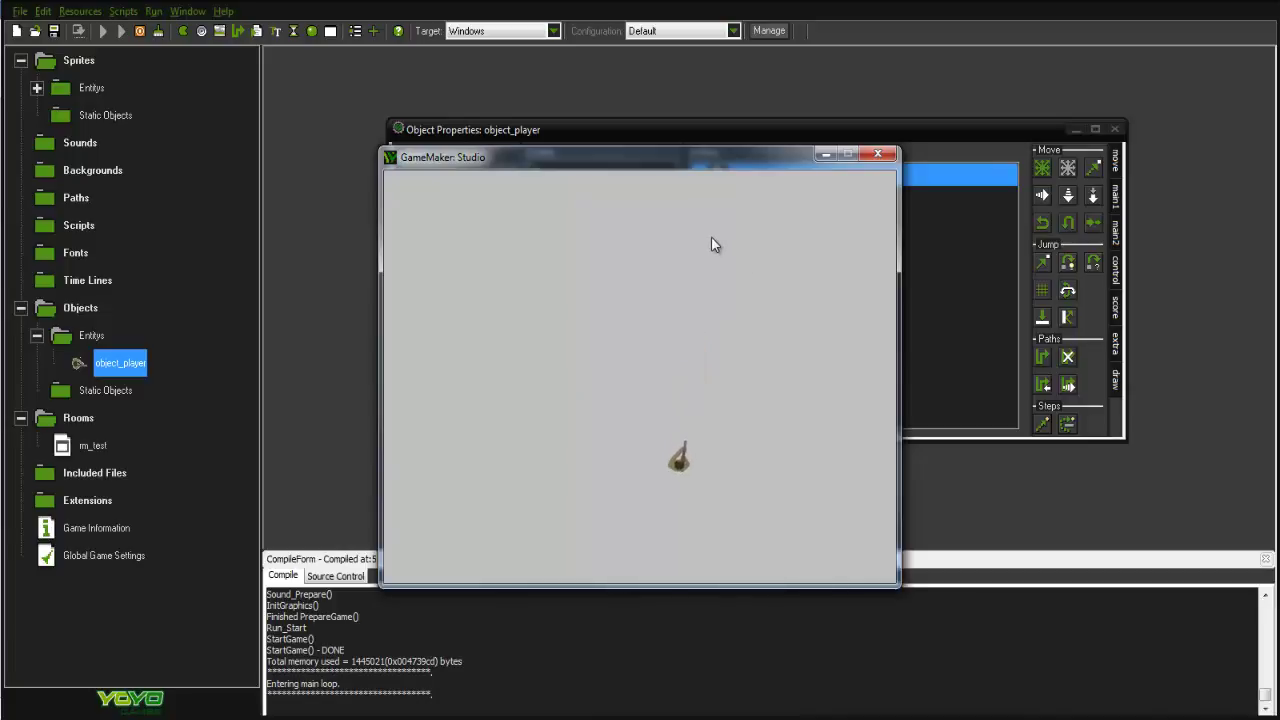
{"action": "key", "text": "w"}
{"action": "left_click", "coordinate": [878, 155]}
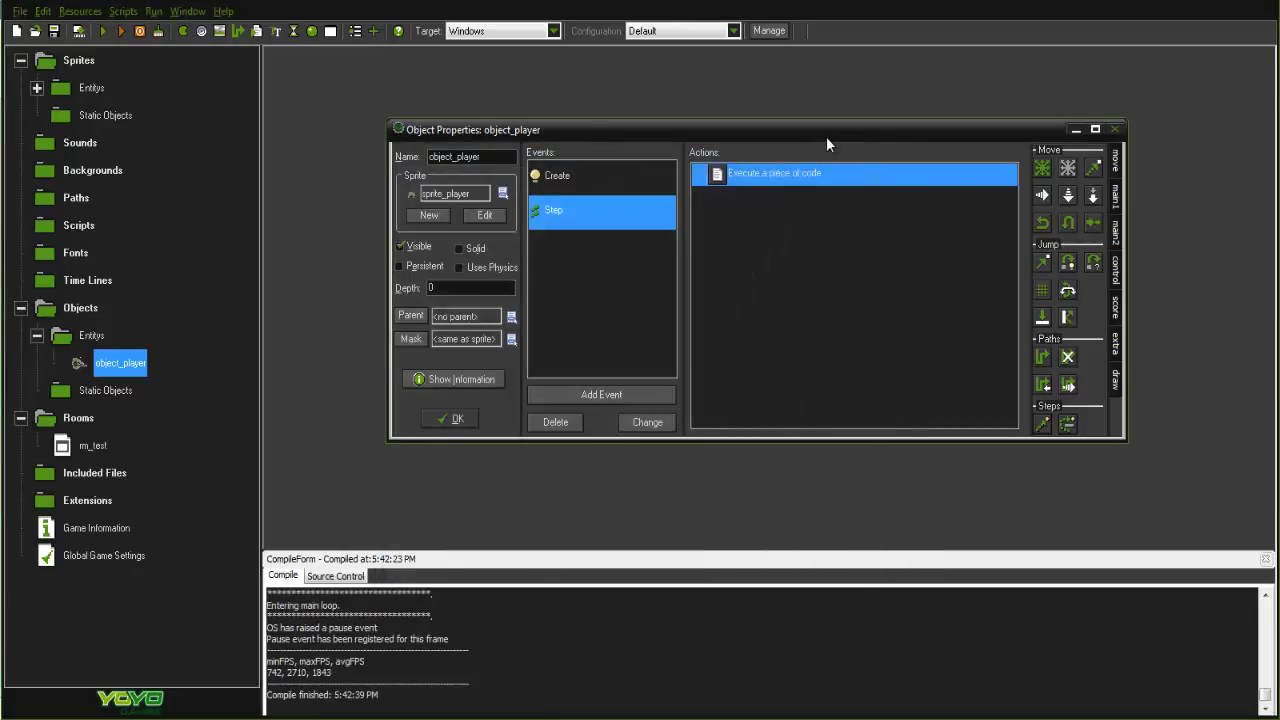
{"action": "left_click_drag", "start_coordinate": [826, 136], "coordinate": [813, 109]}
{"action": "double_click", "coordinate": [794, 150]}
{"action": "left_click_drag", "start_coordinate": [734, 106], "coordinate": [955, 124]}
{"action": "left_click", "coordinate": [317, 149]}
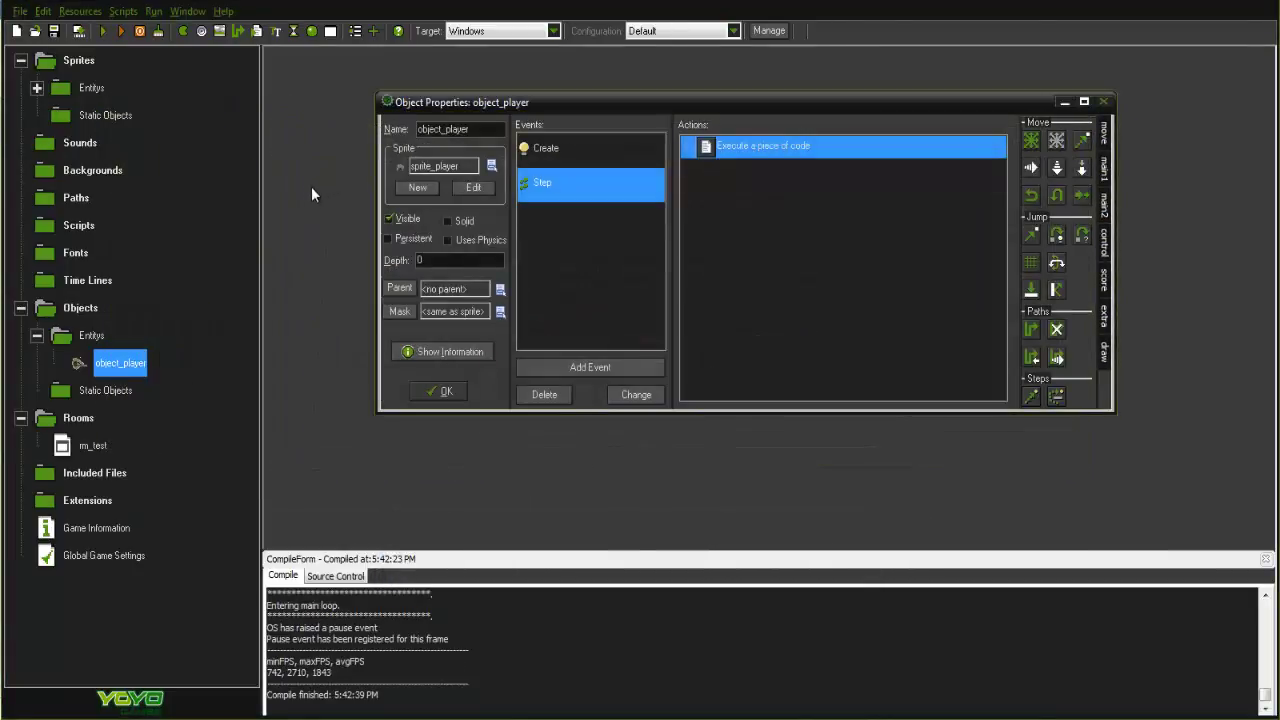
Create a new room and name it rm_main in its settings.
{"action": "left_click", "coordinate": [37, 336]}
{"action": "right_click", "coordinate": [76, 392]}
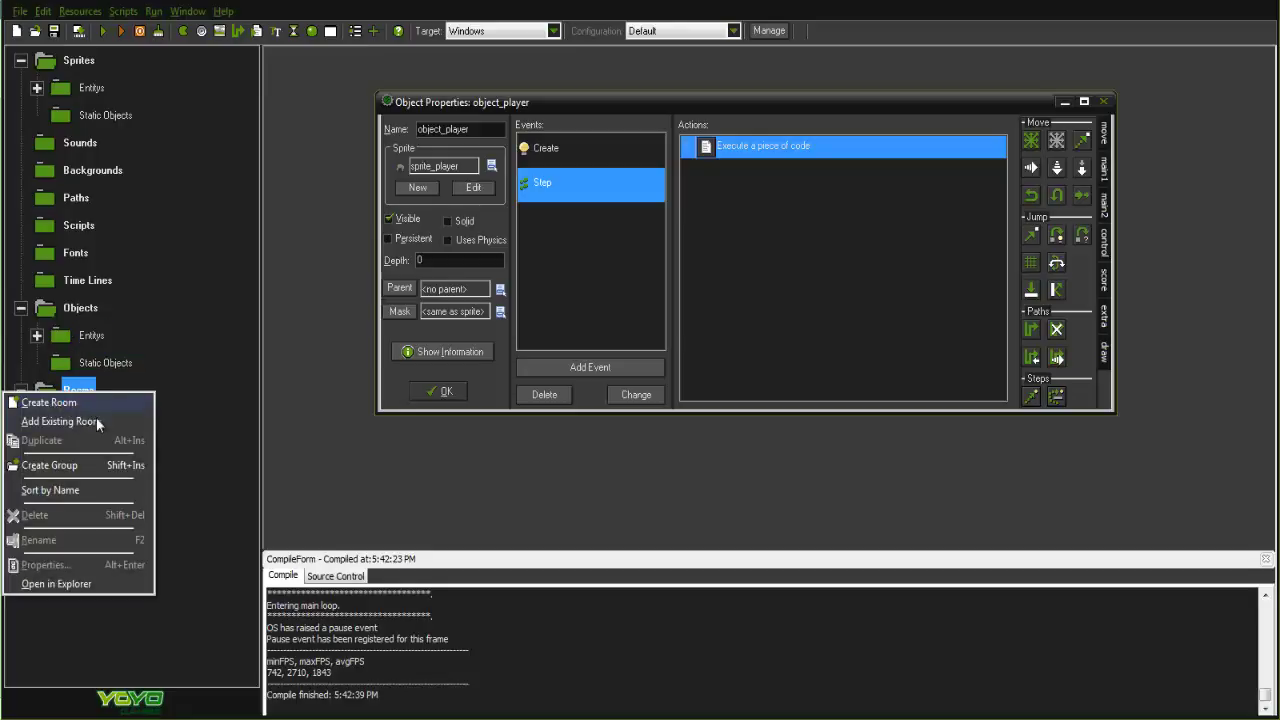
{"action": "left_click", "coordinate": [101, 404]}
{"action": "left_click", "coordinate": [498, 292]}
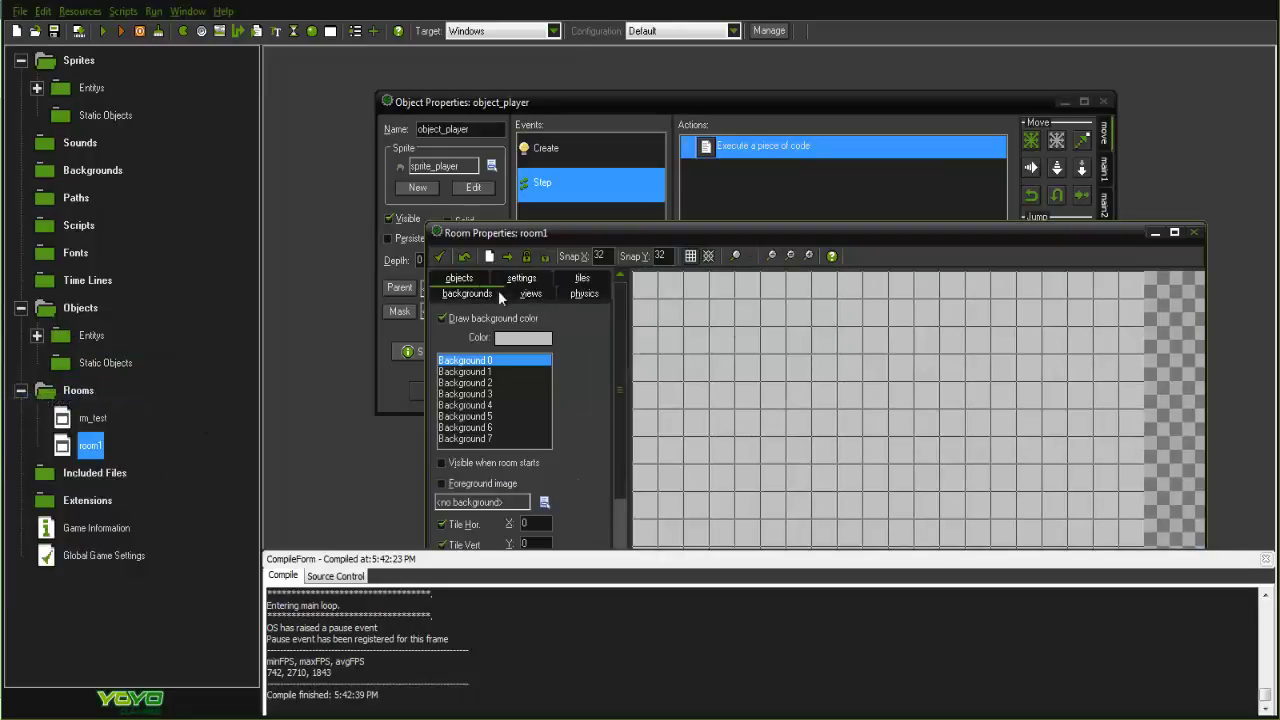
{"action": "left_click", "coordinate": [531, 293]}
{"action": "left_click", "coordinate": [521, 278]}
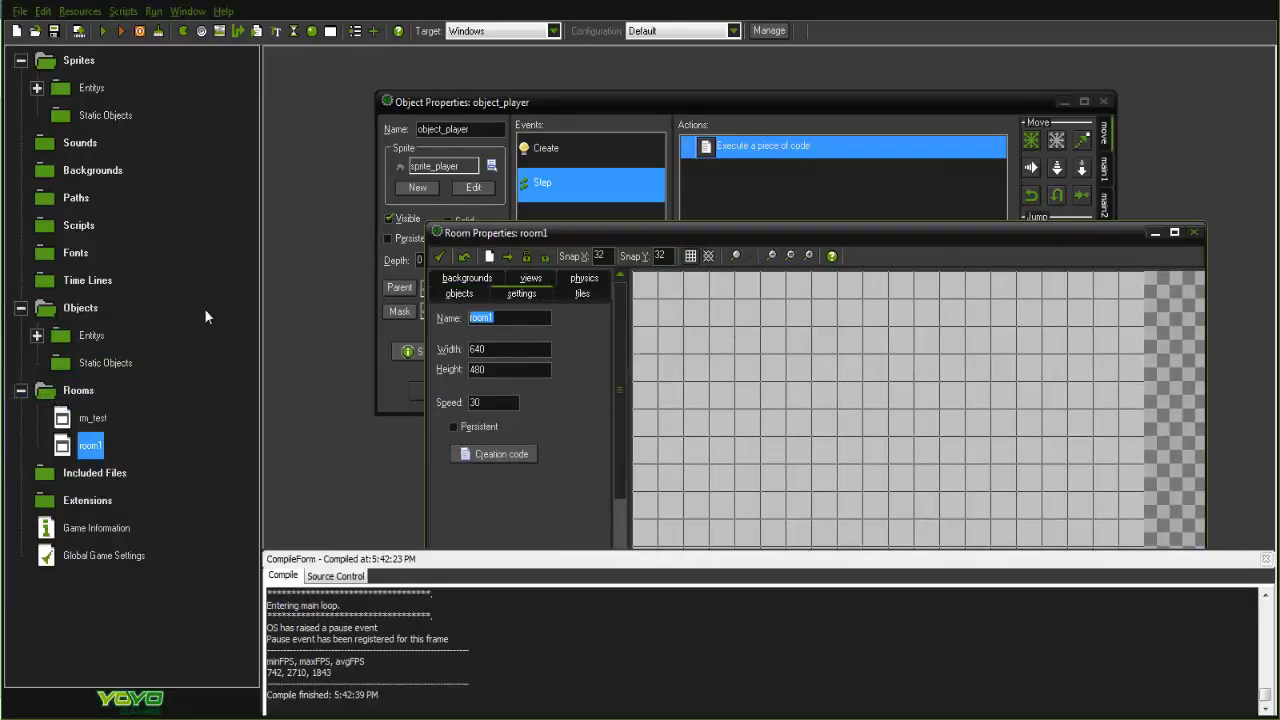
{"action": "type", "text": "rm_main"}
Maximize the new room's editor and hide its grid.
{"action": "left_click_drag", "start_coordinate": [823, 230], "coordinate": [708, 78]}
{"action": "left_click", "coordinate": [1051, 79]}
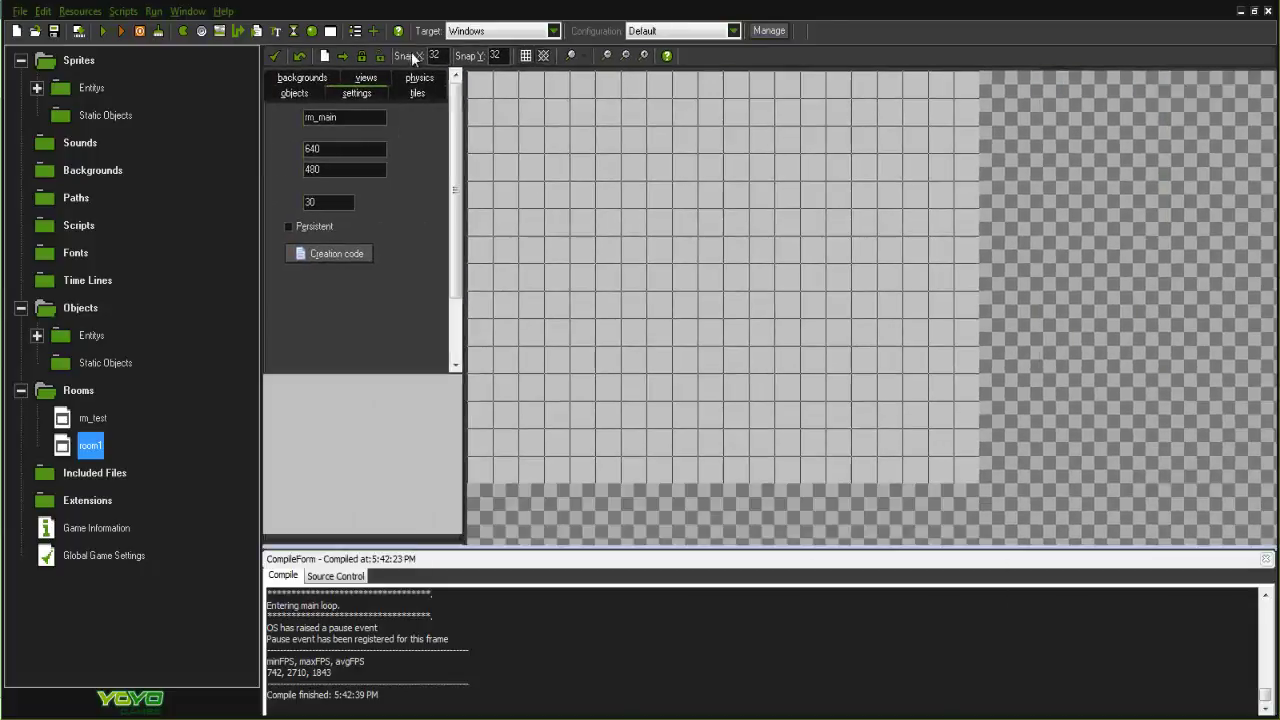
{"action": "left_click", "coordinate": [525, 56]}
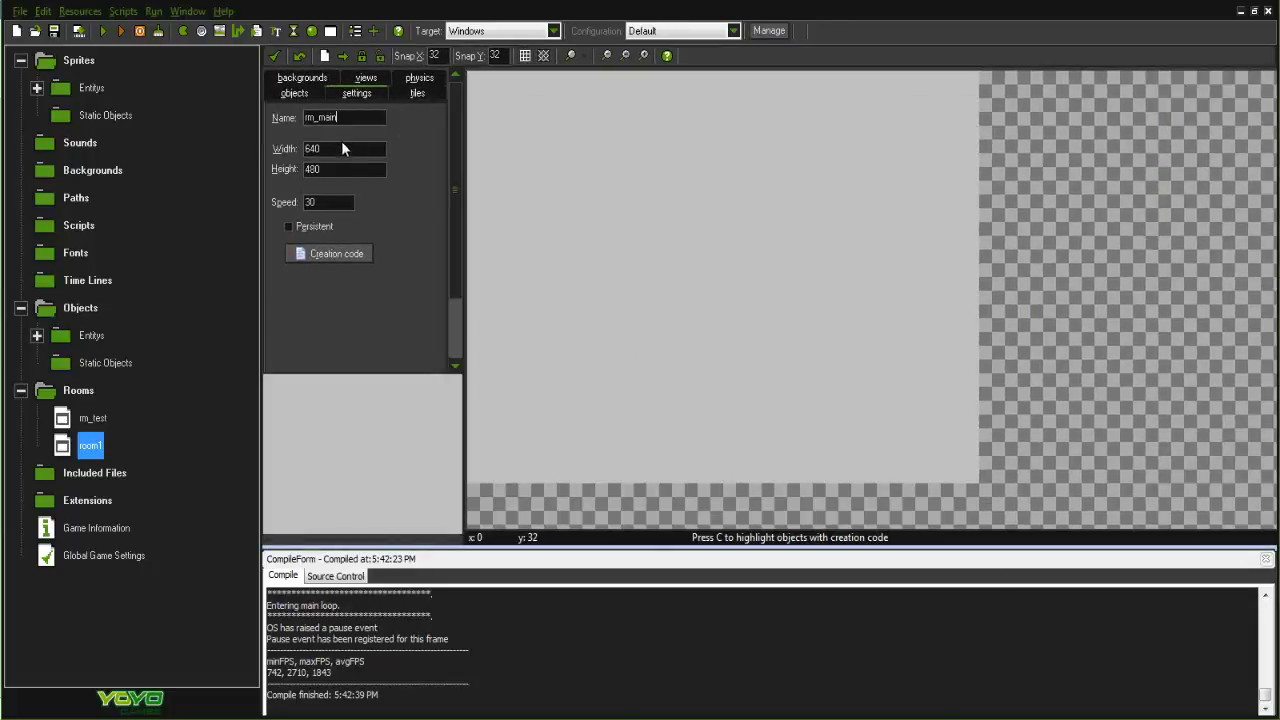
Set the room's width to 1280 and height to 960, and accept the room properties.
{"action": "double_click", "coordinate": [349, 146]}
{"action": "type", "text": "1280"}
{"action": "key", "text": "Tab"}
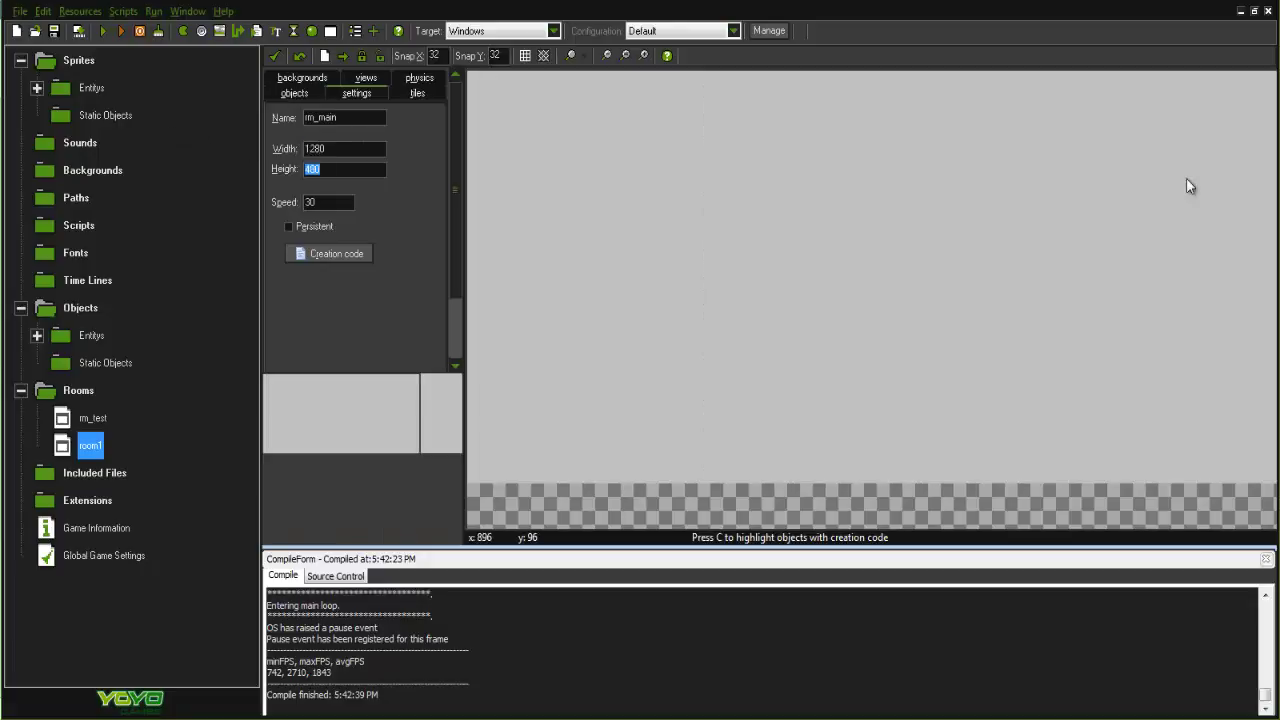
{"action": "type", "text": "860"}
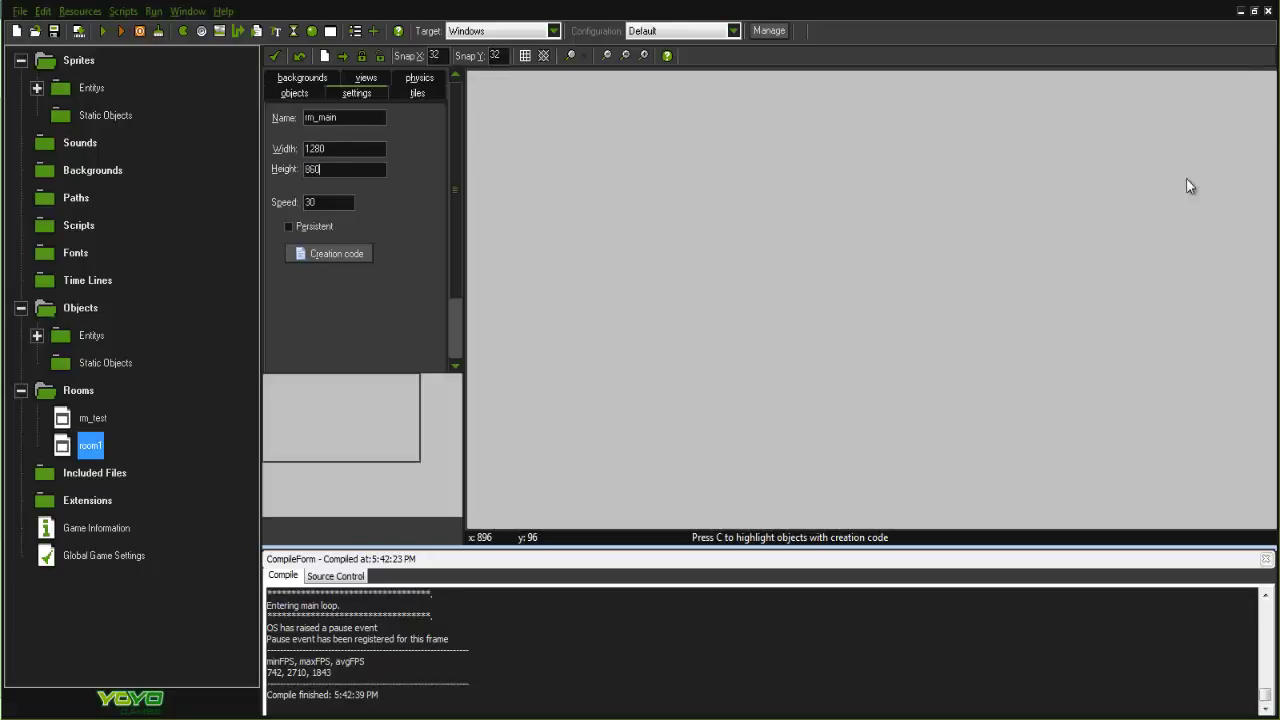
{"action": "key", "text": "BackSpace"}
{"action": "key", "text": "BackSpace"}
{"action": "key", "text": "BackSpace"}
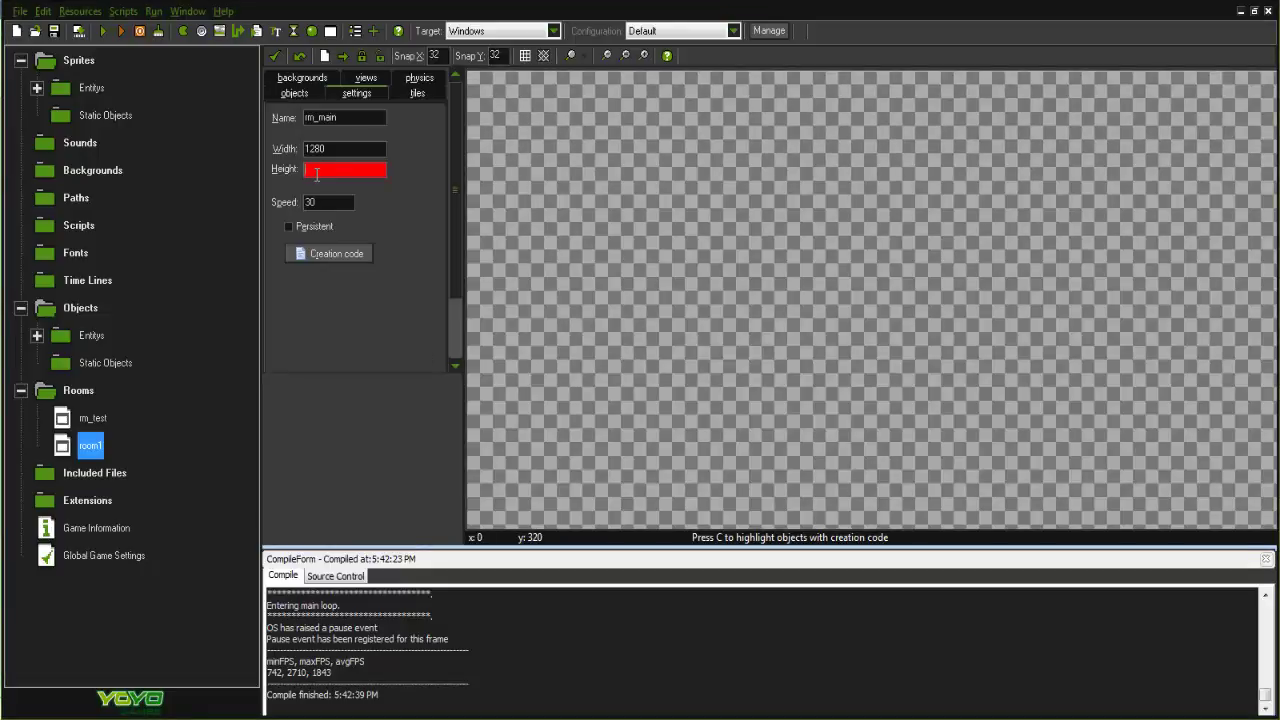
{"action": "type", "text": "360"}
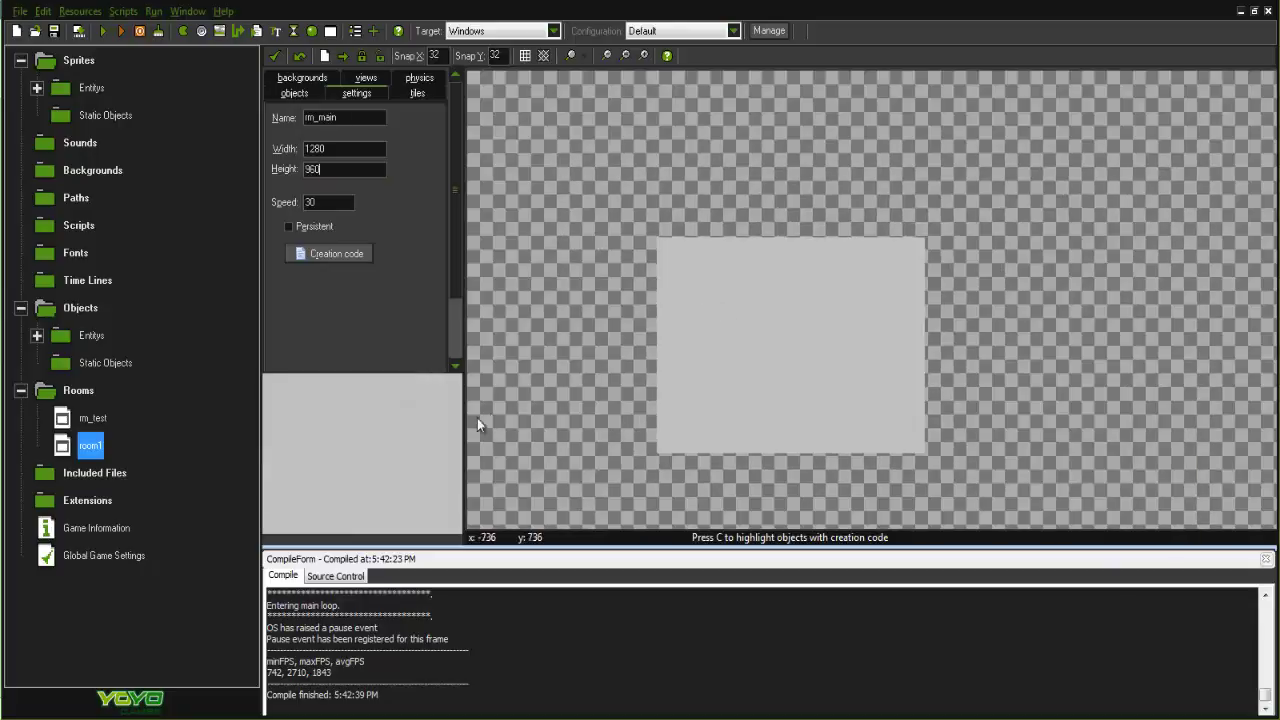
{"action": "middle_click_drag", "start_coordinate": [477, 418], "coordinate": [658, 324]}
{"action": "scroll", "coordinate": [658, 324], "scroll_direction": "up", "scroll_amount": 3}
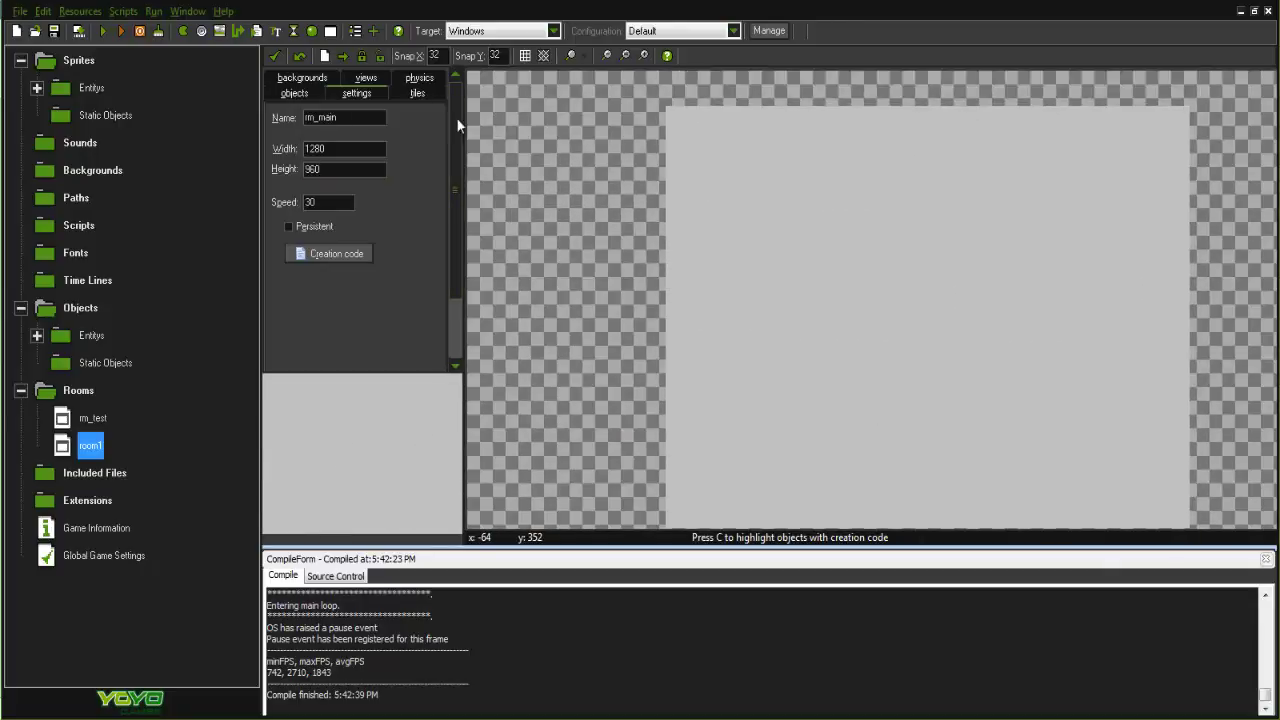
{"action": "left_click", "coordinate": [274, 57]}
Create a group named scene under Backgrounds.
{"action": "right_click", "coordinate": [100, 170]}
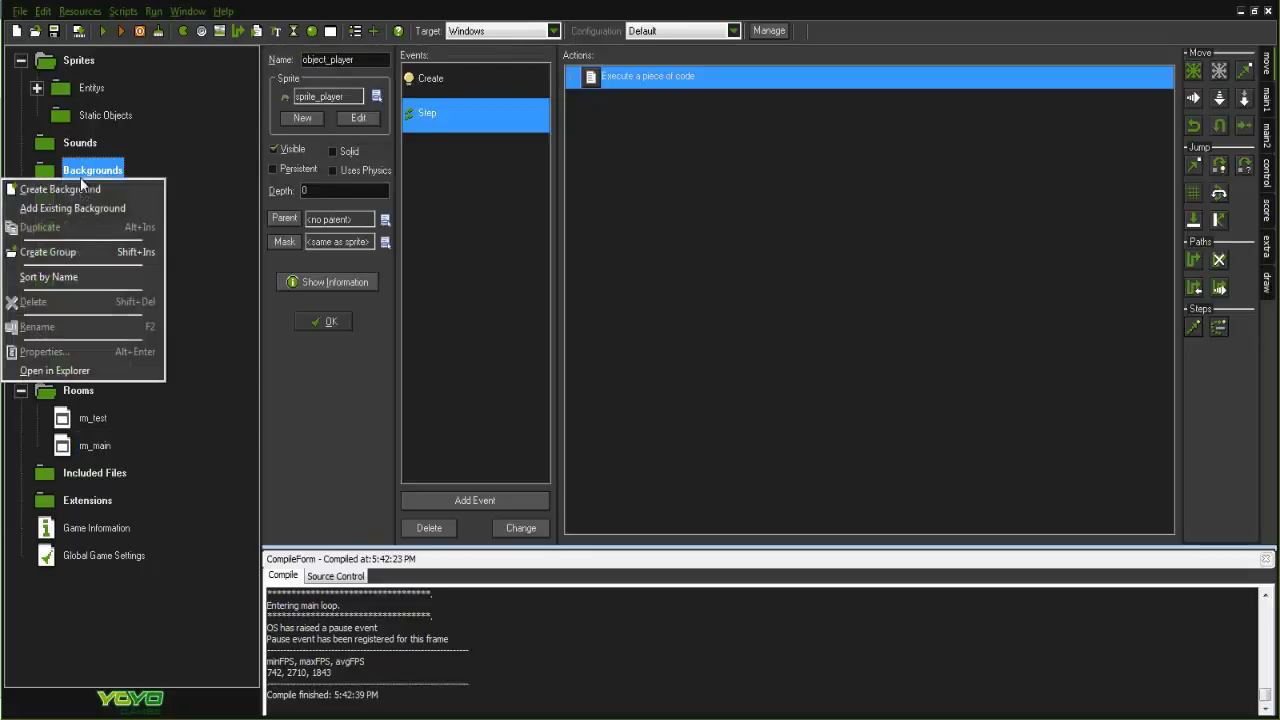
{"action": "left_click", "coordinate": [83, 253]}
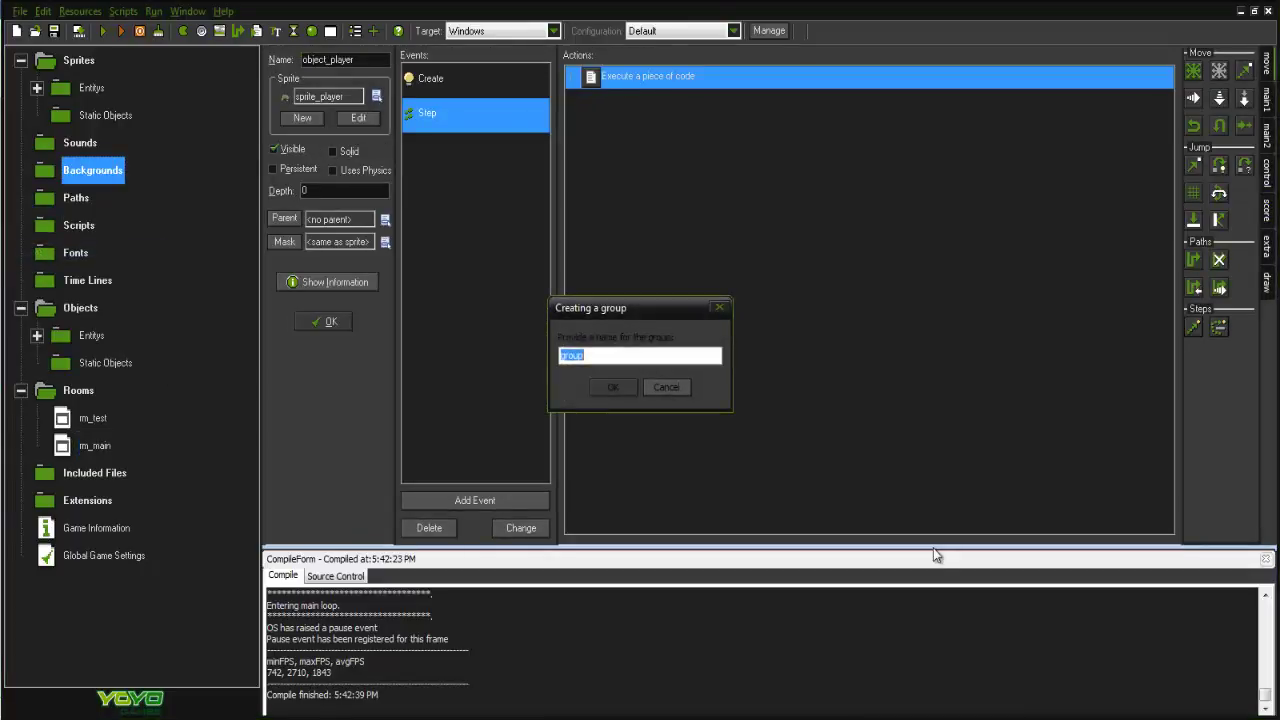
{"action": "type", "text": "scene"}
{"action": "key", "text": "Return"}
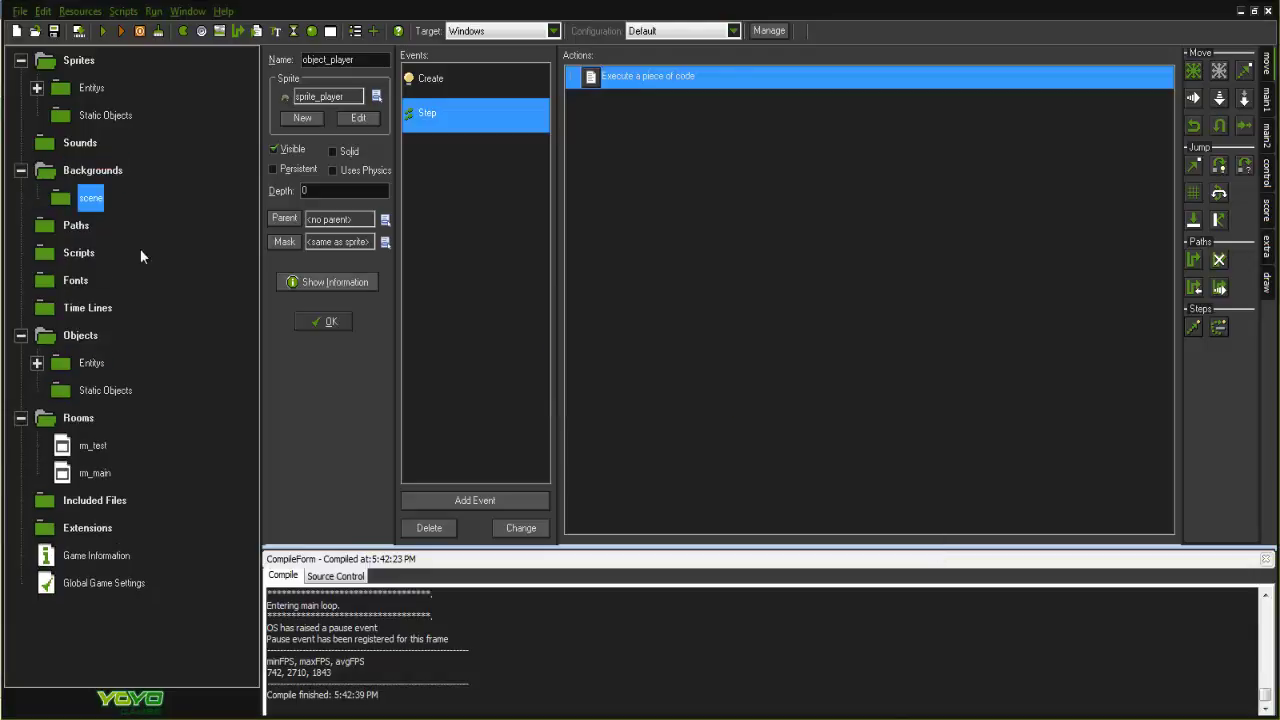
Create a background in the scene group and name it grass.
{"action": "right_click", "coordinate": [92, 208]}
{"action": "left_click", "coordinate": [92, 214]}
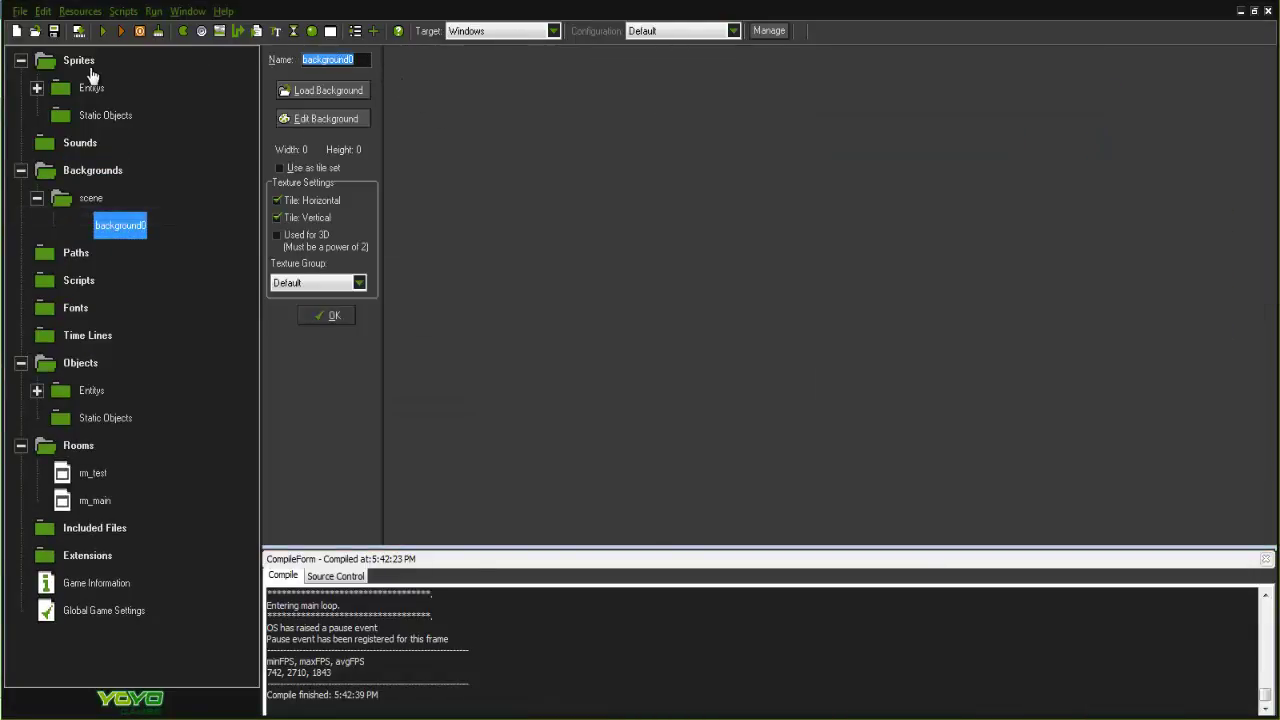
{"action": "type", "text": "c"}
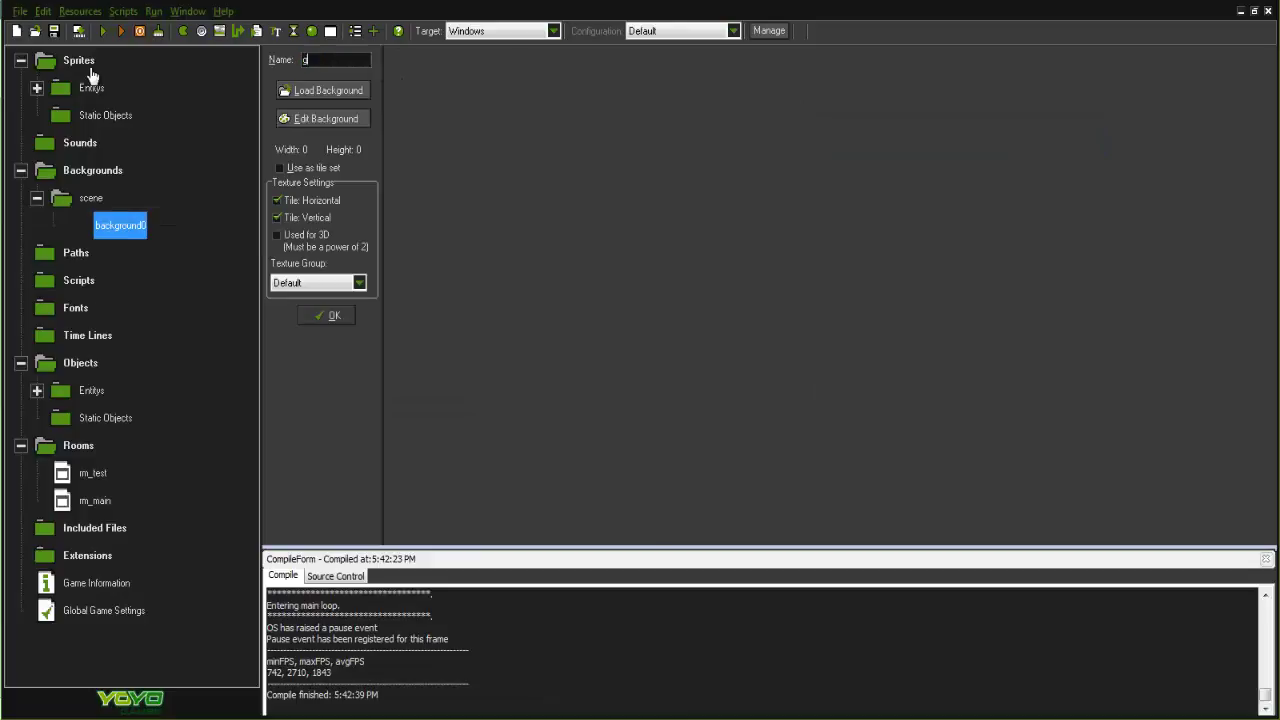
{"action": "type", "text": "rass"}
Load the fine grass texture from the Zombie Course pictures folder into the grass background and accept it.
{"action": "left_click", "coordinate": [326, 90]}
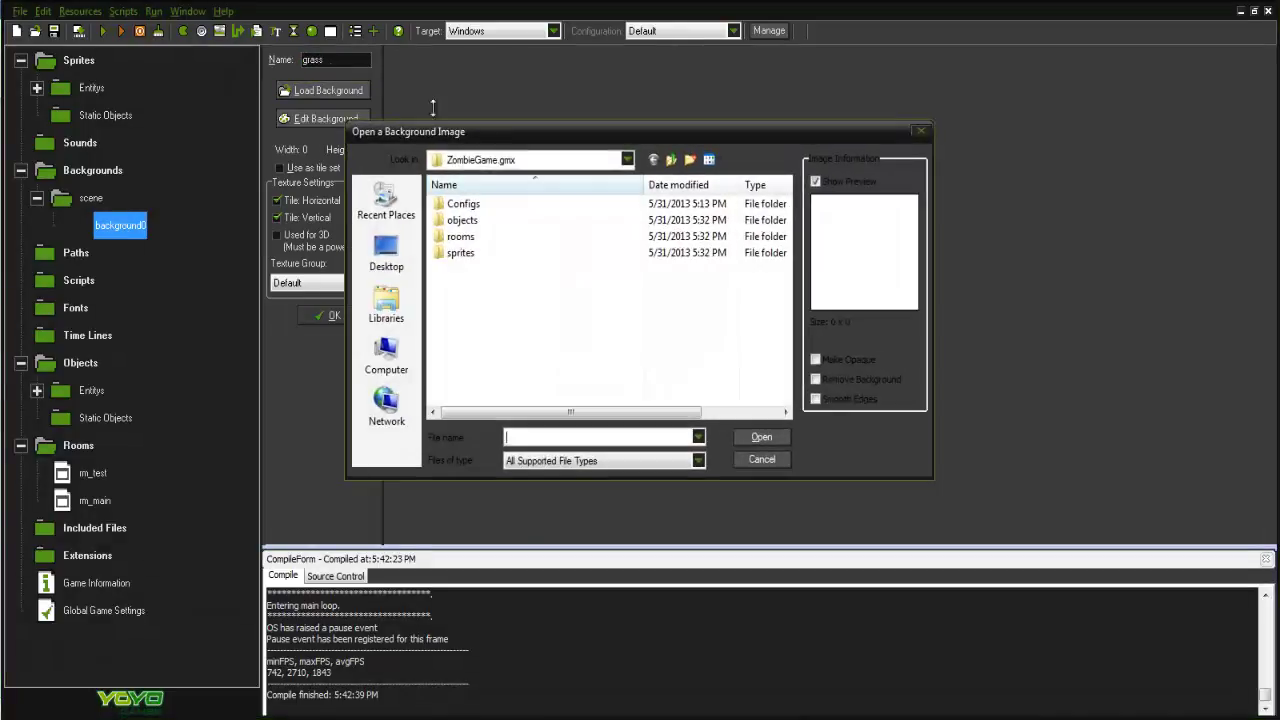
{"action": "left_click", "coordinate": [395, 322]}
{"action": "double_click", "coordinate": [505, 245]}
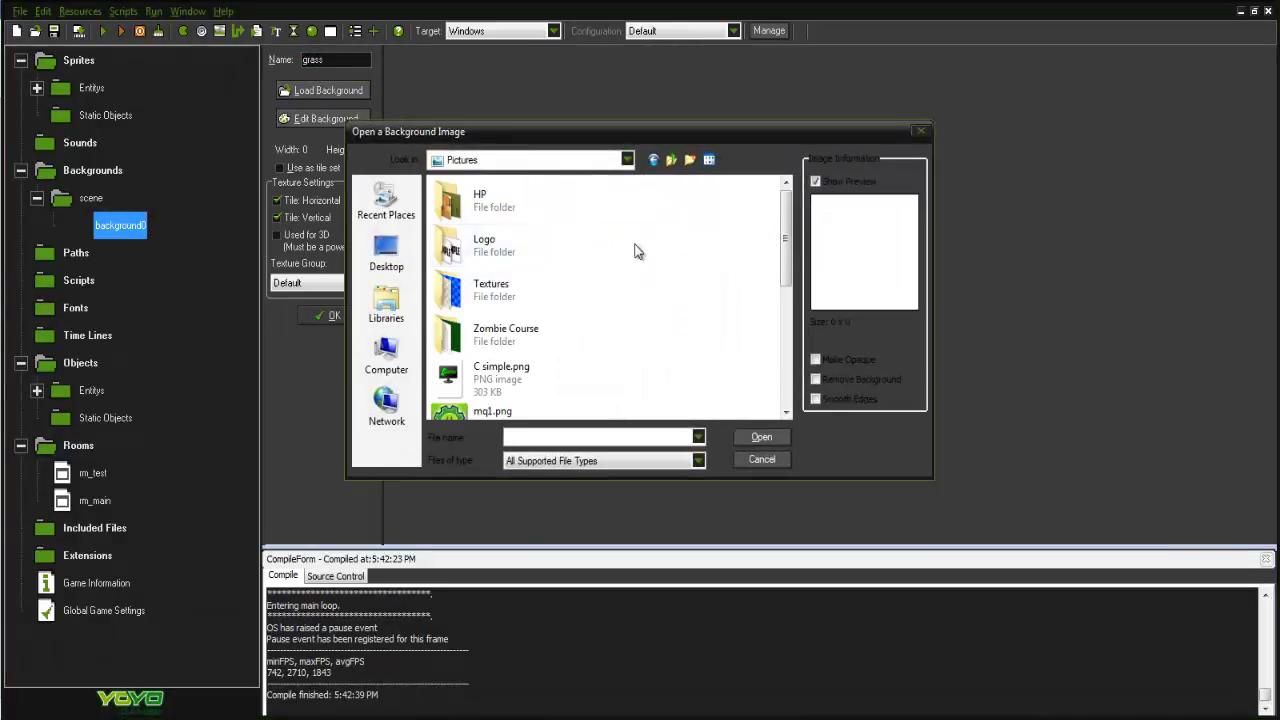
{"action": "double_click", "coordinate": [505, 333]}
{"action": "left_click_drag", "start_coordinate": [785, 215], "coordinate": [785, 308]}
{"action": "double_click", "coordinate": [560, 222]}
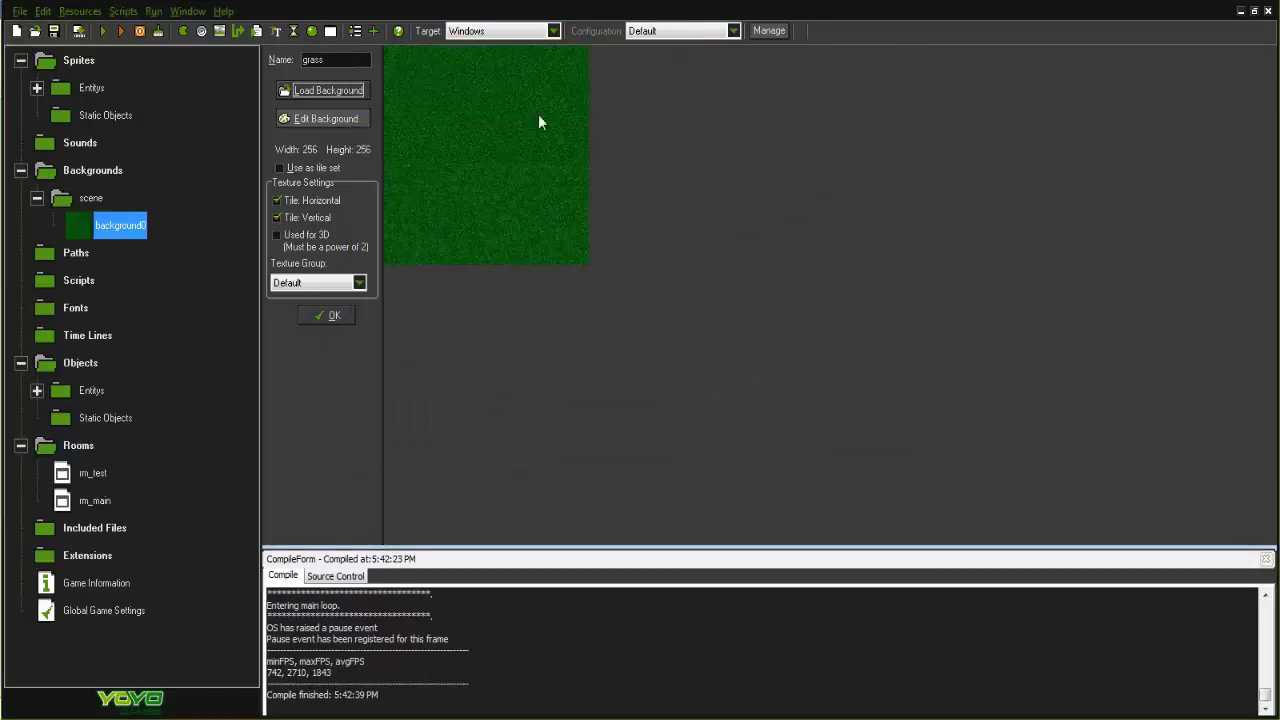
{"action": "left_click", "coordinate": [342, 315]}
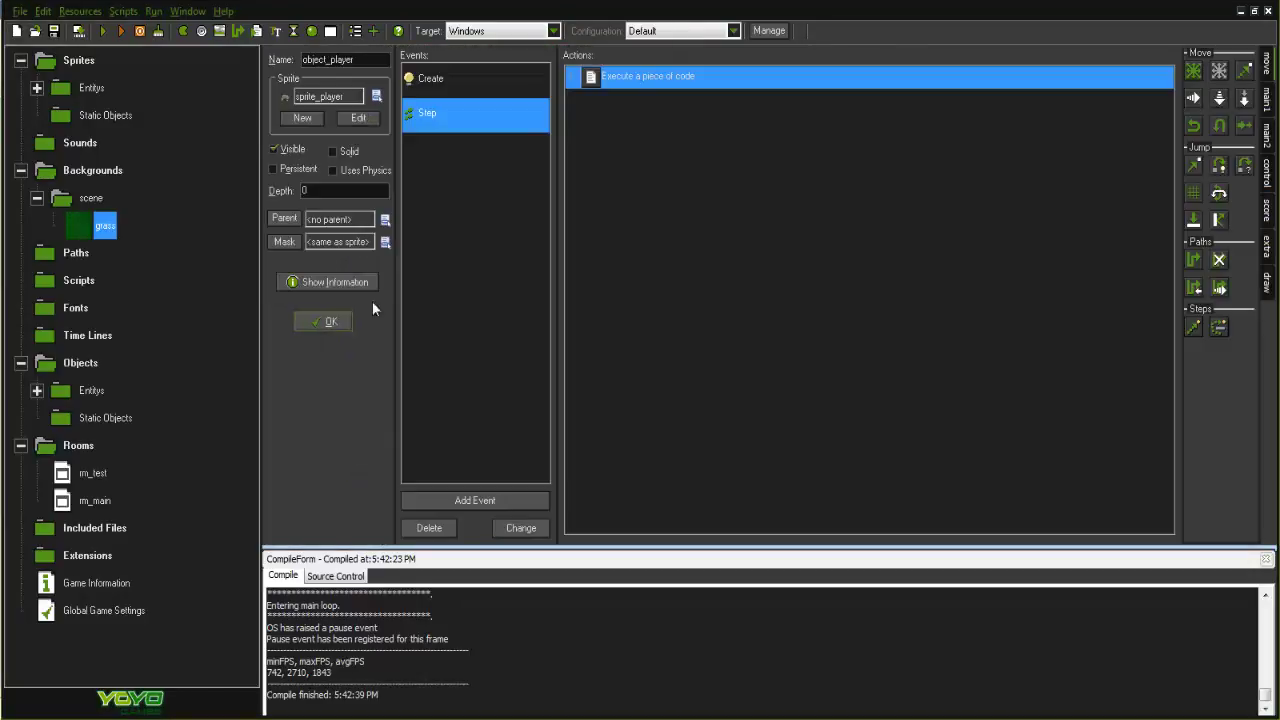
Create a second background in the scene group and load the mist image from the Zombie Course folder.
{"action": "right_click", "coordinate": [104, 203]}
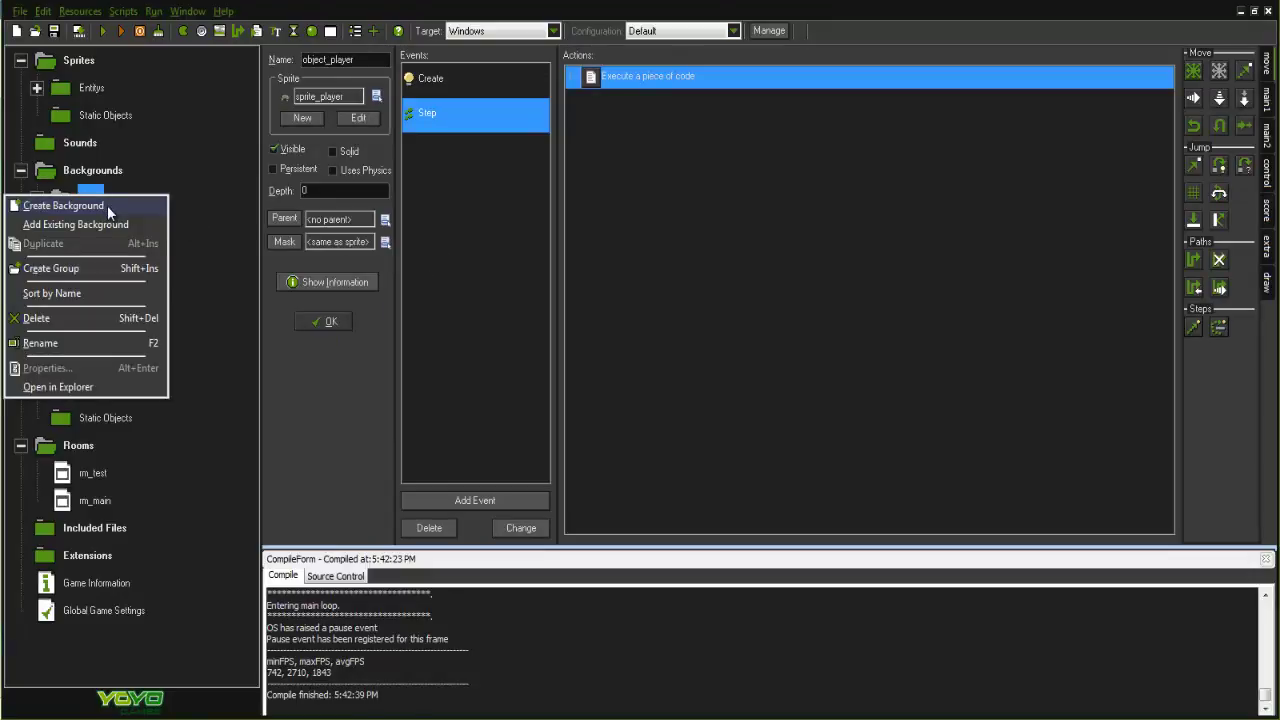
{"action": "left_click", "coordinate": [107, 206]}
{"action": "left_click", "coordinate": [358, 91]}
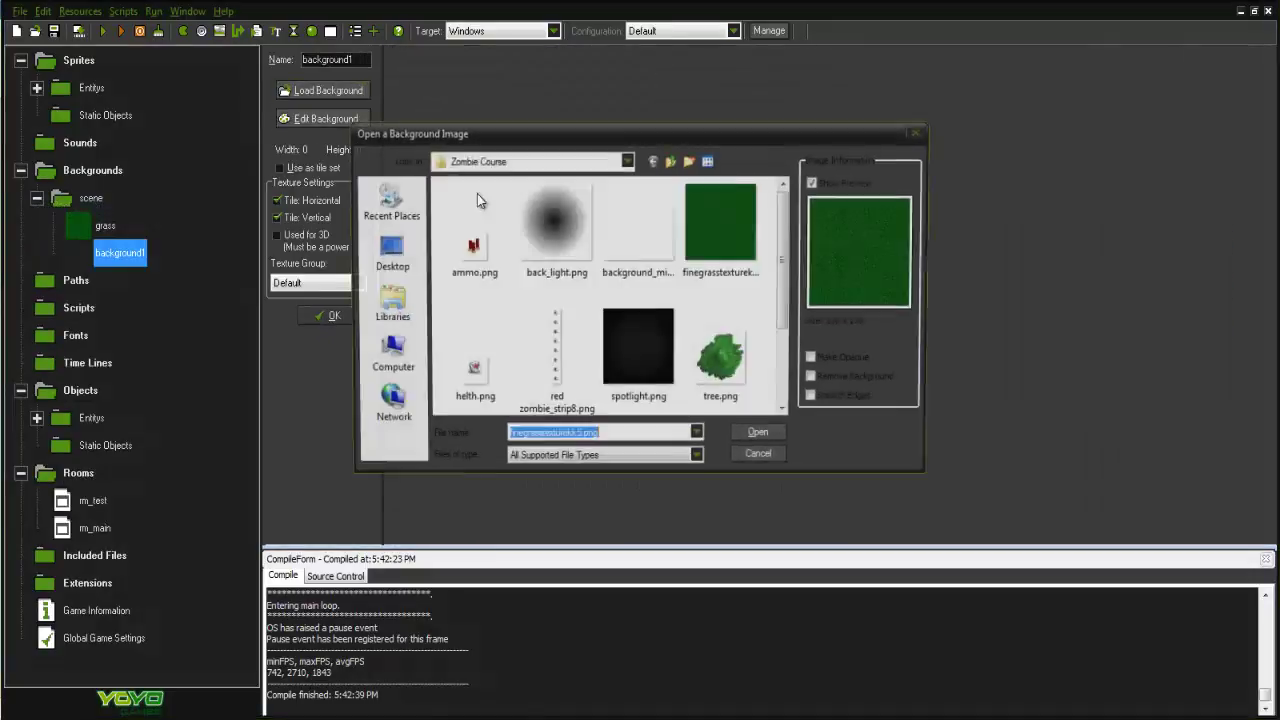
{"action": "double_click", "coordinate": [638, 236]}
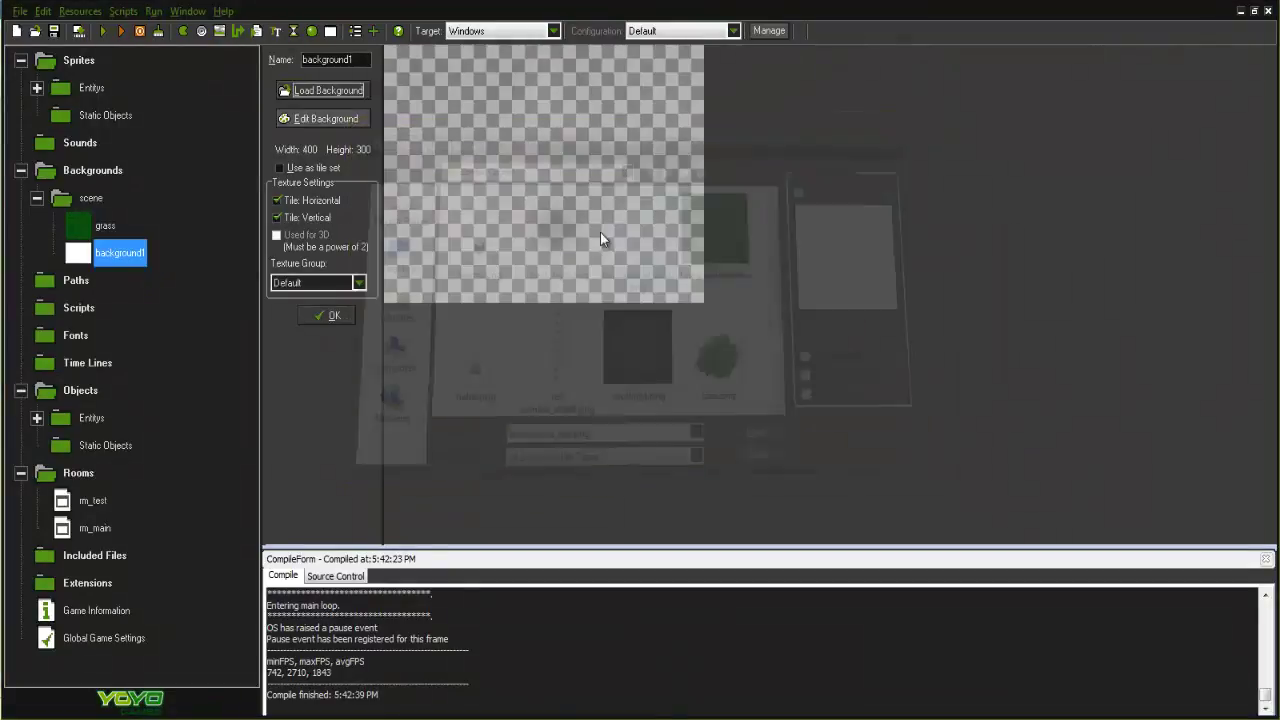
Name the mist background background_mist and accept its properties.
{"action": "left_click_drag", "start_coordinate": [356, 60], "coordinate": [125, 62]}
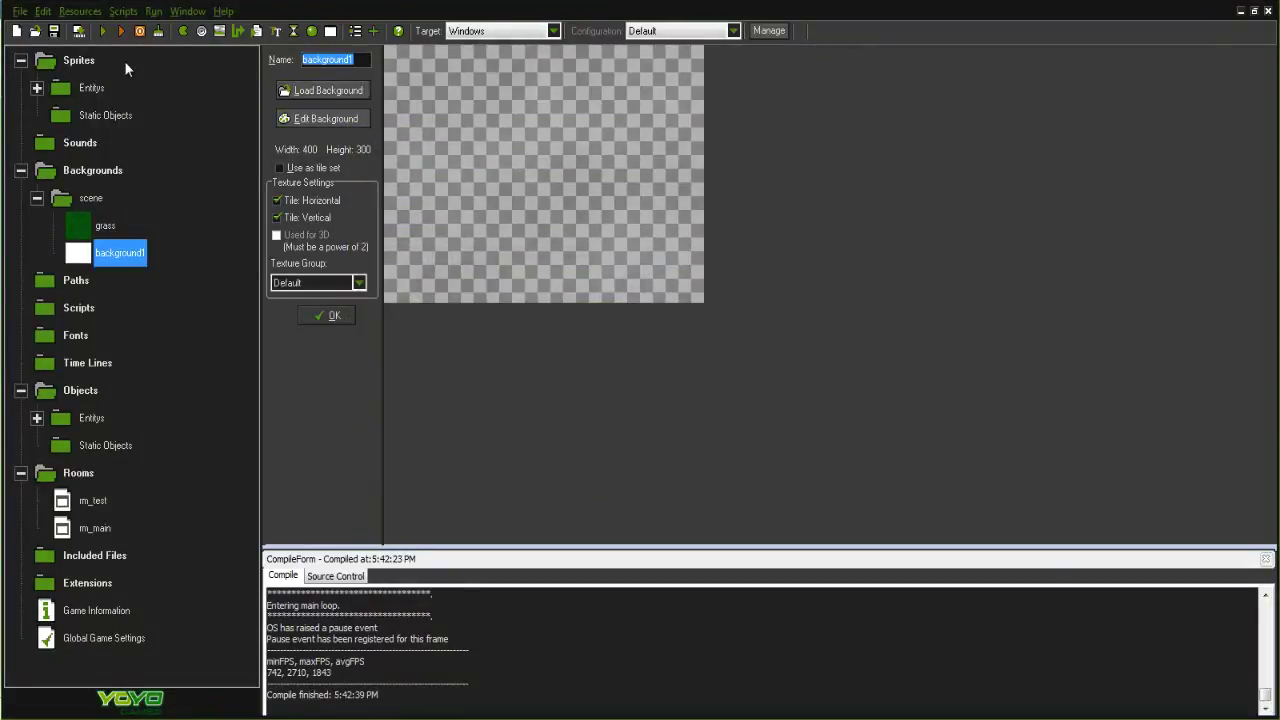
{"action": "type", "text": "m"}
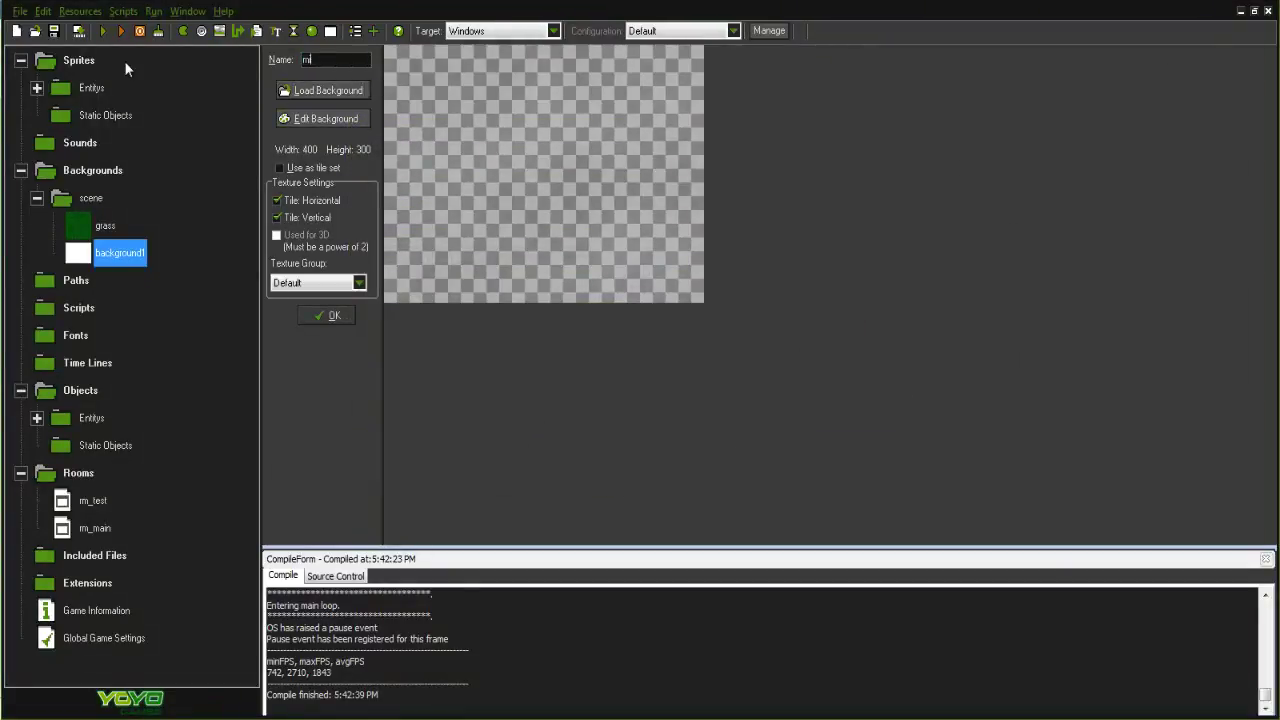
{"action": "type", "text": "sa"}
{"action": "key", "text": "BackSpace"}
{"action": "key", "text": "BackSpace"}
{"action": "type", "text": "ackgr"}
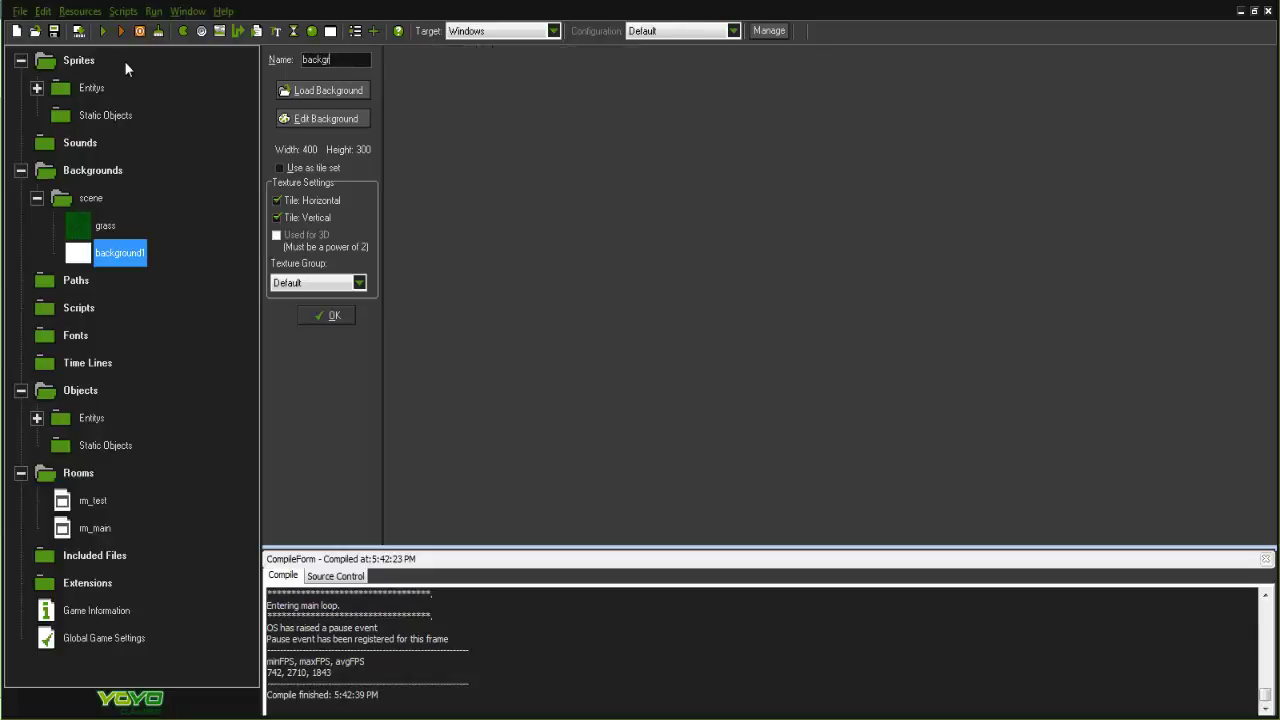
{"action": "type", "text": "ound_mist"}
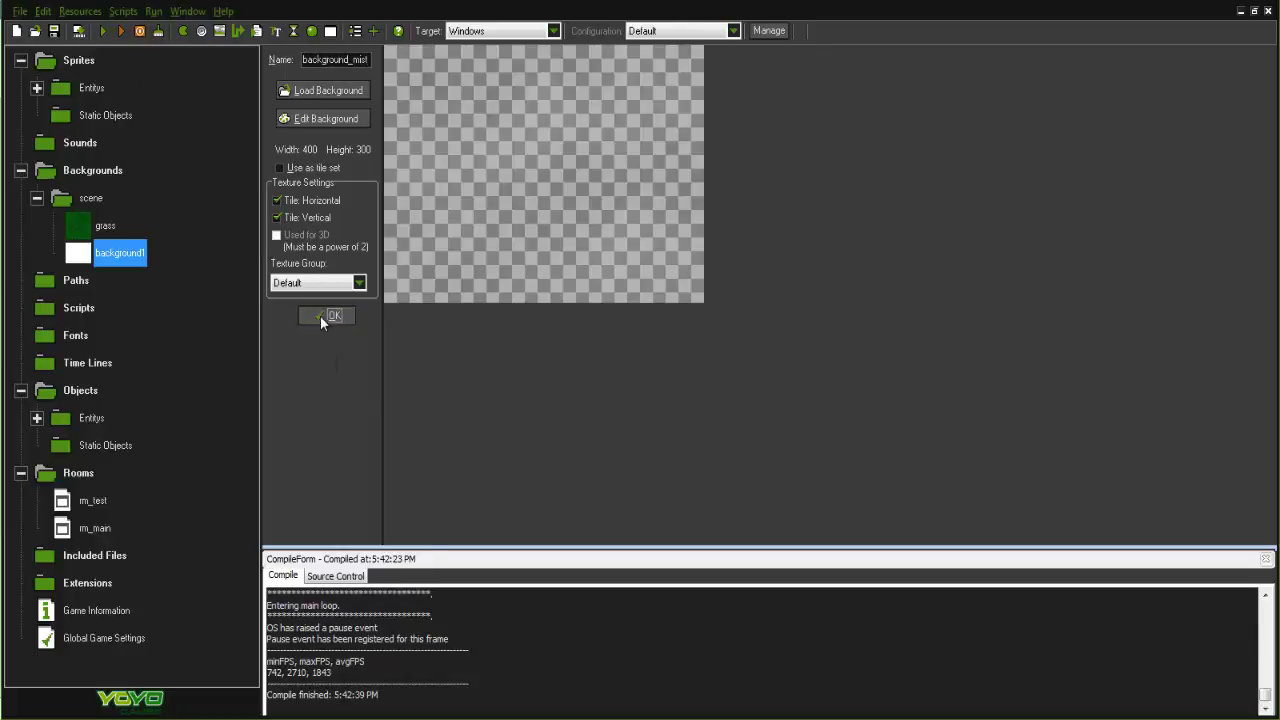
{"action": "left_click", "coordinate": [320, 316]}
Rename the grass background to background_grass.
{"action": "double_click", "coordinate": [105, 225]}
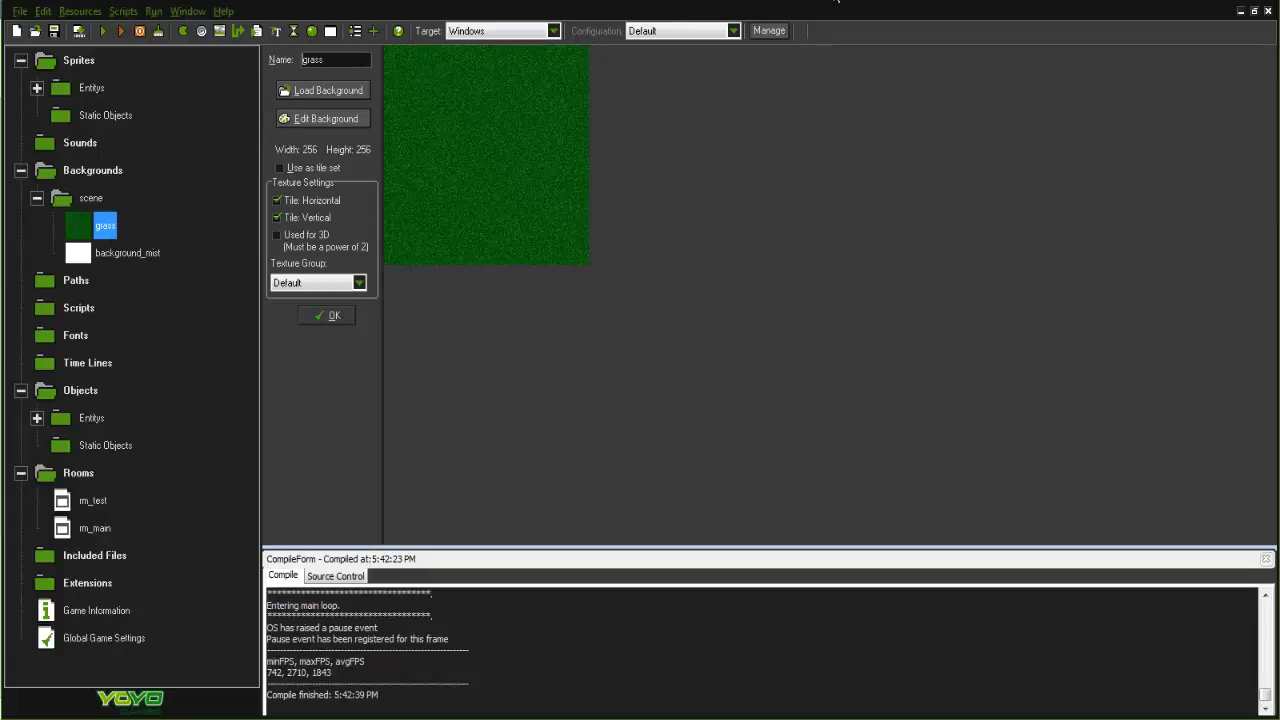
{"action": "type", "text": "background_"}
{"action": "left_click", "coordinate": [320, 316]}
Hide the grid in rm_main and assign background_grass to its Background 0 layer.
{"action": "double_click", "coordinate": [95, 527]}
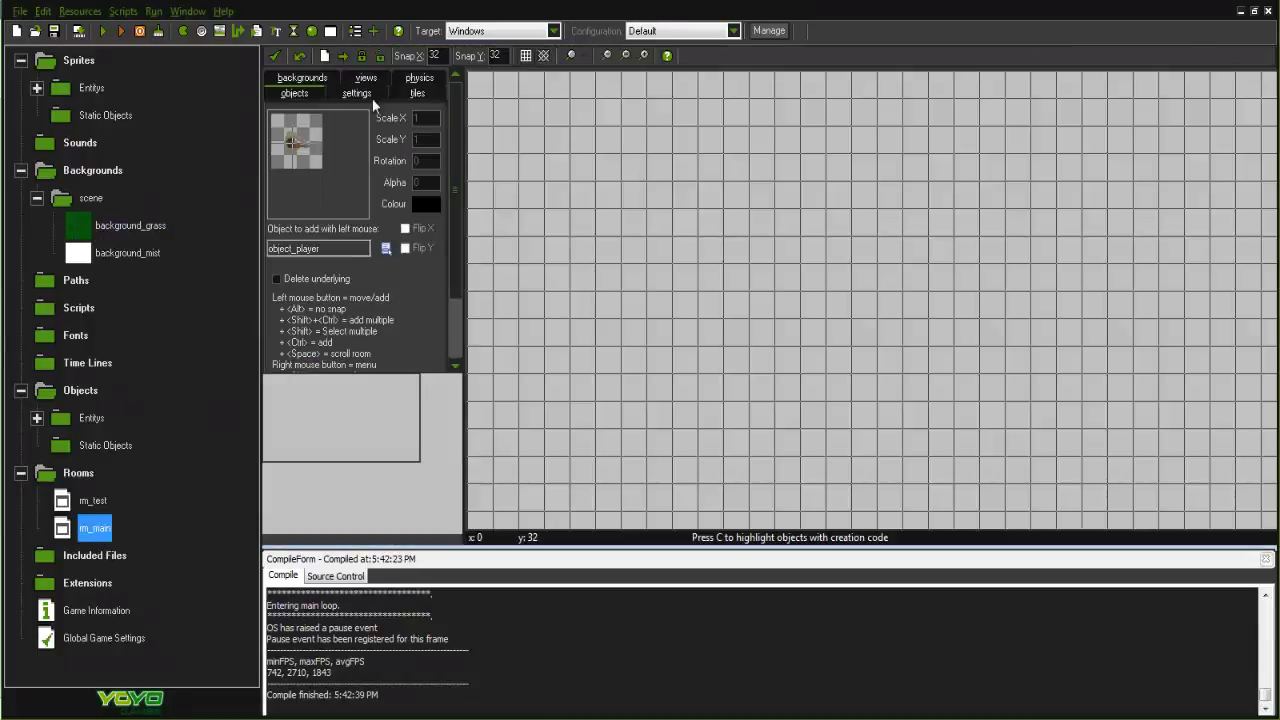
{"action": "left_click", "coordinate": [338, 79]}
{"action": "left_click", "coordinate": [527, 57]}
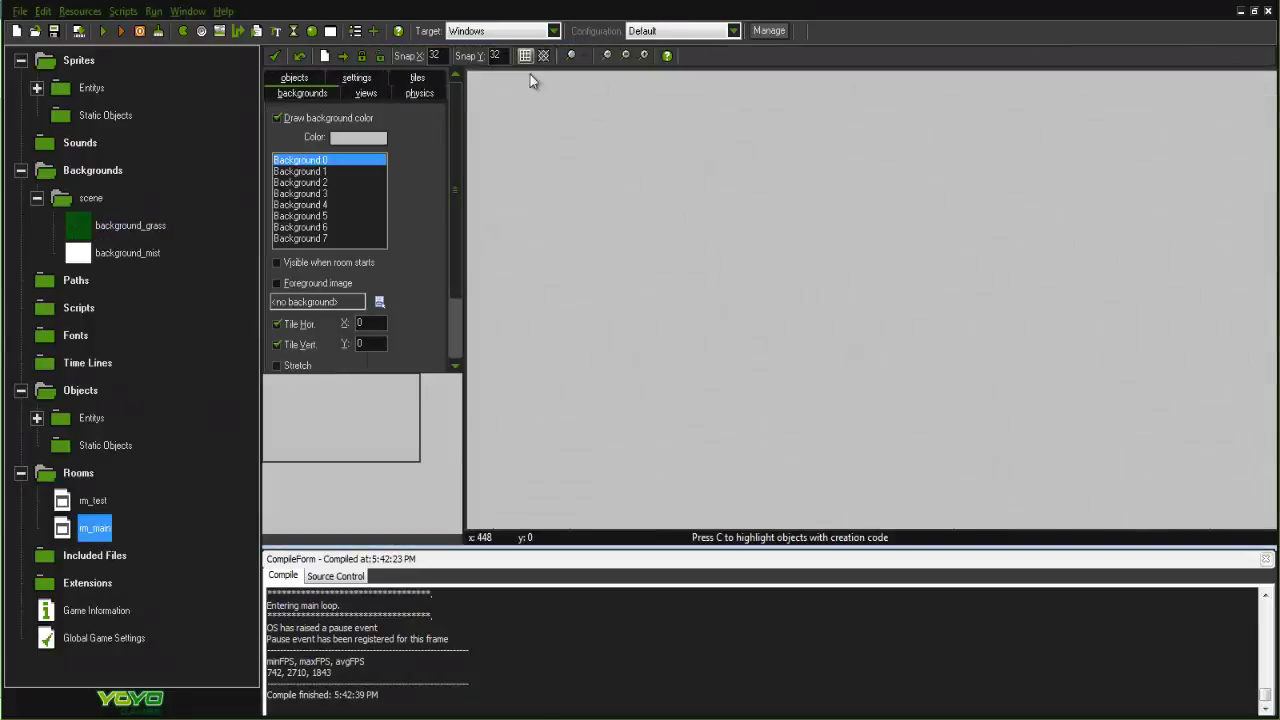
{"action": "scroll", "coordinate": [566, 171], "scroll_direction": "down", "scroll_amount": 2}
{"action": "left_click", "coordinate": [377, 302]}
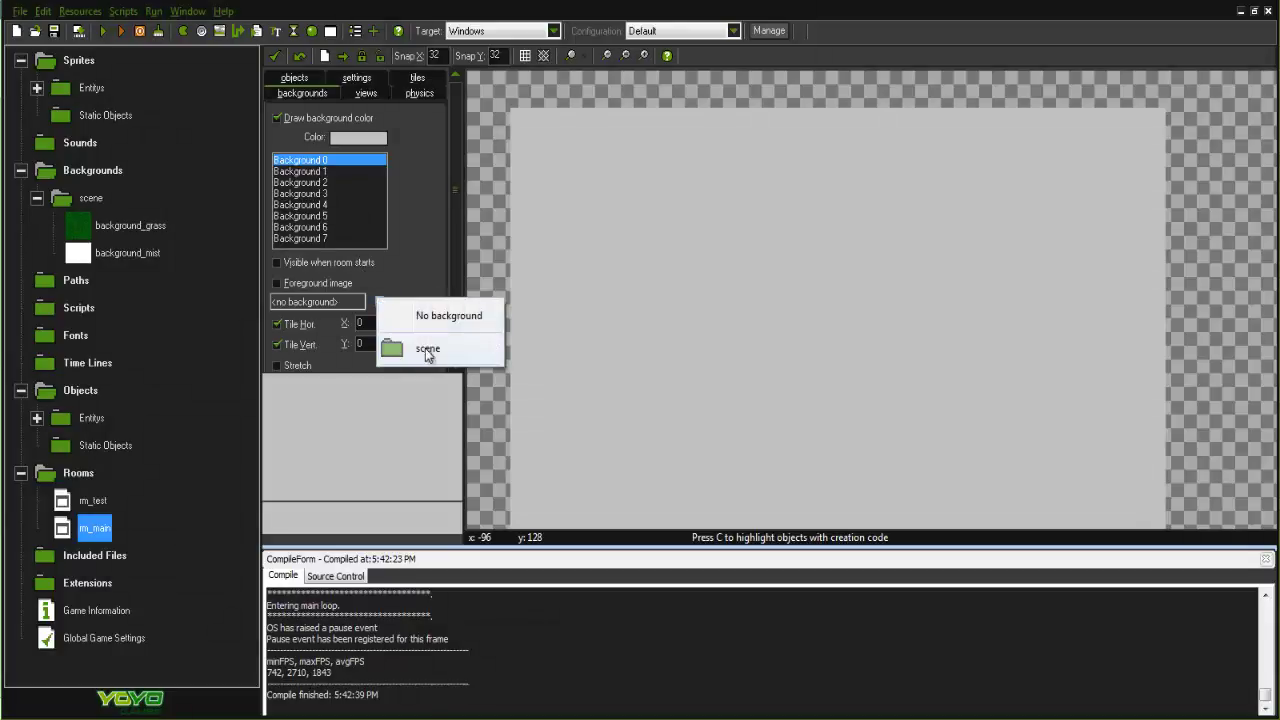
{"action": "mouse_move", "coordinate": [429, 349]}
{"action": "left_click", "coordinate": [563, 347]}
{"action": "left_click_drag", "start_coordinate": [384, 468], "coordinate": [368, 427]}
Assign background_mist to the Background 1 layer of rm_main.
{"action": "left_click", "coordinate": [332, 172]}
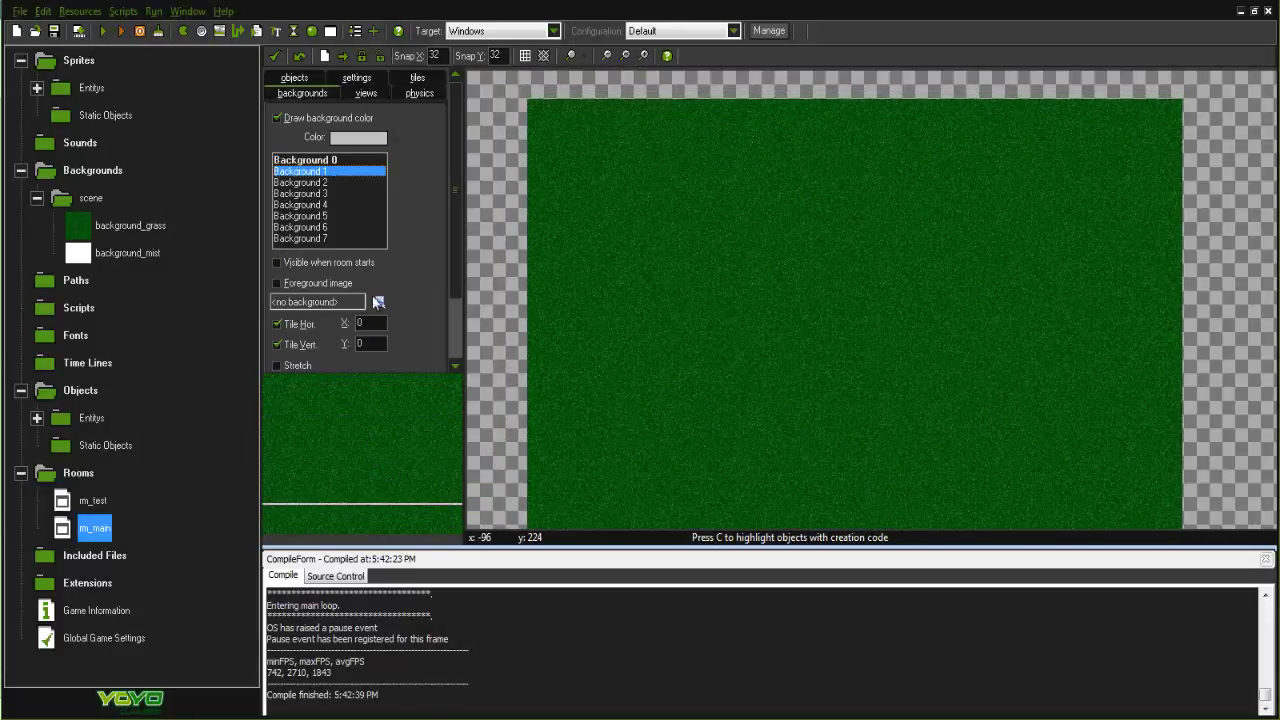
{"action": "left_click", "coordinate": [379, 302]}
{"action": "mouse_move", "coordinate": [462, 355]}
{"action": "left_click", "coordinate": [559, 388]}
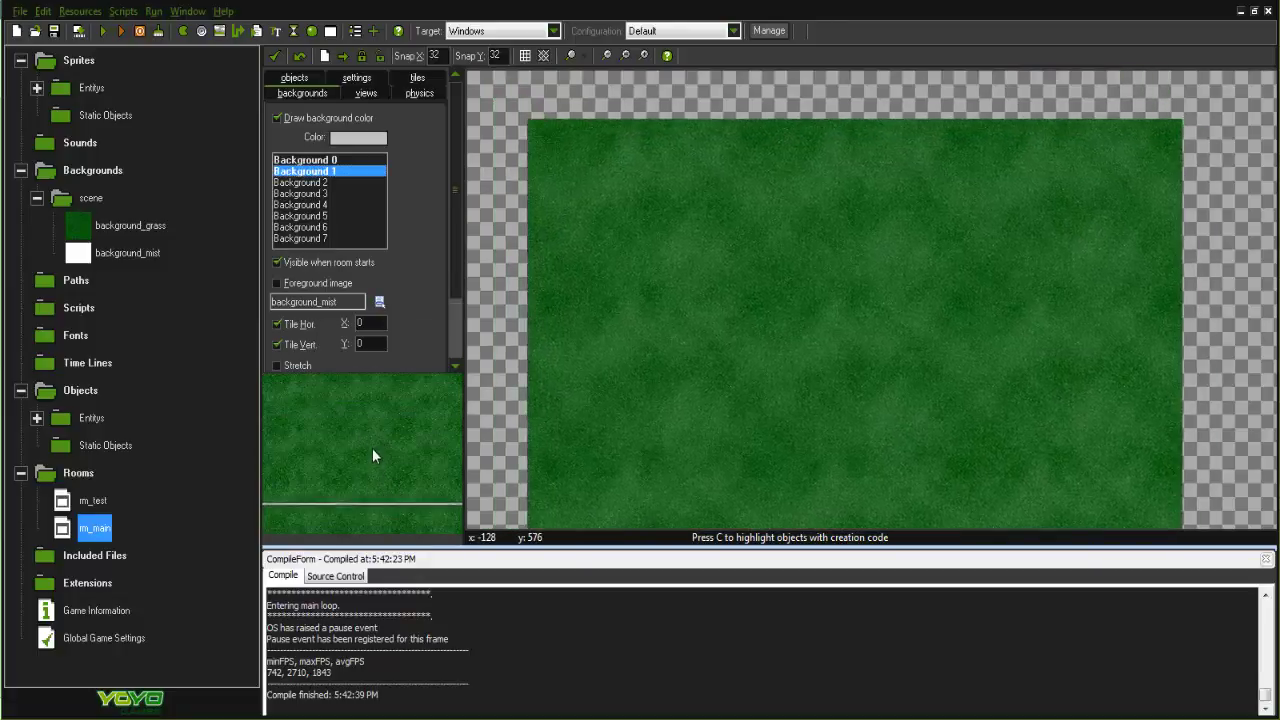
Set the horizontal speed of the Background 1 mist layer to 1.
{"action": "left_click_drag", "start_coordinate": [454, 267], "coordinate": [450, 334]}
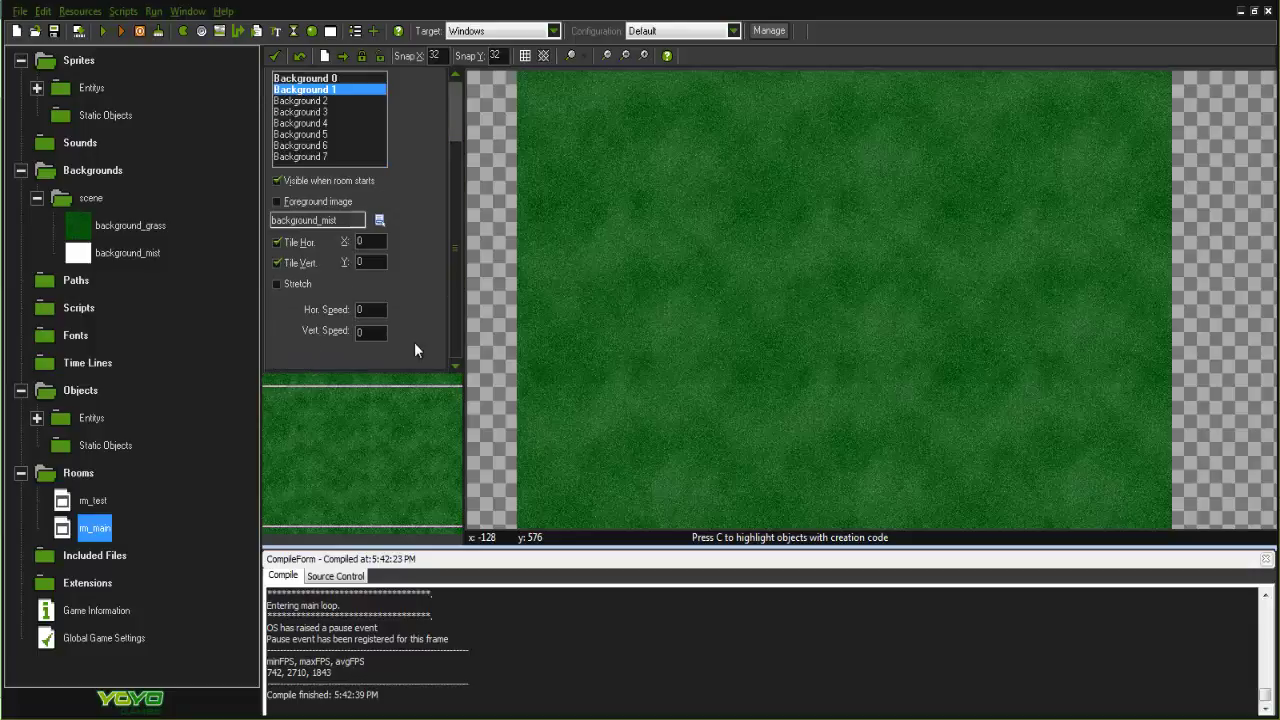
{"action": "type", "text": "1"}
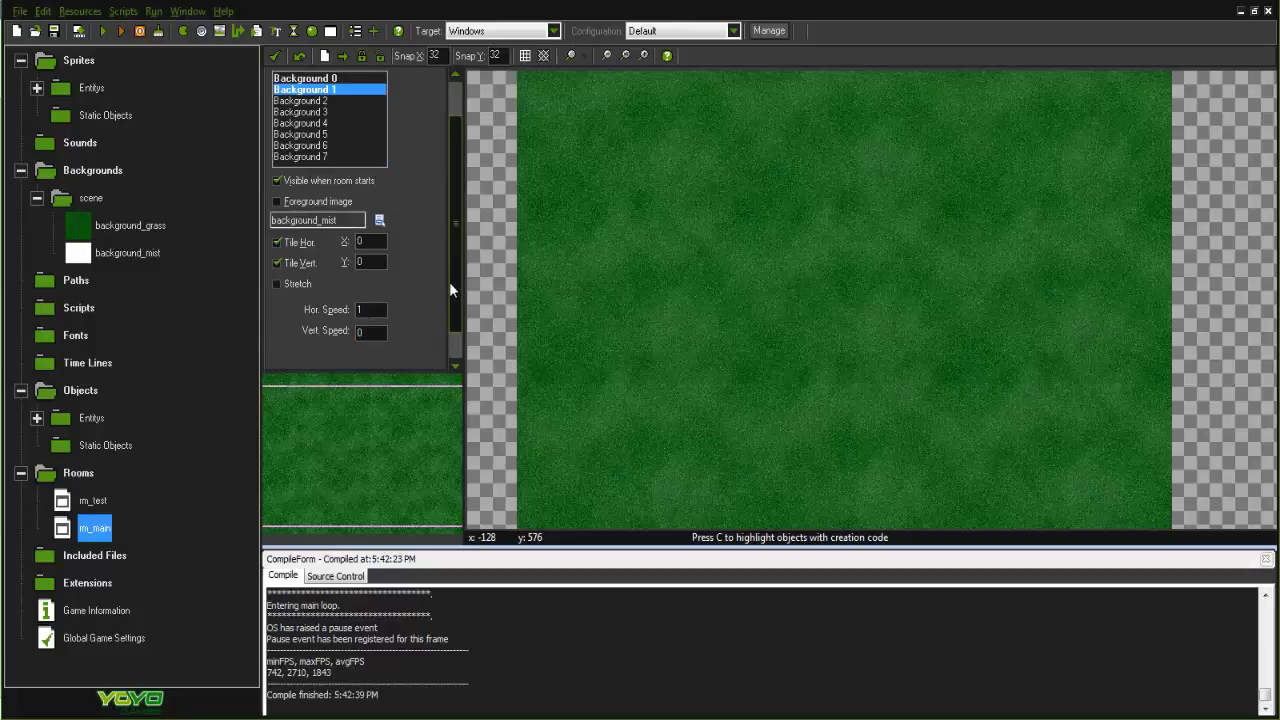
{"action": "left_click_drag", "start_coordinate": [449, 282], "coordinate": [449, 209]}
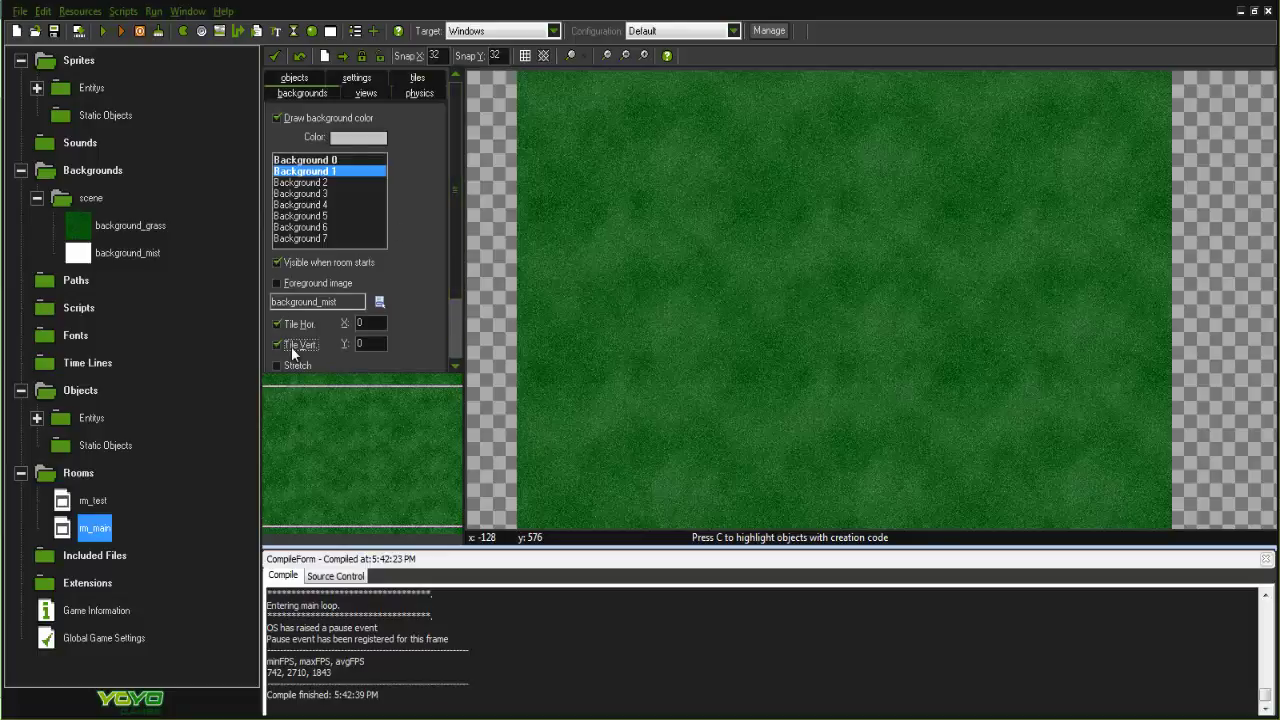
Try stretching the mist layer over the room, and restore its horizontal and vertical tiling.
{"action": "mouse_move", "coordinate": [455, 214]}
{"action": "left_mouse_down"}
{"action": "mouse_move", "coordinate": [454, 281]}
{"action": "mouse_move", "coordinate": [443, 183]}
{"action": "left_mouse_up"}
{"action": "left_click", "coordinate": [288, 375]}
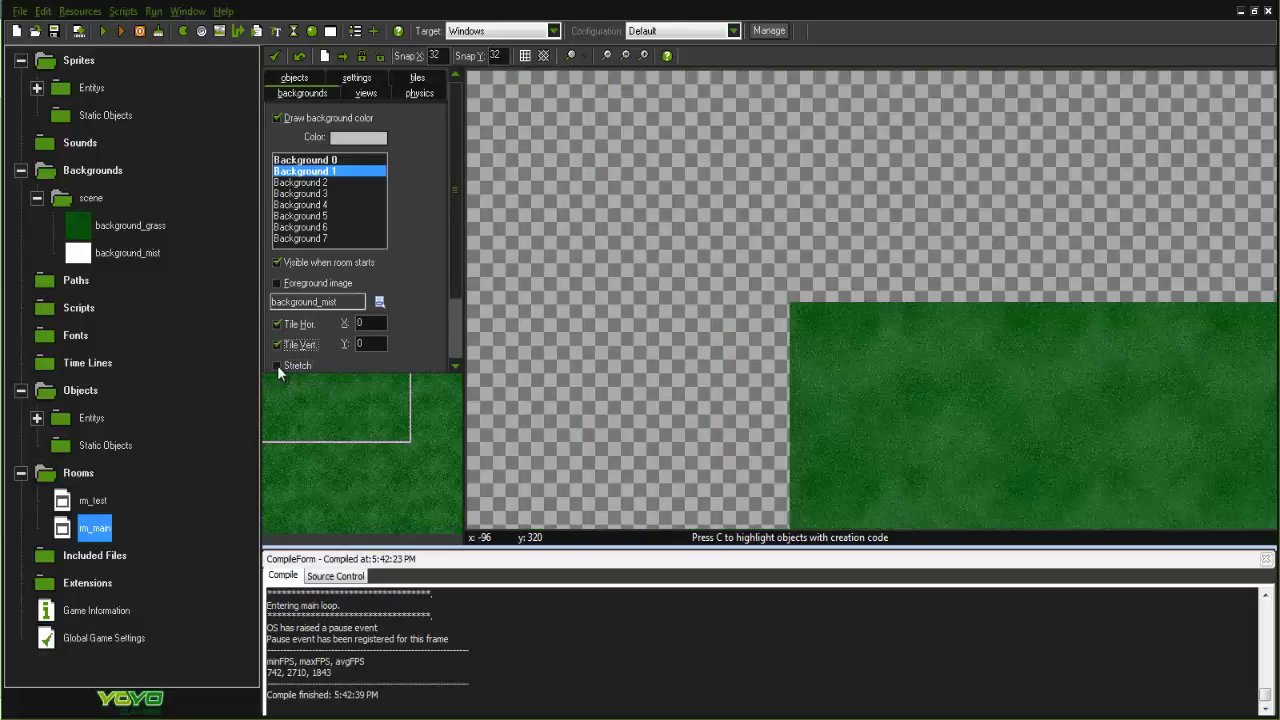
{"action": "left_click", "coordinate": [277, 364]}
{"action": "left_click_drag", "start_coordinate": [312, 405], "coordinate": [379, 459]}
{"action": "scroll", "coordinate": [909, 317], "scroll_direction": "down", "scroll_amount": 2}
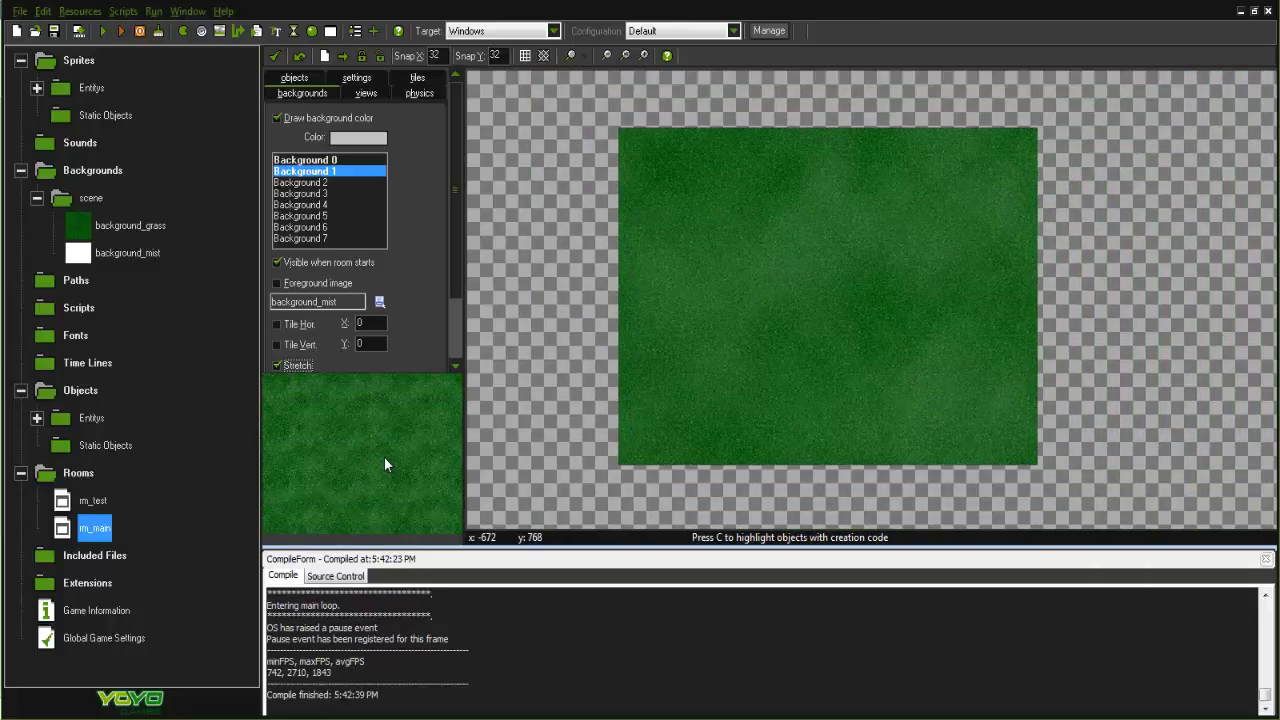
{"action": "left_click", "coordinate": [277, 364]}
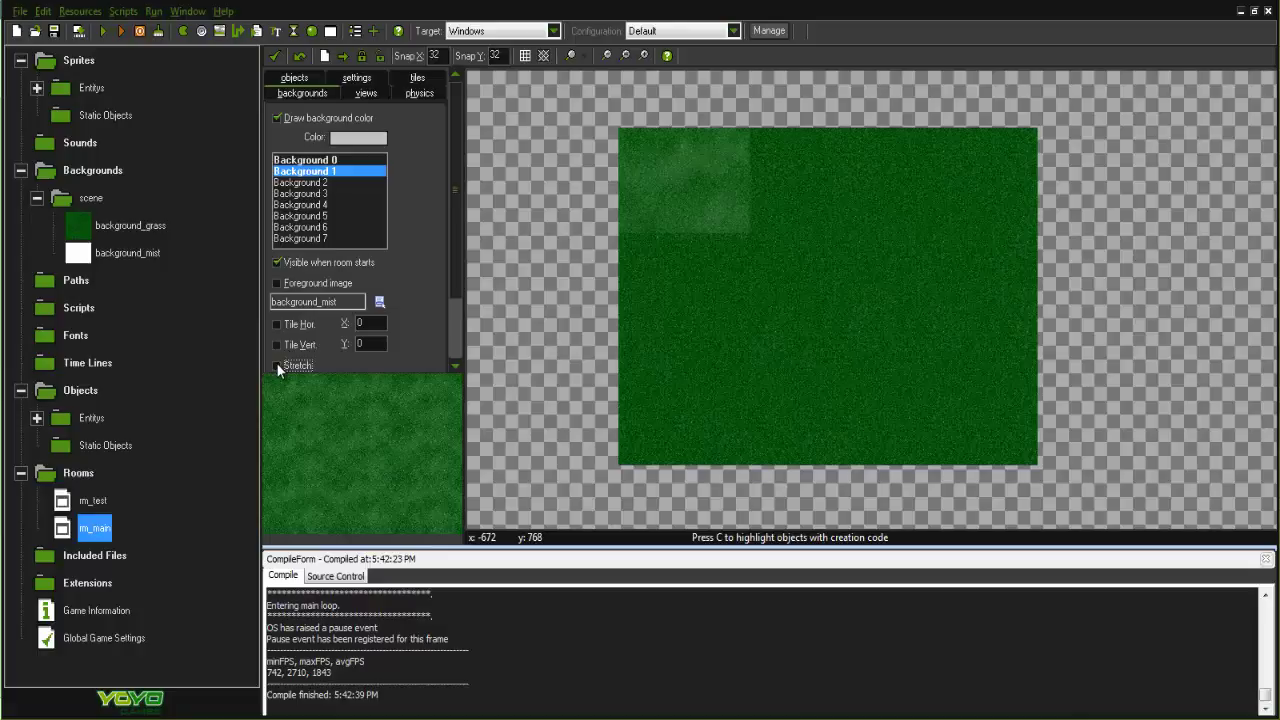
{"action": "left_click", "coordinate": [277, 344]}
{"action": "left_click", "coordinate": [277, 324]}
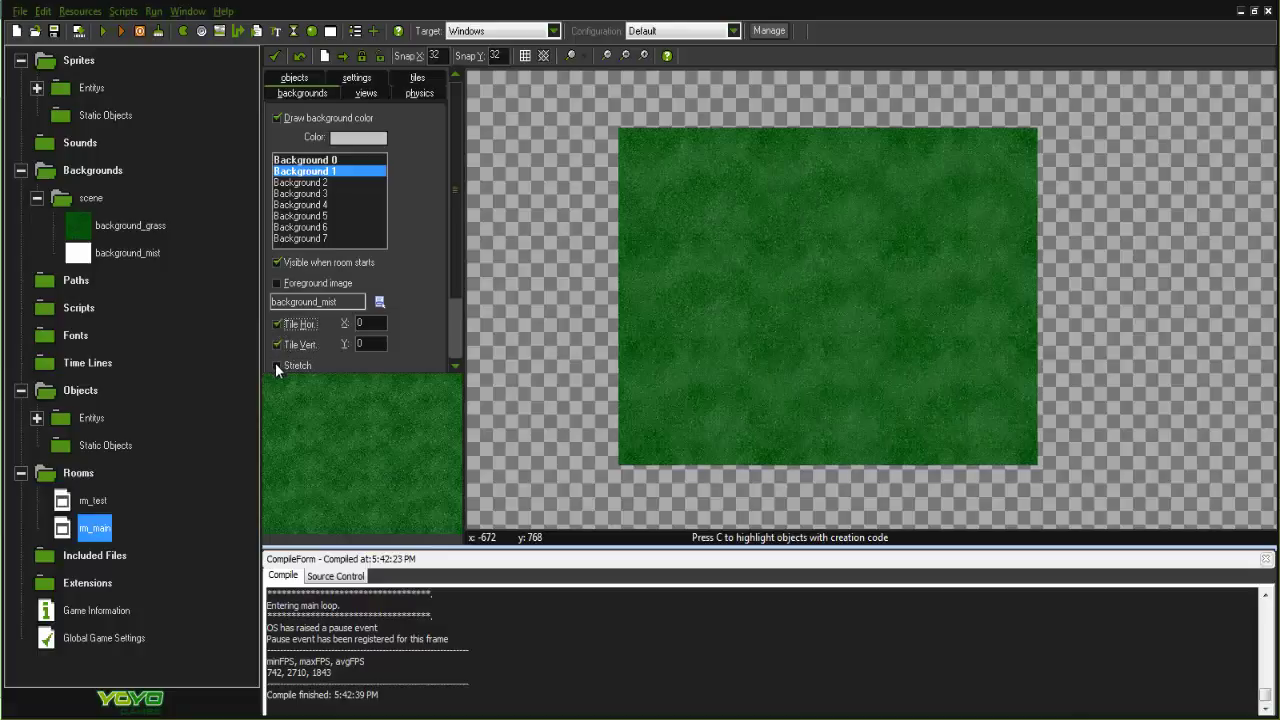
Stretch the mist layer across rm_main, accept the room and save the project.
{"action": "left_click", "coordinate": [277, 364]}
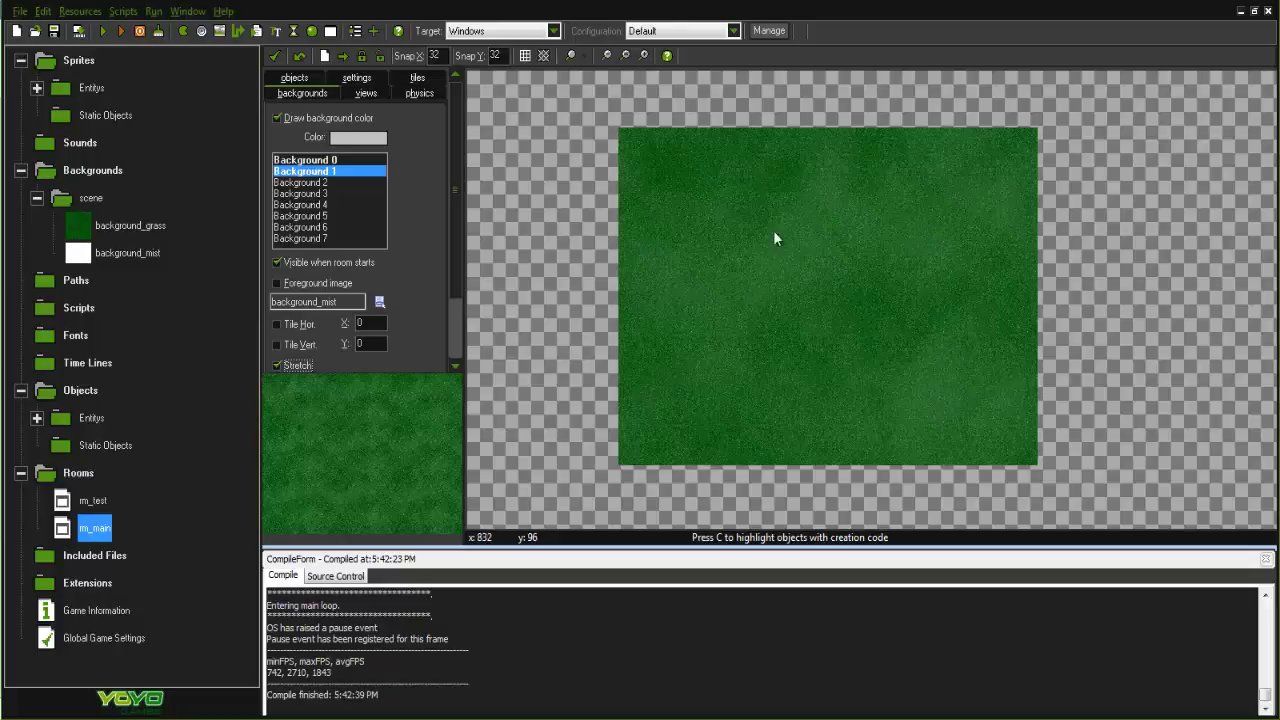
{"action": "left_click_drag", "start_coordinate": [368, 434], "coordinate": [386, 480]}
{"action": "left_click", "coordinate": [274, 56]}
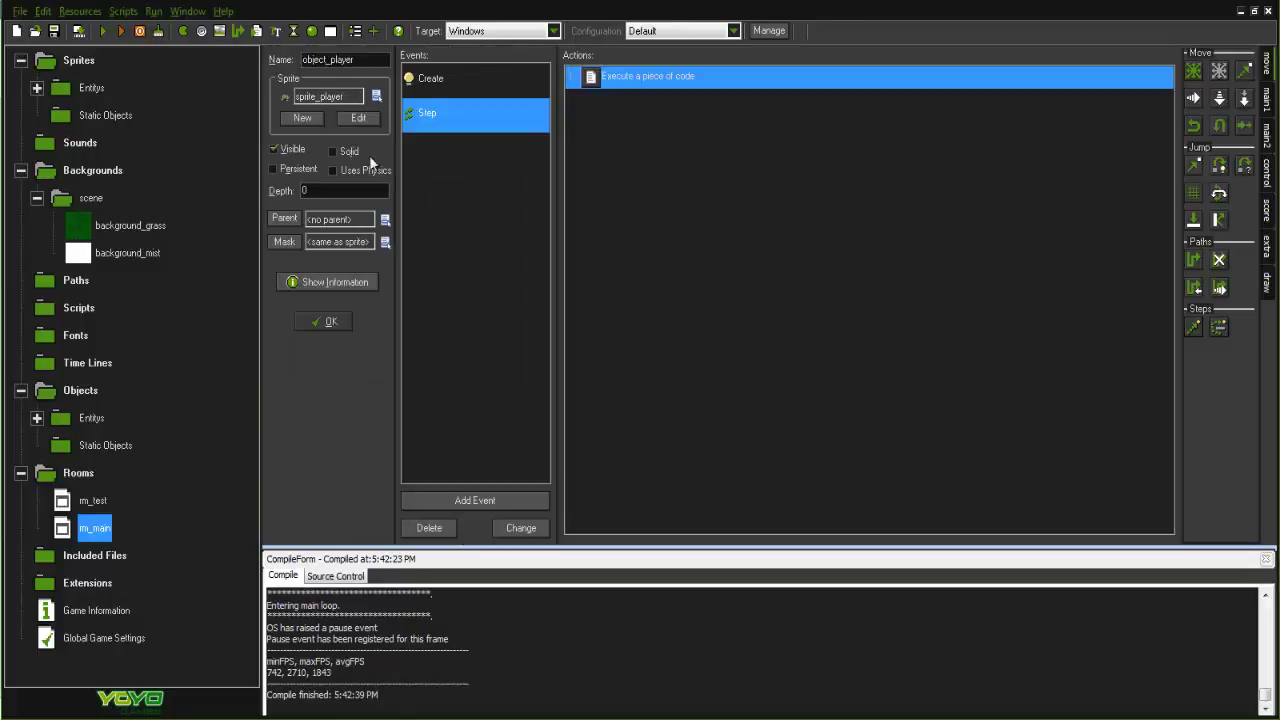
{"action": "left_click", "coordinate": [54, 31]}
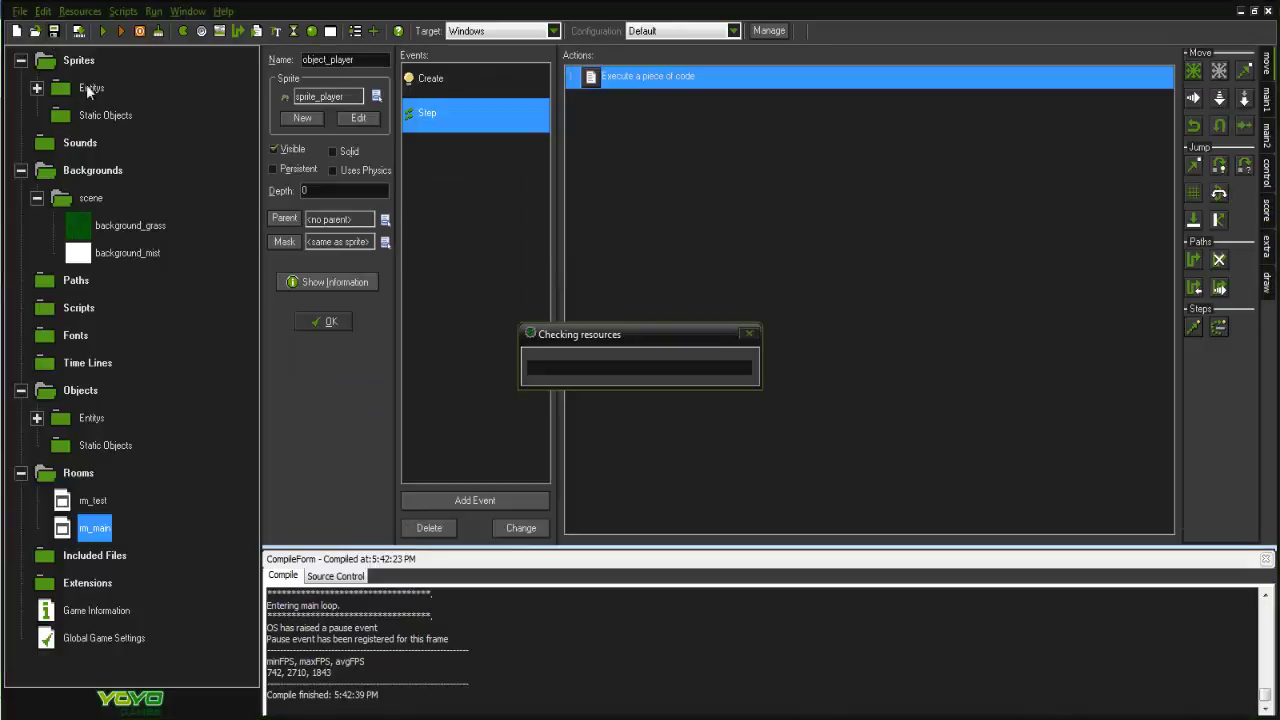
Reopen rm_main to examine the layered grass and mist backgrounds, and close the room.
{"action": "double_click", "coordinate": [89, 536]}
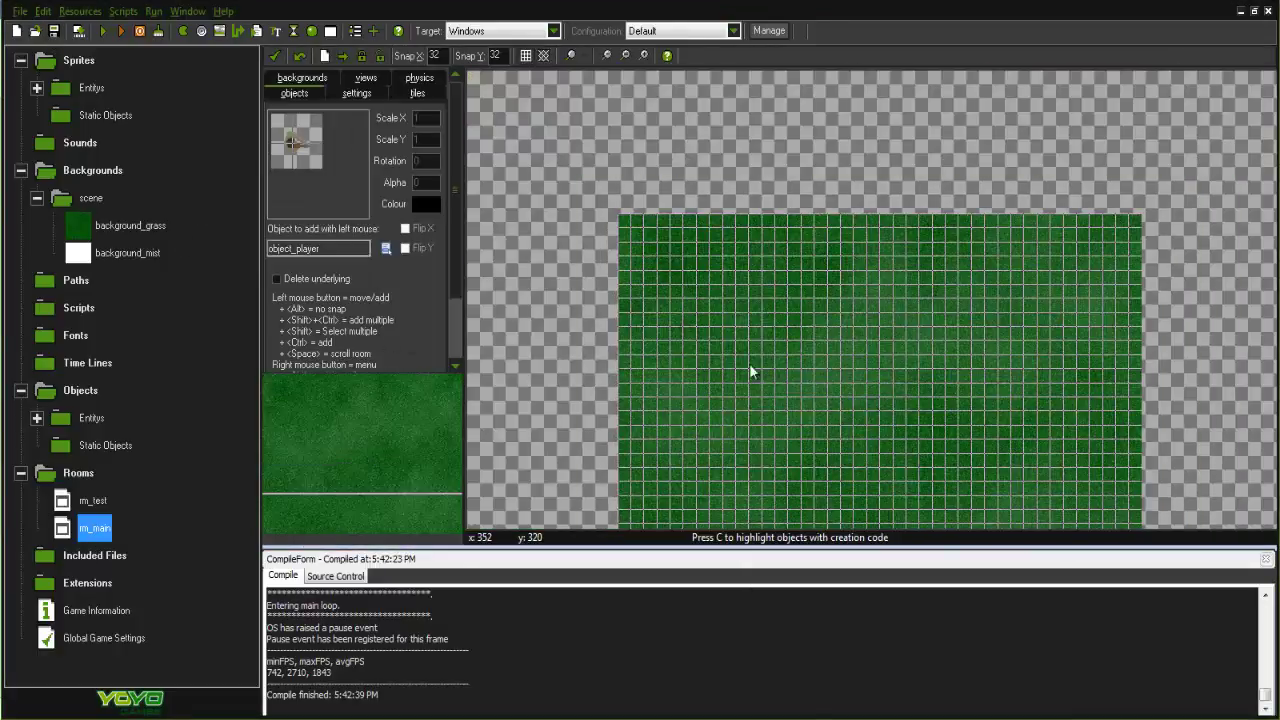
{"action": "left_click_drag", "start_coordinate": [410, 424], "coordinate": [394, 454]}
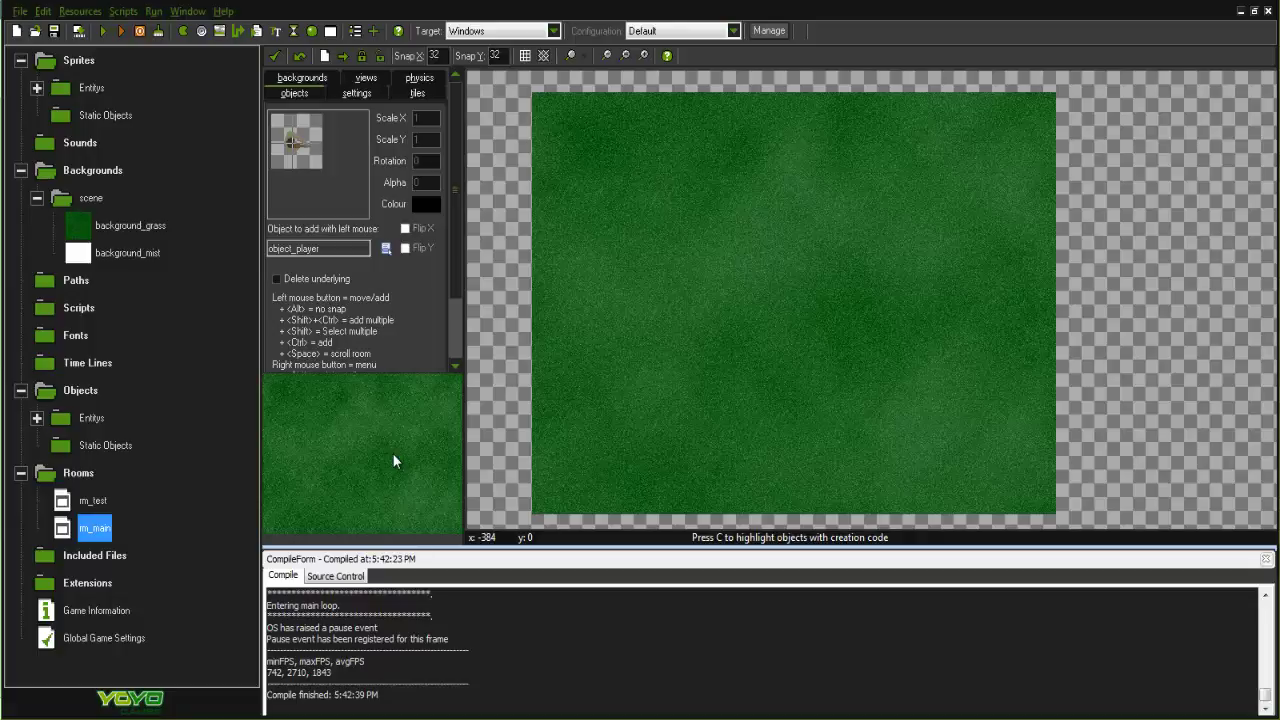
{"action": "left_click", "coordinate": [273, 56]}
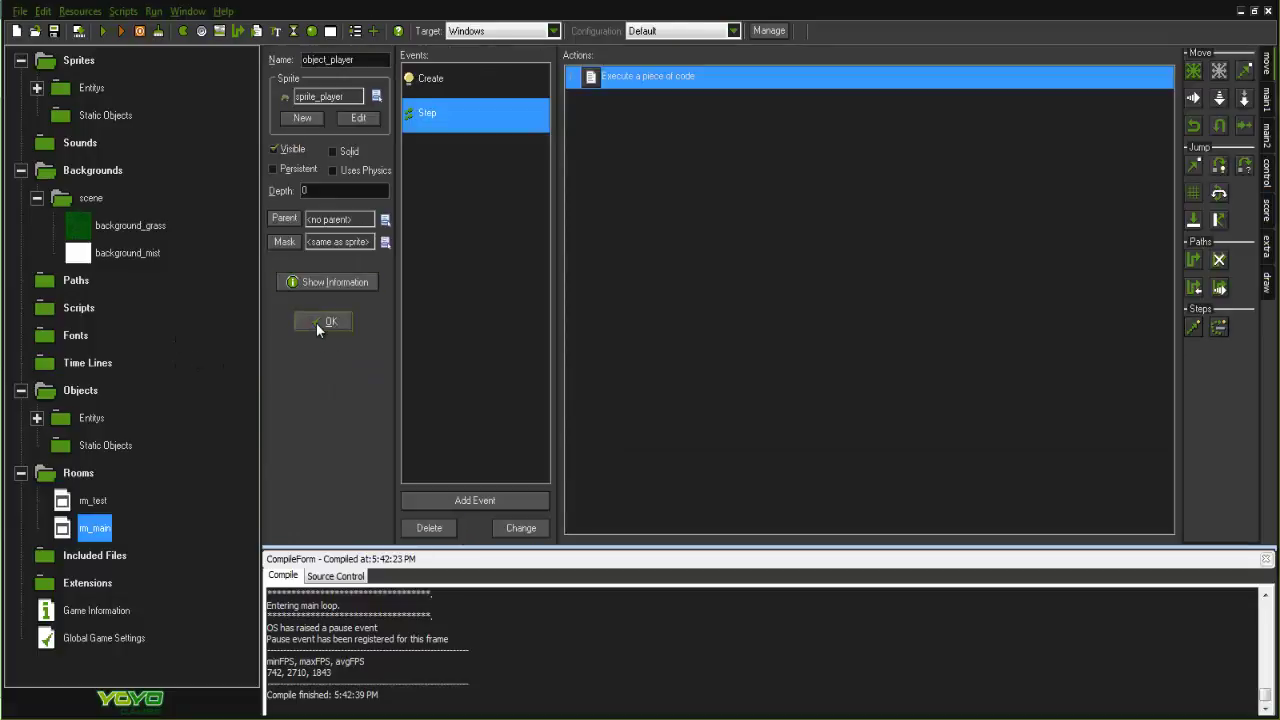
Collapse the scene group and open rm_test to check its contents, closing the room again.
{"action": "double_click", "coordinate": [52, 199]}
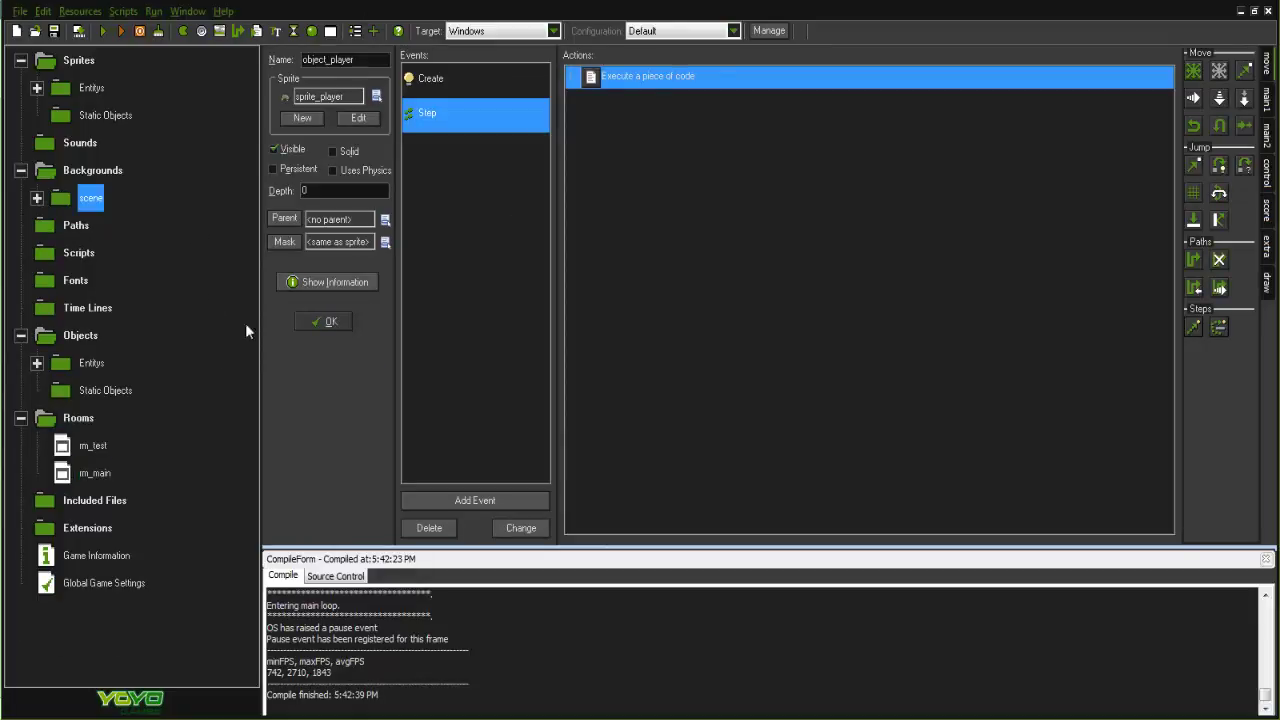
{"action": "double_click", "coordinate": [93, 446]}
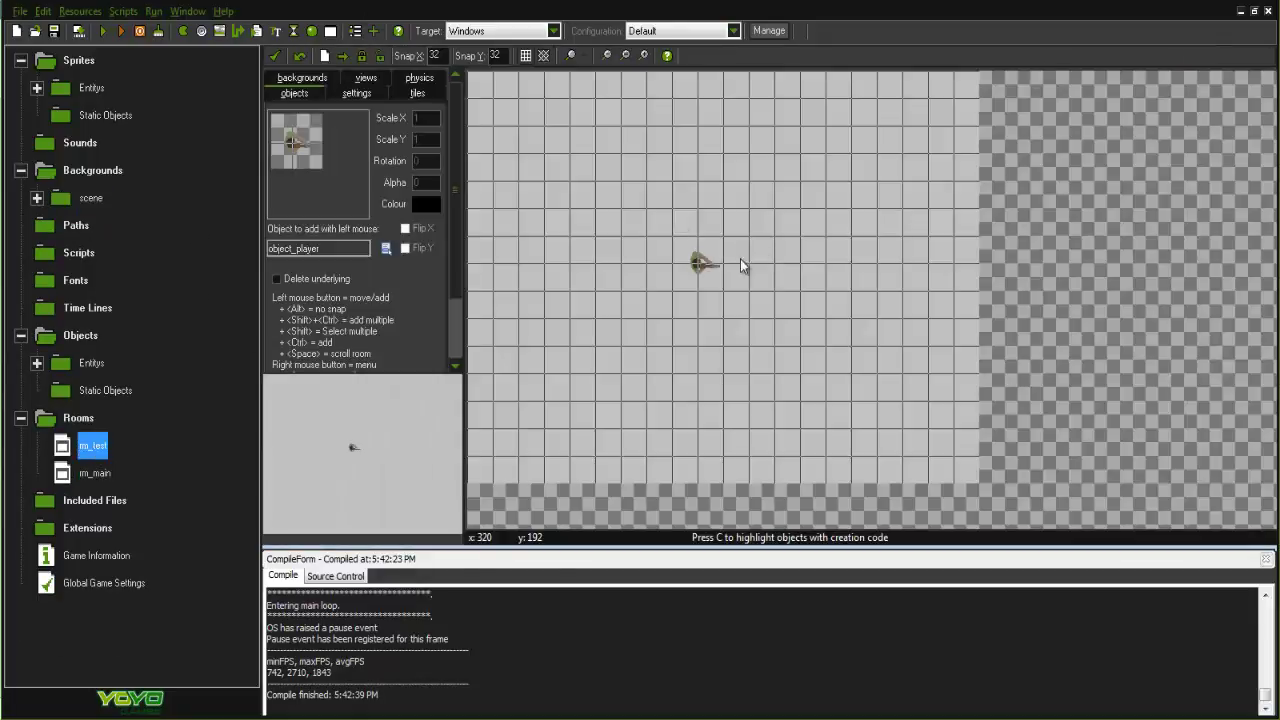
{"action": "left_click", "coordinate": [274, 56]}
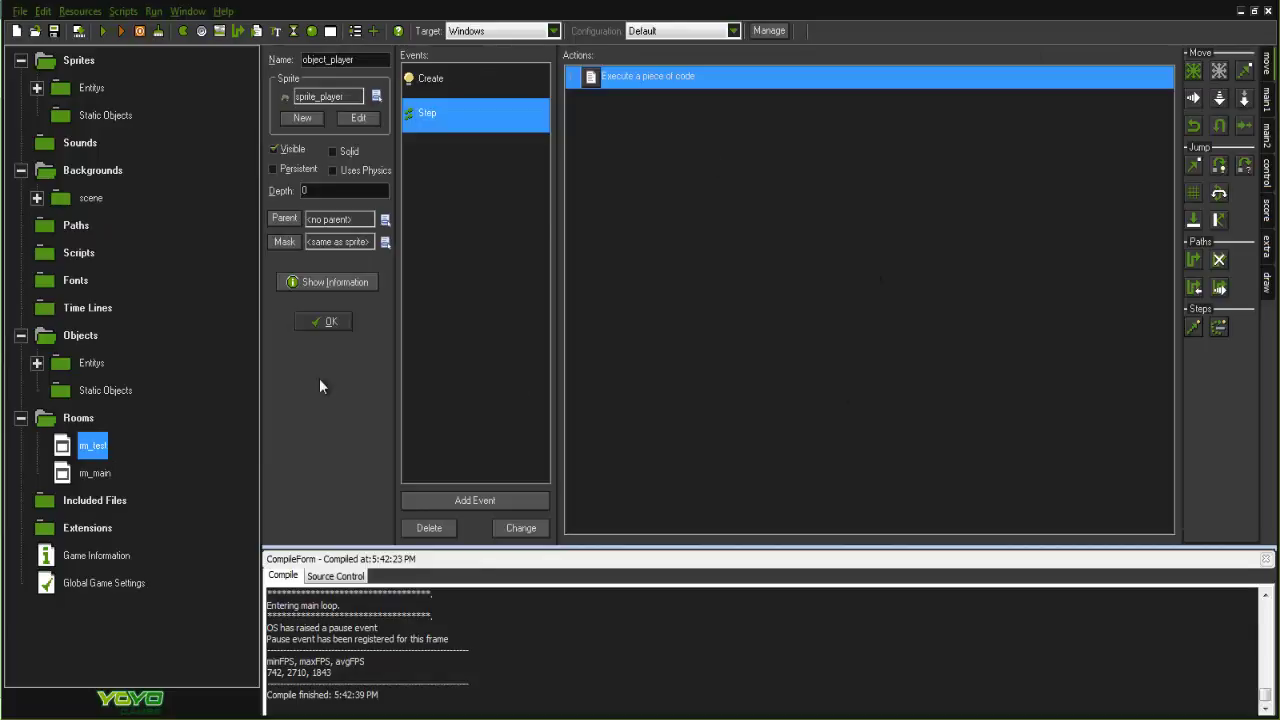
Reopen rm_test to check where the player is placed, and accept the room.
{"action": "double_click", "coordinate": [75, 448]}
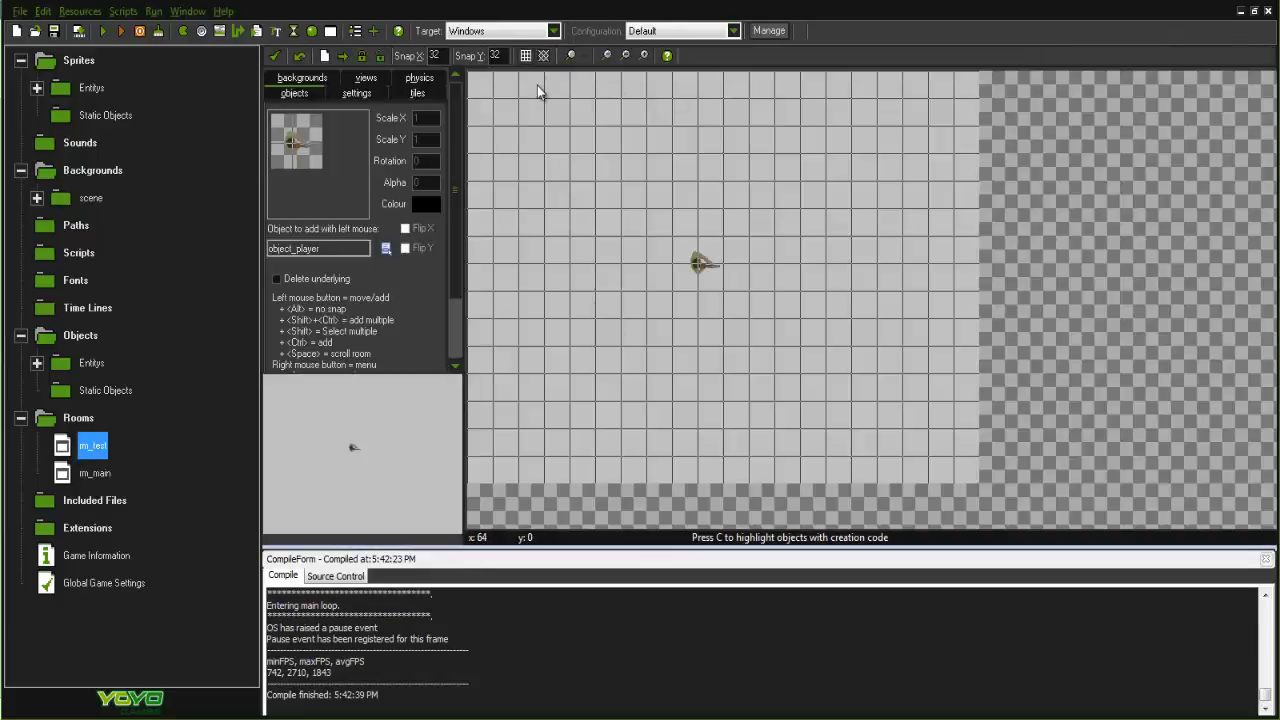
{"action": "left_click", "coordinate": [274, 56]}
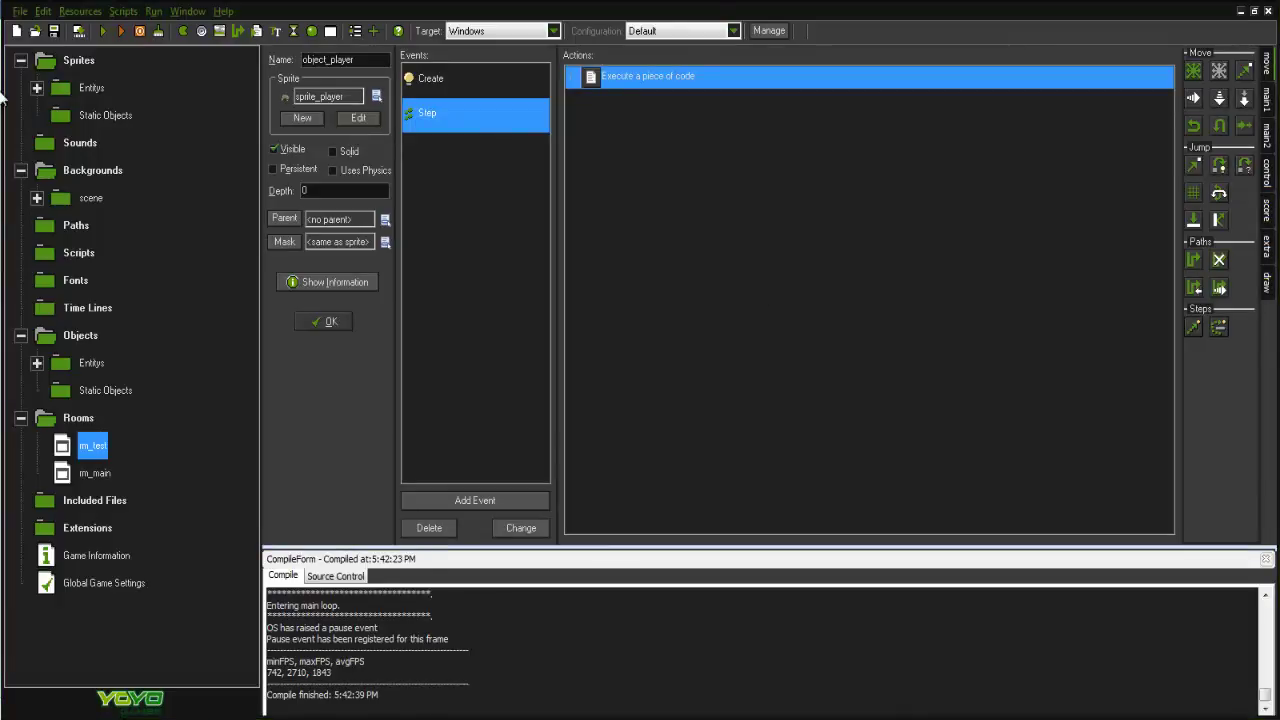
Create a new sprite in the Entitys sprite group and name it sprite_bullet.
{"action": "left_click", "coordinate": [37, 88]}
{"action": "right_click", "coordinate": [74, 90]}
{"action": "left_click", "coordinate": [100, 97]}
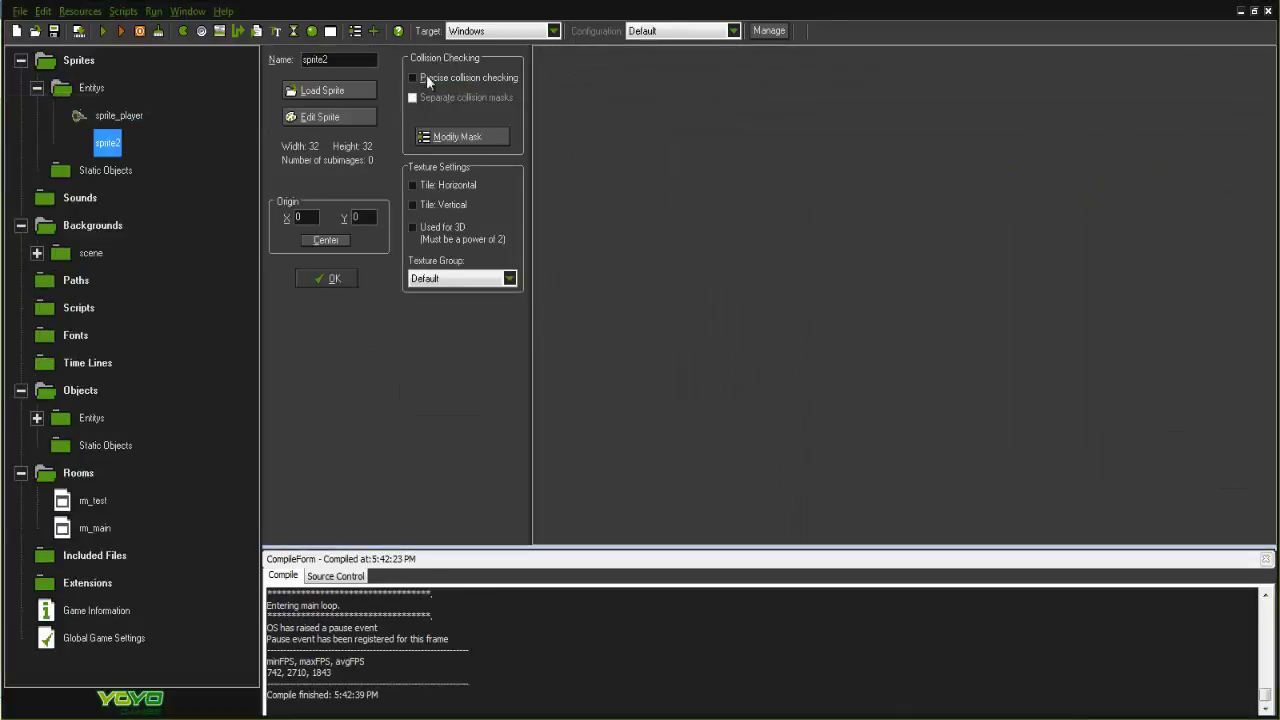
{"action": "type", "text": "s"}
Open sprite_bullet for editing and create a blank image 5 pixels wide and 5 pixels high.
{"action": "left_click", "coordinate": [326, 117]}
{"action": "left_click", "coordinate": [425, 150]}
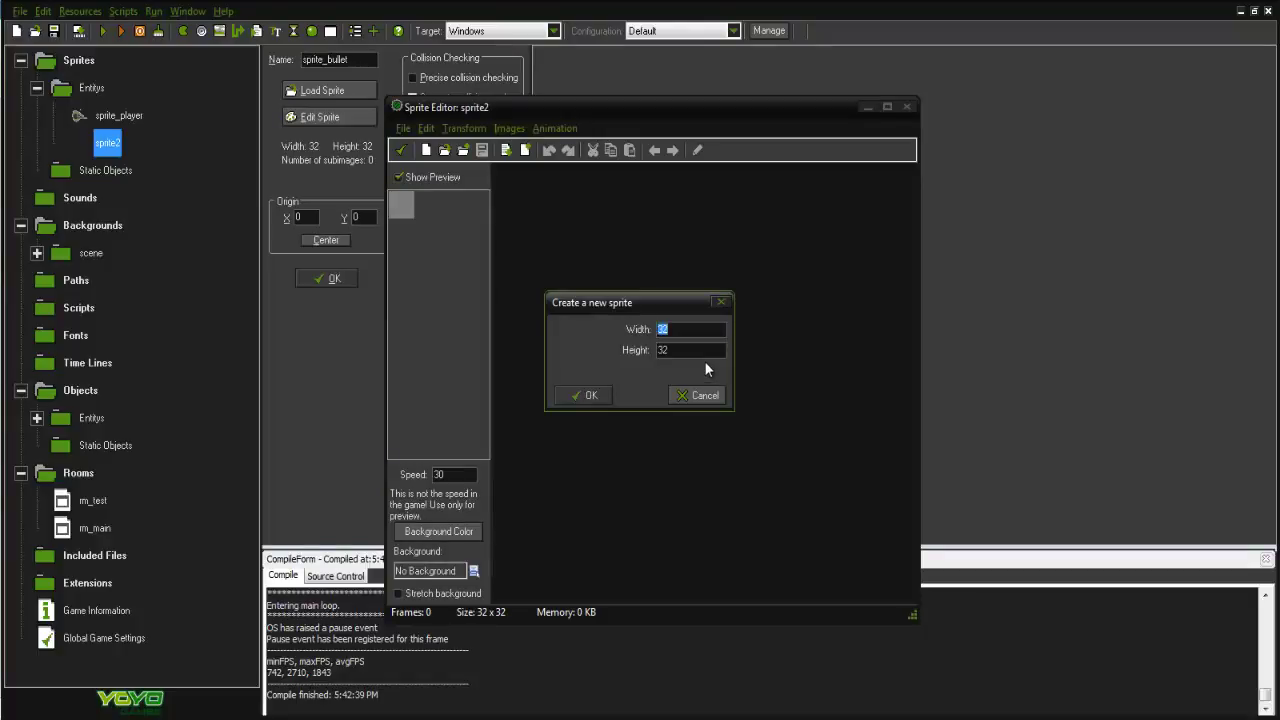
{"action": "type", "text": "5"}
{"action": "key", "text": "Tab"}
{"action": "type", "text": "5"}
{"action": "key", "text": "Return"}
Open the bullet frame in the image editor and flood-fill it with dark grey.
{"action": "double_click", "coordinate": [513, 178]}
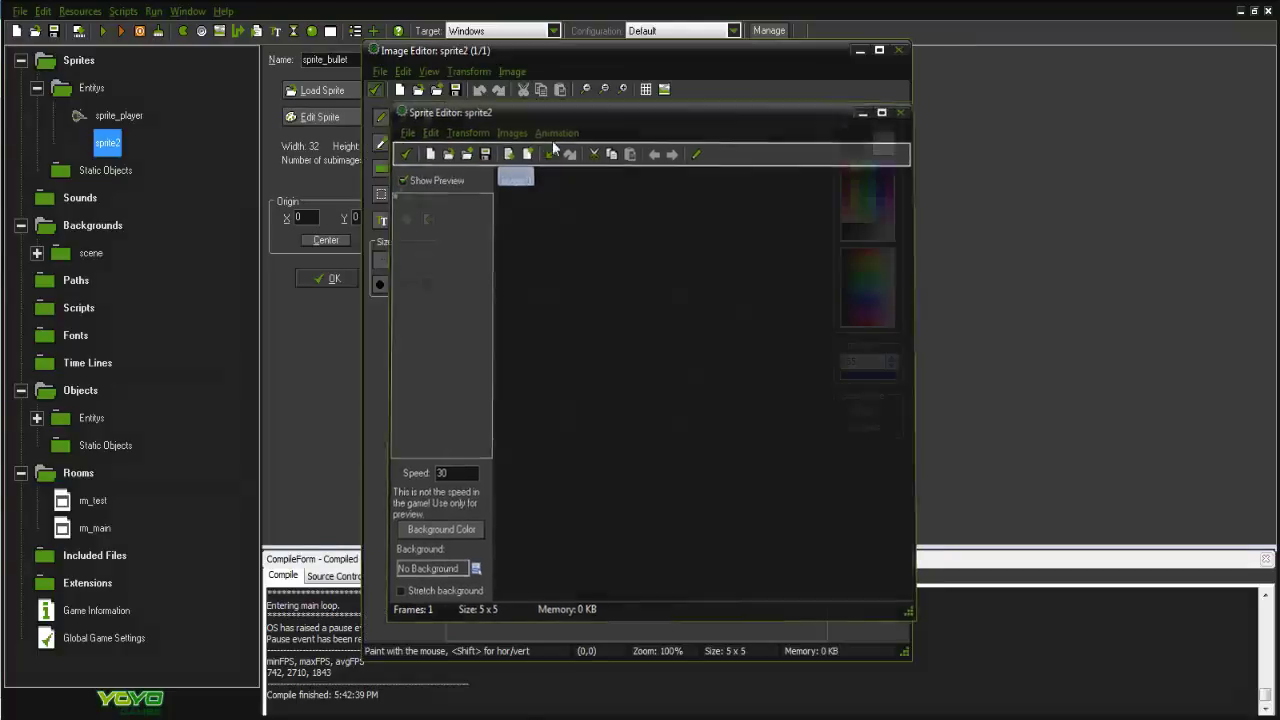
{"action": "left_click", "coordinate": [624, 88]}
{"action": "left_click", "coordinate": [624, 88]}
{"action": "left_click", "coordinate": [624, 88]}
{"action": "left_click", "coordinate": [624, 88]}
{"action": "left_click", "coordinate": [624, 88]}
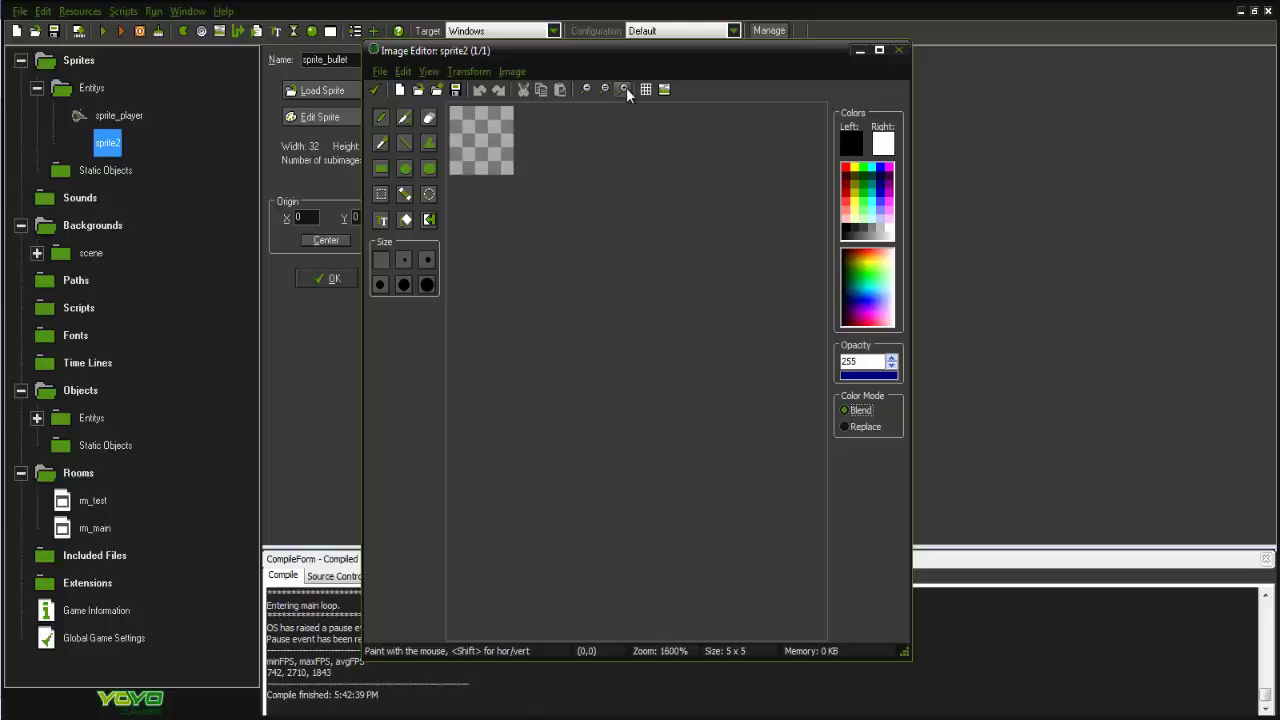
{"action": "left_click", "coordinate": [624, 88]}
{"action": "left_click", "coordinate": [404, 219]}
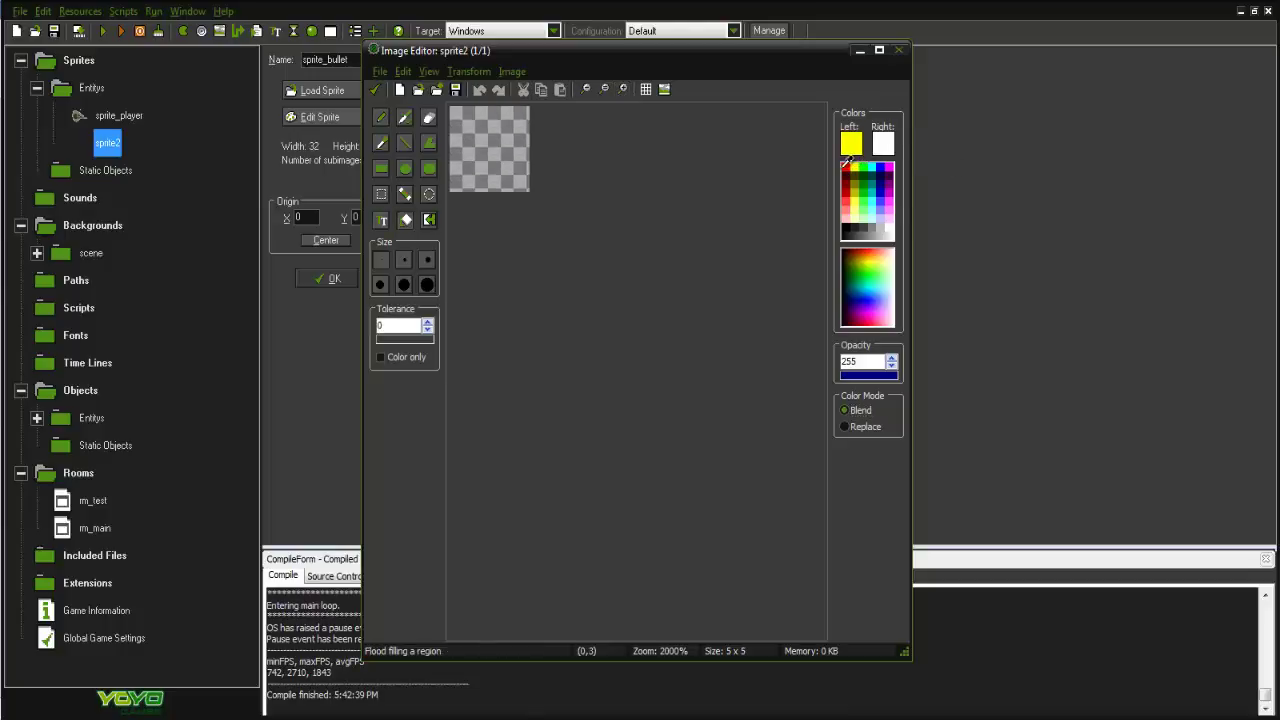
{"action": "left_click", "coordinate": [876, 226]}
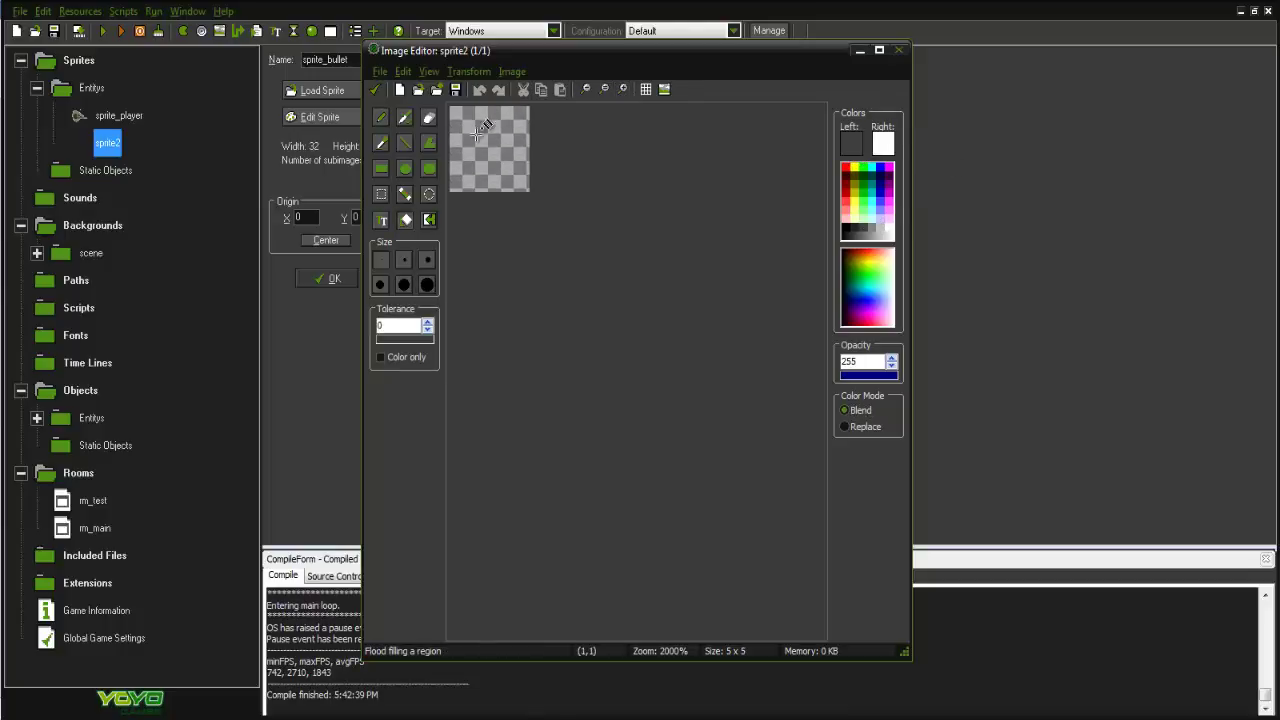
{"action": "left_click", "coordinate": [492, 125]}
Try other grey shades for the pencil, and undo the dark grey fill.
{"action": "left_click", "coordinate": [381, 118]}
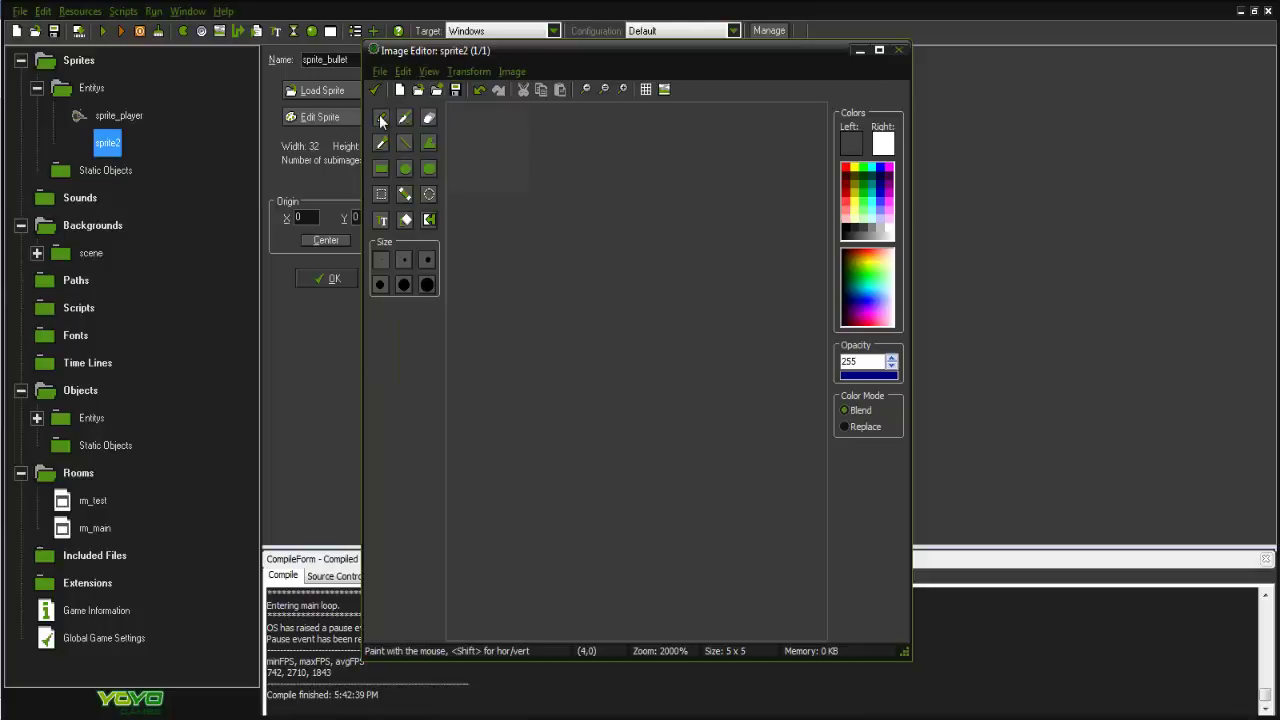
{"action": "left_click", "coordinate": [854, 226]}
{"action": "left_click", "coordinate": [879, 228], "text": "ctrl"}
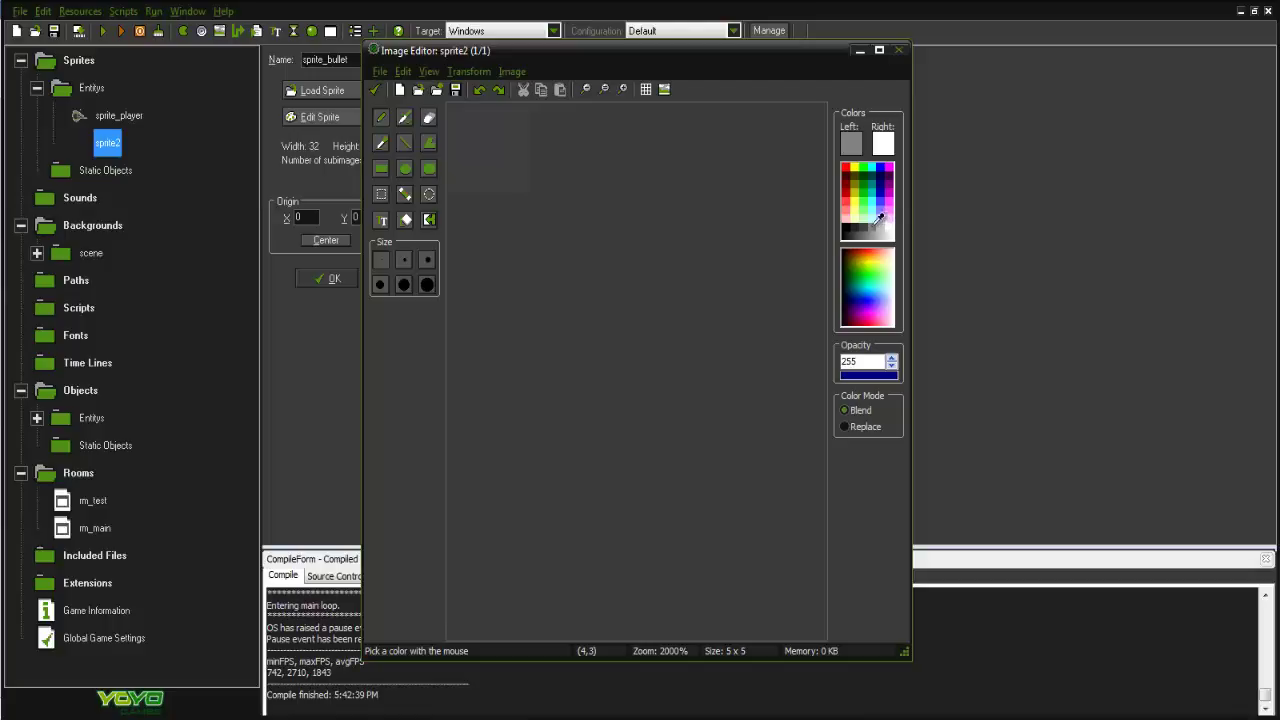
{"action": "left_click", "coordinate": [532, 180], "text": "ctrl"}
{"action": "key", "text": "ctrl+z"}
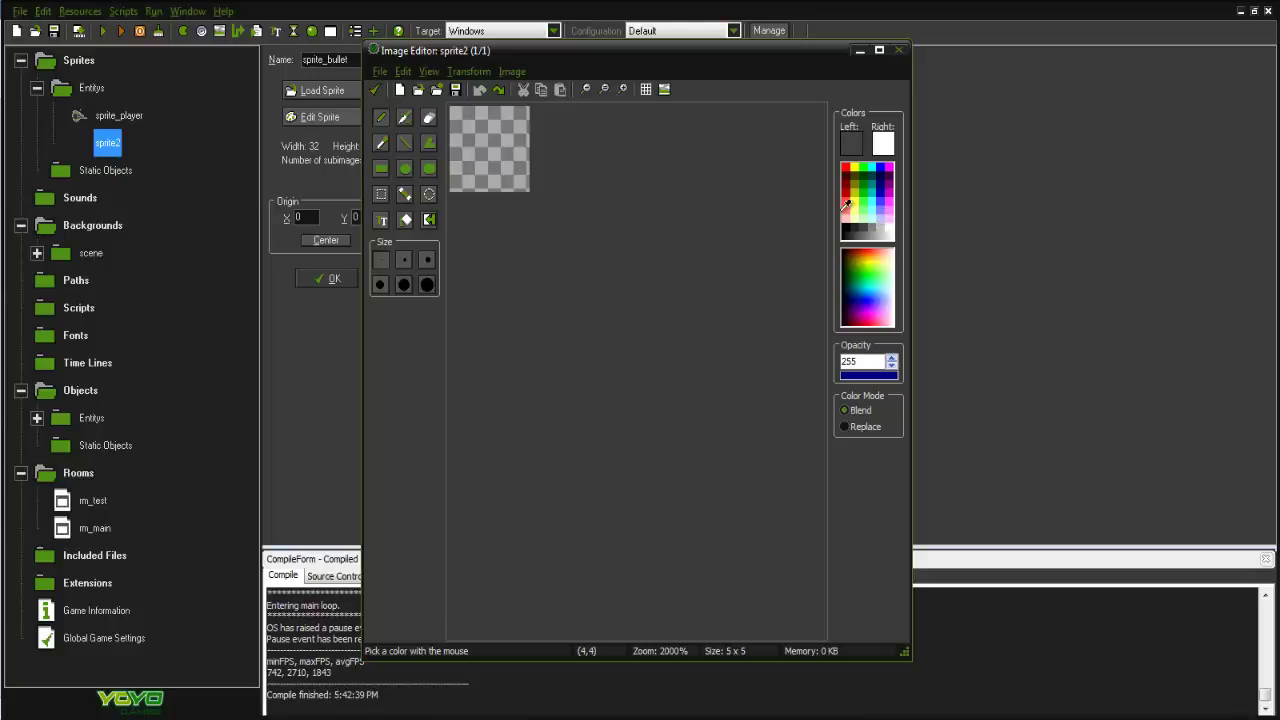
Refill the bullet frame with dark grey and pencil its four corner pixels light grey.
{"action": "left_click", "coordinate": [405, 219]}
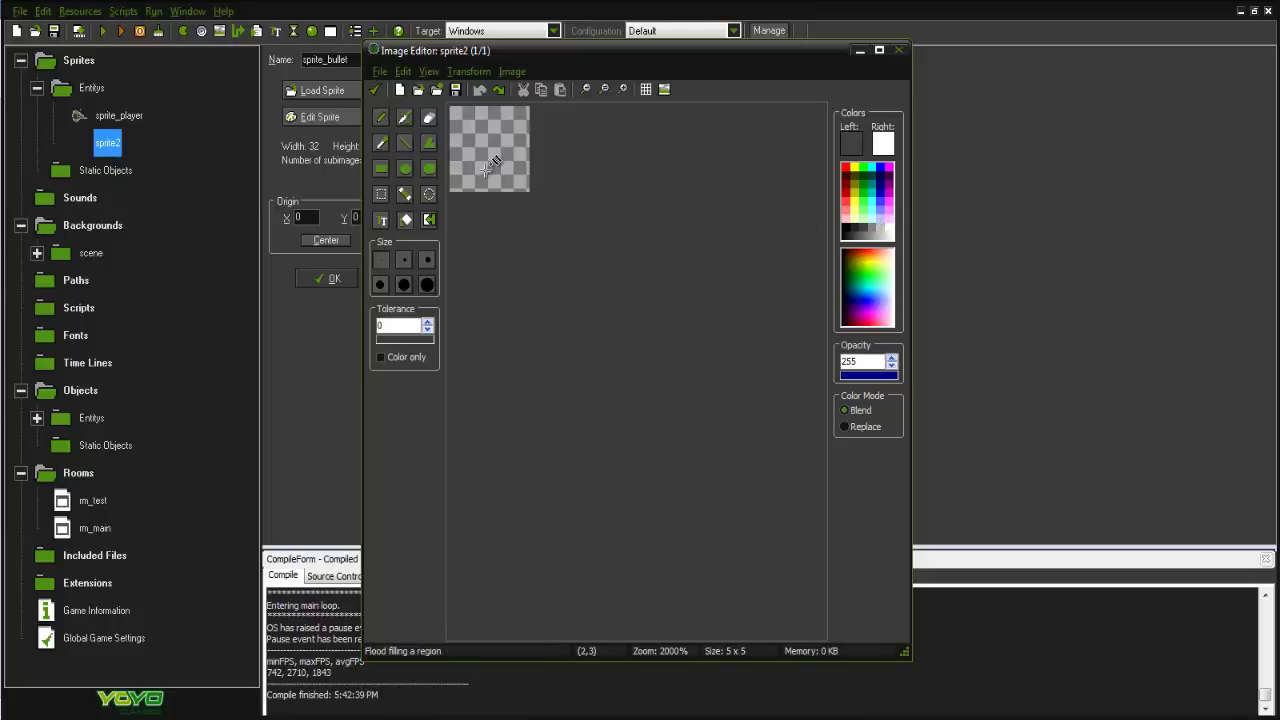
{"action": "left_click", "coordinate": [485, 170]}
{"action": "left_click", "coordinate": [381, 117]}
{"action": "left_click", "coordinate": [881, 225]}
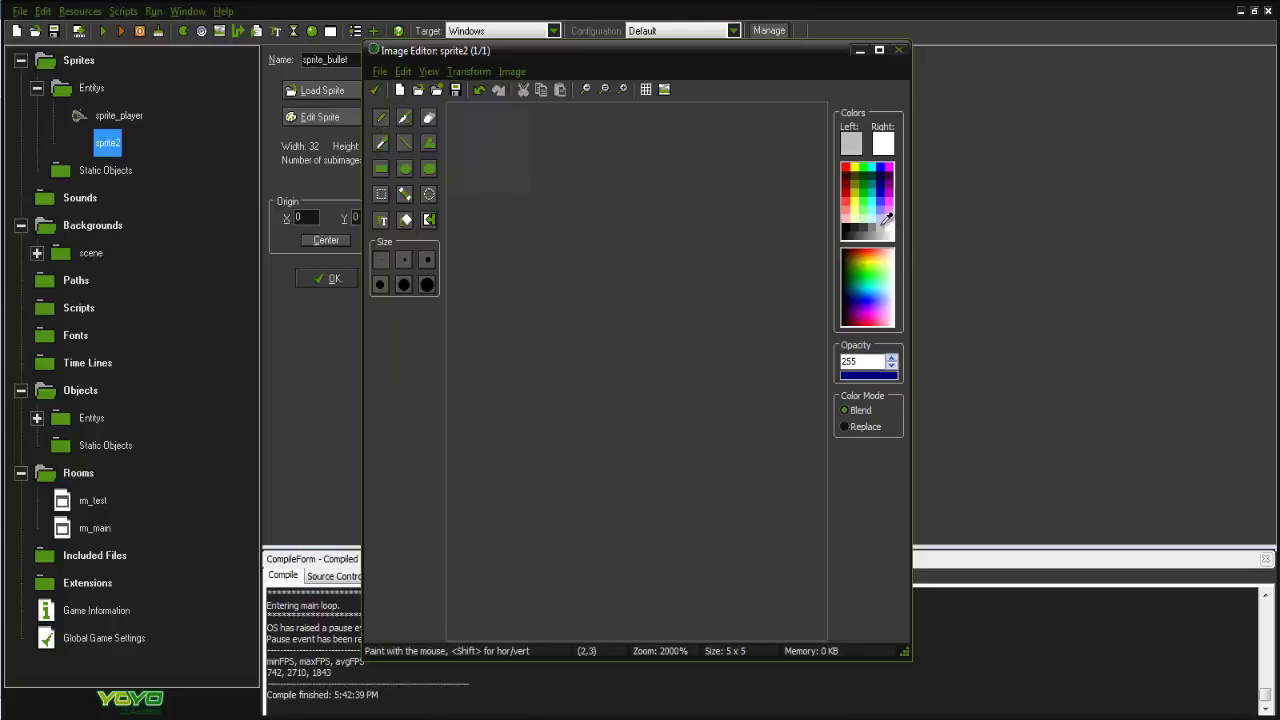
{"action": "left_click", "coordinate": [521, 183]}
{"action": "left_click", "coordinate": [457, 183]}
{"action": "left_click", "coordinate": [457, 116]}
{"action": "left_click", "coordinate": [521, 116]}
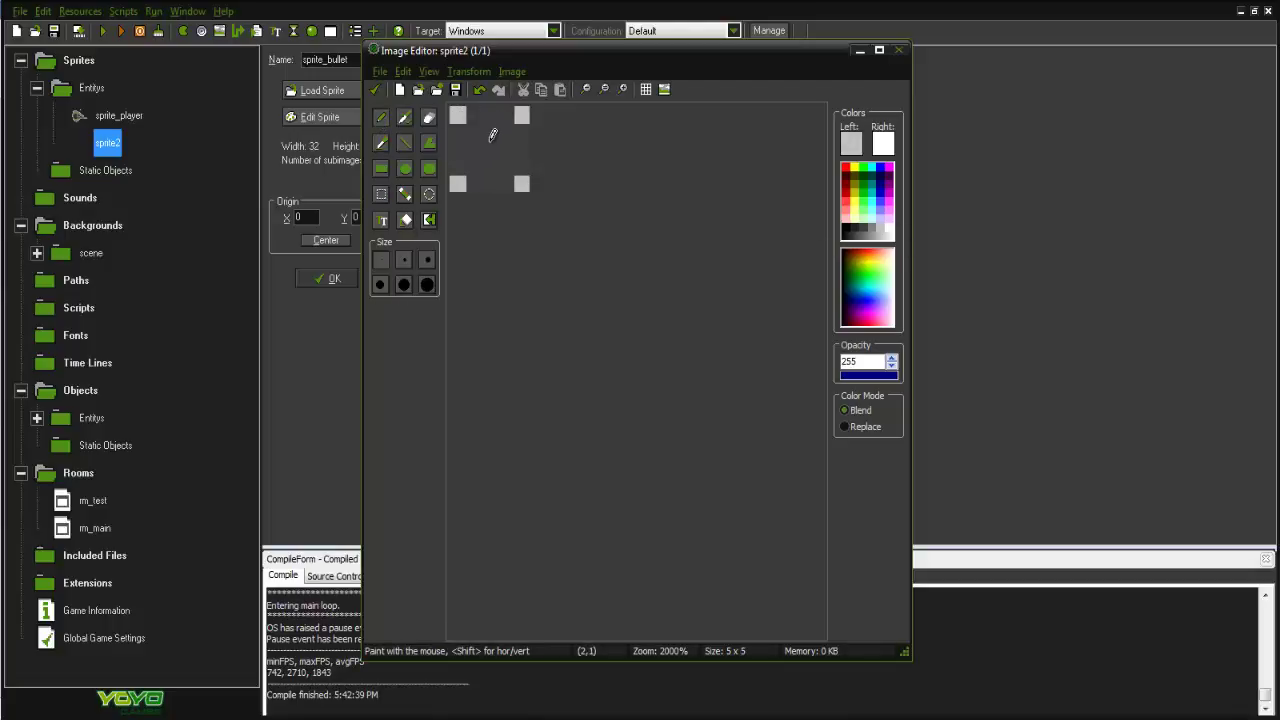
Pencil a grey plus shape across the centre pixels of the bullet frame.
{"action": "left_click", "coordinate": [877, 222]}
{"action": "left_click", "coordinate": [489, 134]}
{"action": "left_click", "coordinate": [489, 149]}
{"action": "left_click", "coordinate": [489, 166]}
{"action": "left_click", "coordinate": [473, 149]}
{"action": "left_click_drag", "start_coordinate": [475, 143], "coordinate": [506, 148]}
Accept the bullet drawing and the sprite, and collapse the Entitys sprite group.
{"action": "left_click", "coordinate": [374, 90]}
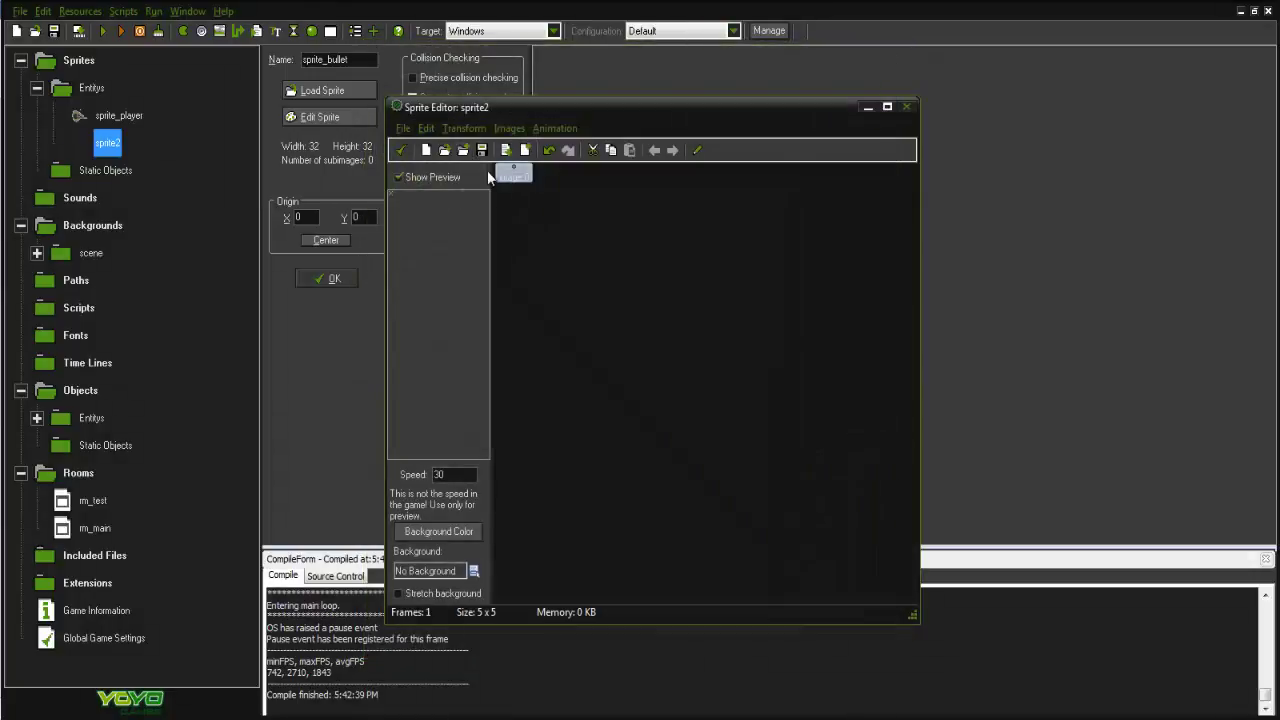
{"action": "left_click", "coordinate": [401, 151]}
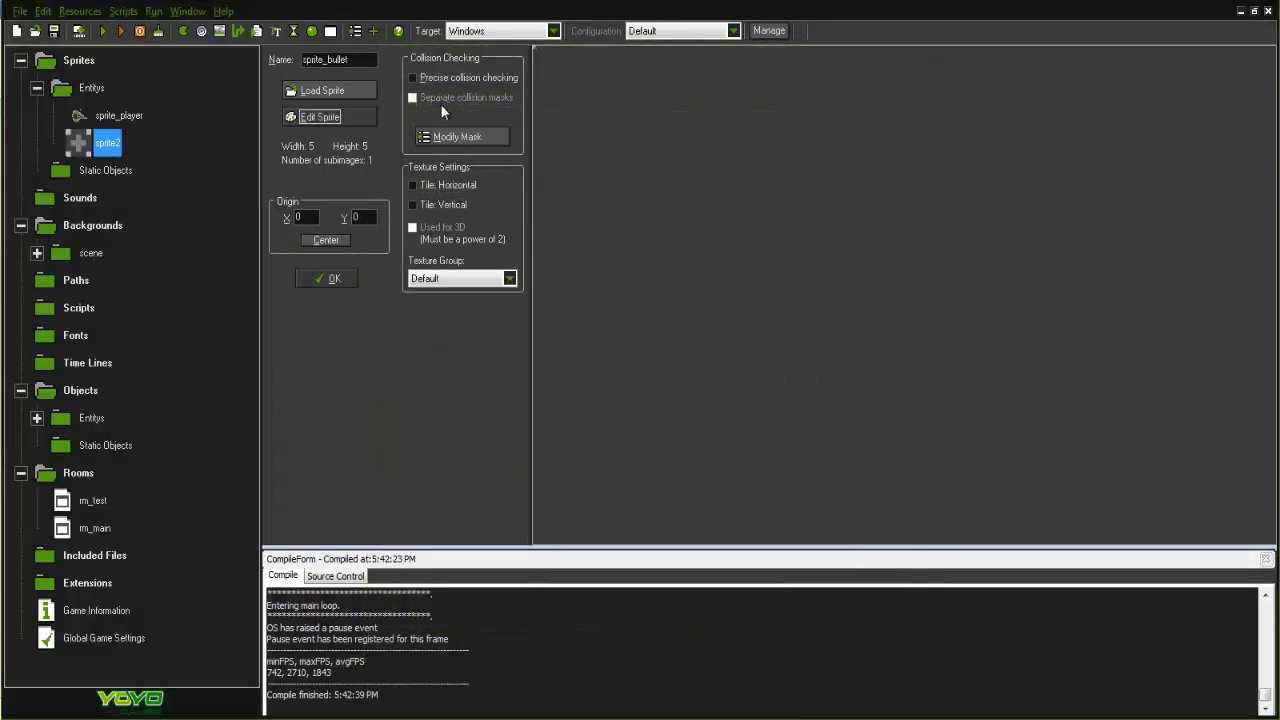
{"action": "left_click", "coordinate": [330, 287]}
{"action": "left_click", "coordinate": [37, 88]}
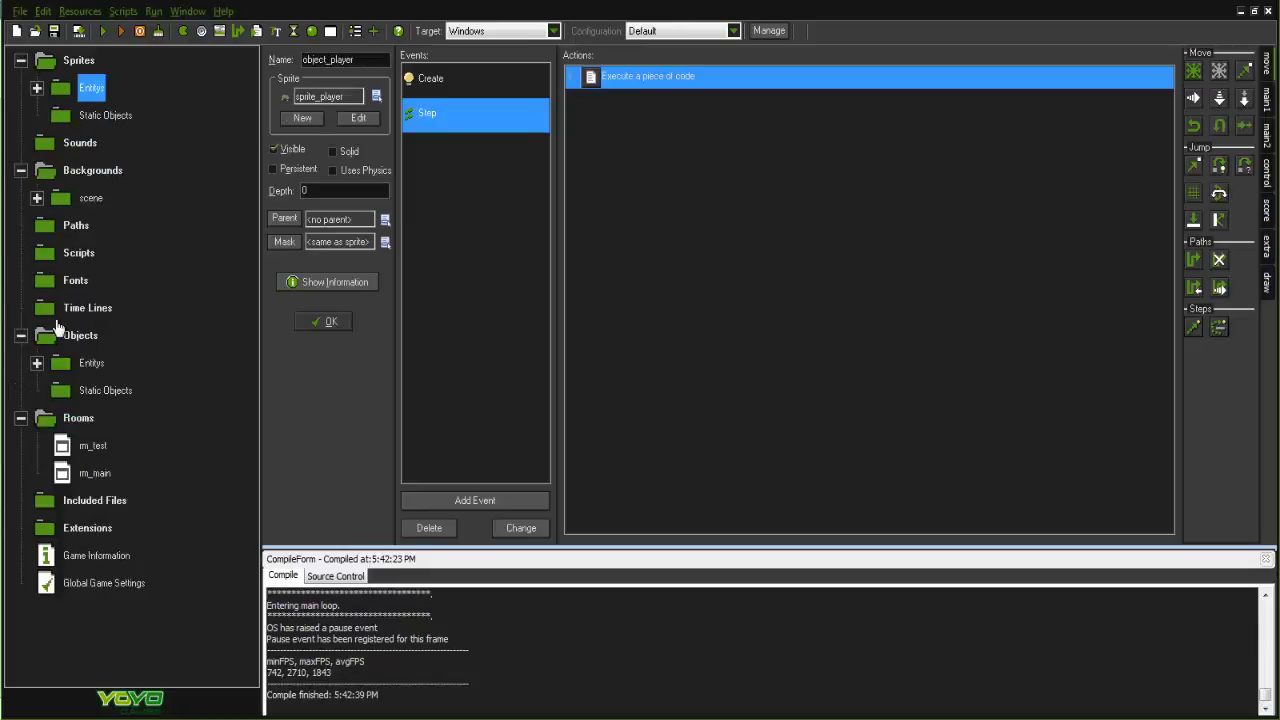
Create an object named object_bullet in the Entitys object group and assign it sprite_bullet.
{"action": "left_click", "coordinate": [37, 362]}
{"action": "right_click", "coordinate": [97, 368]}
{"action": "left_click", "coordinate": [98, 377]}
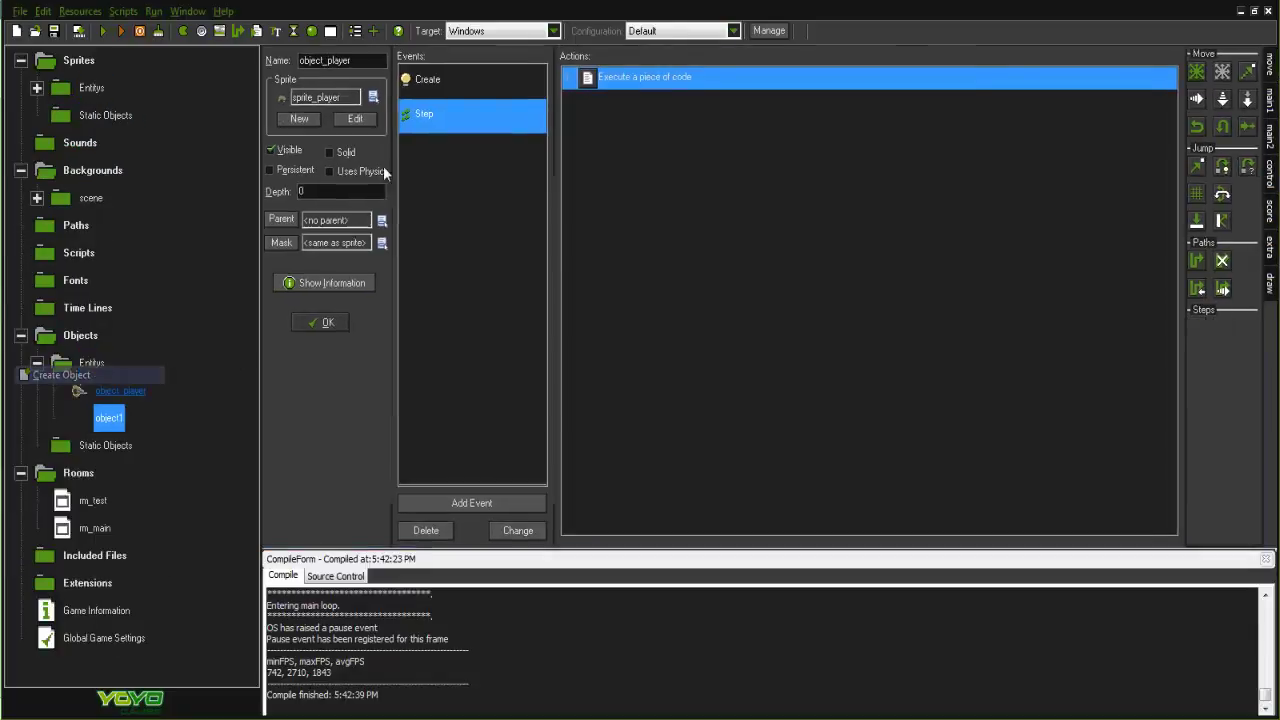
{"action": "type", "text": "objec"}
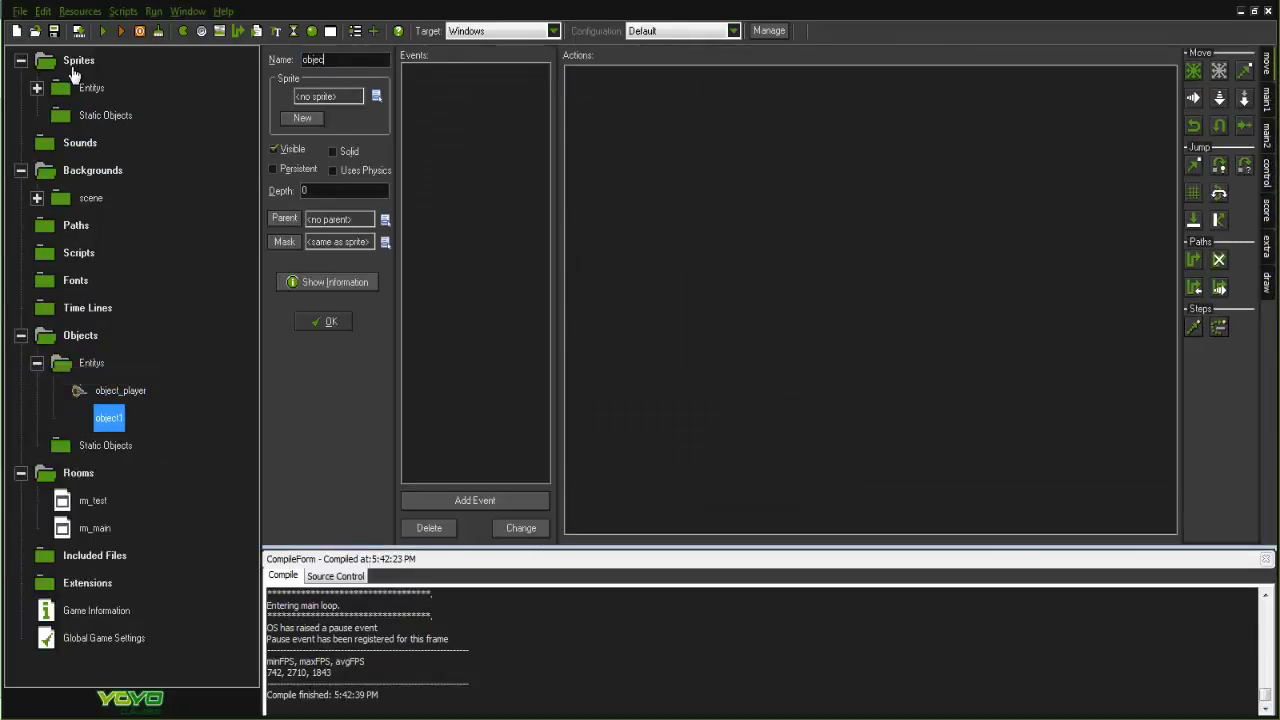
{"action": "type", "text": "t_bullet"}
{"action": "left_click", "coordinate": [377, 96]}
{"action": "mouse_move", "coordinate": [447, 159]}
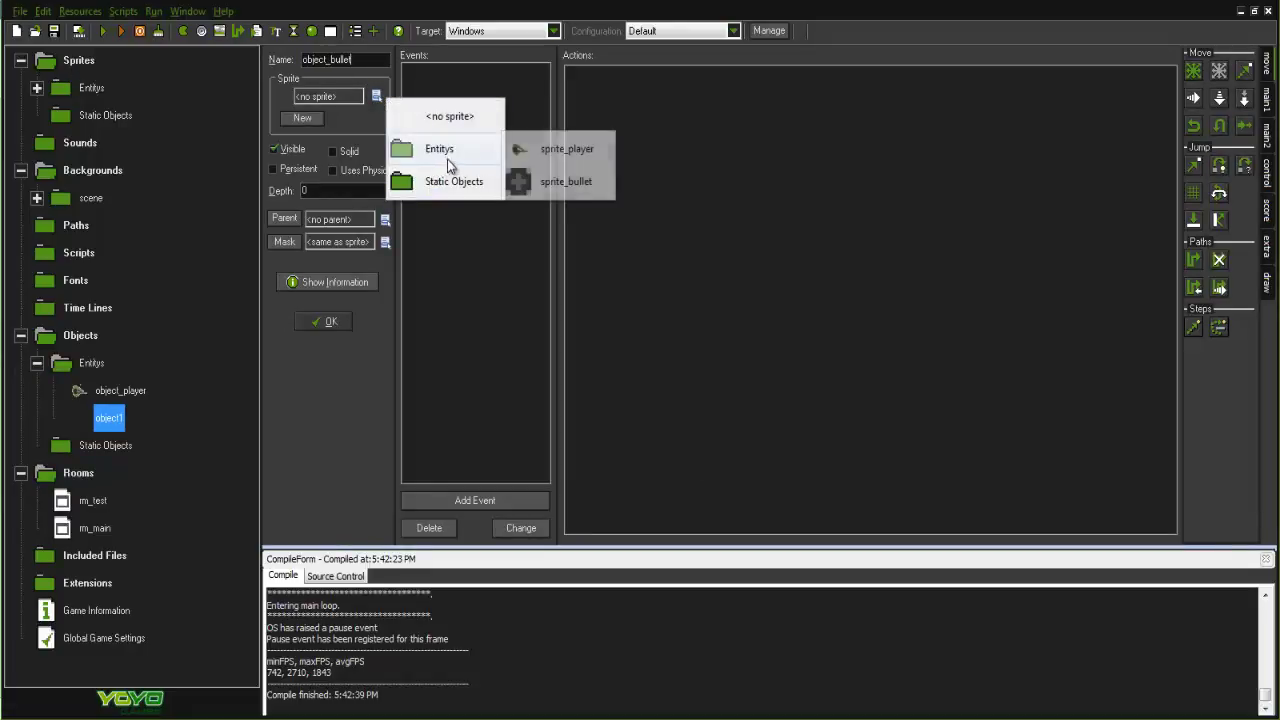
{"action": "left_click", "coordinate": [566, 181]}
Add a Create event to object_bullet with an Execute Code action.
{"action": "left_click", "coordinate": [505, 500]}
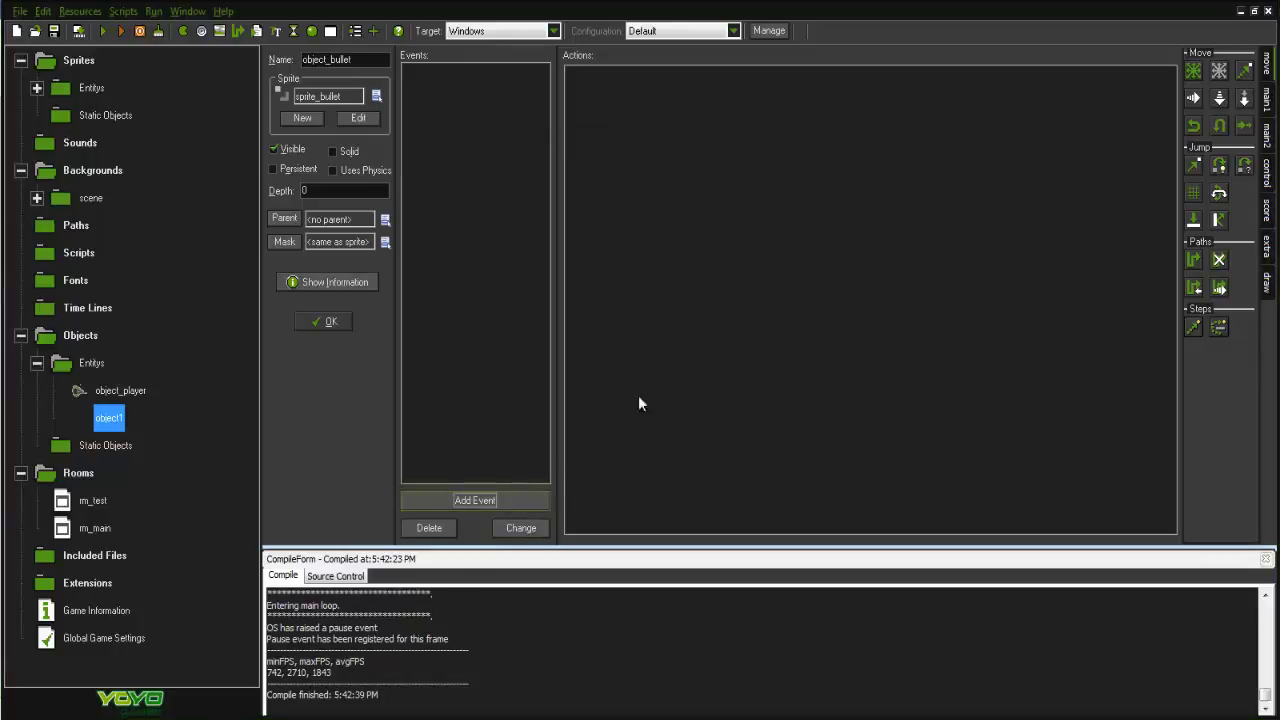
{"action": "left_click", "coordinate": [610, 271]}
{"action": "left_click", "coordinate": [1267, 174]}
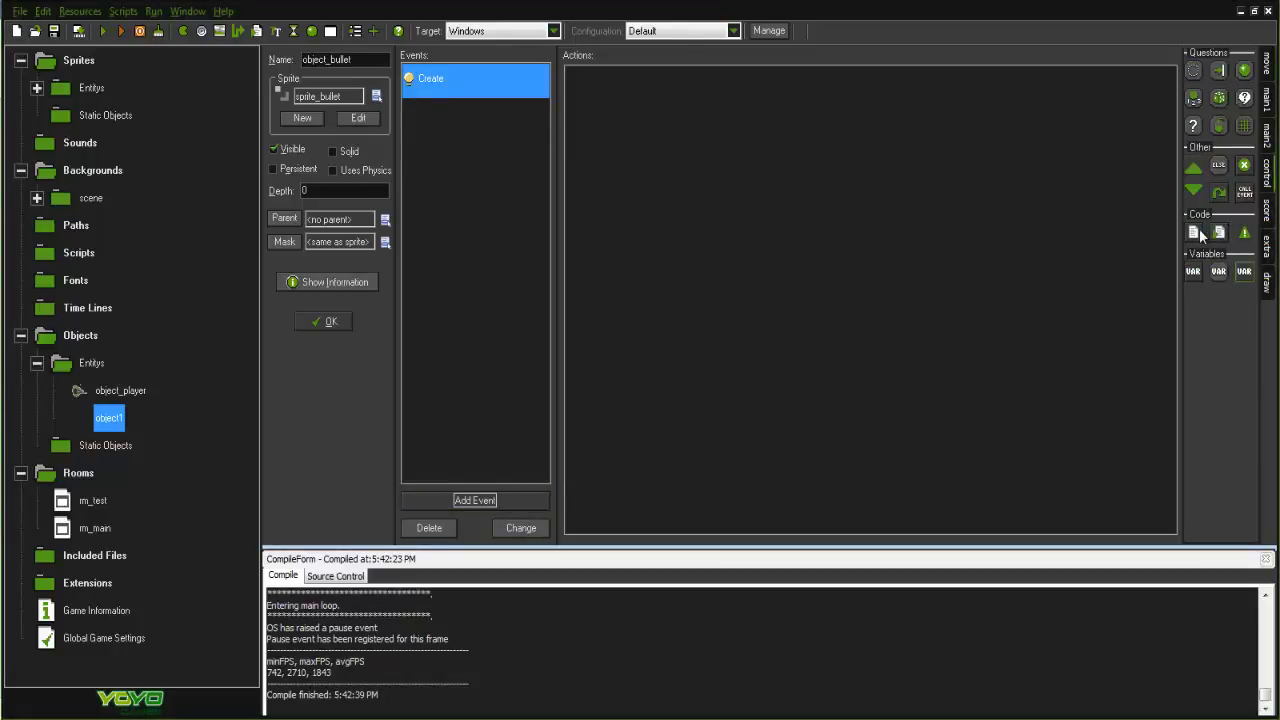
{"action": "left_click_drag", "start_coordinate": [1199, 232], "coordinate": [800, 74]}
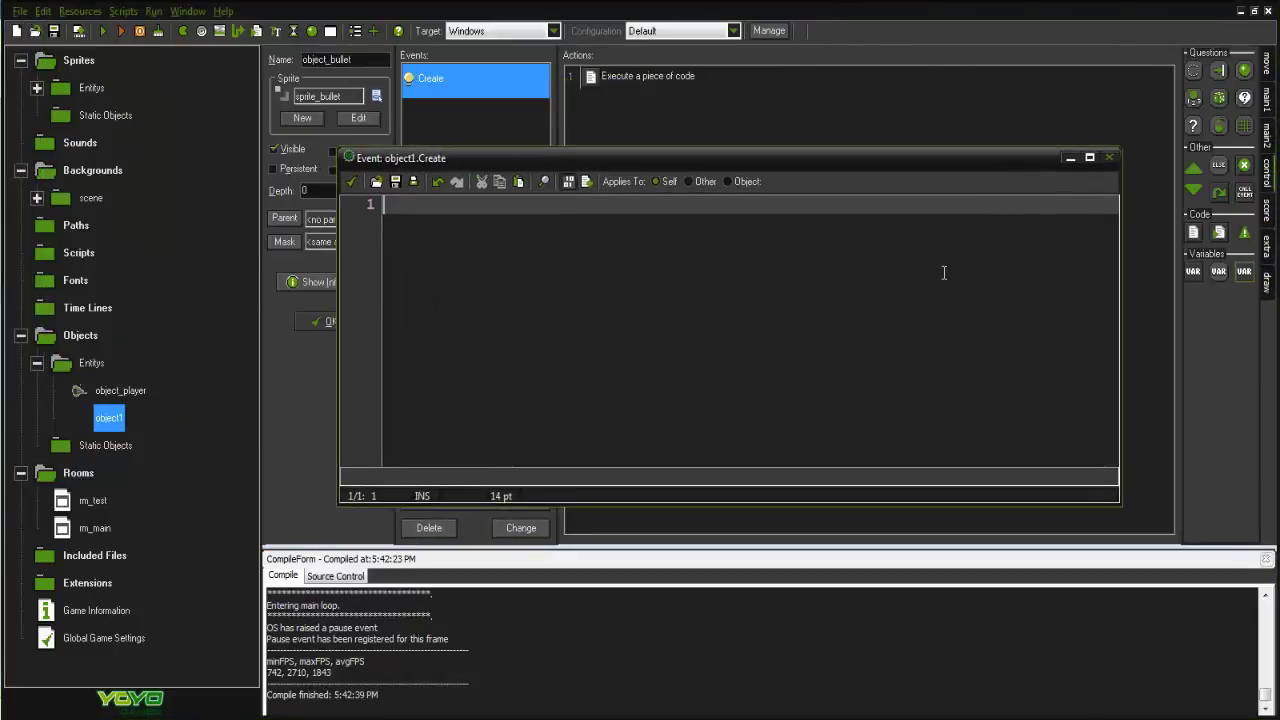
Write move_towards_point(mouse_x,mouse_y,50); in the bullet's Create code, and accept the code and the object.
{"action": "type", "text": "move"}
{"action": "type", "text": "_to"}
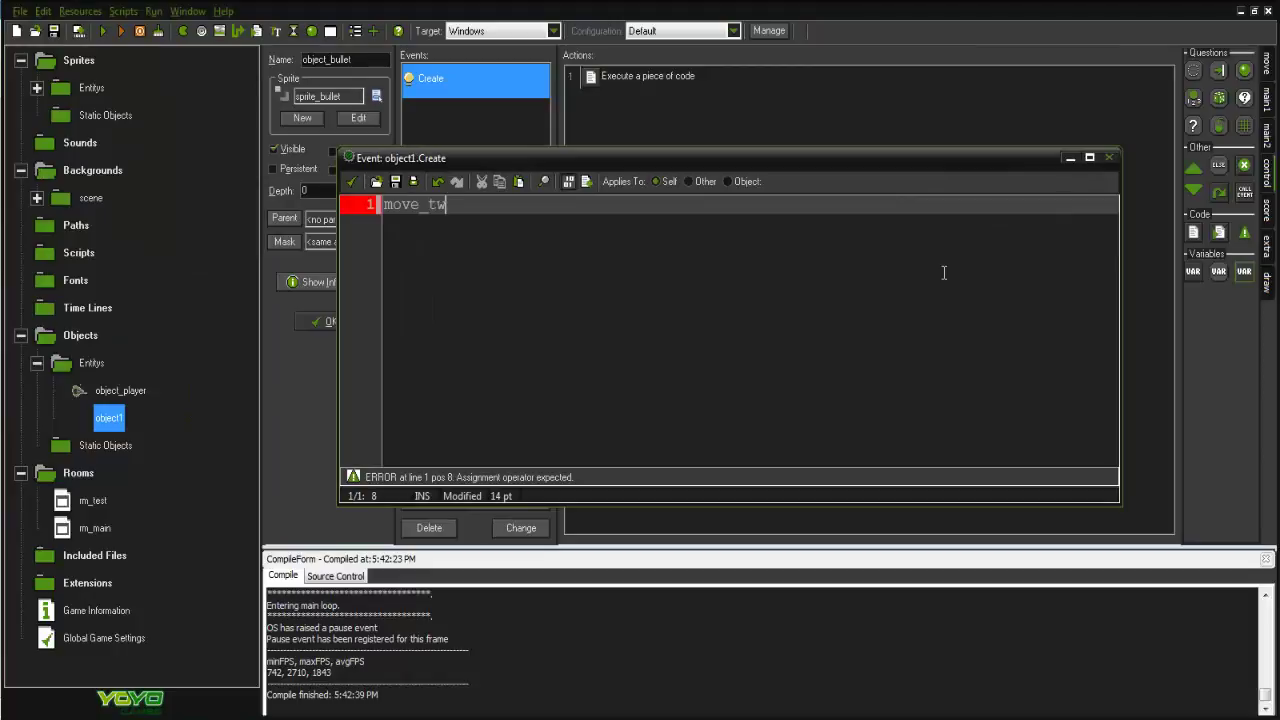
{"action": "type", "text": "wards_point("}
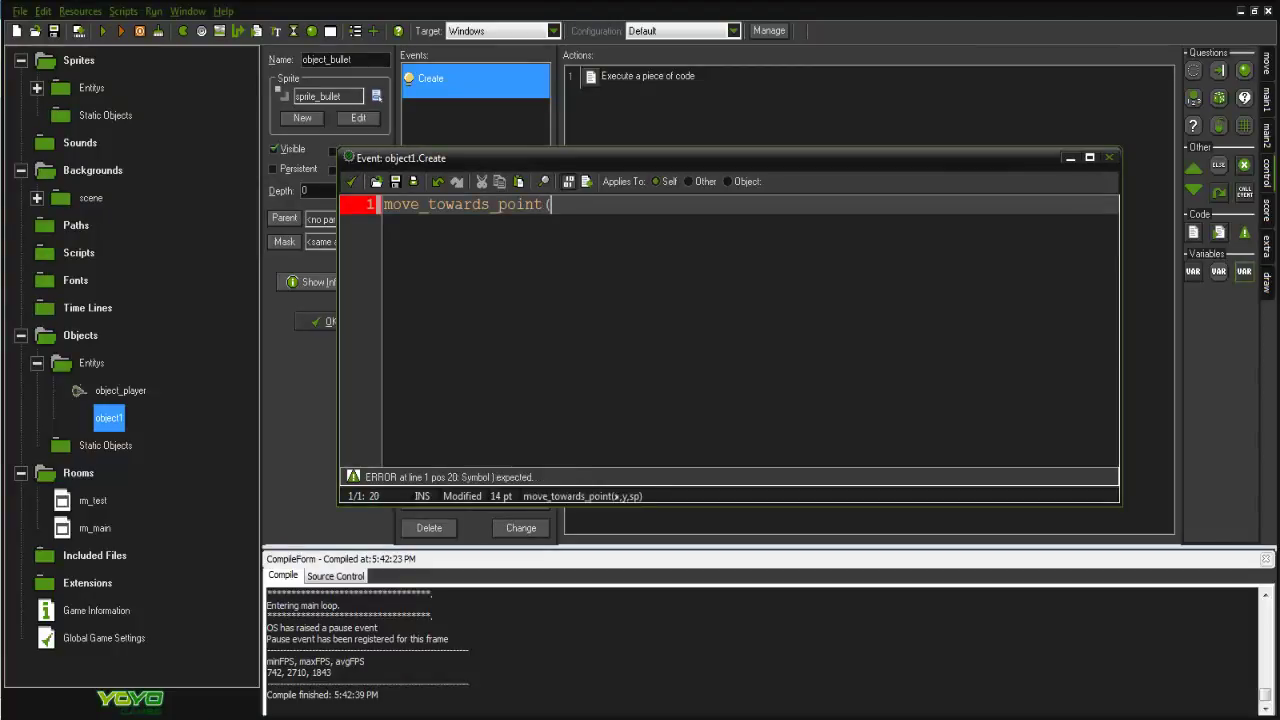
{"action": "type", "text": "m"}
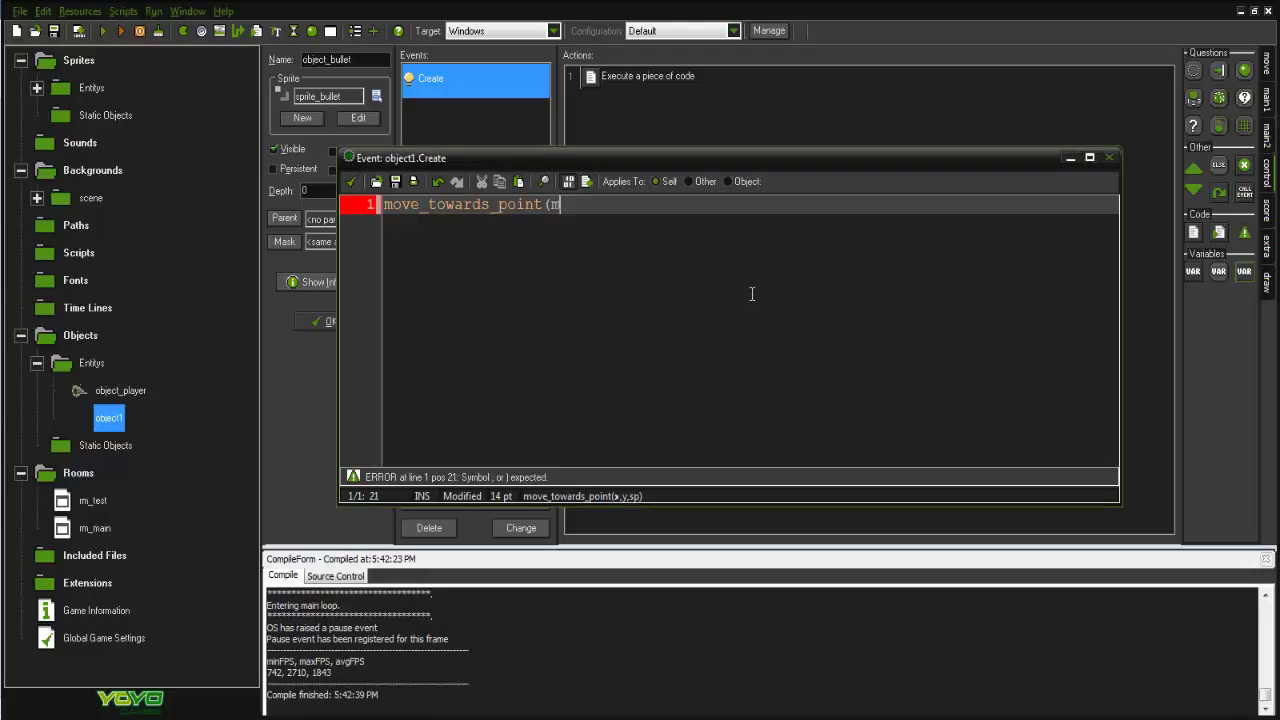
{"action": "type", "text": "ouse_x,mouse_y,"}
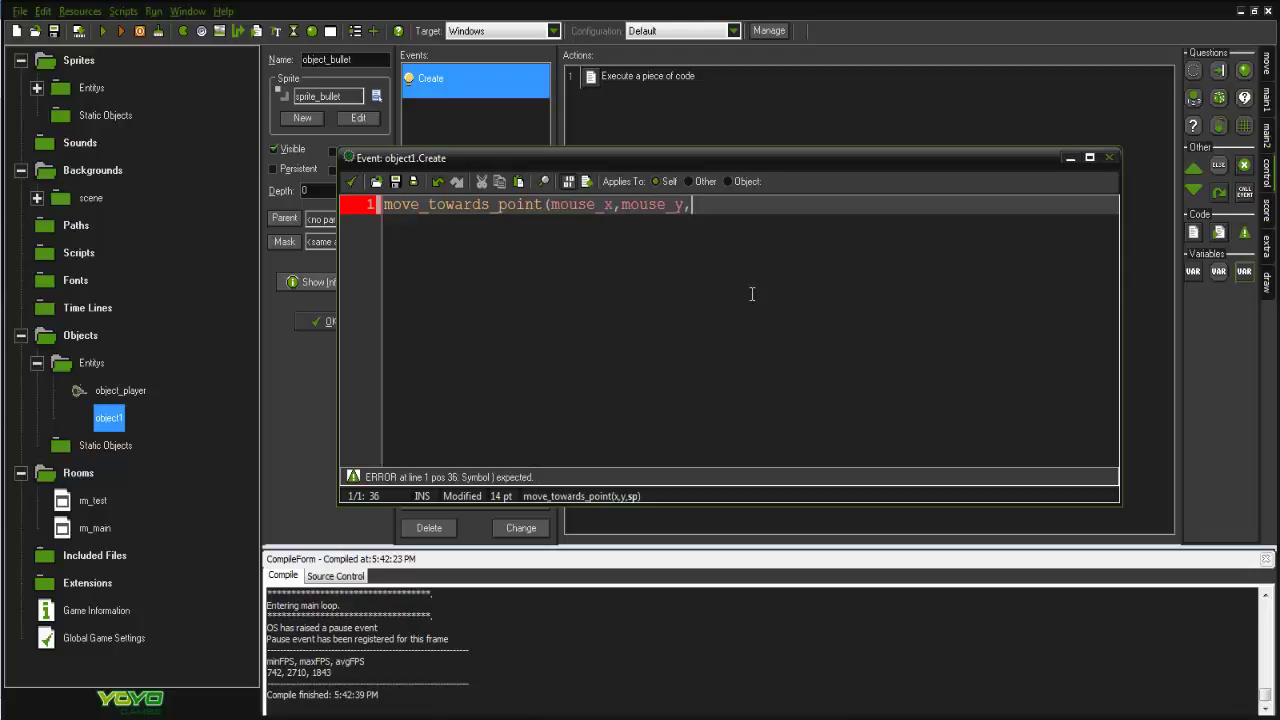
{"action": "type", "text": "50);"}
{"action": "left_click_drag", "start_coordinate": [681, 168], "coordinate": [743, 144]}
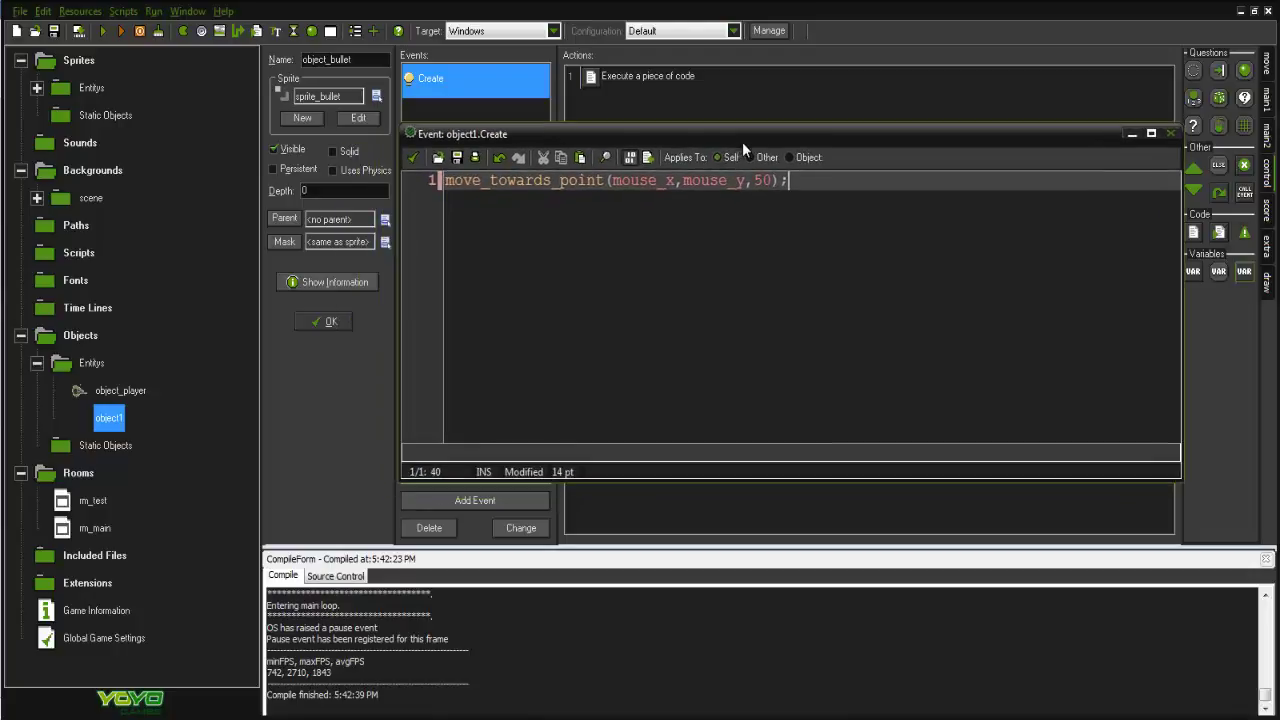
{"action": "left_click", "coordinate": [413, 158]}
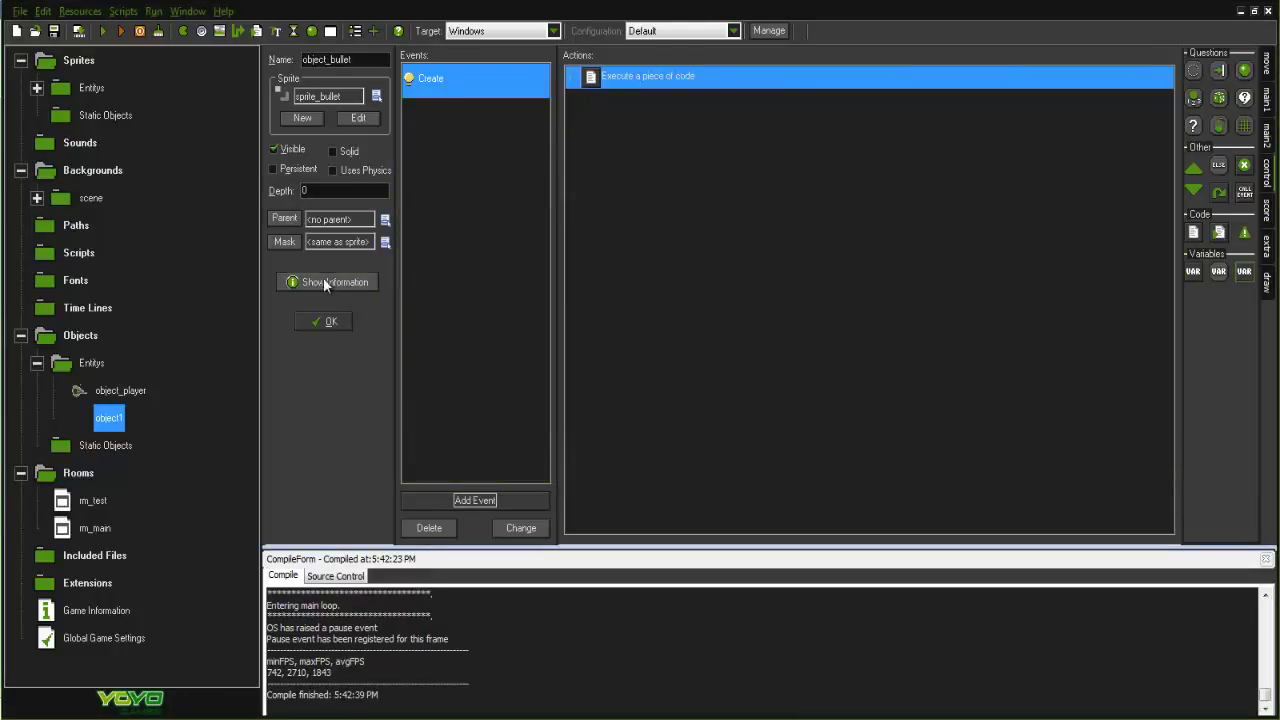
{"action": "left_click", "coordinate": [323, 321]}
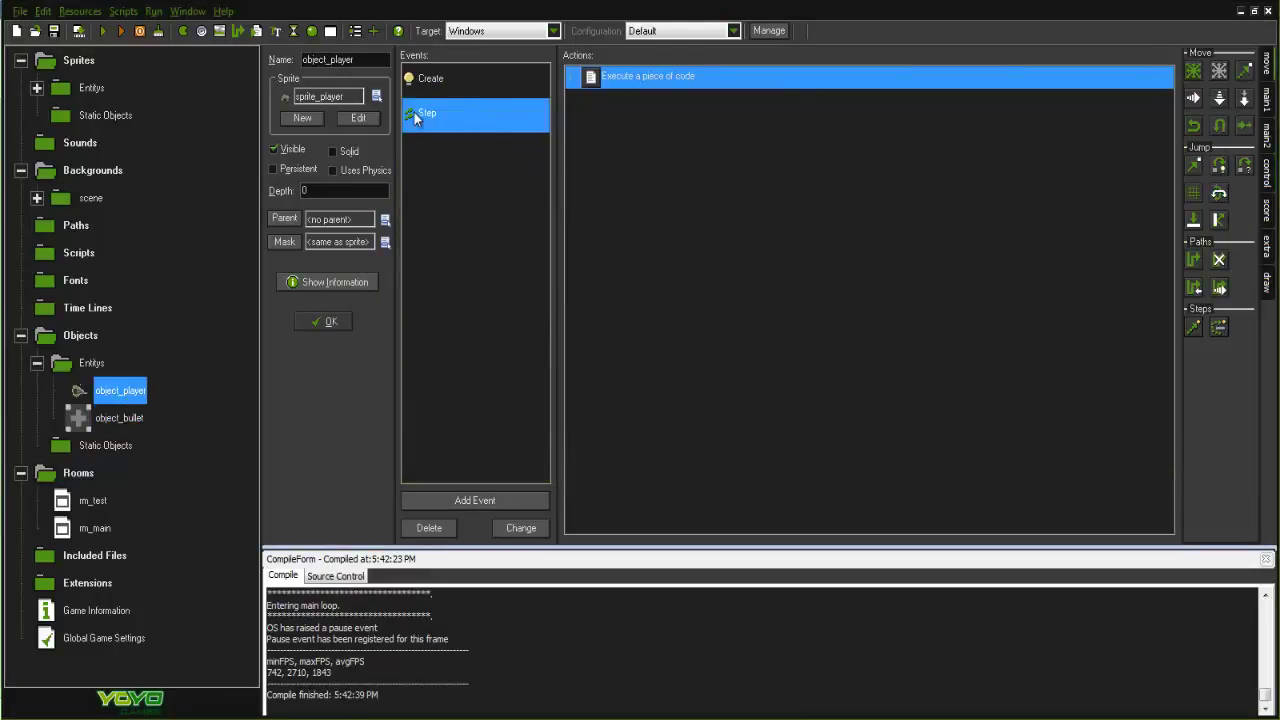
Add a Global left button mouse event to object_player with an Execute Code action.
{"action": "left_click", "coordinate": [475, 500]}
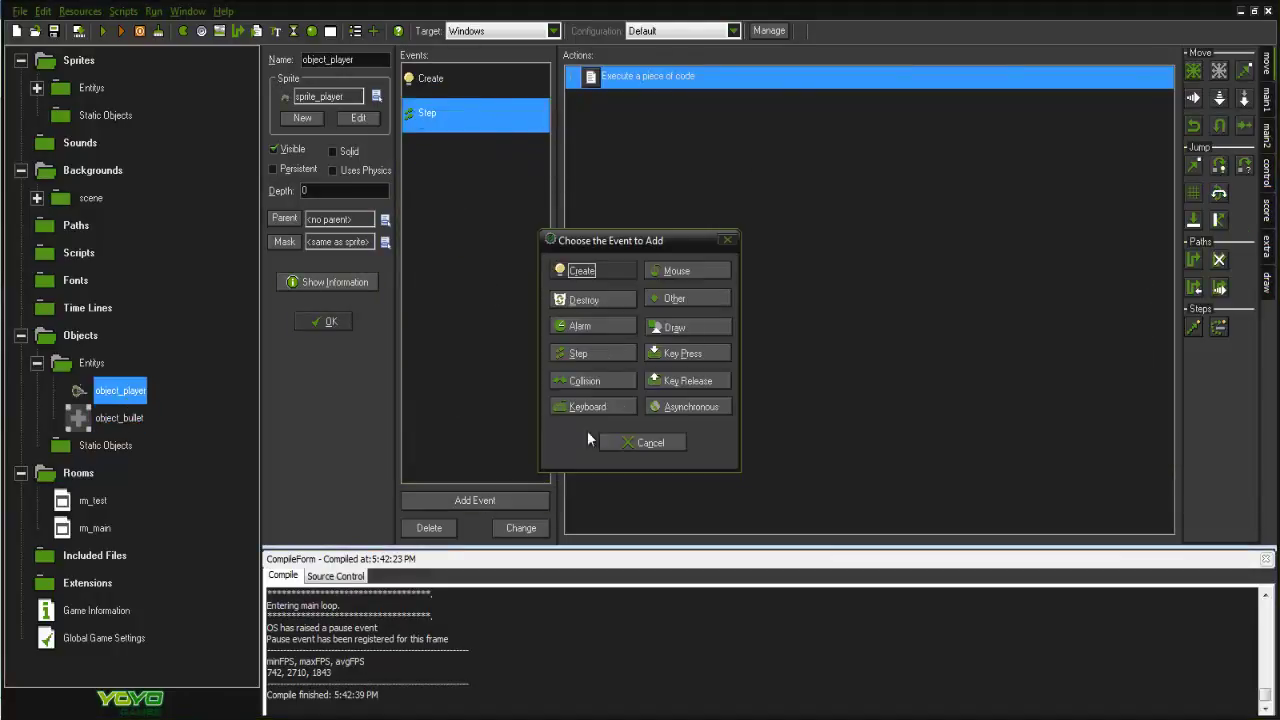
{"action": "left_click", "coordinate": [684, 268]}
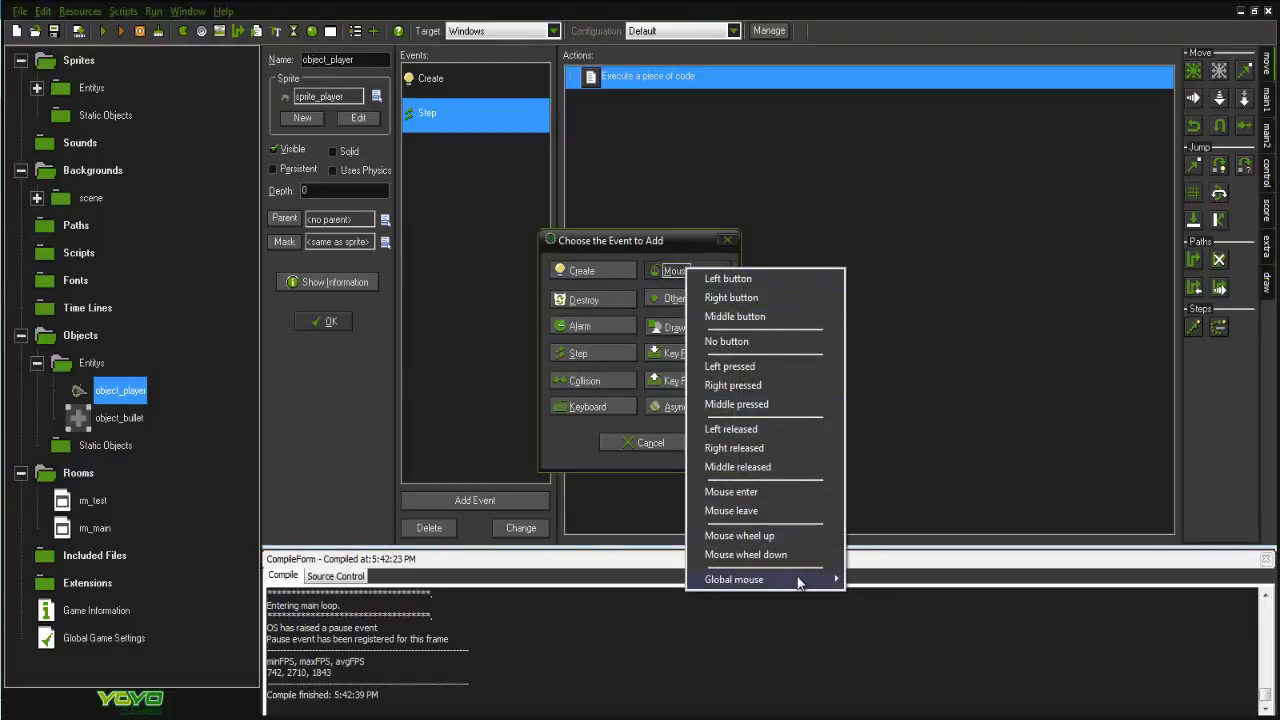
{"action": "mouse_move", "coordinate": [785, 576]}
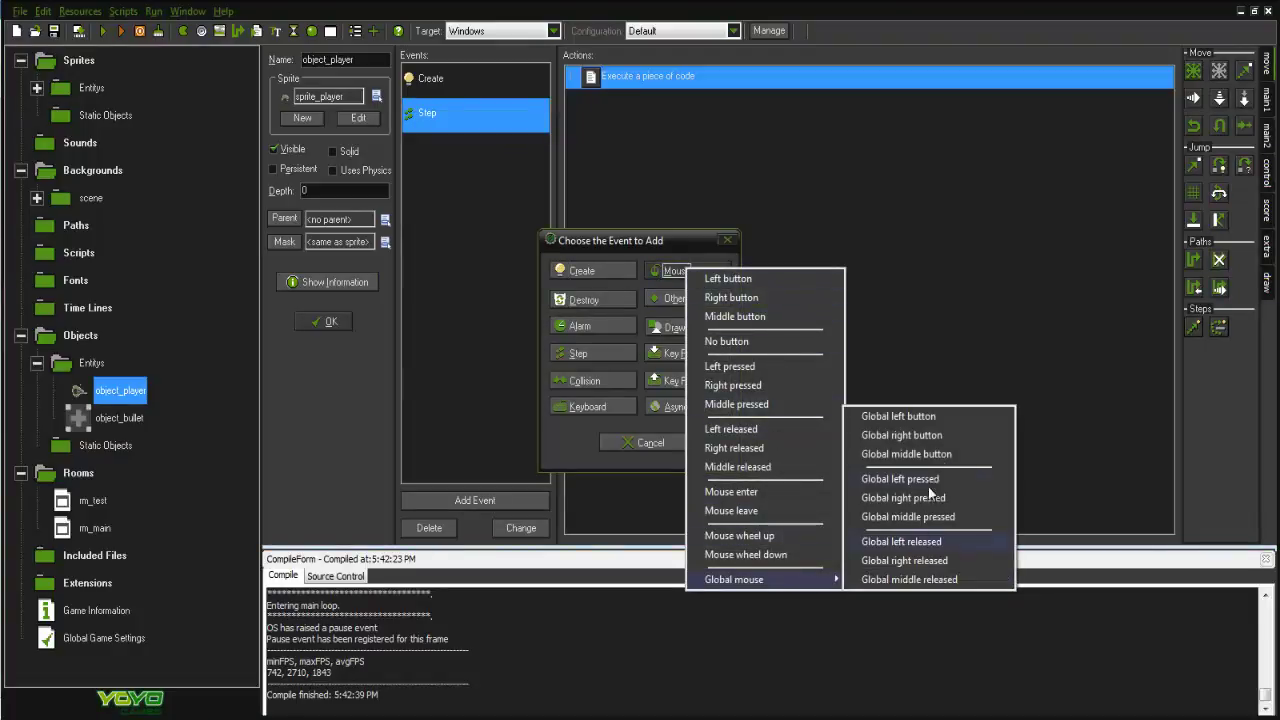
{"action": "left_click", "coordinate": [927, 418]}
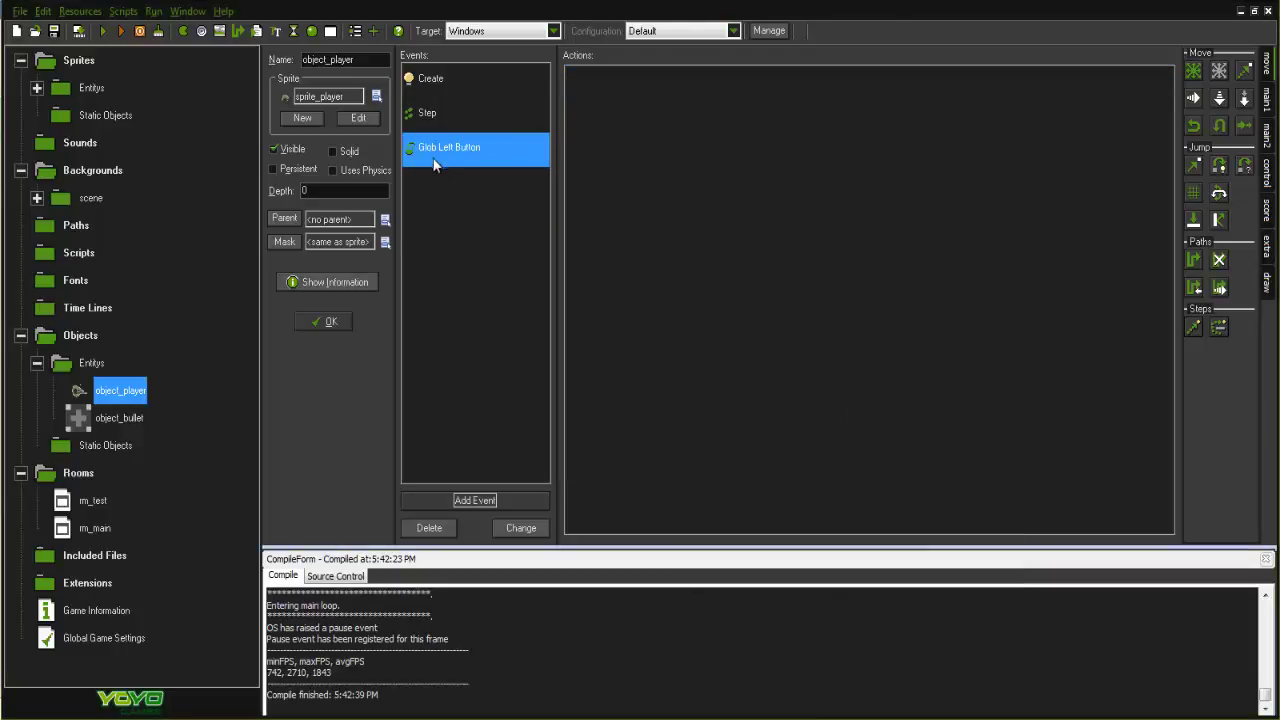
{"action": "left_click", "coordinate": [1268, 170]}
{"action": "left_click_drag", "start_coordinate": [1193, 232], "coordinate": [929, 115]}
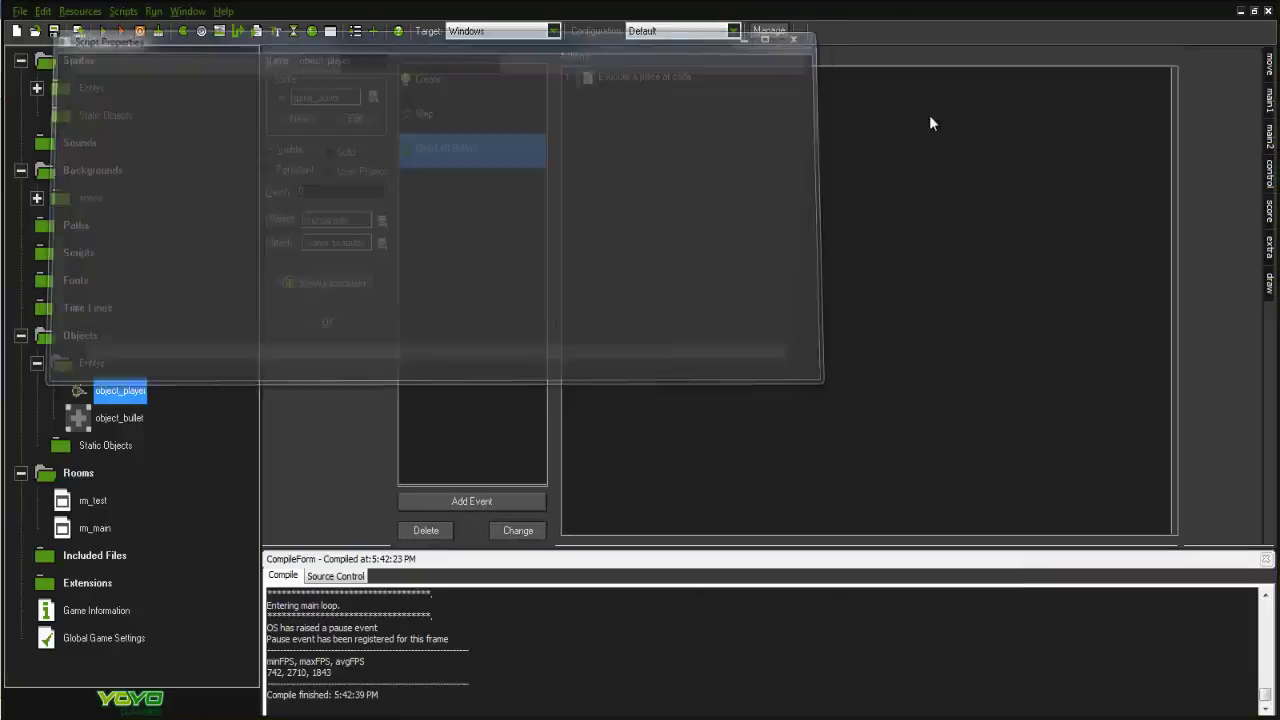
Write instance_create(x,y,object_bullet); in object_player's Global left button code and accept the code.
{"action": "type", "text": "inst"}
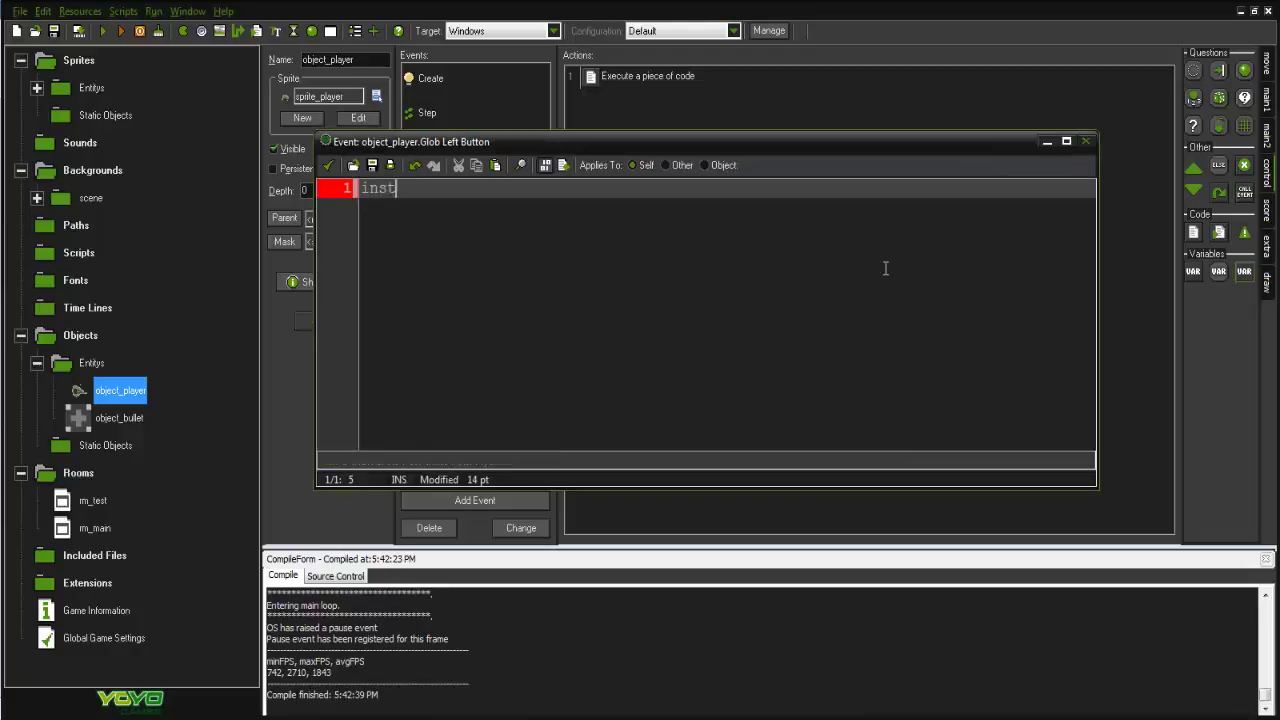
{"action": "type", "text": "ance_create(x"}
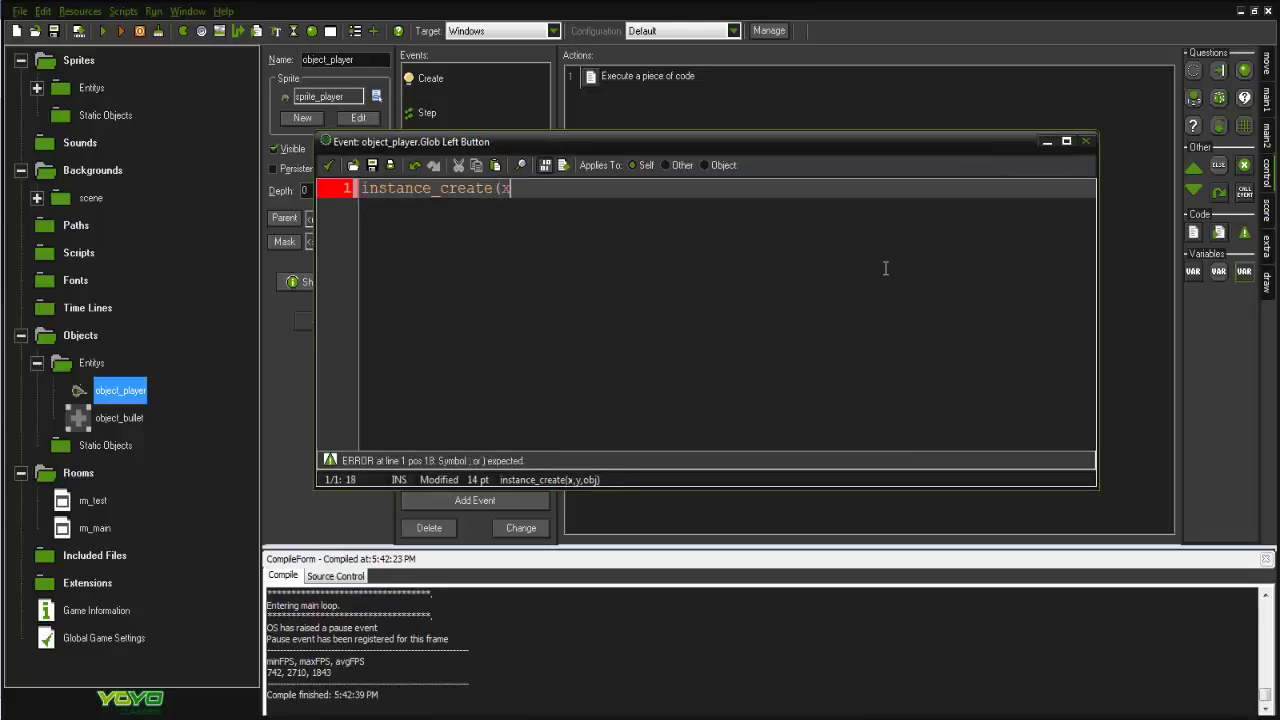
{"action": "type", "text": ",y,oBulle"}
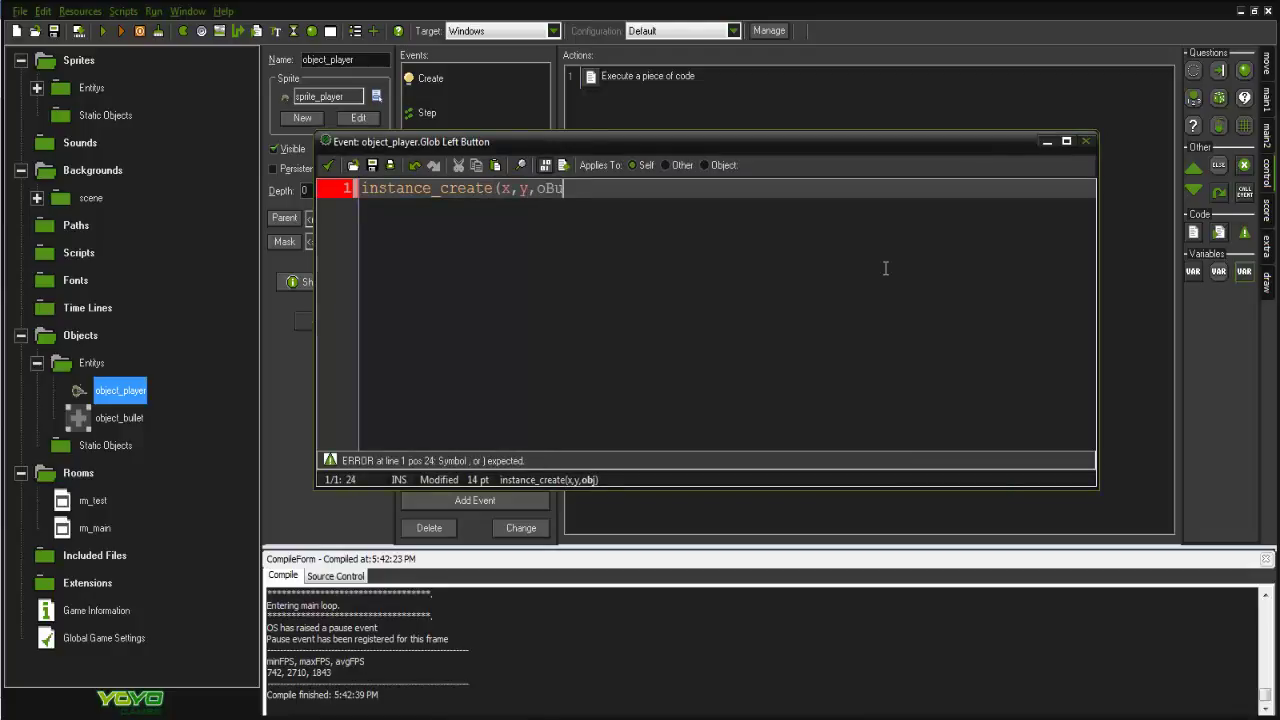
{"action": "key", "text": "BackSpace"}
{"action": "key", "text": "BackSpace"}
{"action": "key", "text": "BackSpace"}
{"action": "type", "text": "bject_bullet);"}
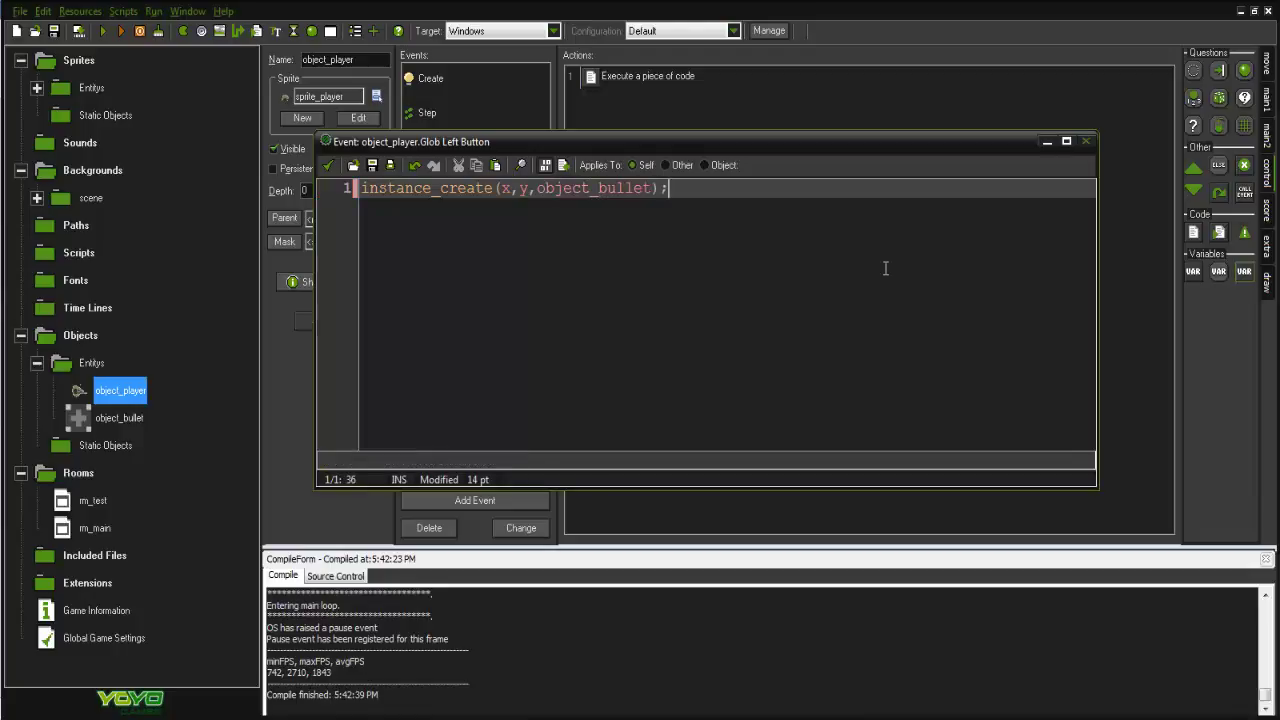
{"action": "left_click", "coordinate": [328, 165]}
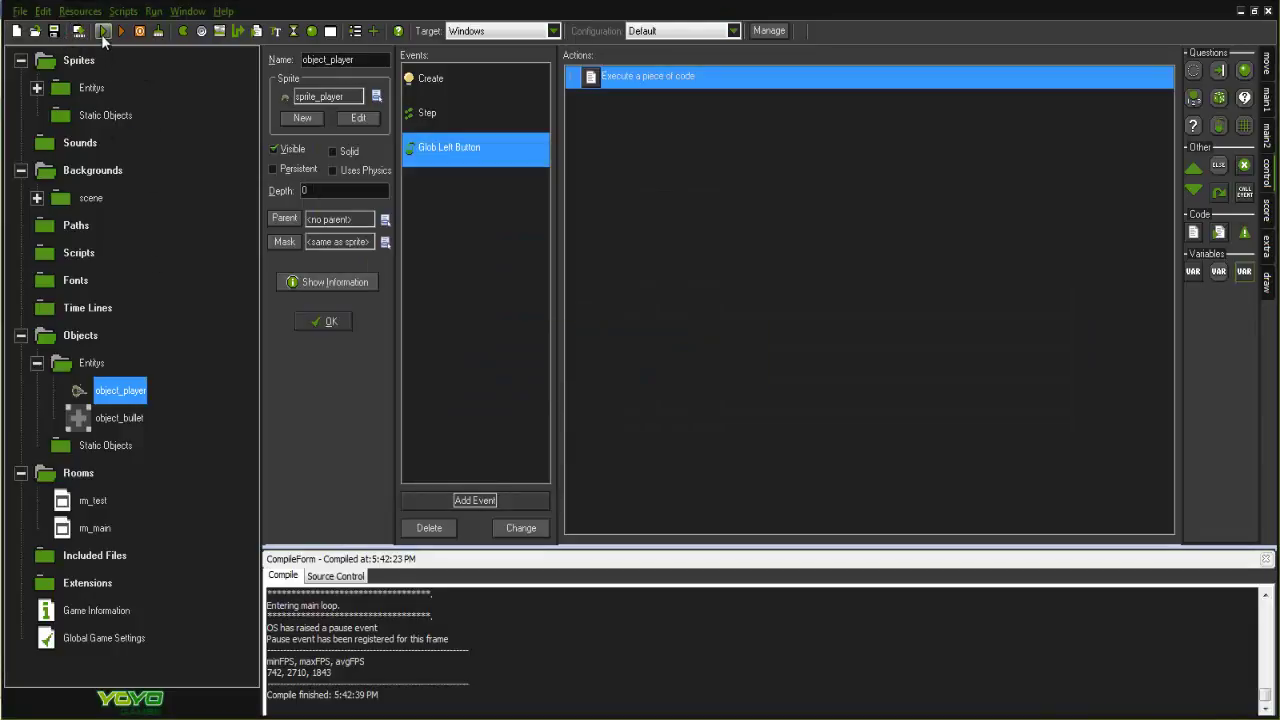
Run the game, test firing bullets towards the mouse, and close the game window.
{"action": "left_click", "coordinate": [103, 33]}
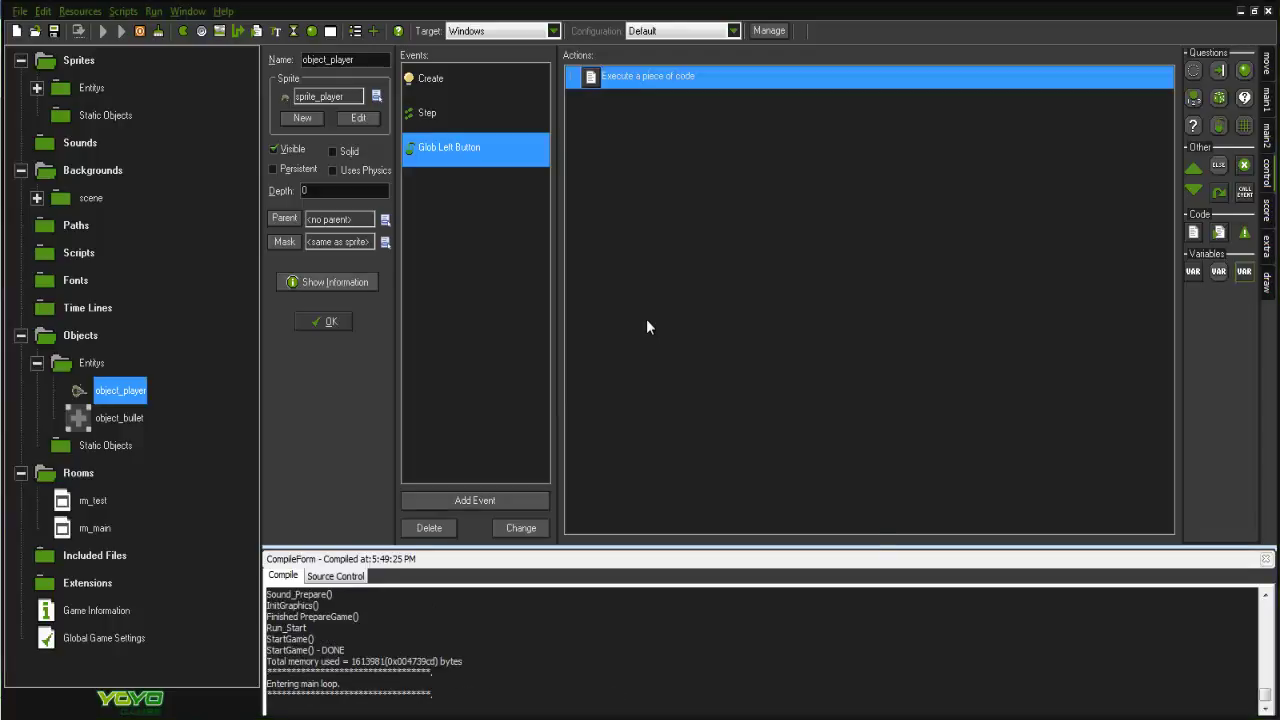
{"action": "mouse_move", "coordinate": [688, 275]}
{"action": "left_mouse_down"}
{"action": "mouse_move", "coordinate": [754, 289]}
{"action": "mouse_move", "coordinate": [749, 466]}
{"action": "mouse_move", "coordinate": [514, 351]}
{"action": "mouse_move", "coordinate": [500, 455]}
{"action": "mouse_move", "coordinate": [775, 372]}
{"action": "mouse_move", "coordinate": [505, 324]}
{"action": "mouse_move", "coordinate": [748, 400]}
{"action": "mouse_move", "coordinate": [557, 262]}
{"action": "mouse_move", "coordinate": [760, 286]}
{"action": "mouse_move", "coordinate": [571, 471]}
{"action": "mouse_move", "coordinate": [500, 414]}
{"action": "mouse_move", "coordinate": [629, 546]}
{"action": "mouse_move", "coordinate": [826, 346]}
{"action": "mouse_move", "coordinate": [626, 220]}
{"action": "mouse_move", "coordinate": [494, 463]}
{"action": "mouse_move", "coordinate": [598, 235]}
{"action": "mouse_move", "coordinate": [686, 514]}
{"action": "mouse_move", "coordinate": [492, 402]}
{"action": "mouse_move", "coordinate": [717, 426]}
{"action": "mouse_move", "coordinate": [738, 303]}
{"action": "left_mouse_up"}
{"action": "left_click", "coordinate": [878, 154]}
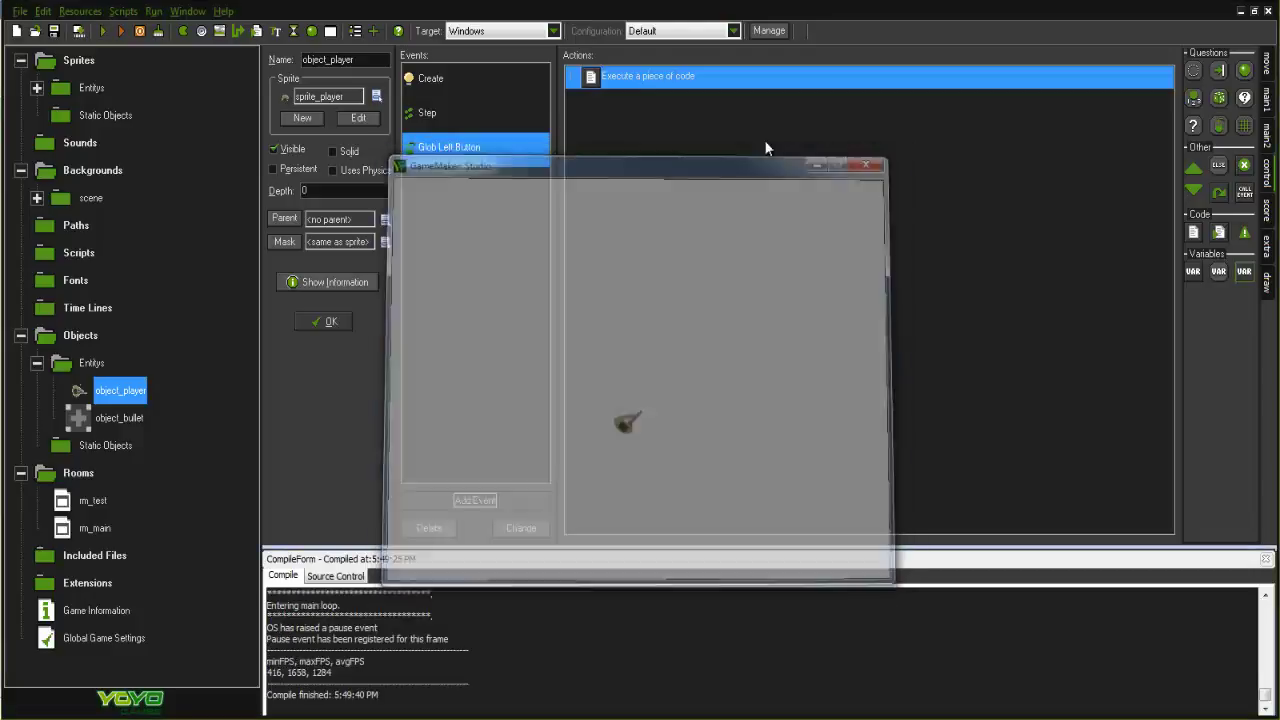
Set the move_towards_point speed in object_bullet's Create code to 10 and accept the code.
{"action": "double_click", "coordinate": [80, 418]}
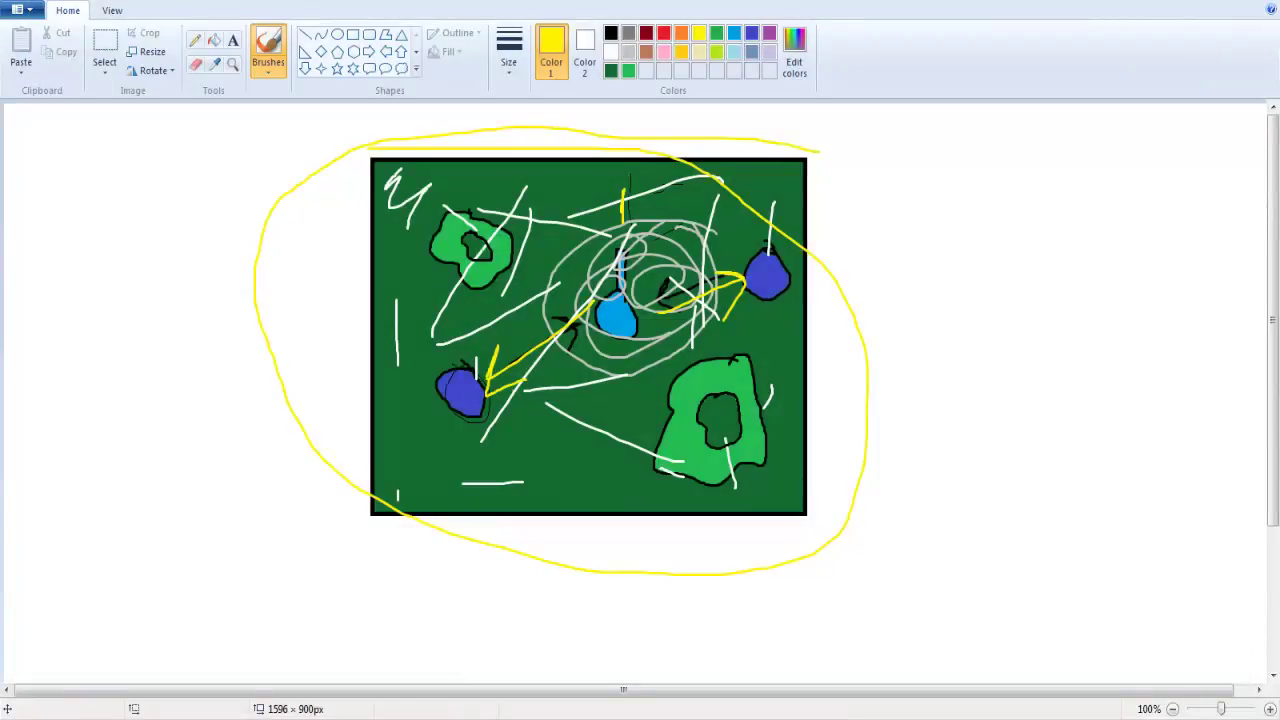
{"action": "mouse_move", "coordinate": [451, 651]}
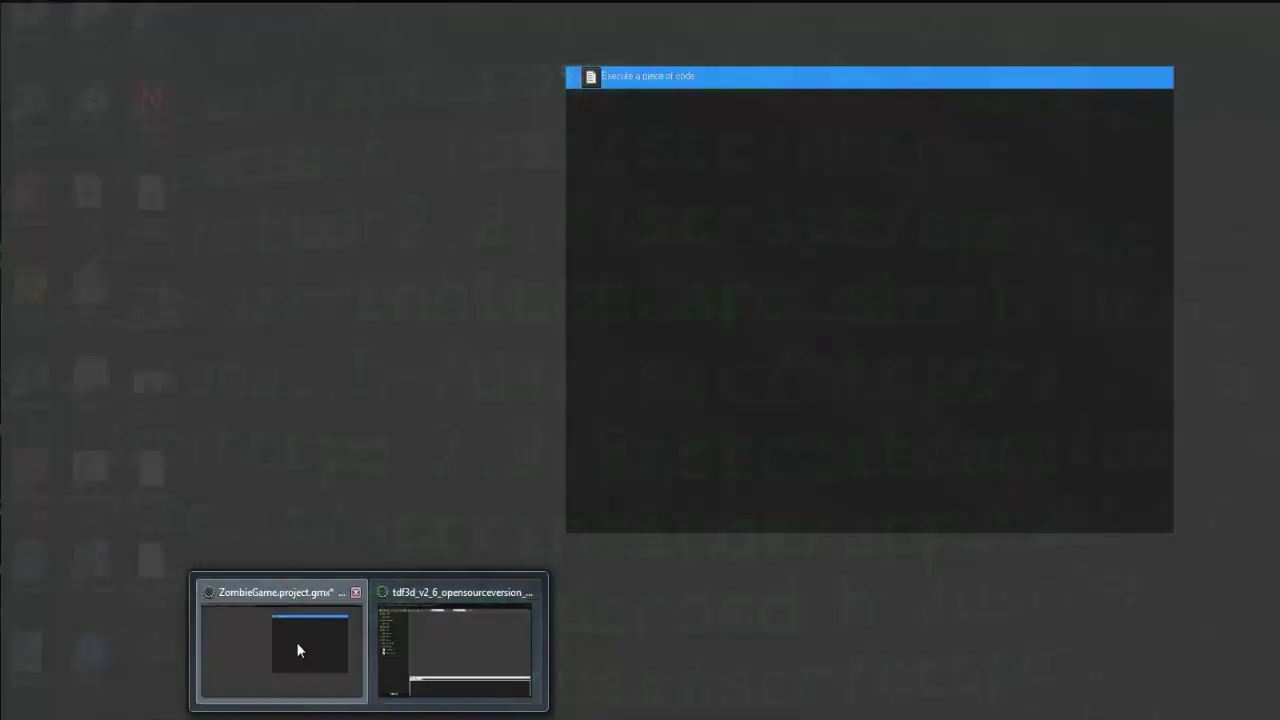
{"action": "left_click", "coordinate": [296, 642]}
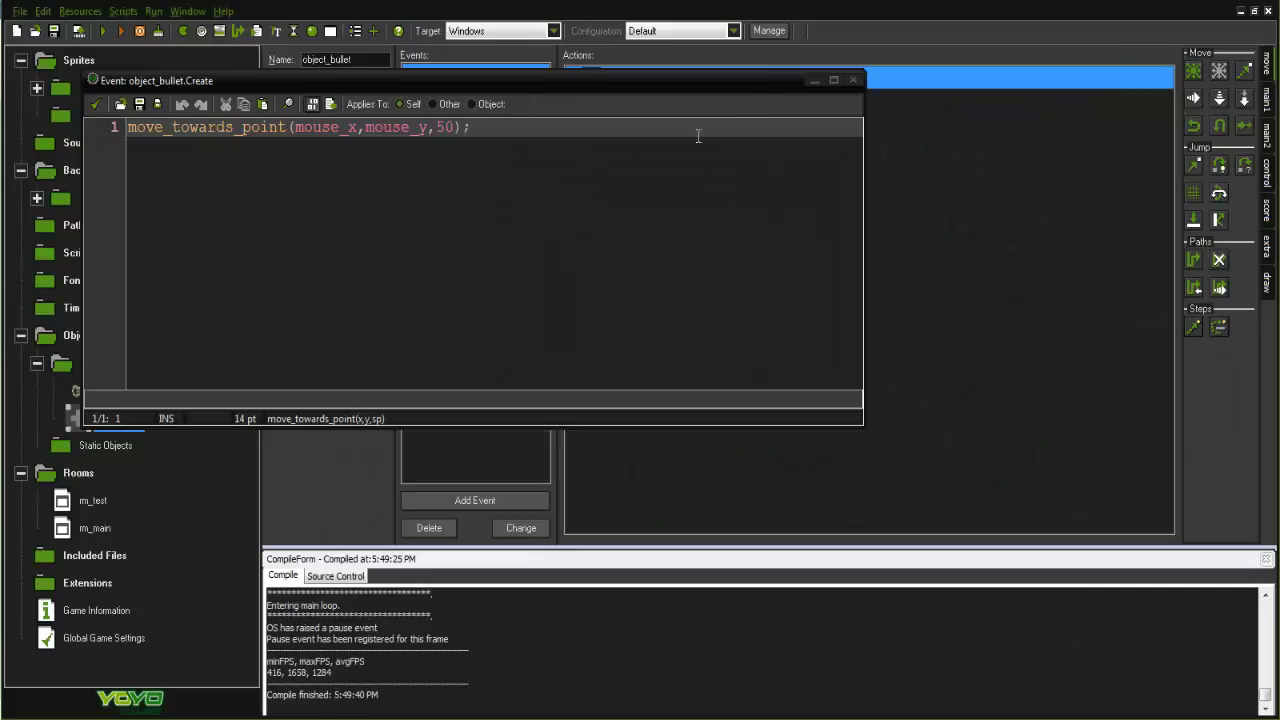
{"action": "key", "text": "BackSpace"}
{"action": "key", "text": "BackSpace"}
{"action": "type", "text": "10"}
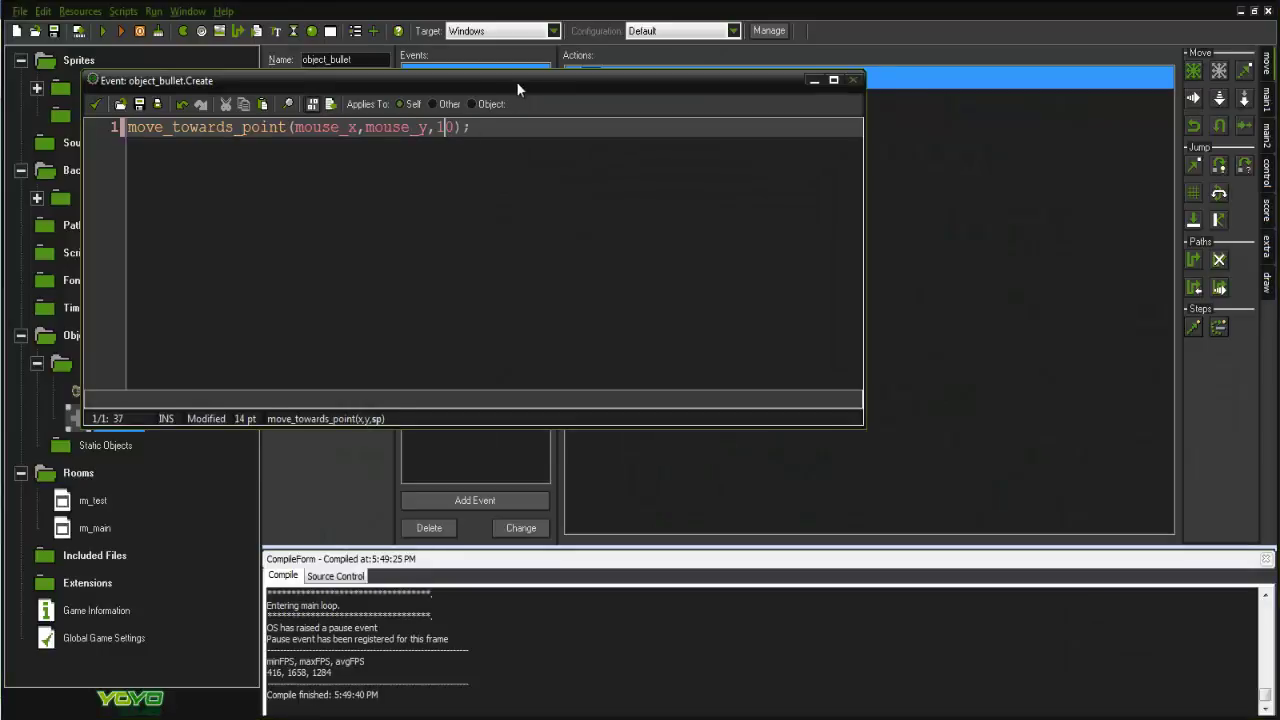
{"action": "left_click_drag", "start_coordinate": [516, 81], "coordinate": [770, 175]}
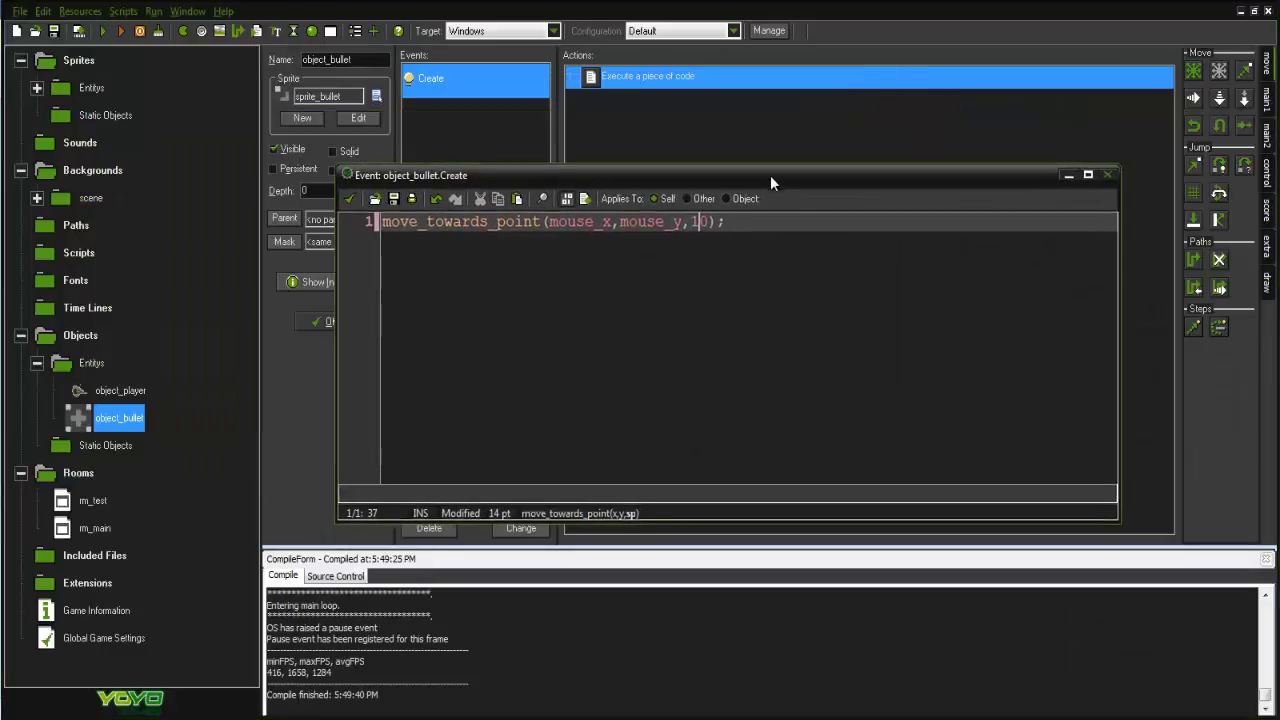
{"action": "left_click", "coordinate": [349, 198]}
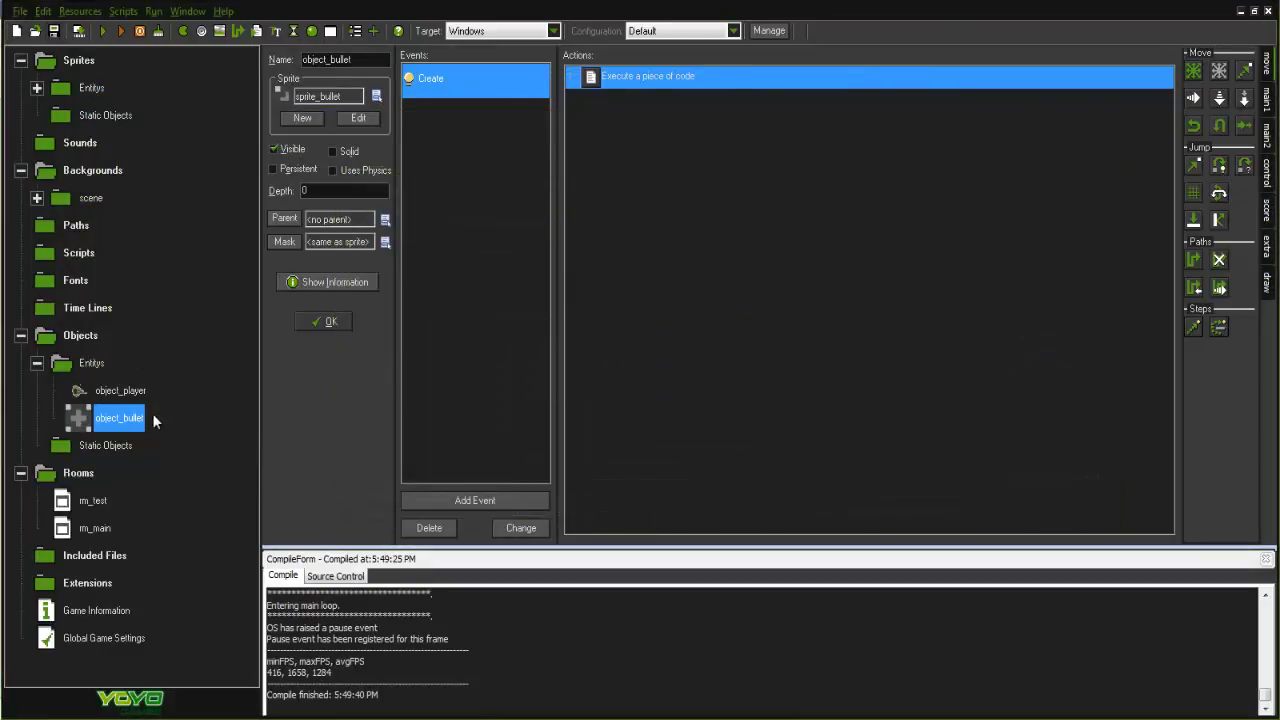
Add the line fireRate = 15; below setSpeed in object_player's Create code.
{"action": "double_click", "coordinate": [120, 390]}
{"action": "left_click", "coordinate": [474, 80]}
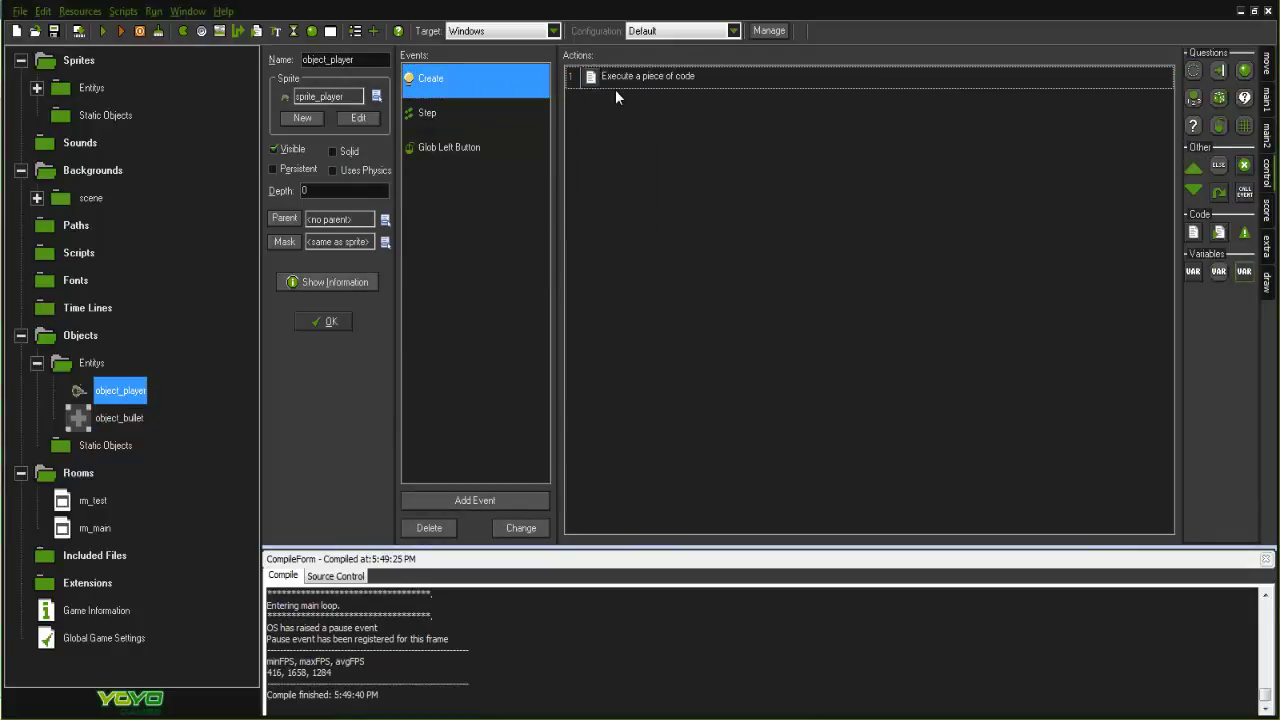
{"action": "double_click", "coordinate": [615, 82]}
{"action": "key", "text": "Return"}
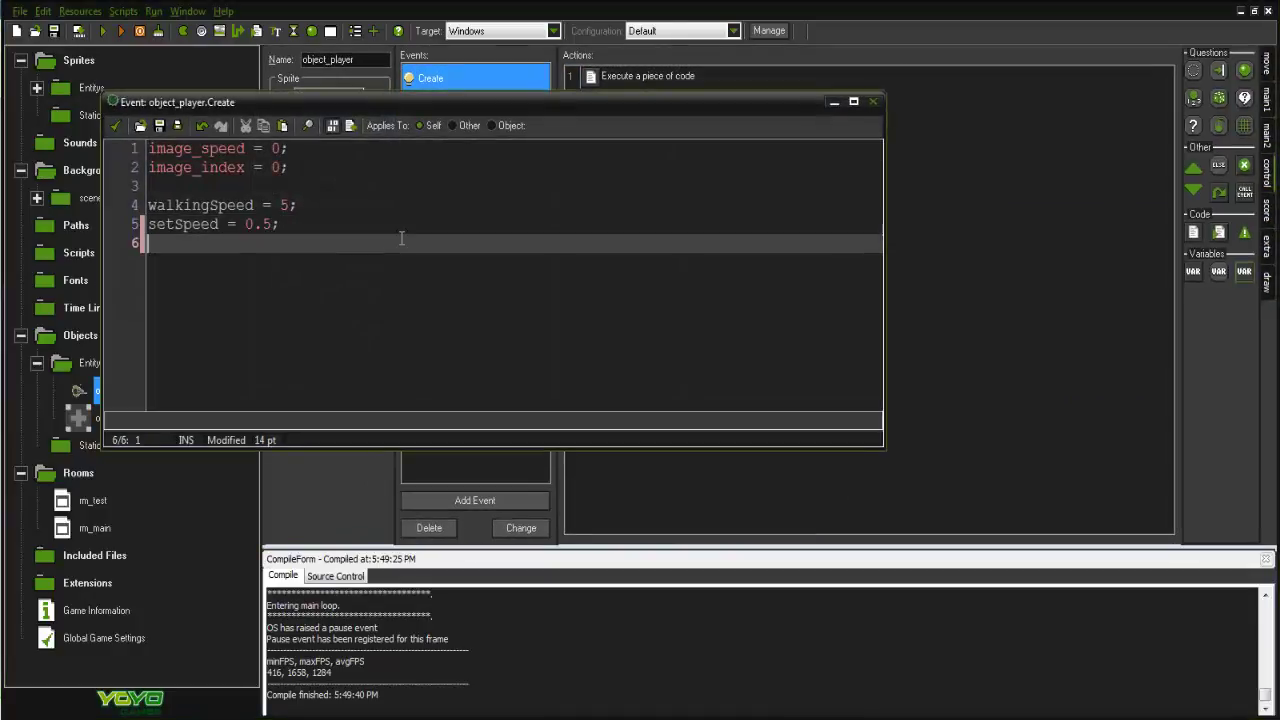
{"action": "type", "text": "fire"}
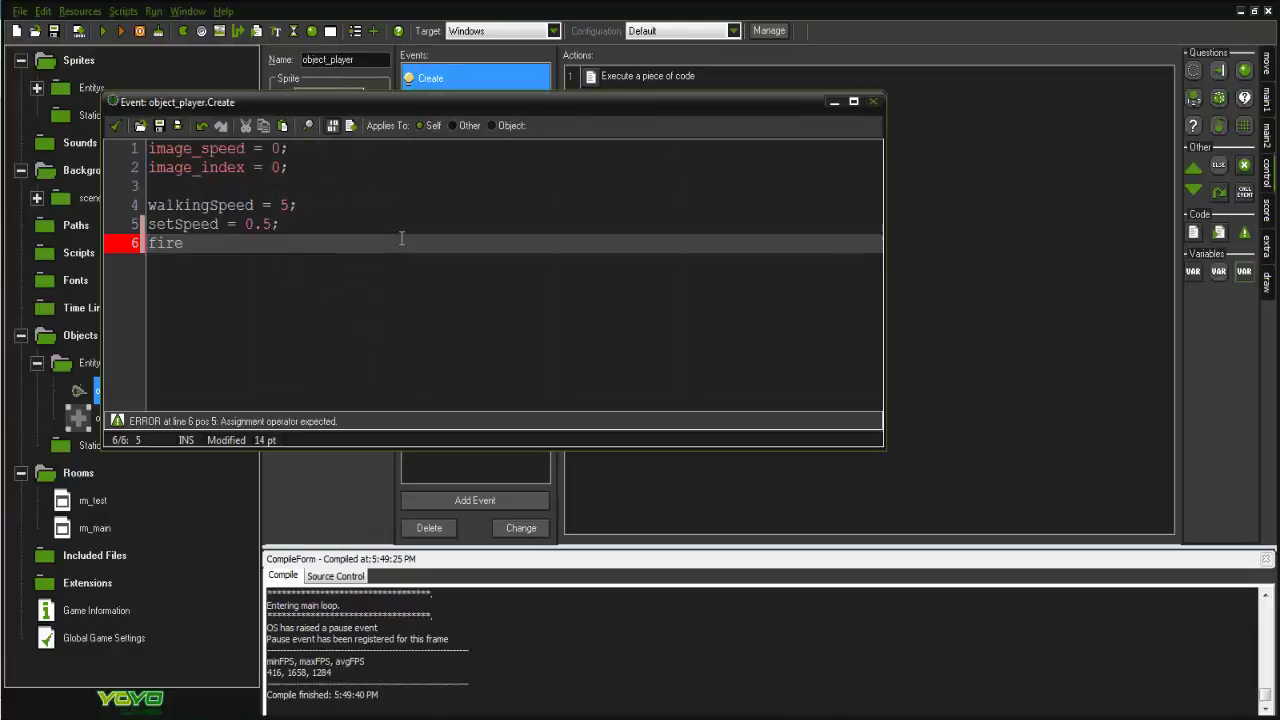
{"action": "type", "text": "Rate = "}
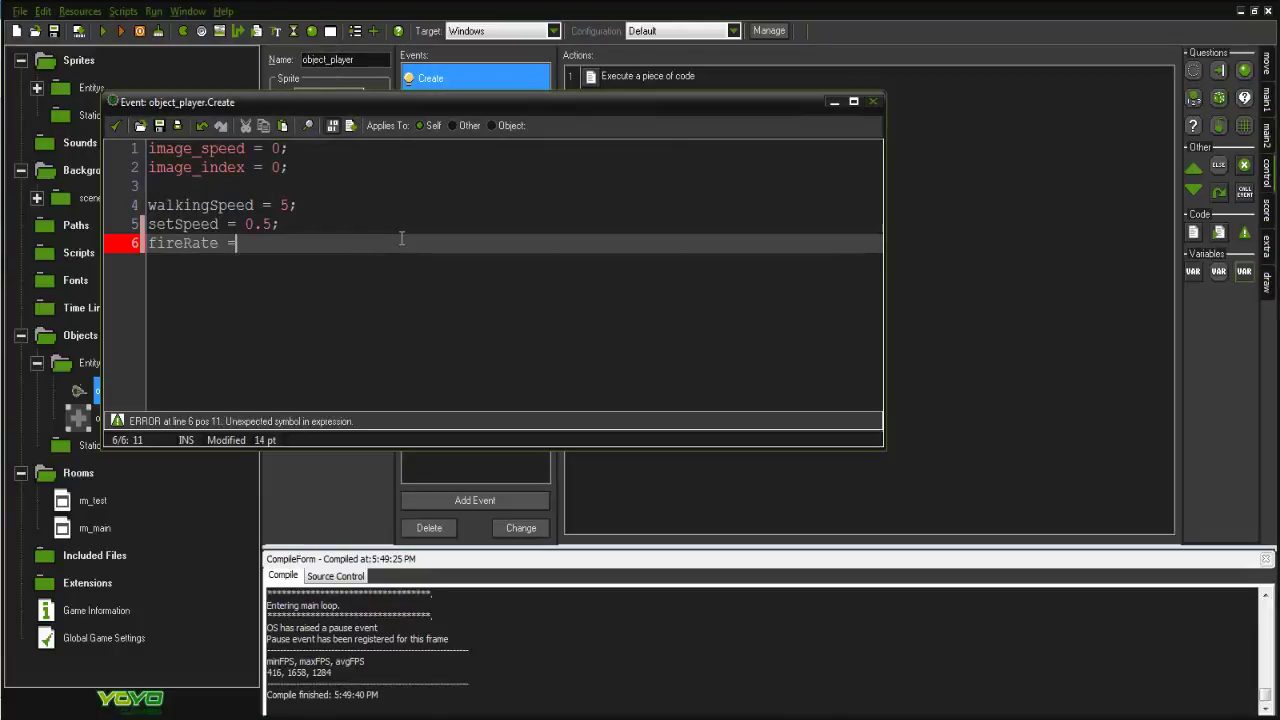
{"action": "type", "text": "15;"}
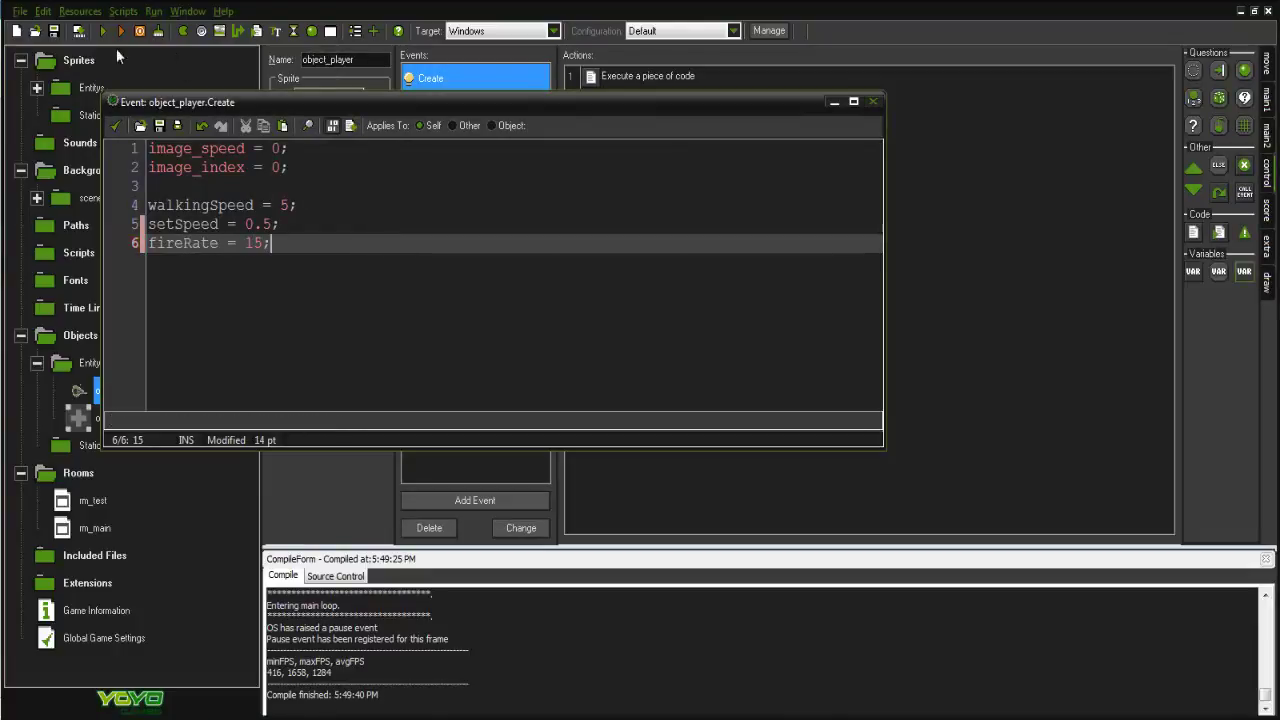
Add the comment "// equal 2 bullets every second" after the fireRate line in the Create code and save it.
{"action": "type", "text": " // equal 2 bullets "}
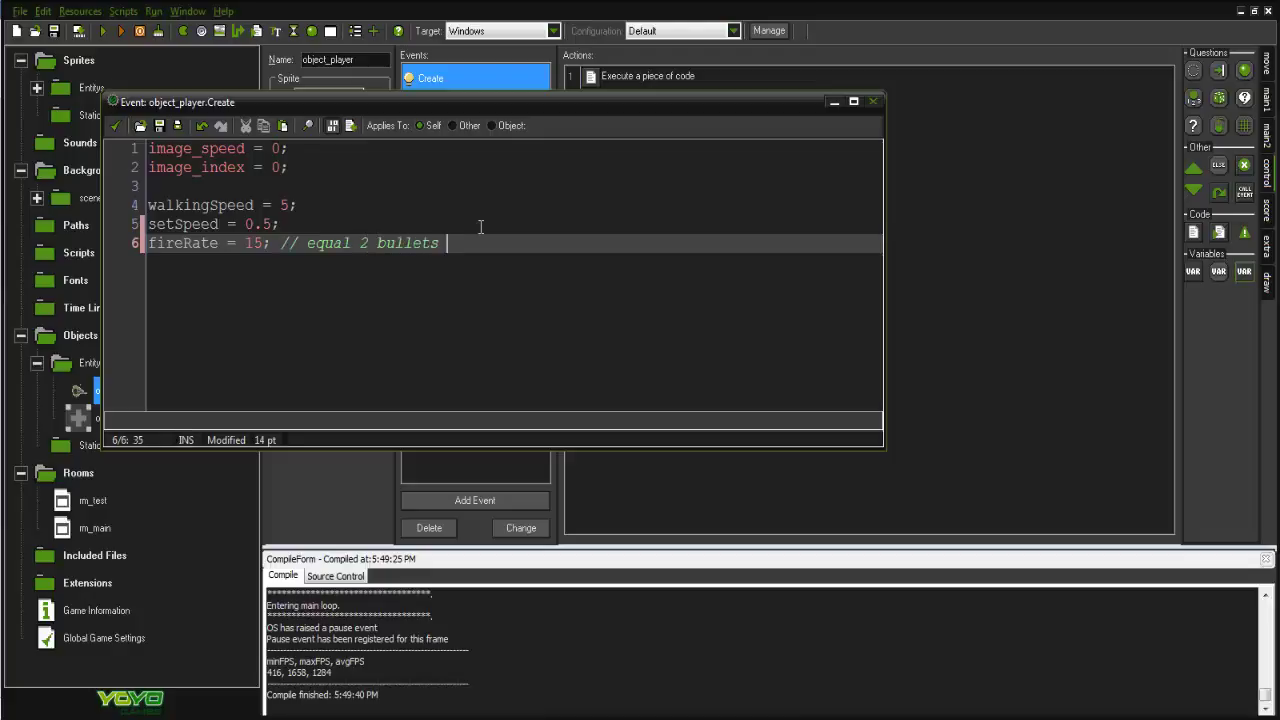
{"action": "type", "text": "ever y second"}
{"action": "left_click_drag", "start_coordinate": [189, 110], "coordinate": [217, 120]}
{"action": "left_click", "coordinate": [141, 133]}
{"action": "left_click", "coordinate": [506, 113]}
{"action": "left_click", "coordinate": [540, 148]}
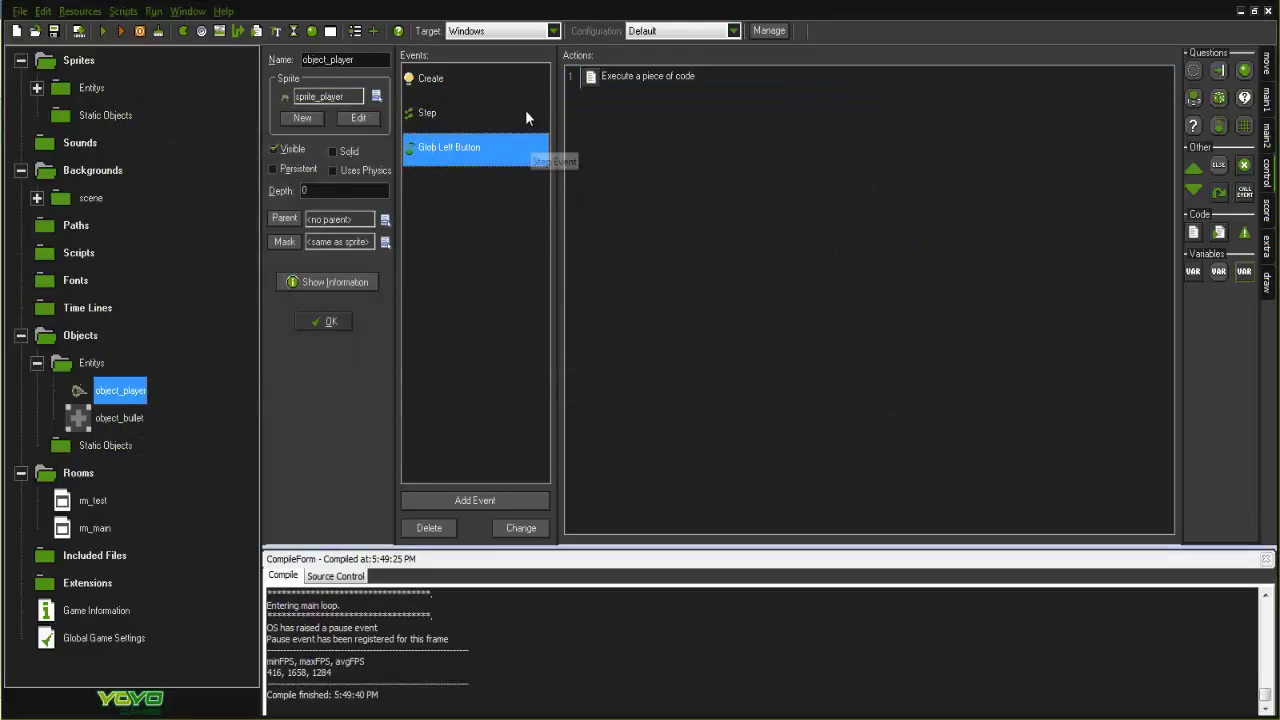
{"action": "double_click", "coordinate": [700, 76]}
{"action": "left_click", "coordinate": [495, 147]}
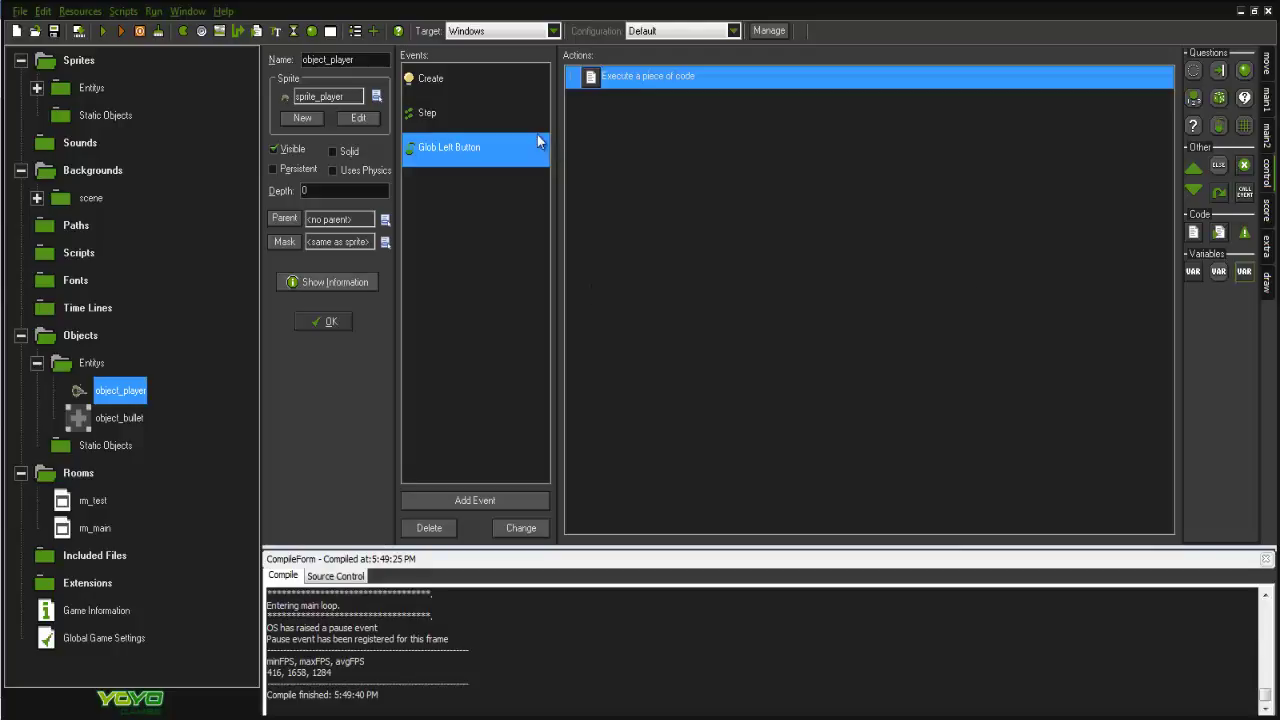
In object_player's Create code, insert the line "isFiring = false;" above the fireRate line and save the code.
{"action": "left_click", "coordinate": [430, 78]}
{"action": "double_click", "coordinate": [647, 76]}
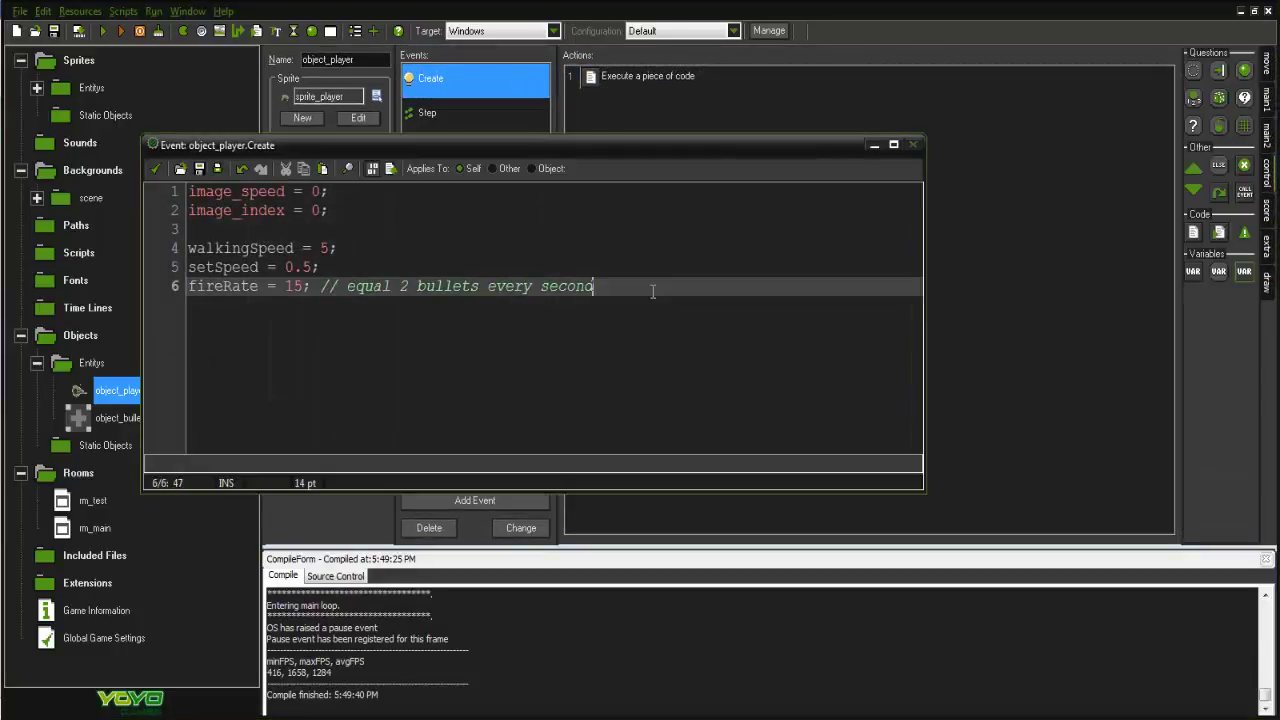
{"action": "key", "text": "Up"}
{"action": "key", "text": "Return"}
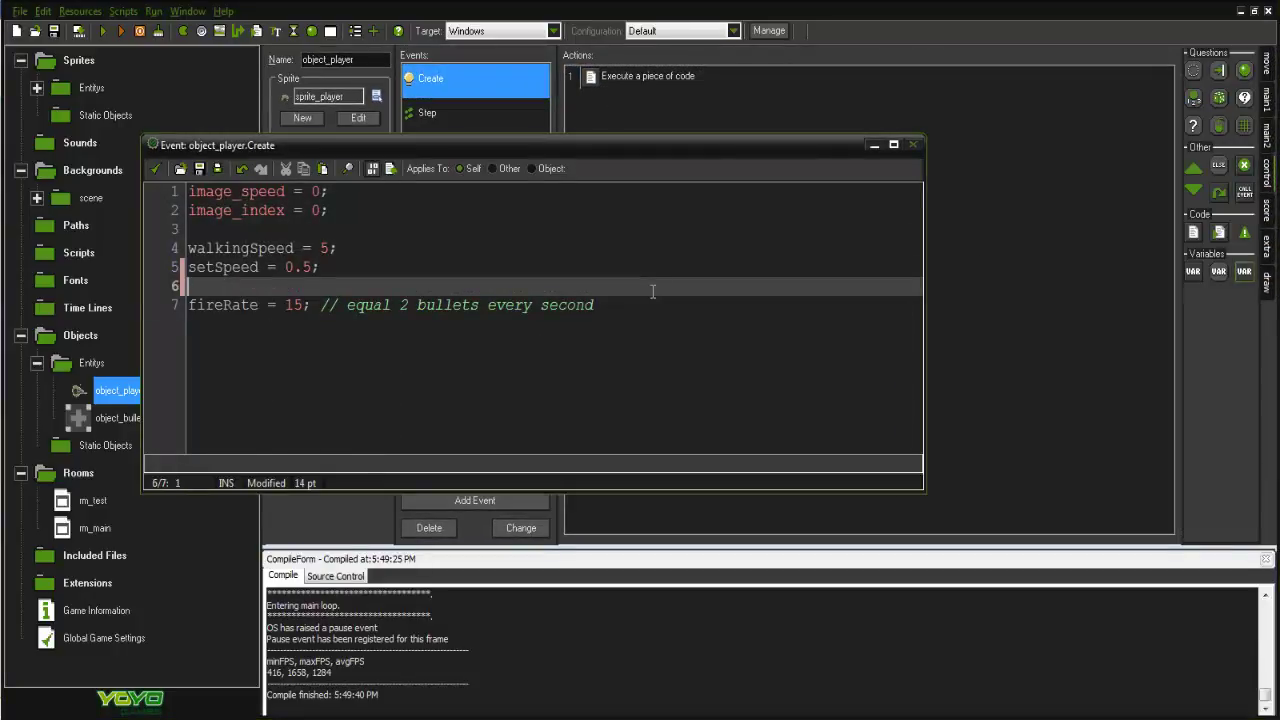
{"action": "type", "text": "isFiring"}
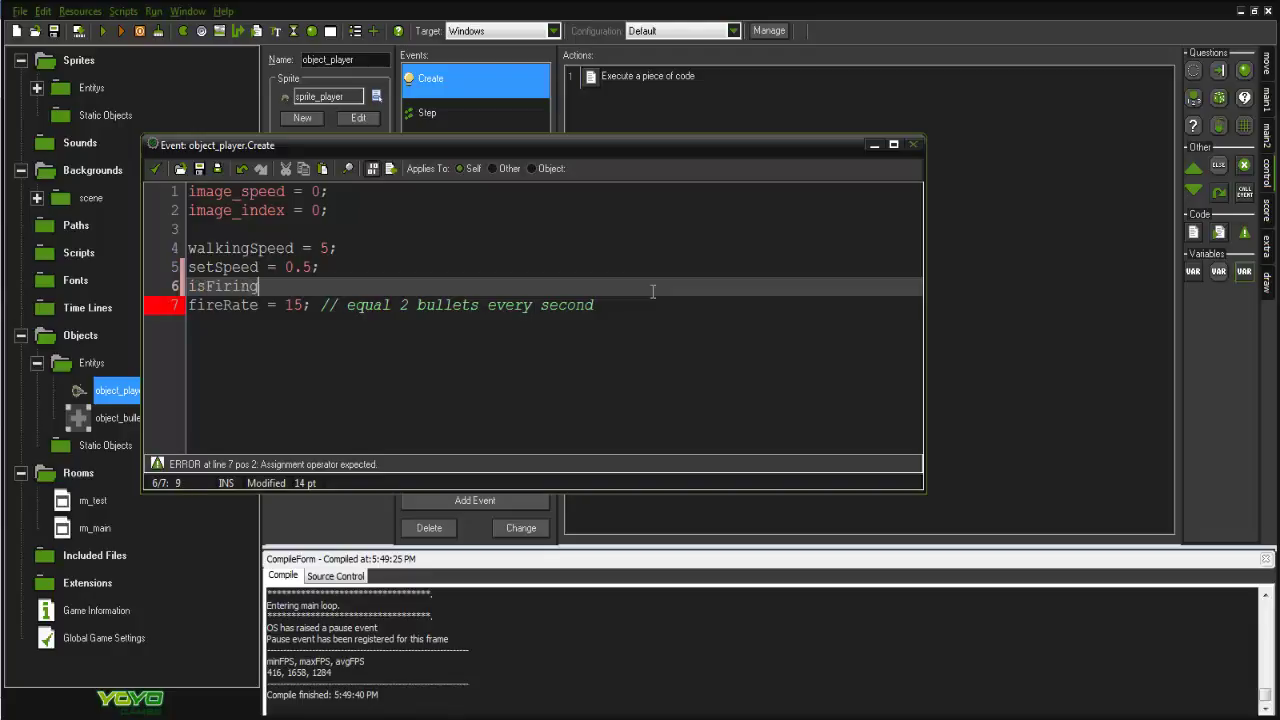
{"action": "type", "text": " = false;"}
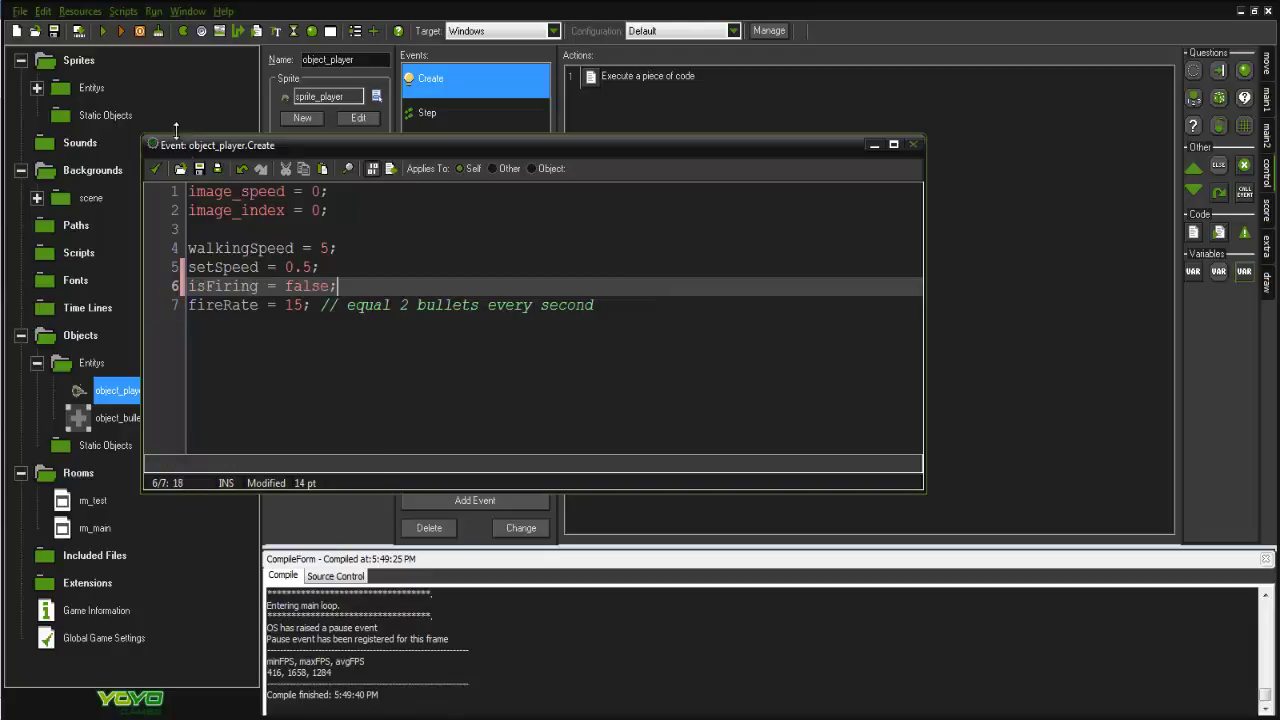
{"action": "left_click", "coordinate": [155, 168]}
In the Glob Left Button code, place the condition "if(!isFiring)" in front of the instance_create call on the same line.
{"action": "left_click", "coordinate": [449, 147]}
{"action": "left_click", "coordinate": [735, 76]}
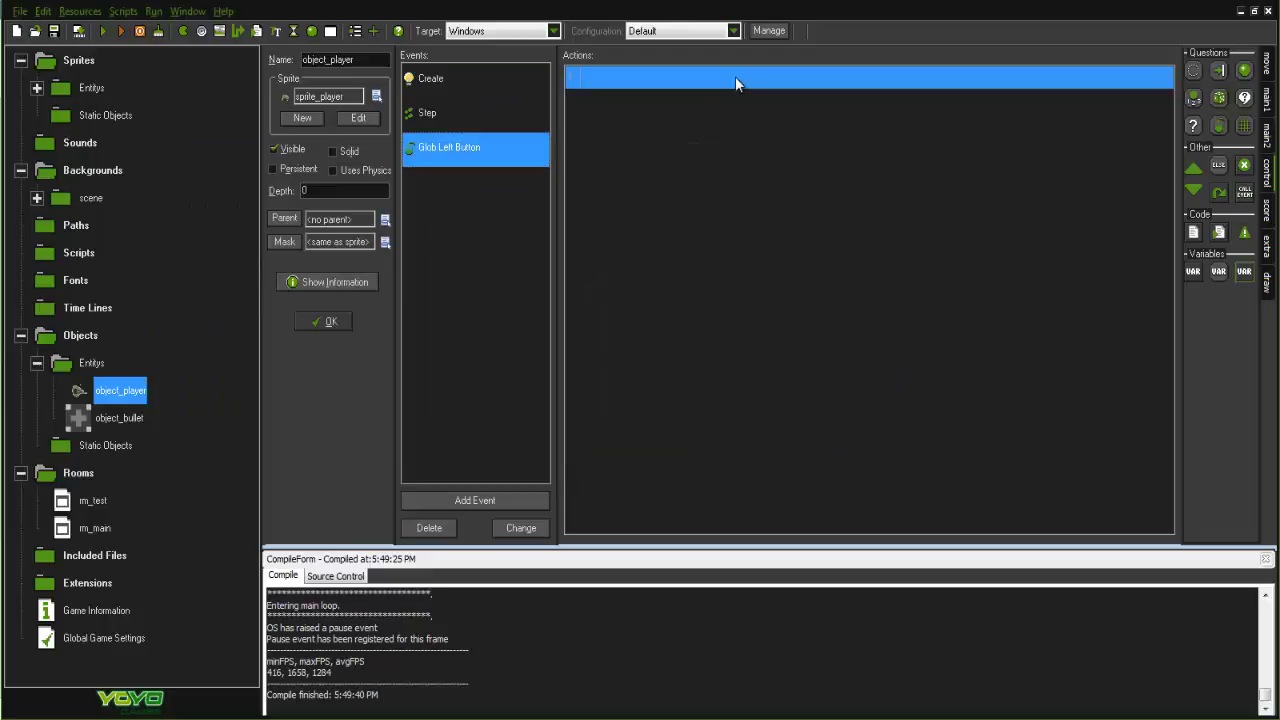
{"action": "double_click", "coordinate": [735, 76]}
{"action": "left_click_drag", "start_coordinate": [577, 163], "coordinate": [664, 134]}
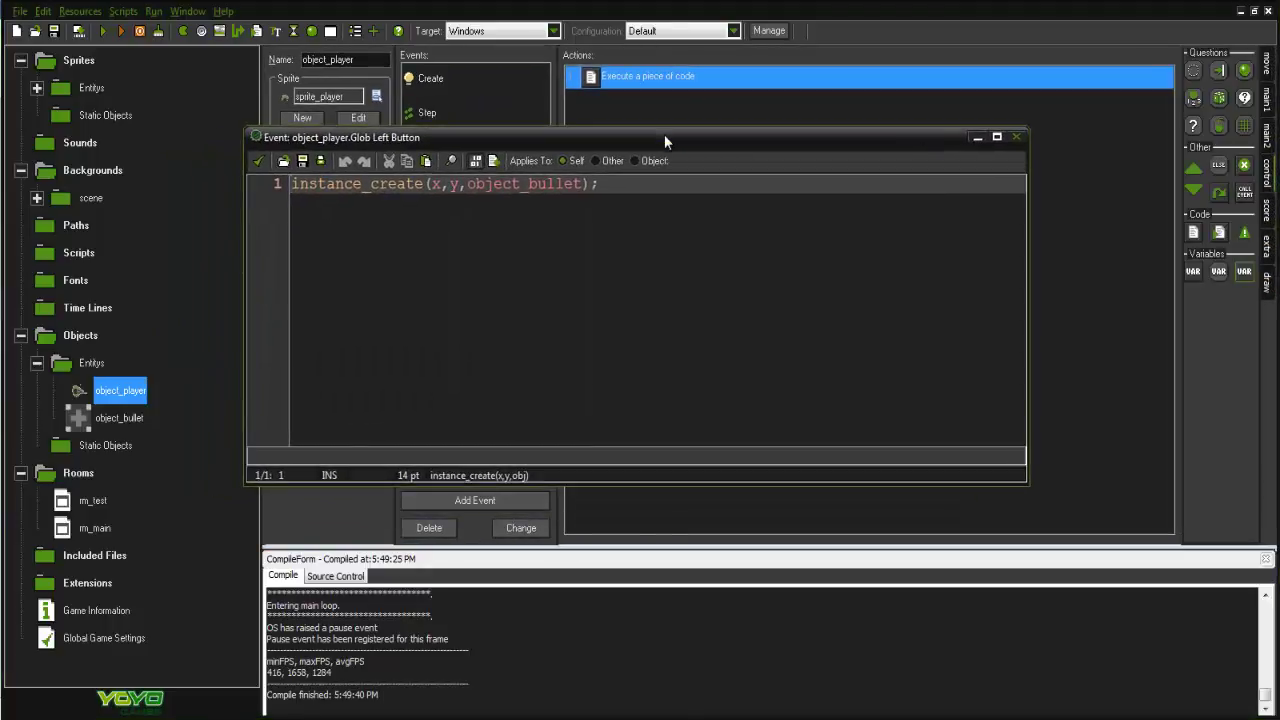
{"action": "key", "text": "Return"}
{"action": "key", "text": "Up"}
{"action": "type", "text": "if("}
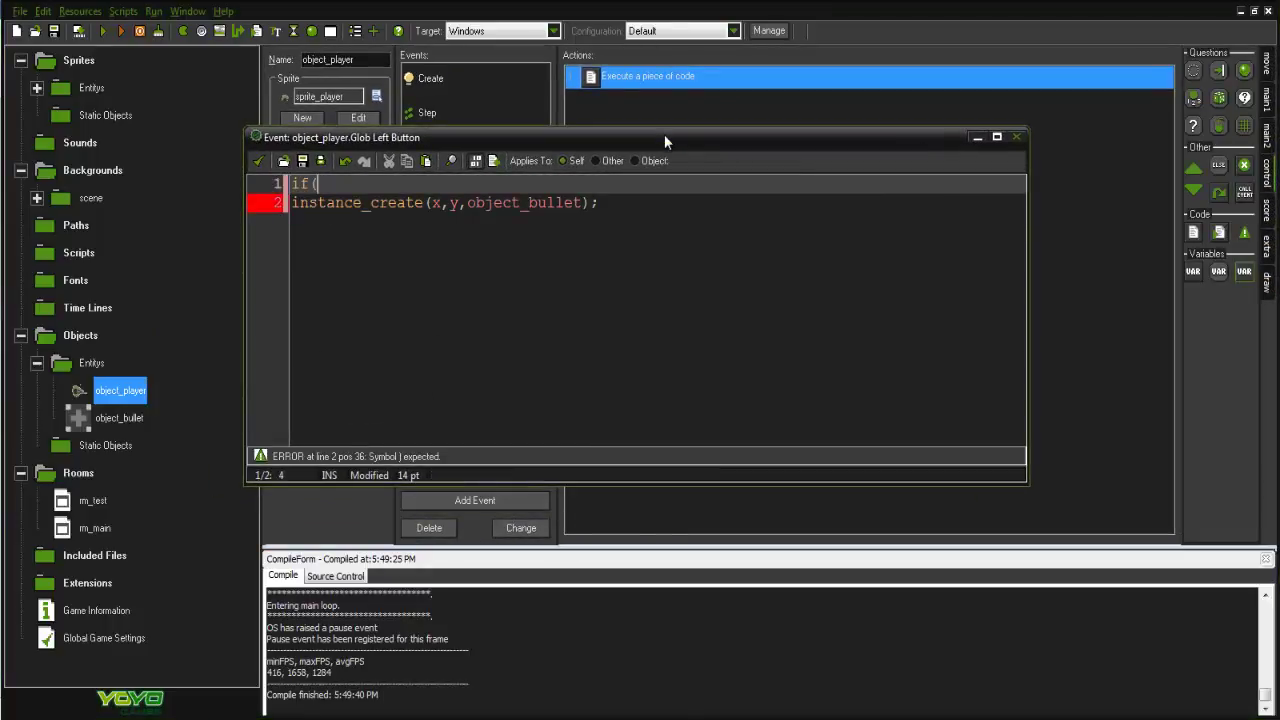
{"action": "type", "text": "!isFiring)"}
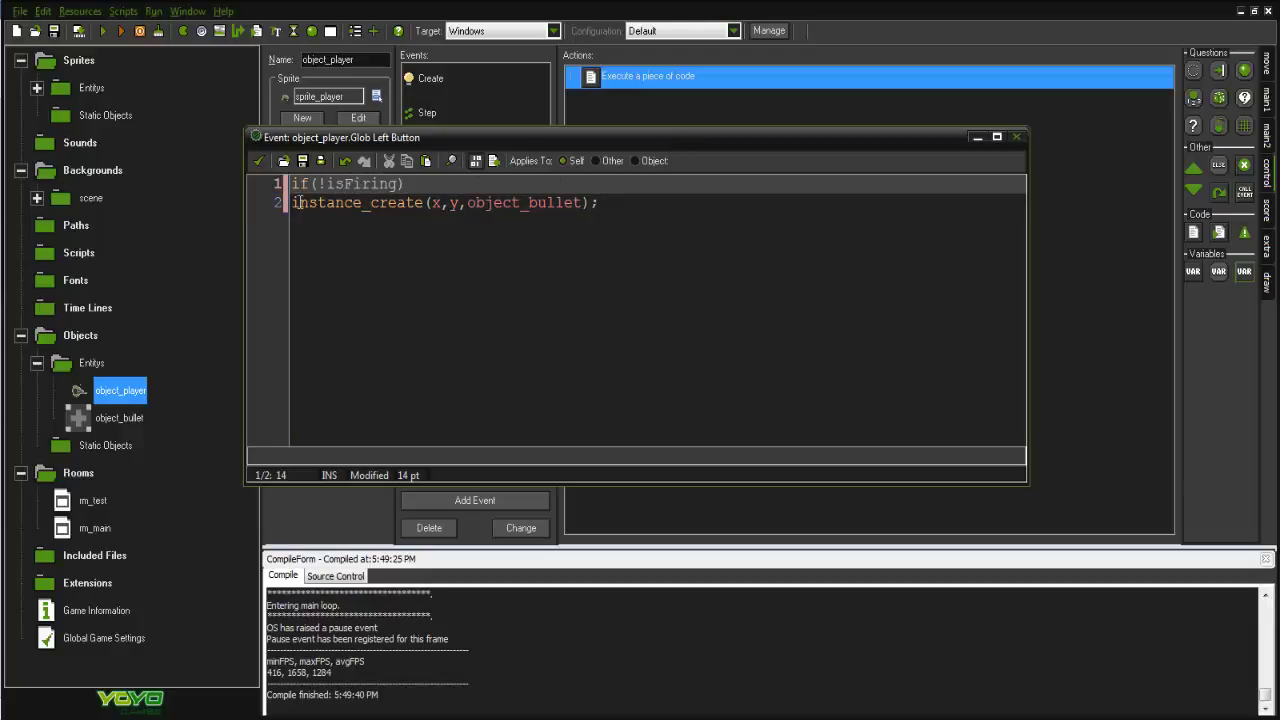
{"action": "key", "text": "Delete"}
{"action": "left_click", "coordinate": [808, 178]}
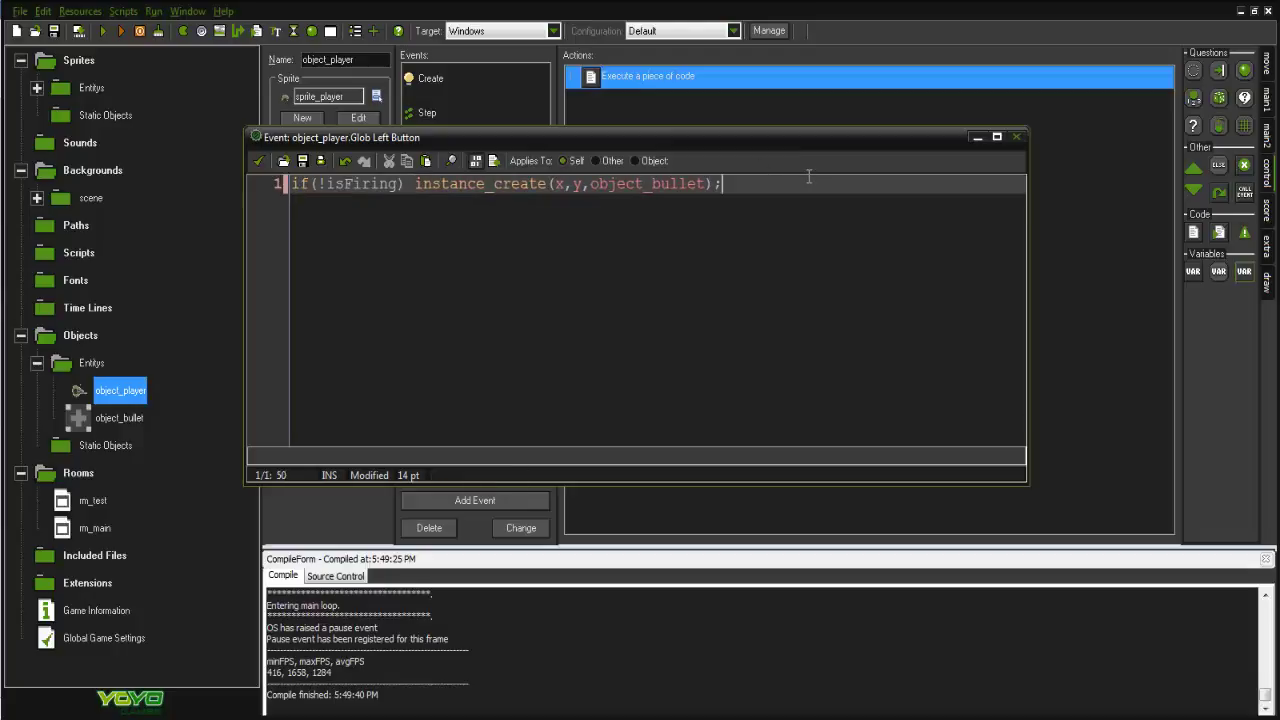
{"action": "key", "text": "Return"}
{"action": "type", "text": "else"}
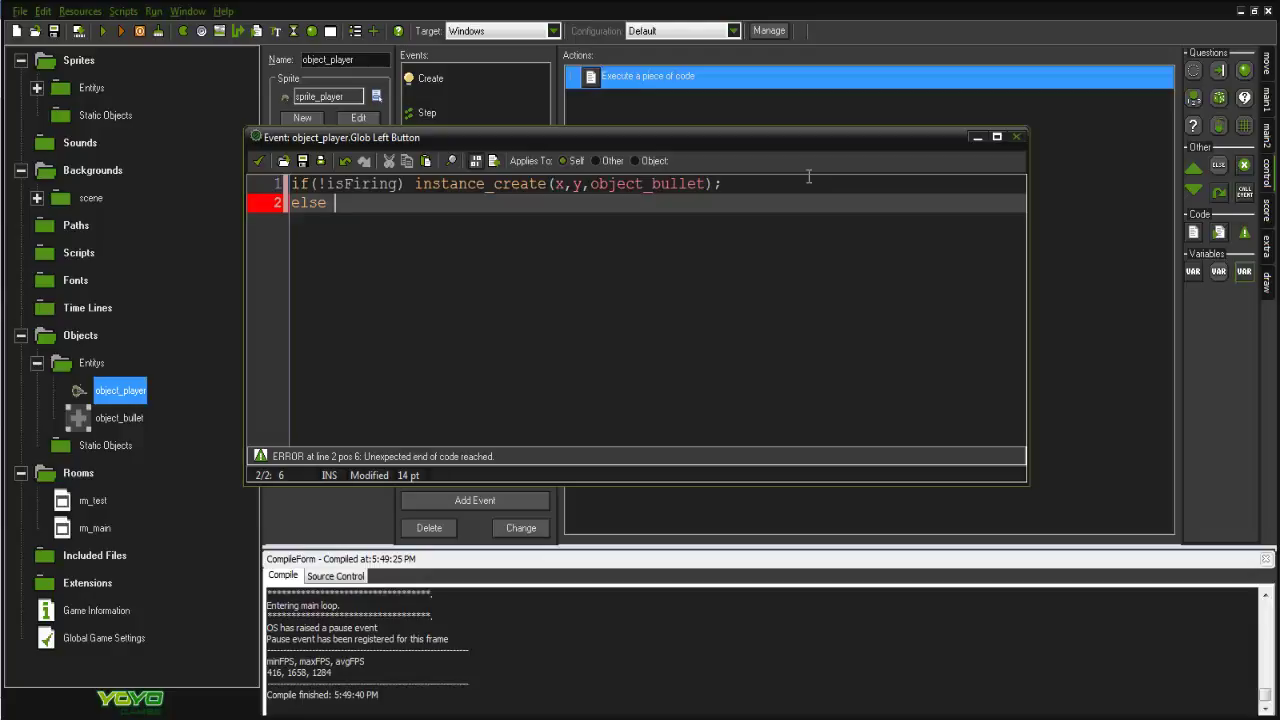
{"action": "key", "text": "BackSpace"}
{"action": "key", "text": "BackSpace"}
{"action": "key", "text": "BackSpace"}
{"action": "key", "text": "BackSpace"}
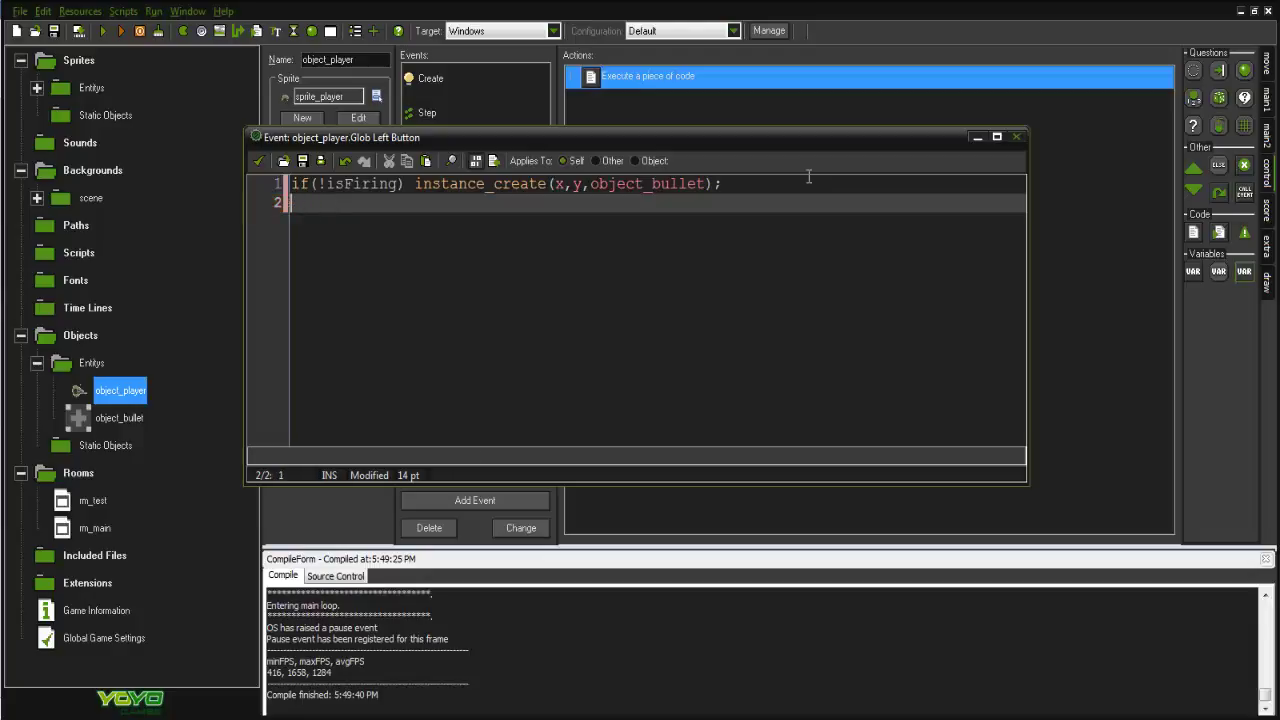
{"action": "key", "text": "BackSpace"}
Move the instance_create call below the if condition and enclose it in curly braces on separate lines.
{"action": "left_click", "coordinate": [416, 183]}
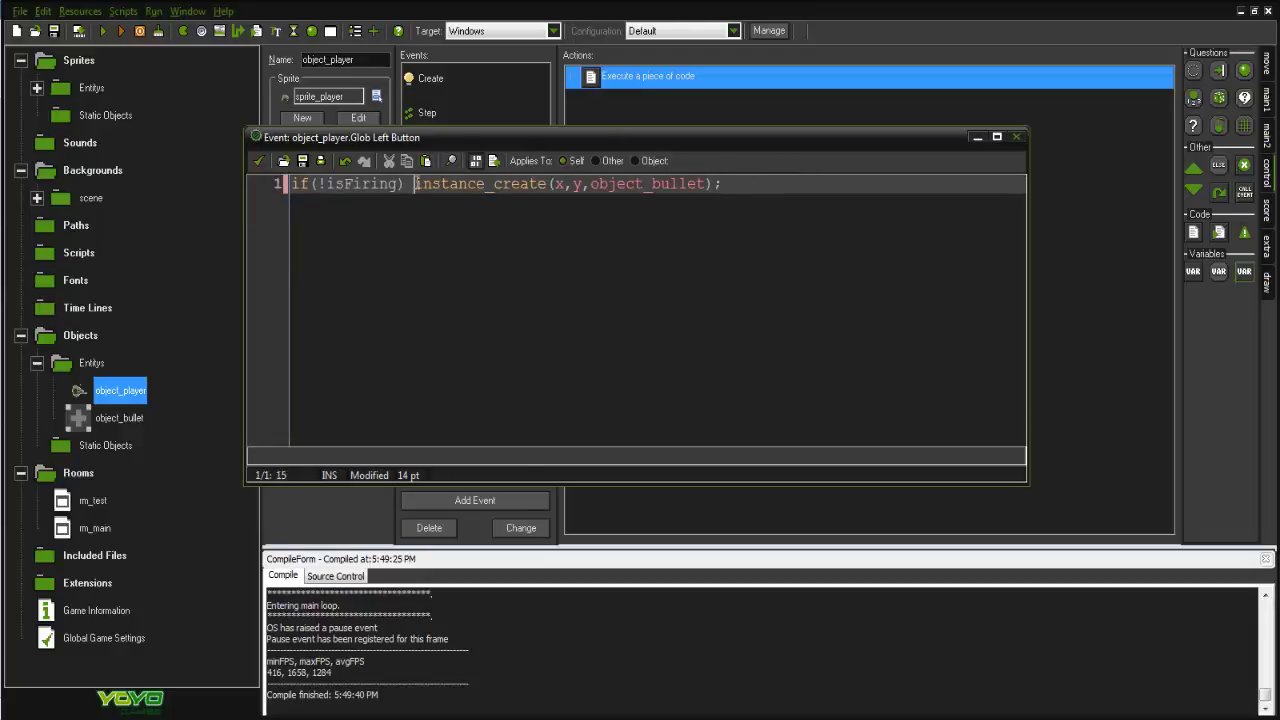
{"action": "key", "text": "Return"}
{"action": "left_click", "coordinate": [416, 183]}
{"action": "key", "text": "Return"}
{"action": "type", "text": "{"}
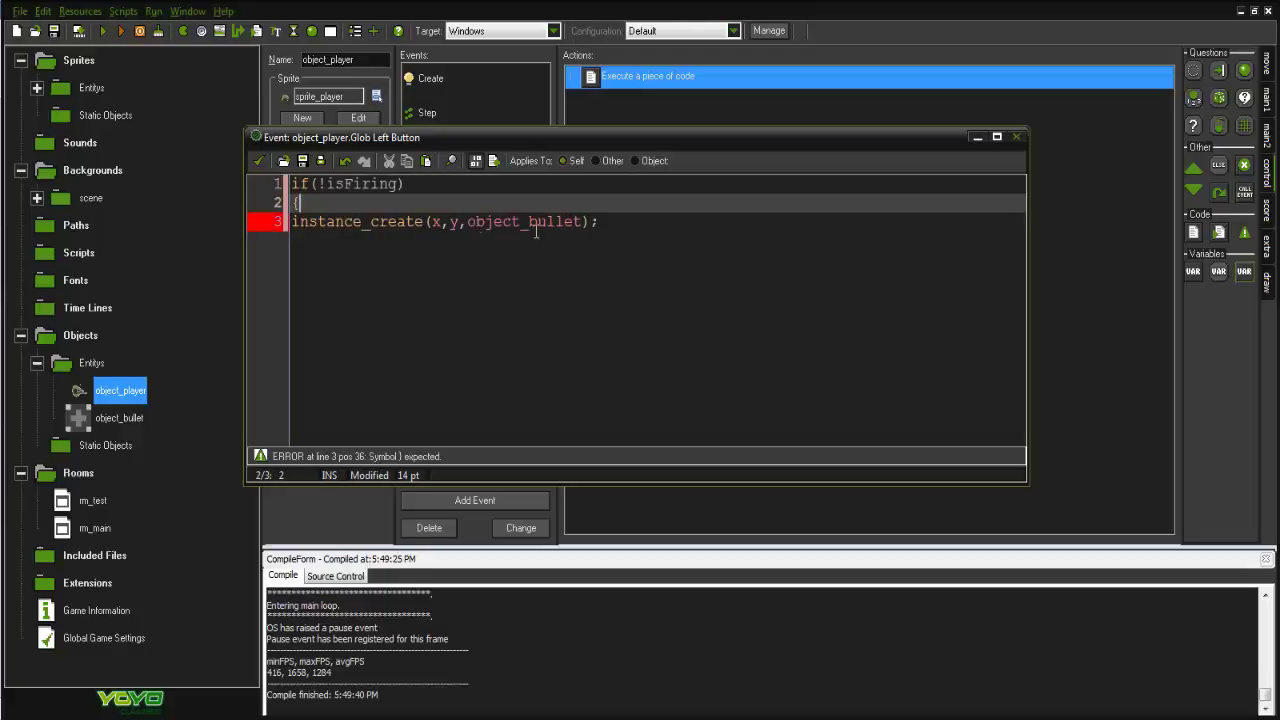
{"action": "left_click", "coordinate": [621, 215]}
{"action": "key", "text": "Return"}
{"action": "type", "text": "}"}
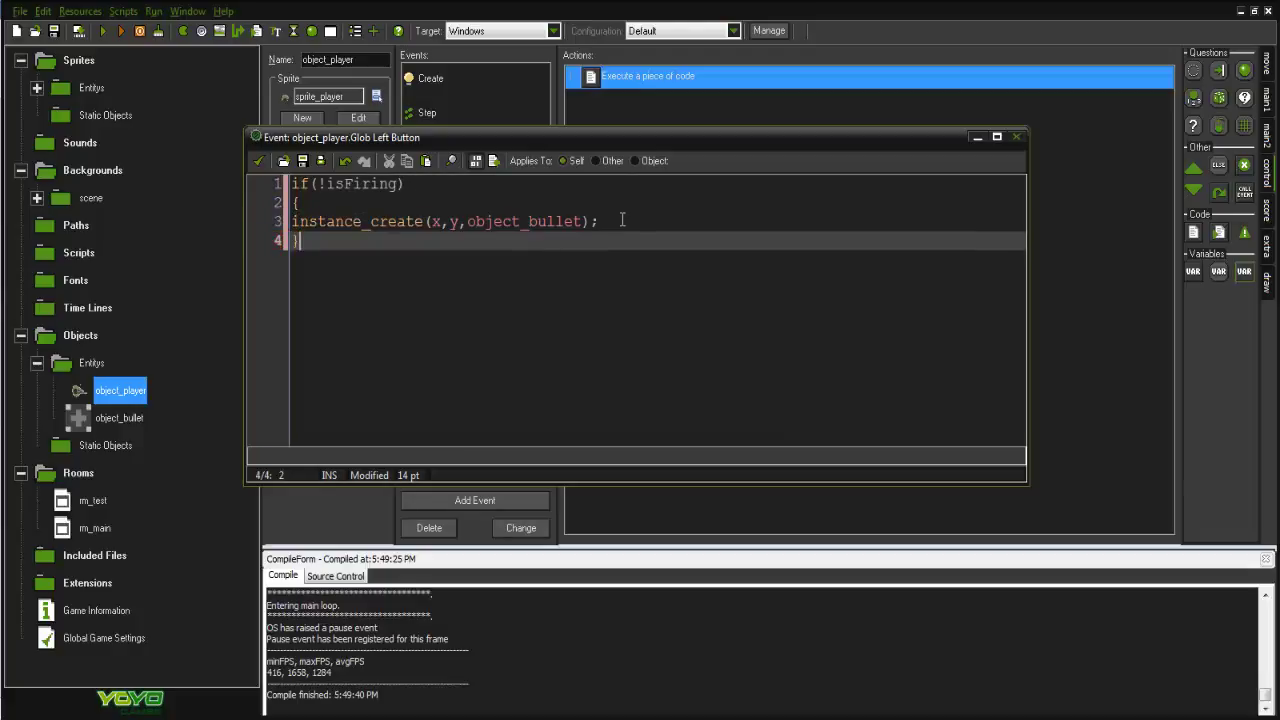
Indent the instance_create call inside the braces and add the indented line "isFiring = true;" above it.
{"action": "key", "text": "Up"}
{"action": "key", "text": "Up"}
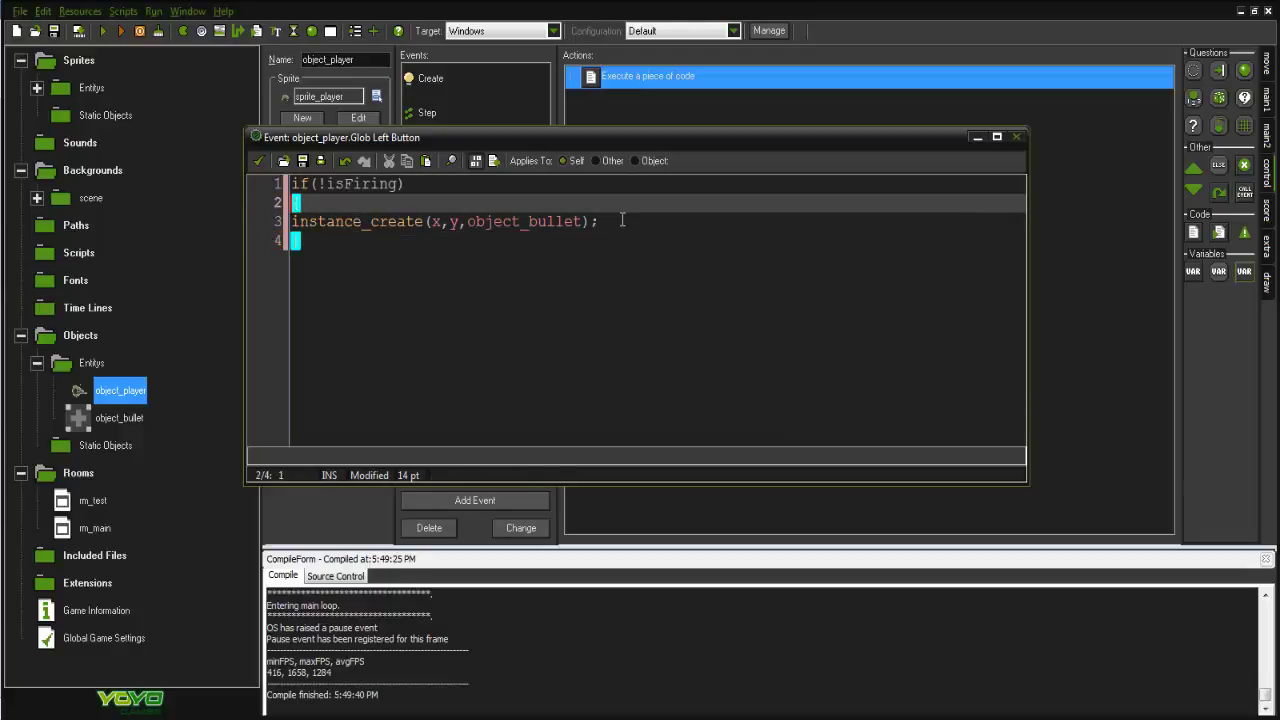
{"action": "key", "text": "Return"}
{"action": "key", "text": "Down"}
{"action": "key", "text": "Tab"}
{"action": "key", "text": "Up"}
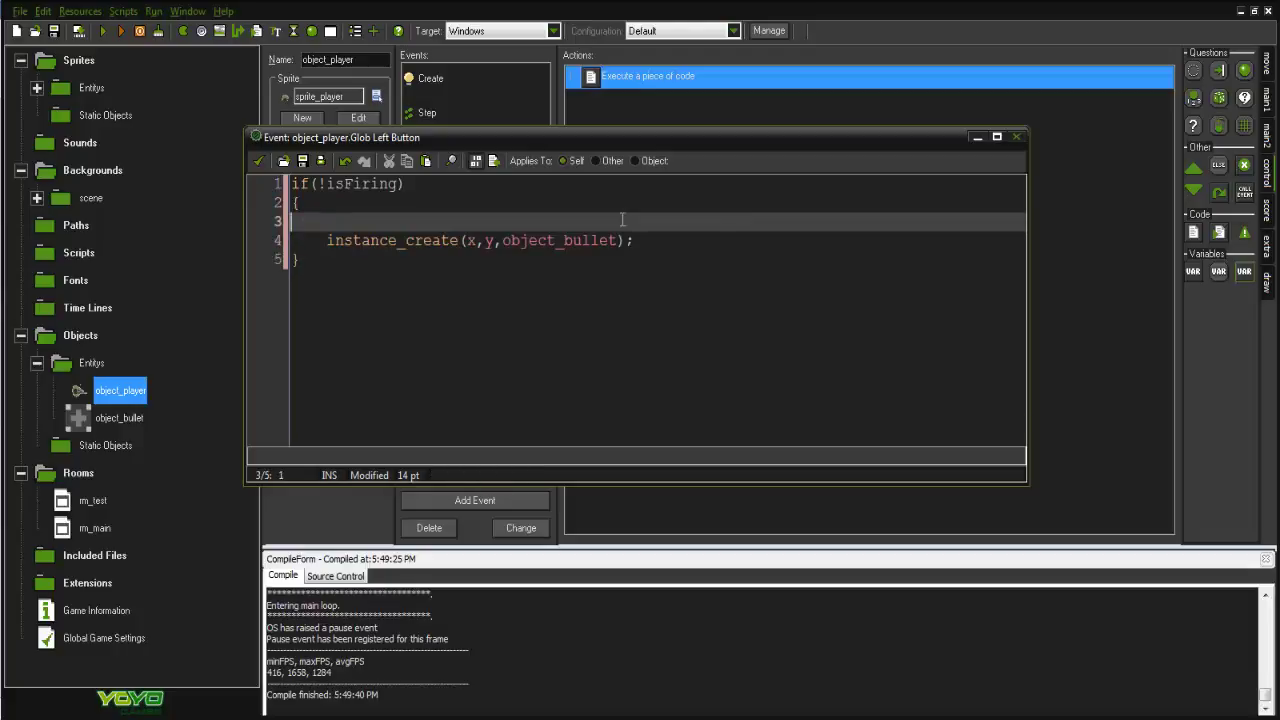
{"action": "key", "text": "Tab"}
{"action": "type", "text": "isFiring = true;"}
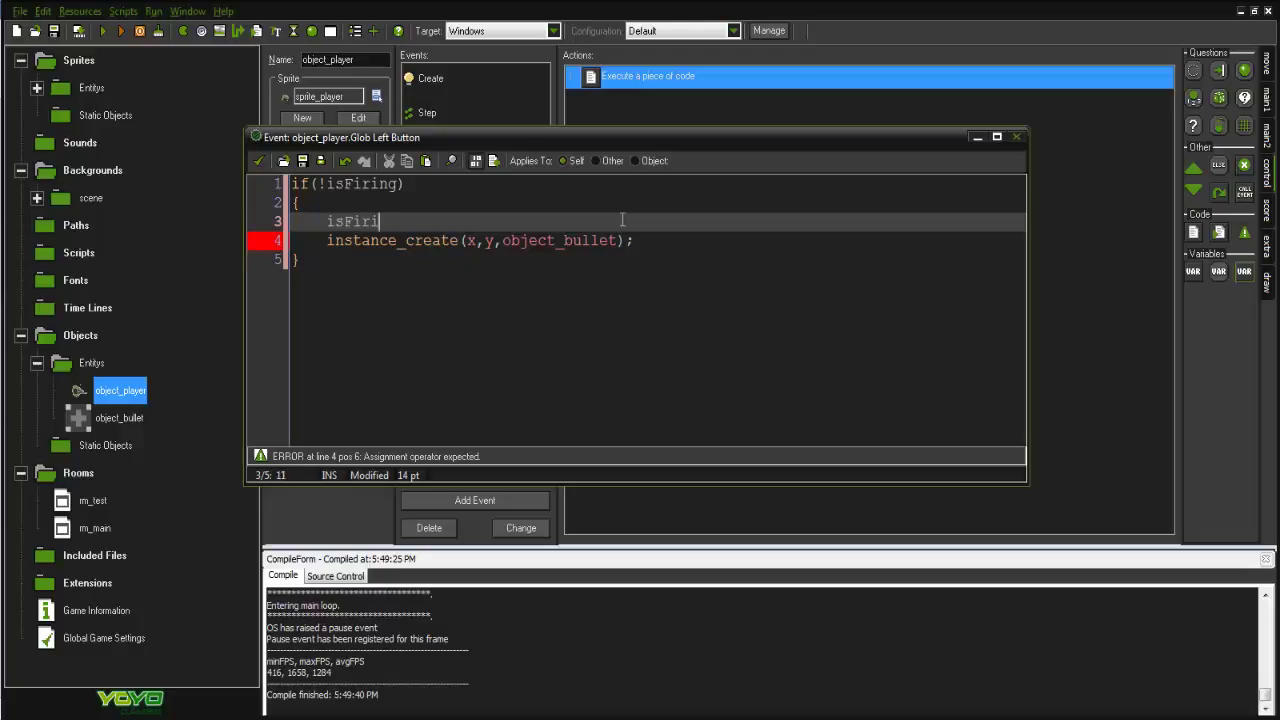
Add the line "alarm[0] = fireRate;" below the isFiring assignment and save the Glob Left Button code.
{"action": "key", "text": "Return"}
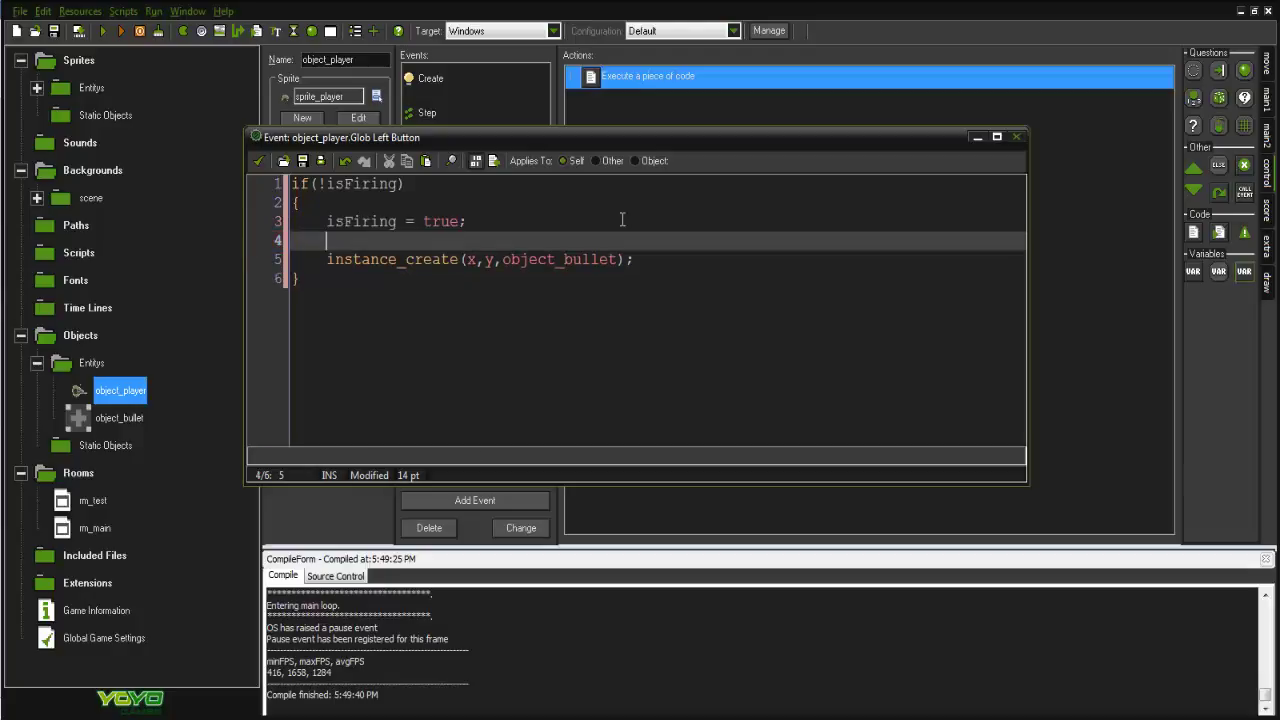
{"action": "type", "text": "alarm[0"}
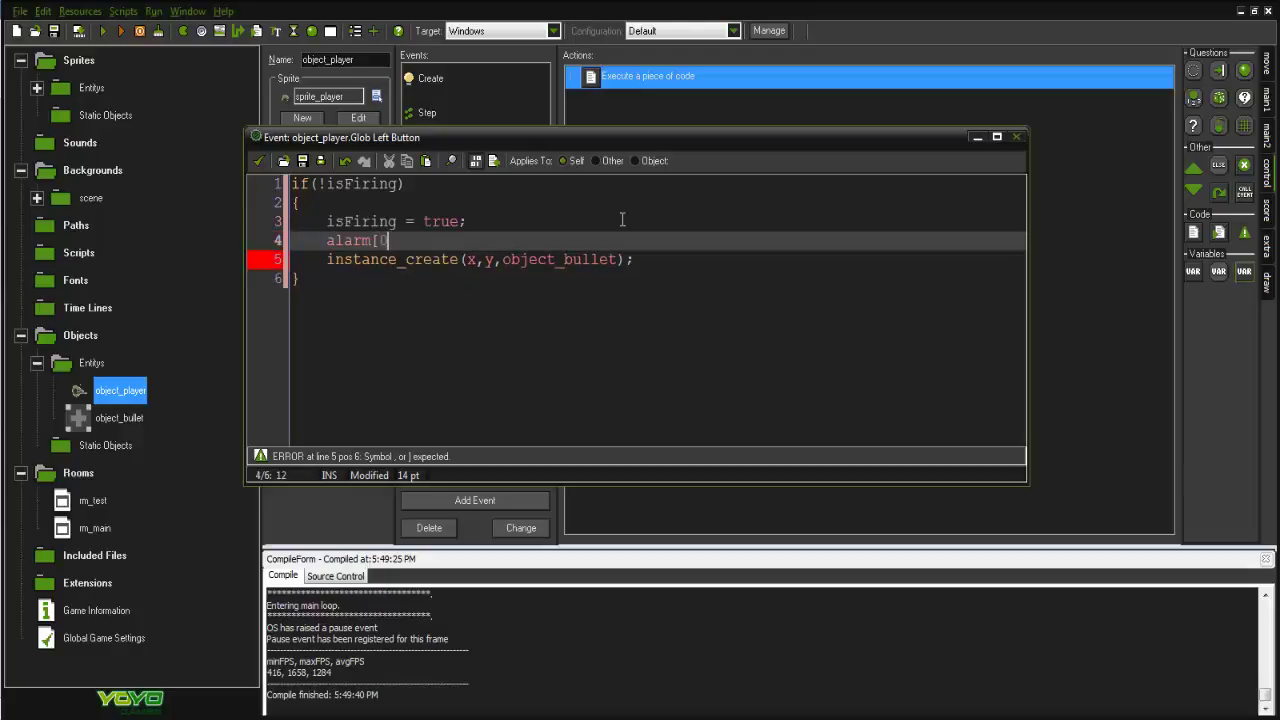
{"action": "type", "text": "] = "}
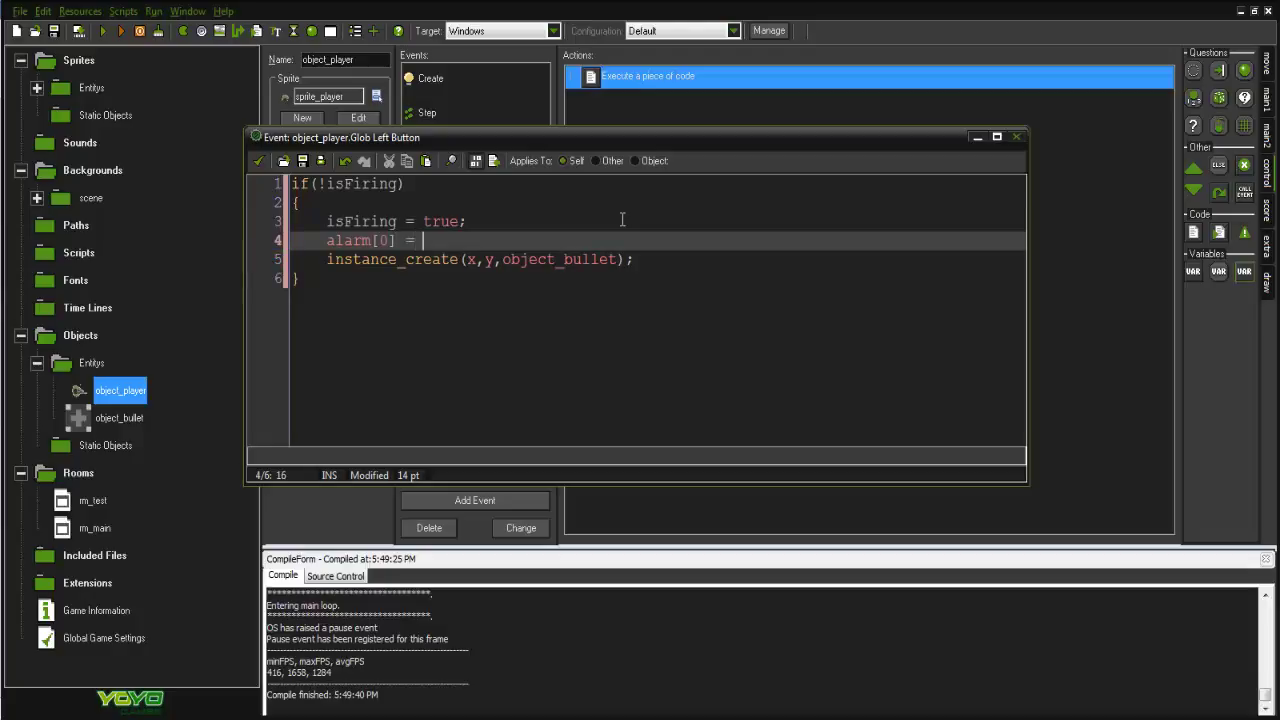
{"action": "type", "text": "fireRate;"}
{"action": "left_click", "coordinate": [258, 160]}
Add an Alarm 0 event with an Execute Code action to object_player.
{"action": "left_click", "coordinate": [475, 500]}
{"action": "left_click", "coordinate": [607, 330]}
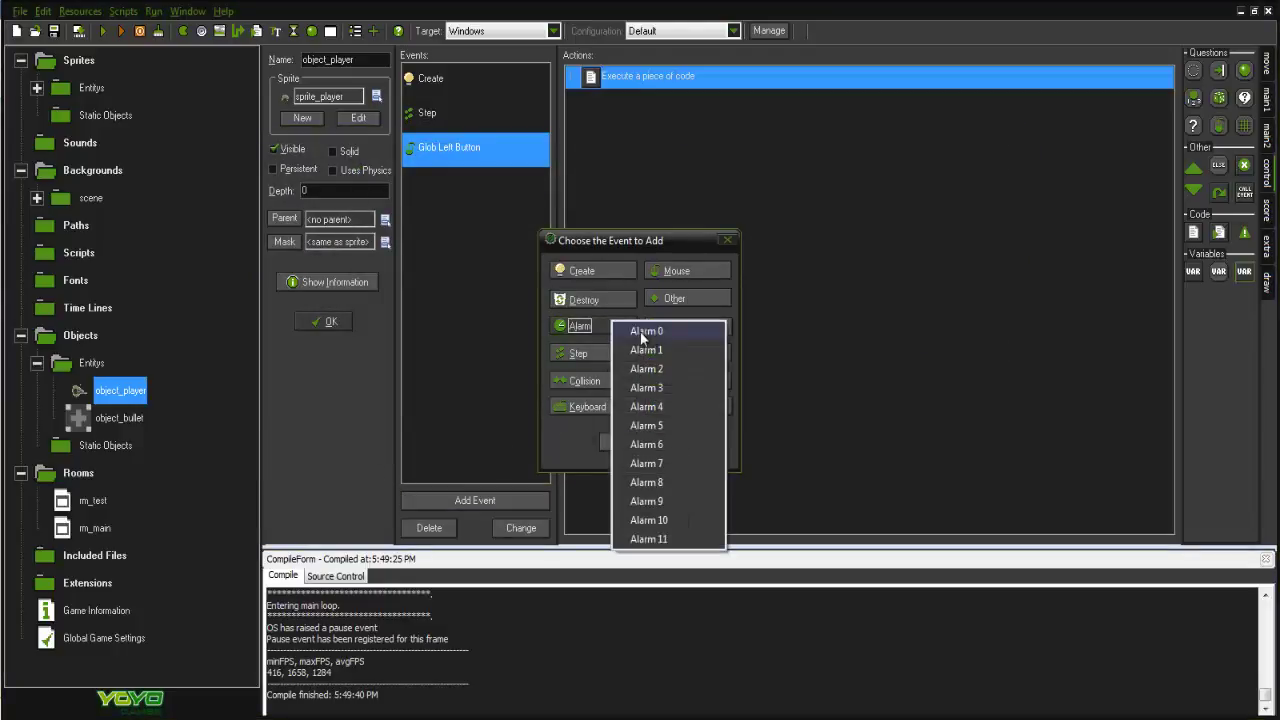
{"action": "left_click", "coordinate": [640, 332]}
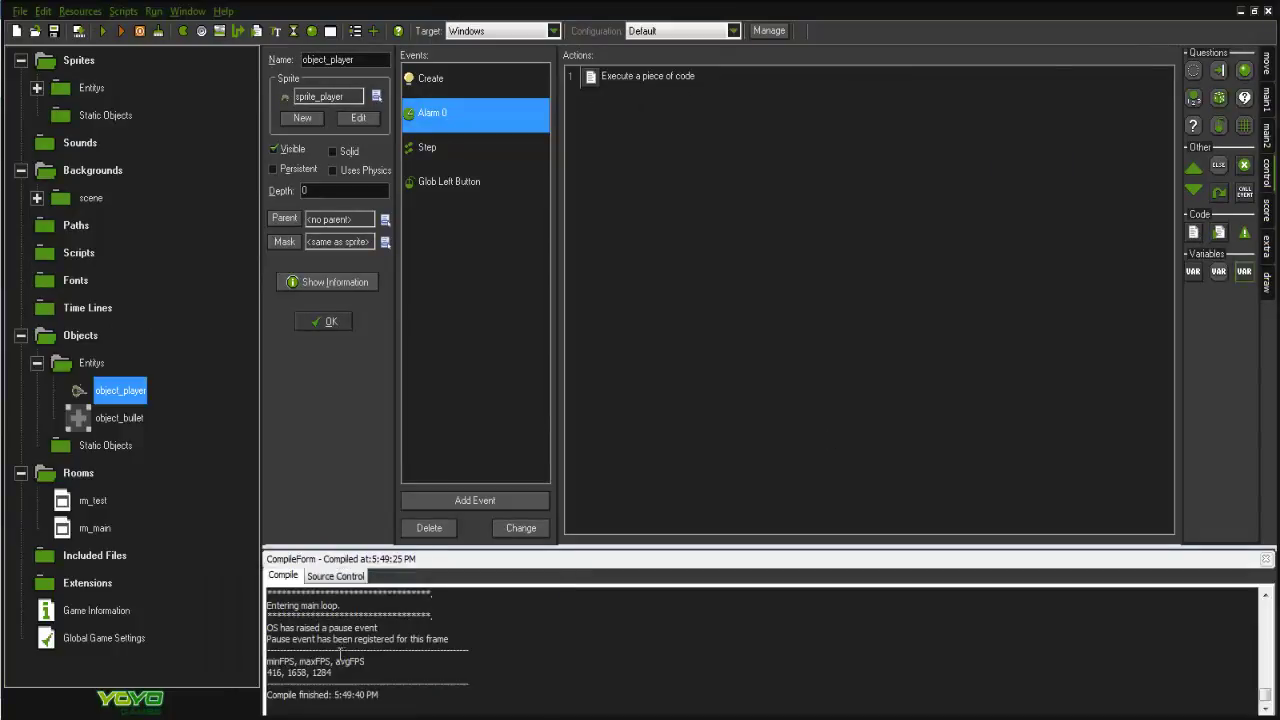
Write "isFiring = false;" as the Alarm 0 event's code and save it.
{"action": "left_click", "coordinate": [1228, 4]}
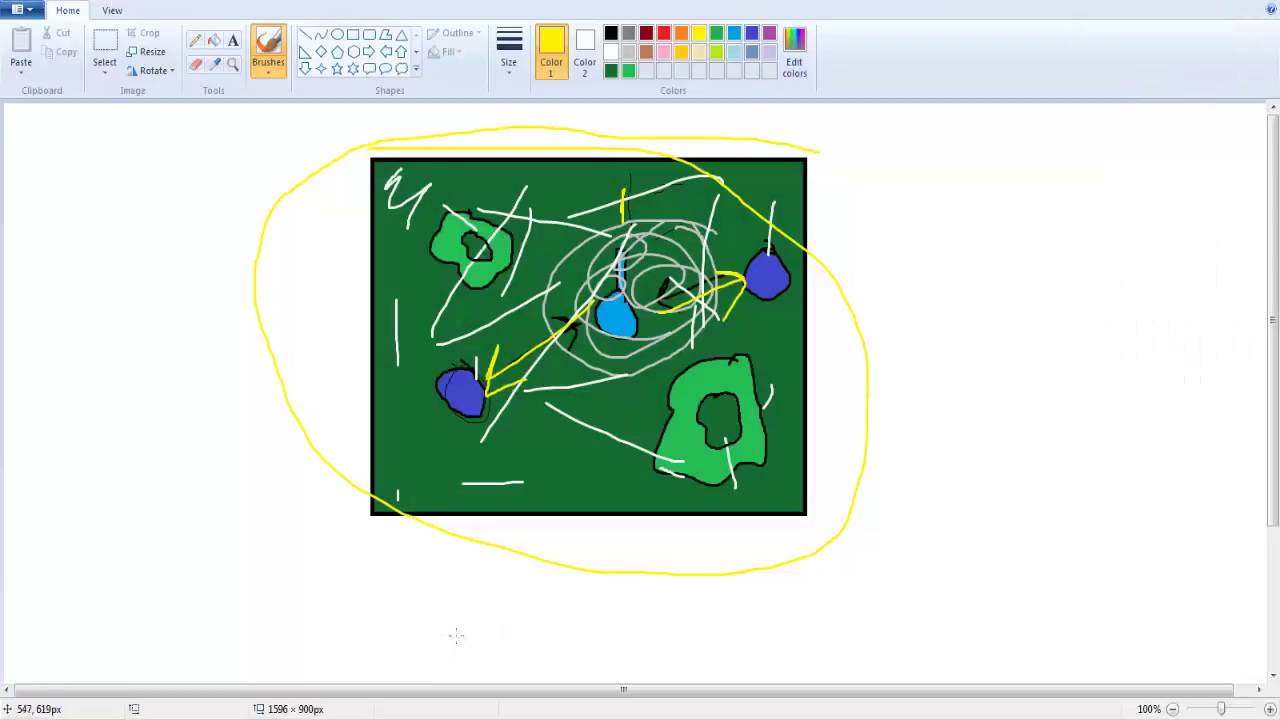
{"action": "left_click", "coordinate": [355, 705]}
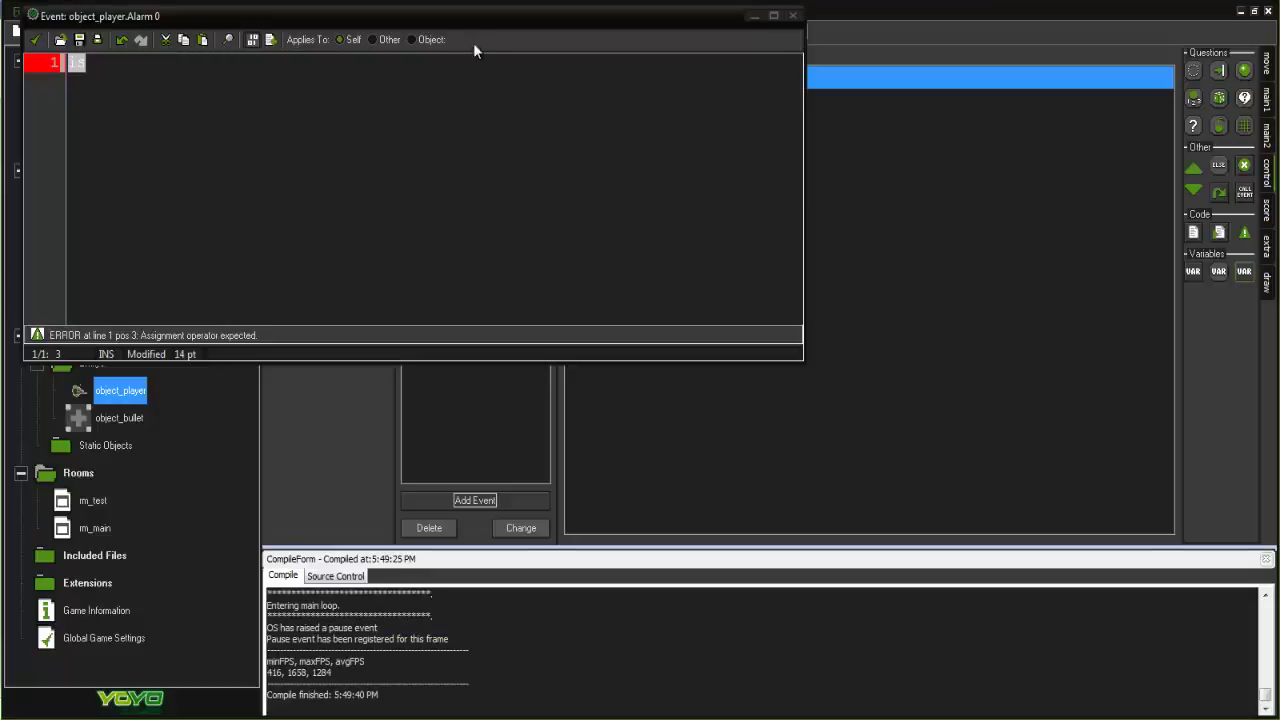
{"action": "left_click_drag", "start_coordinate": [473, 16], "coordinate": [876, 203]}
{"action": "type", "text": "F"}
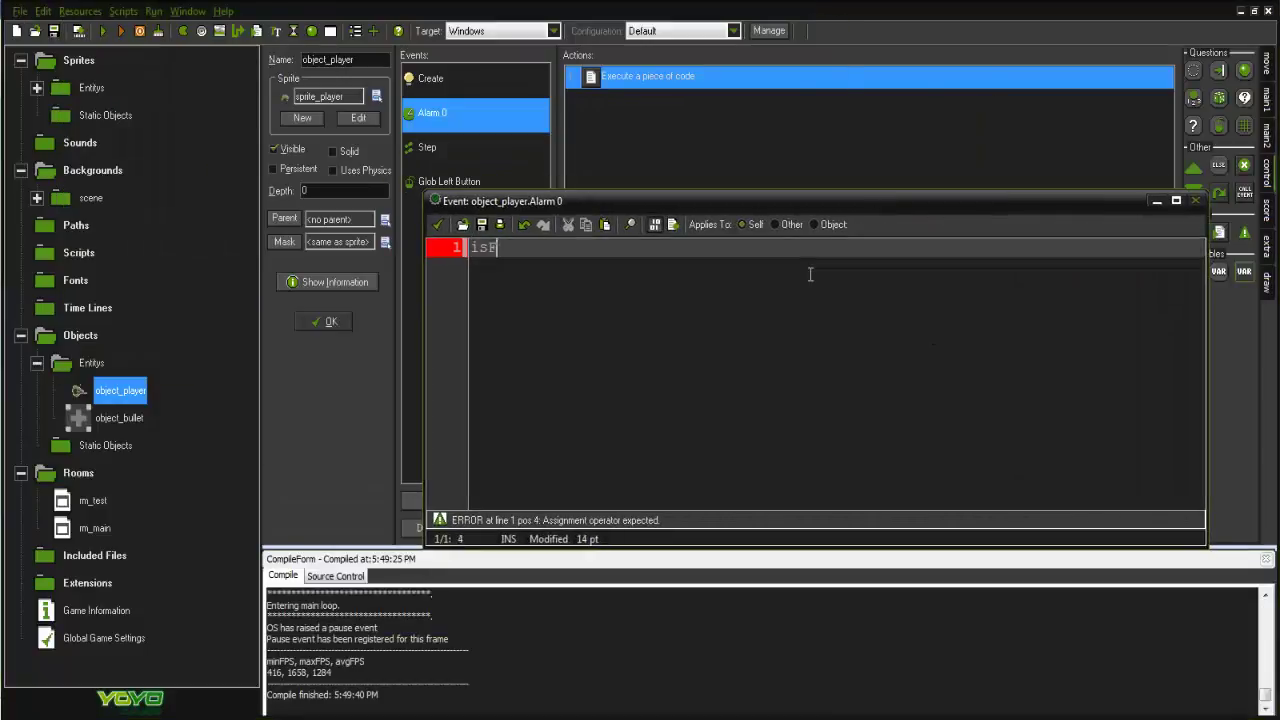
{"action": "type", "text": "iring ="}
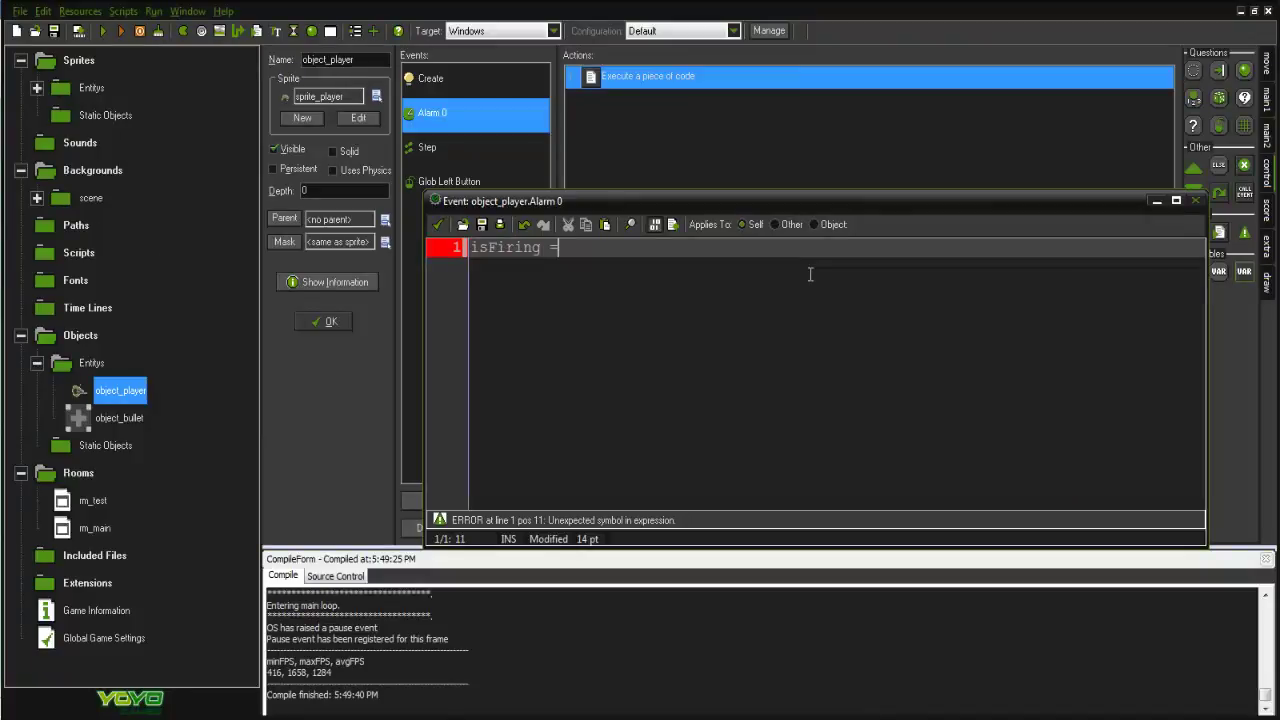
{"action": "type", "text": " false;"}
{"action": "left_click_drag", "start_coordinate": [793, 201], "coordinate": [773, 147]}
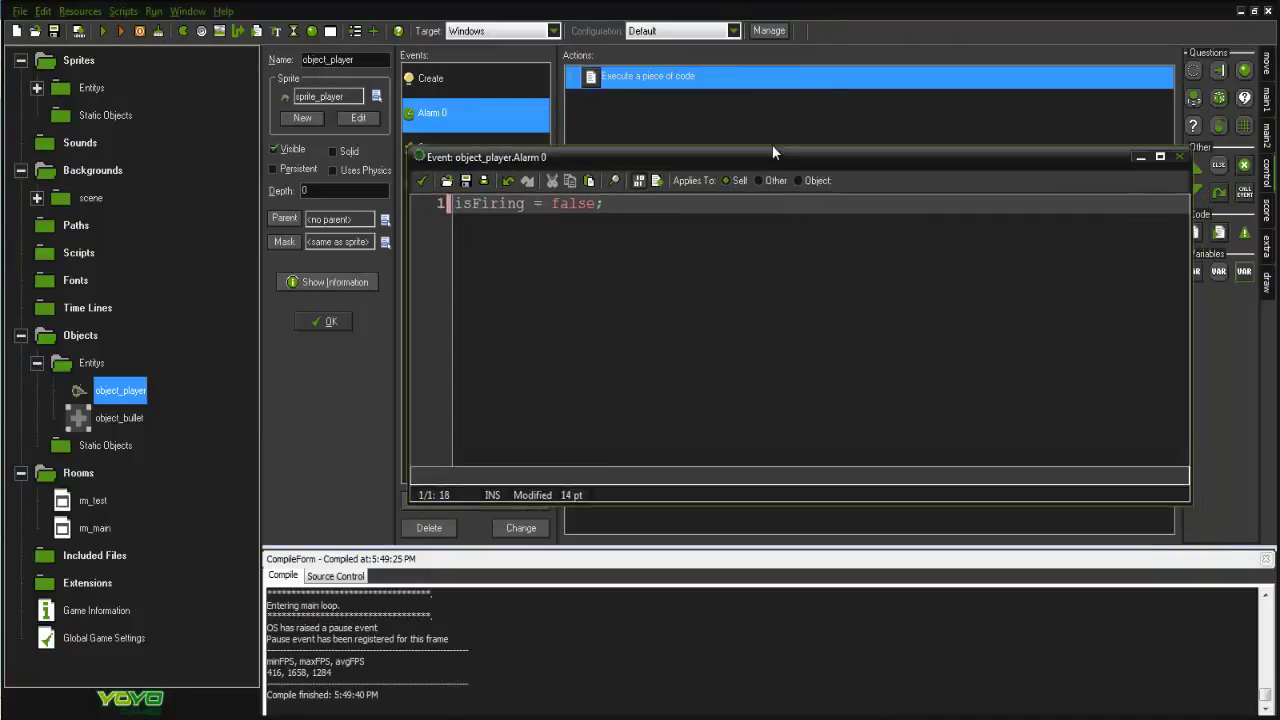
{"action": "key", "text": "ctrl+a"}
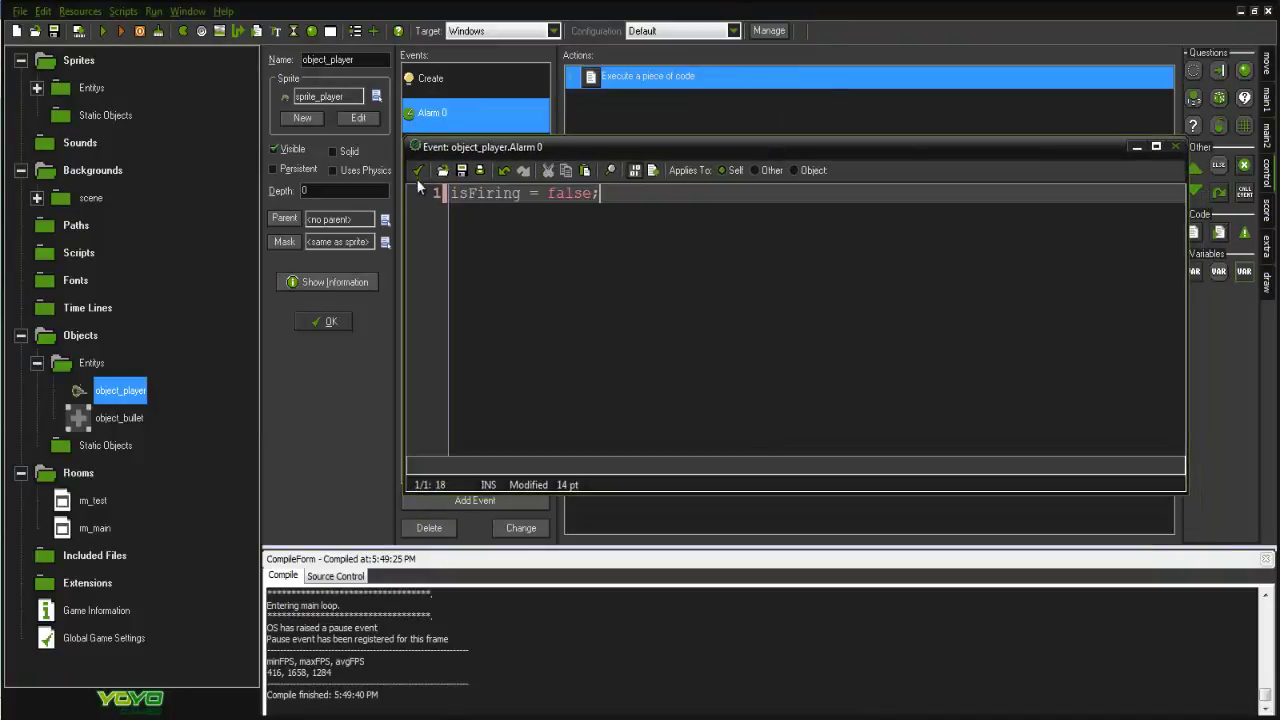
{"action": "left_click", "coordinate": [418, 172]}
Review the Alarm 0 code and the isFiring block in the Glob Left Button code.
{"action": "double_click", "coordinate": [673, 80]}
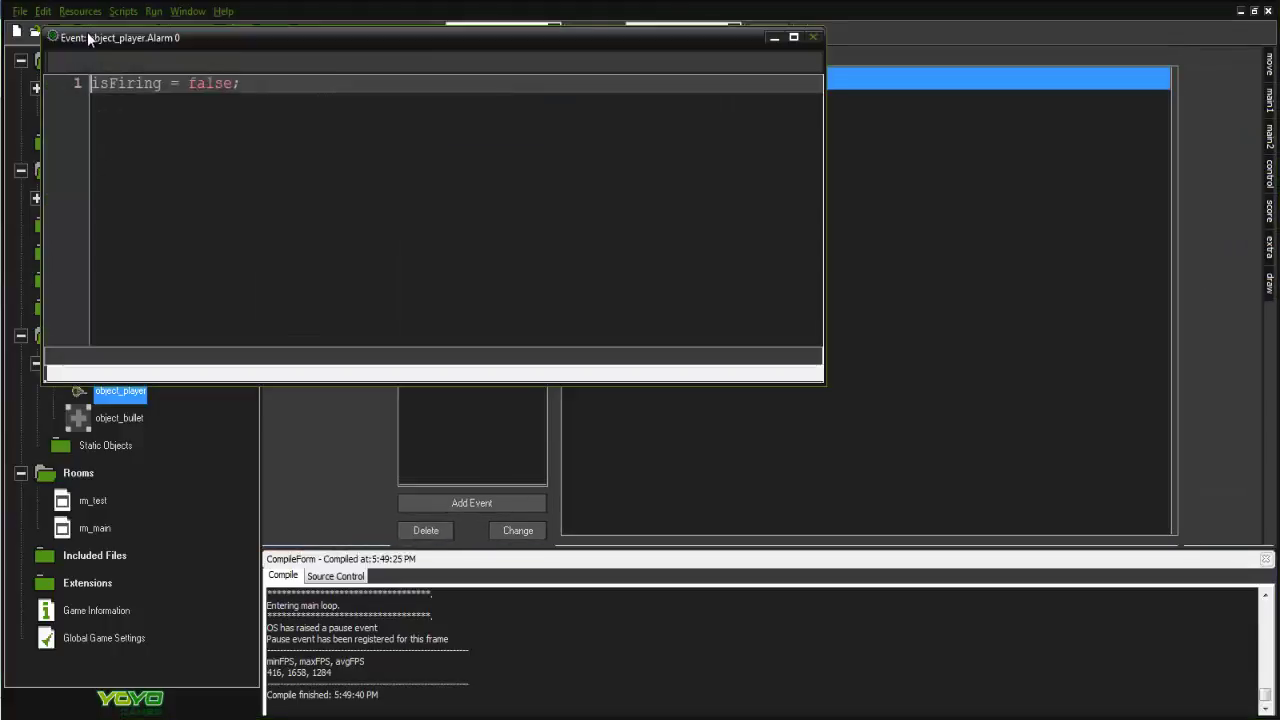
{"action": "left_click", "coordinate": [57, 60]}
{"action": "left_click", "coordinate": [469, 178]}
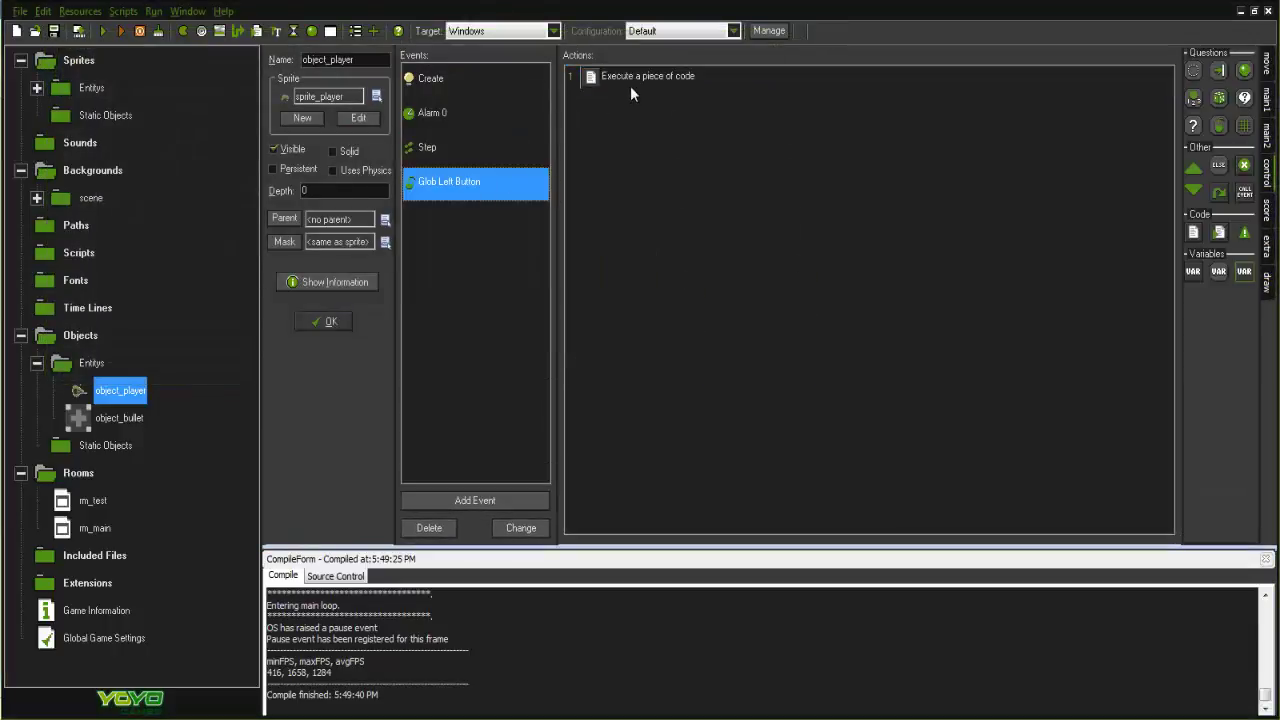
{"action": "double_click", "coordinate": [622, 88]}
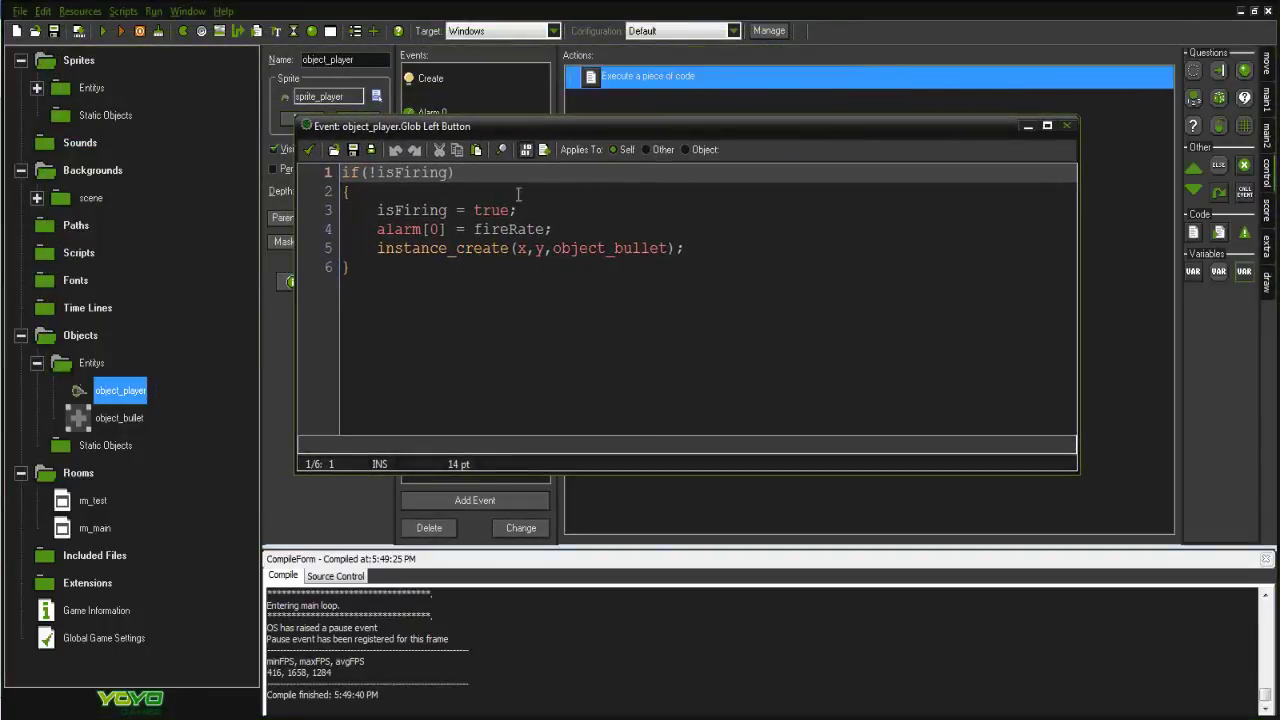
{"action": "left_click_drag", "start_coordinate": [362, 273], "coordinate": [306, 164]}
{"action": "left_click", "coordinate": [431, 282]}
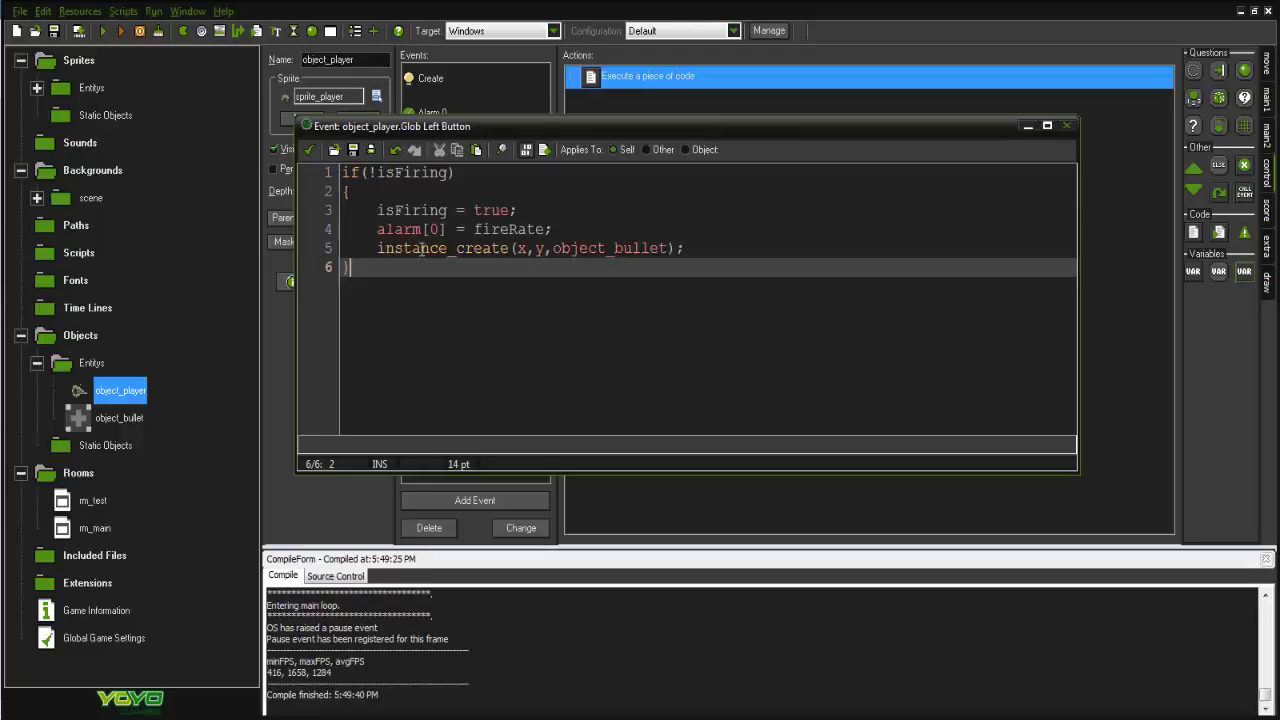
{"action": "left_click", "coordinate": [371, 229]}
{"action": "left_click_drag", "start_coordinate": [378, 229], "coordinate": [580, 235]}
{"action": "left_click", "coordinate": [604, 219]}
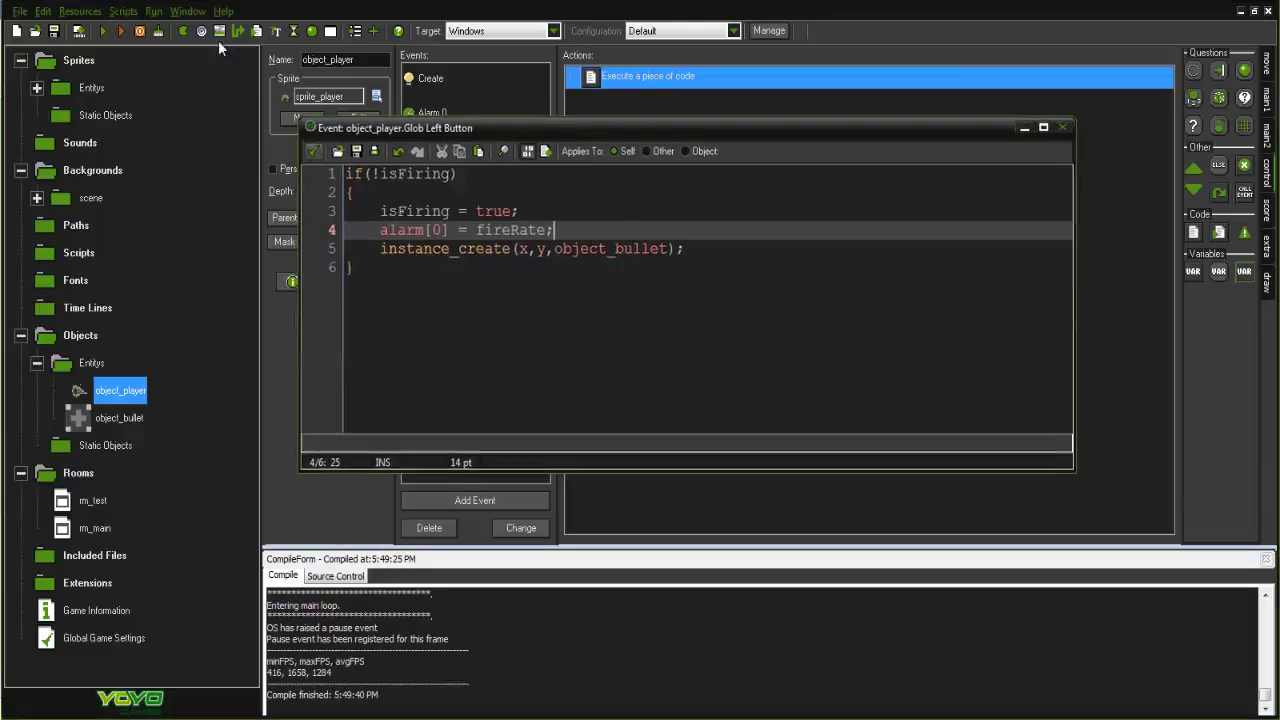
Run the game, test the player's limited firing while moving and aiming, and close the game.
{"action": "left_click", "coordinate": [103, 31]}
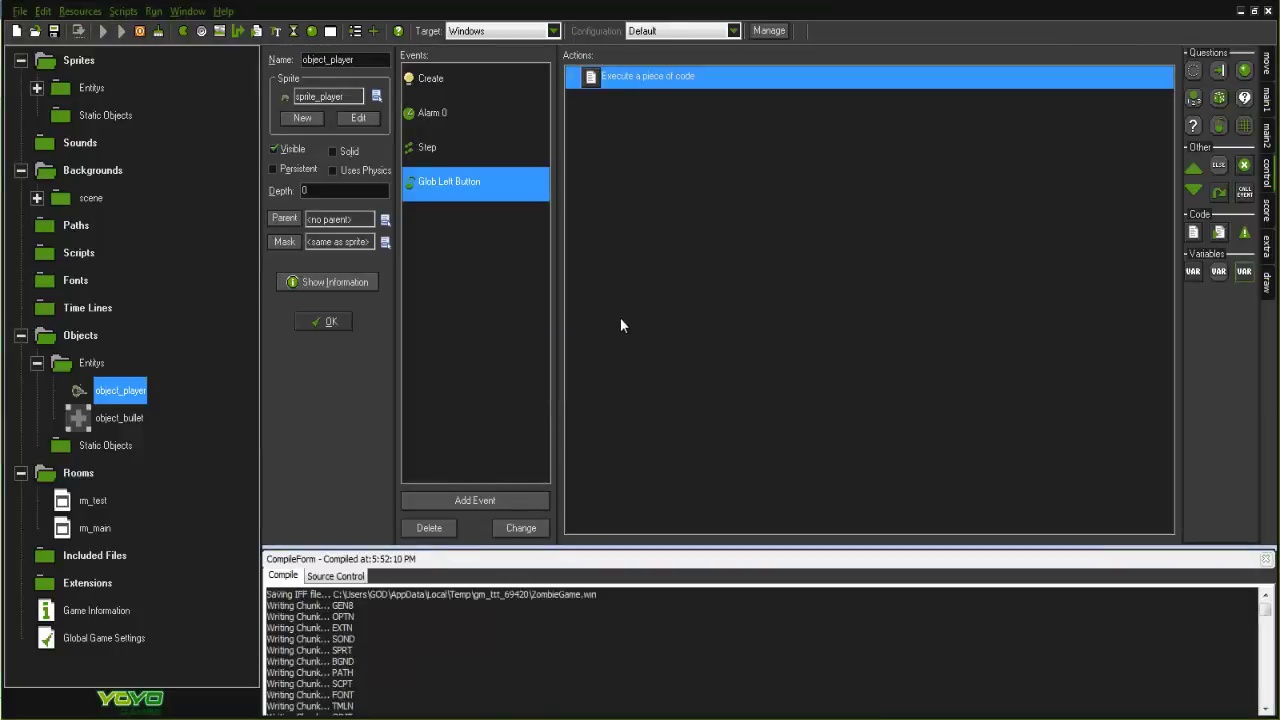
{"action": "mouse_move", "coordinate": [687, 280]}
{"action": "left_mouse_down"}
{"action": "mouse_move", "coordinate": [762, 367]}
{"action": "mouse_move", "coordinate": [765, 304]}
{"action": "mouse_move", "coordinate": [570, 225]}
{"action": "mouse_move", "coordinate": [471, 328]}
{"action": "mouse_move", "coordinate": [479, 451]}
{"action": "mouse_move", "coordinate": [519, 484]}
{"action": "mouse_move", "coordinate": [681, 487]}
{"action": "mouse_move", "coordinate": [806, 378]}
{"action": "mouse_move", "coordinate": [819, 325]}
{"action": "mouse_move", "coordinate": [769, 426]}
{"action": "left_mouse_up"}
{"action": "key", "text": "w"}
{"action": "key", "text": "s"}
{"action": "key", "text": "Escape"}
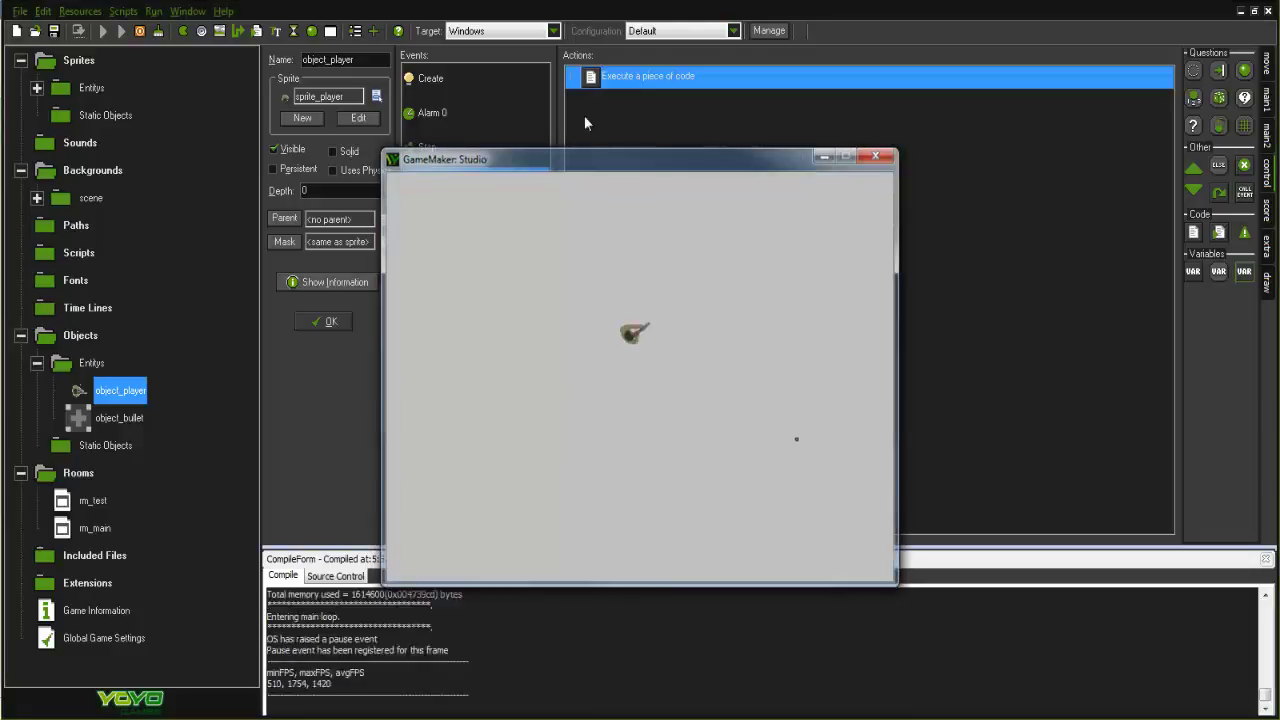
Set fireRate to 10 in object_player's Create event code and save the code.
{"action": "left_click", "coordinate": [450, 78]}
{"action": "double_click", "coordinate": [639, 75]}
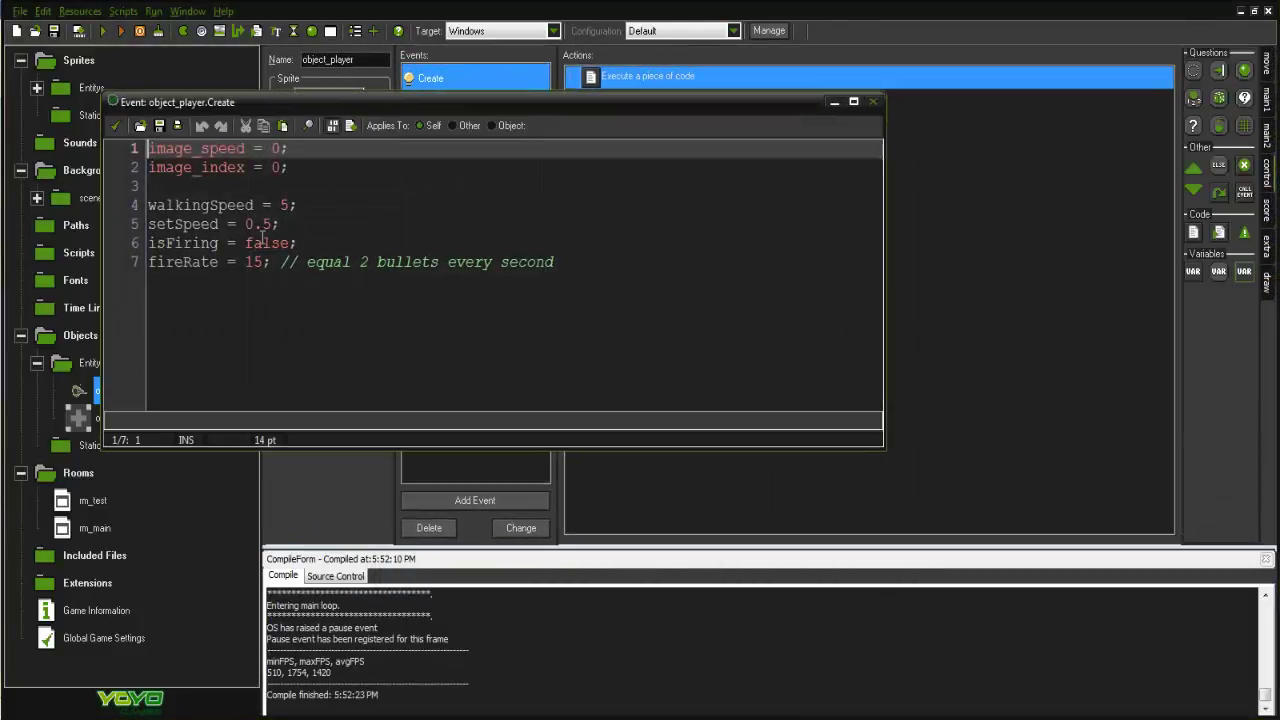
{"action": "left_click", "coordinate": [255, 262]}
{"action": "key", "text": "Delete"}
{"action": "type", "text": "0"}
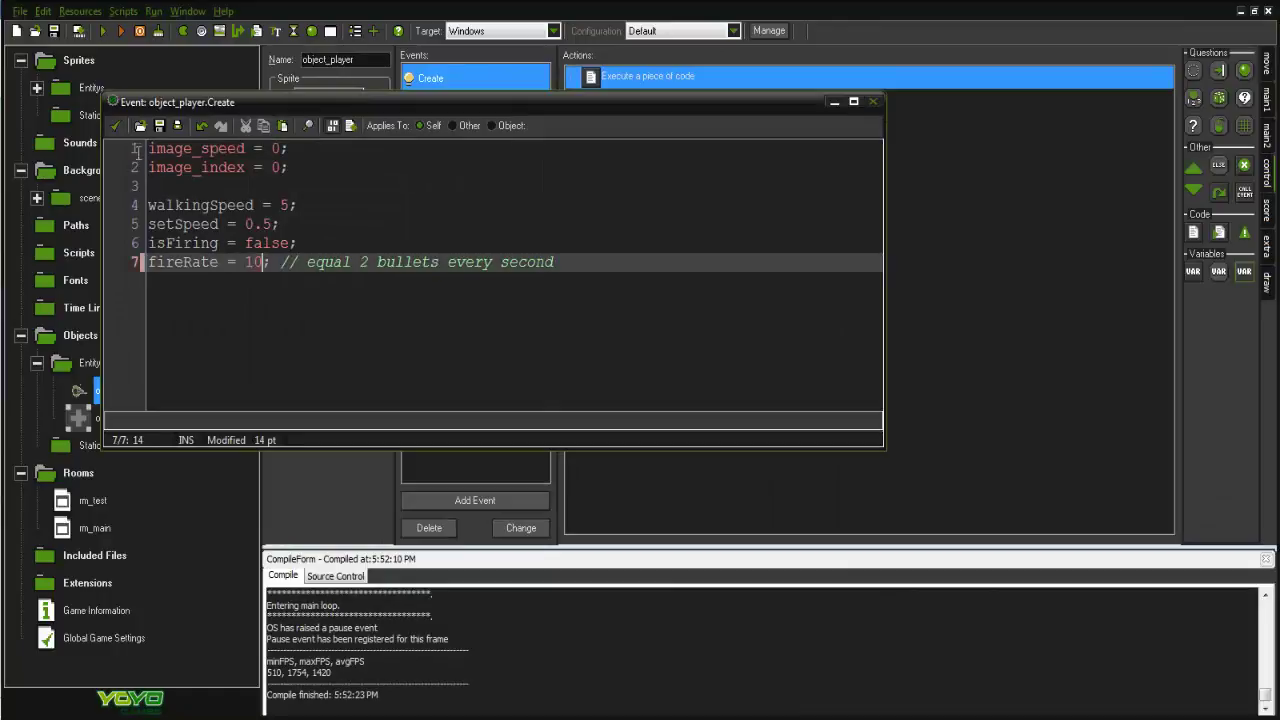
{"action": "left_click", "coordinate": [116, 126]}
Run the game, test the new fire rate by moving and shooting in several directions, and close the game.
{"action": "left_click", "coordinate": [103, 31]}
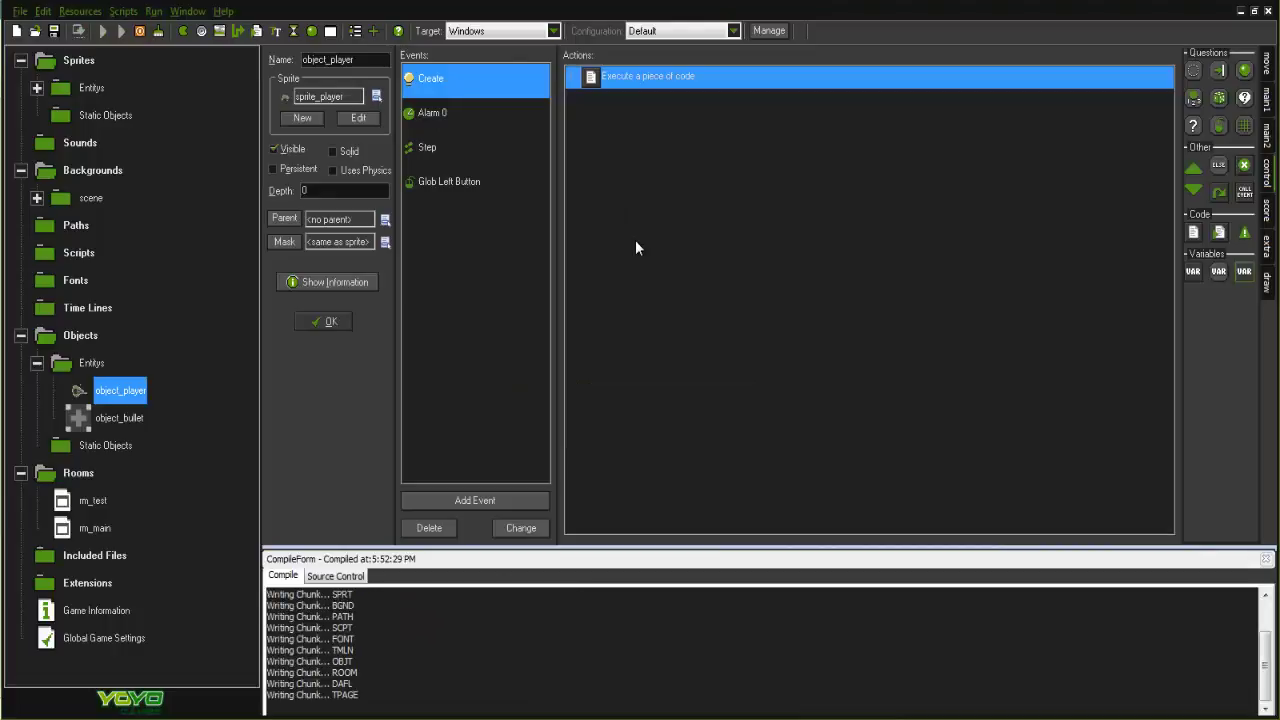
{"action": "mouse_move", "coordinate": [734, 295]}
{"action": "left_mouse_down"}
{"action": "mouse_move", "coordinate": [766, 318]}
{"action": "mouse_move", "coordinate": [767, 410]}
{"action": "mouse_move", "coordinate": [545, 494]}
{"action": "mouse_move", "coordinate": [467, 473]}
{"action": "mouse_move", "coordinate": [470, 512]}
{"action": "mouse_move", "coordinate": [739, 490]}
{"action": "mouse_move", "coordinate": [785, 377]}
{"action": "mouse_move", "coordinate": [782, 234]}
{"action": "left_mouse_up"}
{"action": "key", "text": "s"}
{"action": "key", "text": "a"}
{"action": "key", "text": "w"}
{"action": "key", "text": "a"}
{"action": "left_click", "coordinate": [788, 294]}
{"action": "key", "text": "d"}
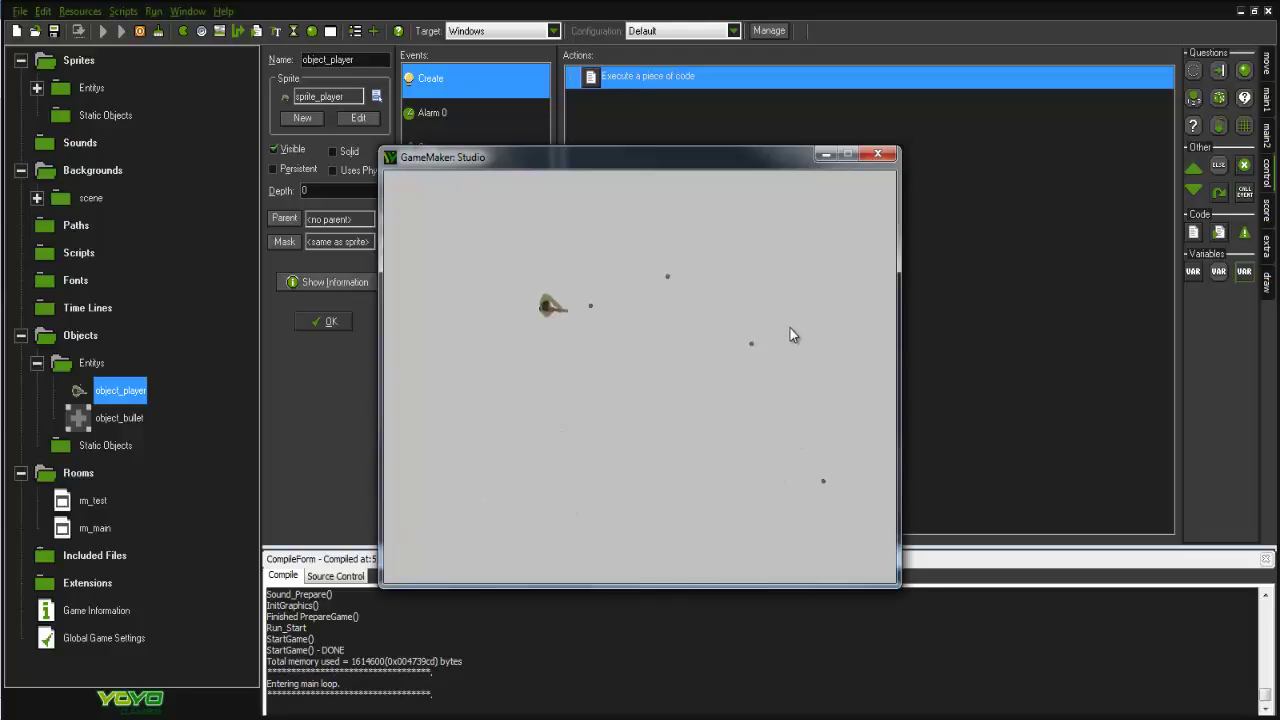
{"action": "left_click", "coordinate": [790, 322]}
{"action": "left_click", "coordinate": [784, 240]}
{"action": "left_click", "coordinate": [800, 316]}
{"action": "left_click", "coordinate": [803, 318]}
{"action": "key", "text": "s"}
{"action": "mouse_move", "coordinate": [573, 428]}
{"action": "left_mouse_down"}
{"action": "mouse_move", "coordinate": [494, 330]}
{"action": "mouse_move", "coordinate": [514, 384]}
{"action": "left_mouse_up"}
{"action": "mouse_move", "coordinate": [535, 431]}
{"action": "left_mouse_down"}
{"action": "mouse_move", "coordinate": [664, 510]}
{"action": "mouse_move", "coordinate": [849, 498]}
{"action": "mouse_move", "coordinate": [863, 350]}
{"action": "mouse_move", "coordinate": [845, 220]}
{"action": "mouse_move", "coordinate": [680, 154]}
{"action": "mouse_move", "coordinate": [471, 249]}
{"action": "mouse_move", "coordinate": [475, 345]}
{"action": "mouse_move", "coordinate": [517, 337]}
{"action": "left_mouse_up"}
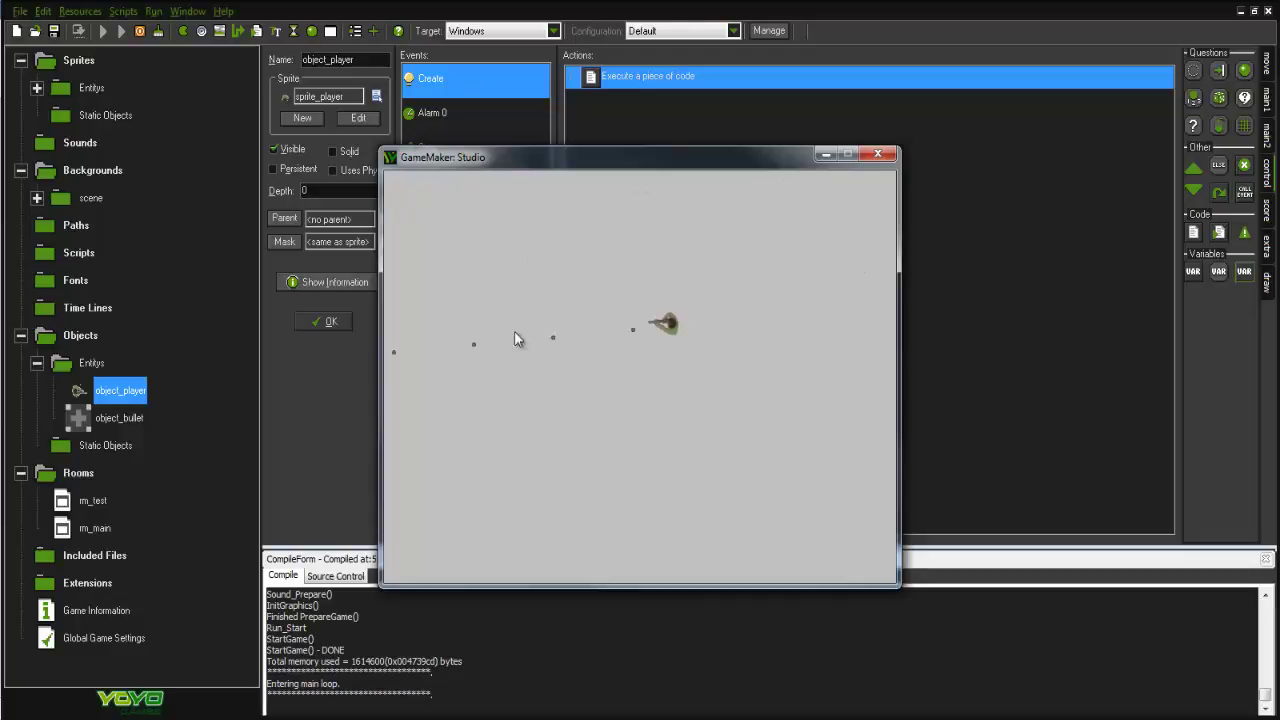
{"action": "left_click", "coordinate": [877, 154]}
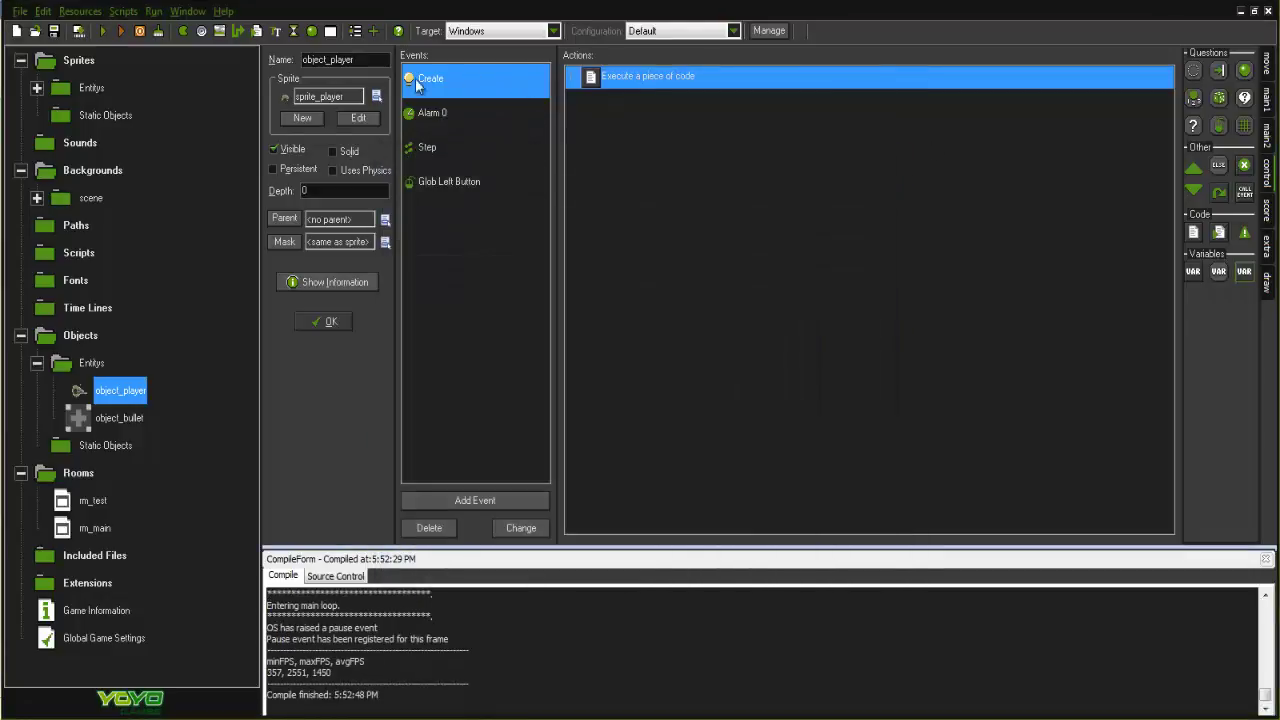
{"action": "double_click", "coordinate": [660, 80]}
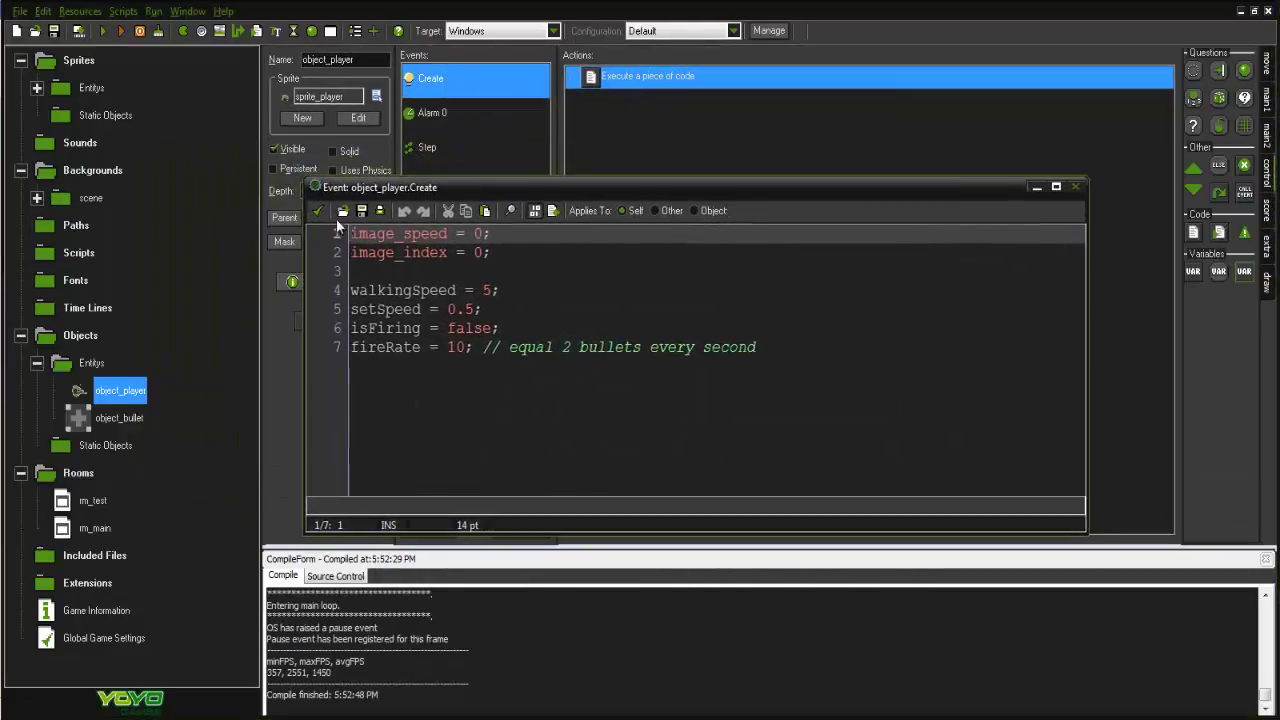
{"action": "left_click", "coordinate": [317, 210]}
Set the origin of sprite_player to X 25, Y 37 on the player's body and confirm the sprite properties.
{"action": "double_click", "coordinate": [91, 88]}
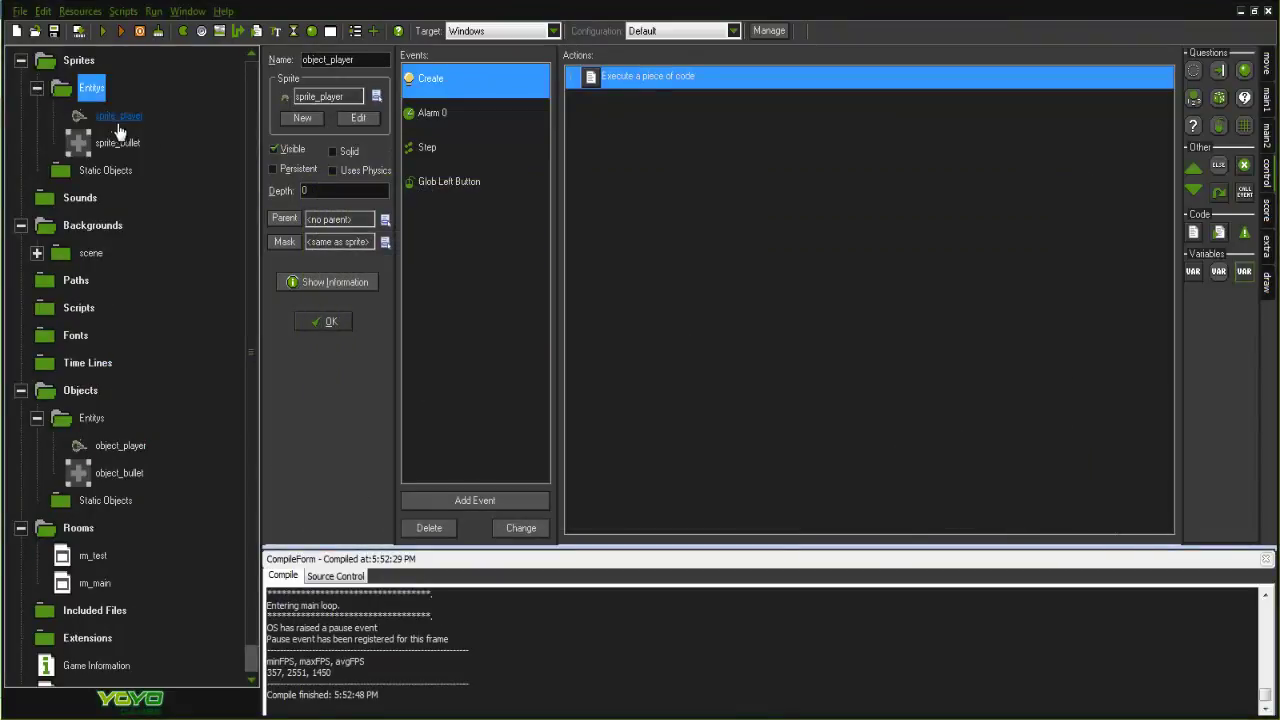
{"action": "double_click", "coordinate": [118, 117]}
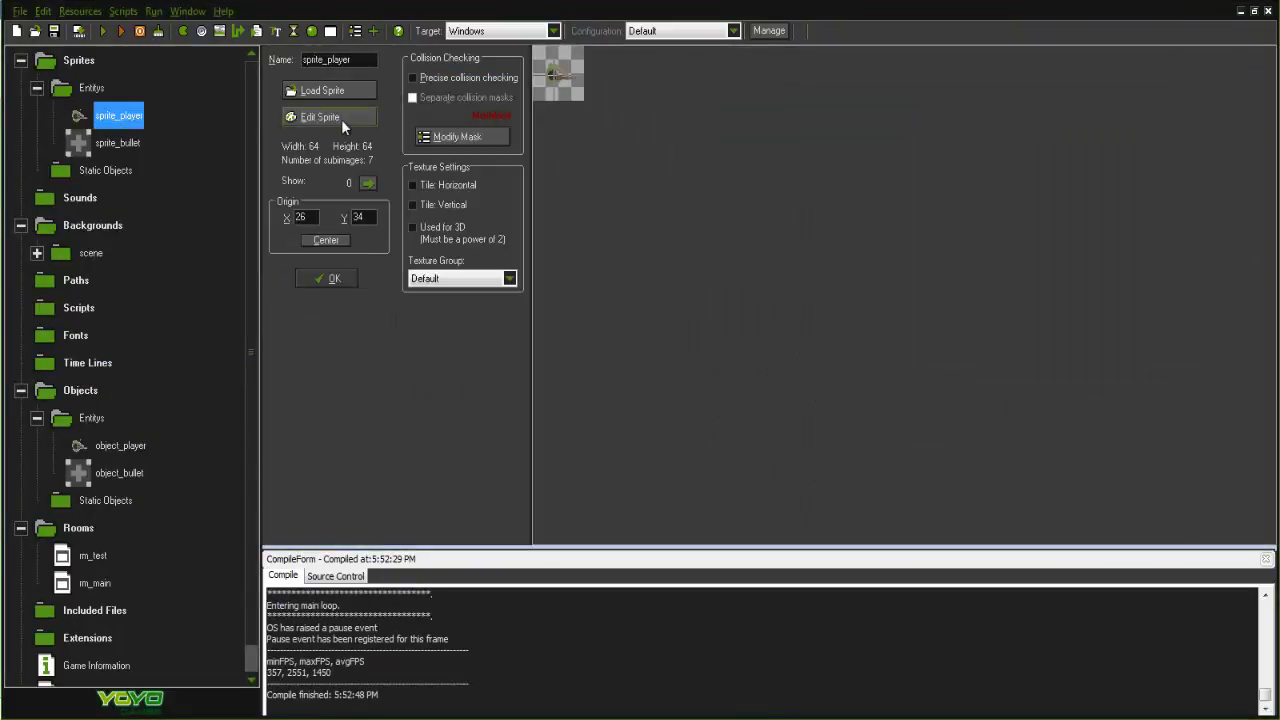
{"action": "left_click", "coordinate": [341, 119]}
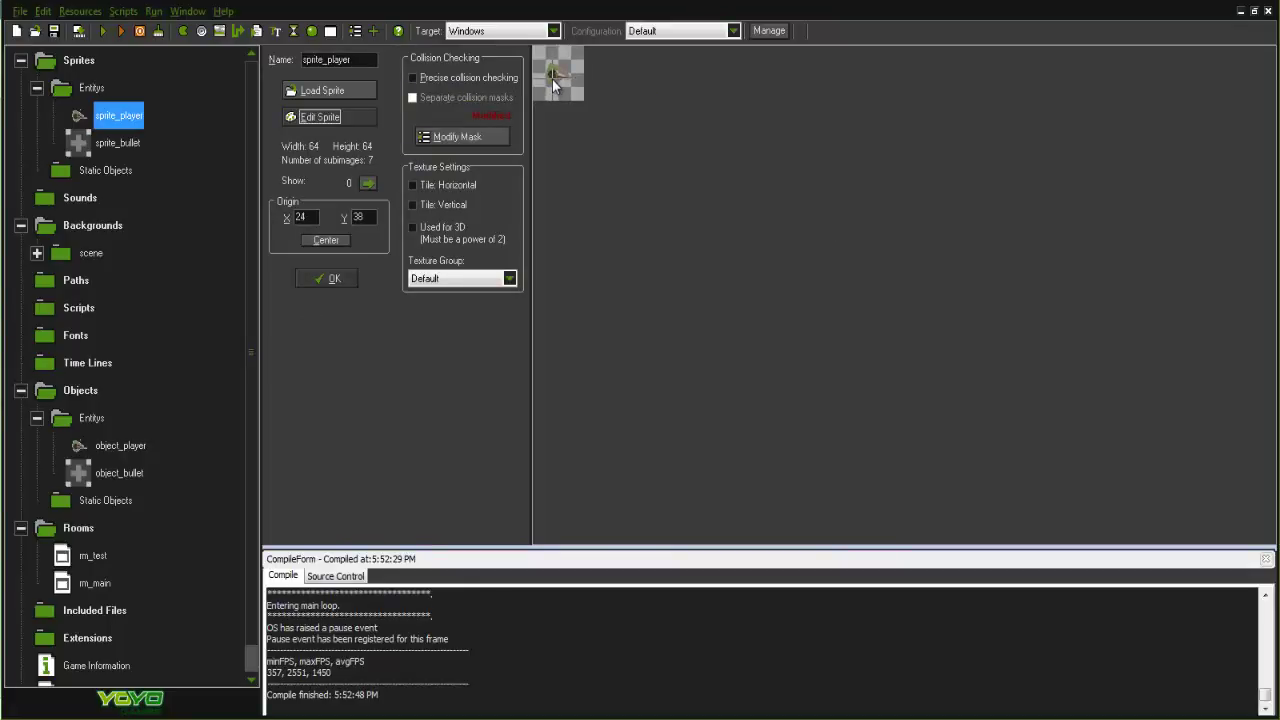
{"action": "left_click", "coordinate": [553, 84]}
{"action": "left_click", "coordinate": [330, 278]}
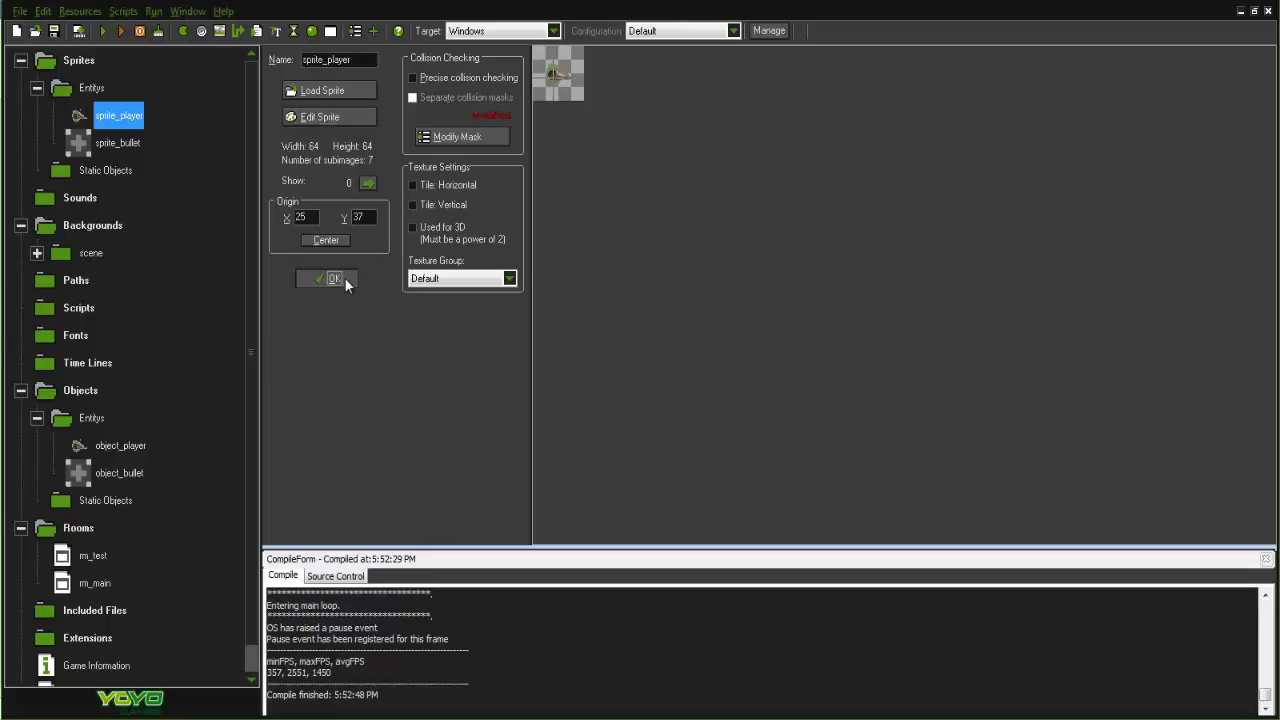
Open the code of object_player's Glob Left Button event.
{"action": "left_click", "coordinate": [492, 183]}
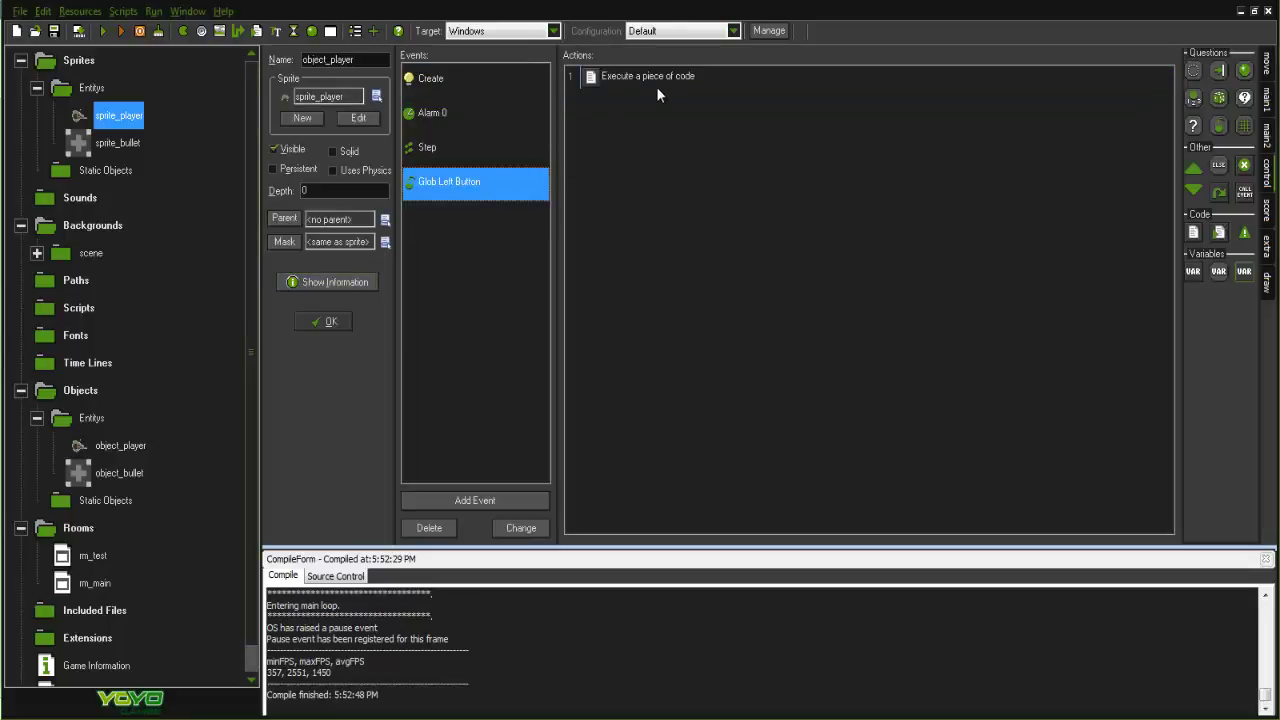
{"action": "double_click", "coordinate": [656, 86]}
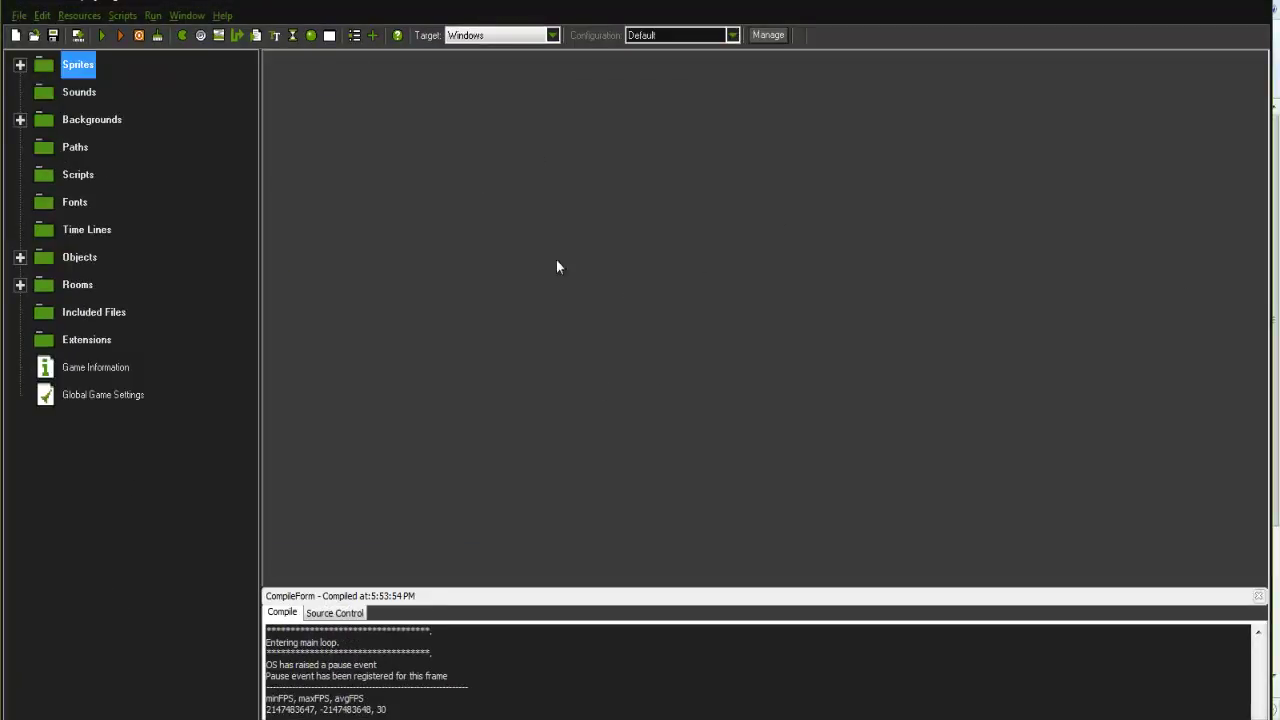
Set the speed in object_bullet's Create code to 20, giving "move_towards_point(mouse_x,mouse_y,20);", and save it.
{"action": "double_click", "coordinate": [40, 258]}
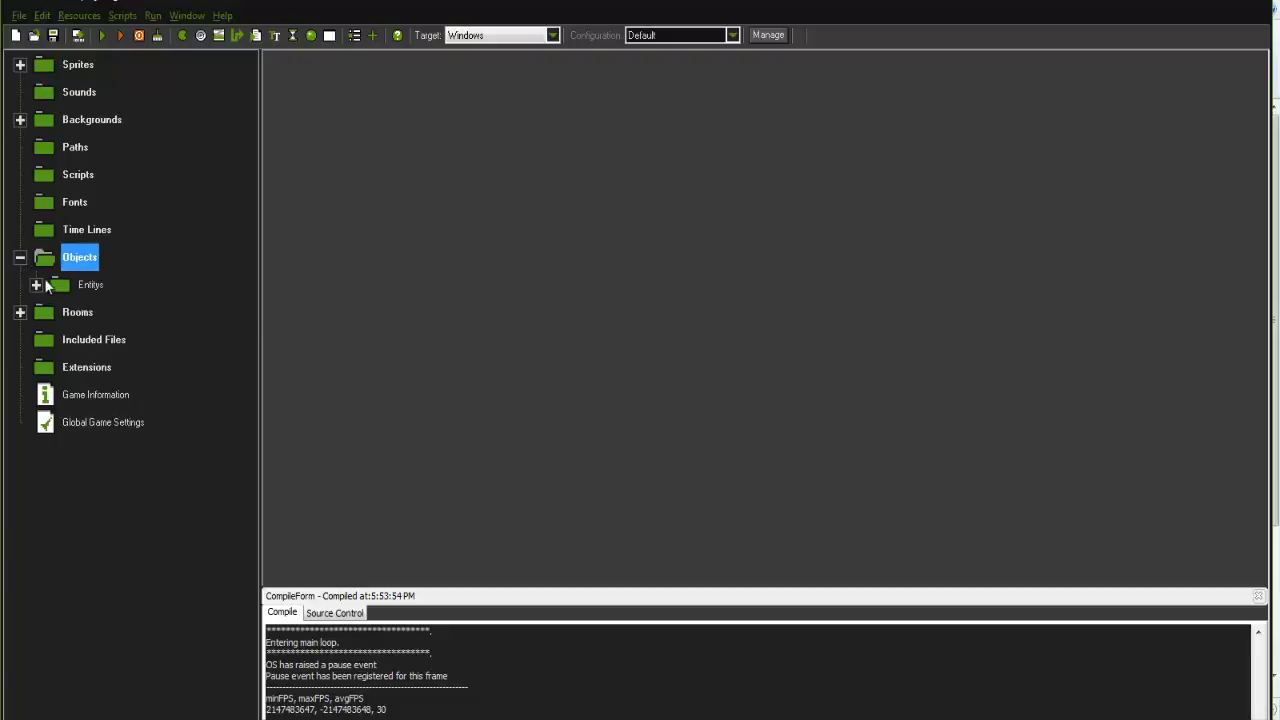
{"action": "double_click", "coordinate": [50, 284]}
{"action": "double_click", "coordinate": [100, 339]}
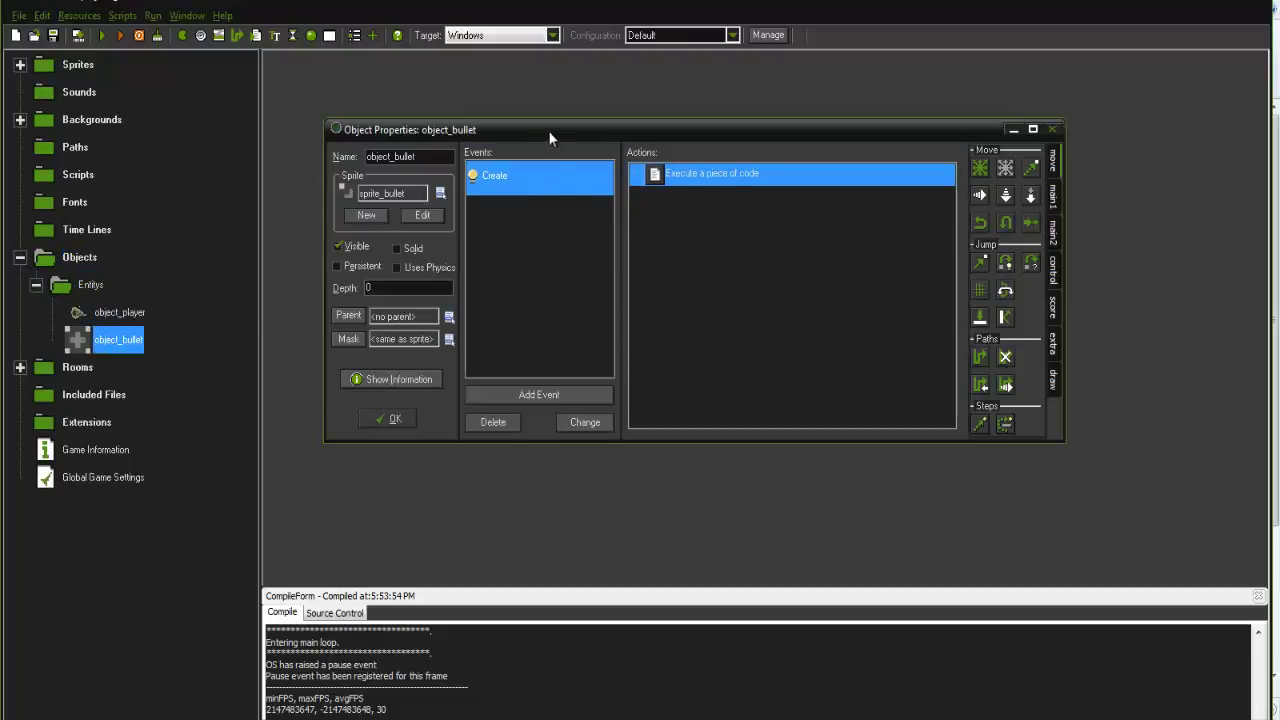
{"action": "mouse_move", "coordinate": [548, 130]}
{"action": "left_mouse_down"}
{"action": "mouse_move", "coordinate": [529, 154]}
{"action": "mouse_move", "coordinate": [555, 146]}
{"action": "left_mouse_up"}
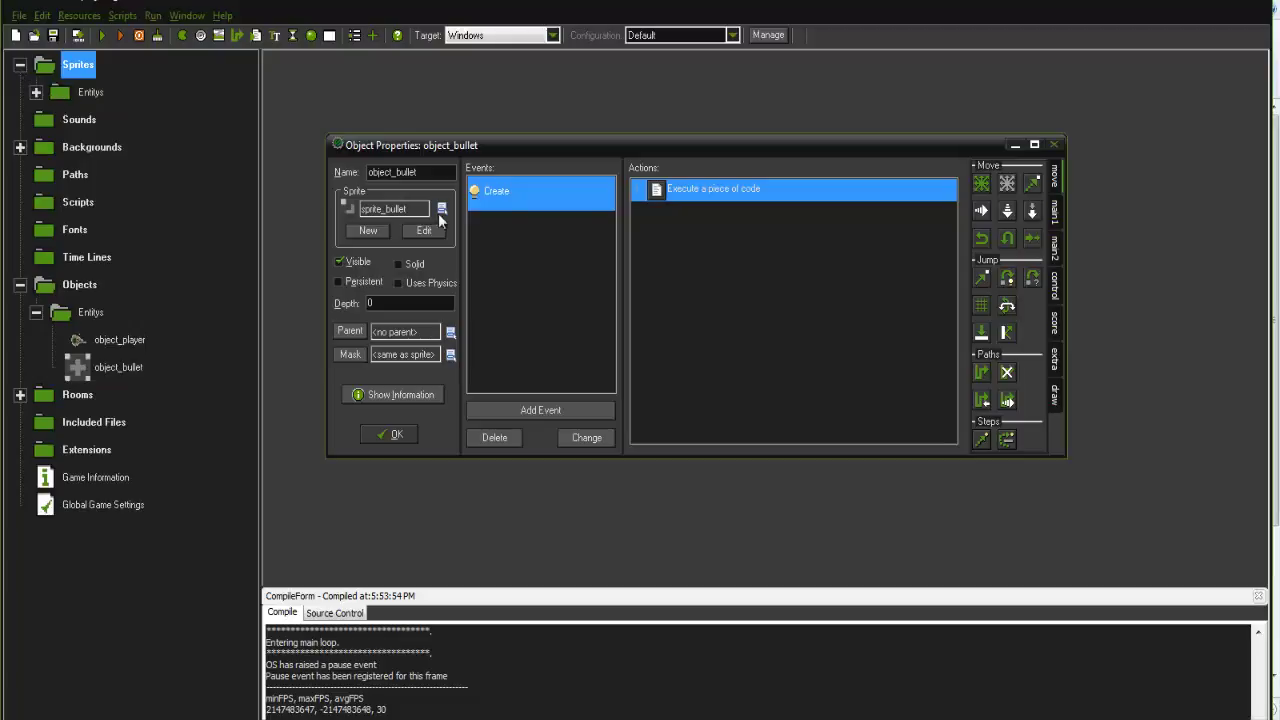
{"action": "double_click", "coordinate": [750, 189]}
{"action": "left_click", "coordinate": [459, 150]}
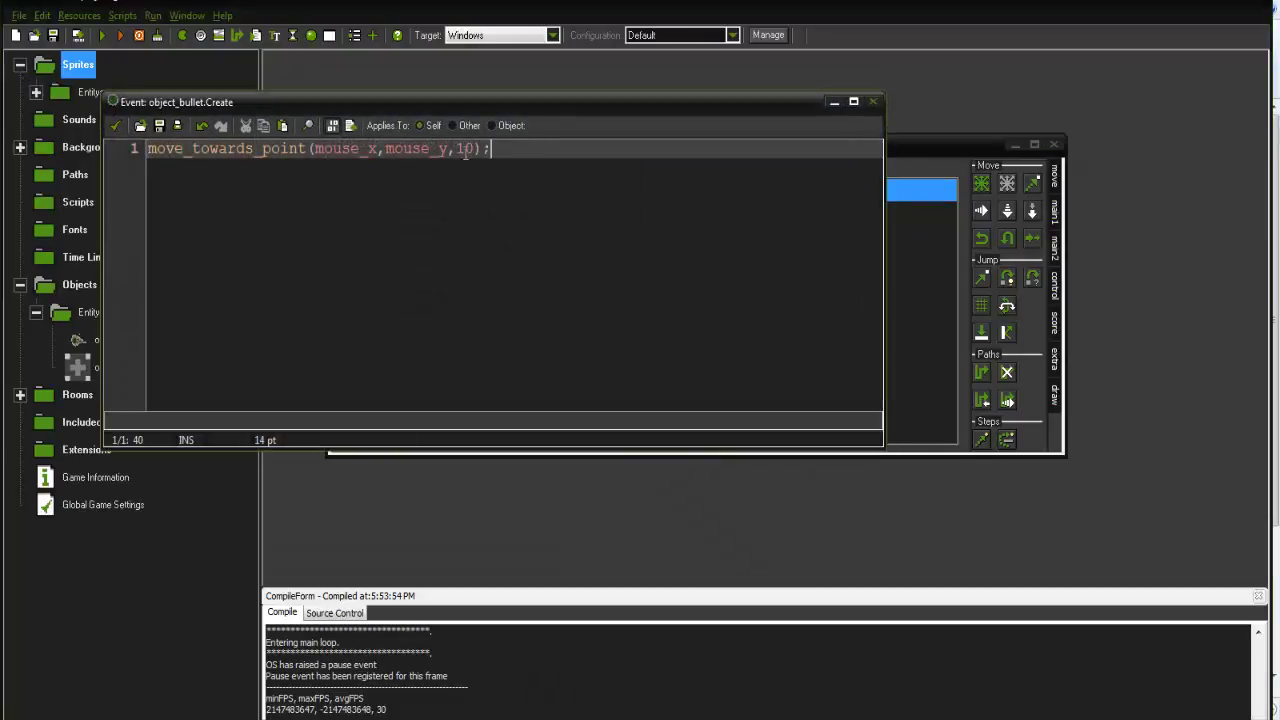
{"action": "type", "text": "2"}
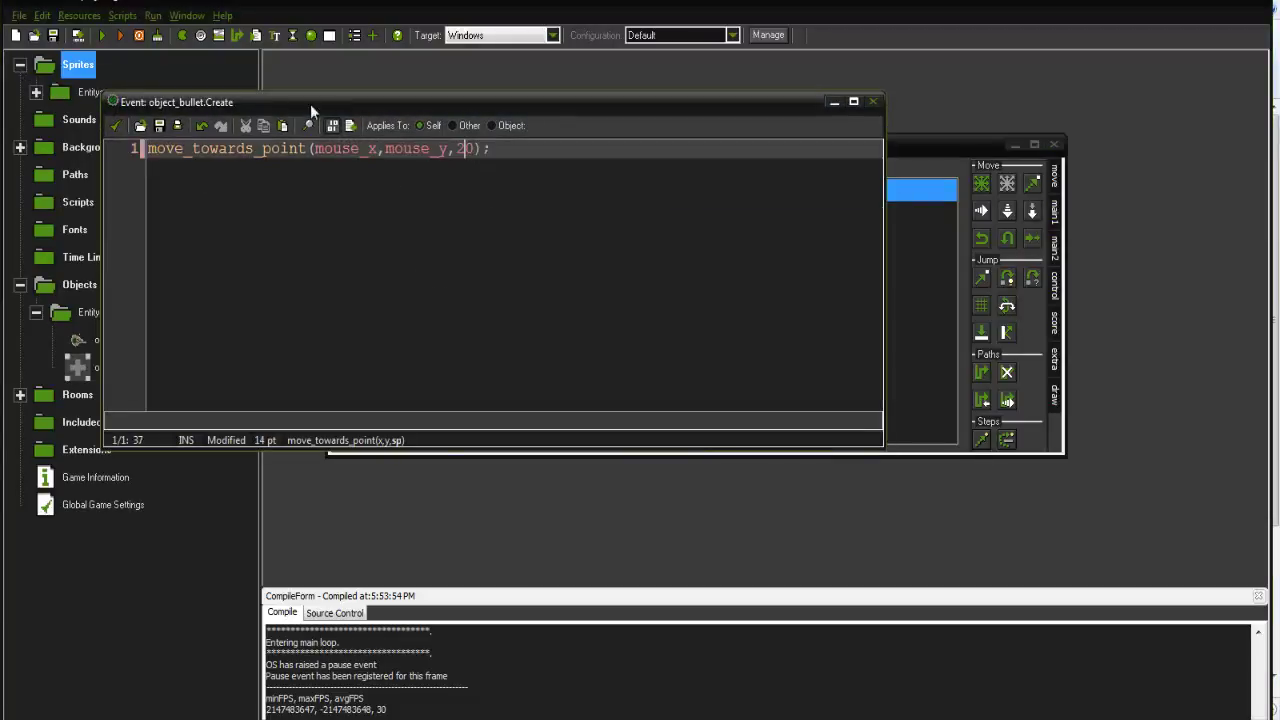
{"action": "left_click", "coordinate": [113, 124]}
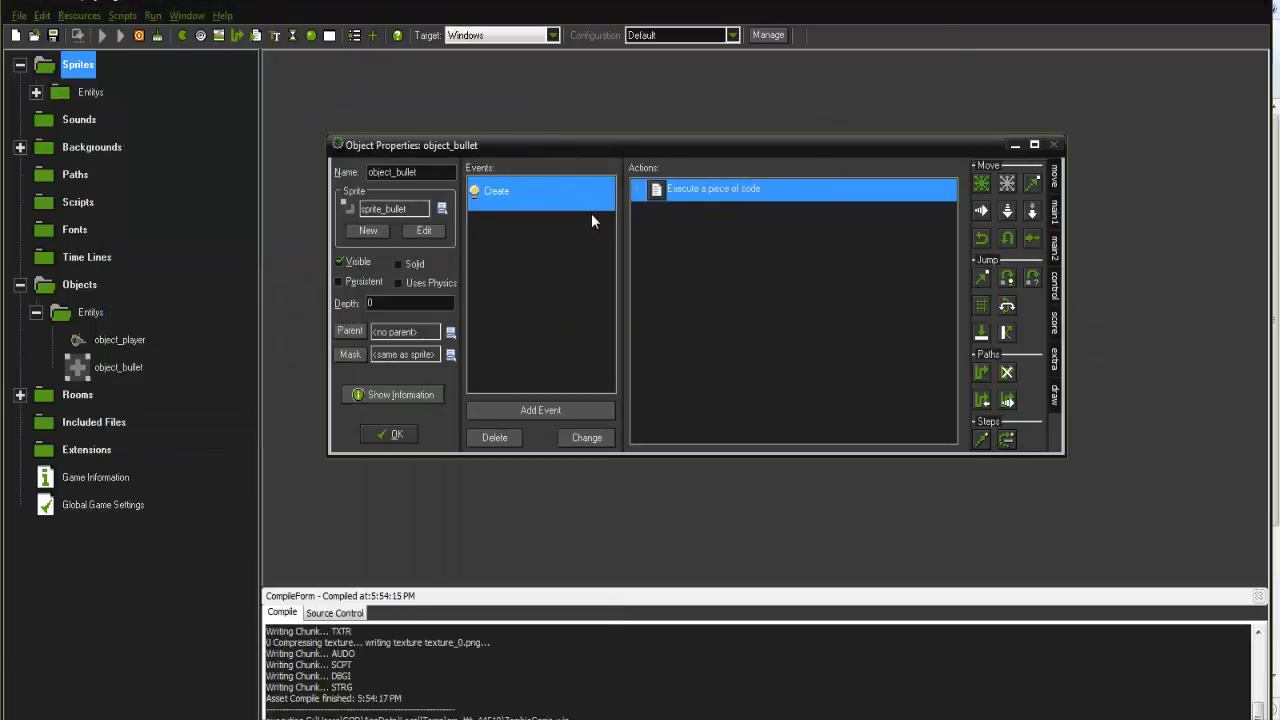
Run the game, test the bullet speed by shooting in all directions while moving, and close the game.
{"action": "left_click", "coordinate": [778, 304]}
{"action": "left_click", "coordinate": [790, 285]}
{"action": "left_click", "coordinate": [787, 208]}
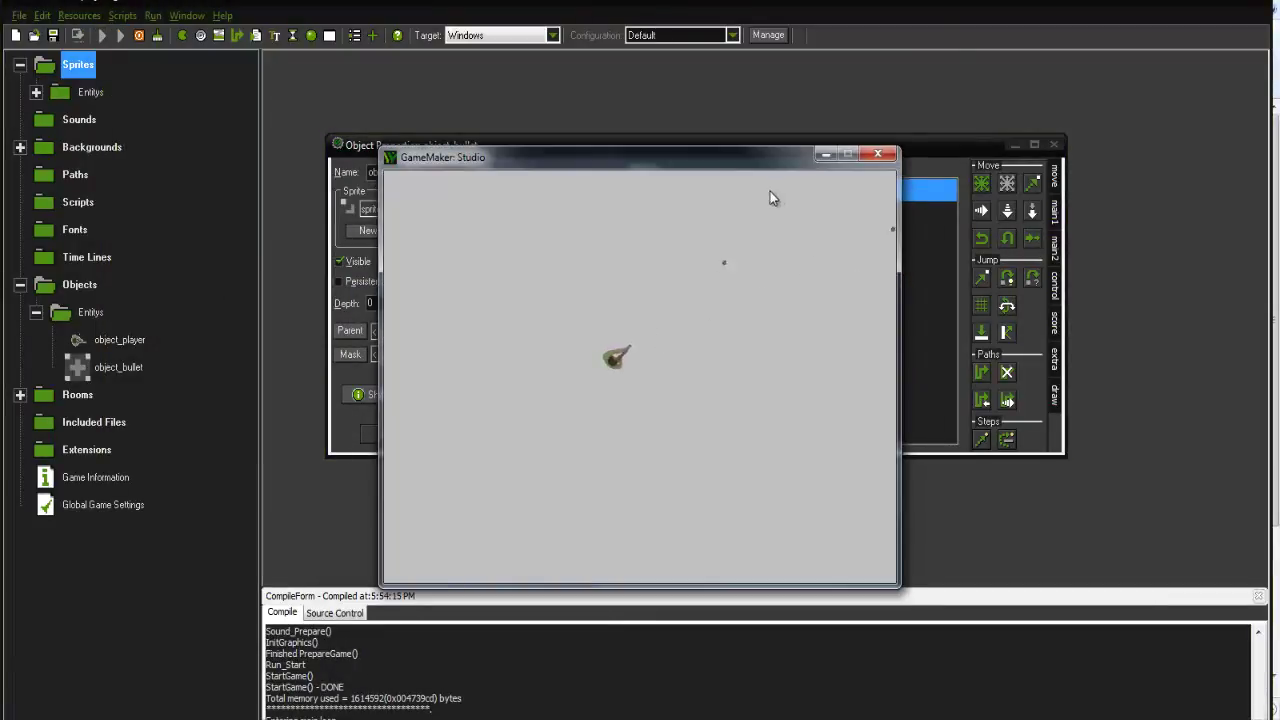
{"action": "left_click", "coordinate": [772, 189]}
{"action": "left_click", "coordinate": [820, 396]}
{"action": "left_click", "coordinate": [820, 471]}
{"action": "left_click", "coordinate": [504, 530]}
{"action": "left_click", "coordinate": [504, 530]}
{"action": "left_click", "coordinate": [806, 528]}
{"action": "left_click", "coordinate": [836, 499]}
{"action": "left_click", "coordinate": [884, 258]}
{"action": "left_click", "coordinate": [857, 240]}
{"action": "left_click", "coordinate": [662, 240]}
{"action": "key", "text": "w"}
{"action": "left_click", "coordinate": [606, 240]}
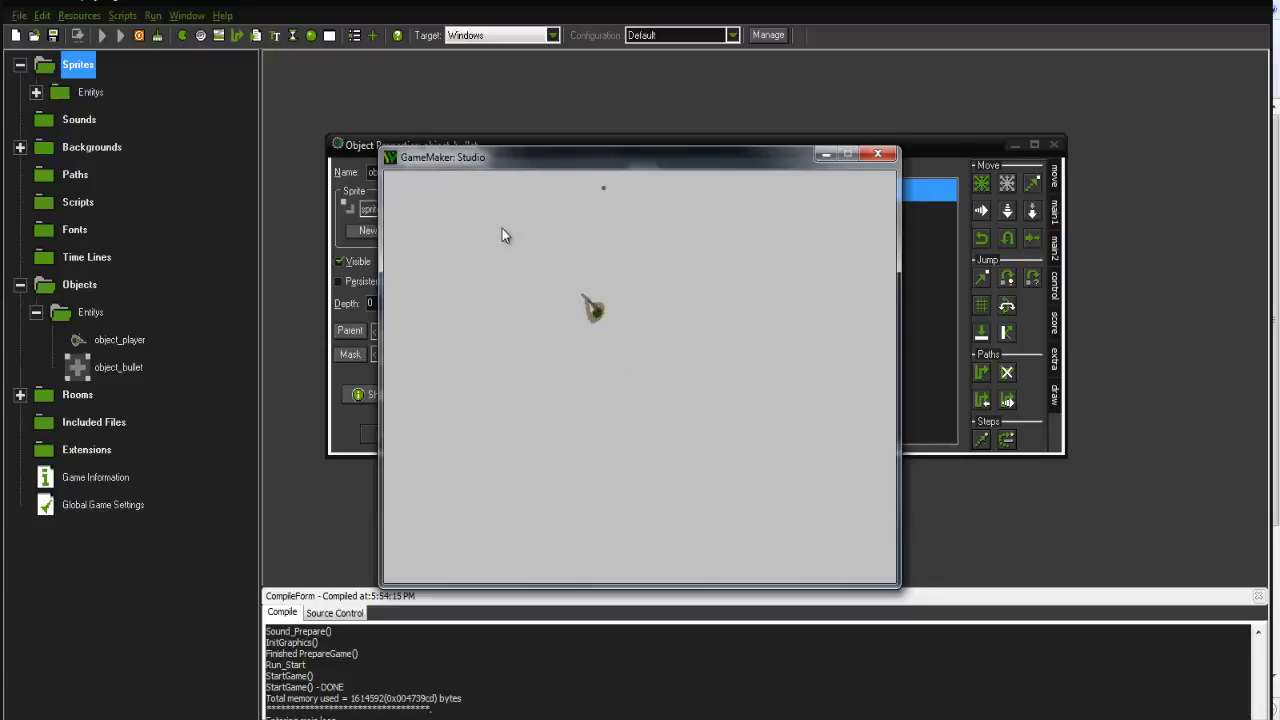
{"action": "key", "text": "s"}
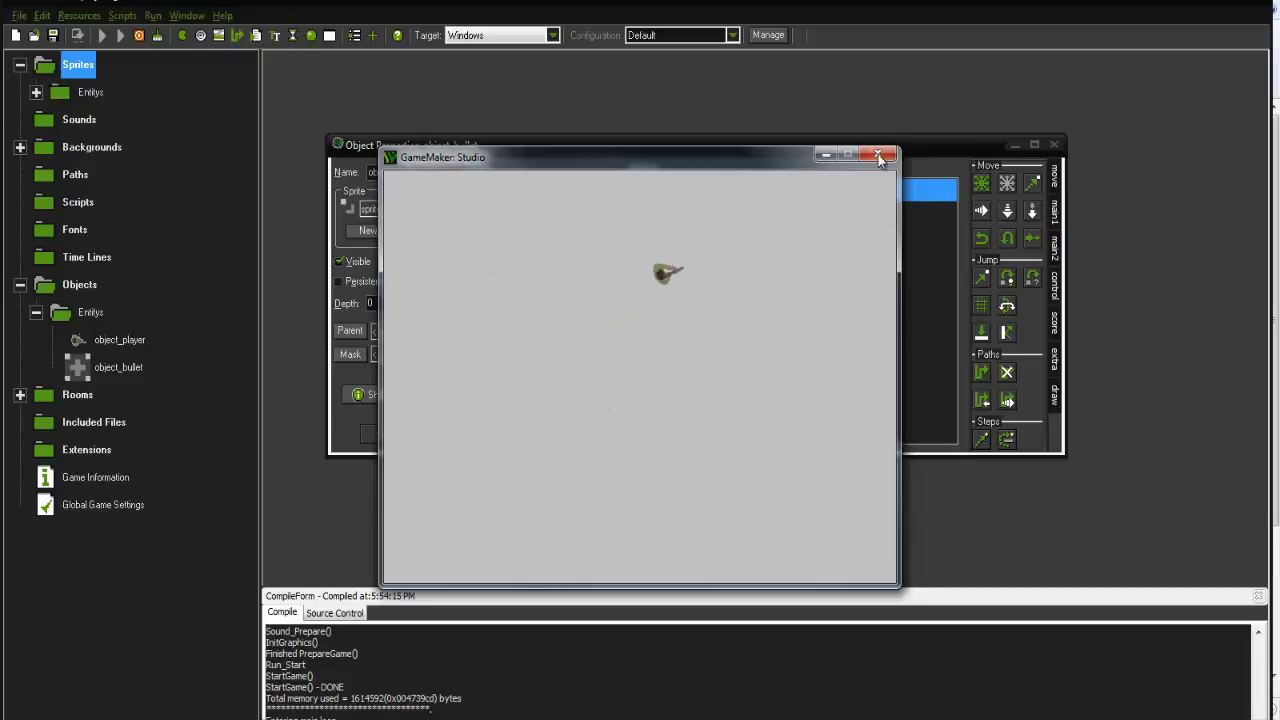
{"action": "left_click", "coordinate": [879, 155]}
Review object_bullet's Create code and close the object's properties.
{"action": "left_click_drag", "start_coordinate": [565, 153], "coordinate": [601, 116]}
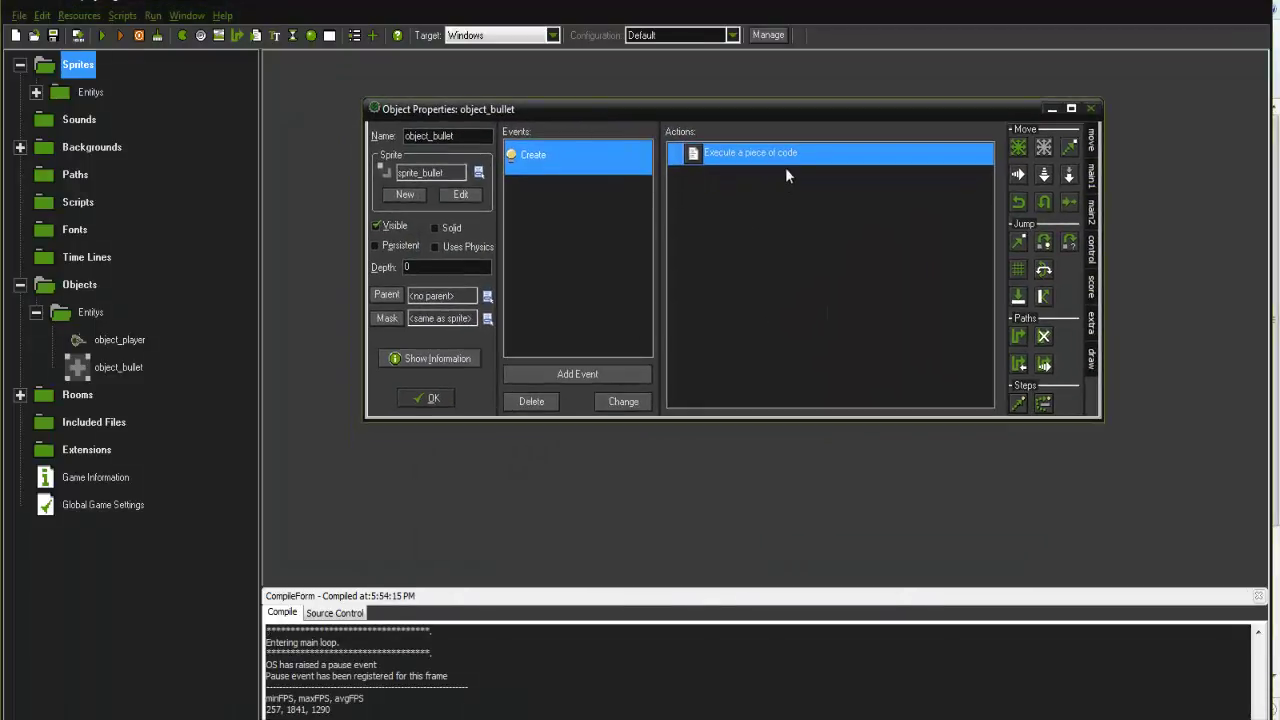
{"action": "double_click", "coordinate": [785, 155]}
{"action": "left_click", "coordinate": [158, 169]}
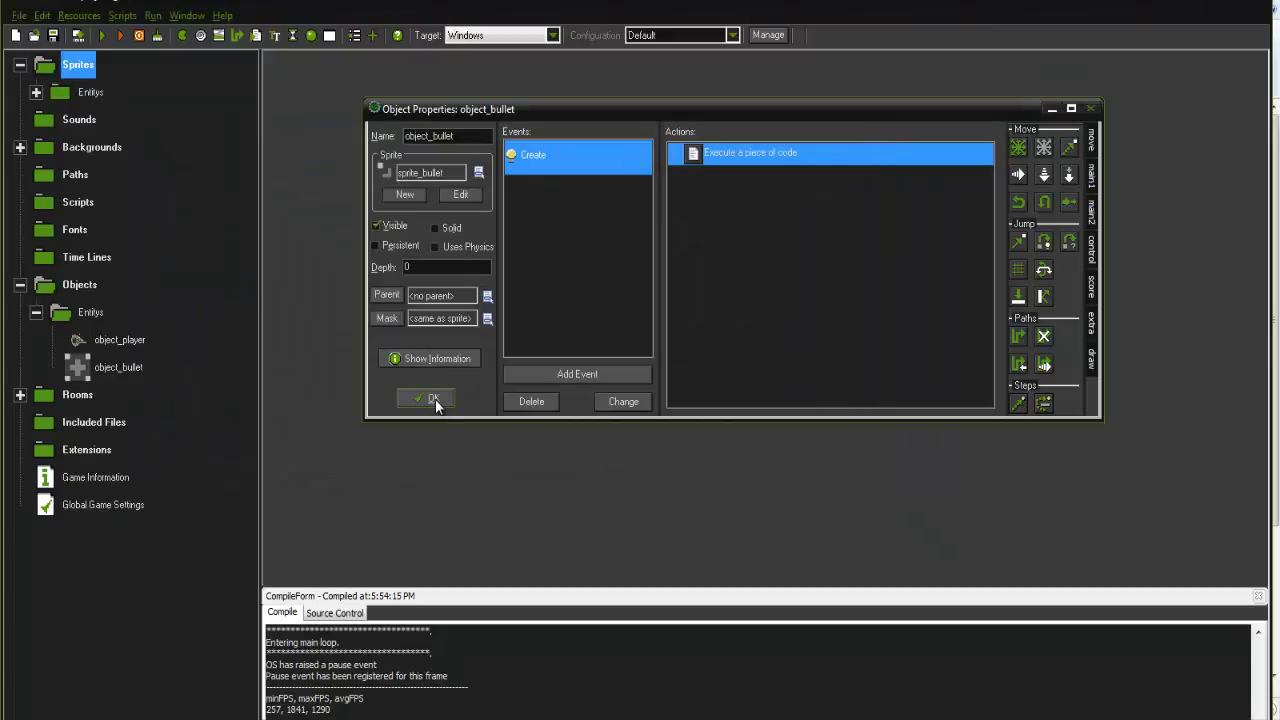
{"action": "left_click", "coordinate": [435, 399]}
Create a group named "Pro" inside the Entitys group of Sprites.
{"action": "left_click", "coordinate": [35, 313]}
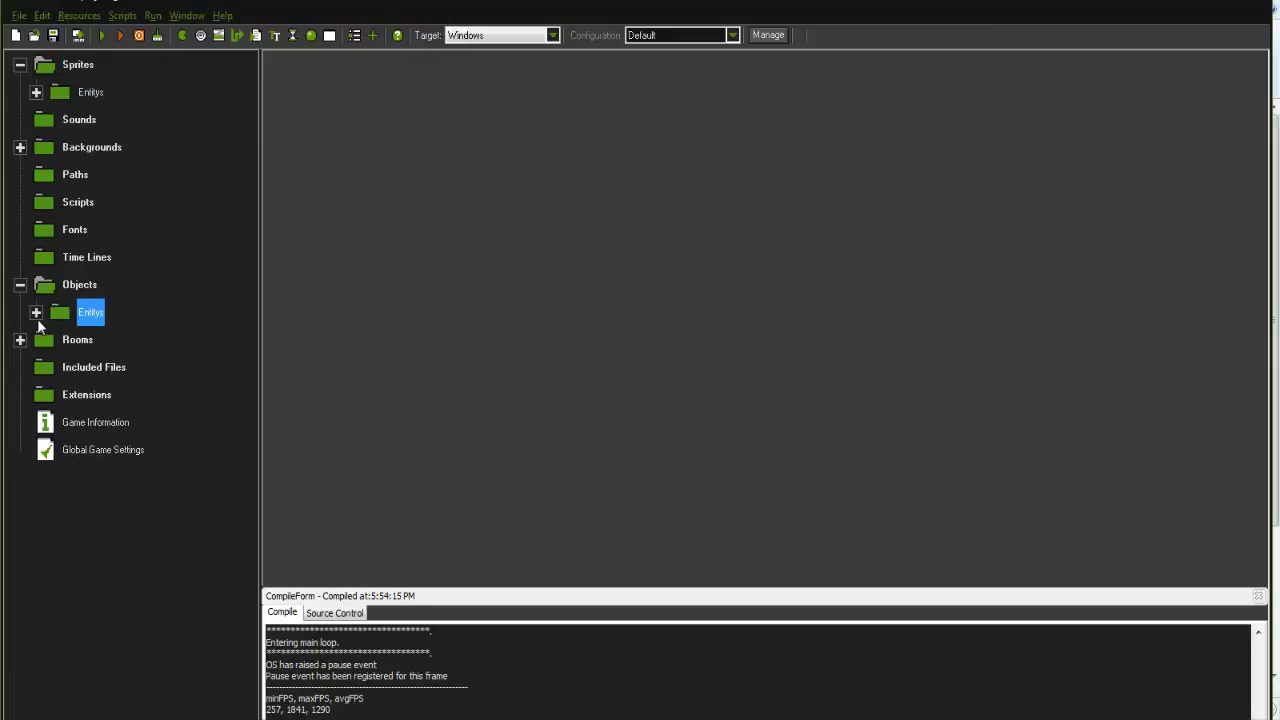
{"action": "left_click", "coordinate": [36, 92]}
{"action": "left_click", "coordinate": [36, 92]}
{"action": "left_click", "coordinate": [36, 93]}
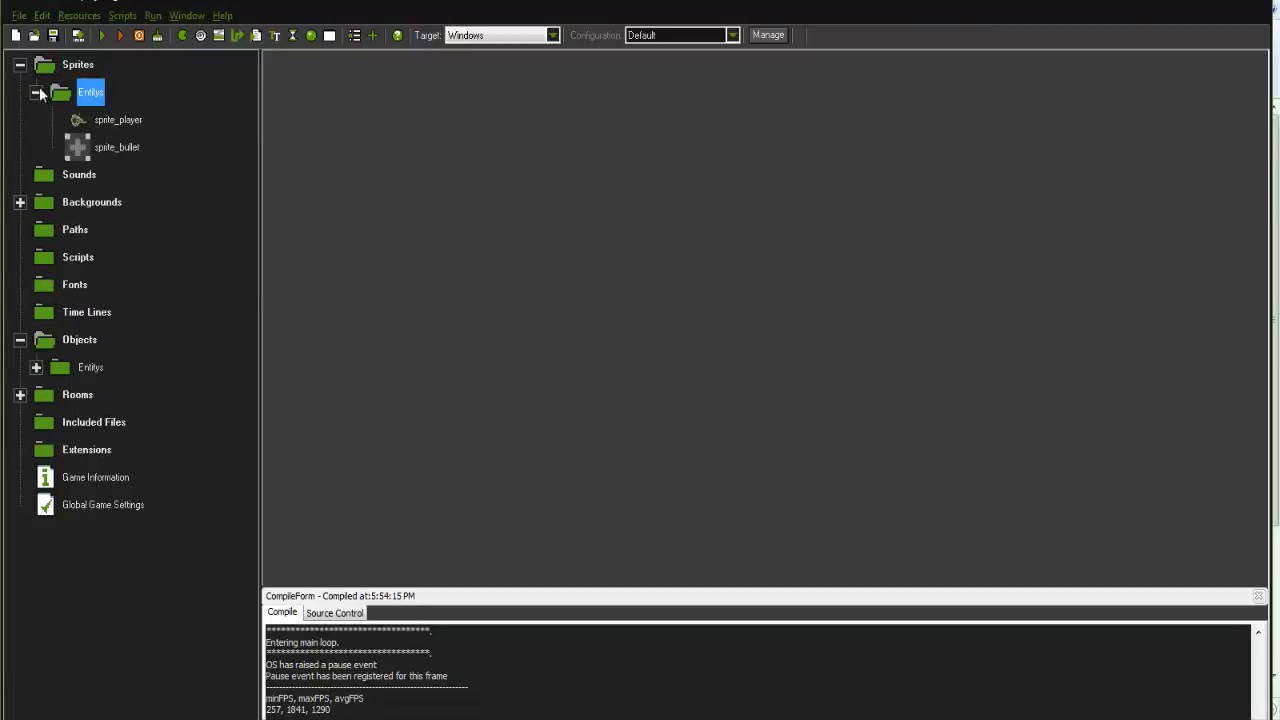
{"action": "left_click", "coordinate": [39, 89]}
{"action": "left_click", "coordinate": [37, 92]}
{"action": "right_click", "coordinate": [84, 93]}
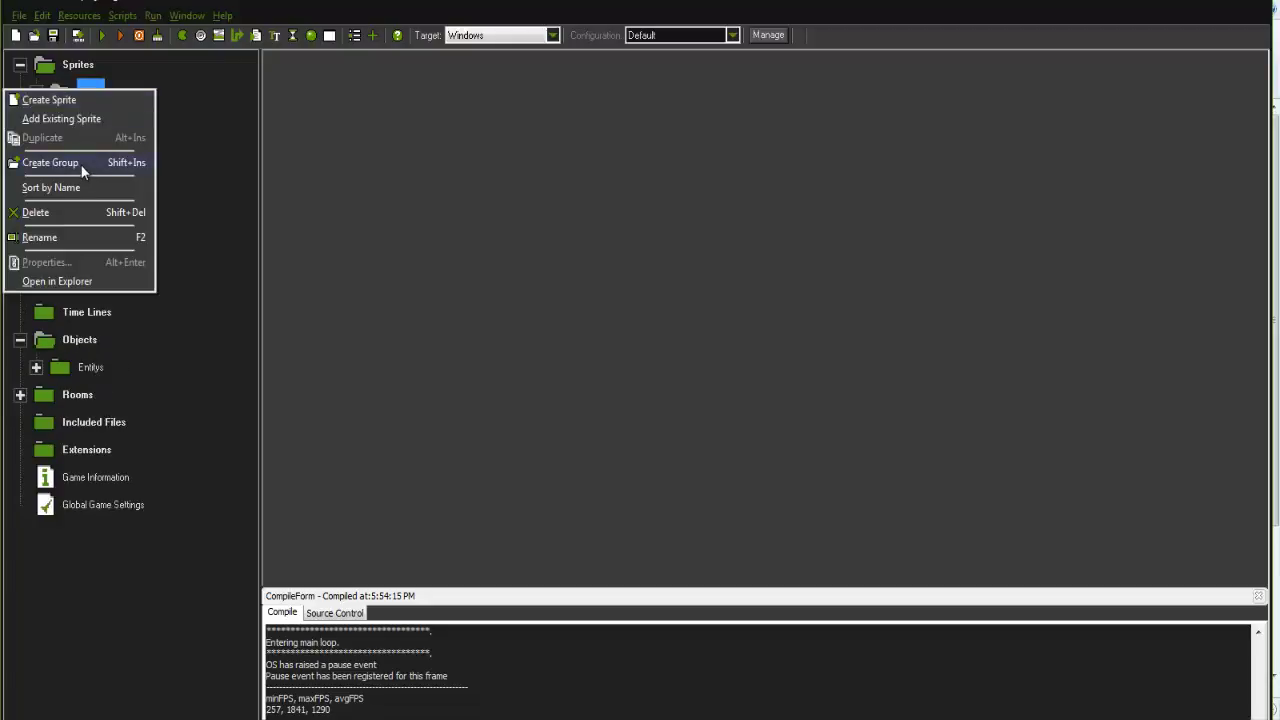
{"action": "left_click", "coordinate": [81, 165]}
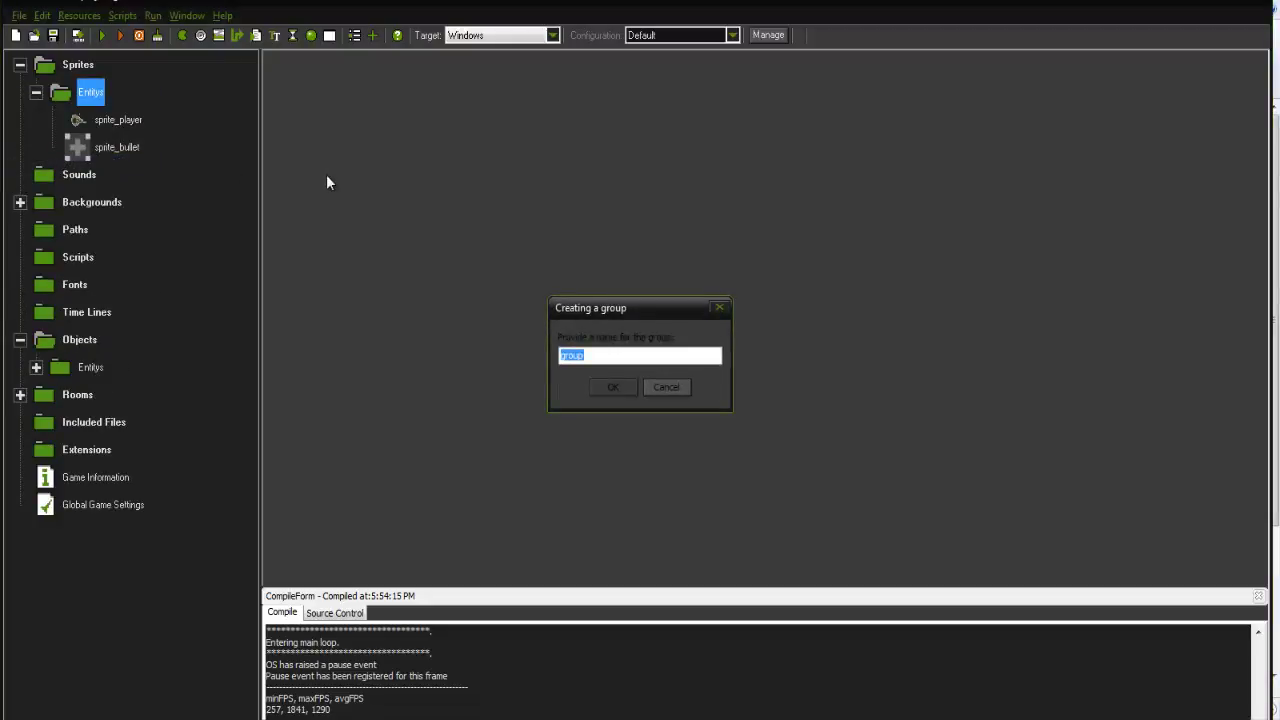
{"action": "type", "text": "Pro"}
{"action": "key", "text": "Return"}
Move sprite_bullet and sprite_player into the Pro group and collapse the group.
{"action": "left_click_drag", "start_coordinate": [116, 147], "coordinate": [100, 174]}
{"action": "left_click_drag", "start_coordinate": [118, 119], "coordinate": [100, 143]}
{"action": "left_click", "coordinate": [51, 120]}
Create a second group named "Con" inside the Entitys group of Sprites.
{"action": "right_click", "coordinate": [90, 92]}
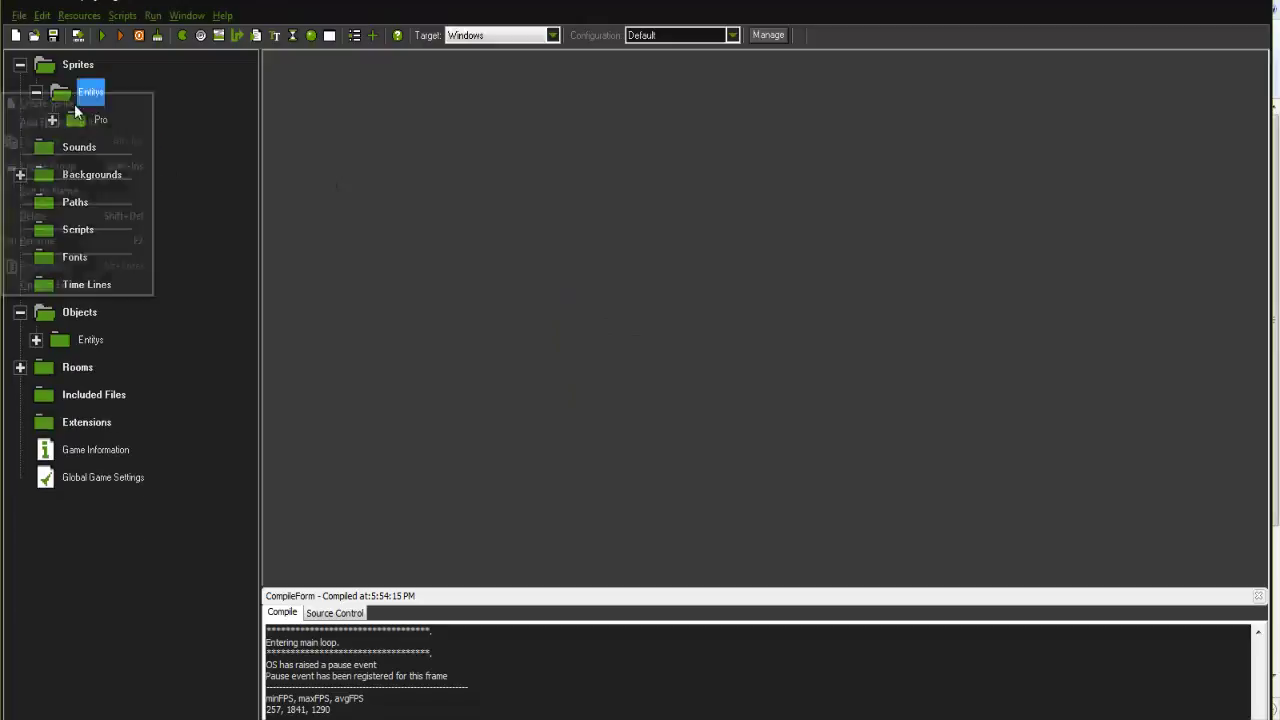
{"action": "left_click", "coordinate": [85, 167]}
{"action": "type", "text": "Con"}
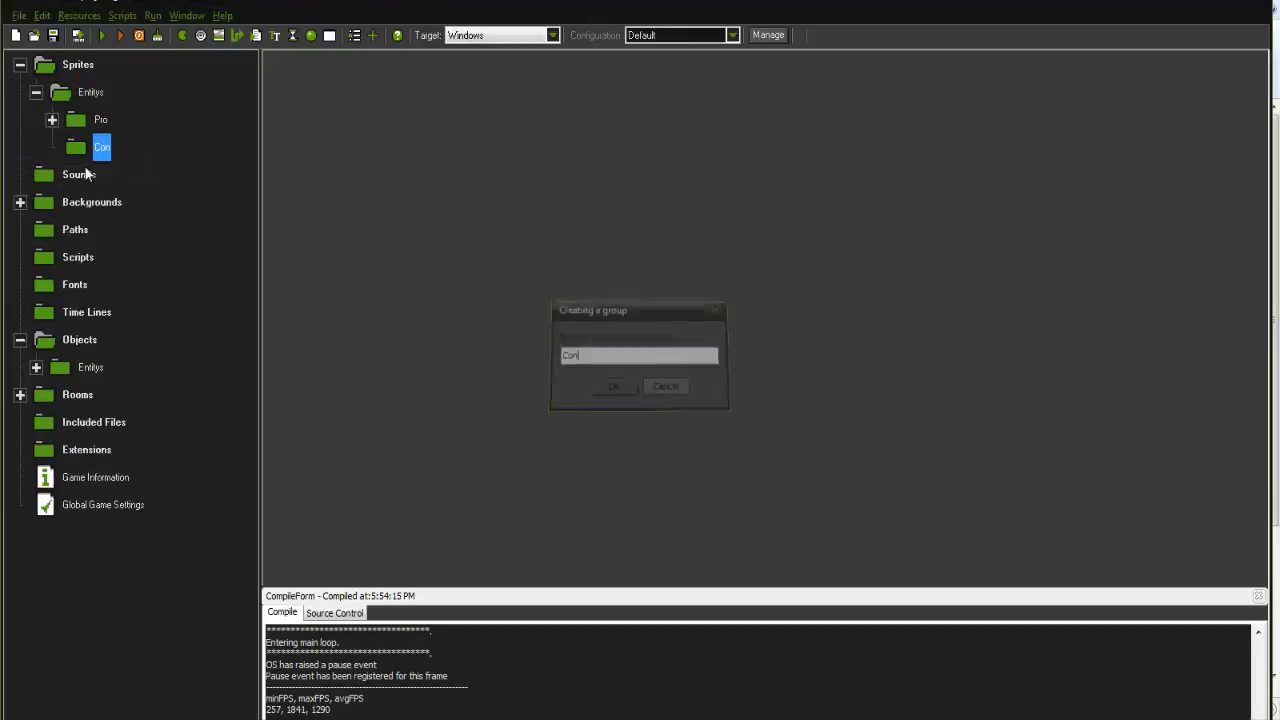
{"action": "key", "text": "Return"}
Create a new sprite in the Con group of Sprites and name it sprite_zombie.
{"action": "right_click", "coordinate": [100, 148]}
{"action": "left_click", "coordinate": [109, 164]}
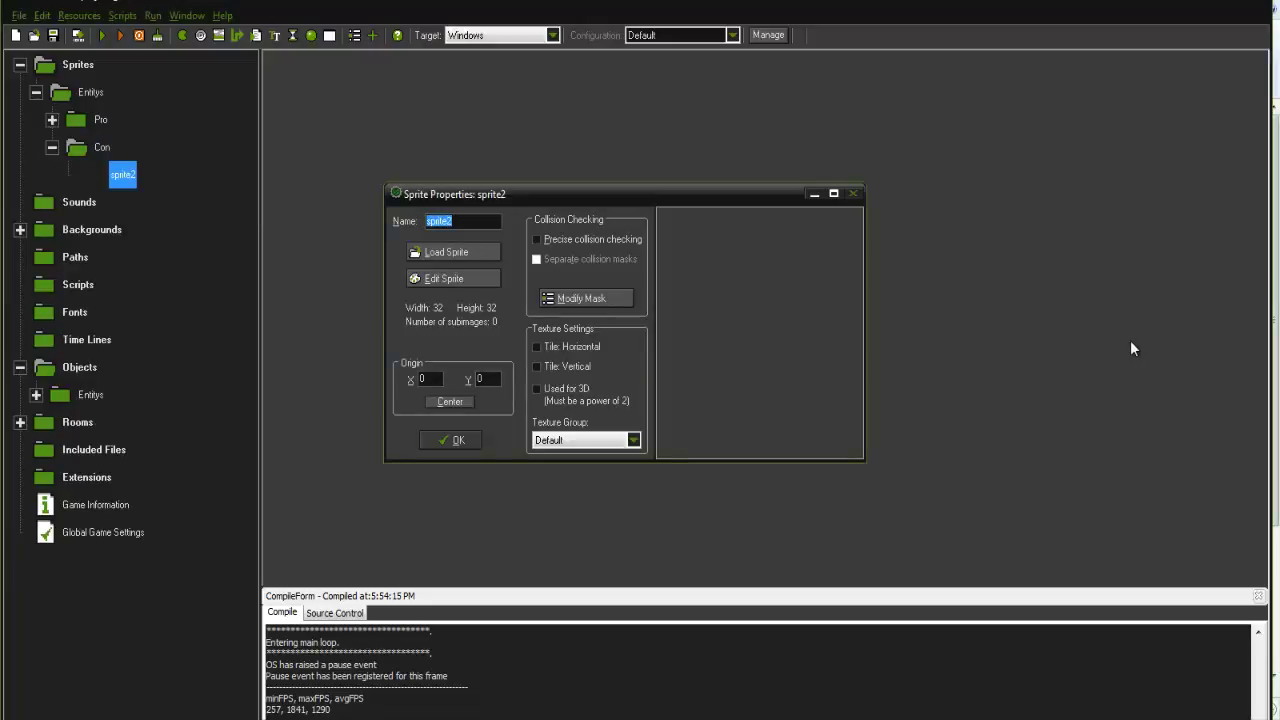
{"action": "type", "text": "sprite_zombie"}
{"action": "left_click", "coordinate": [464, 256]}
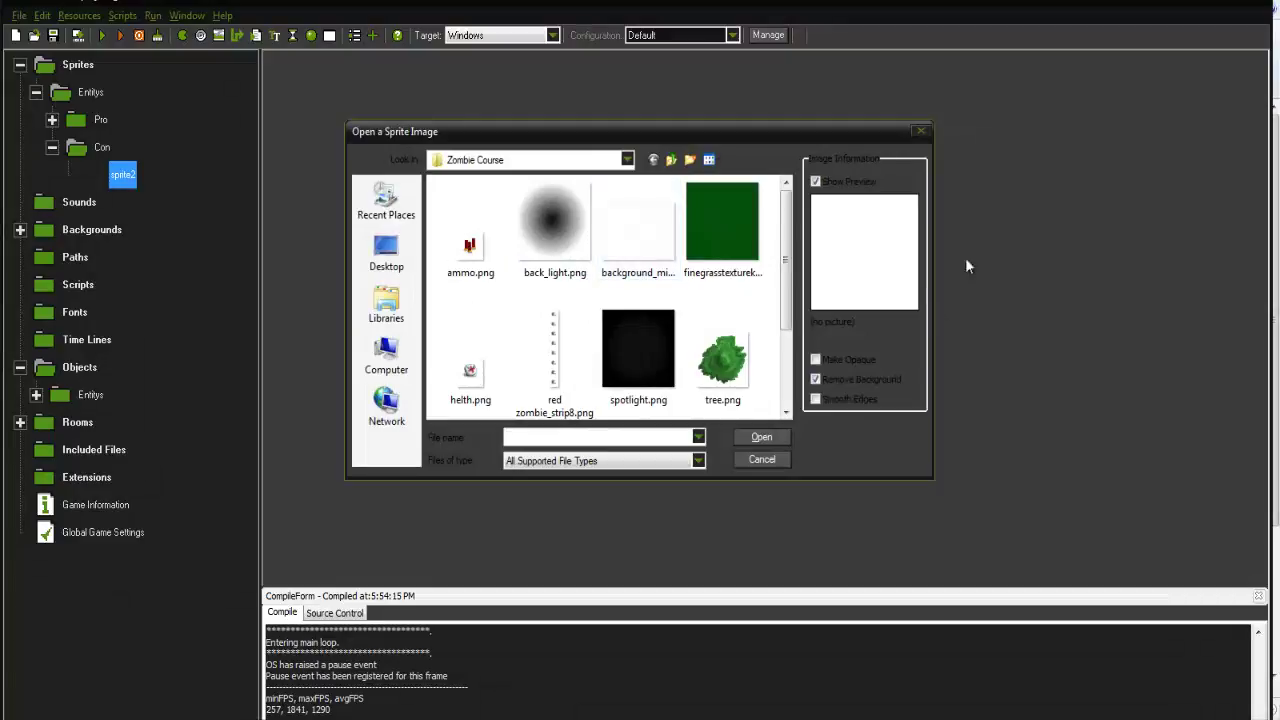
{"action": "key", "text": "Escape"}
Edit the sprite and load zombie_strip8.png from the Zombie Course folder in Pictures as a strip image.
{"action": "left_click", "coordinate": [450, 278]}
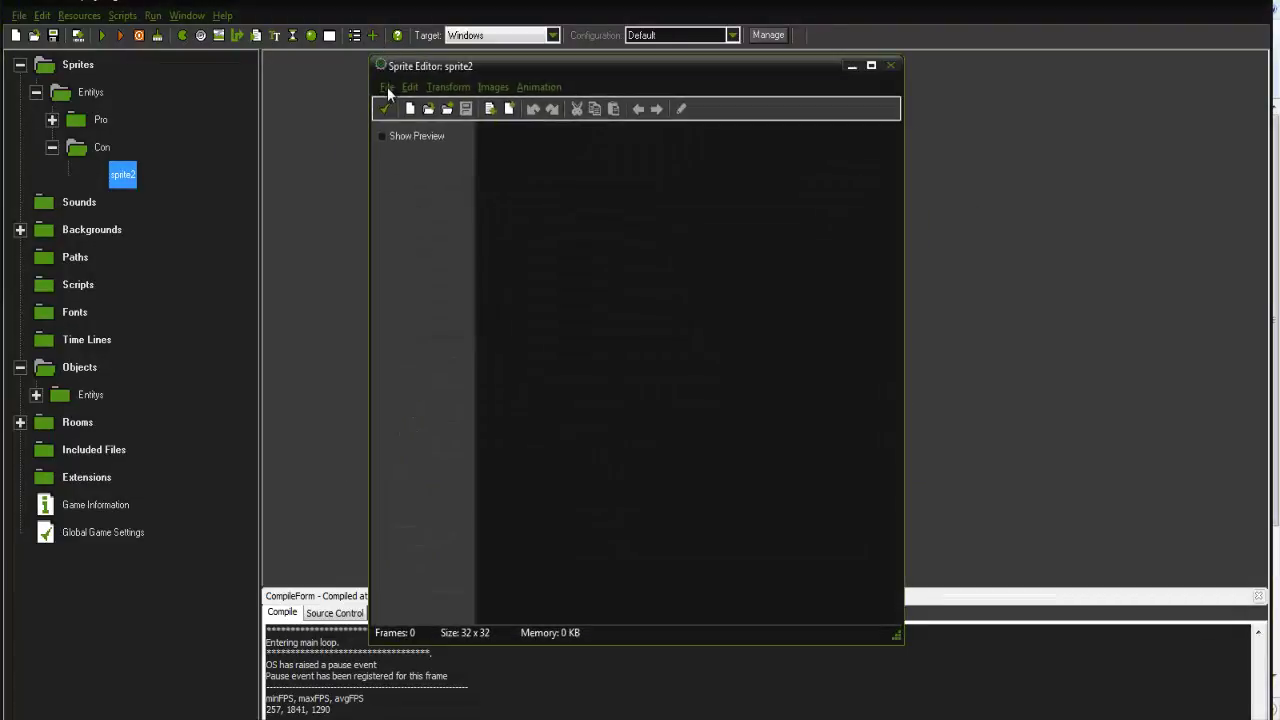
{"action": "left_click", "coordinate": [387, 87]}
{"action": "left_click", "coordinate": [420, 195]}
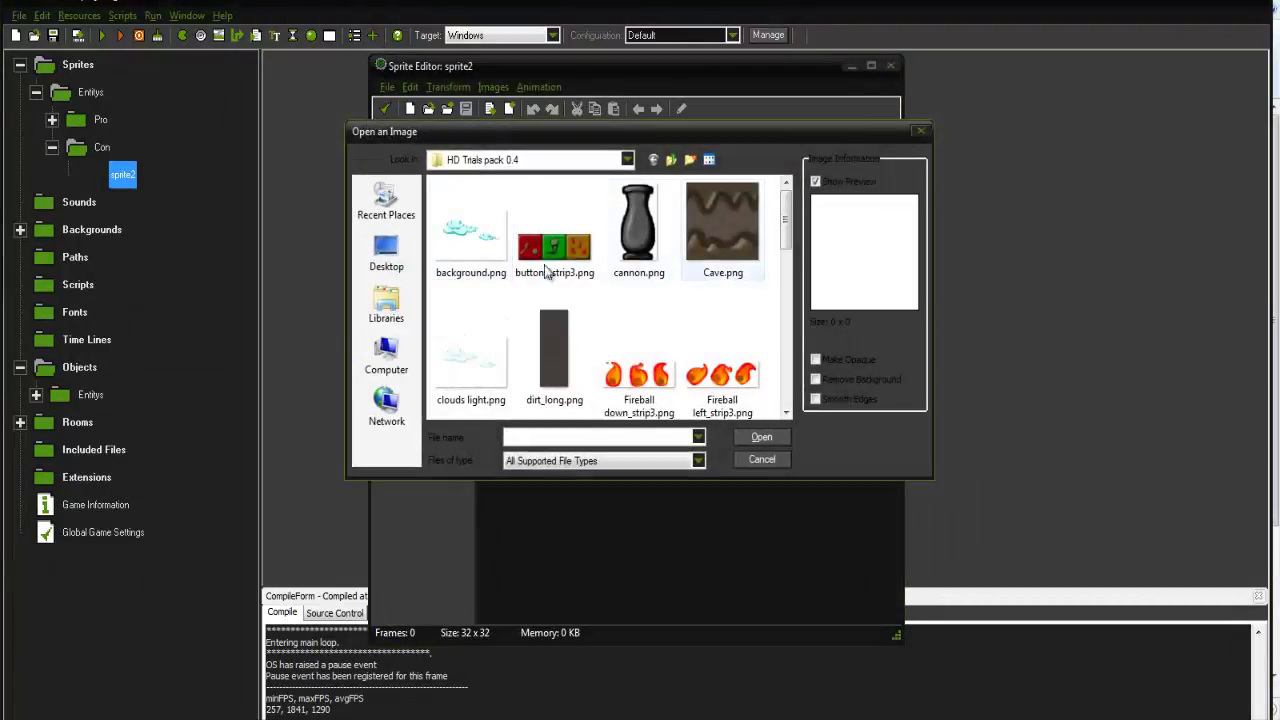
{"action": "left_click", "coordinate": [386, 305]}
{"action": "double_click", "coordinate": [472, 250]}
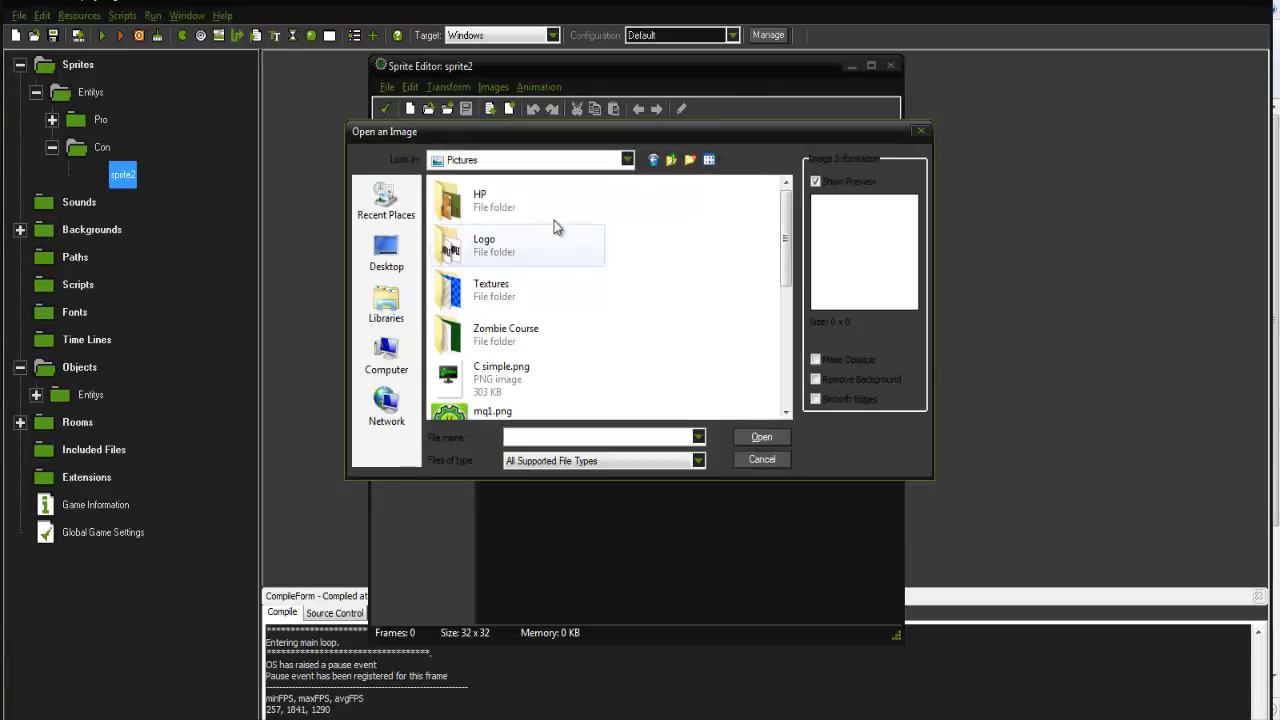
{"action": "double_click", "coordinate": [529, 336]}
{"action": "scroll", "coordinate": [718, 287], "scroll_direction": "down", "scroll_amount": 2}
{"action": "scroll", "coordinate": [716, 287], "scroll_direction": "up", "scroll_amount": 1}
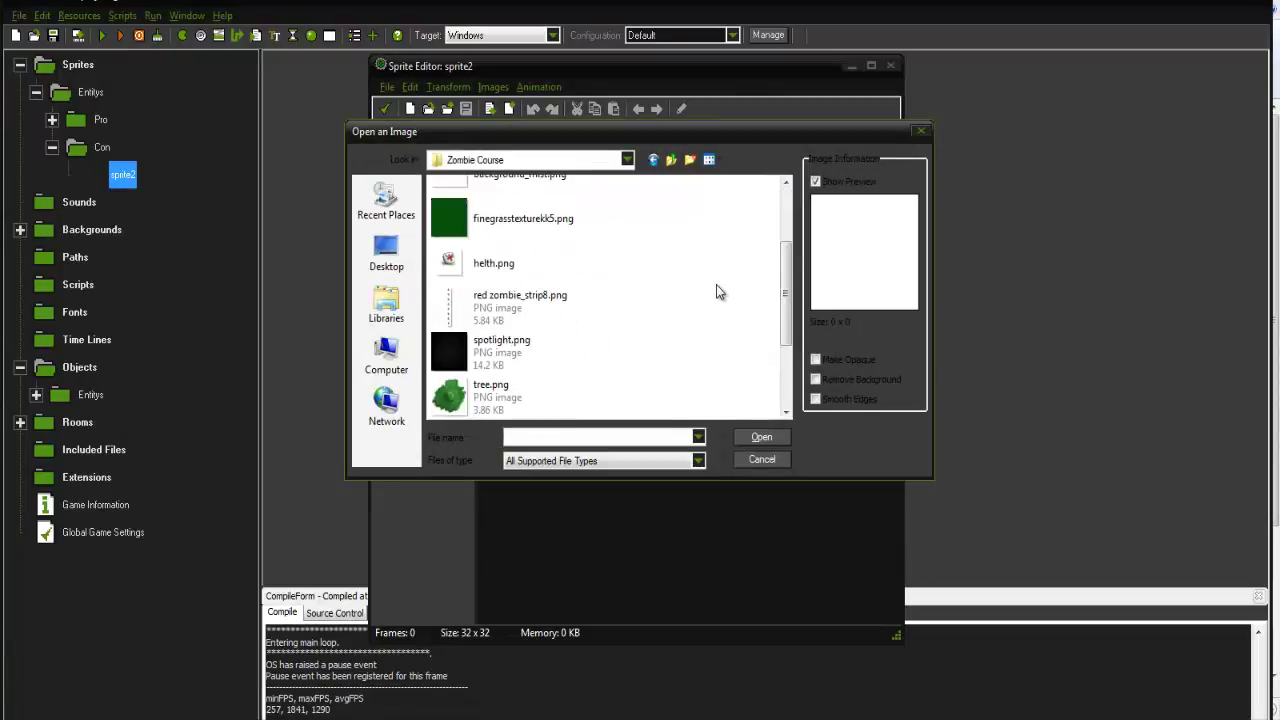
{"action": "scroll", "coordinate": [565, 294], "scroll_direction": "up", "scroll_amount": 1}
{"action": "scroll", "coordinate": [571, 297], "scroll_direction": "down", "scroll_amount": 3}
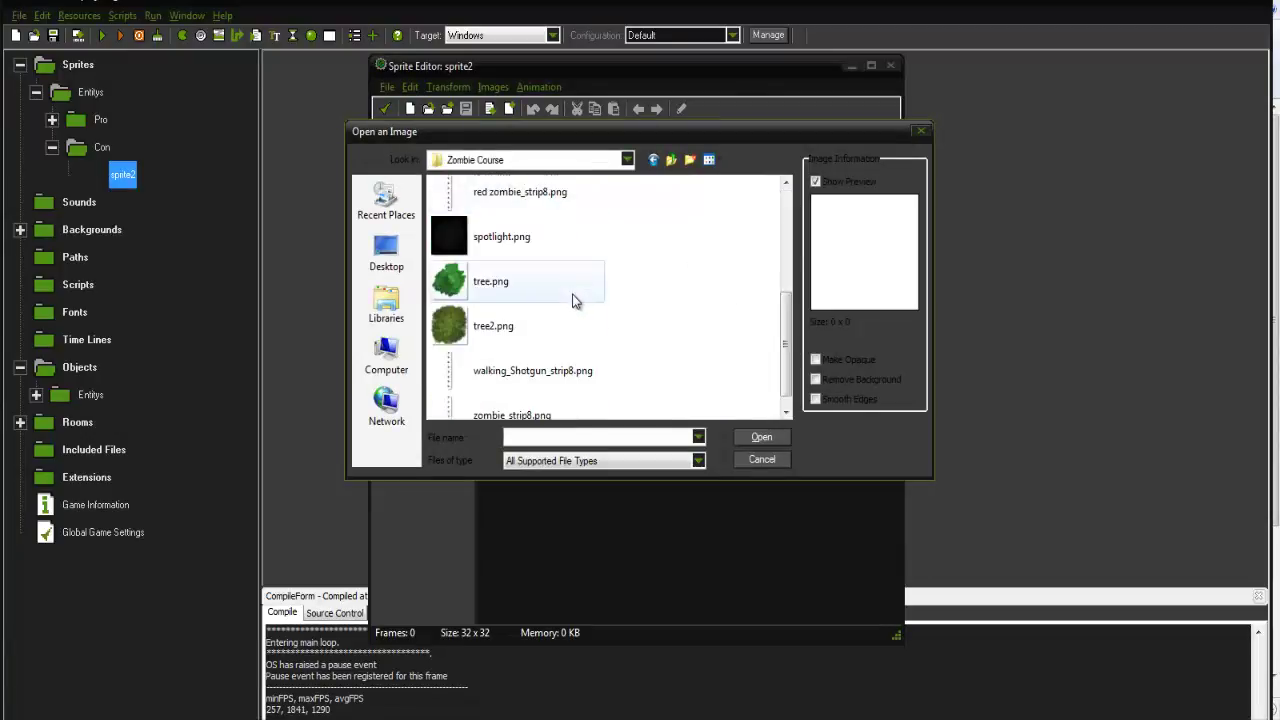
{"action": "double_click", "coordinate": [557, 384]}
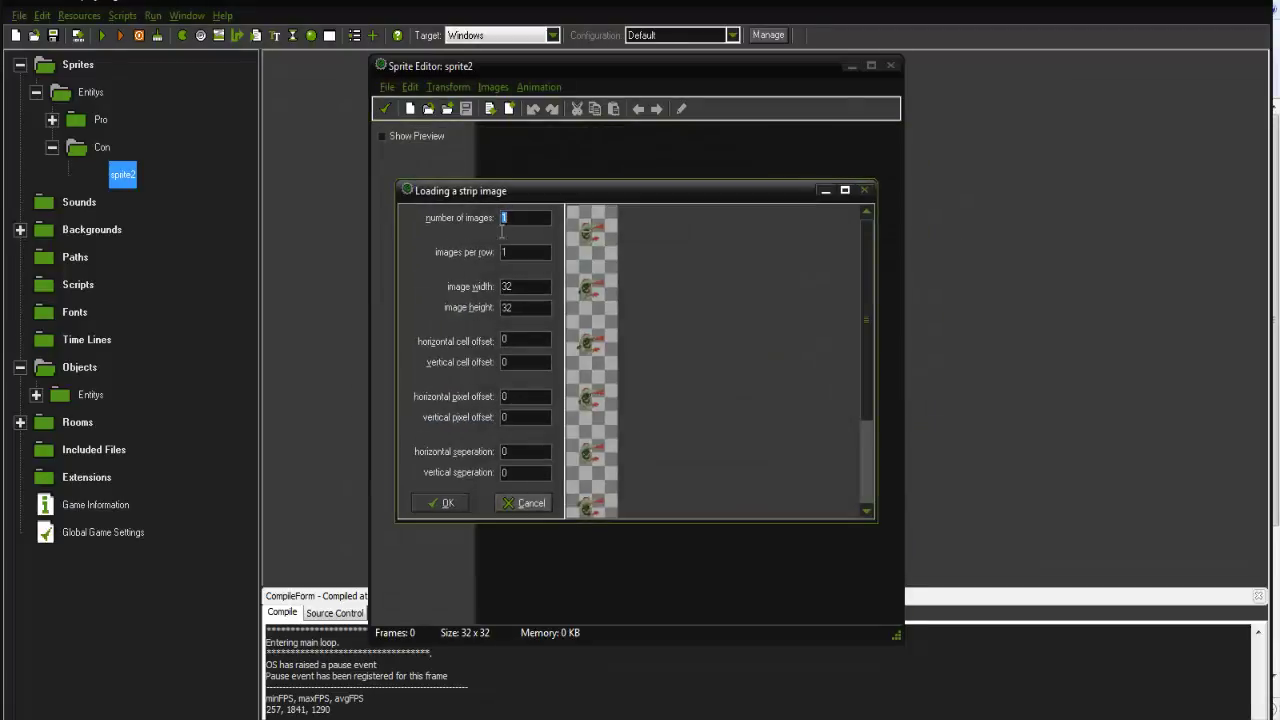
Import the strip as 8 images, one per row, each 64 wide and 64 high.
{"action": "type", "text": "7"}
{"action": "type", "text": "64"}
{"action": "key", "text": "Tab"}
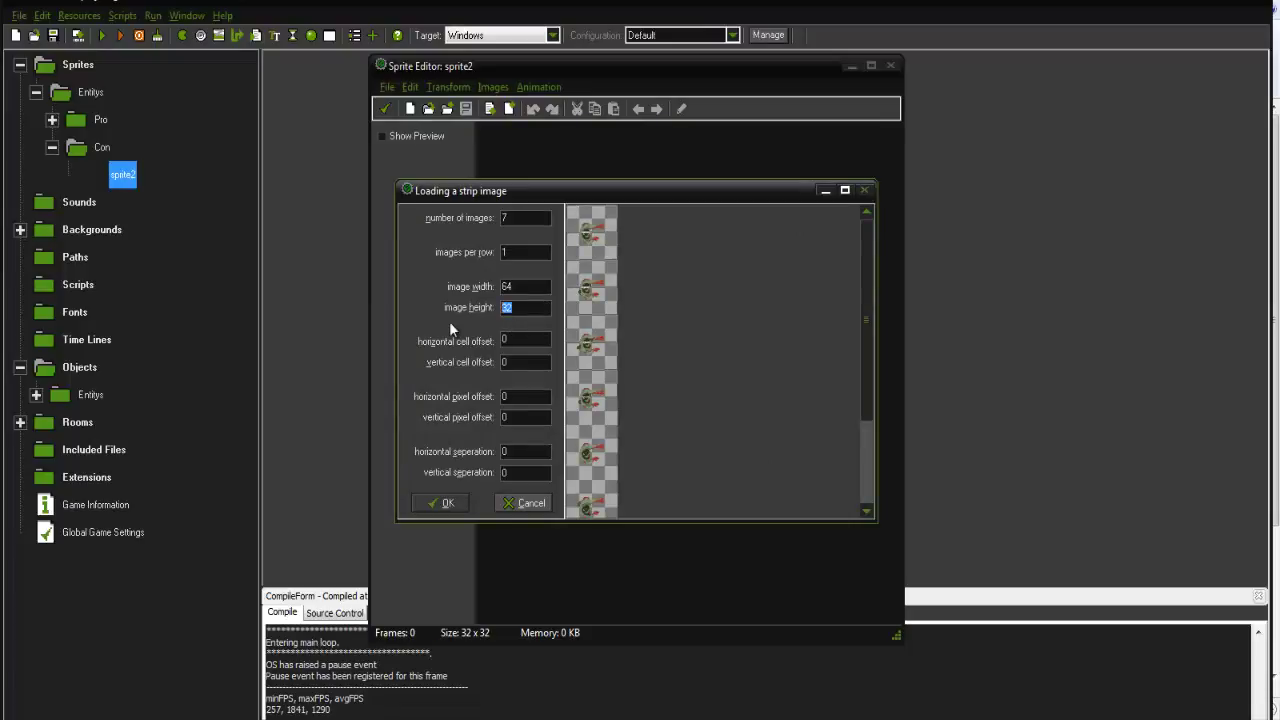
{"action": "type", "text": "64"}
{"action": "left_click_drag", "start_coordinate": [868, 316], "coordinate": [861, 433]}
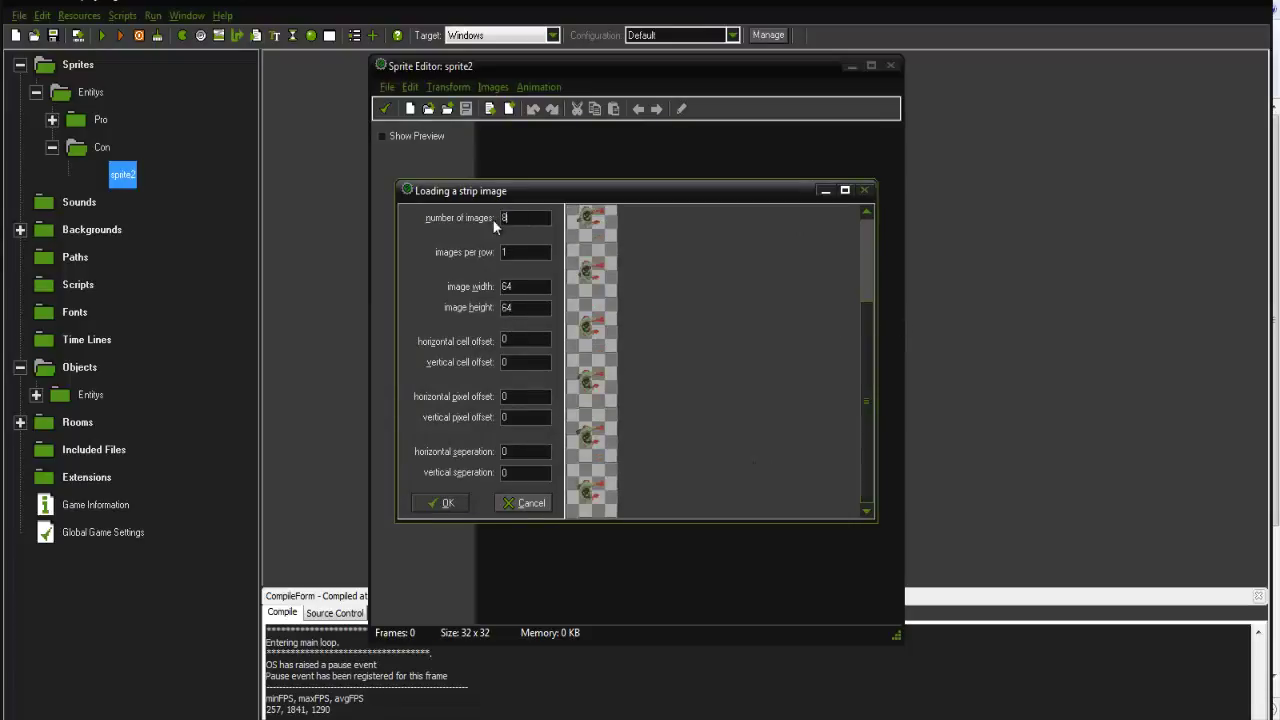
{"action": "left_click", "coordinate": [446, 505]}
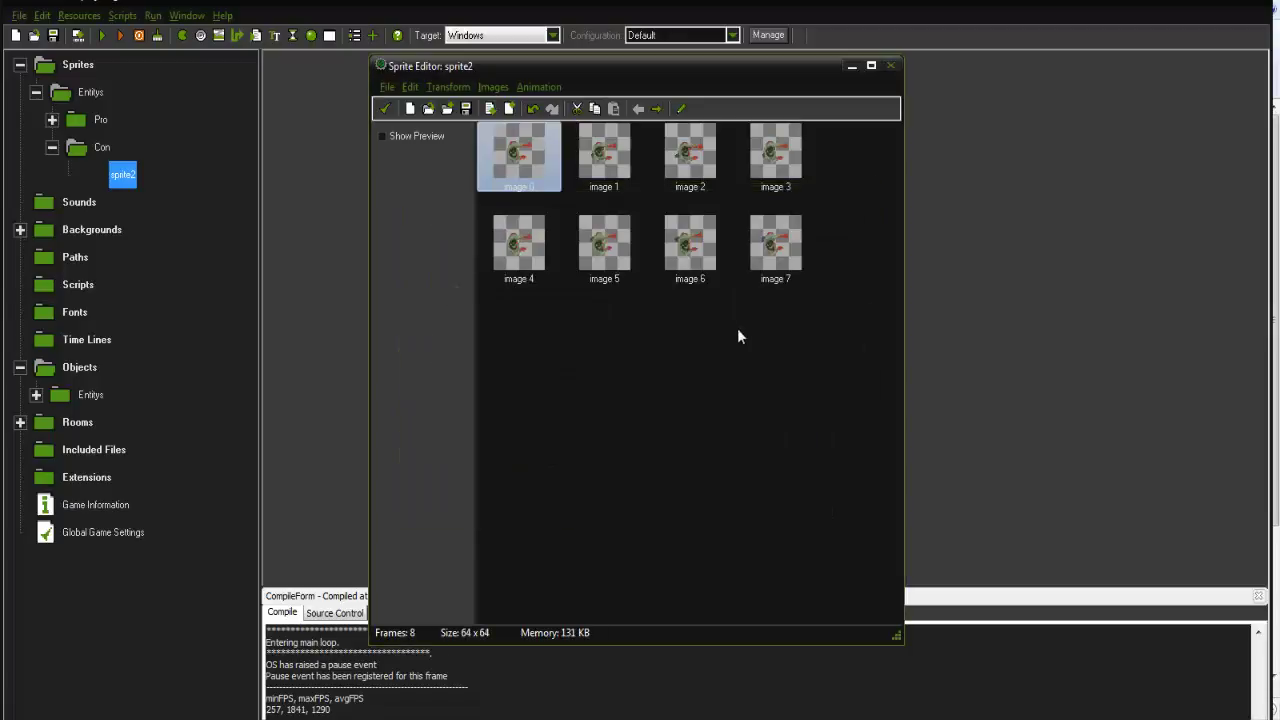
Preview the zombie animation, accept its frames, and center the sprite's origin.
{"action": "left_click", "coordinate": [399, 138]}
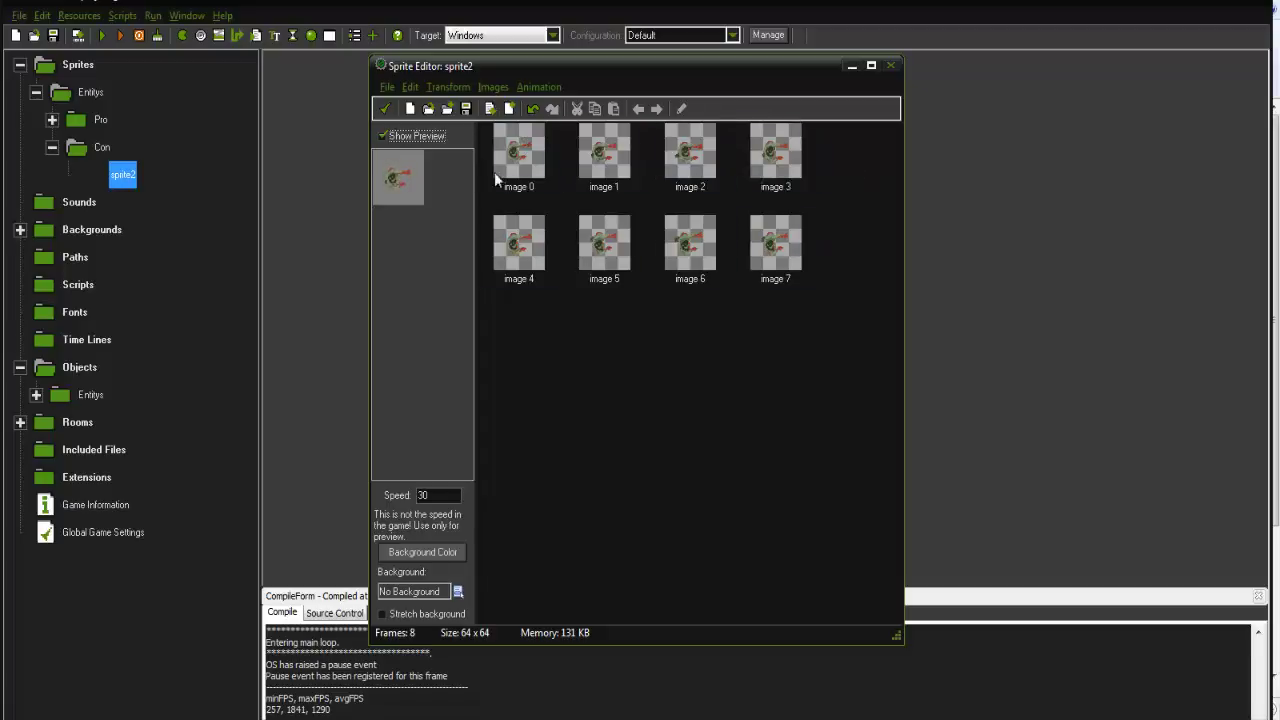
{"action": "left_click", "coordinate": [385, 109]}
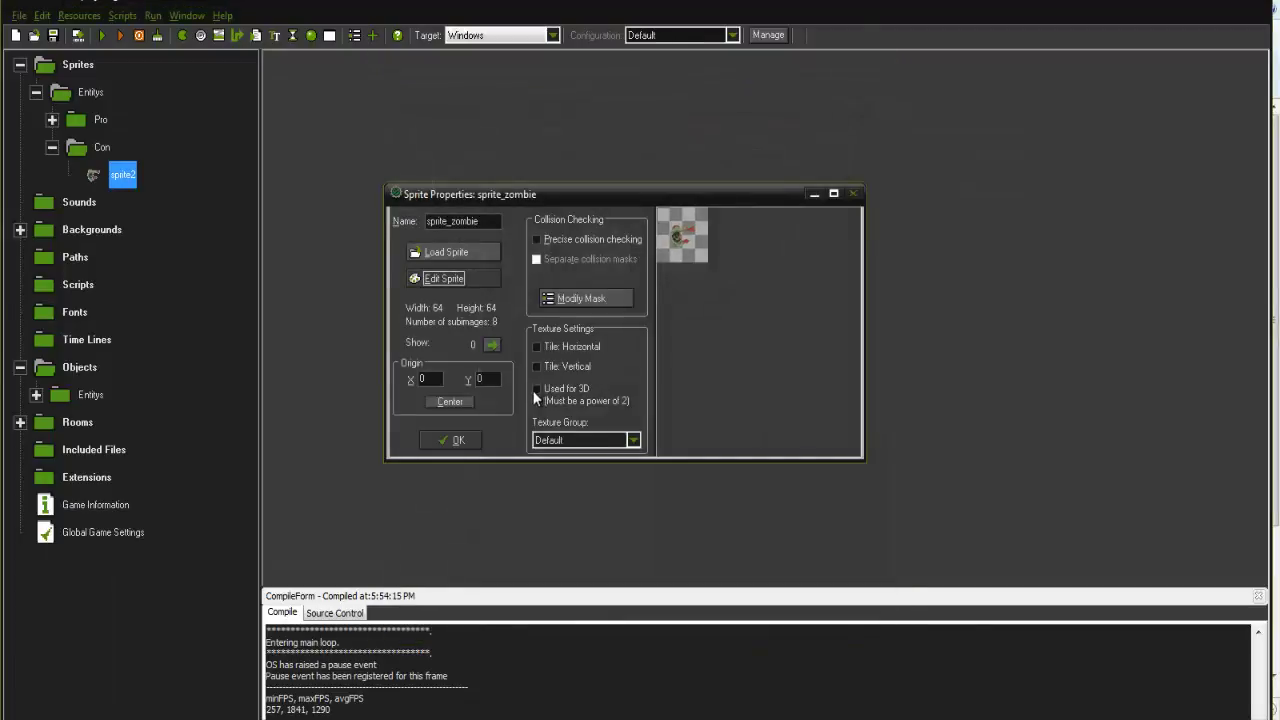
{"action": "left_click", "coordinate": [456, 401]}
{"action": "left_click", "coordinate": [420, 277]}
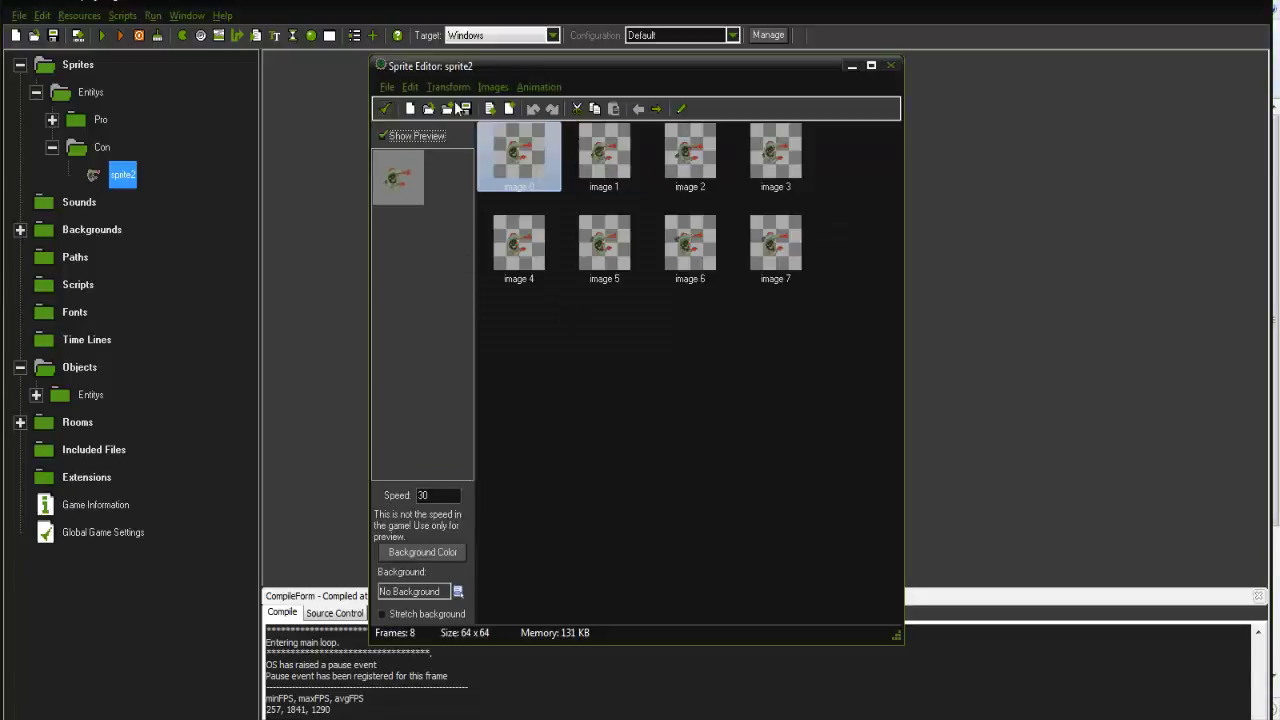
{"action": "left_click", "coordinate": [384, 109]}
Open the sprite's collision mask settings and compare the Manual, Full image and Automatic bounding boxes.
{"action": "left_click", "coordinate": [590, 297]}
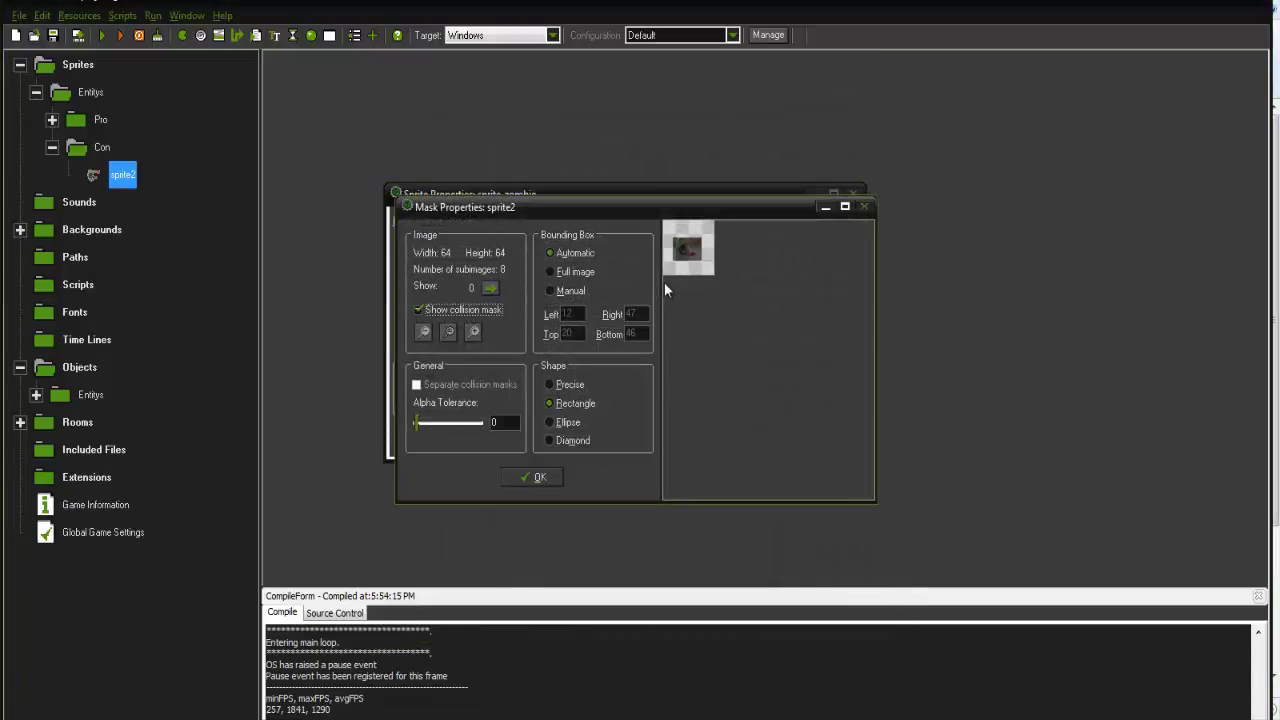
{"action": "left_click", "coordinate": [571, 291]}
{"action": "left_click", "coordinate": [576, 272]}
{"action": "left_click", "coordinate": [570, 289]}
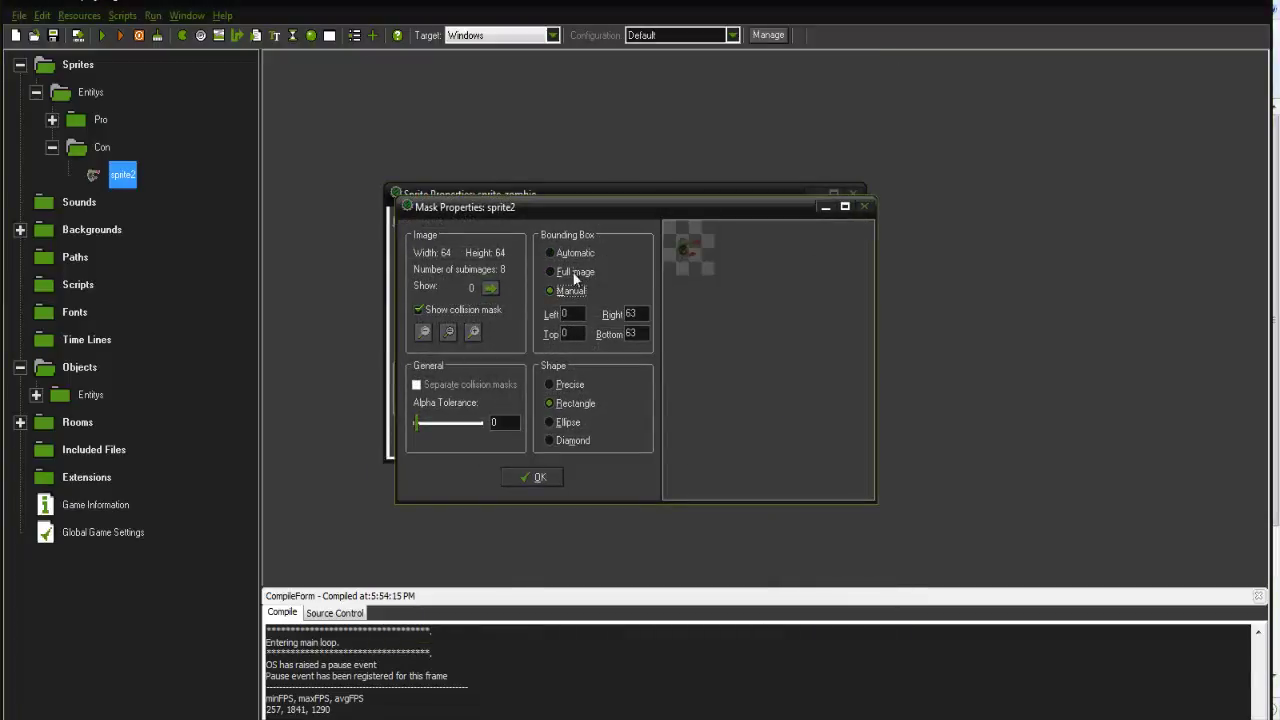
{"action": "left_click", "coordinate": [574, 254]}
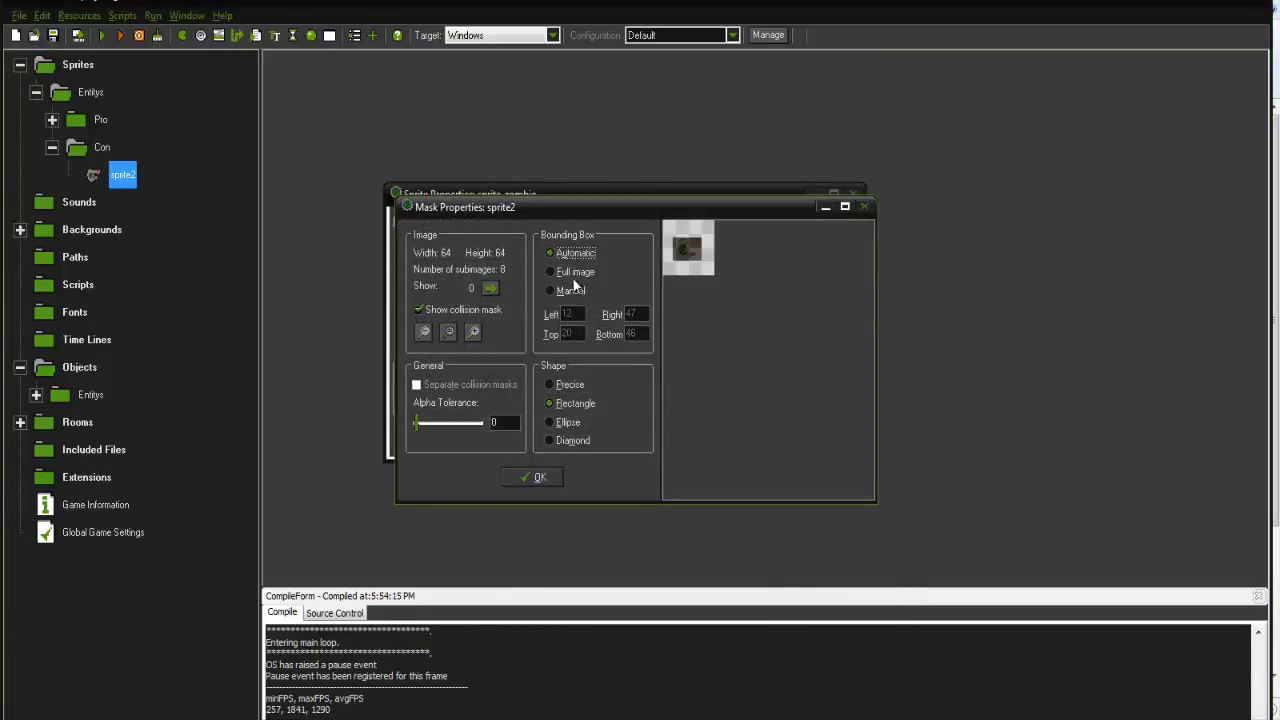
Make sprite_zombie's collision mask an ellipse with a left bound of 15, and save the mask and sprite.
{"action": "left_click", "coordinate": [561, 422]}
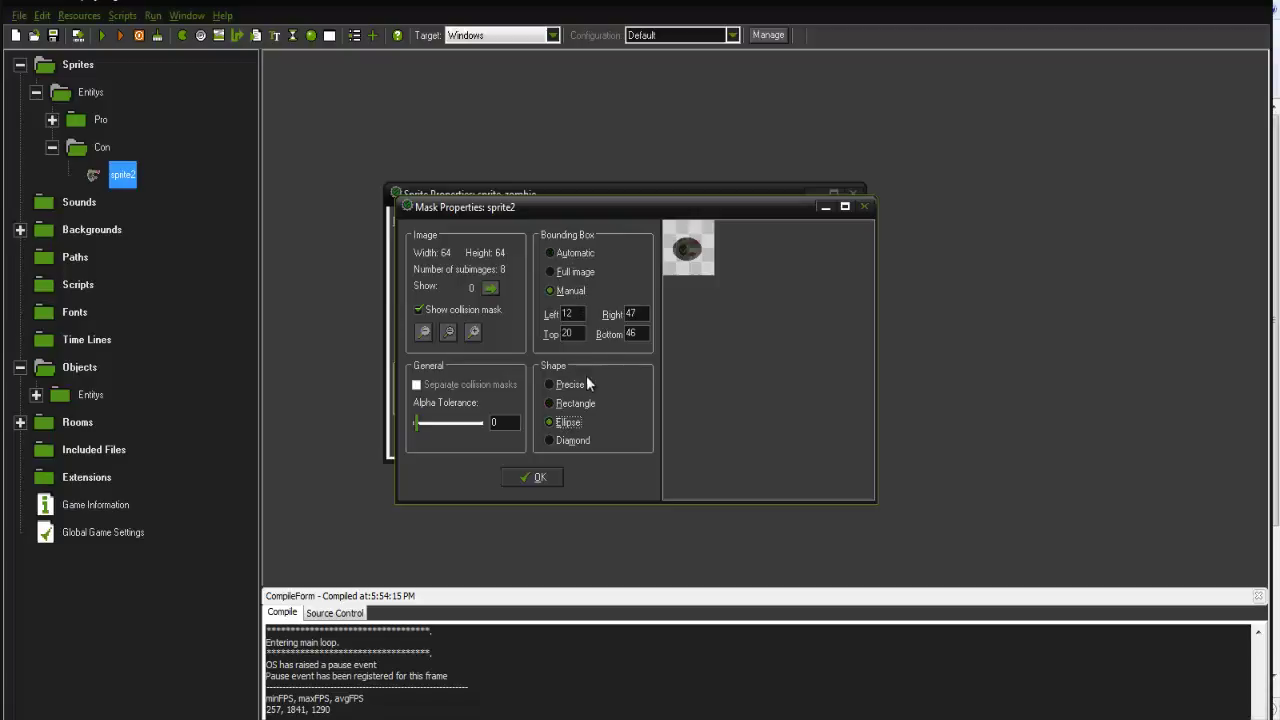
{"action": "left_click", "coordinate": [578, 315]}
{"action": "type", "text": "16"}
{"action": "key", "text": "BackSpace"}
{"action": "type", "text": "5"}
{"action": "left_click", "coordinate": [520, 476]}
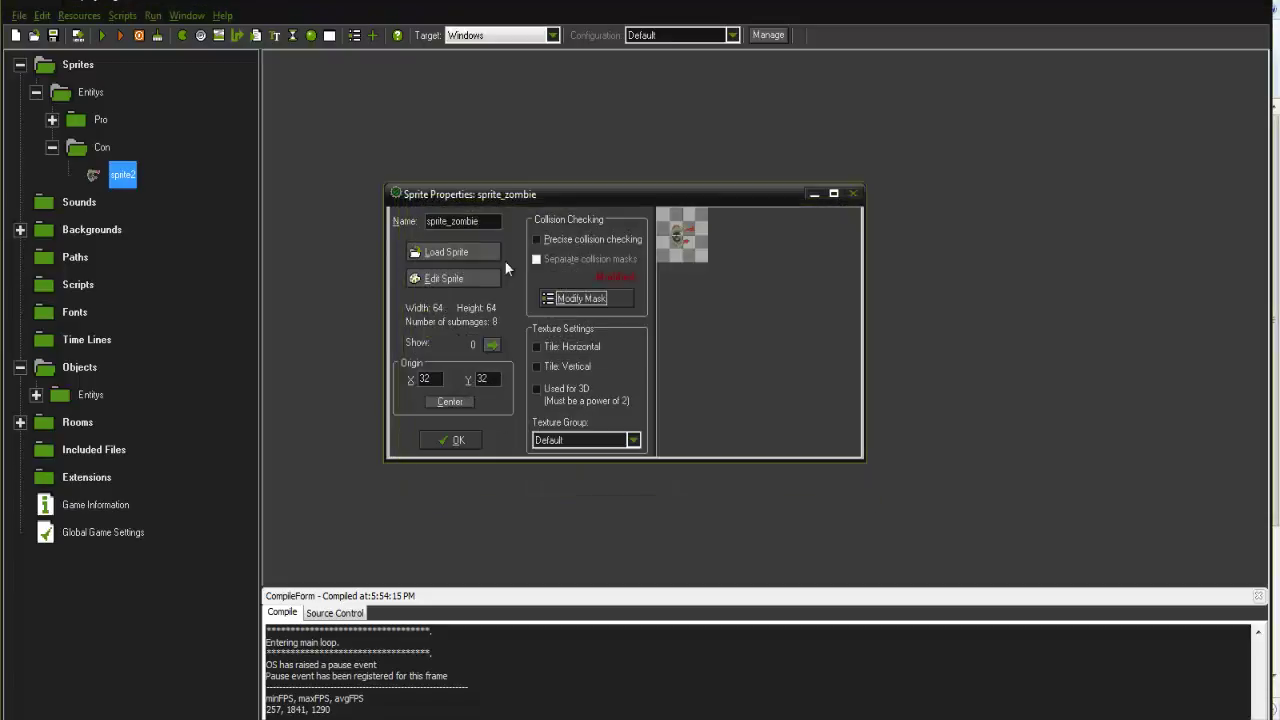
{"action": "left_click", "coordinate": [680, 245]}
{"action": "left_click", "coordinate": [449, 441]}
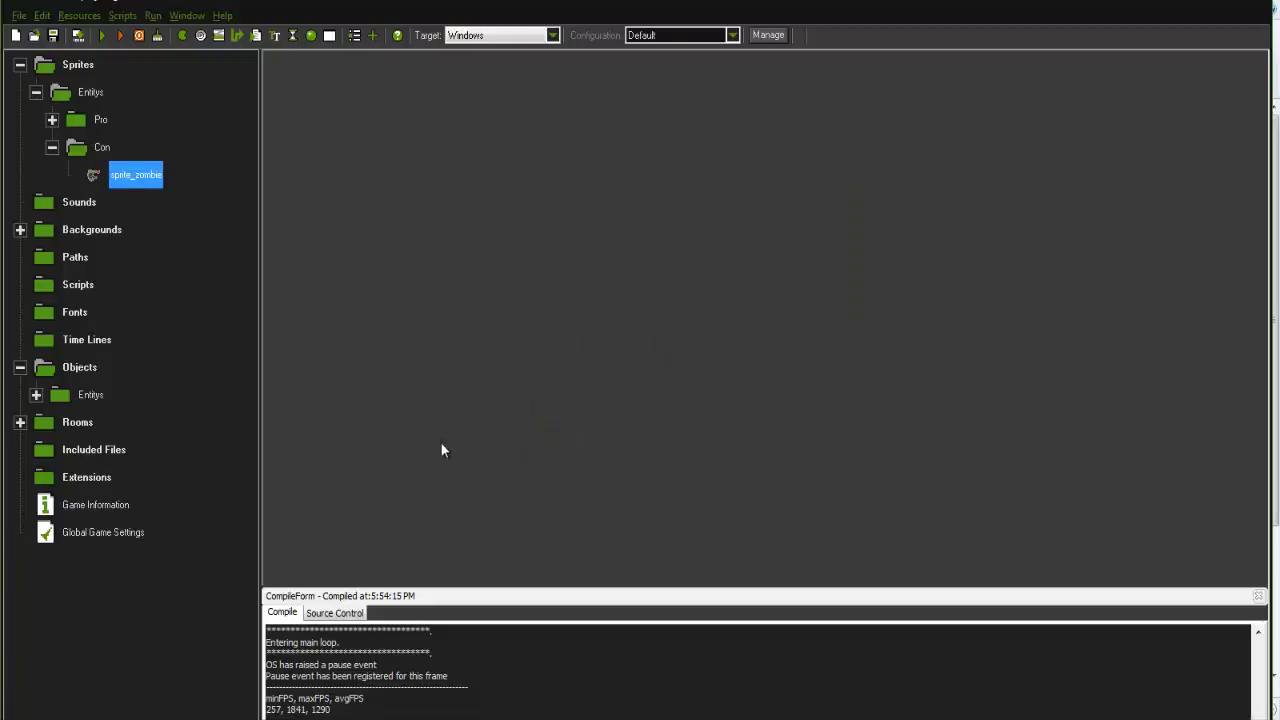
Collapse the Con sprite group and create a group named "Pros" inside the Entitys group of Objects.
{"action": "left_click", "coordinate": [52, 147]}
{"action": "left_click", "coordinate": [38, 366]}
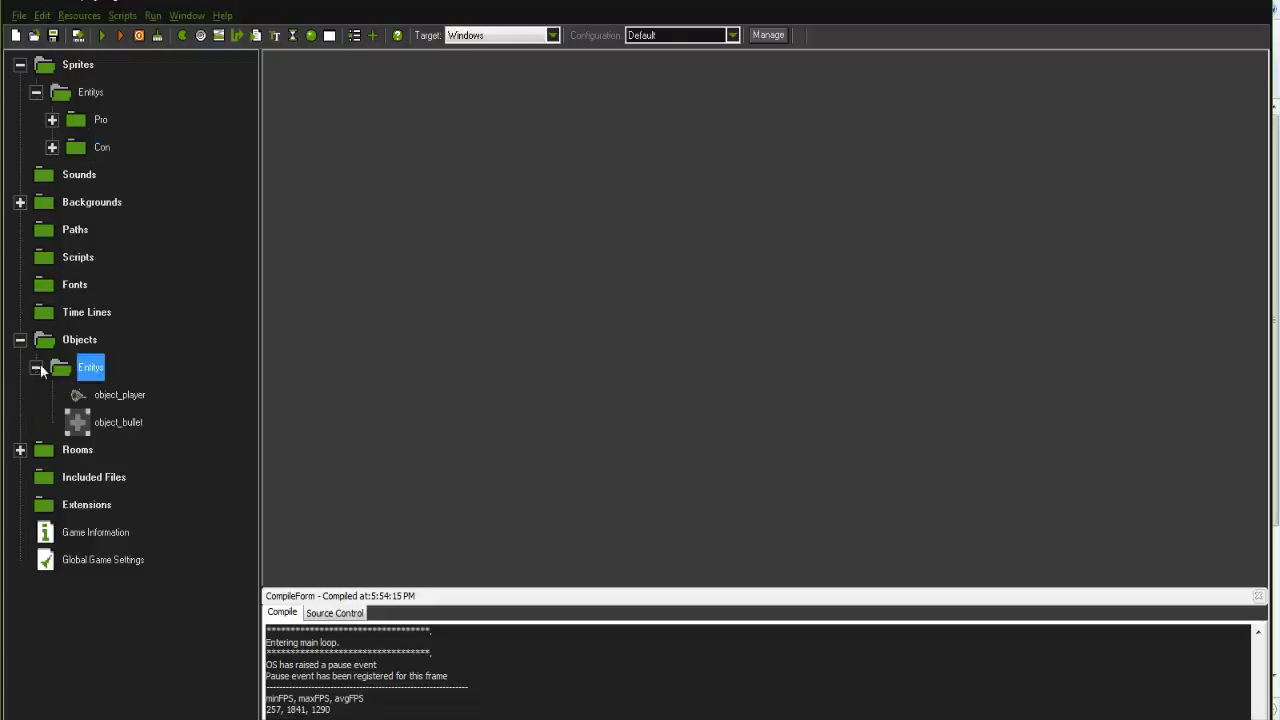
{"action": "right_click", "coordinate": [40, 366]}
{"action": "left_click", "coordinate": [89, 445]}
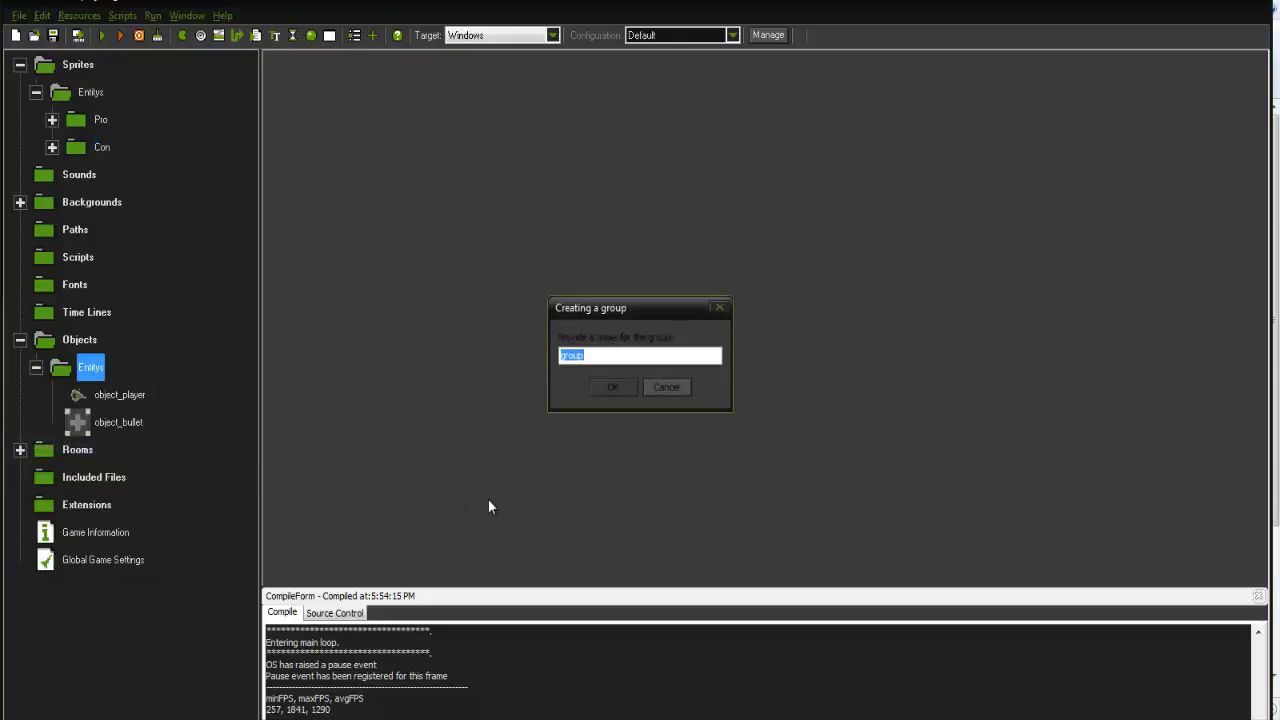
{"action": "type", "text": "Pros"}
{"action": "key", "text": "Return"}
Move object_bullet and object_player into the Pros group and collapse the group.
{"action": "left_click_drag", "start_coordinate": [114, 423], "coordinate": [102, 449]}
{"action": "left_click_drag", "start_coordinate": [101, 399], "coordinate": [103, 422]}
{"action": "left_click", "coordinate": [50, 391]}
Create a group named "Con" inside the Entitys group of Objects.
{"action": "left_click", "coordinate": [88, 366]}
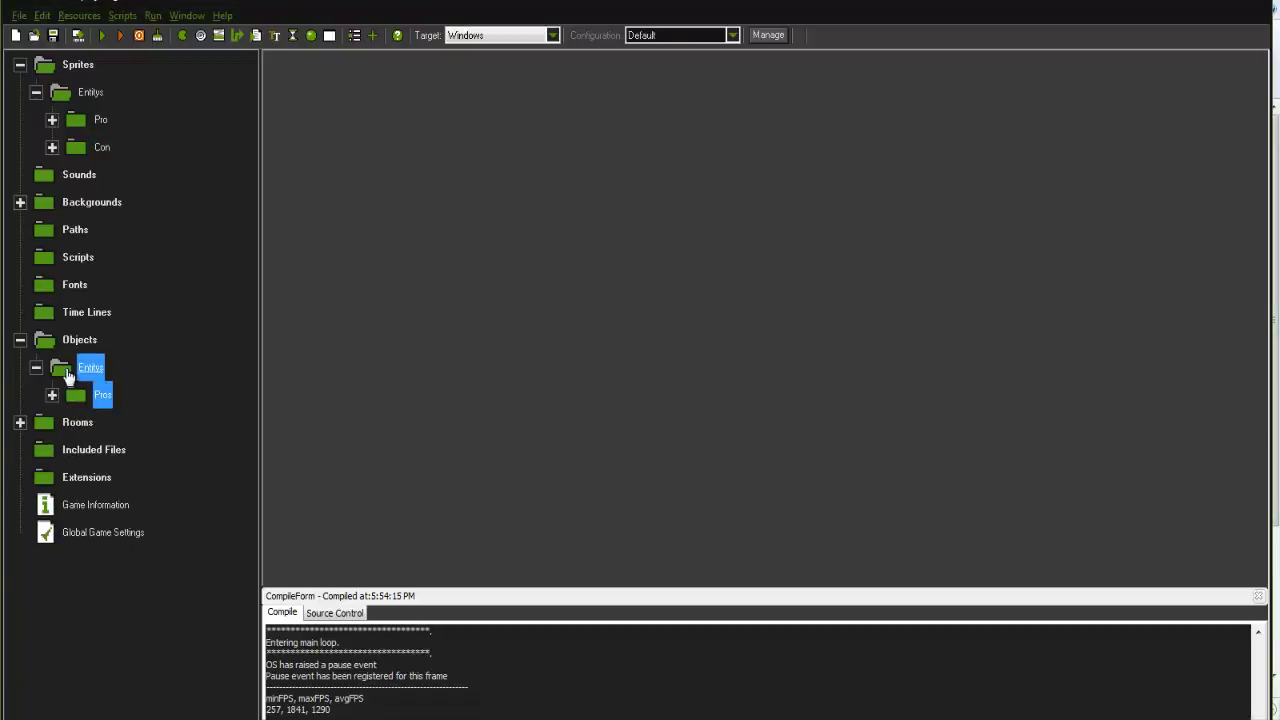
{"action": "right_click", "coordinate": [84, 368]}
{"action": "left_click", "coordinate": [84, 442]}
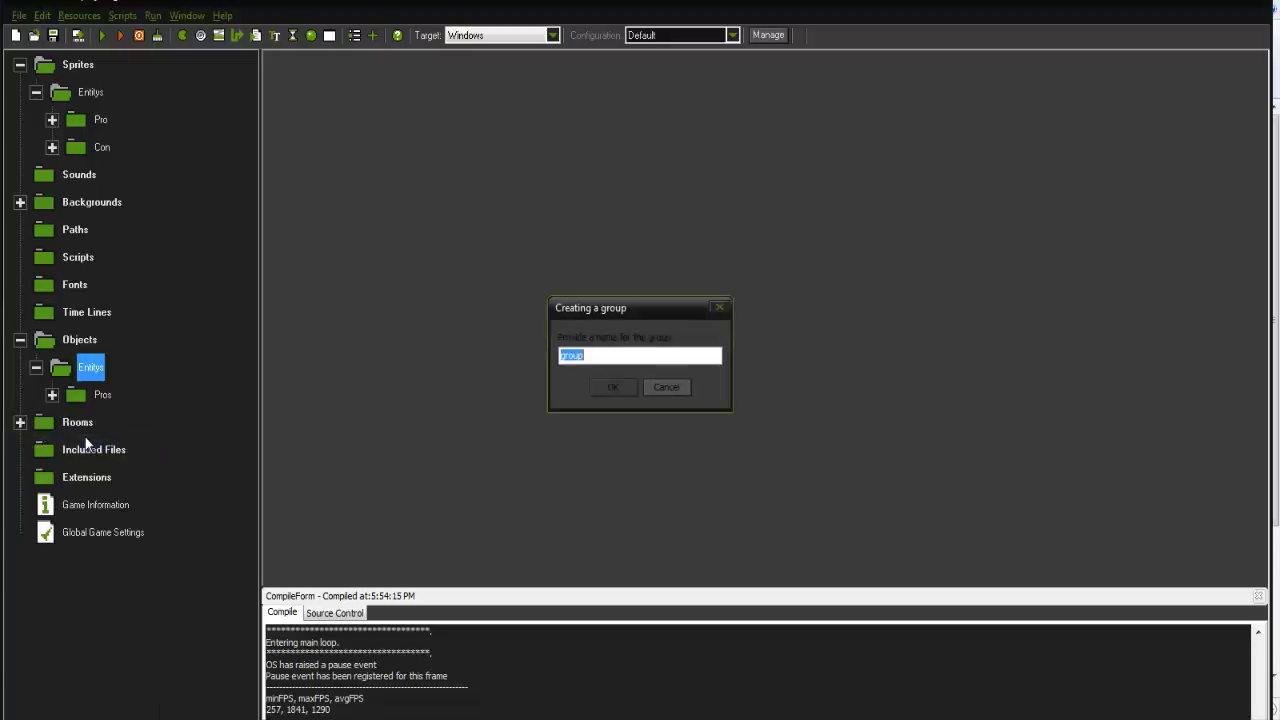
{"action": "type", "text": "Con"}
{"action": "key", "text": "Return"}
Rename the Pros object group to "Pro".
{"action": "right_click", "coordinate": [82, 396]}
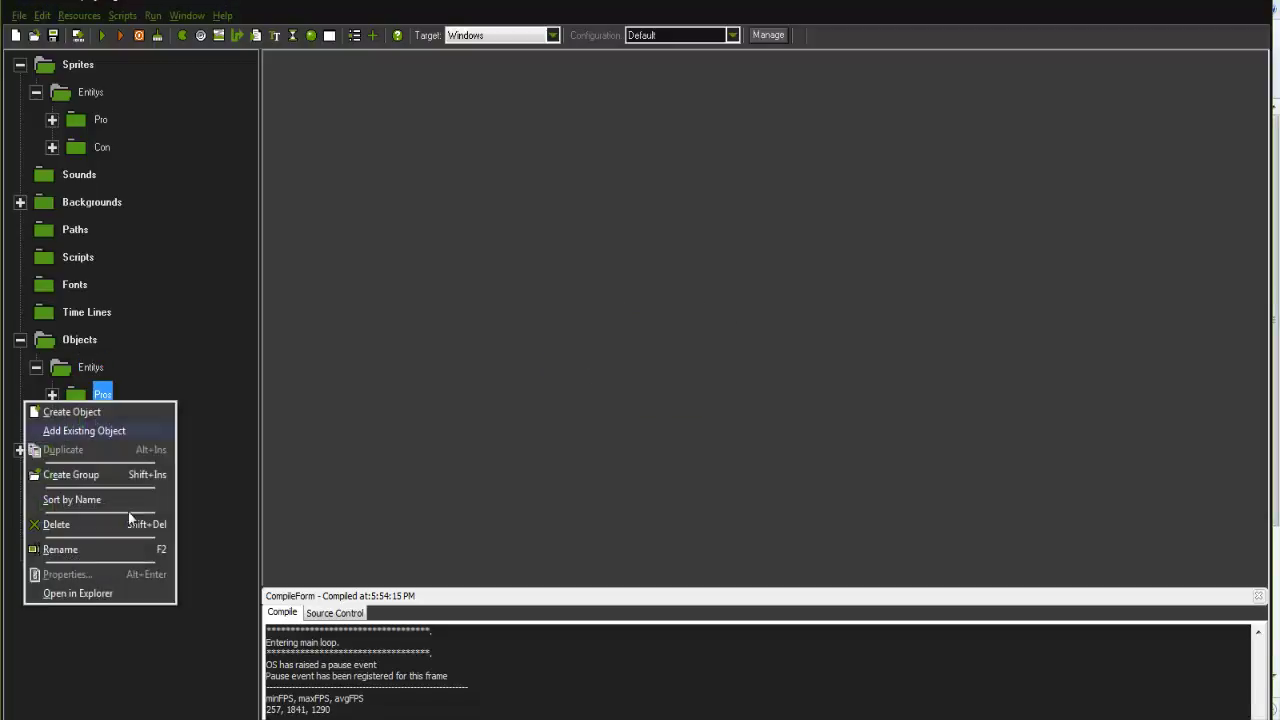
{"action": "left_click", "coordinate": [118, 551]}
{"action": "left_click", "coordinate": [113, 396]}
{"action": "key", "text": "BackSpace"}
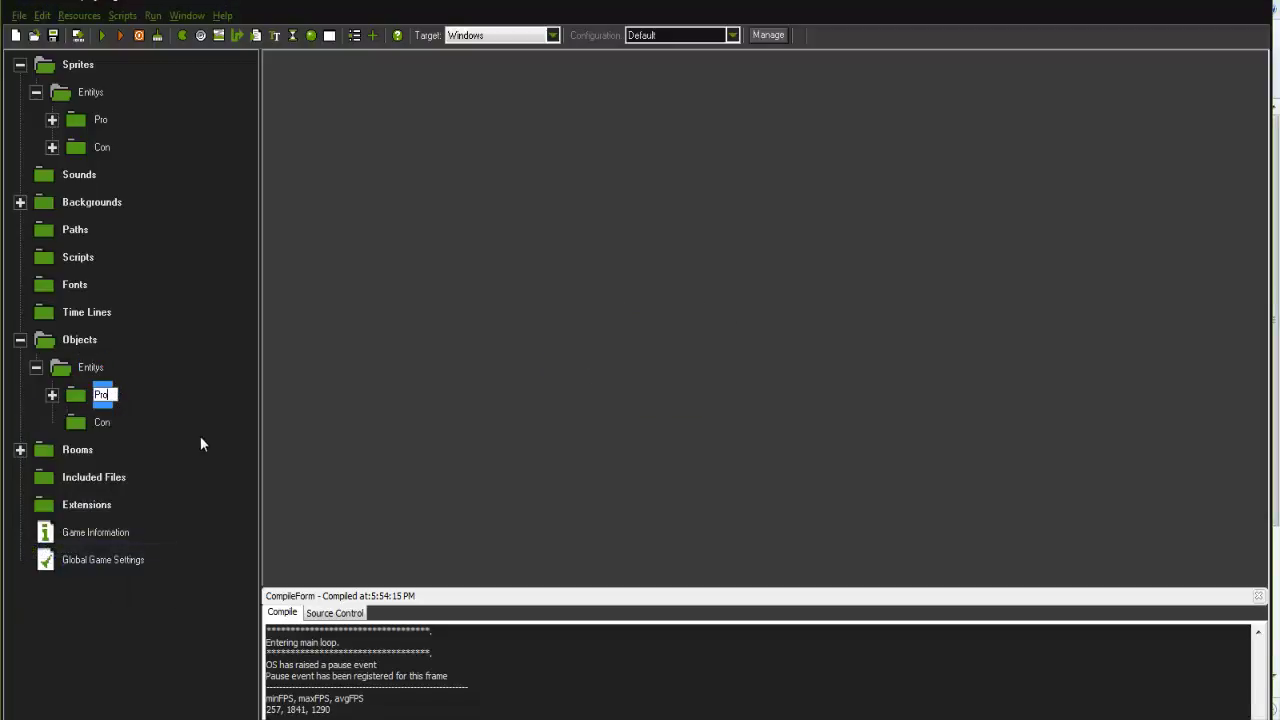
{"action": "key", "text": "Return"}
Create an object named object_zombie in the Con group of Objects and assign it sprite_zombie.
{"action": "right_click", "coordinate": [86, 437]}
{"action": "left_click", "coordinate": [128, 442]}
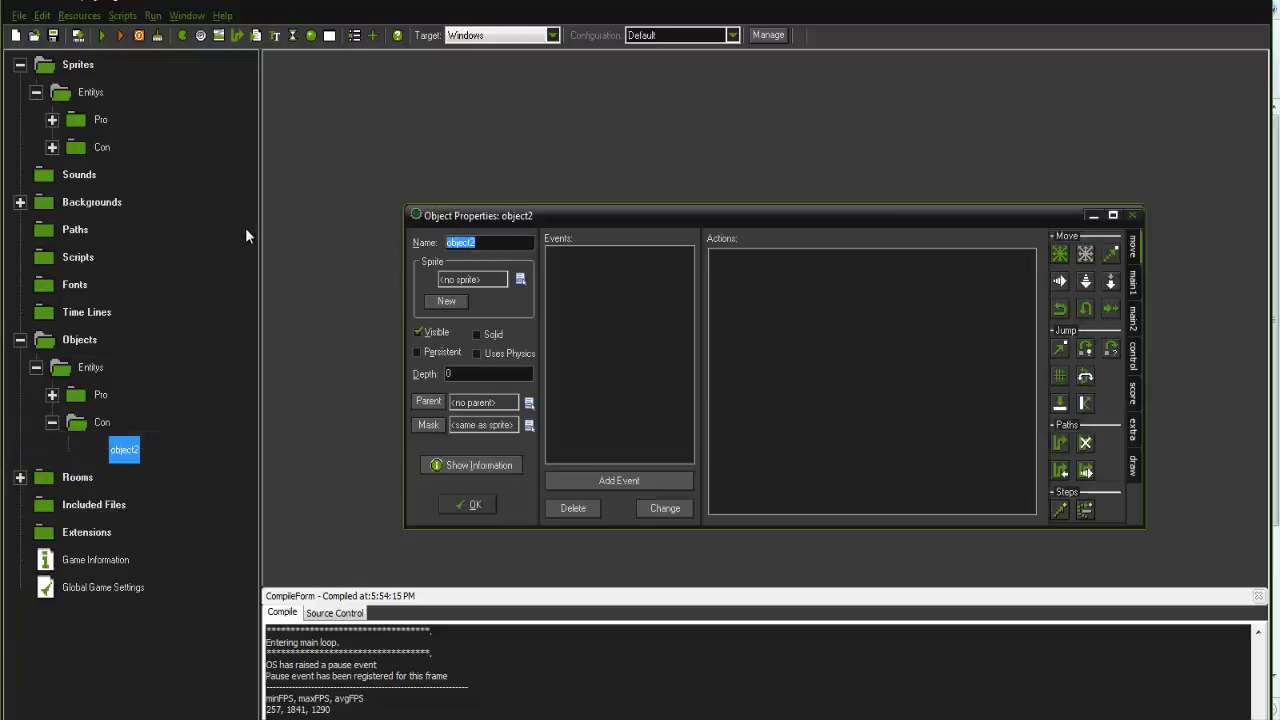
{"action": "type", "text": "objec"}
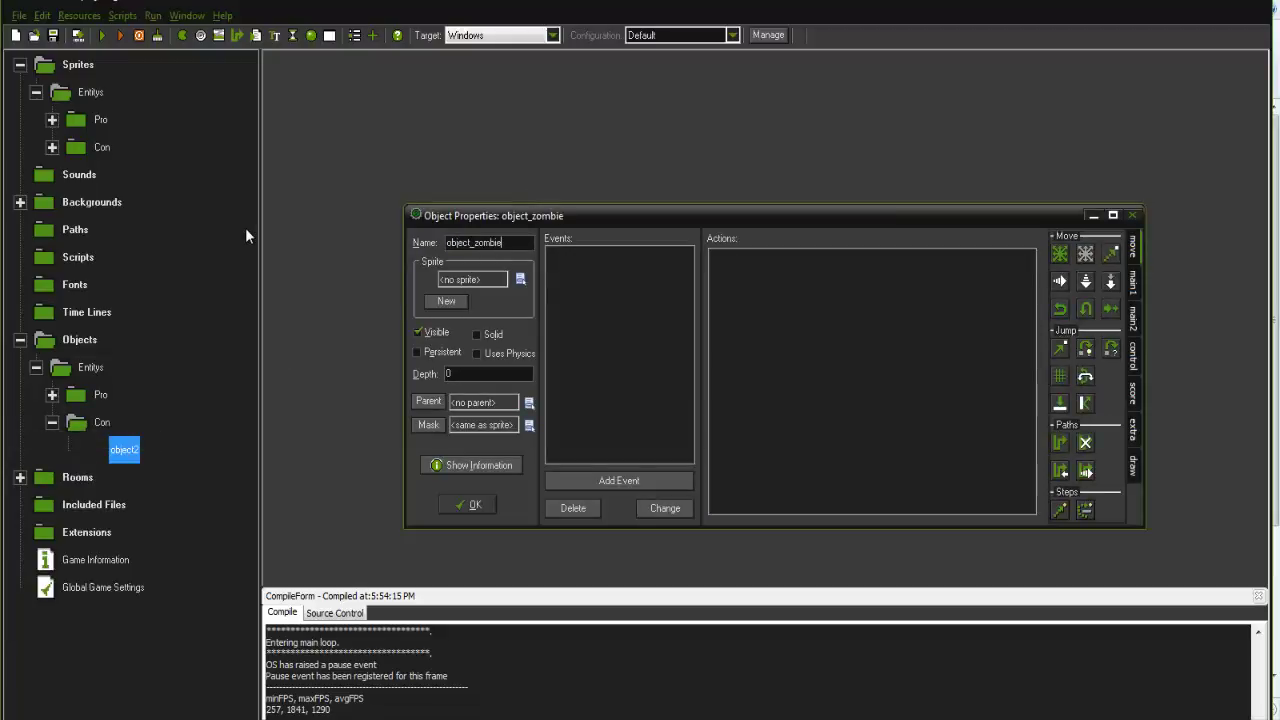
{"action": "left_click", "coordinate": [520, 279]}
{"action": "mouse_move", "coordinate": [563, 327]}
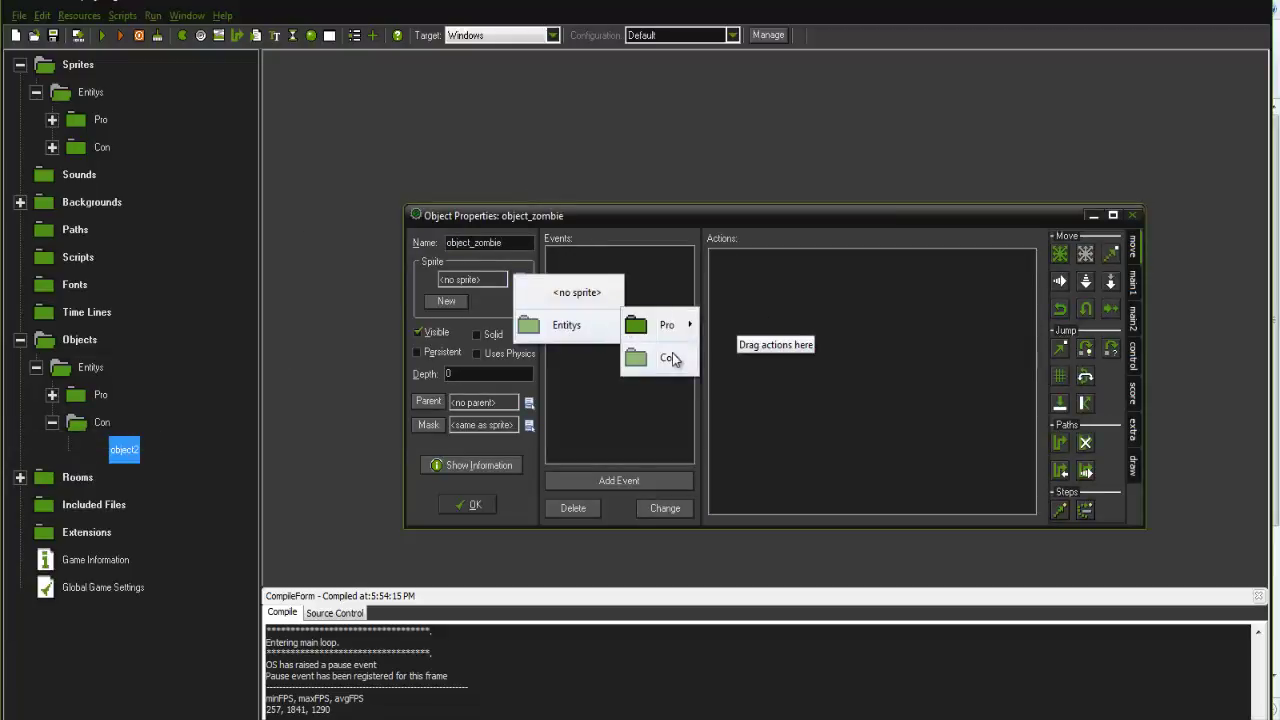
{"action": "mouse_move", "coordinate": [666, 357]}
{"action": "left_click", "coordinate": [716, 360]}
{"action": "left_click_drag", "start_coordinate": [786, 217], "coordinate": [762, 165]}
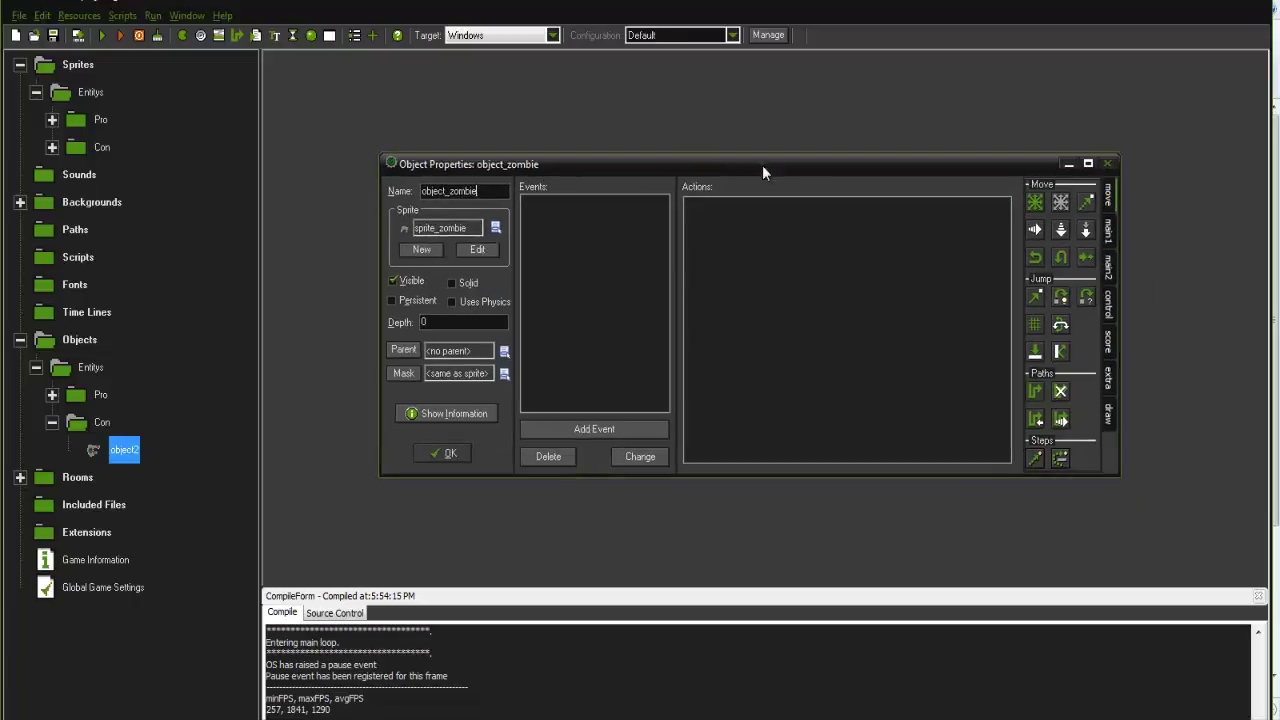
Add a Step event to object_zombie and give it an Execute Code action.
{"action": "left_click", "coordinate": [641, 429]}
{"action": "left_click", "coordinate": [588, 353]}
{"action": "left_click", "coordinate": [605, 440]}
{"action": "left_click", "coordinate": [1107, 305]}
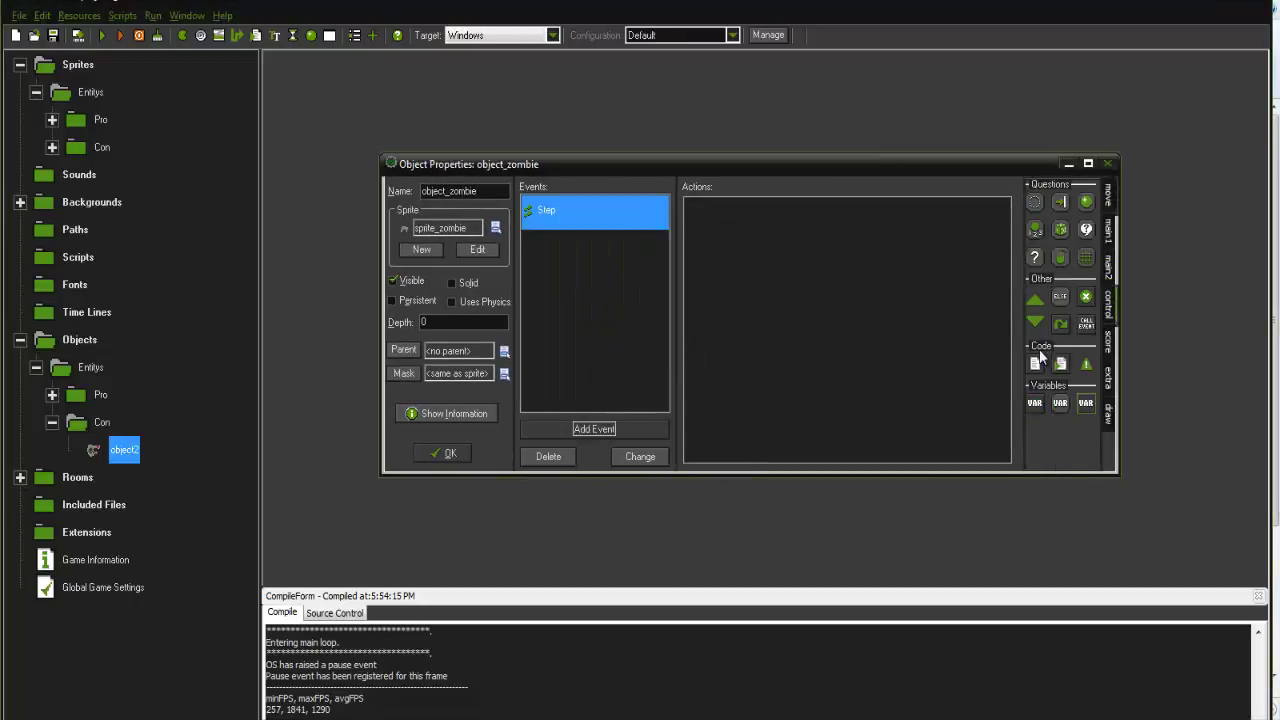
{"action": "left_click_drag", "start_coordinate": [1035, 363], "coordinate": [780, 230]}
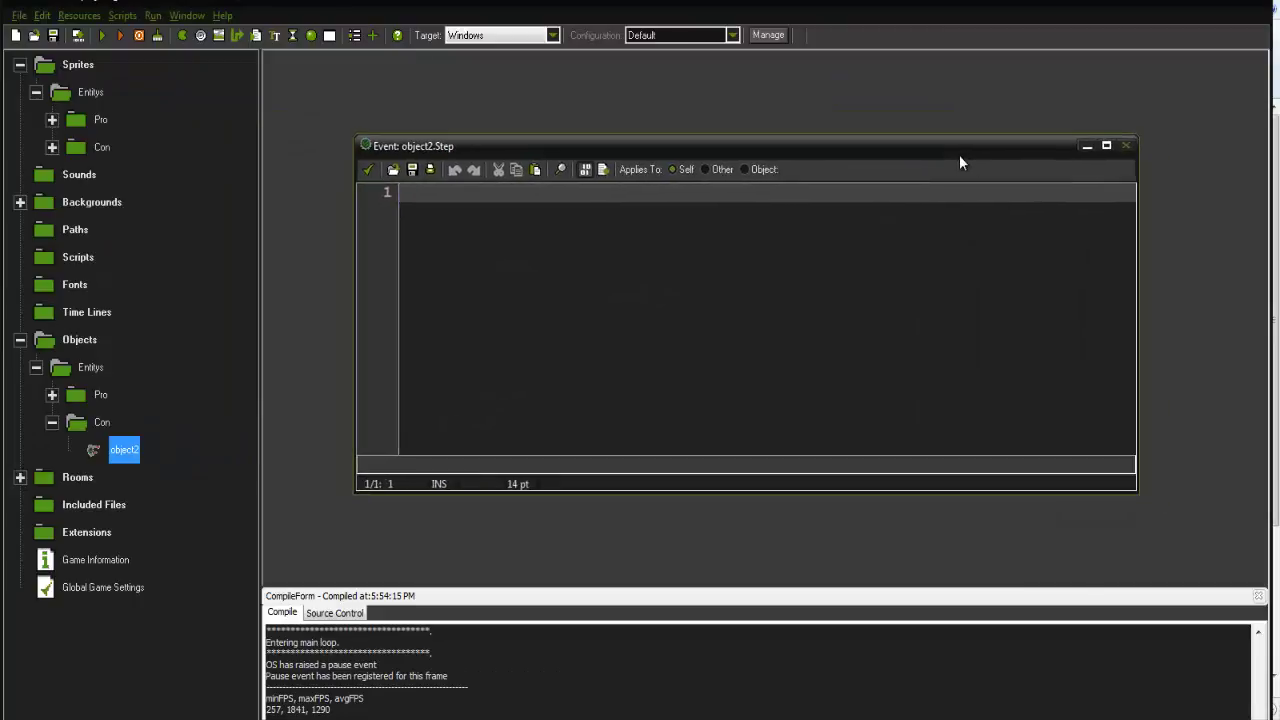
Write the line "image_angle = direction;" in the zombie's Step code, discarding the second line started below it.
{"action": "type", "text": "image_"}
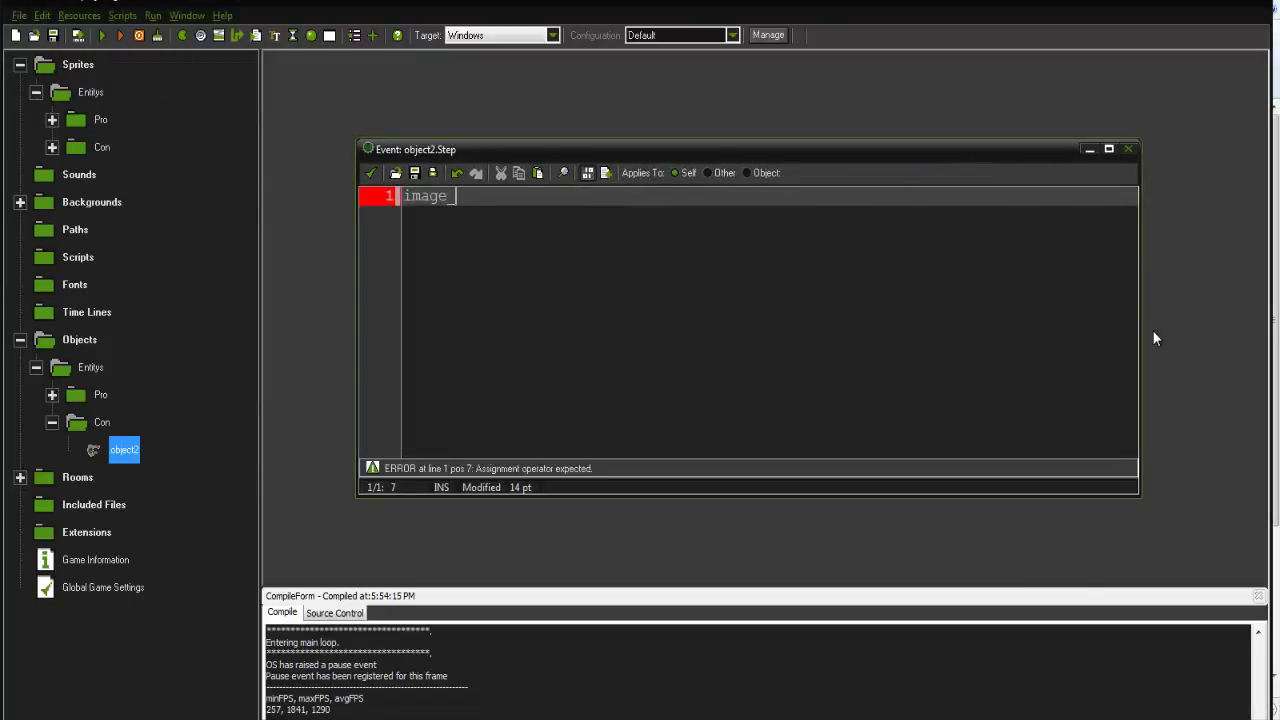
{"action": "type", "text": "angle = direction;"}
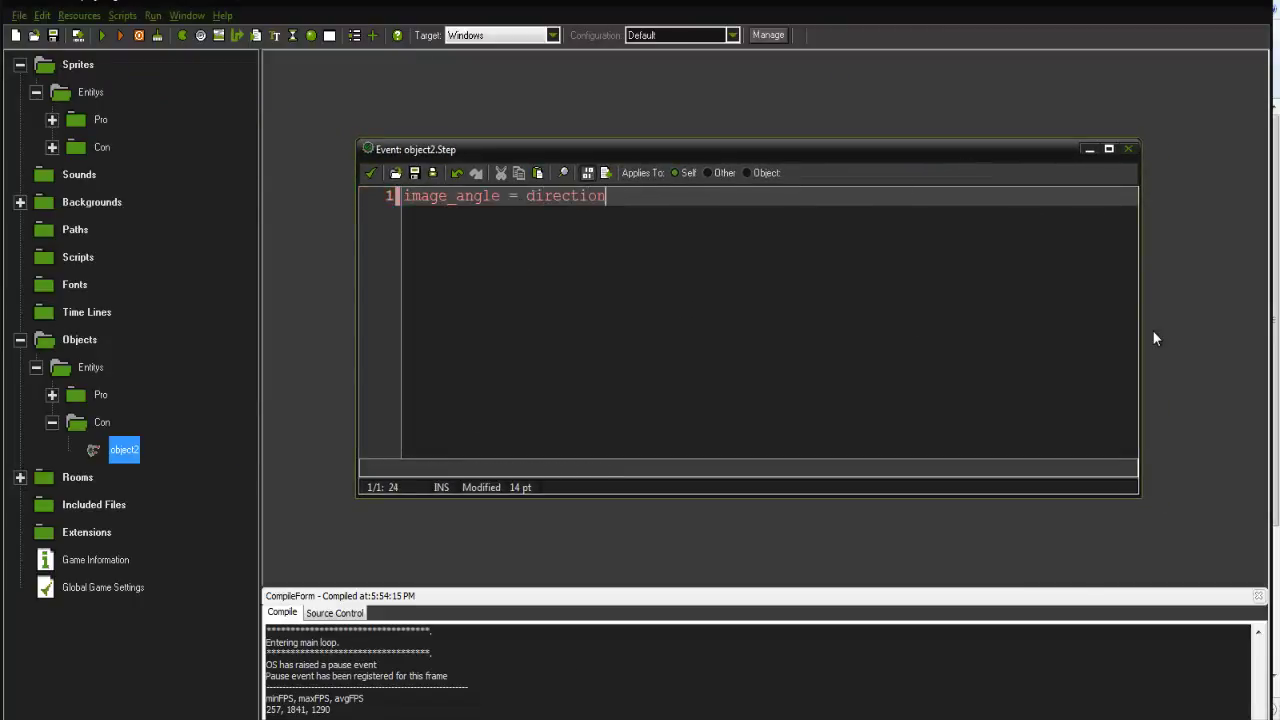
{"action": "key", "text": "Return"}
{"action": "type", "text": "direction ="}
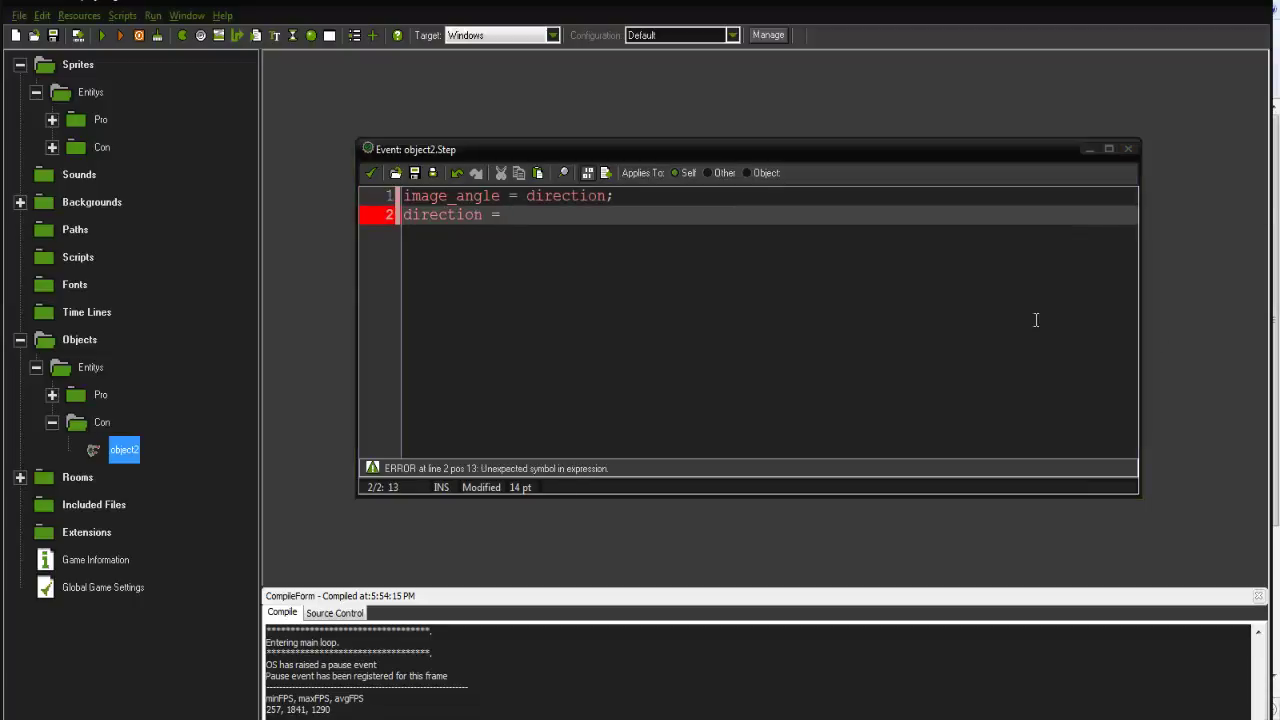
{"action": "left_click_drag", "start_coordinate": [567, 230], "coordinate": [386, 214]}
{"action": "key", "text": "BackSpace"}
{"action": "key", "text": "BackSpace"}
Change the assigned value of image_angle to point_direction(x,y,object_player.x,object_player.y) and save both the code and the zombie object.
{"action": "left_click_drag", "start_coordinate": [614, 196], "coordinate": [527, 199]}
{"action": "type", "text": "poin"}
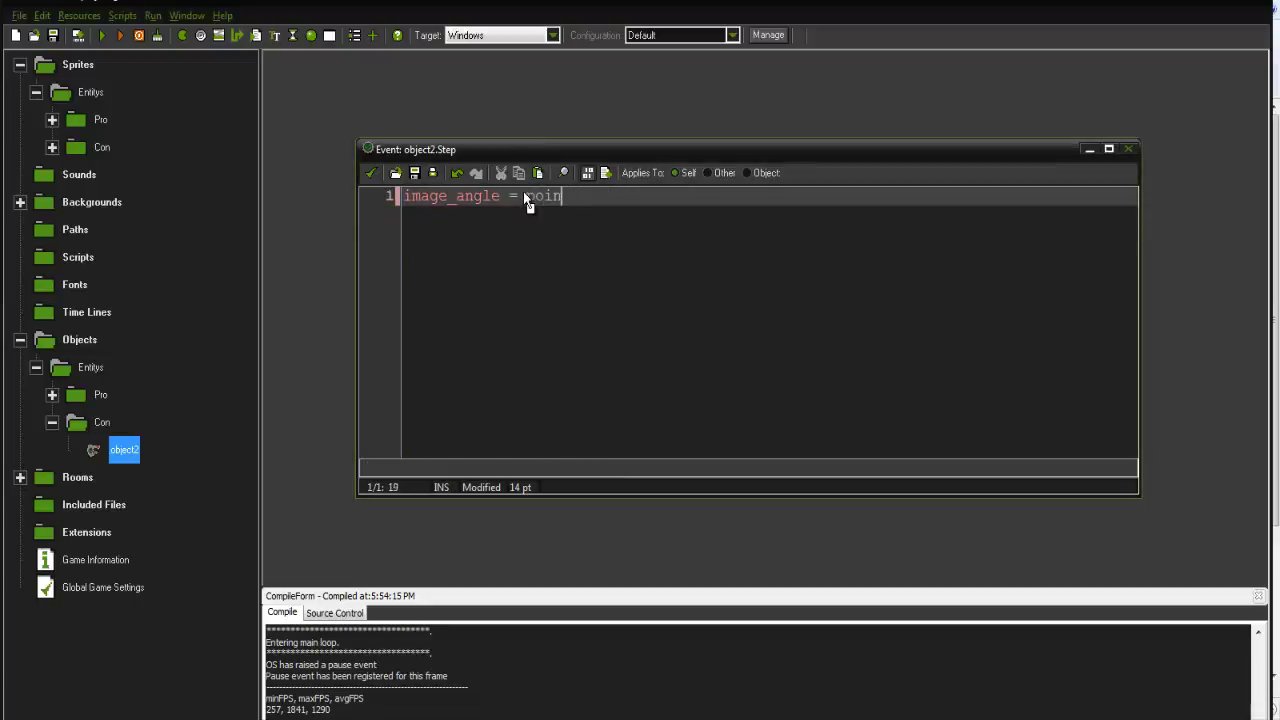
{"action": "type", "text": "t_direction("}
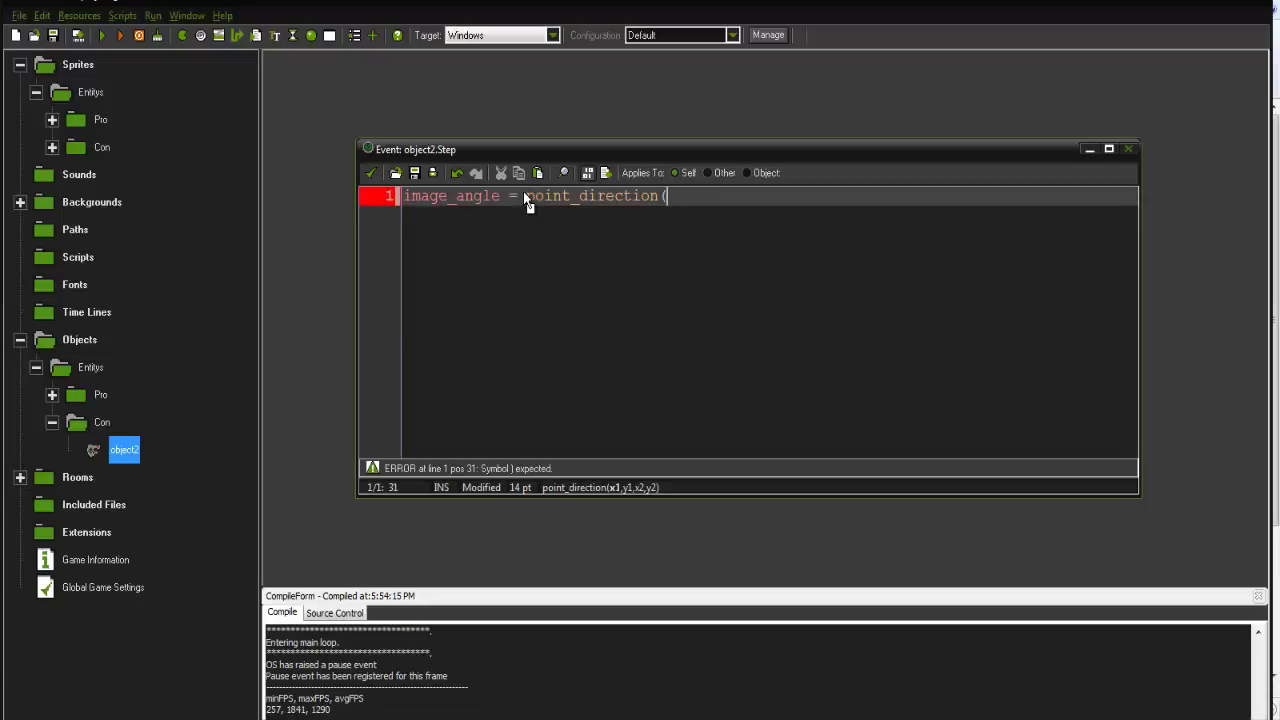
{"action": "type", "text": "x,y,object_pl"}
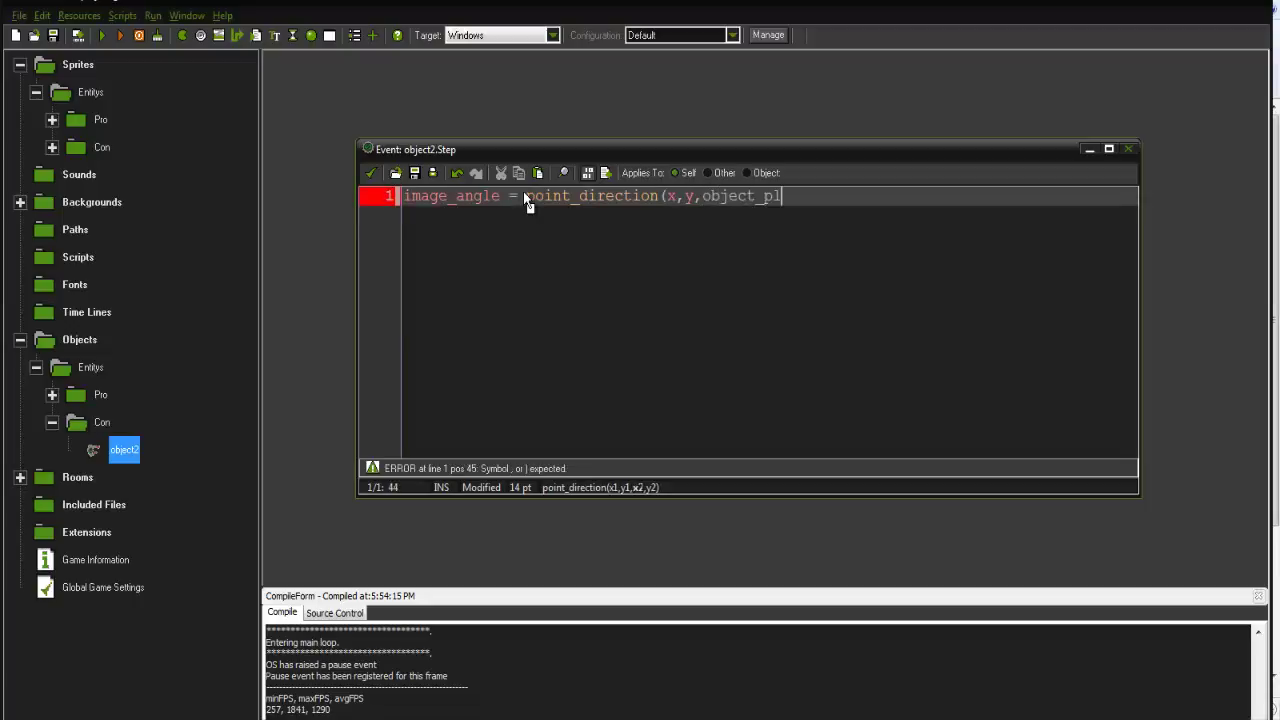
{"action": "type", "text": "ayer.x,obje"}
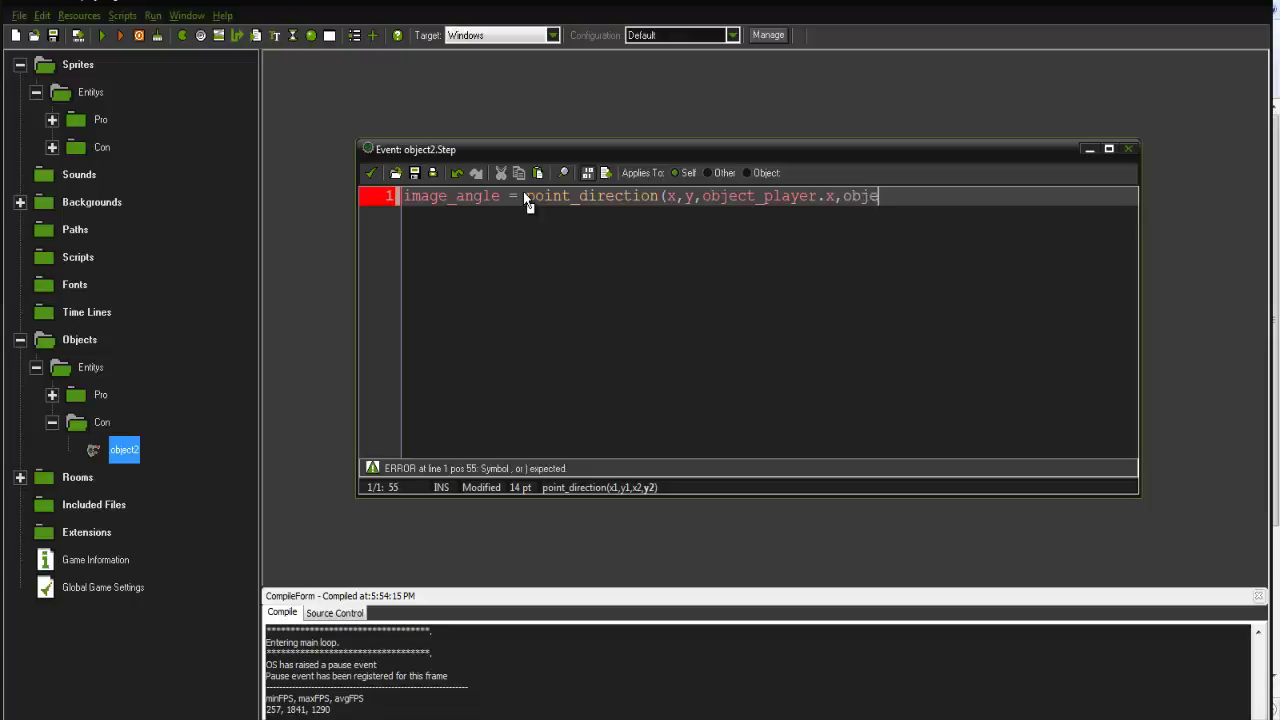
{"action": "type", "text": "ct_player.y);"}
{"action": "left_click", "coordinate": [370, 173]}
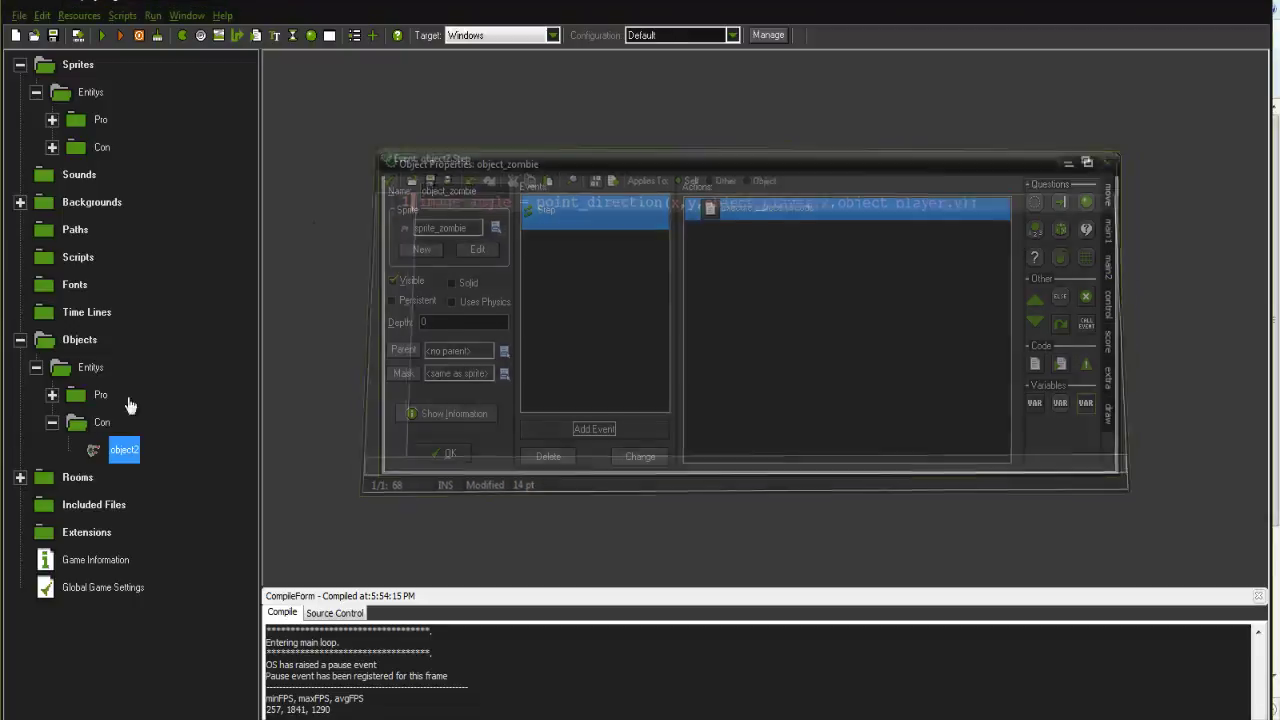
{"action": "left_click", "coordinate": [446, 449]}
Place five object_zombie instances around the player in the room rm_test and save the room.
{"action": "left_click", "coordinate": [20, 478]}
{"action": "double_click", "coordinate": [91, 505]}
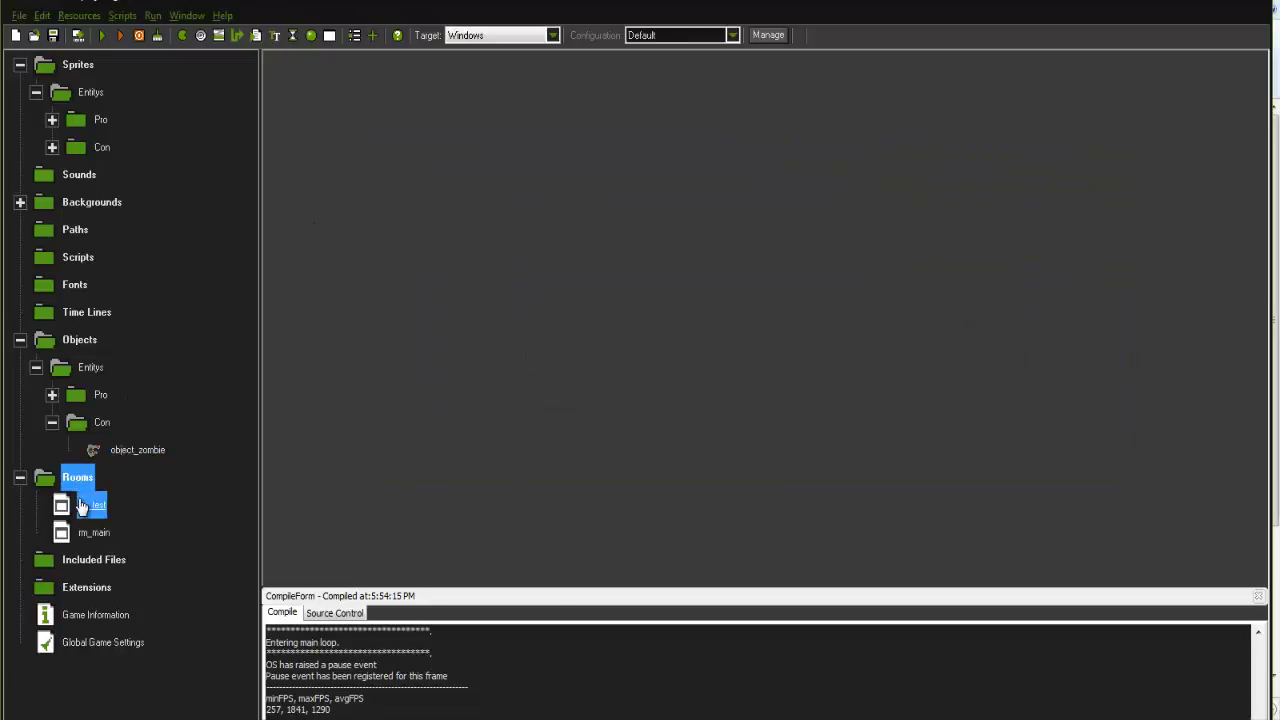
{"action": "left_click", "coordinate": [1173, 236]}
{"action": "left_click", "coordinate": [598, 183]}
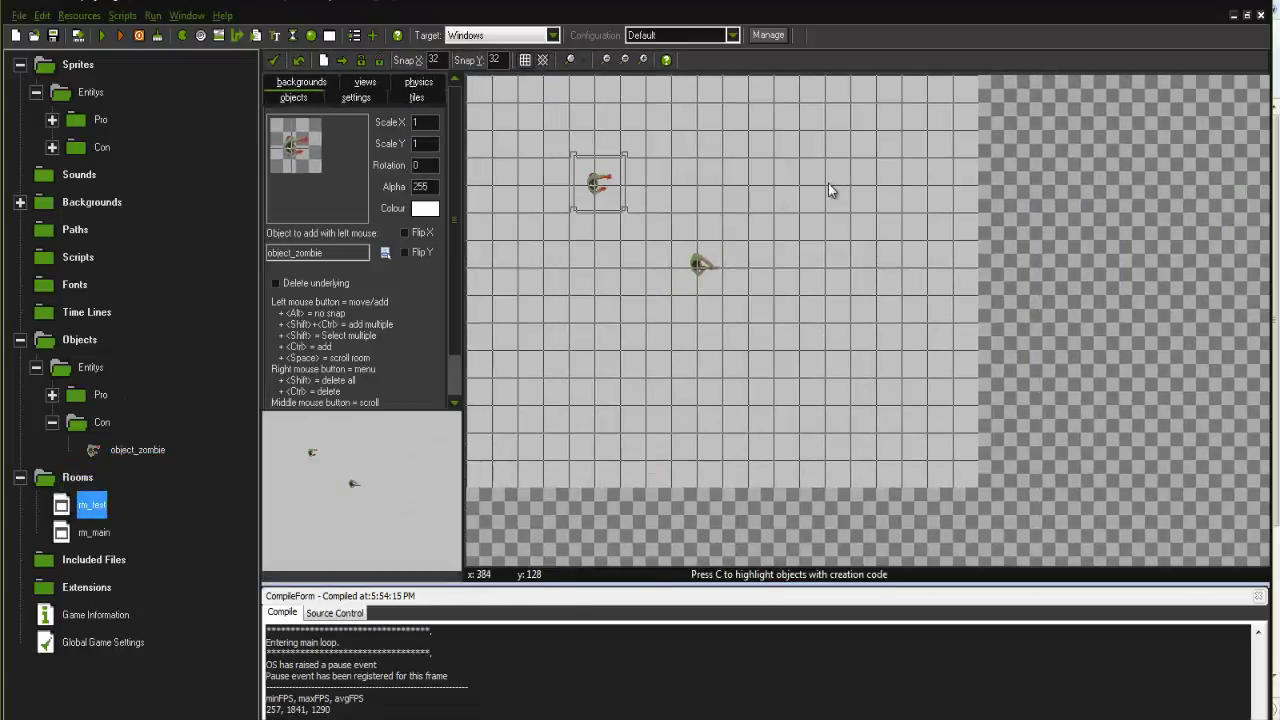
{"action": "left_click", "coordinate": [828, 155]}
{"action": "left_click", "coordinate": [828, 320]}
{"action": "left_click", "coordinate": [520, 375]}
{"action": "left_click", "coordinate": [752, 415]}
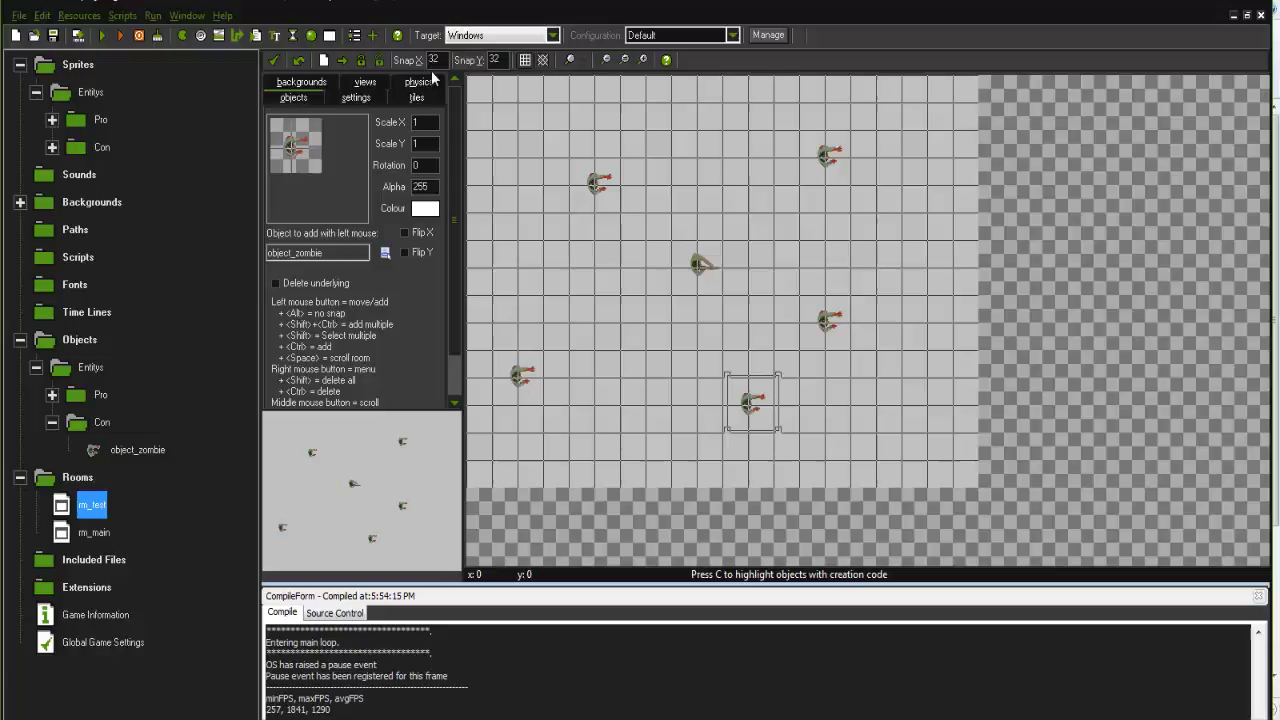
{"action": "left_click", "coordinate": [272, 60]}
Run the game to check which way the zombies face, and close the game window.
{"action": "key", "text": "F5"}
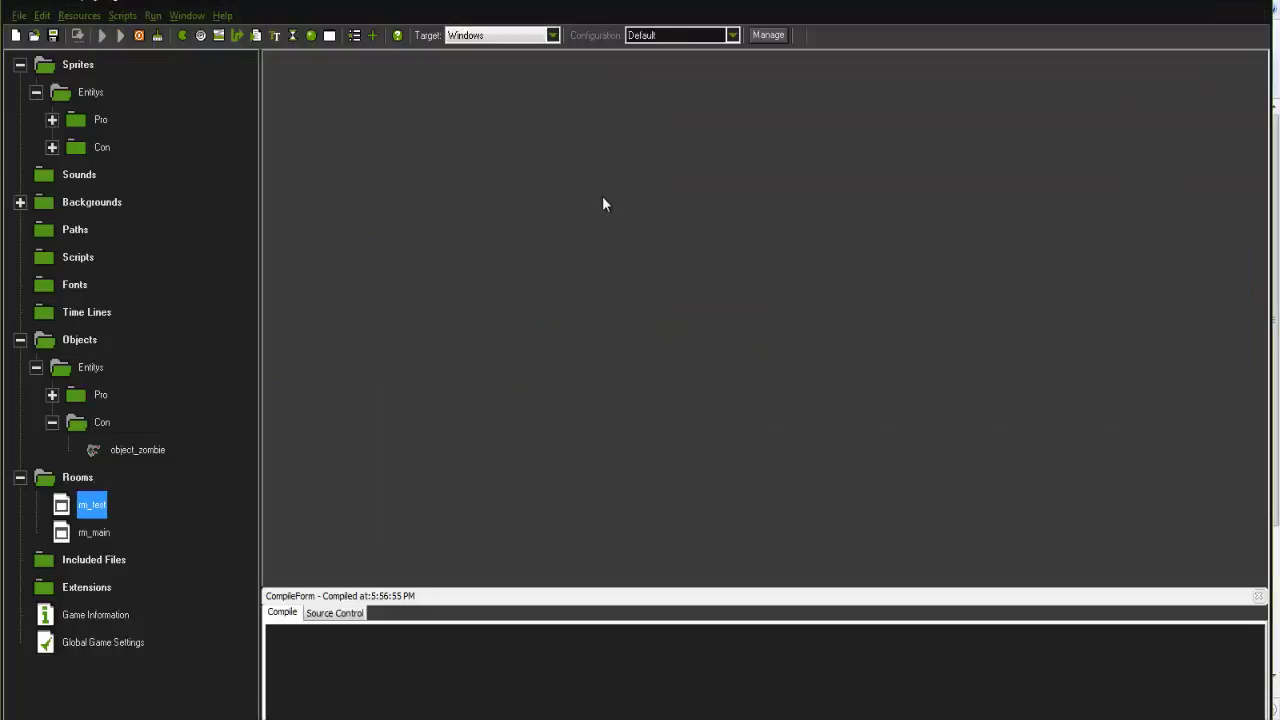
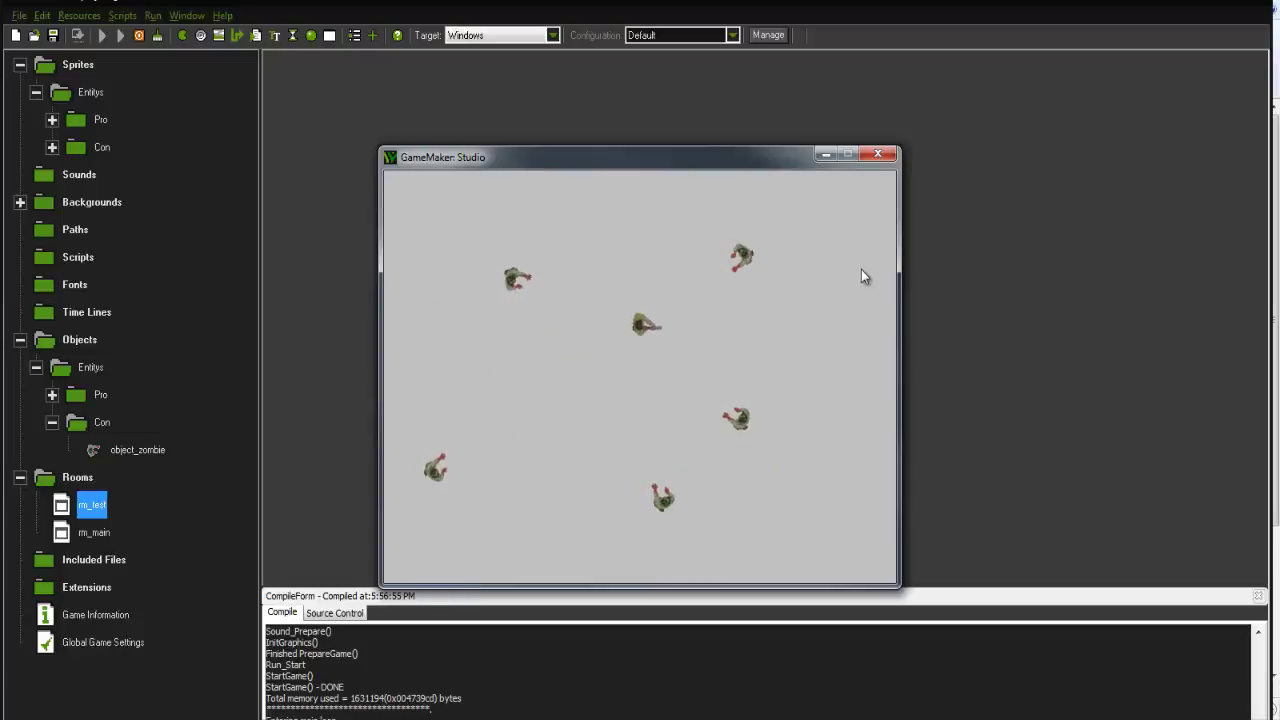
{"action": "left_click", "coordinate": [878, 154]}
Add a Create event to object_zombie and give it an Execute Code action.
{"action": "double_click", "coordinate": [96, 450]}
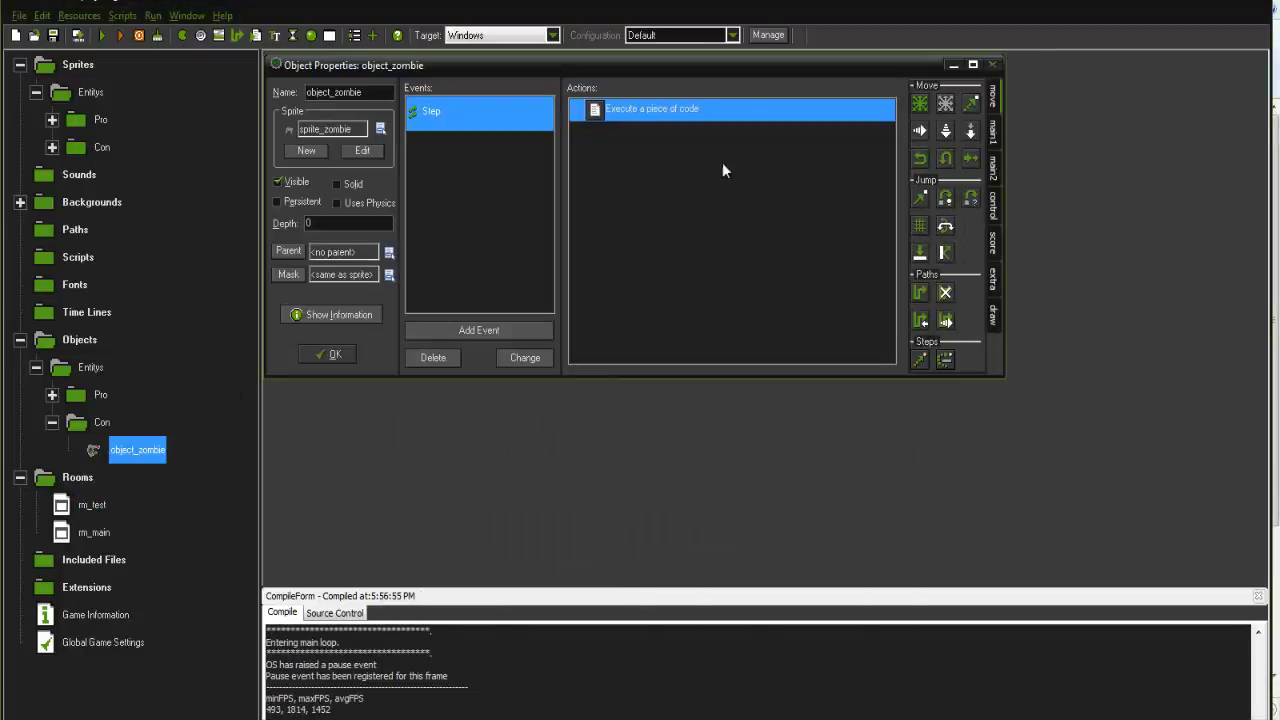
{"action": "left_click", "coordinate": [588, 433]}
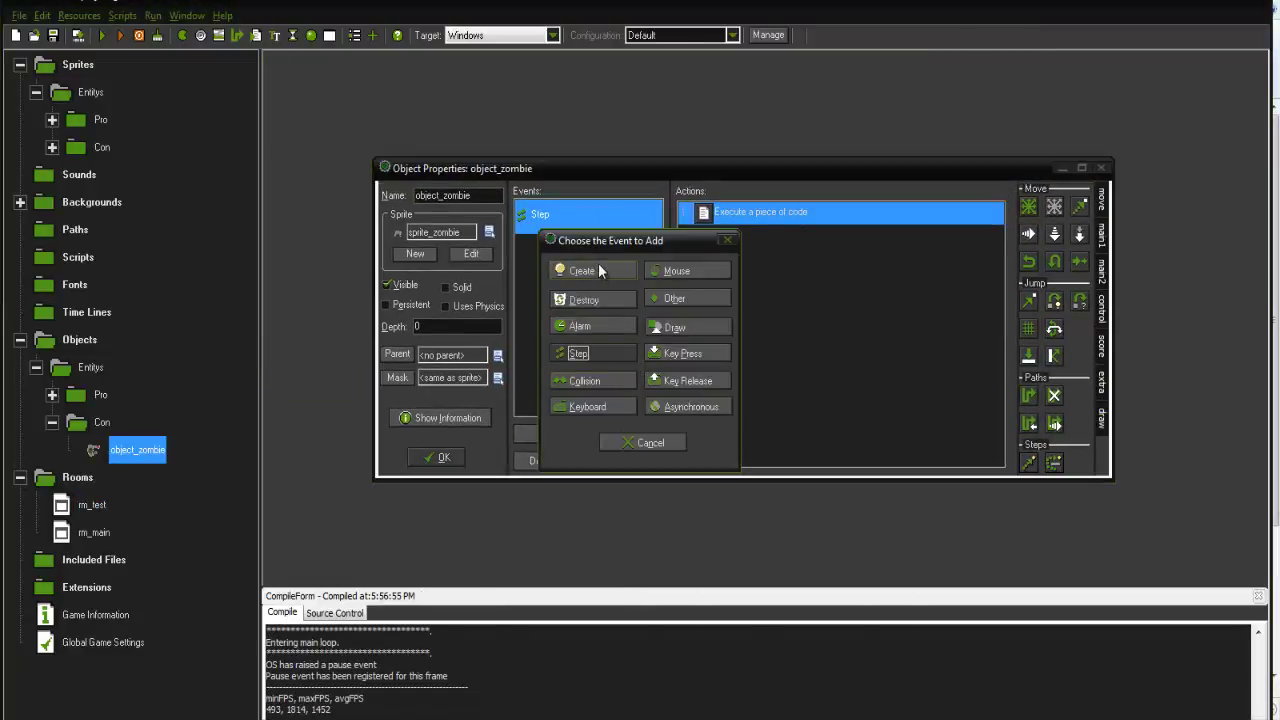
{"action": "left_click", "coordinate": [598, 263]}
{"action": "left_click", "coordinate": [1101, 300]}
{"action": "left_click_drag", "start_coordinate": [1029, 369], "coordinate": [740, 220]}
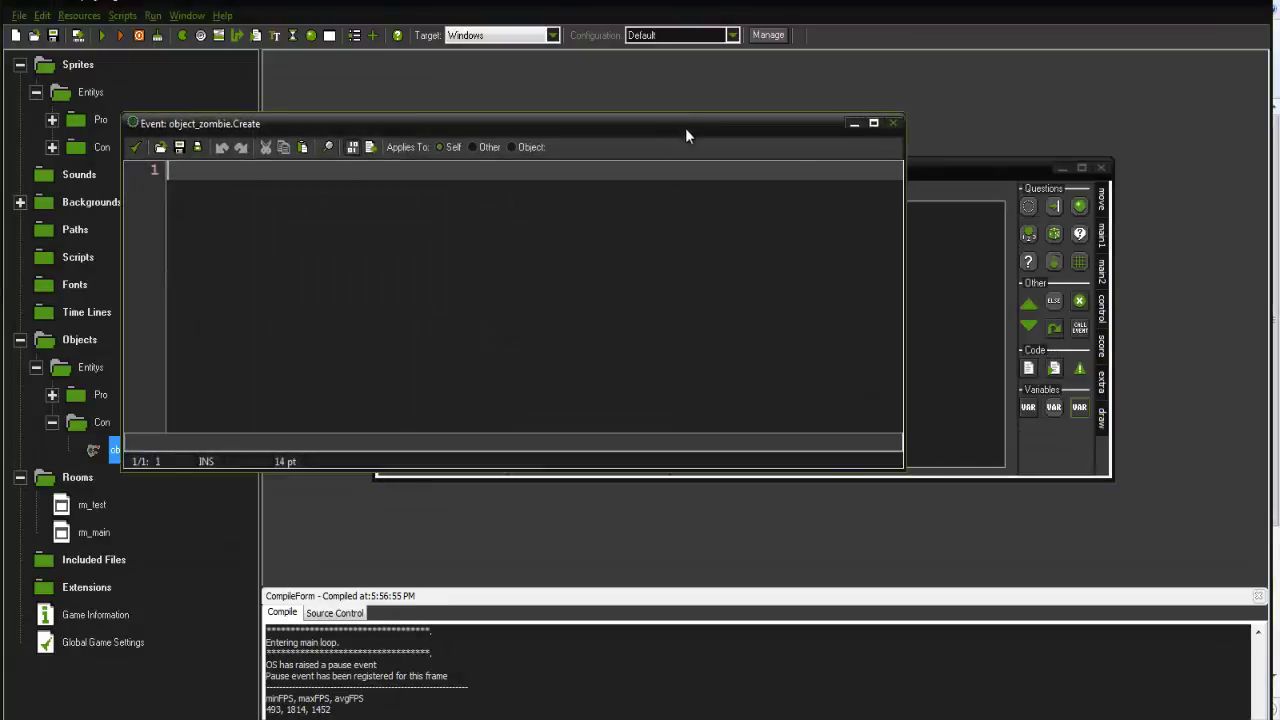
Write "image_speed = 1;" and "image_index = 0;" on separate lines in the zombie's Create code.
{"action": "type", "text": "image"}
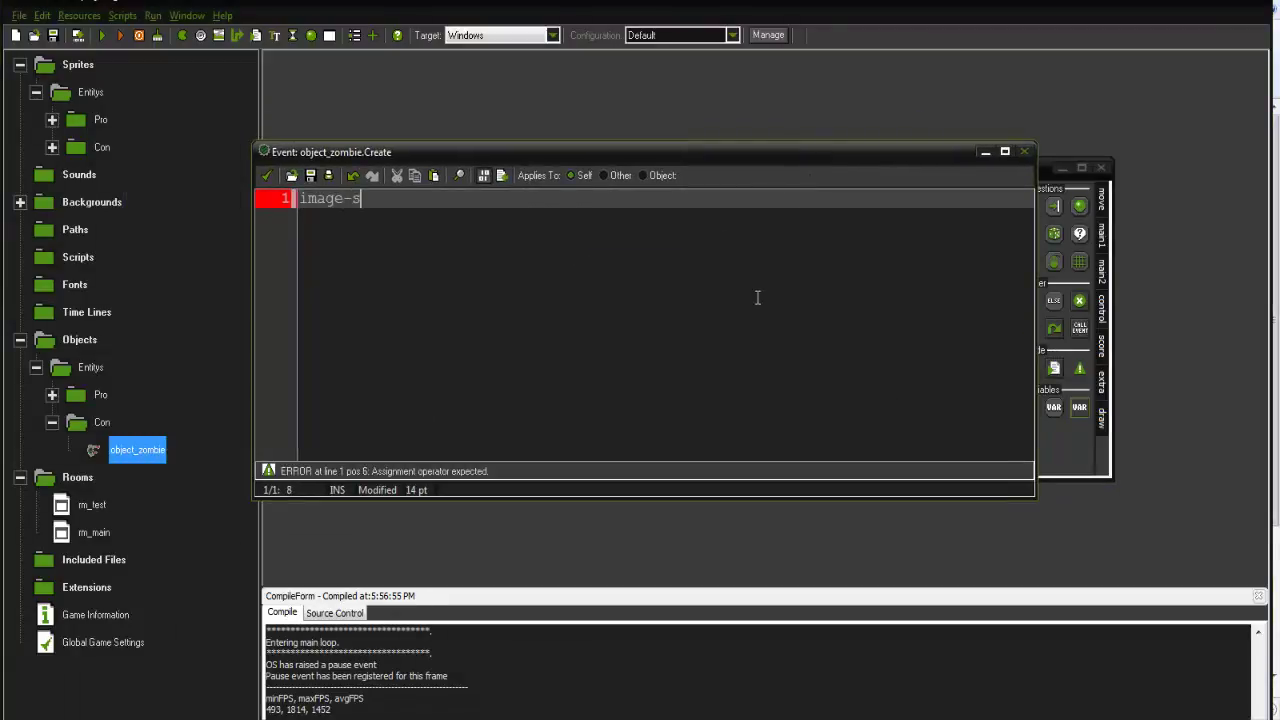
{"action": "type", "text": "_speed "}
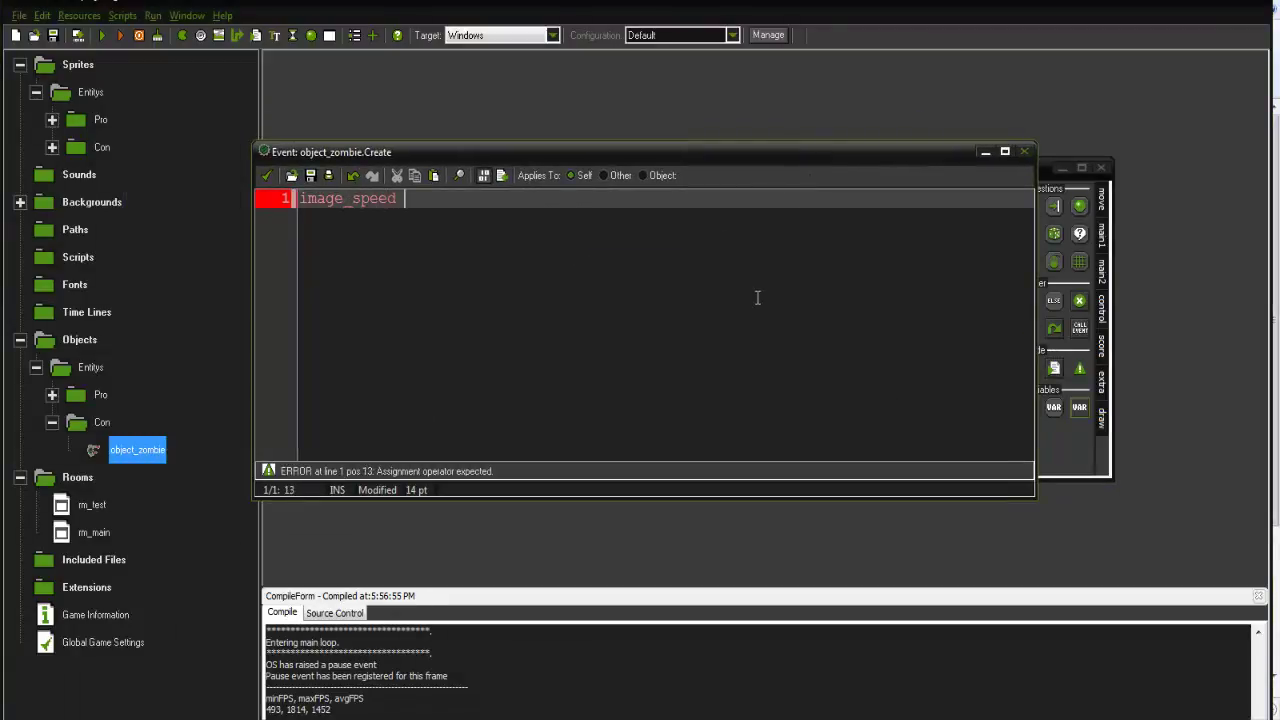
{"action": "type", "text": "= 1;"}
{"action": "key", "text": "Return"}
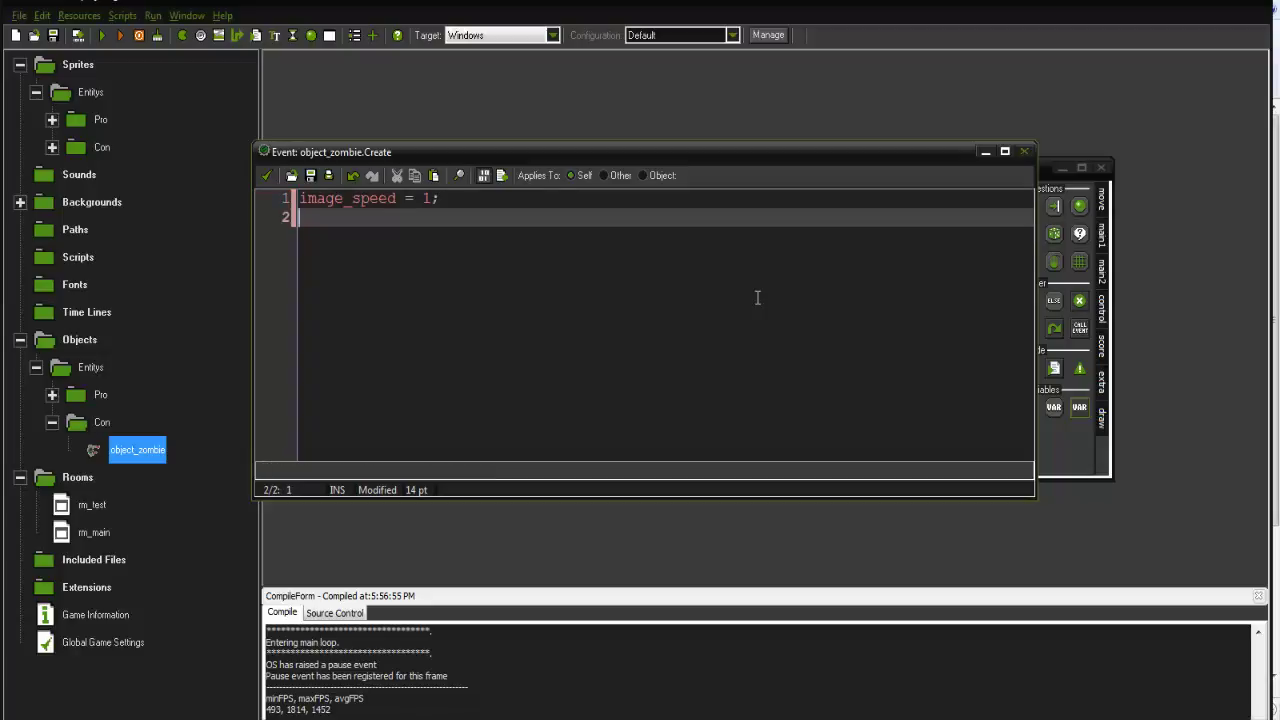
{"action": "type", "text": "image_index ="}
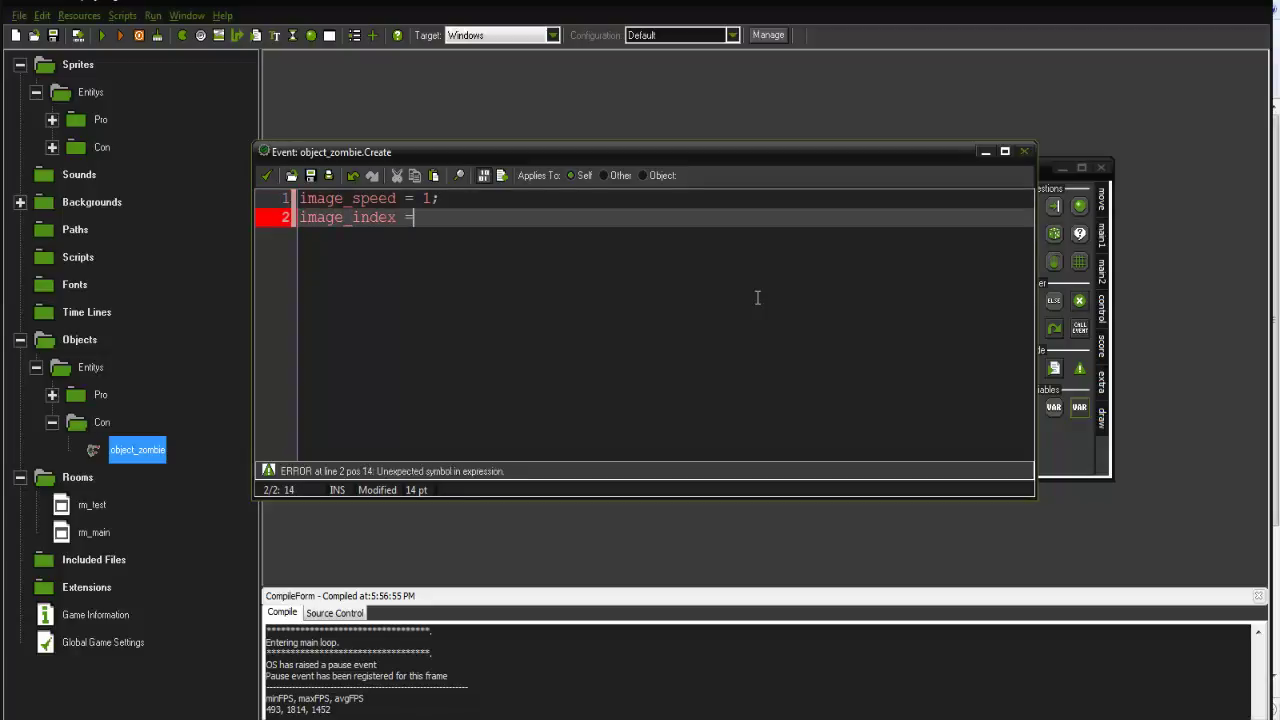
{"action": "type", "text": " 0;"}
{"action": "key", "text": "Return"}
{"action": "key", "text": "Return"}
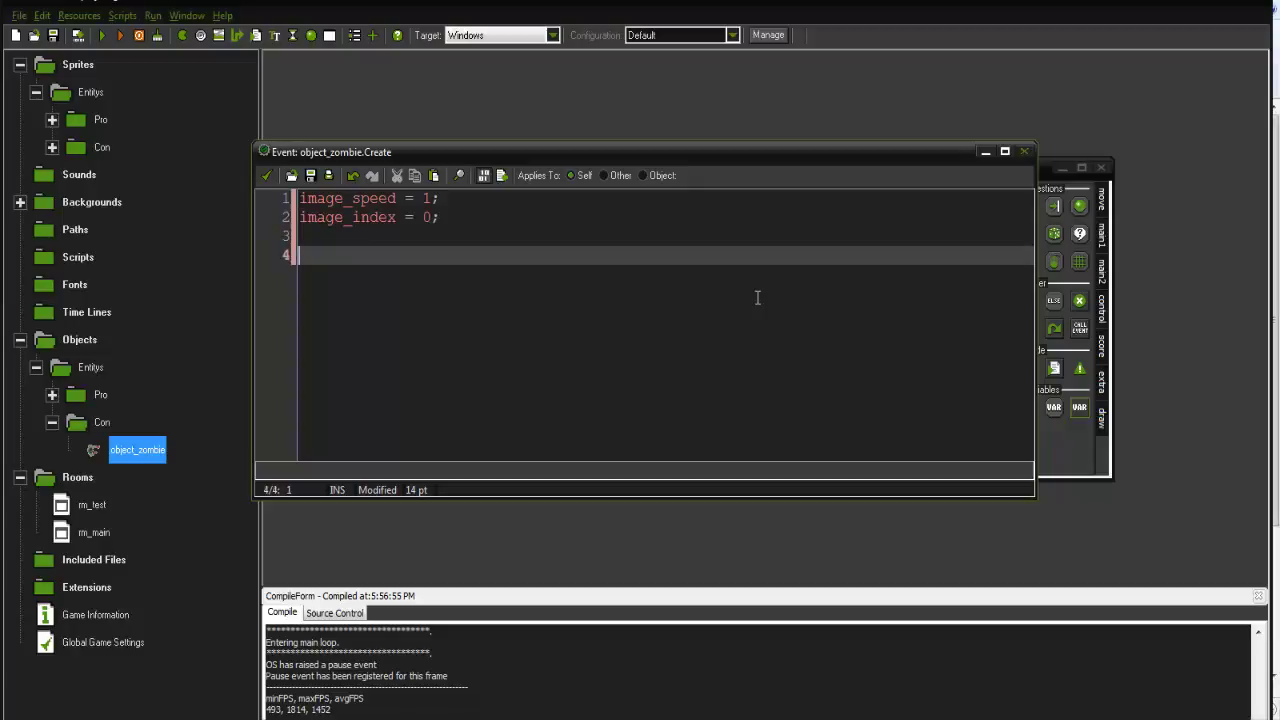
Add "walkingSpeed = 5;" below a blank line in the Create code, edit the speed settings and save the code.
{"action": "type", "text": "walkingSp"}
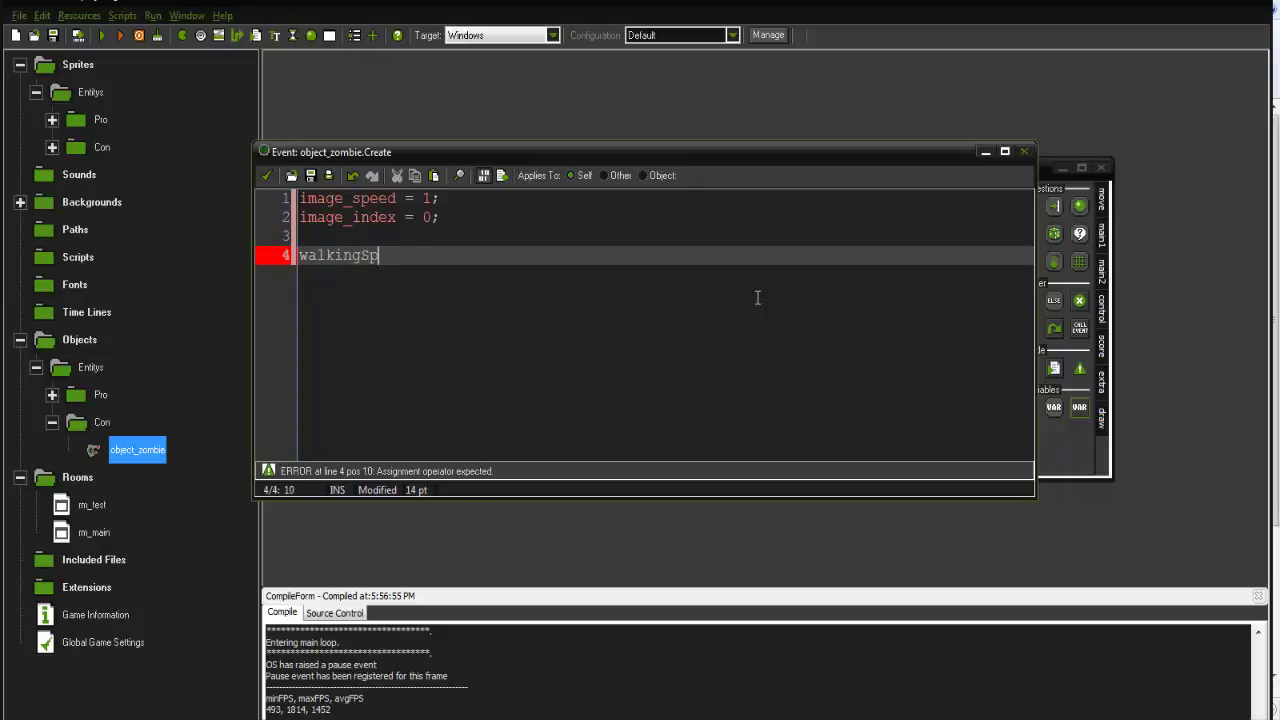
{"action": "type", "text": "eed = 5;"}
{"action": "key", "text": "Return"}
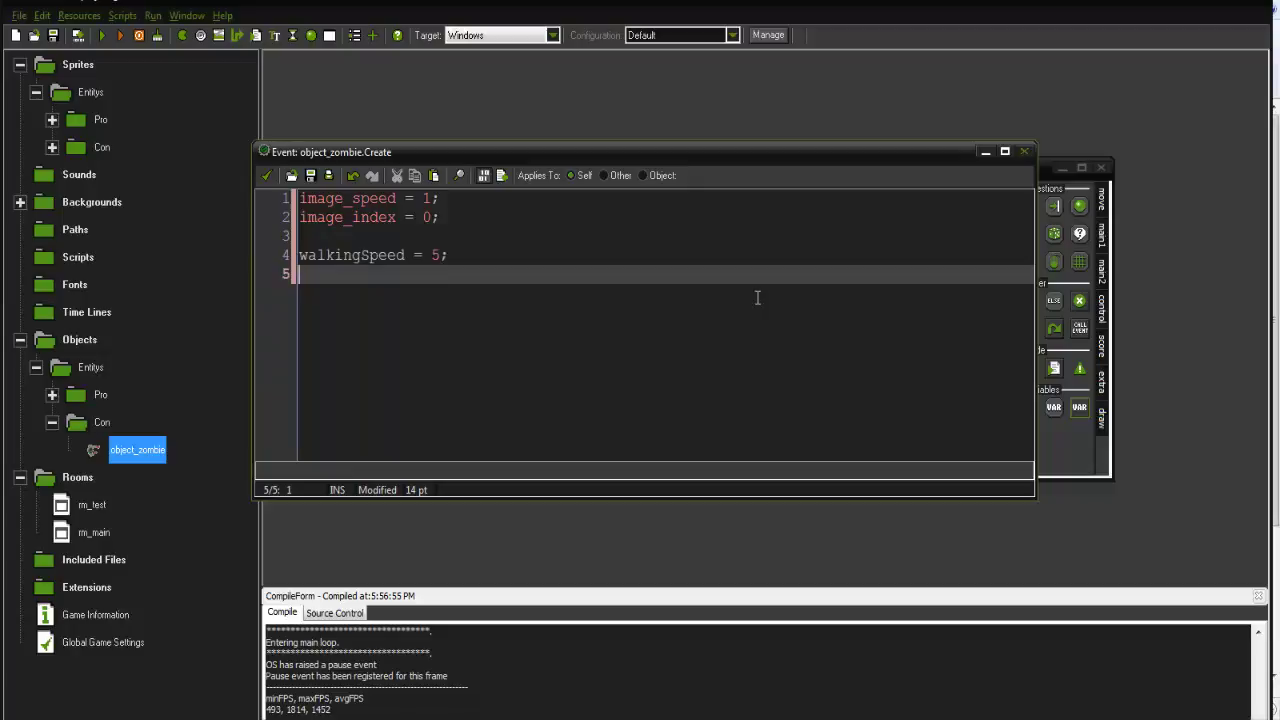
{"action": "type", "text": "etSpeed = 0."}
{"action": "left_click_drag", "start_coordinate": [440, 258], "coordinate": [368, 278]}
{"action": "left_click", "coordinate": [473, 279]}
{"action": "left_click", "coordinate": [266, 176]}
Add "mp_potential_step(object_player.x,object_player.y,walkingSpeed,true);" below the image_angle line in the zombie's Step code.
{"action": "left_click", "coordinate": [572, 258]}
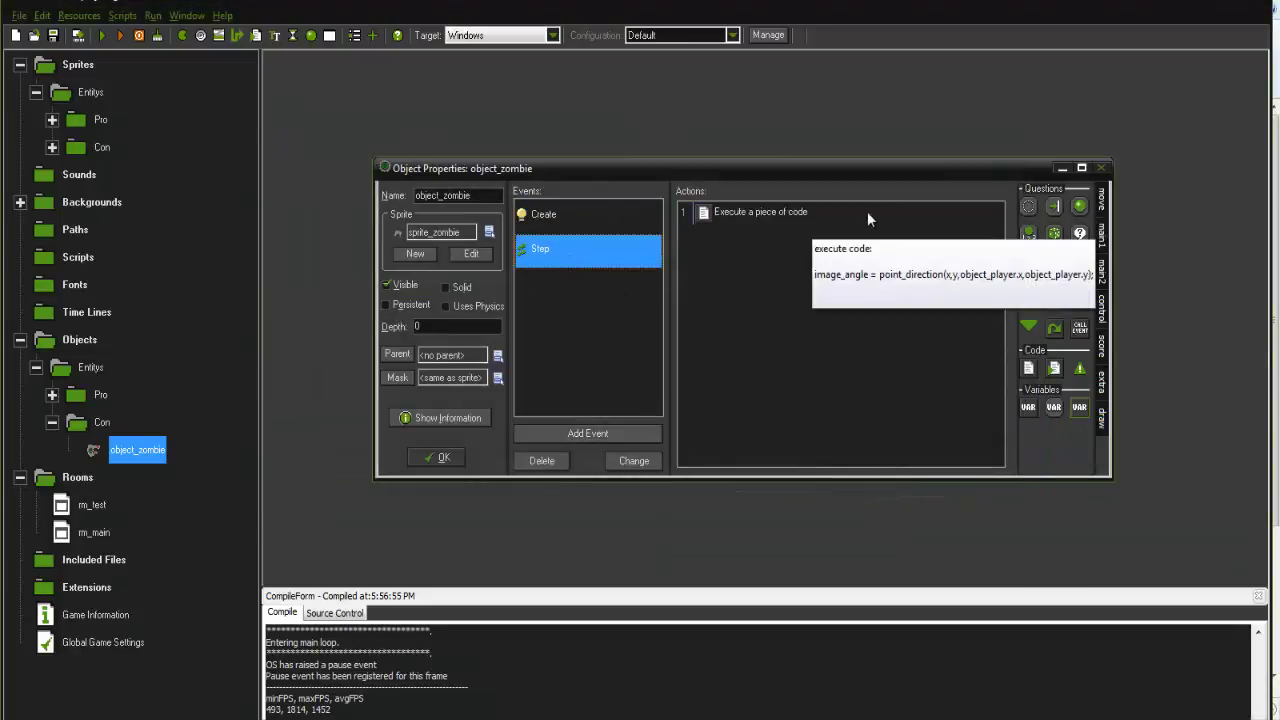
{"action": "double_click", "coordinate": [697, 211]}
{"action": "key", "text": "Return"}
{"action": "key", "text": "Return"}
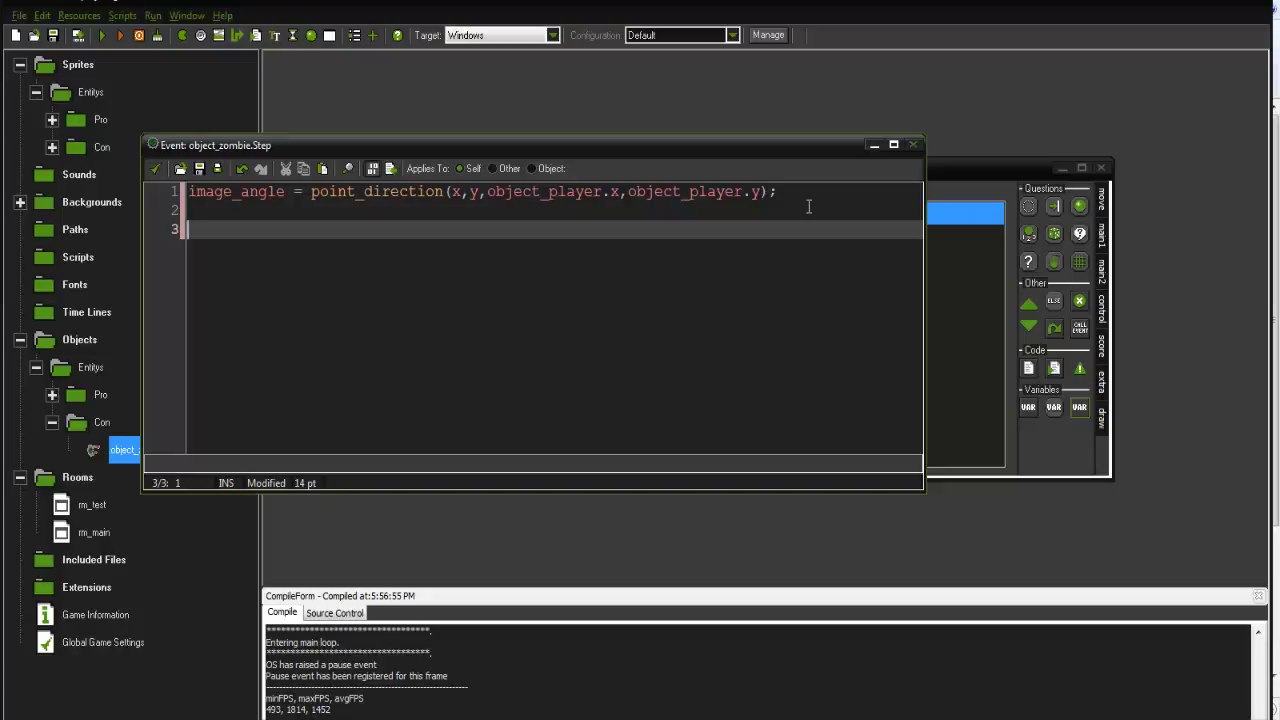
{"action": "type", "text": "m"}
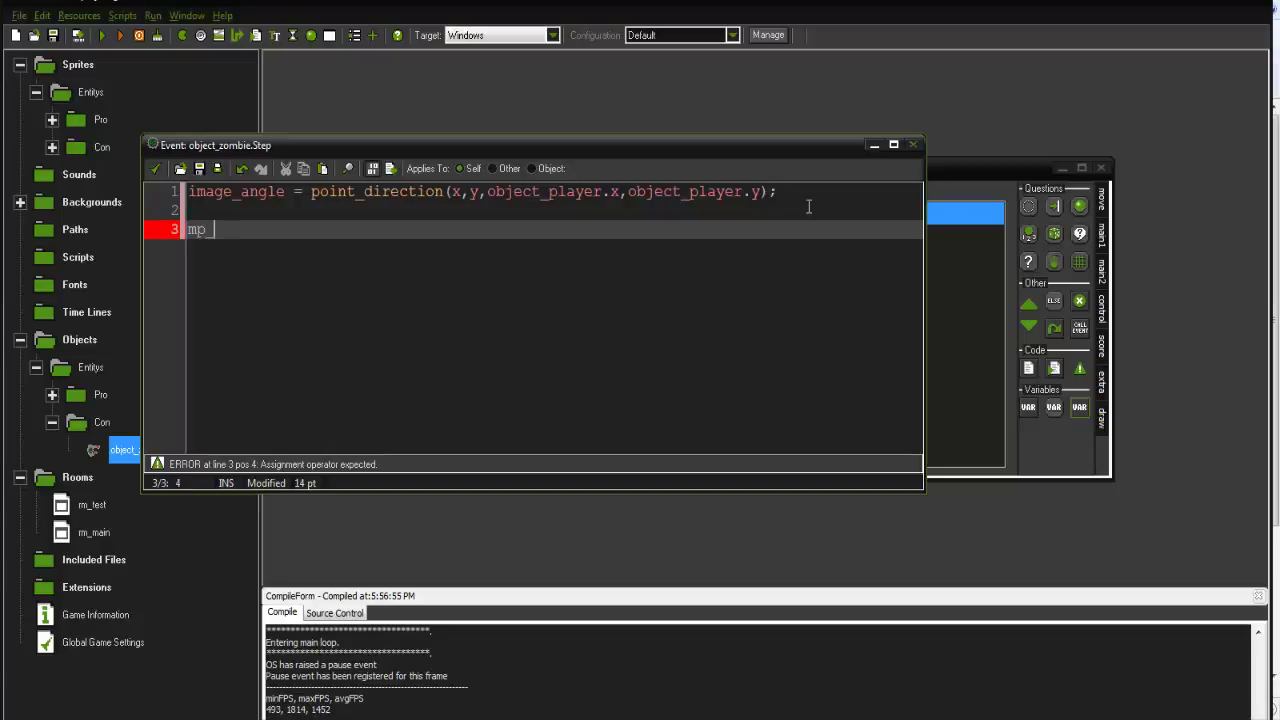
{"action": "type", "text": "p_potenti"}
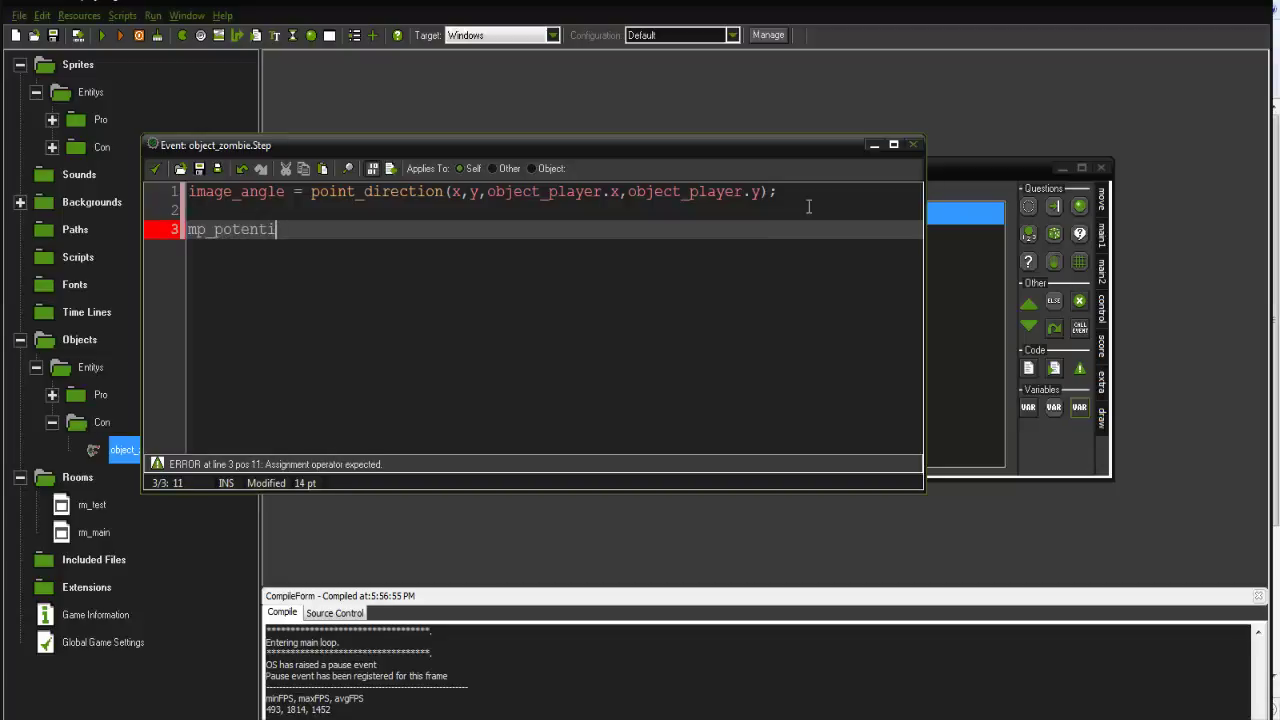
{"action": "type", "text": "al_step("}
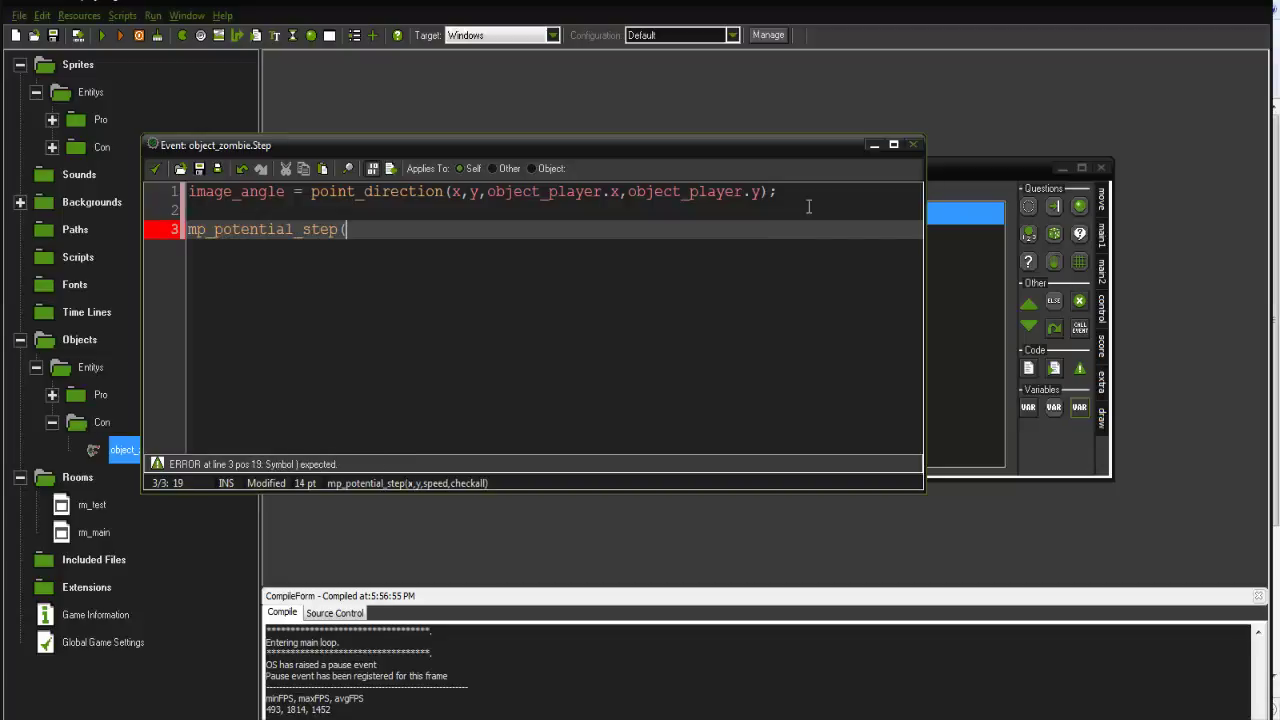
{"action": "type", "text": "x,"}
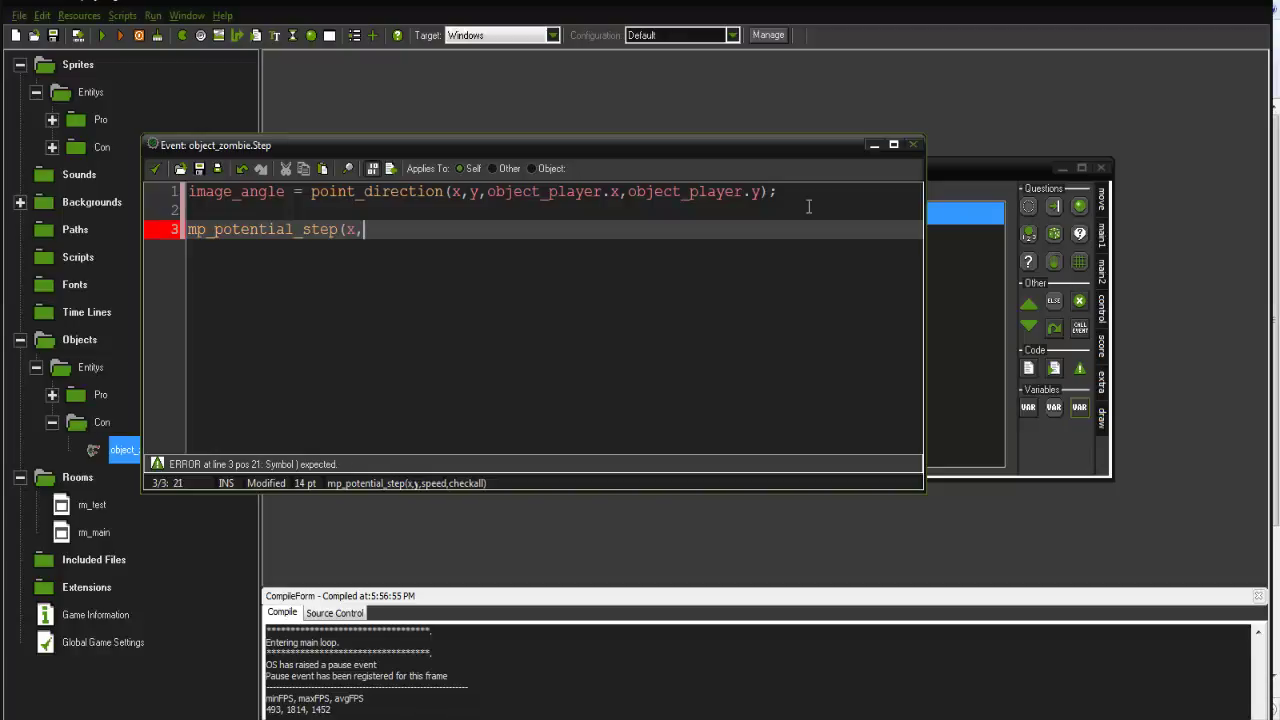
{"action": "key", "text": "BackSpace"}
{"action": "key", "text": "BackSpace"}
{"action": "type", "text": "object"}
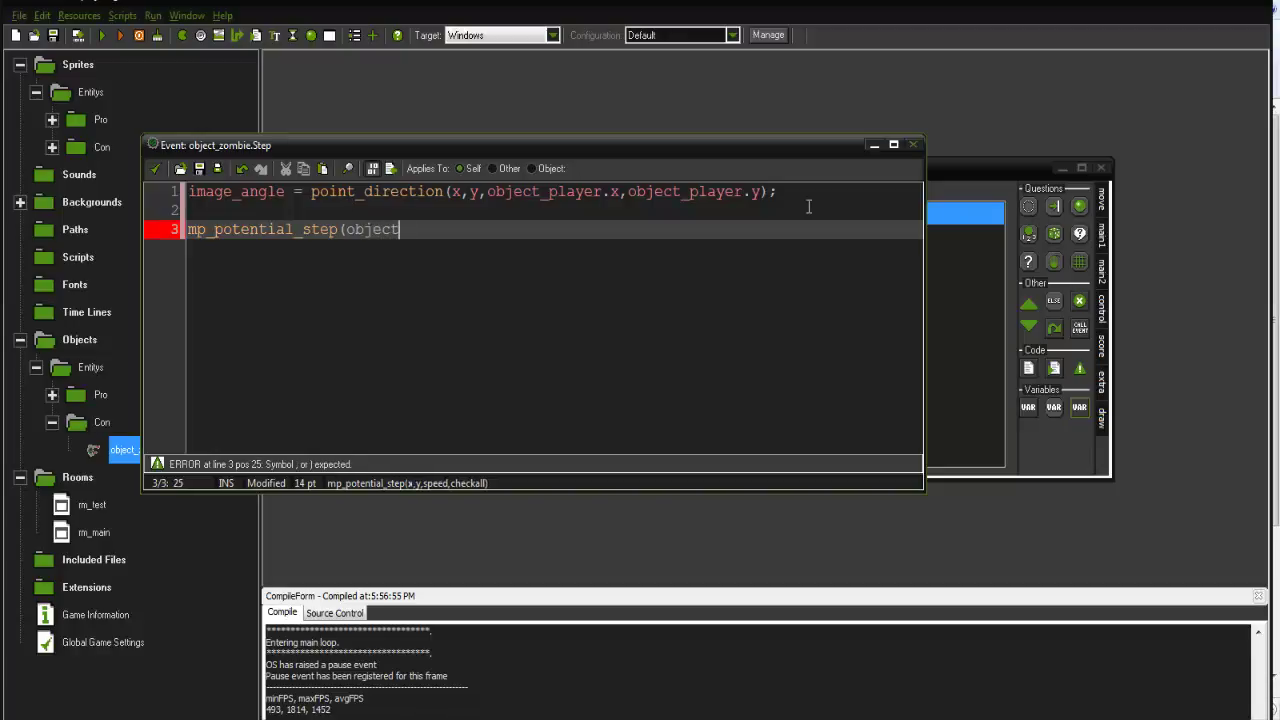
{"action": "type", "text": "_player."}
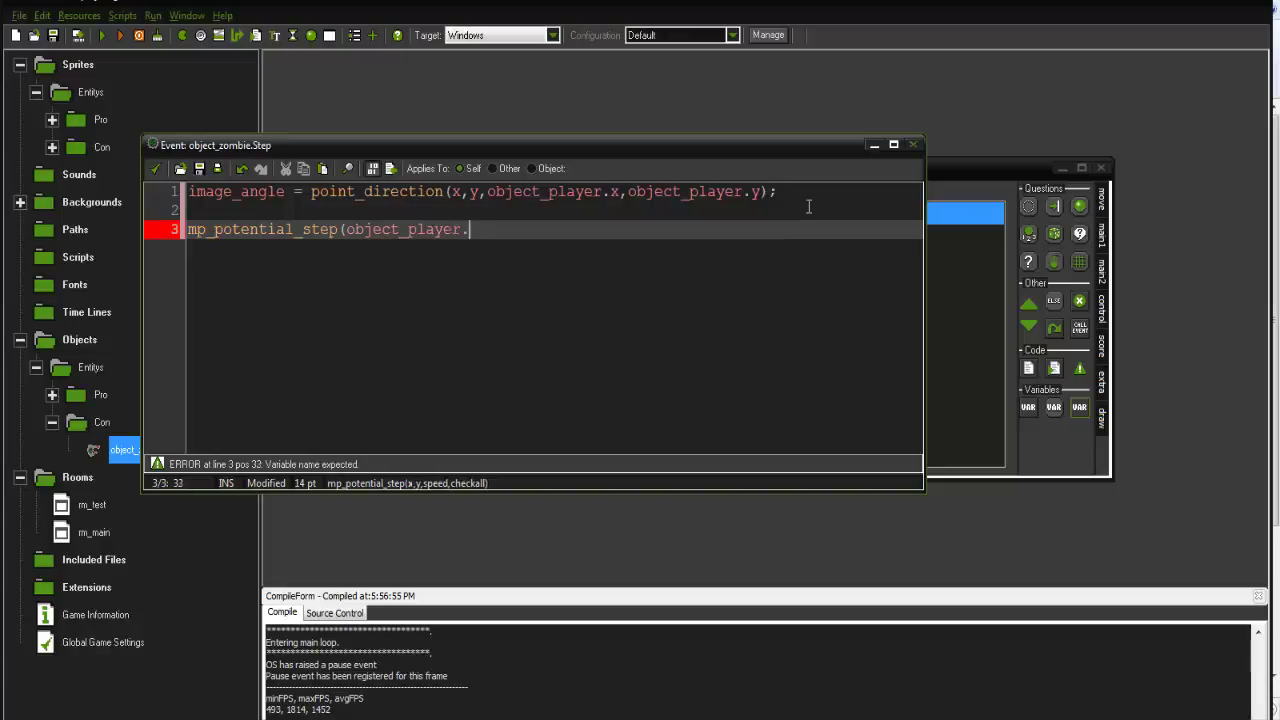
{"action": "type", "text": "x,object_p"}
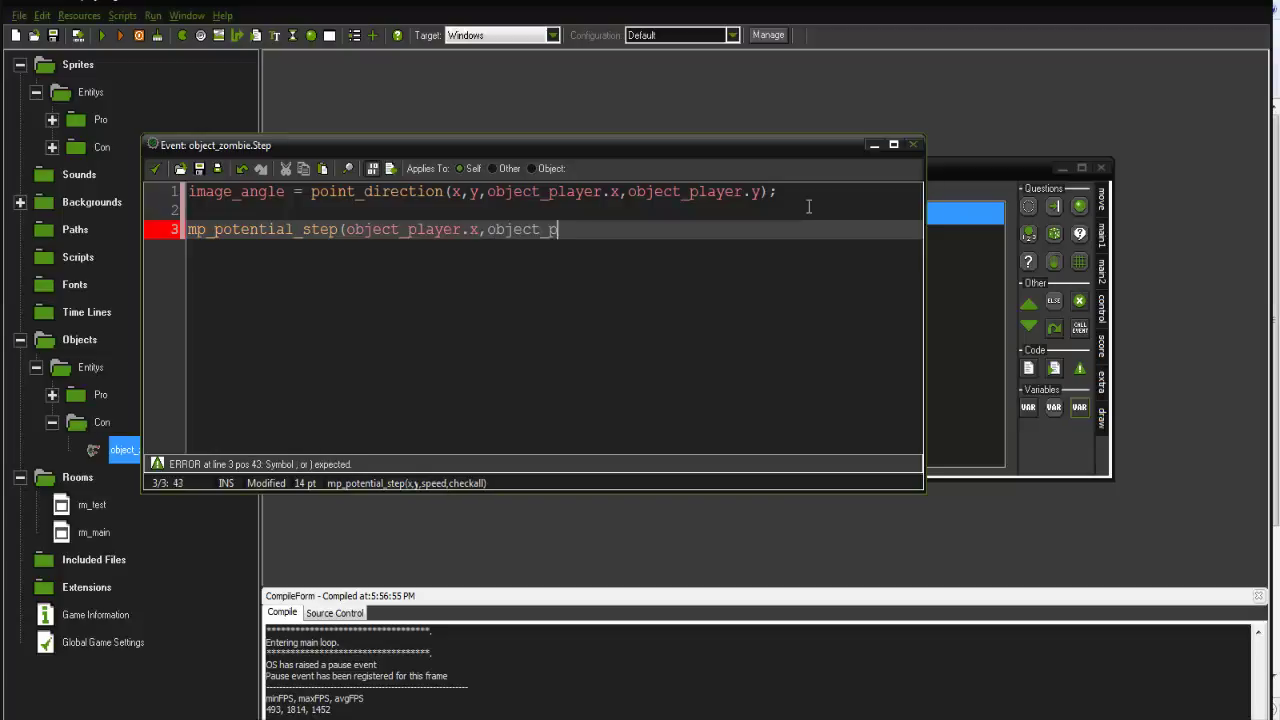
{"action": "type", "text": "layer.y,"}
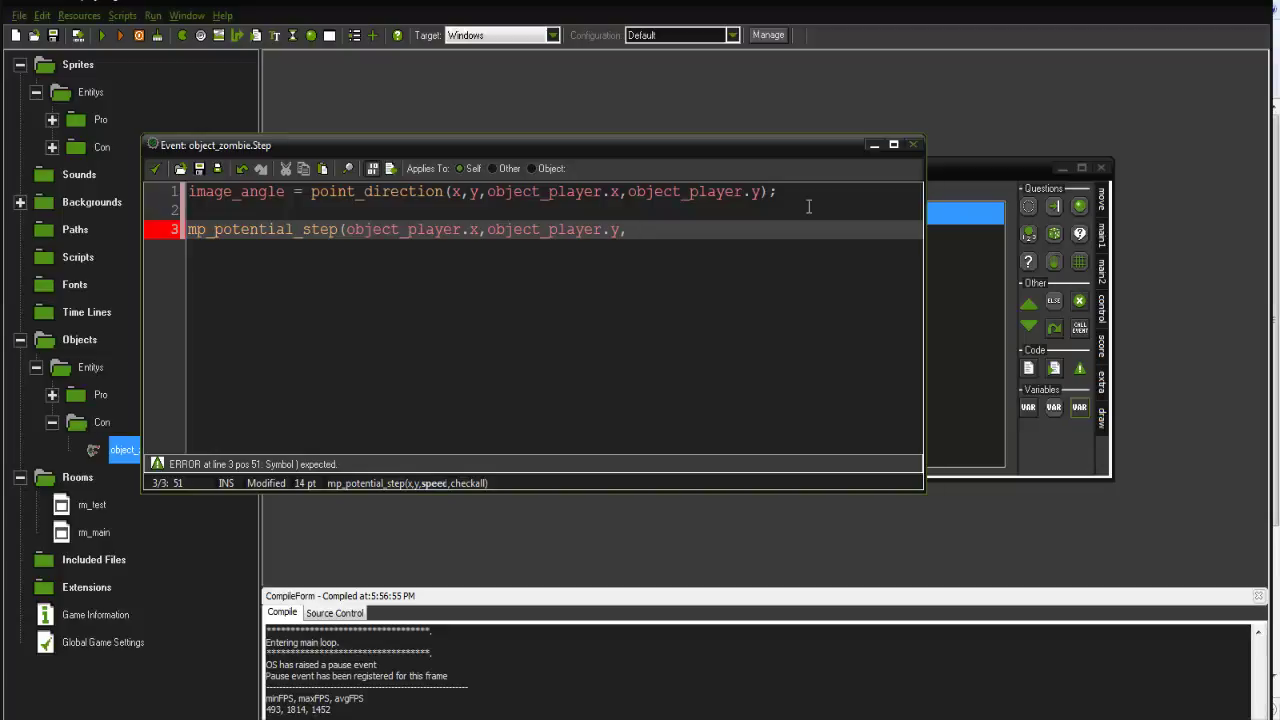
{"action": "type", "text": "walkingSpeed,"}
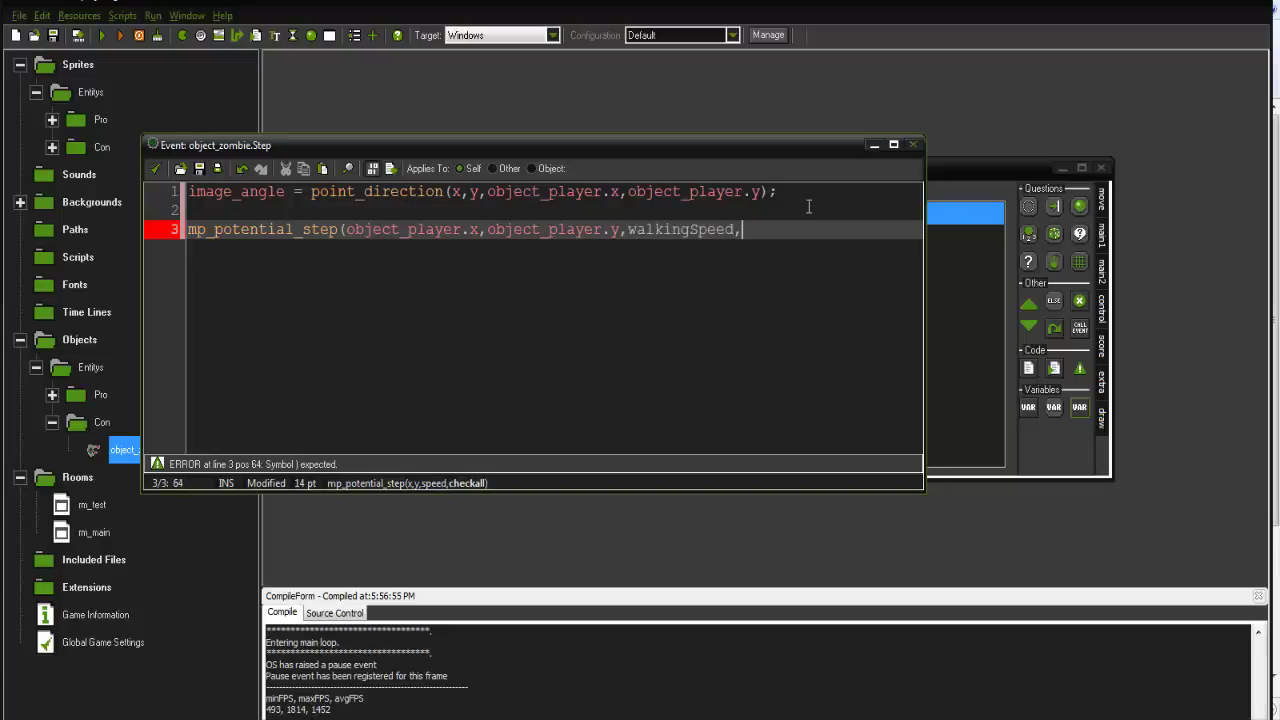
{"action": "type", "text": "true);"}
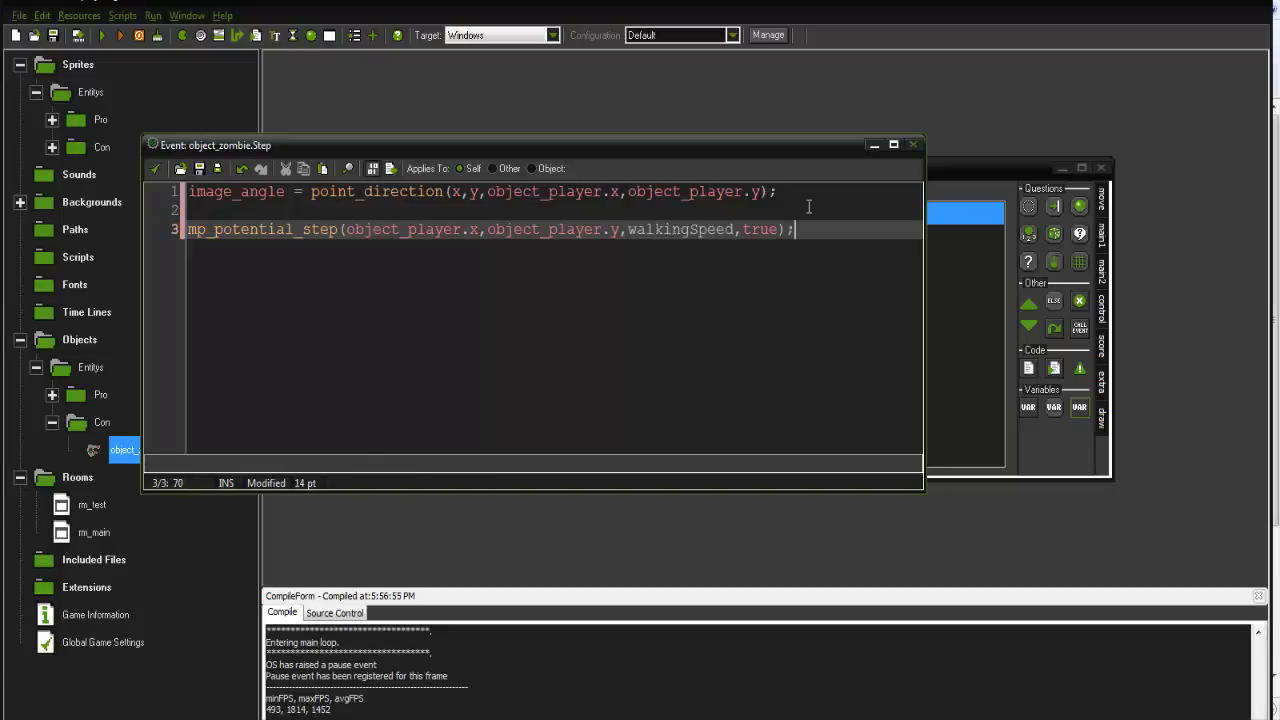
Save the zombie's Step code, its object properties and the project, and test-run the game.
{"action": "left_click", "coordinate": [154, 168]}
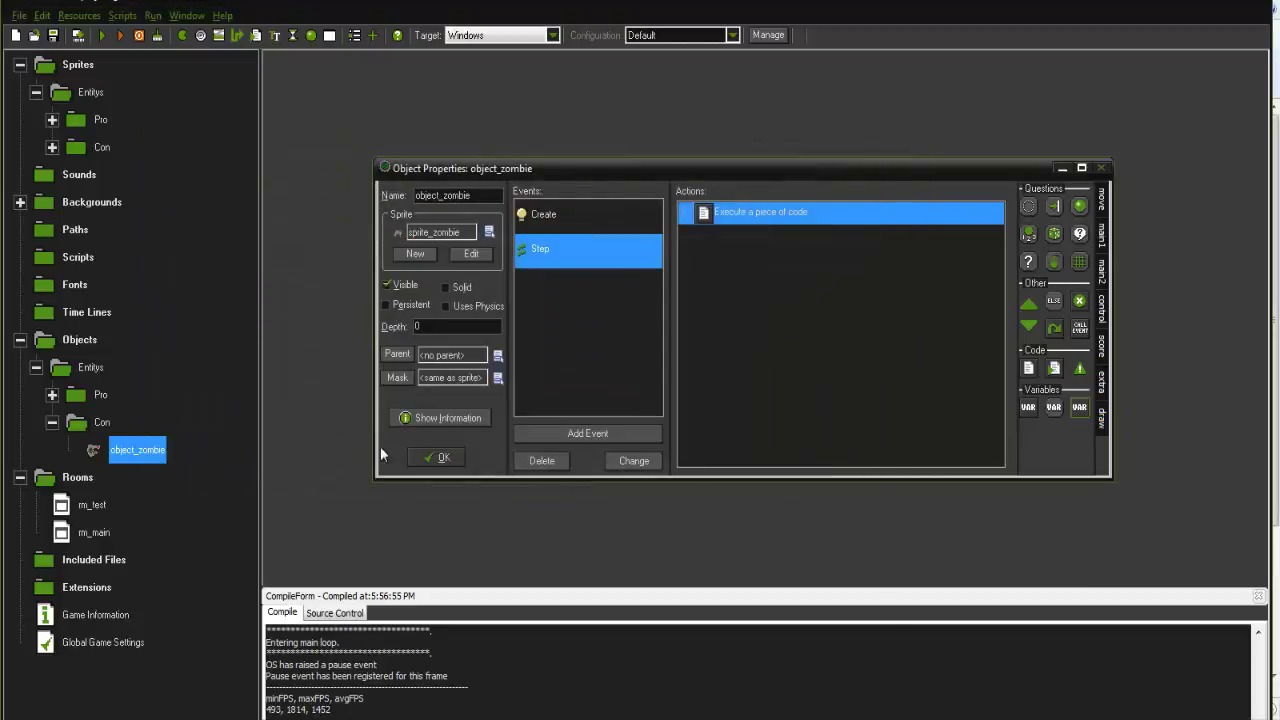
{"action": "left_click", "coordinate": [431, 450]}
{"action": "left_click", "coordinate": [53, 35]}
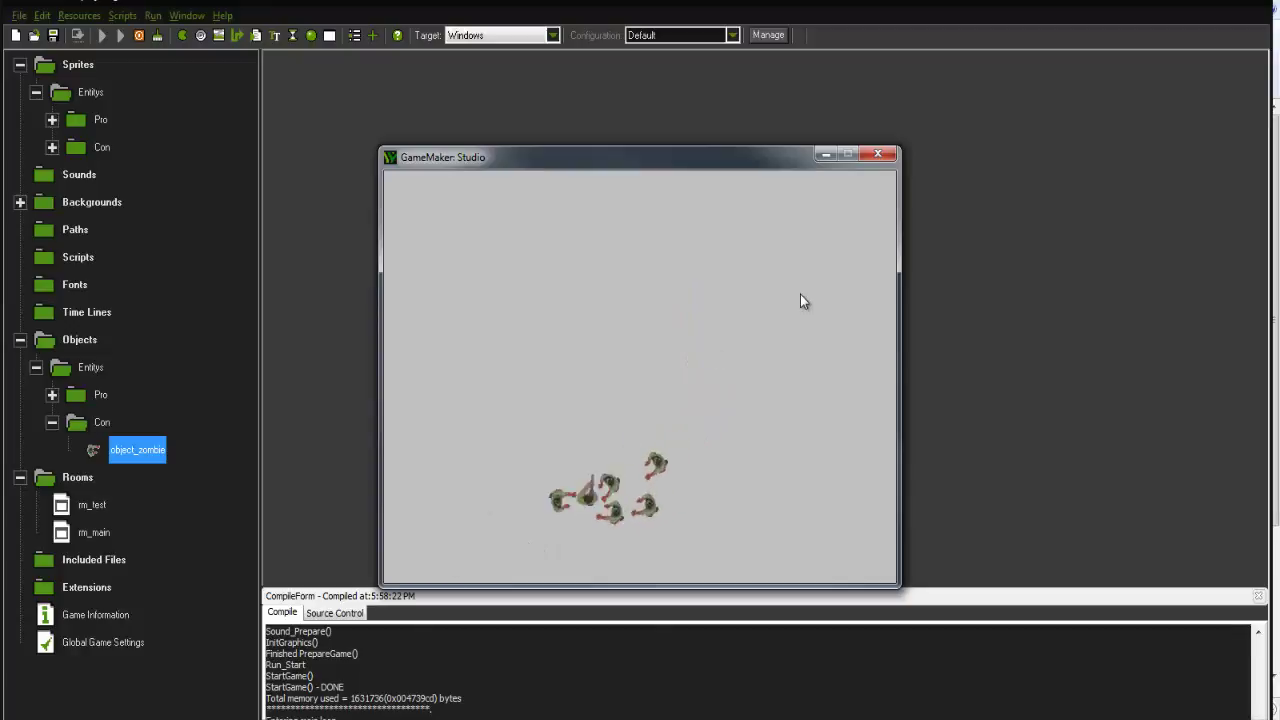
{"action": "left_click", "coordinate": [879, 155]}
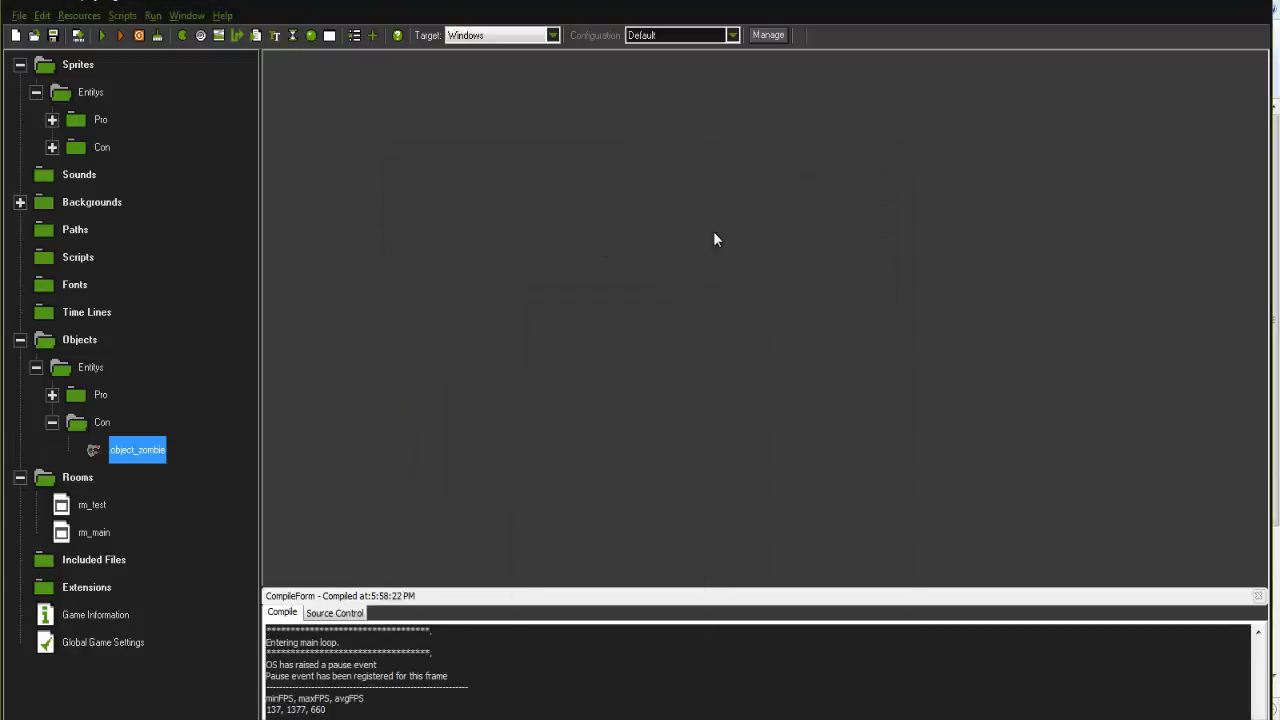
Set walkingSpeed to 2 in object_zombie's Create code and save the code.
{"action": "double_click", "coordinate": [138, 451]}
{"action": "left_click", "coordinate": [554, 206]}
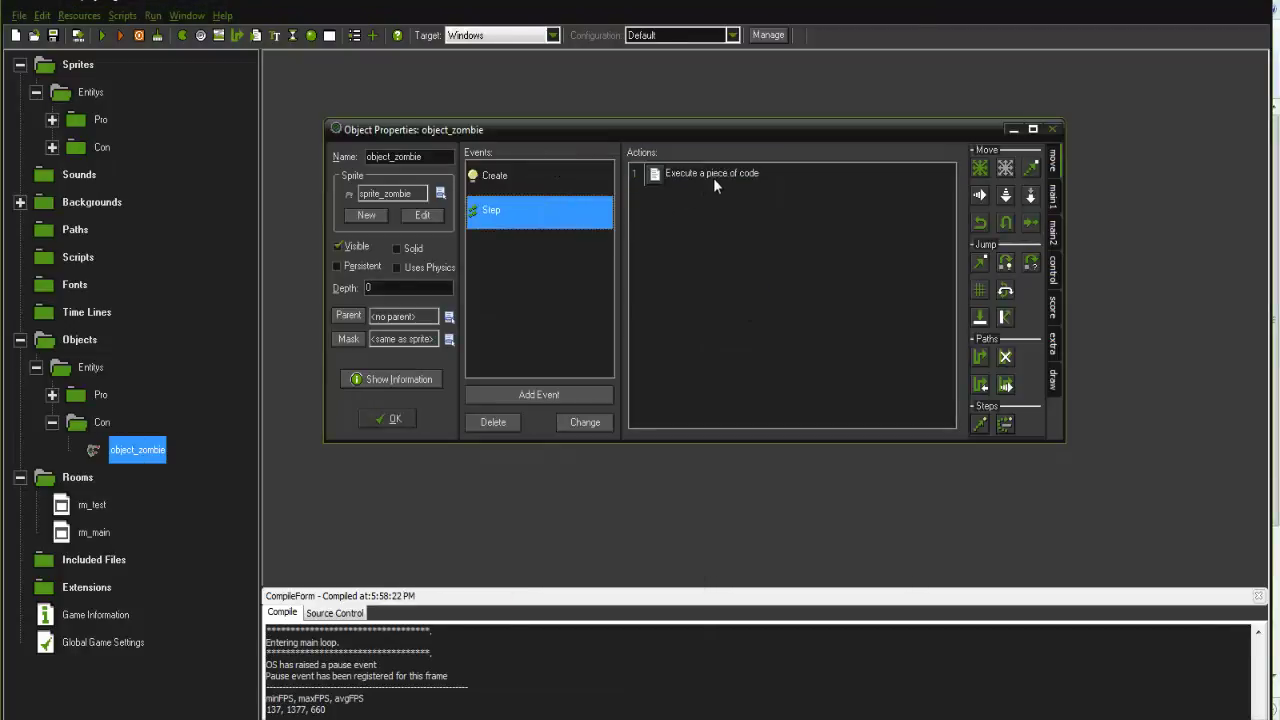
{"action": "left_click", "coordinate": [713, 175]}
{"action": "double_click", "coordinate": [713, 175]}
{"action": "left_click_drag", "start_coordinate": [613, 25], "coordinate": [838, 134]}
{"action": "left_click", "coordinate": [260, 148]}
{"action": "left_click", "coordinate": [534, 176]}
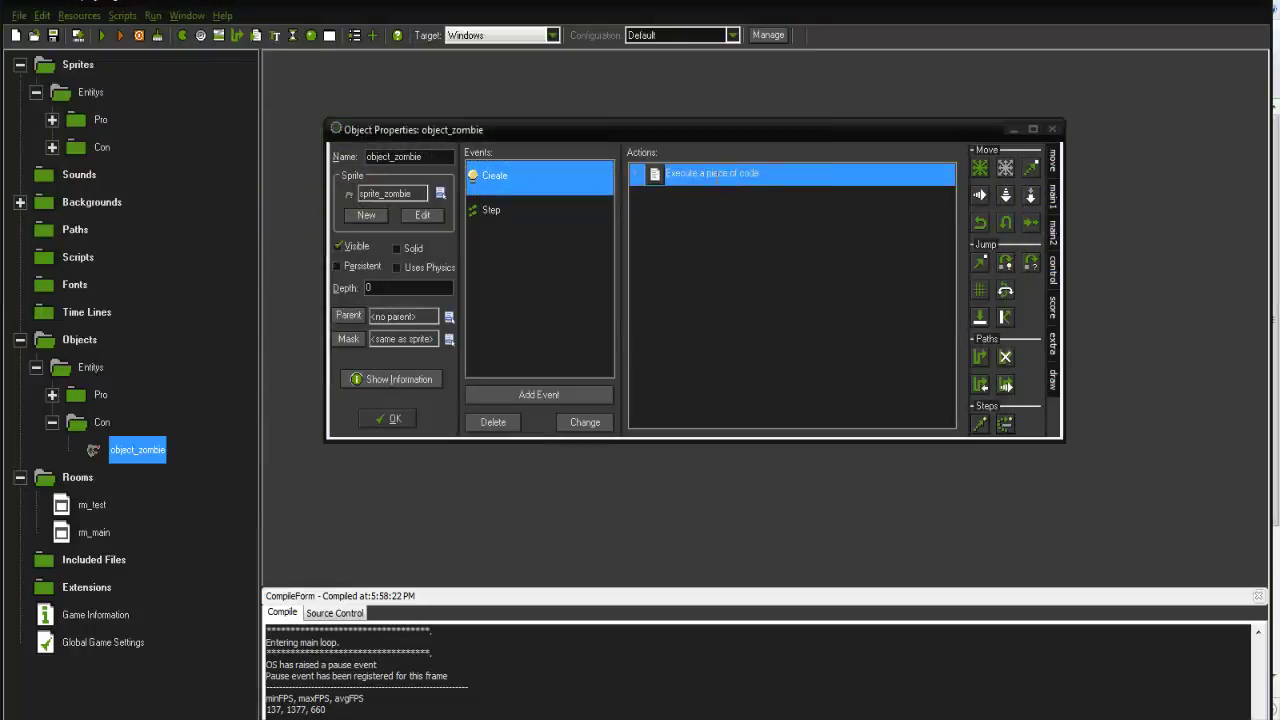
{"action": "double_click", "coordinate": [713, 175]}
{"action": "double_click", "coordinate": [222, 141]}
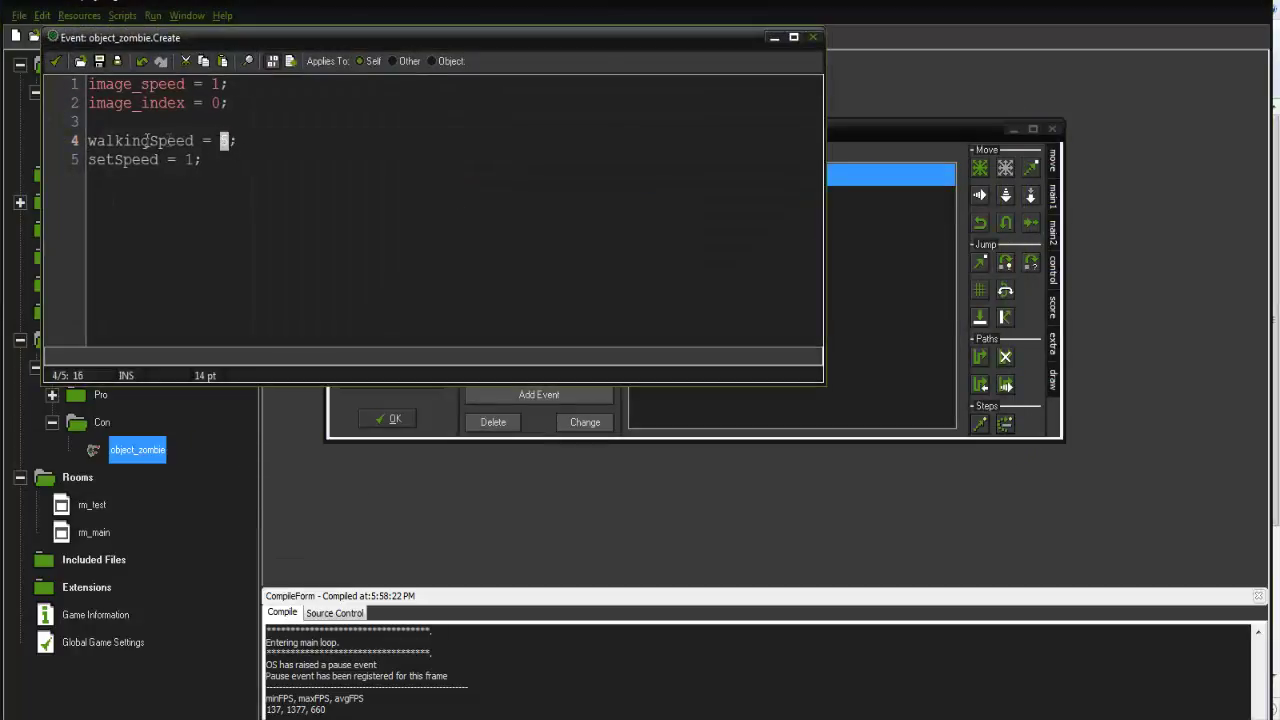
{"action": "type", "text": "2"}
{"action": "left_click", "coordinate": [58, 62]}
Test-run the game to check how fast the zombies follow the player, and close the game.
{"action": "left_click", "coordinate": [101, 37]}
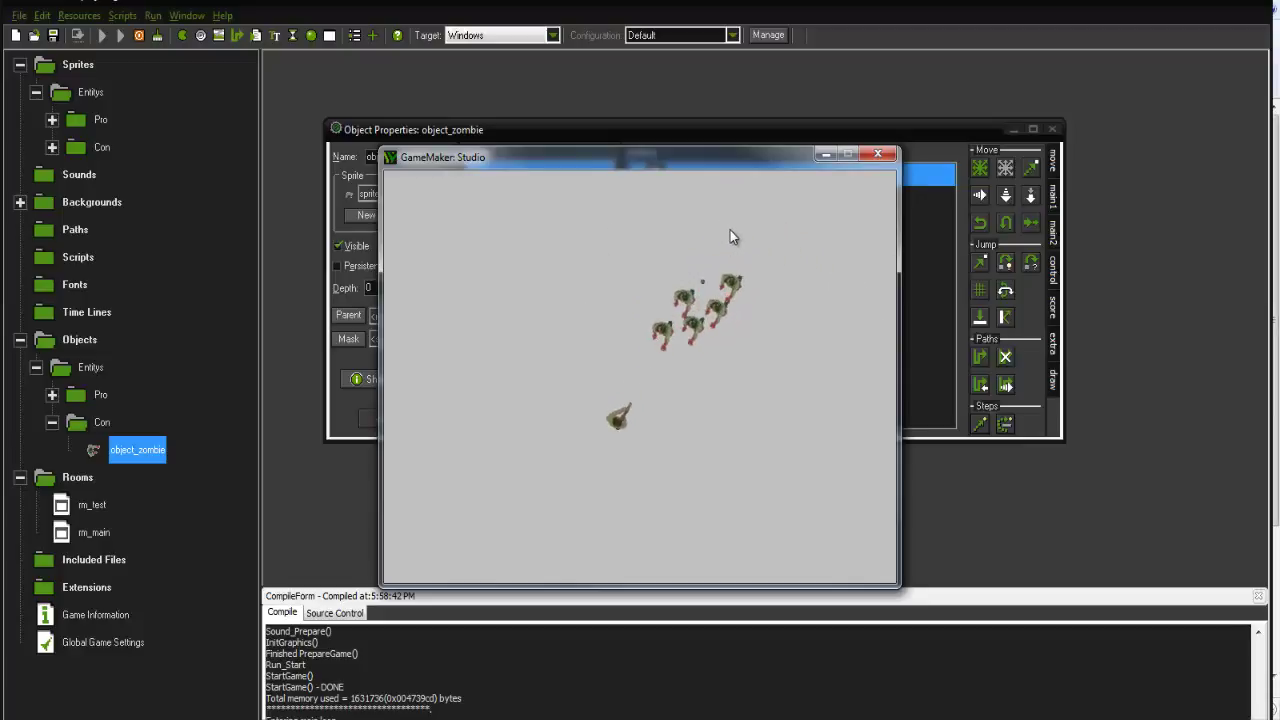
{"action": "left_click", "coordinate": [880, 152]}
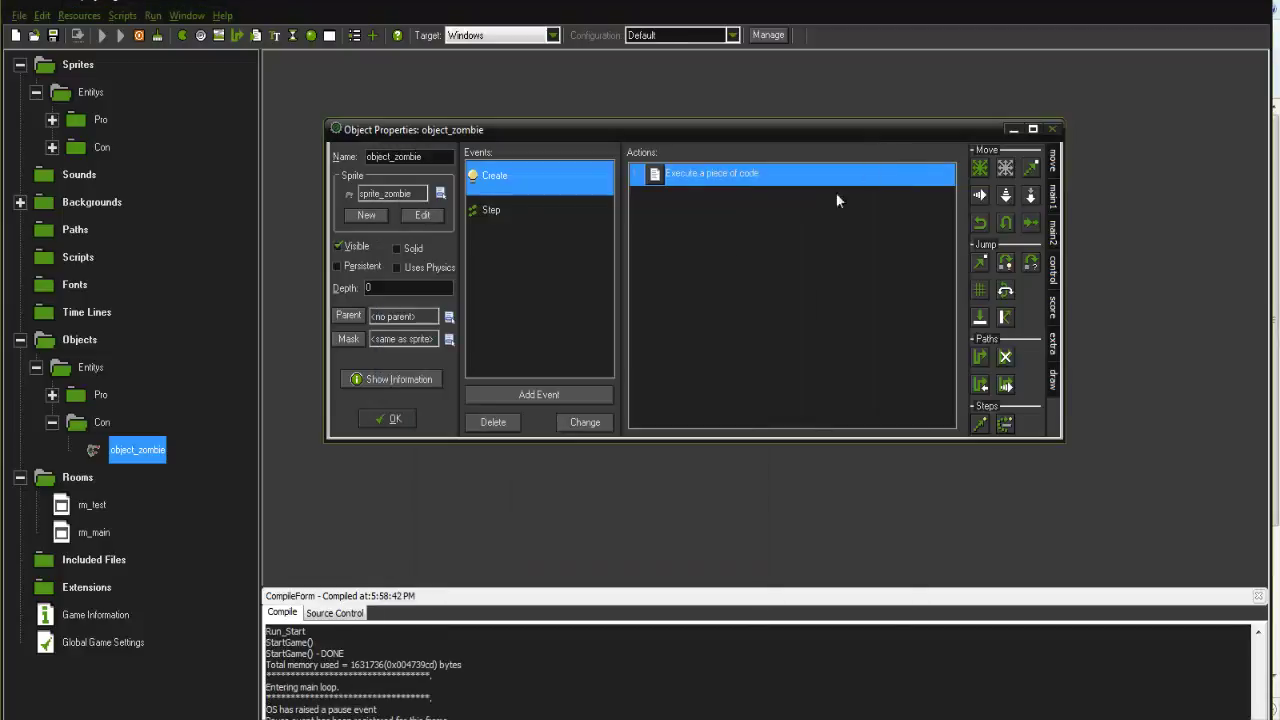
{"action": "left_click", "coordinate": [536, 718]}
{"action": "left_click", "coordinate": [881, 160]}
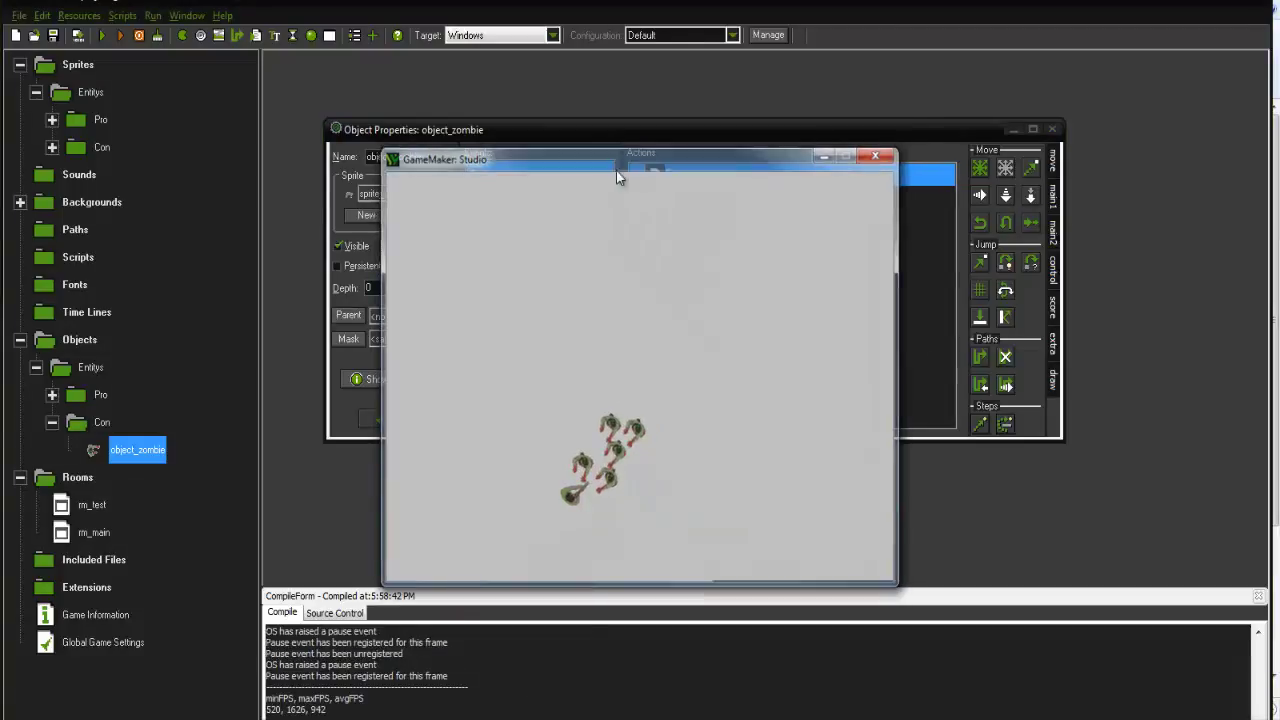
Move the "setSpeed = 1;" line to the top of the zombie's Create code, with a blank line below it.
{"action": "double_click", "coordinate": [710, 173]}
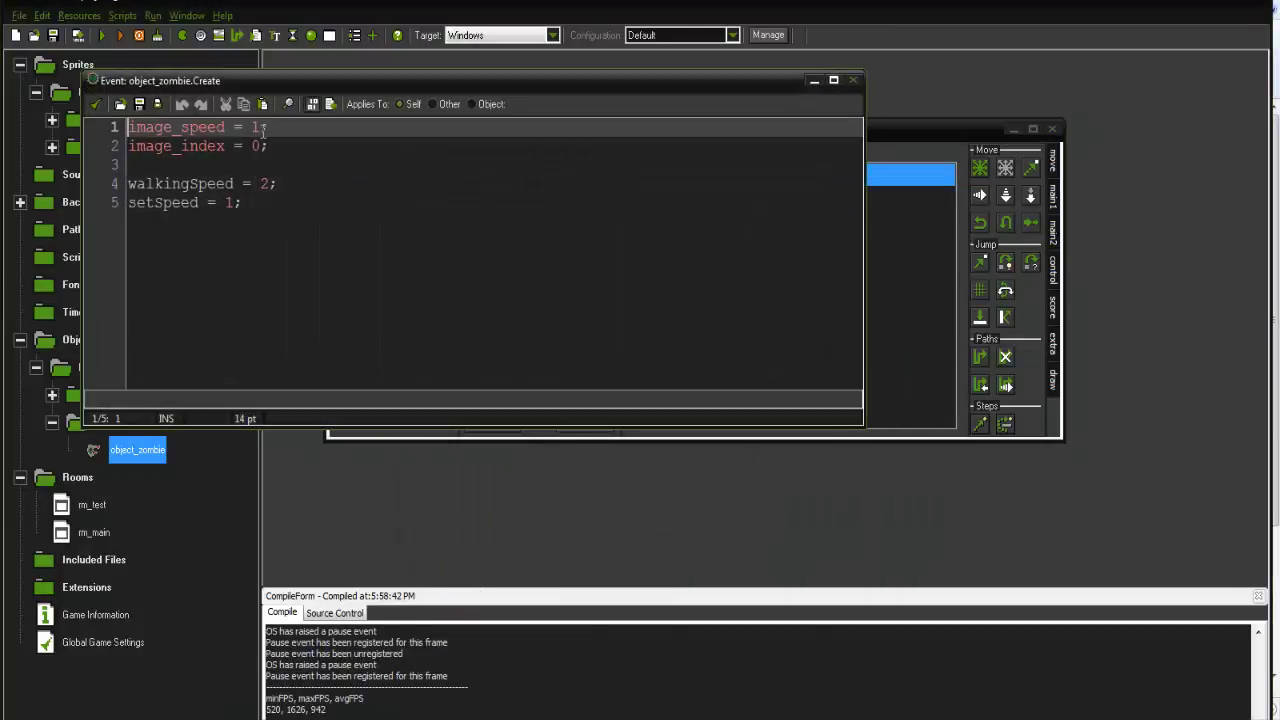
{"action": "left_click_drag", "start_coordinate": [250, 202], "coordinate": [128, 203]}
{"action": "key", "text": "ctrl+c"}
{"action": "key", "text": "BackSpace"}
{"action": "key", "text": "BackSpace"}
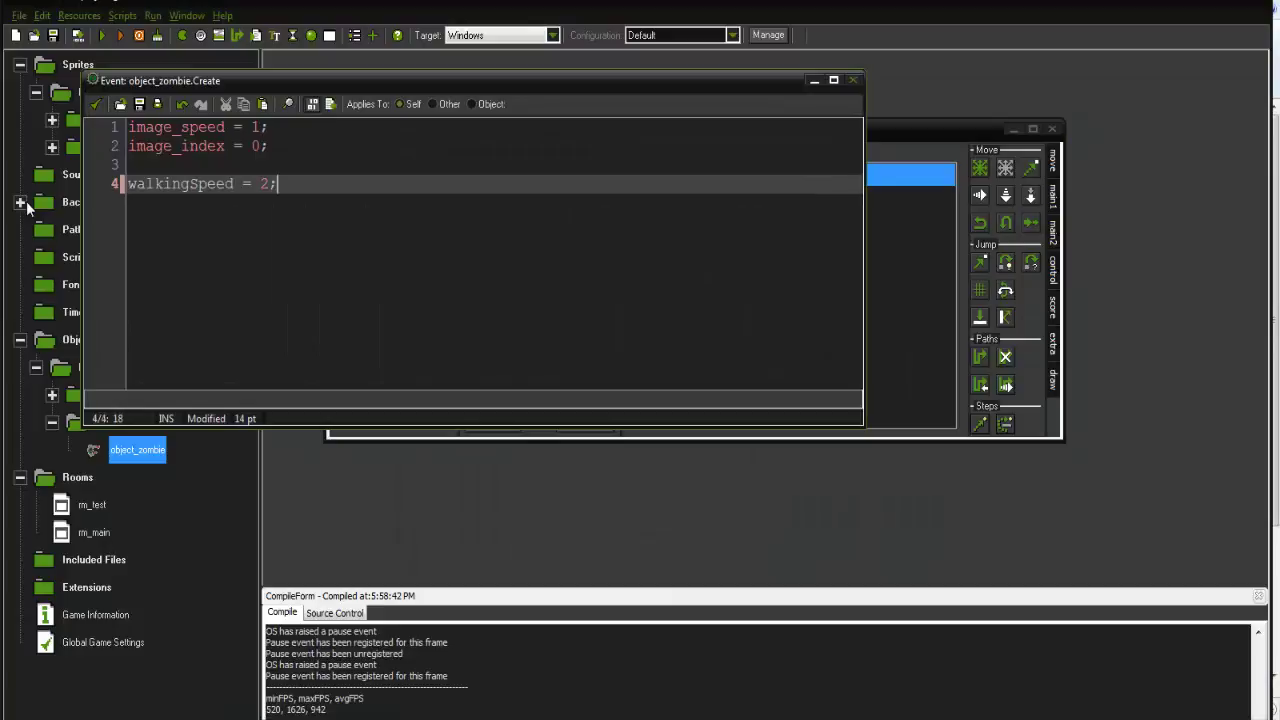
{"action": "key", "text": "Up"}
{"action": "key", "text": "Up"}
{"action": "key", "text": "Up"}
{"action": "key", "text": "Return"}
{"action": "key", "text": "Return"}
{"action": "key", "text": "Up"}
{"action": "key", "text": "Up"}
{"action": "key", "text": "ctrl+v"}
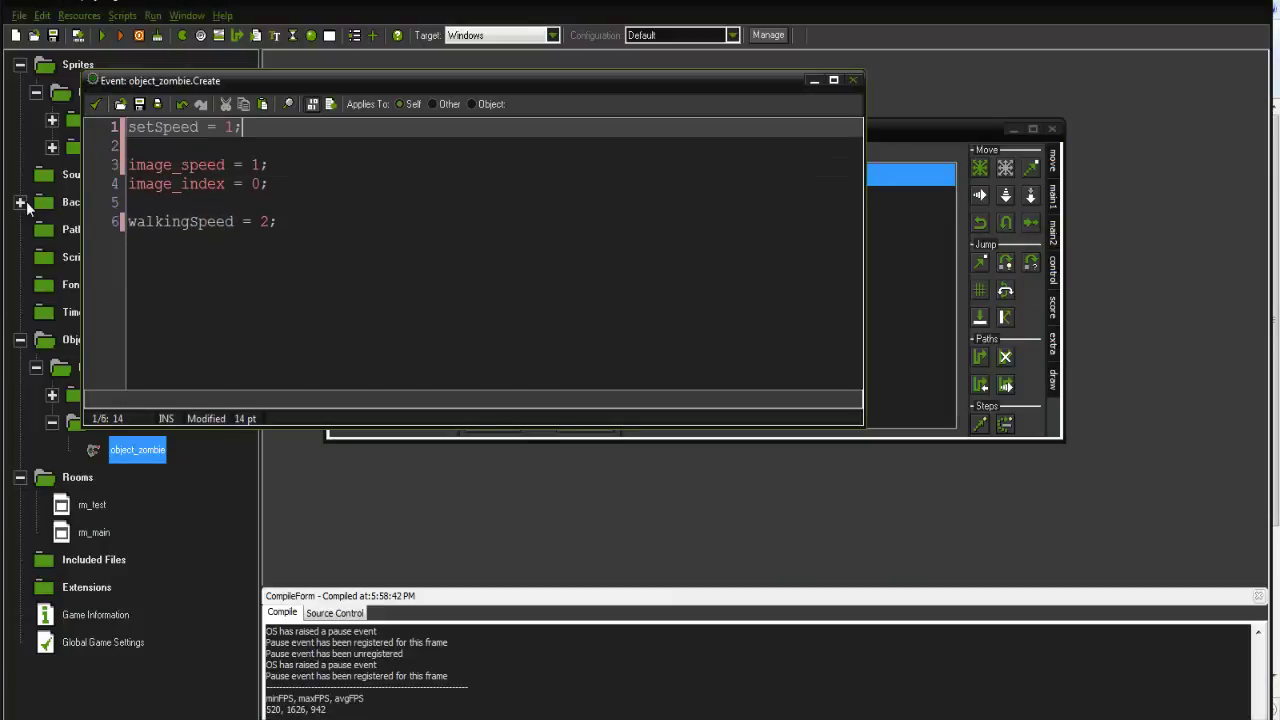
Assign setSpeed to image_speed, set setSpeed to 0.3 and save the Create code.
{"action": "double_click", "coordinate": [255, 163]}
{"action": "type", "text": "setSpeed"}
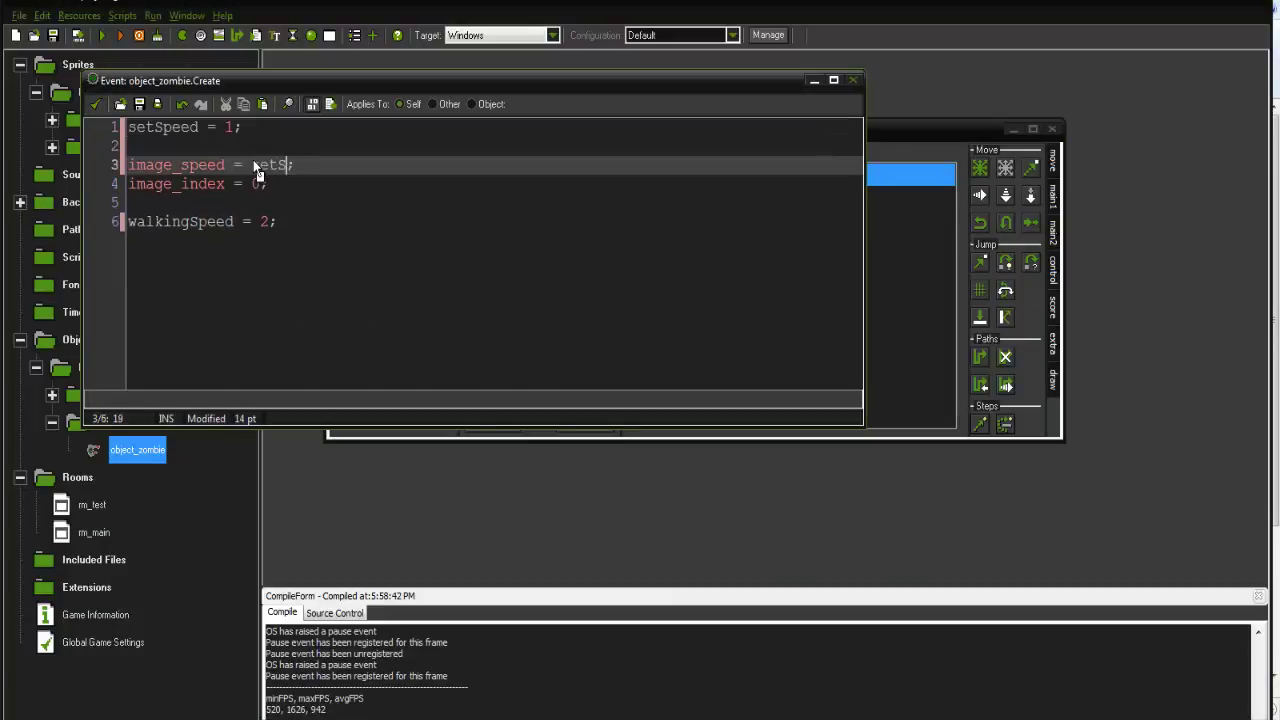
{"action": "double_click", "coordinate": [229, 128]}
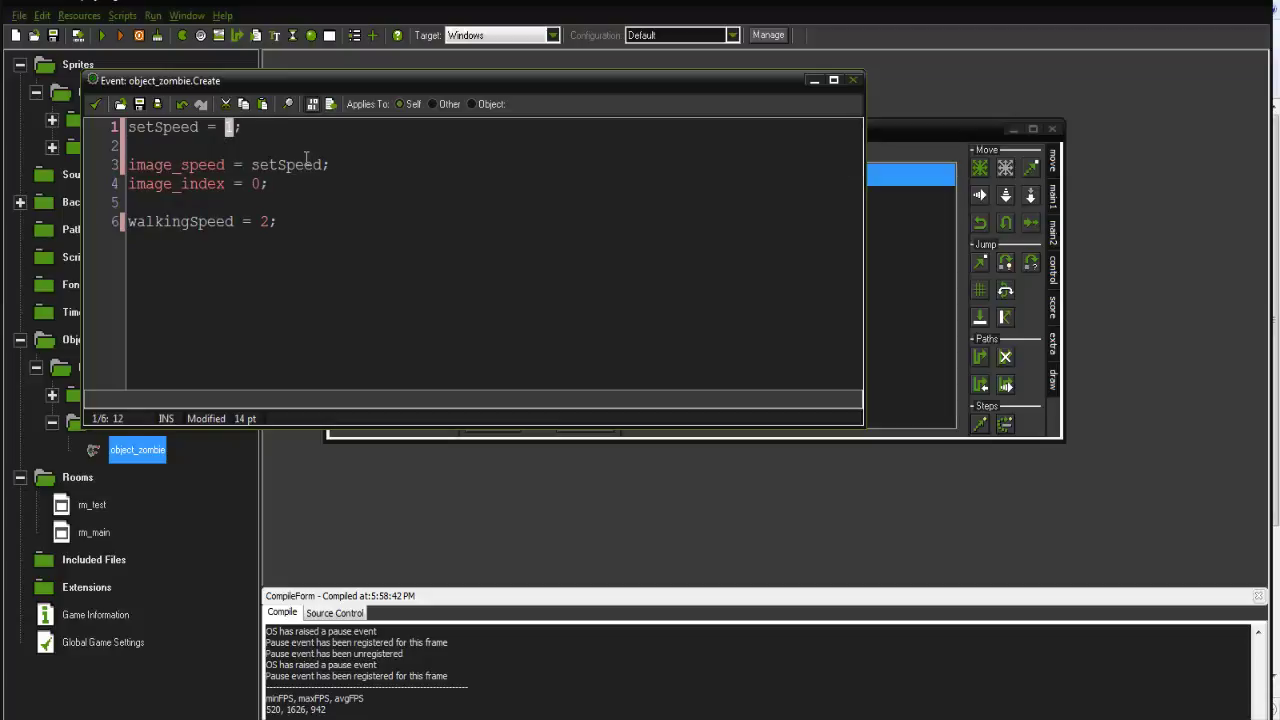
{"action": "type", "text": "0.3"}
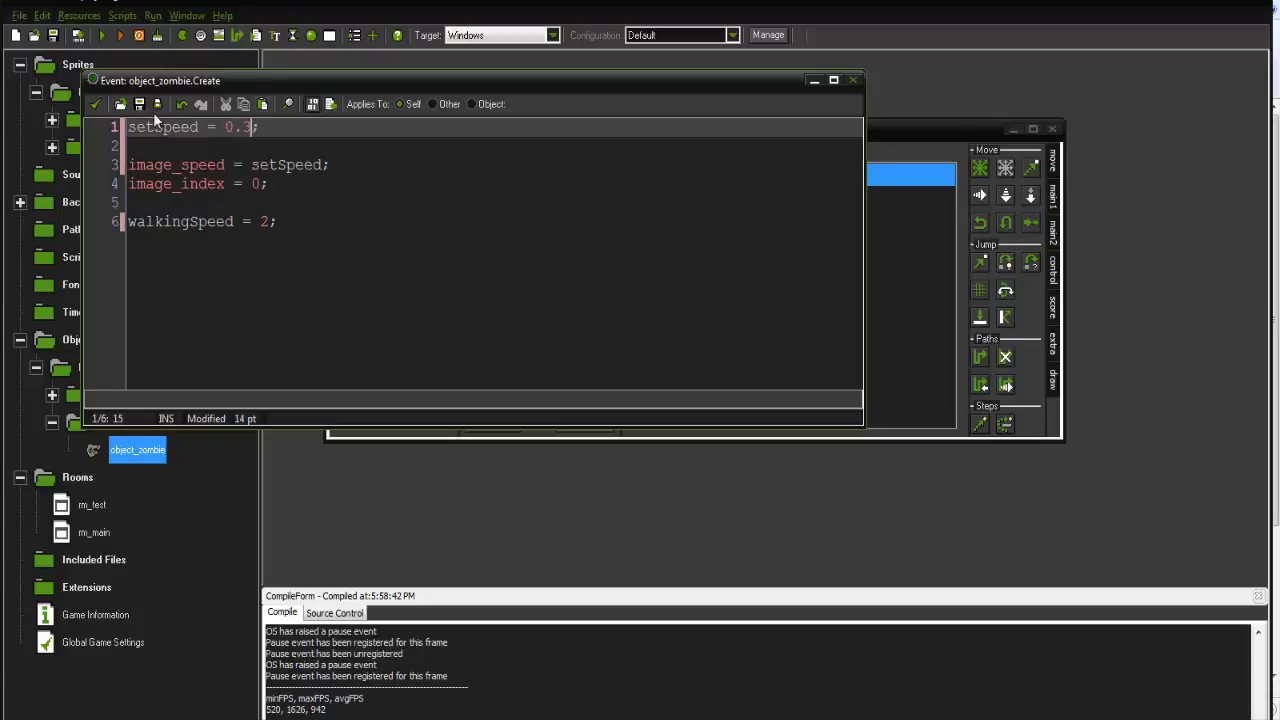
{"action": "left_click", "coordinate": [96, 103]}
Run the game, move the player down to check the zombies' animation speed, and close the game.
{"action": "left_click", "coordinate": [102, 38]}
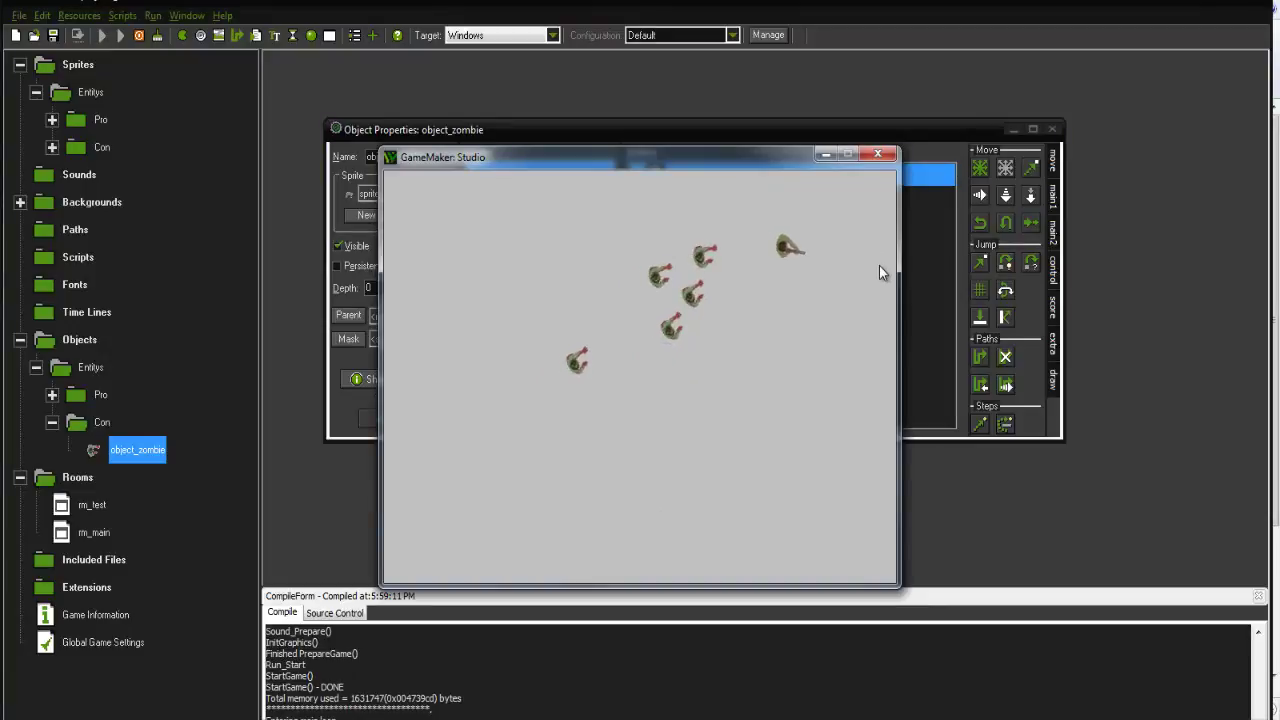
{"action": "key", "text": "s"}
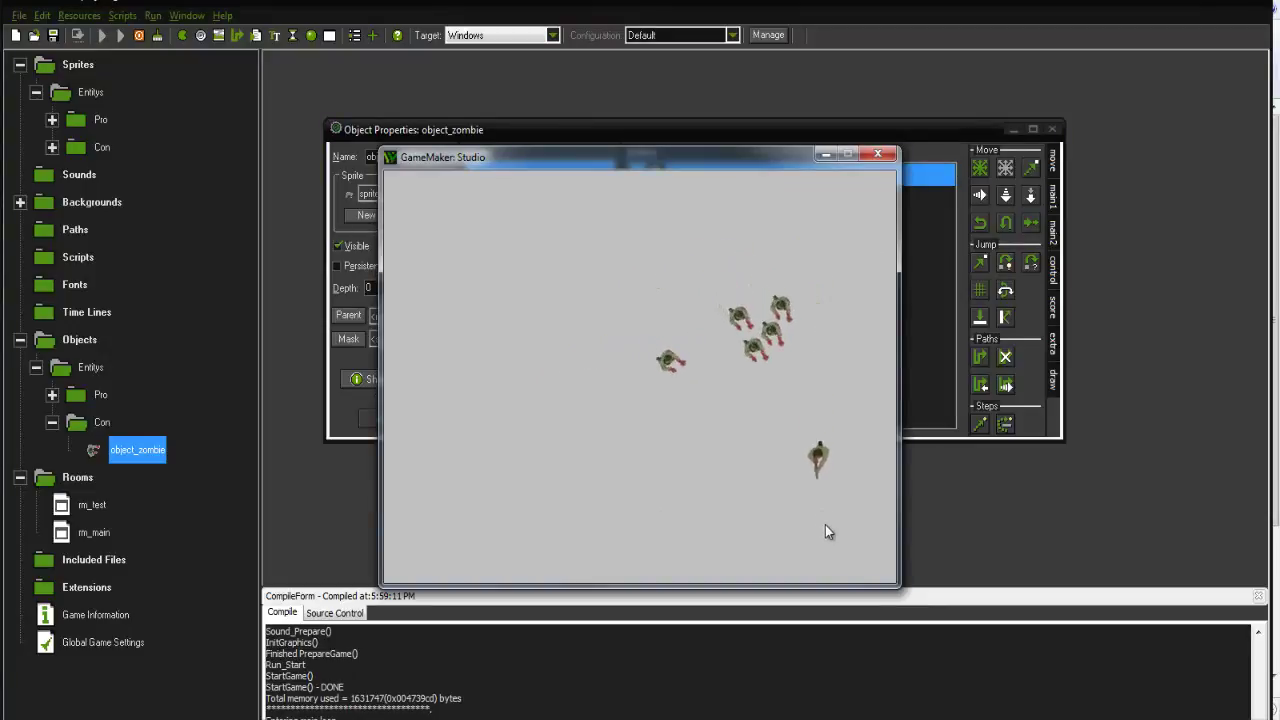
{"action": "left_click", "coordinate": [878, 155]}
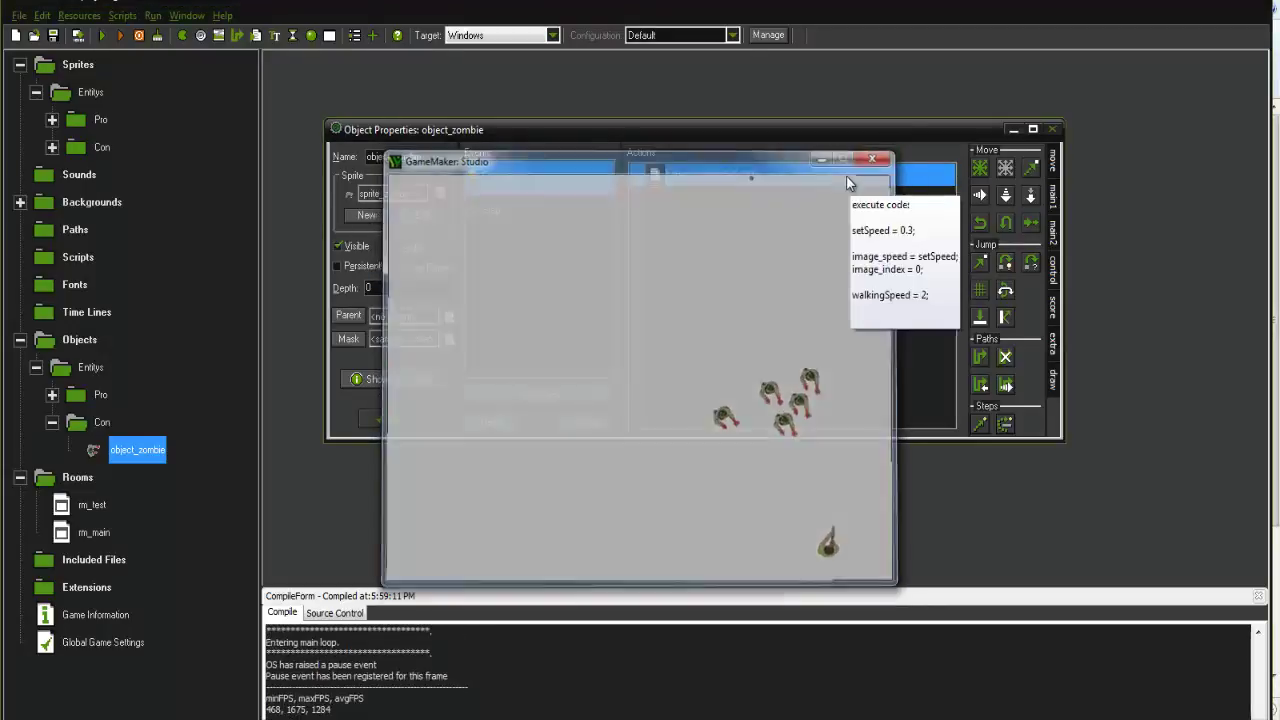
Set setSpeed to 0.5 in the zombie's Create code and save the code.
{"action": "double_click", "coordinate": [846, 175]}
{"action": "left_click_drag", "start_coordinate": [292, 171], "coordinate": [284, 171]}
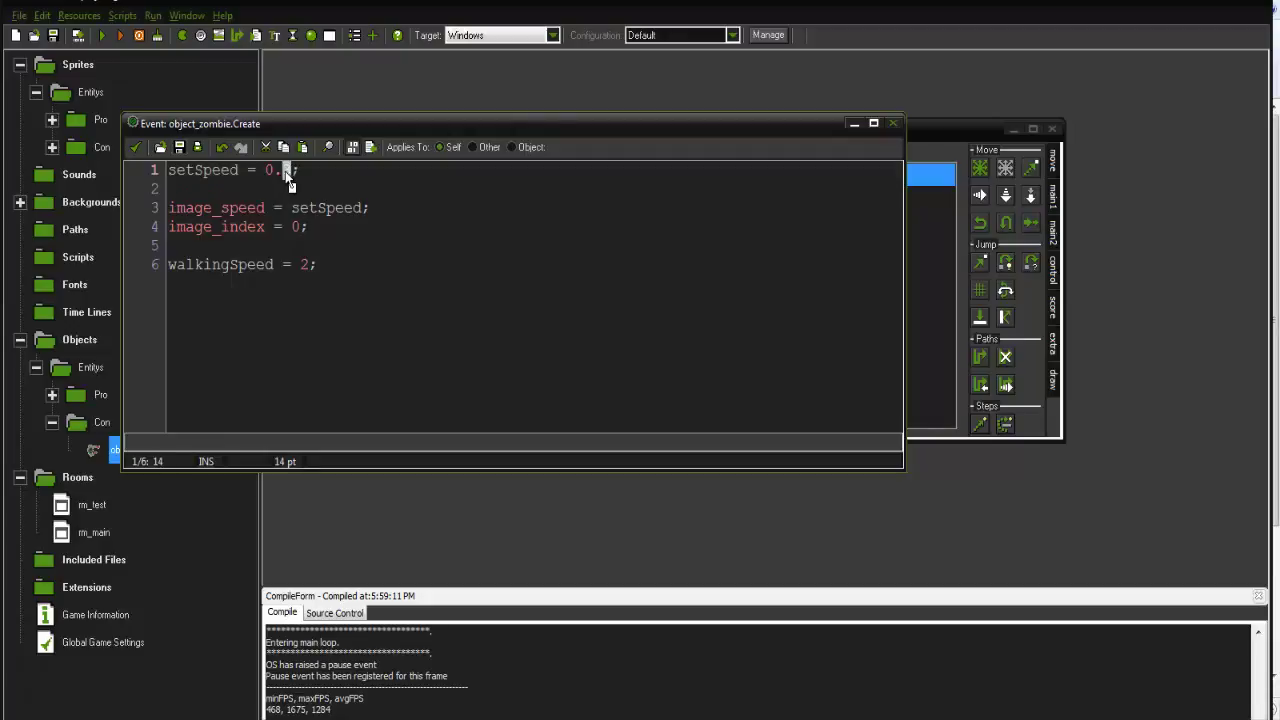
{"action": "type", "text": "5"}
{"action": "left_click", "coordinate": [136, 147]}
Test-run the game with the new animation speed, and confirm and close the object_zombie properties.
{"action": "left_click", "coordinate": [103, 36]}
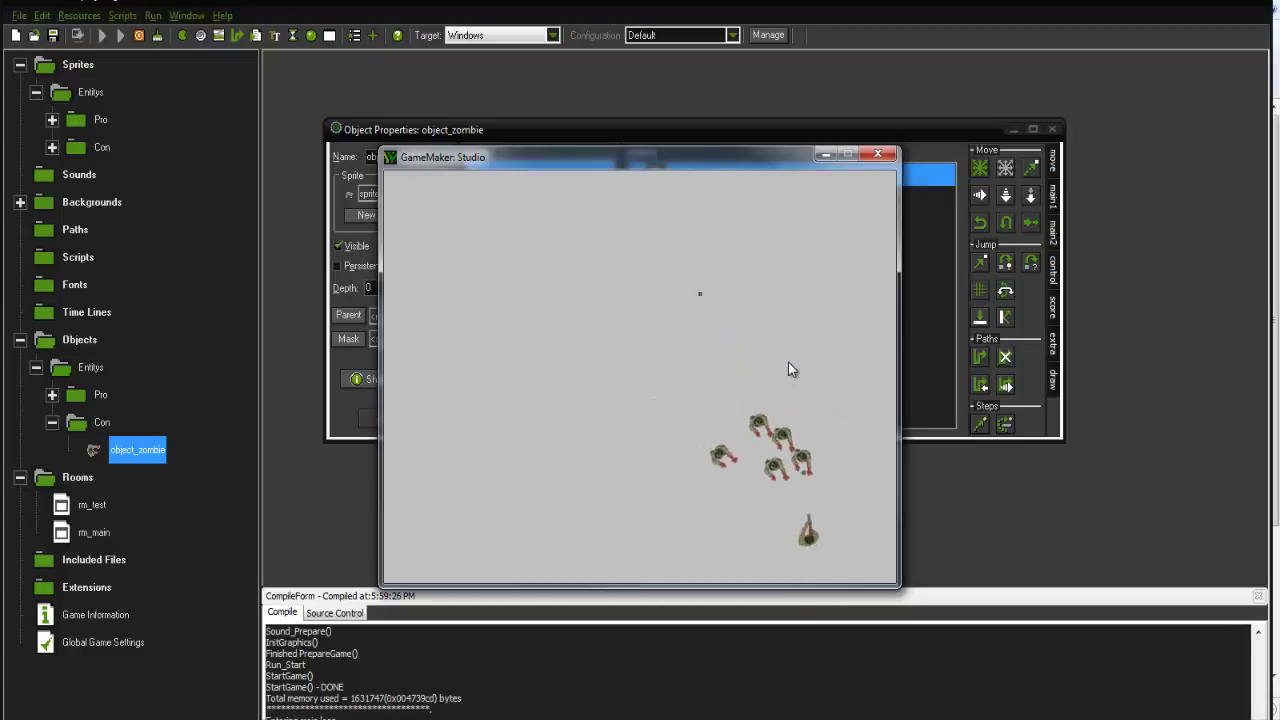
{"action": "left_click", "coordinate": [880, 154]}
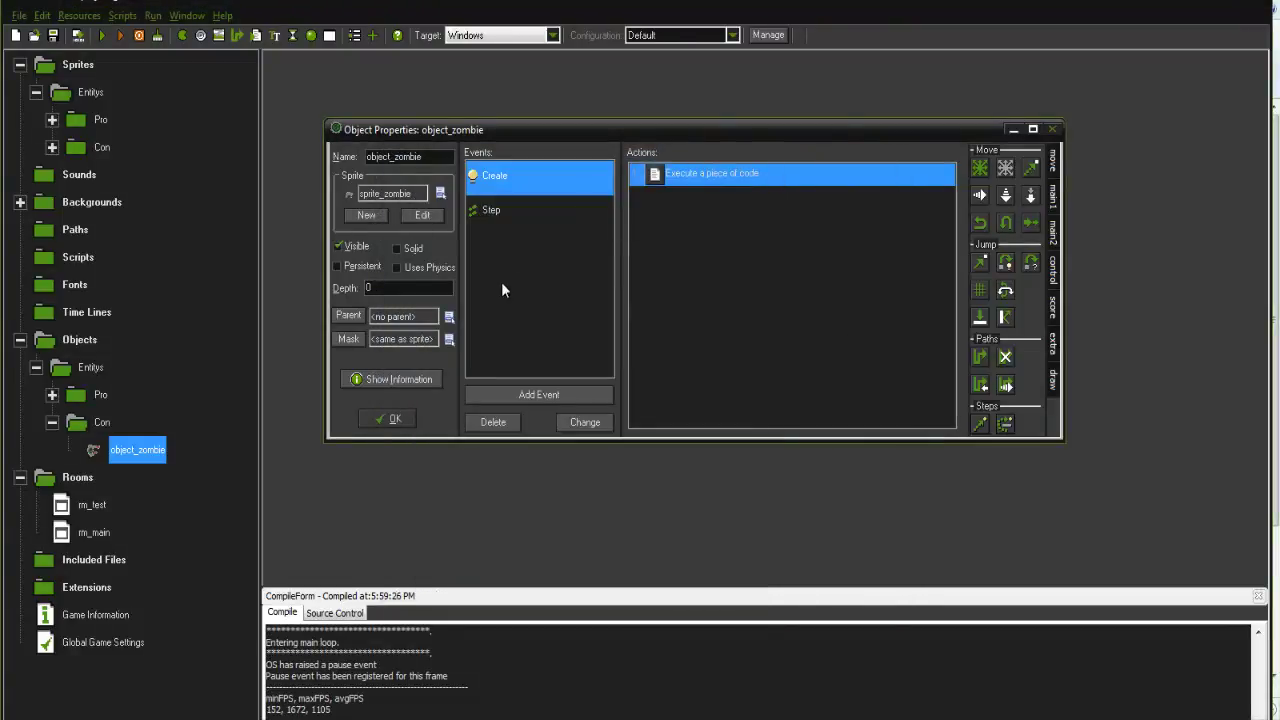
{"action": "left_click", "coordinate": [395, 419]}
{"action": "left_click", "coordinate": [51, 423]}
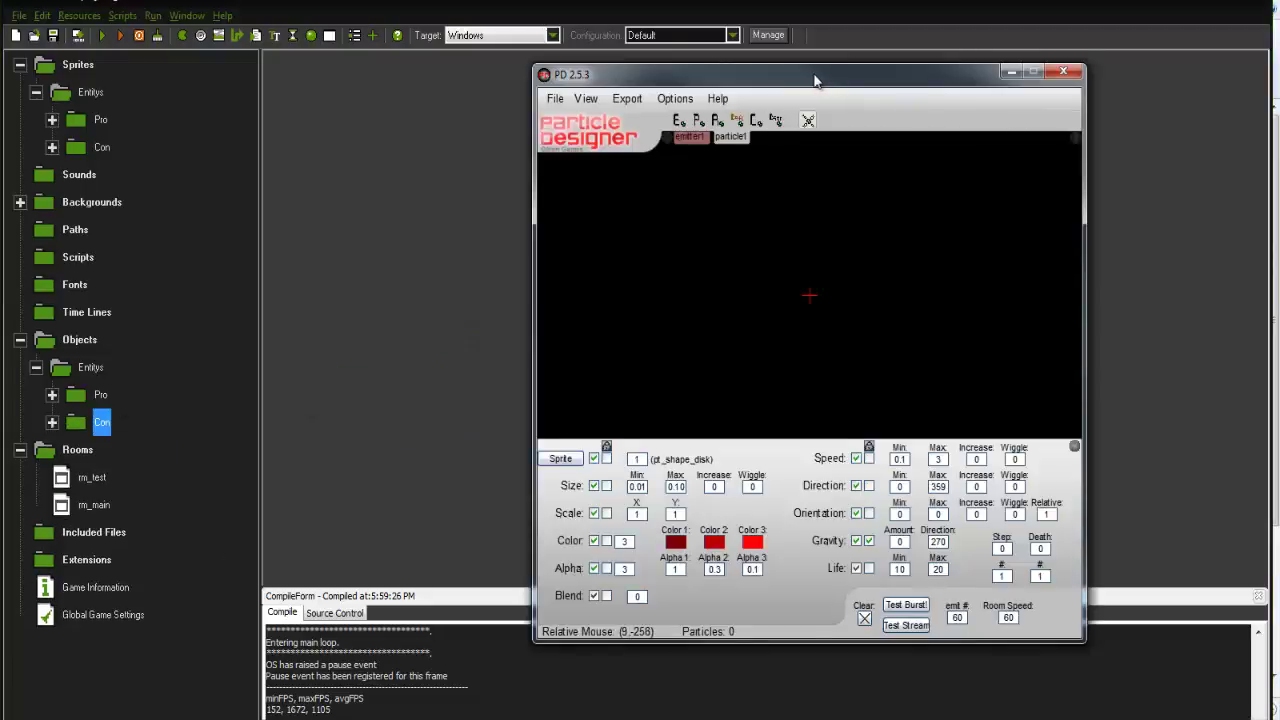
Switch to Particle Designer and preview the red blood particle as a stream, moving the emission around the preview area.
{"action": "left_click_drag", "start_coordinate": [814, 79], "coordinate": [626, 79]}
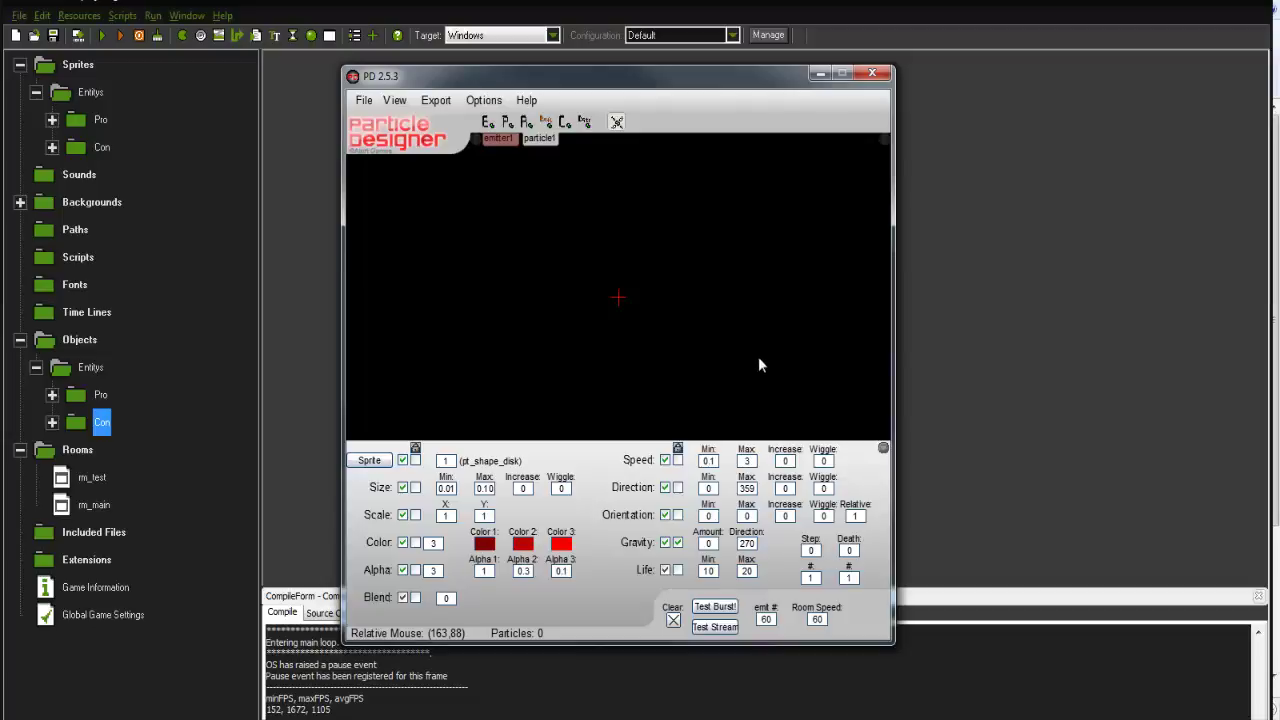
{"action": "left_click", "coordinate": [715, 626]}
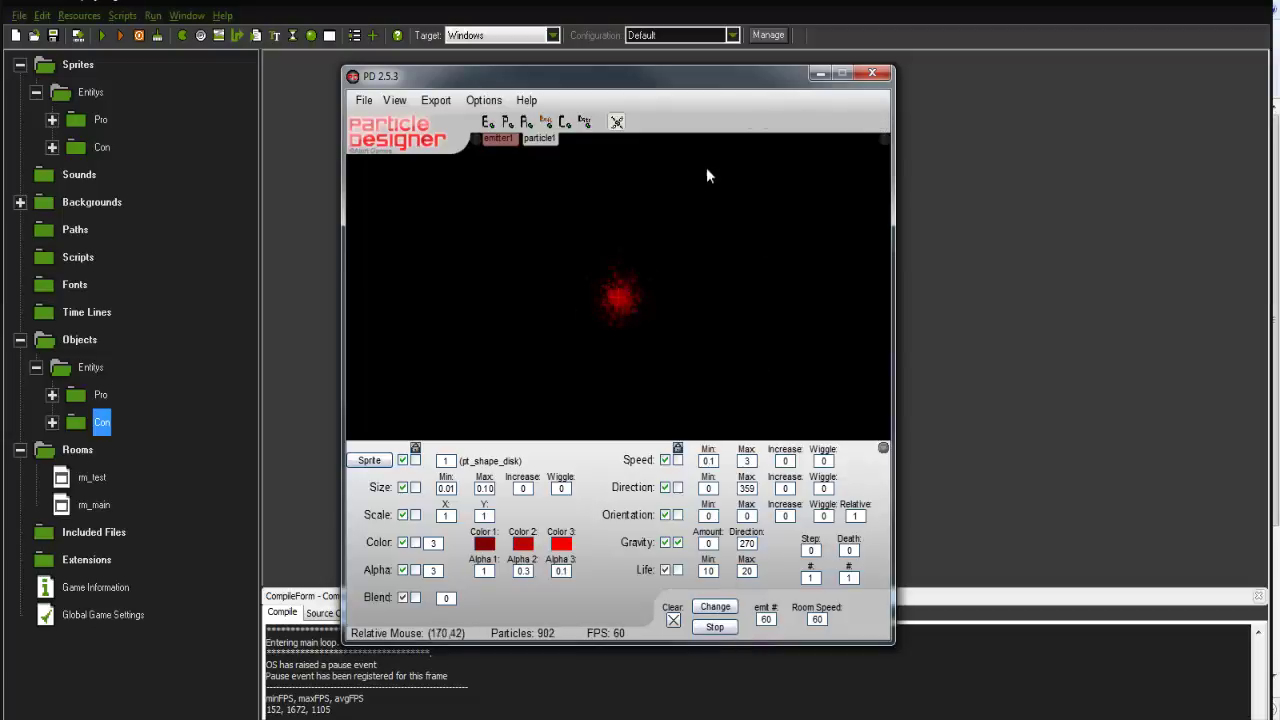
{"action": "mouse_move", "coordinate": [743, 290]}
{"action": "left_mouse_down"}
{"action": "mouse_move", "coordinate": [707, 211]}
{"action": "mouse_move", "coordinate": [561, 194]}
{"action": "mouse_move", "coordinate": [731, 335]}
{"action": "left_mouse_up"}
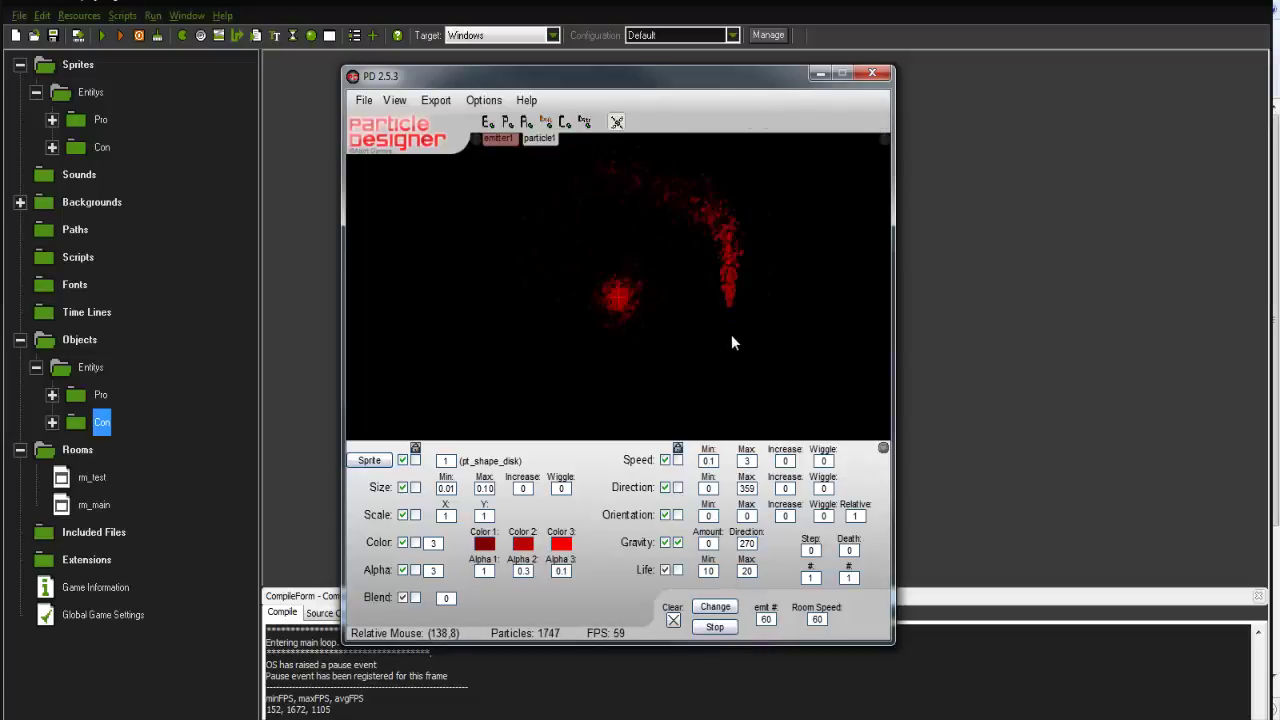
{"action": "left_click", "coordinate": [715, 626]}
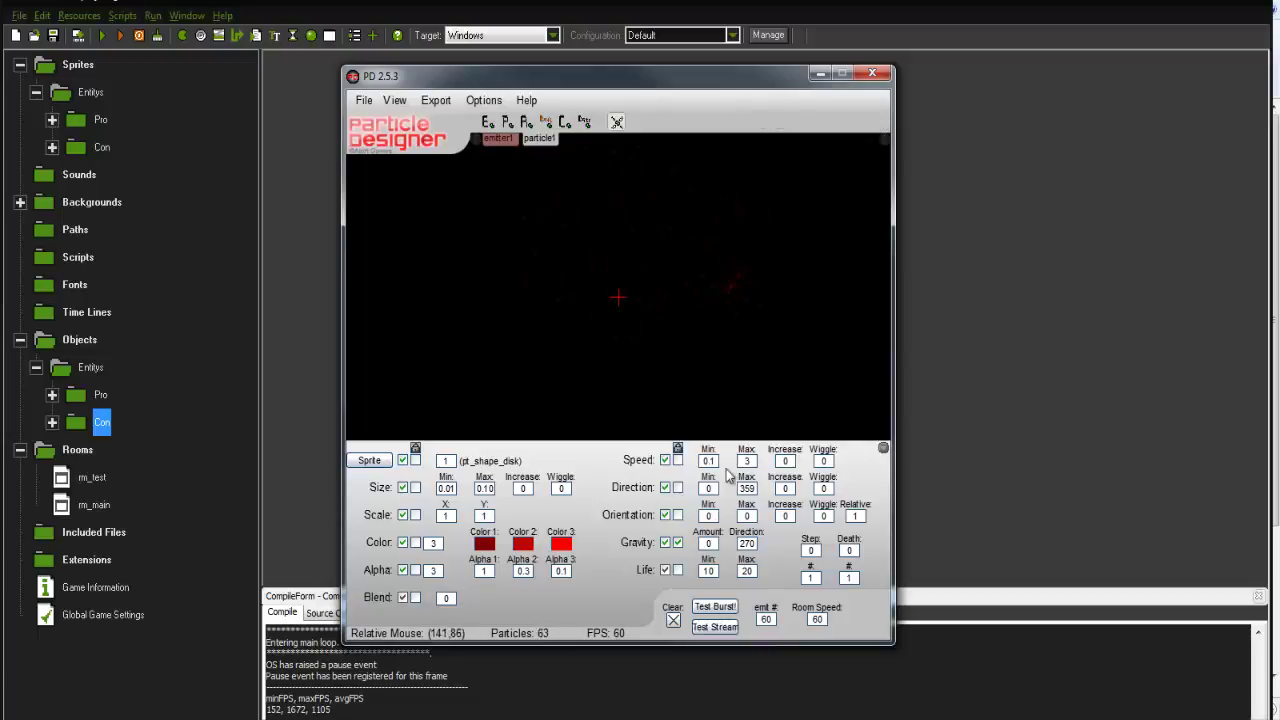
Preview the blood particle as a single burst several times and minimize Particle Designer.
{"action": "left_click", "coordinate": [715, 607]}
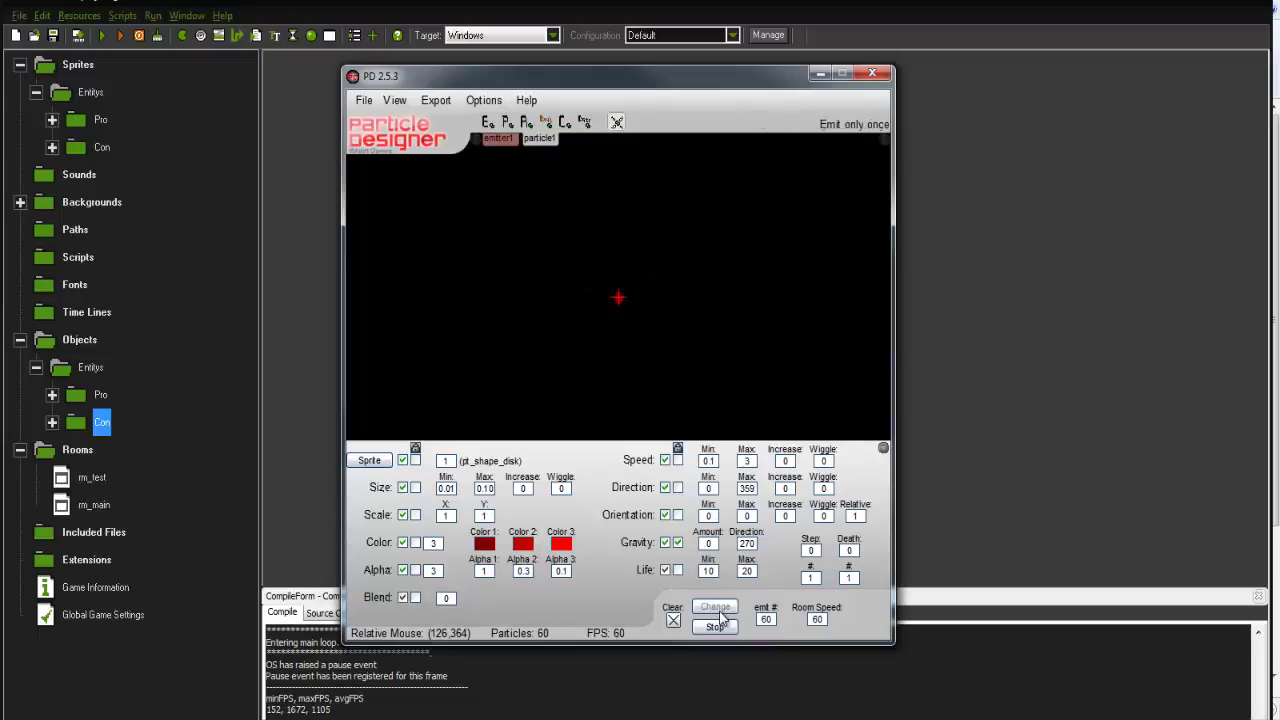
{"action": "left_click", "coordinate": [717, 625]}
{"action": "left_click", "coordinate": [717, 608]}
{"action": "left_click", "coordinate": [720, 612]}
{"action": "left_click", "coordinate": [720, 612]}
{"action": "left_click", "coordinate": [720, 612]}
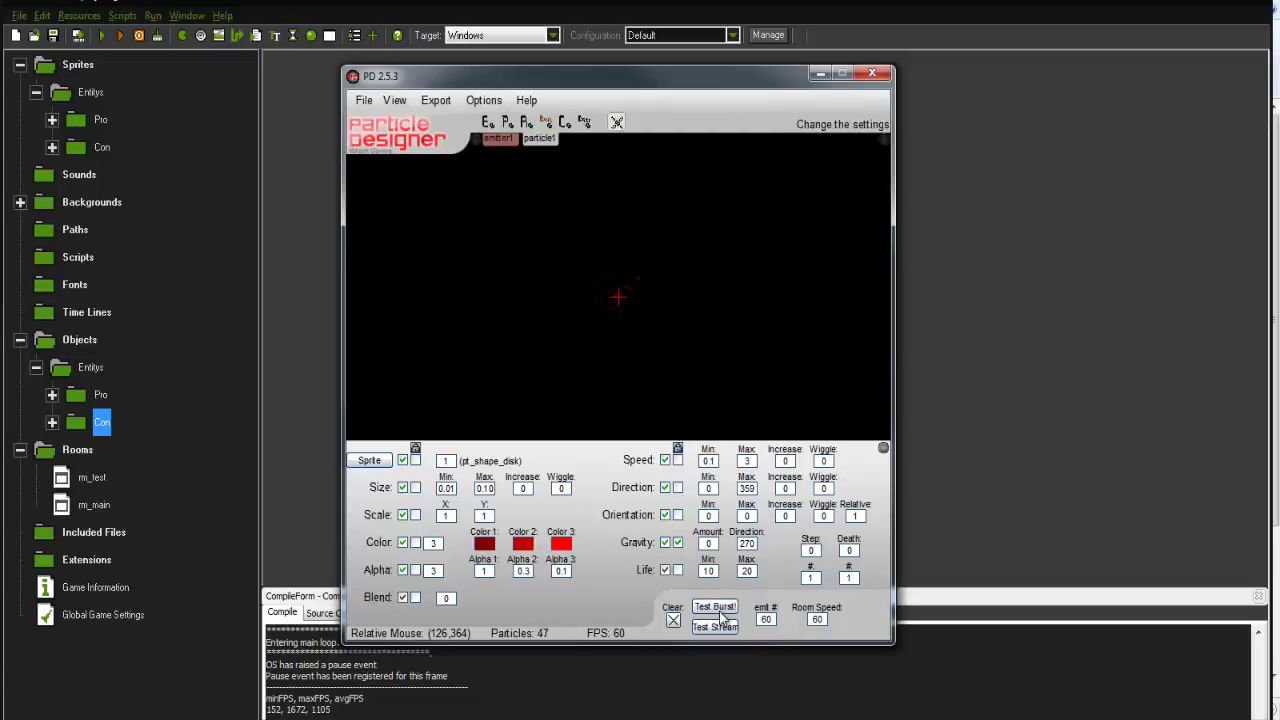
{"action": "left_click", "coordinate": [722, 611]}
{"action": "left_click", "coordinate": [724, 611]}
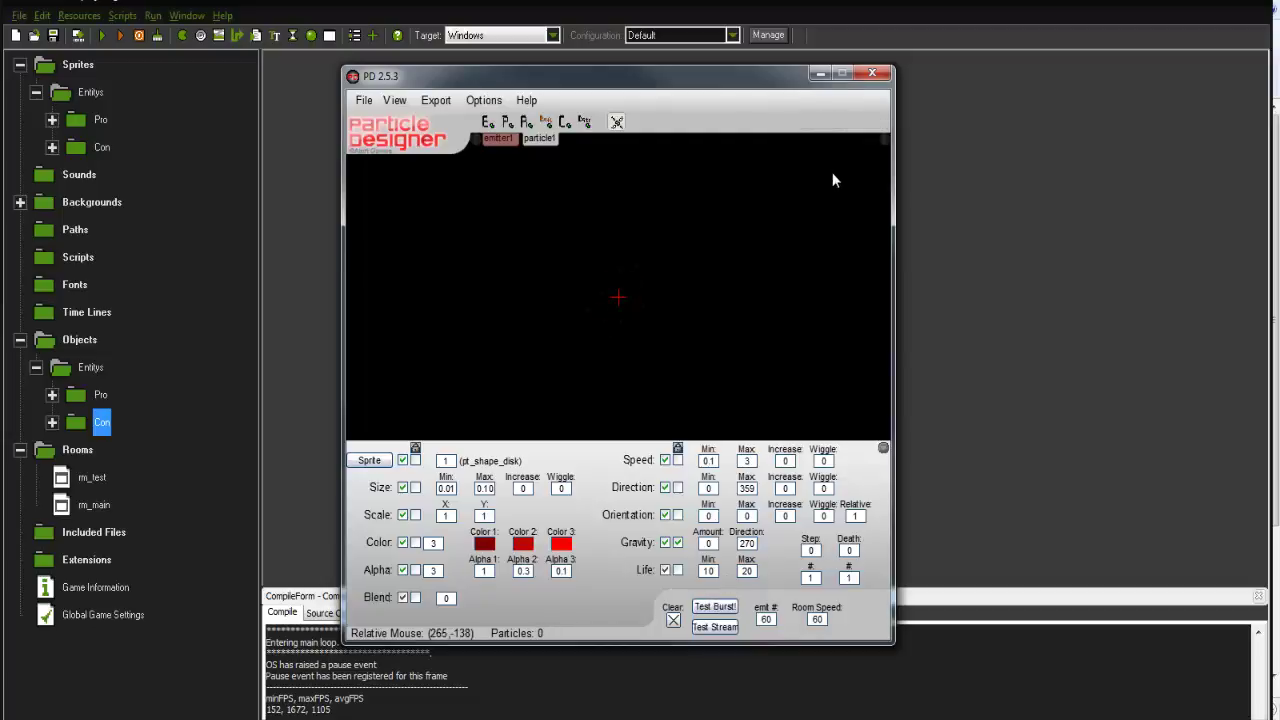
{"action": "left_click", "coordinate": [820, 74]}
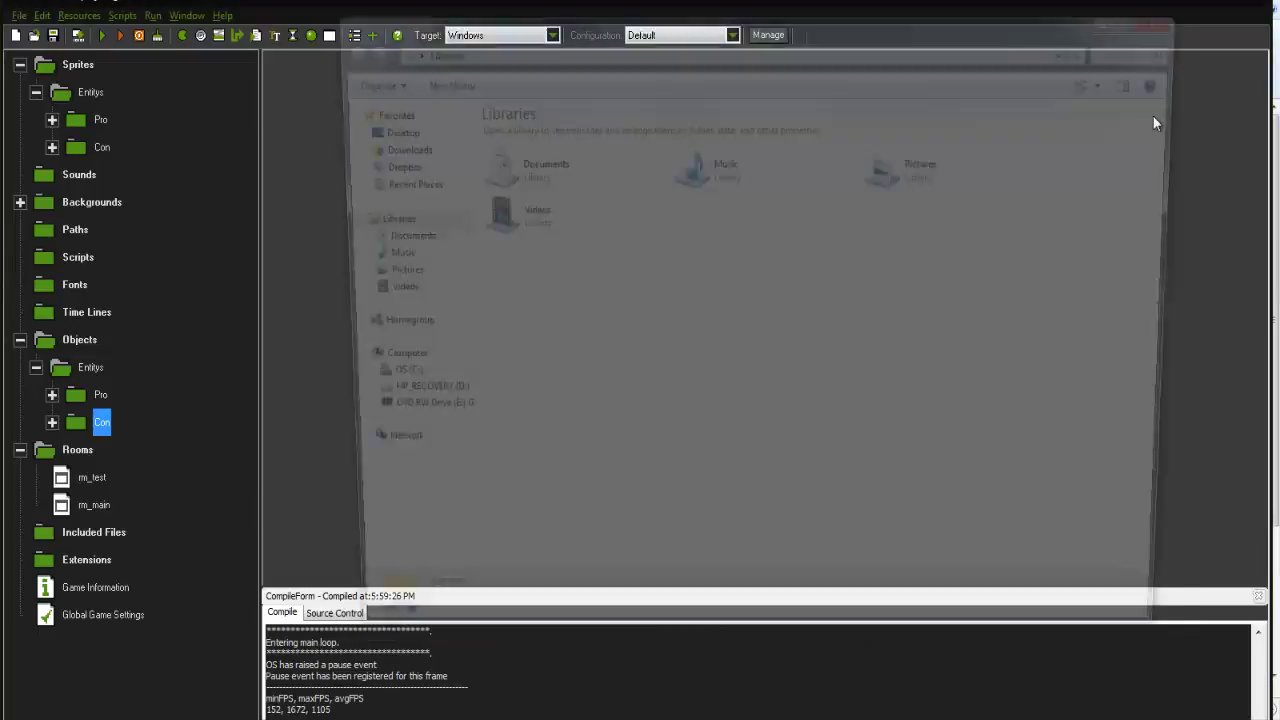
Open blood_splat.txt from the Zombie Course folder in Pictures, select all the particle1 code lines, and return to GameMaker.
{"action": "double_click", "coordinate": [928, 170]}
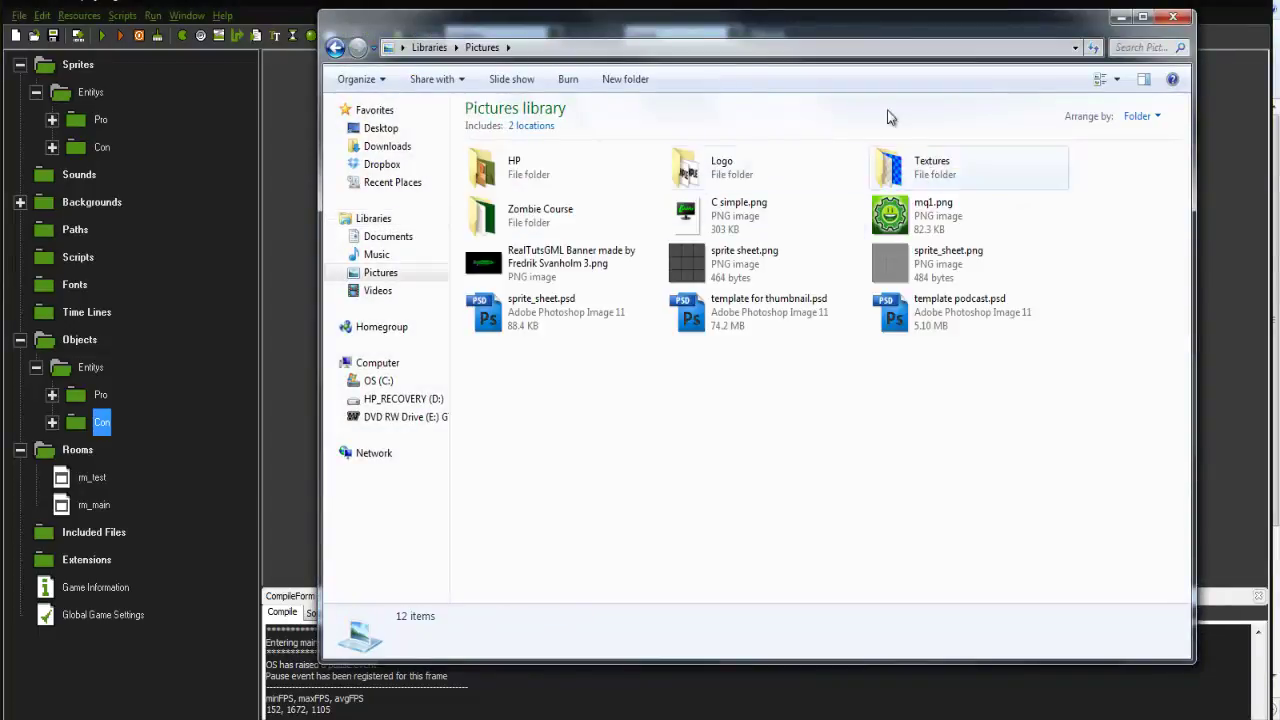
{"action": "double_click", "coordinate": [587, 219]}
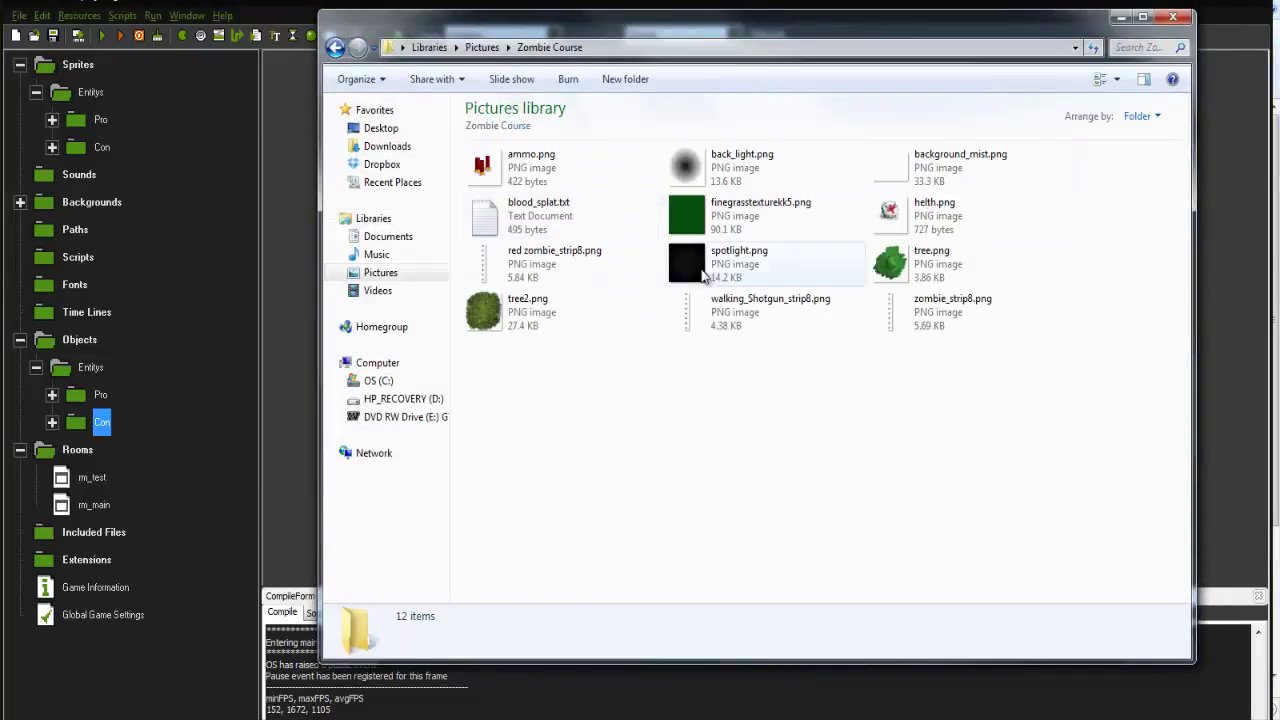
{"action": "left_click", "coordinate": [548, 216]}
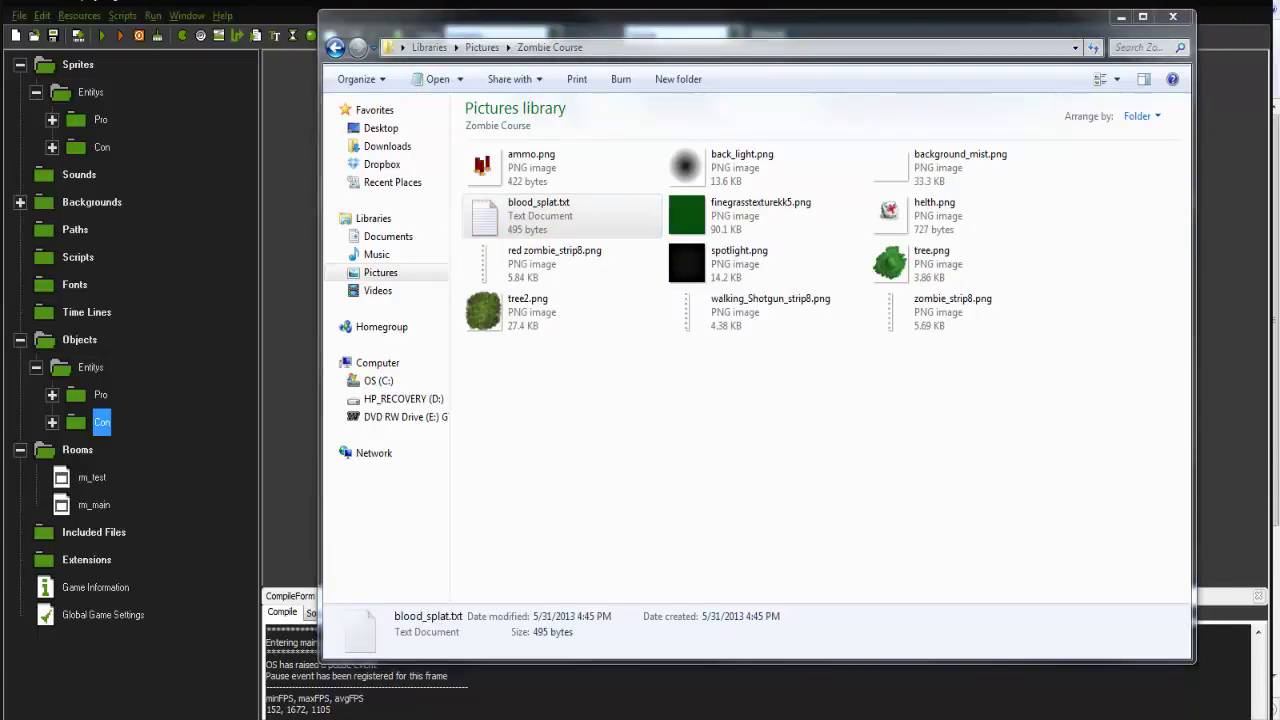
{"action": "key", "text": "Return"}
{"action": "left_click_drag", "start_coordinate": [608, 280], "coordinate": [290, 154]}
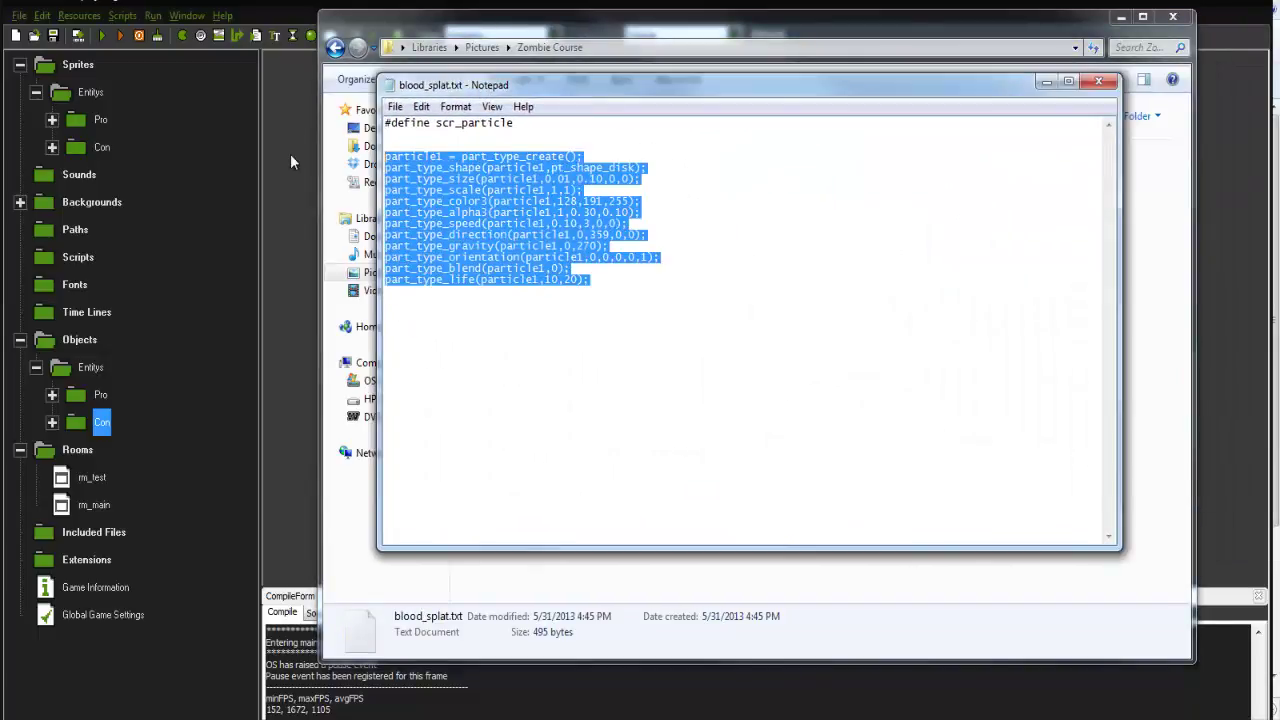
{"action": "left_click", "coordinate": [1099, 81]}
{"action": "left_click", "coordinate": [618, 218]}
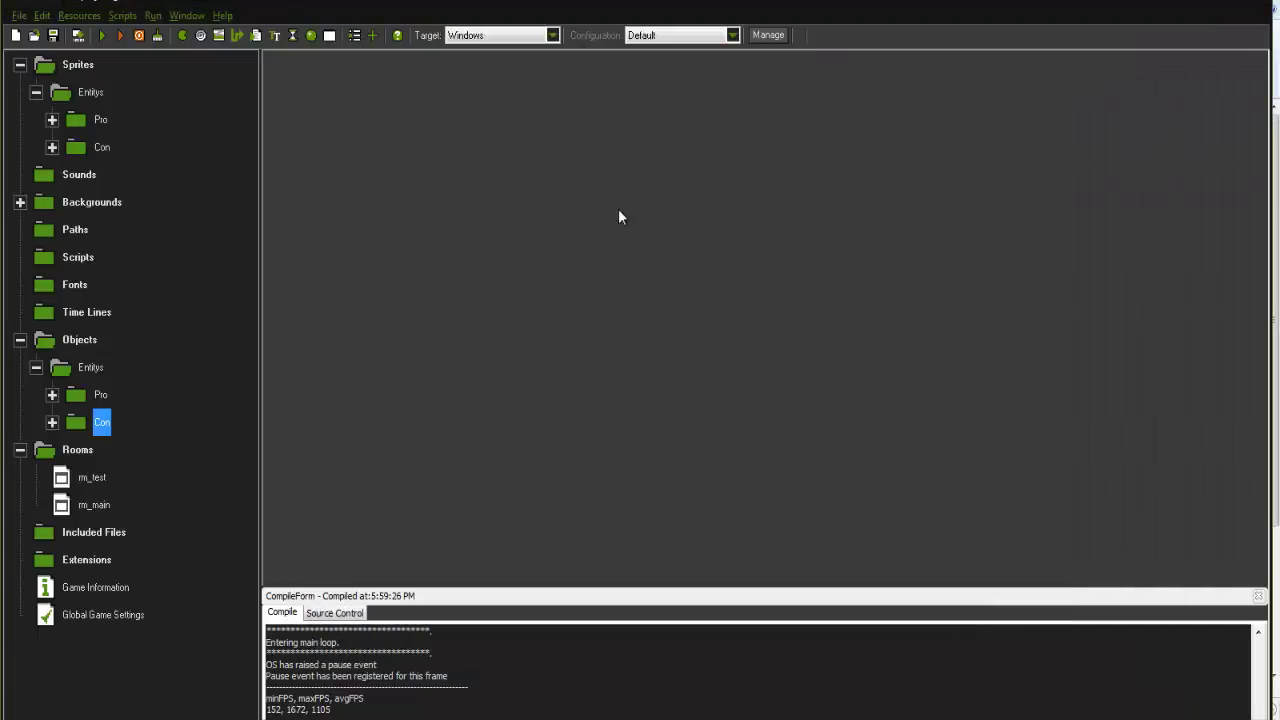
Open the code of object_zombie's Create event from the Con object group.
{"action": "double_click", "coordinate": [101, 423]}
{"action": "double_click", "coordinate": [132, 450]}
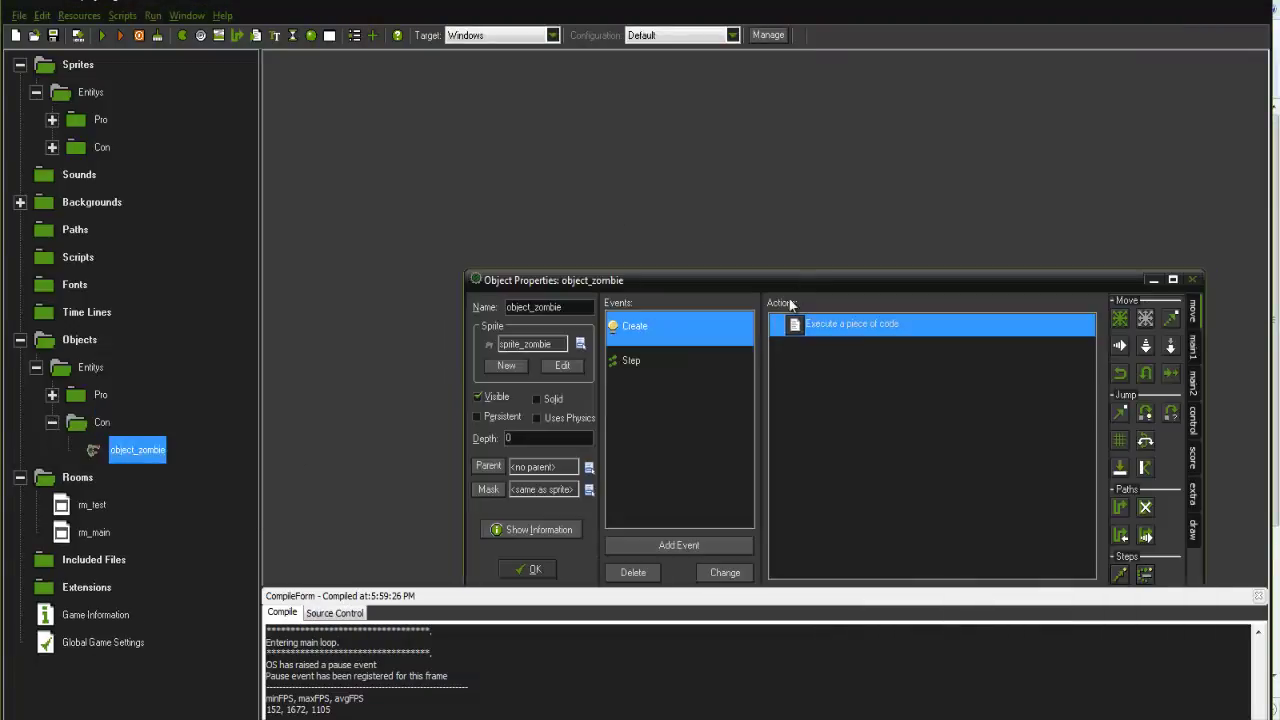
{"action": "left_click_drag", "start_coordinate": [683, 280], "coordinate": [683, 166]}
{"action": "double_click", "coordinate": [855, 210]}
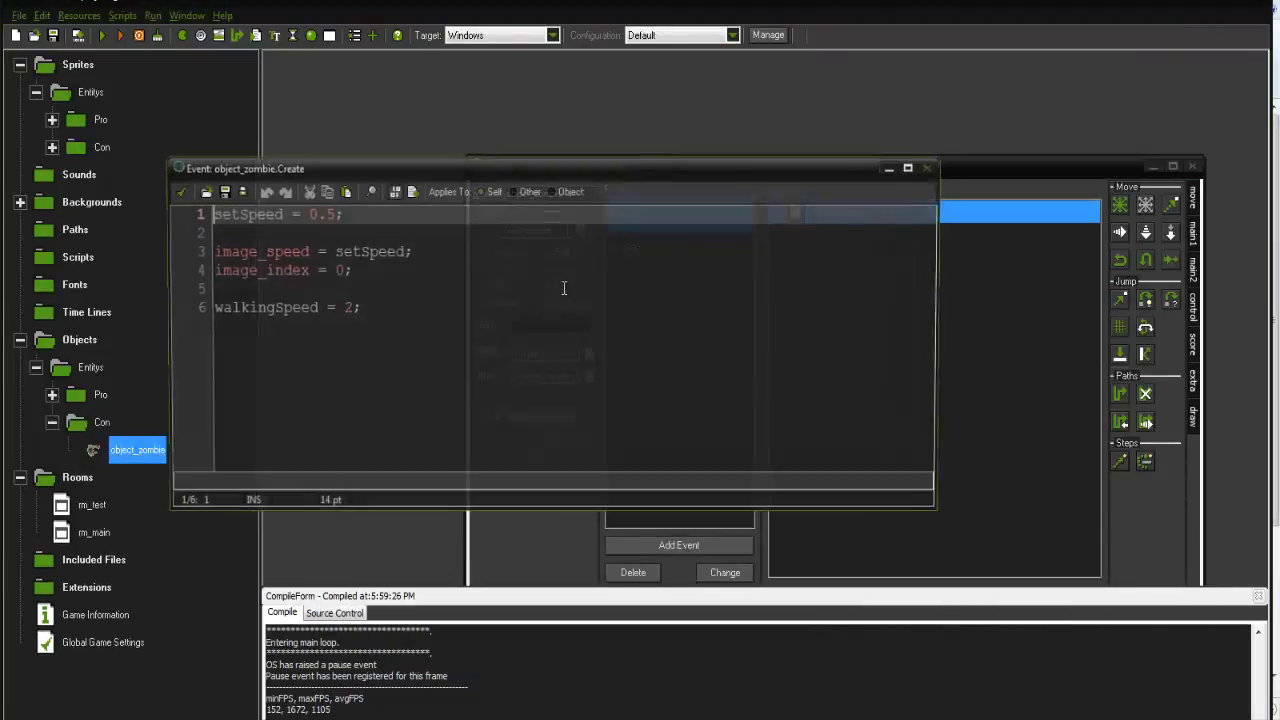
Paste the copied particle1 code below the walkingSpeed line and insert an empty line above the particle1 creation line.
{"action": "left_click", "coordinate": [540, 305]}
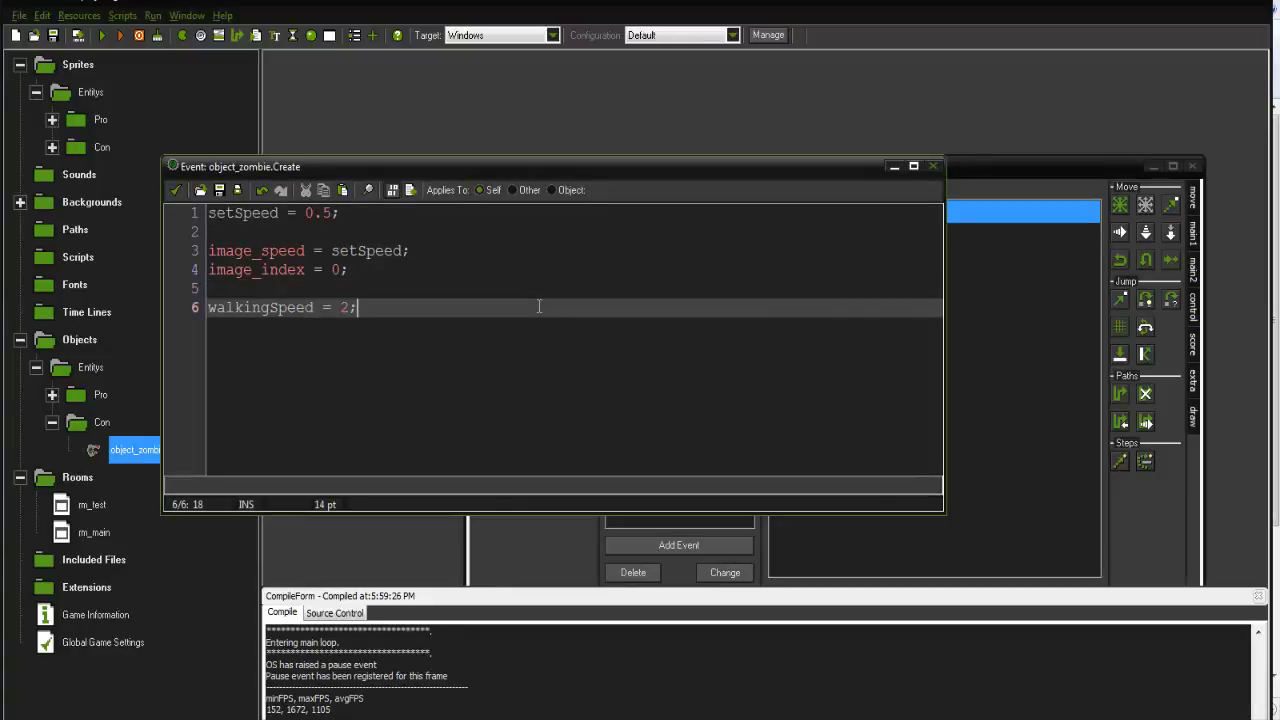
{"action": "key", "text": "Return"}
{"action": "key", "text": "ctrl+v"}
{"action": "scroll", "coordinate": [345, 299], "scroll_direction": "up", "scroll_amount": 2}
{"action": "left_click", "coordinate": [336, 305]}
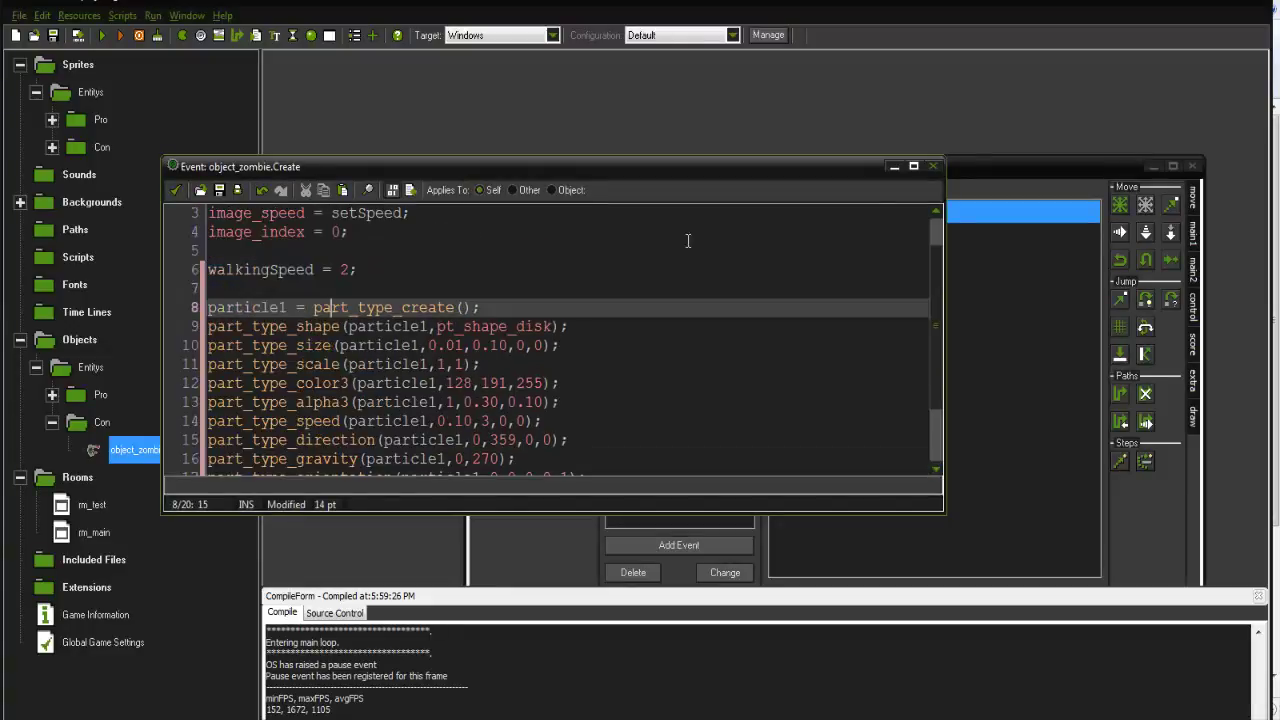
{"action": "key", "text": "Up"}
{"action": "key", "text": "Return"}
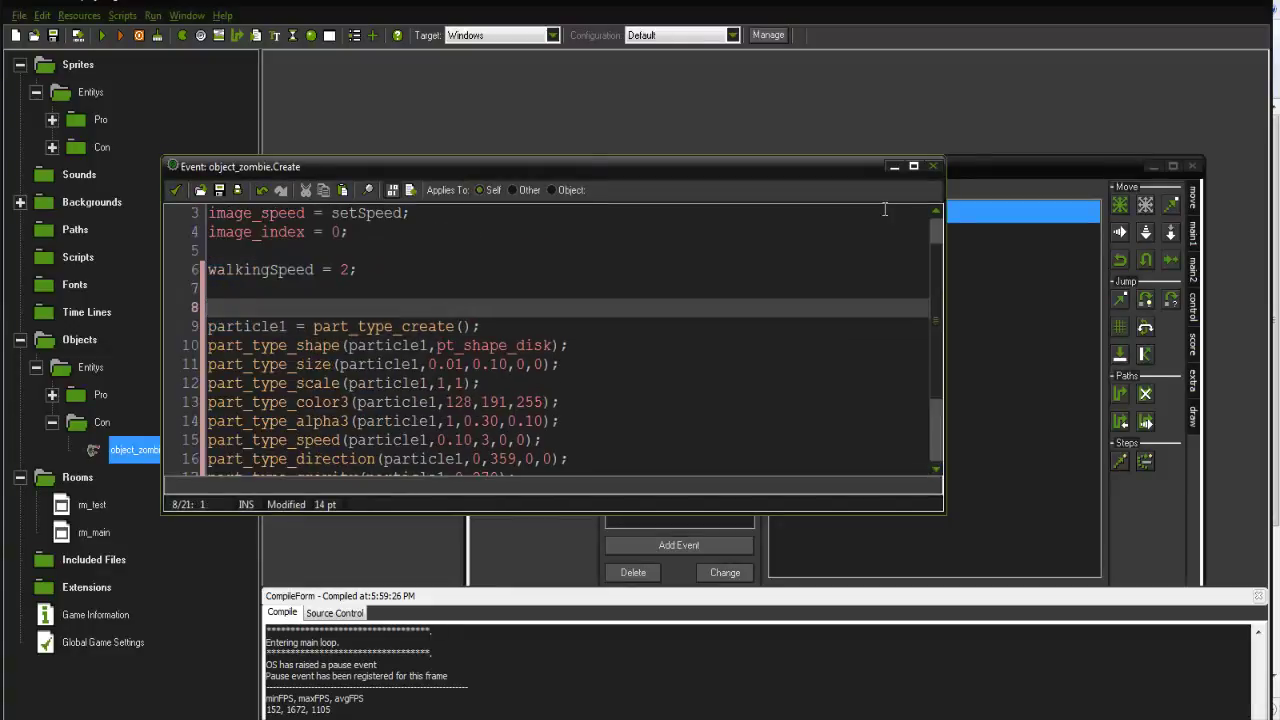
{"action": "scroll", "coordinate": [576, 316], "scroll_direction": "down", "scroll_amount": 2}
{"action": "scroll", "coordinate": [576, 316], "scroll_direction": "up", "scroll_amount": 3}
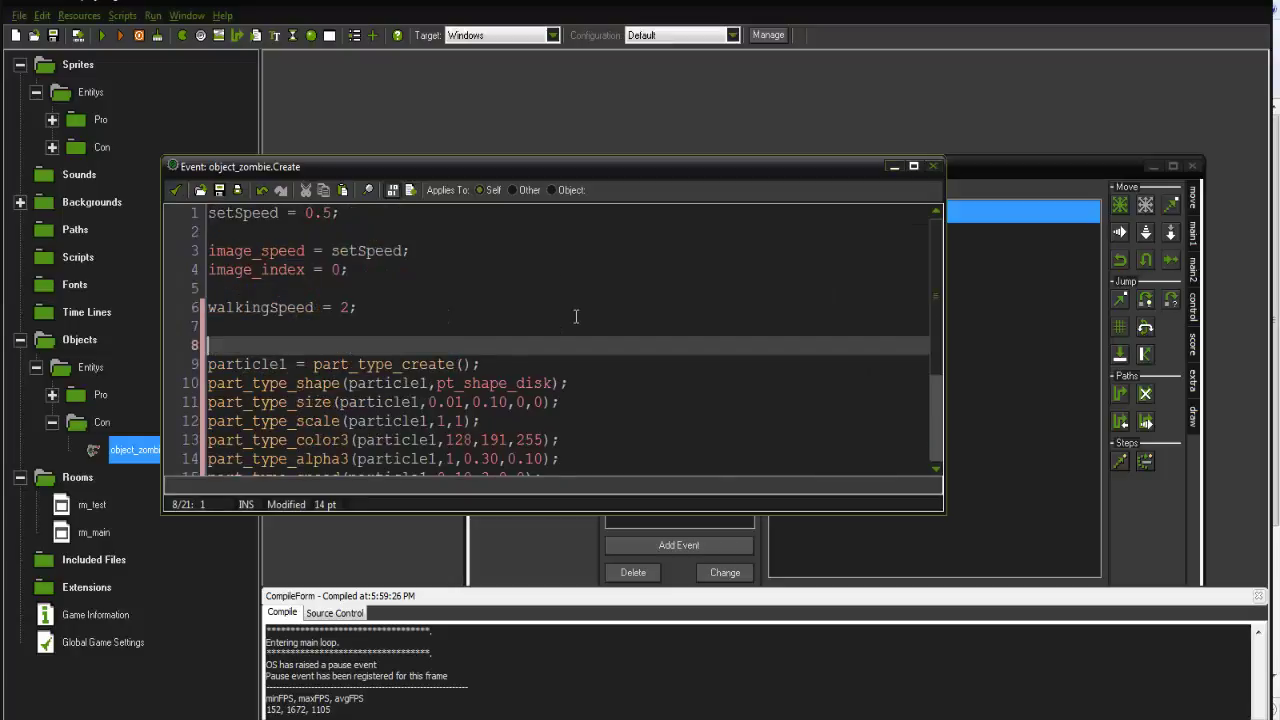
Add the line Sname = part_system_create(); above the particle1 creation line, review the particle code and confirm it.
{"action": "type", "text": "s"}
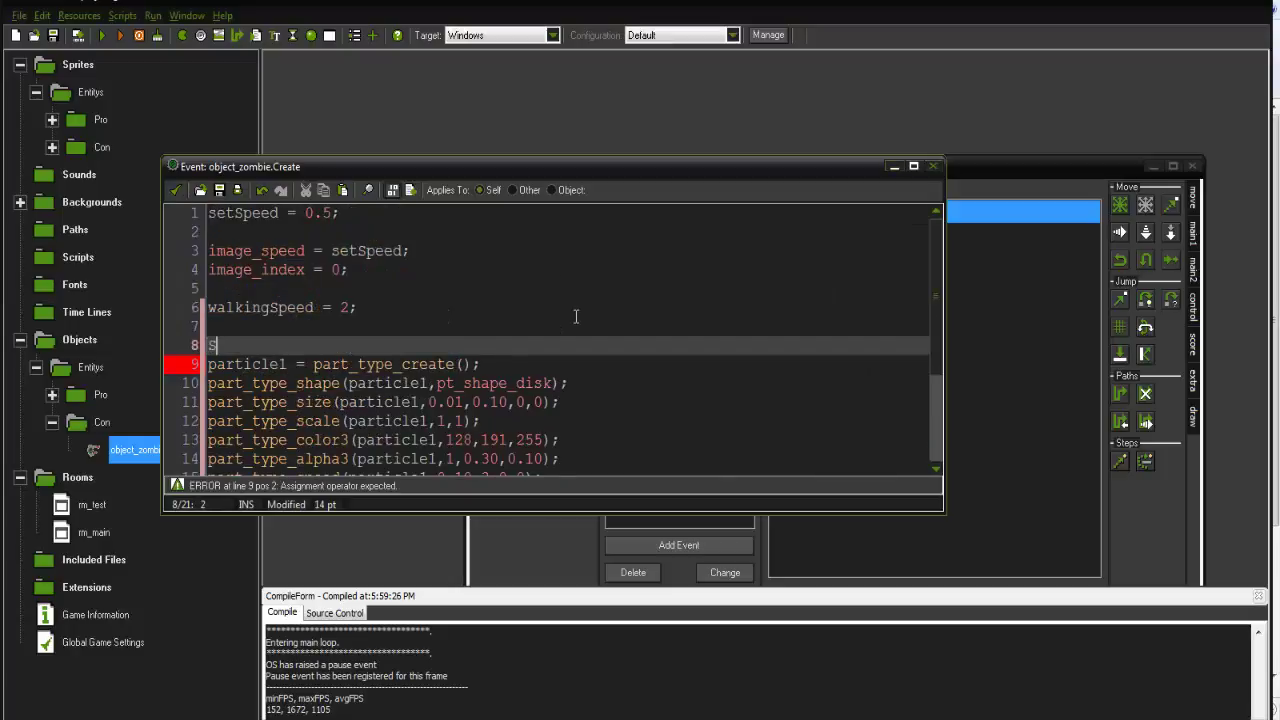
{"action": "type", "text": "name = "}
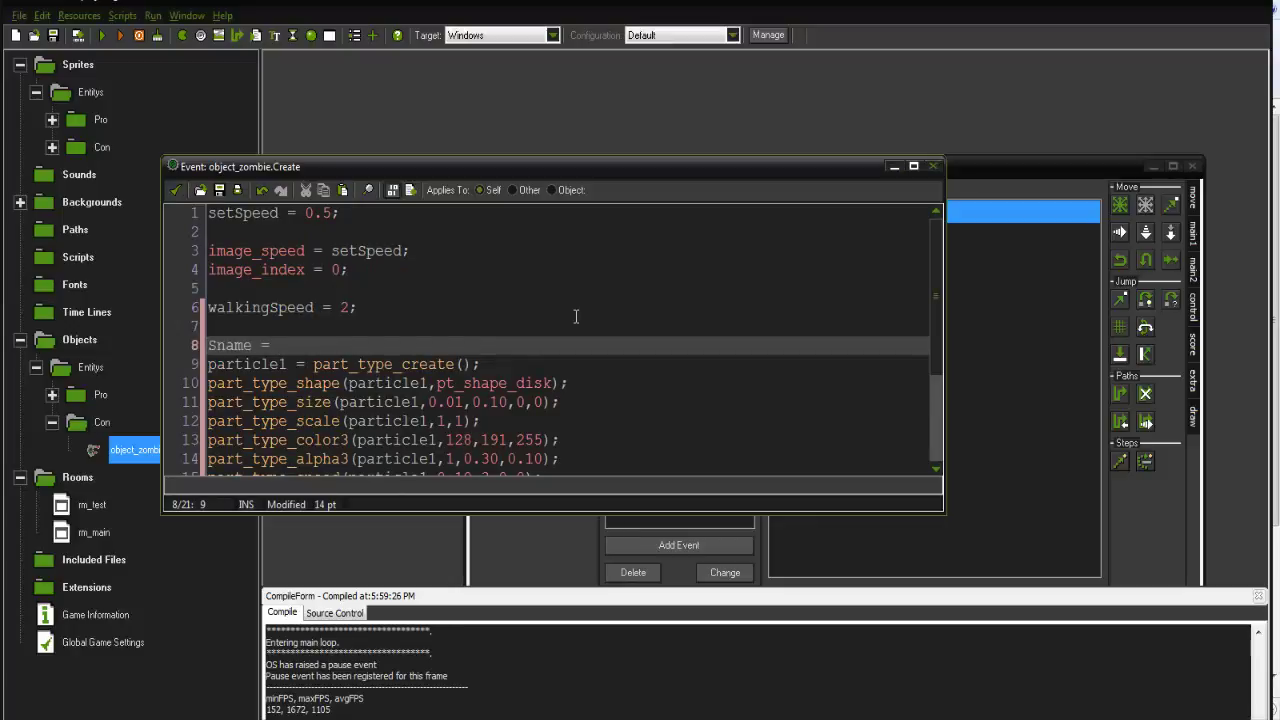
{"action": "type", "text": "part_type_system();"}
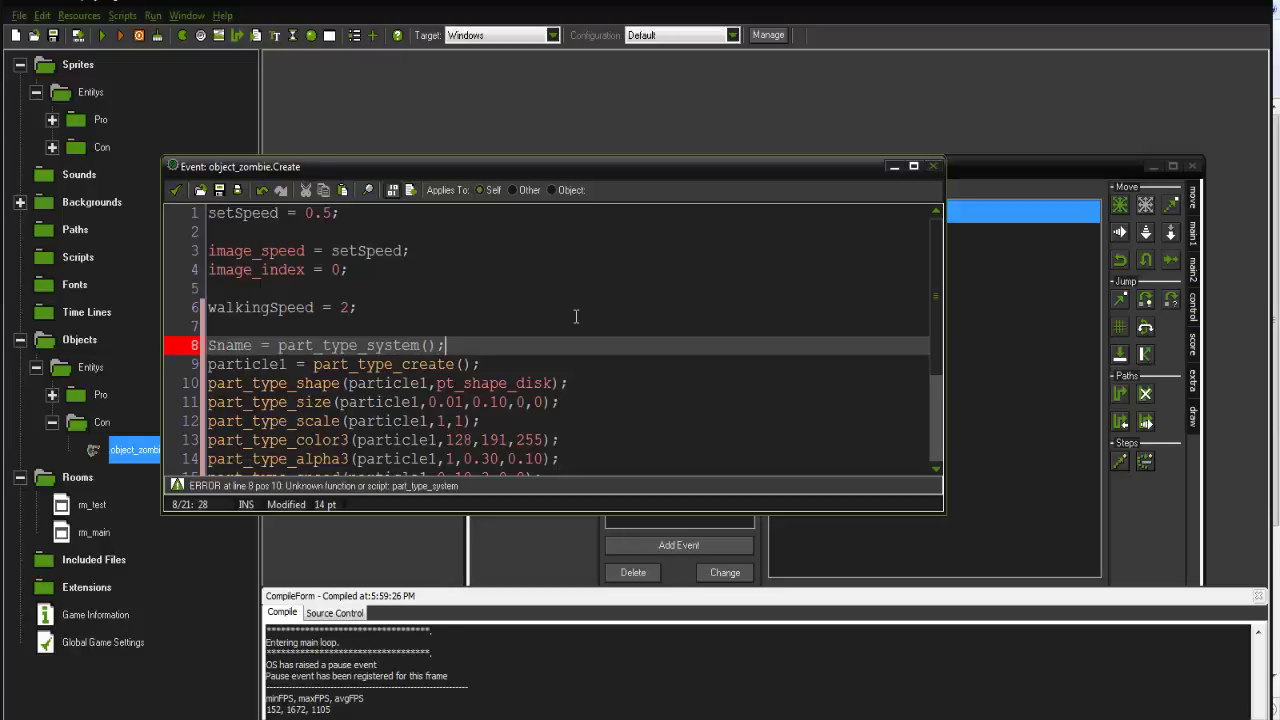
{"action": "double_click", "coordinate": [339, 345]}
{"action": "left_click", "coordinate": [349, 361]}
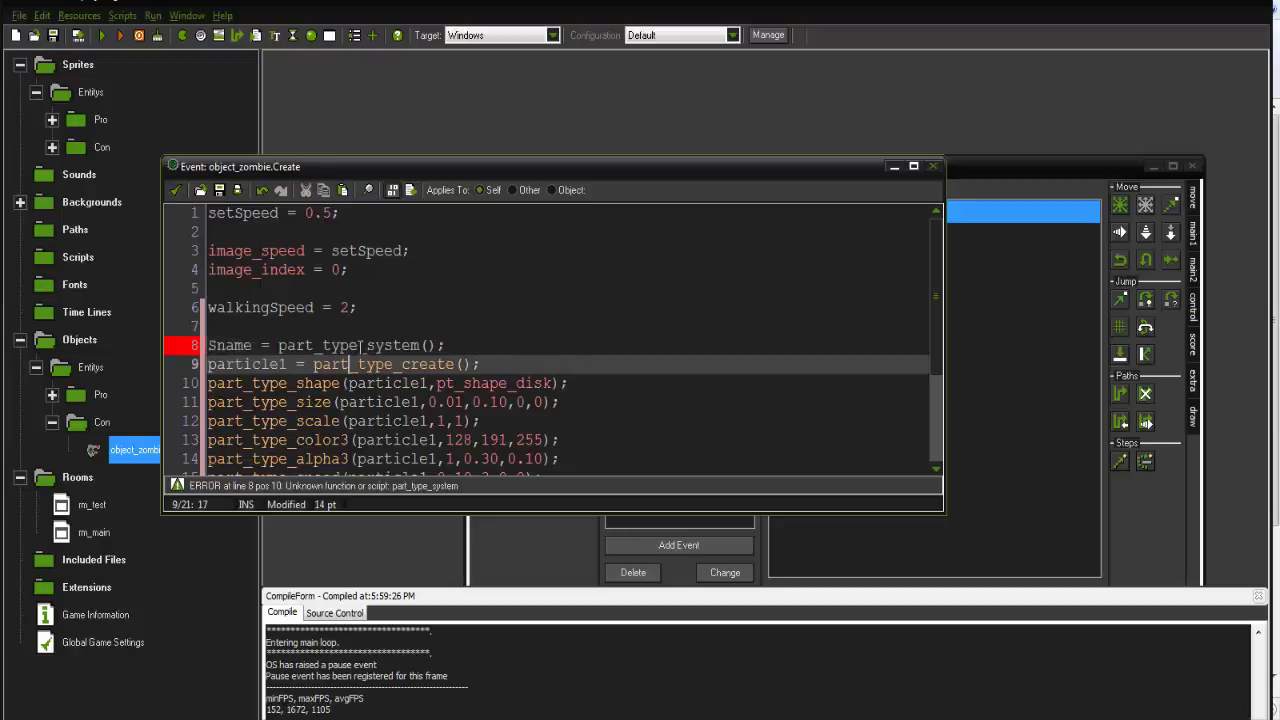
{"action": "left_click_drag", "start_coordinate": [358, 345], "coordinate": [325, 347]}
{"action": "type", "text": "create"}
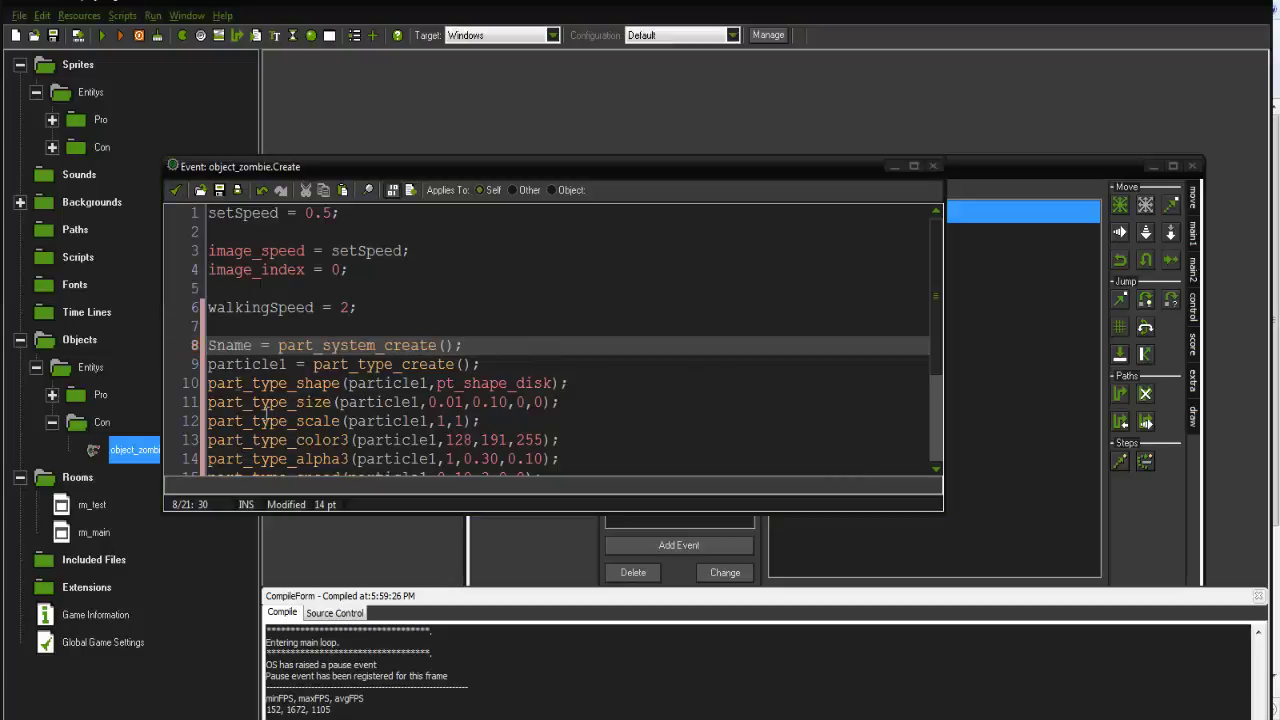
{"action": "left_click", "coordinate": [278, 345]}
{"action": "left_click_drag", "start_coordinate": [278, 345], "coordinate": [455, 345]}
{"action": "left_click", "coordinate": [463, 345]}
{"action": "scroll", "coordinate": [503, 390], "scroll_direction": "down", "scroll_amount": 2}
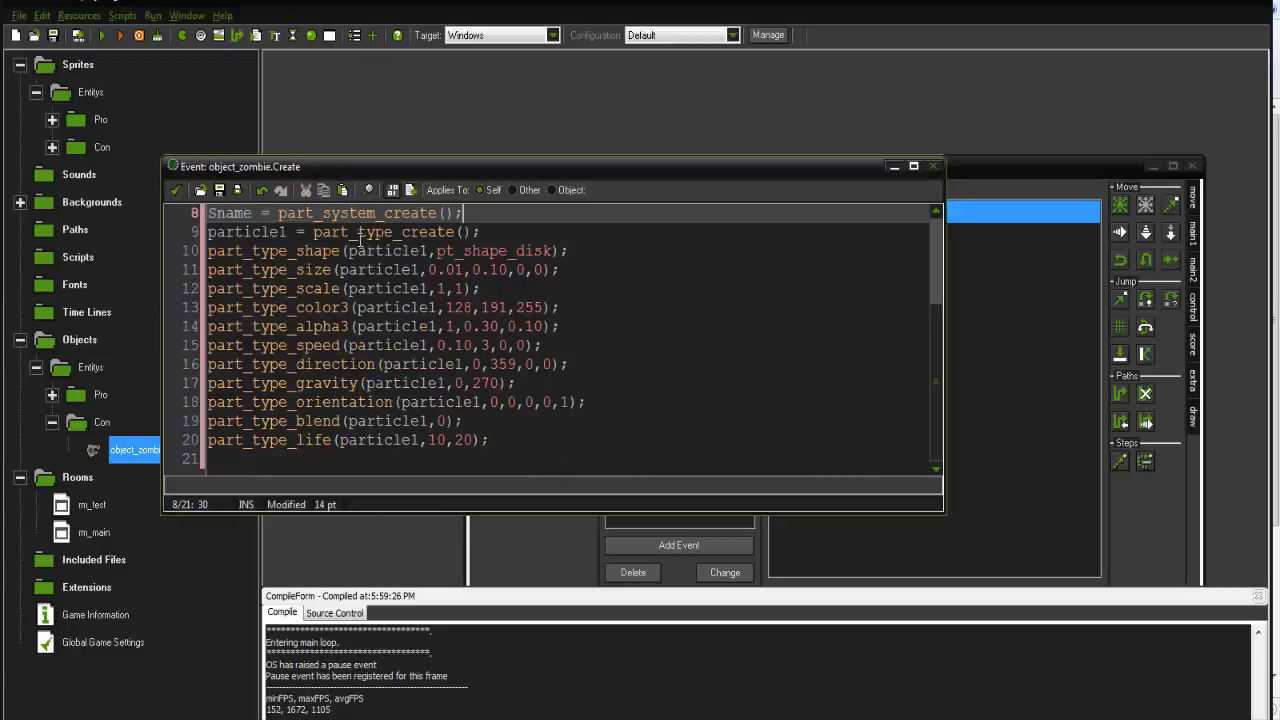
{"action": "scroll", "coordinate": [358, 234], "scroll_direction": "up", "scroll_amount": 2}
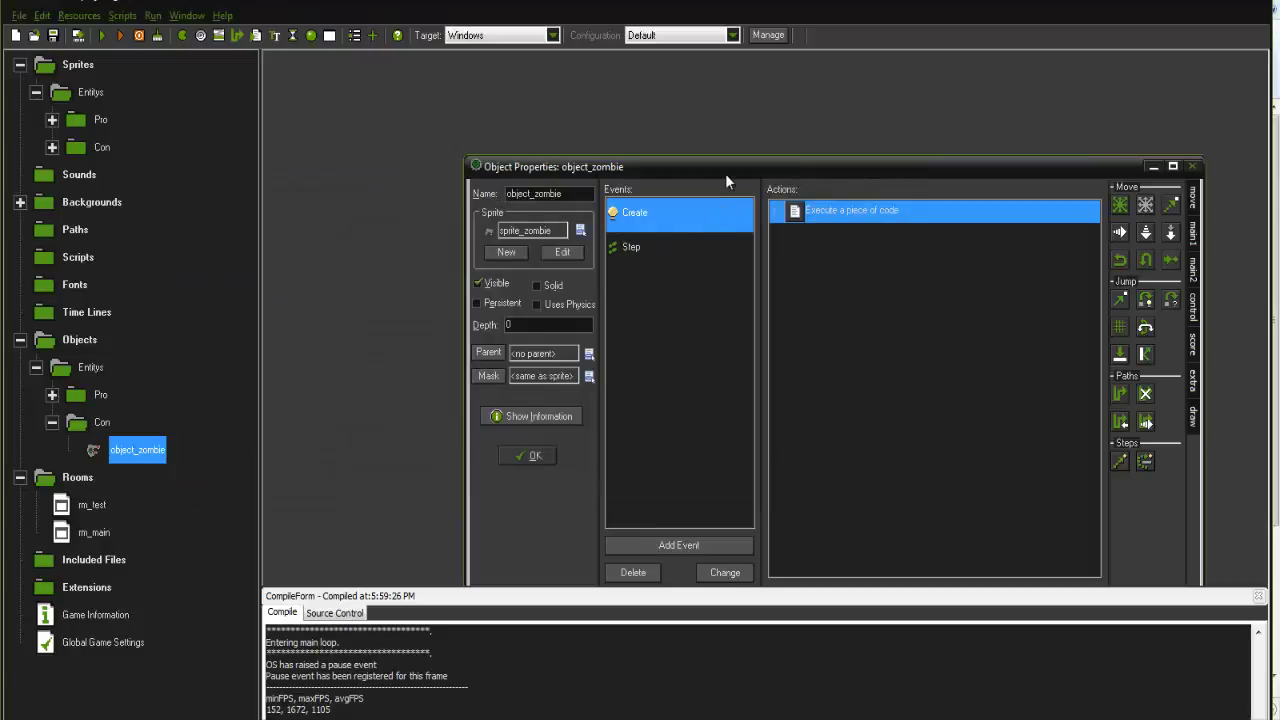
Add a collision event with object_bullet to object_zombie.
{"action": "left_click_drag", "start_coordinate": [726, 175], "coordinate": [640, 125]}
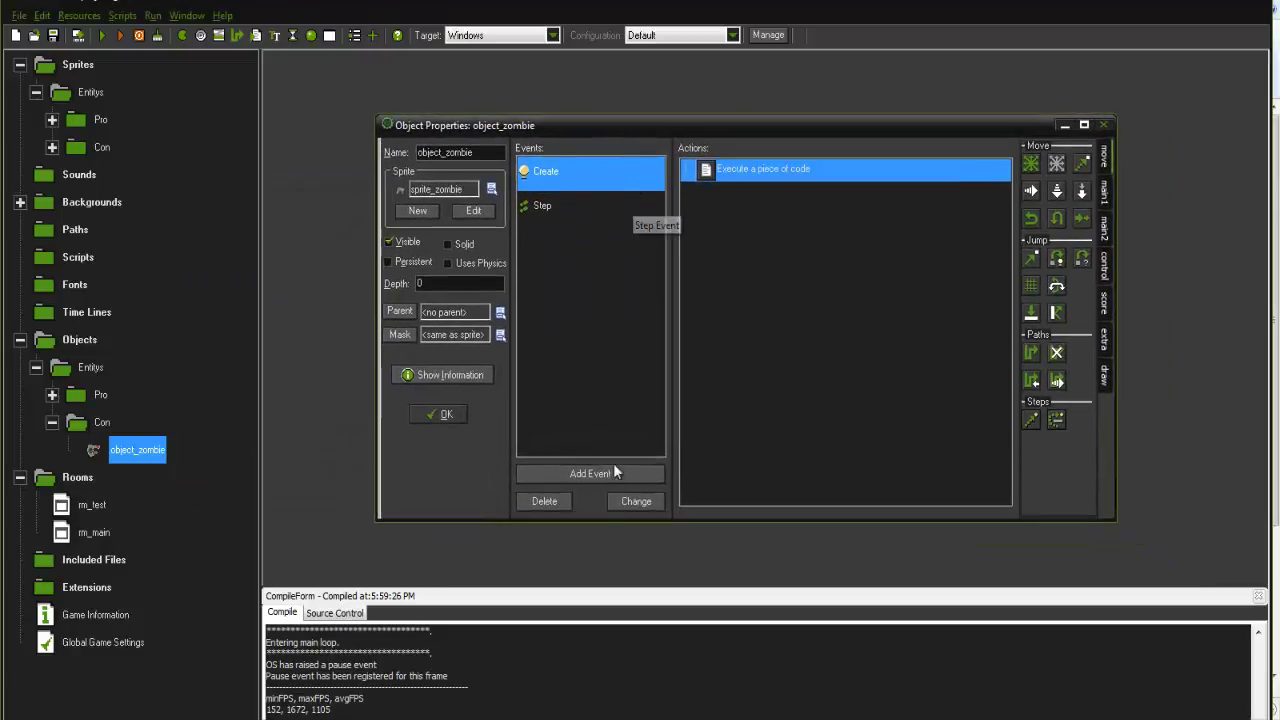
{"action": "left_click", "coordinate": [600, 478]}
{"action": "left_click", "coordinate": [596, 380]}
{"action": "mouse_move", "coordinate": [640, 392]}
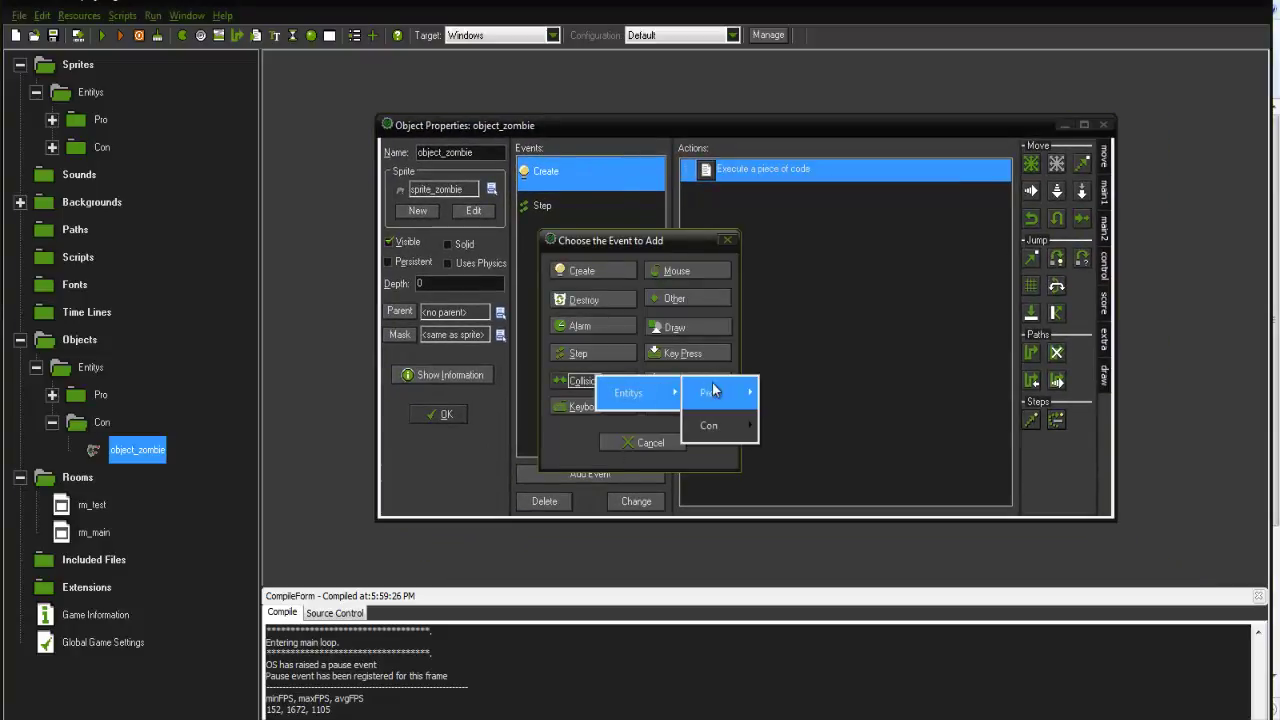
{"action": "mouse_move", "coordinate": [715, 392]}
{"action": "left_click", "coordinate": [790, 393]}
Add a code action to the bullet collision event containing part_particles_create(particle1,x,y,particle1,60);.
{"action": "left_click", "coordinate": [1105, 265]}
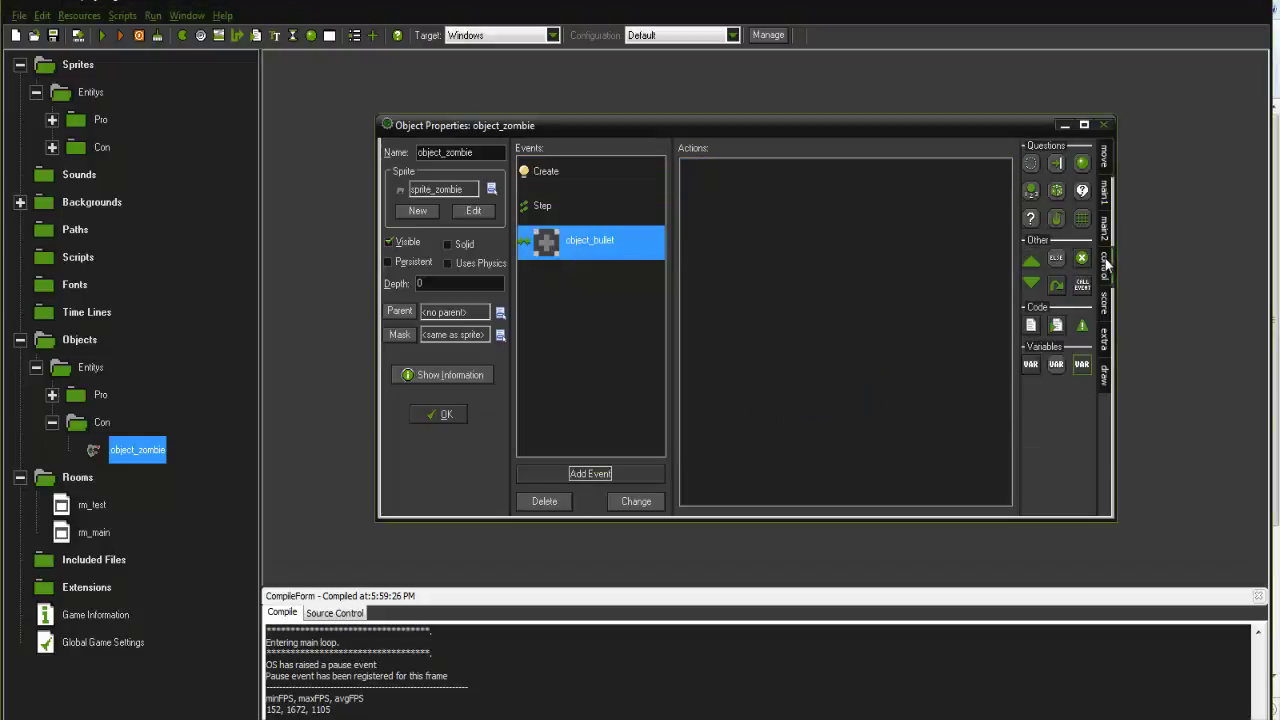
{"action": "left_click_drag", "start_coordinate": [1030, 326], "coordinate": [964, 266]}
{"action": "left_click_drag", "start_coordinate": [622, 14], "coordinate": [956, 172]}
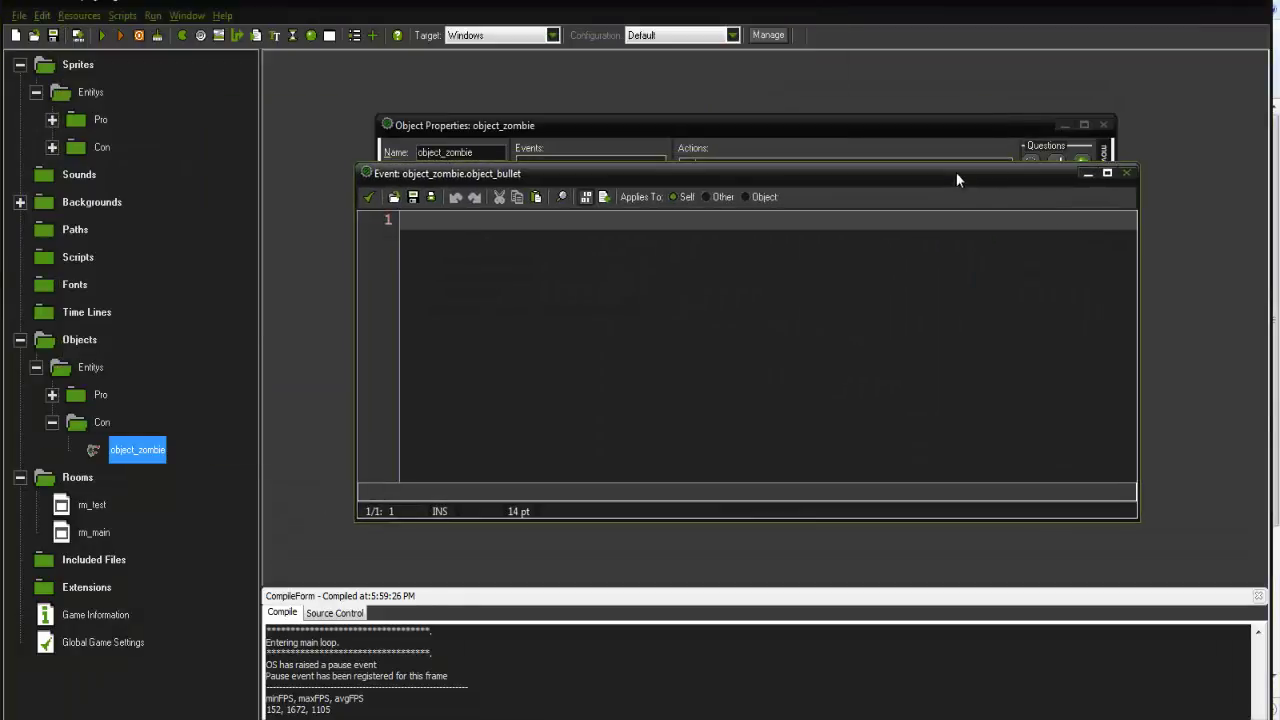
{"action": "type", "text": "hp"}
{"action": "type", "text": "rt"}
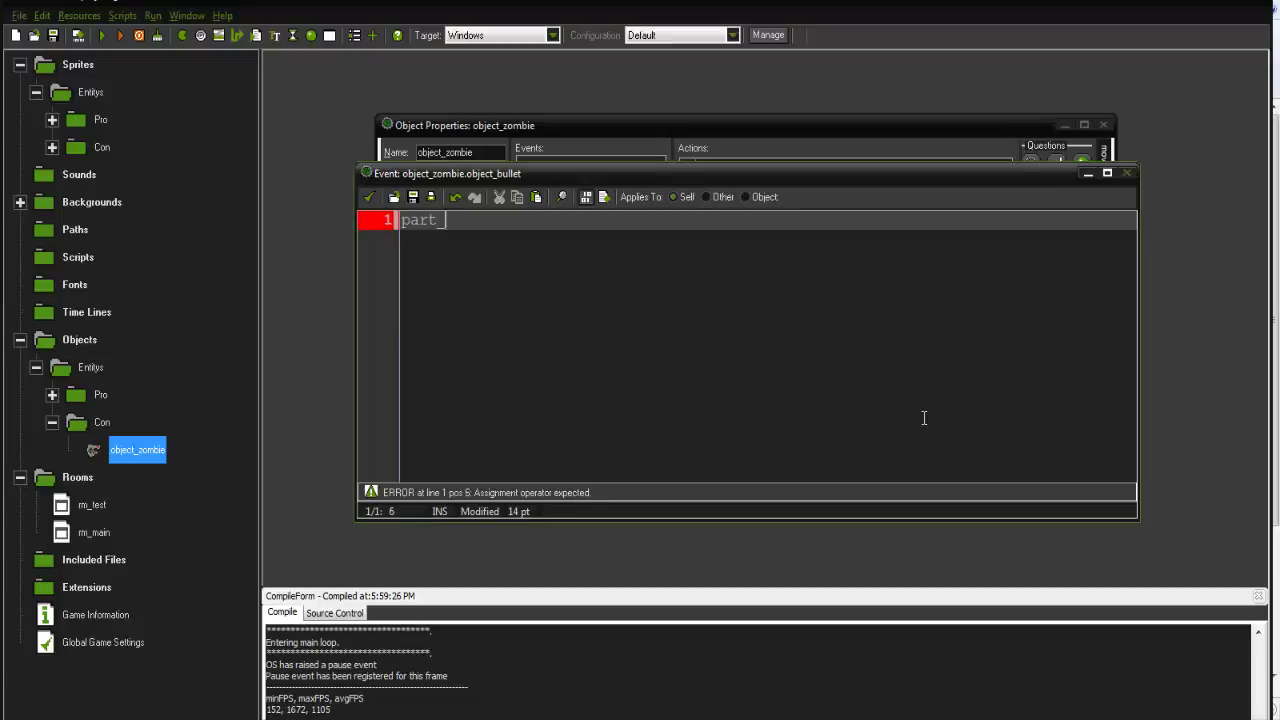
{"action": "type", "text": "_particles"}
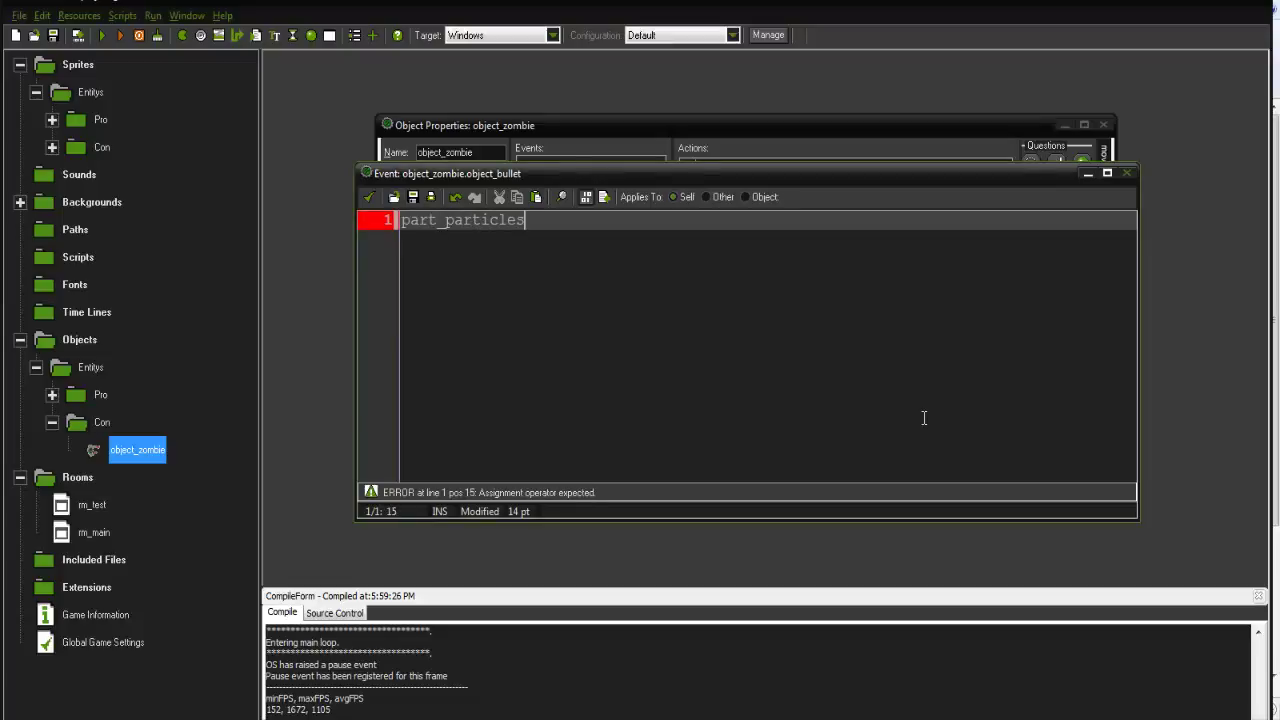
{"action": "type", "text": "_create("}
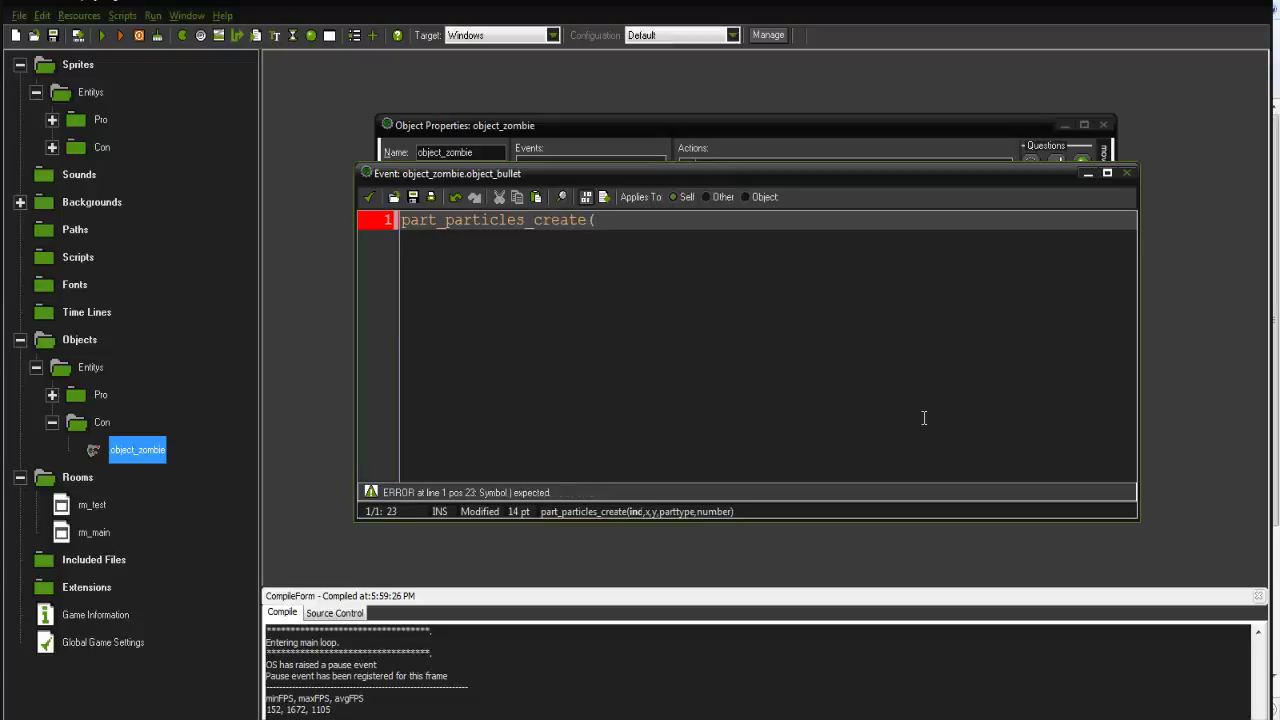
{"action": "type", "text": "particle1,"}
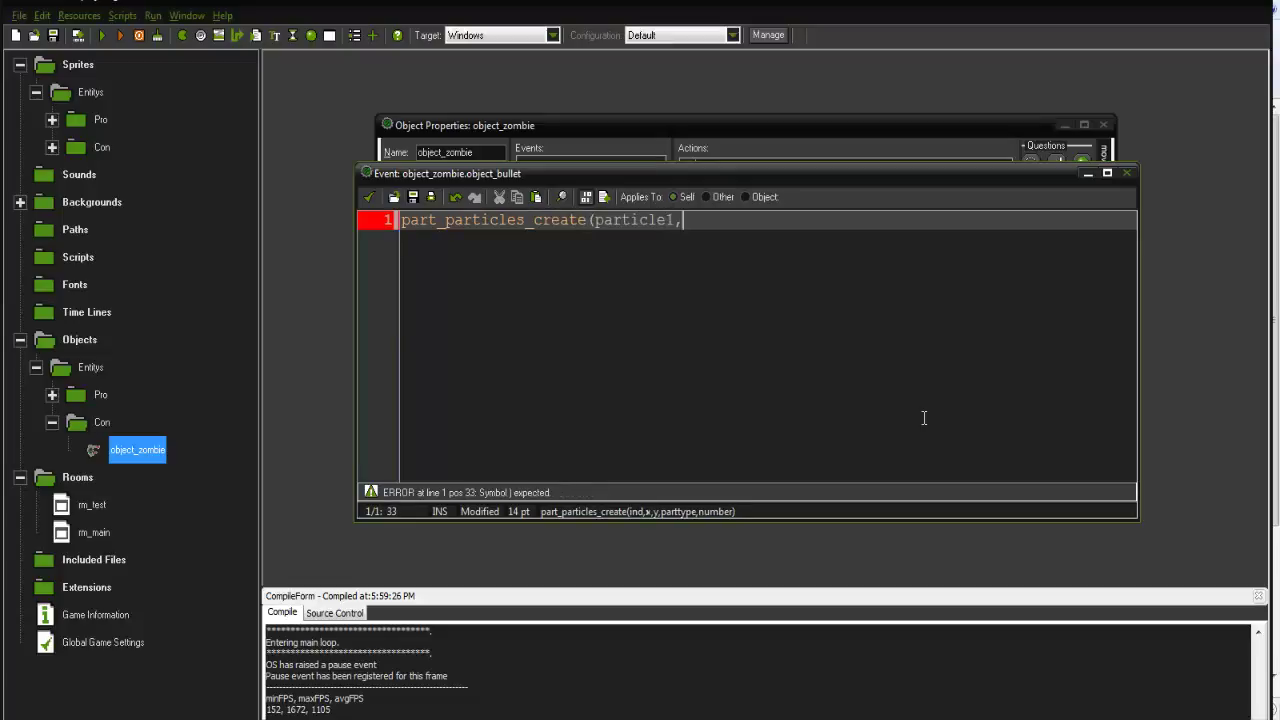
{"action": "type", "text": "x,y,"}
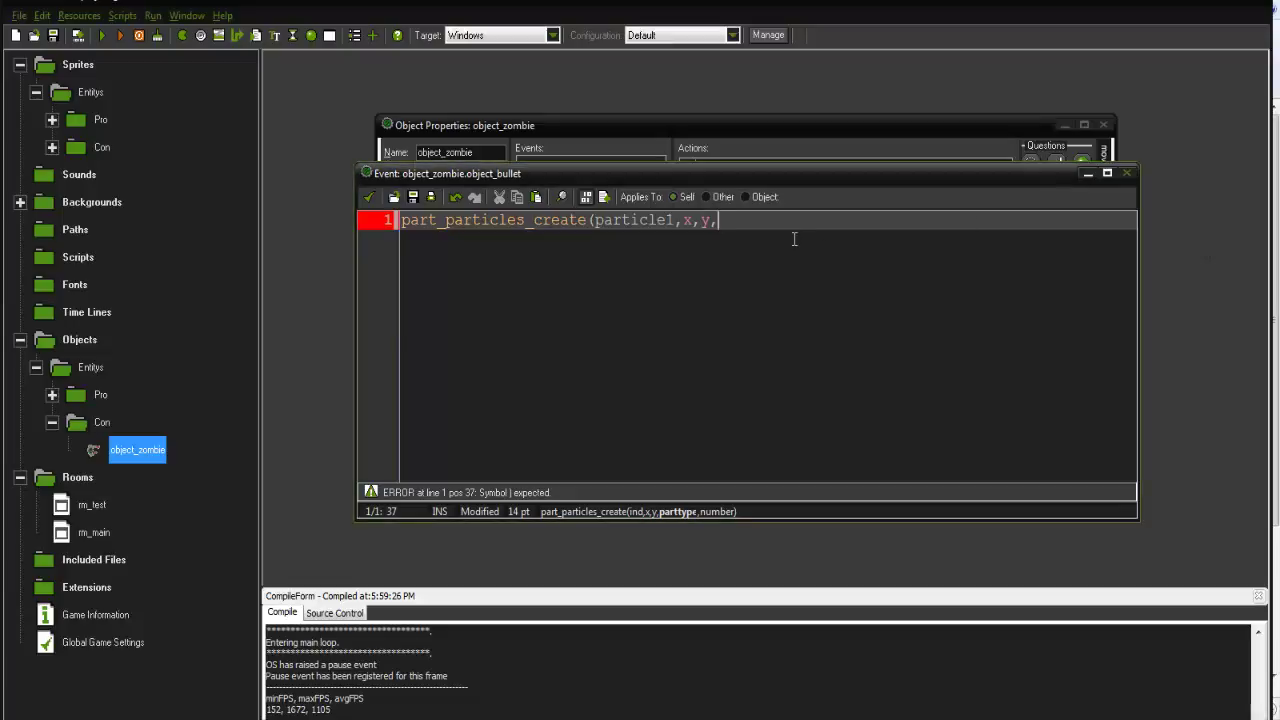
{"action": "type", "text": "particle1,"}
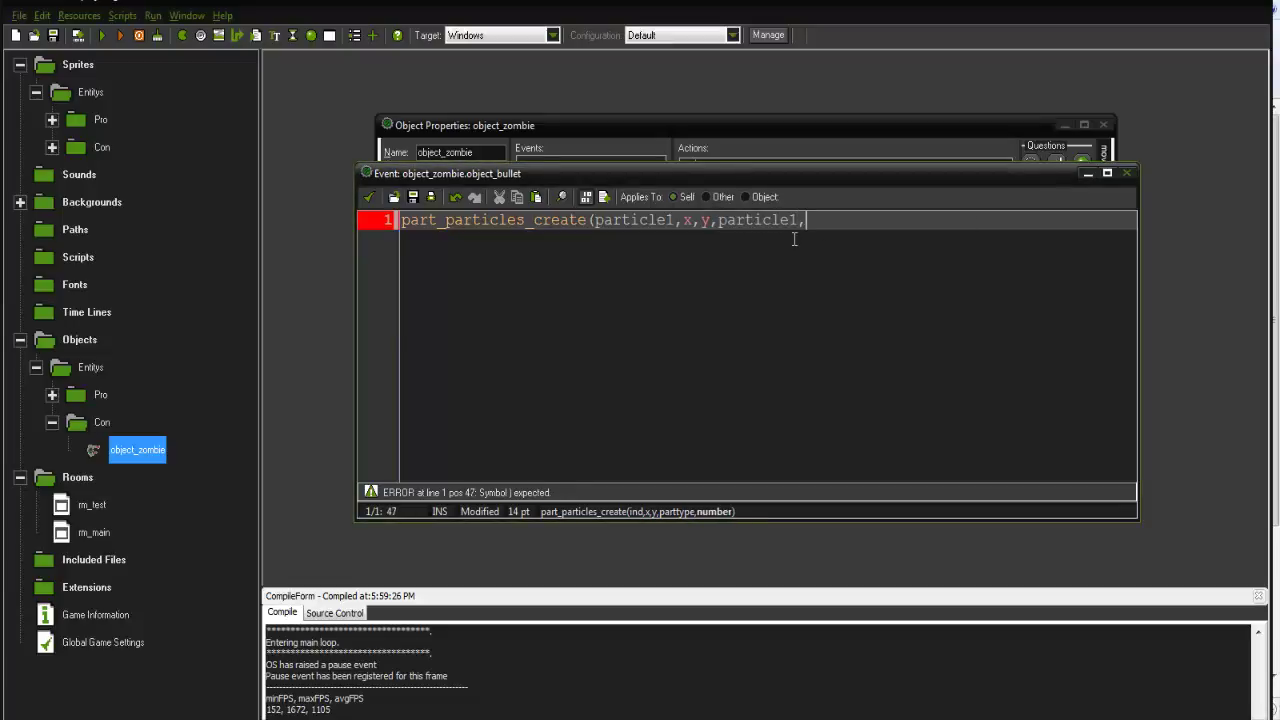
{"action": "type", "text": "60);"}
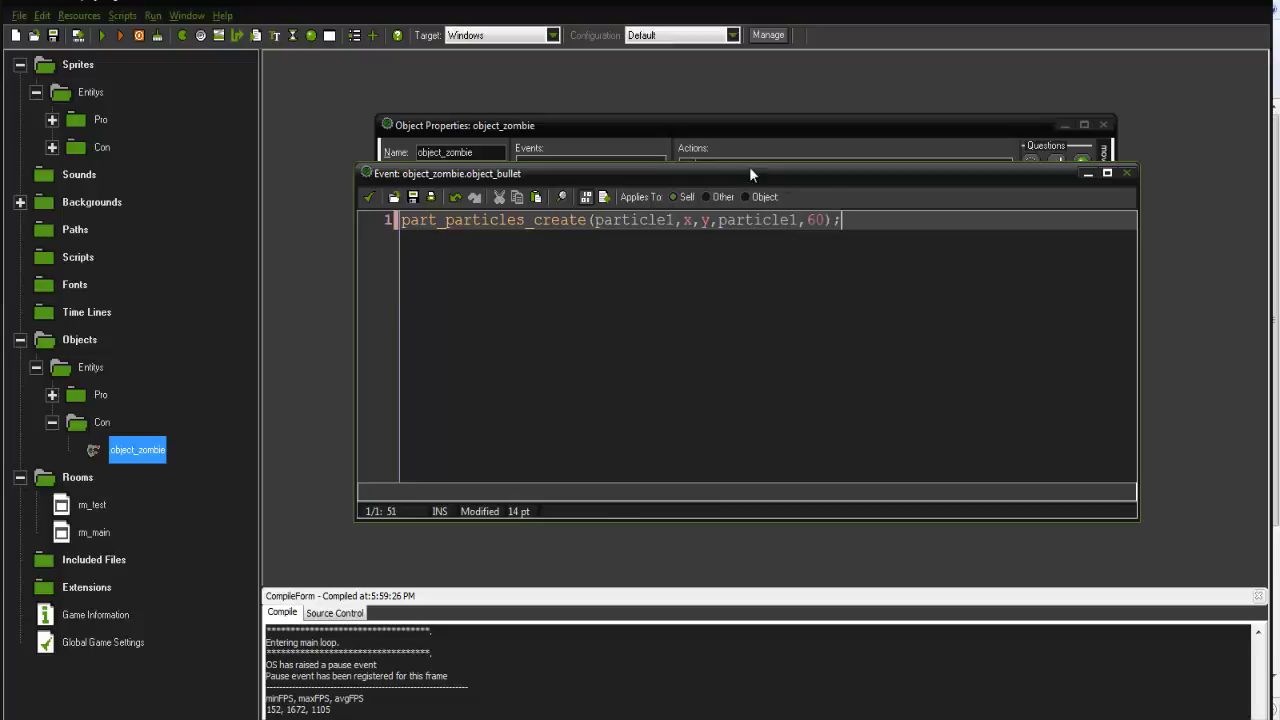
Replace the first argument of part_particles_create with sName and confirm the code.
{"action": "double_click", "coordinate": [630, 221]}
{"action": "type", "text": "sName"}
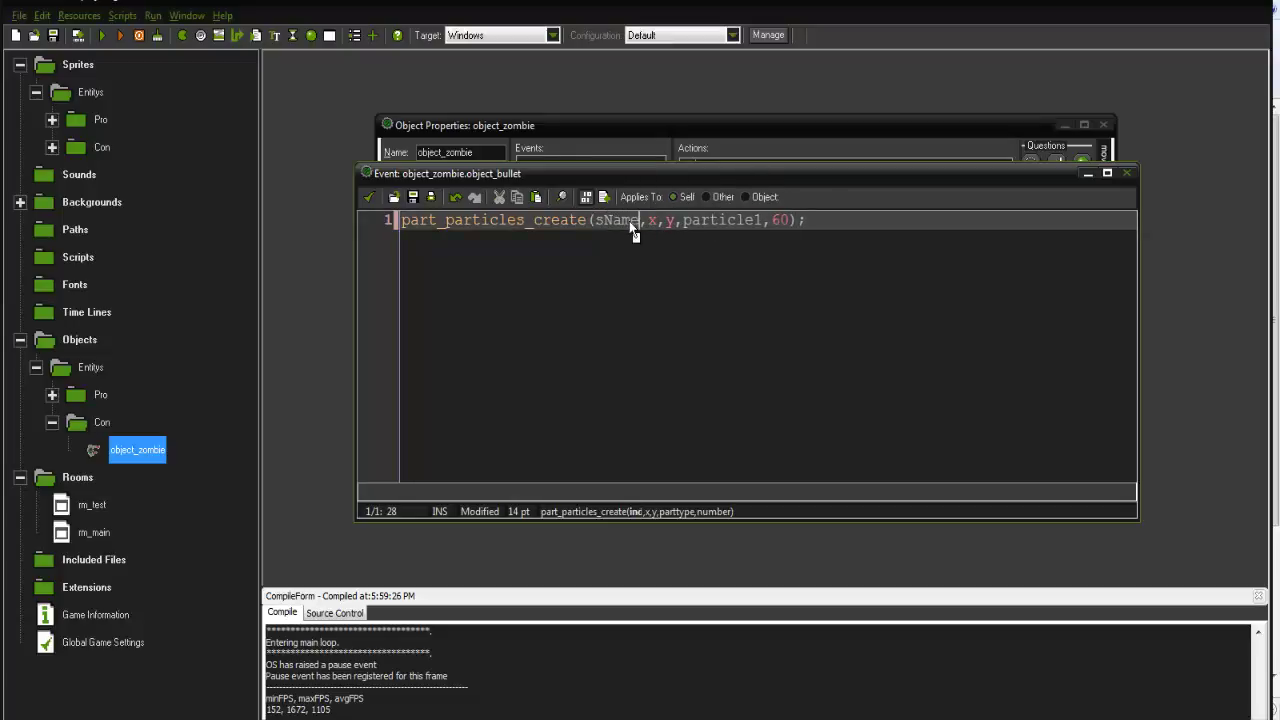
{"action": "left_click", "coordinate": [369, 197]}
Check the particle system variable's spelling in the Create code, and correct the first argument in the bullet collision code to Sname.
{"action": "left_click", "coordinate": [558, 171]}
{"action": "double_click", "coordinate": [759, 172]}
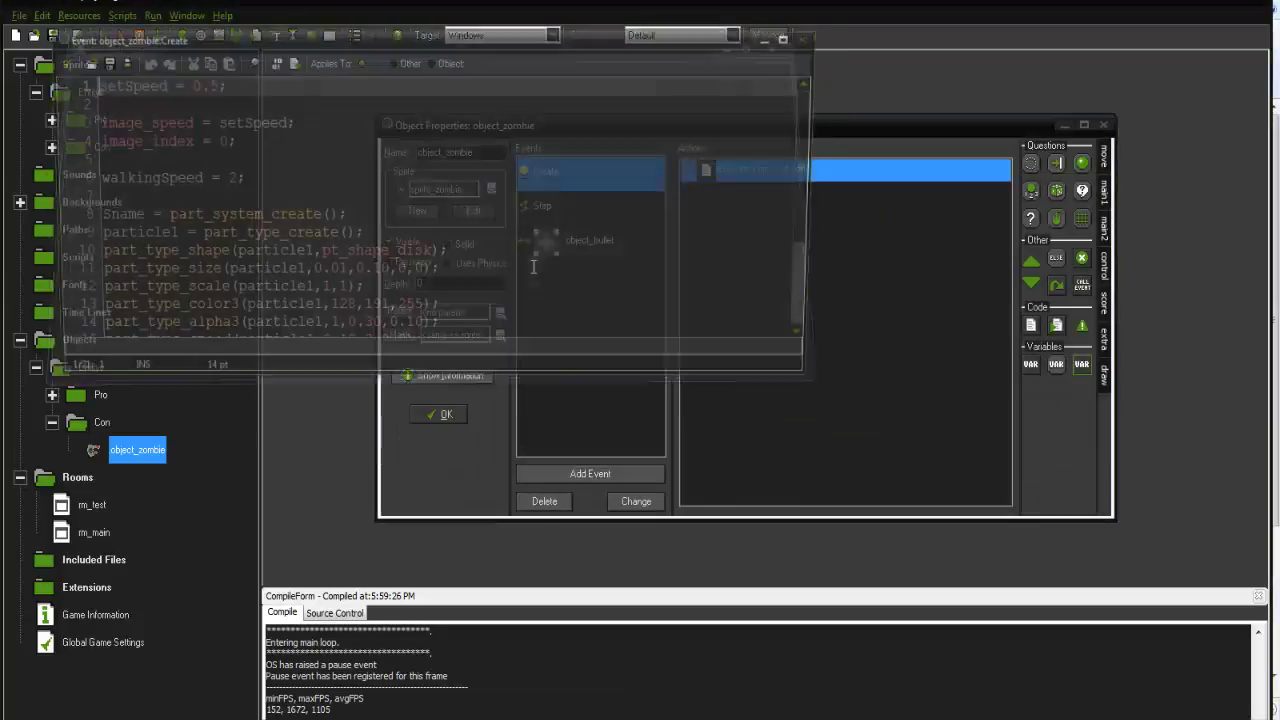
{"action": "left_click", "coordinate": [59, 59]}
{"action": "left_click", "coordinate": [589, 240]}
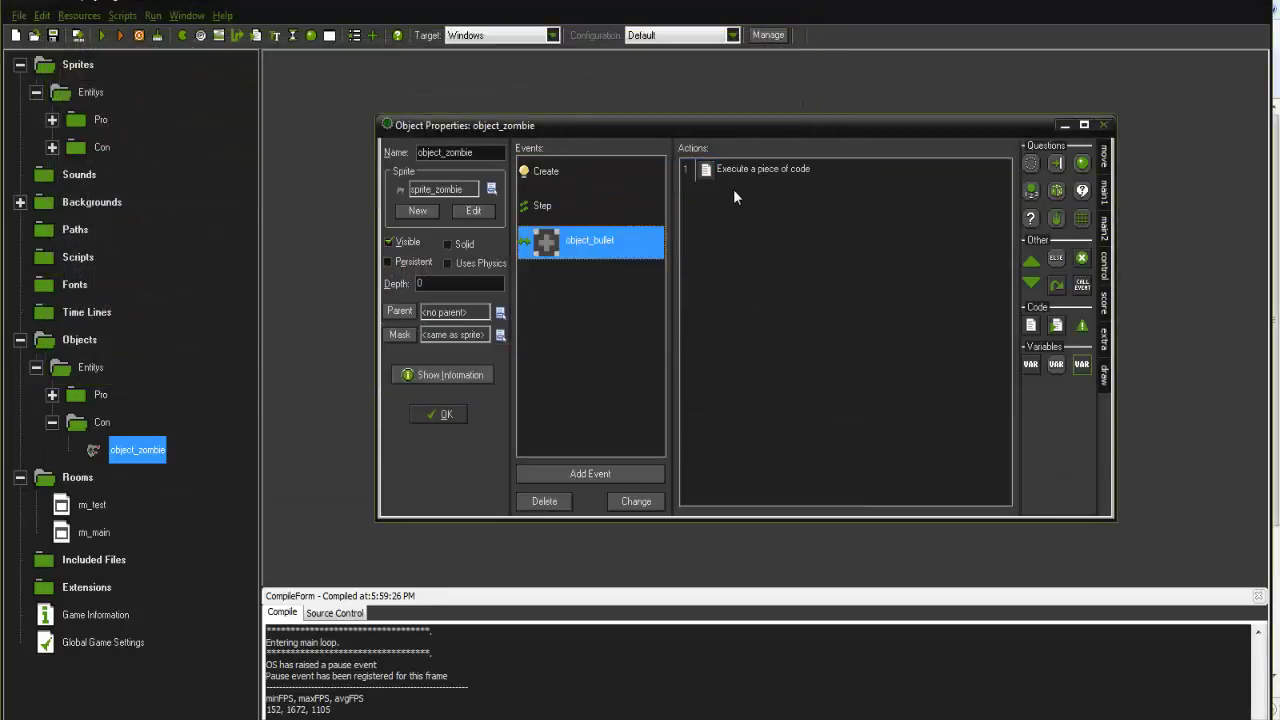
{"action": "double_click", "coordinate": [733, 185]}
{"action": "left_click", "coordinate": [311, 105]}
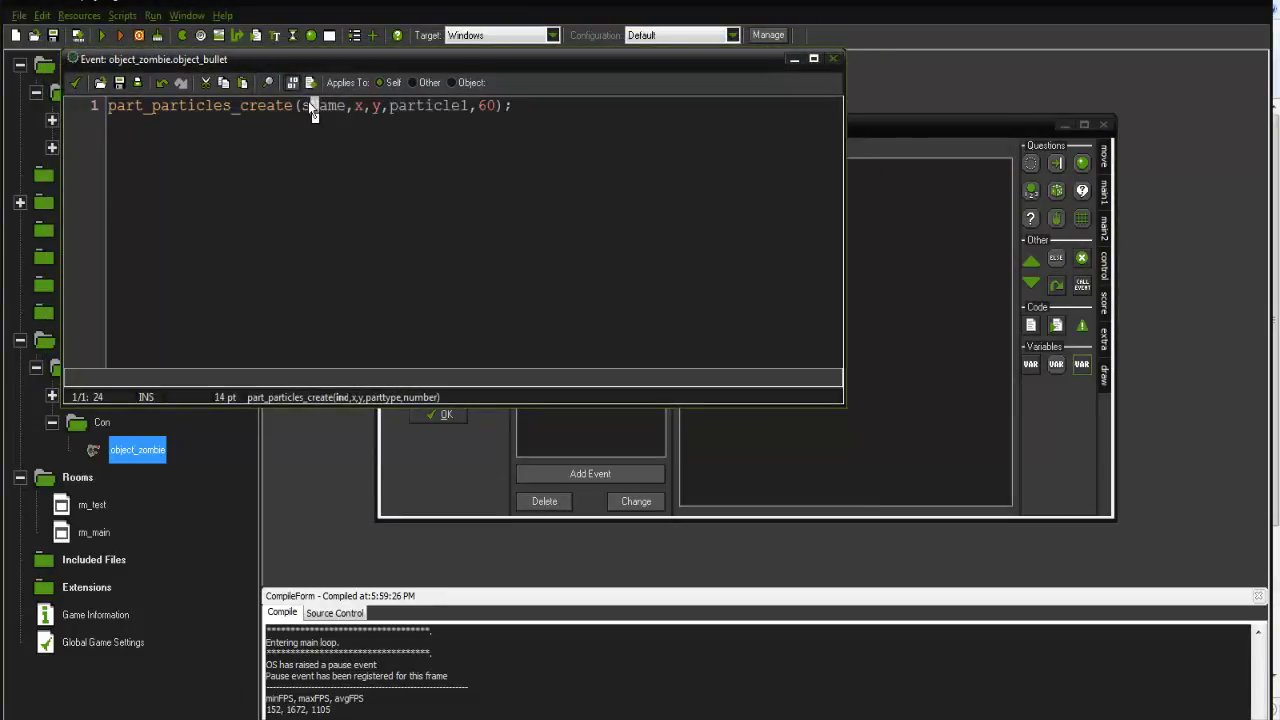
{"action": "key", "text": "BackSpace"}
{"action": "key", "text": "Delete"}
{"action": "type", "text": "Sn"}
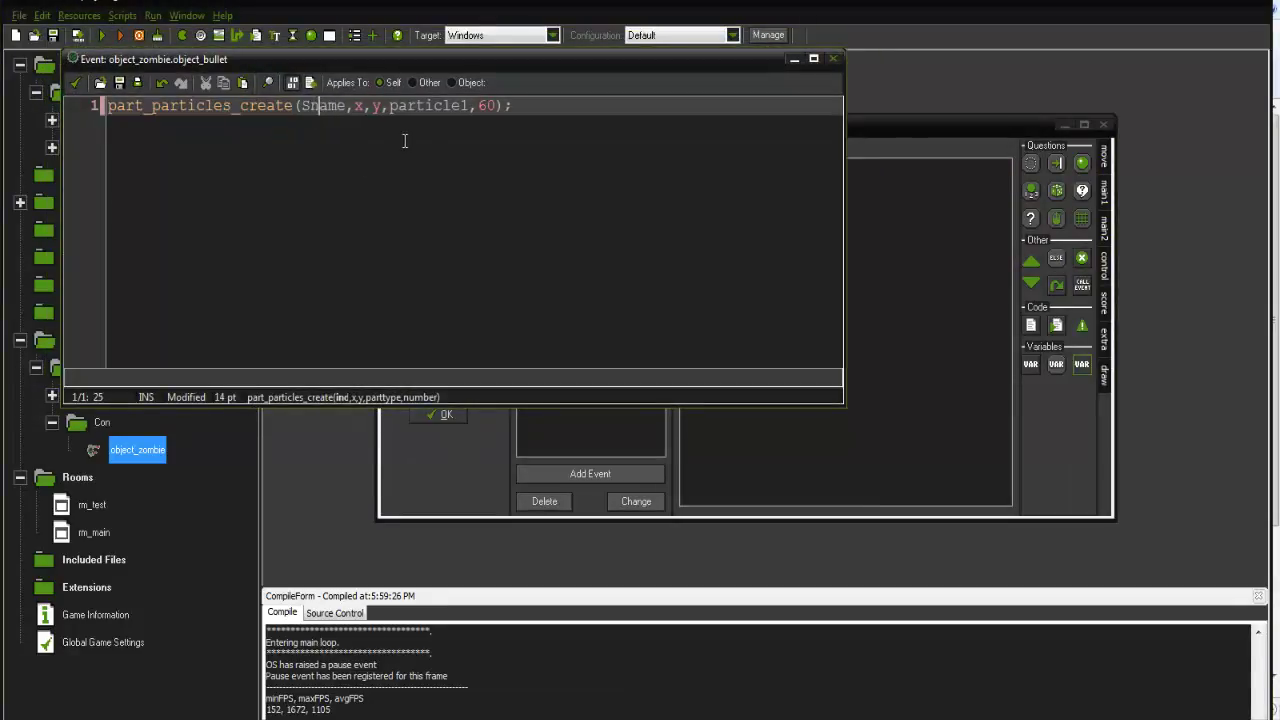
{"action": "left_click_drag", "start_coordinate": [503, 66], "coordinate": [772, 175]}
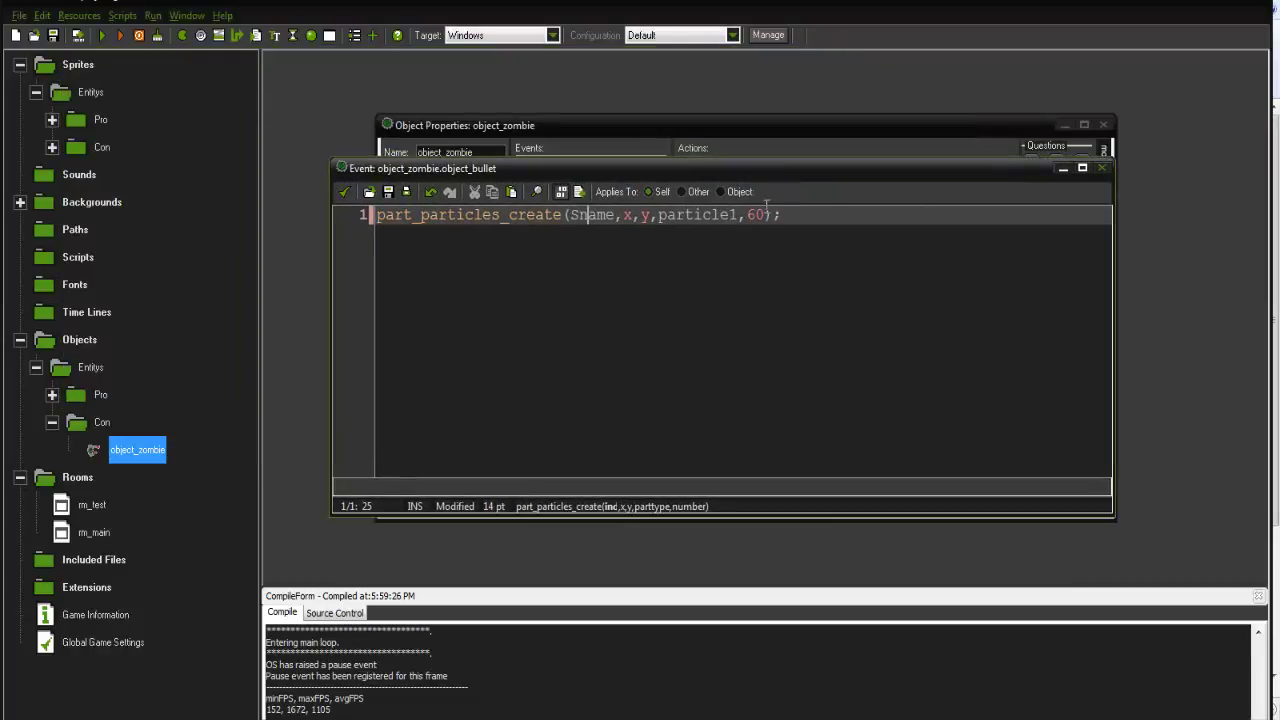
{"action": "double_click", "coordinate": [612, 214]}
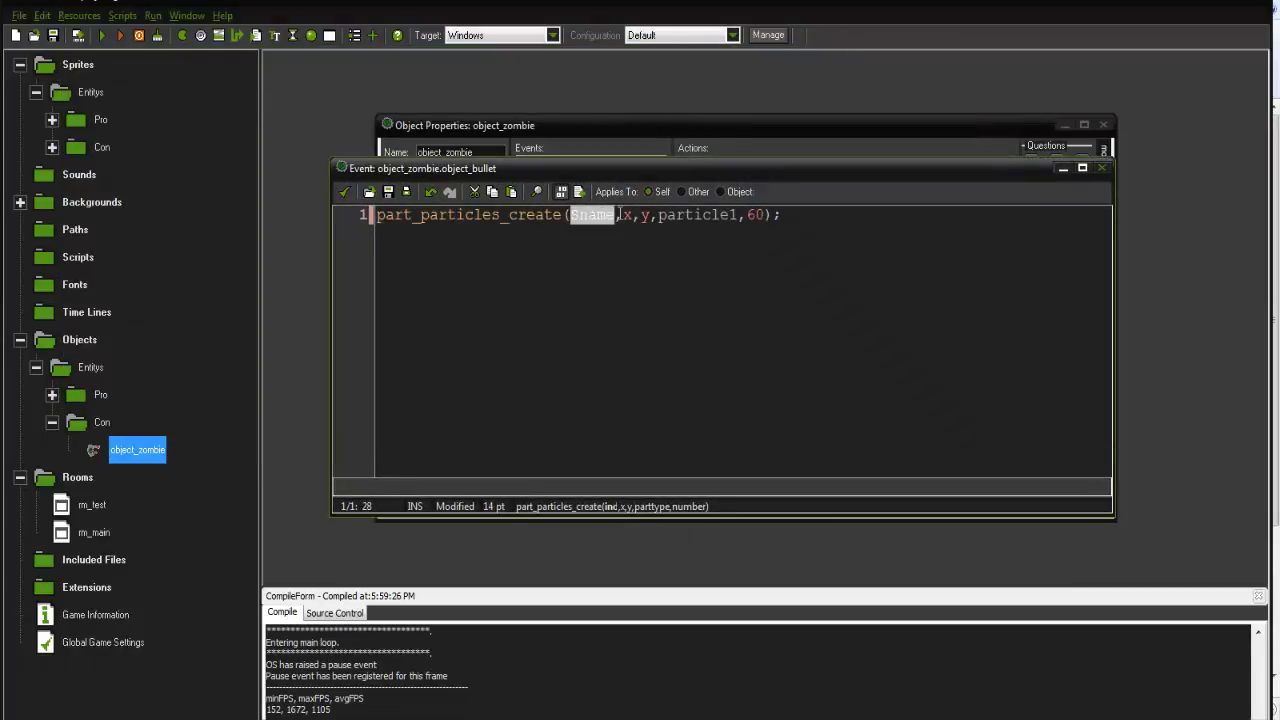
{"action": "double_click", "coordinate": [722, 216]}
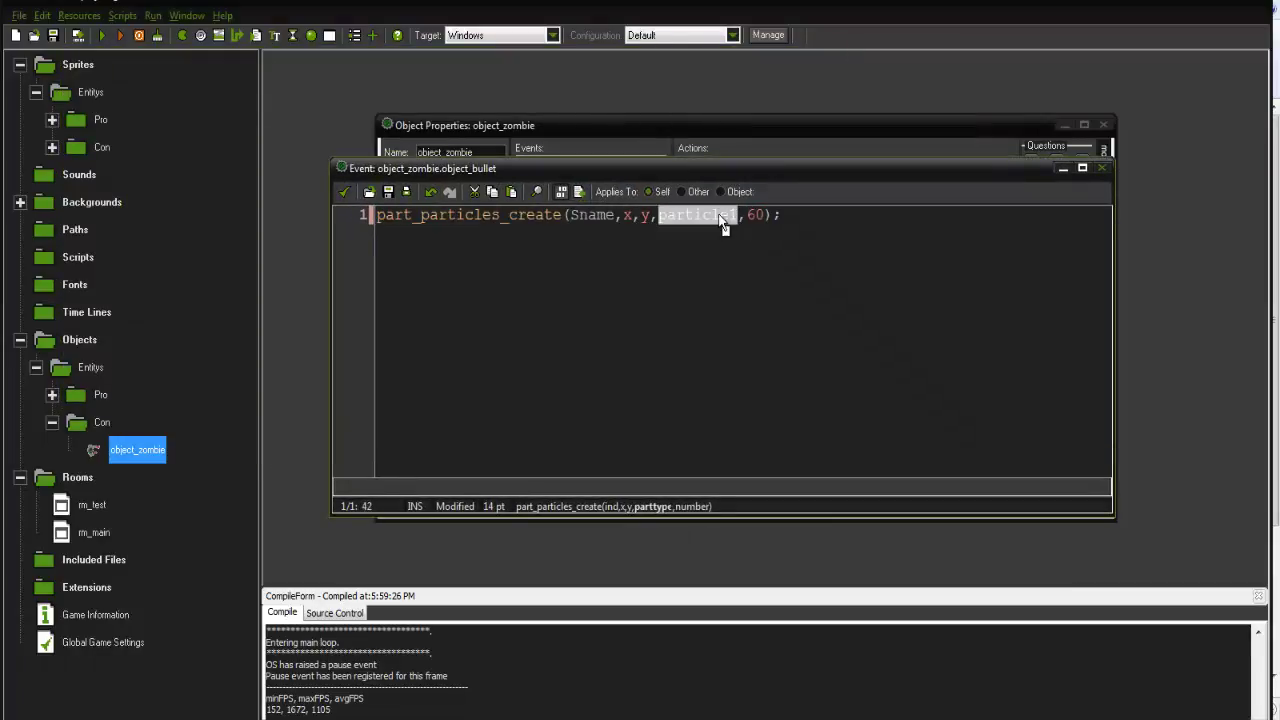
{"action": "left_click", "coordinate": [344, 191]}
Add the line with(other) instance_destroy(); below part_particles_create in object_zombie's bullet collision code and confirm it.
{"action": "double_click", "coordinate": [730, 175]}
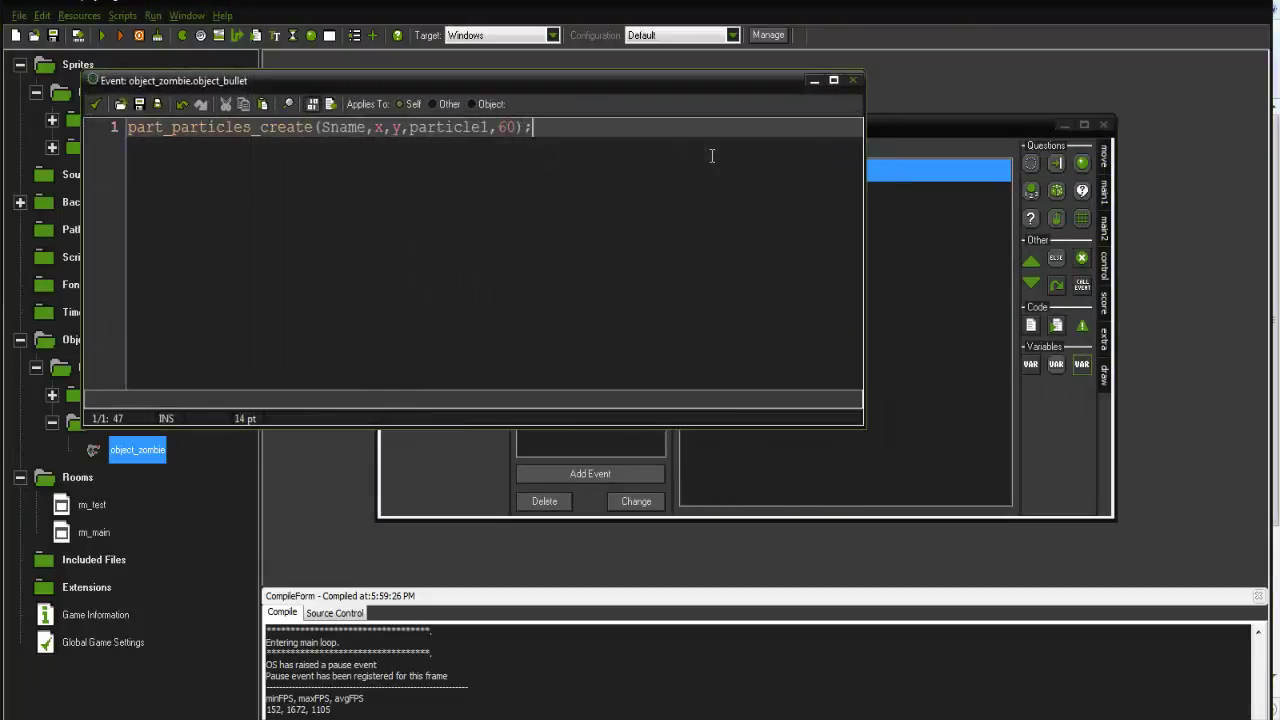
{"action": "key", "text": "Return"}
{"action": "type", "text": "with(o"}
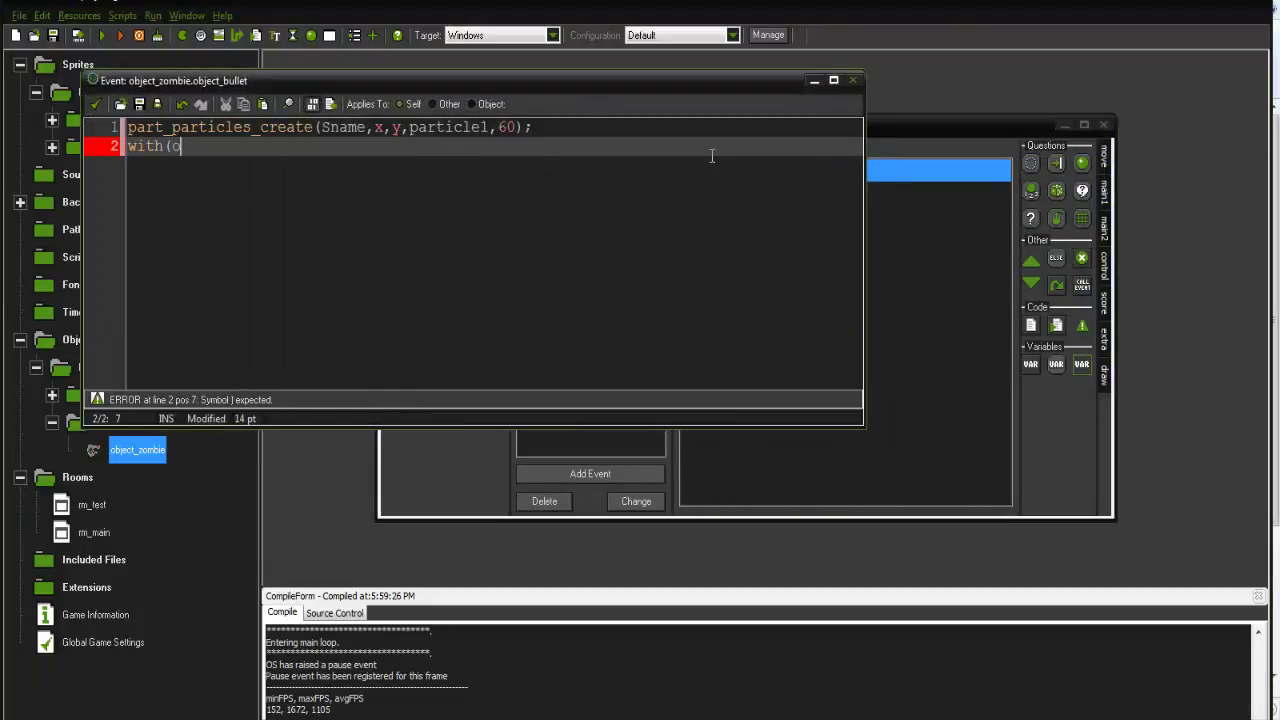
{"action": "type", "text": "ther) isntance"}
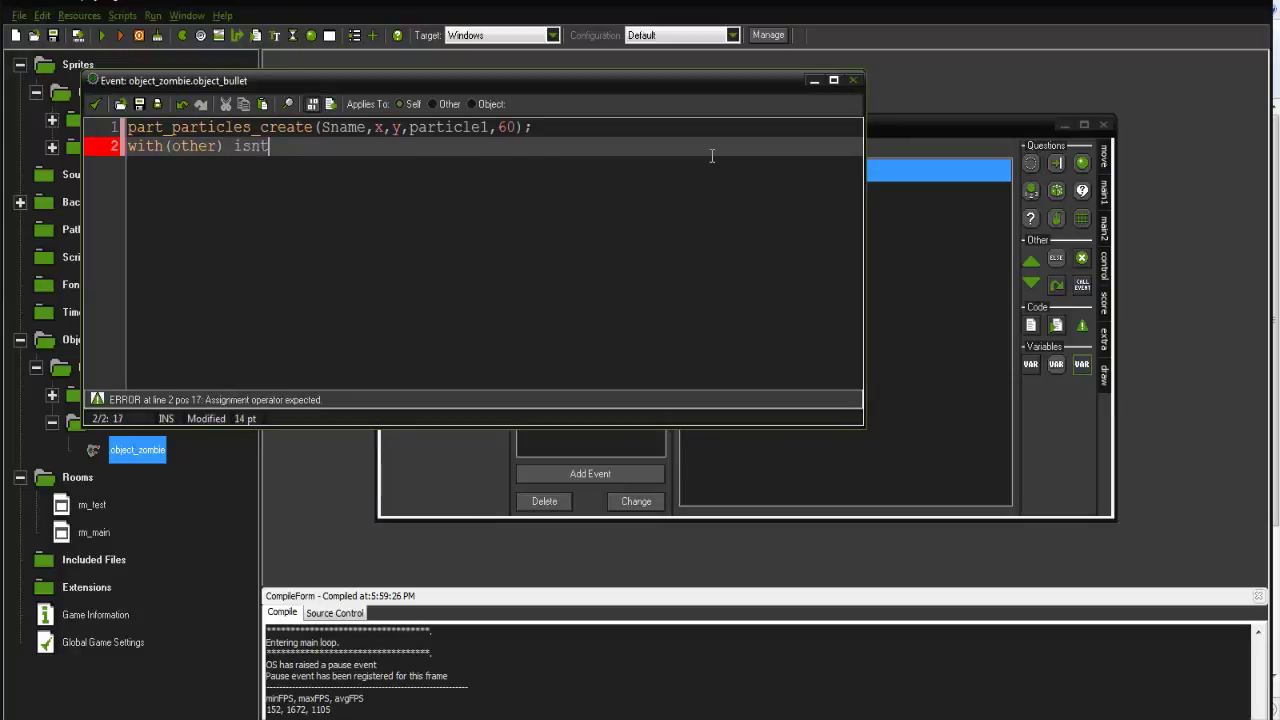
{"action": "key", "text": "BackSpace"}
{"action": "key", "text": "BackSpace"}
{"action": "key", "text": "BackSpace"}
{"action": "key", "text": "BackSpace"}
{"action": "key", "text": "BackSpace"}
{"action": "key", "text": "BackSpace"}
{"action": "key", "text": "BackSpace"}
{"action": "type", "text": "nstance_destroy();"}
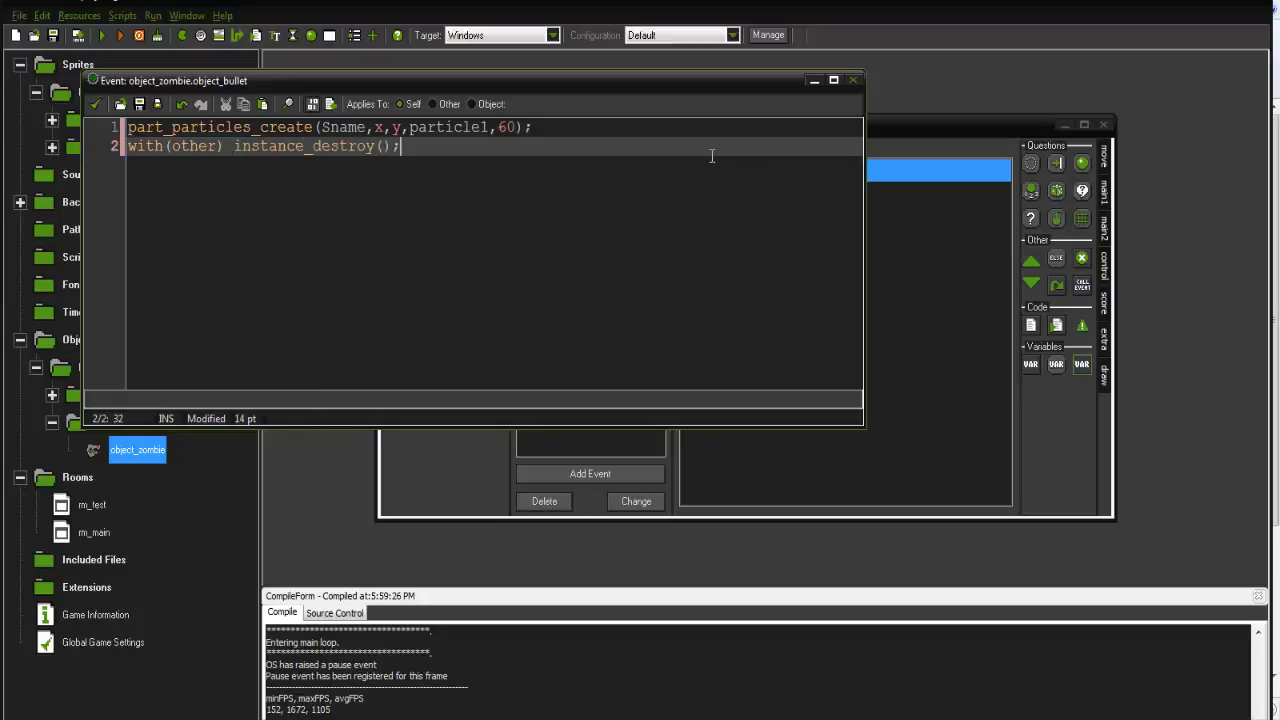
{"action": "left_click", "coordinate": [95, 104]}
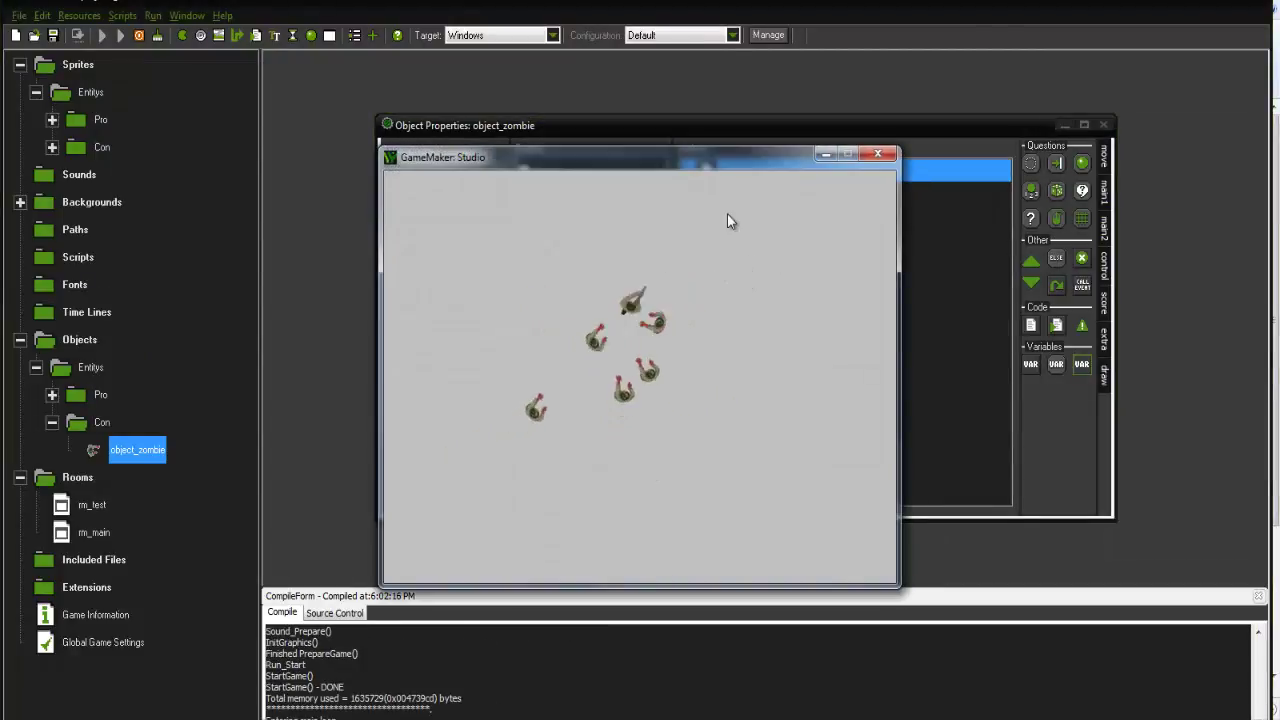
Test the running game by moving the player away from the zombies and shooting at them, and close it.
{"action": "key", "text": "w"}
{"action": "key", "text": "d"}
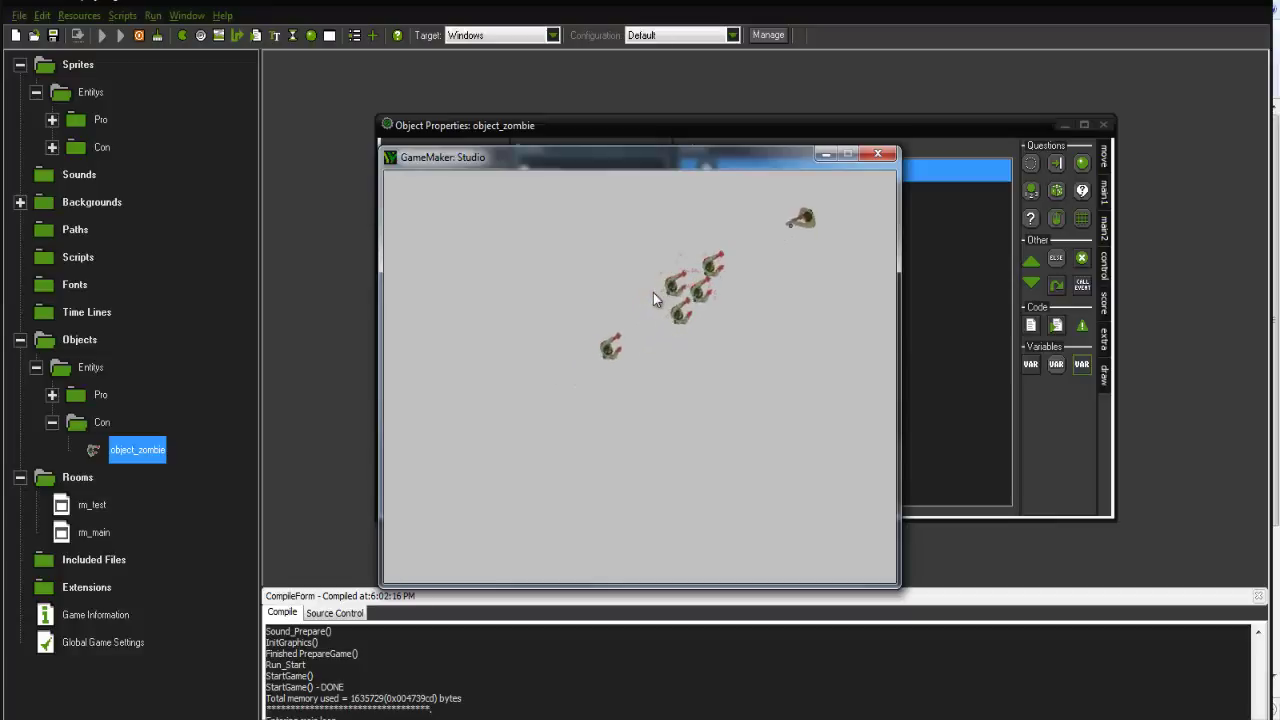
{"action": "key", "text": "d"}
{"action": "key", "text": "w"}
{"action": "key", "text": "d"}
{"action": "key", "text": "w"}
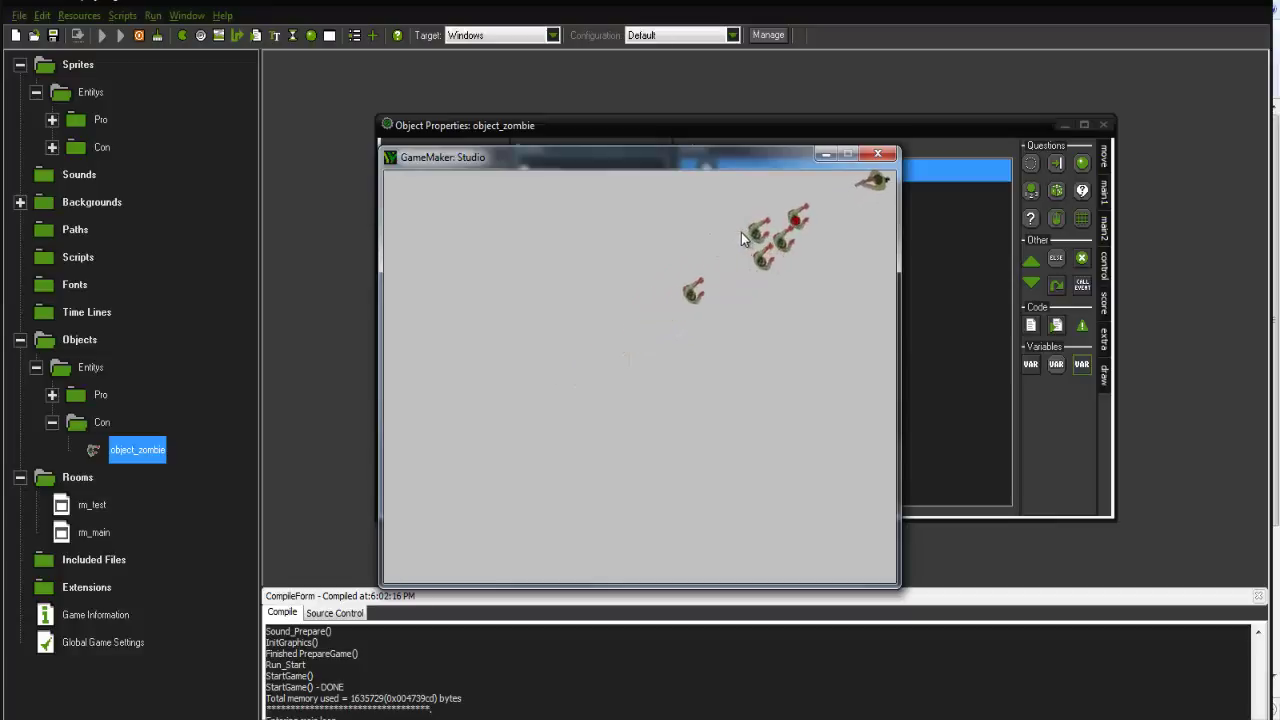
{"action": "left_click", "coordinate": [885, 154]}
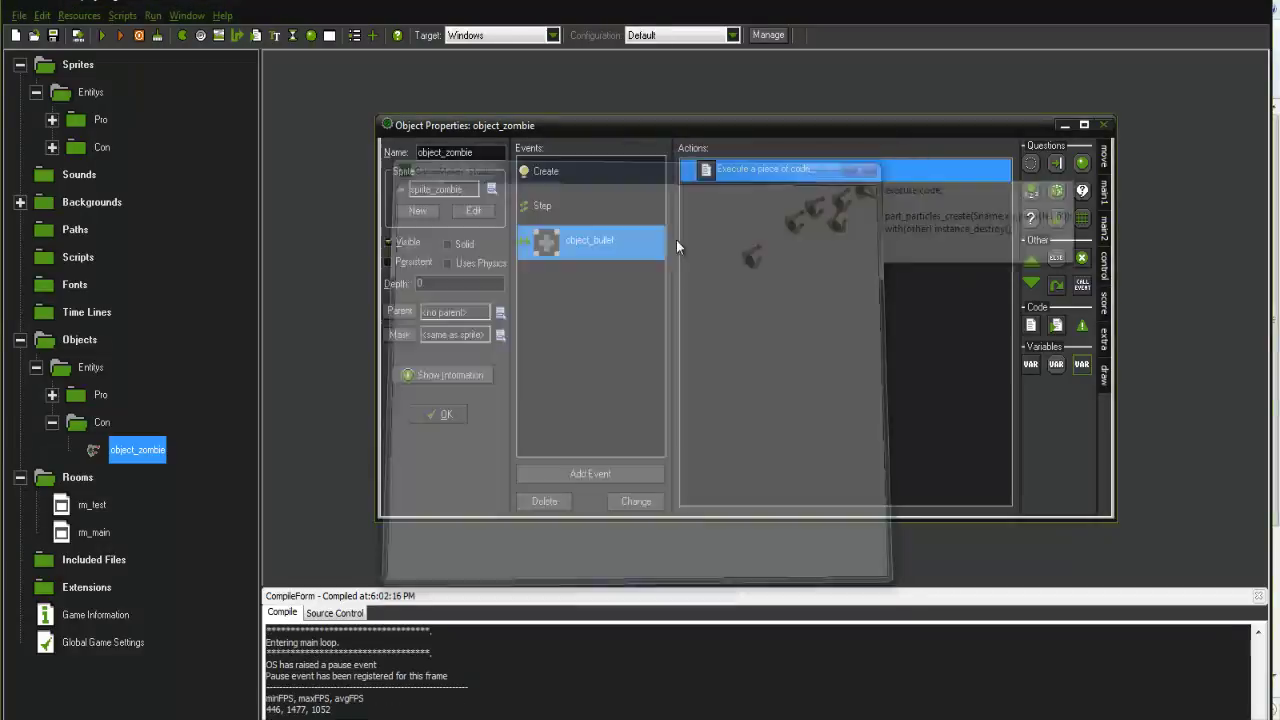
Add hitpoints = 100; below the walkingSpeed line in object_zombie's Create code and confirm it.
{"action": "left_click", "coordinate": [646, 171]}
{"action": "double_click", "coordinate": [845, 170]}
{"action": "left_click", "coordinate": [440, 250]}
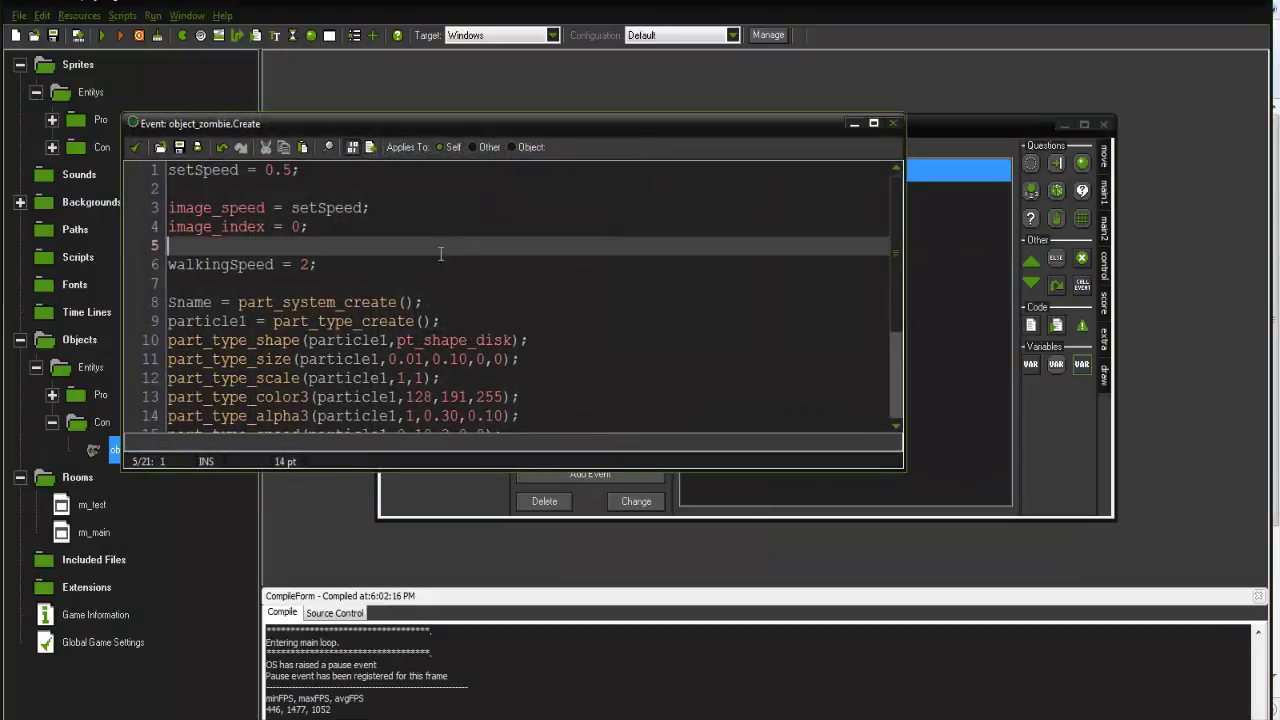
{"action": "left_click", "coordinate": [411, 234]}
{"action": "left_click", "coordinate": [399, 266]}
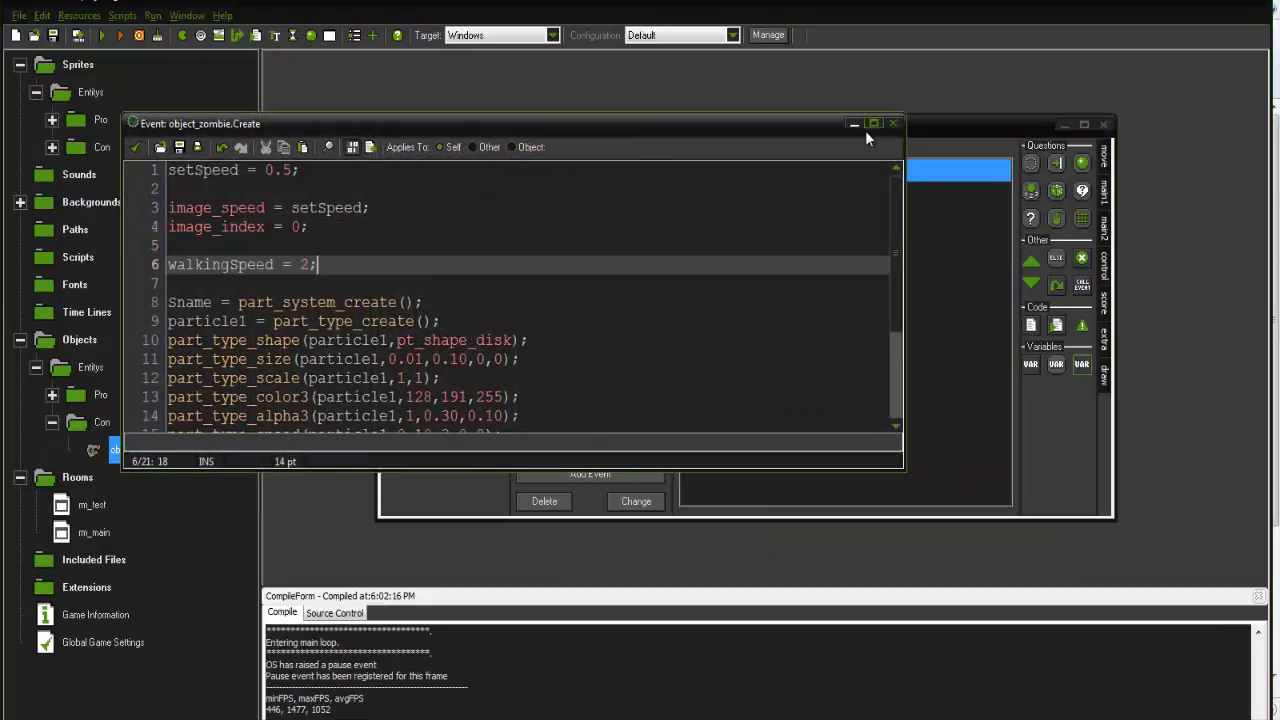
{"action": "key", "text": "Return"}
{"action": "type", "text": "hitpoints = 100;"}
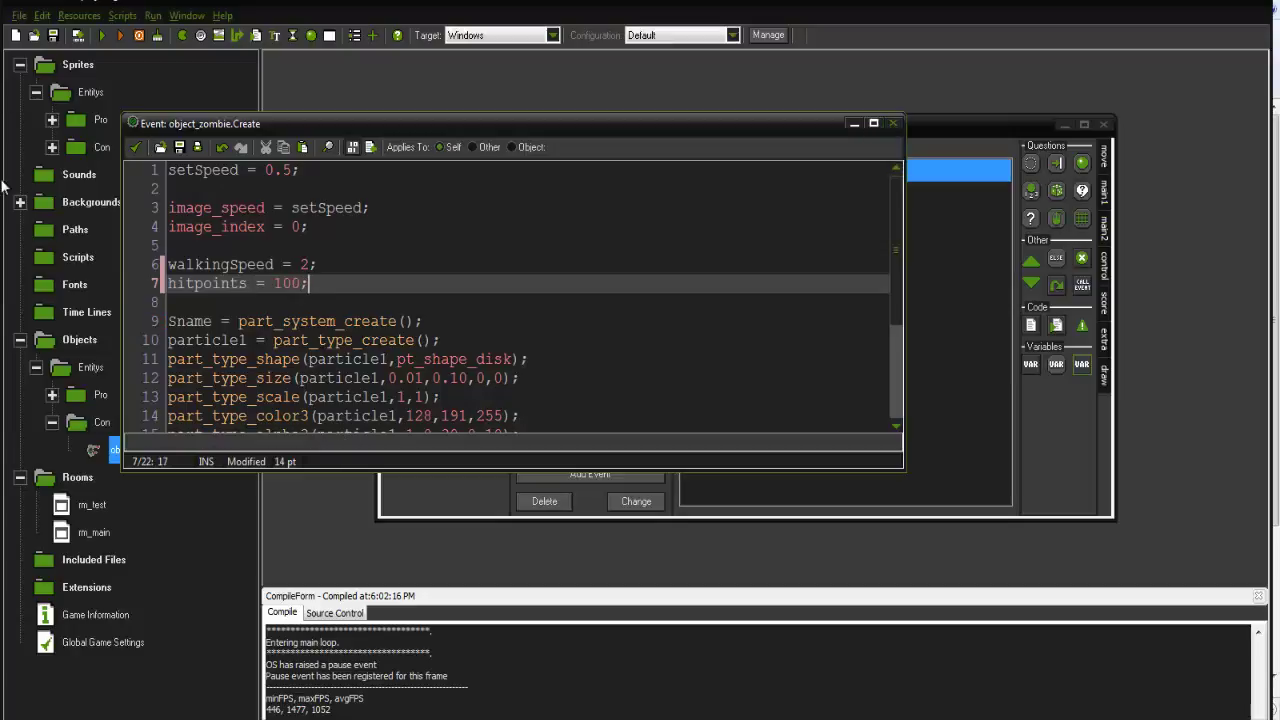
{"action": "left_click", "coordinate": [134, 147]}
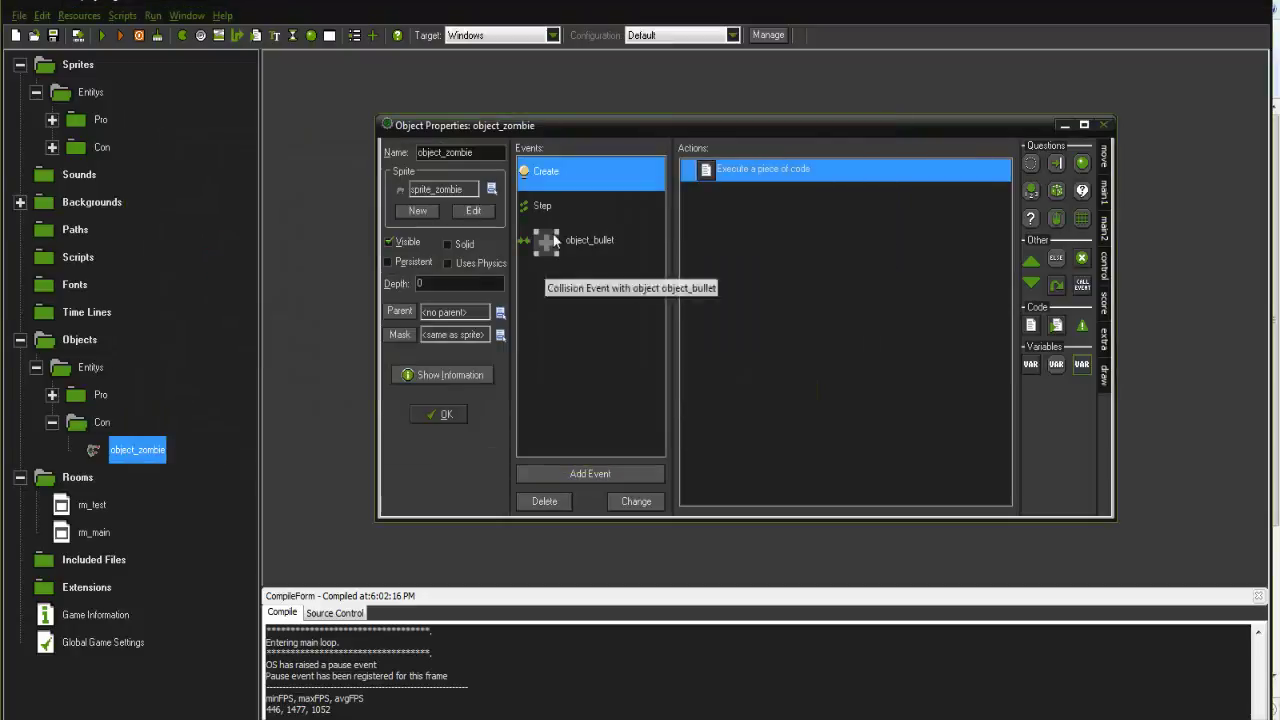
Append hitpoints -= 50; as a third line in object_zombie's collision code for object_bullet and confirm it.
{"action": "left_click", "coordinate": [590, 242]}
{"action": "double_click", "coordinate": [730, 172]}
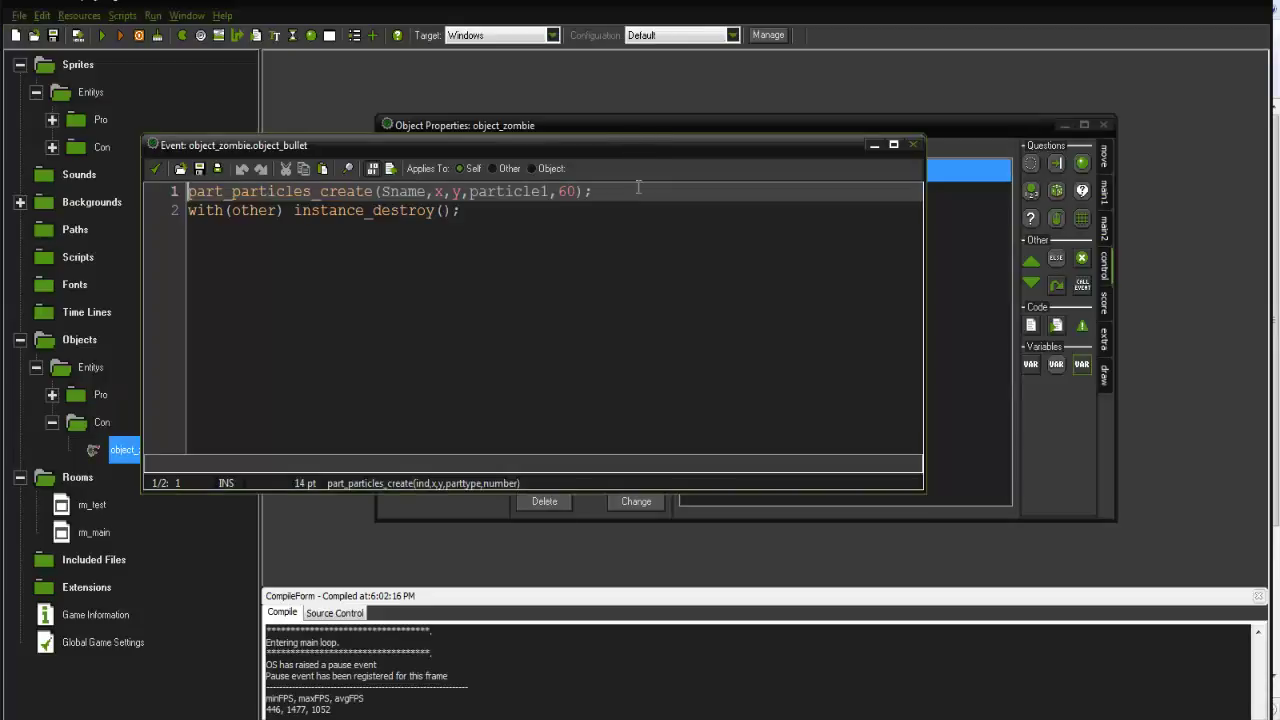
{"action": "left_click", "coordinate": [560, 218]}
{"action": "key", "text": "Return"}
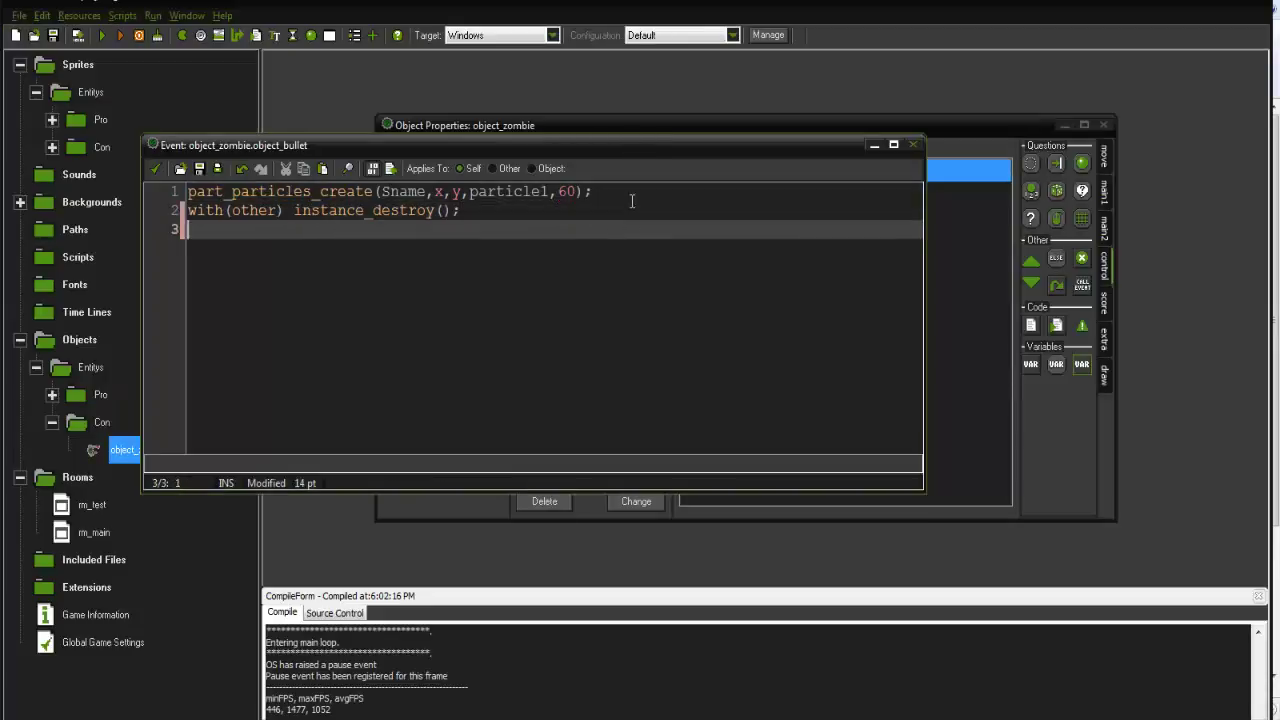
{"action": "type", "text": "hitpoints -="}
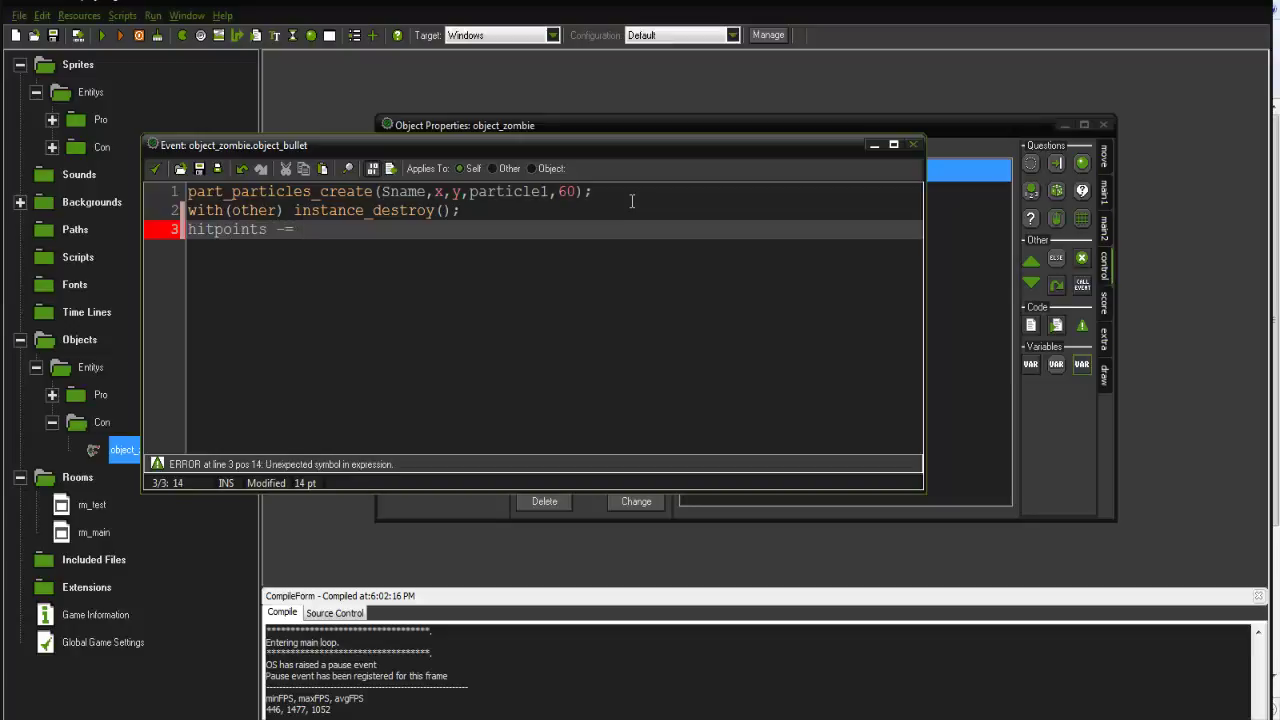
{"action": "type", "text": " 50;"}
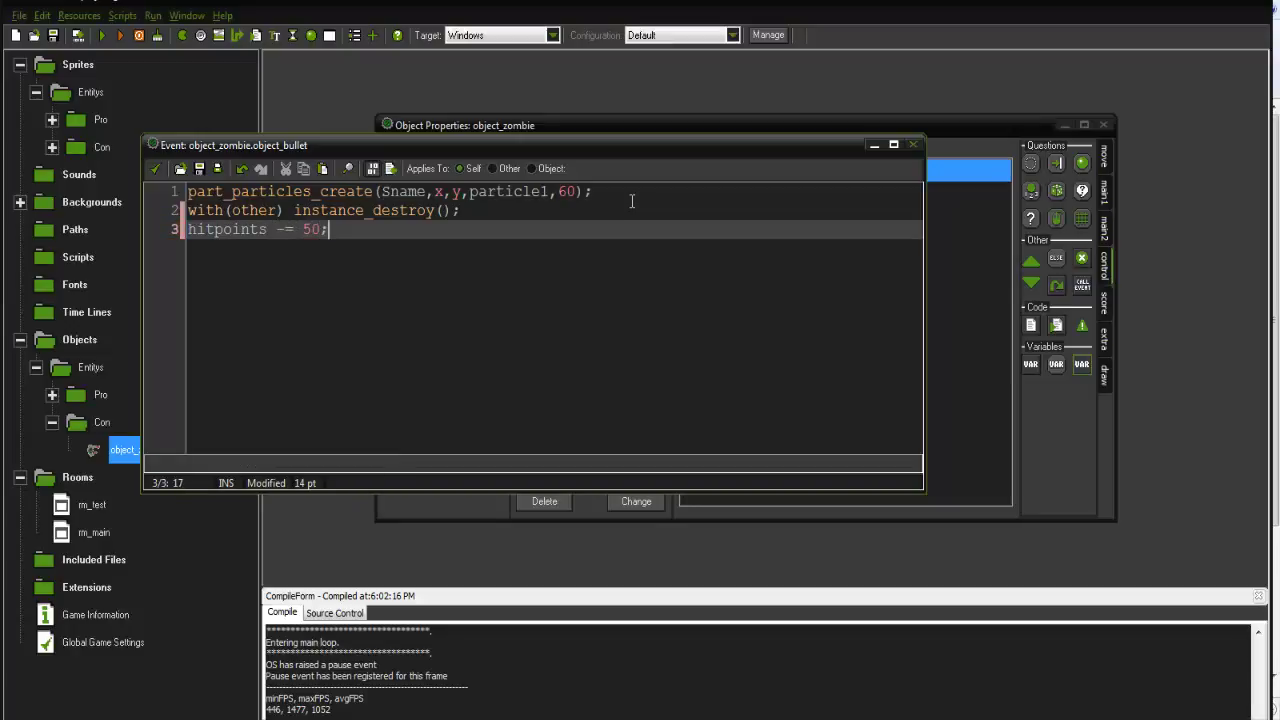
{"action": "left_click_drag", "start_coordinate": [629, 146], "coordinate": [823, 194]}
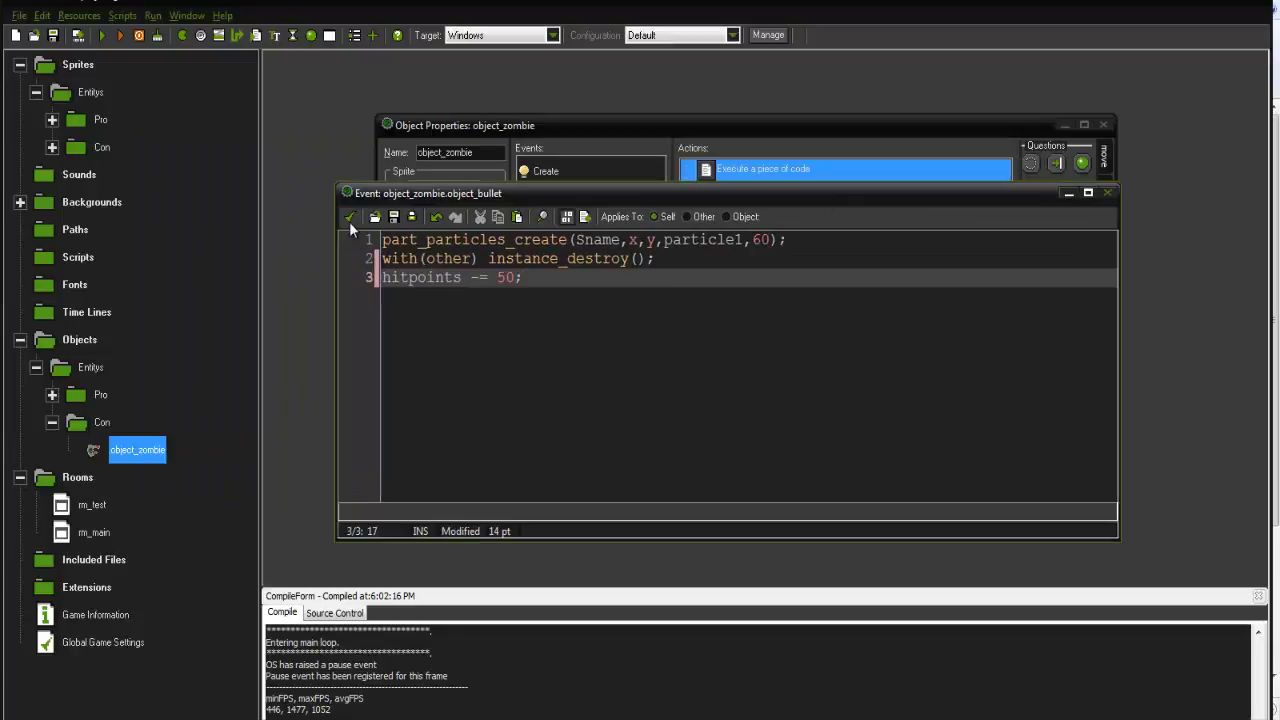
{"action": "left_click", "coordinate": [350, 218]}
Append if(hitpoints <= 0) instance_destroy(); to the end of object_zombie's Step code and confirm it.
{"action": "mouse_move", "coordinate": [628, 128]}
{"action": "left_mouse_down"}
{"action": "mouse_move", "coordinate": [614, 114]}
{"action": "mouse_move", "coordinate": [632, 115]}
{"action": "left_mouse_up"}
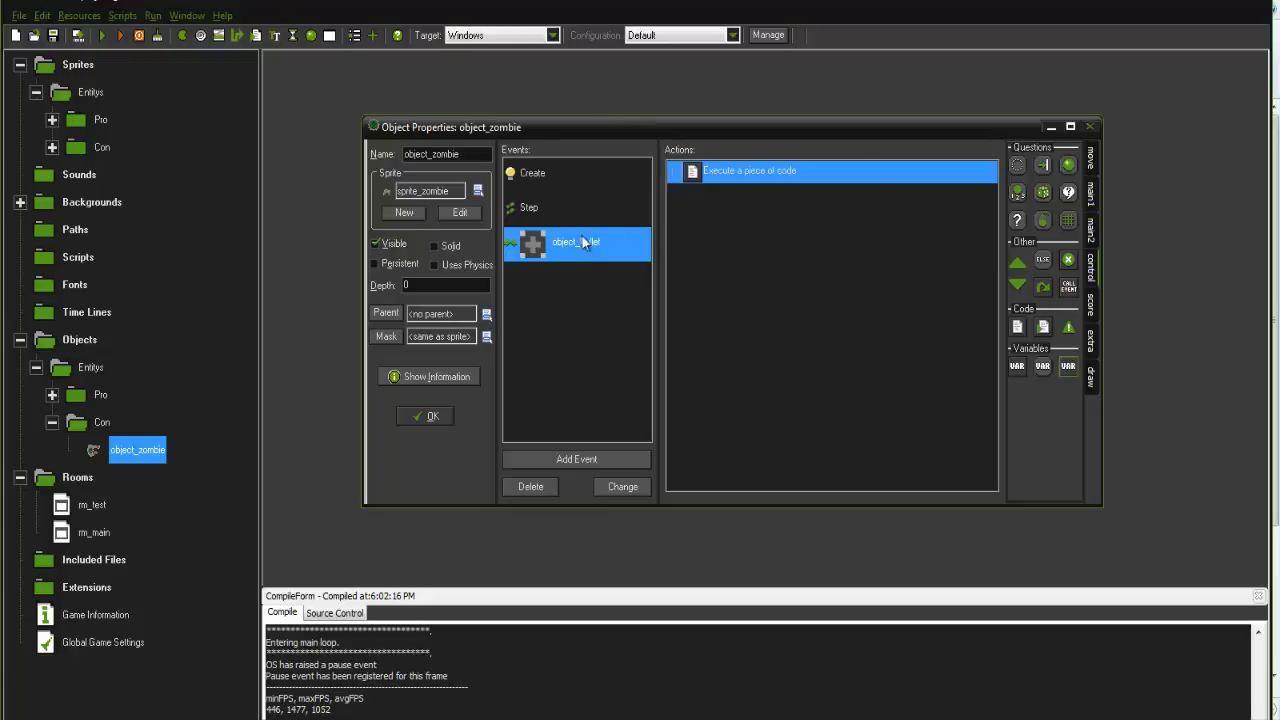
{"action": "left_click", "coordinate": [570, 208]}
{"action": "double_click", "coordinate": [821, 182]}
{"action": "left_click", "coordinate": [840, 256]}
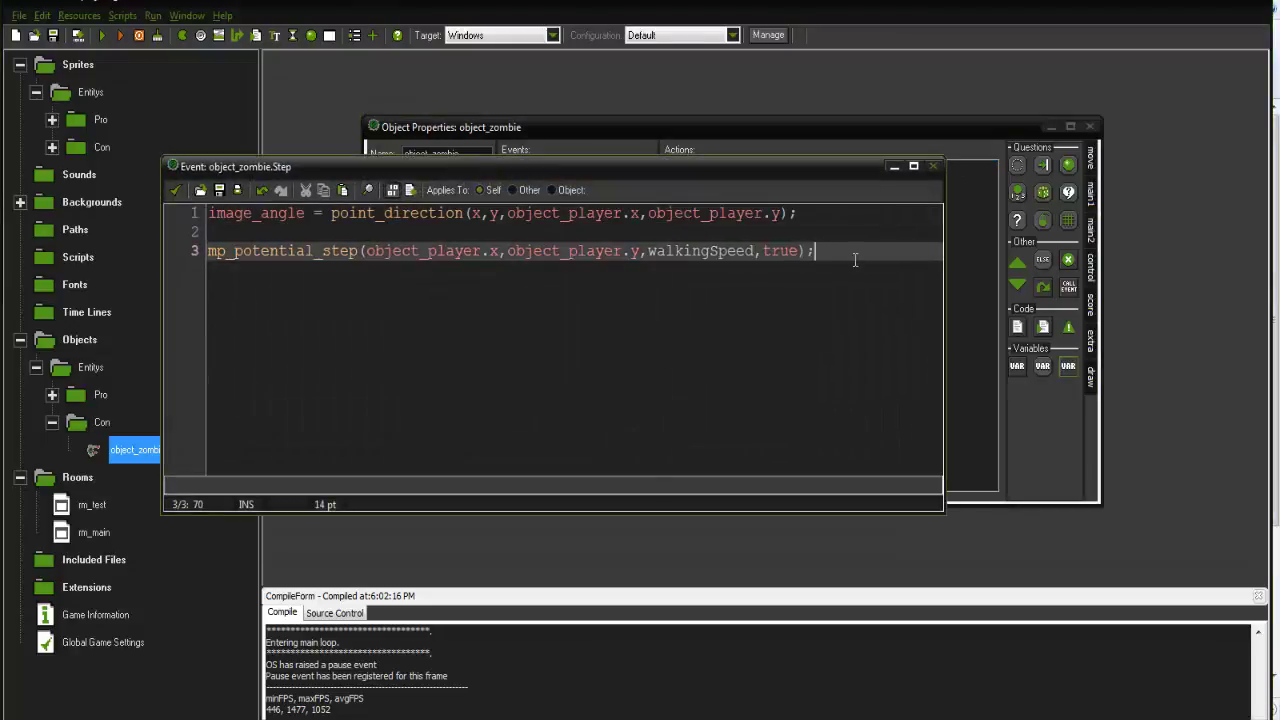
{"action": "key", "text": "Return"}
{"action": "key", "text": "Return"}
{"action": "type", "text": "if (hitp"}
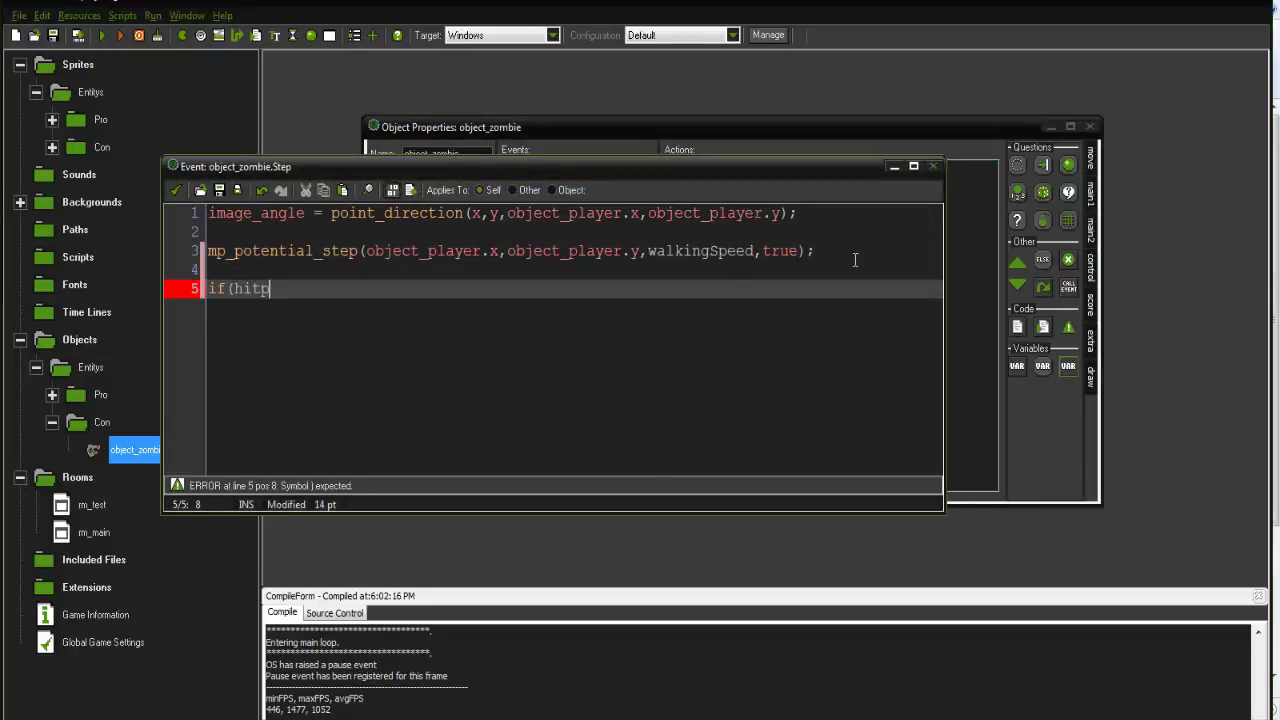
{"action": "type", "text": "oints <= 0)"}
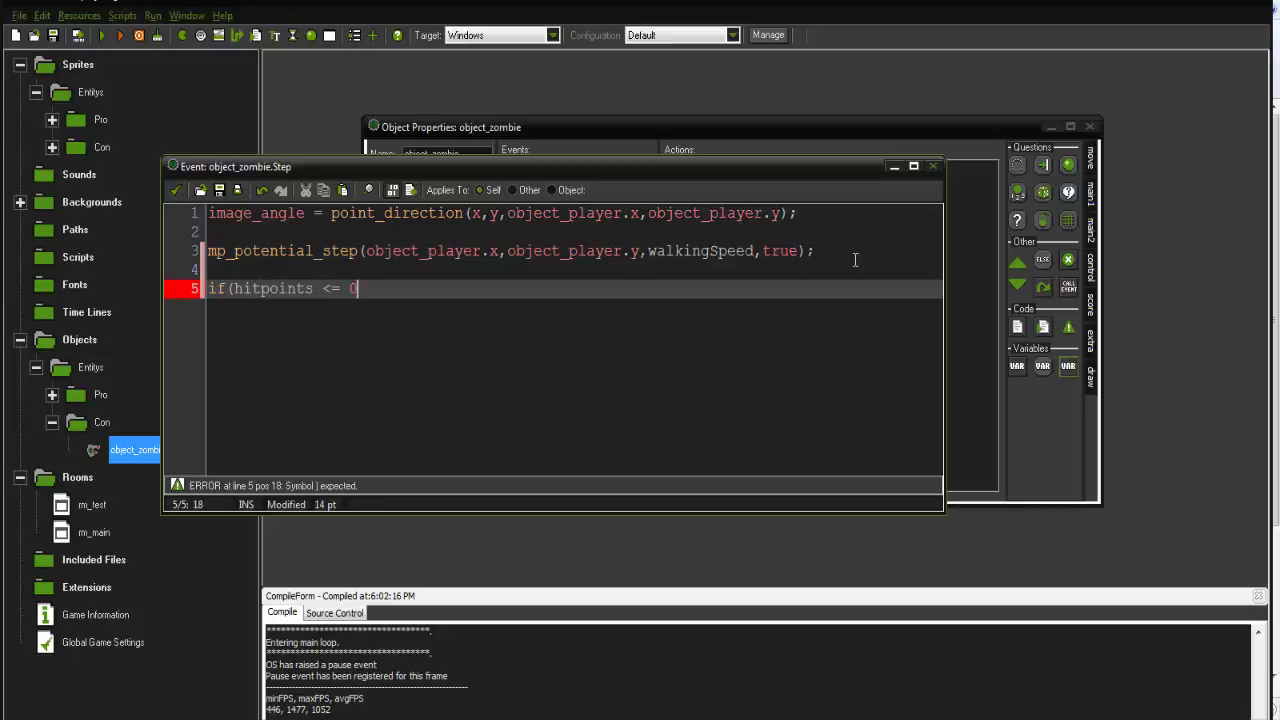
{"action": "key", "text": "Return"}
{"action": "type", "text": "{"}
{"action": "key", "text": "BackSpace"}
{"action": "key", "text": "BackSpace"}
{"action": "type", "text": "i"}
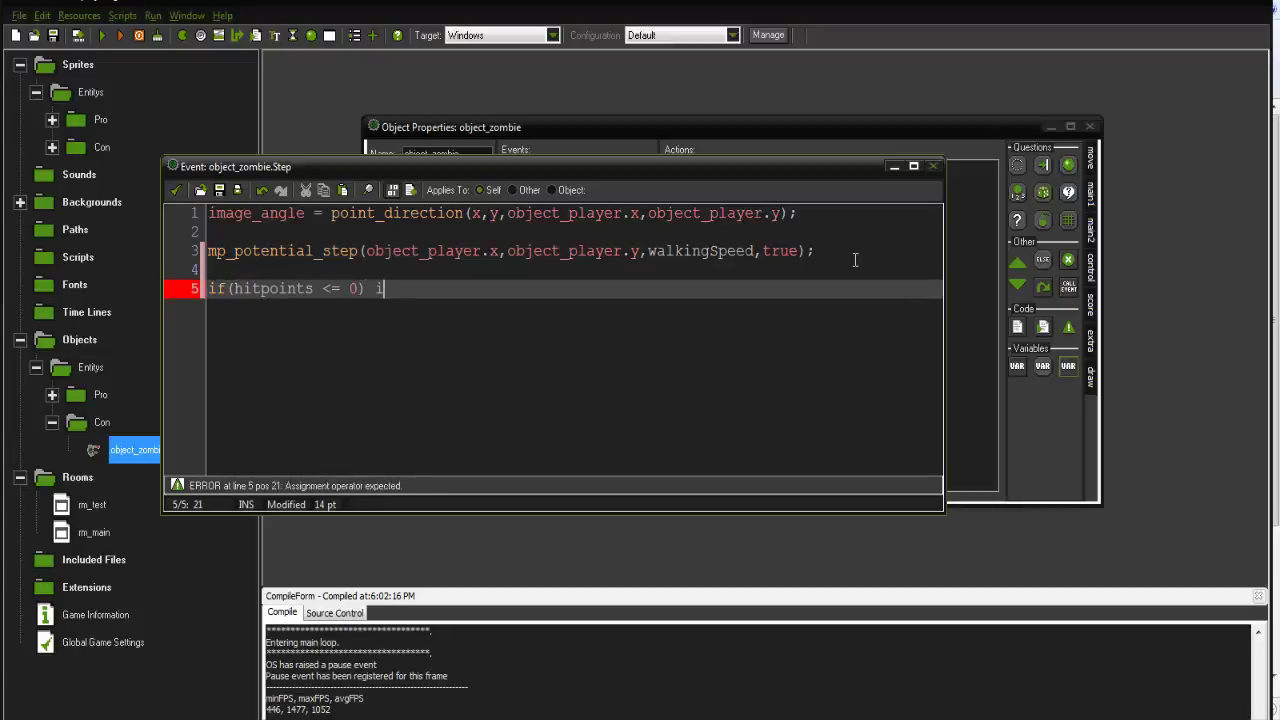
{"action": "type", "text": "nstance_destroy();"}
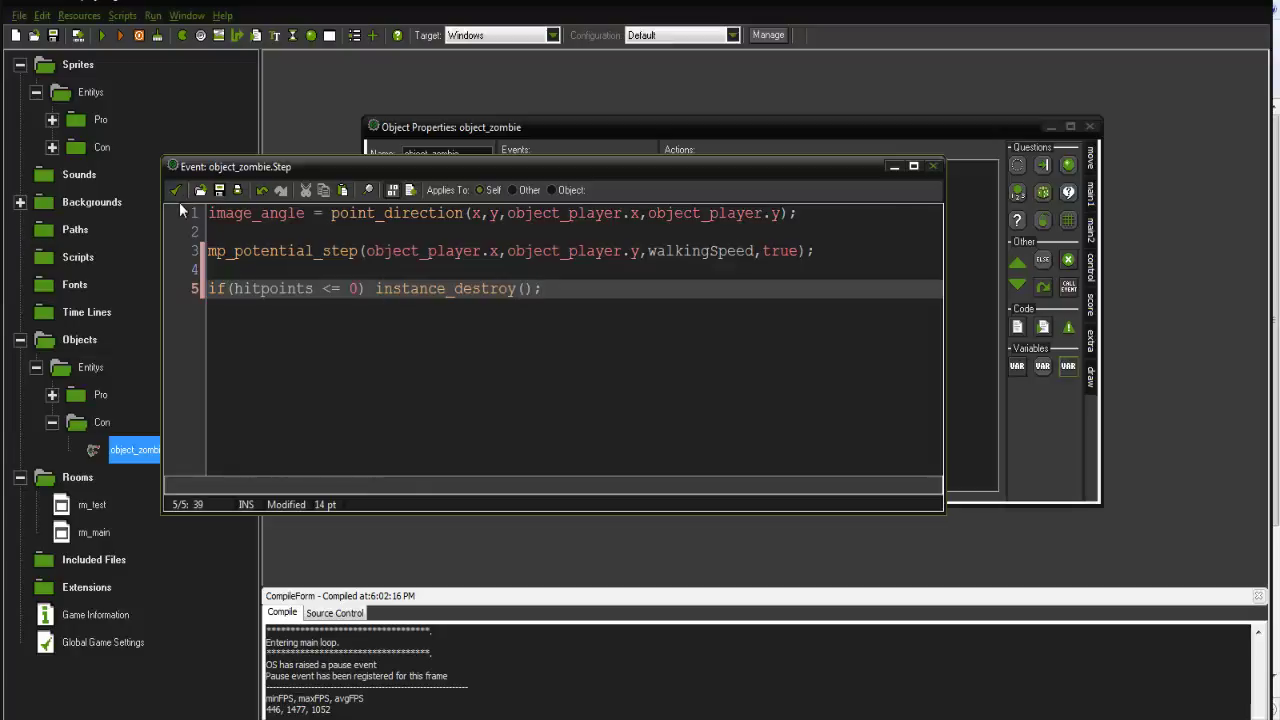
{"action": "left_click", "coordinate": [175, 190]}
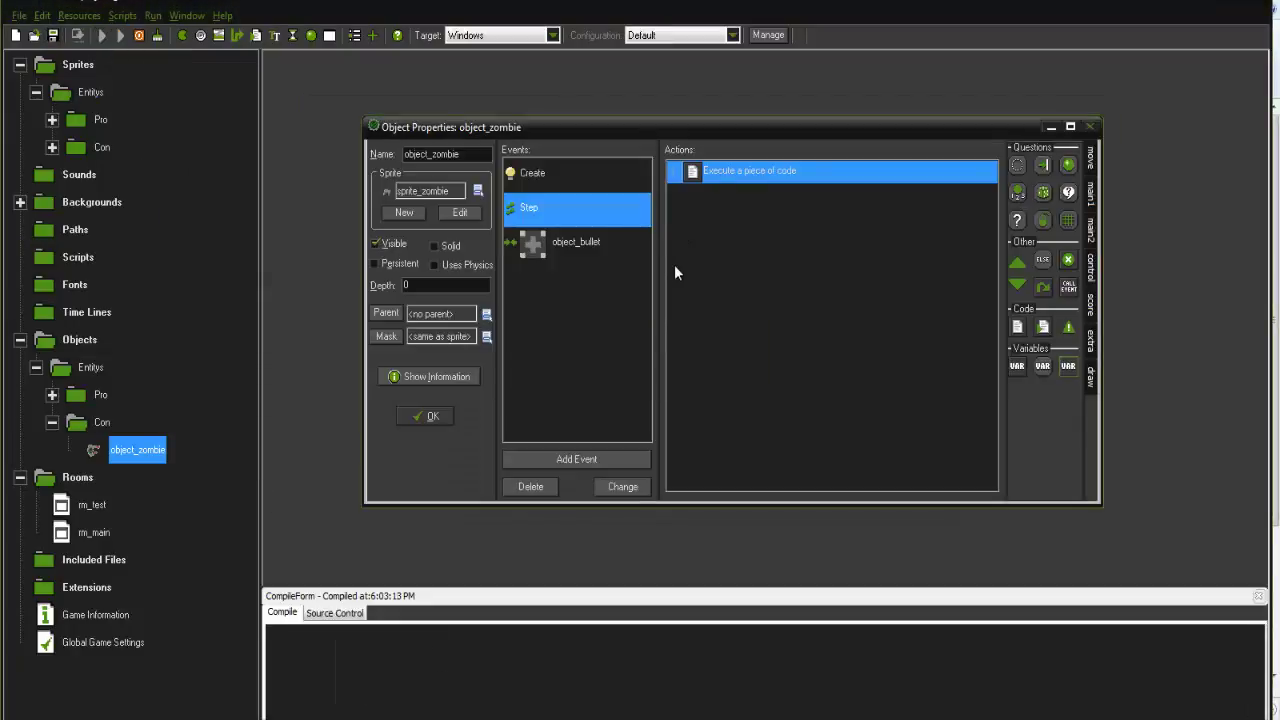
Run the game and shoot the zombies while moving the player to test the hitpoint system.
{"action": "key", "text": "F5"}
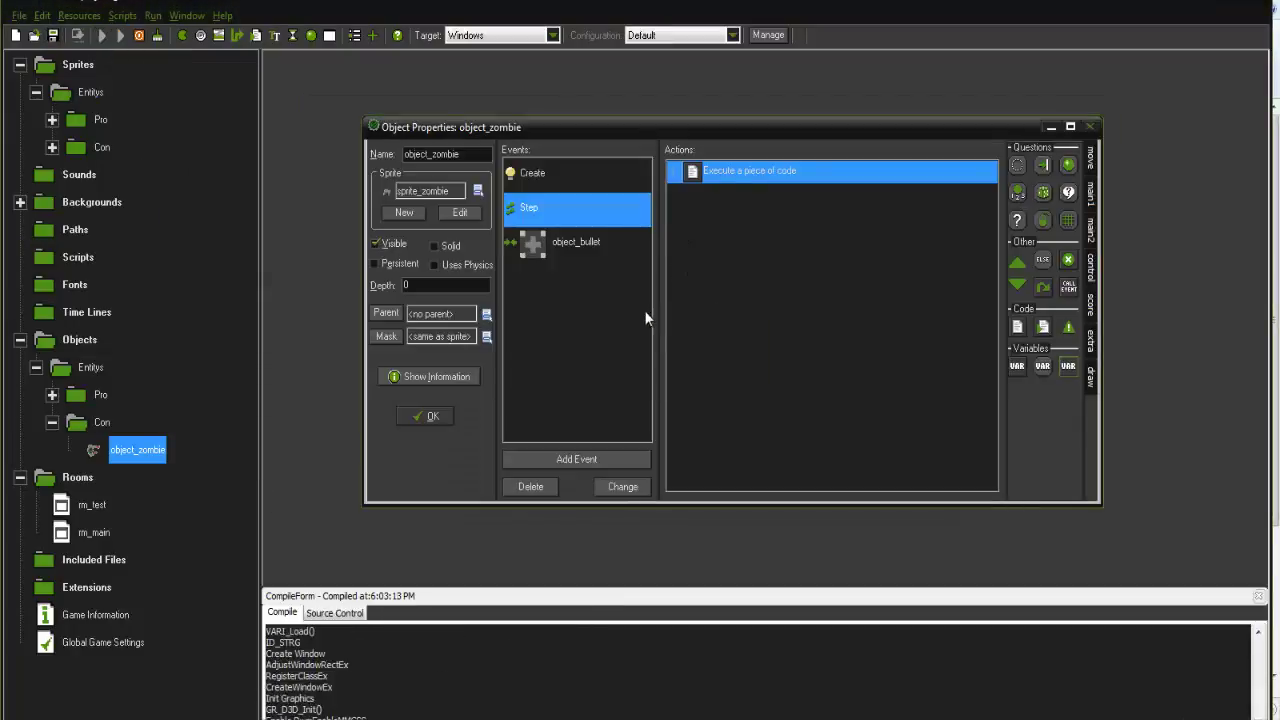
{"action": "left_click", "coordinate": [712, 292]}
{"action": "key", "text": "d"}
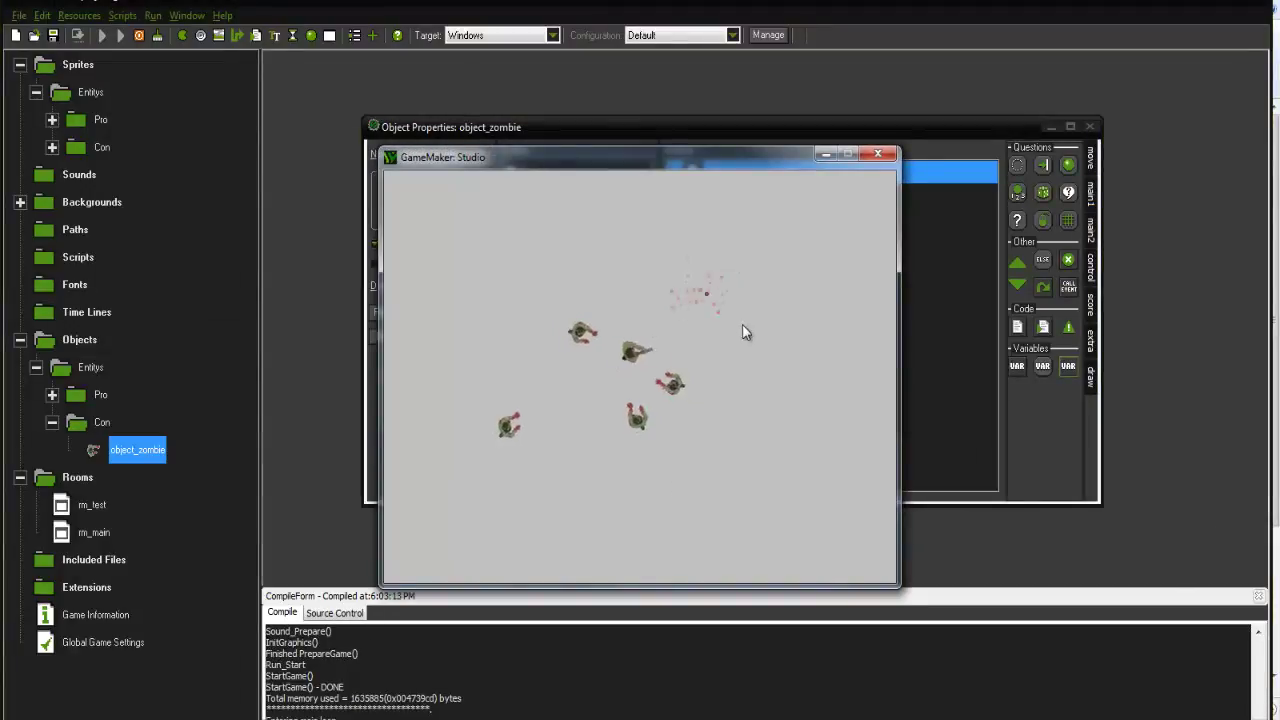
{"action": "left_click", "coordinate": [652, 412]}
{"action": "key", "text": "w+d"}
{"action": "left_click", "coordinate": [649, 417]}
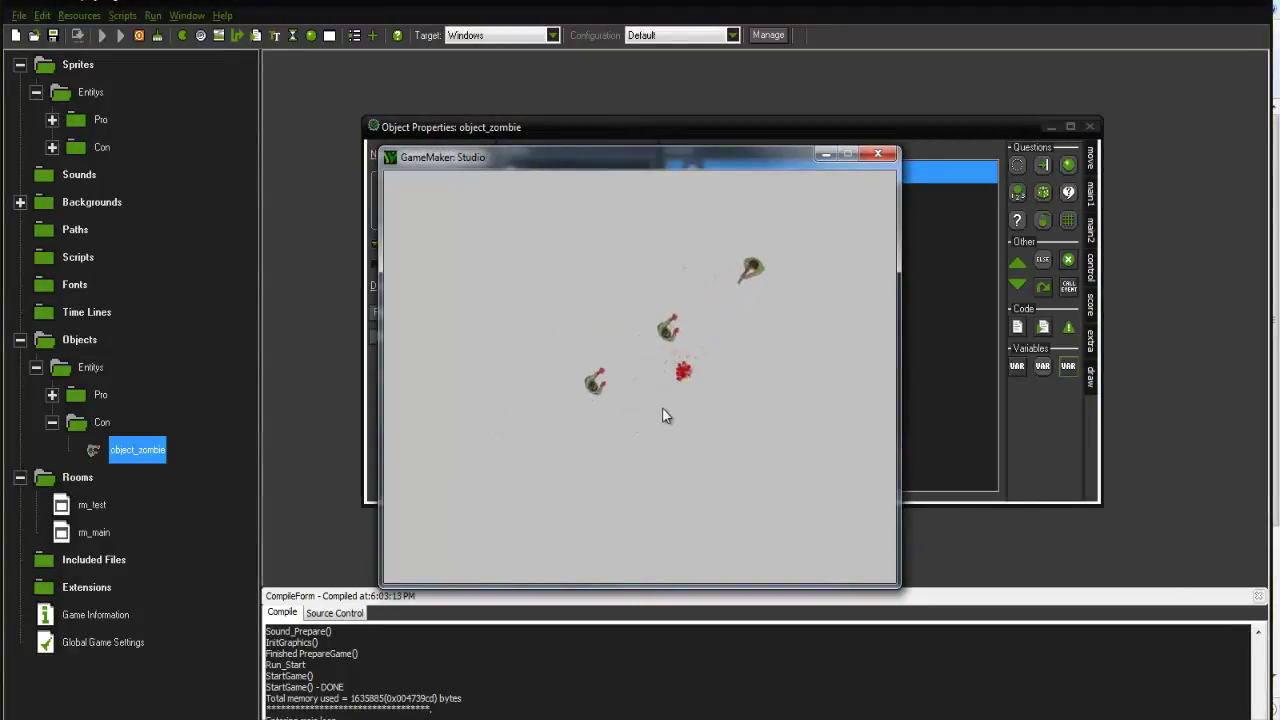
{"action": "left_click", "coordinate": [658, 327]}
{"action": "left_click", "coordinate": [662, 336]}
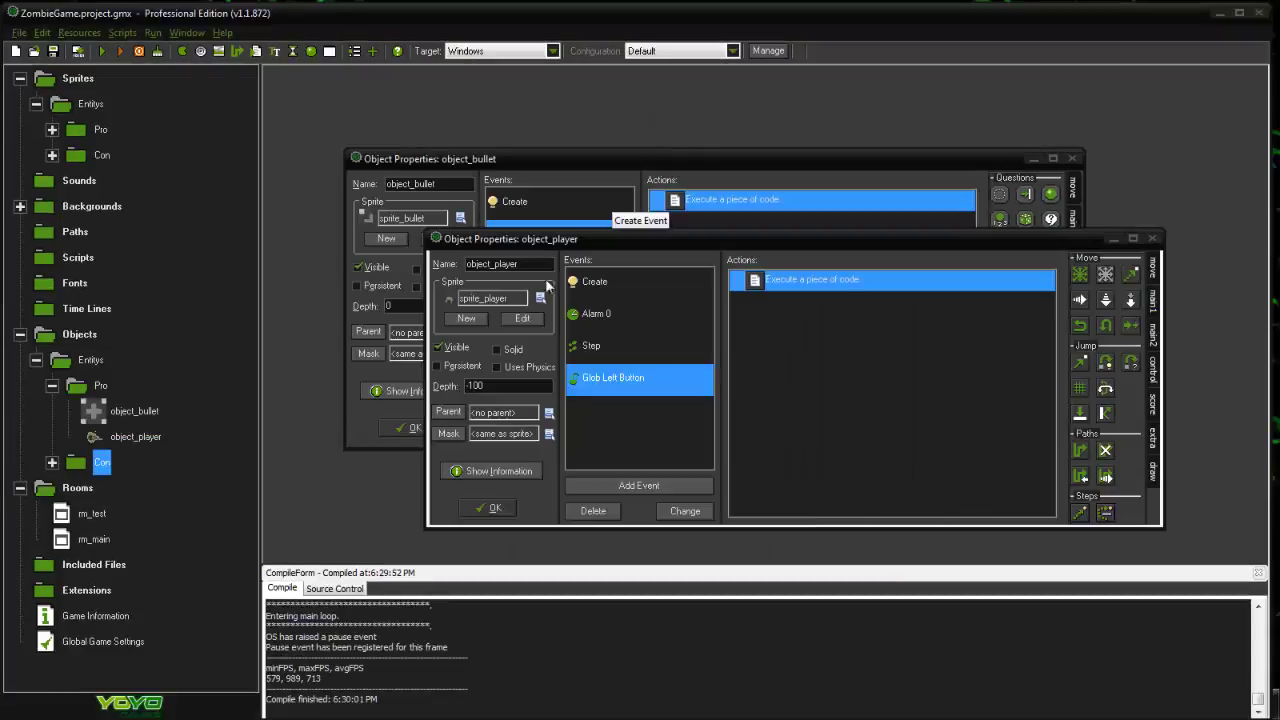
Run the game again, test the player's movement and bullet firing against the zombies, and close it.
{"action": "left_click", "coordinate": [103, 52]}
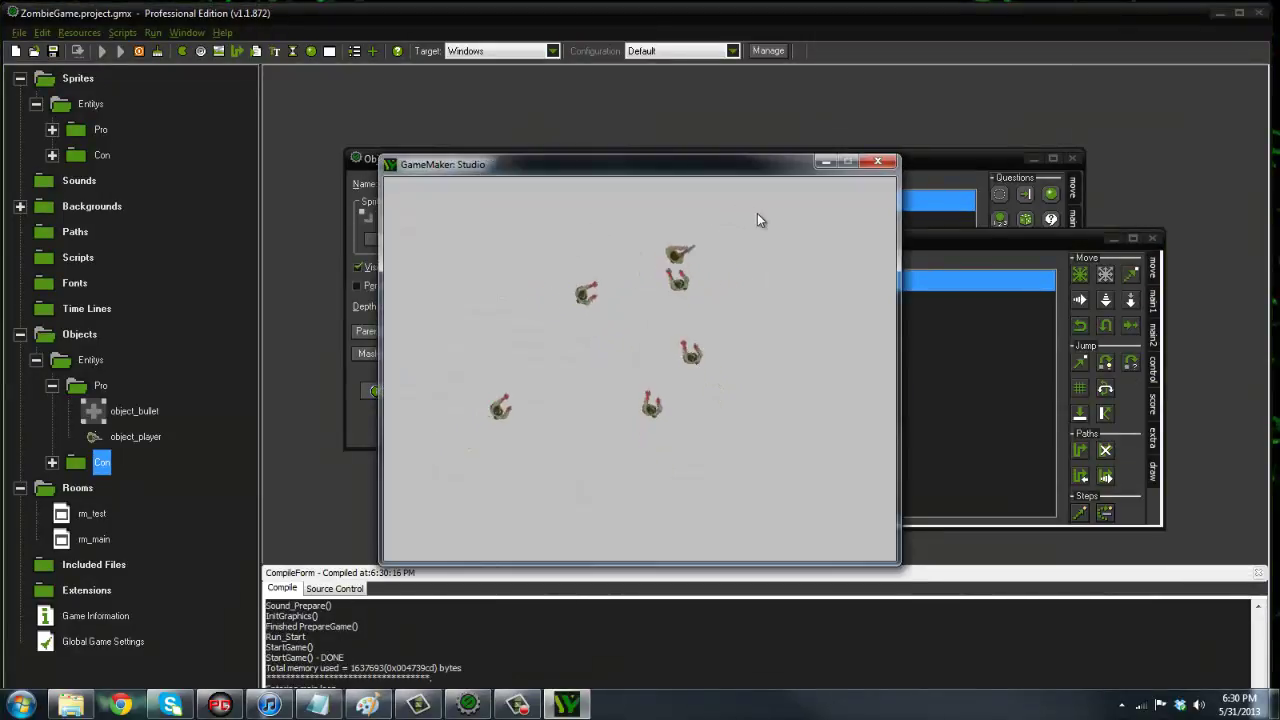
{"action": "mouse_move", "coordinate": [692, 263]}
{"action": "left_mouse_down"}
{"action": "mouse_move", "coordinate": [731, 321]}
{"action": "mouse_move", "coordinate": [743, 260]}
{"action": "mouse_move", "coordinate": [716, 299]}
{"action": "mouse_move", "coordinate": [647, 338]}
{"action": "mouse_move", "coordinate": [597, 275]}
{"action": "mouse_move", "coordinate": [586, 316]}
{"action": "mouse_move", "coordinate": [686, 471]}
{"action": "mouse_move", "coordinate": [801, 503]}
{"action": "mouse_move", "coordinate": [670, 489]}
{"action": "left_mouse_up"}
{"action": "key", "text": "s"}
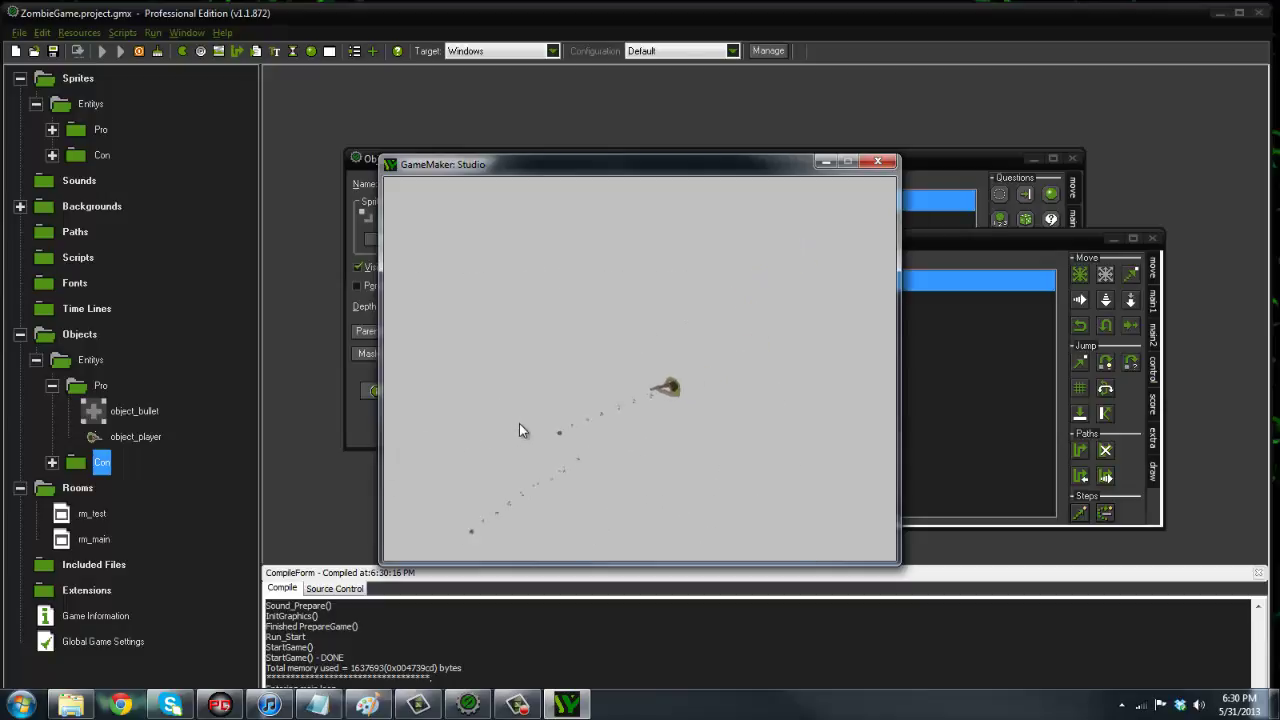
{"action": "left_click", "coordinate": [876, 162]}
Open the code of object_player's Glob Left Button event and review the line that creates object_bullet.
{"action": "left_click_drag", "start_coordinate": [765, 244], "coordinate": [743, 180]}
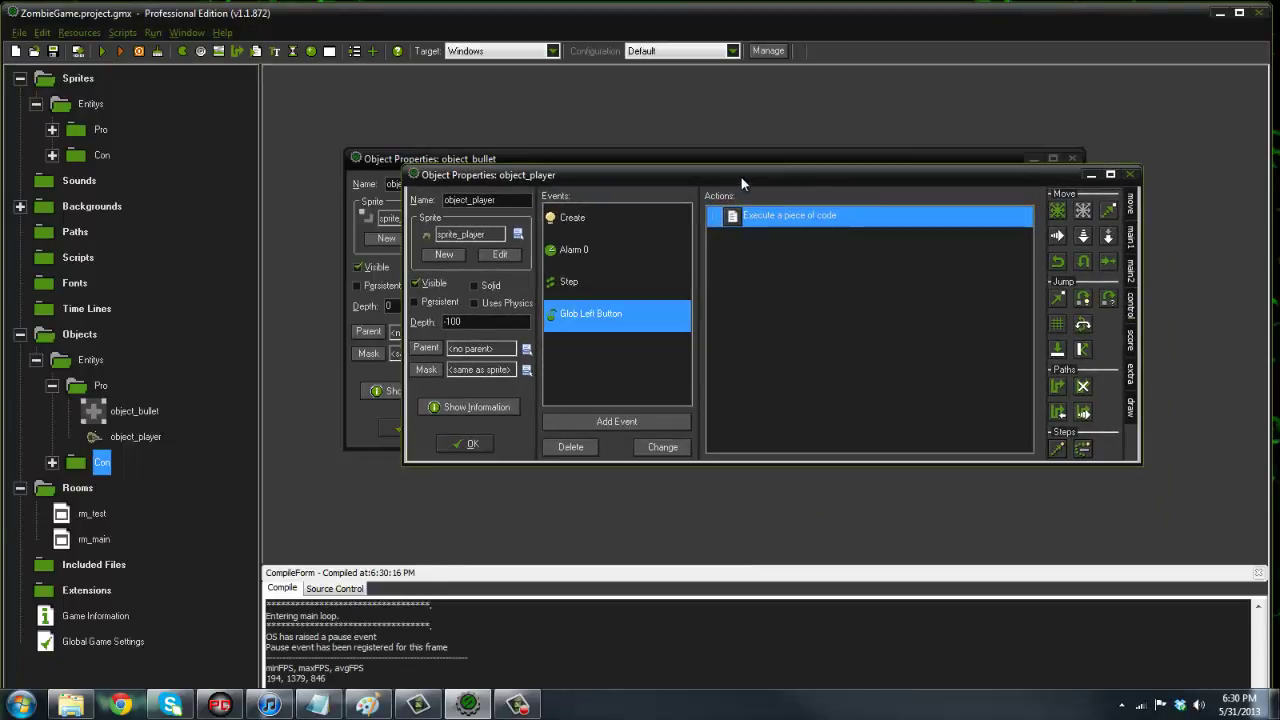
{"action": "double_click", "coordinate": [789, 217]}
{"action": "left_click_drag", "start_coordinate": [704, 141], "coordinate": [824, 147]}
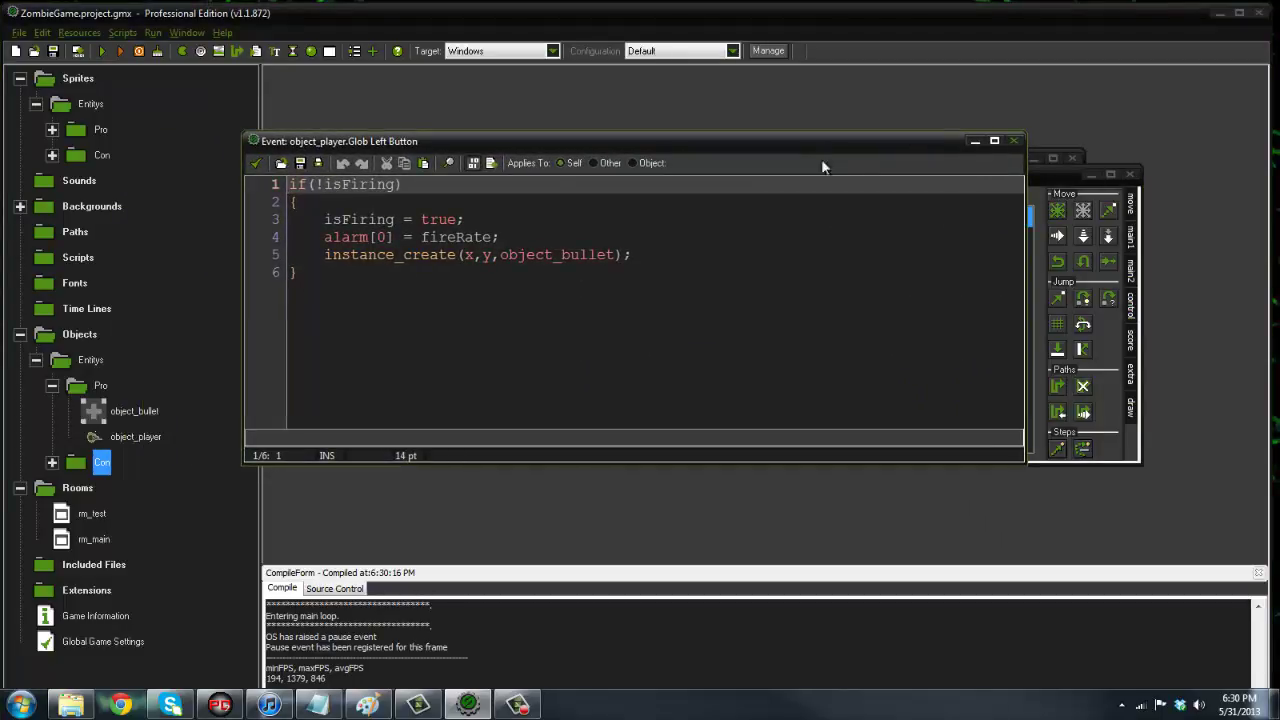
{"action": "left_click_drag", "start_coordinate": [322, 254], "coordinate": [640, 257]}
{"action": "left_click", "coordinate": [642, 257]}
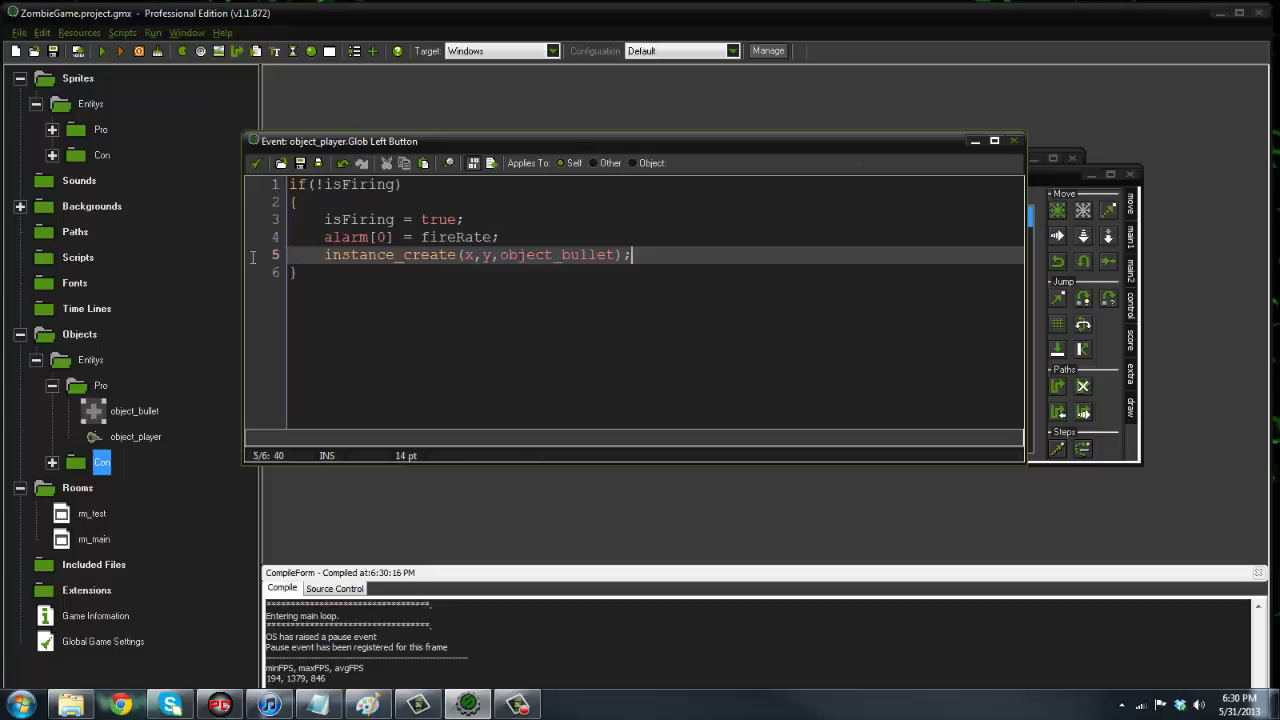
{"action": "left_click_drag", "start_coordinate": [474, 147], "coordinate": [562, 162]}
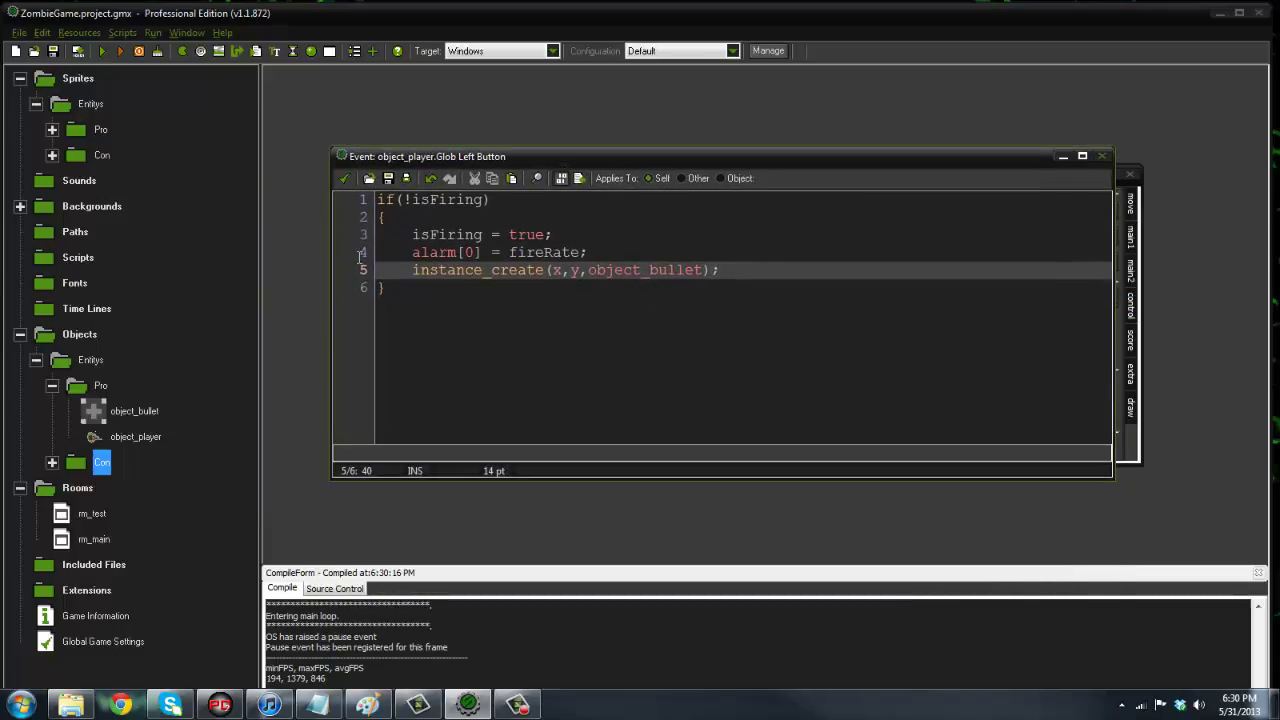
Duplicate the instance_create(x,y,object_bullet); line twice directly below the original inside the isFiring block.
{"action": "left_click_drag", "start_coordinate": [453, 270], "coordinate": [728, 270]}
{"action": "key", "text": "ctrl+c"}
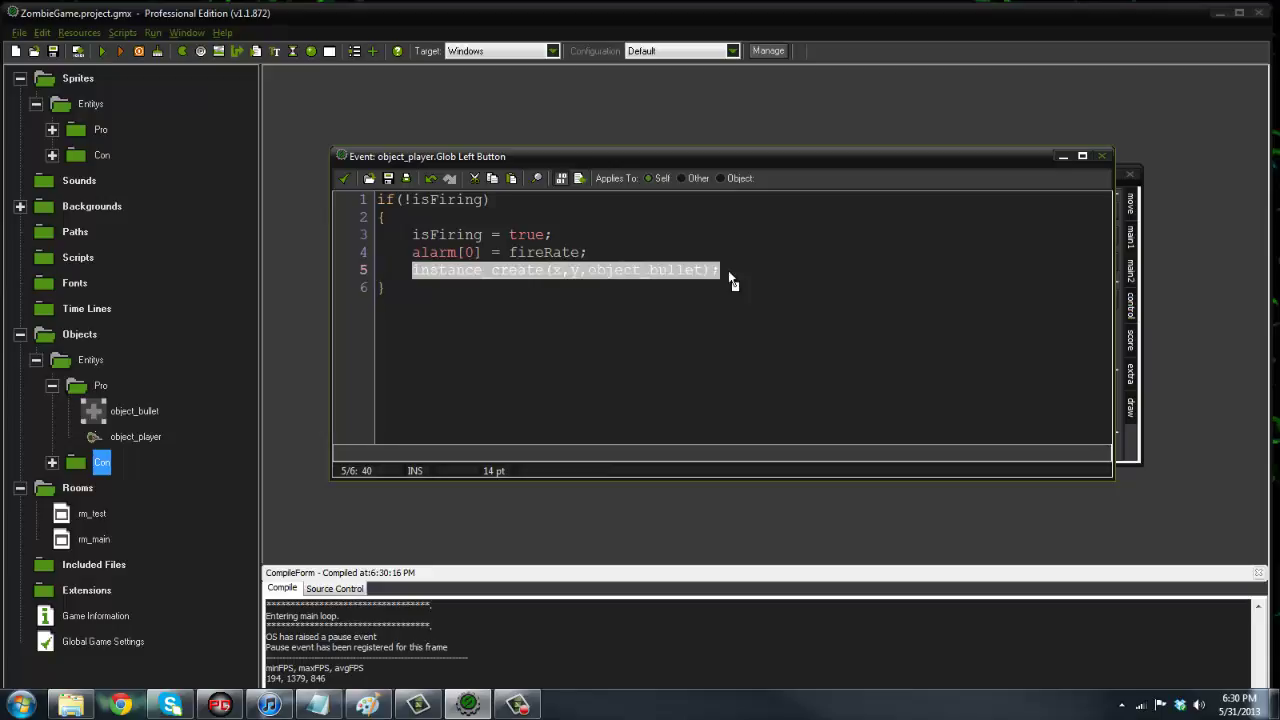
{"action": "left_click", "coordinate": [738, 270]}
{"action": "key", "text": "Return"}
{"action": "key", "text": "ctrl+v"}
{"action": "key", "text": "Return"}
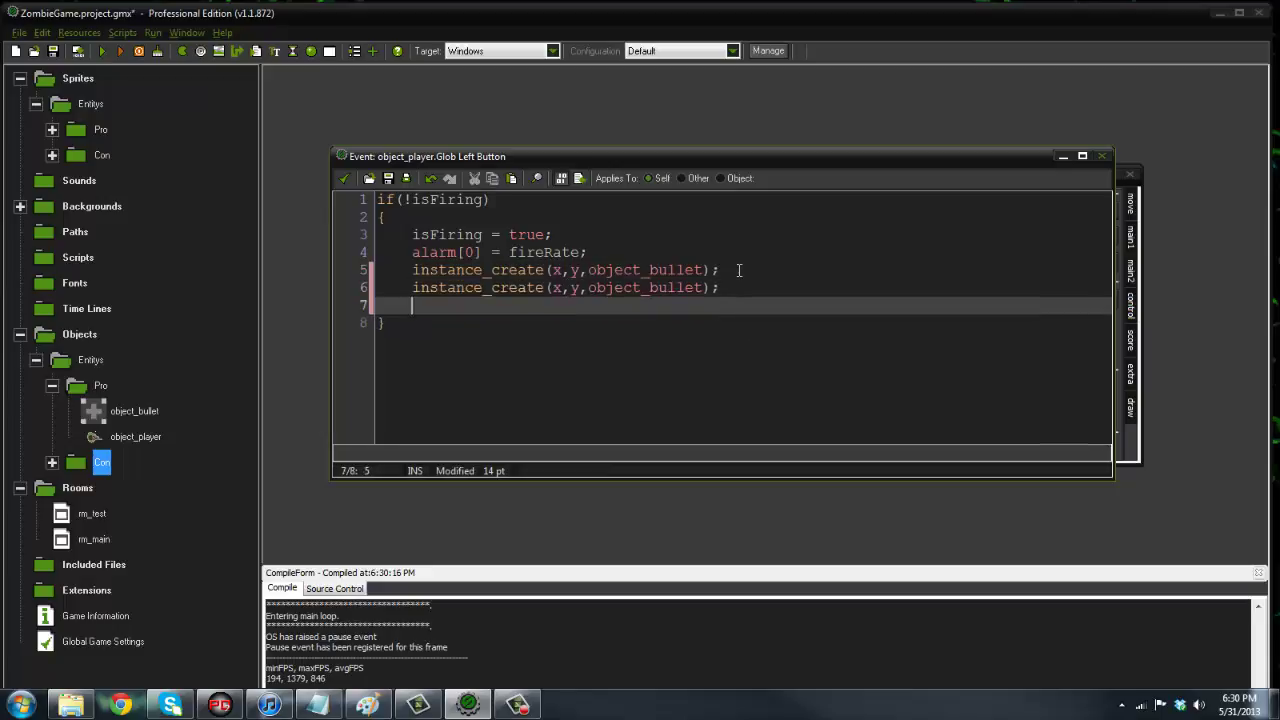
{"action": "key", "text": "ctrl+v"}
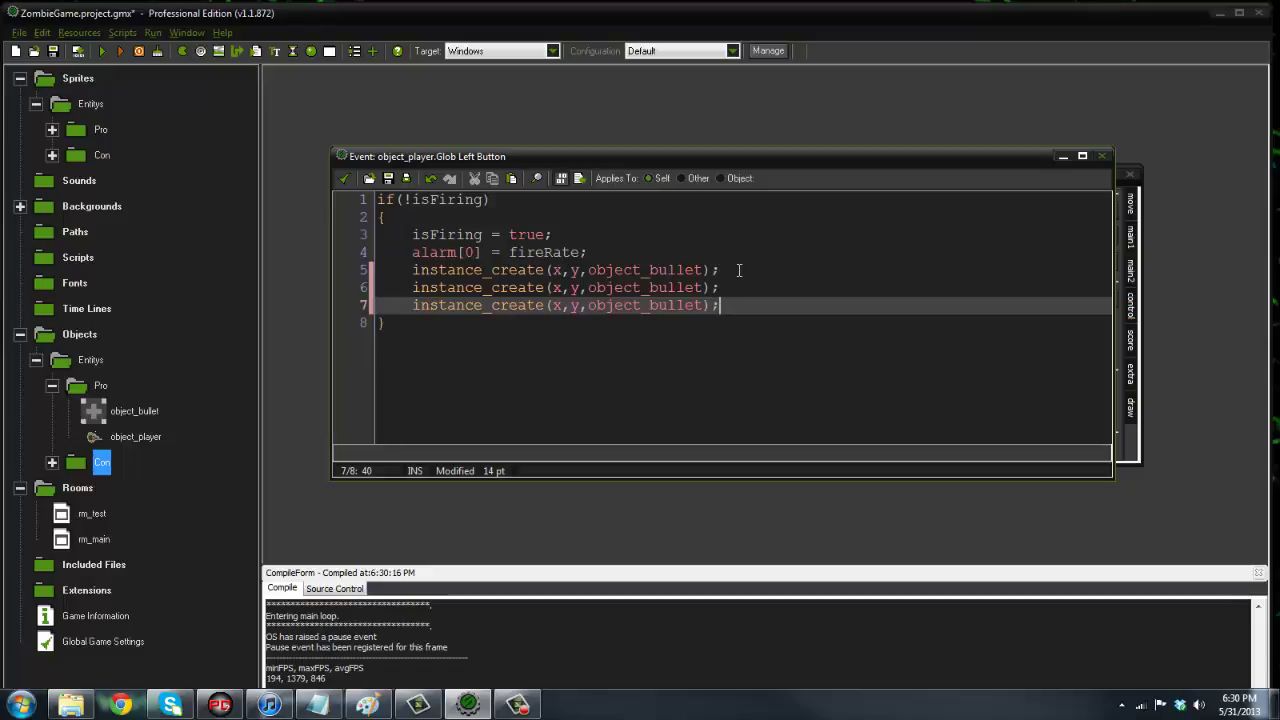
Assign the three instance_create calls to variables by prefixing them with b1=, b2= and b3= in order.
{"action": "left_click", "coordinate": [411, 272]}
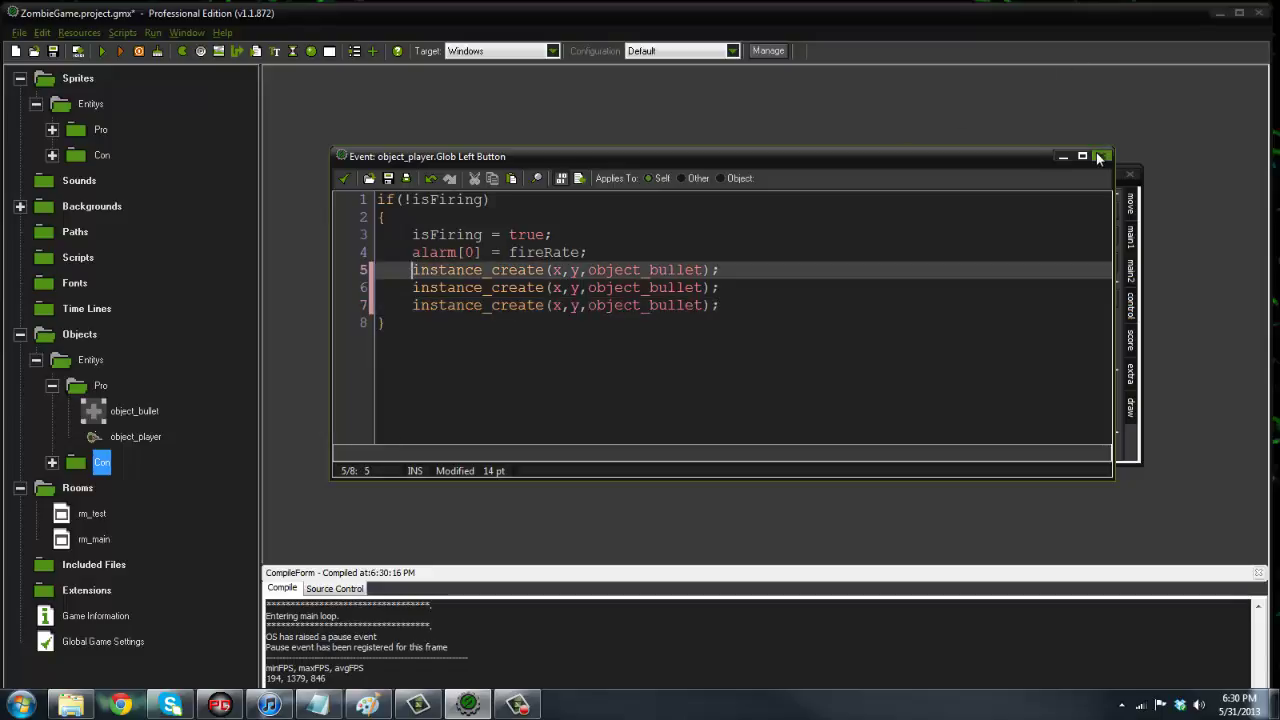
{"action": "type", "text": "b1="}
{"action": "key", "text": "Down"}
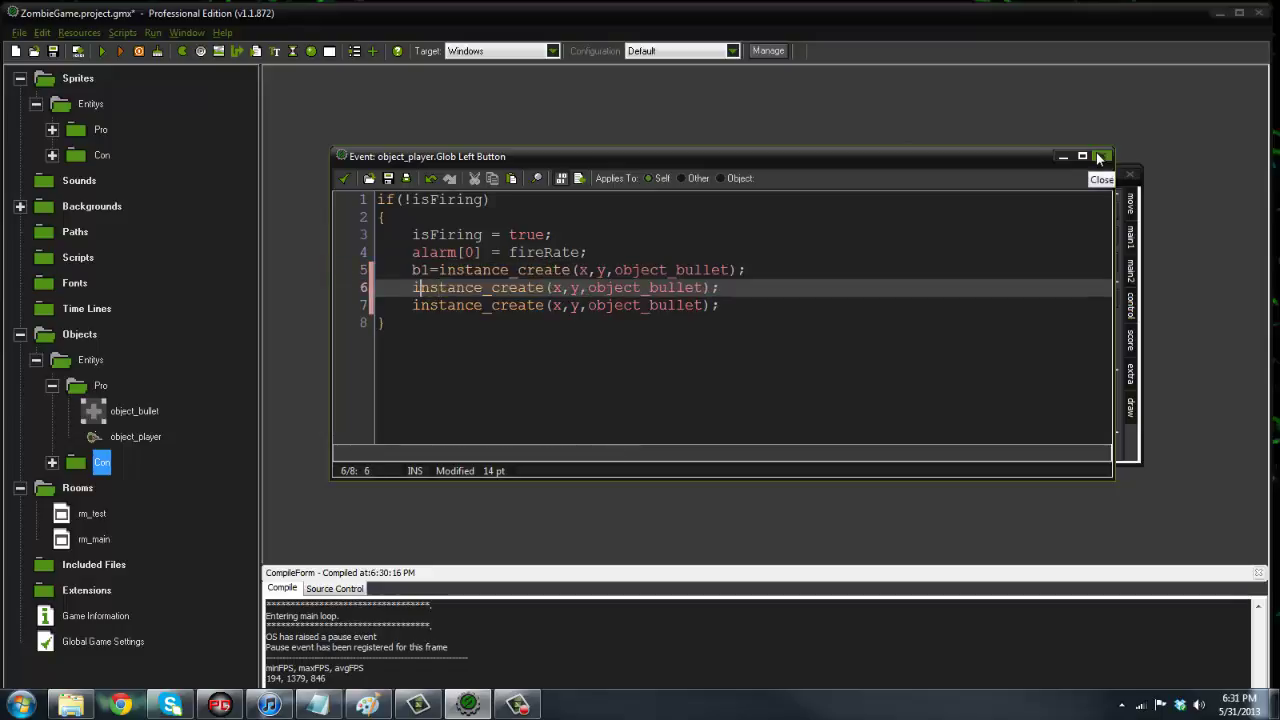
{"action": "type", "text": "b2="}
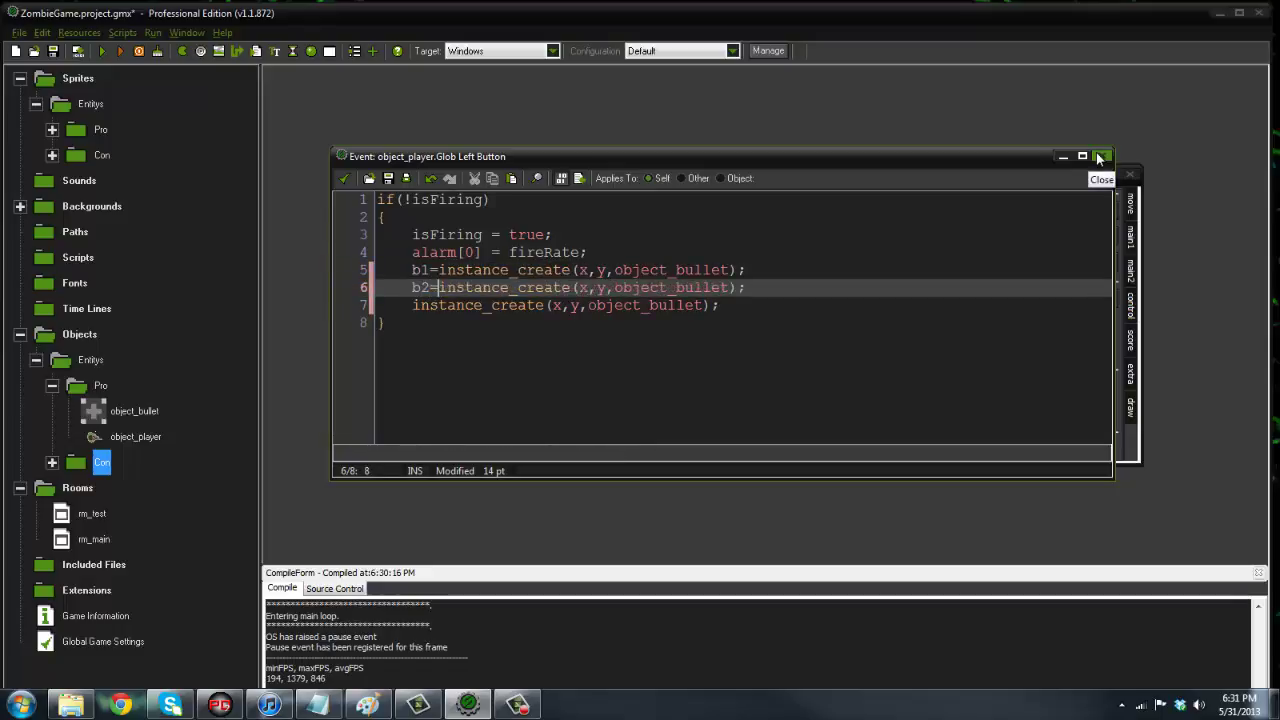
{"action": "key", "text": "Down"}
{"action": "type", "text": "b3="}
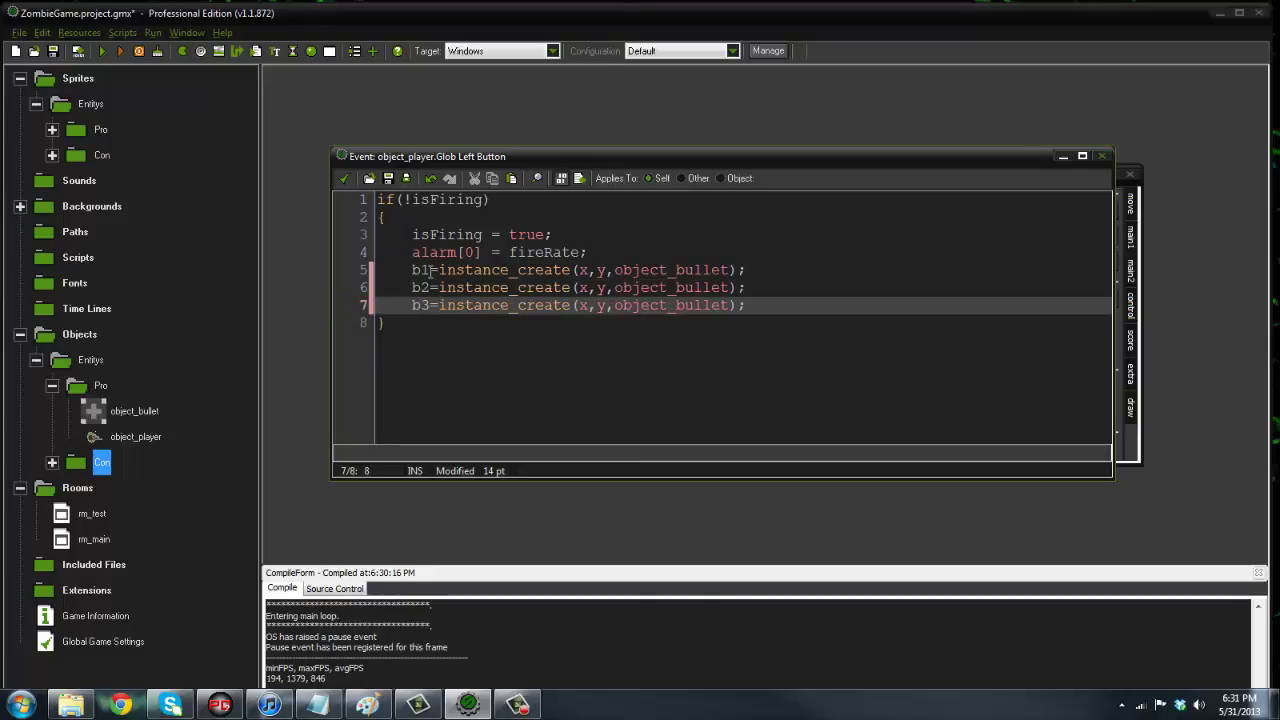
Insert the line b2.direction += 10; directly below the b2 instance_create call.
{"action": "left_click_drag", "start_coordinate": [408, 270], "coordinate": [746, 270]}
{"action": "left_click", "coordinate": [746, 270]}
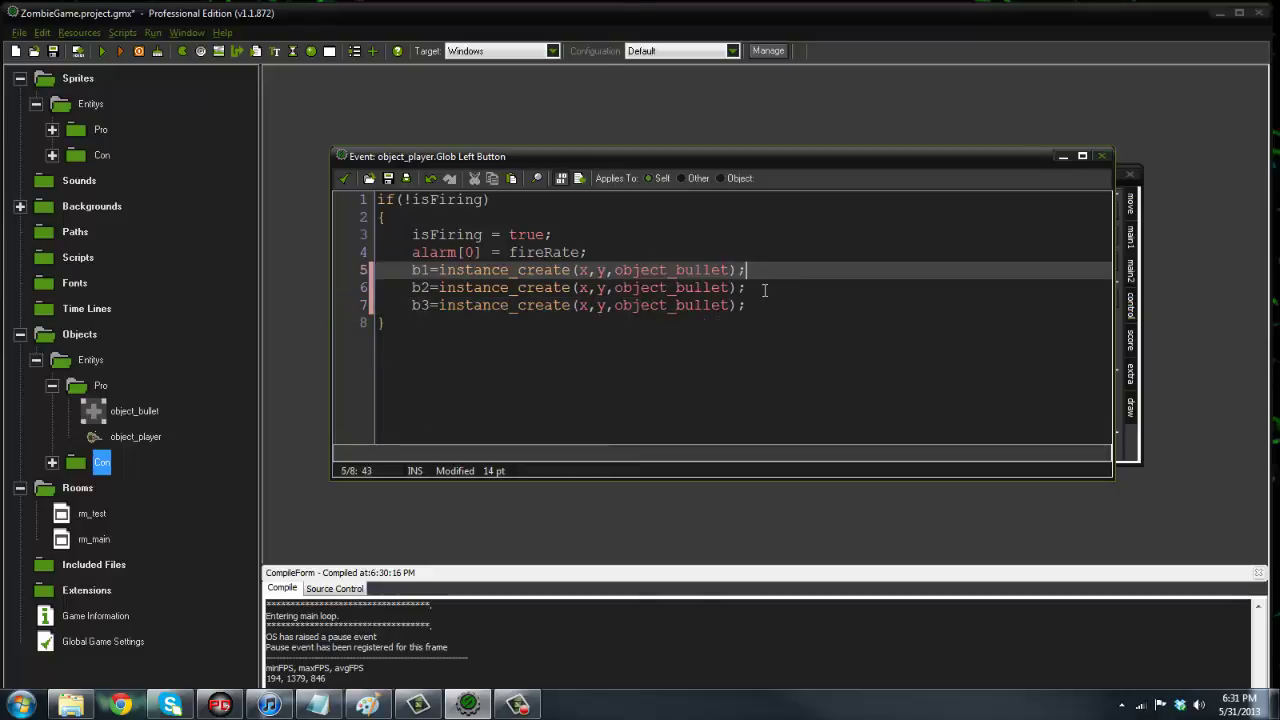
{"action": "left_click", "coordinate": [818, 284]}
{"action": "left_click_drag", "start_coordinate": [438, 287], "coordinate": [750, 288]}
{"action": "left_click", "coordinate": [757, 293]}
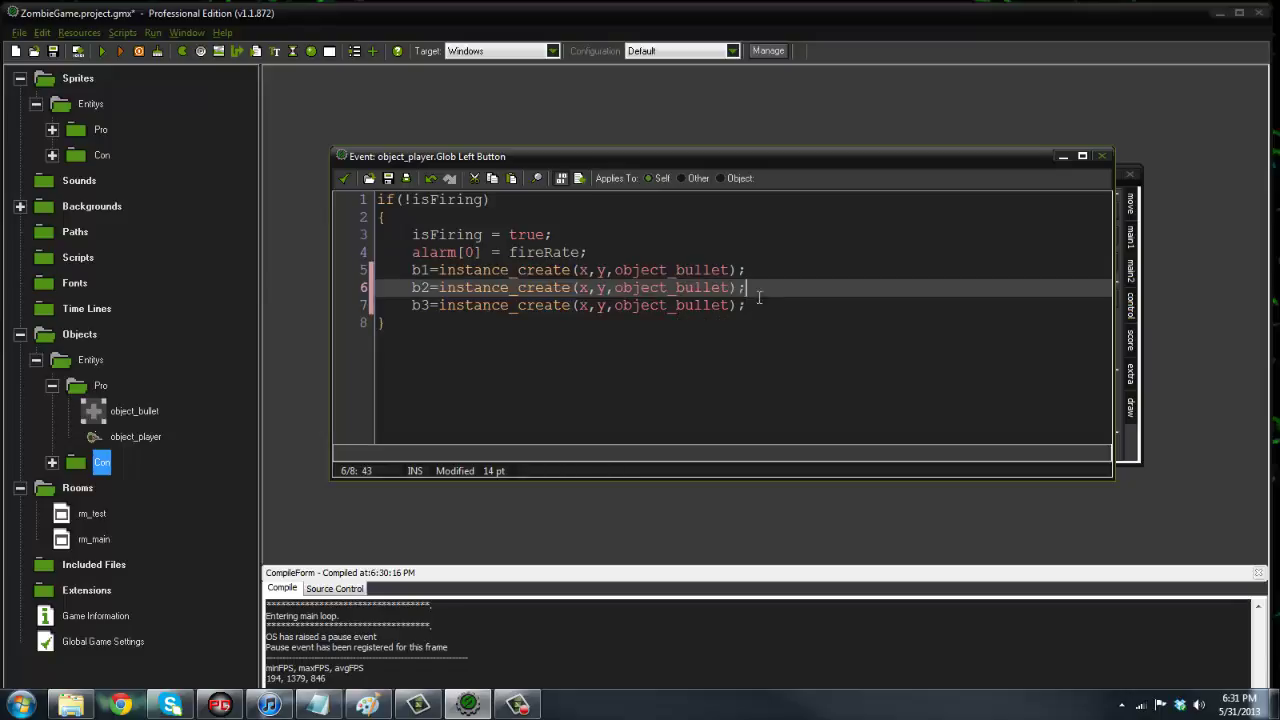
{"action": "double_click", "coordinate": [423, 287]}
{"action": "key", "text": "Return"}
{"action": "type", "text": "b2"}
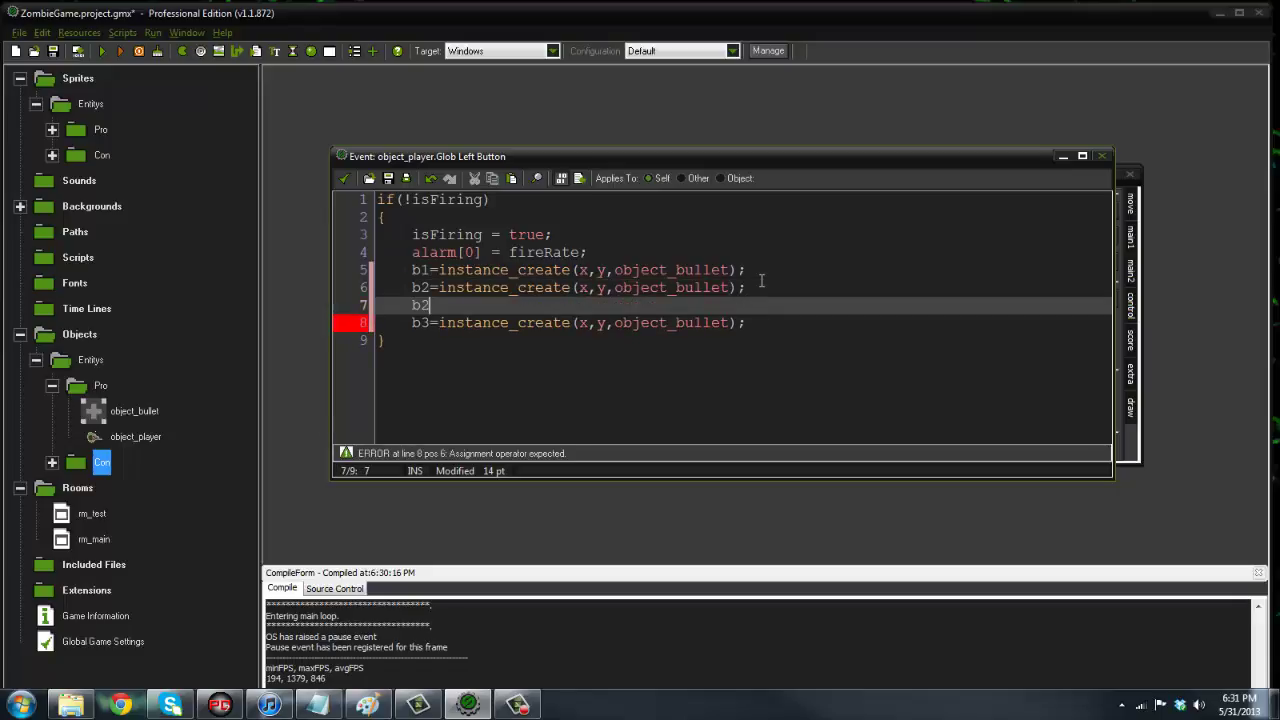
{"action": "type", "text": ".direction +"}
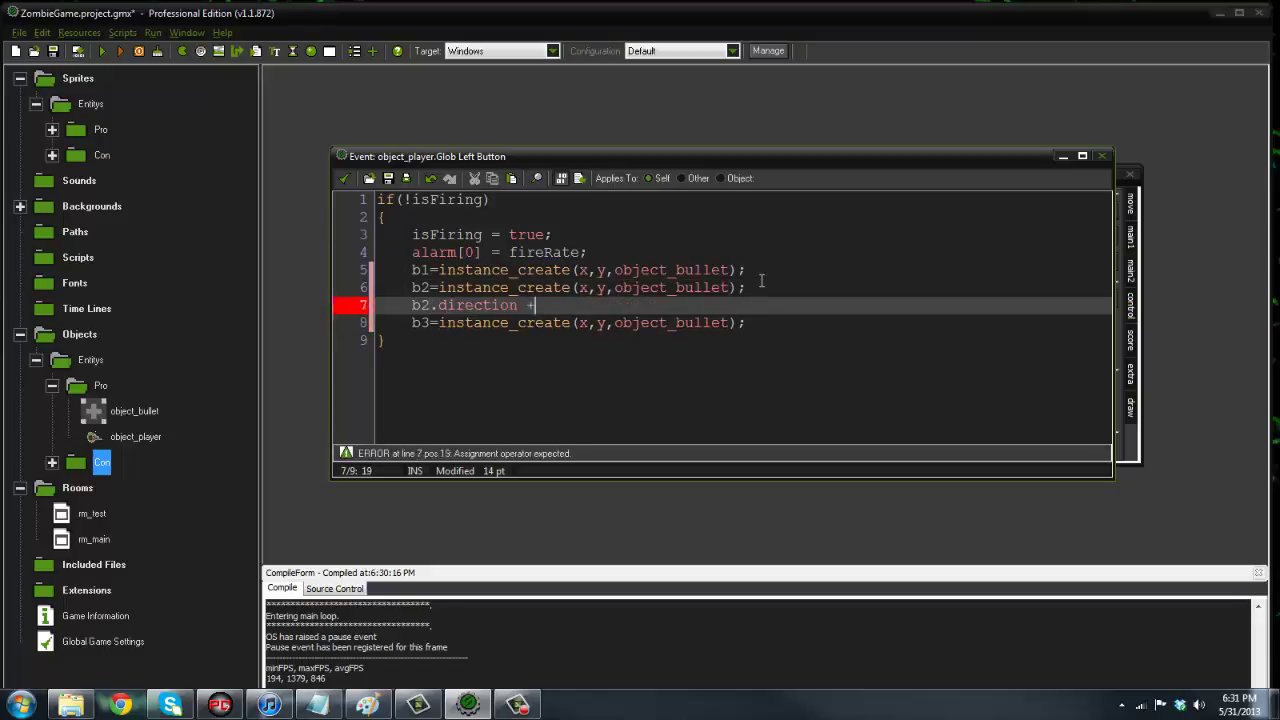
{"action": "type", "text": "= 10;"}
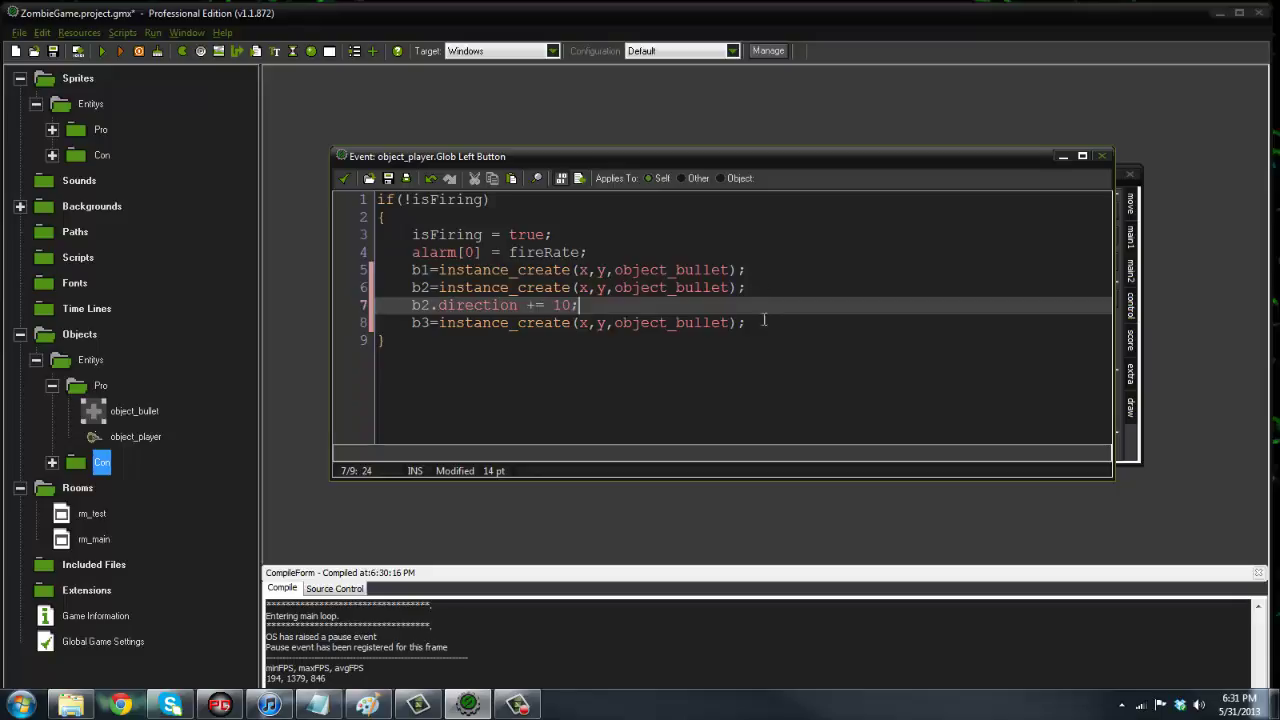
Add b3.direction -= 10; below the b3 instance_create call and confirm the code.
{"action": "left_click", "coordinate": [764, 322]}
{"action": "key", "text": "Return"}
{"action": "type", "text": "b3"}
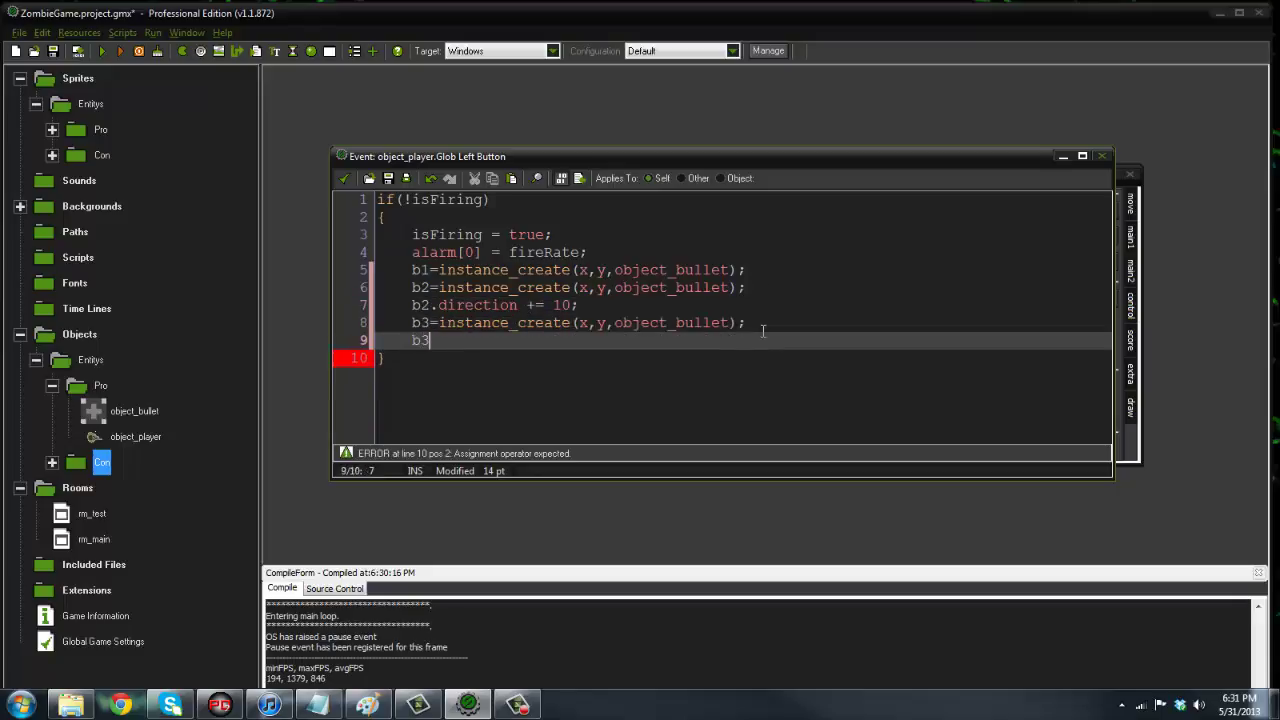
{"action": "type", "text": ".direction -= 10;"}
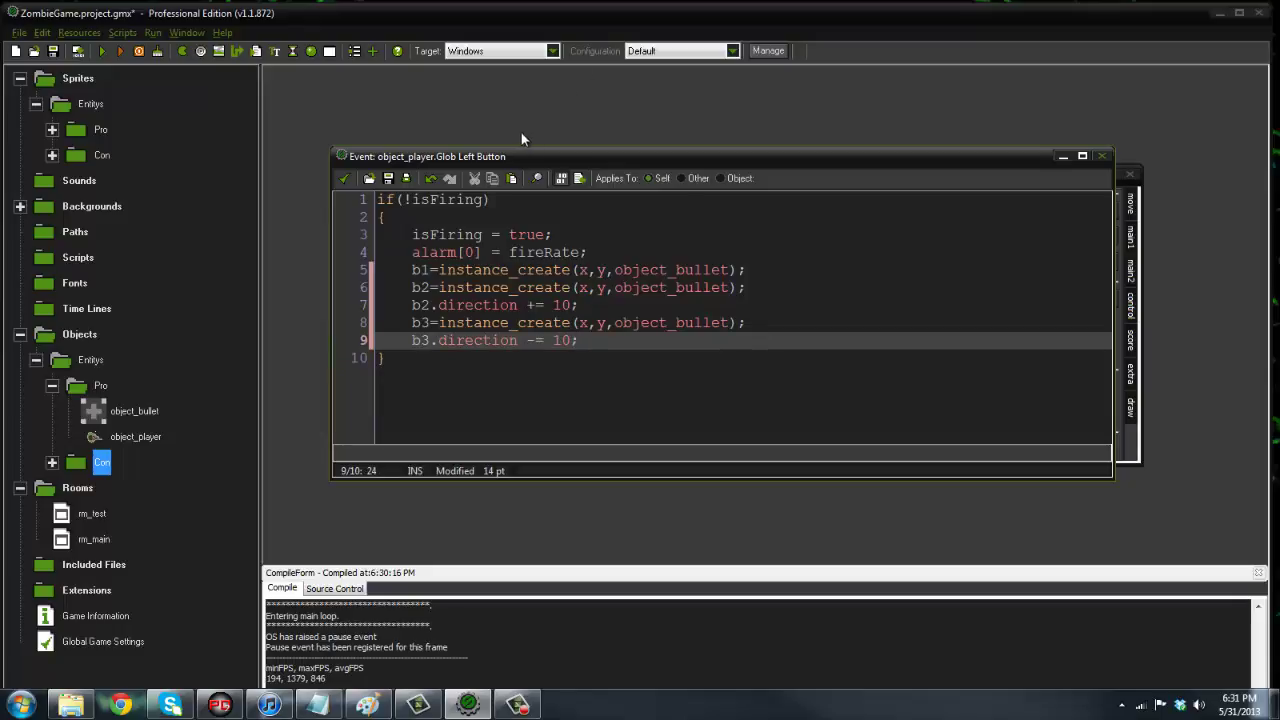
{"action": "left_click", "coordinate": [343, 178]}
Run the game, test the three-bullet spread against the zombies while moving the player, and close it.
{"action": "left_click", "coordinate": [102, 50]}
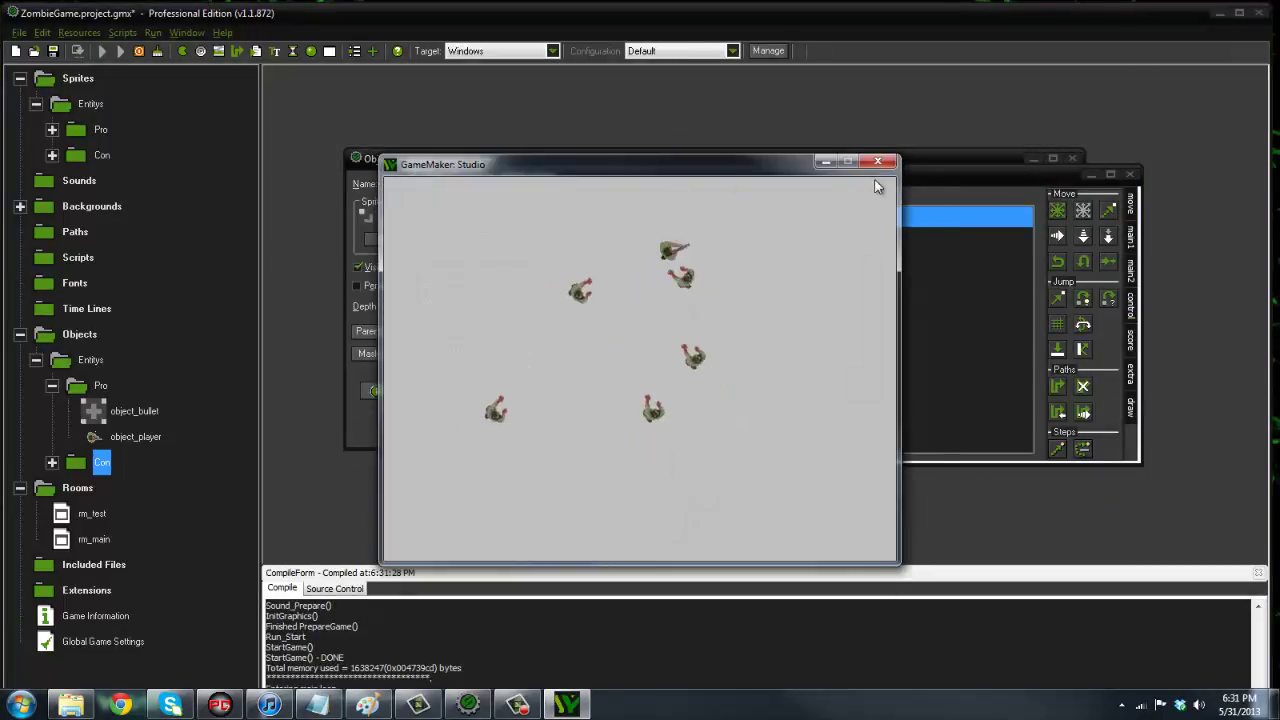
{"action": "key", "text": "w"}
{"action": "key", "text": "d"}
{"action": "mouse_move", "coordinate": [687, 276]}
{"action": "left_mouse_down"}
{"action": "mouse_move", "coordinate": [713, 312]}
{"action": "mouse_move", "coordinate": [702, 247]}
{"action": "mouse_move", "coordinate": [688, 297]}
{"action": "mouse_move", "coordinate": [571, 271]}
{"action": "mouse_move", "coordinate": [813, 416]}
{"action": "mouse_move", "coordinate": [531, 360]}
{"action": "mouse_move", "coordinate": [466, 317]}
{"action": "mouse_move", "coordinate": [717, 446]}
{"action": "mouse_move", "coordinate": [807, 276]}
{"action": "mouse_move", "coordinate": [766, 223]}
{"action": "mouse_move", "coordinate": [571, 271]}
{"action": "mouse_move", "coordinate": [499, 387]}
{"action": "mouse_move", "coordinate": [796, 496]}
{"action": "mouse_move", "coordinate": [829, 348]}
{"action": "mouse_move", "coordinate": [781, 433]}
{"action": "mouse_move", "coordinate": [668, 461]}
{"action": "mouse_move", "coordinate": [528, 443]}
{"action": "mouse_move", "coordinate": [538, 313]}
{"action": "mouse_move", "coordinate": [537, 327]}
{"action": "left_mouse_up"}
{"action": "key", "text": "s"}
{"action": "key", "text": "a"}
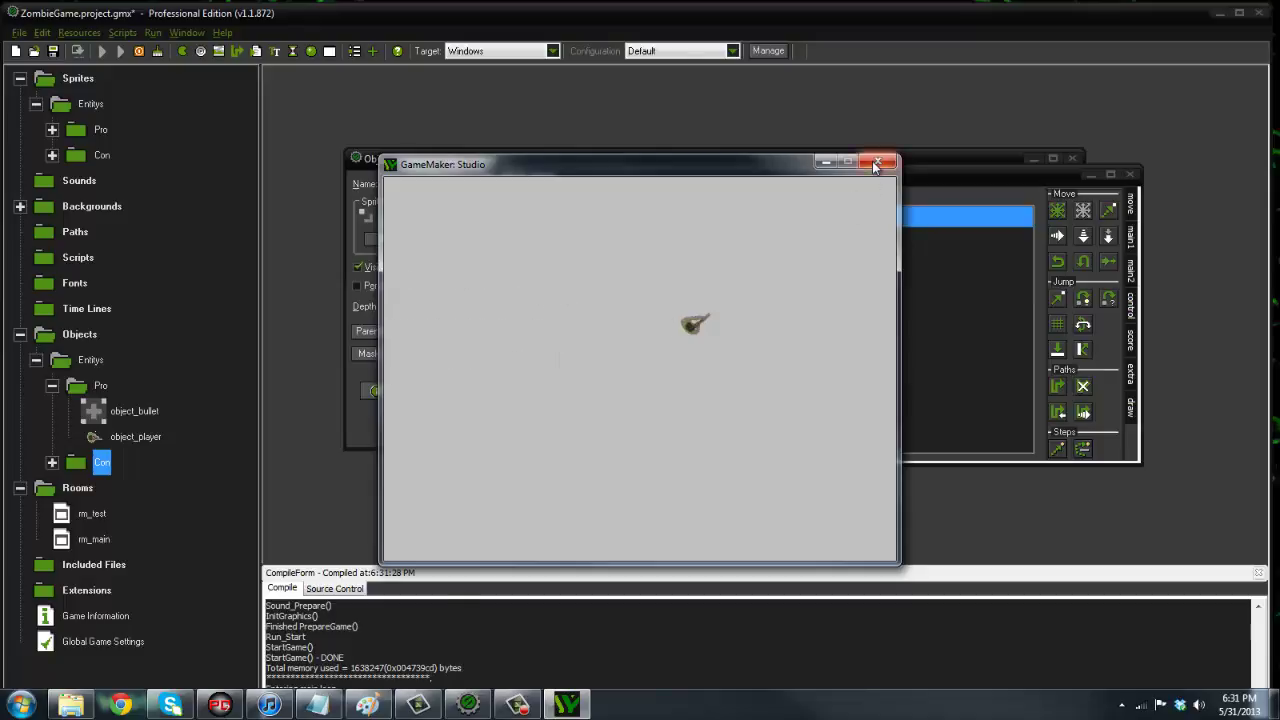
{"action": "key", "text": "Escape"}
Reopen the Glob Left Button code and change the b2.direction increment to (10 + random(10)).
{"action": "double_click", "coordinate": [842, 217]}
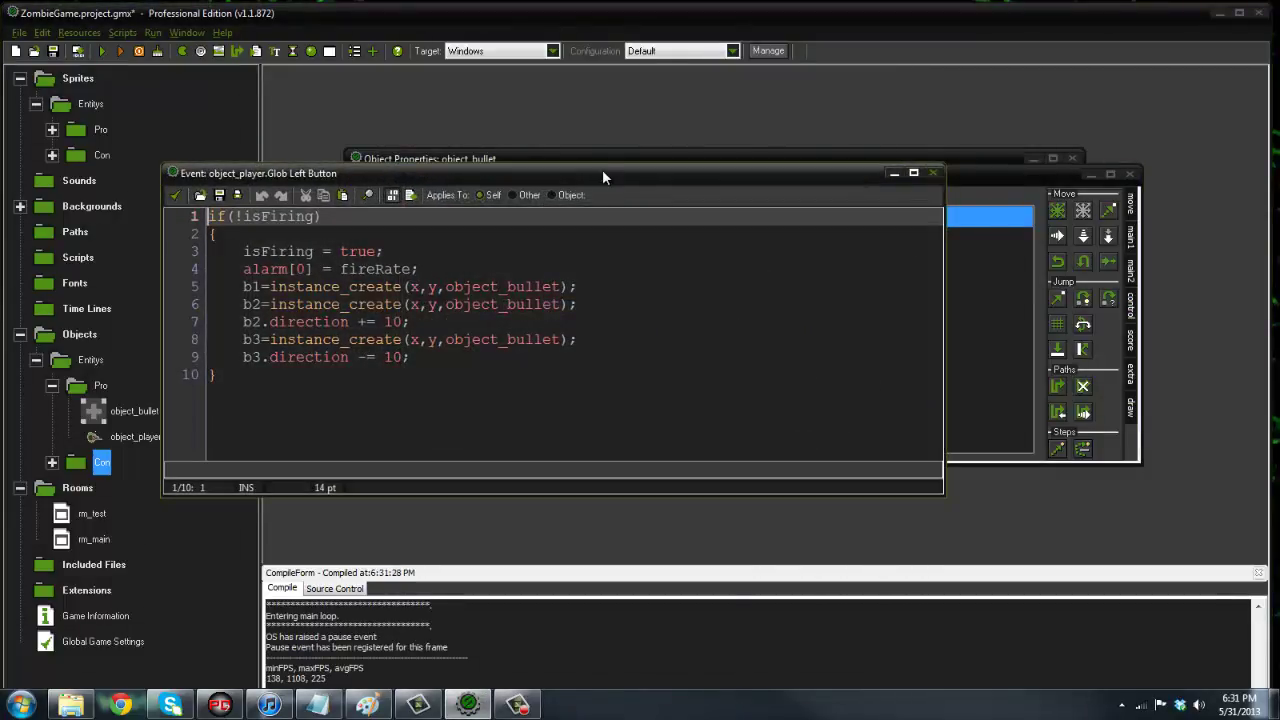
{"action": "left_click_drag", "start_coordinate": [602, 177], "coordinate": [771, 190]}
{"action": "left_click", "coordinate": [885, 295]}
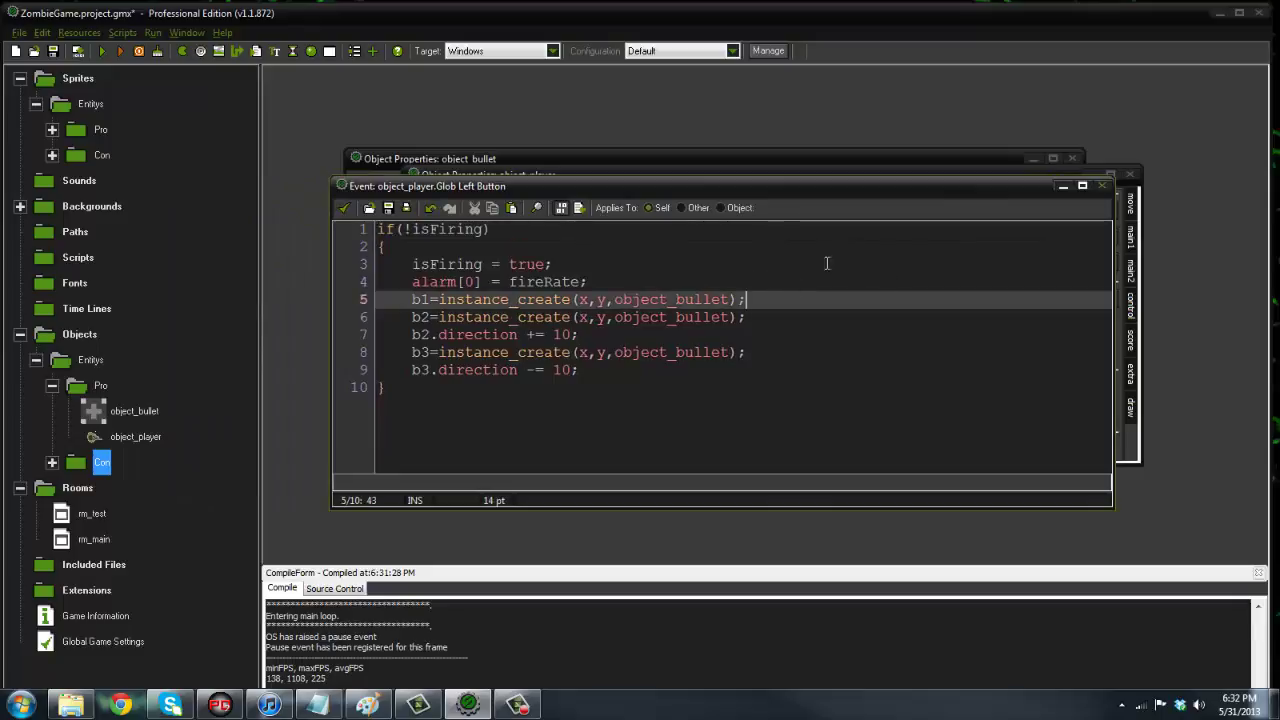
{"action": "left_click", "coordinate": [569, 334]}
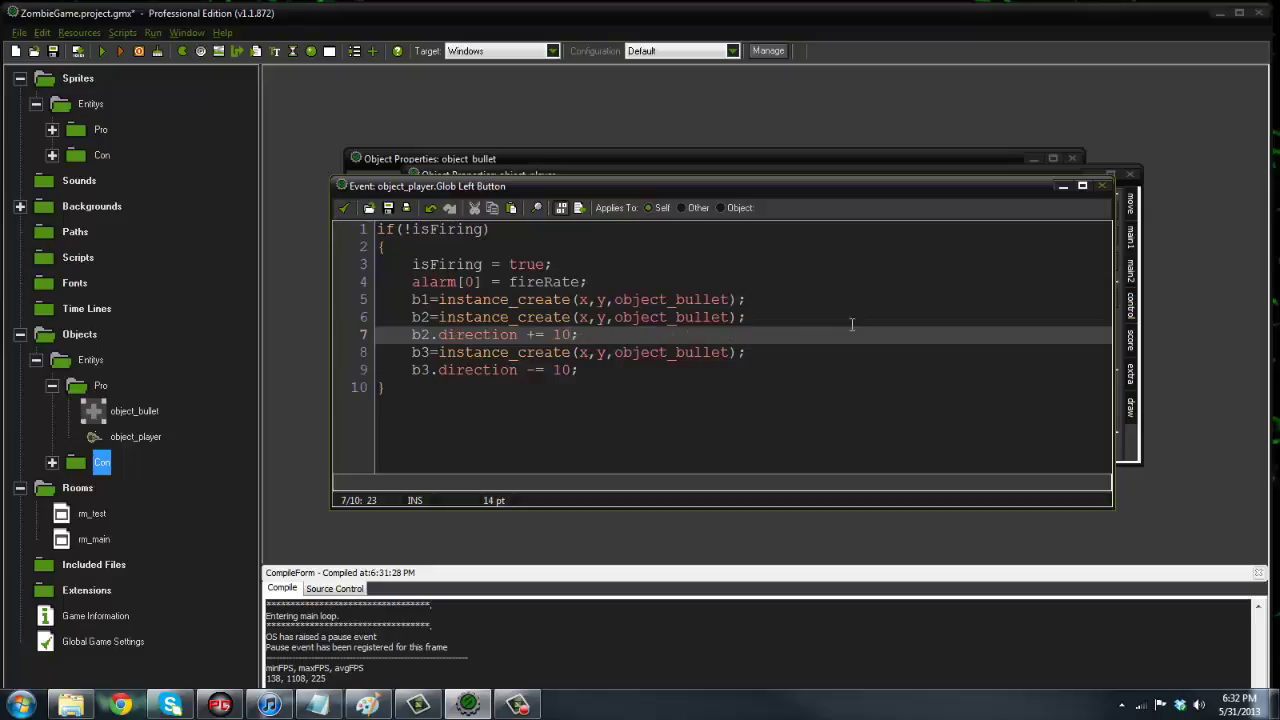
{"action": "type", "text": "(10"}
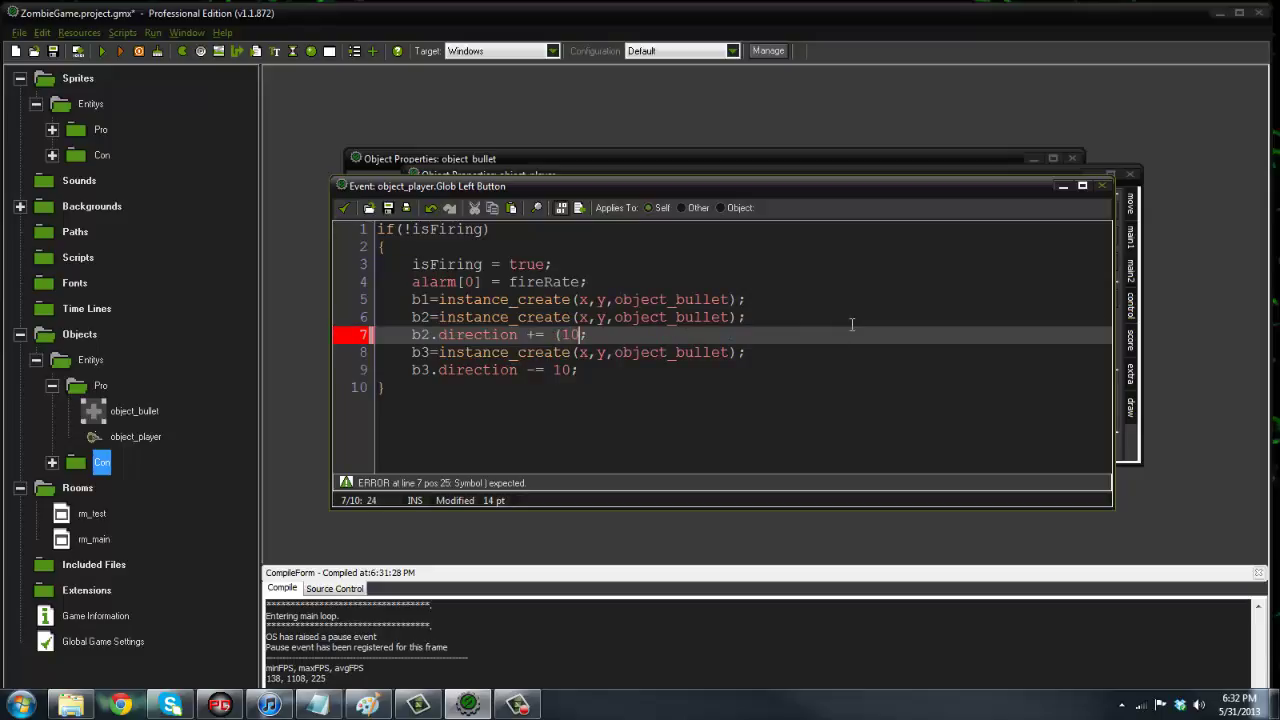
{"action": "type", "text": " + random(10))"}
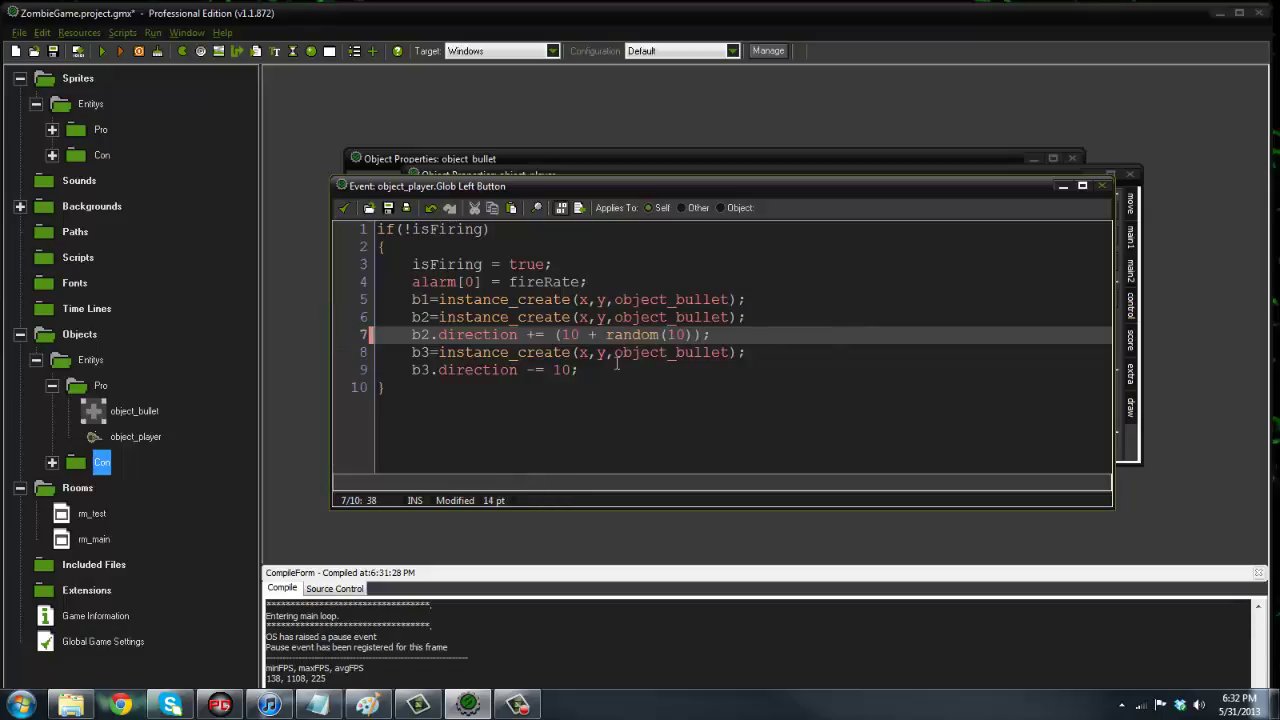
Copy the (10 + random(10)) expression from the b2.direction line over the 10 in the b3.direction line.
{"action": "left_click_drag", "start_coordinate": [557, 334], "coordinate": [703, 330]}
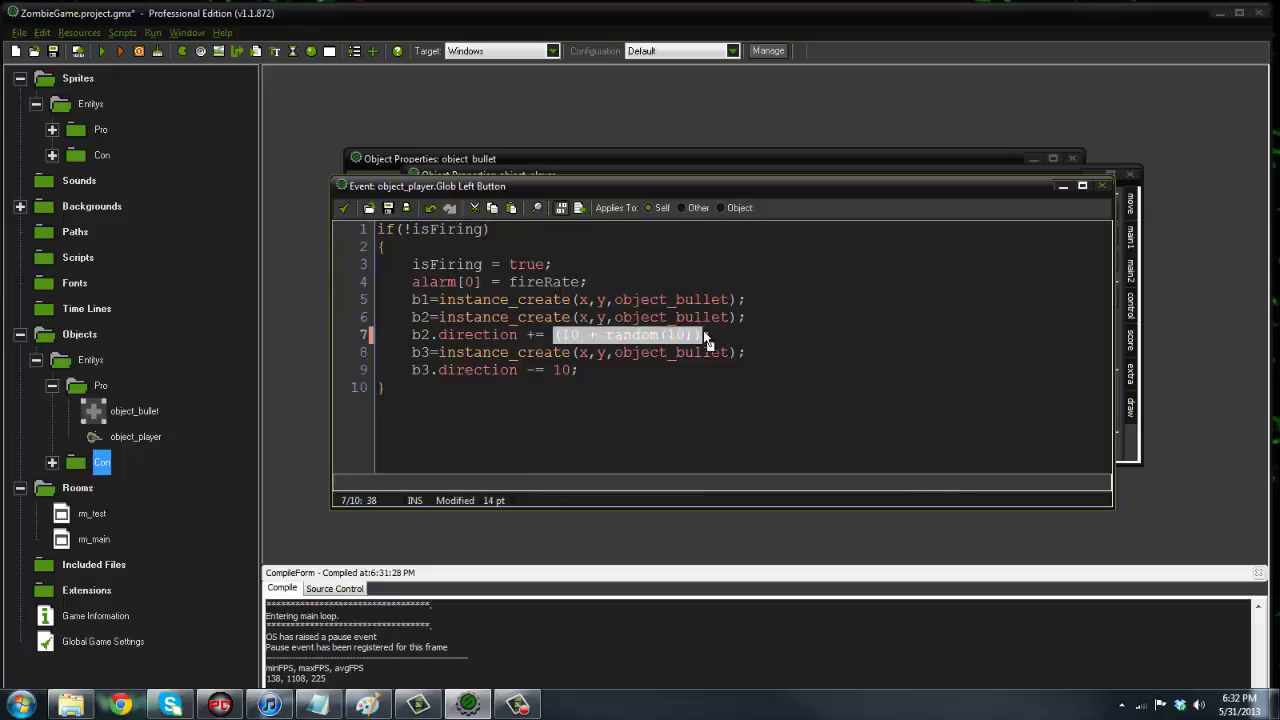
{"action": "key", "text": "ctrl+c"}
{"action": "double_click", "coordinate": [562, 370]}
{"action": "key", "text": "ctrl+v"}
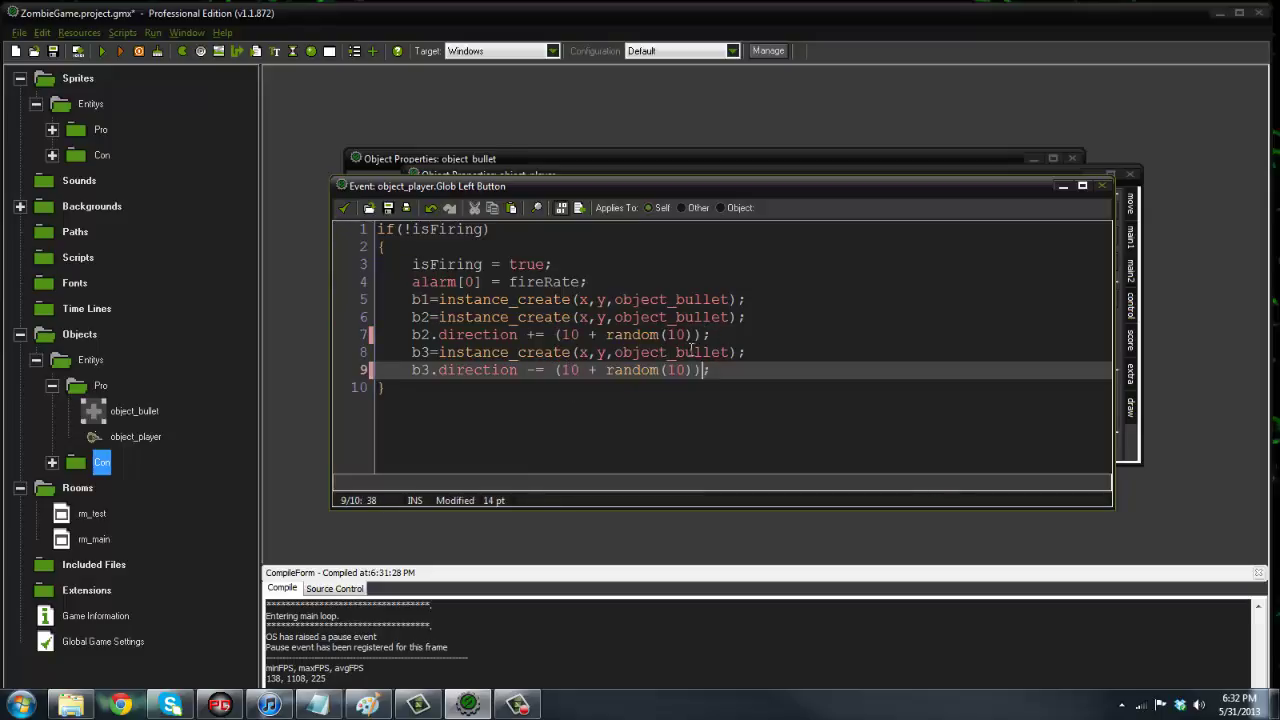
Insert b1.direction += (random(10)); below the b1 instance_create call and confirm the code.
{"action": "left_click", "coordinate": [778, 302]}
{"action": "key", "text": "Return"}
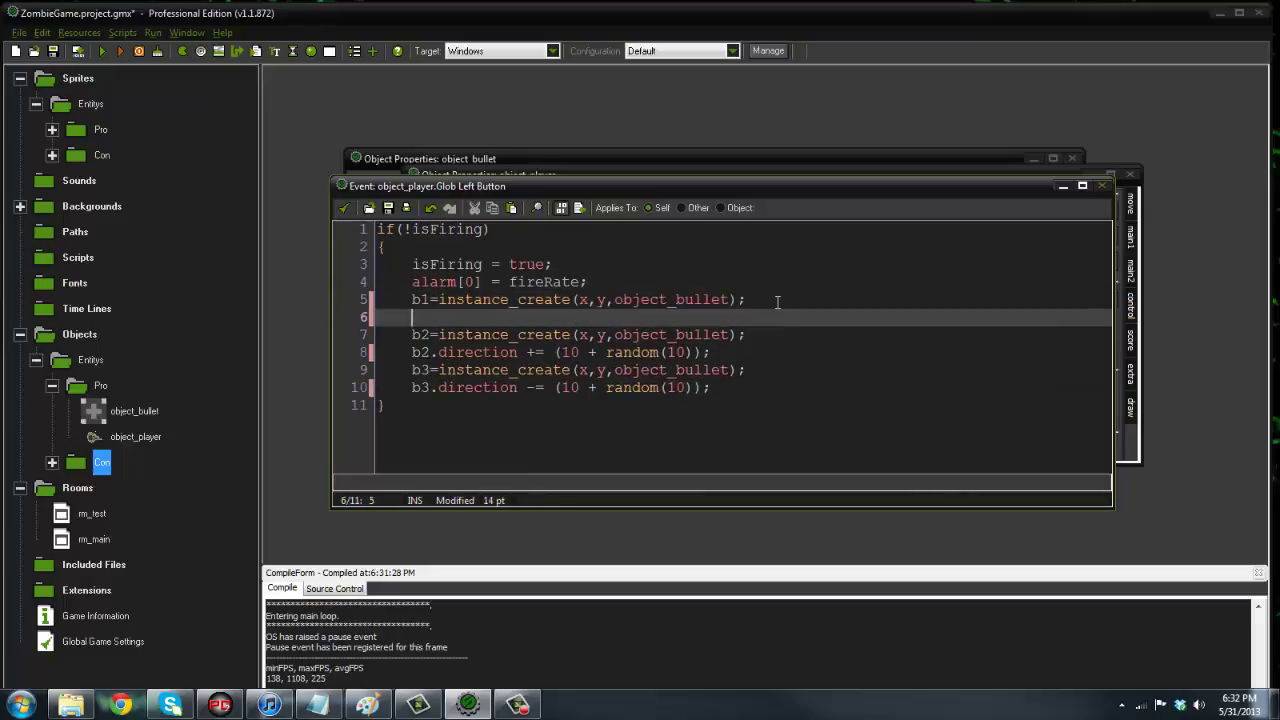
{"action": "type", "text": "b1.direction"}
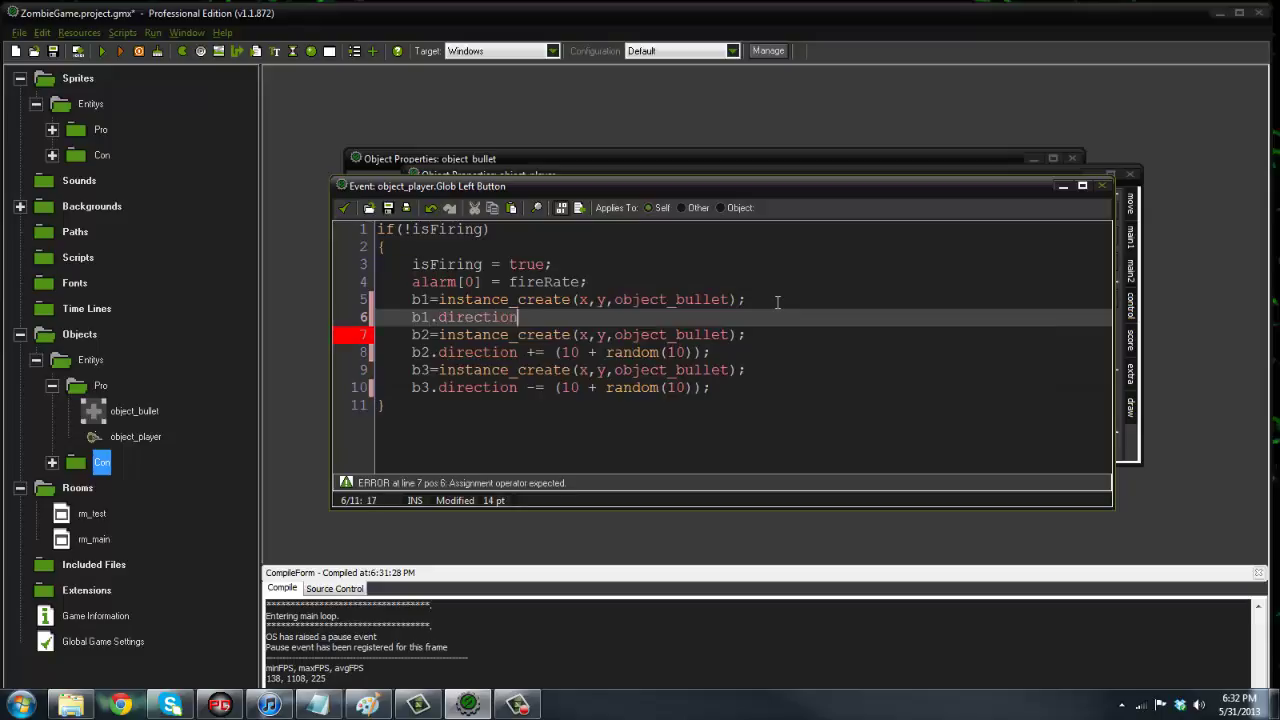
{"action": "type", "text": " += (random(10));"}
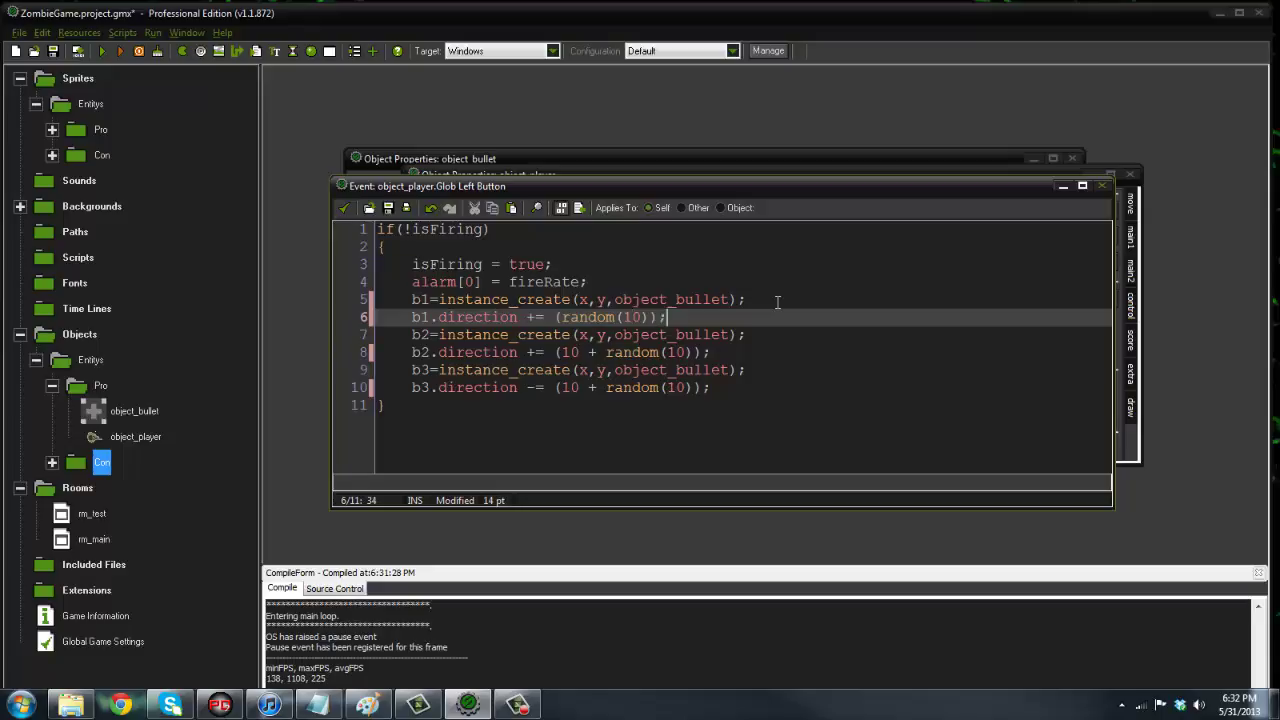
{"action": "left_click", "coordinate": [344, 208]}
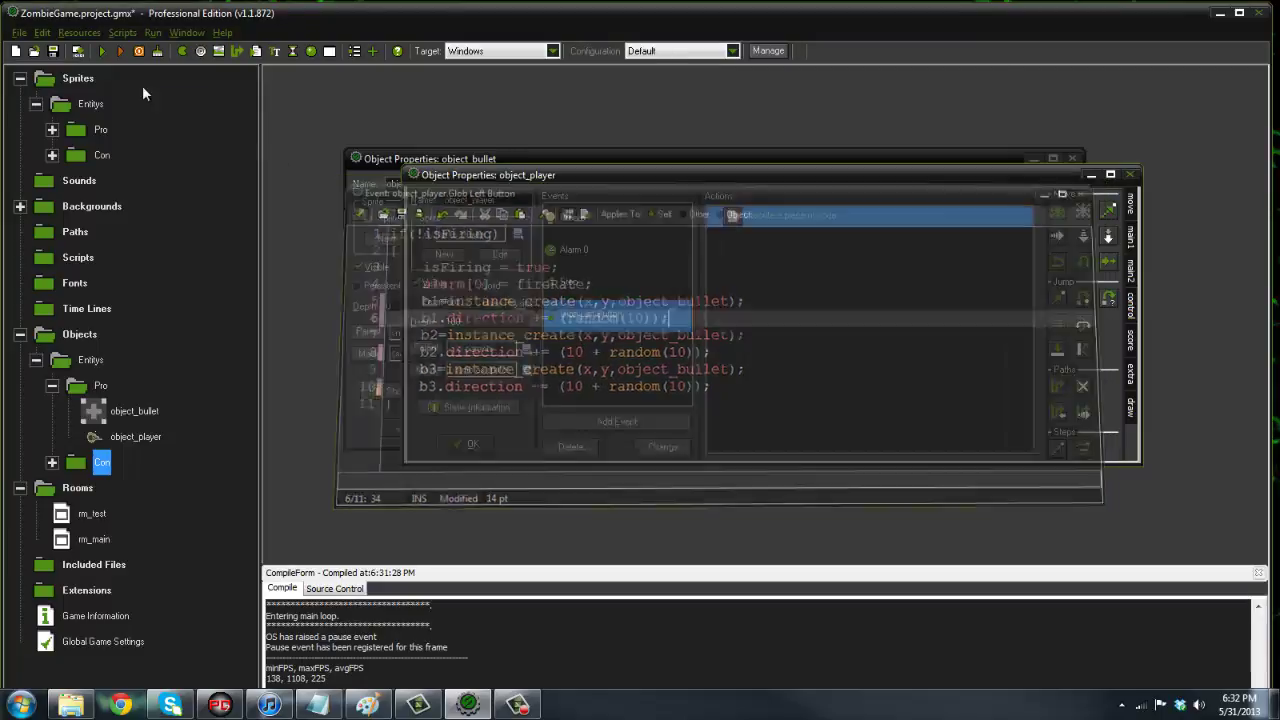
Run the game, shoot at the zombies to test the randomized bullet spread, and close it.
{"action": "left_click", "coordinate": [102, 51]}
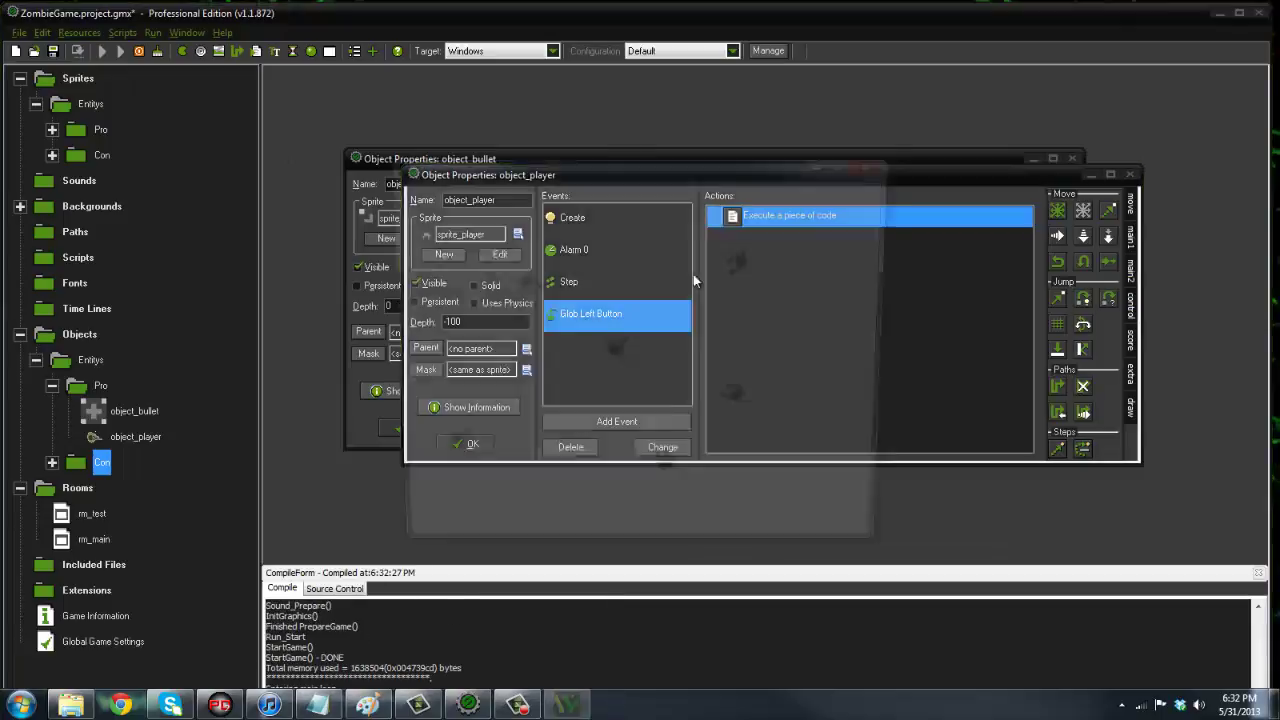
{"action": "left_click", "coordinate": [731, 275]}
{"action": "left_click", "coordinate": [736, 284]}
{"action": "left_click", "coordinate": [714, 390]}
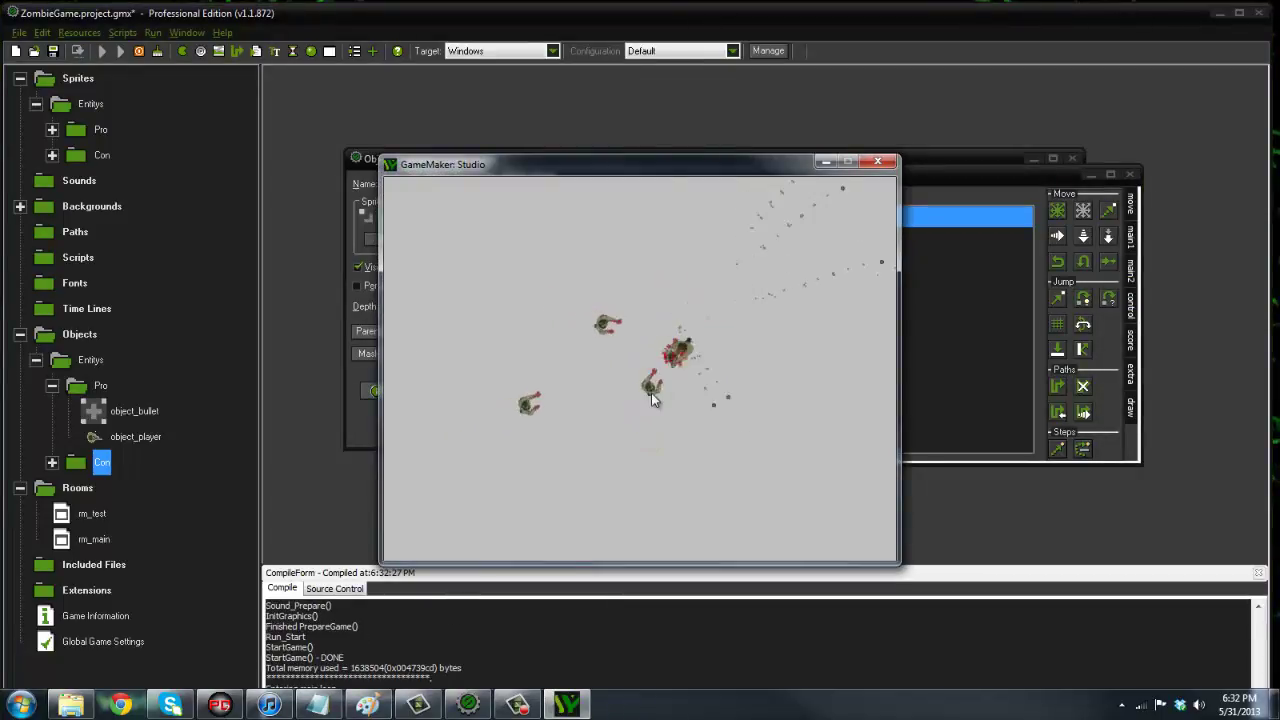
{"action": "mouse_move", "coordinate": [651, 396]}
{"action": "left_mouse_down"}
{"action": "mouse_move", "coordinate": [617, 411]}
{"action": "mouse_move", "coordinate": [584, 334]}
{"action": "mouse_move", "coordinate": [600, 371]}
{"action": "left_mouse_up"}
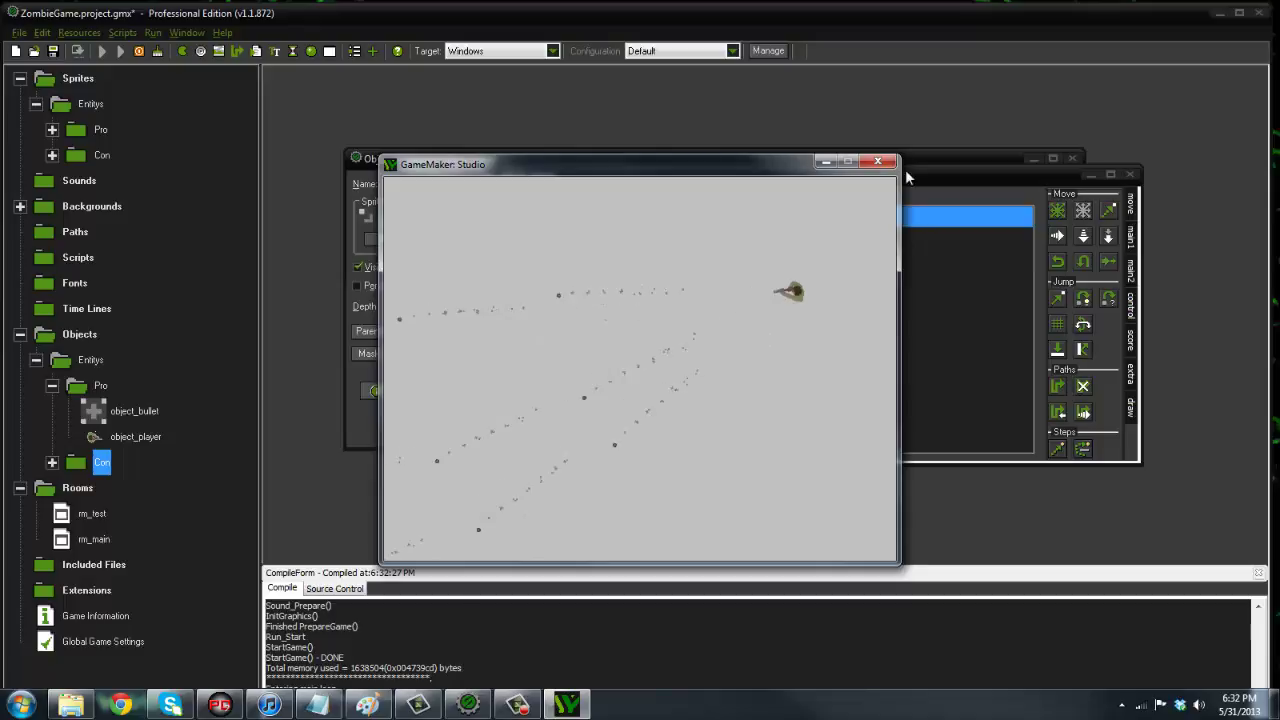
{"action": "left_click", "coordinate": [878, 161]}
Add randomize(); after the fireRate line in object_player's Create code, leaving a blank line between them, and confirm the code.
{"action": "left_click", "coordinate": [572, 217]}
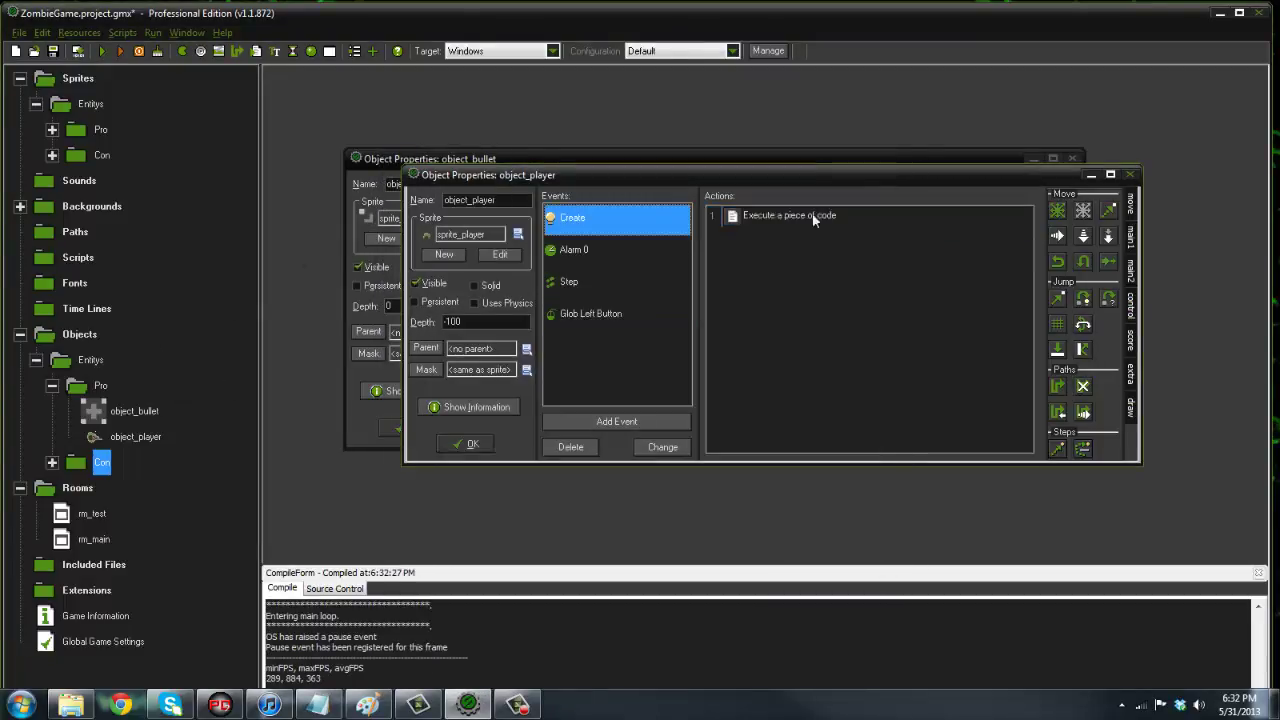
{"action": "double_click", "coordinate": [790, 215]}
{"action": "left_click", "coordinate": [548, 201]}
{"action": "key", "text": "Return"}
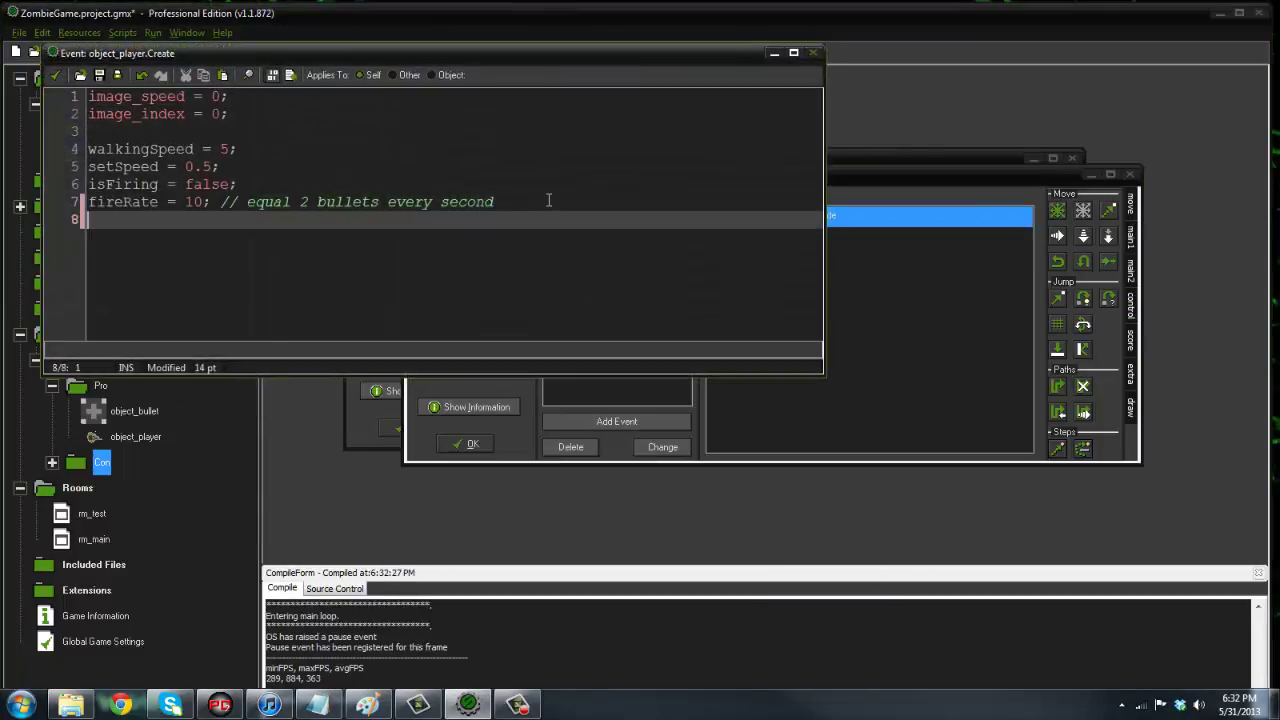
{"action": "key", "text": "Return"}
{"action": "type", "text": "randomize();"}
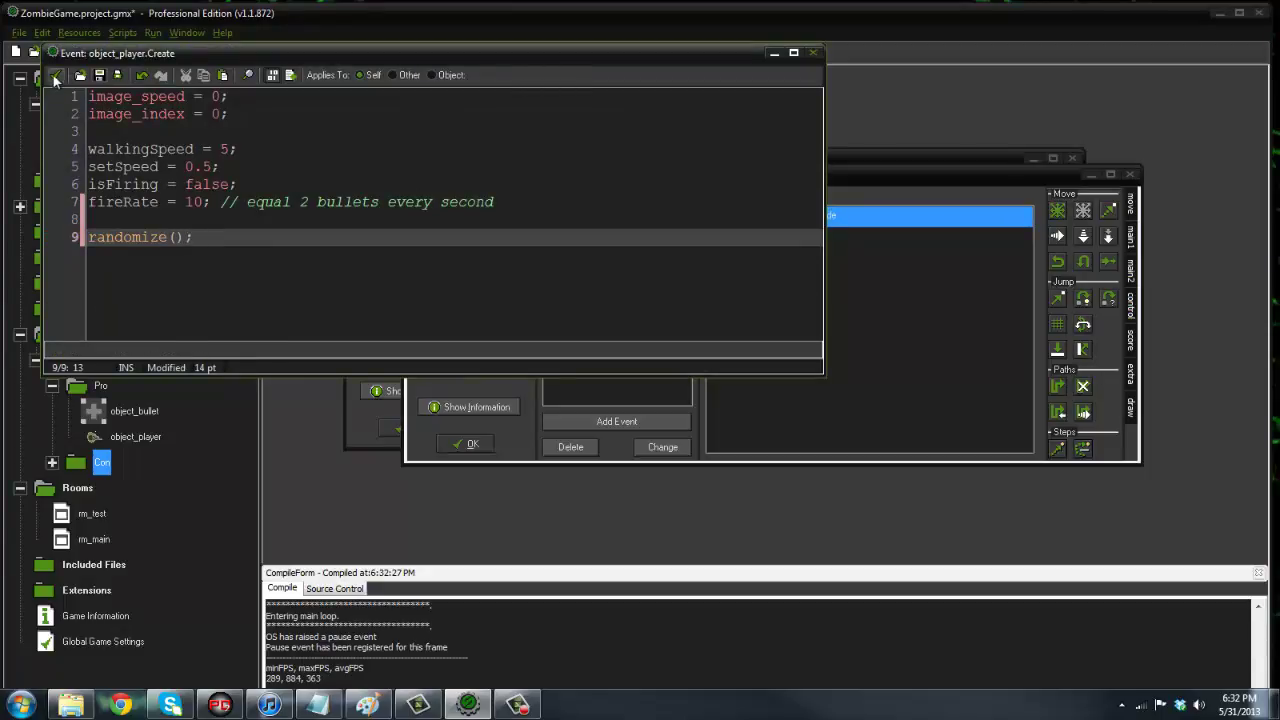
{"action": "left_click", "coordinate": [55, 75]}
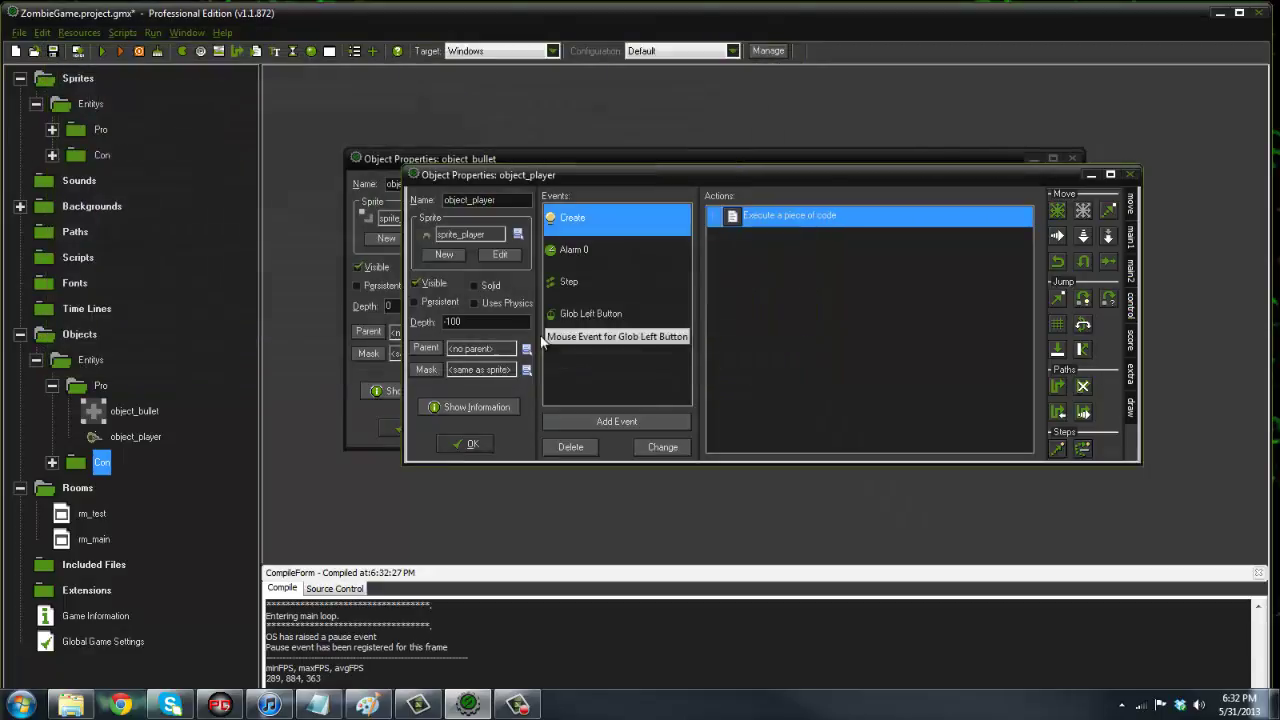
In the Glob Left Button code, set the random() argument to 20 in the b1, b2 and b3 direction lines.
{"action": "left_click", "coordinate": [578, 290]}
{"action": "left_click", "coordinate": [648, 309]}
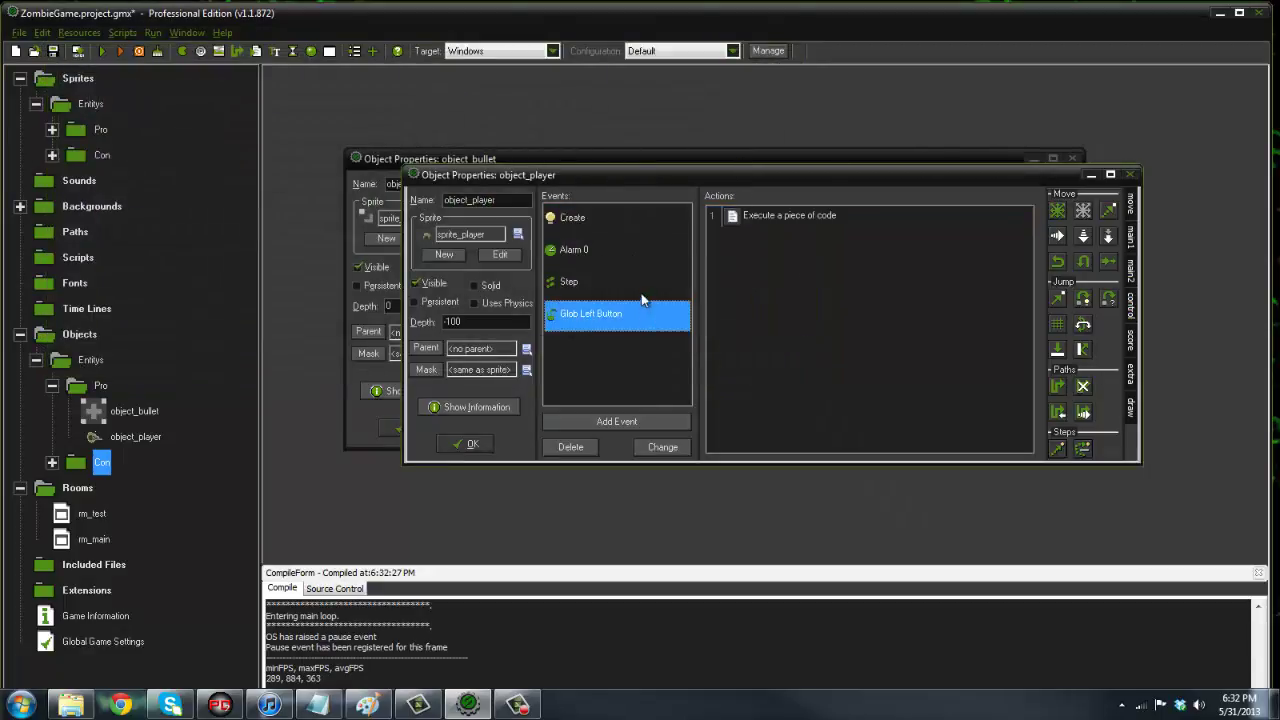
{"action": "left_click", "coordinate": [641, 293]}
{"action": "left_click", "coordinate": [651, 306]}
{"action": "double_click", "coordinate": [762, 218]}
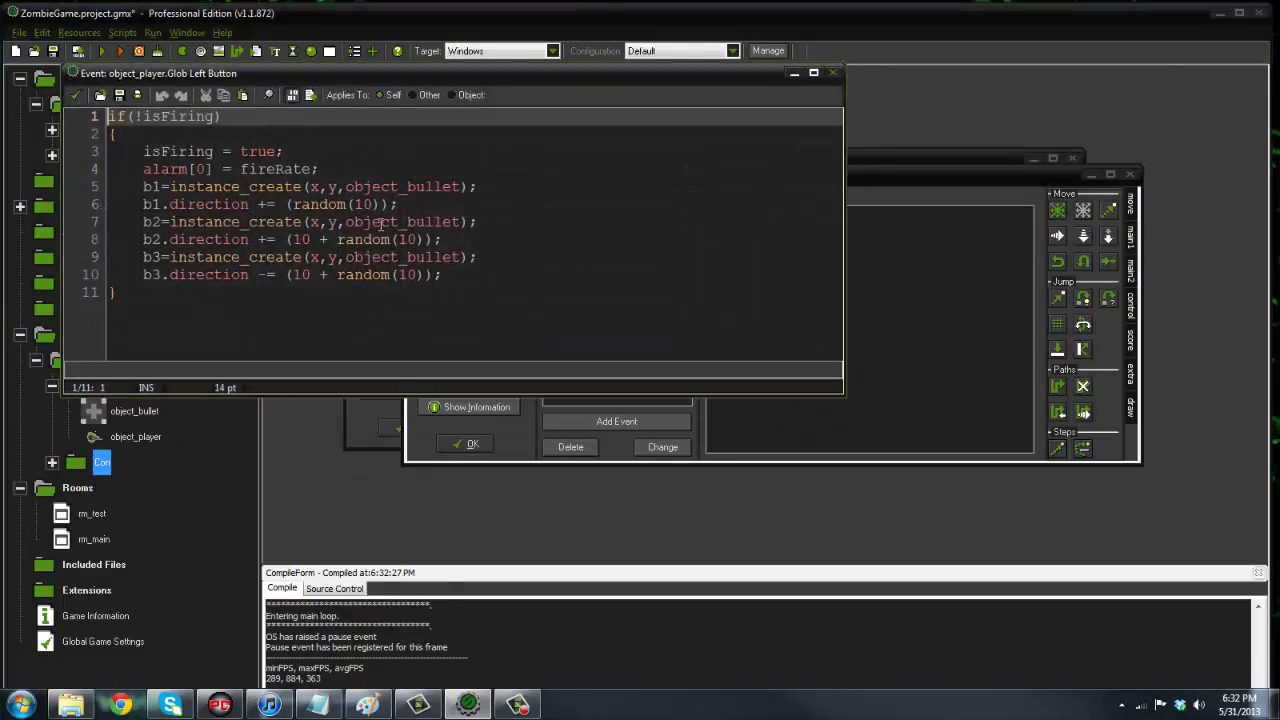
{"action": "left_click", "coordinate": [405, 240]}
{"action": "key", "text": "BackSpace"}
{"action": "type", "text": "2"}
{"action": "key", "text": "Down"}
{"action": "key", "text": "Down"}
{"action": "key", "text": "BackSpace"}
{"action": "type", "text": "2"}
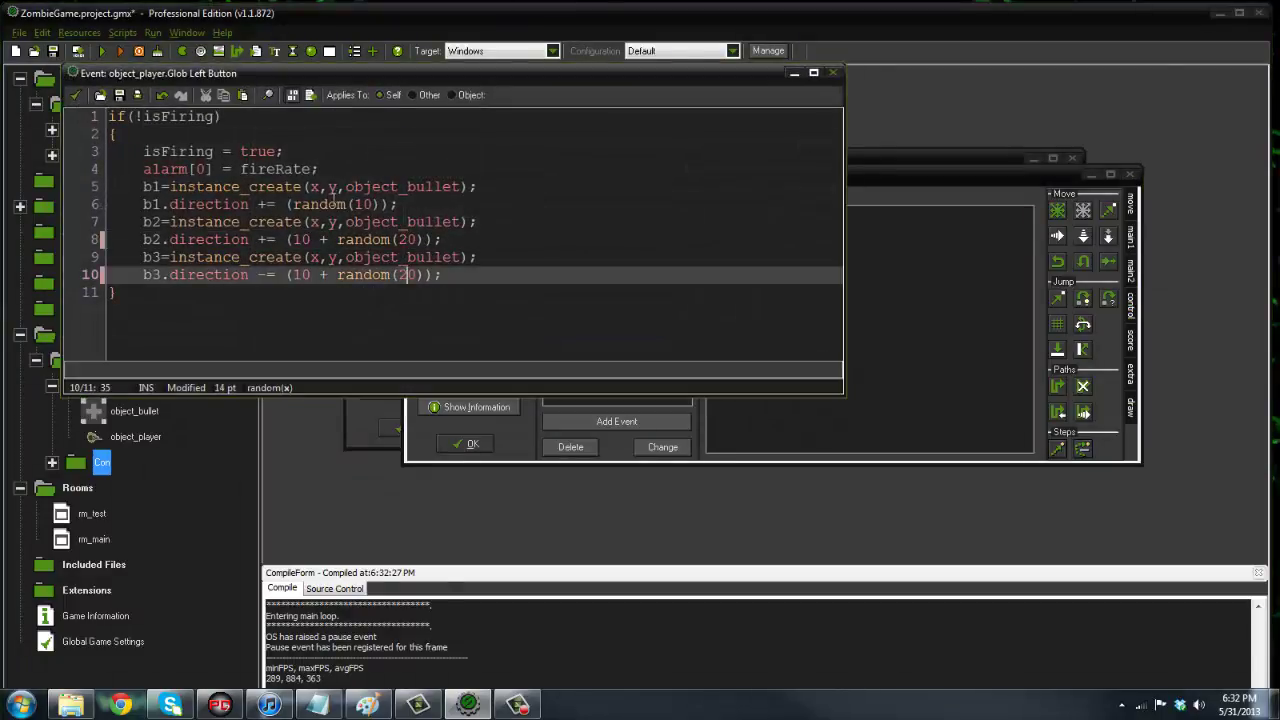
{"action": "left_click", "coordinate": [361, 204]}
{"action": "key", "text": "BackSpace"}
{"action": "type", "text": "2"}
Set the random() argument back to 10 in the b3.direction and b2.direction lines.
{"action": "left_click", "coordinate": [405, 274]}
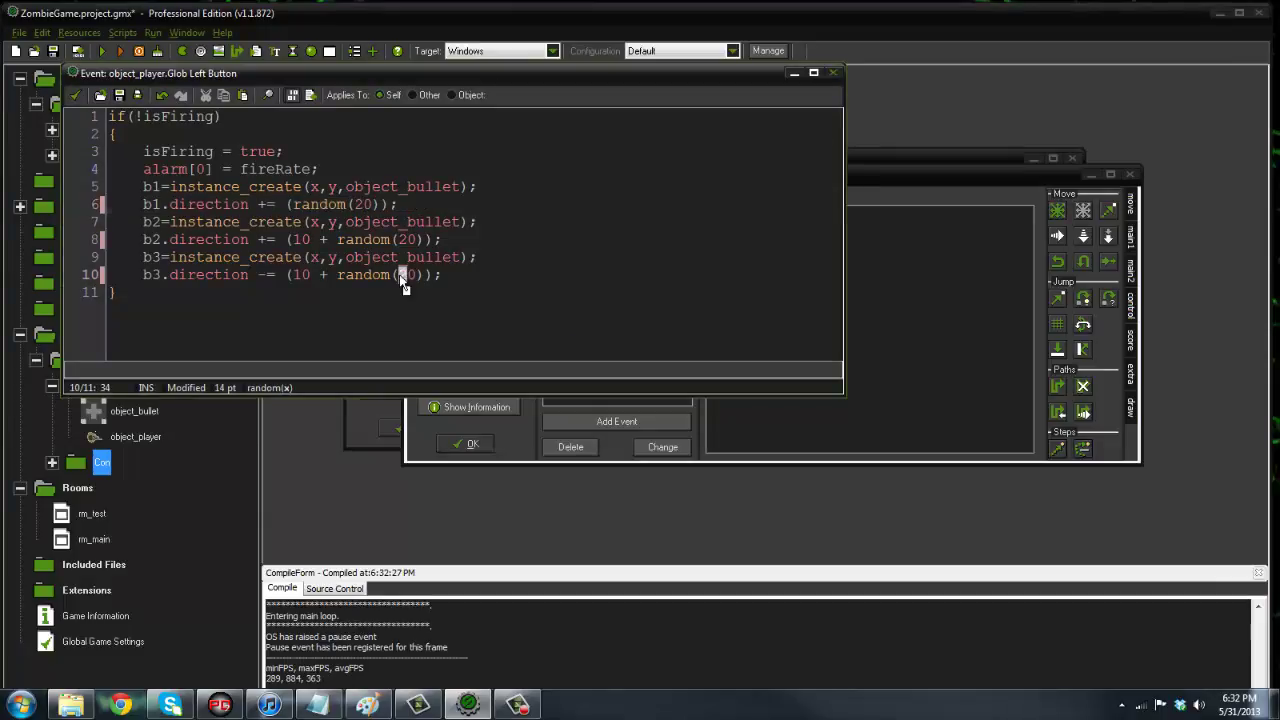
{"action": "key", "text": "BackSpace"}
{"action": "type", "text": "1"}
{"action": "left_click", "coordinate": [405, 240]}
{"action": "key", "text": "BackSpace"}
{"action": "type", "text": "1"}
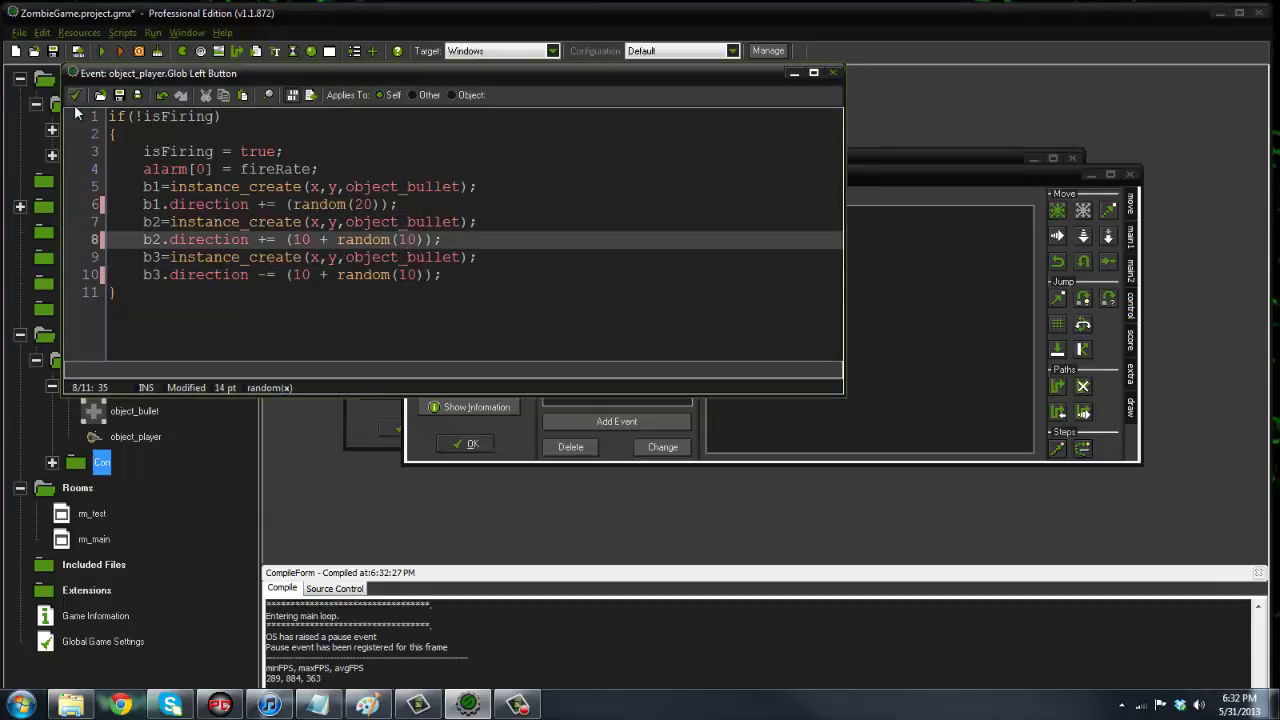
Run the game, move around while shooting at the zombies to check the bullet spread, and close it.
{"action": "left_click", "coordinate": [101, 50]}
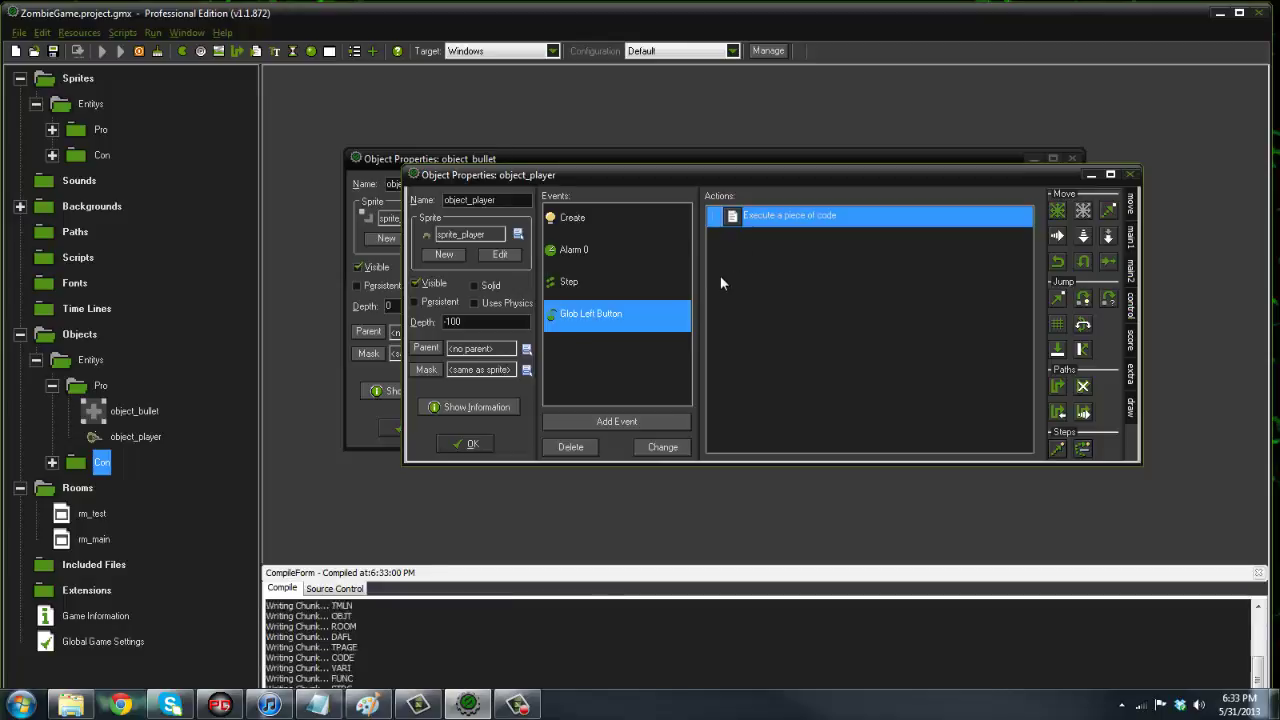
{"action": "key", "text": "w"}
{"action": "key", "text": "d"}
{"action": "left_click", "coordinate": [741, 268]}
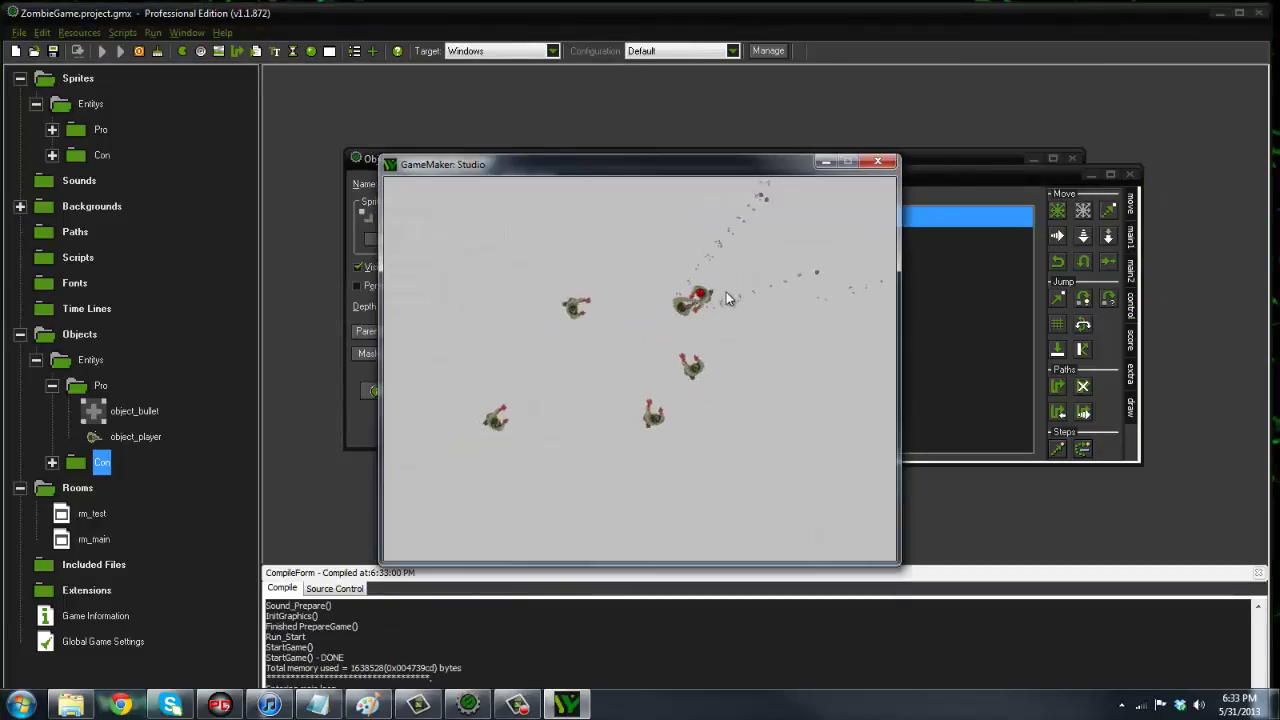
{"action": "left_click", "coordinate": [726, 296]}
{"action": "key", "text": "d"}
{"action": "key", "text": "w"}
{"action": "left_click", "coordinate": [686, 372]}
{"action": "left_click", "coordinate": [666, 383]}
{"action": "left_click", "coordinate": [652, 357]}
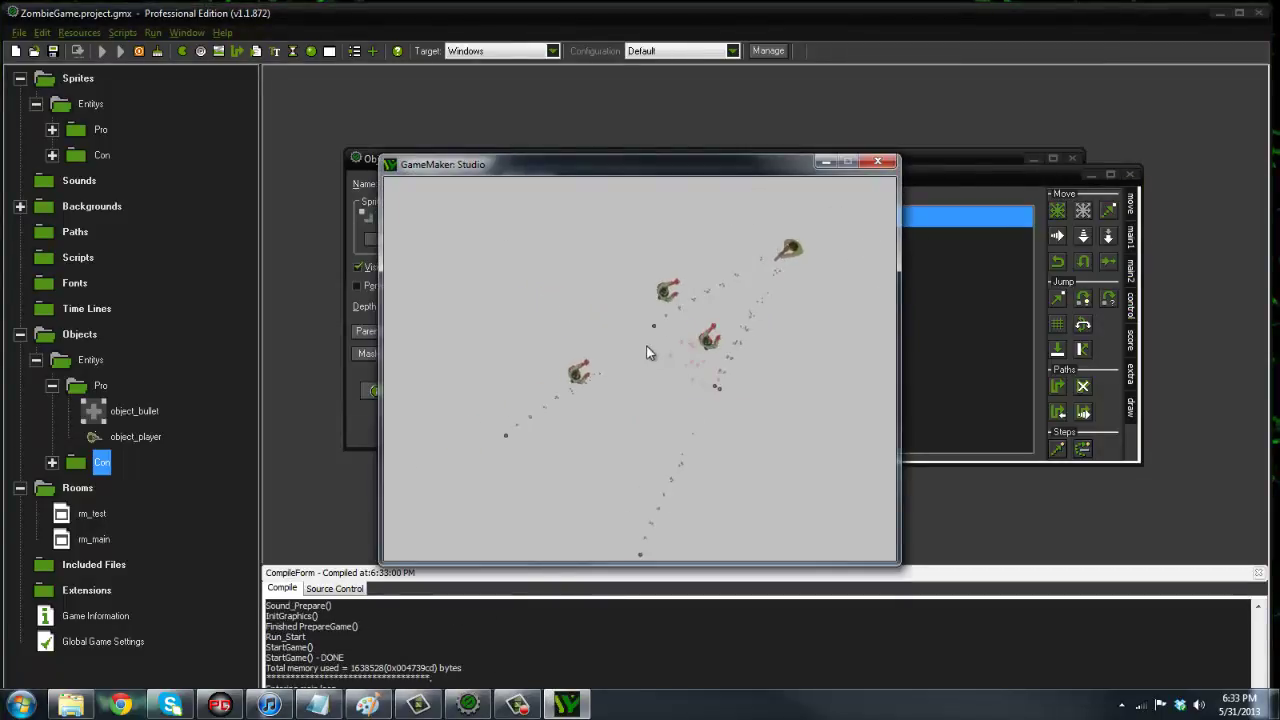
{"action": "left_click", "coordinate": [645, 322]}
{"action": "left_click_drag", "start_coordinate": [643, 312], "coordinate": [648, 316]}
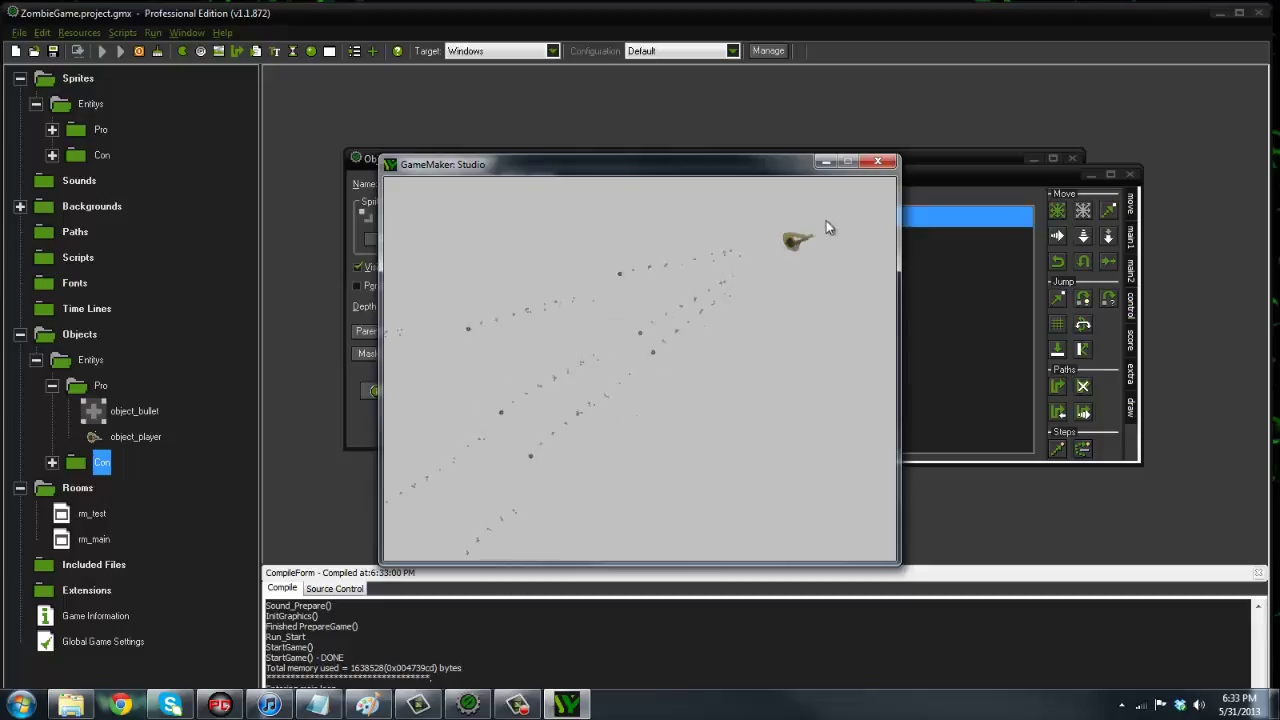
{"action": "left_click", "coordinate": [872, 168]}
Reopen the Glob Left Button code, set the random() argument in the b1.direction line to 10 and confirm the code.
{"action": "double_click", "coordinate": [847, 209]}
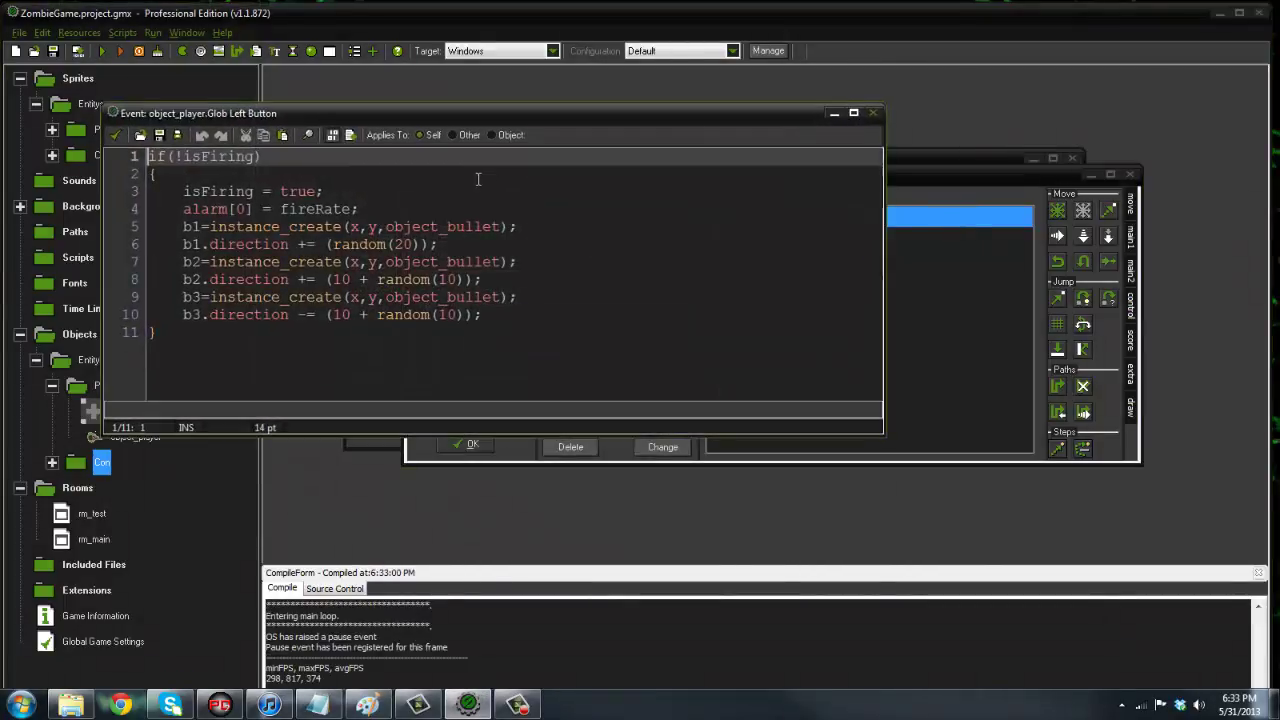
{"action": "left_click", "coordinate": [397, 244]}
{"action": "key", "text": "Delete"}
{"action": "type", "text": "1"}
{"action": "key", "text": "End"}
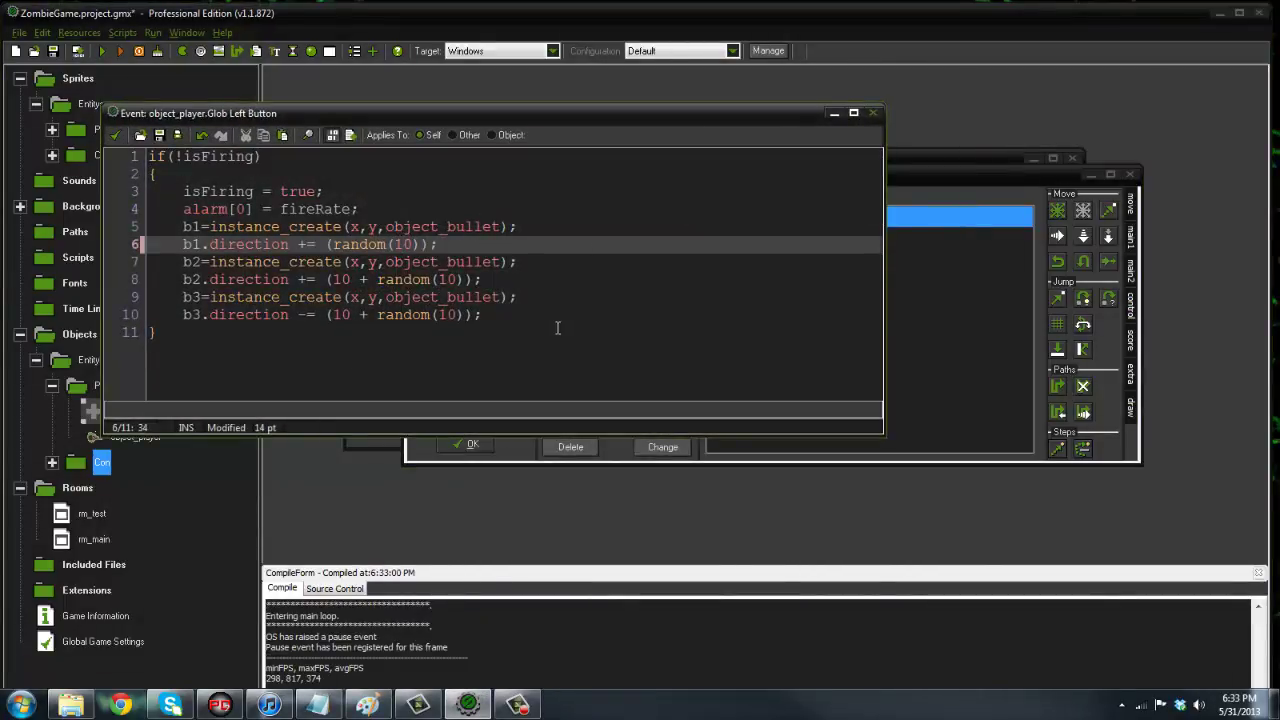
{"action": "left_click_drag", "start_coordinate": [557, 328], "coordinate": [76, 188]}
{"action": "left_click", "coordinate": [643, 263]}
{"action": "left_click", "coordinate": [116, 135]}
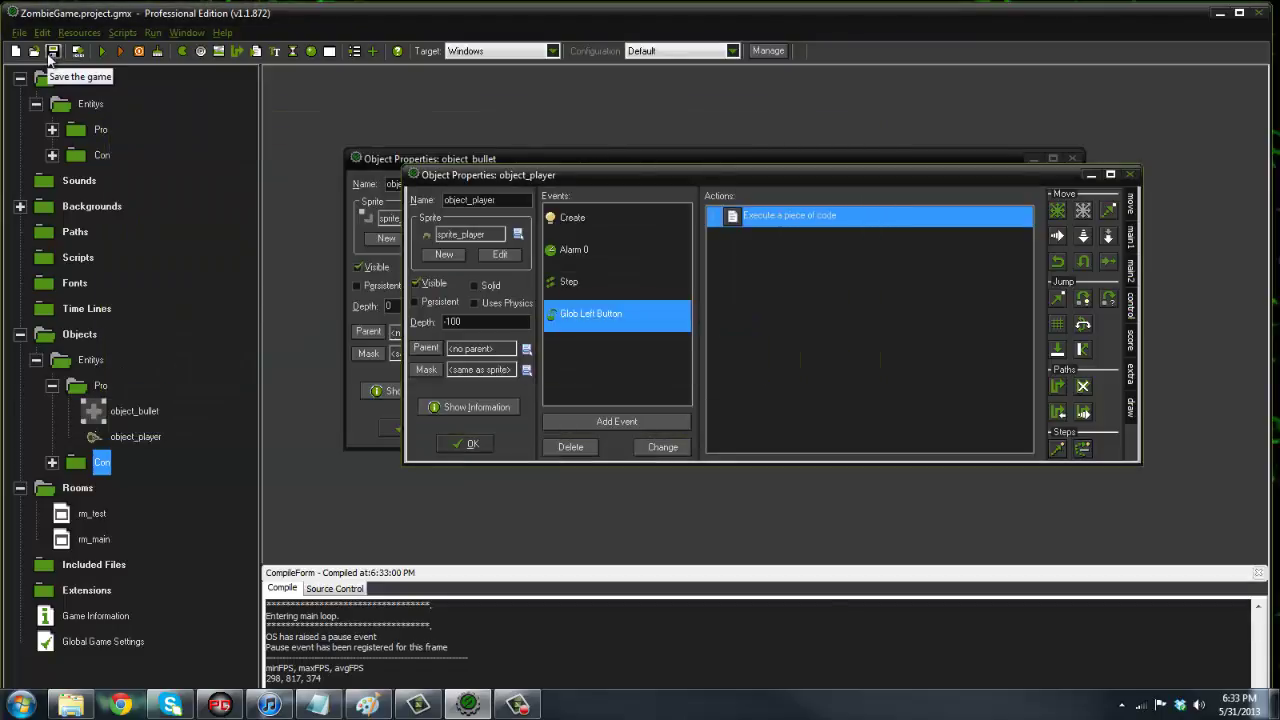
Replace the 10 inside random() with accuracy in the b1, b2 and b3 direction lines and confirm the code.
{"action": "double_click", "coordinate": [751, 222]}
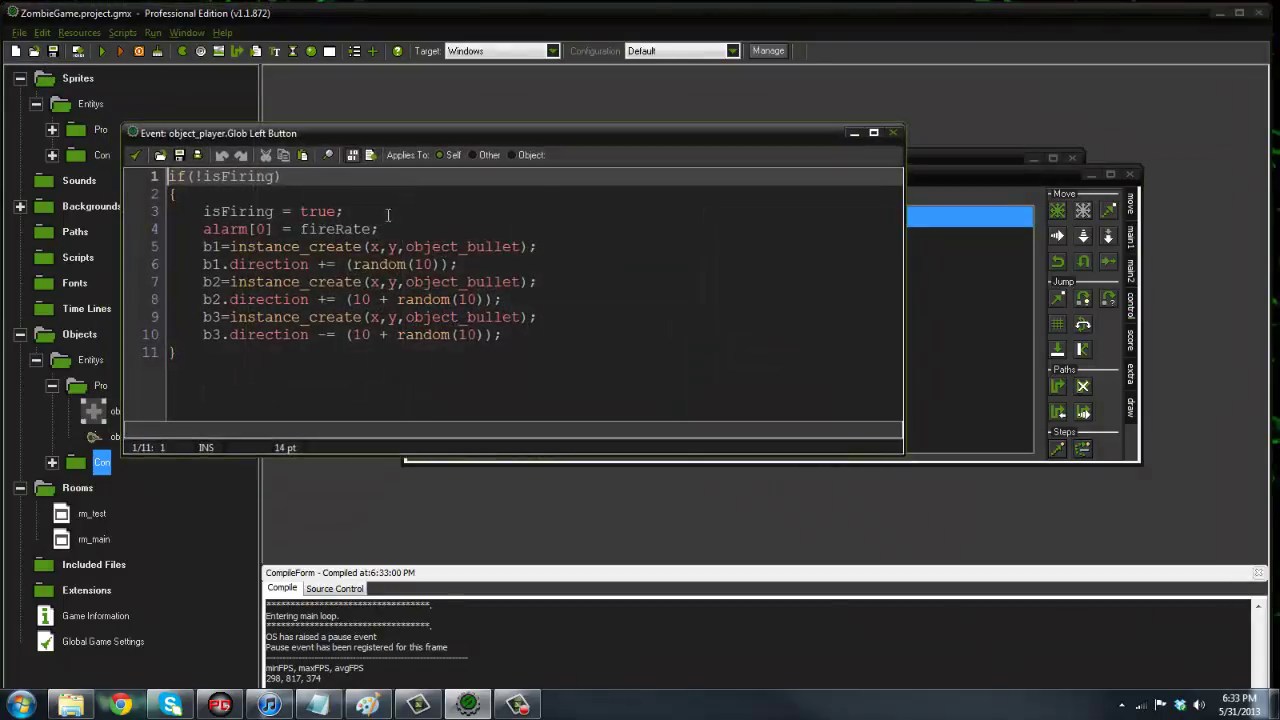
{"action": "double_click", "coordinate": [425, 264]}
{"action": "type", "text": "accu"}
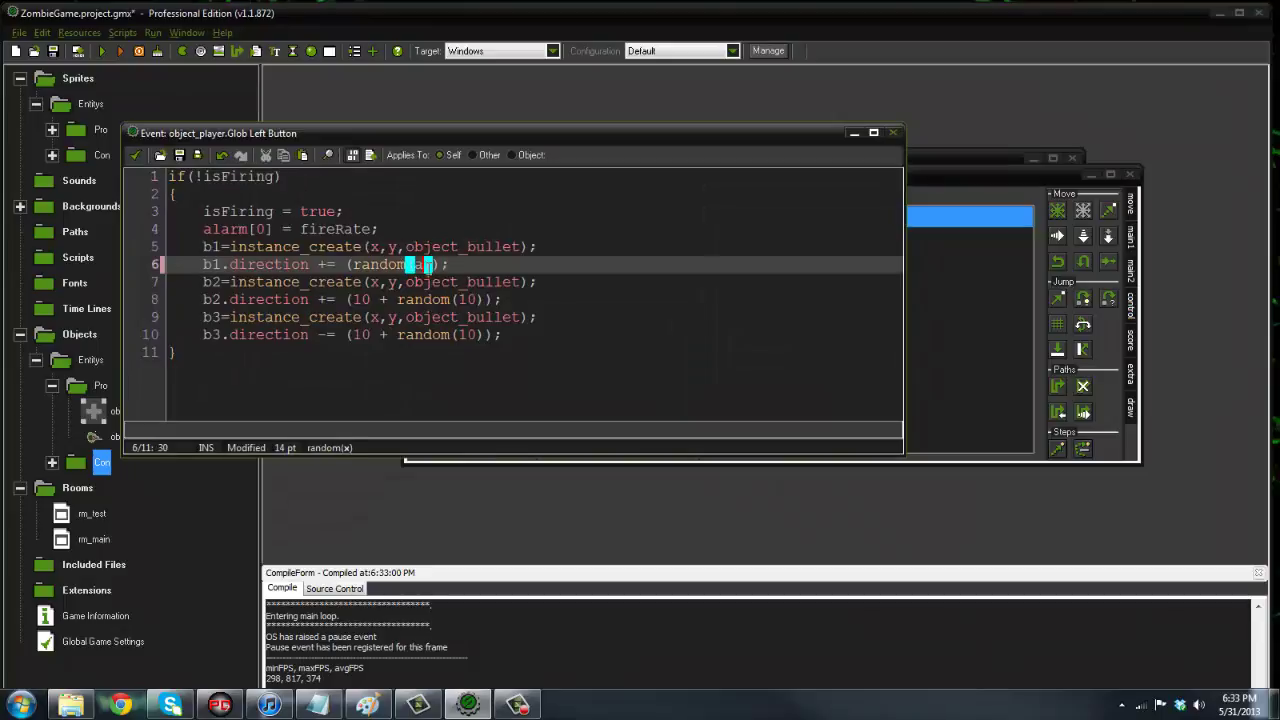
{"action": "type", "text": "racy"}
{"action": "double_click", "coordinate": [447, 264]}
{"action": "key", "text": "ctrl+c"}
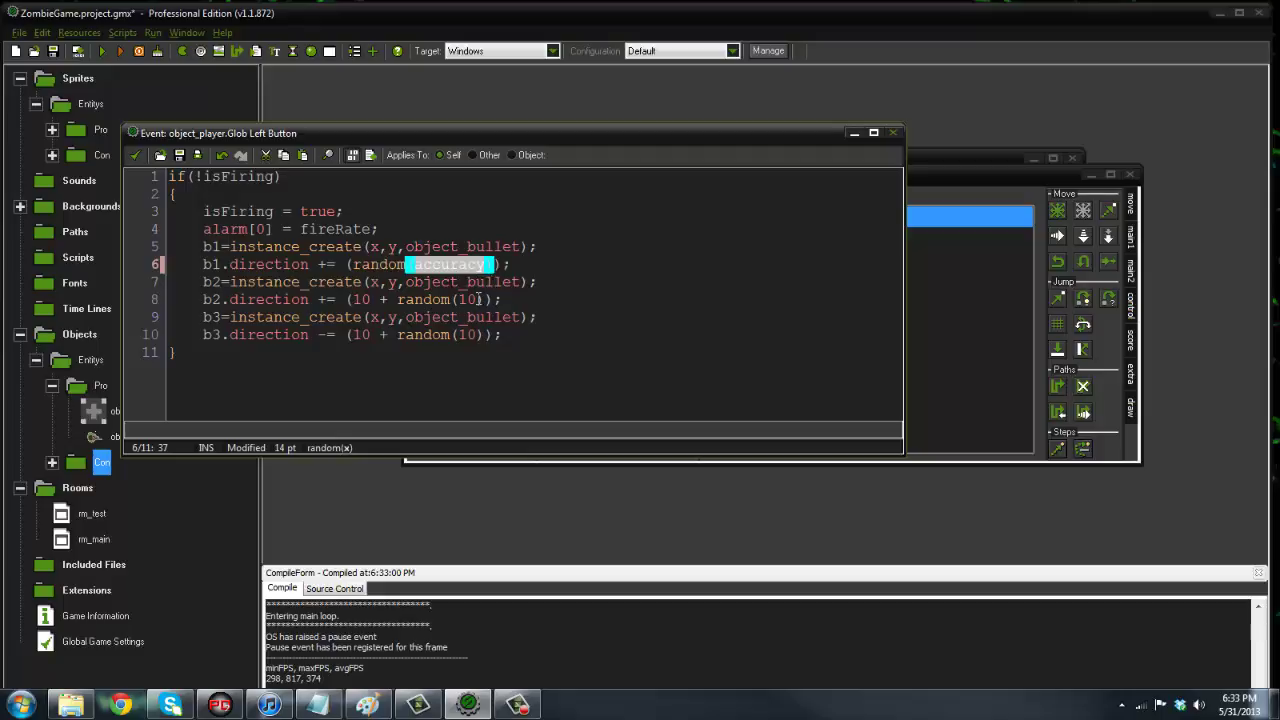
{"action": "double_click", "coordinate": [470, 299]}
{"action": "key", "text": "ctrl+v"}
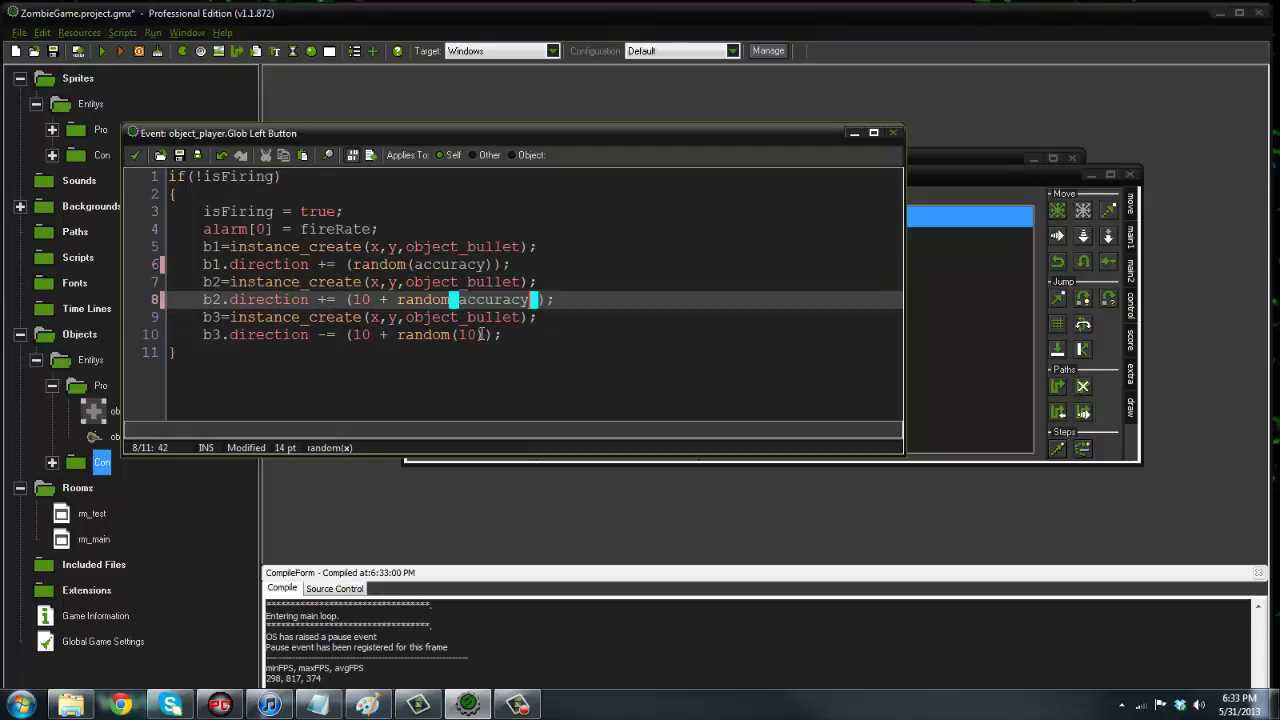
{"action": "double_click", "coordinate": [468, 334]}
{"action": "key", "text": "ctrl+v"}
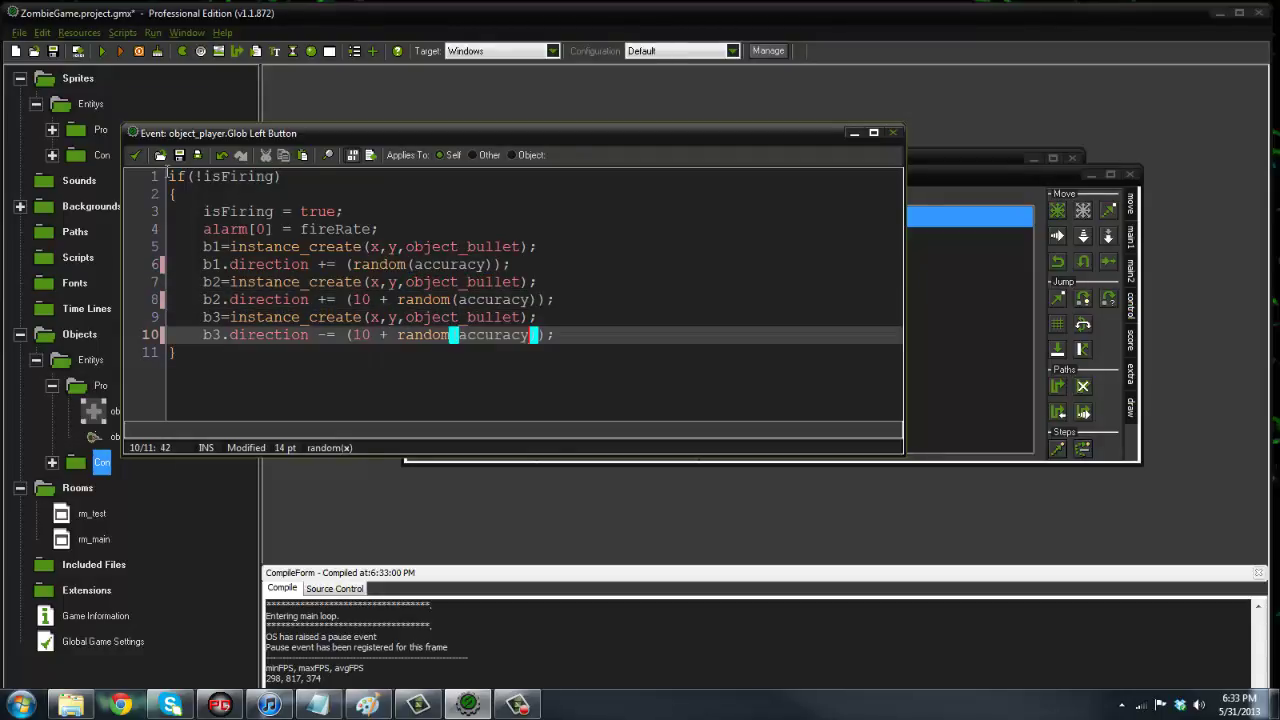
{"action": "left_click", "coordinate": [140, 158]}
Add accuracy = 10; below the fireRate line in object_player's Create code.
{"action": "left_click", "coordinate": [664, 212]}
{"action": "double_click", "coordinate": [882, 218]}
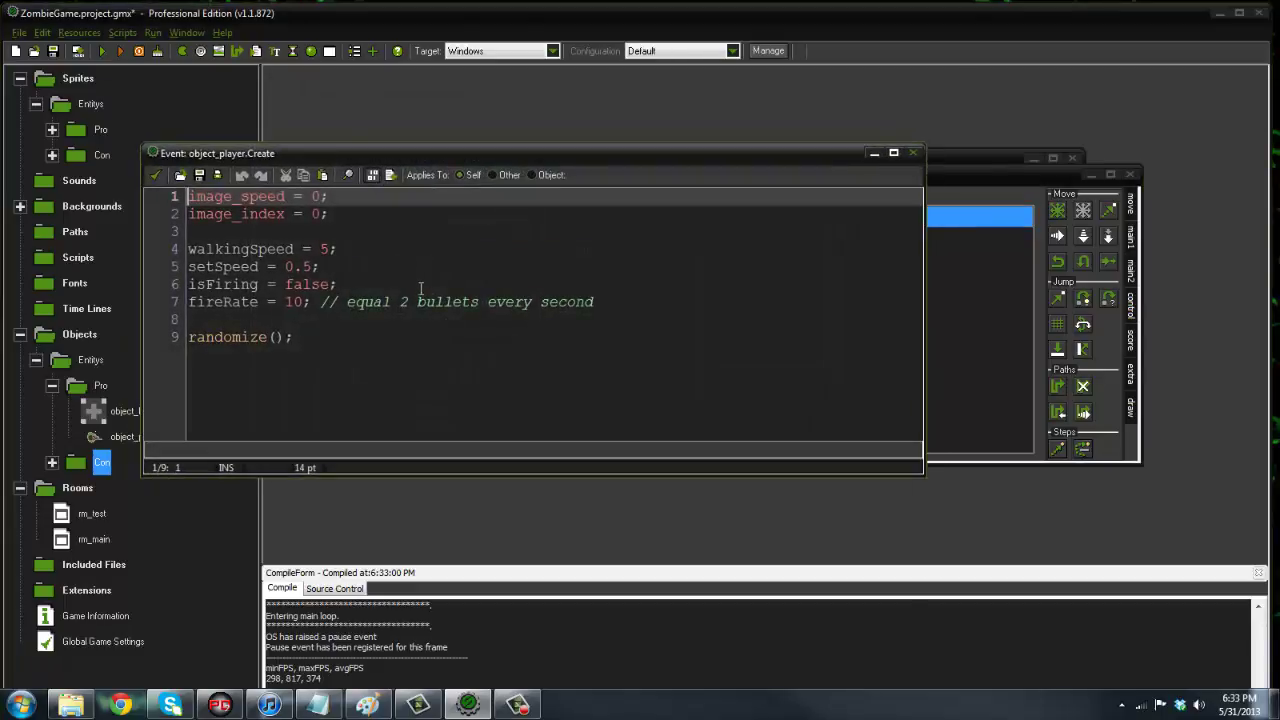
{"action": "left_click", "coordinate": [409, 267]}
{"action": "left_click", "coordinate": [652, 295]}
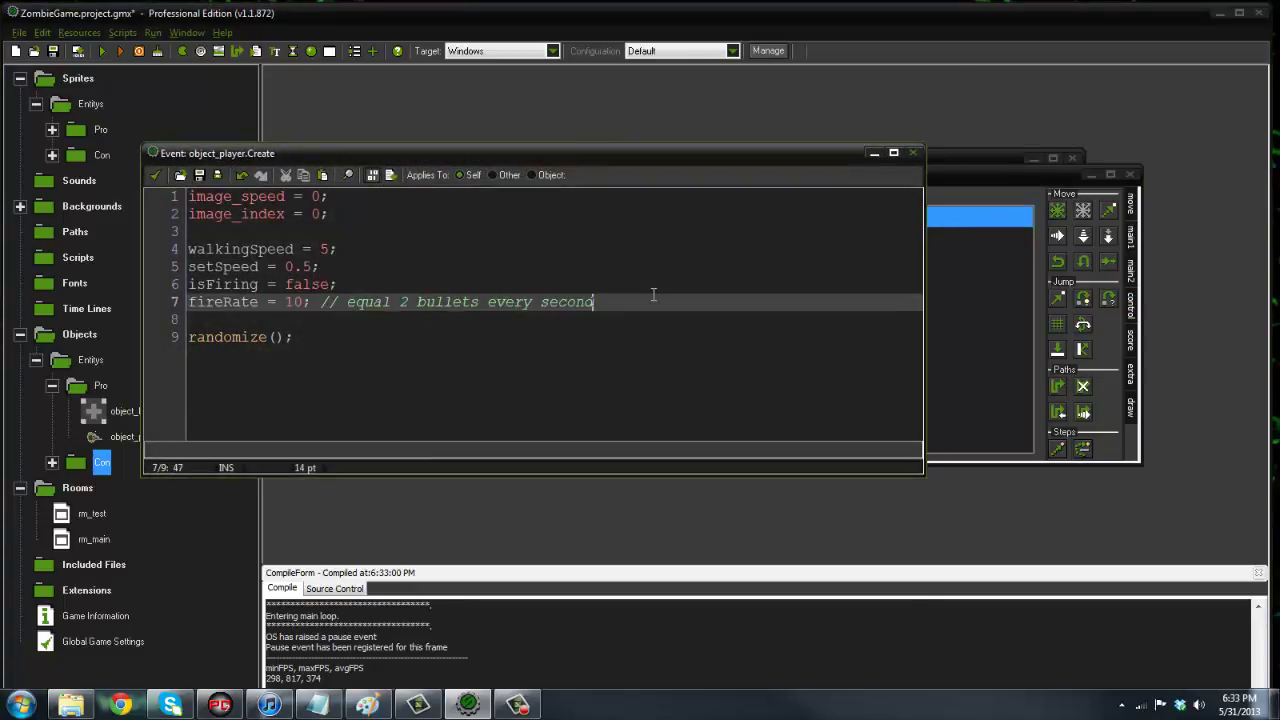
{"action": "key", "text": "Return"}
{"action": "key", "text": "ctrl+v"}
{"action": "type", "text": "="}
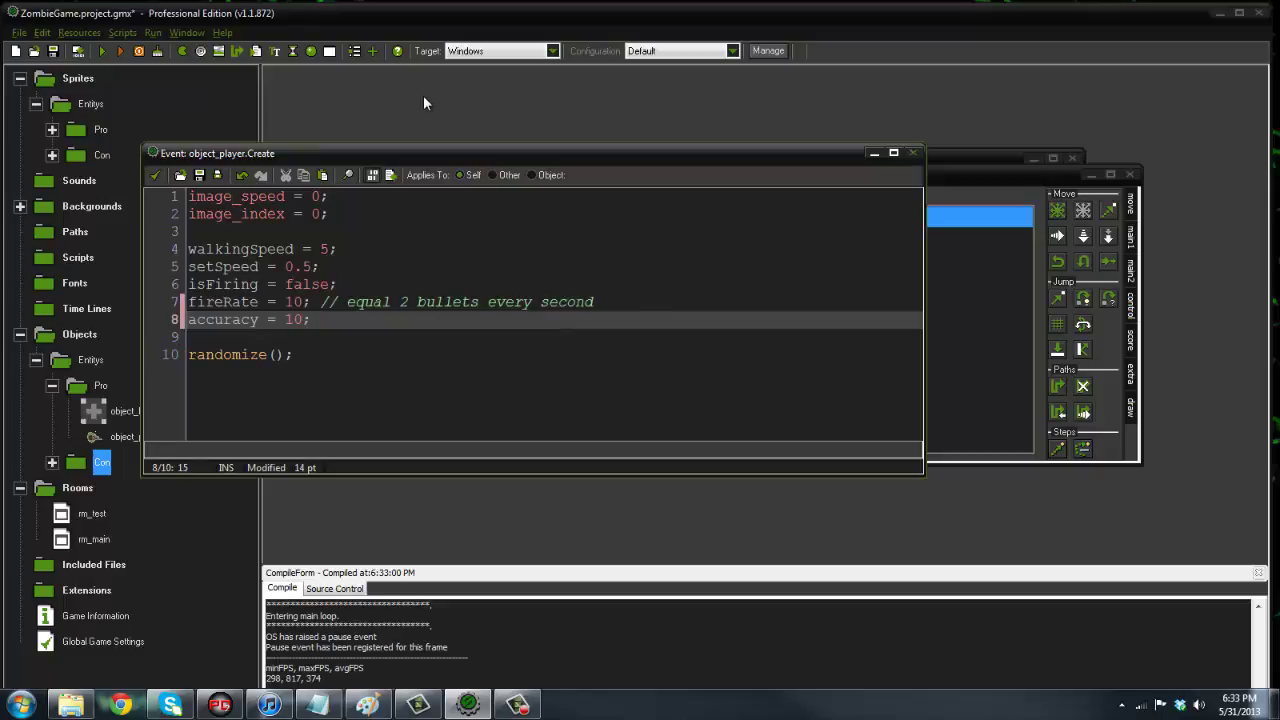
Run the game, move and shoot in several directions to test the accuracy-based spread, and close it.
{"action": "left_click", "coordinate": [102, 51]}
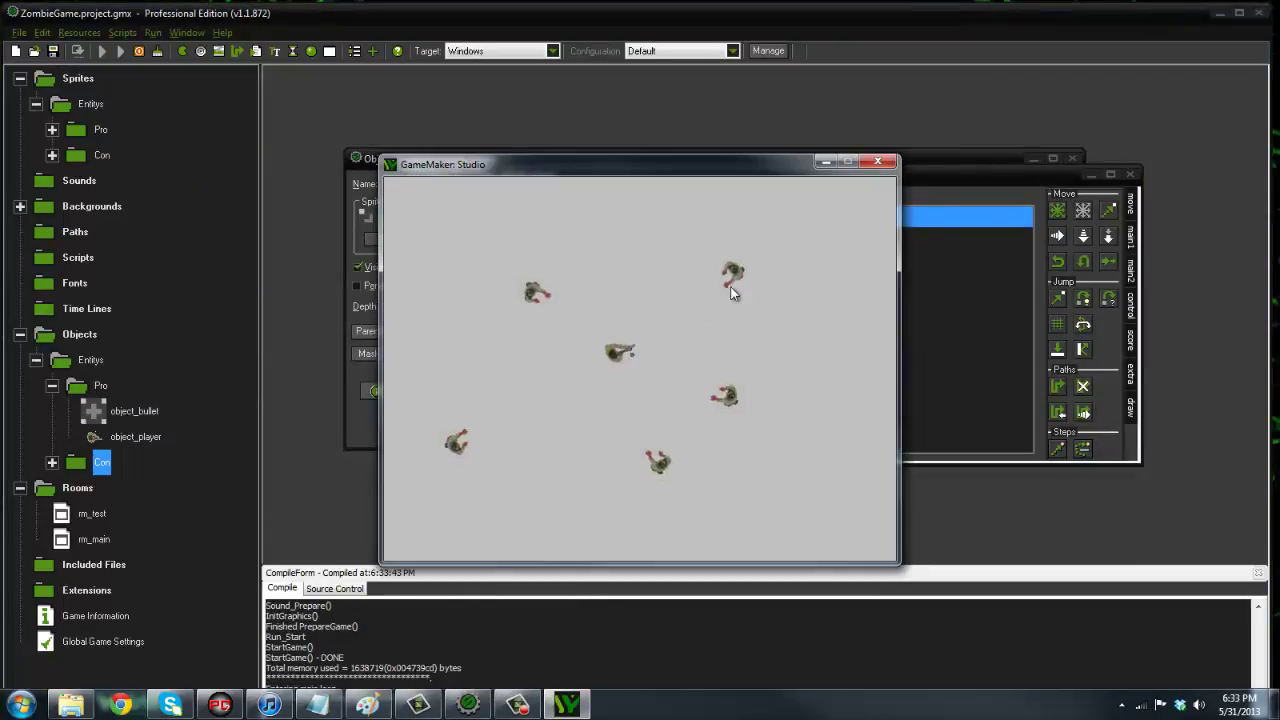
{"action": "left_click", "coordinate": [729, 280]}
{"action": "key", "text": "d"}
{"action": "key", "text": "w"}
{"action": "left_click", "coordinate": [731, 285]}
{"action": "left_click", "coordinate": [715, 370]}
{"action": "left_click", "coordinate": [674, 382]}
{"action": "left_click", "coordinate": [672, 386]}
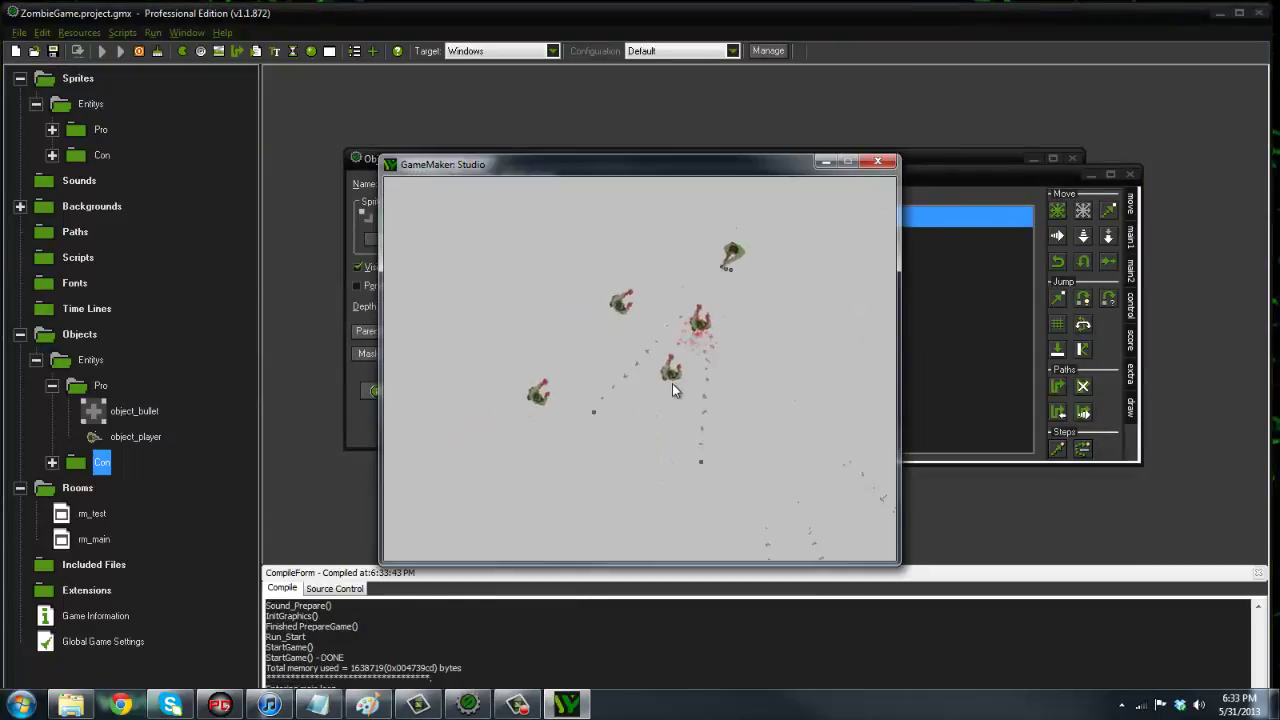
{"action": "left_click", "coordinate": [663, 388]}
{"action": "mouse_move", "coordinate": [650, 384]}
{"action": "left_mouse_down"}
{"action": "mouse_move", "coordinate": [645, 351]}
{"action": "mouse_move", "coordinate": [603, 337]}
{"action": "mouse_move", "coordinate": [614, 355]}
{"action": "mouse_move", "coordinate": [639, 318]}
{"action": "left_mouse_up"}
{"action": "key", "text": "a"}
{"action": "key", "text": "s"}
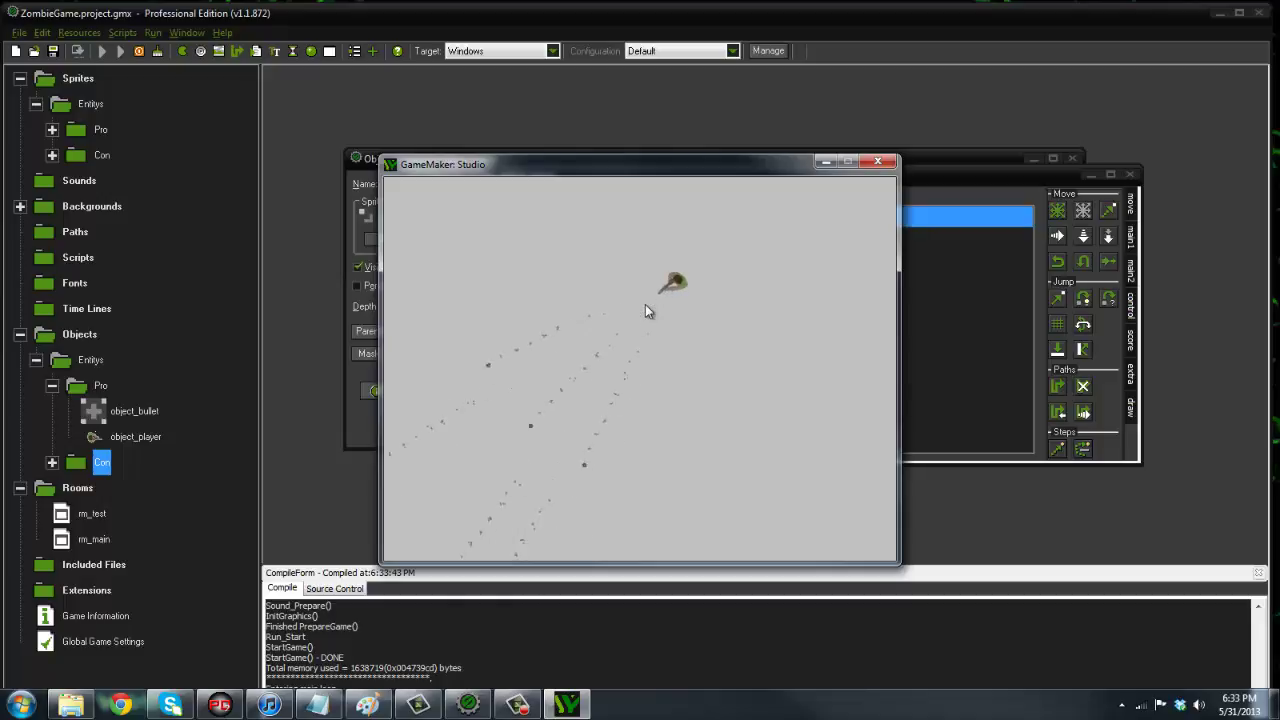
{"action": "left_click", "coordinate": [646, 305]}
{"action": "left_click", "coordinate": [642, 307]}
{"action": "key", "text": "a"}
{"action": "key", "text": "s"}
{"action": "left_click", "coordinate": [588, 388]}
{"action": "key", "text": "d"}
{"action": "left_click", "coordinate": [726, 340]}
{"action": "mouse_move", "coordinate": [728, 346]}
{"action": "left_mouse_down"}
{"action": "mouse_move", "coordinate": [843, 322]}
{"action": "mouse_move", "coordinate": [857, 222]}
{"action": "mouse_move", "coordinate": [563, 361]}
{"action": "mouse_move", "coordinate": [581, 349]}
{"action": "left_mouse_up"}
{"action": "key", "text": "s"}
{"action": "left_click", "coordinate": [882, 160]}
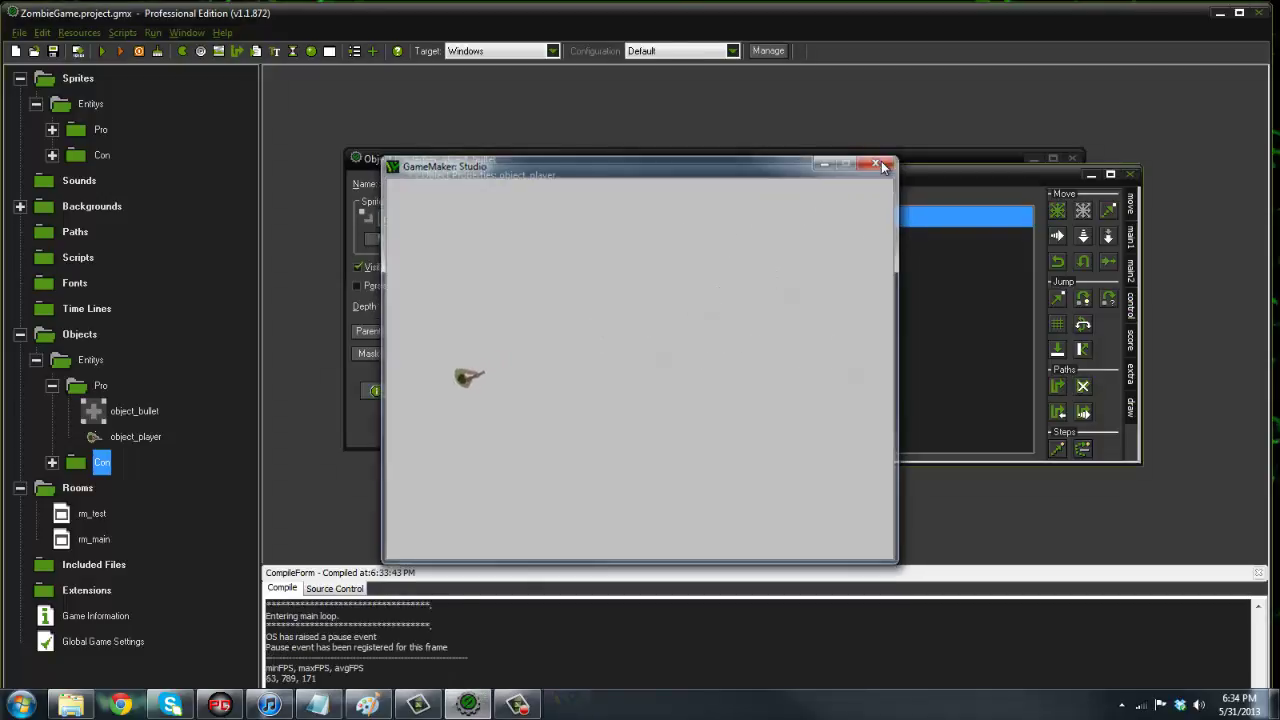
Save the project, close the object_player and object_bullet properties, and collapse the object folders.
{"action": "left_click", "coordinate": [55, 50]}
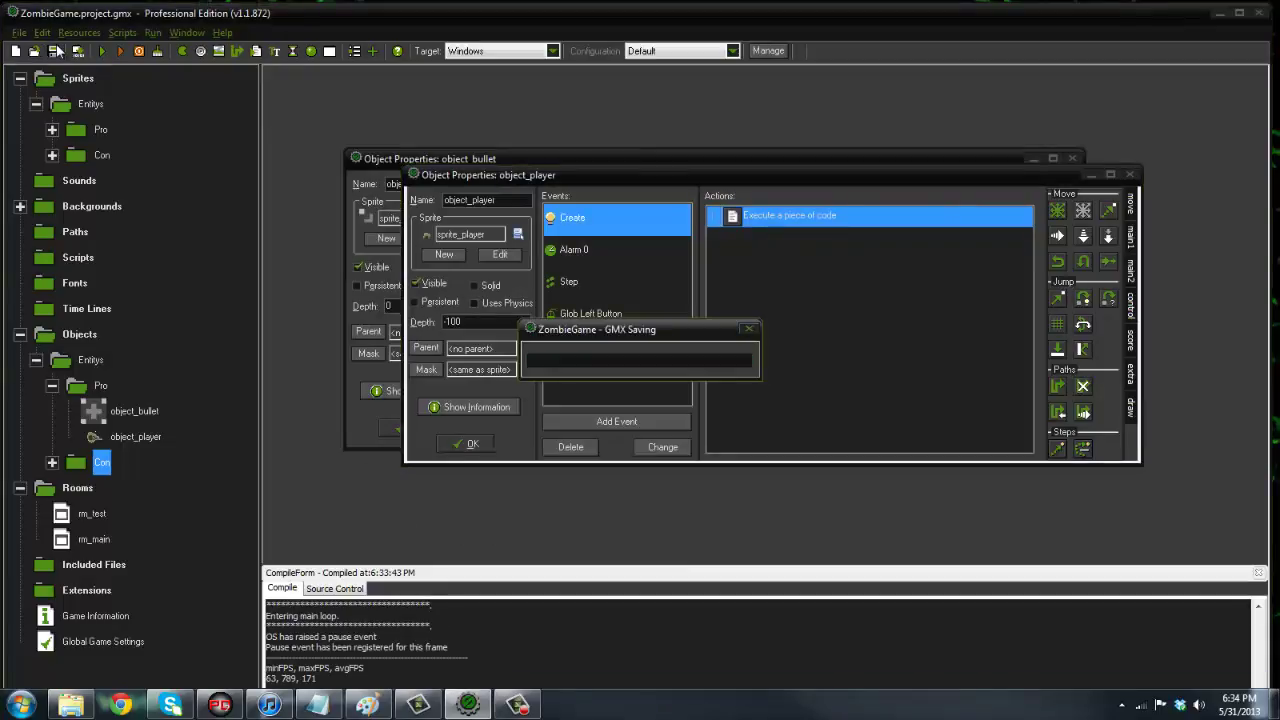
{"action": "left_click", "coordinate": [466, 443]}
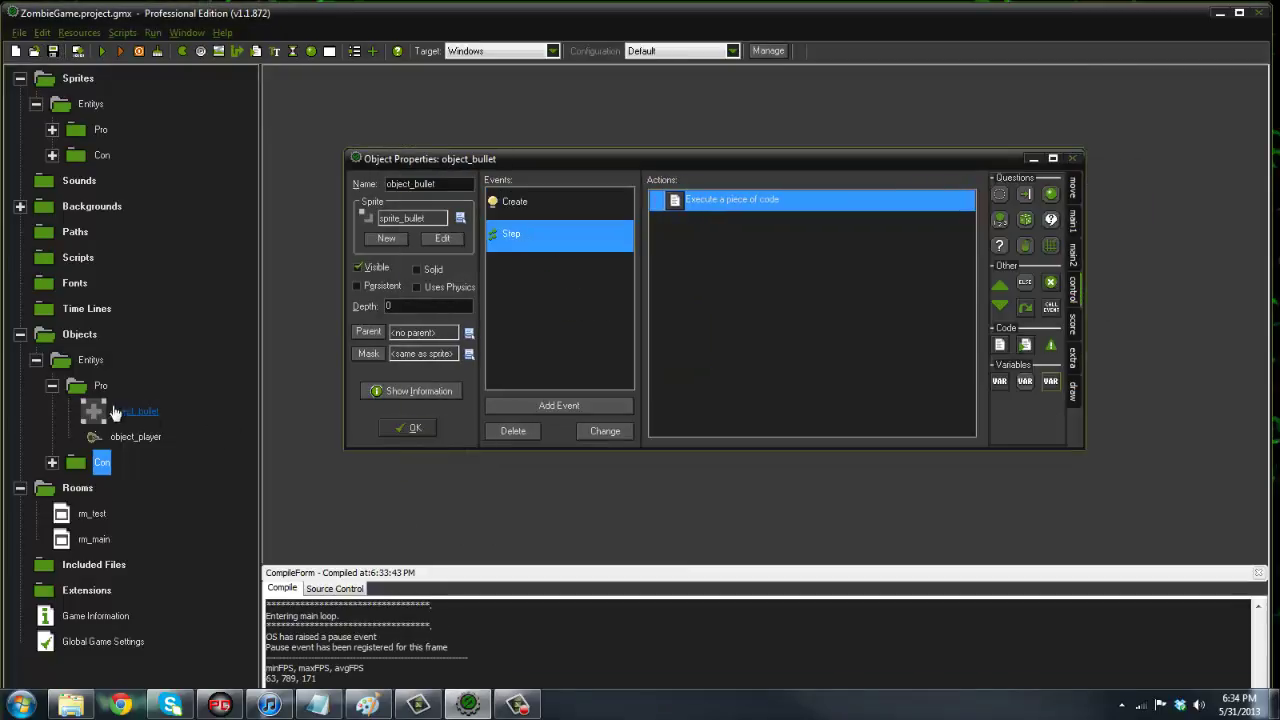
{"action": "left_click", "coordinate": [52, 385]}
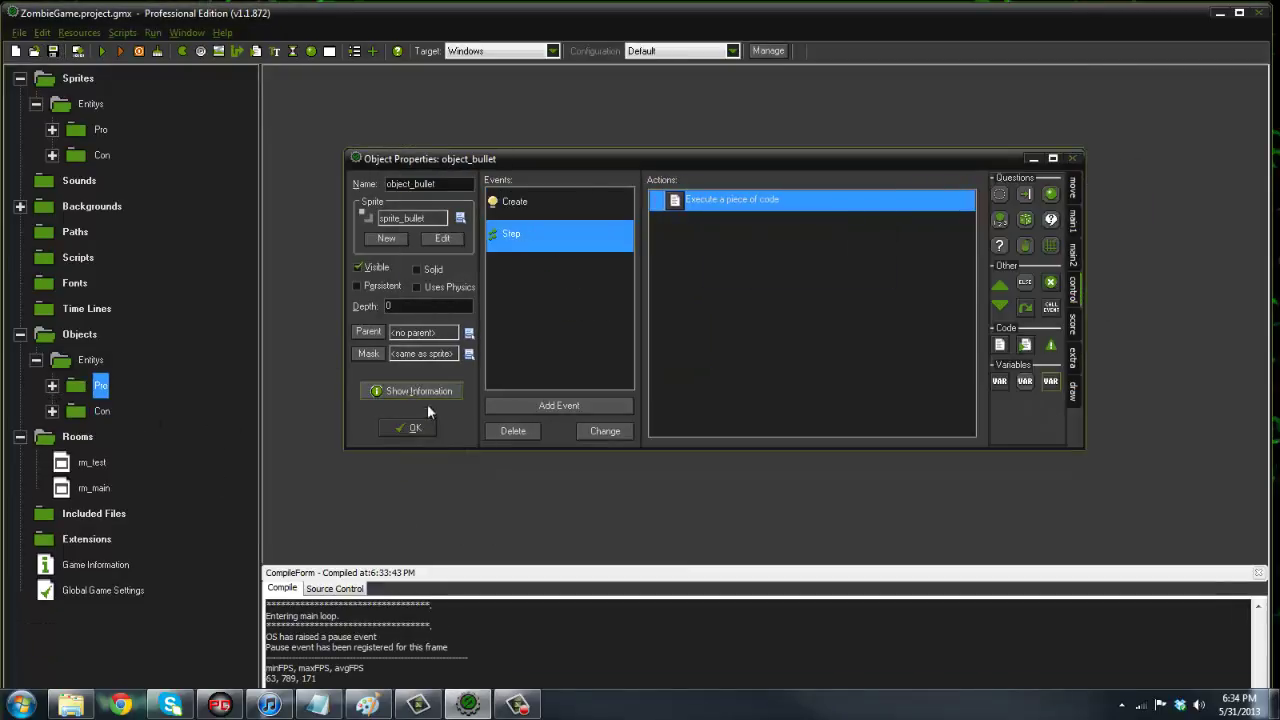
{"action": "left_click", "coordinate": [410, 427]}
{"action": "left_click", "coordinate": [36, 359]}
{"action": "left_click", "coordinate": [20, 206]}
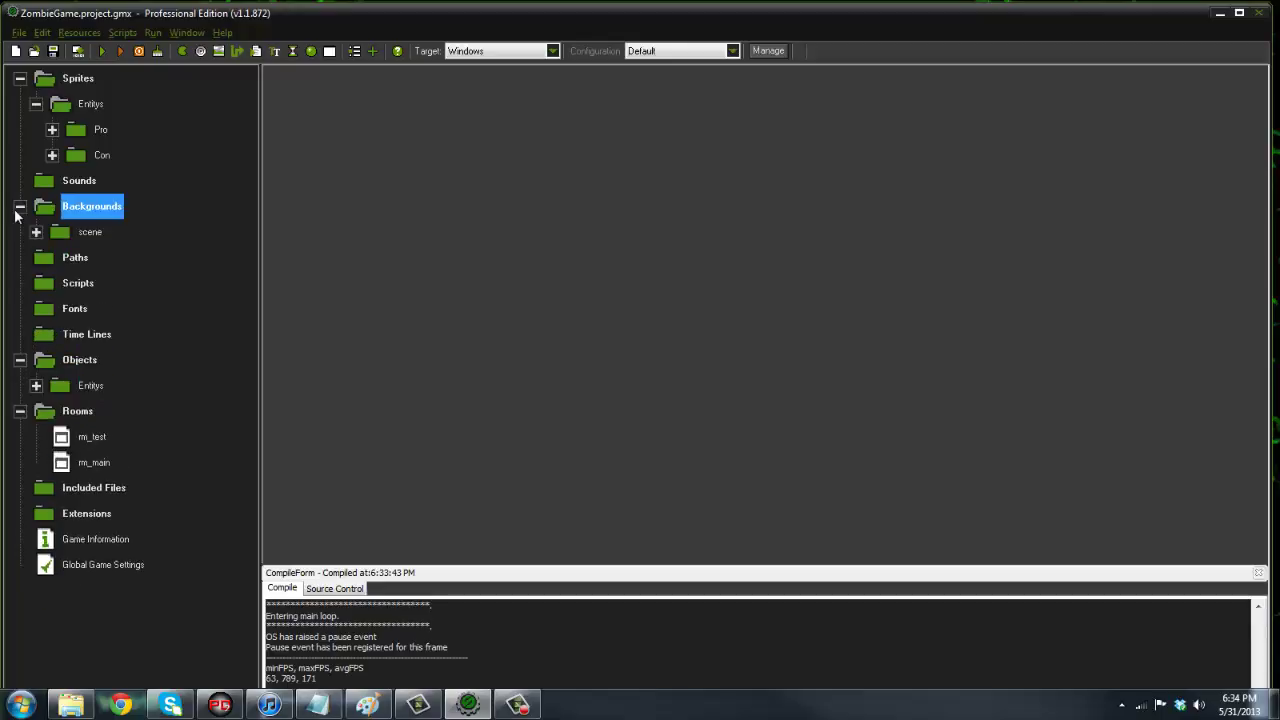
{"action": "left_click", "coordinate": [20, 206]}
{"action": "left_click", "coordinate": [20, 206]}
{"action": "left_click", "coordinate": [20, 206]}
Open the rm_main room in a maximized editor and hide its grid.
{"action": "double_click", "coordinate": [95, 436]}
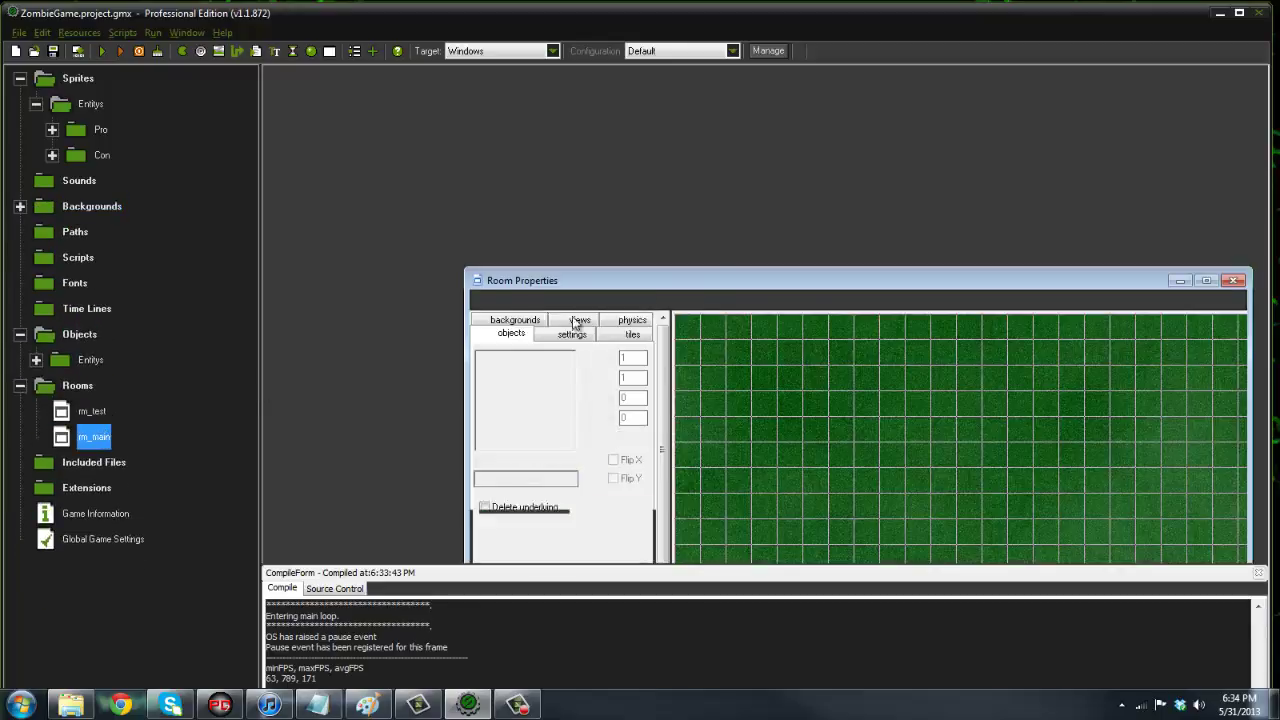
{"action": "left_click_drag", "start_coordinate": [924, 281], "coordinate": [798, 111]}
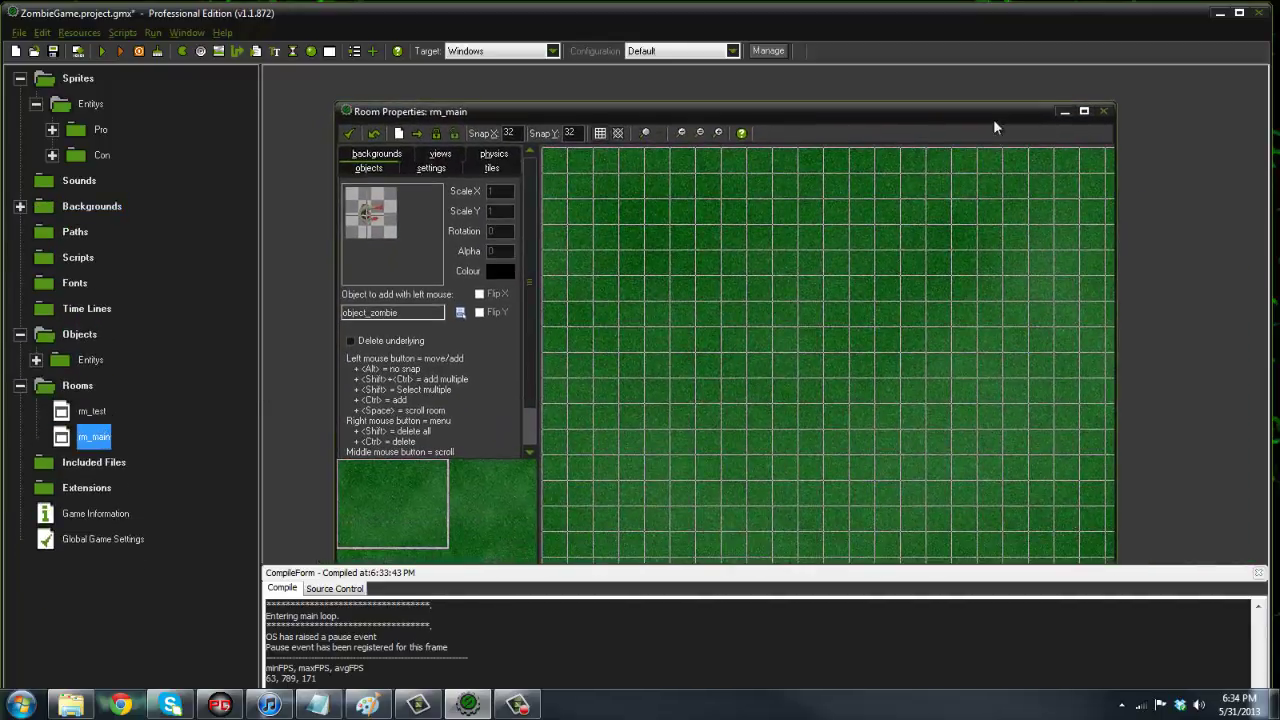
{"action": "left_click", "coordinate": [1084, 111]}
{"action": "scroll", "coordinate": [641, 301], "scroll_direction": "down", "scroll_amount": 1}
{"action": "left_click", "coordinate": [528, 74]}
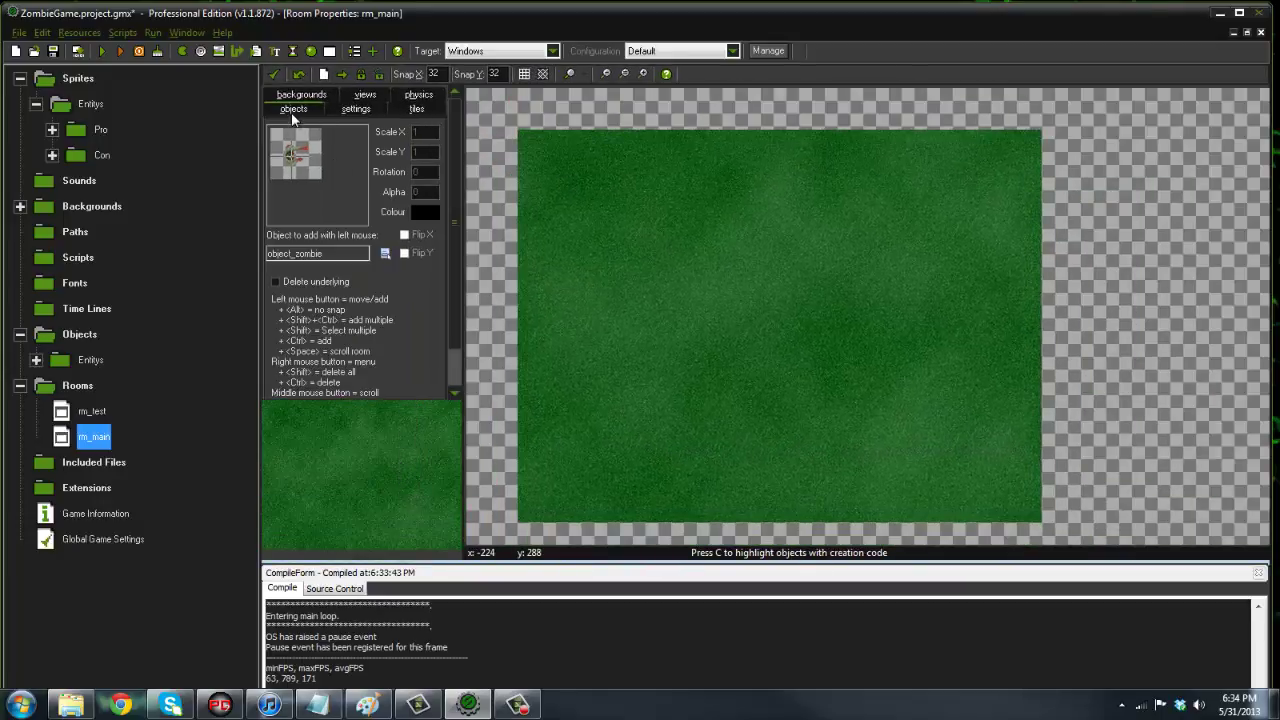
Try to place an object_player instance near the centre of the rm_main room.
{"action": "left_click", "coordinate": [300, 152]}
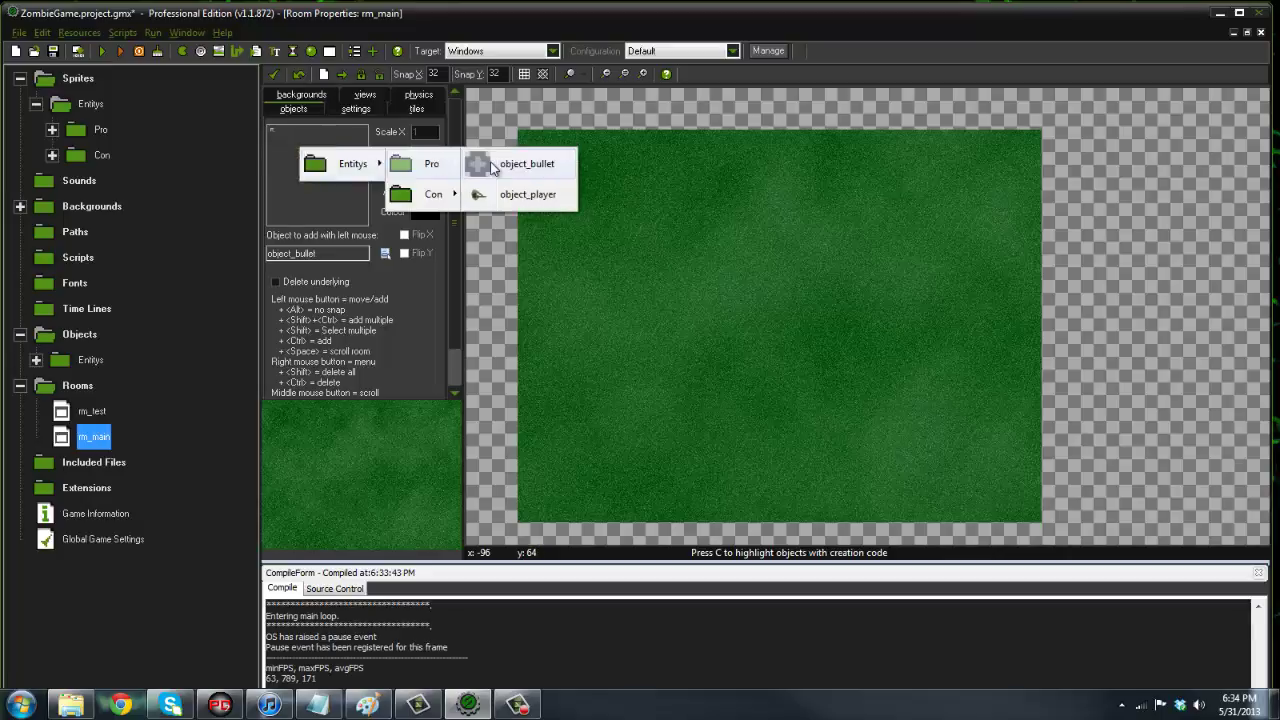
{"action": "left_click", "coordinate": [495, 164]}
{"action": "left_click", "coordinate": [356, 176]}
{"action": "mouse_move", "coordinate": [410, 190]}
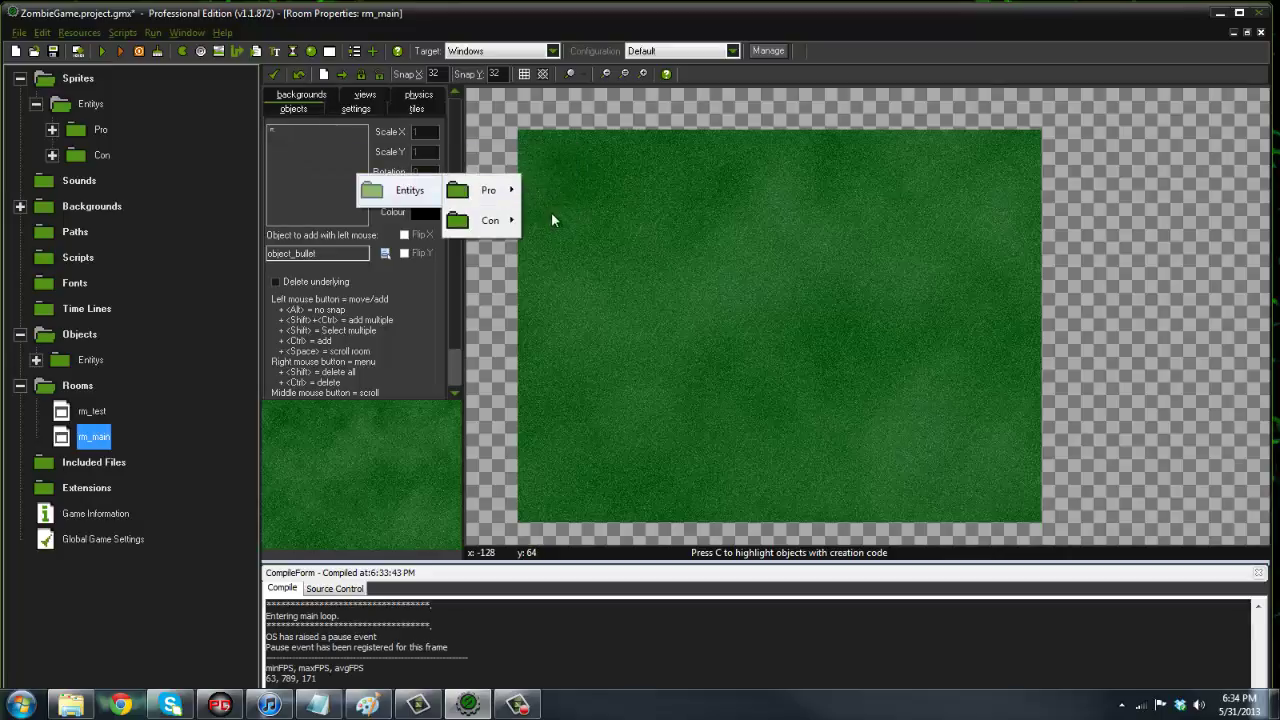
{"action": "mouse_move", "coordinate": [505, 220]}
{"action": "left_click", "coordinate": [580, 220]}
{"action": "left_click_drag", "start_coordinate": [693, 263], "coordinate": [773, 331]}
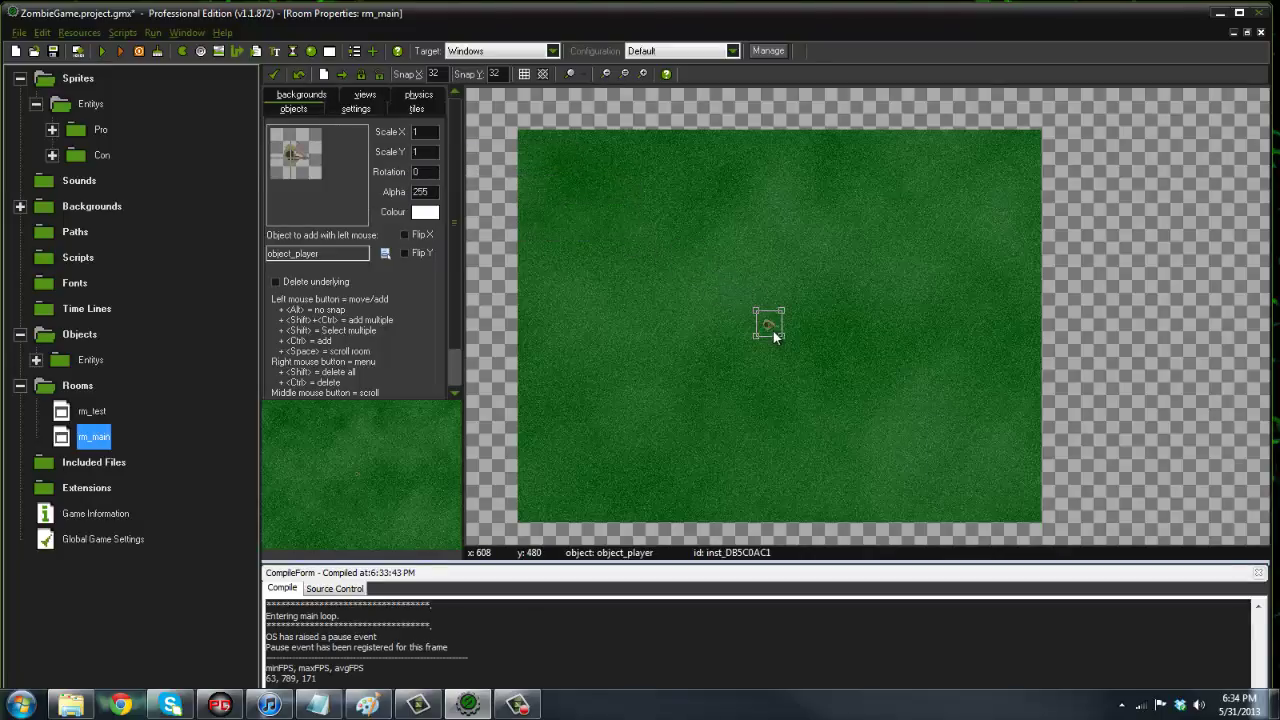
In rm_main's creation code, start an instance_create call with room_width/2 - sprite_width/2 as the x argument.
{"action": "left_click", "coordinate": [358, 108]}
{"action": "left_click", "coordinate": [330, 258]}
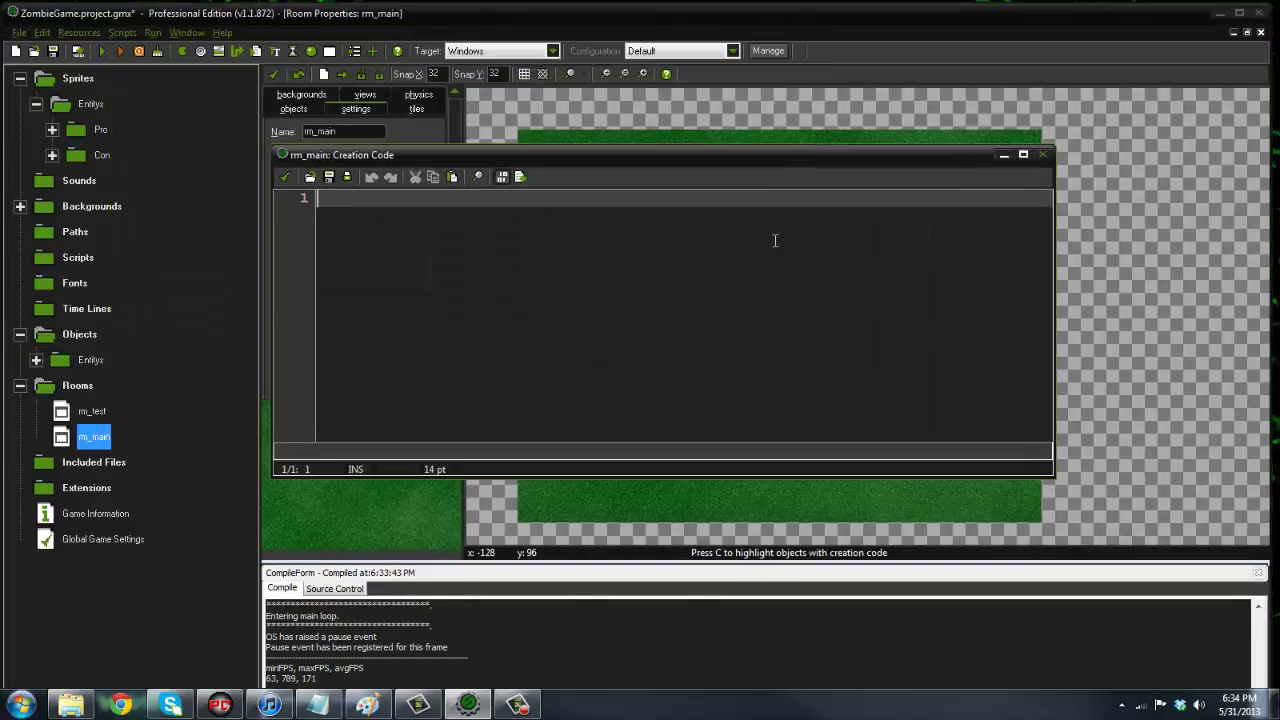
{"action": "type", "text": "inst"}
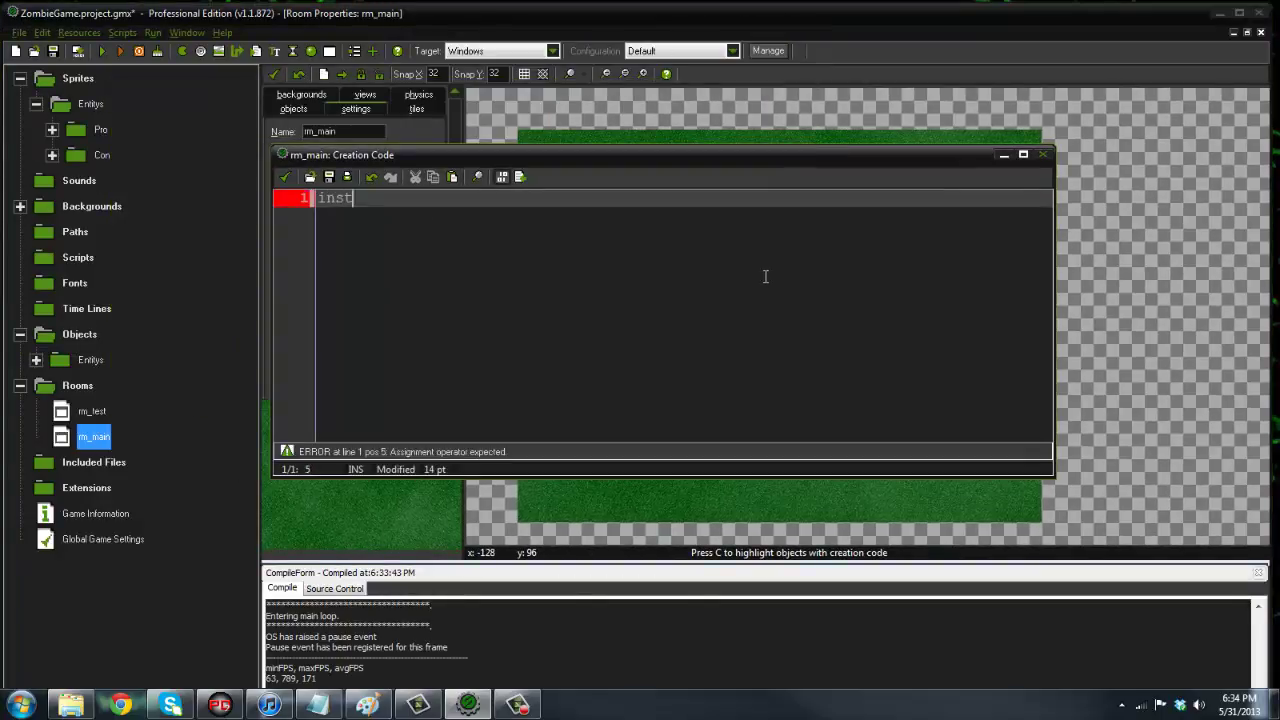
{"action": "type", "text": "ance_create(room_width/2"}
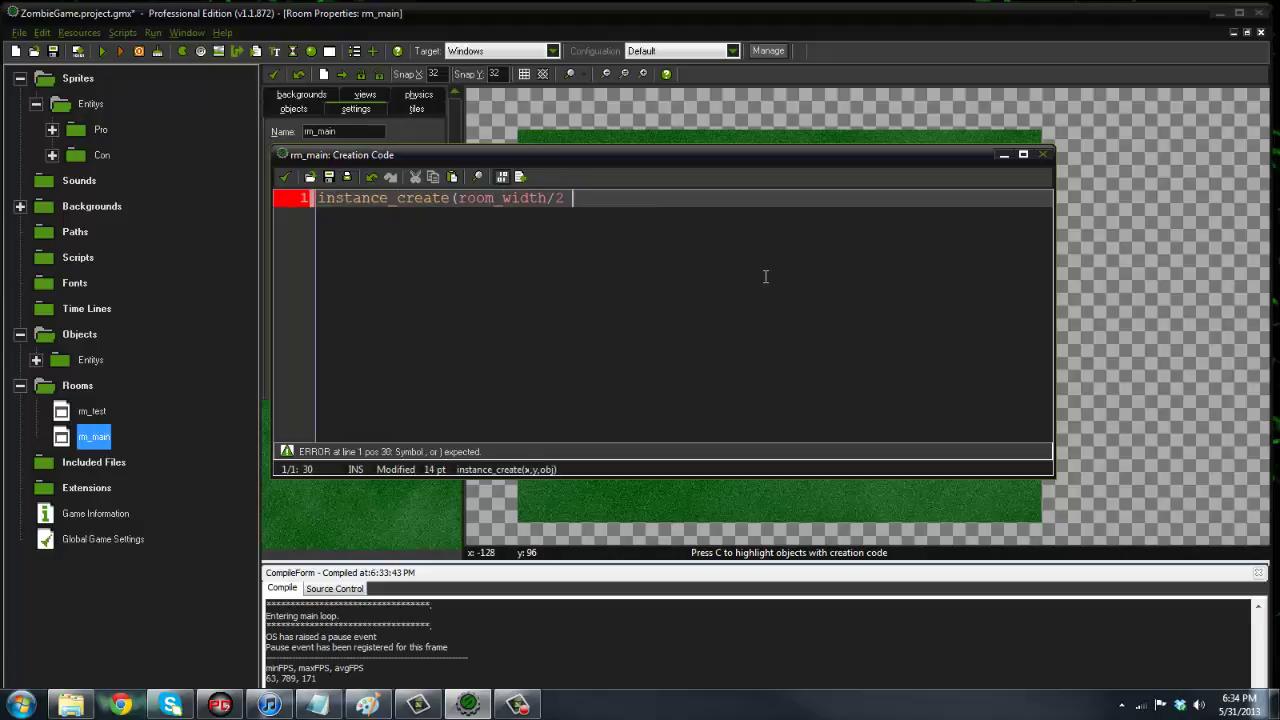
{"action": "type", "text": " - sprite_width/2)"}
Enclose room_width/2 and sprite_width/2 in separate parentheses within the x argument.
{"action": "key", "text": "ctrl+Left"}
{"action": "key", "text": "ctrl+Left"}
{"action": "key", "text": "ctrl+Left"}
{"action": "key", "text": "ctrl+Left"}
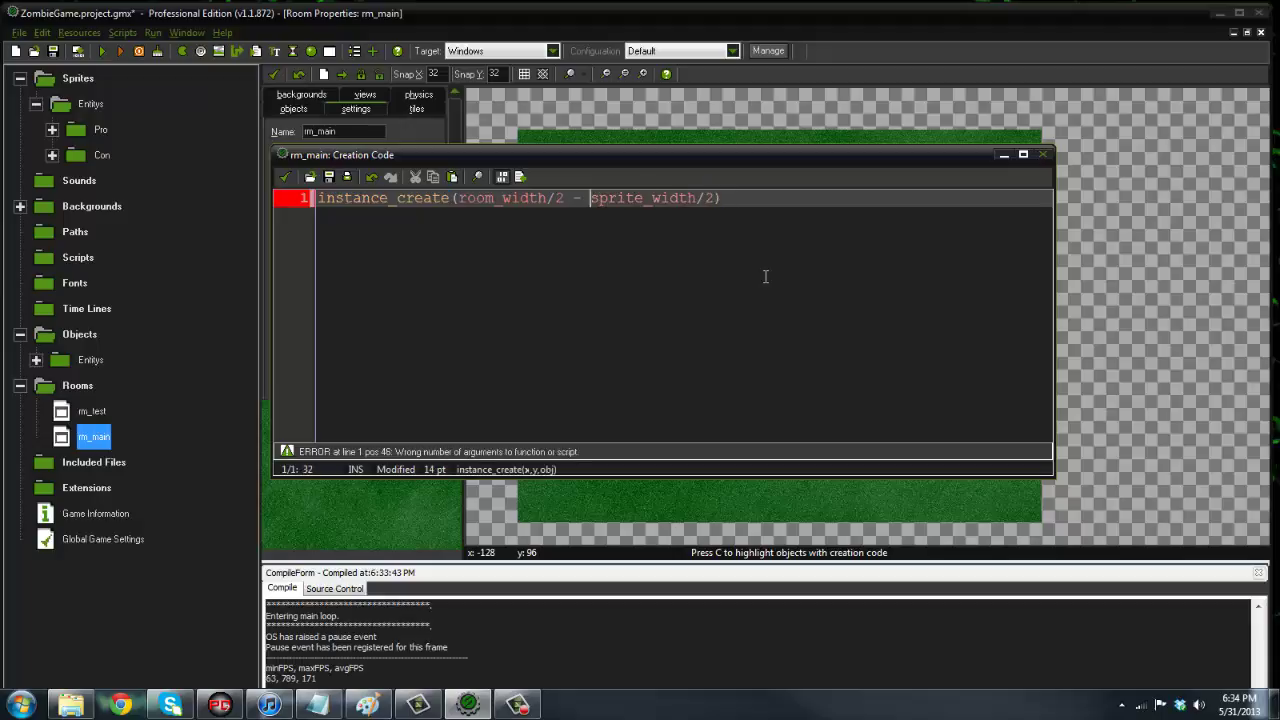
{"action": "type", "text": "("}
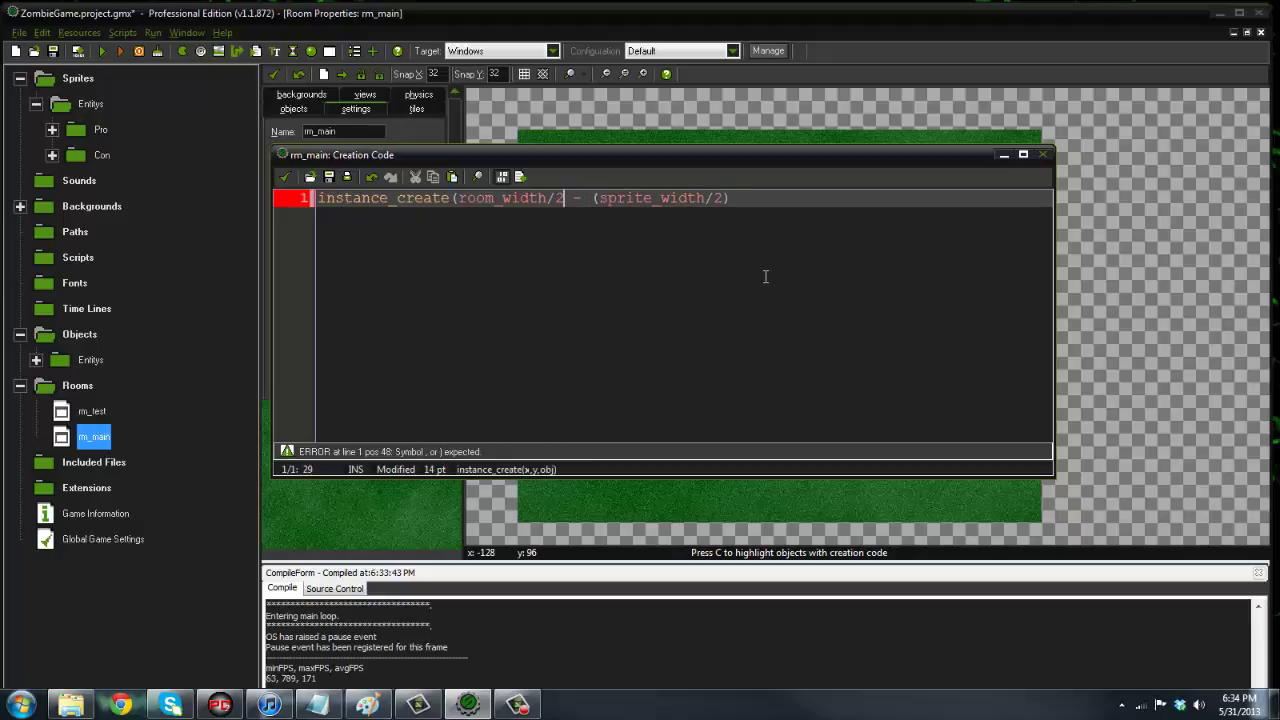
{"action": "type", "text": ")"}
{"action": "key", "text": "Left"}
{"action": "key", "text": "Left"}
{"action": "key", "text": "Left"}
{"action": "key", "text": "Left"}
{"action": "key", "text": "Left"}
{"action": "key", "text": "Left"}
{"action": "key", "text": "Left"}
{"action": "key", "text": "Left"}
{"action": "key", "text": "Left"}
{"action": "key", "text": "Left"}
{"action": "key", "text": "Left"}
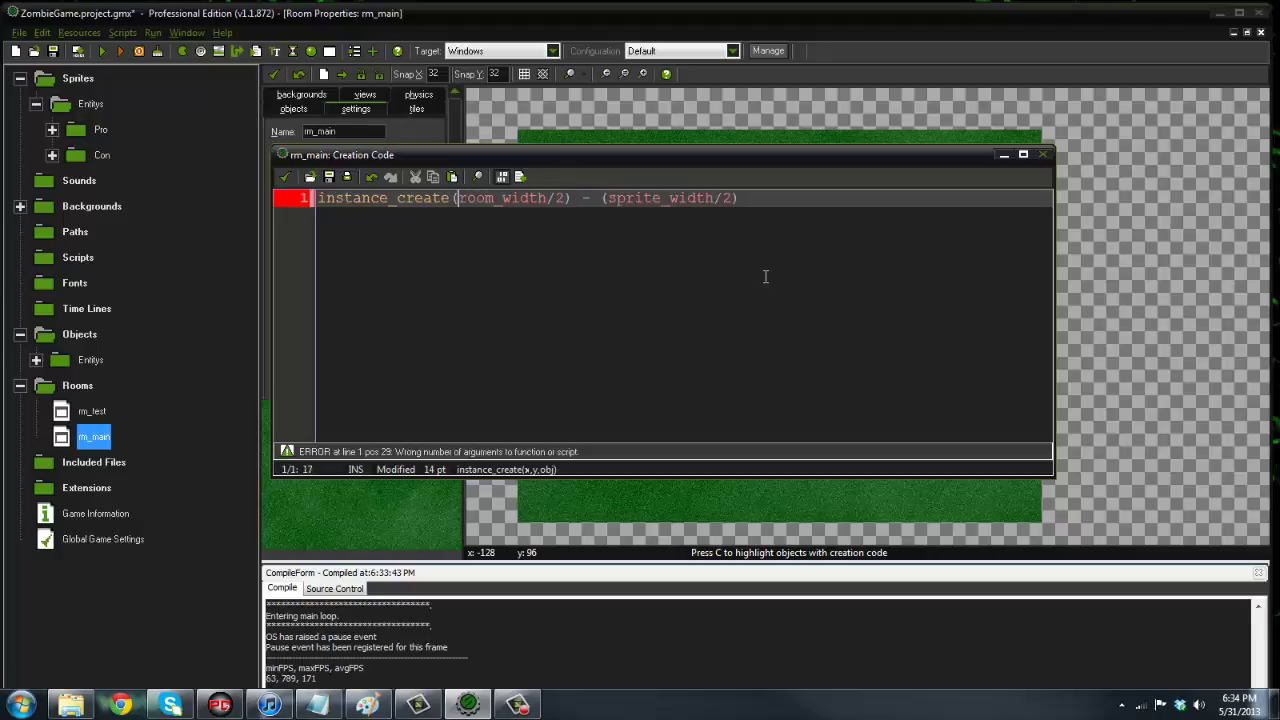
{"action": "type", "text": "("}
{"action": "key", "text": "Right"}
{"action": "key", "text": "Right"}
{"action": "key", "text": "Right"}
{"action": "key", "text": "Right"}
{"action": "key", "text": "Right"}
{"action": "key", "text": "Right"}
{"action": "key", "text": "Right"}
{"action": "key", "text": "Right"}
{"action": "key", "text": "Right"}
{"action": "key", "text": "Right"}
{"action": "key", "text": "Right"}
{"action": "key", "text": "Right"}
{"action": "key", "text": "Right"}
{"action": "key", "text": "Right"}
{"action": "key", "text": "Right"}
{"action": "key", "text": "Right"}
{"action": "key", "text": "Right"}
{"action": "key", "text": "Right"}
{"action": "key", "text": "Right"}
{"action": "key", "text": "Right"}
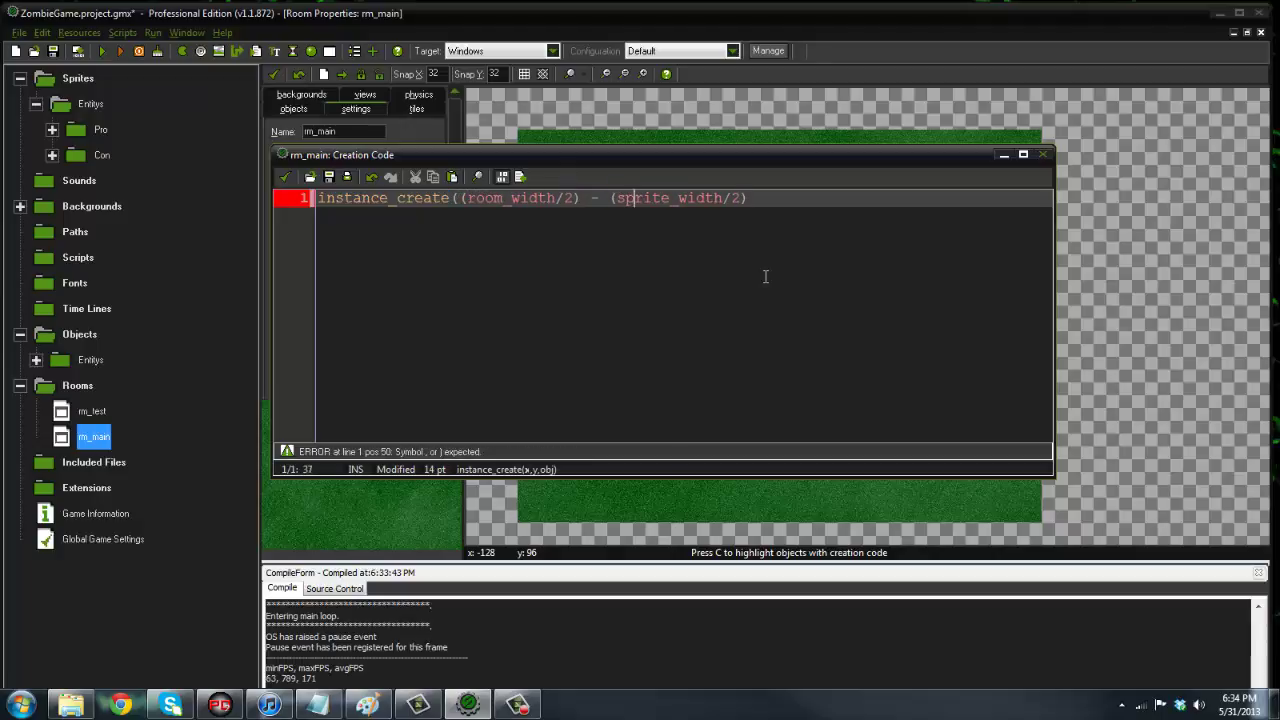
Add (room_height/2) - (sprite_height/2) as the y argument of the instance_create call.
{"action": "type", "text": ",(room_heigh"}
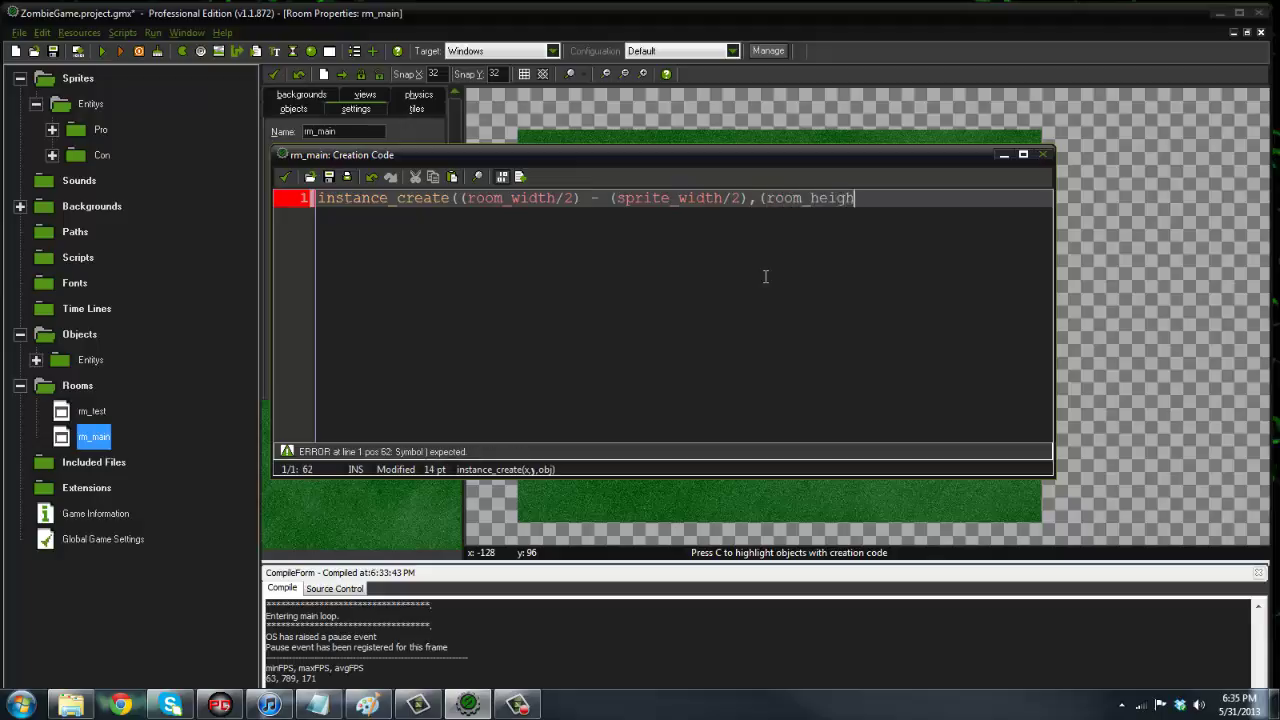
{"action": "type", "text": "t/2) - sprite"}
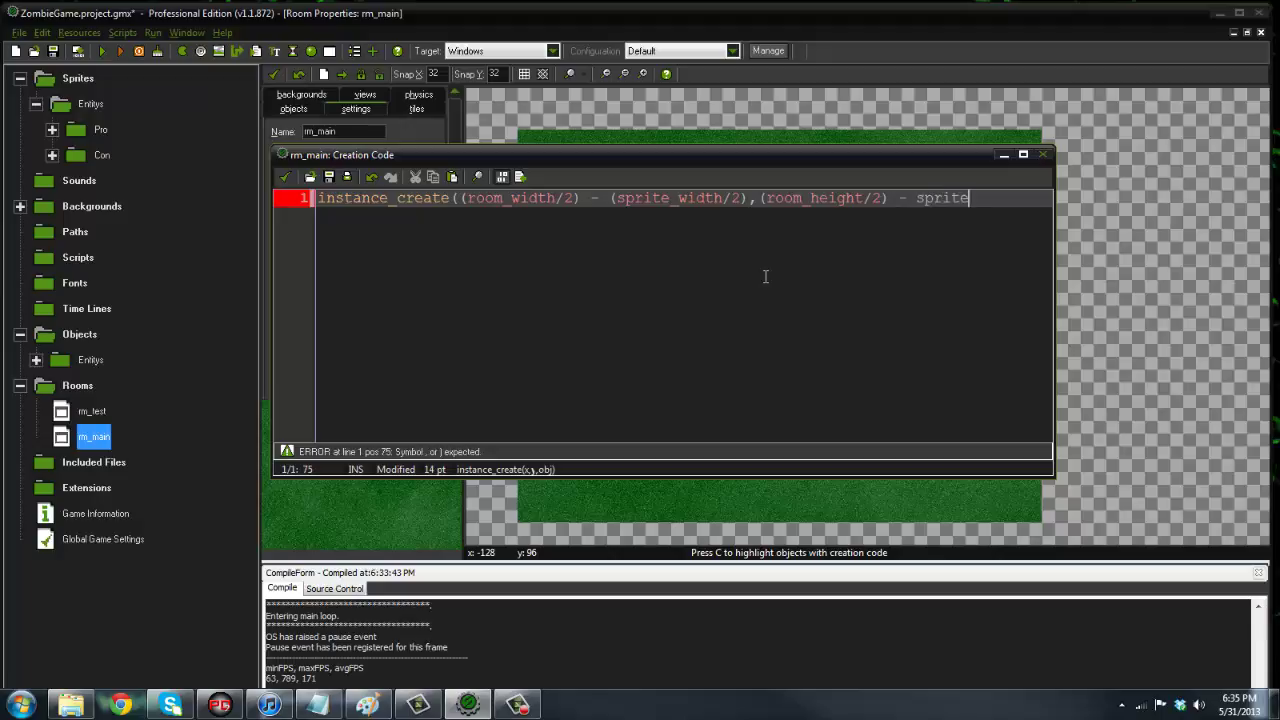
{"action": "type", "text": "_height/2"}
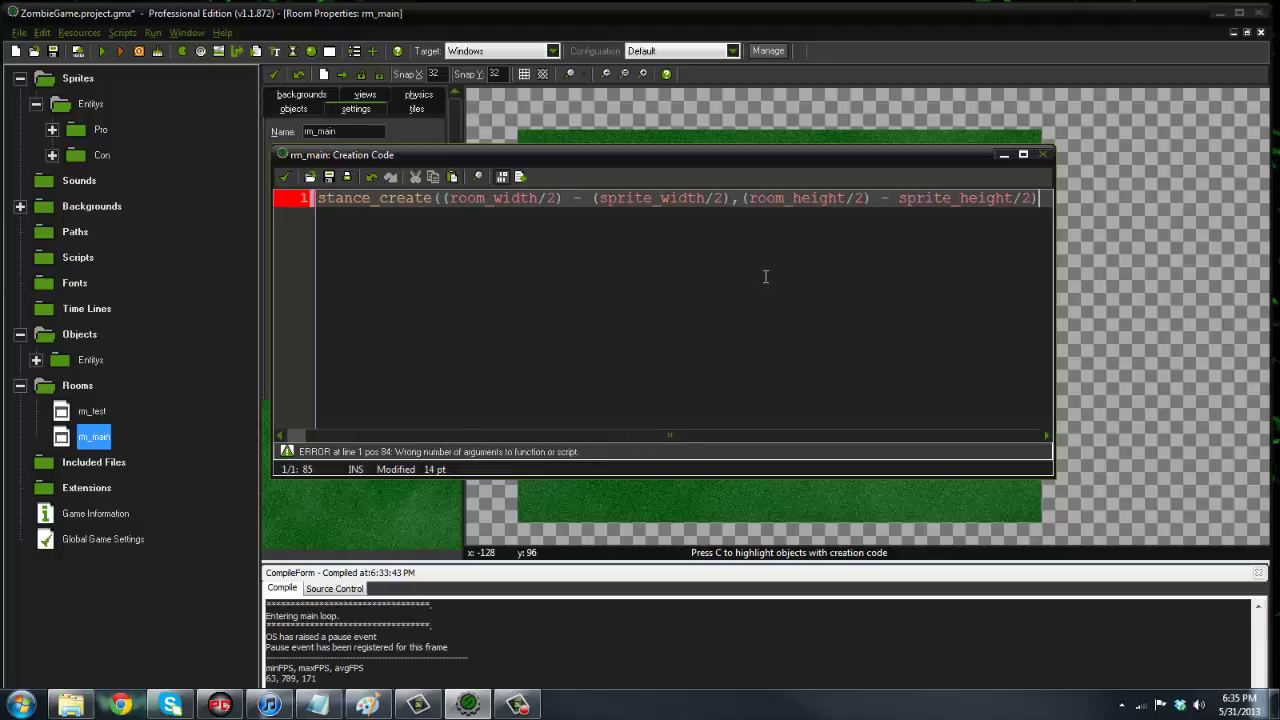
{"action": "type", "text": ")"}
{"action": "key", "text": "Left"}
{"action": "key", "text": "Left"}
{"action": "key", "text": "Left"}
{"action": "key", "text": "Left"}
{"action": "key", "text": "Left"}
{"action": "key", "text": "Left"}
{"action": "key", "text": "Left"}
{"action": "key", "text": "Left"}
{"action": "key", "text": "Left"}
{"action": "key", "text": "Left"}
{"action": "key", "text": "Left"}
{"action": "type", "text": "("}
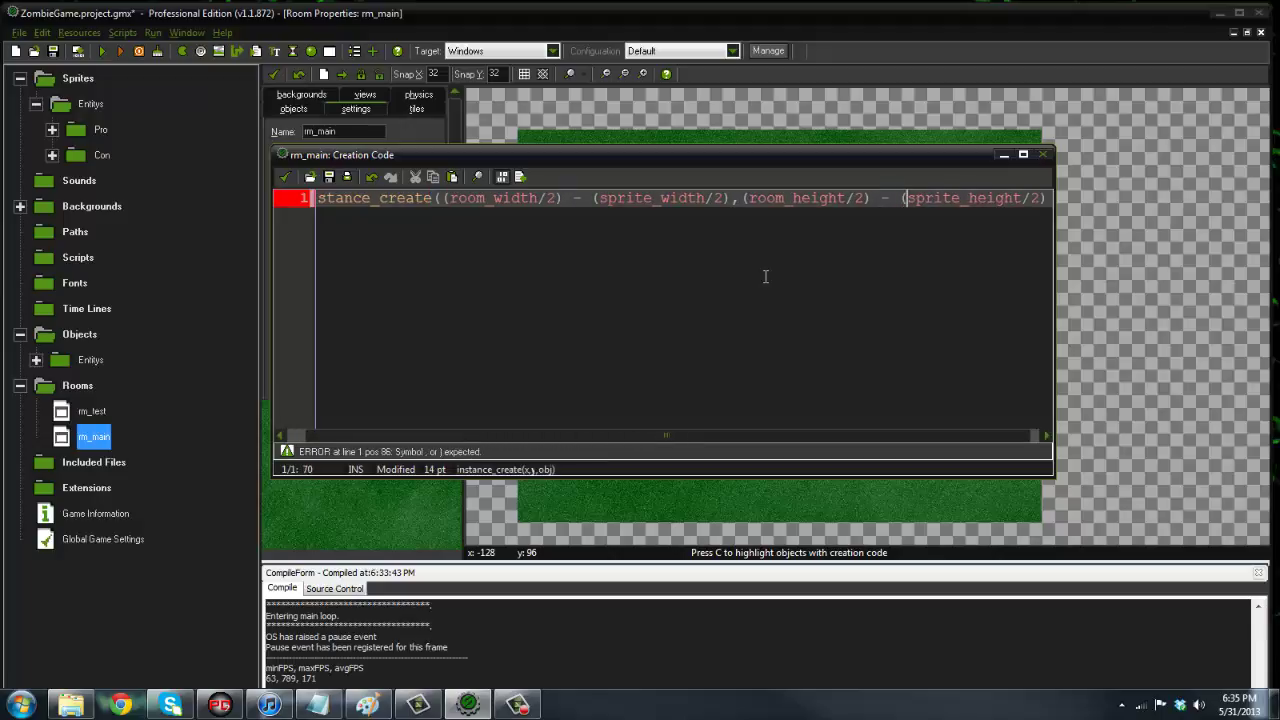
{"action": "key", "text": "End"}
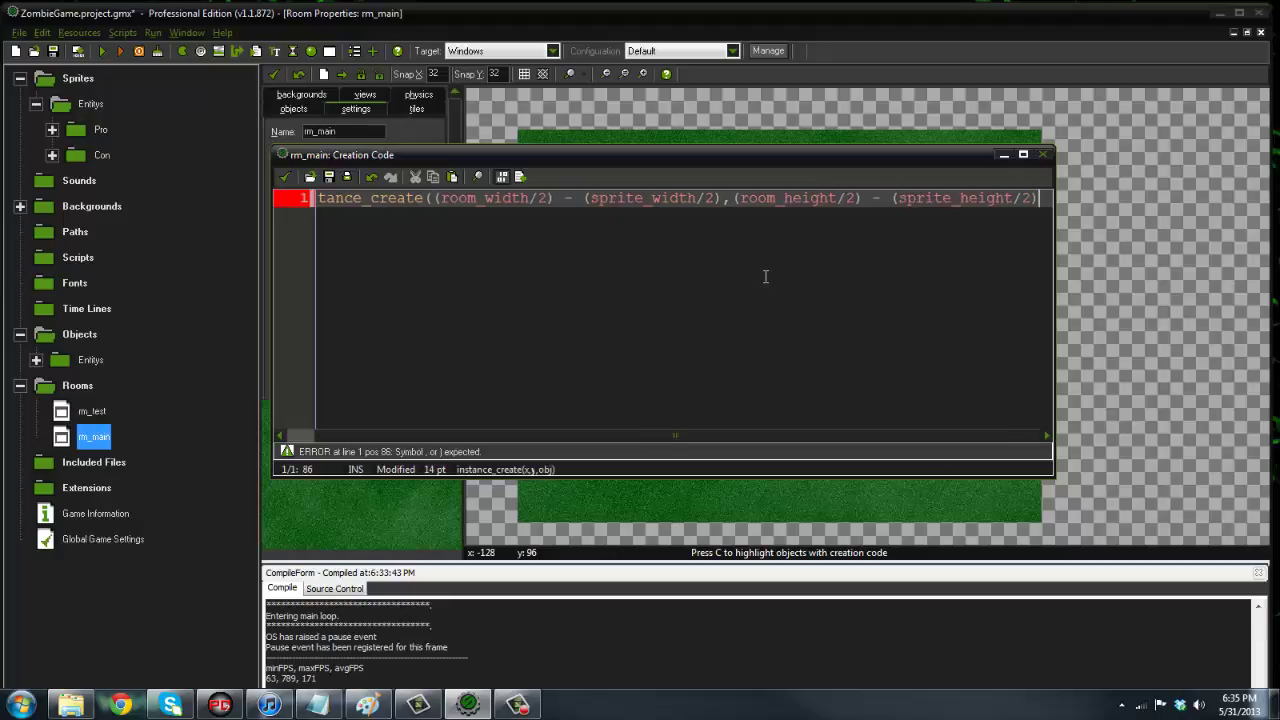
Finish the instance_create call with object_player as the object and accept the creation code.
{"action": "type", "text": ", objec"}
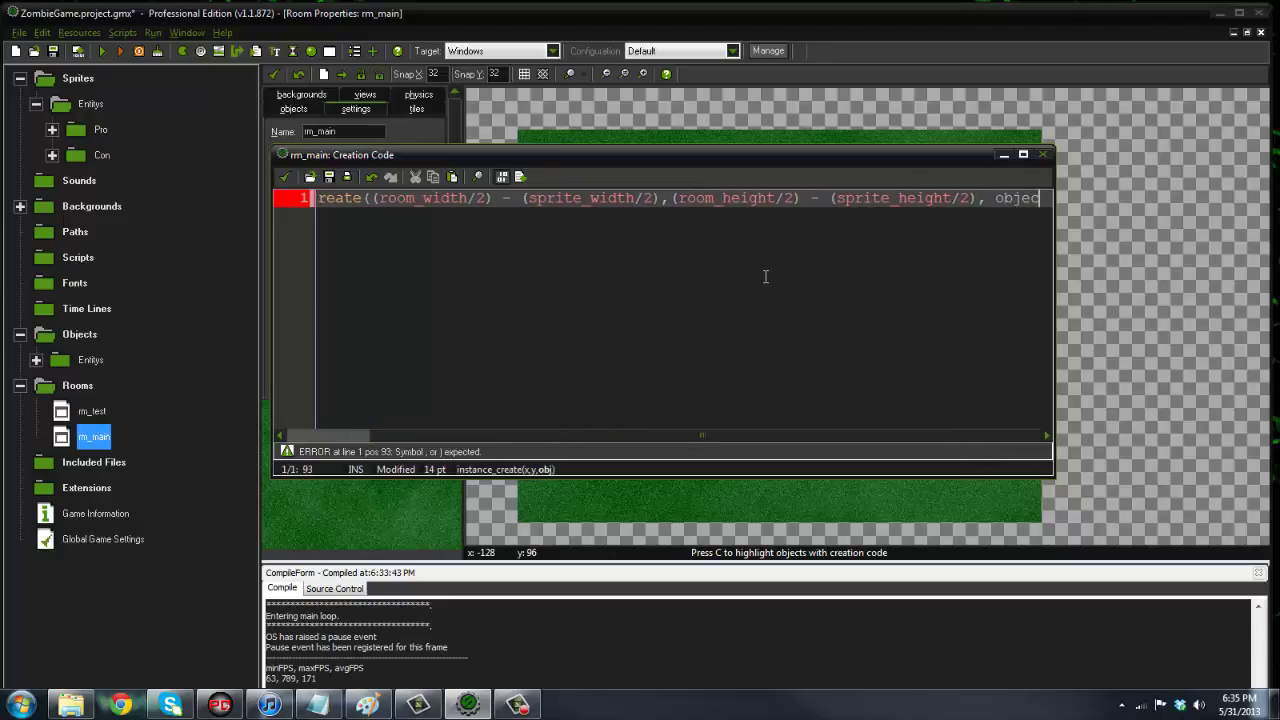
{"action": "type", "text": "t_player);"}
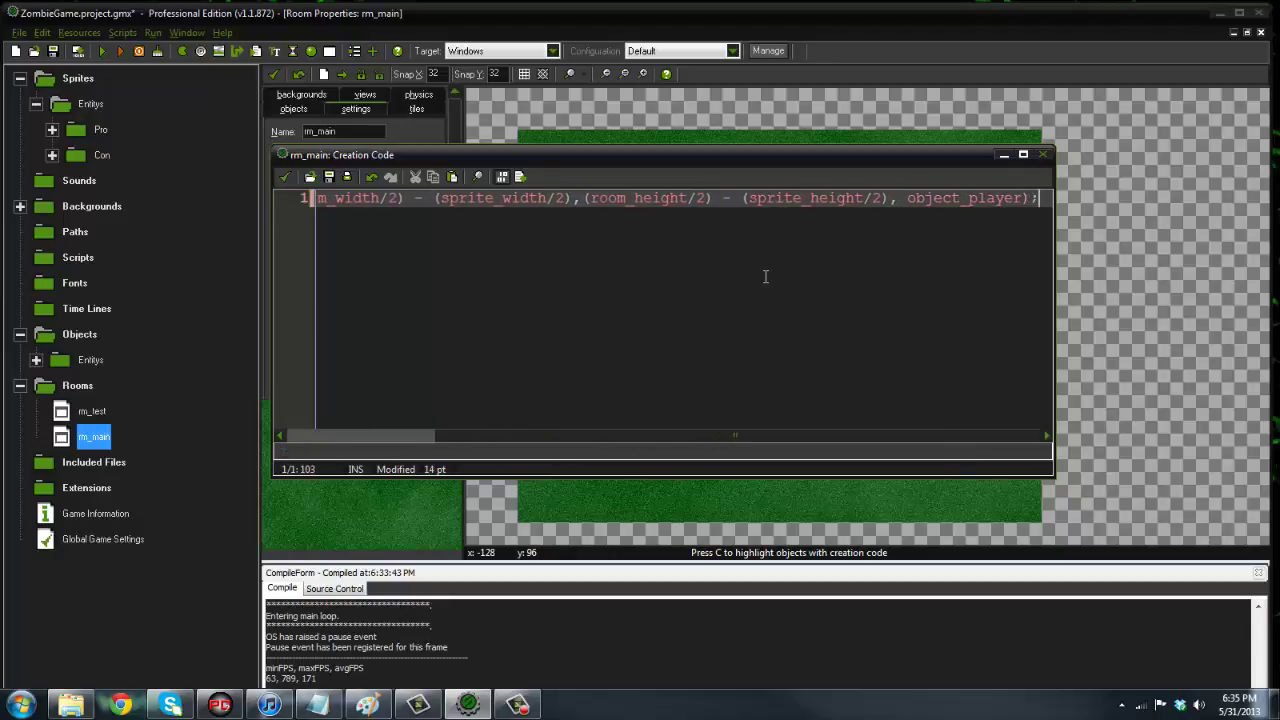
{"action": "left_click", "coordinate": [284, 177]}
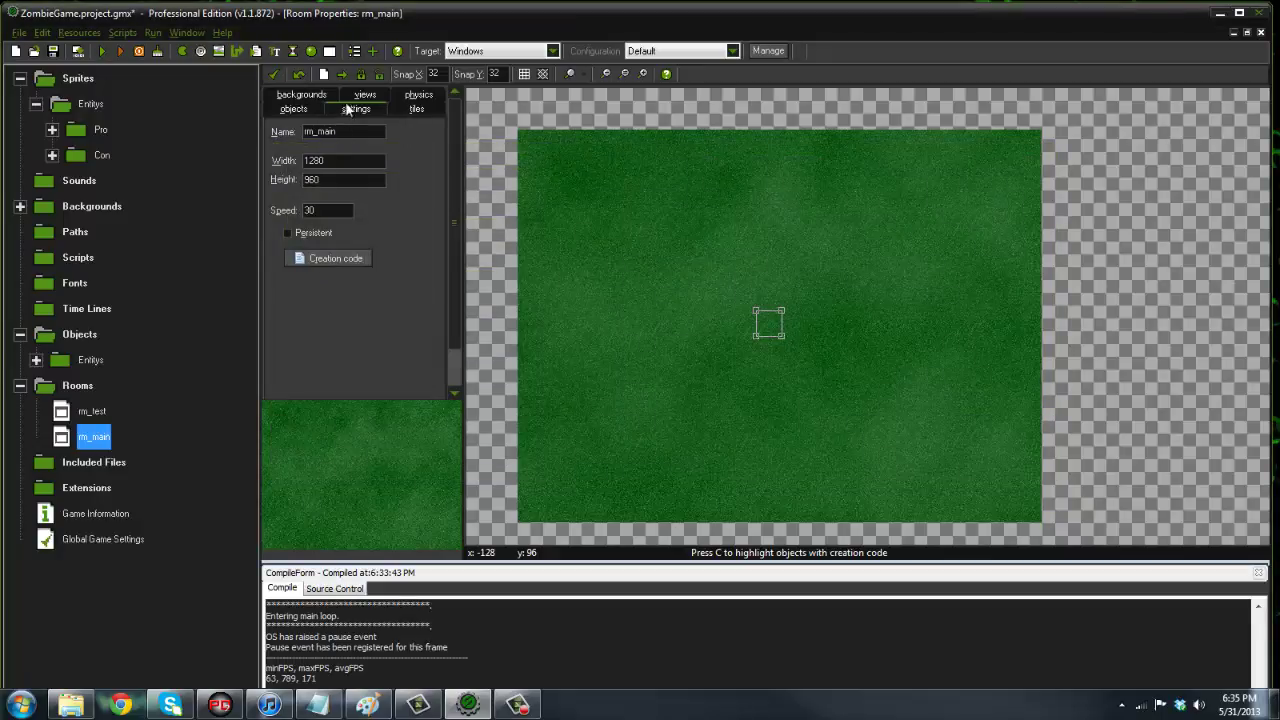
Enable the use of views in rm_main and make View 0 visible when the room starts.
{"action": "left_click", "coordinate": [365, 94]}
{"action": "left_click", "coordinate": [287, 133]}
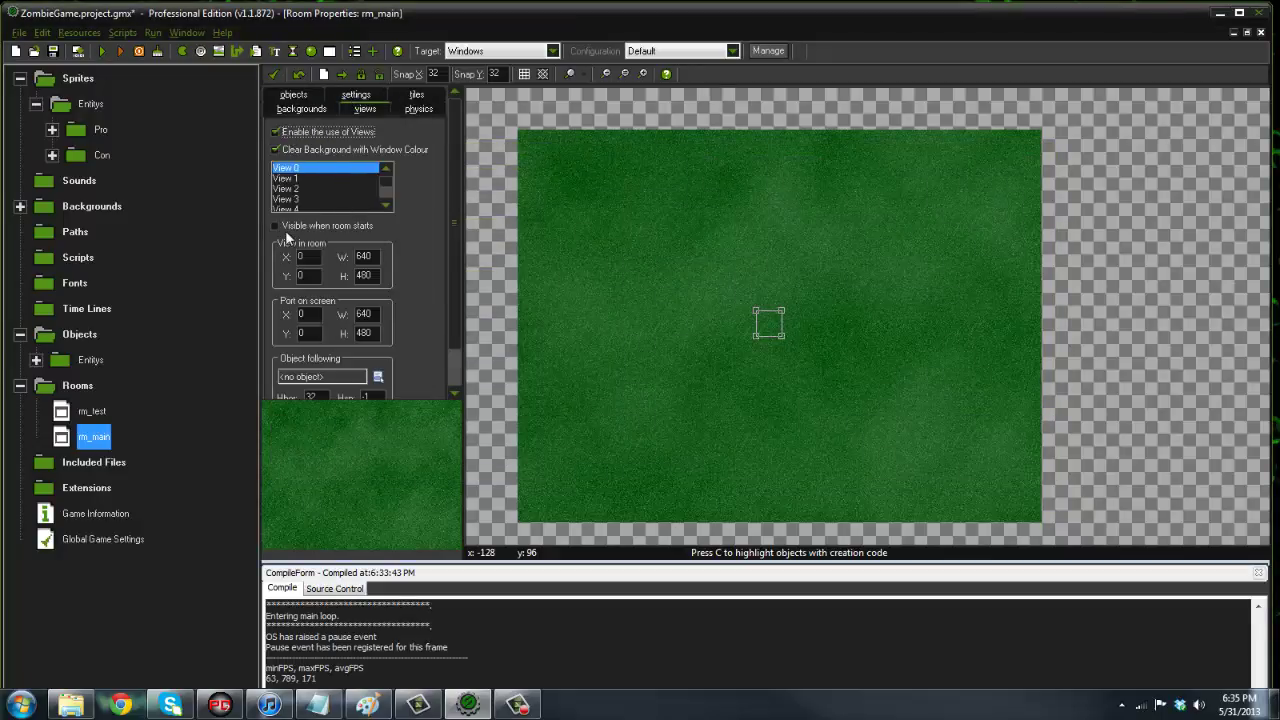
{"action": "left_click", "coordinate": [285, 226]}
{"action": "scroll", "coordinate": [452, 320], "scroll_direction": "down", "scroll_amount": 1}
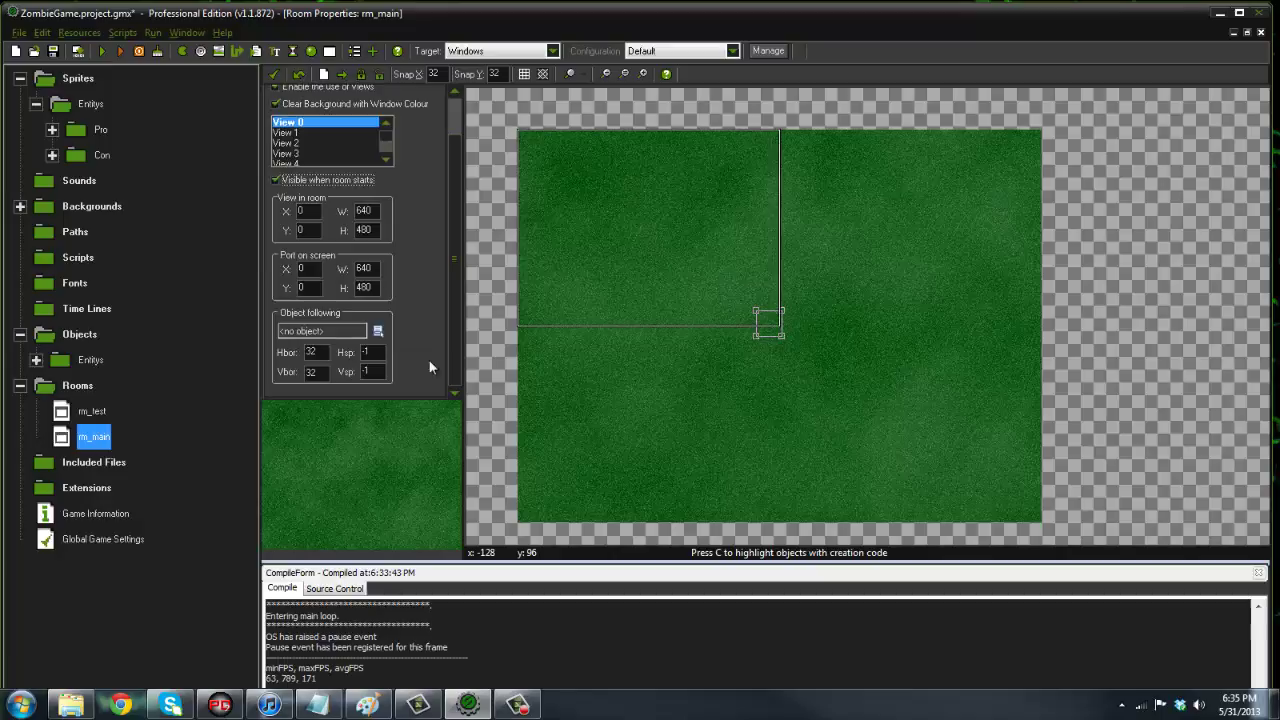
Make View 0 follow object_player and set its horizontal border to 320.
{"action": "left_click", "coordinate": [342, 337]}
{"action": "mouse_move", "coordinate": [395, 383]}
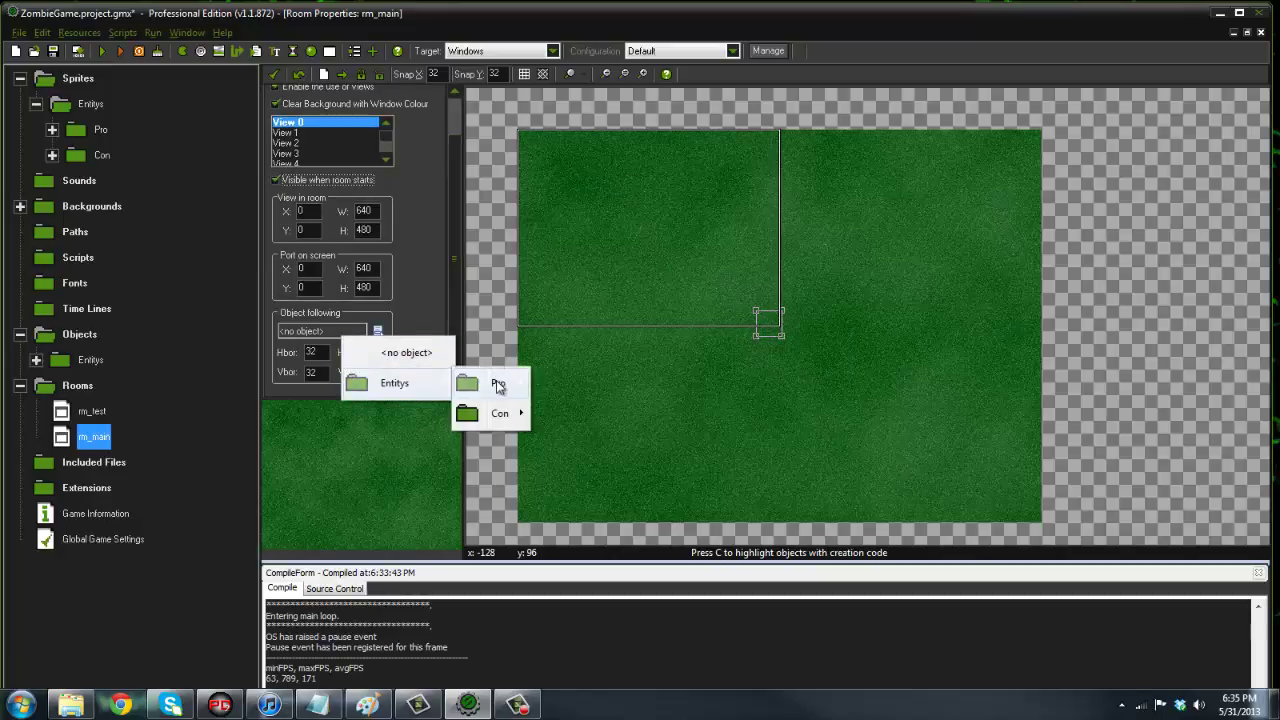
{"action": "mouse_move", "coordinate": [500, 413]}
{"action": "left_click", "coordinate": [565, 412]}
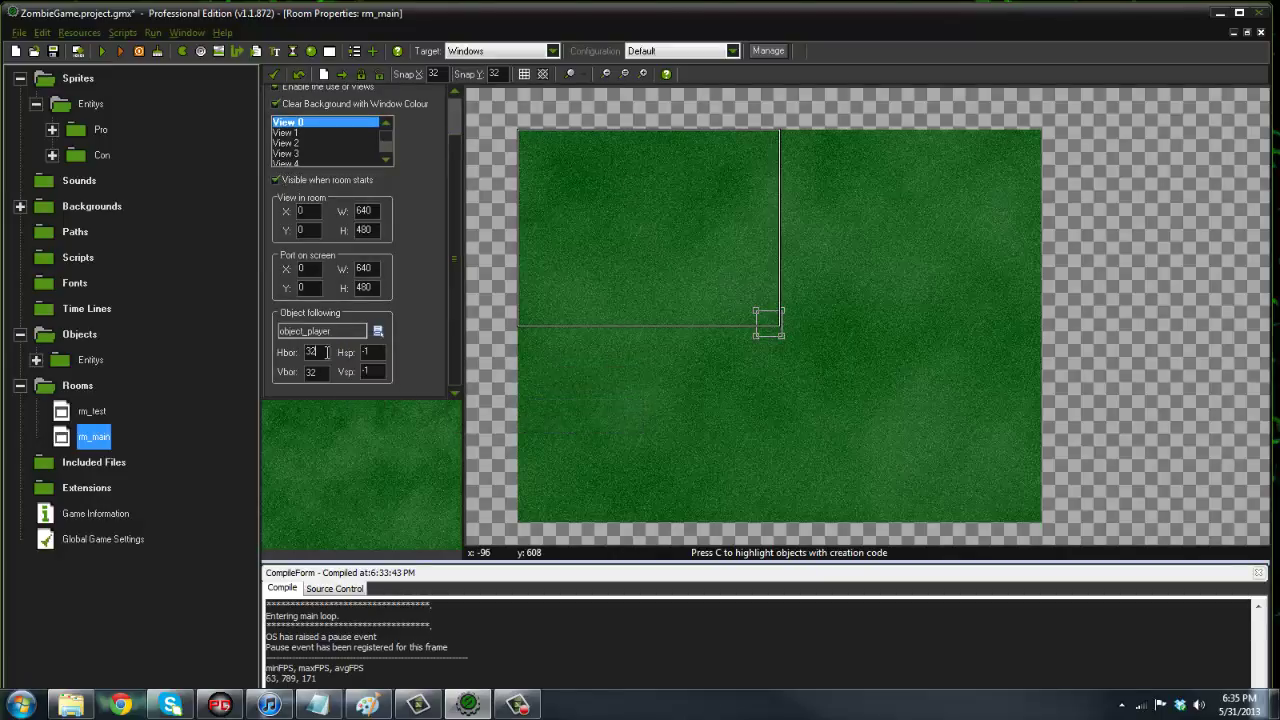
{"action": "type", "text": "0"}
Accept the rm_main room changes and run the game.
{"action": "left_click", "coordinate": [274, 75]}
{"action": "left_click", "coordinate": [104, 51]}
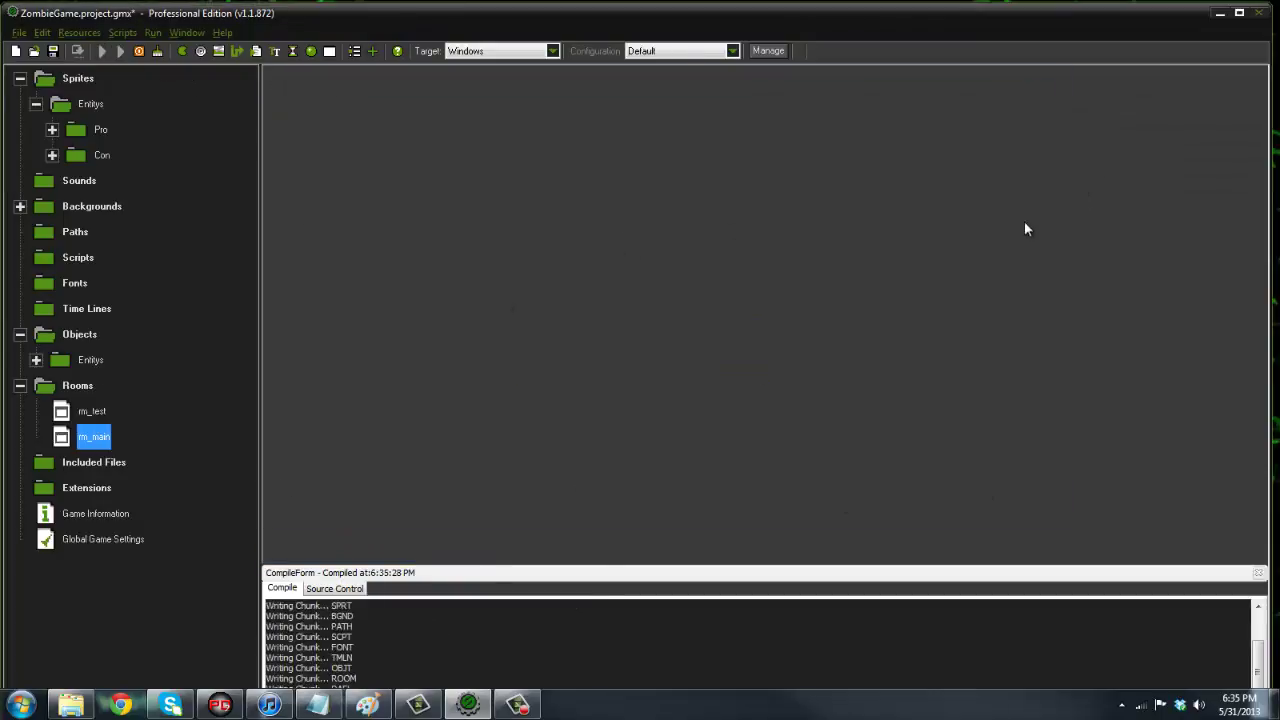
Close the running game and move rm_main above rm_test in the room order.
{"action": "left_click", "coordinate": [879, 162]}
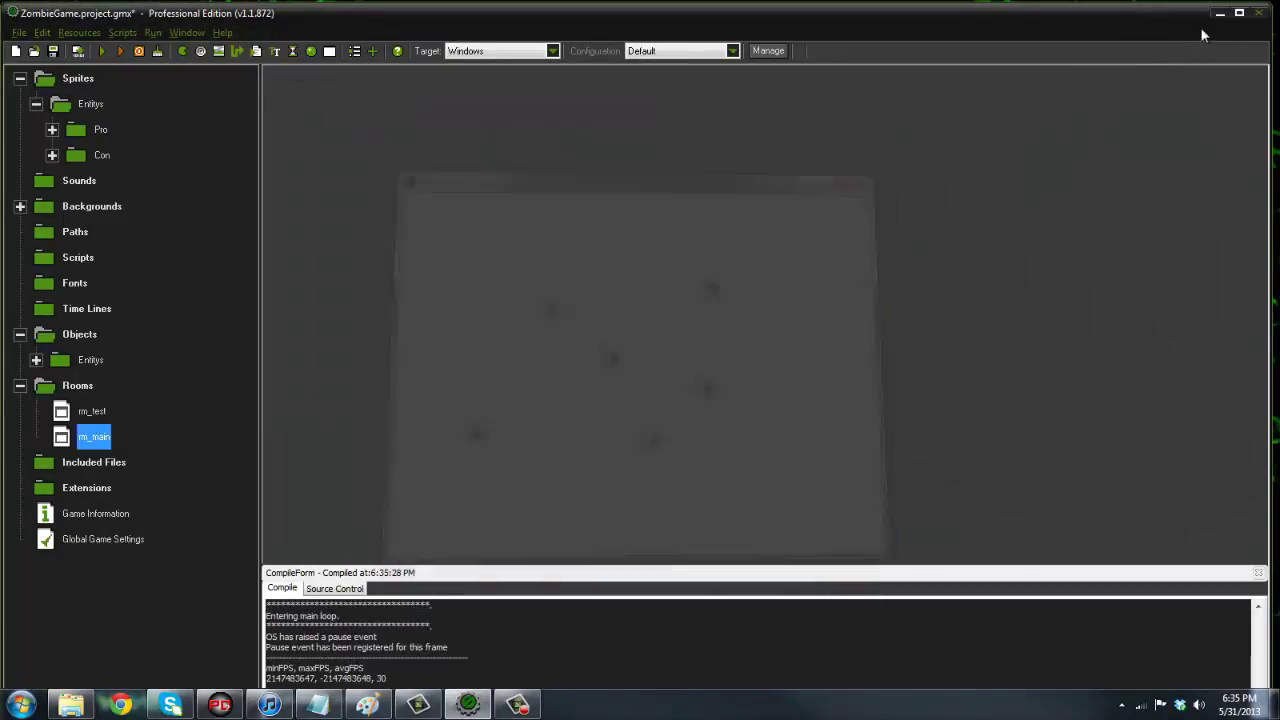
{"action": "left_click_drag", "start_coordinate": [85, 432], "coordinate": [90, 407]}
Run the game, walk the player around to inspect the mist over the grass in rm_main, and close it.
{"action": "left_click", "coordinate": [103, 47]}
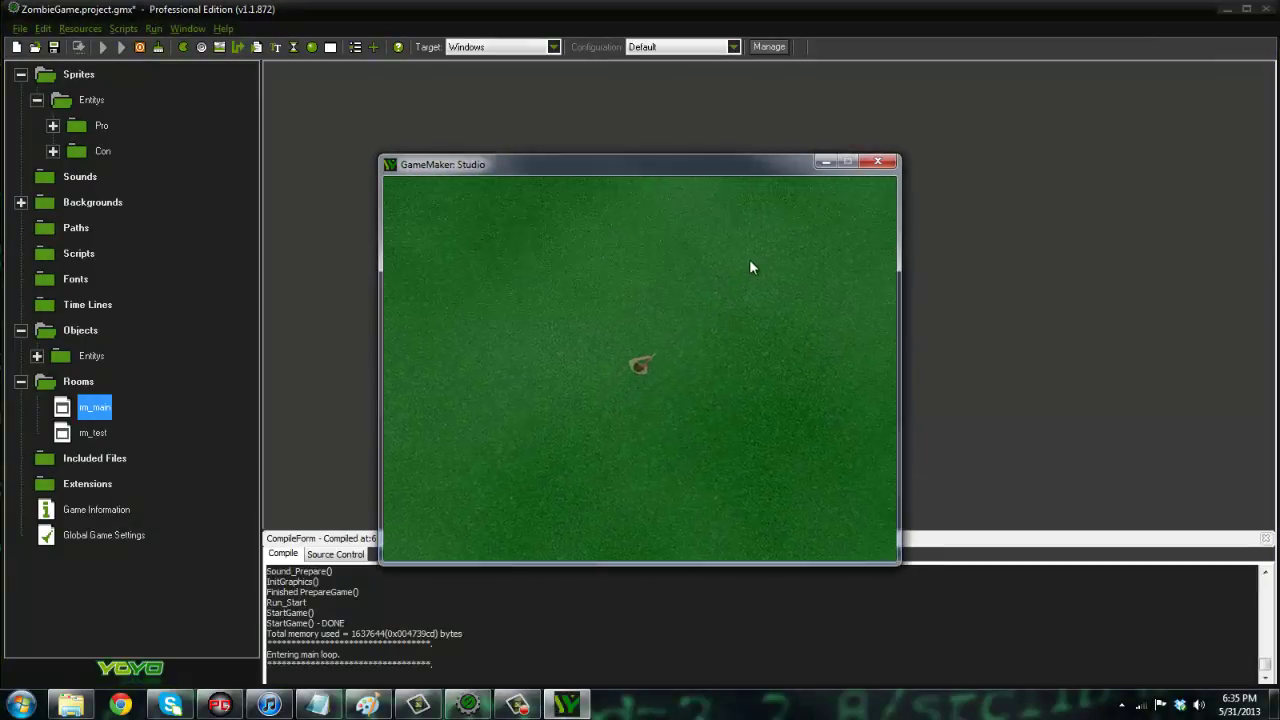
{"action": "key", "text": "w"}
{"action": "key", "text": "w"}
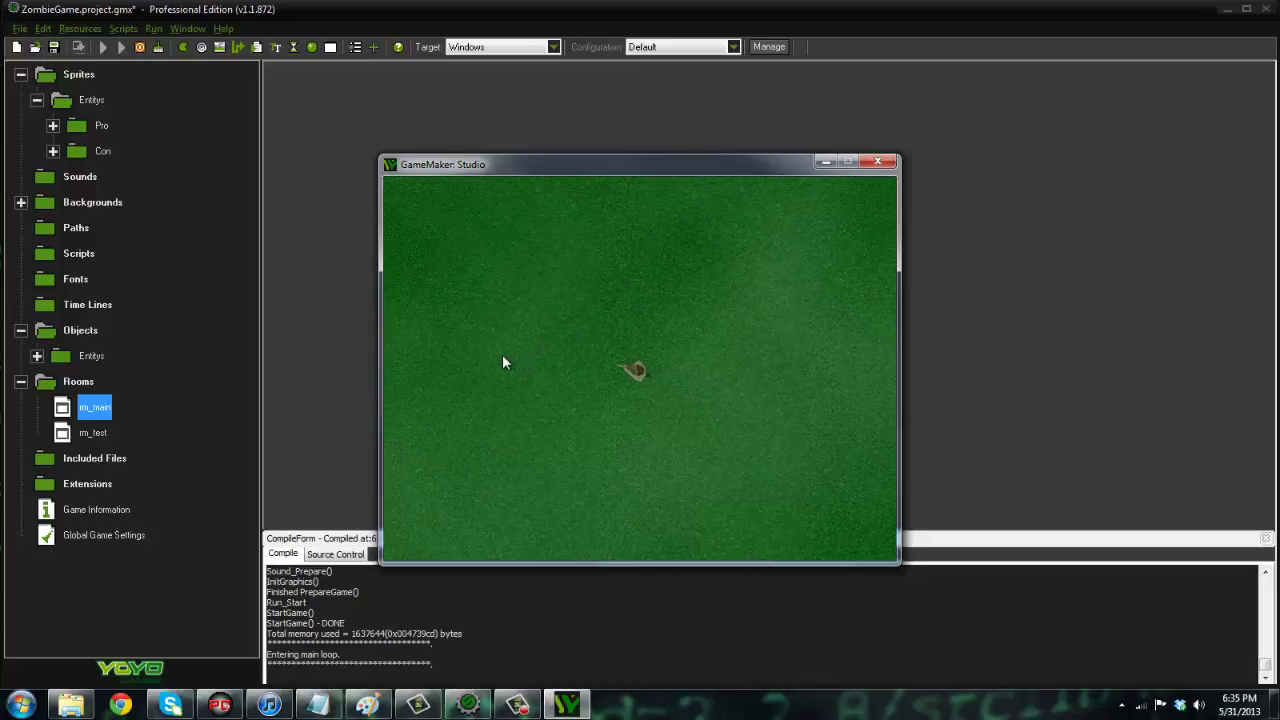
{"action": "key", "text": "w"}
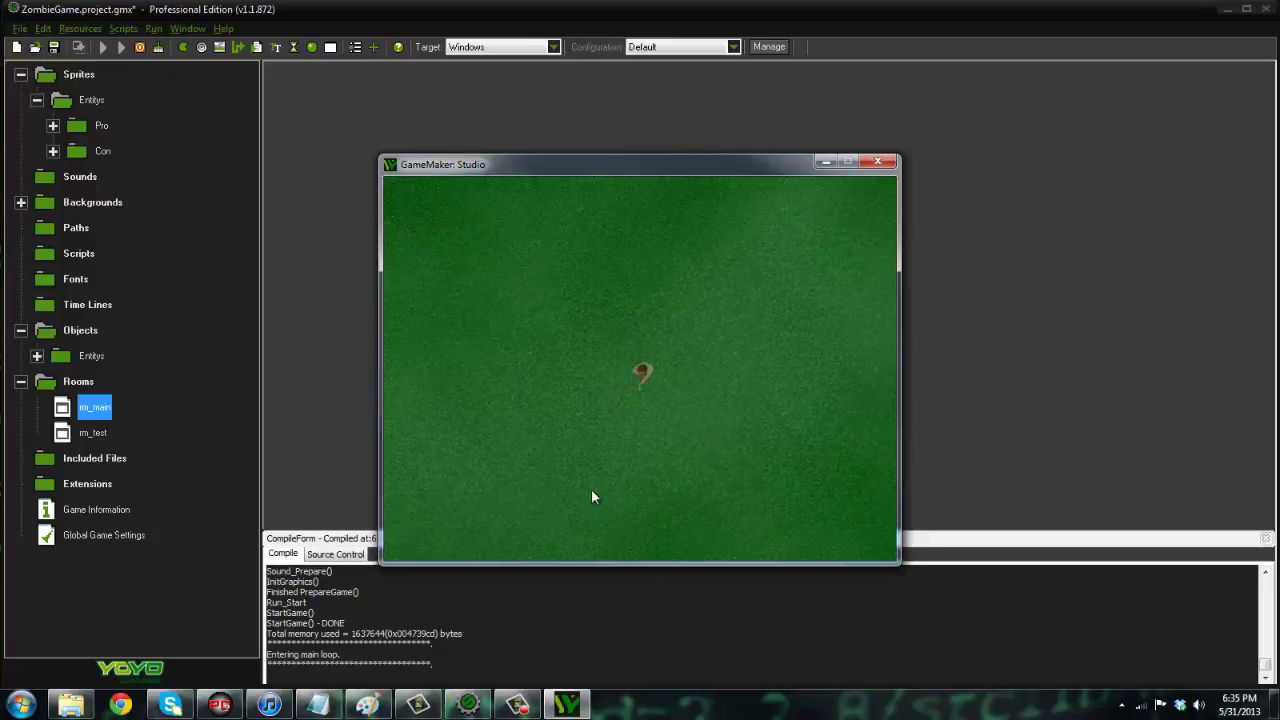
{"action": "key", "text": "w"}
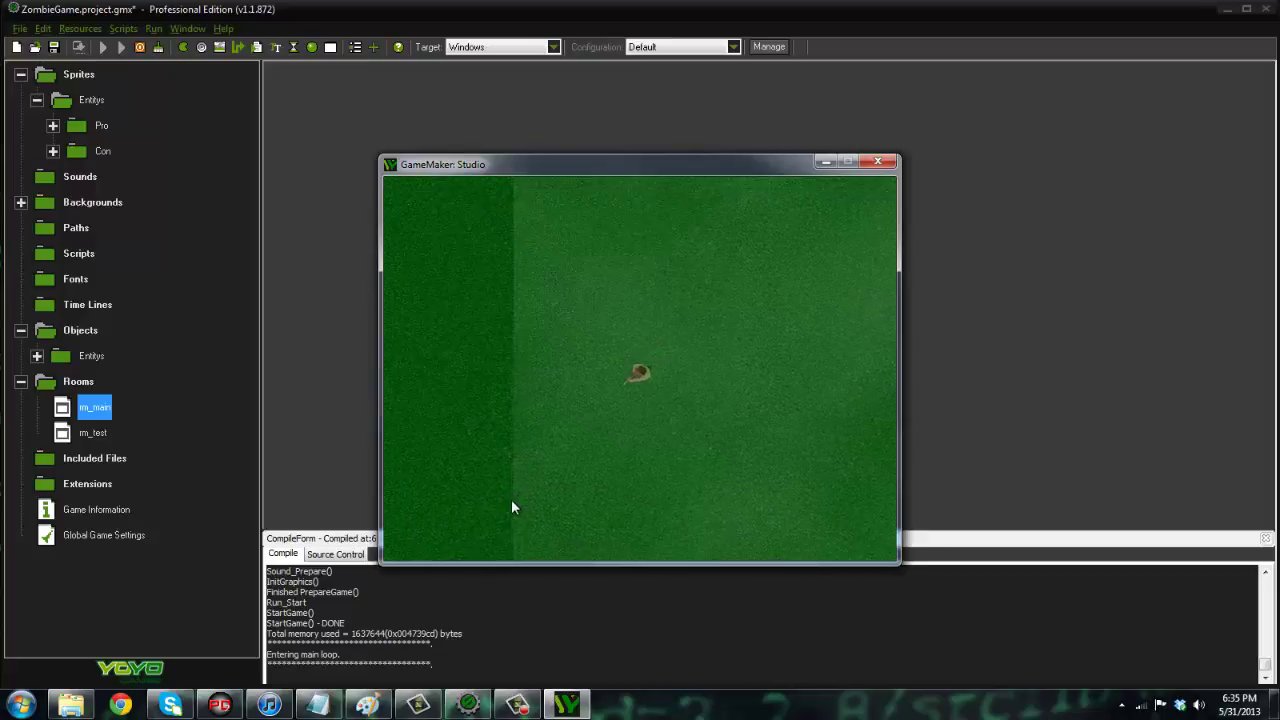
{"action": "key", "text": "w"}
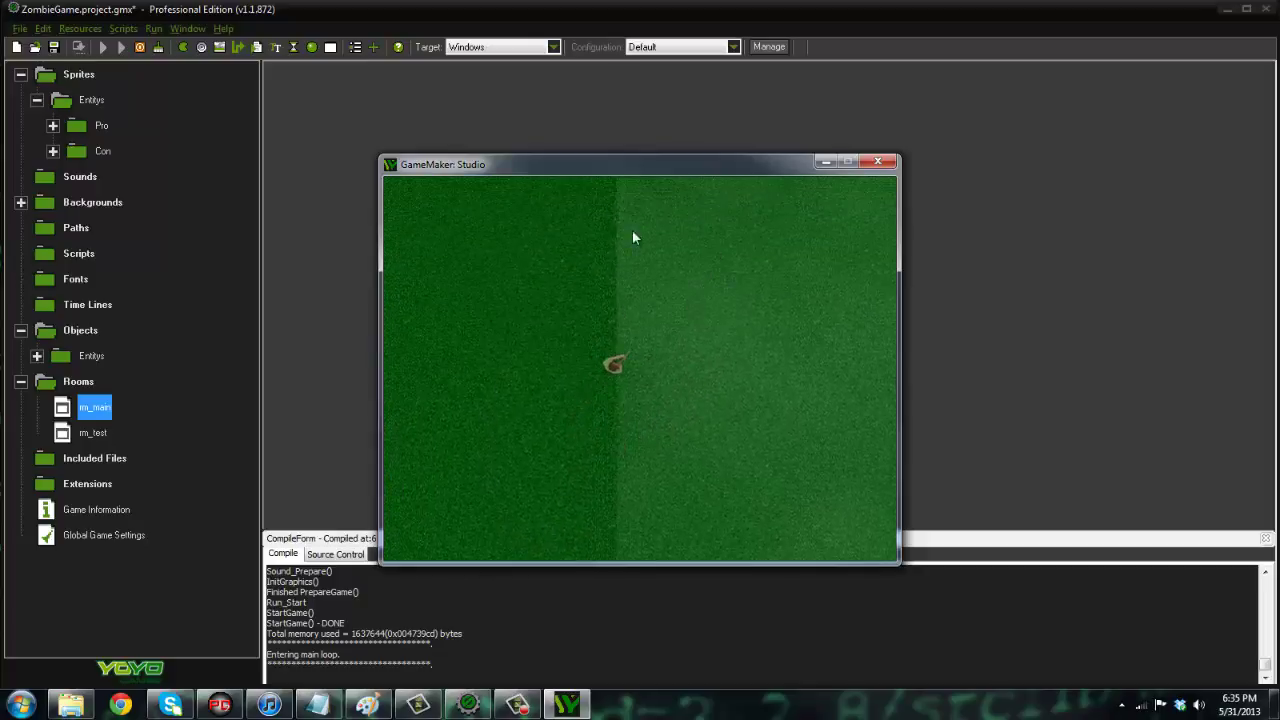
{"action": "key", "text": "w"}
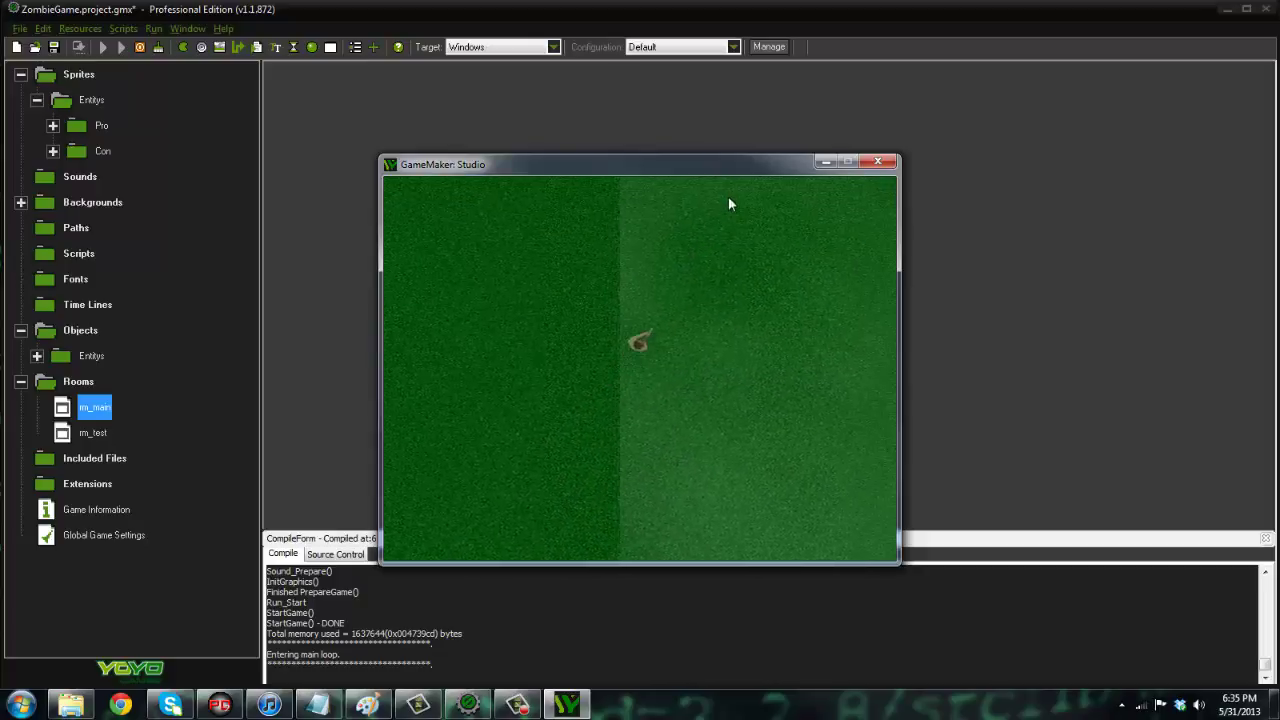
{"action": "left_click", "coordinate": [889, 162]}
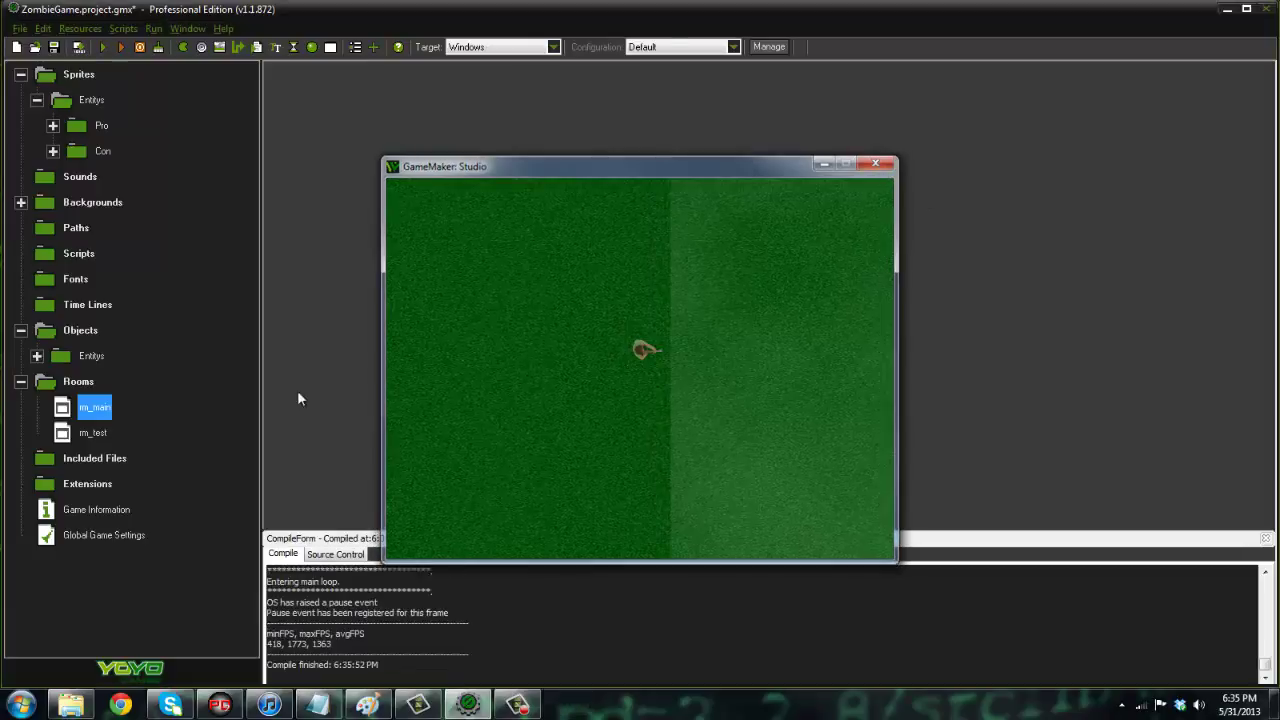
In rm_main, enable horizontal and vertical tiling for the background_mist foreground and accept the room.
{"action": "double_click", "coordinate": [90, 408]}
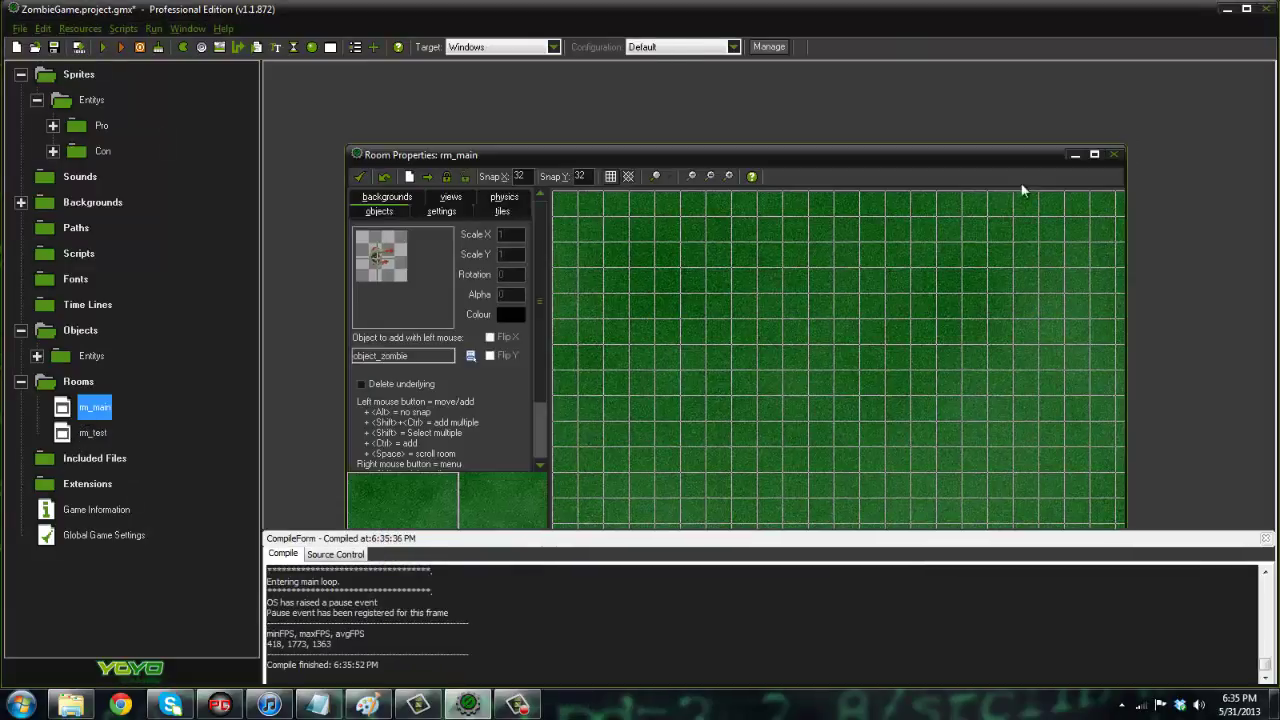
{"action": "left_click", "coordinate": [1104, 154]}
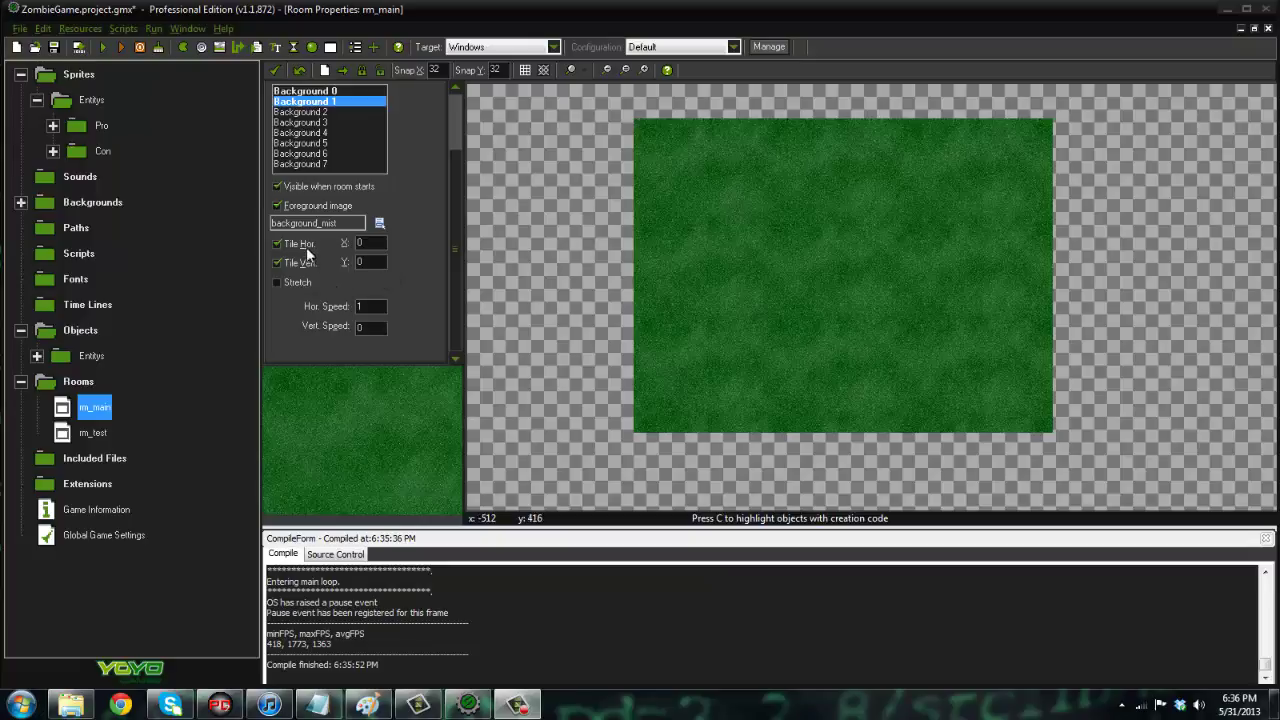
{"action": "left_click", "coordinate": [277, 283]}
{"action": "left_click", "coordinate": [277, 282]}
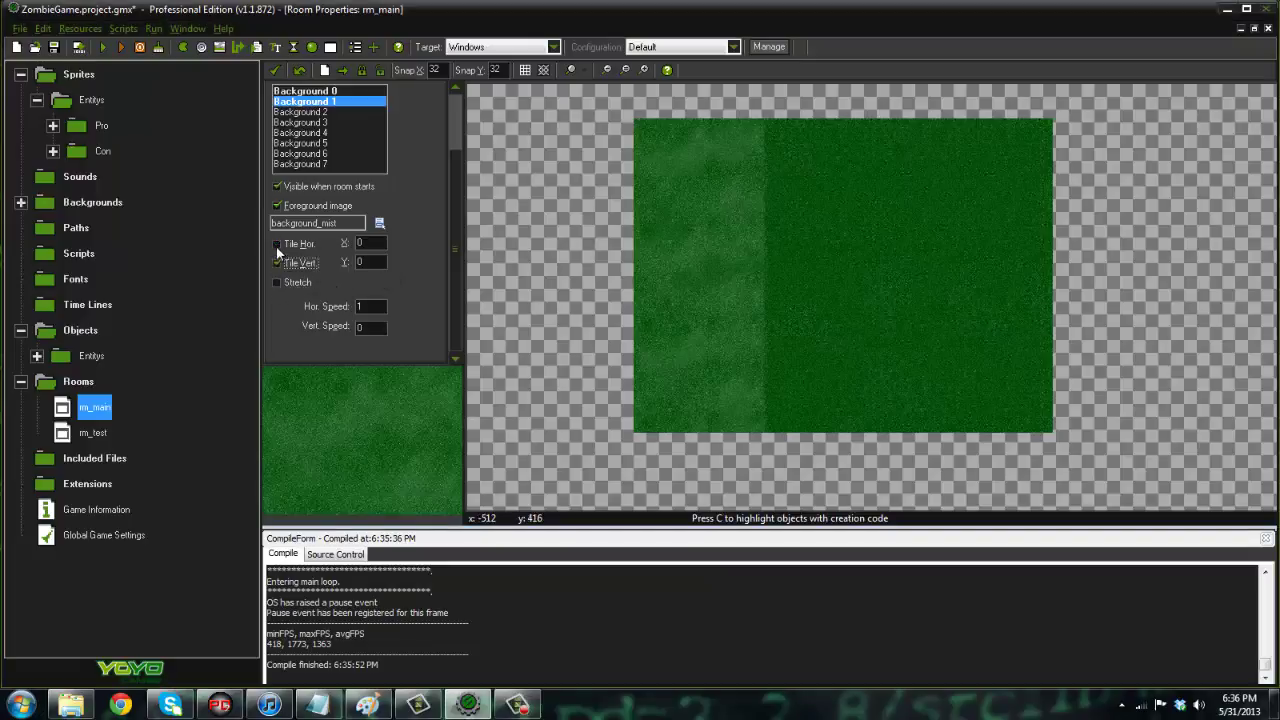
{"action": "left_click", "coordinate": [277, 244]}
{"action": "left_click", "coordinate": [277, 262]}
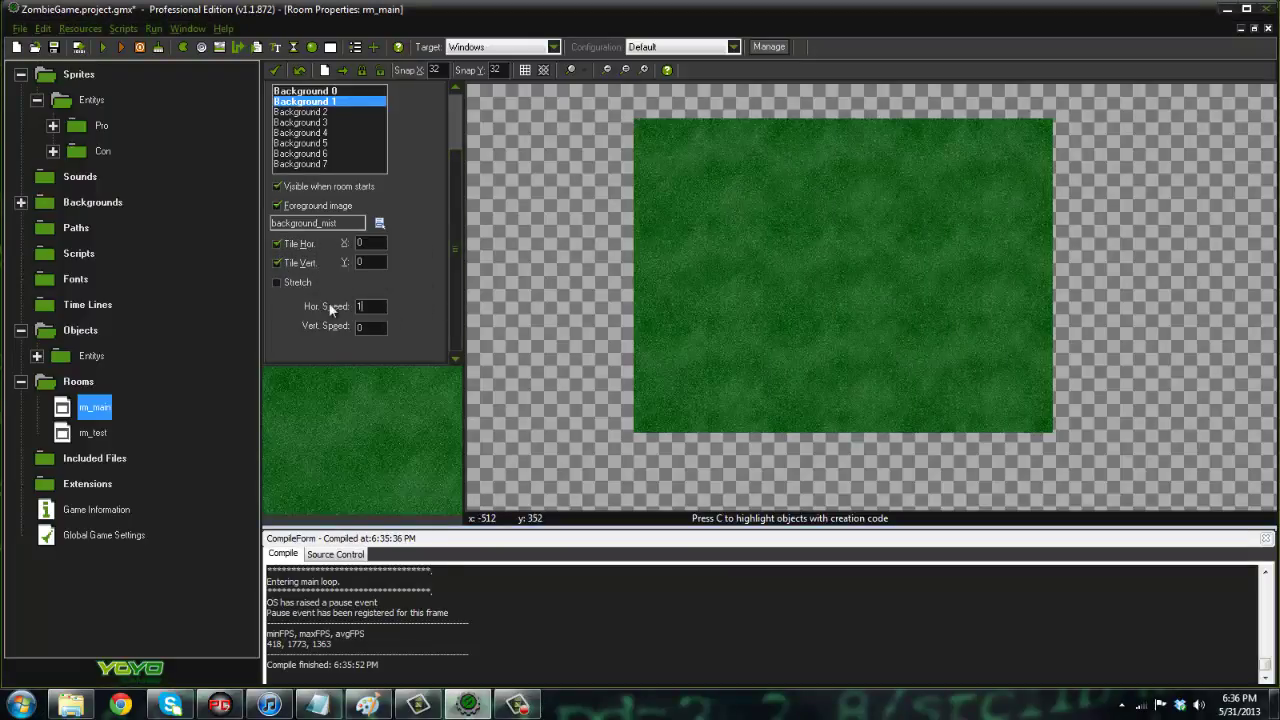
{"action": "double_click", "coordinate": [381, 307]}
{"action": "left_click", "coordinate": [278, 71]}
Save the project, run the game to test the tiled mist while walking around, and close the game.
{"action": "left_click", "coordinate": [53, 47]}
{"action": "left_click", "coordinate": [104, 47]}
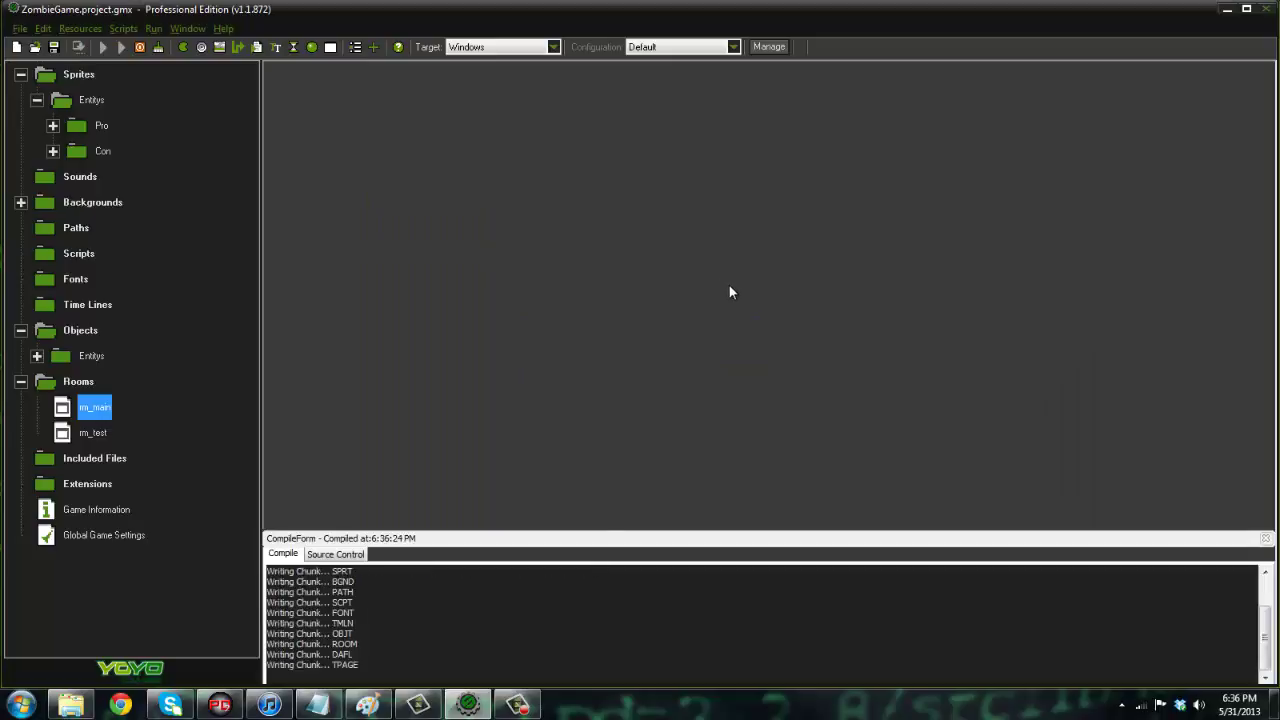
{"action": "key", "text": "w"}
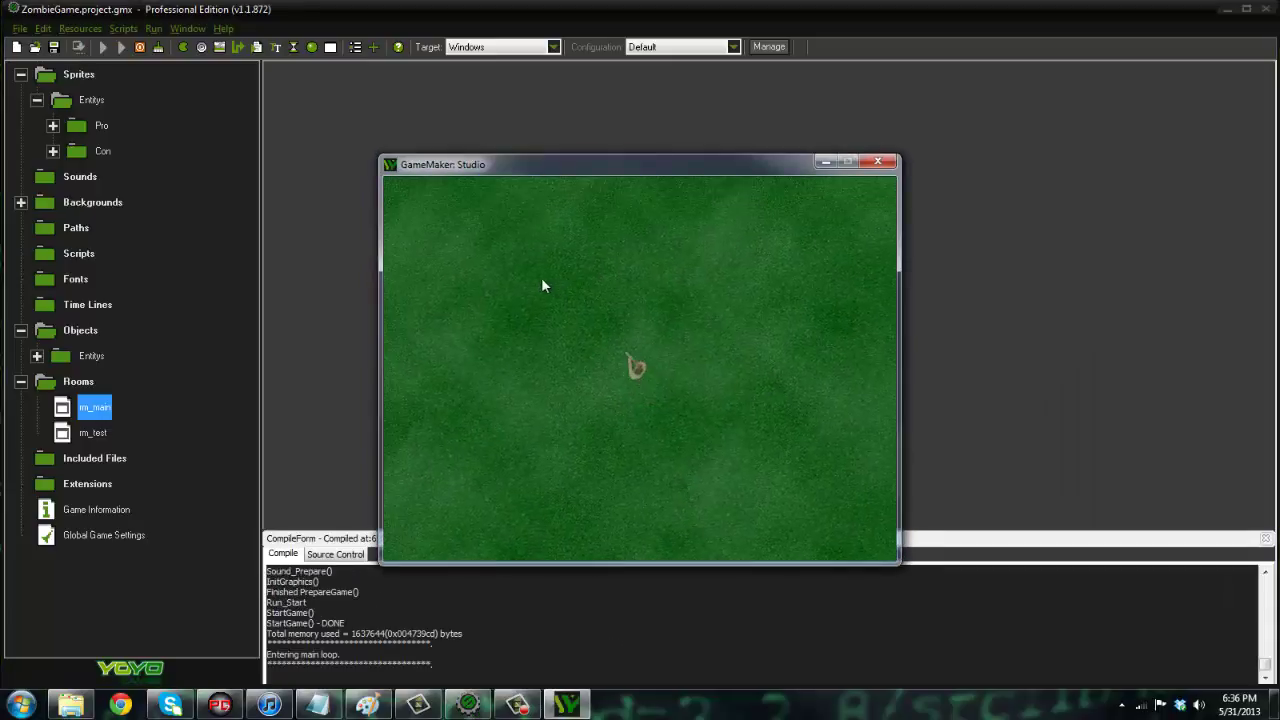
{"action": "key", "text": "a"}
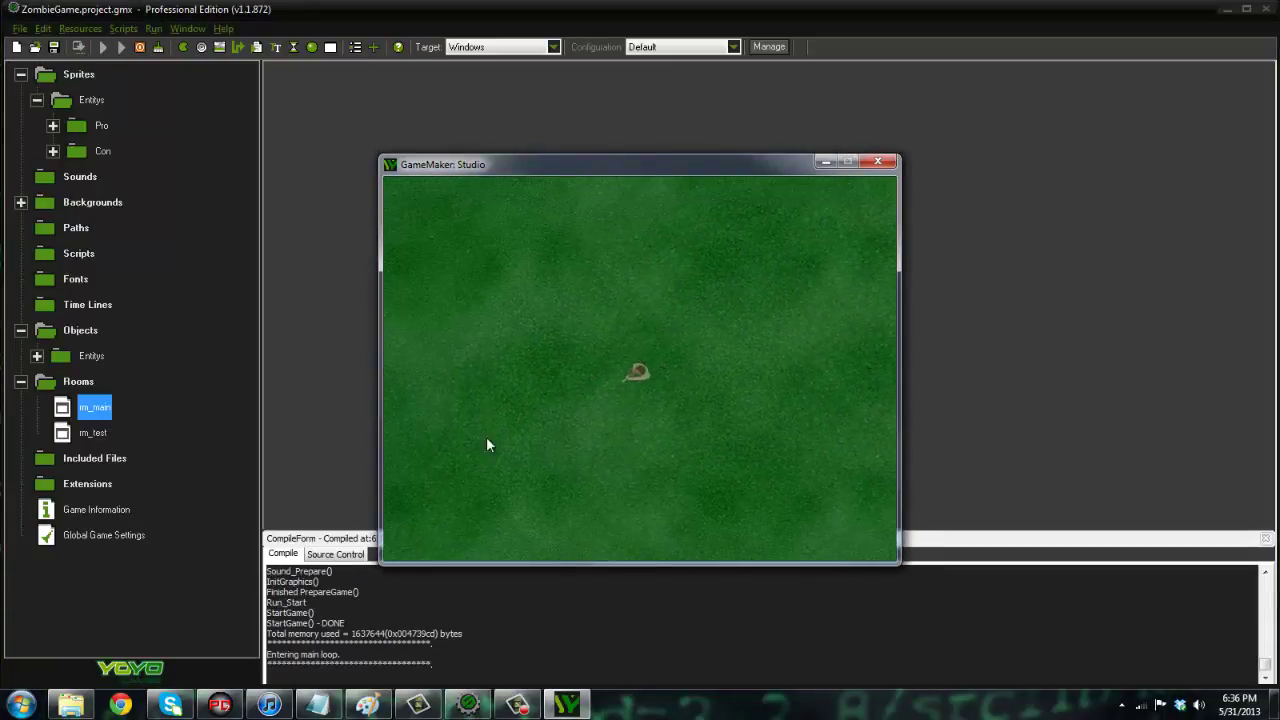
{"action": "mouse_move", "coordinate": [463, 370]}
{"action": "left_mouse_down"}
{"action": "mouse_move", "coordinate": [480, 298]}
{"action": "mouse_move", "coordinate": [540, 280]}
{"action": "left_mouse_up"}
{"action": "mouse_move", "coordinate": [730, 261]}
{"action": "left_mouse_down"}
{"action": "mouse_move", "coordinate": [800, 270]}
{"action": "mouse_move", "coordinate": [857, 357]}
{"action": "mouse_move", "coordinate": [820, 492]}
{"action": "mouse_move", "coordinate": [816, 244]}
{"action": "mouse_move", "coordinate": [753, 224]}
{"action": "mouse_move", "coordinate": [462, 289]}
{"action": "mouse_move", "coordinate": [493, 462]}
{"action": "left_mouse_up"}
{"action": "left_click", "coordinate": [876, 164]}
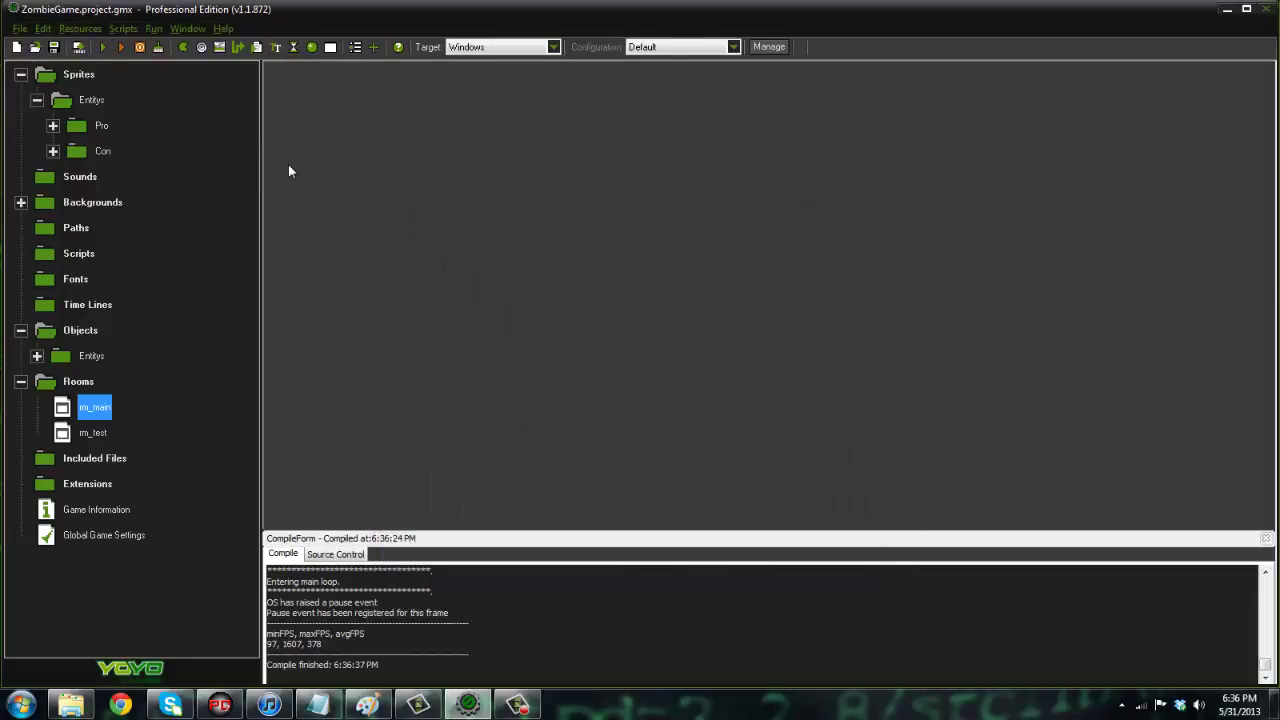
{"action": "key", "text": "F10"}
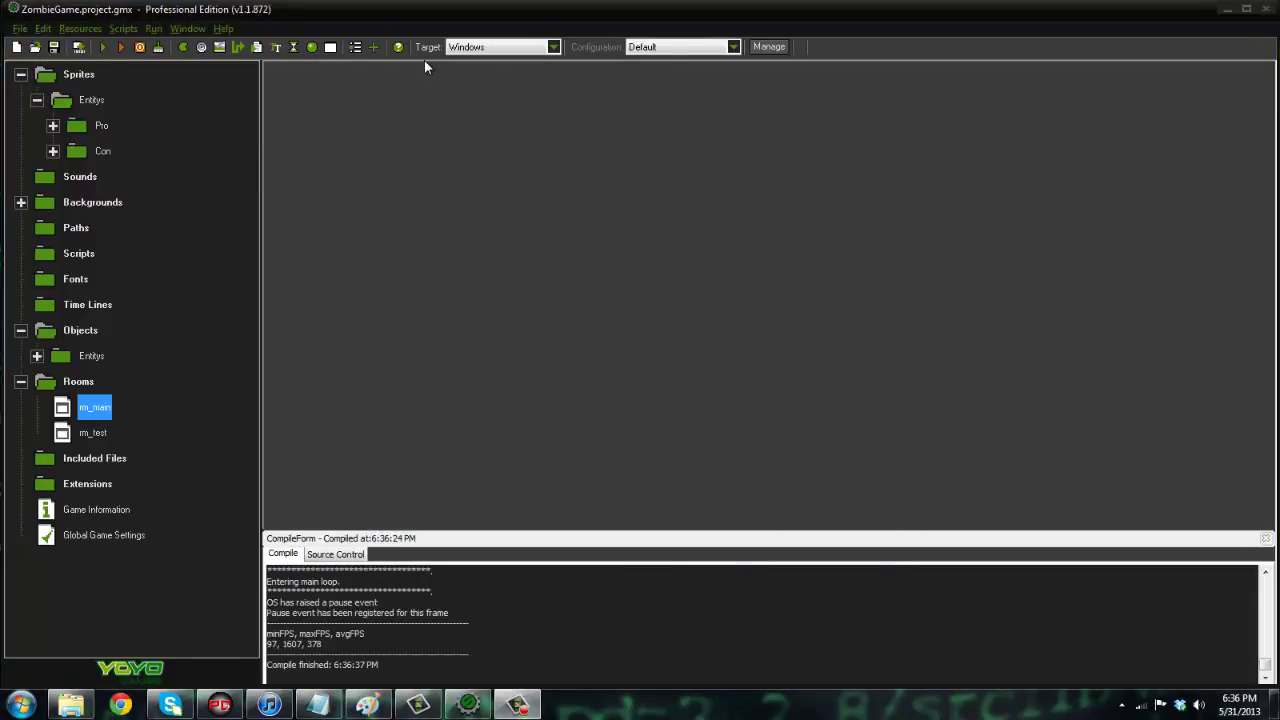
{"action": "left_click", "coordinate": [21, 204]}
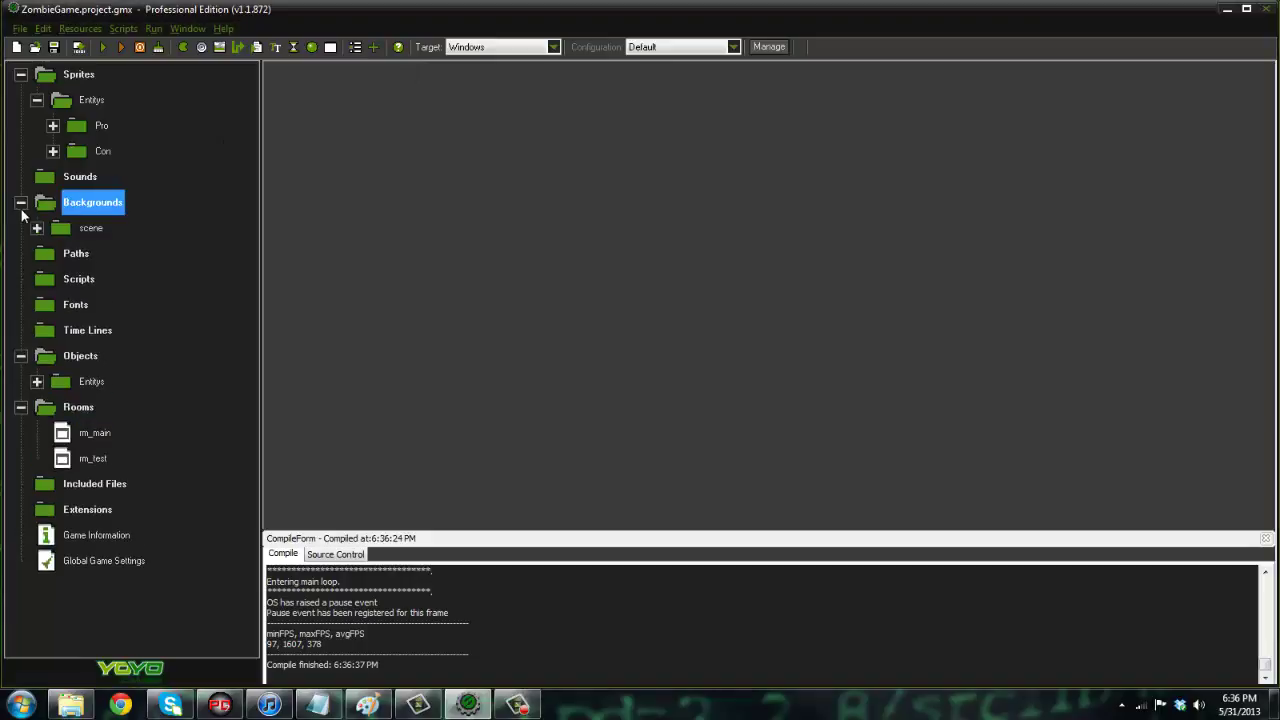
{"action": "left_click", "coordinate": [21, 204]}
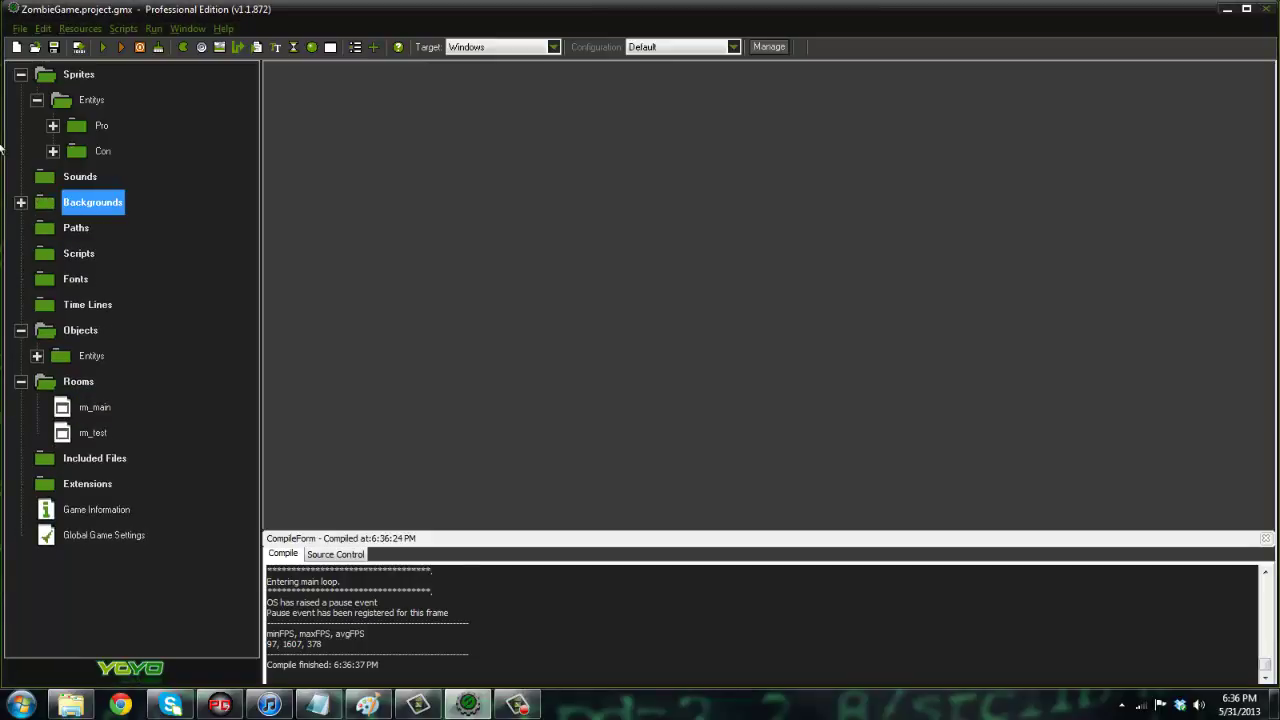
{"action": "right_click", "coordinate": [60, 81]}
{"action": "left_click", "coordinate": [162, 105]}
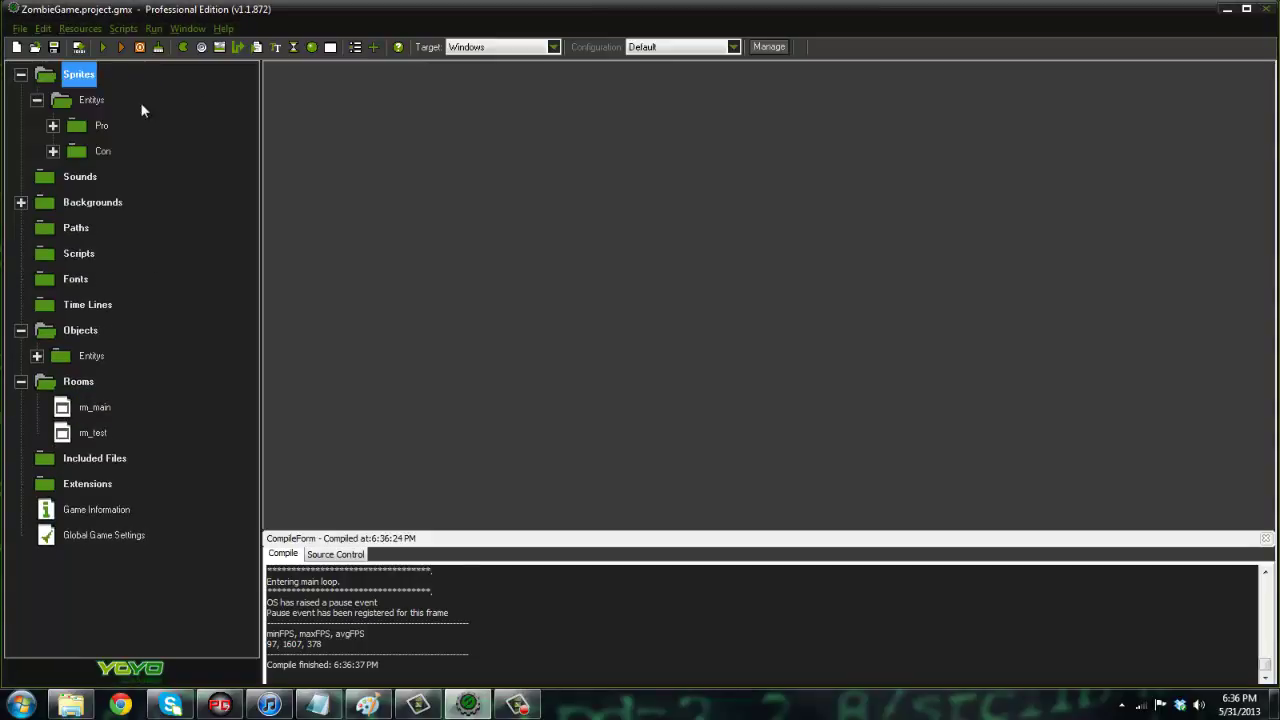
Create a group named Static Objects under Sprites.
{"action": "left_click", "coordinate": [37, 101]}
{"action": "right_click", "coordinate": [40, 78]}
{"action": "left_click", "coordinate": [60, 153]}
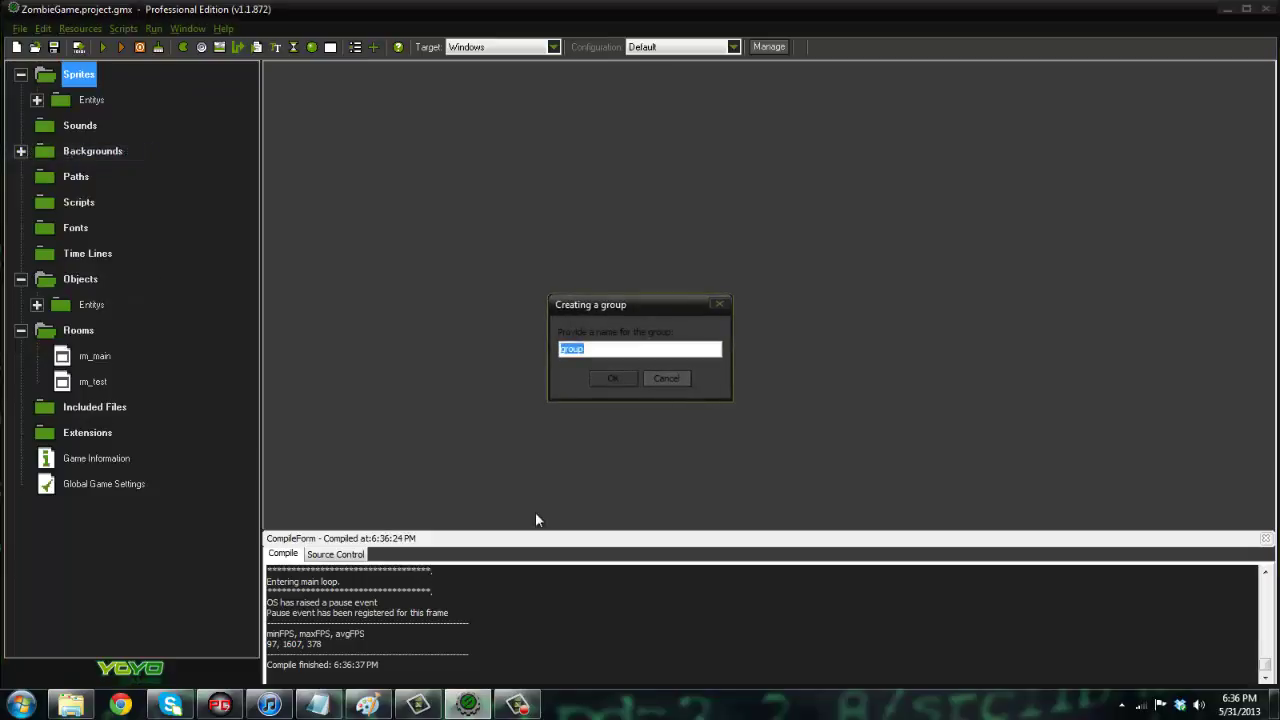
{"action": "type", "text": "Static Objects"}
{"action": "key", "text": "Return"}
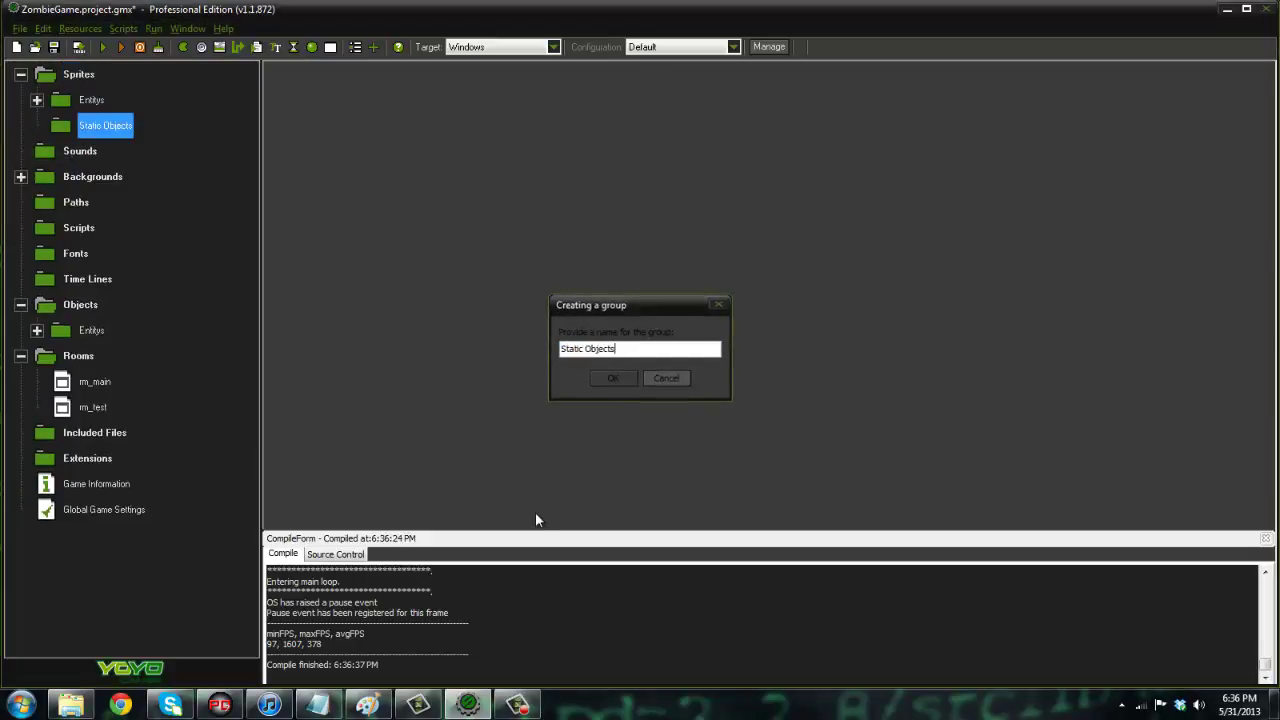
Create a sprite named sprite_tree in the Static Objects group and load the round tree image from the Zombie Course folder.
{"action": "right_click", "coordinate": [115, 136]}
{"action": "left_click", "coordinate": [132, 142]}
{"action": "left_click_drag", "start_coordinate": [511, 214], "coordinate": [489, 186]}
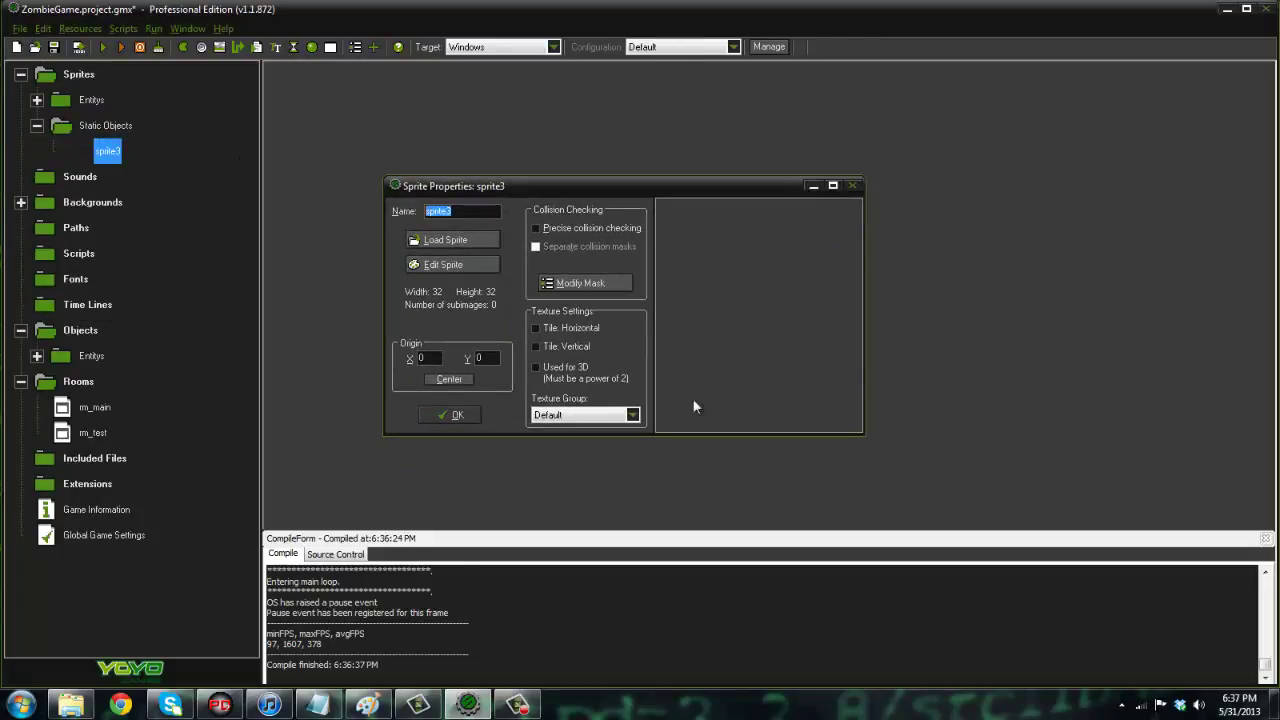
{"action": "type", "text": "sprite"}
{"action": "left_click", "coordinate": [452, 240]}
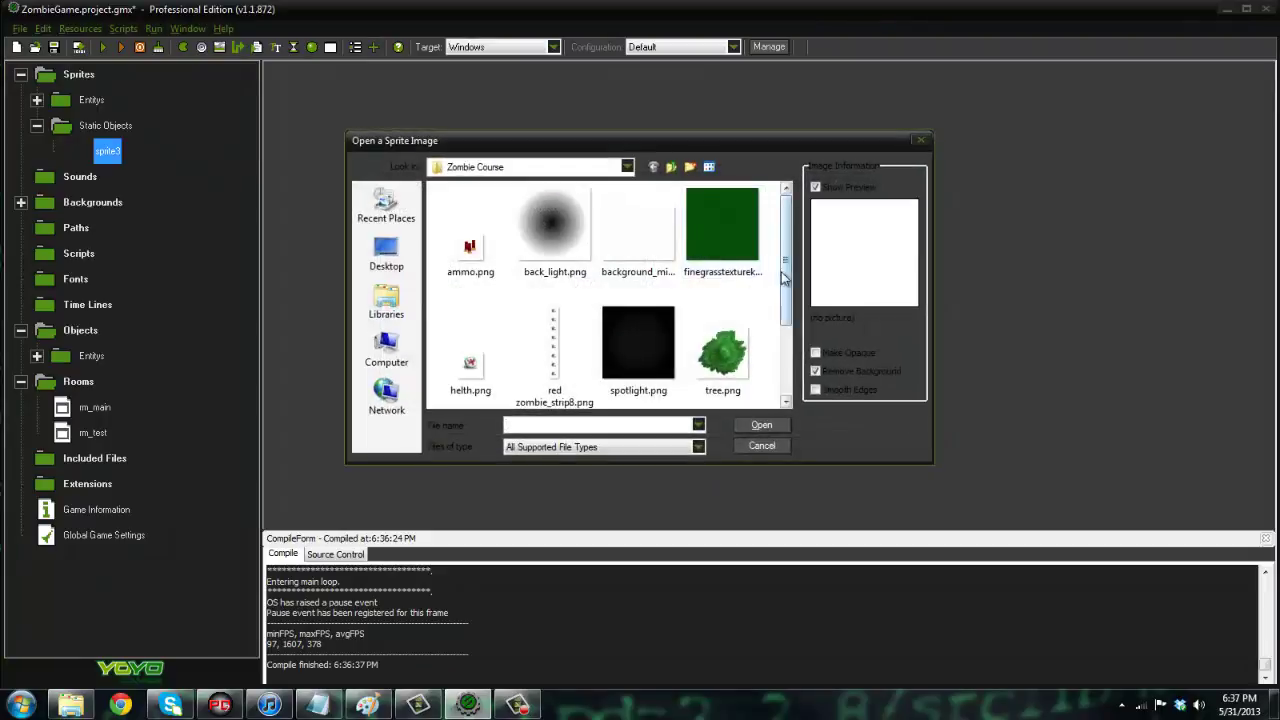
{"action": "left_click", "coordinate": [785, 365]}
{"action": "double_click", "coordinate": [457, 355]}
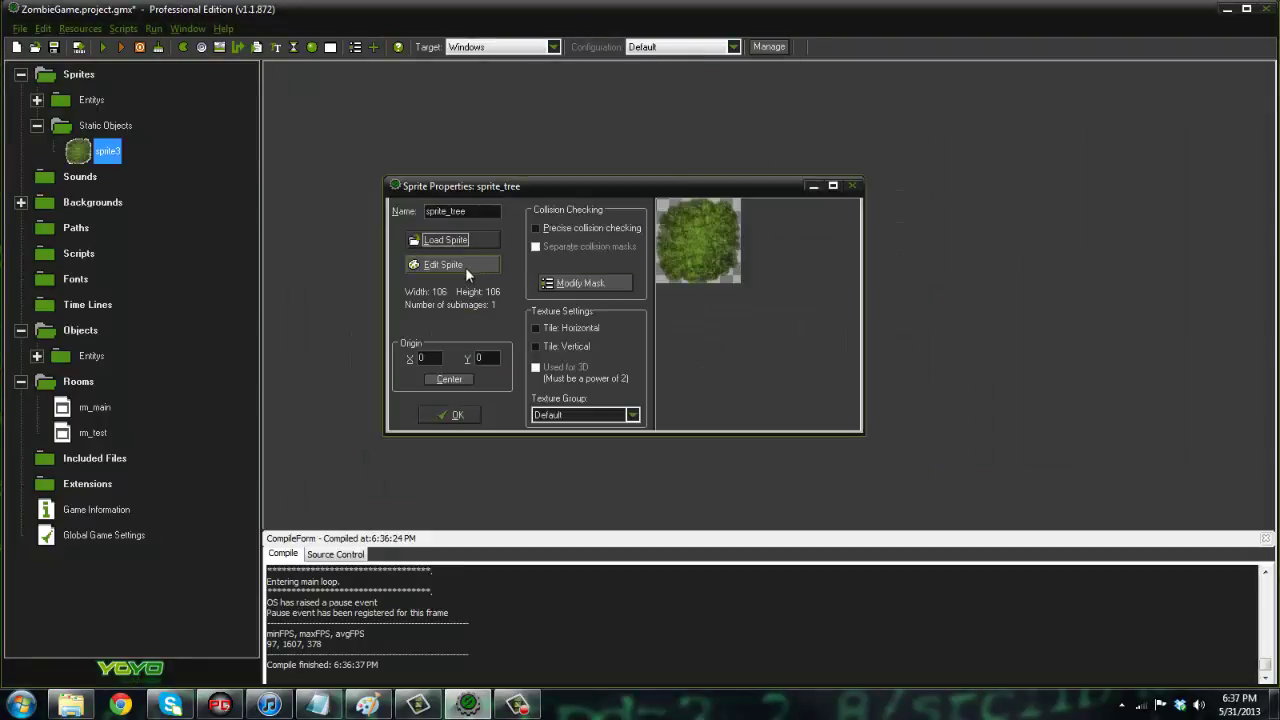
Check the tree image in the sprite editor and center the sprite's origin.
{"action": "left_click", "coordinate": [477, 266]}
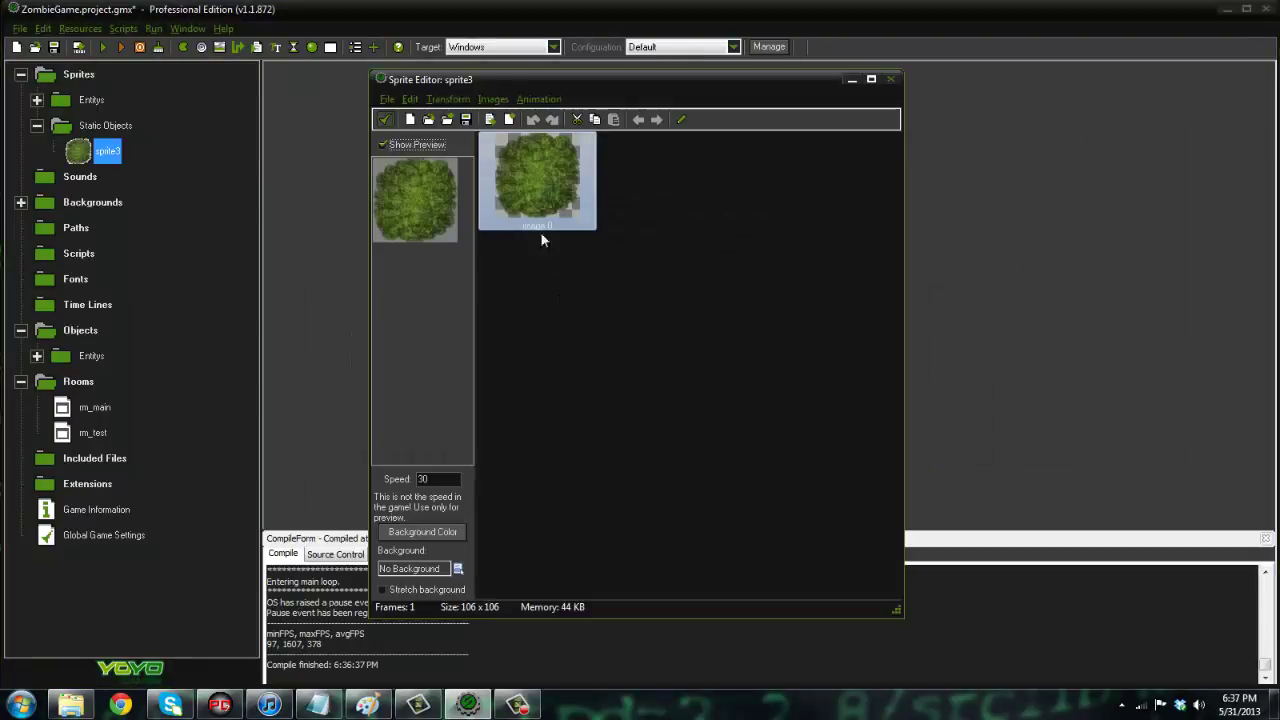
{"action": "left_click", "coordinate": [383, 120]}
Set the tree sprite's collision mask to a manual bounding box with an ellipse shape.
{"action": "left_click", "coordinate": [588, 285]}
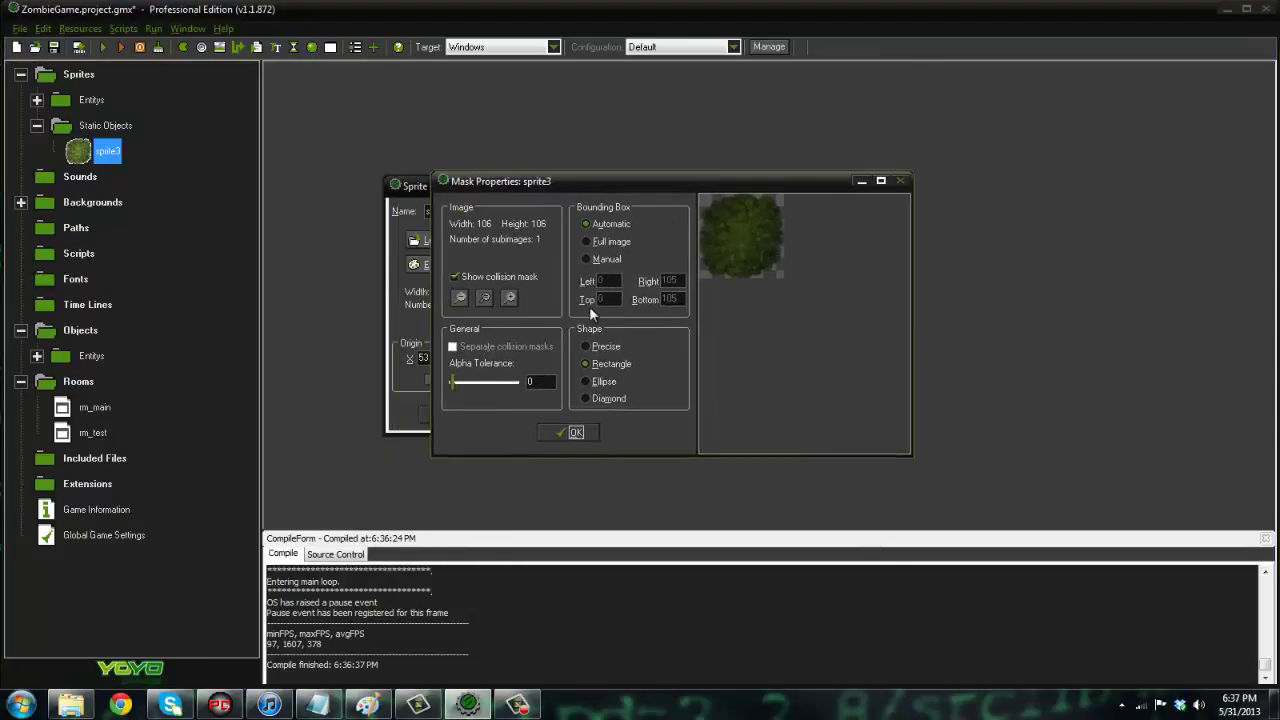
{"action": "left_click", "coordinate": [587, 259]}
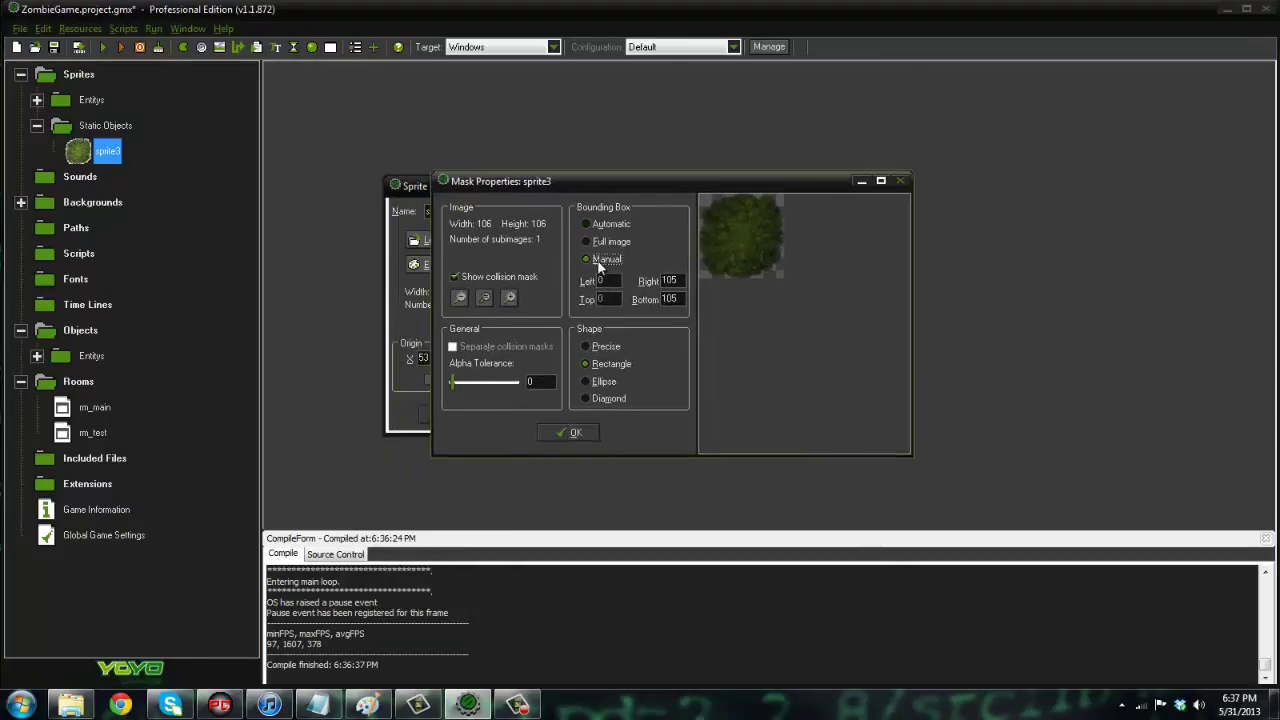
{"action": "left_click", "coordinate": [588, 382]}
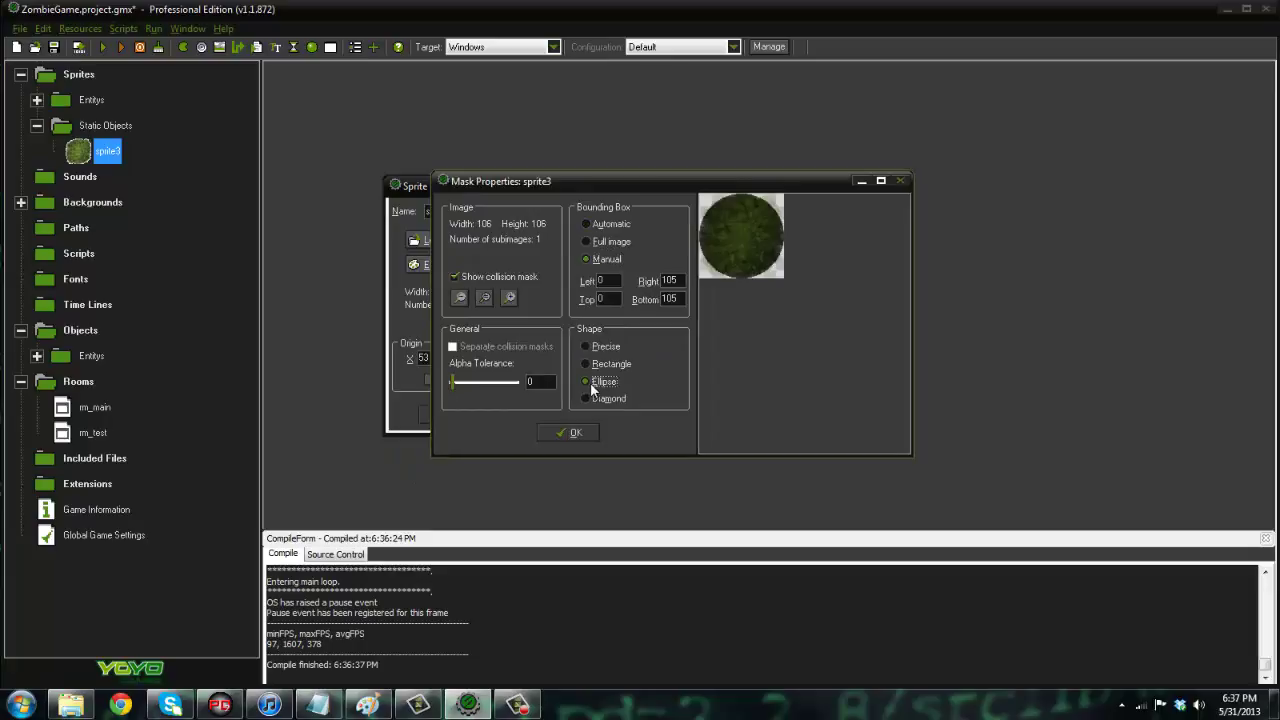
Set the mask's bounding box to left 30, top 30, right 79 and bottom 79, then accept the mask and the sprite.
{"action": "double_click", "coordinate": [610, 282]}
{"action": "type", "text": "30"}
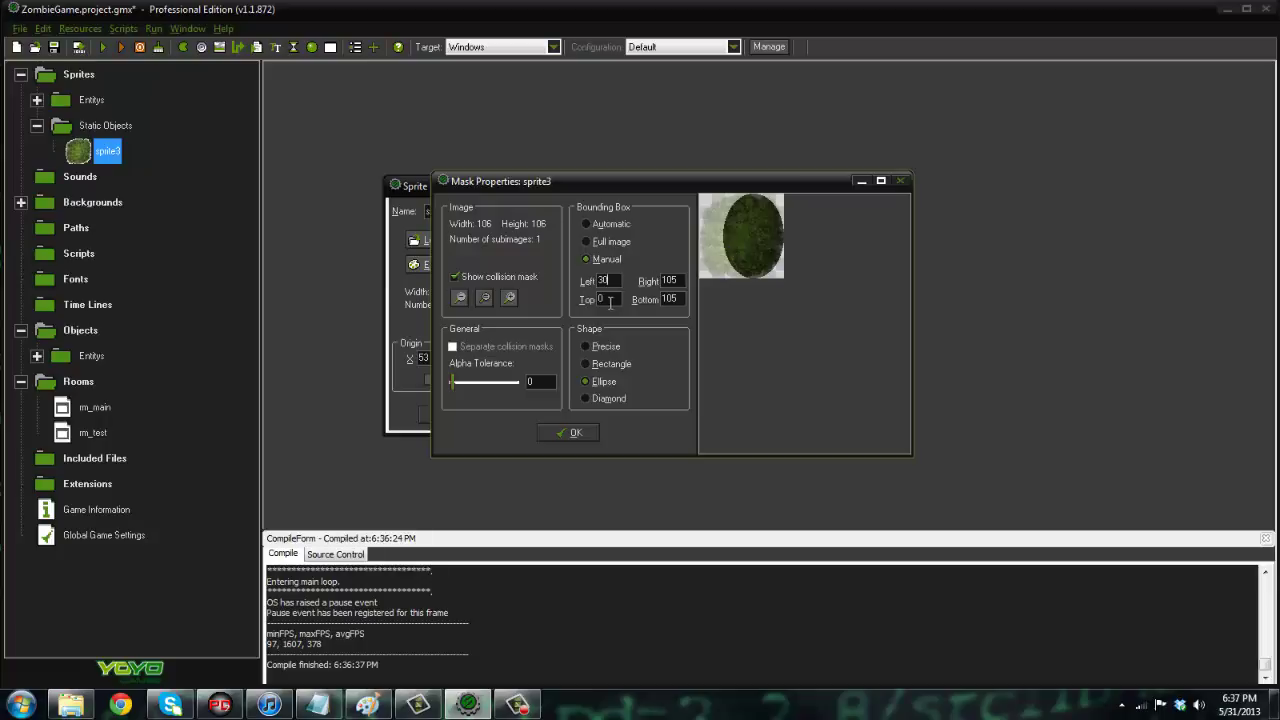
{"action": "double_click", "coordinate": [609, 302]}
{"action": "type", "text": "30"}
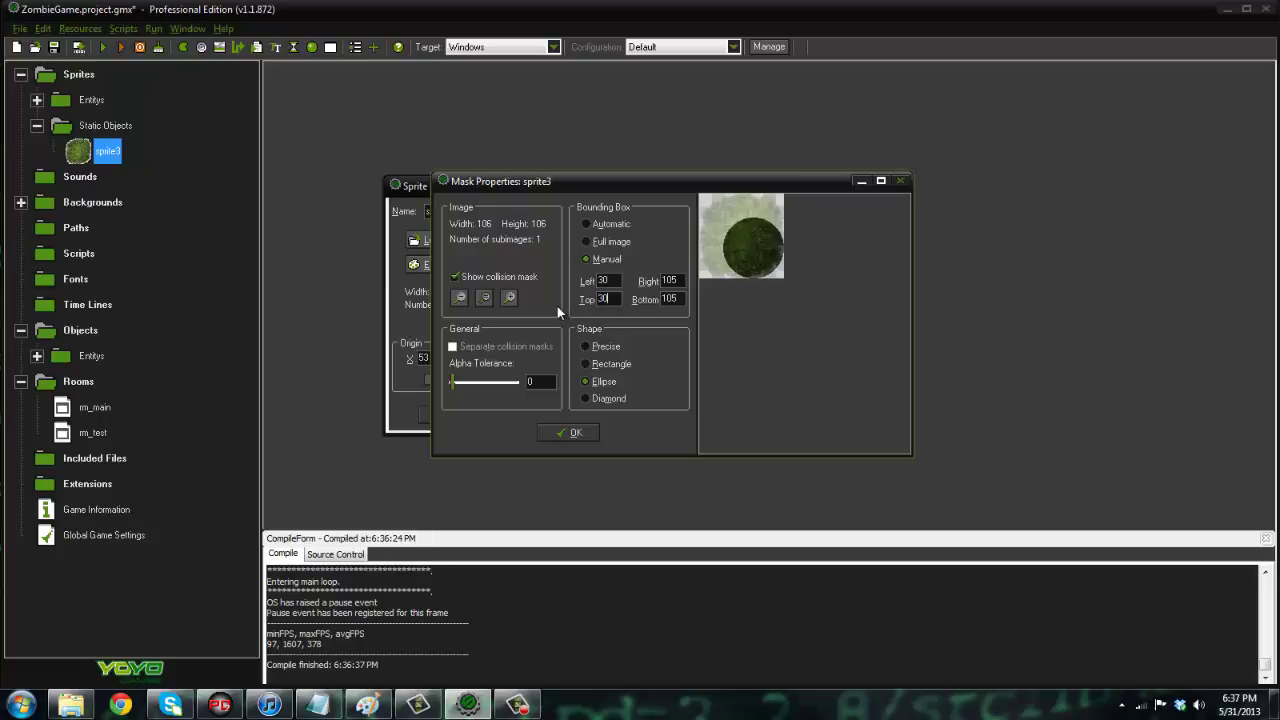
{"action": "double_click", "coordinate": [673, 281]}
{"action": "type", "text": "75"}
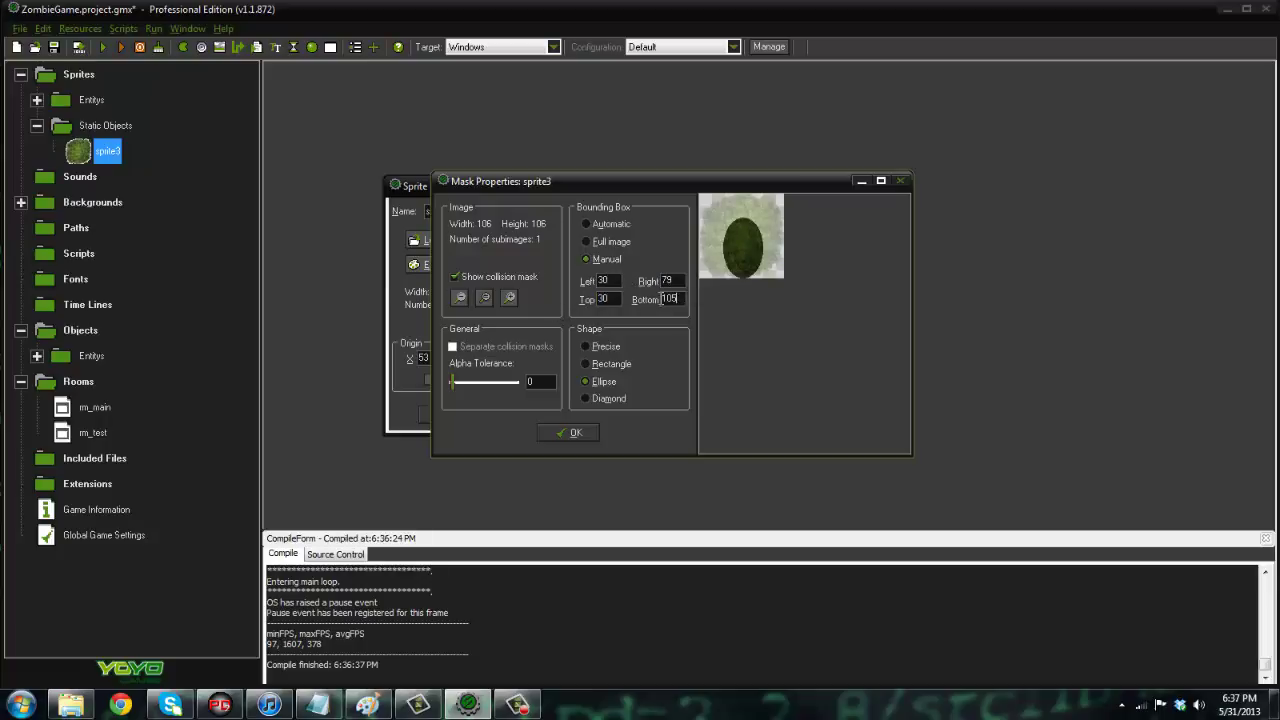
{"action": "double_click", "coordinate": [663, 298]}
{"action": "type", "text": "79"}
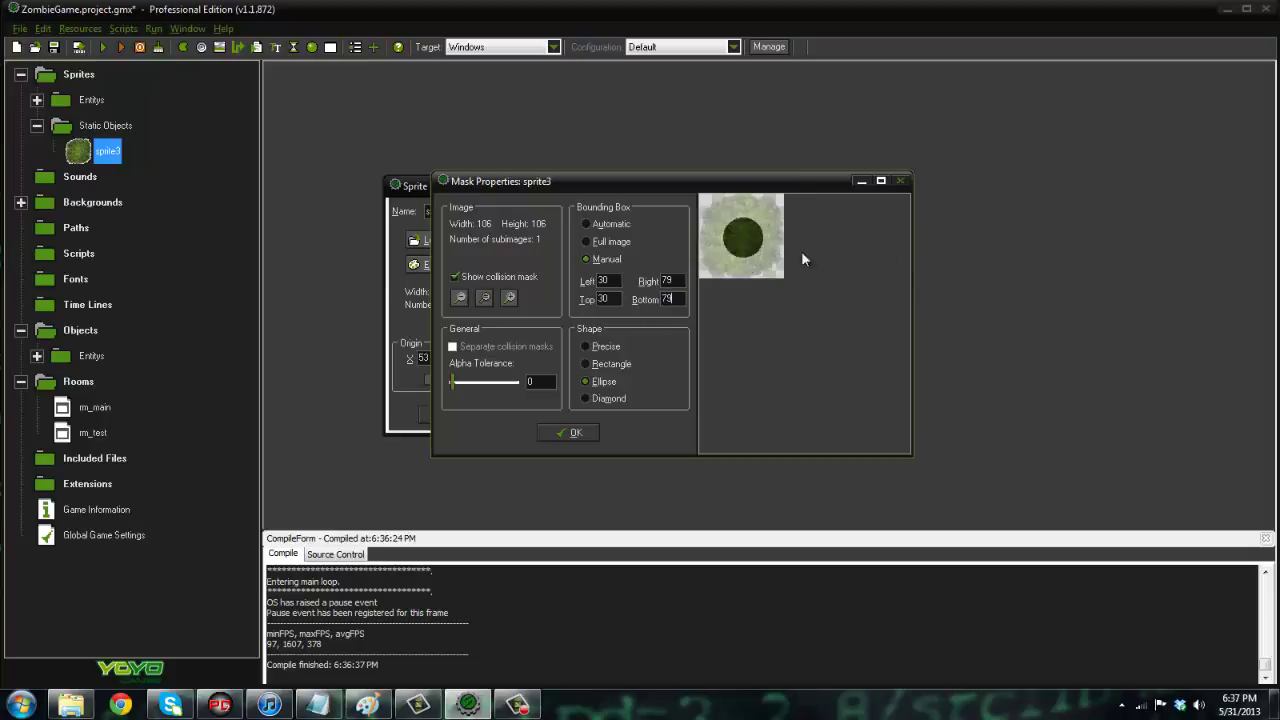
{"action": "left_click", "coordinate": [574, 433]}
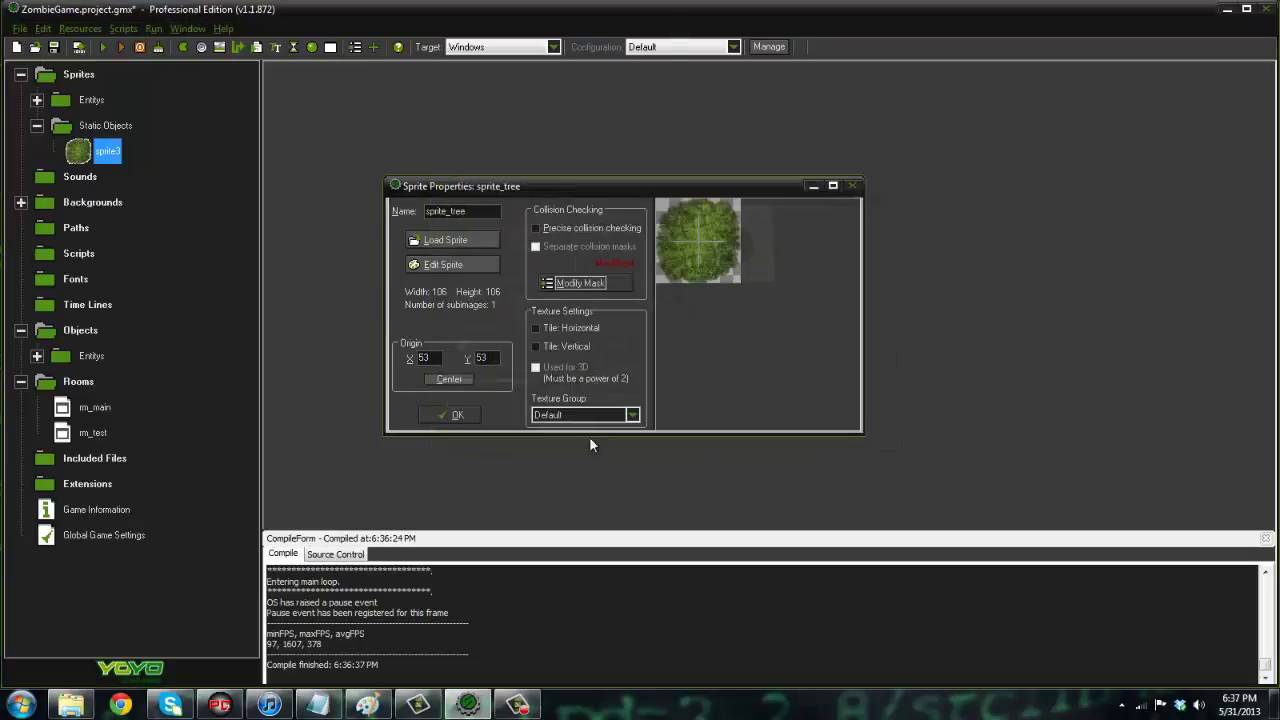
{"action": "left_click", "coordinate": [450, 413]}
{"action": "left_click", "coordinate": [36, 125]}
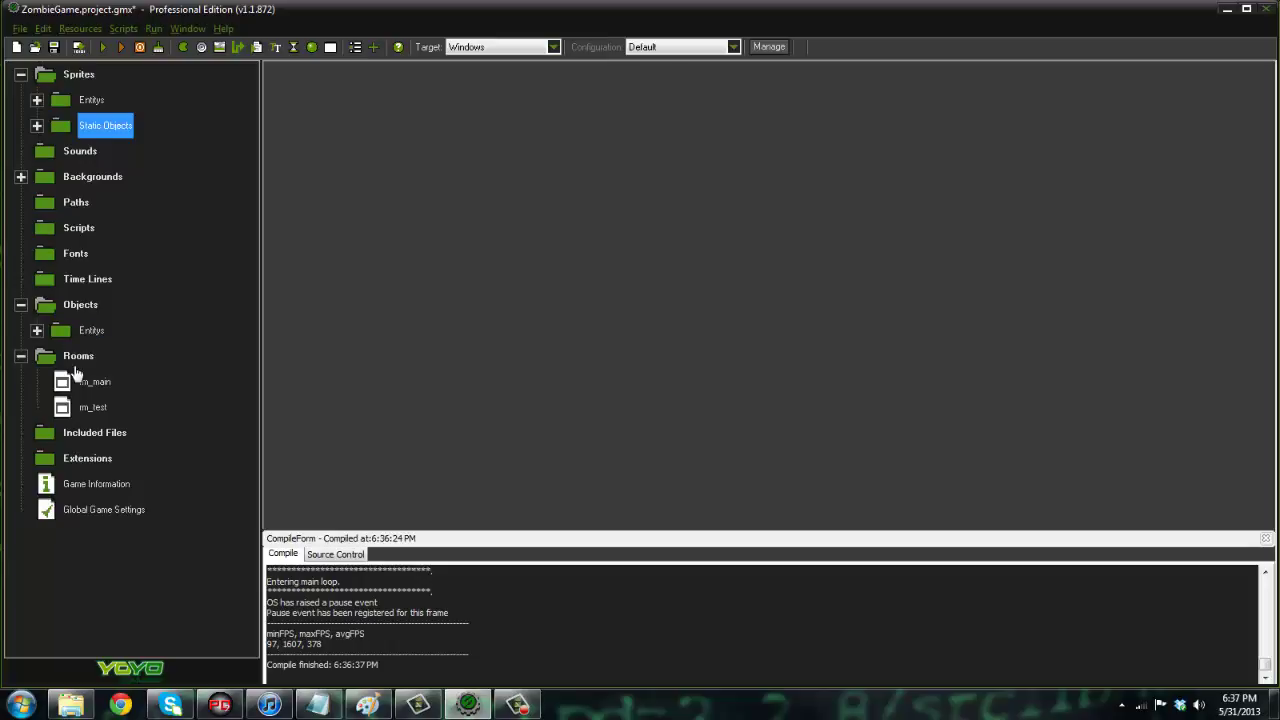
Create a group named Static Objects under Objects.
{"action": "right_click", "coordinate": [72, 306]}
{"action": "left_click", "coordinate": [89, 376]}
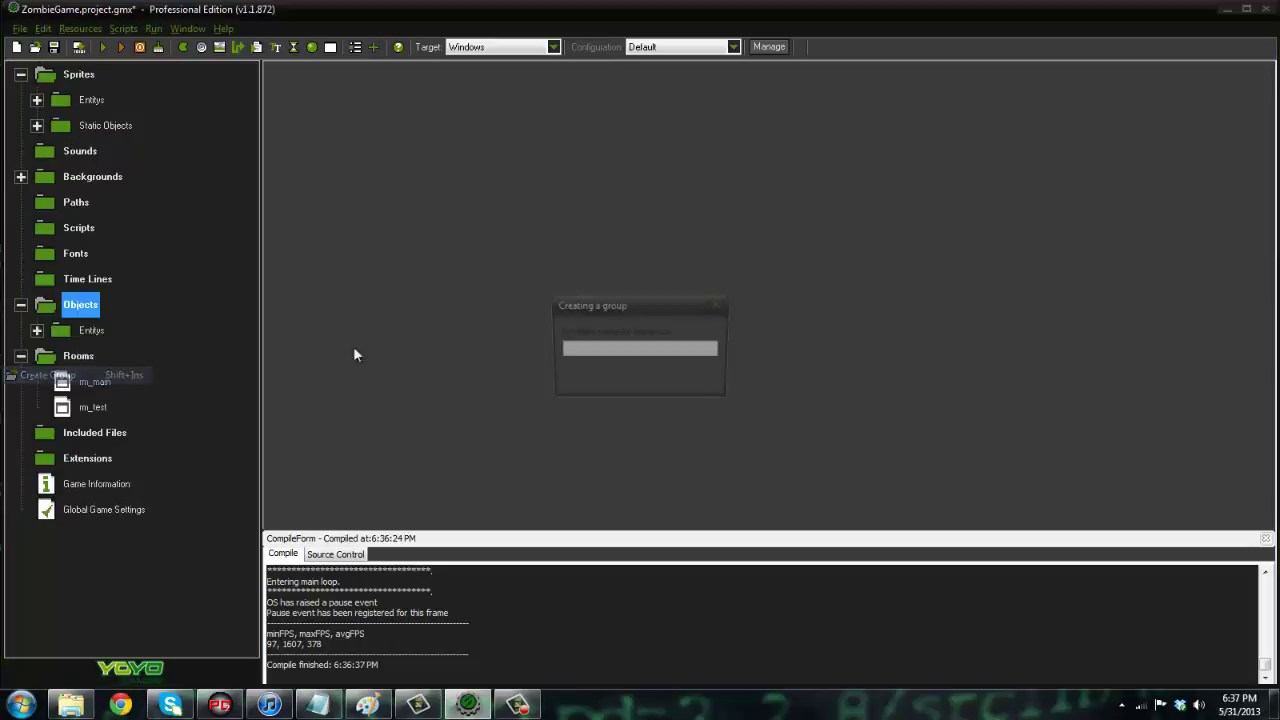
{"action": "type", "text": "Static "}
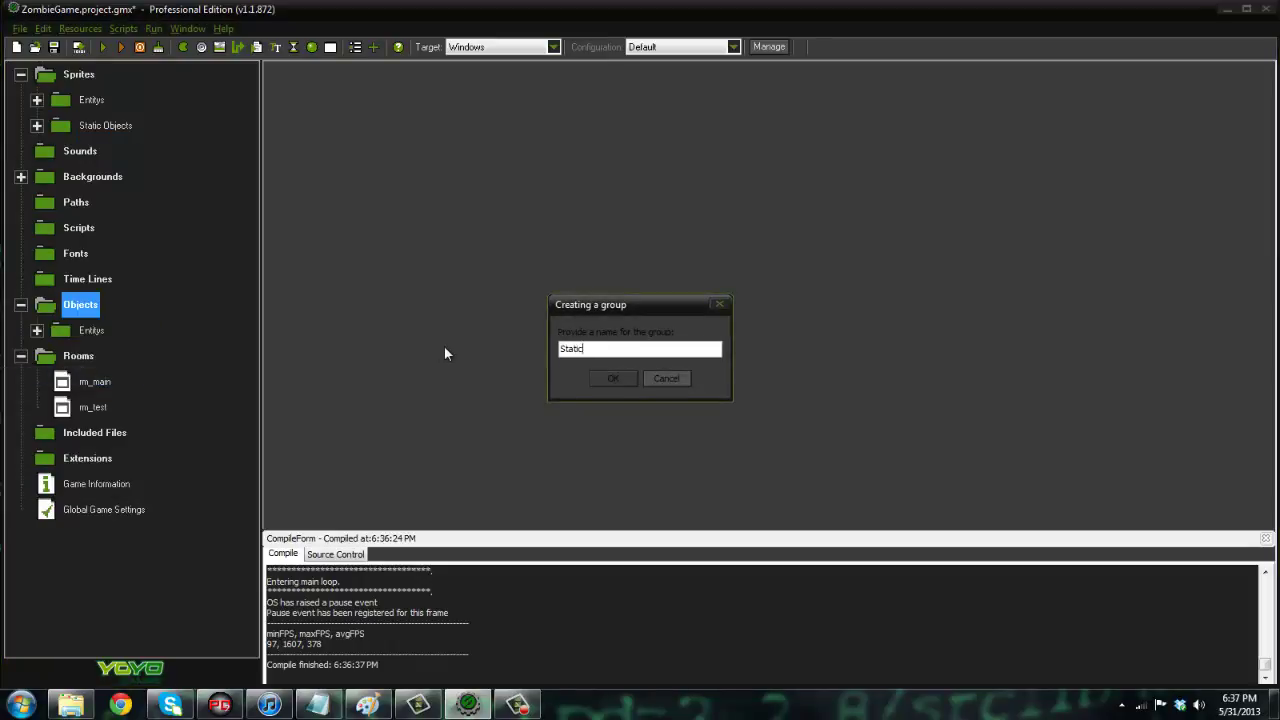
{"action": "type", "text": "Objects"}
{"action": "key", "text": "Return"}
Create an object named object_tree in the Static Objects object group and assign it the sprite sprite_tree.
{"action": "right_click", "coordinate": [36, 352]}
{"action": "left_click", "coordinate": [88, 362]}
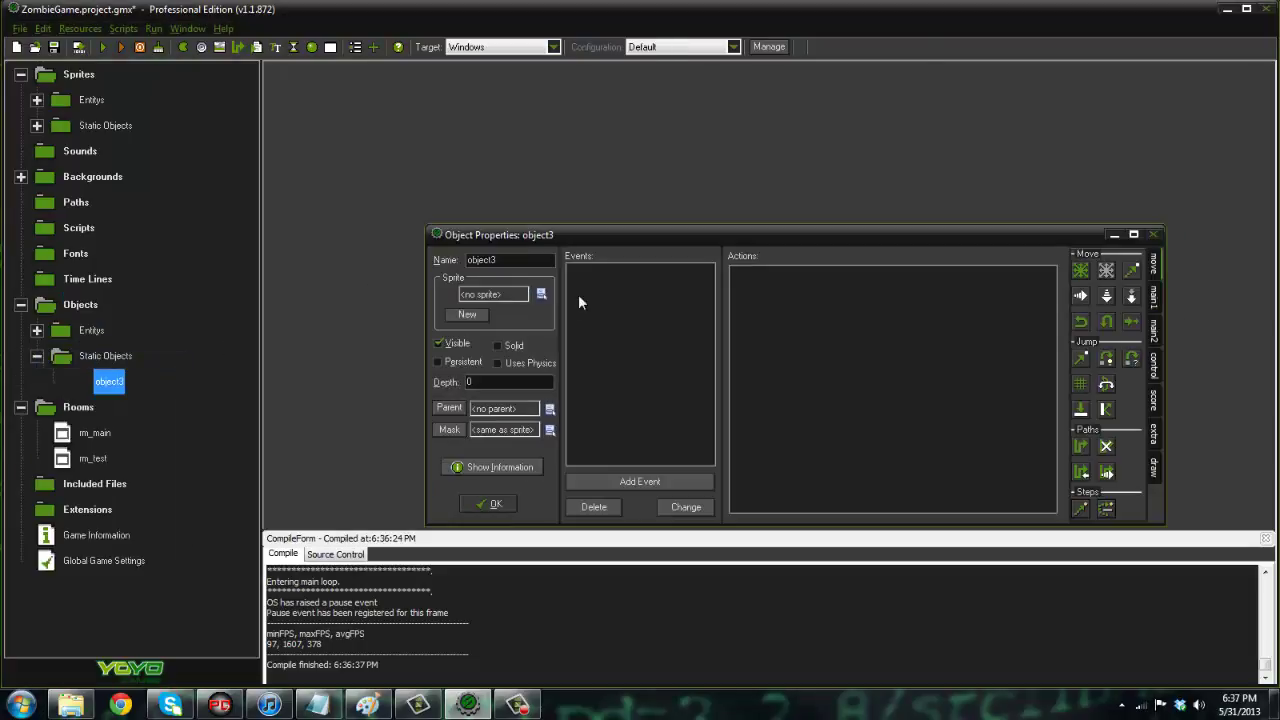
{"action": "left_click", "coordinate": [540, 294]}
{"action": "mouse_move", "coordinate": [618, 368]}
{"action": "left_click", "coordinate": [710, 368]}
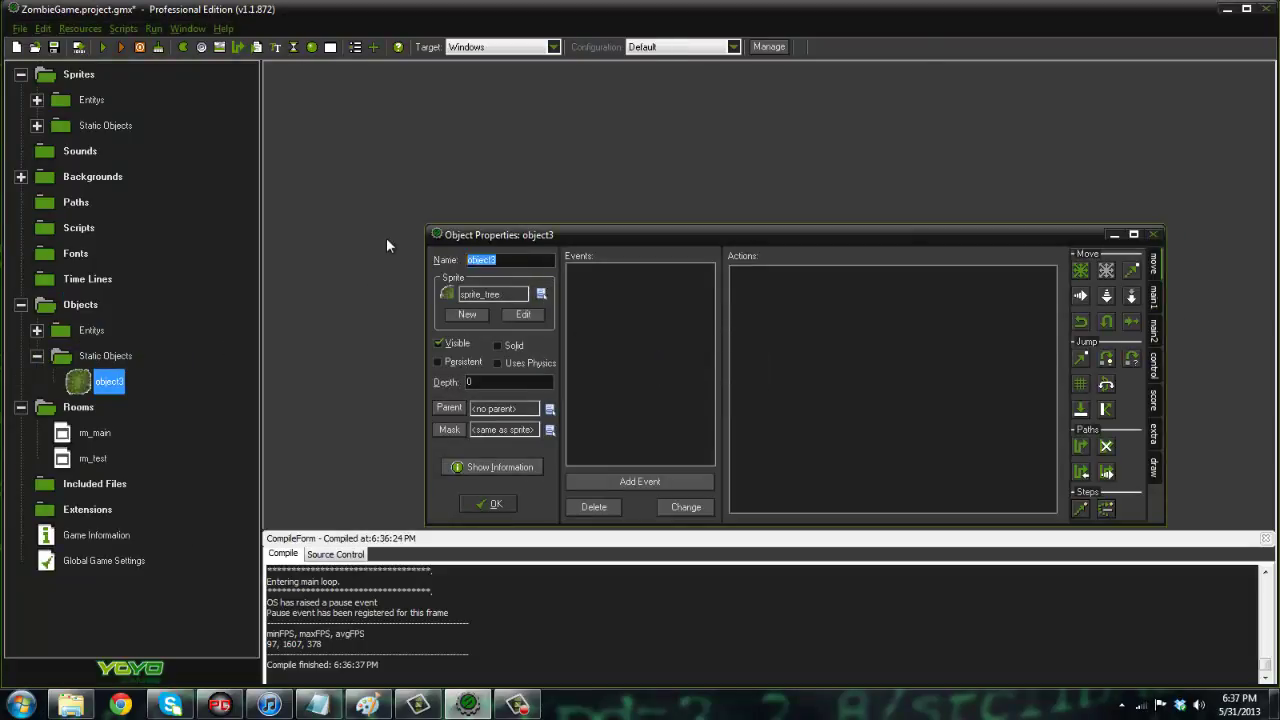
{"action": "type", "text": "object_tr"}
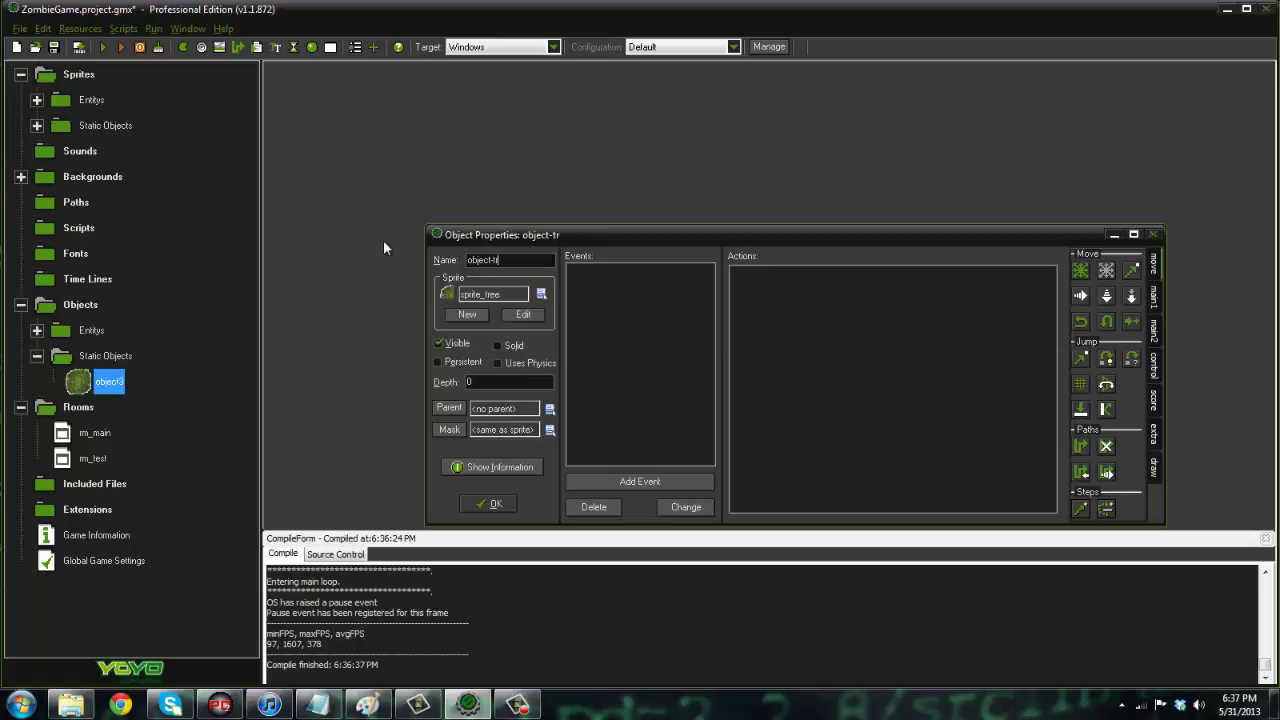
{"action": "type", "text": "ee"}
{"action": "left_click", "coordinate": [495, 503]}
{"action": "left_click_drag", "start_coordinate": [876, 260], "coordinate": [800, 118]}
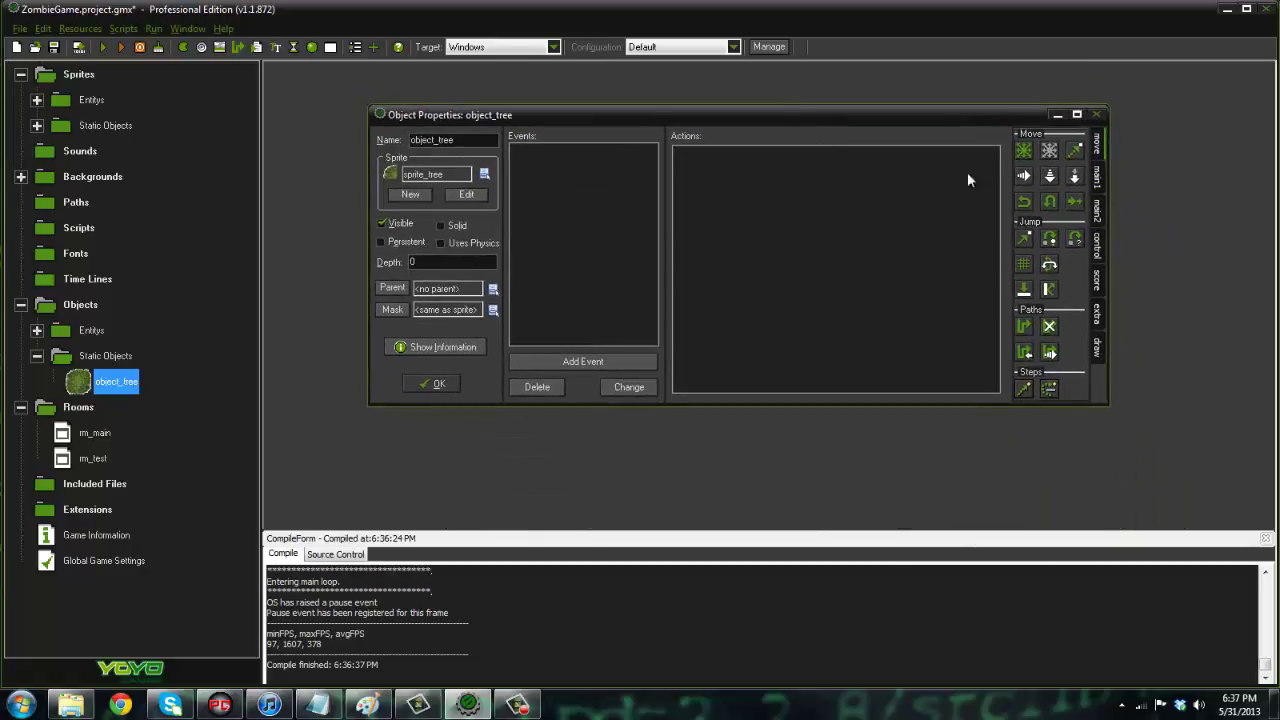
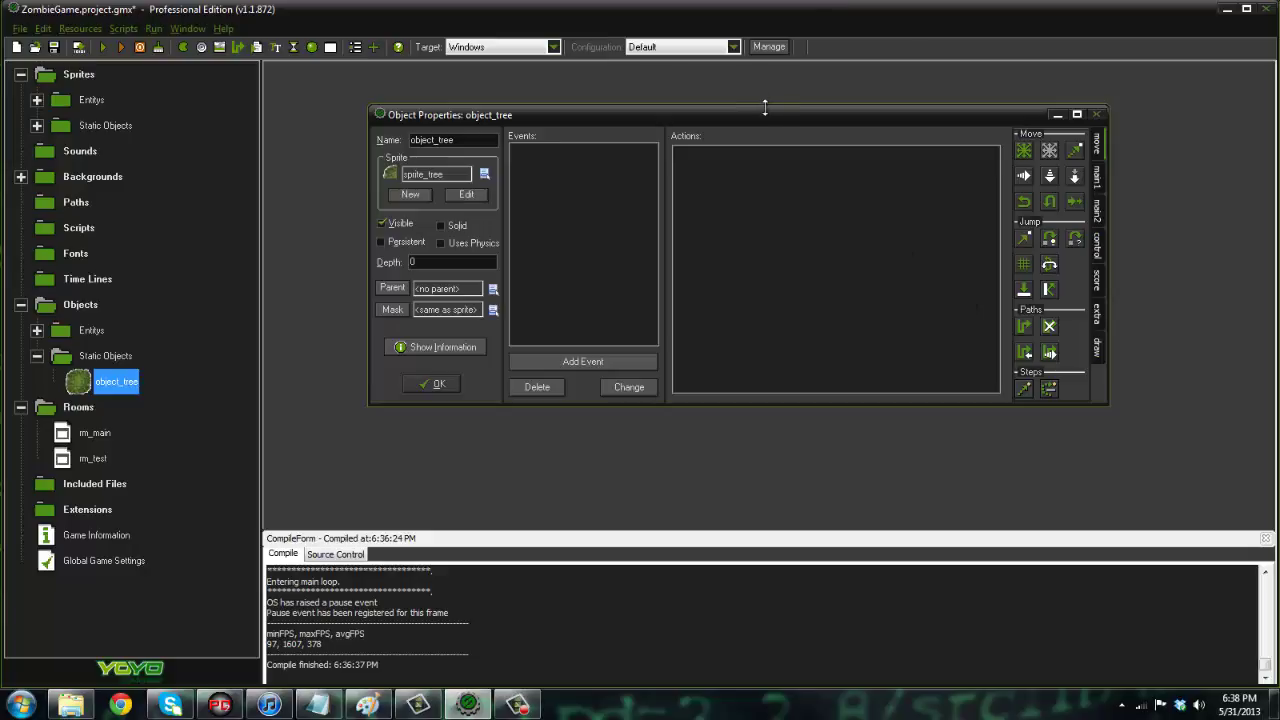
{"action": "left_click_drag", "start_coordinate": [762, 119], "coordinate": [707, 161]}
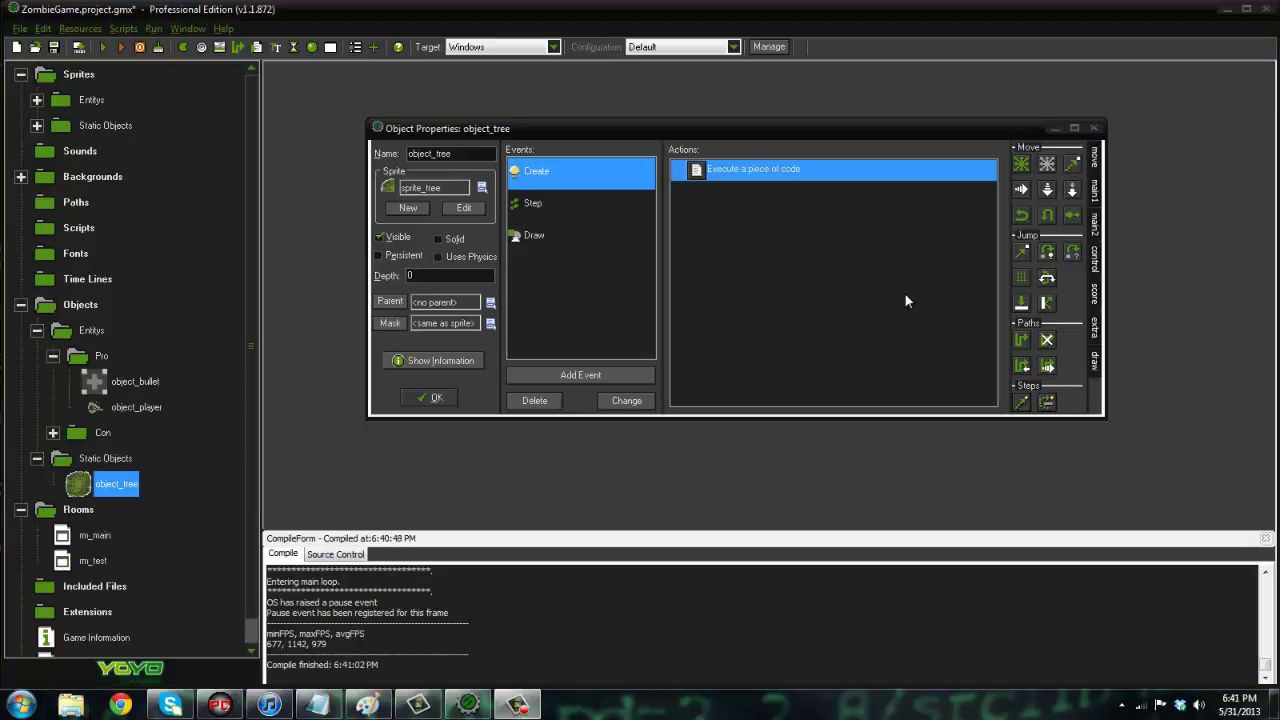
Review the code in the Create and Step events of object_tree, closing each code editor after reading.
{"action": "double_click", "coordinate": [832, 176]}
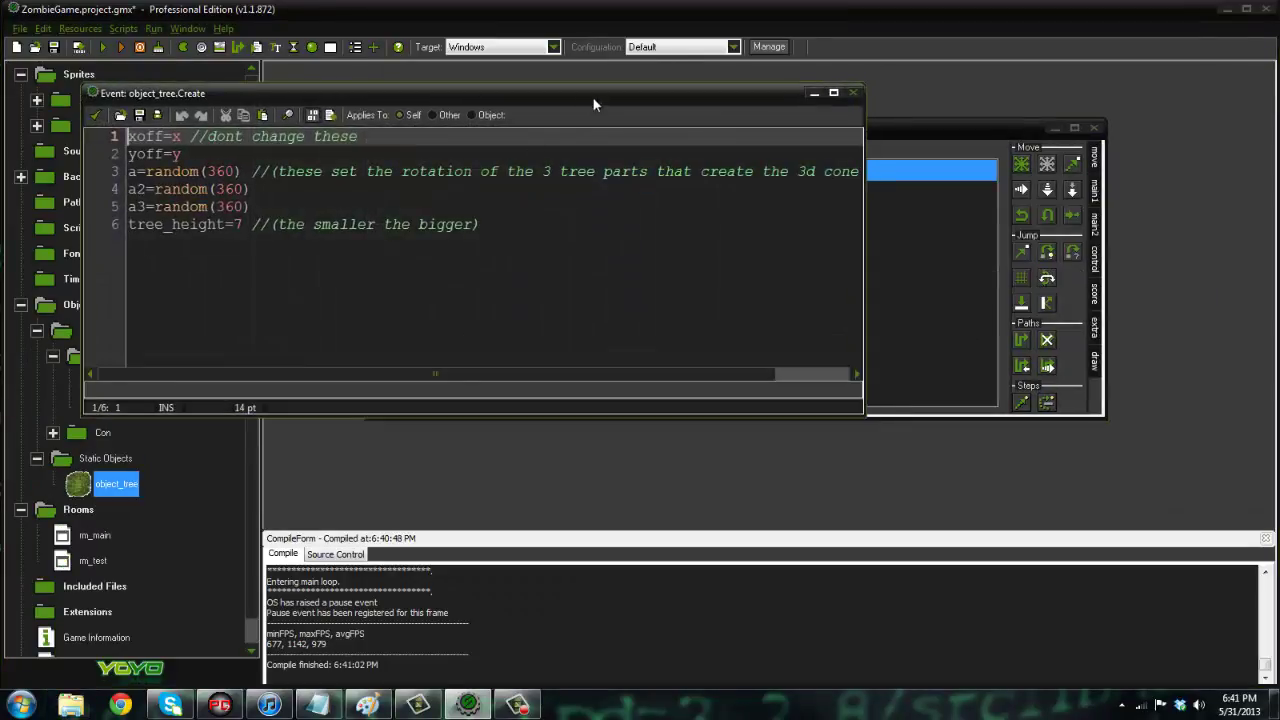
{"action": "left_click_drag", "start_coordinate": [593, 103], "coordinate": [738, 122]}
{"action": "left_click_drag", "start_coordinate": [1009, 303], "coordinate": [1120, 304]}
{"action": "left_click_drag", "start_coordinate": [671, 246], "coordinate": [273, 155]}
{"action": "left_click", "coordinate": [665, 272]}
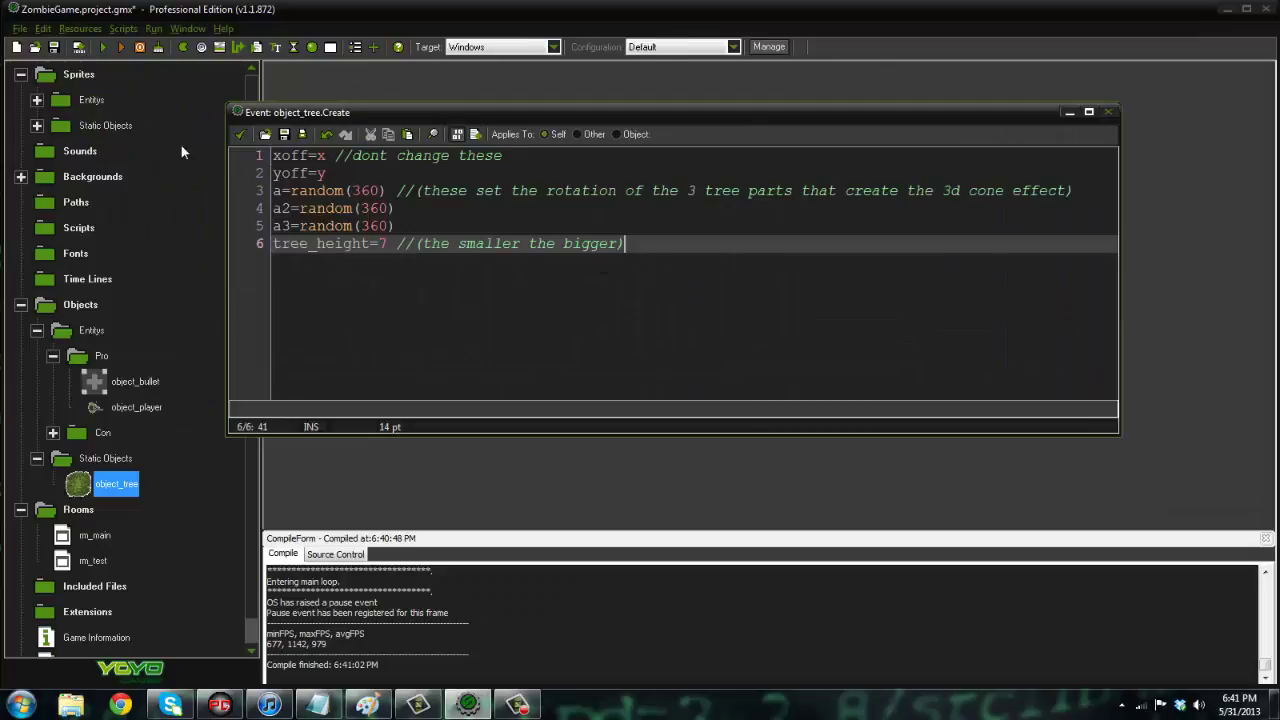
{"action": "left_click", "coordinate": [243, 135]}
{"action": "double_click", "coordinate": [567, 212]}
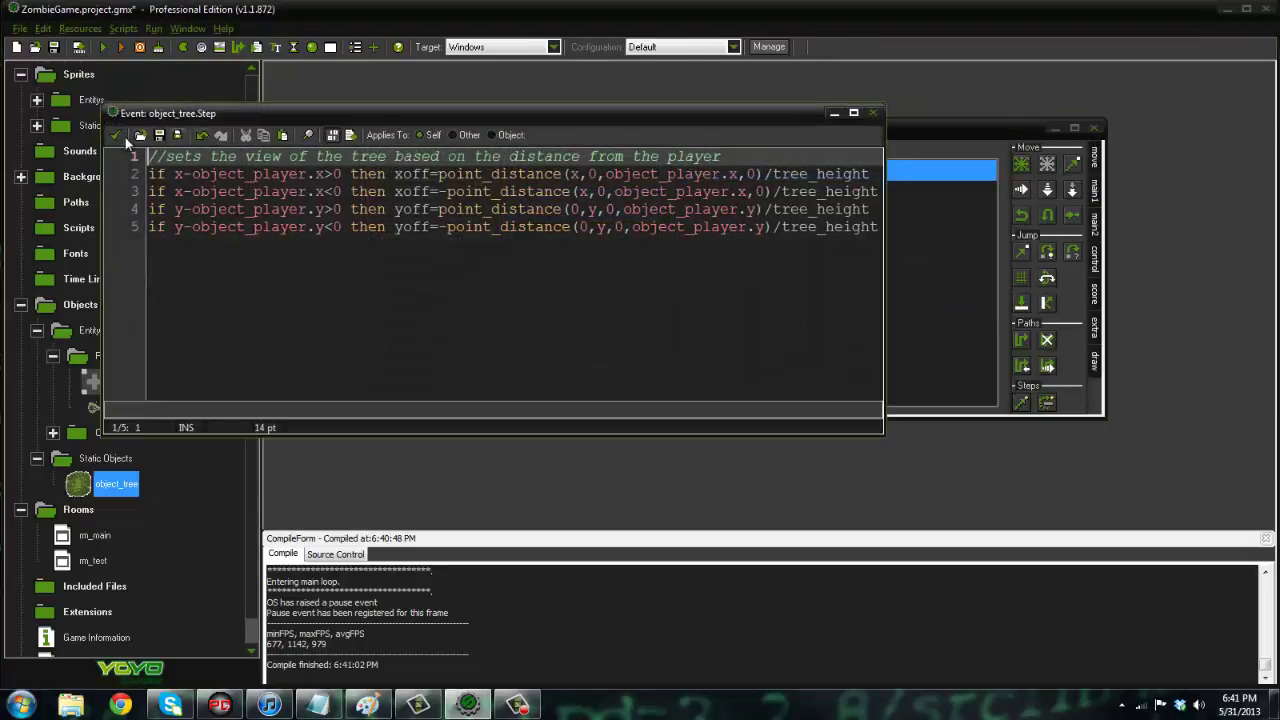
{"action": "left_click", "coordinate": [116, 135]}
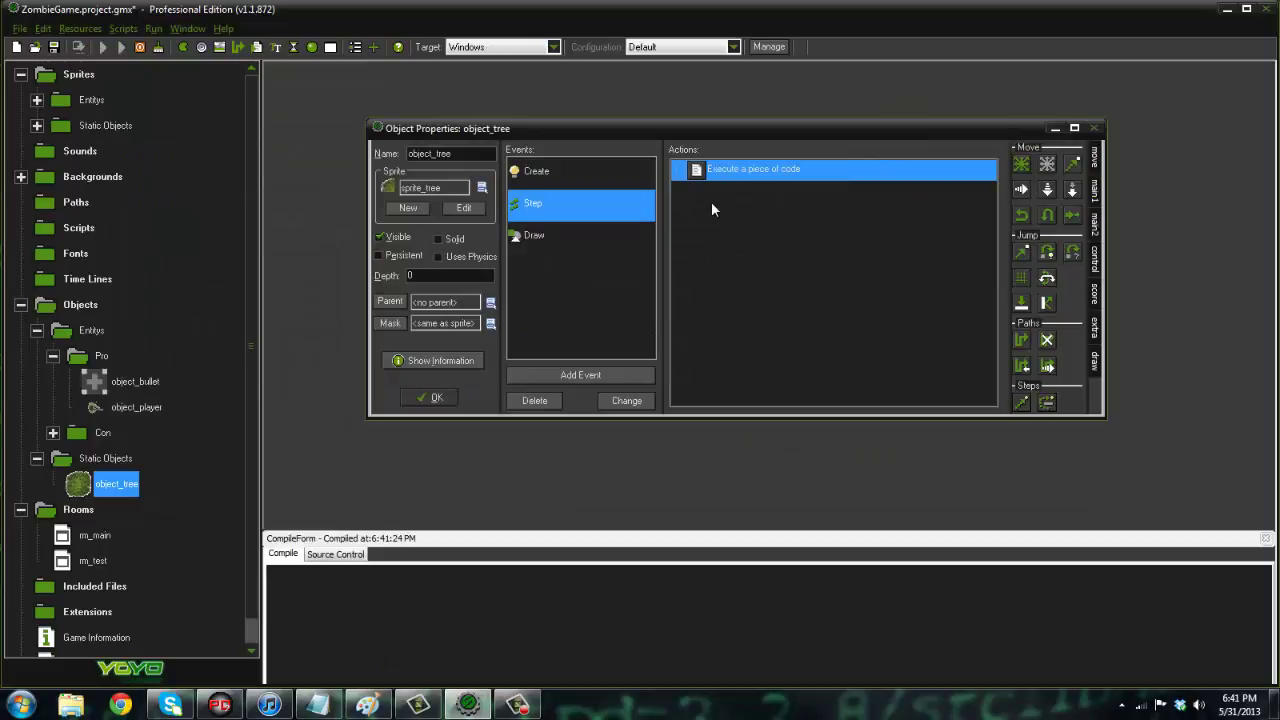
Run the game, walk the player around and over the trees to check their 3D effect and collision, and close the game.
{"action": "key", "text": "F5"}
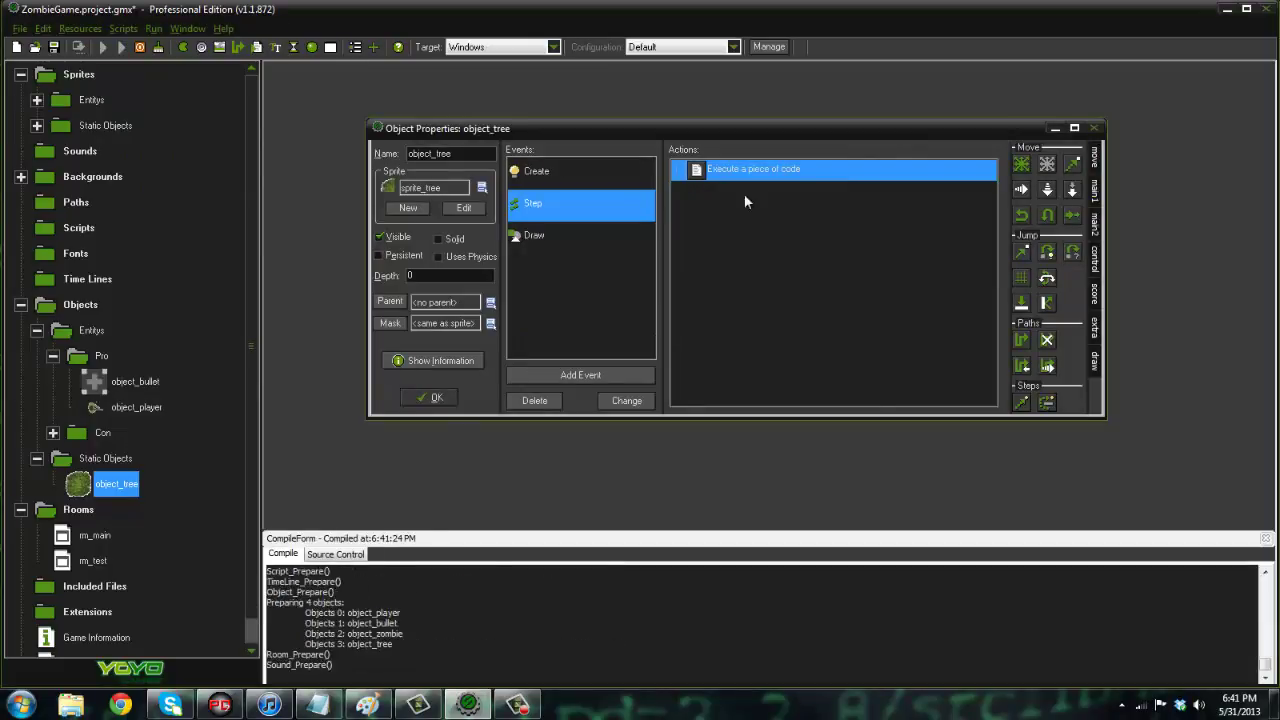
{"action": "key", "text": "w"}
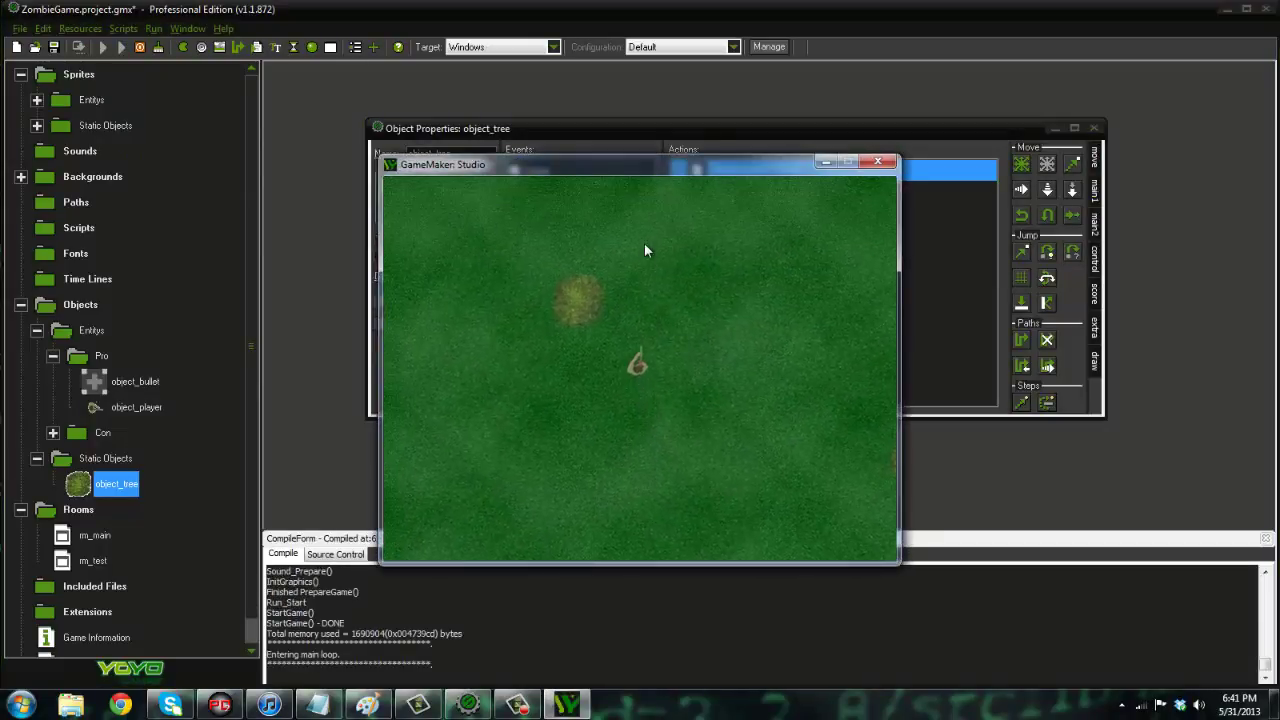
{"action": "key", "text": "w"}
{"action": "key", "text": "a"}
{"action": "key", "text": "s"}
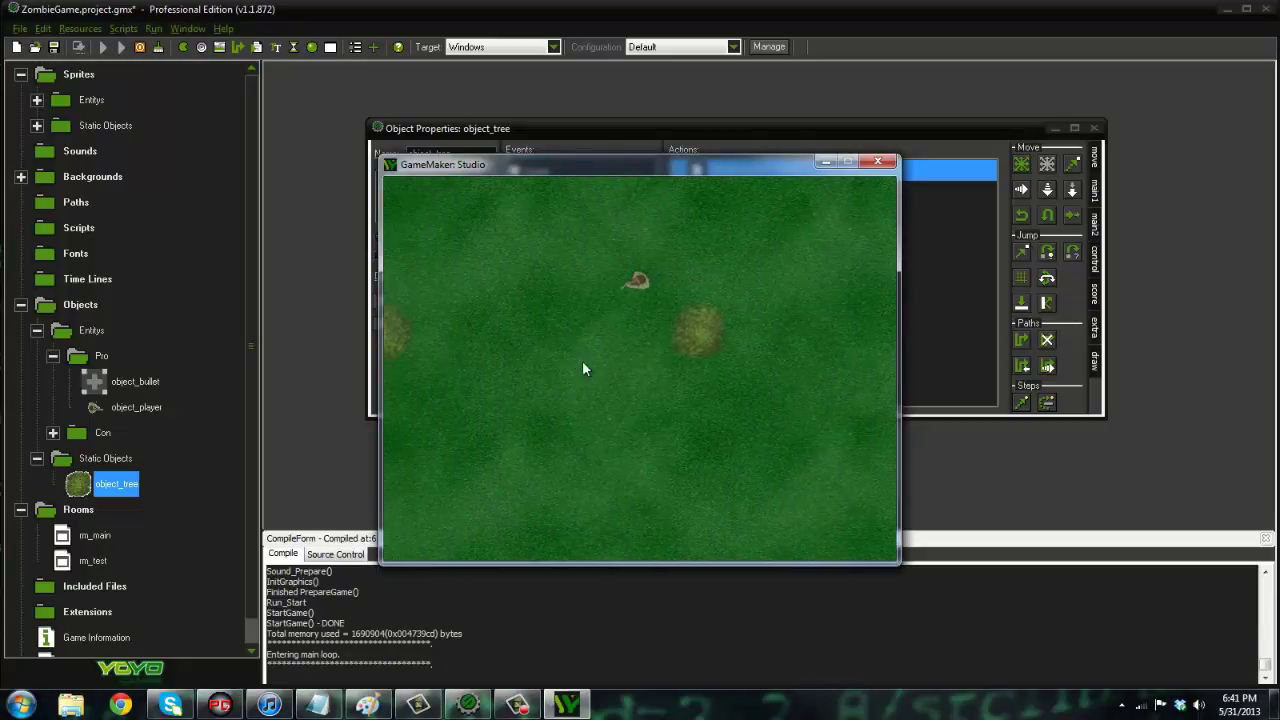
{"action": "key", "text": "w"}
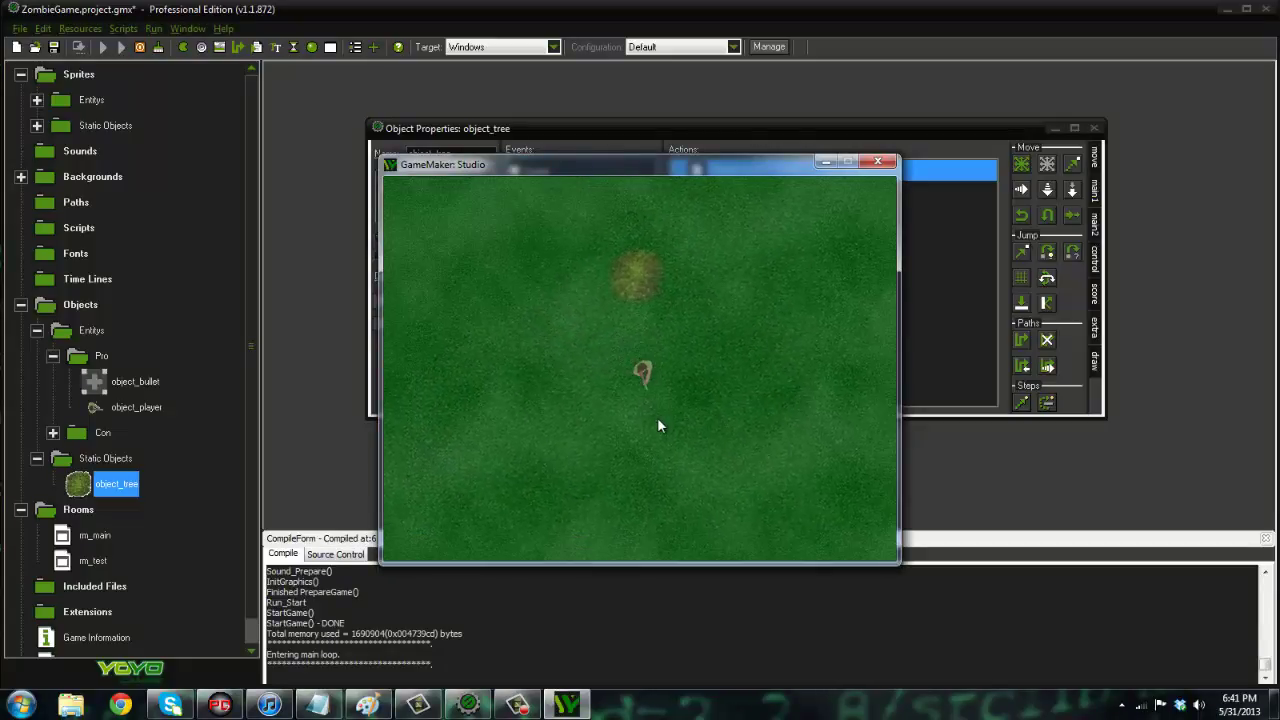
{"action": "key", "text": "d"}
{"action": "key", "text": "s"}
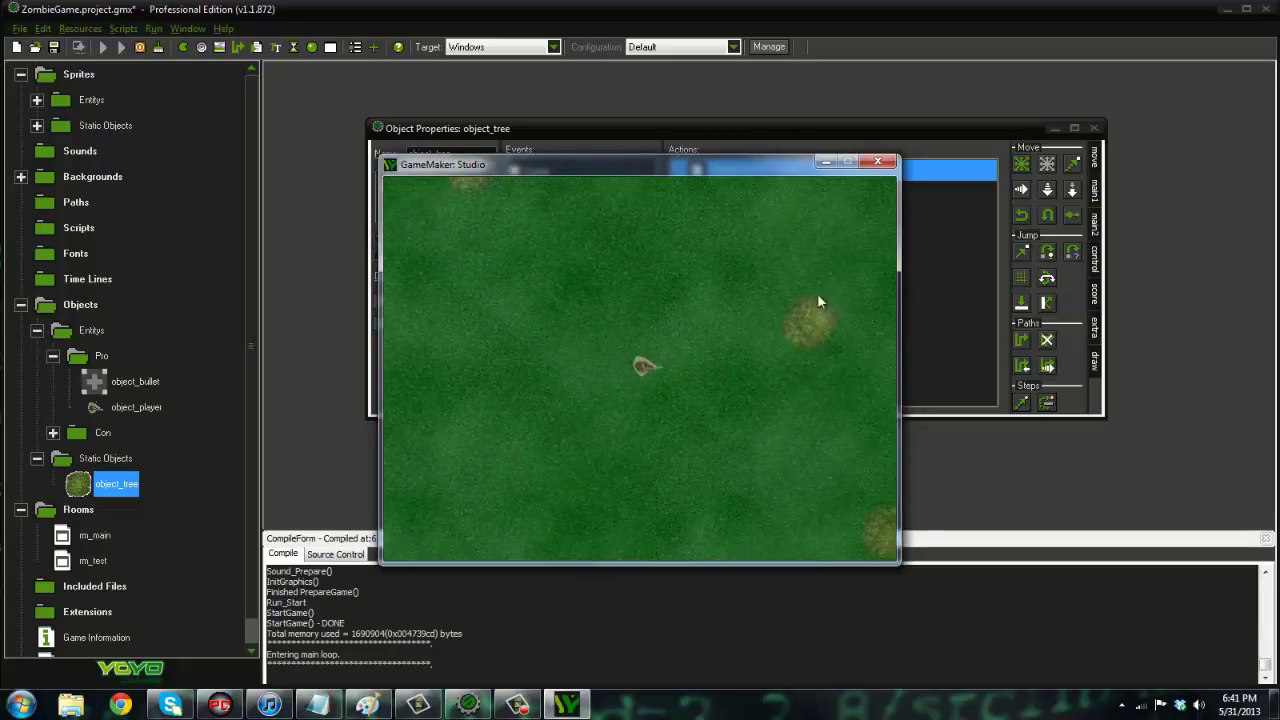
{"action": "key", "text": "d"}
{"action": "key", "text": "w"}
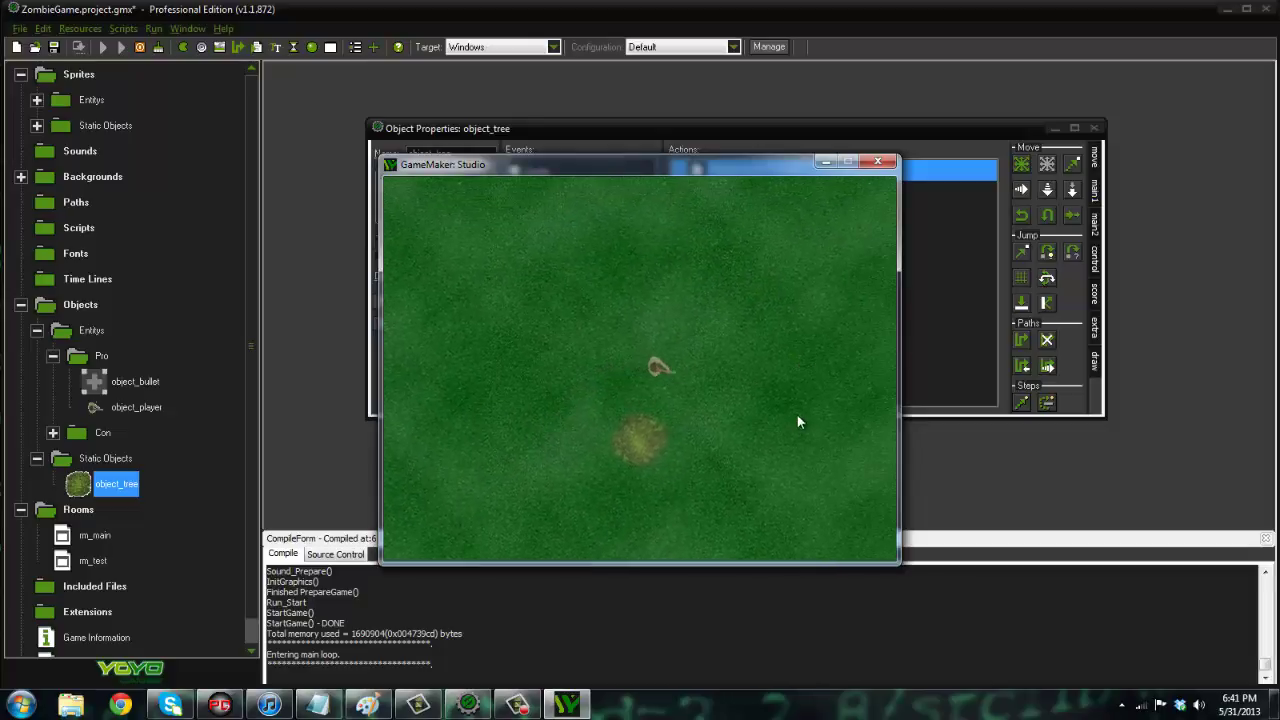
{"action": "key", "text": "s"}
{"action": "key", "text": "s"}
{"action": "key", "text": "d"}
{"action": "key", "text": "a"}
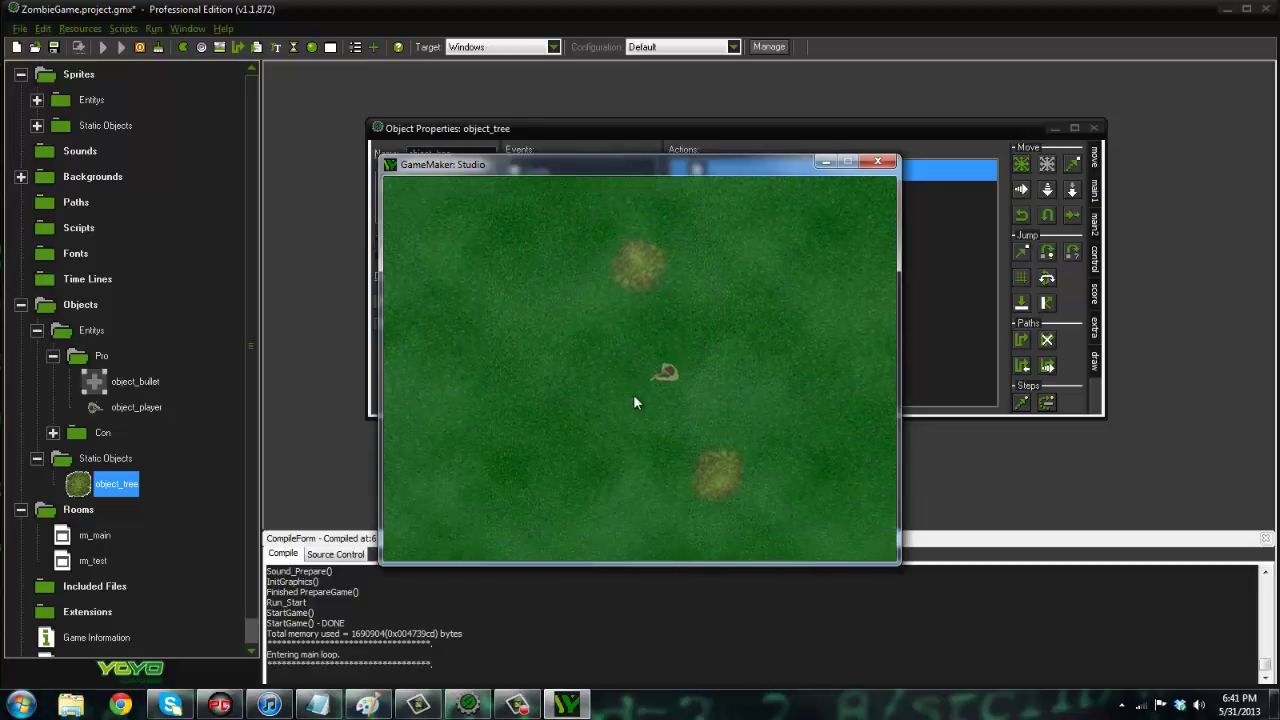
{"action": "key", "text": "w"}
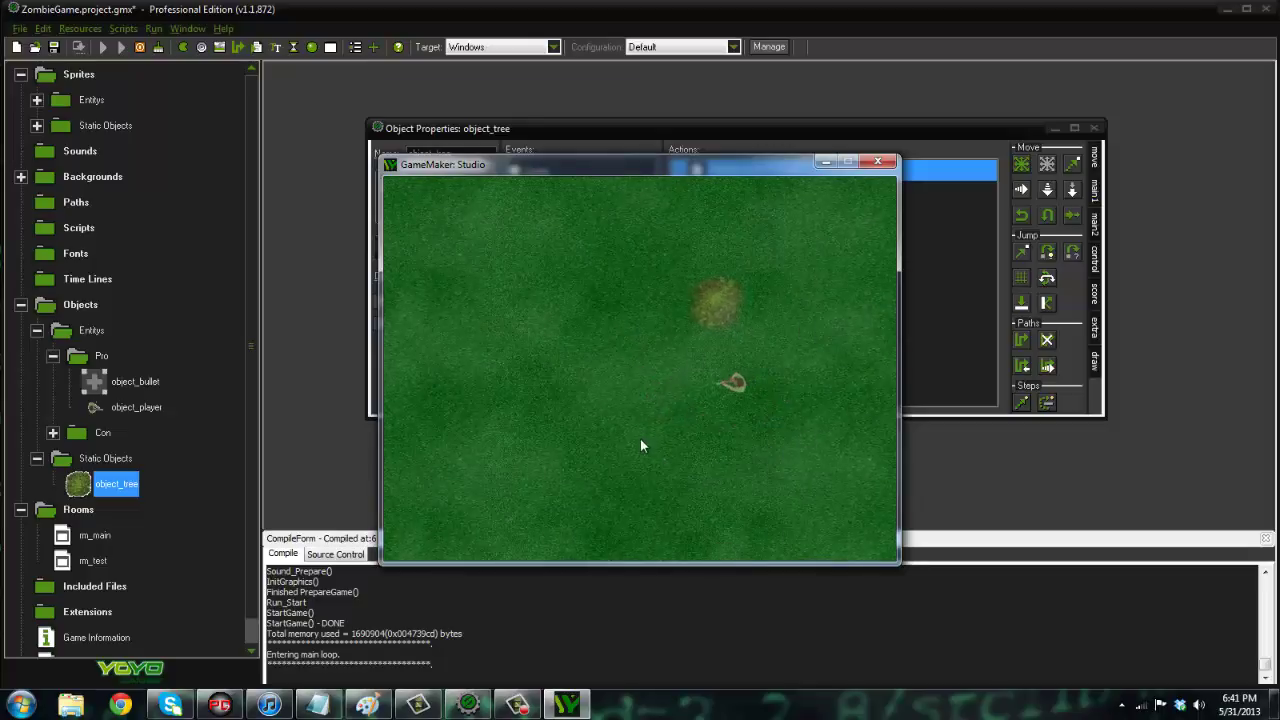
{"action": "key", "text": "w"}
{"action": "key", "text": "a"}
{"action": "key", "text": "d"}
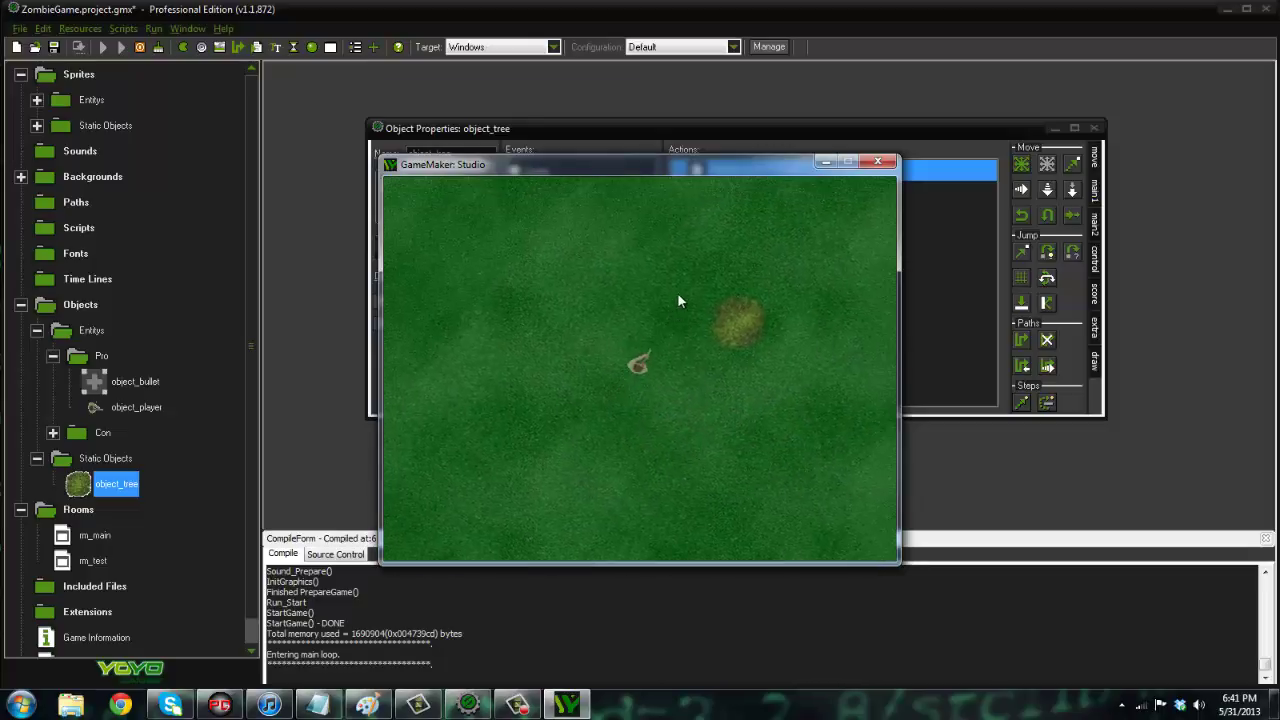
{"action": "key", "text": "a"}
{"action": "key", "text": "w"}
{"action": "key", "text": "a"}
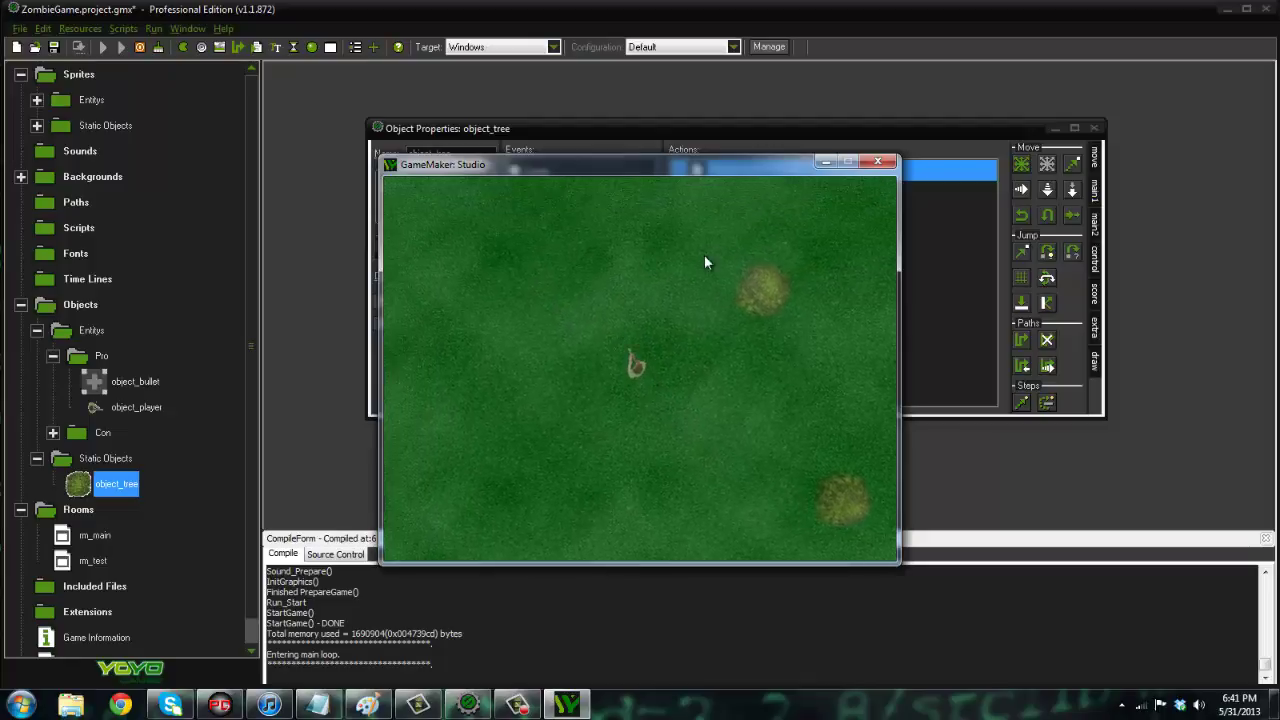
{"action": "key", "text": "d"}
{"action": "key", "text": "a"}
{"action": "key", "text": "w"}
{"action": "key", "text": "a"}
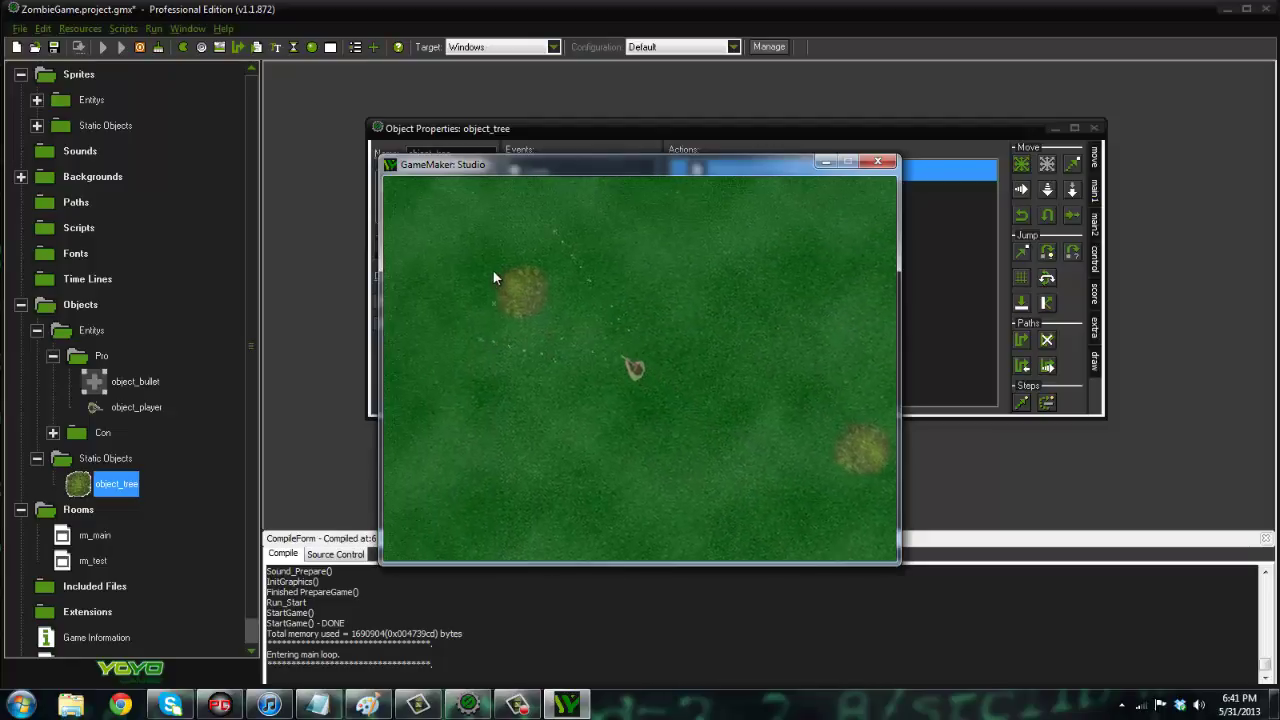
{"action": "key", "text": "a"}
{"action": "key", "text": "d"}
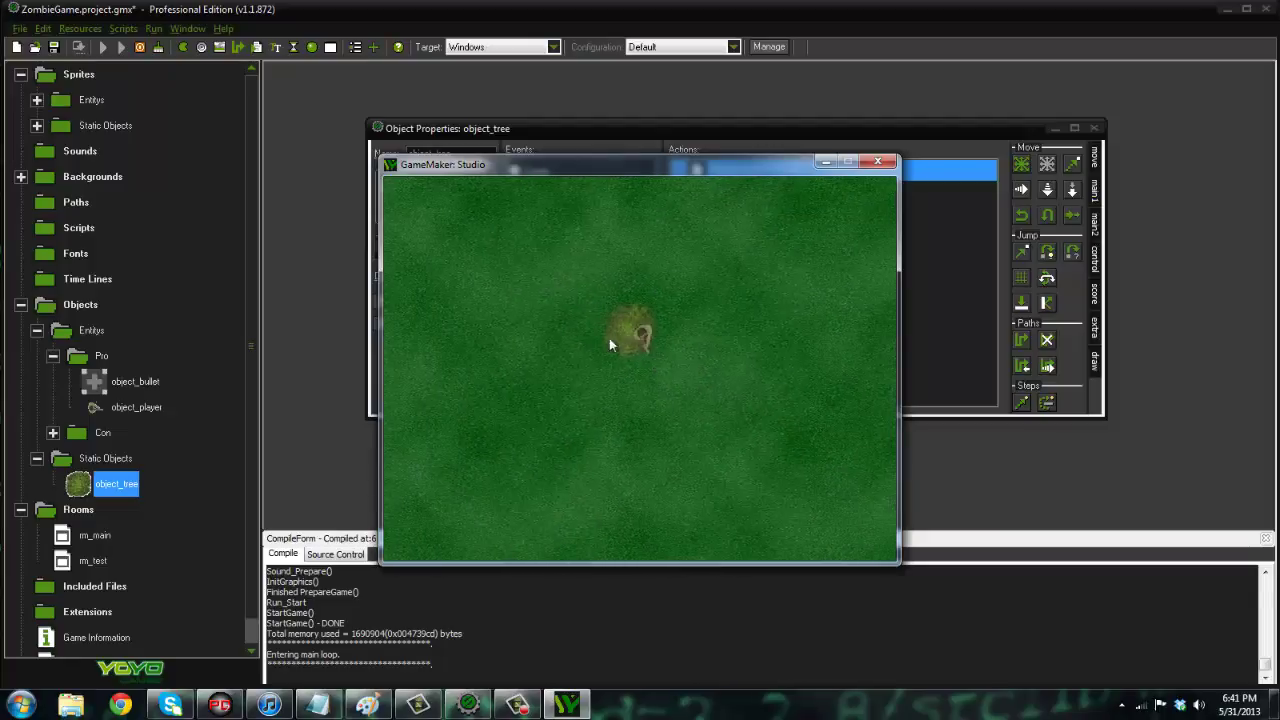
{"action": "key", "text": "a"}
{"action": "key", "text": "d"}
{"action": "left_click", "coordinate": [878, 162]}
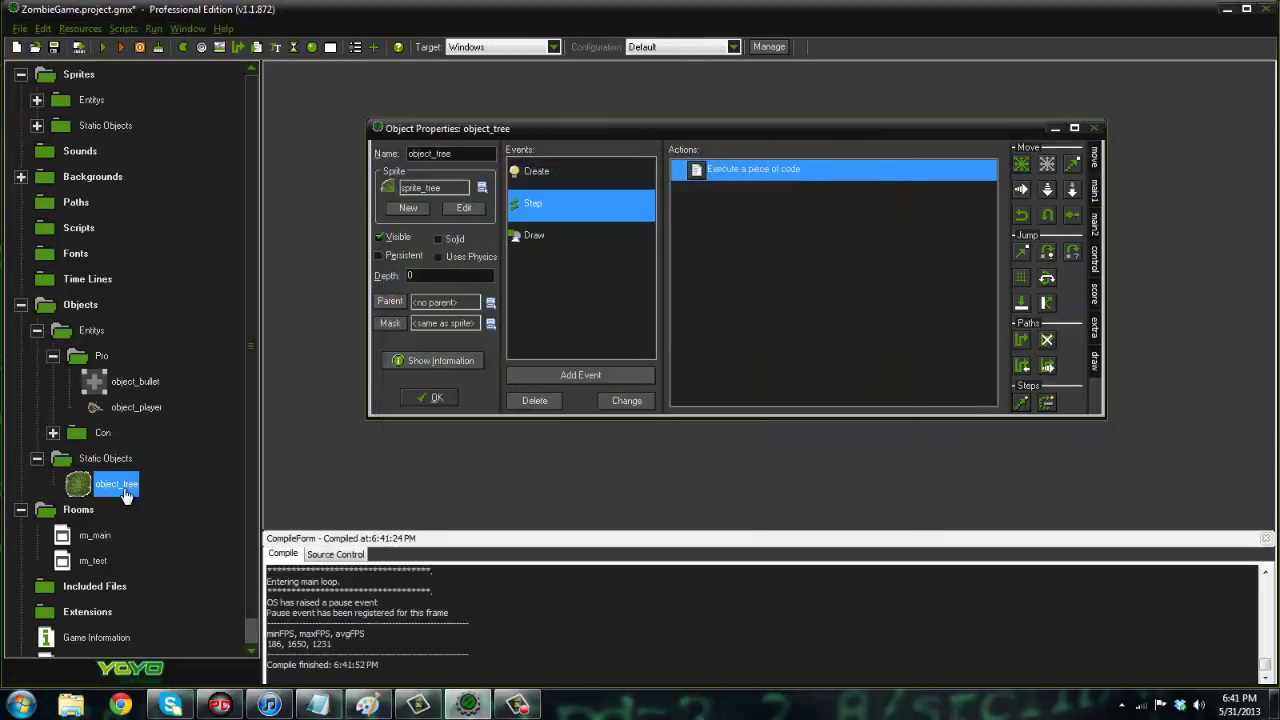
Accept the tree object's properties and add a collision event with object_tree to object_player.
{"action": "left_click", "coordinate": [432, 397]}
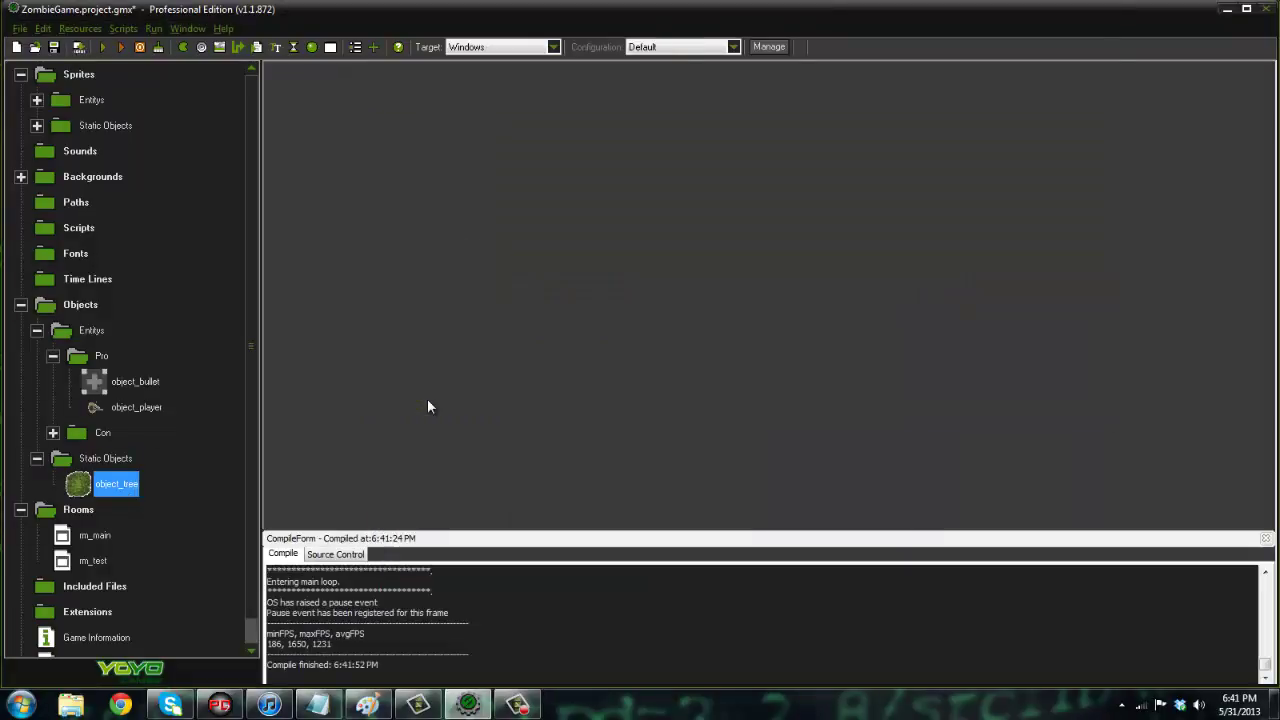
{"action": "left_click", "coordinate": [53, 432]}
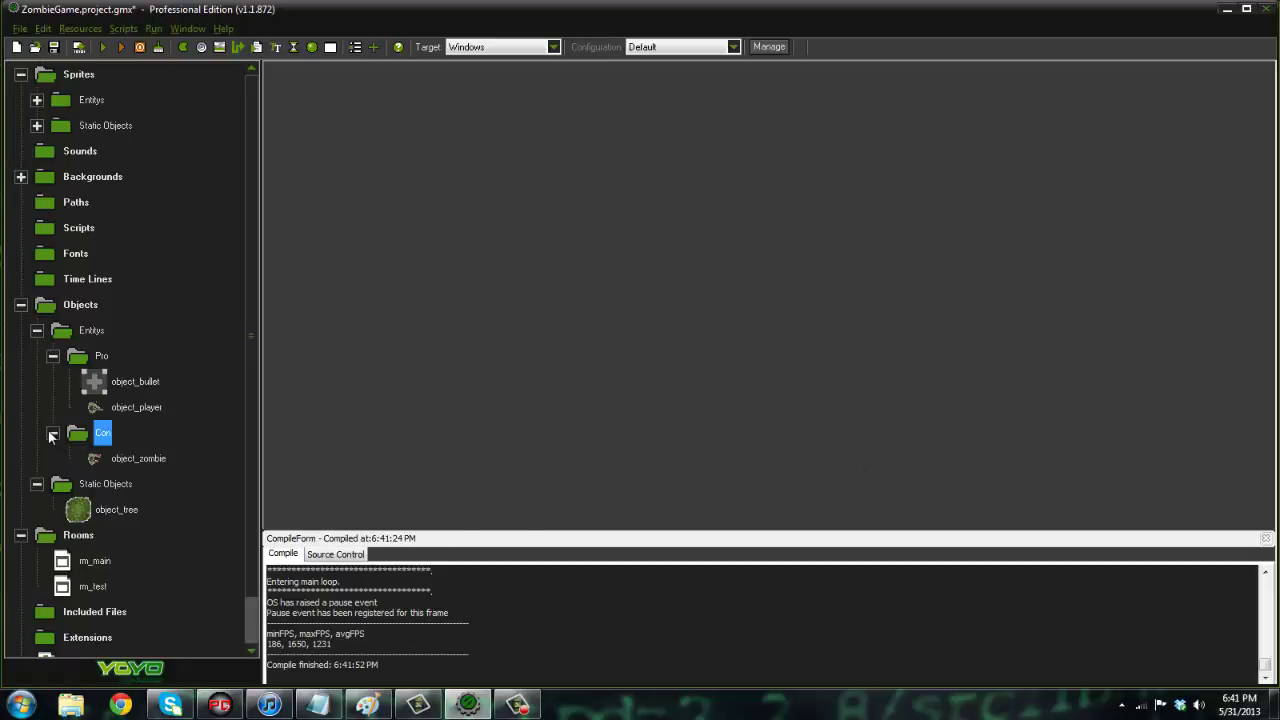
{"action": "left_click", "coordinate": [53, 432]}
{"action": "double_click", "coordinate": [120, 407]}
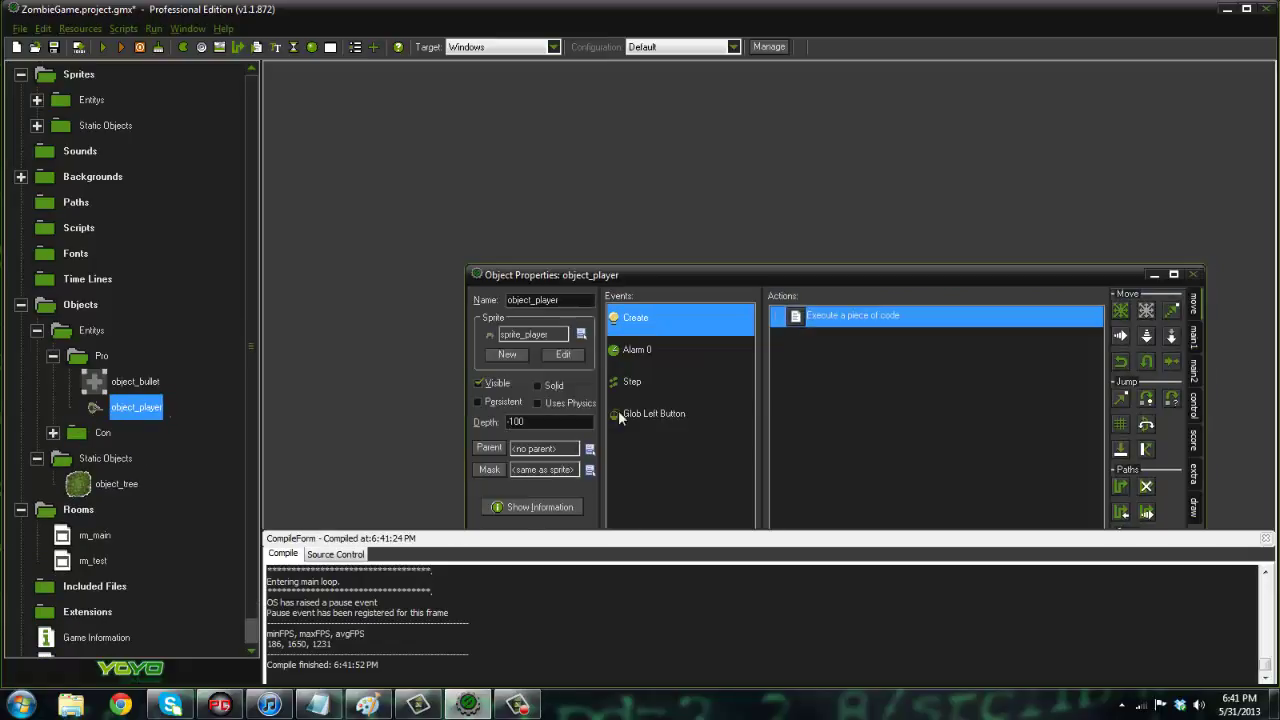
{"action": "left_click_drag", "start_coordinate": [769, 269], "coordinate": [676, 82]}
{"action": "left_click", "coordinate": [577, 458]}
{"action": "left_click", "coordinate": [592, 371]}
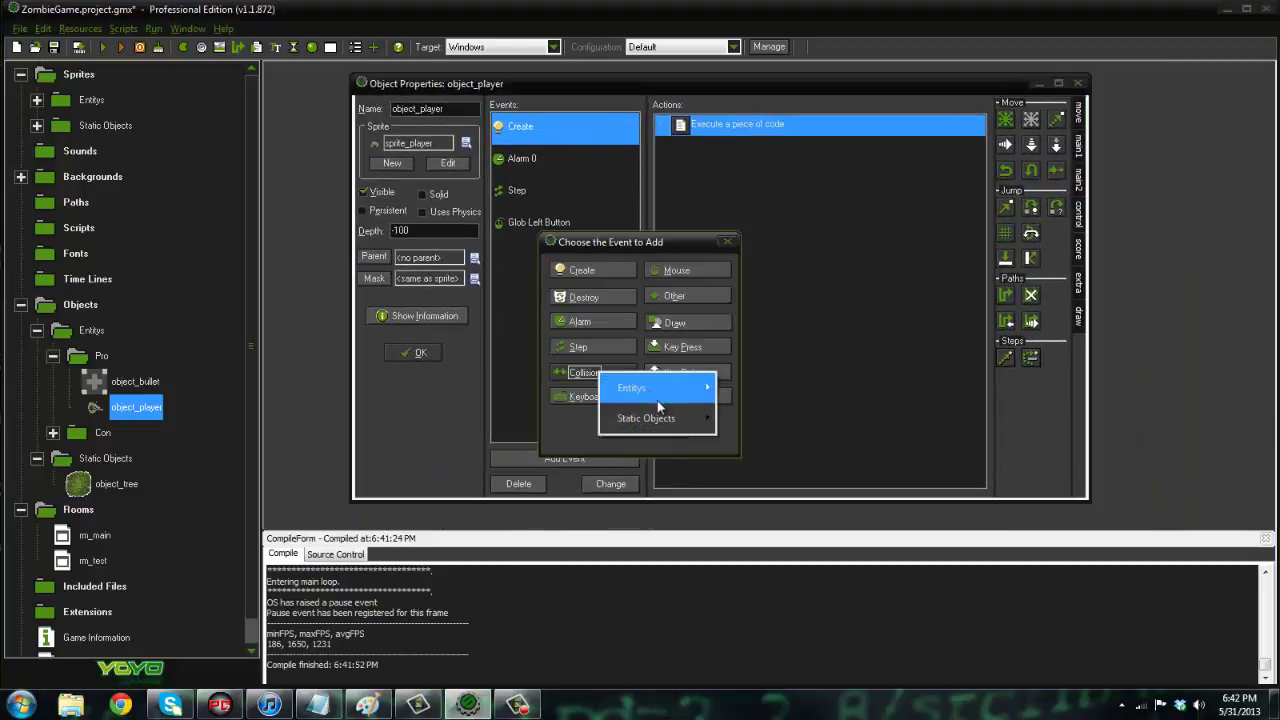
{"action": "mouse_move", "coordinate": [679, 416]}
{"action": "left_click", "coordinate": [748, 424]}
Add a code action to the player's tree collision event containing move_contact_solid(direction,12).
{"action": "left_click", "coordinate": [1079, 212]}
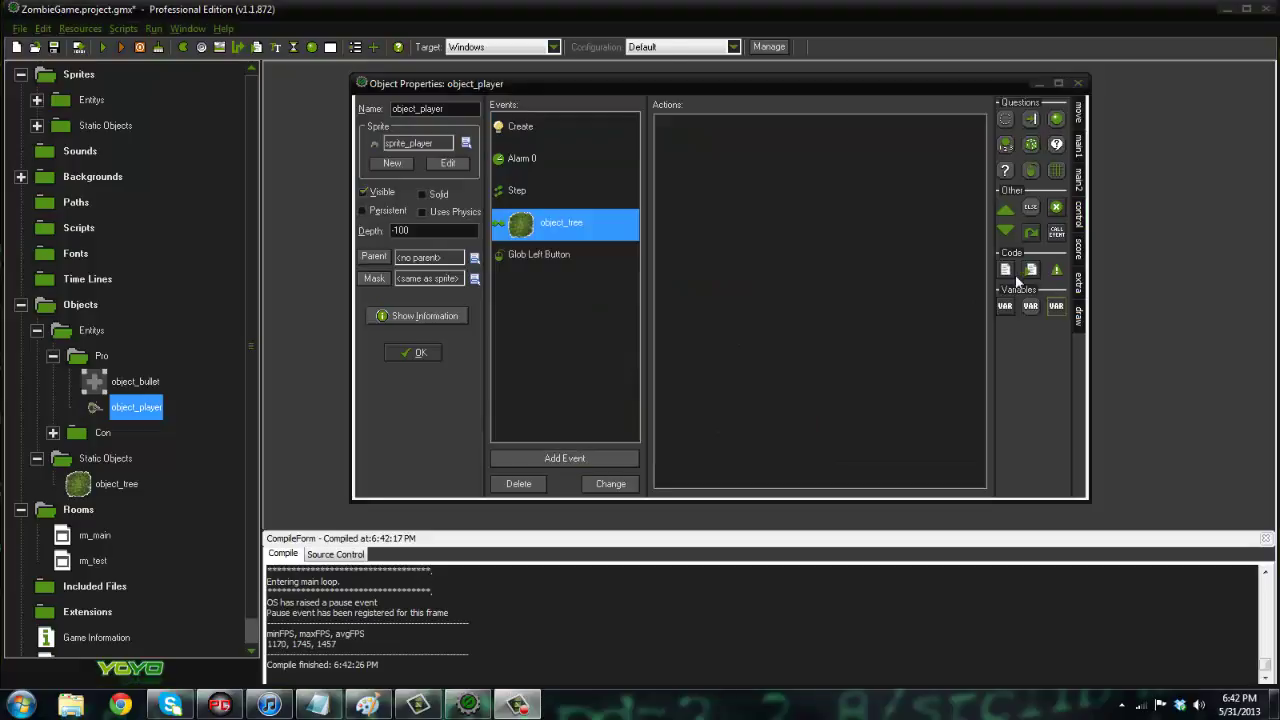
{"action": "left_click_drag", "start_coordinate": [1005, 269], "coordinate": [760, 130]}
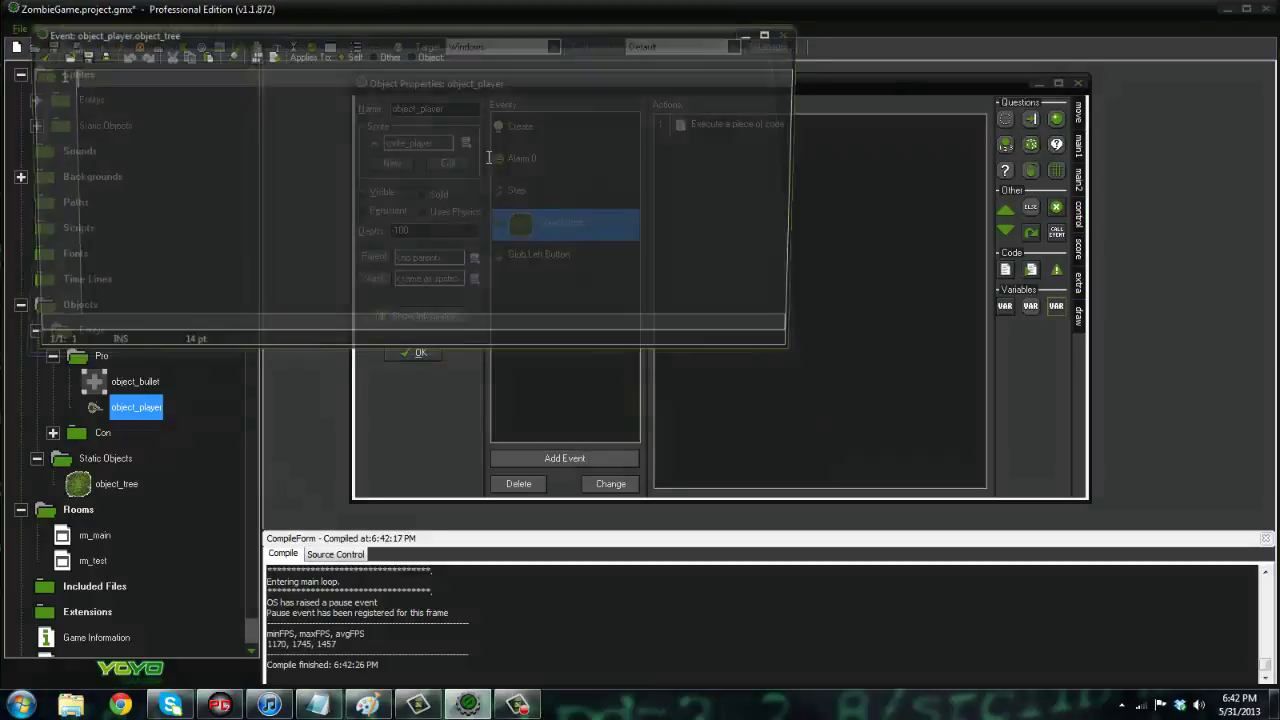
{"action": "type", "text": "move"}
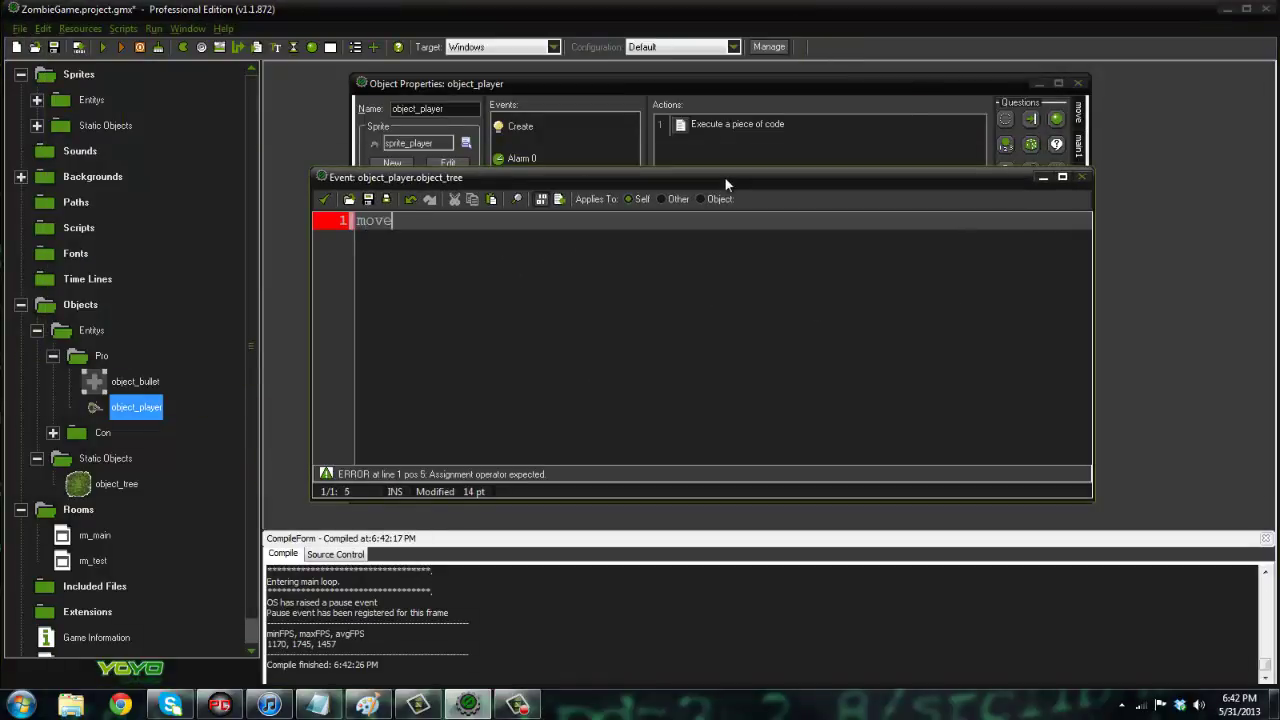
{"action": "type", "text": "_contact_soli"}
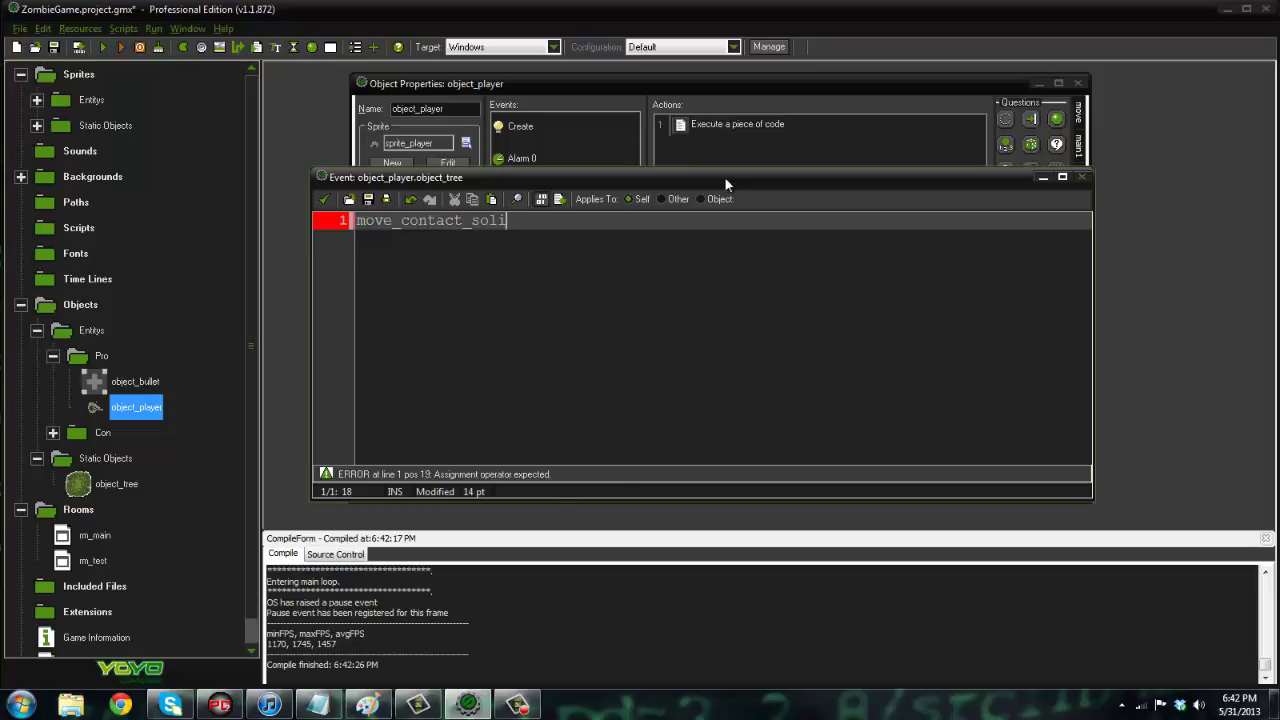
{"action": "type", "text": "d(direction1"}
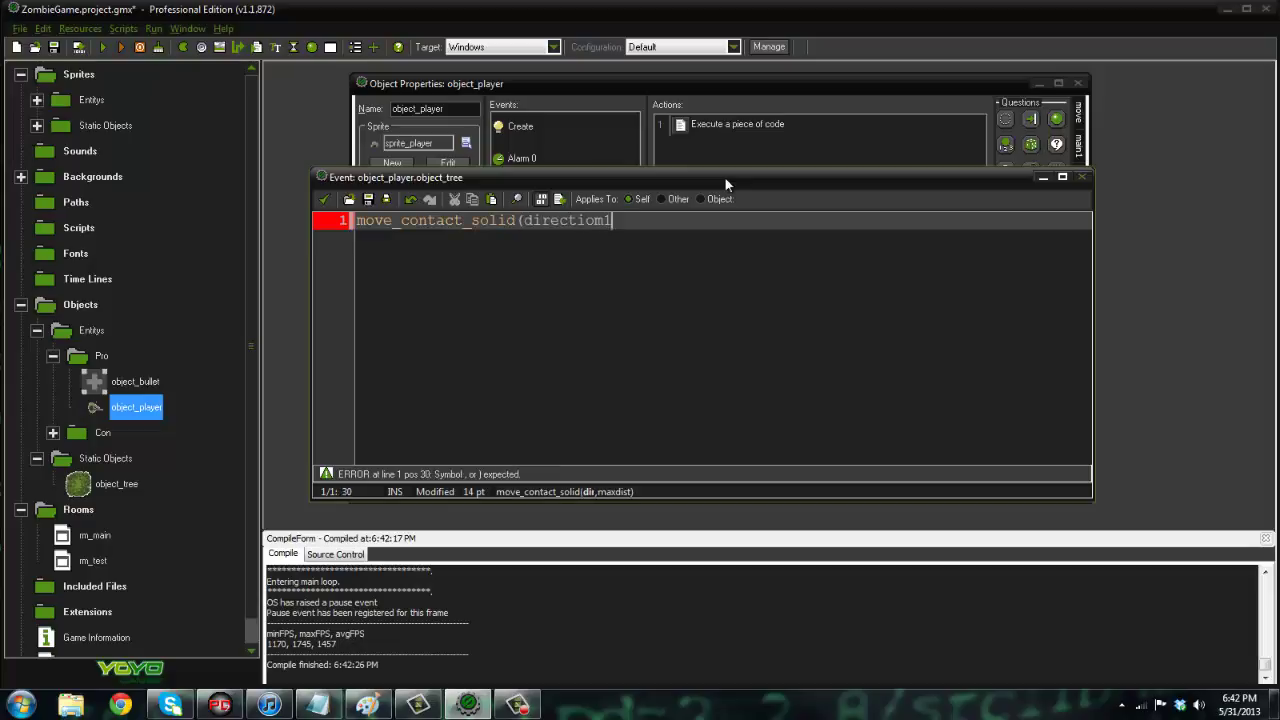
{"action": "key", "text": "BackSpace"}
{"action": "key", "text": "BackSpace"}
{"action": "type", "text": "n,12)"}
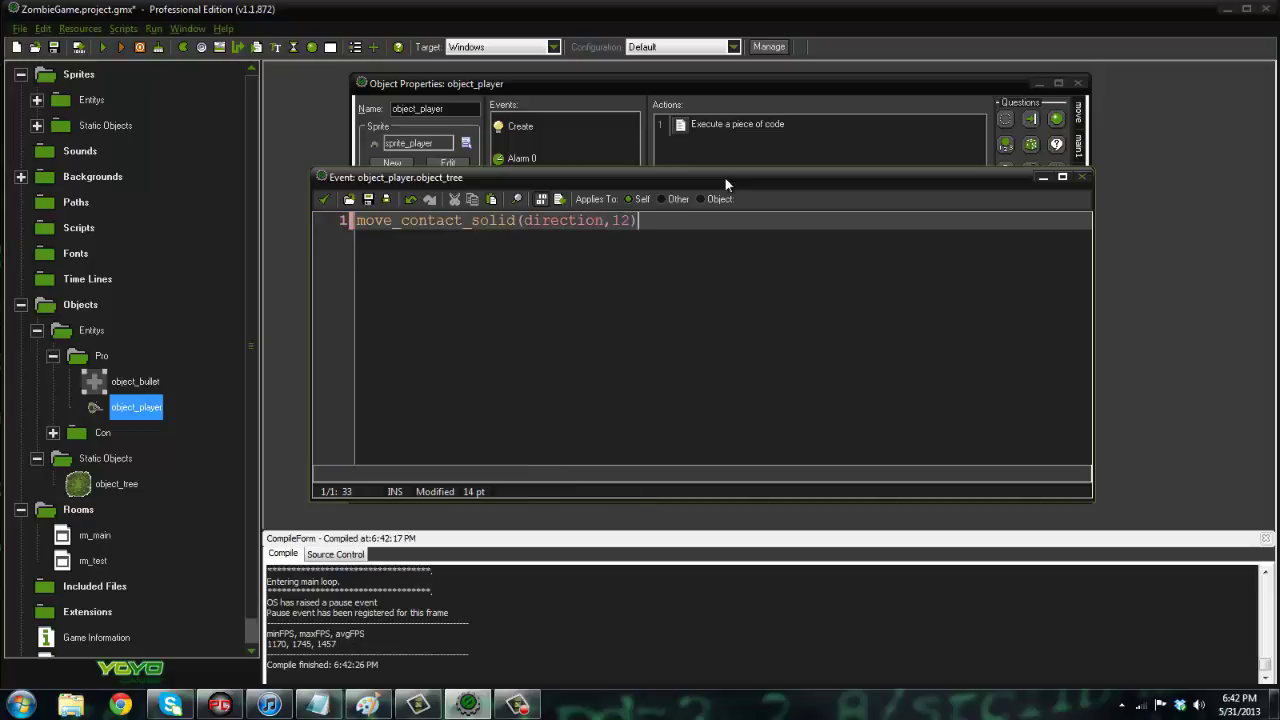
End the tree collision code line with a semicolon, run the game to test the player's collision against the trees, and close the game.
{"action": "type", "text": ";"}
{"action": "left_click", "coordinate": [122, 48]}
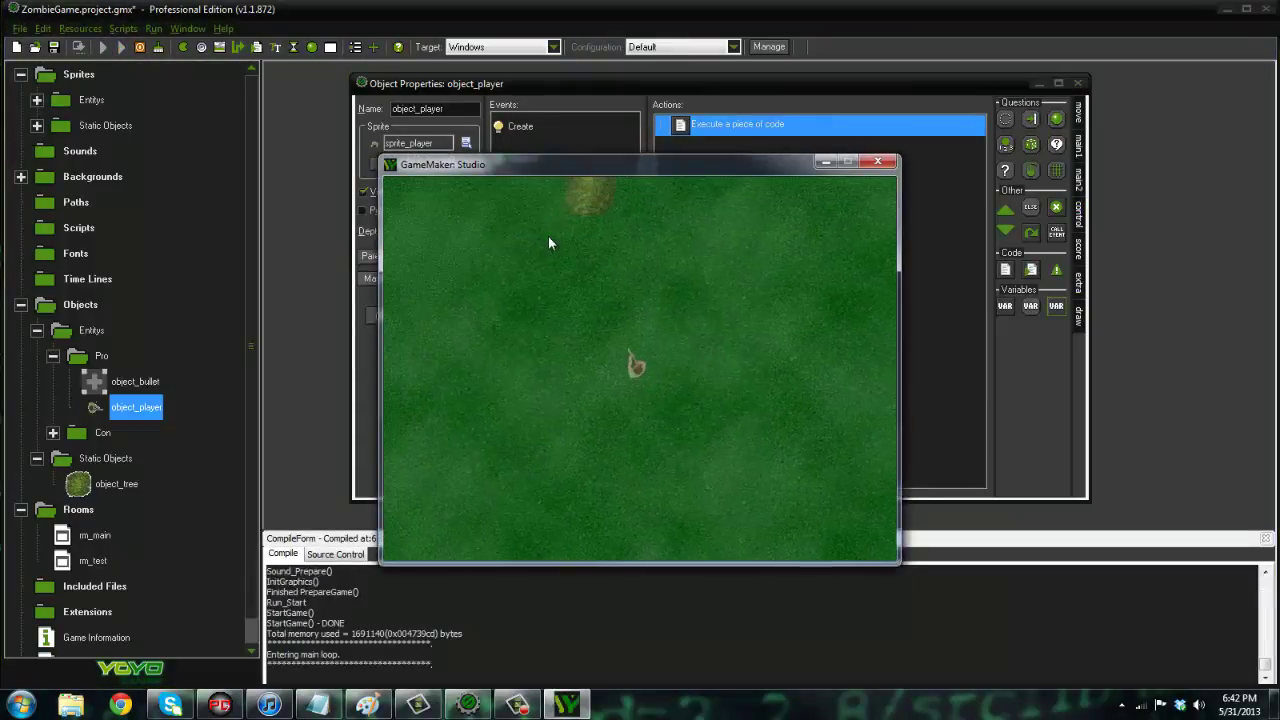
{"action": "key", "text": "w"}
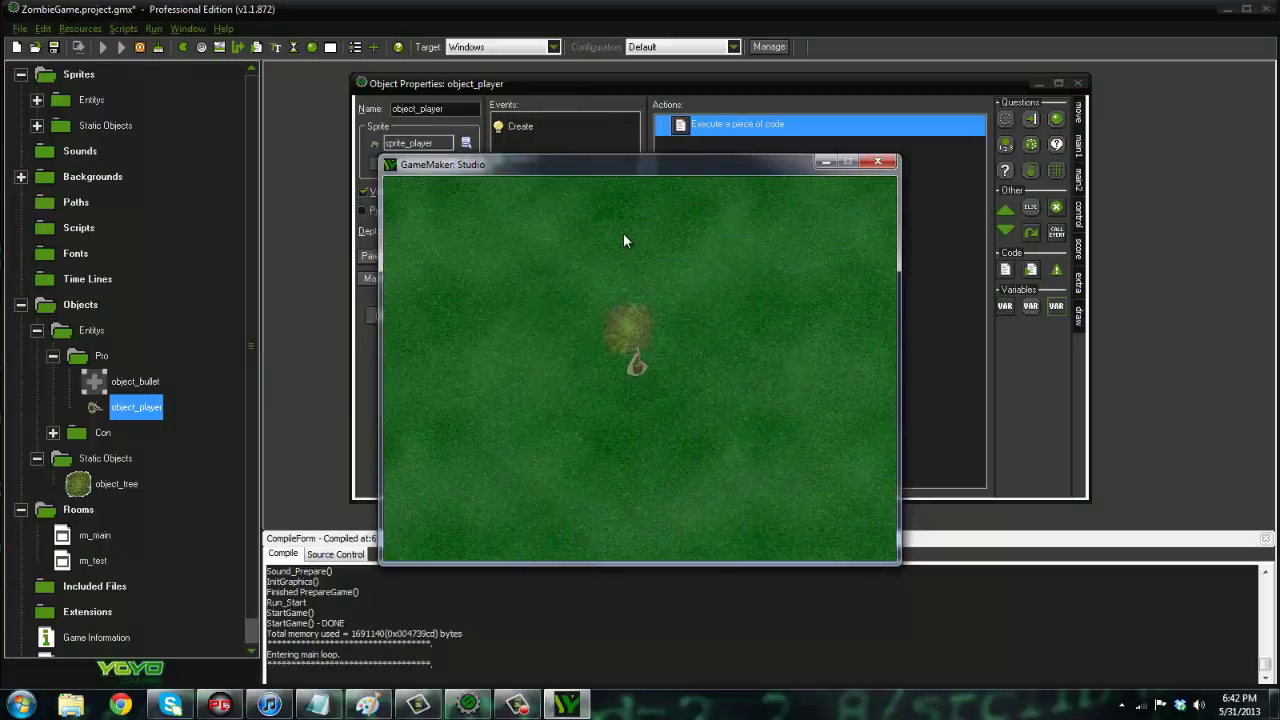
{"action": "key", "text": "s"}
{"action": "key", "text": "w"}
{"action": "key", "text": "a"}
{"action": "key", "text": "w"}
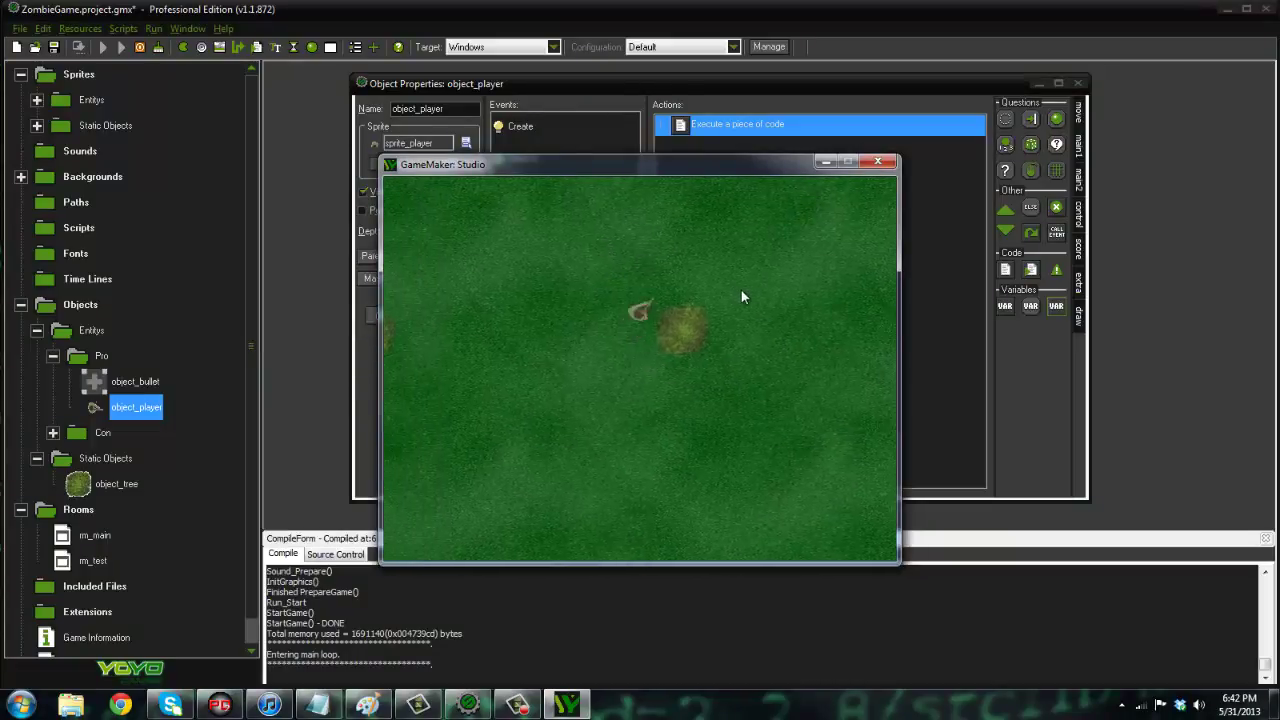
{"action": "key", "text": "d"}
{"action": "key", "text": "s"}
{"action": "key", "text": "a"}
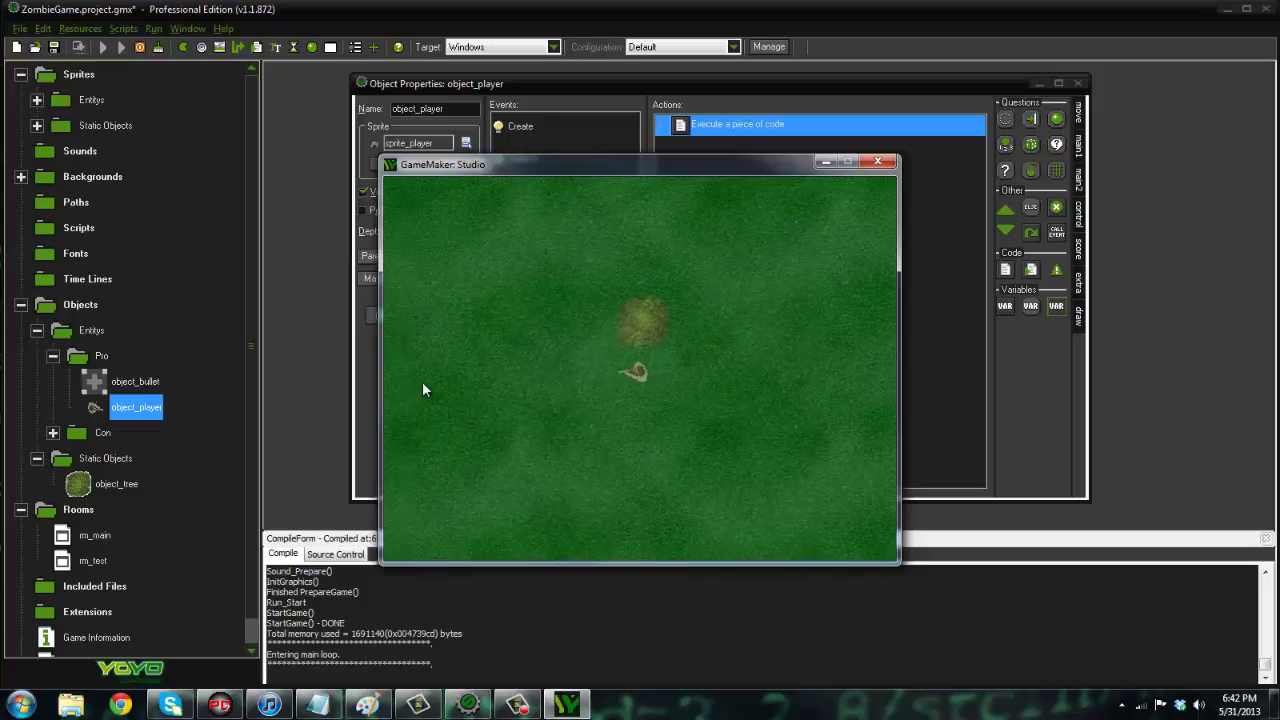
{"action": "key", "text": "w"}
{"action": "key", "text": "a"}
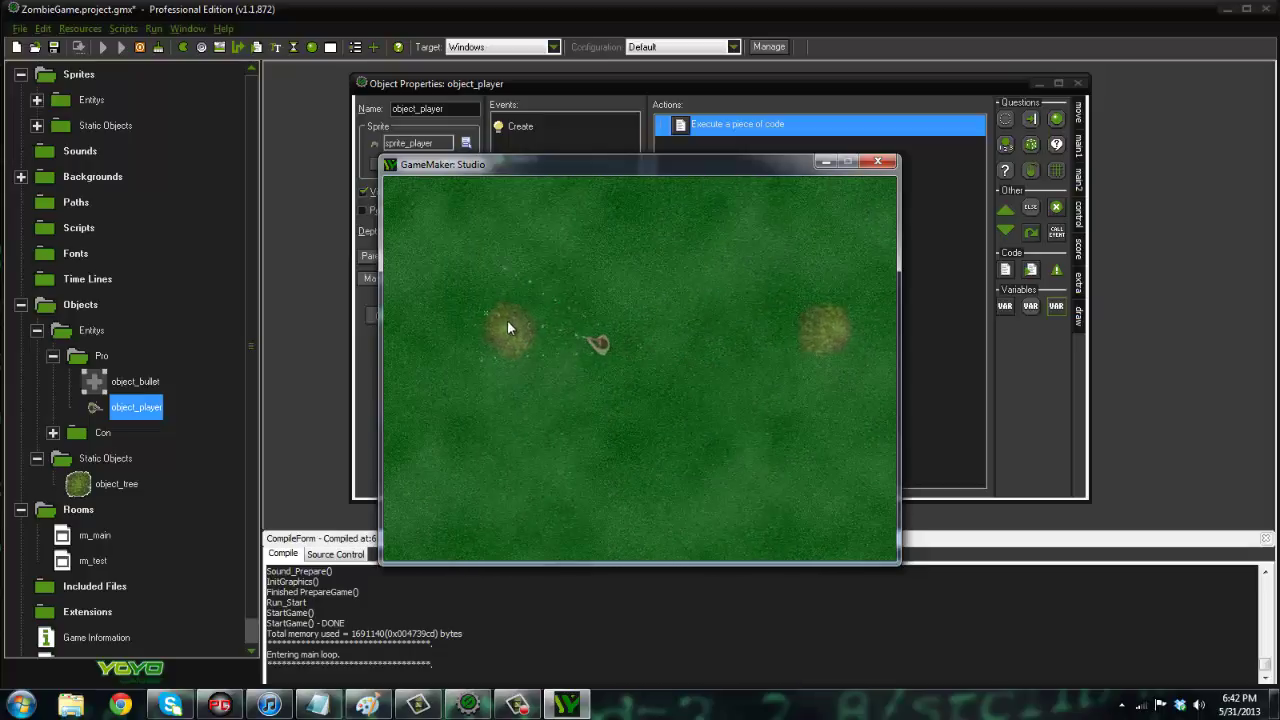
{"action": "key", "text": "w"}
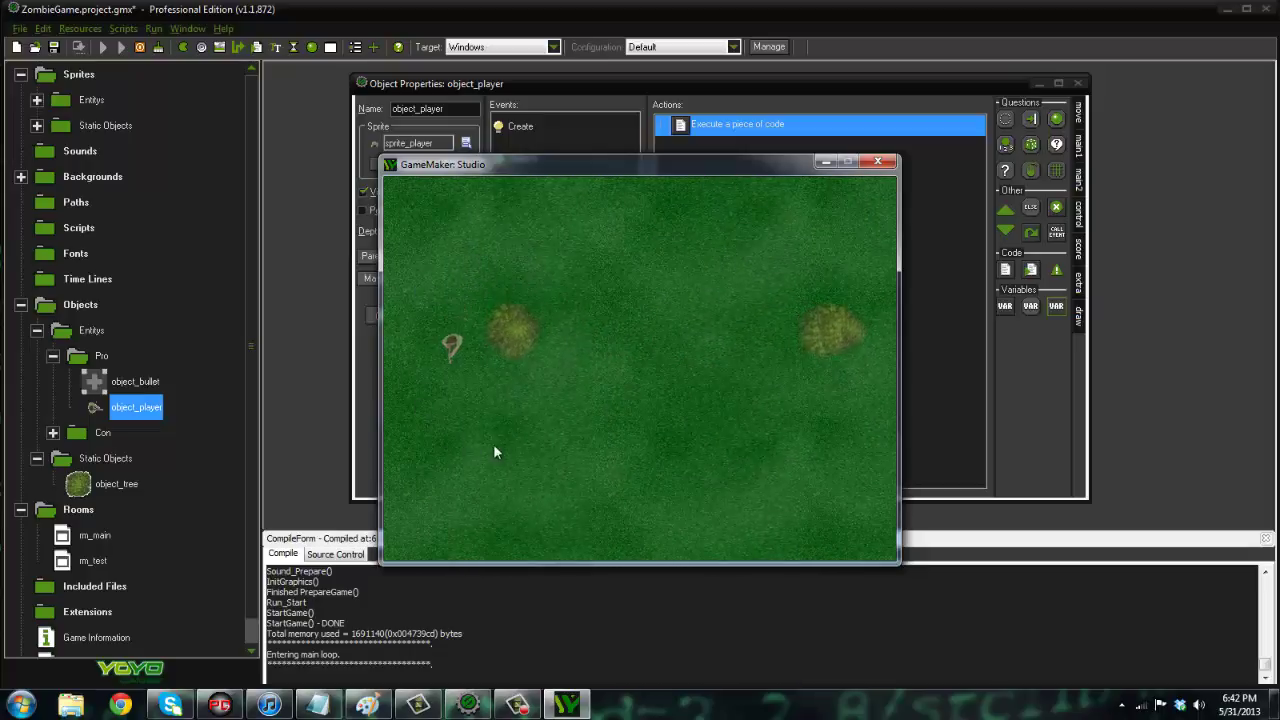
{"action": "key", "text": "s"}
{"action": "key", "text": "d"}
{"action": "left_click", "coordinate": [886, 164]}
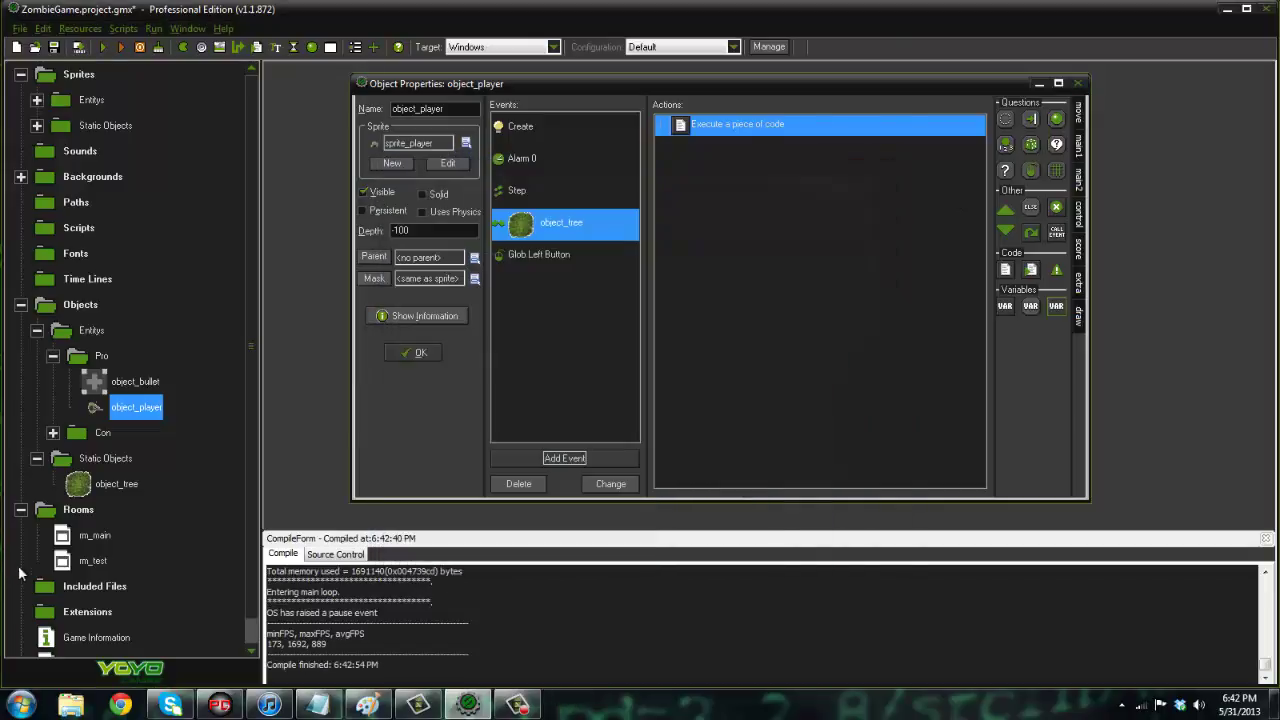
Open rm_main in the maximized room editor and hide its grid.
{"action": "double_click", "coordinate": [95, 535]}
{"action": "left_click", "coordinate": [1096, 155]}
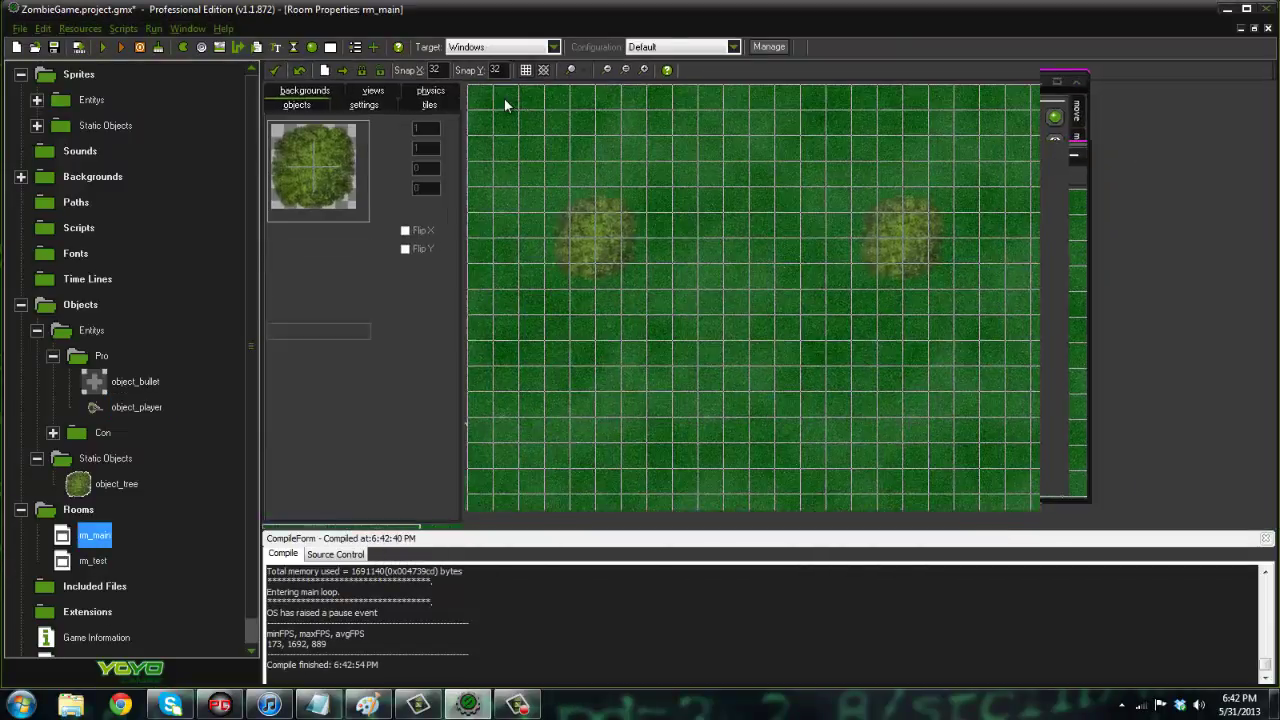
{"action": "left_click", "coordinate": [524, 70]}
{"action": "left_click_drag", "start_coordinate": [349, 415], "coordinate": [356, 467]}
{"action": "scroll", "coordinate": [643, 356], "scroll_direction": "down", "scroll_amount": 2}
{"action": "scroll", "coordinate": [643, 356], "scroll_direction": "down", "scroll_amount": 1}
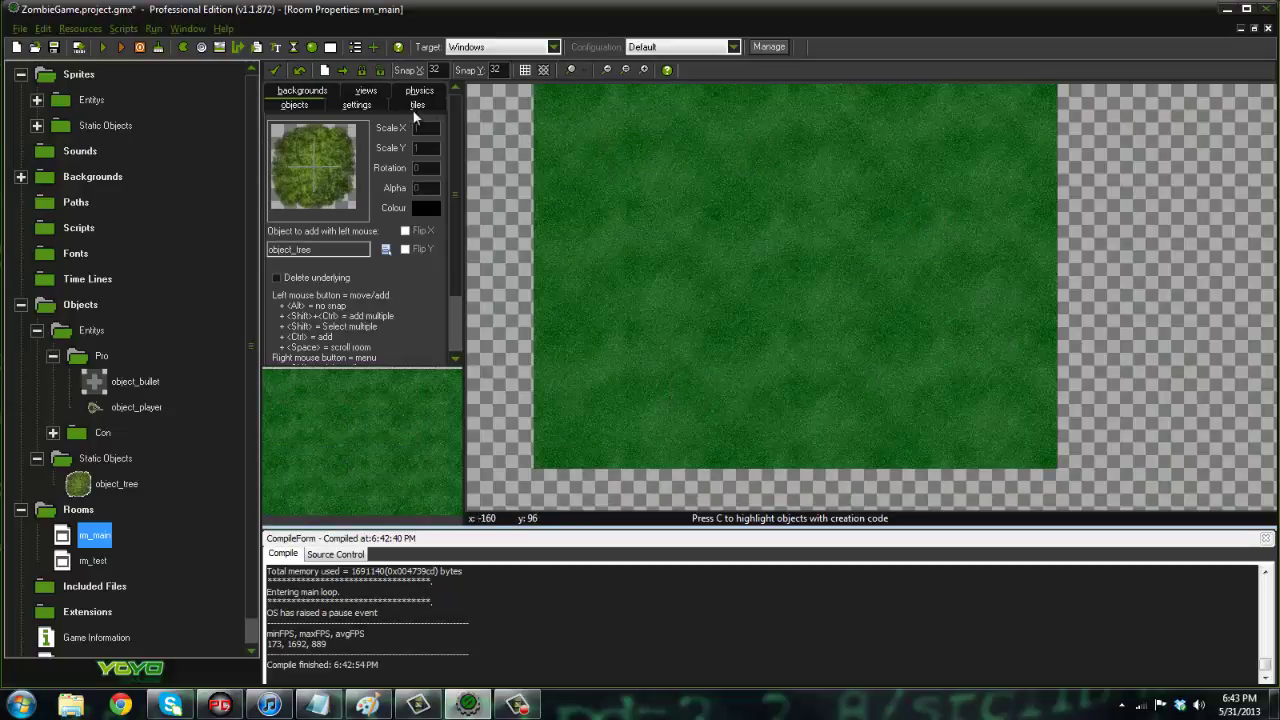
Open rm_main's creation code and insert two blank lines above the instance_create line.
{"action": "left_click", "coordinate": [356, 104]}
{"action": "left_click", "coordinate": [330, 251]}
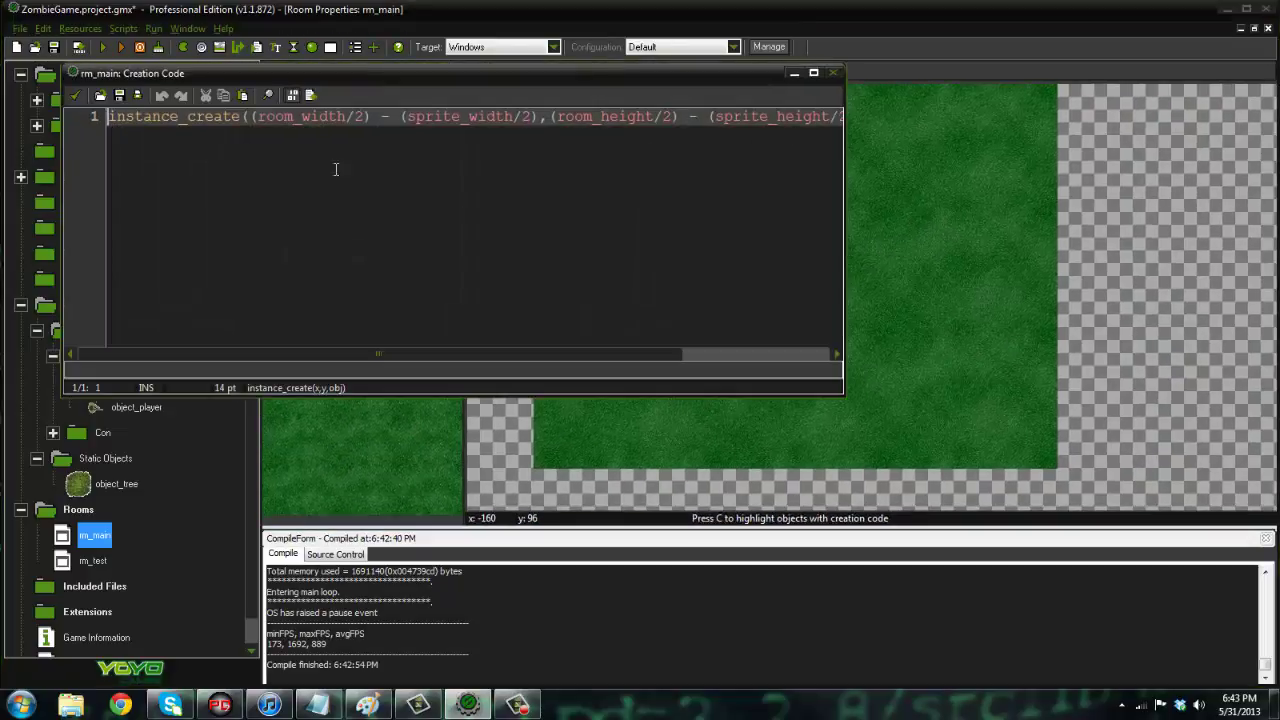
{"action": "left_click", "coordinate": [108, 116]}
{"action": "key", "text": "Return"}
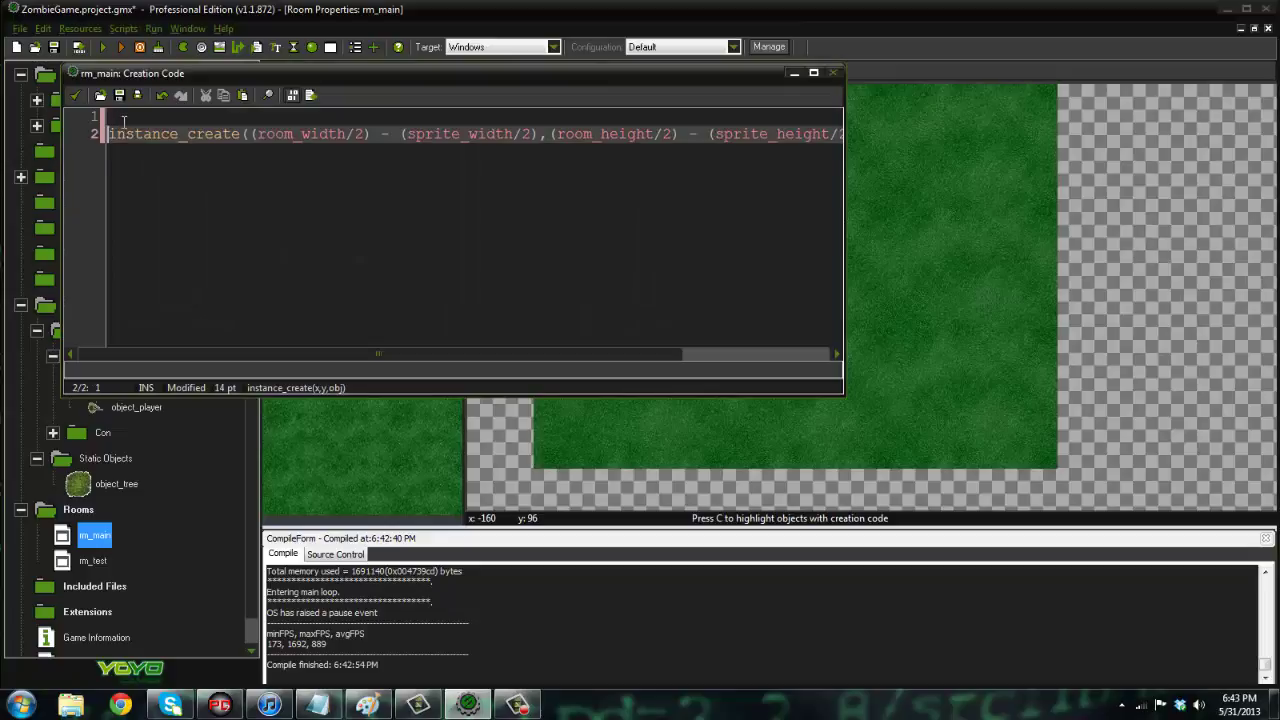
{"action": "key", "text": "Return"}
{"action": "left_click", "coordinate": [152, 118]}
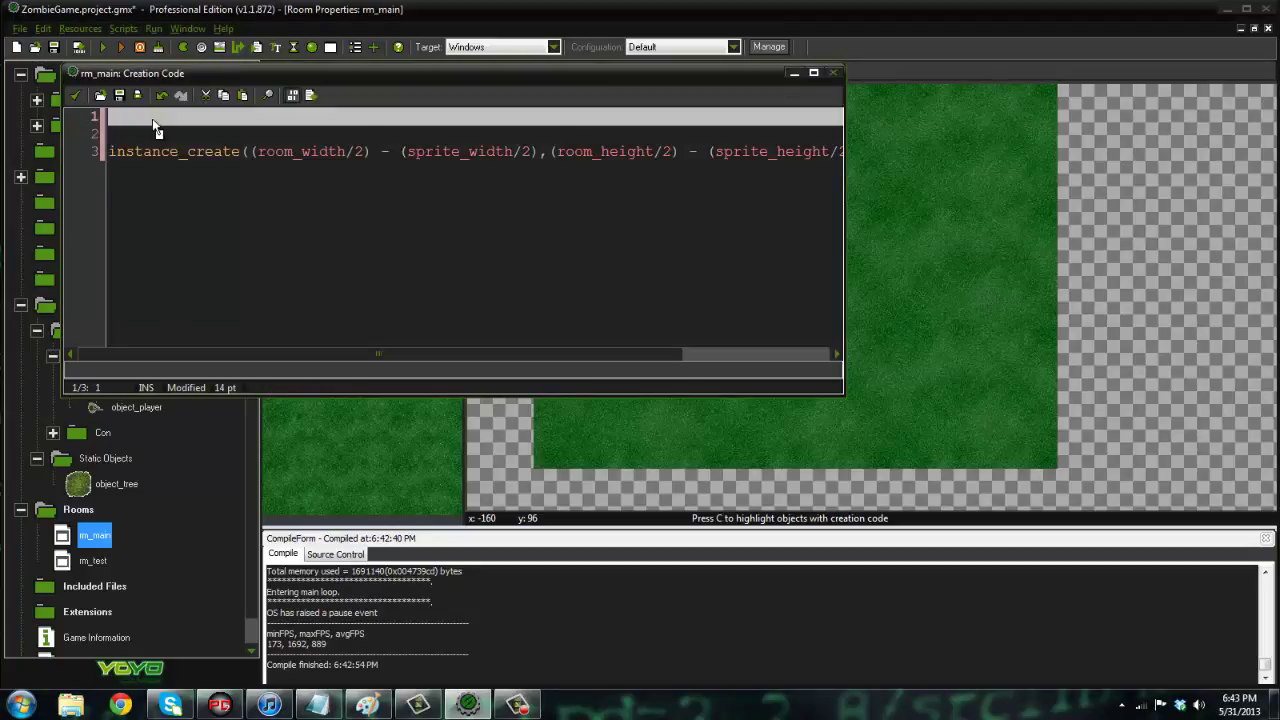
Enclose the creation code's instance_create call for object_player in a pair of curly braces.
{"action": "left_click", "coordinate": [446, 117]}
{"action": "type", "text": "{"}
{"action": "key", "text": "Return"}
{"action": "key", "text": "Return"}
{"action": "type", "text": "}"}
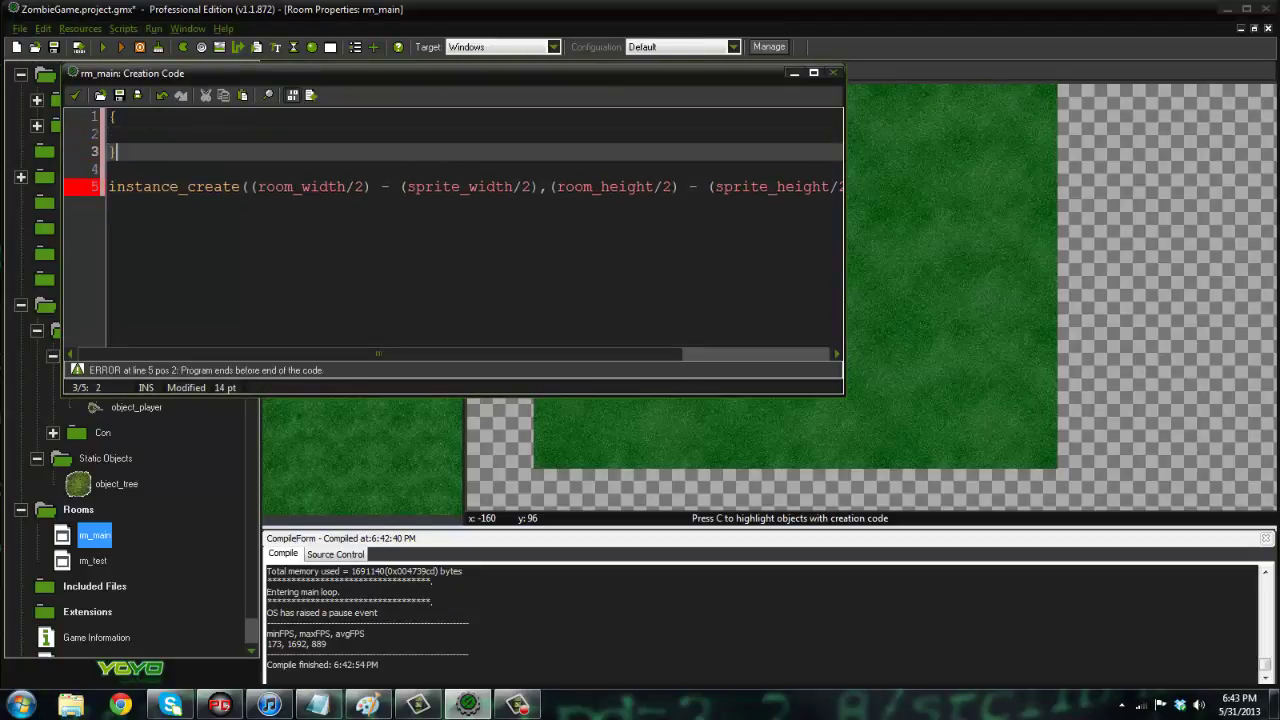
{"action": "key", "text": "BackSpace"}
{"action": "key", "text": "BackSpace"}
{"action": "key", "text": "BackSpace"}
{"action": "key", "text": "Down"}
{"action": "key", "text": "Down"}
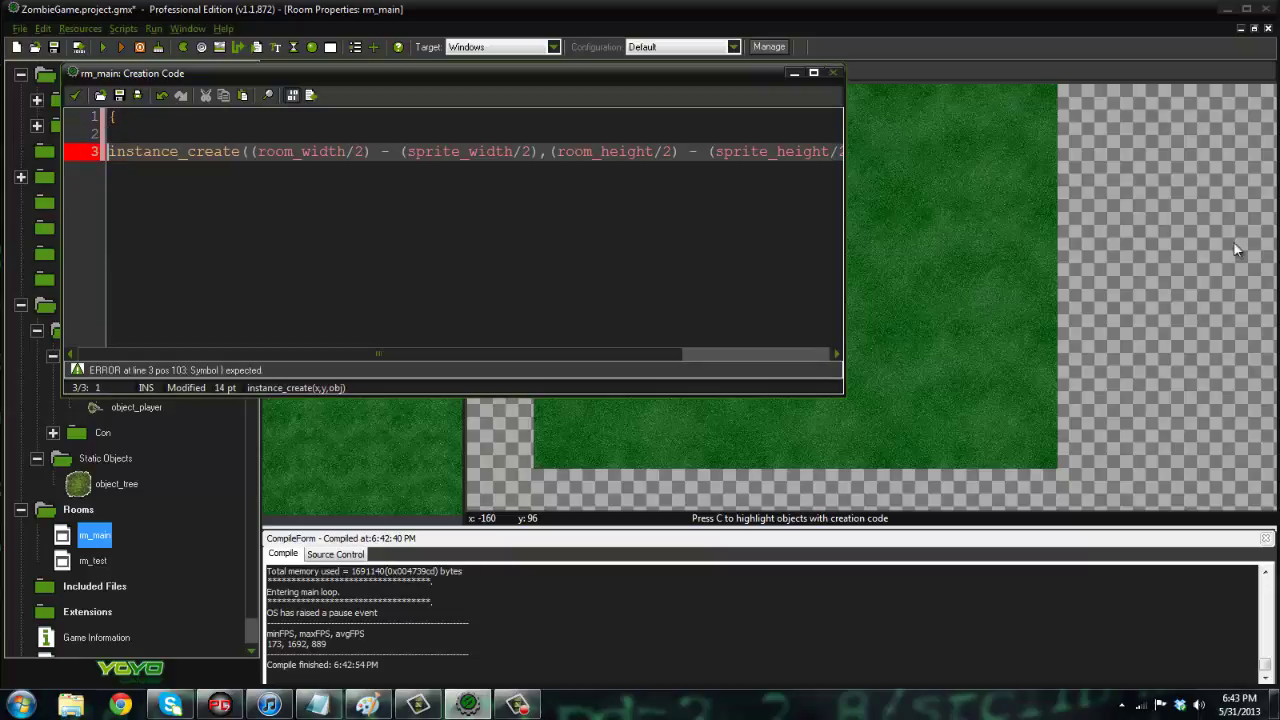
{"action": "left_click", "coordinate": [759, 356]}
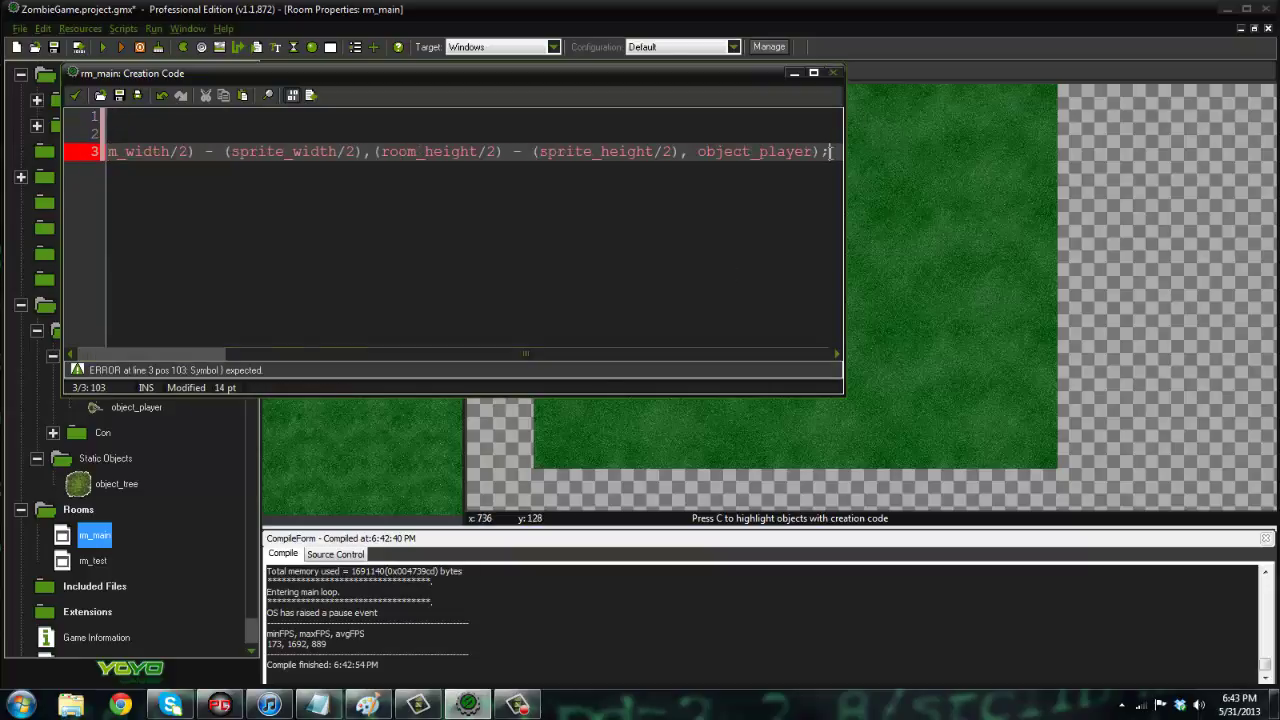
{"action": "key", "text": "Return"}
{"action": "type", "text": "}"}
Declare var tree_count = floor(random(30)) + 10; below the opening brace, leaving blank lines before the instance_create call.
{"action": "key", "text": "Up"}
{"action": "key", "text": "Up"}
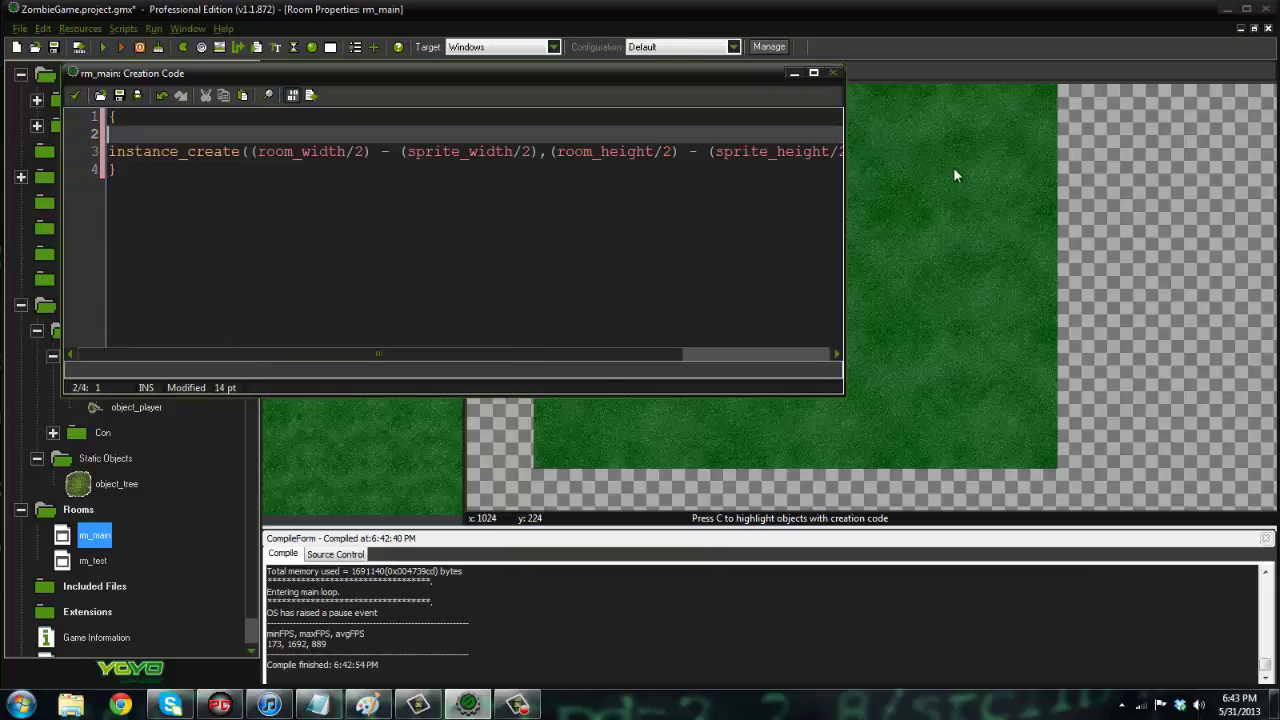
{"action": "key", "text": "Return"}
{"action": "key", "text": "Return"}
{"action": "key", "text": "Up"}
{"action": "key", "text": "Up"}
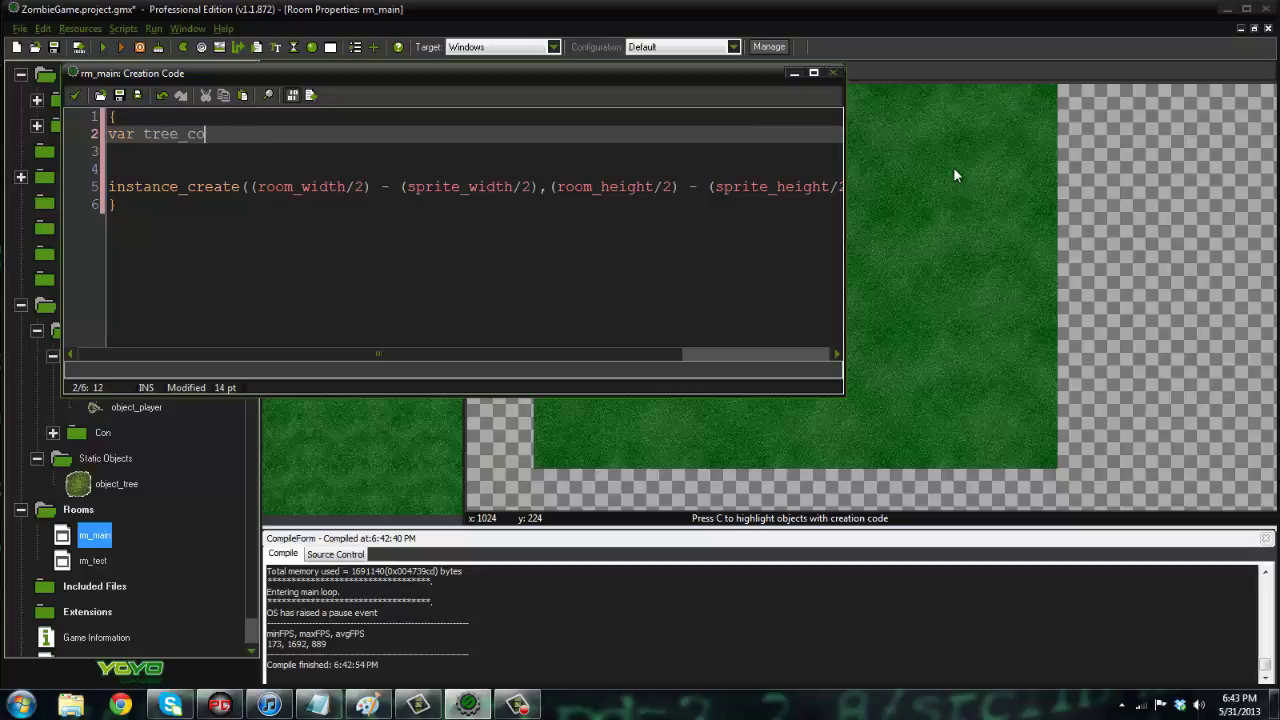
{"action": "type", "text": "or(r"}
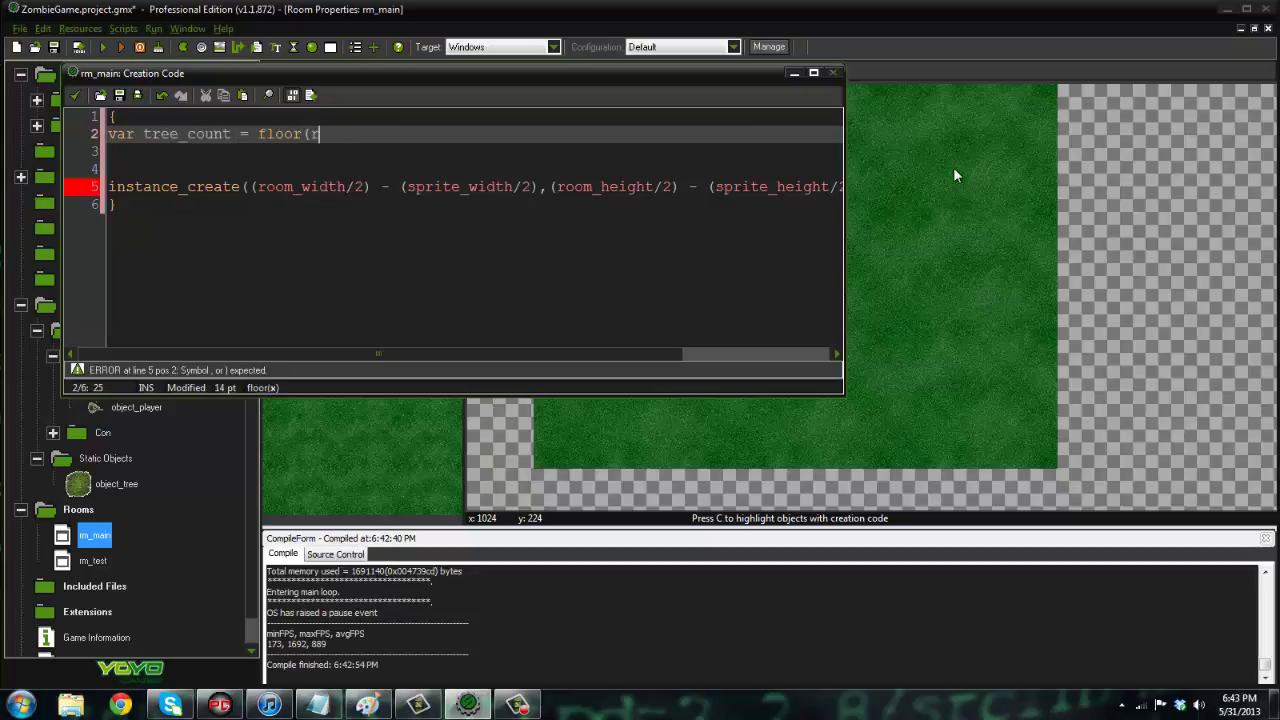
{"action": "type", "text": "andom("}
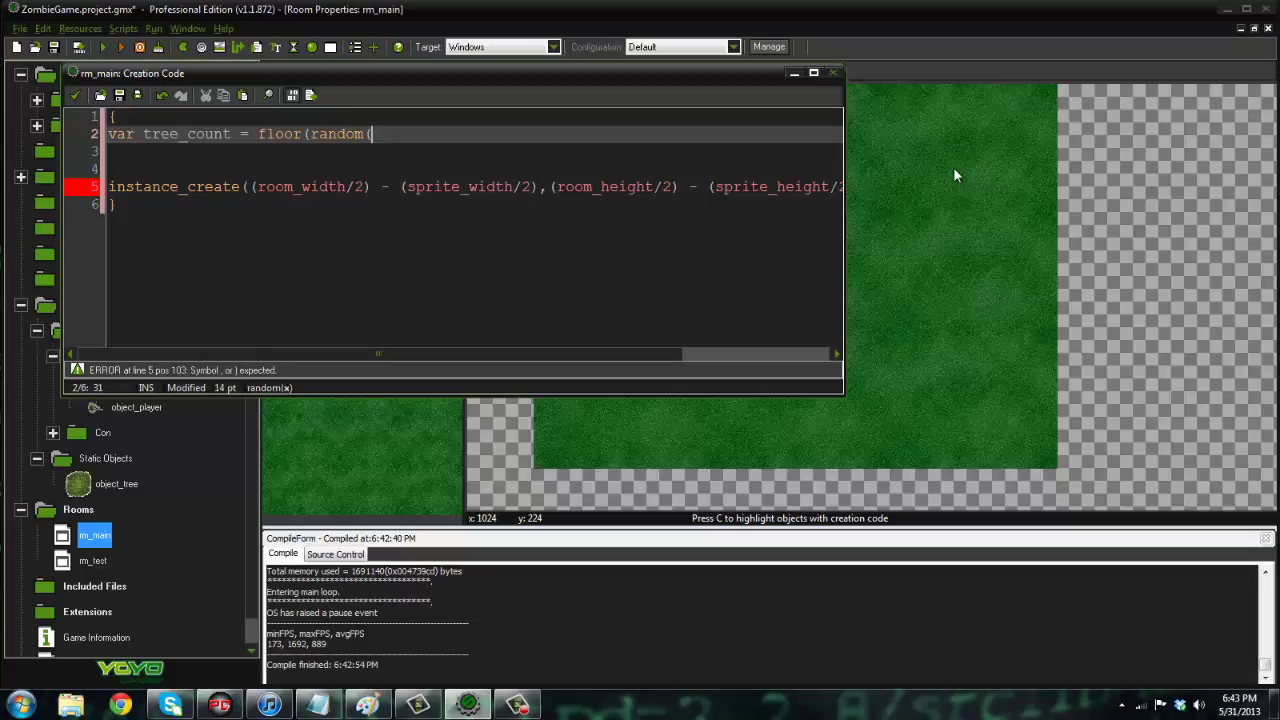
{"action": "type", "text": "30)"}
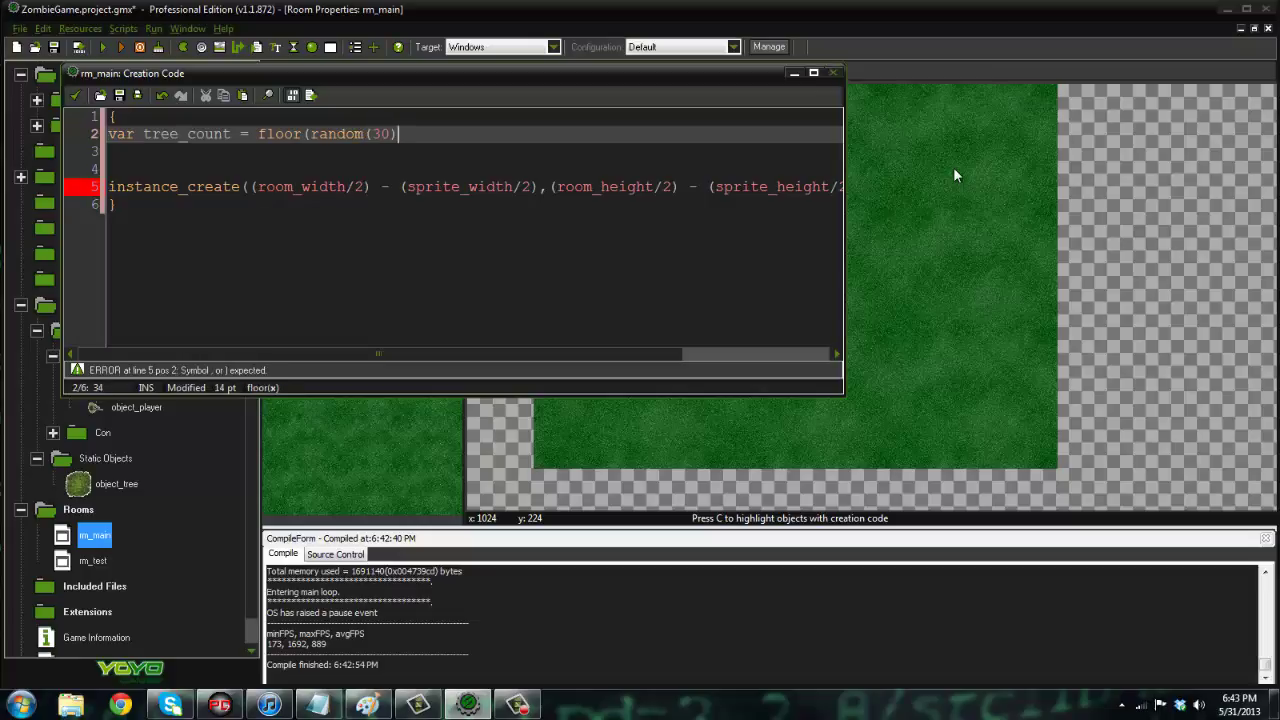
{"action": "type", "text": ") + 10;"}
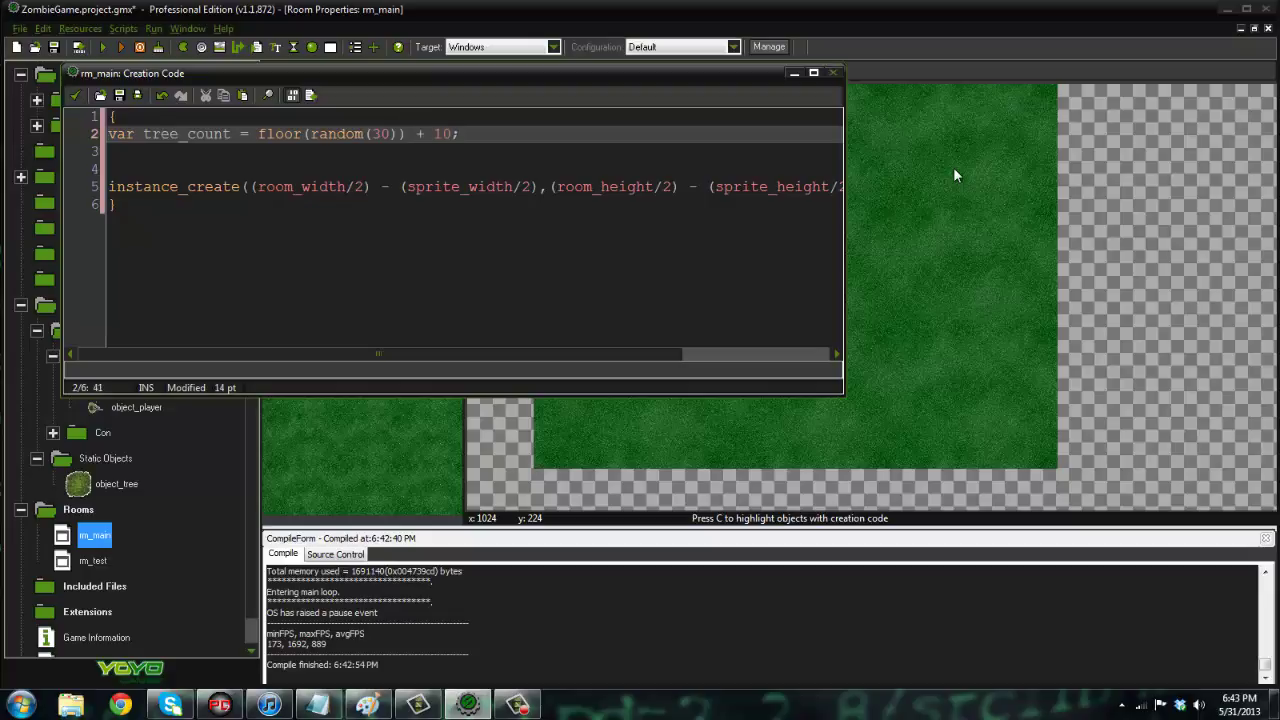
Add the loop for(i = 0; i < tree_count; i++) with a curly-brace body beneath the tree_count declaration.
{"action": "key", "text": "Return"}
{"action": "key", "text": "Return"}
{"action": "type", "text": "for(i = 0"}
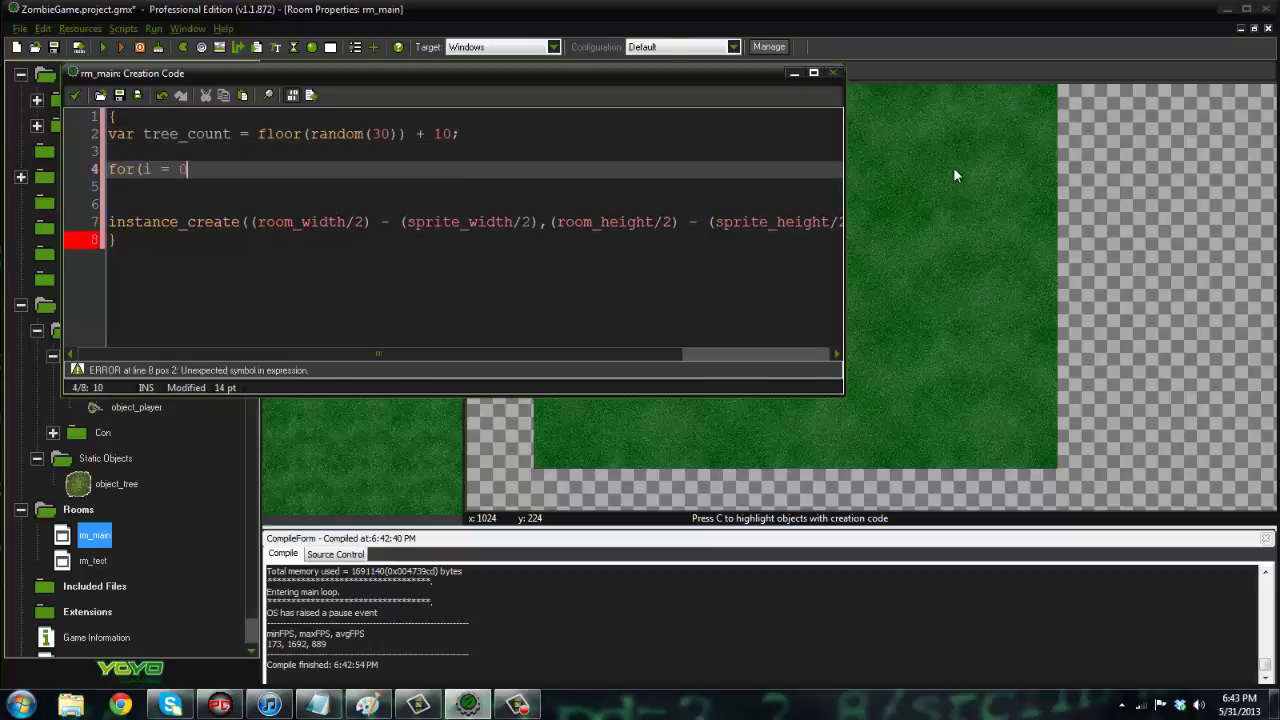
{"action": "type", "text": "; i < tree_"}
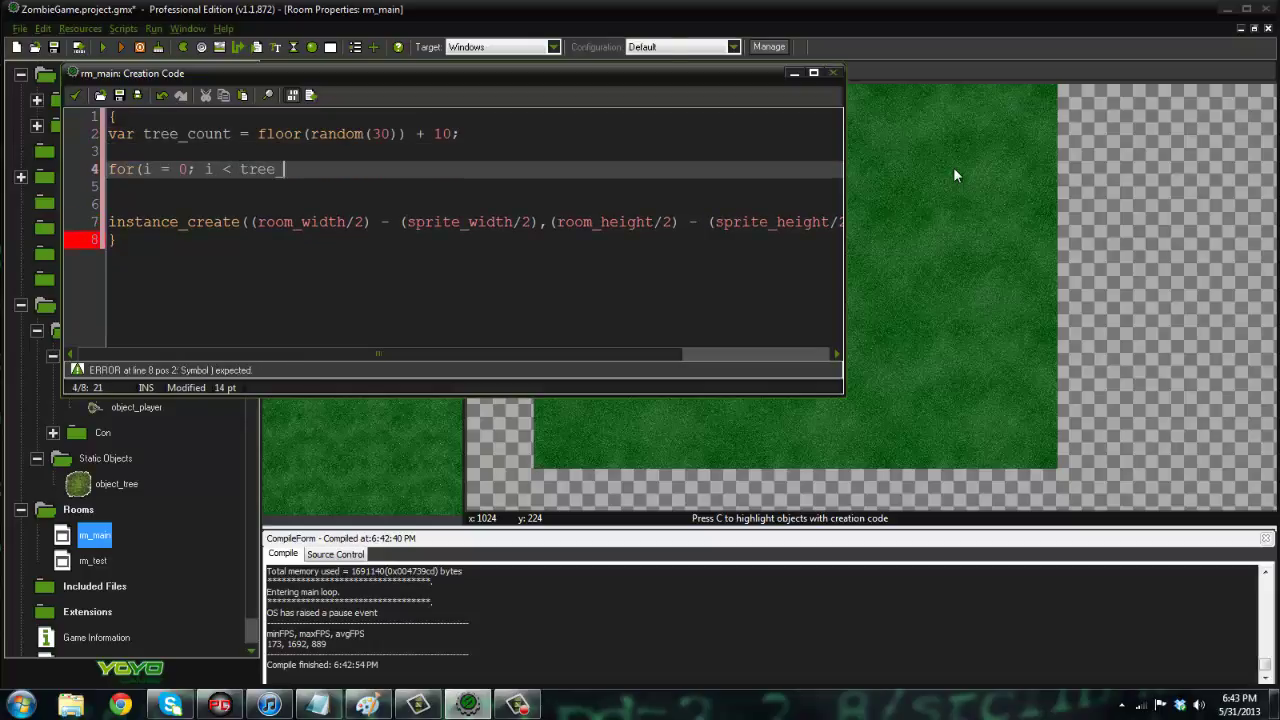
{"action": "type", "text": "count; i++)"}
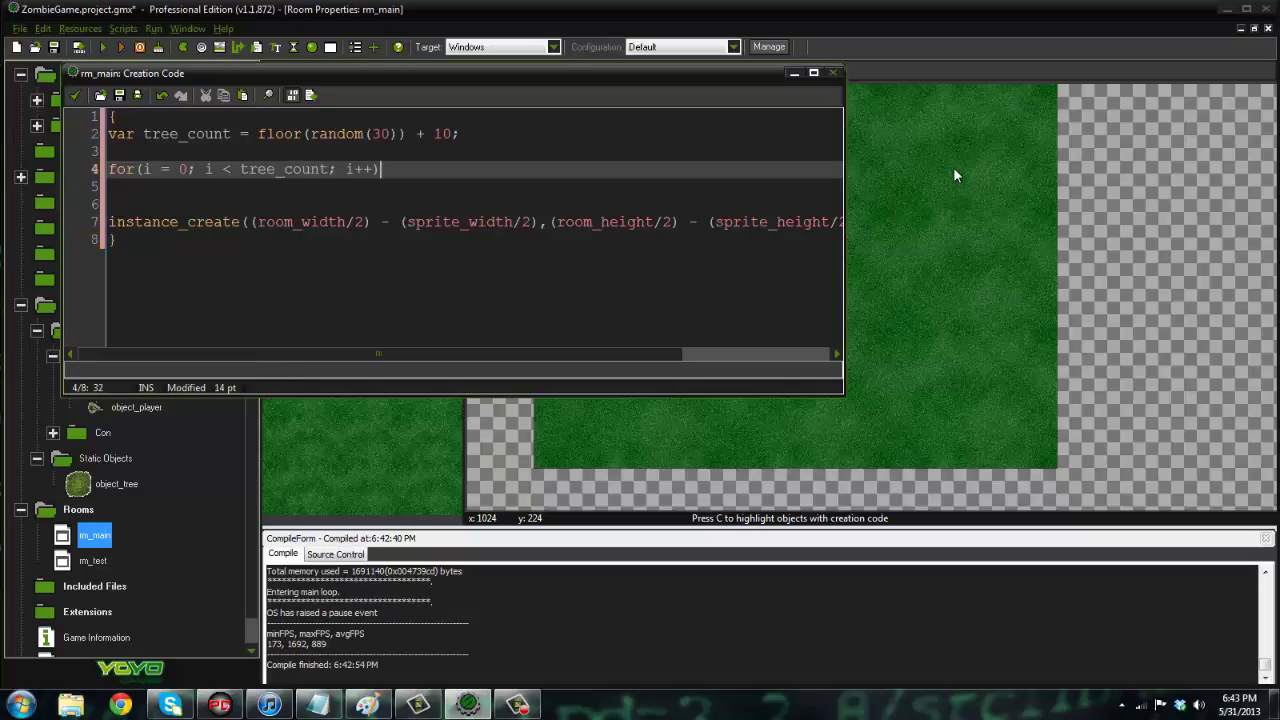
{"action": "key", "text": "Return"}
{"action": "type", "text": "{}"}
{"action": "key", "text": "Left"}
{"action": "key", "text": "Return"}
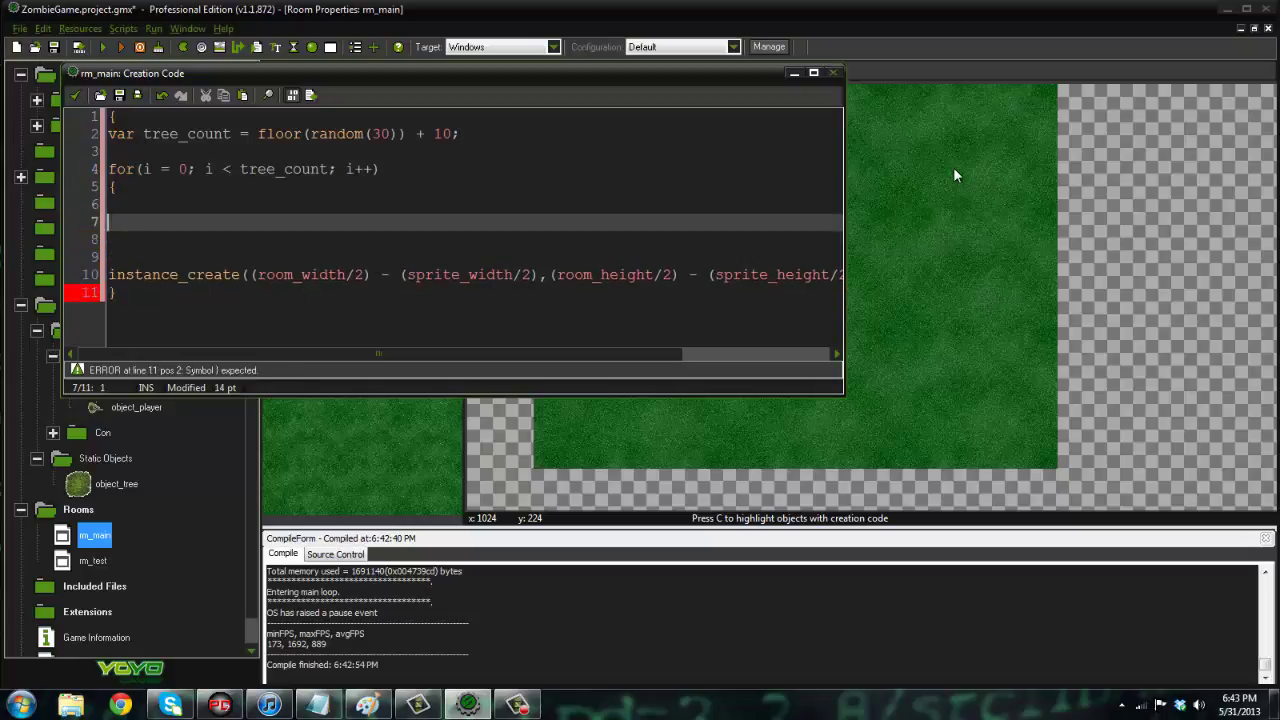
Remove the blank lines between the loop's closing brace and the player's instance_create line.
{"action": "key", "text": "Down"}
{"action": "key", "text": "Down"}
{"action": "key", "text": "Down"}
{"action": "key", "text": "Down"}
{"action": "key", "text": "BackSpace"}
{"action": "key", "text": "BackSpace"}
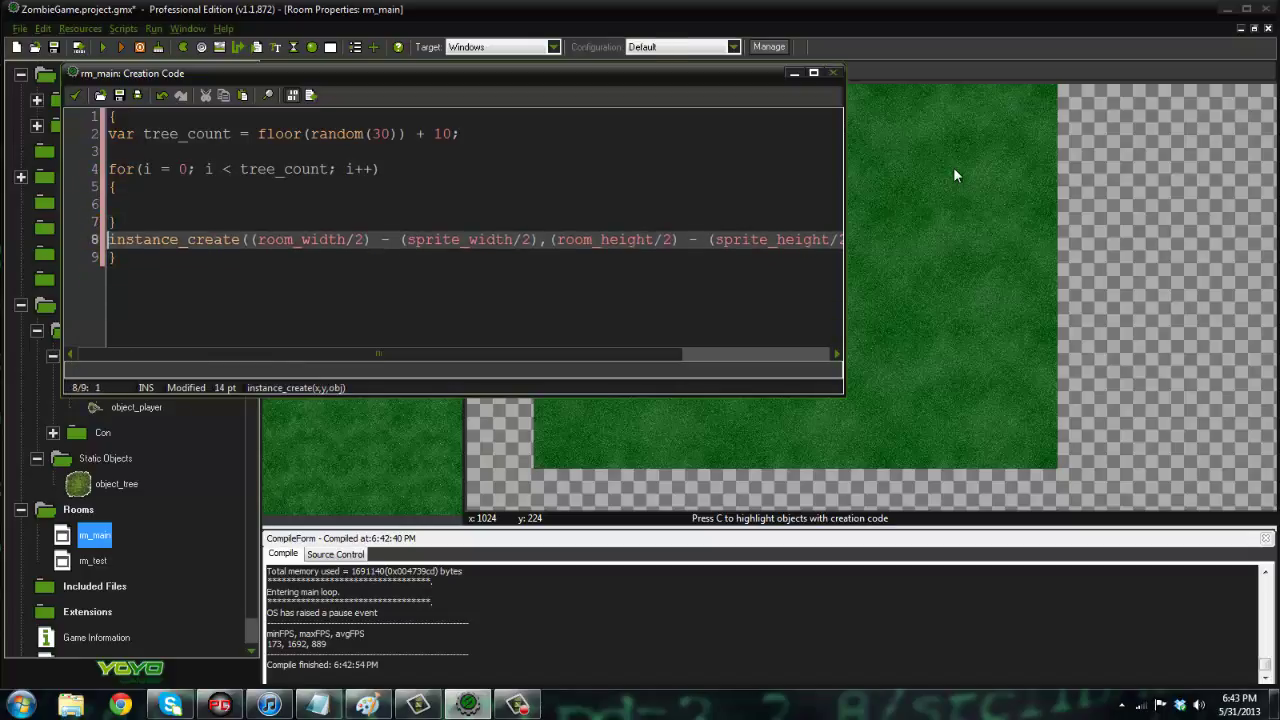
Fill the loop body with an indented instance_create(random(room_width), random(room_height), object_tree); statement.
{"action": "key", "text": "Up"}
{"action": "key", "text": "Up"}
{"action": "key", "text": "Tab"}
{"action": "type", "text": "i"}
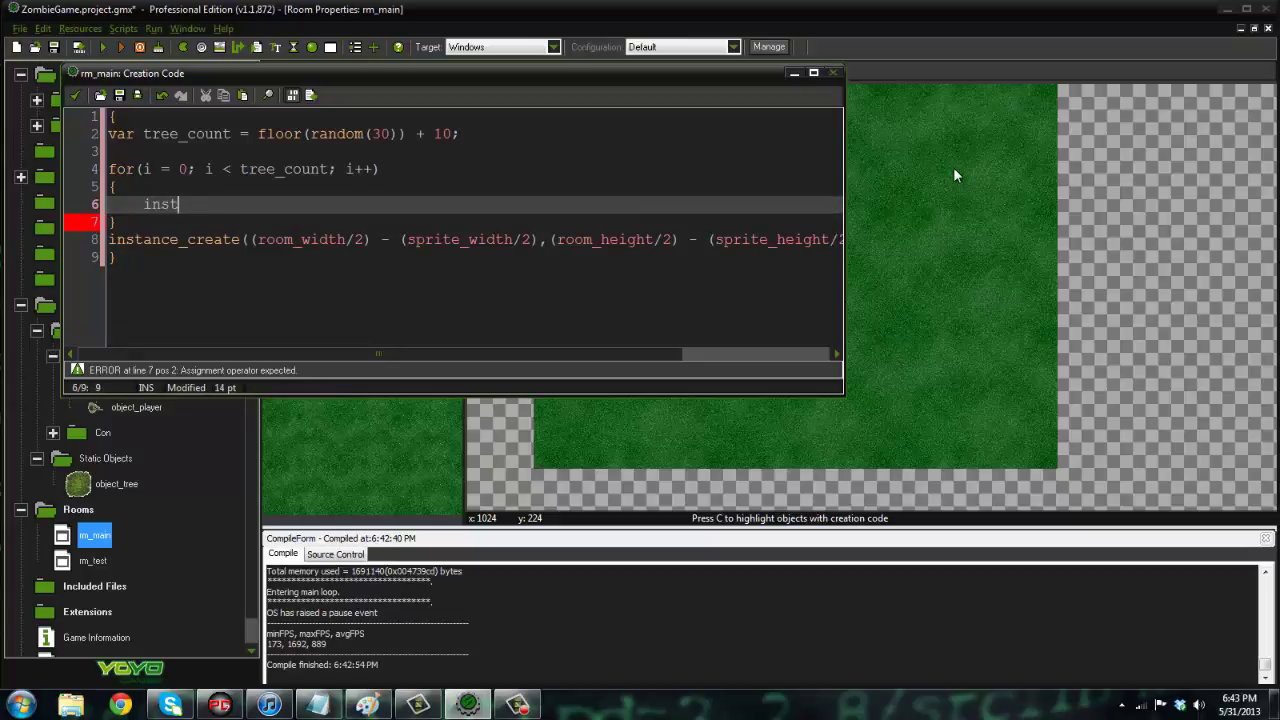
{"action": "type", "text": "nstance_create("}
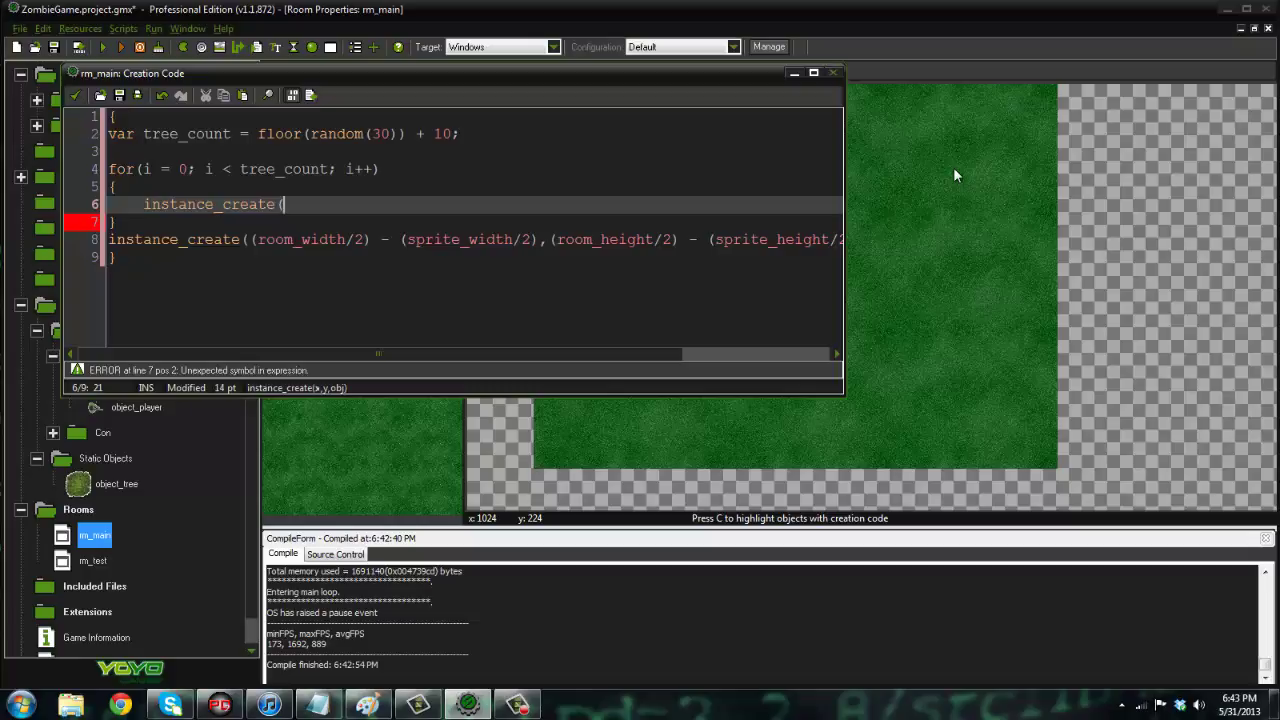
{"action": "type", "text": "random("}
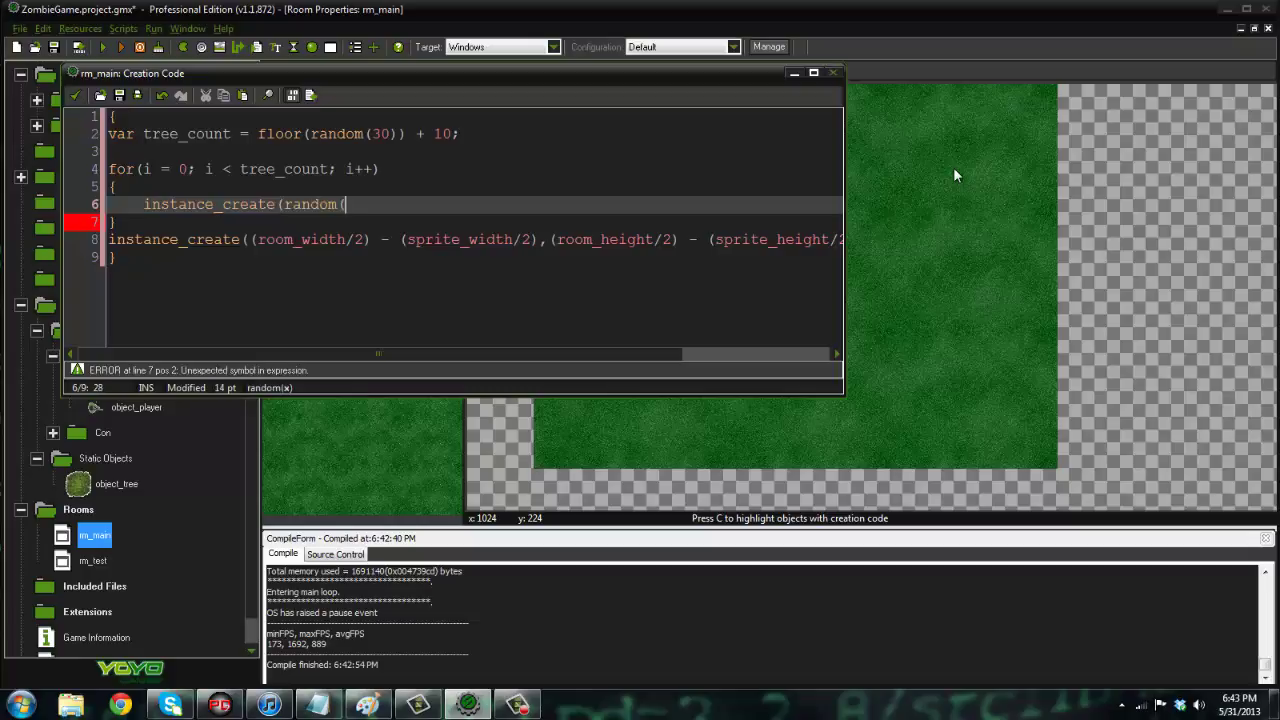
{"action": "type", "text": "room_wid"}
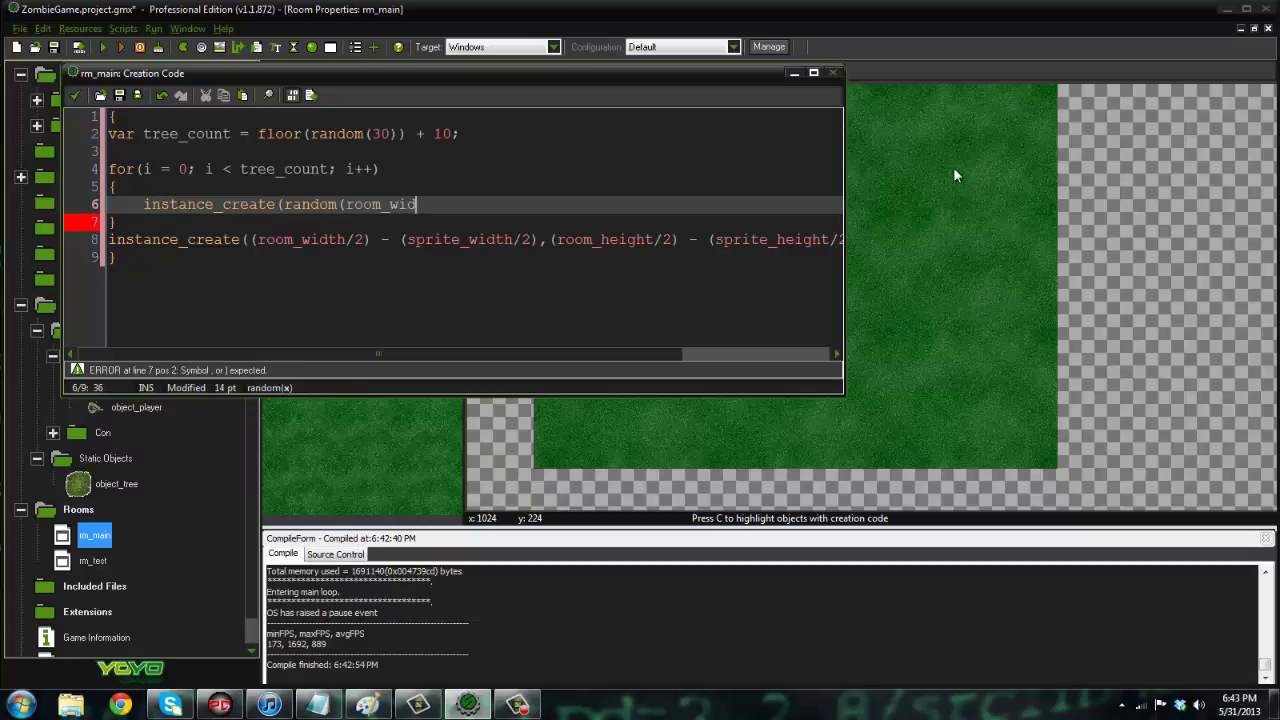
{"action": "type", "text": "th),"}
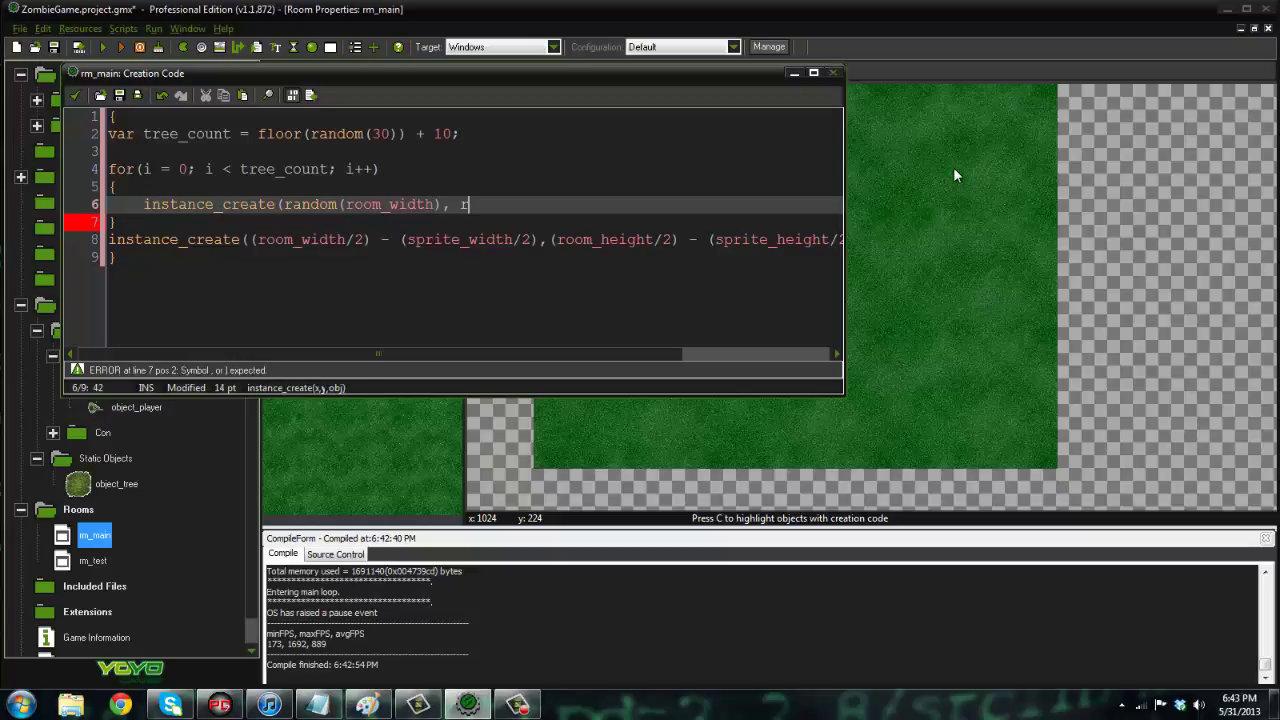
{"action": "type", "text": " random(room_h"}
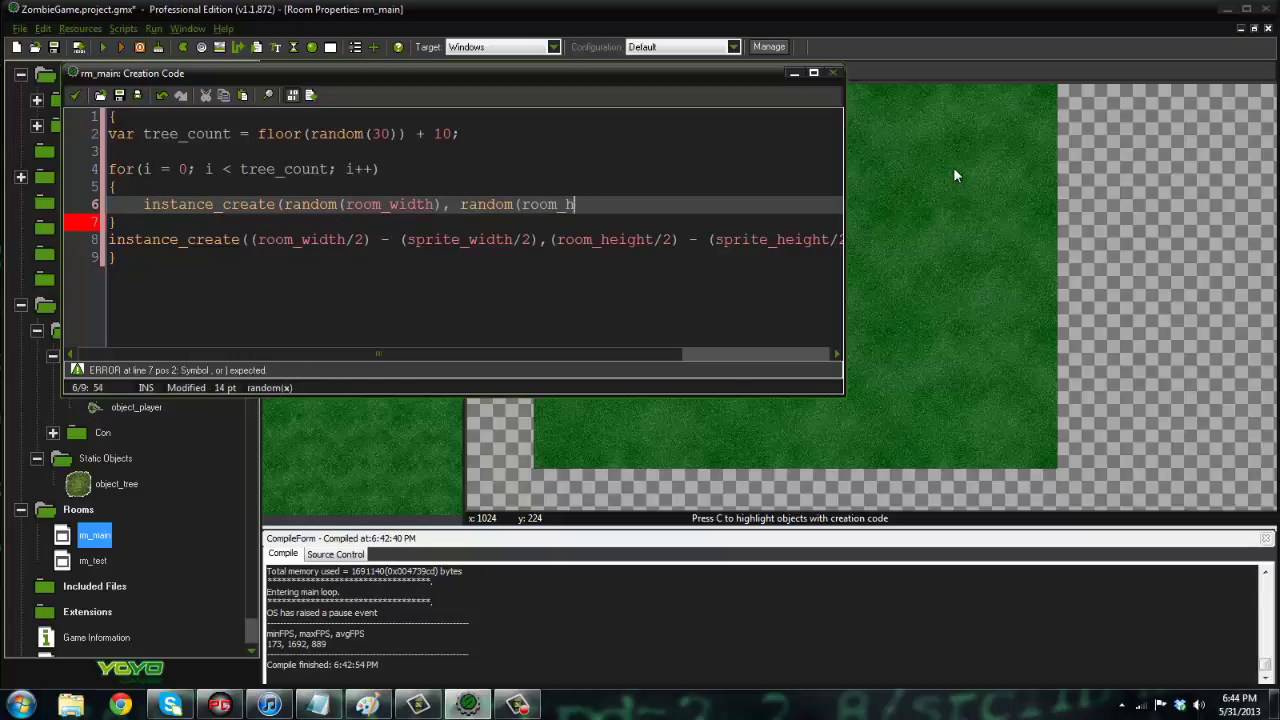
{"action": "type", "text": "eight),"}
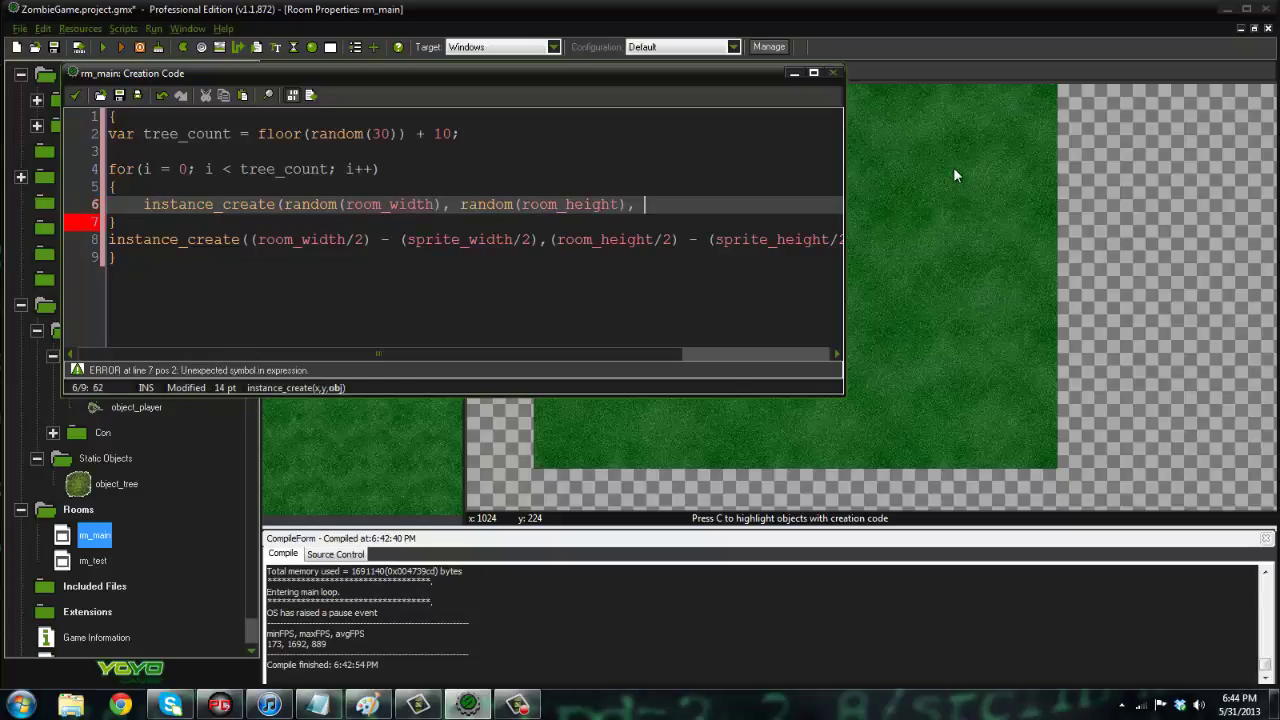
{"action": "type", "text": " o"}
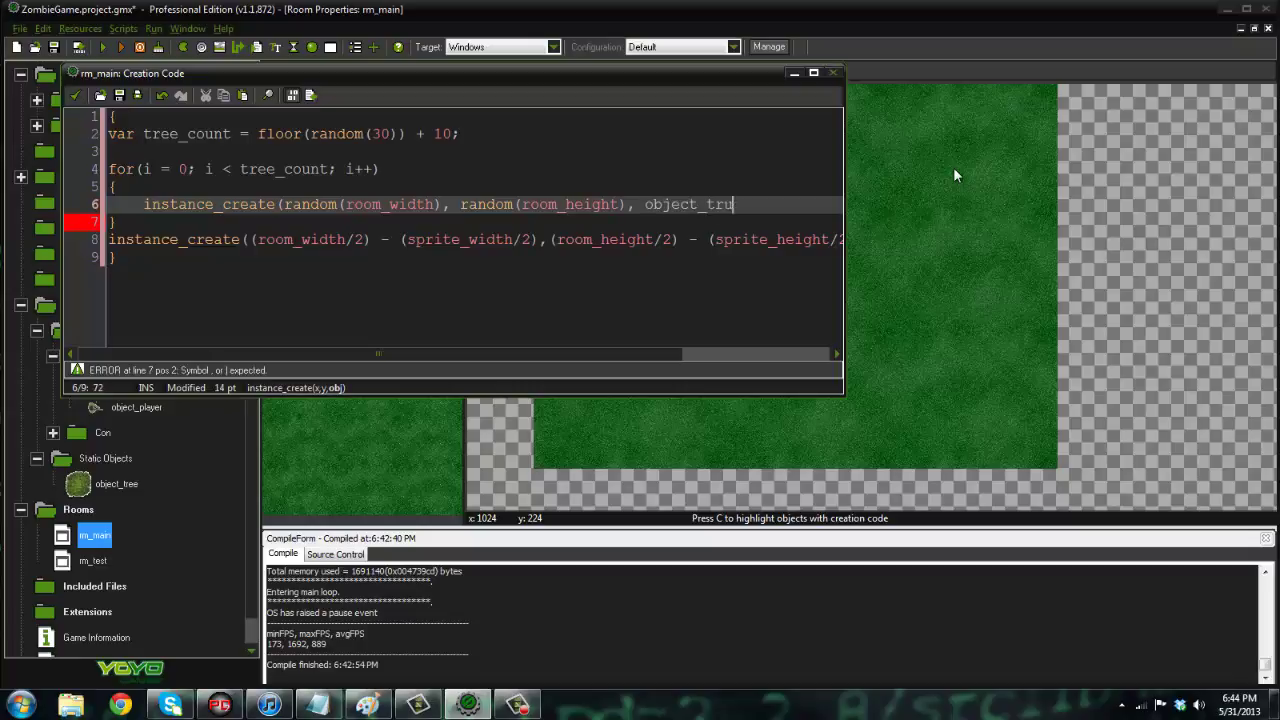
{"action": "type", "text": "bject_tree);"}
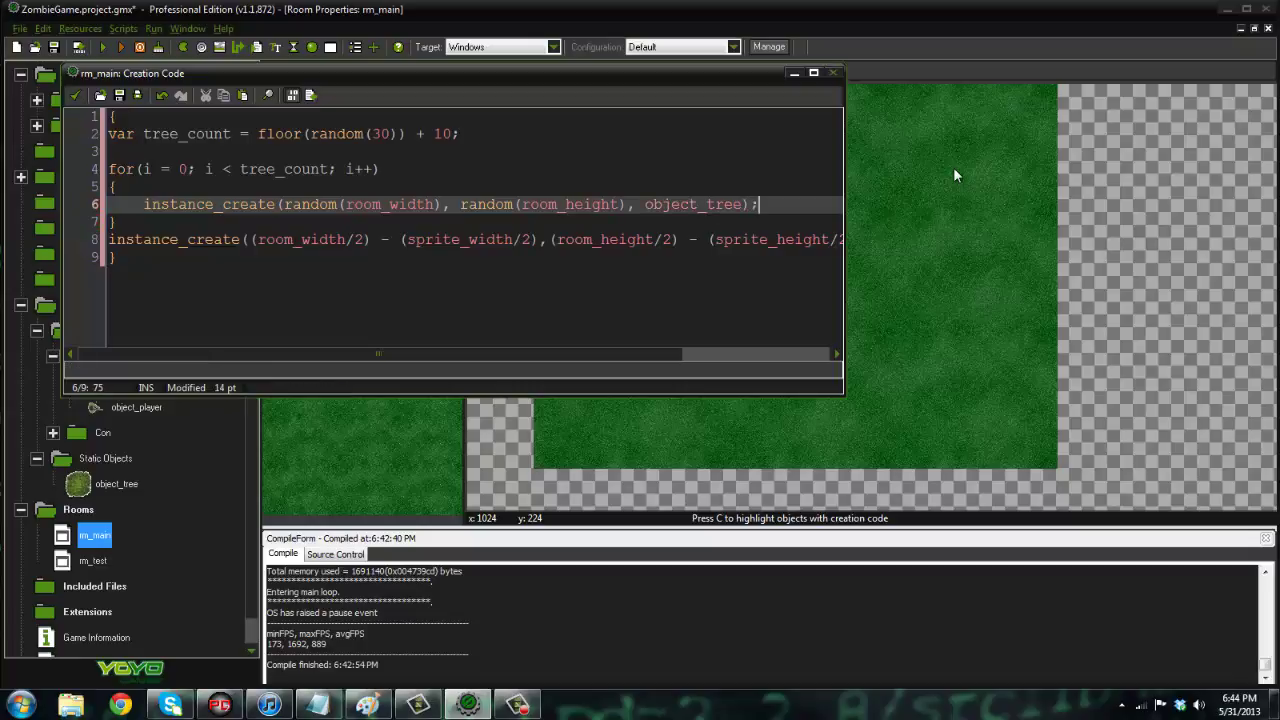
Apply the room's creation code and run the game.
{"action": "left_click", "coordinate": [76, 96]}
{"action": "key", "text": "F5"}
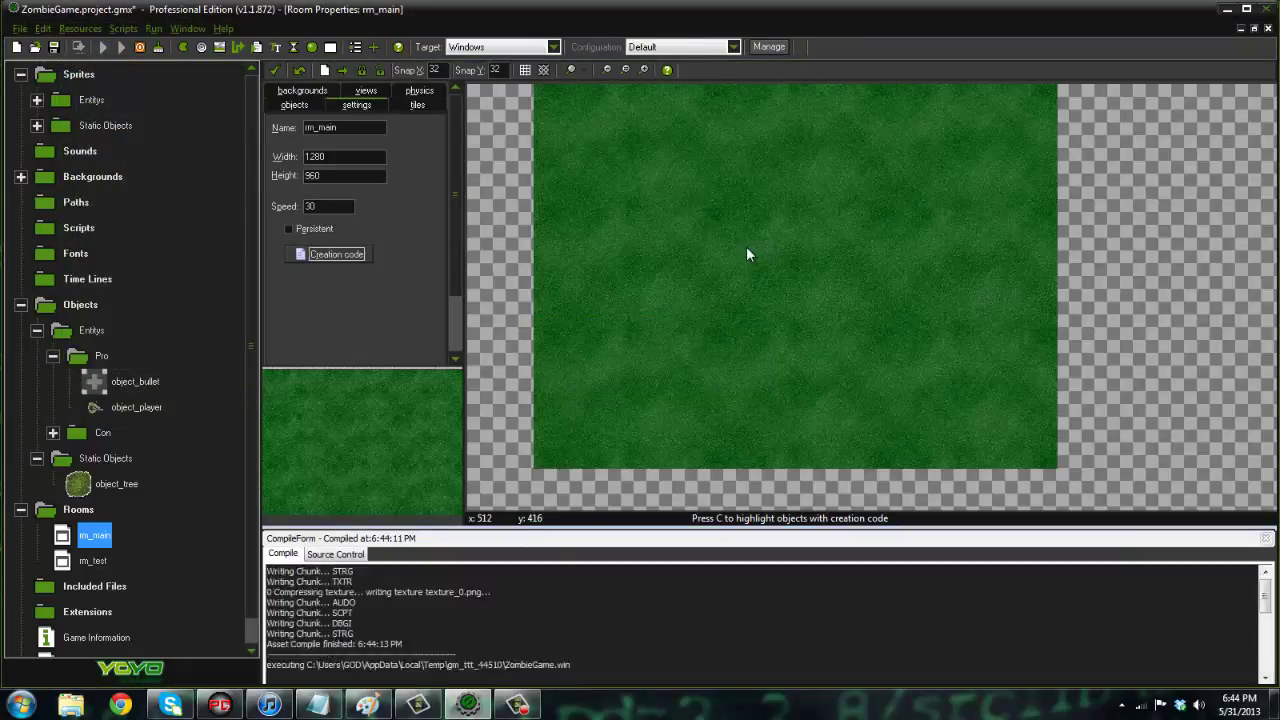
{"action": "key", "text": "w"}
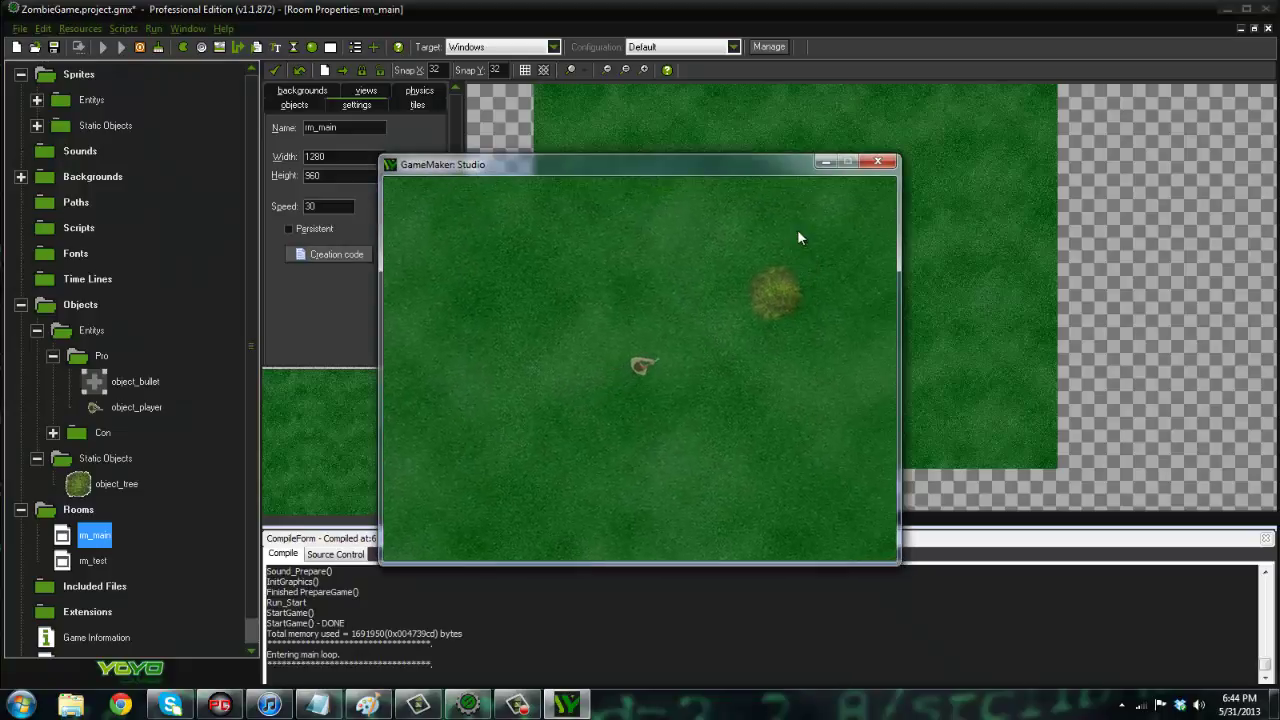
Walk the player around the map in all directions to check the randomly spawned trees, and close the game.
{"action": "key", "text": "w"}
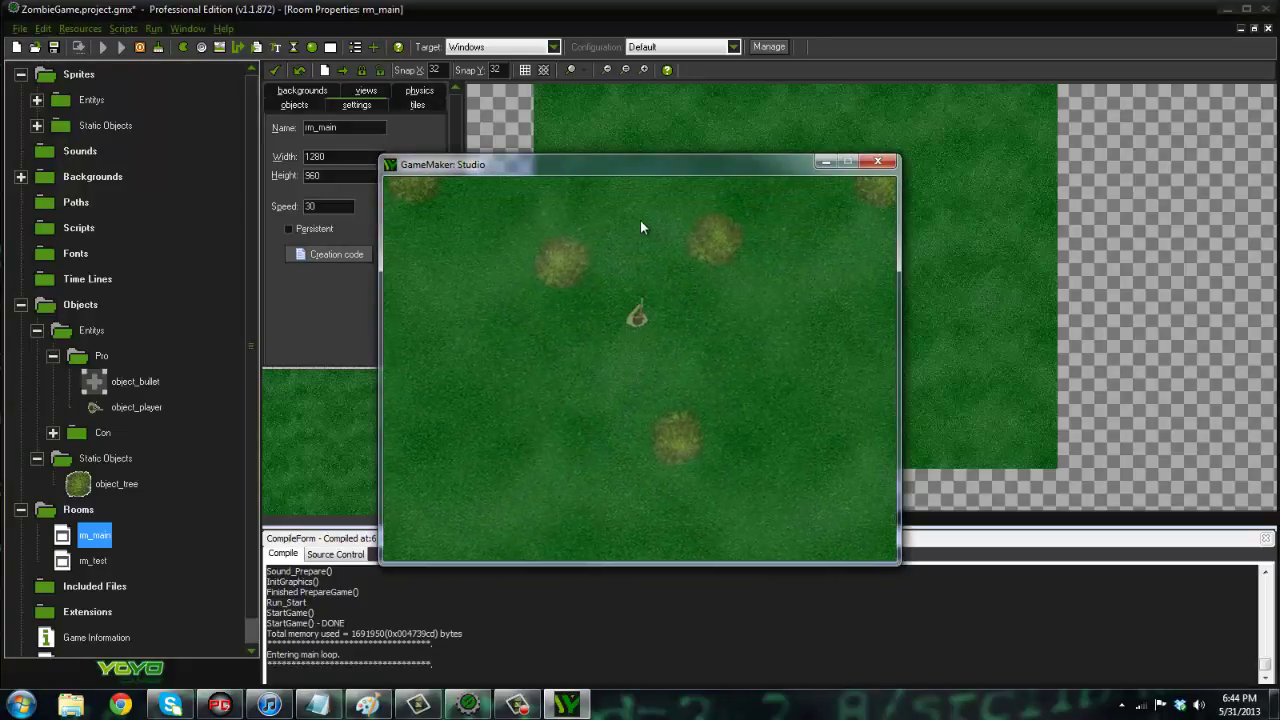
{"action": "key", "text": "a"}
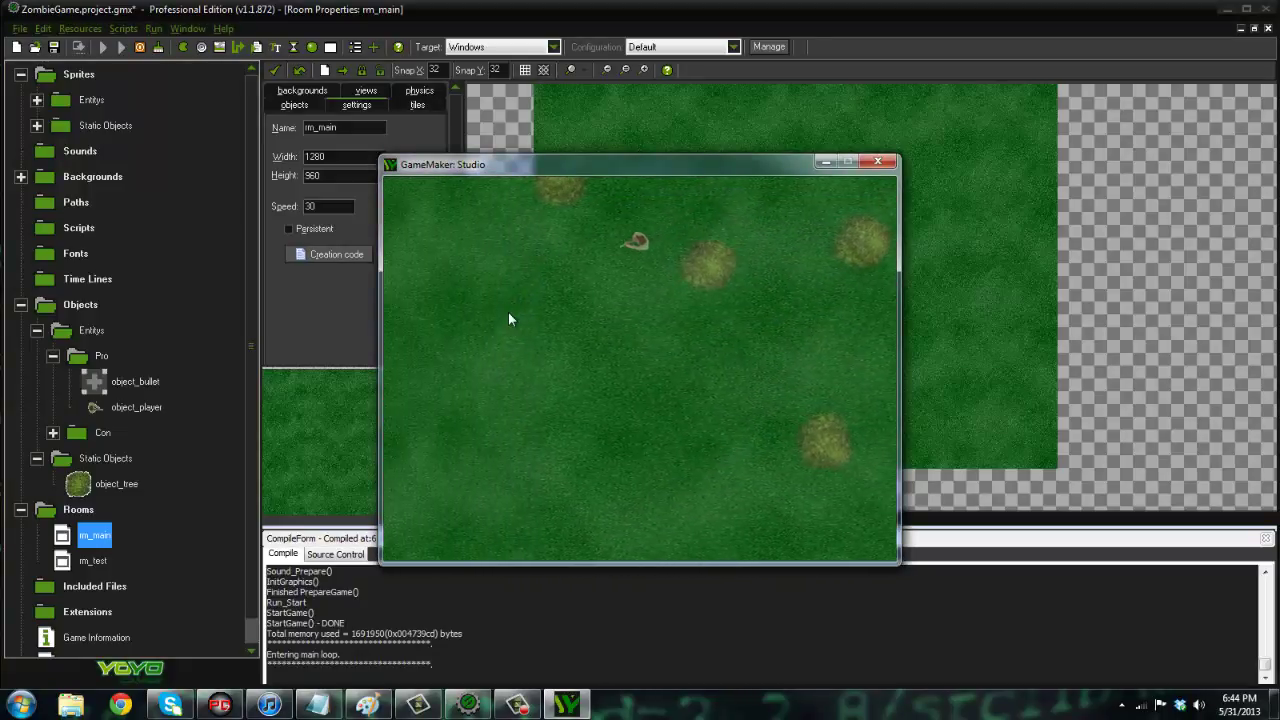
{"action": "key", "text": "w"}
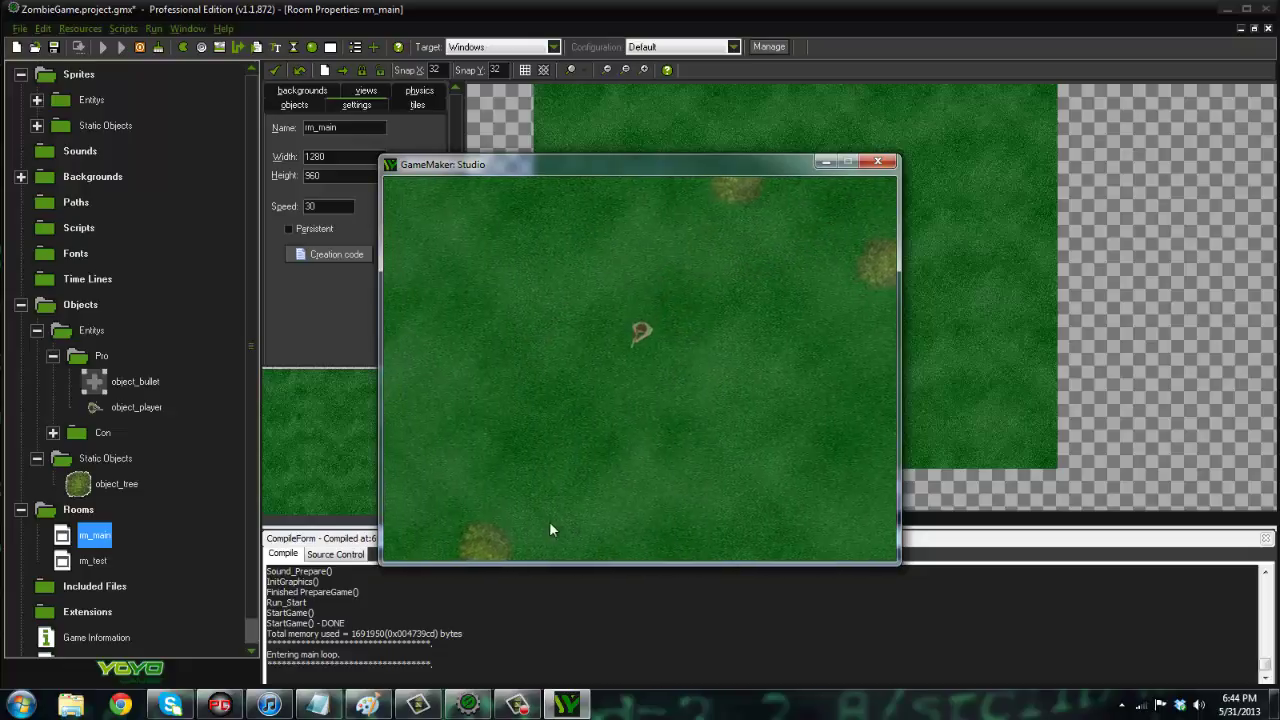
{"action": "key", "text": "w"}
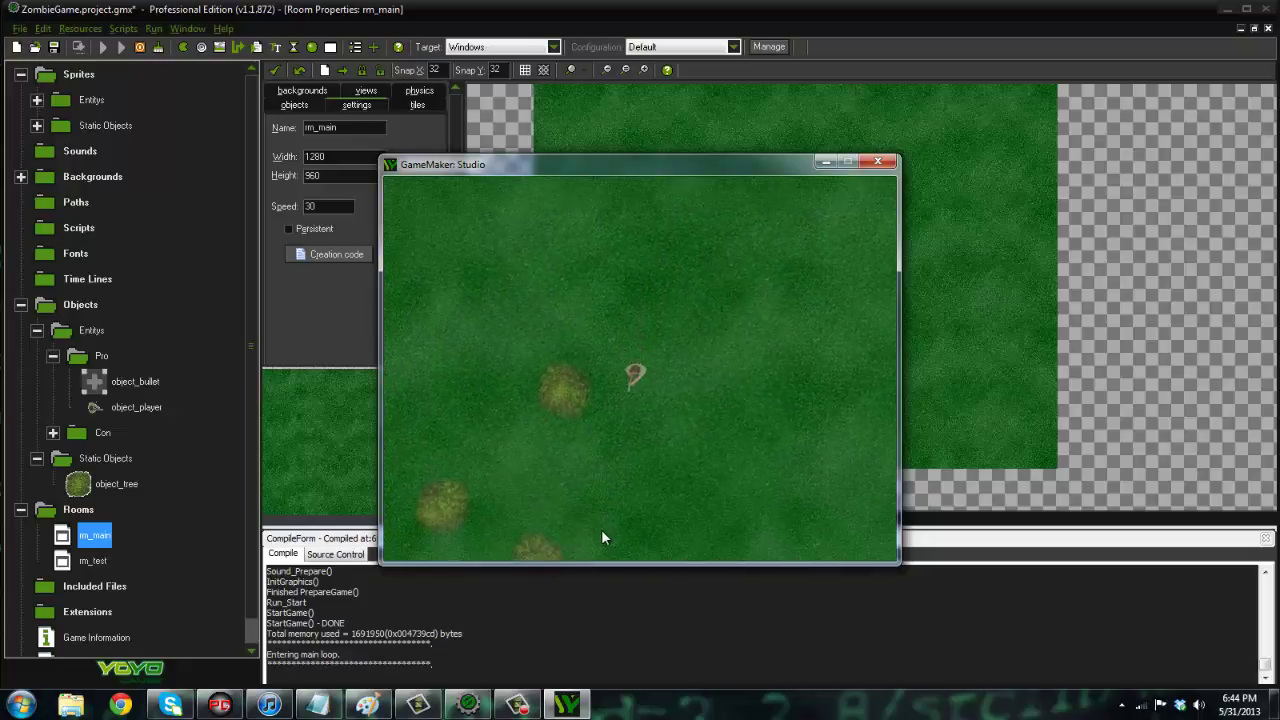
{"action": "key", "text": "w"}
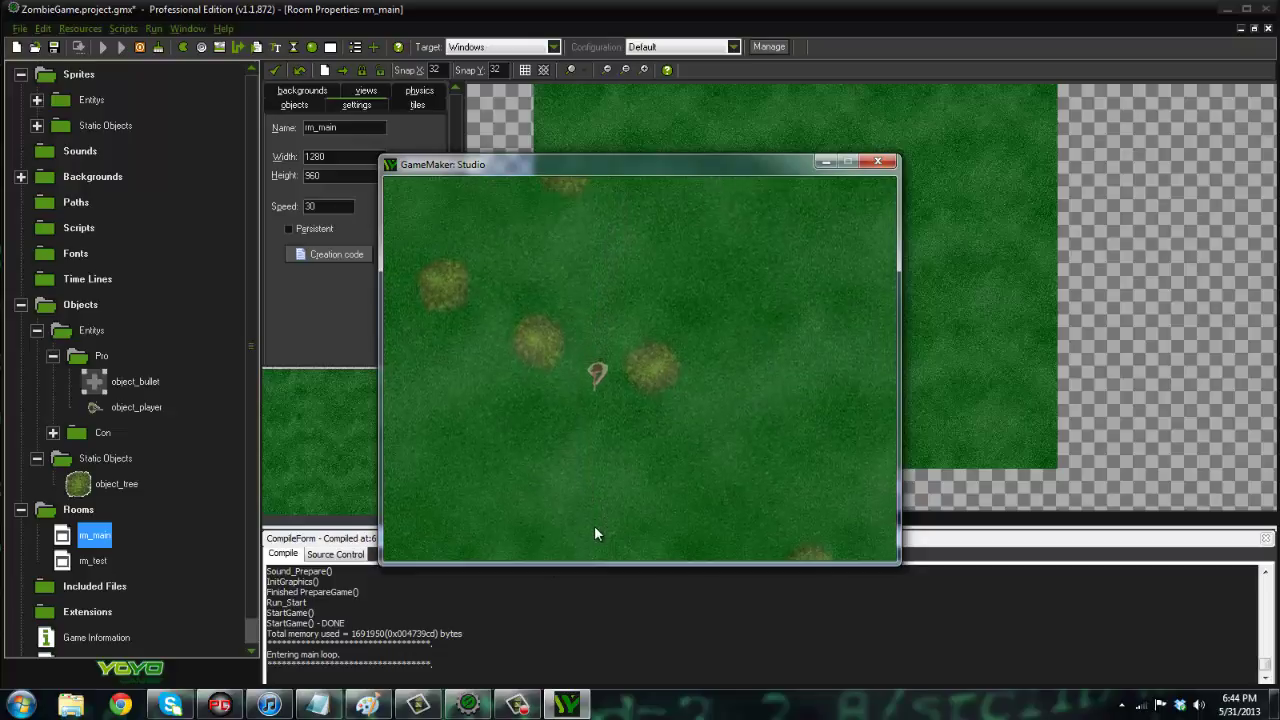
{"action": "key", "text": "w"}
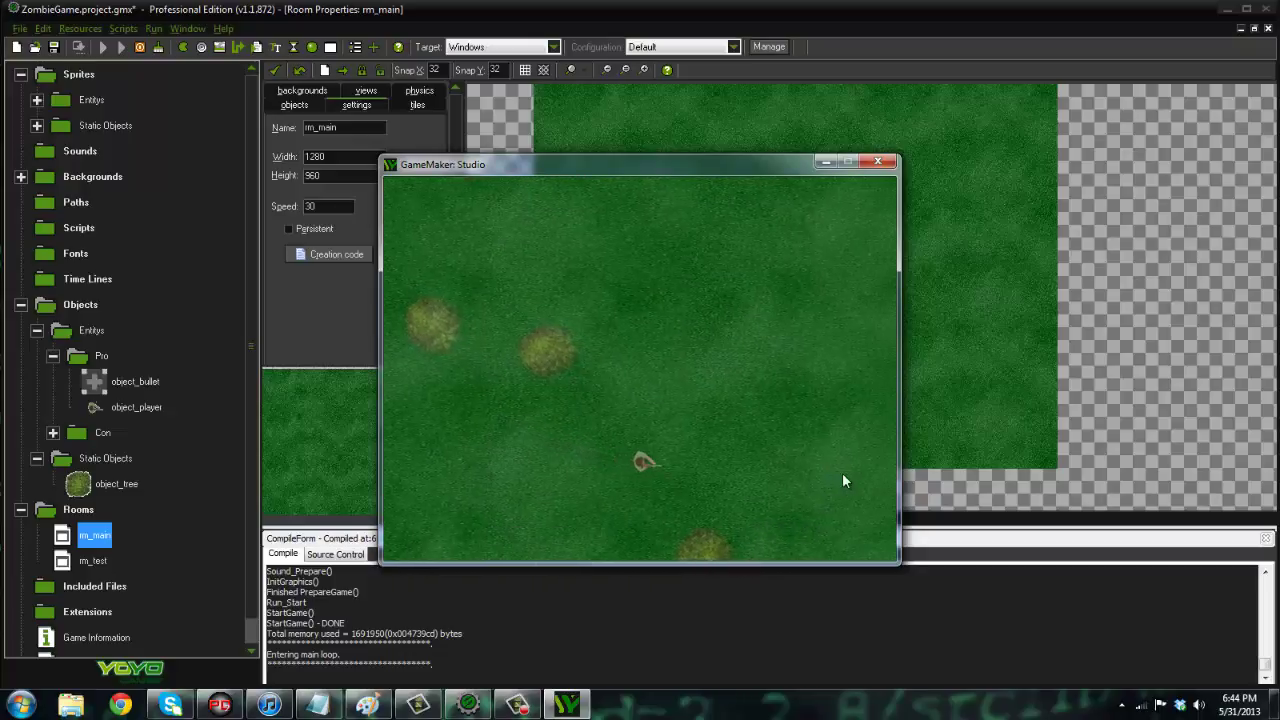
{"action": "key", "text": "d"}
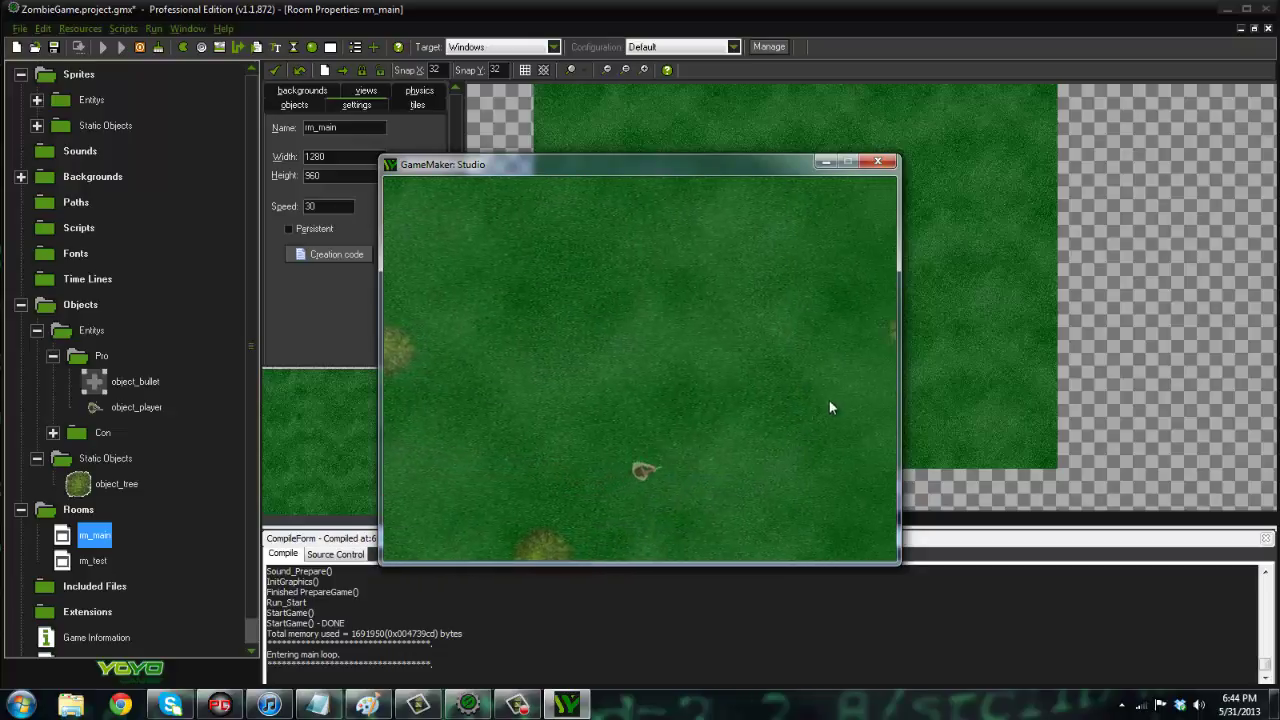
{"action": "key", "text": "w"}
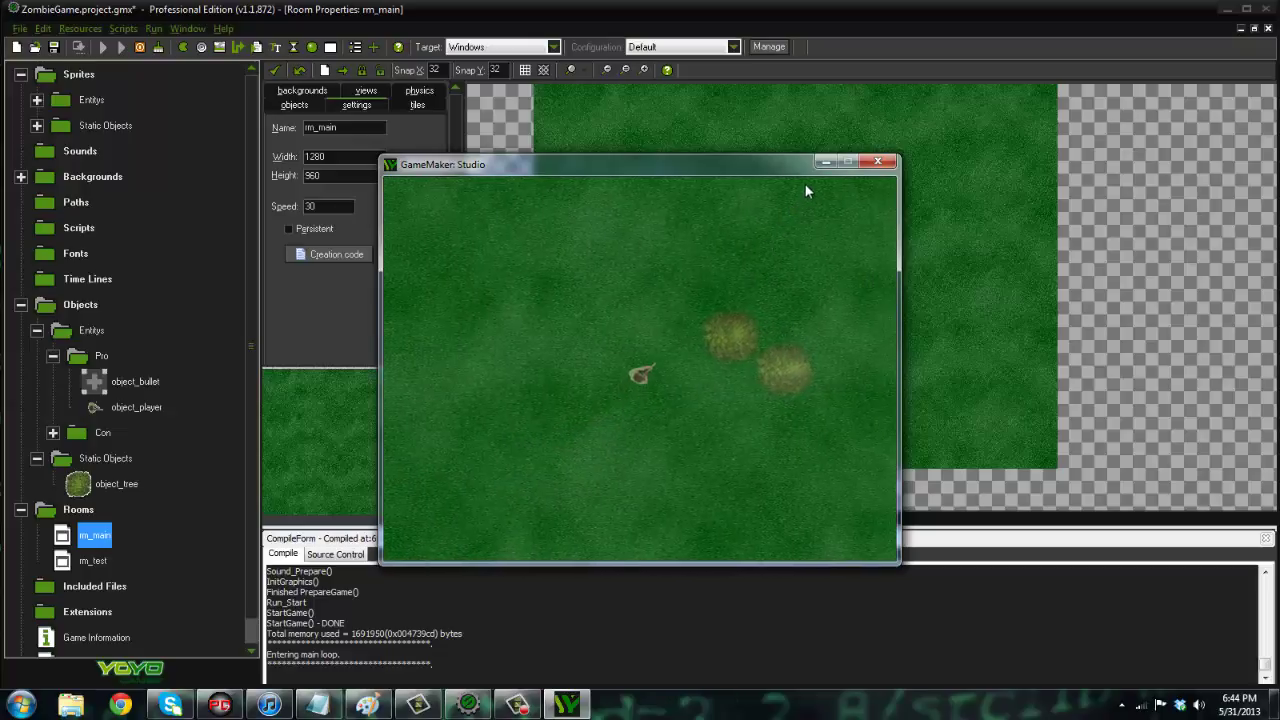
{"action": "left_click", "coordinate": [876, 162]}
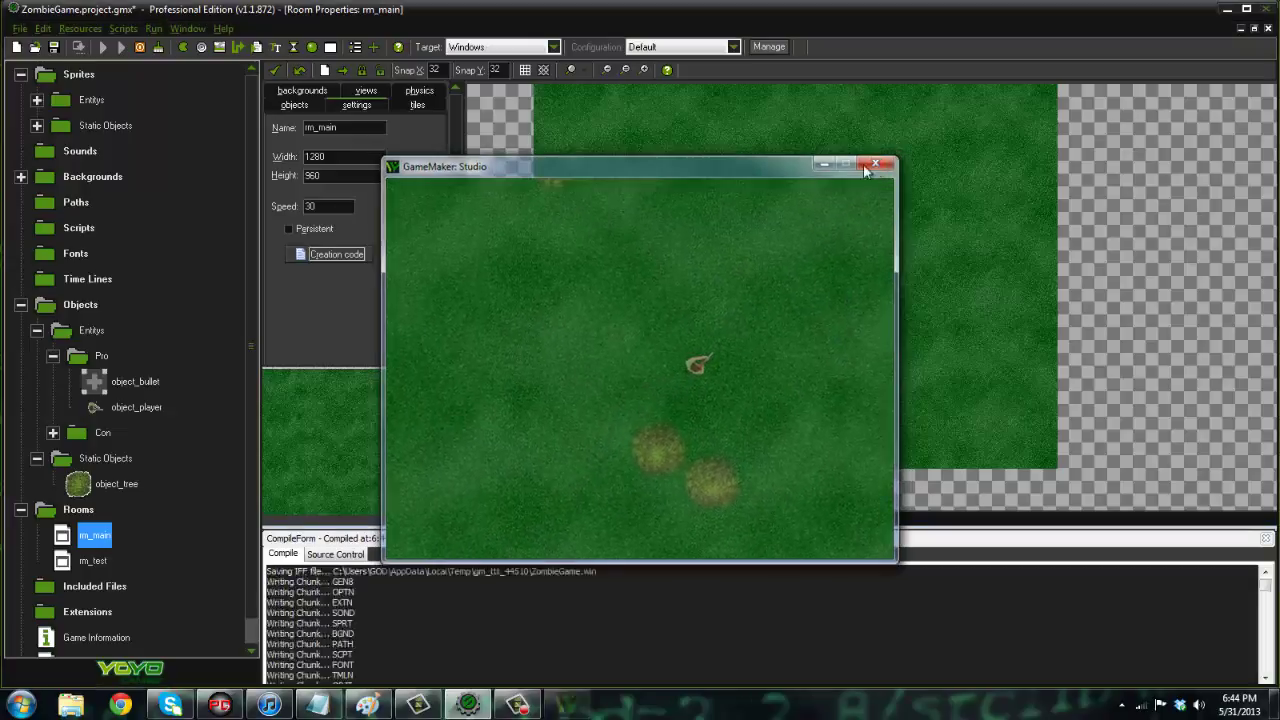
Switch the room editor to placing object_tree instances.
{"action": "left_click", "coordinate": [294, 105]}
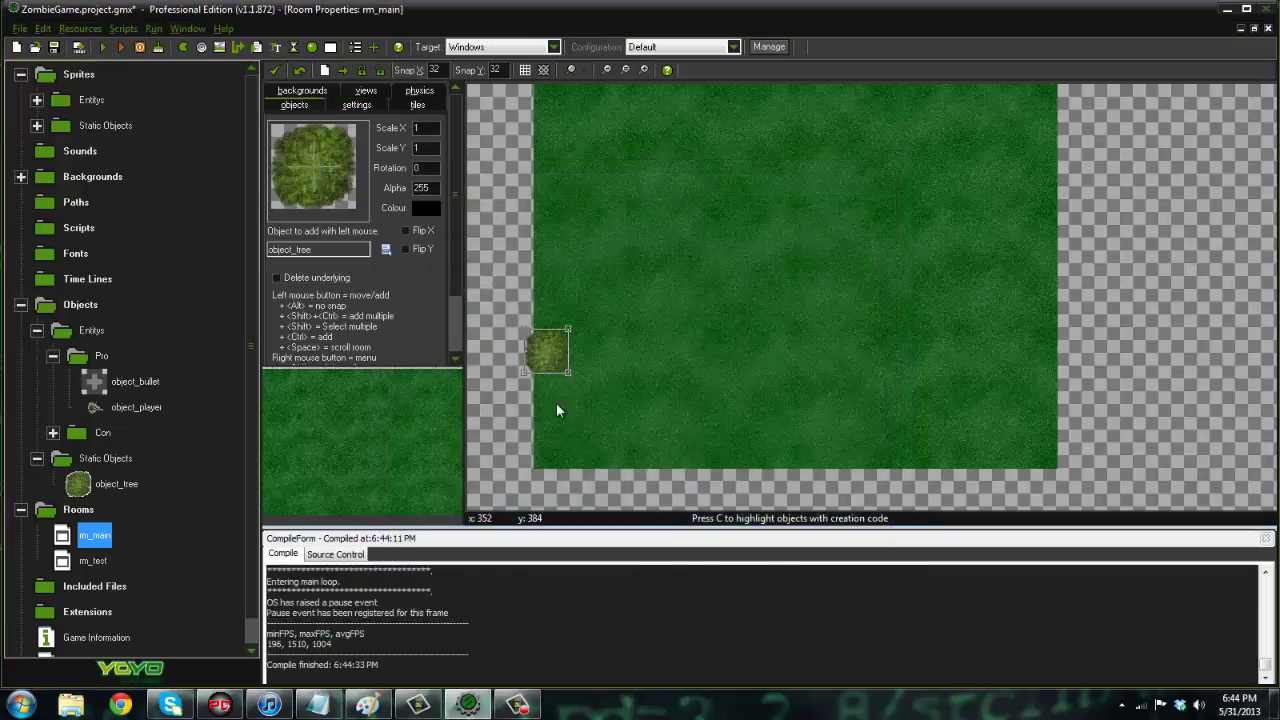
{"action": "left_click", "coordinate": [545, 462]}
{"action": "left_click_drag", "start_coordinate": [545, 419], "coordinate": [546, 172], "text": "ctrl+shift"}
{"action": "right_click_drag", "start_coordinate": [546, 172], "coordinate": [540, 450], "text": "ctrl+shift"}
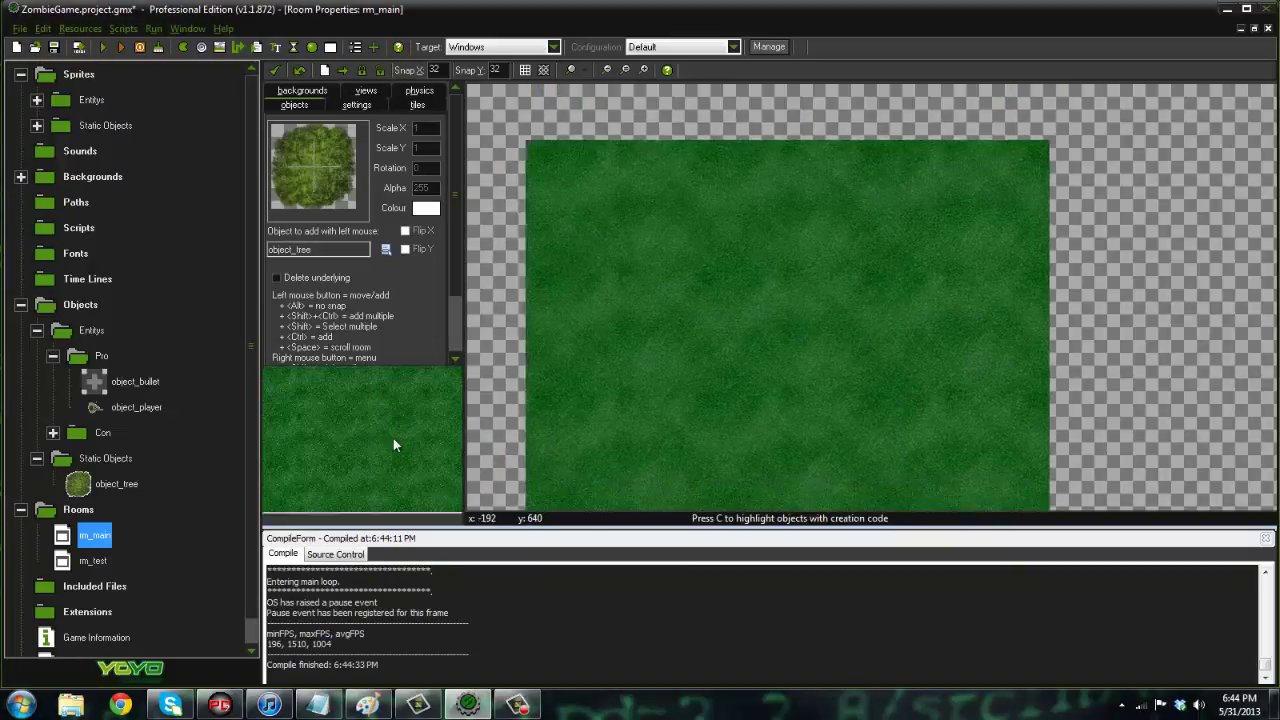
Line the room's left edge at x 0 with a column of touching object_tree instances from the top corner to the bottom.
{"action": "left_click", "coordinate": [533, 114]}
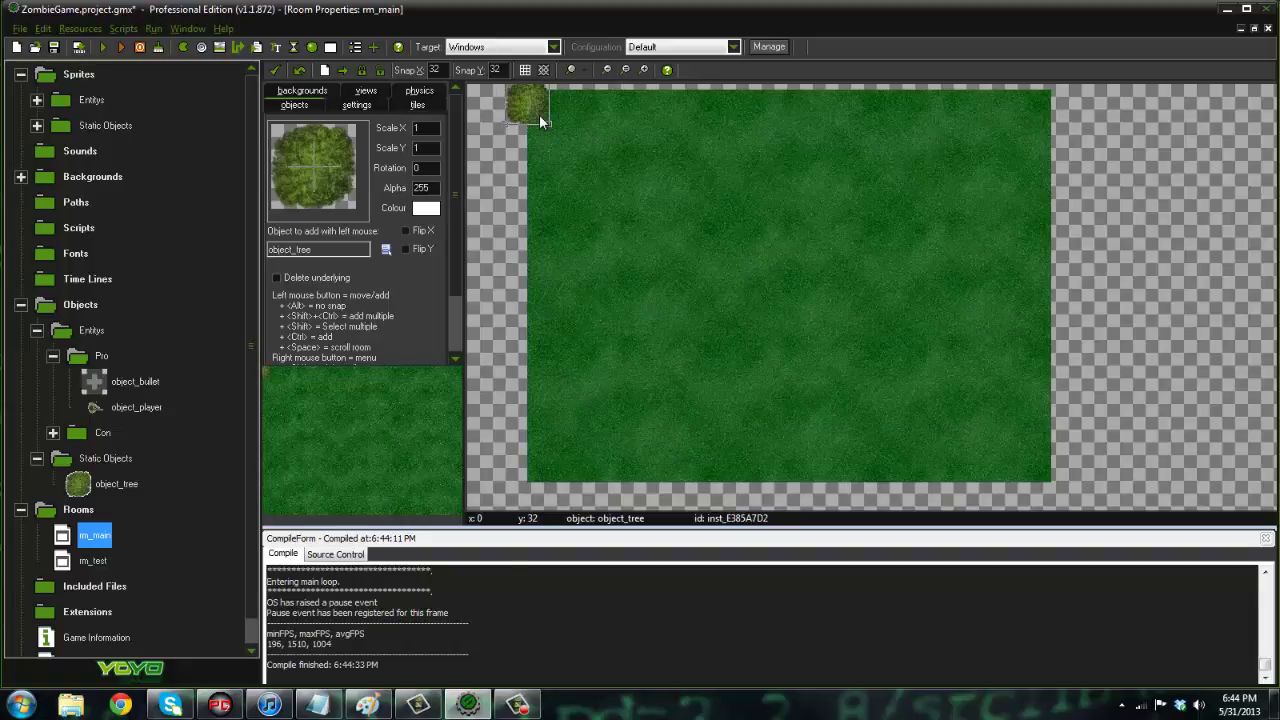
{"action": "left_click", "coordinate": [540, 160]}
{"action": "right_click", "coordinate": [540, 170], "text": "ctrl"}
{"action": "left_click", "coordinate": [538, 146]}
{"action": "left_click", "coordinate": [534, 200]}
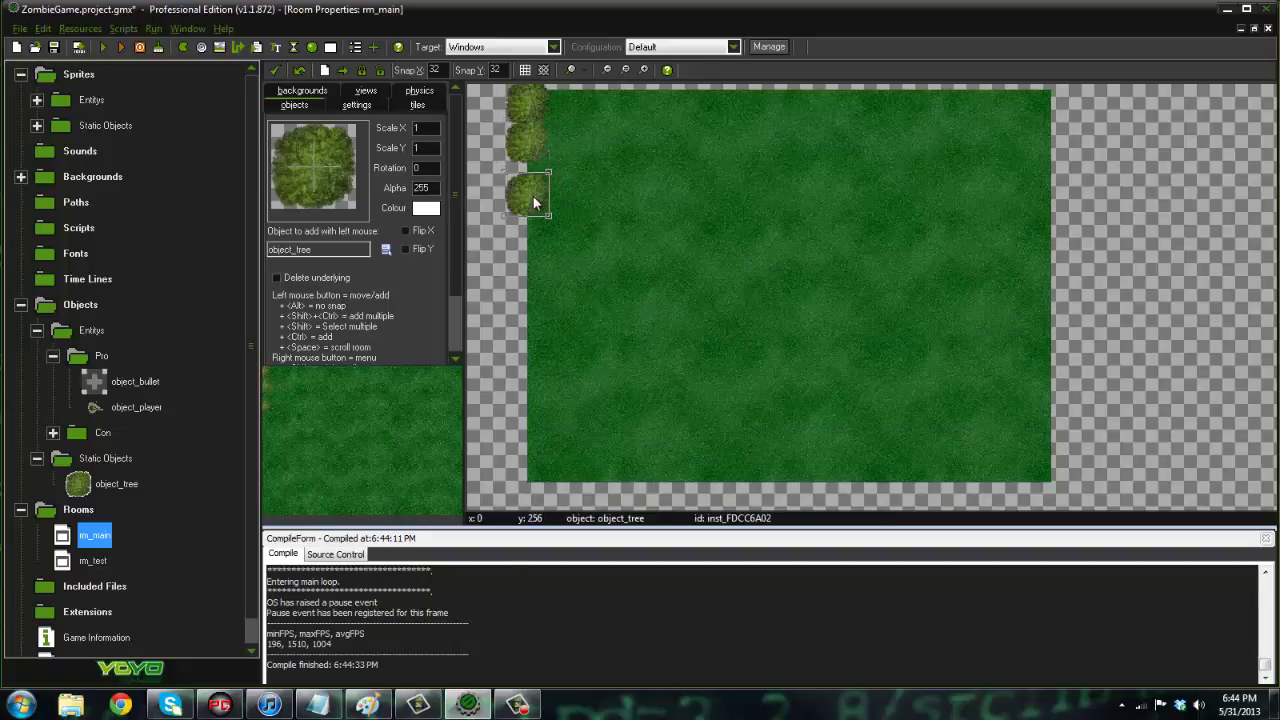
{"action": "left_click", "coordinate": [532, 238]}
{"action": "left_click", "coordinate": [529, 271]}
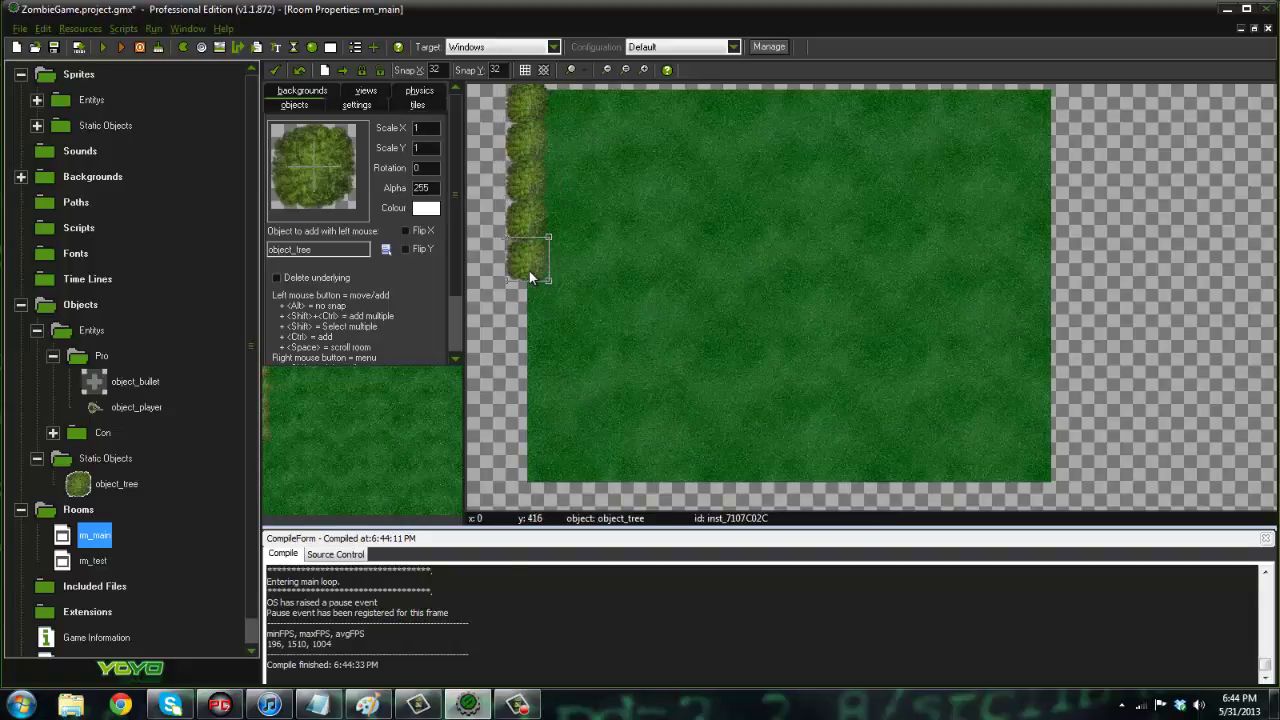
{"action": "left_click", "coordinate": [533, 320]}
{"action": "left_click_drag", "start_coordinate": [533, 316], "coordinate": [533, 304]}
{"action": "left_click_drag", "start_coordinate": [533, 356], "coordinate": [533, 340]}
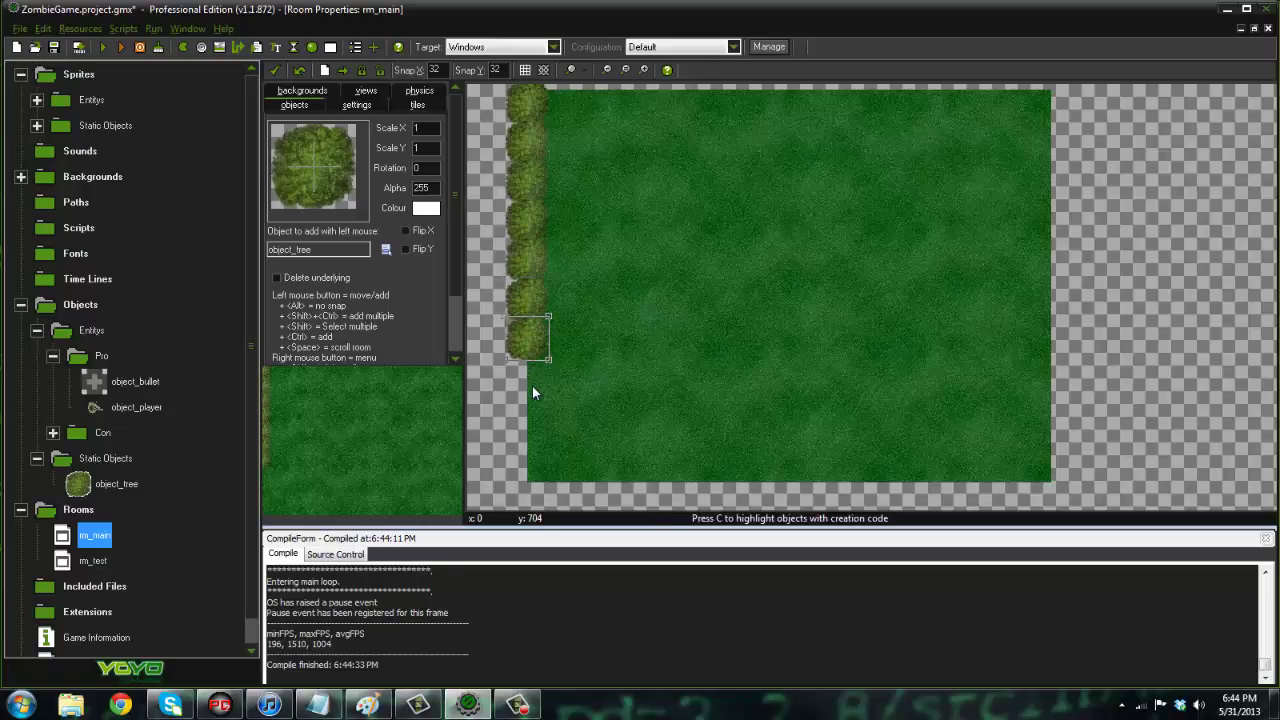
{"action": "left_click", "coordinate": [532, 386]}
{"action": "left_click", "coordinate": [531, 425]}
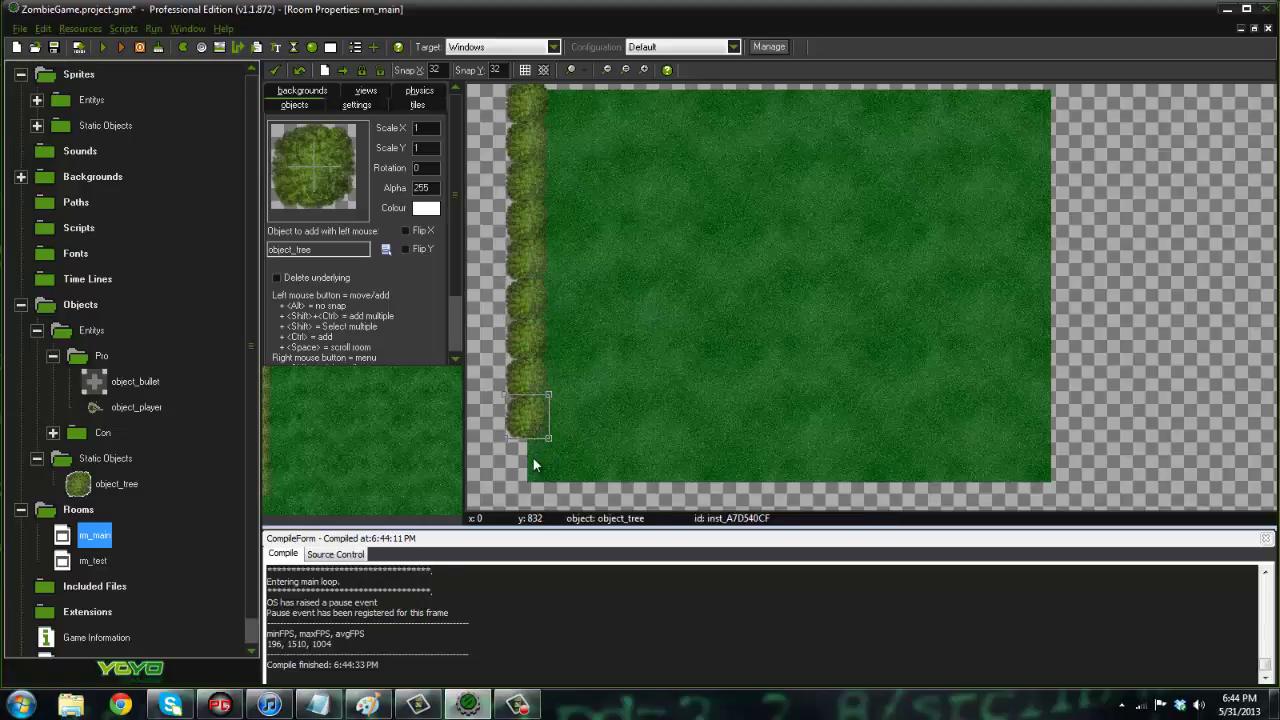
{"action": "left_click", "coordinate": [532, 461]}
Line the room's bottom edge at y 928 with a row of touching object_tree instances, stopping one tree short of the right corner.
{"action": "left_click", "coordinate": [563, 473]}
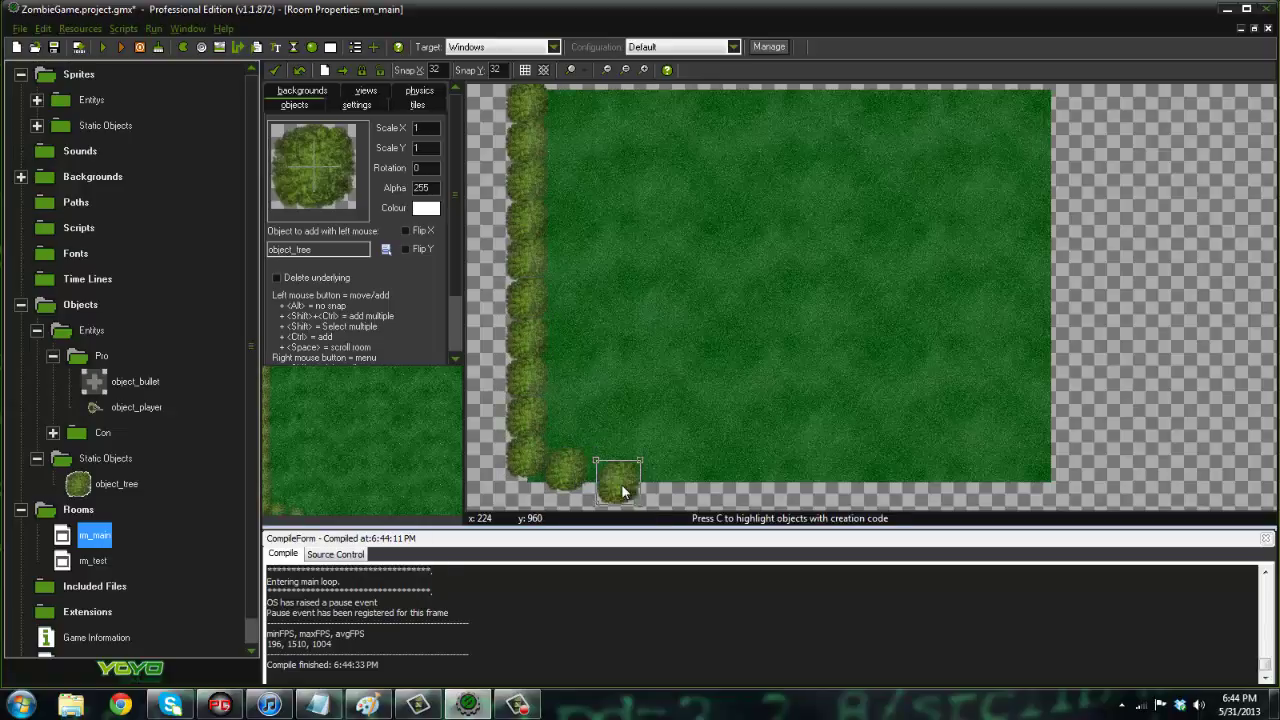
{"action": "left_click", "coordinate": [610, 480]}
{"action": "left_click", "coordinate": [650, 480]}
{"action": "left_click", "coordinate": [690, 478]}
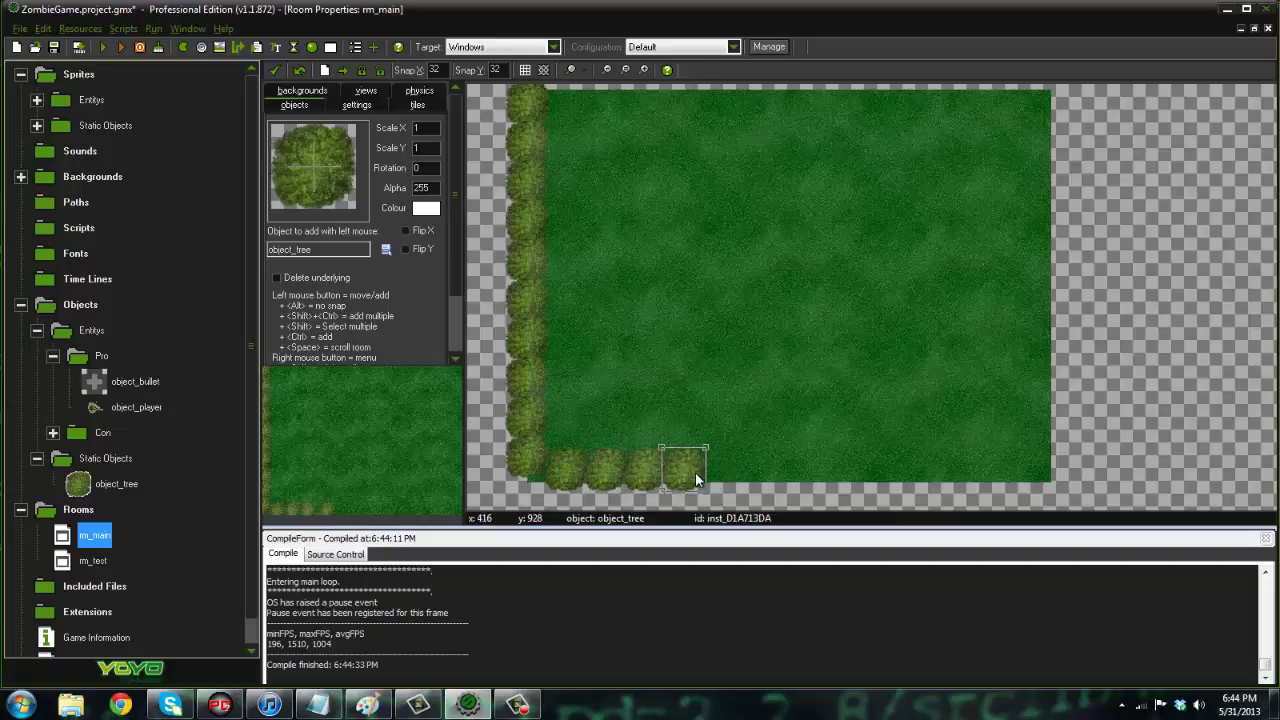
{"action": "left_click", "coordinate": [735, 479]}
{"action": "key", "text": "Delete"}
{"action": "key", "text": "ctrl+z"}
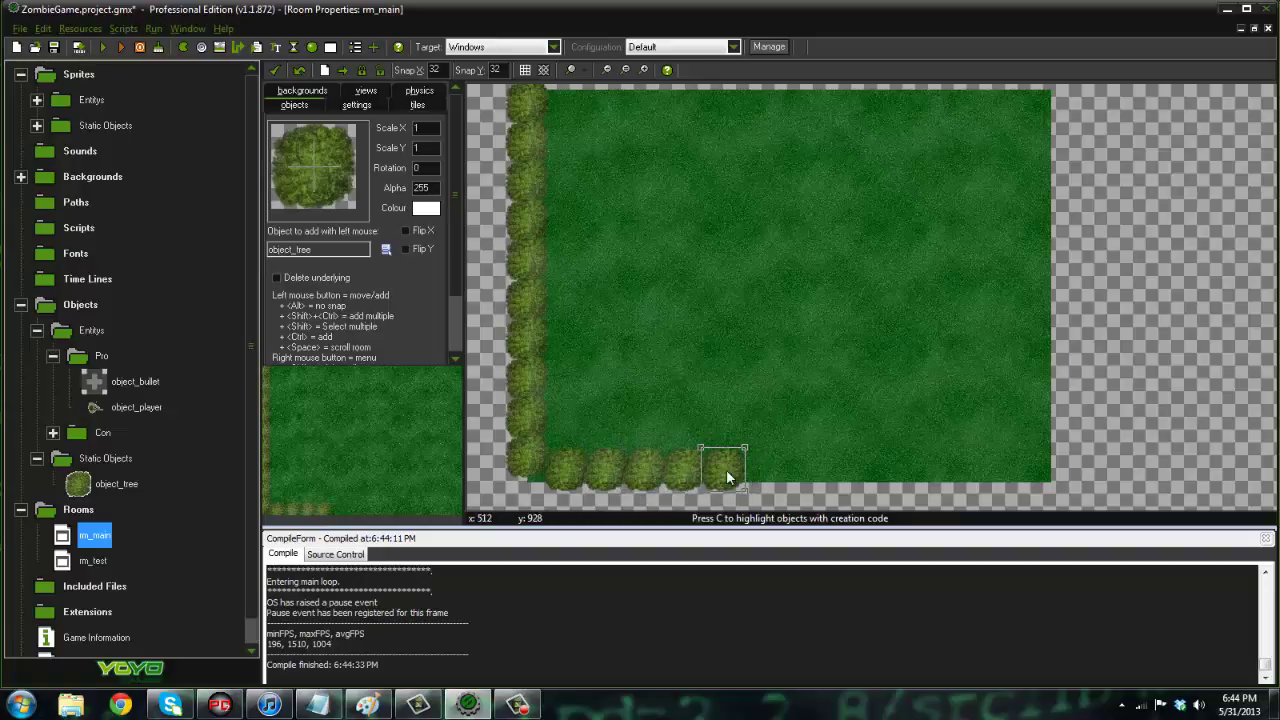
{"action": "left_click", "coordinate": [773, 473]}
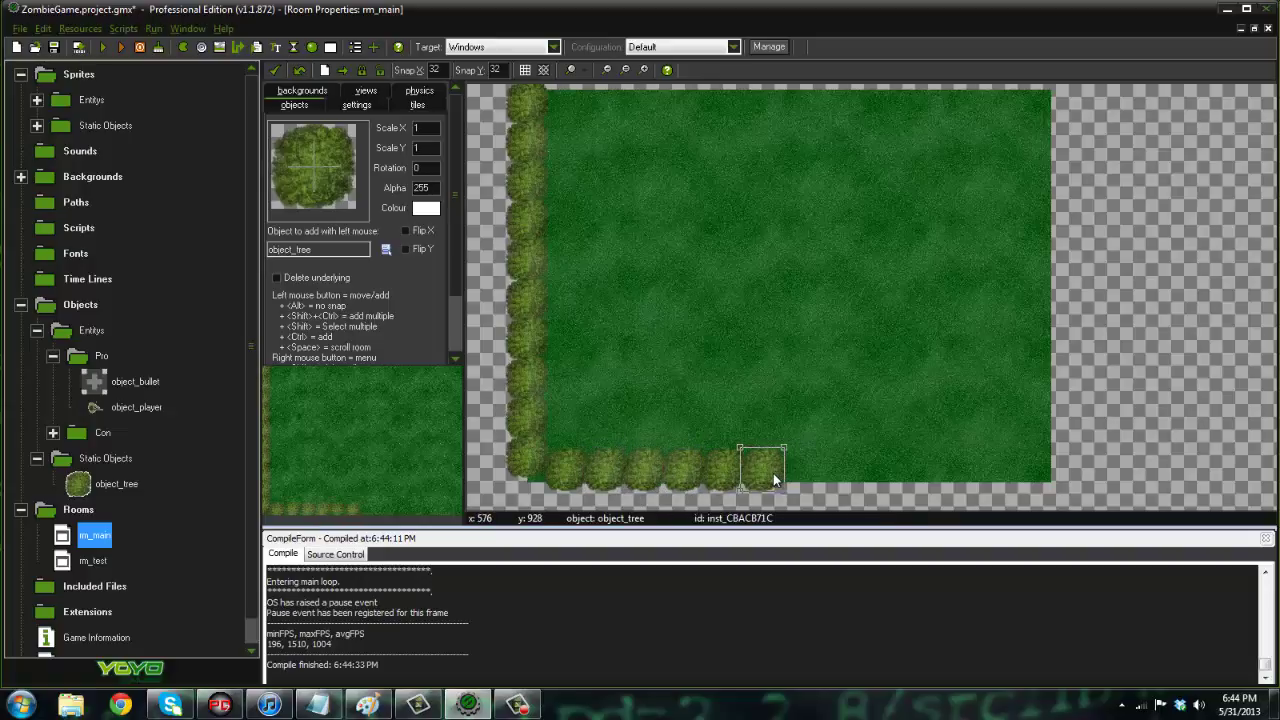
{"action": "left_click", "coordinate": [853, 478]}
{"action": "left_click", "coordinate": [892, 479]}
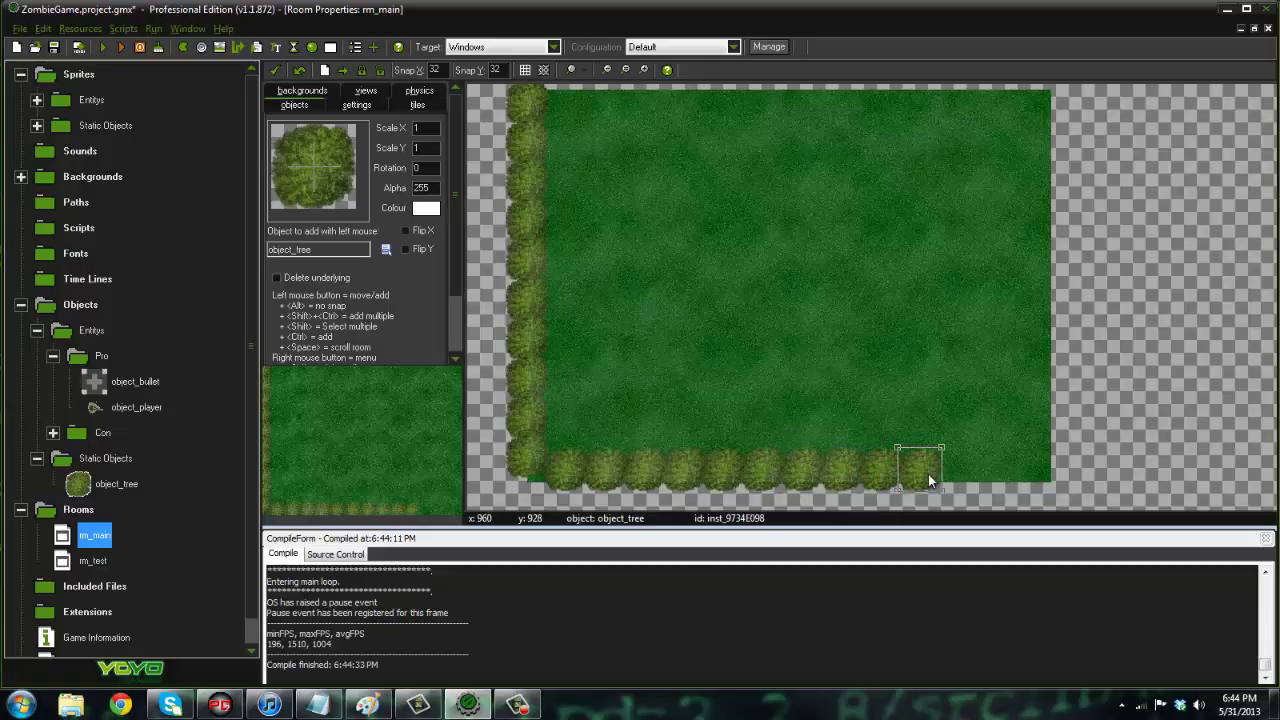
{"action": "left_click", "coordinate": [928, 474]}
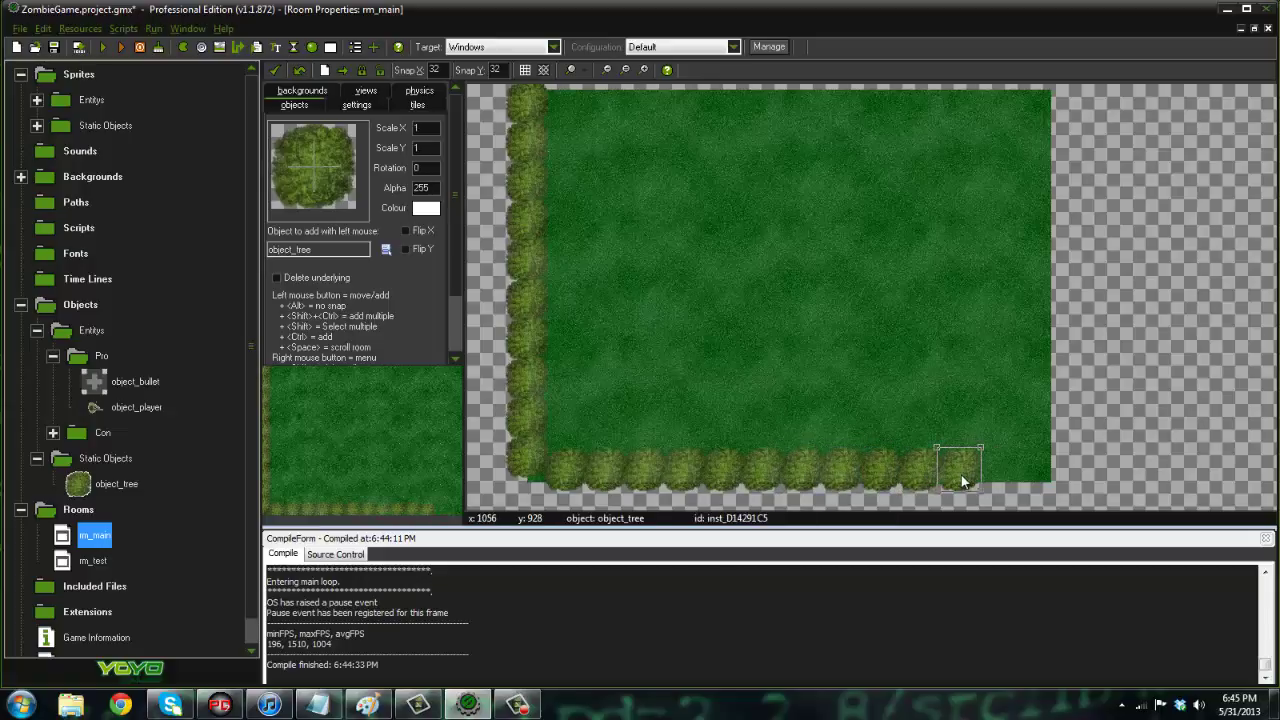
{"action": "left_click", "coordinate": [982, 474]}
{"action": "left_click", "coordinate": [1011, 478]}
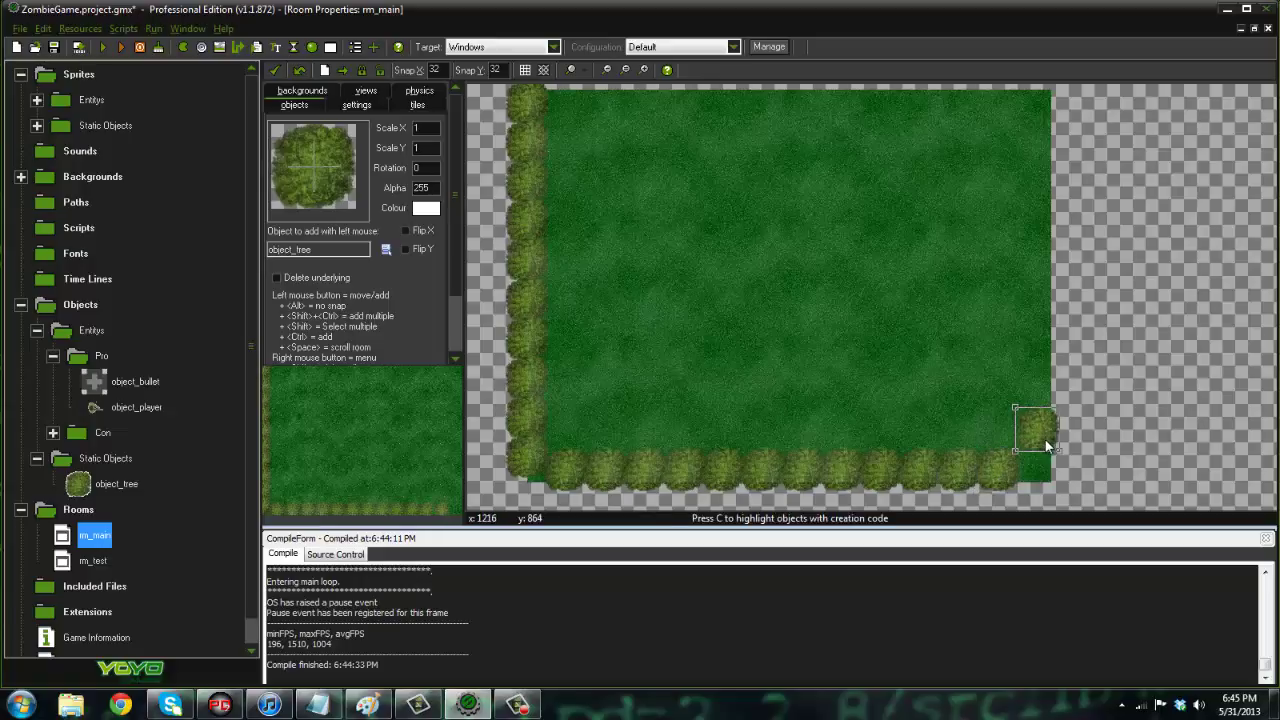
Line the room's right edge at x 1248 with a column of touching object_tree instances, including the bottom corner.
{"action": "left_click", "coordinate": [1041, 423]}
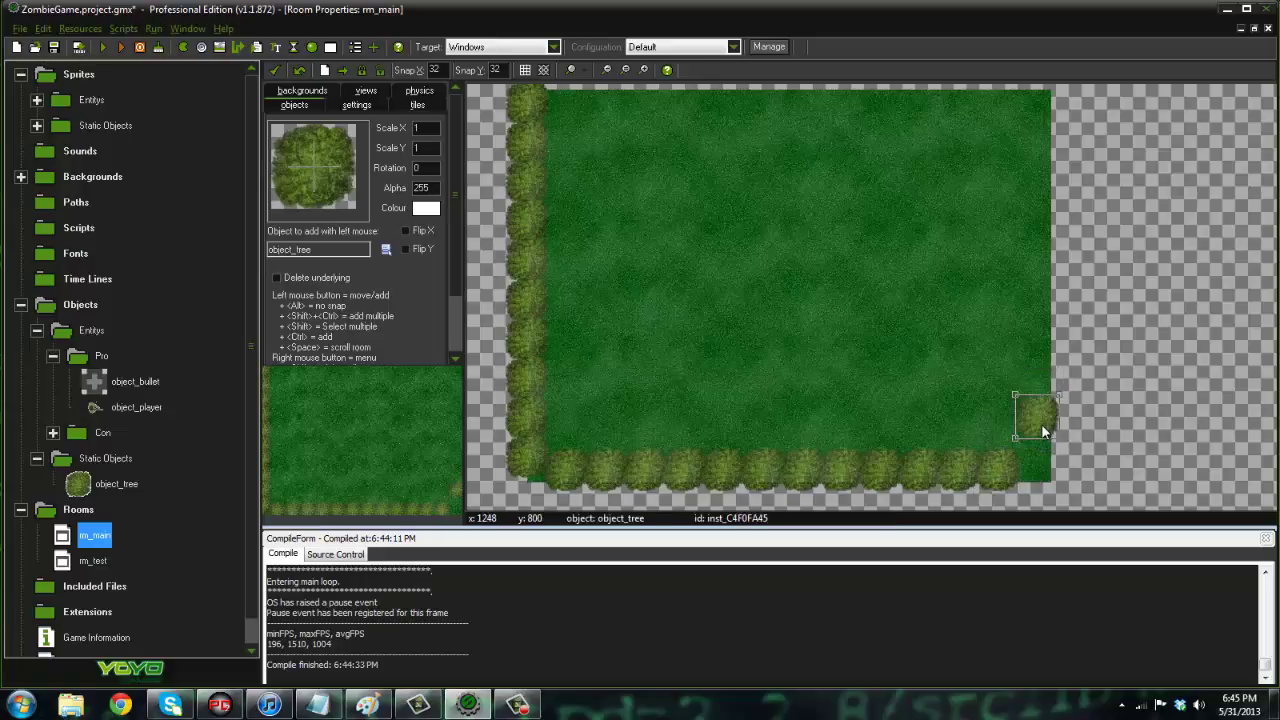
{"action": "left_click_drag", "start_coordinate": [1043, 428], "coordinate": [1043, 432]}
{"action": "left_click", "coordinate": [1047, 397]}
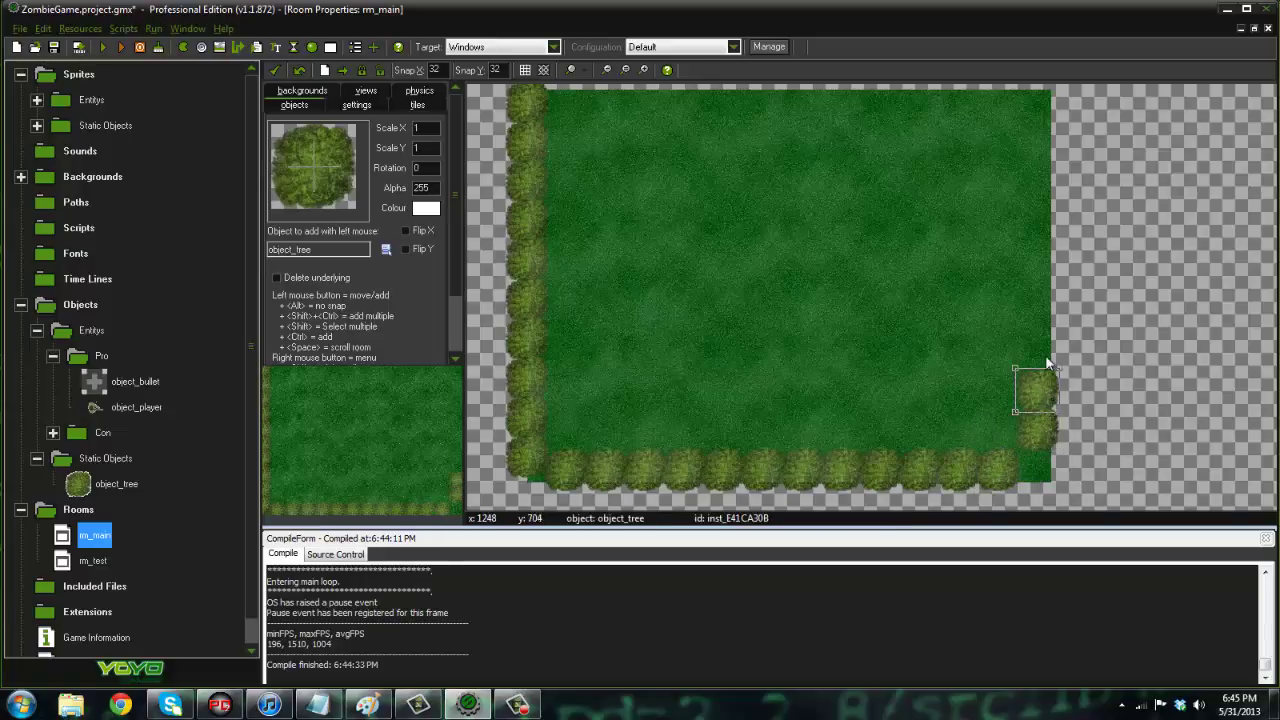
{"action": "left_click", "coordinate": [1045, 361]}
{"action": "left_click", "coordinate": [1042, 477]}
{"action": "left_click", "coordinate": [1059, 312]}
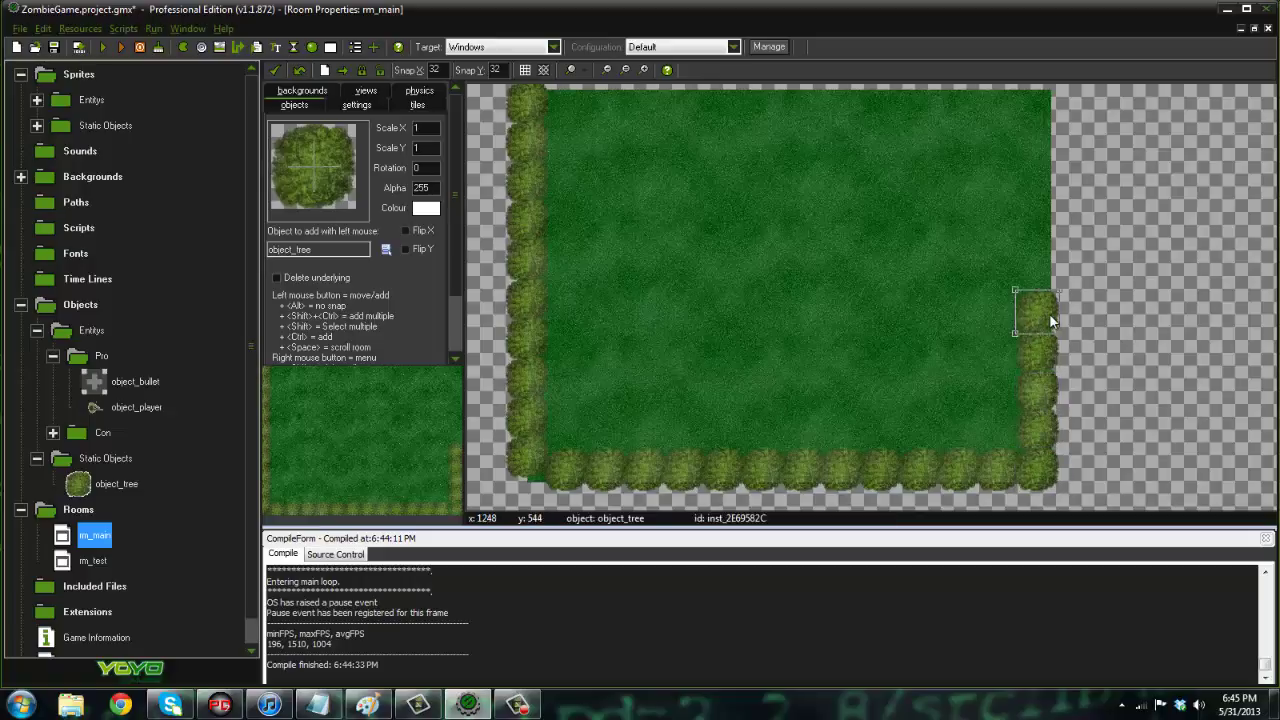
{"action": "left_click", "coordinate": [1049, 280]}
{"action": "left_click", "coordinate": [1044, 230]}
{"action": "left_click", "coordinate": [1045, 191]}
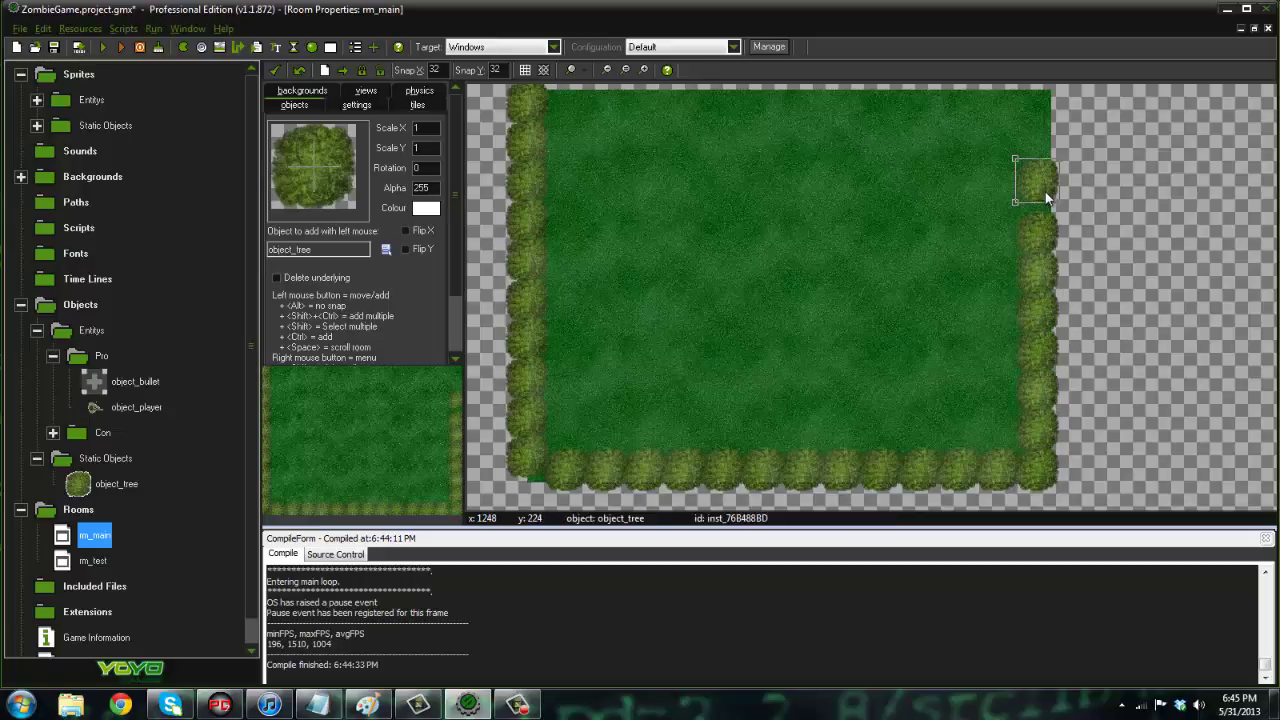
{"action": "left_click", "coordinate": [1045, 157]}
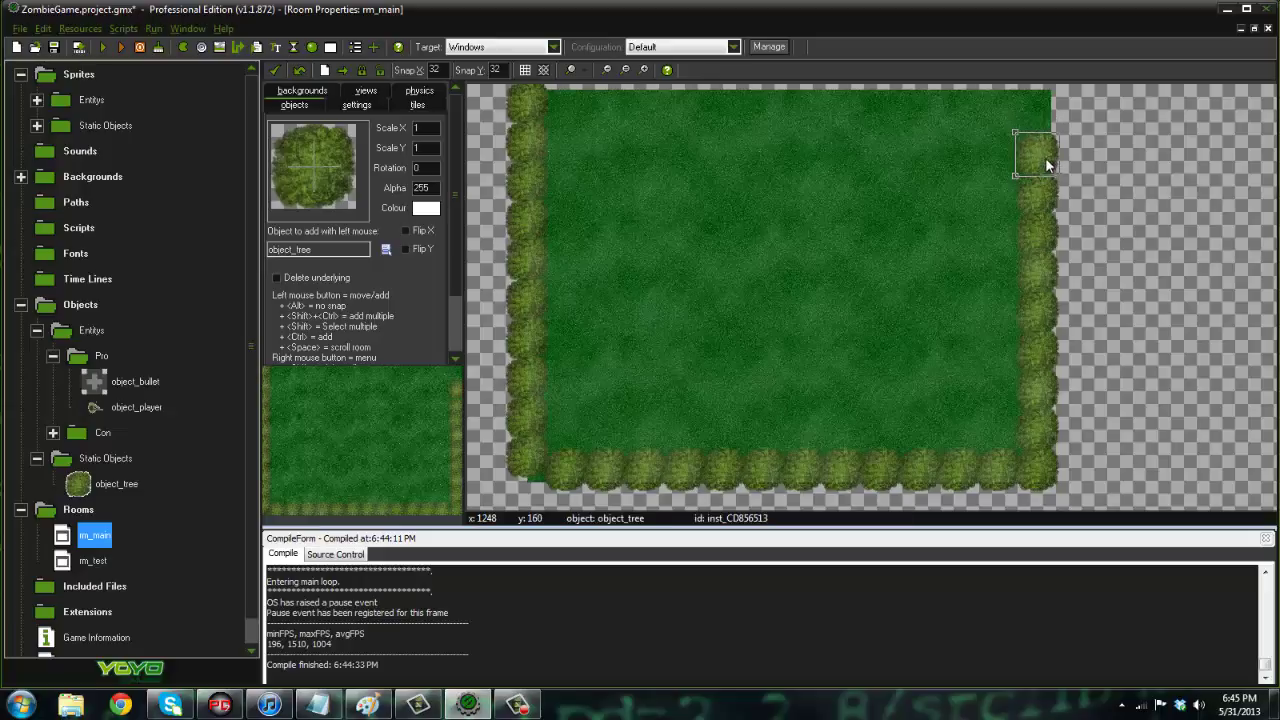
{"action": "left_click", "coordinate": [1044, 117]}
Line the room's top edge at y 32 with a row of touching object_tree instances between the two side columns.
{"action": "left_click", "coordinate": [573, 108]}
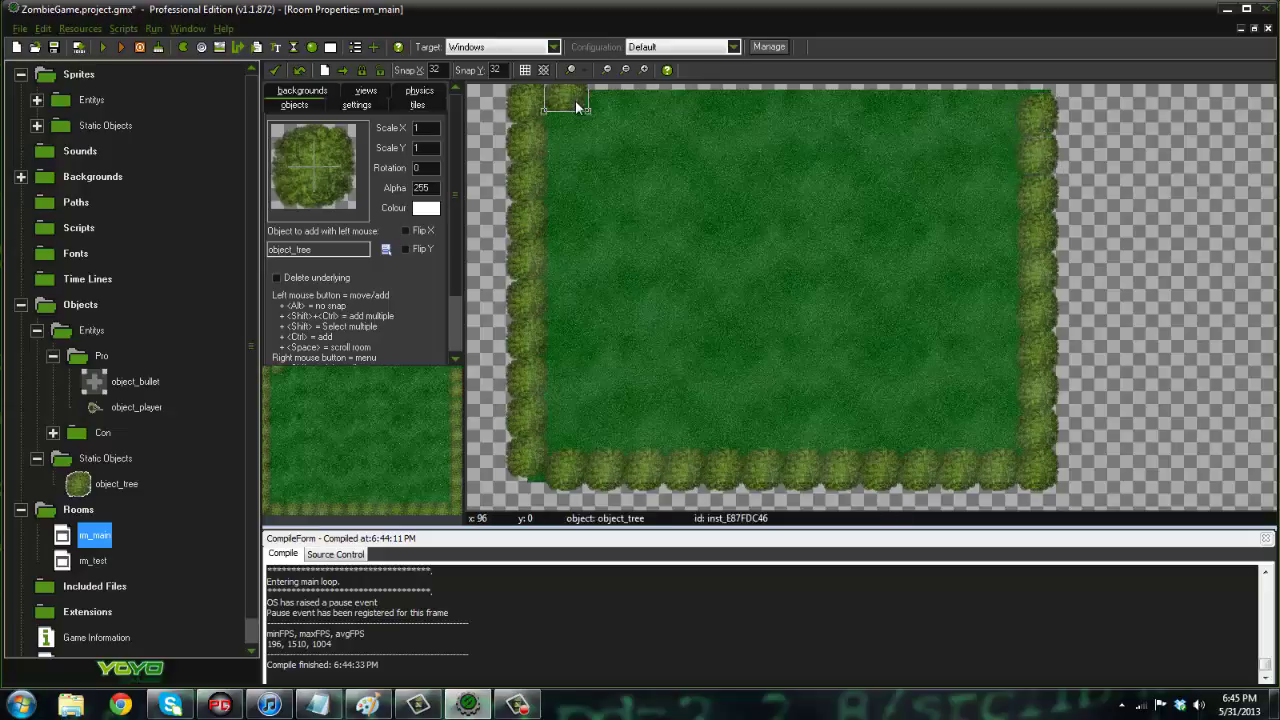
{"action": "left_click", "coordinate": [610, 108]}
{"action": "left_click", "coordinate": [658, 108]}
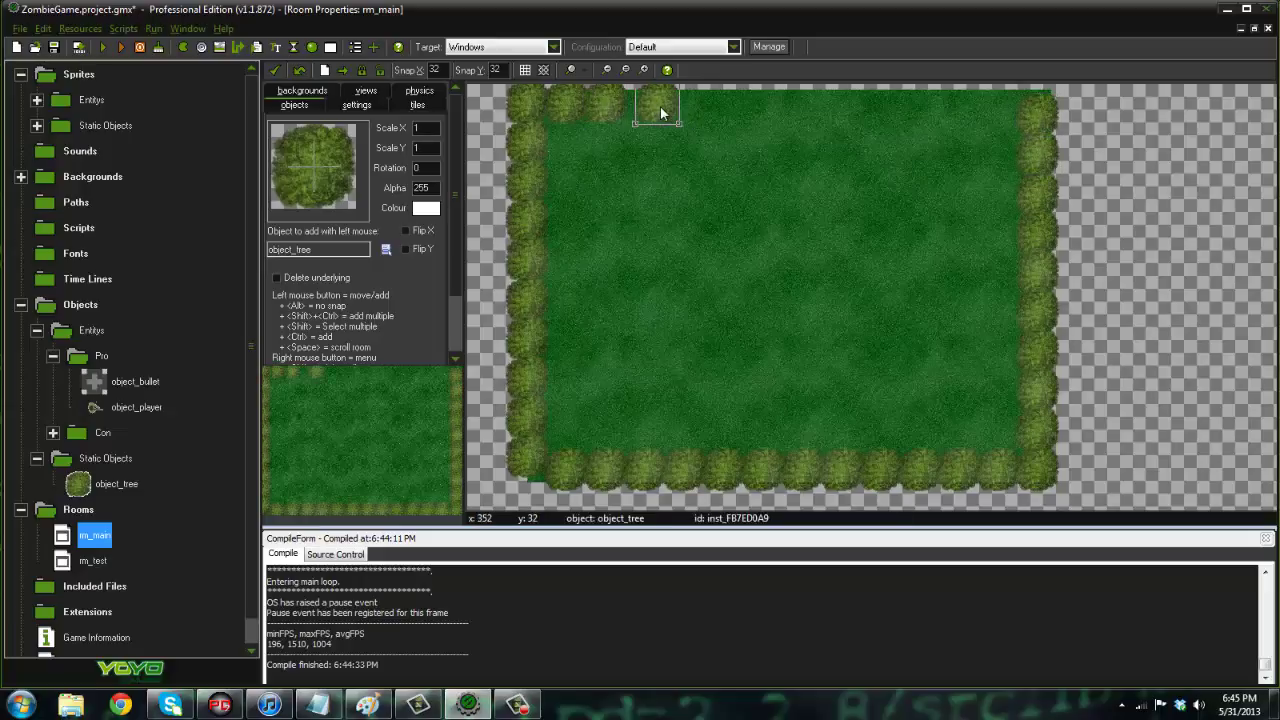
{"action": "left_click", "coordinate": [704, 115]}
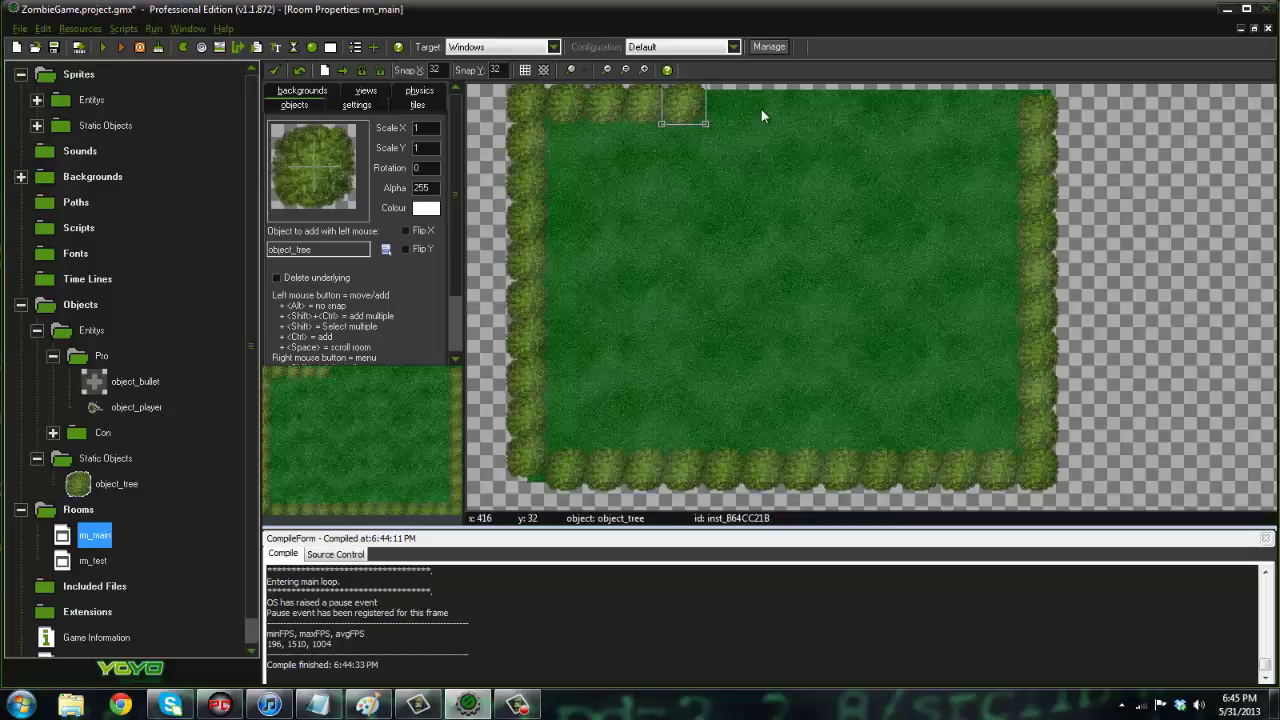
{"action": "left_click", "coordinate": [742, 114]}
{"action": "key", "text": "Delete"}
{"action": "mouse_move", "coordinate": [754, 109]}
{"action": "left_mouse_down"}
{"action": "mouse_move", "coordinate": [731, 109]}
{"action": "mouse_move", "coordinate": [815, 111]}
{"action": "left_mouse_up"}
{"action": "left_click", "coordinate": [852, 112]}
{"action": "left_click", "coordinate": [888, 108]}
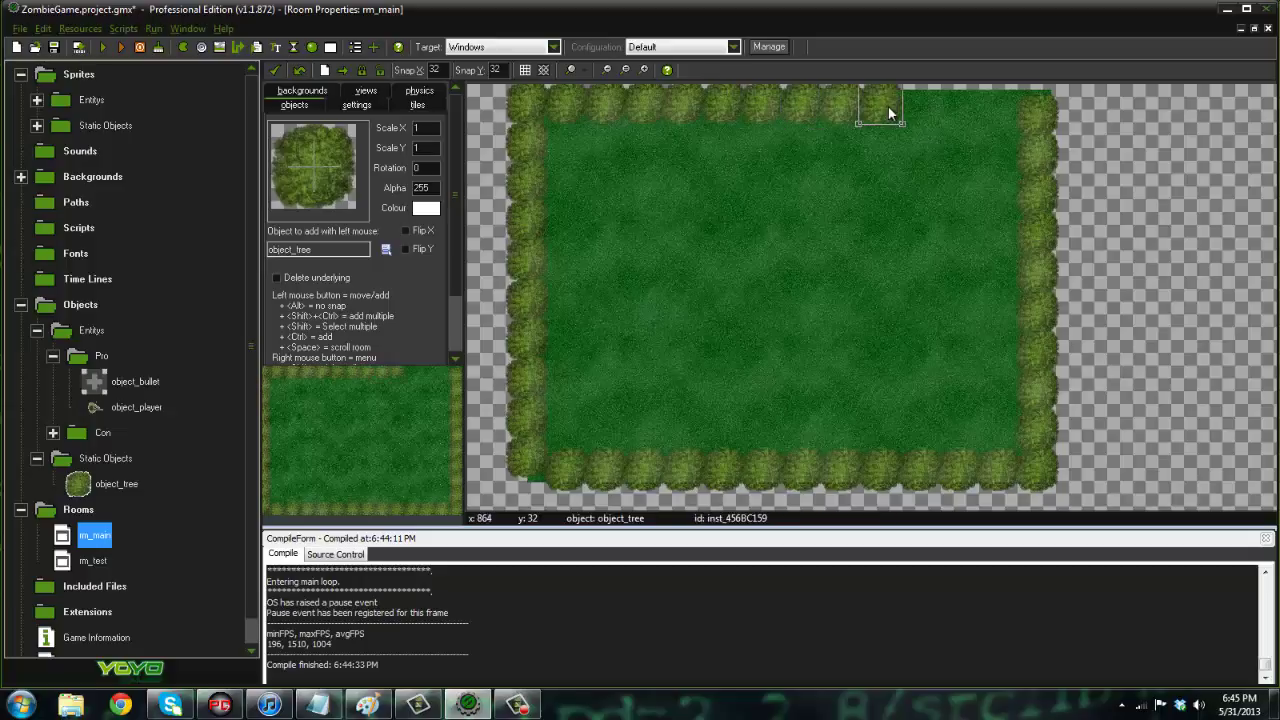
{"action": "left_click", "coordinate": [926, 108]}
{"action": "left_click", "coordinate": [972, 107]}
{"action": "left_click", "coordinate": [1004, 110]}
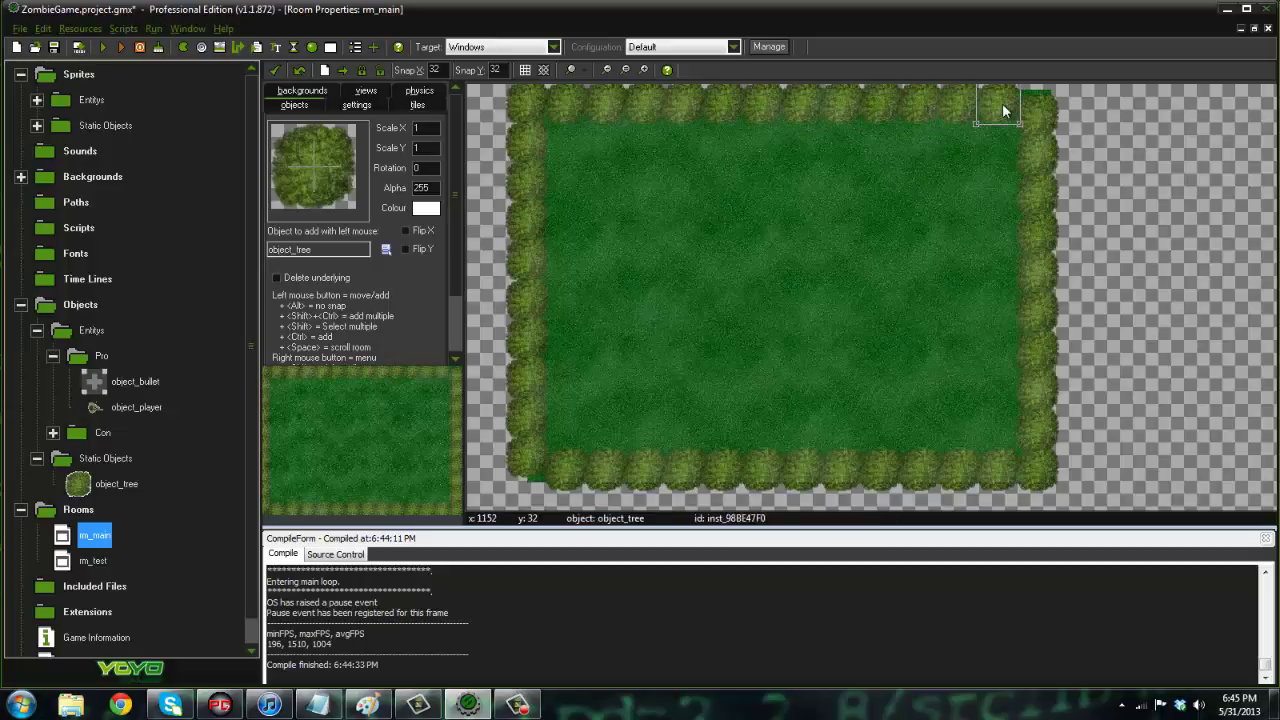
Accept the room changes and test-run the game repeatedly to compare the random tree placement between runs.
{"action": "left_click", "coordinate": [274, 70]}
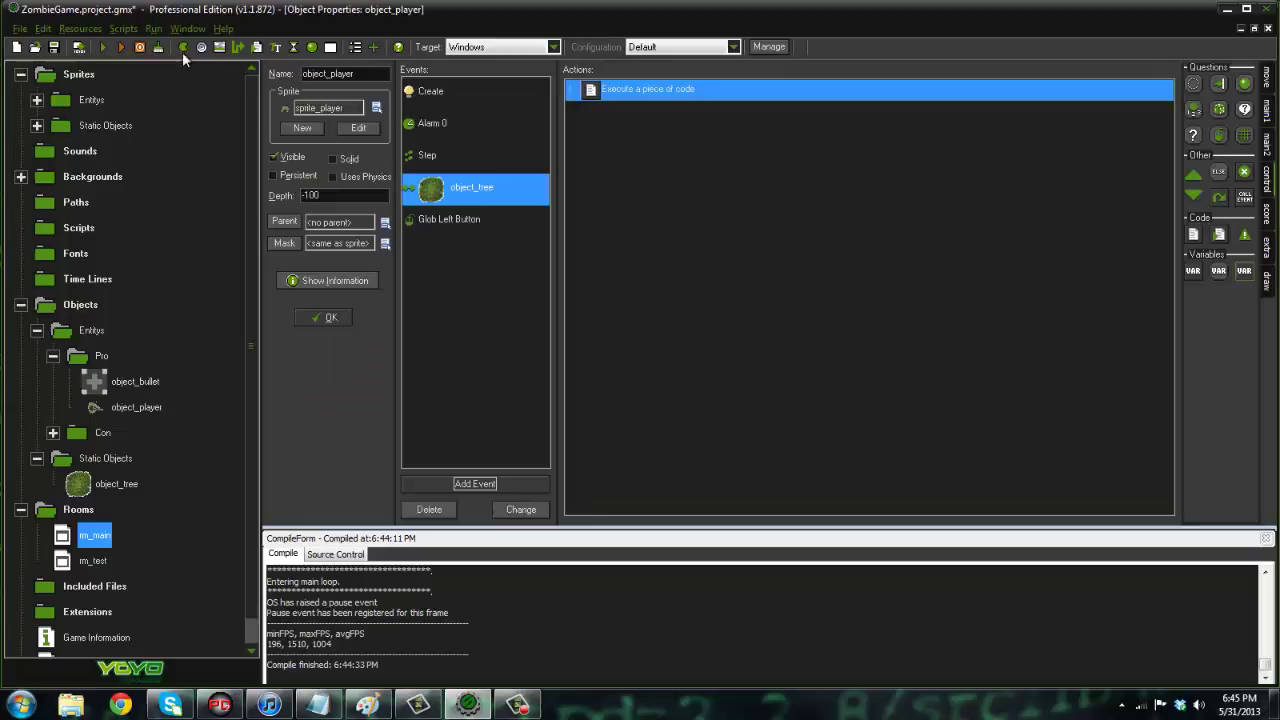
{"action": "left_click", "coordinate": [104, 47]}
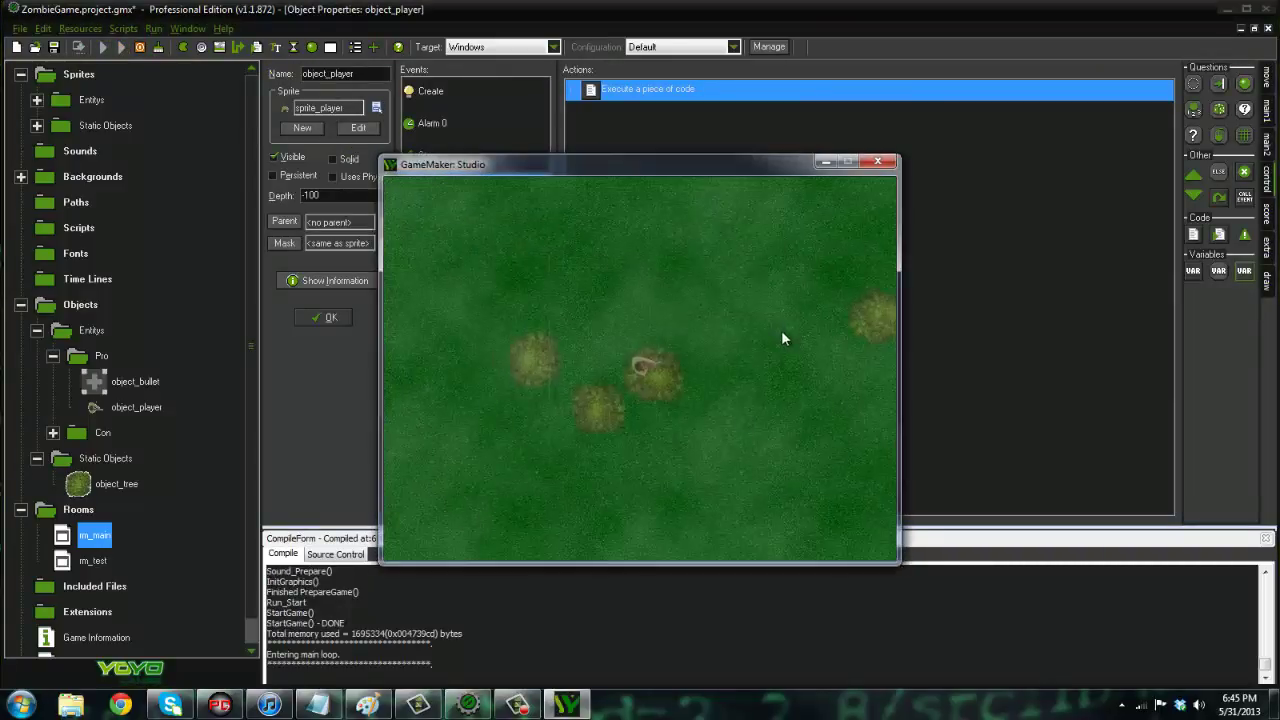
{"action": "left_click", "coordinate": [884, 160]}
{"action": "left_click", "coordinate": [104, 47]}
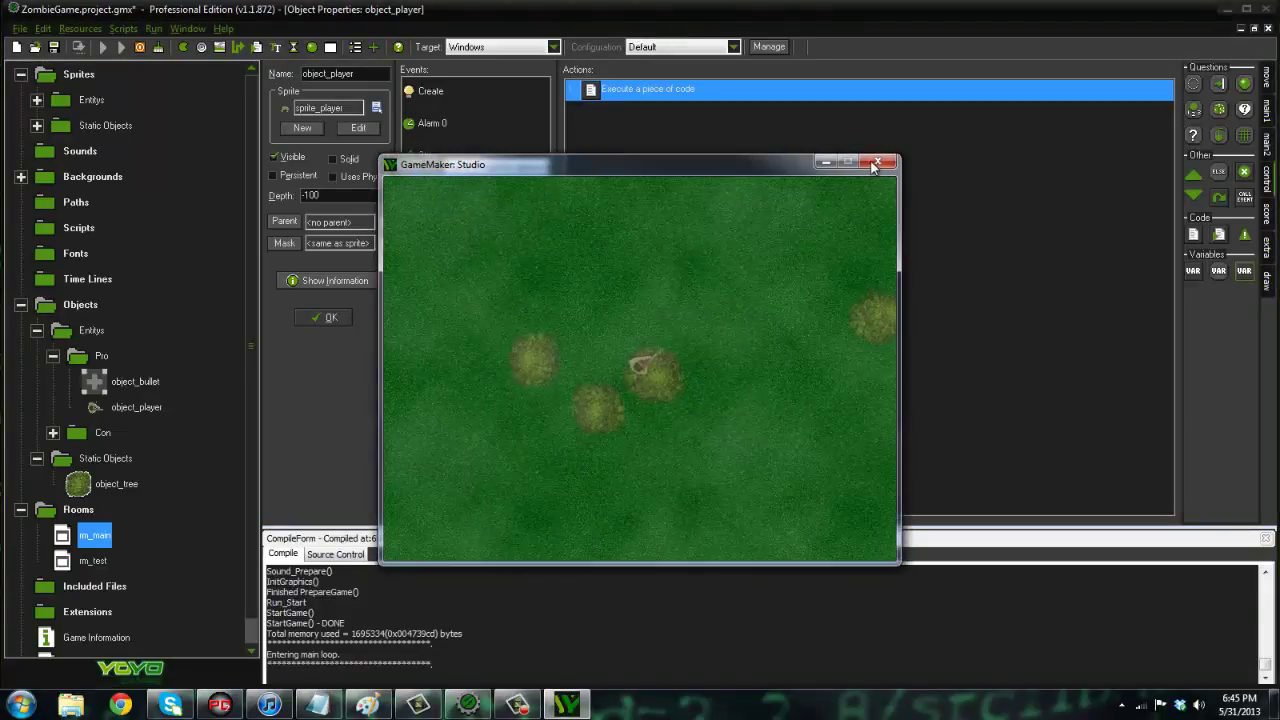
{"action": "left_click", "coordinate": [875, 163]}
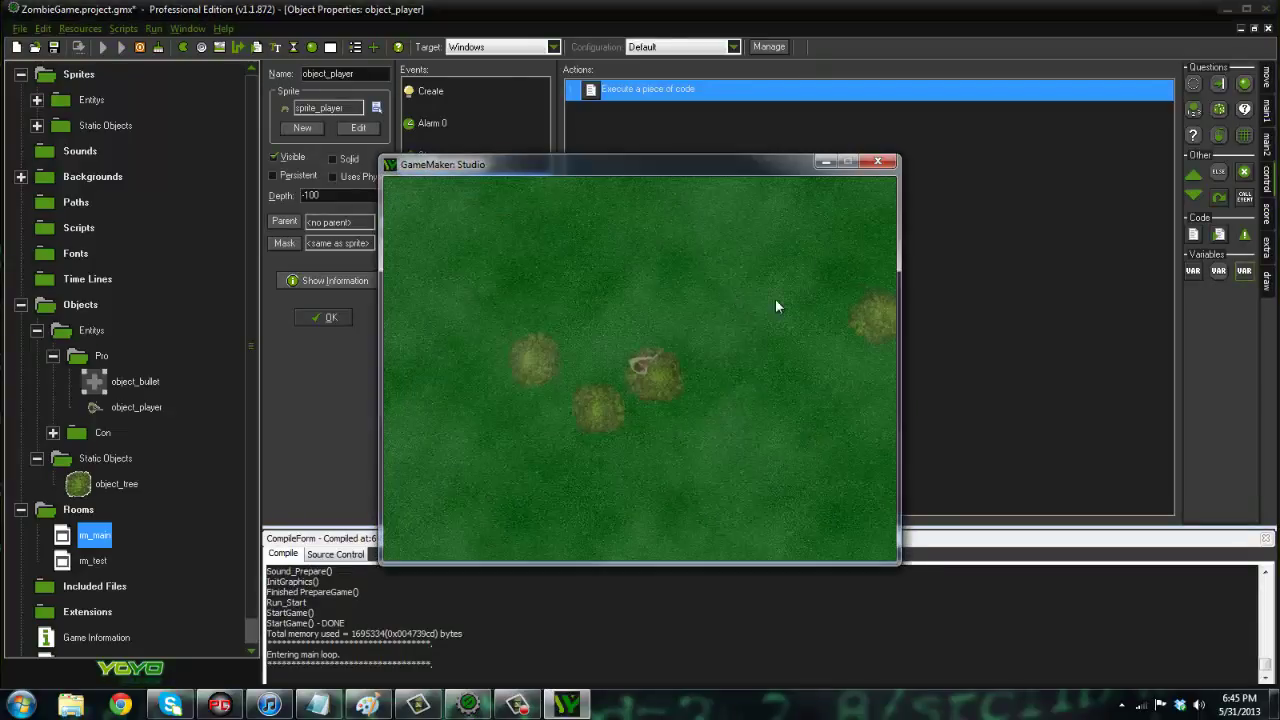
{"action": "left_click", "coordinate": [877, 162]}
Add randomize(); as the first line of rm_main's creation code, above the opening brace, and save the code.
{"action": "double_click", "coordinate": [95, 537]}
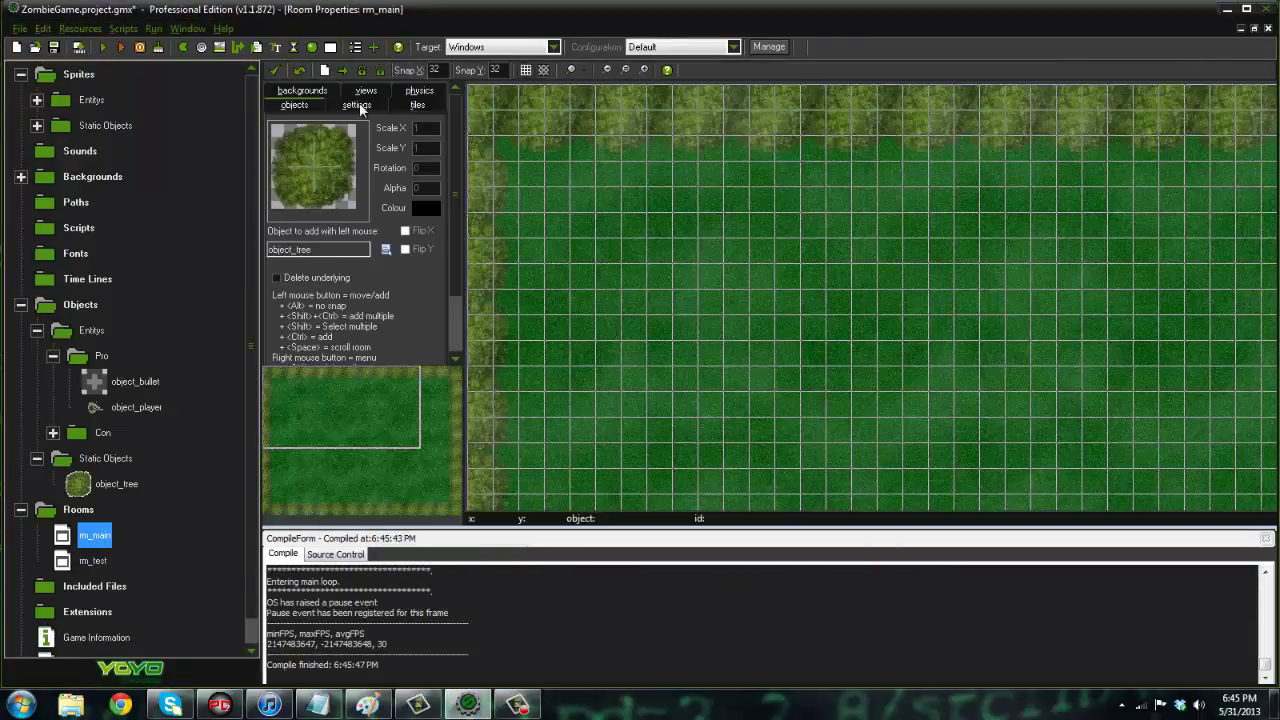
{"action": "left_click", "coordinate": [356, 104]}
{"action": "left_click", "coordinate": [350, 255]}
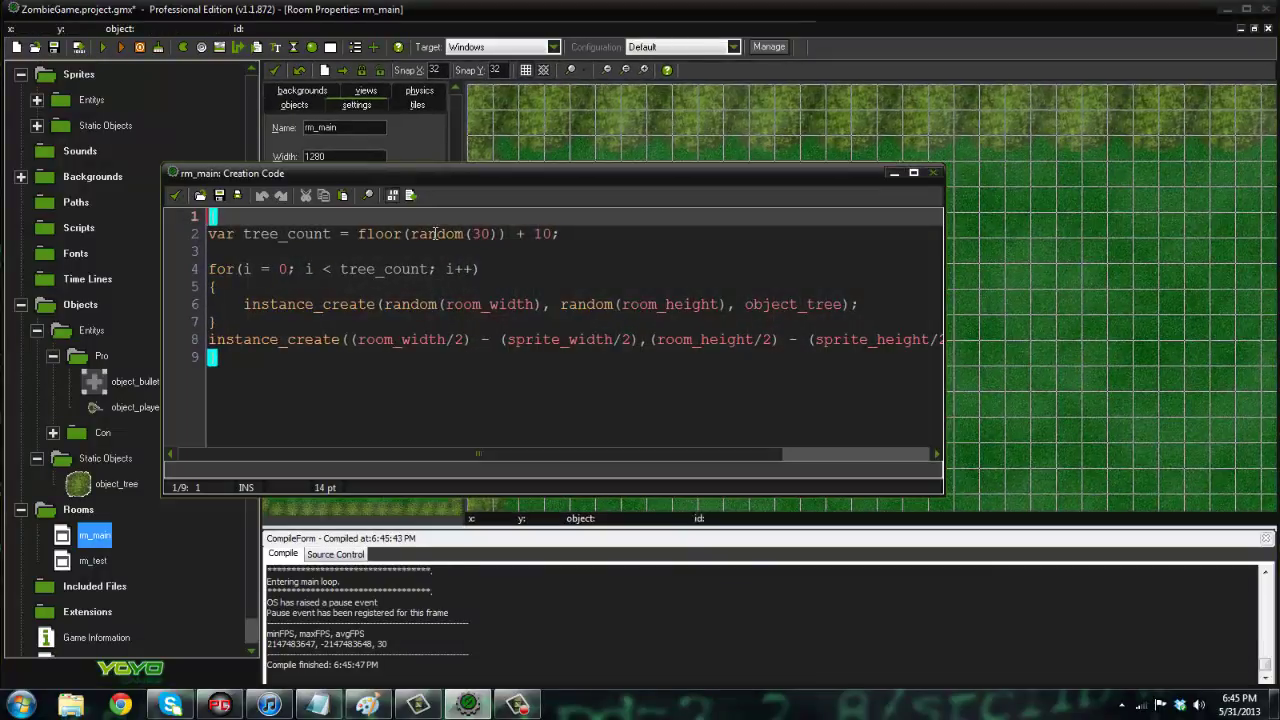
{"action": "key", "text": "Return"}
{"action": "key", "text": "Return"}
{"action": "key", "text": "Up"}
{"action": "key", "text": "Up"}
{"action": "type", "text": "ran"}
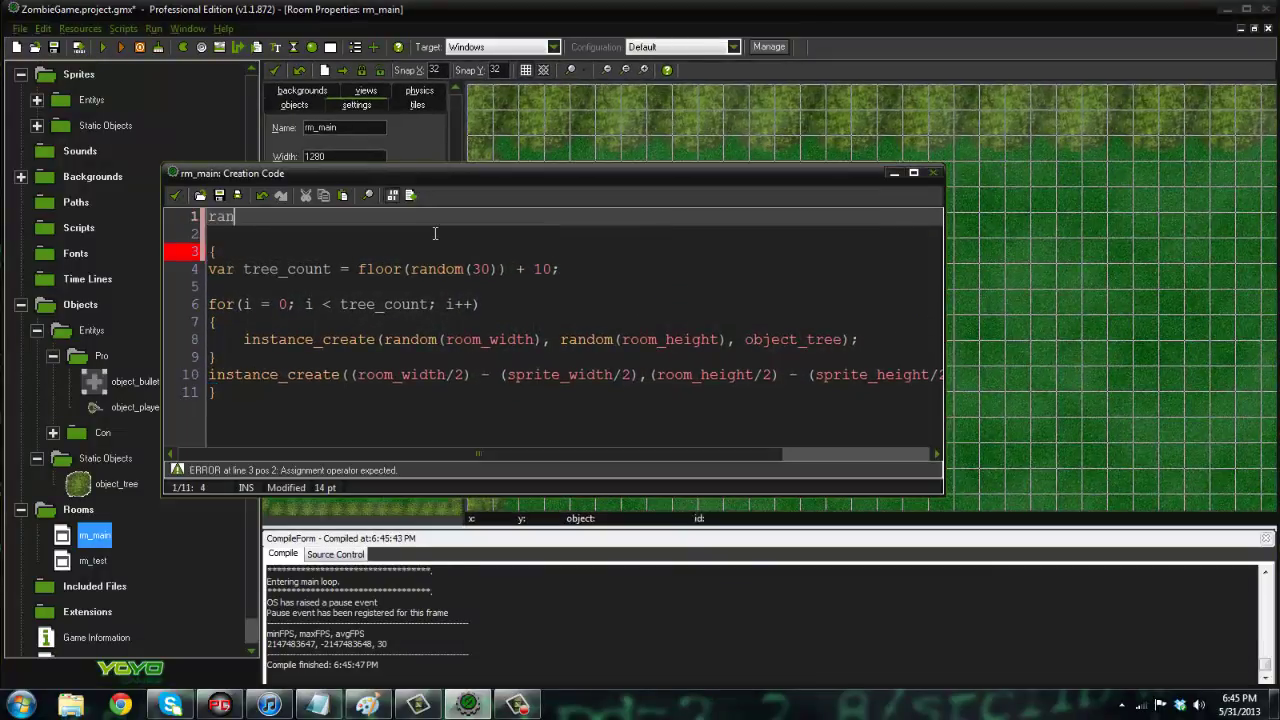
{"action": "type", "text": "domize();"}
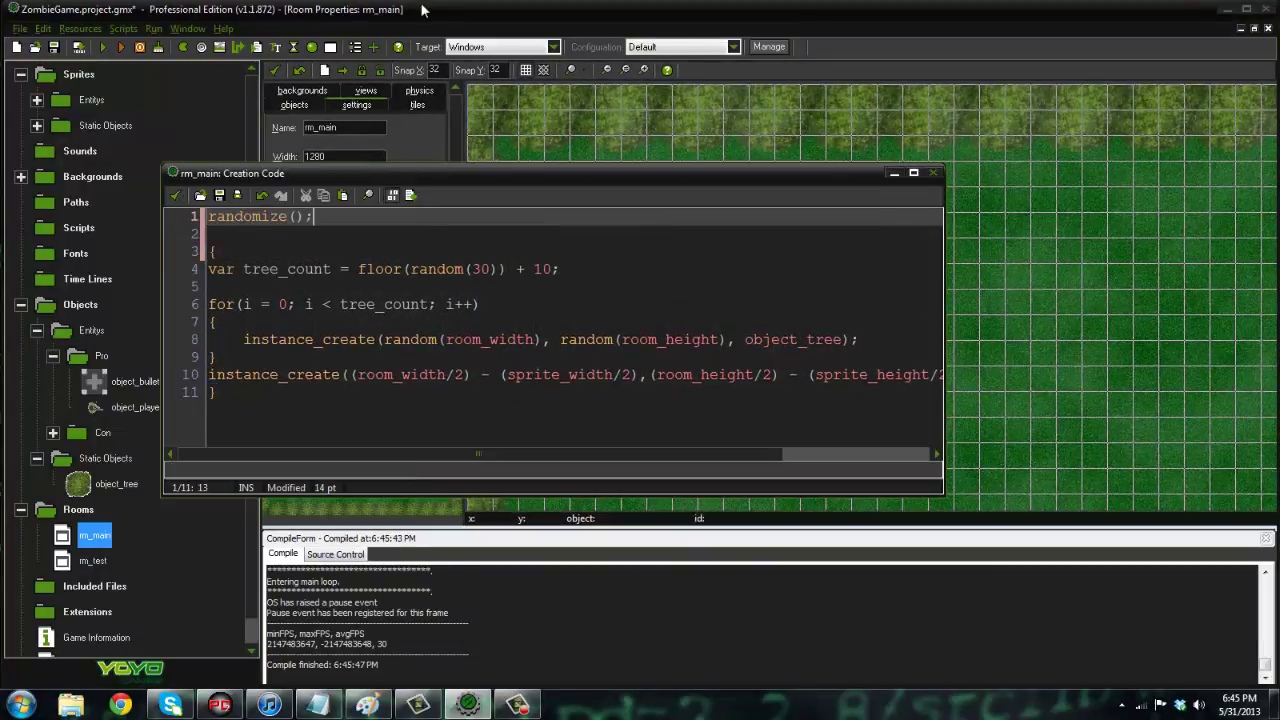
{"action": "left_click", "coordinate": [178, 195]}
Run the game and walk the player around the room to check the random trees and the tree border, then end the run.
{"action": "left_click", "coordinate": [104, 47]}
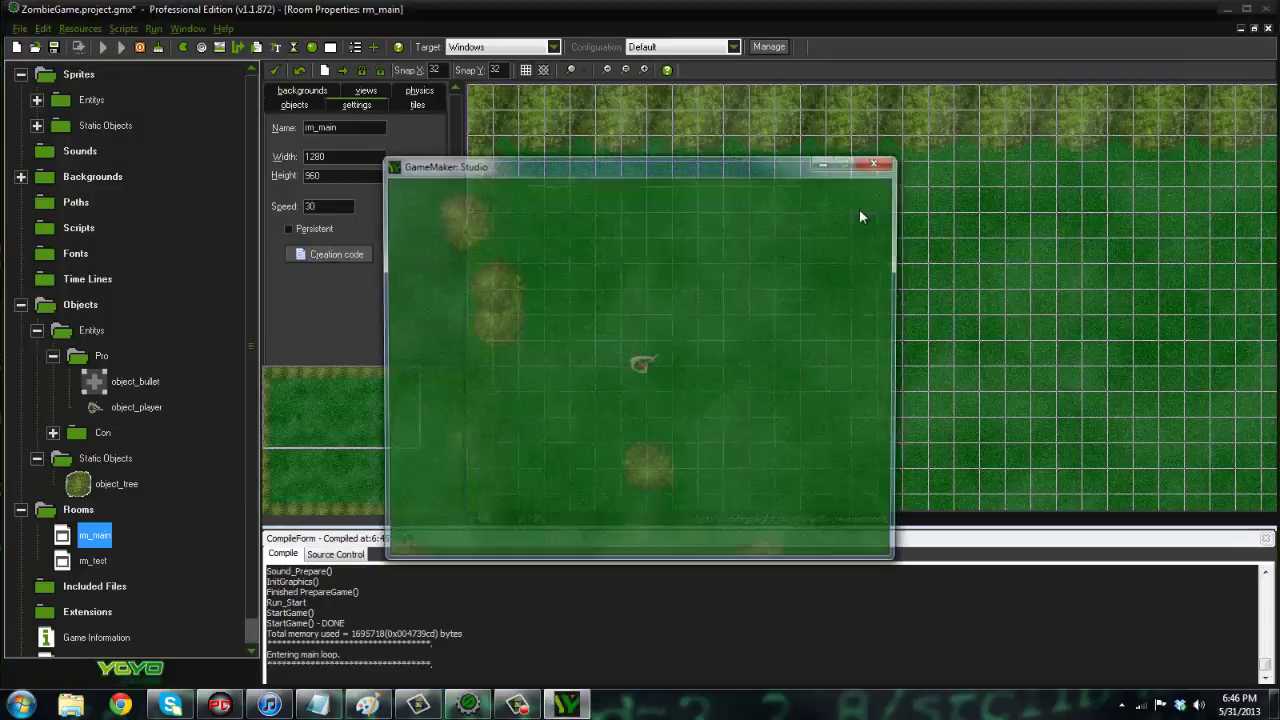
{"action": "key", "text": "w"}
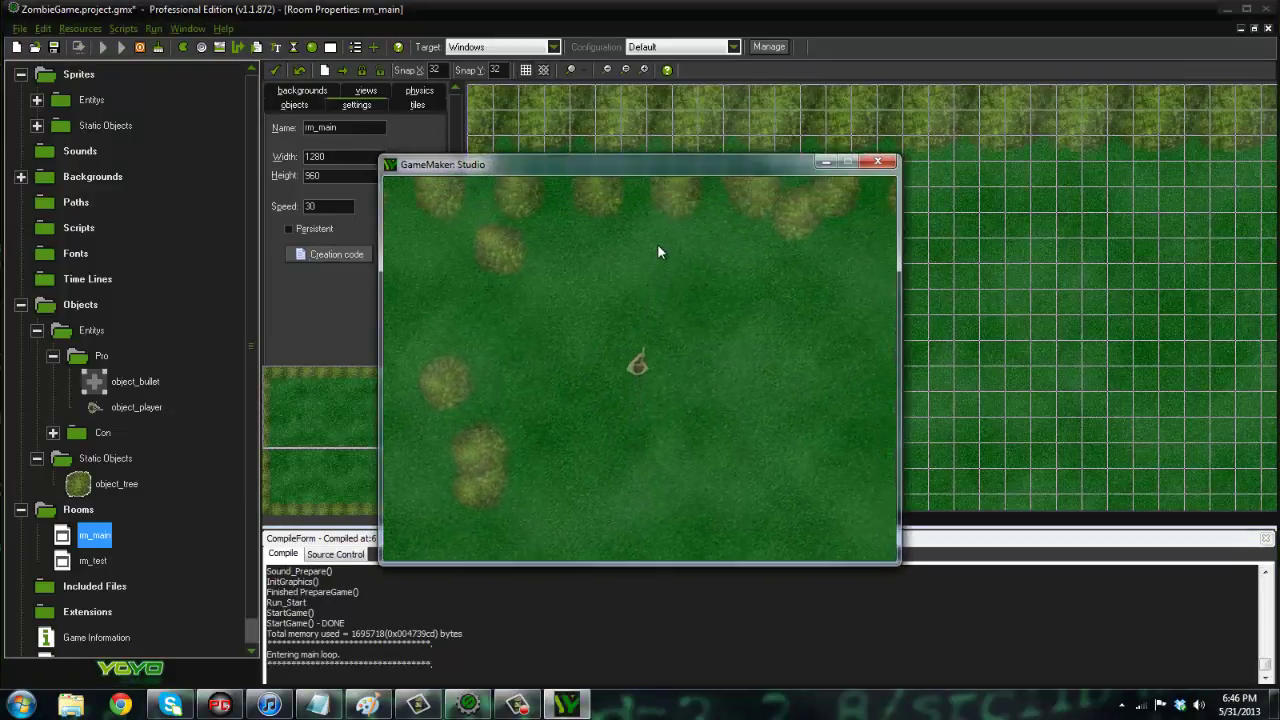
{"action": "key", "text": "w"}
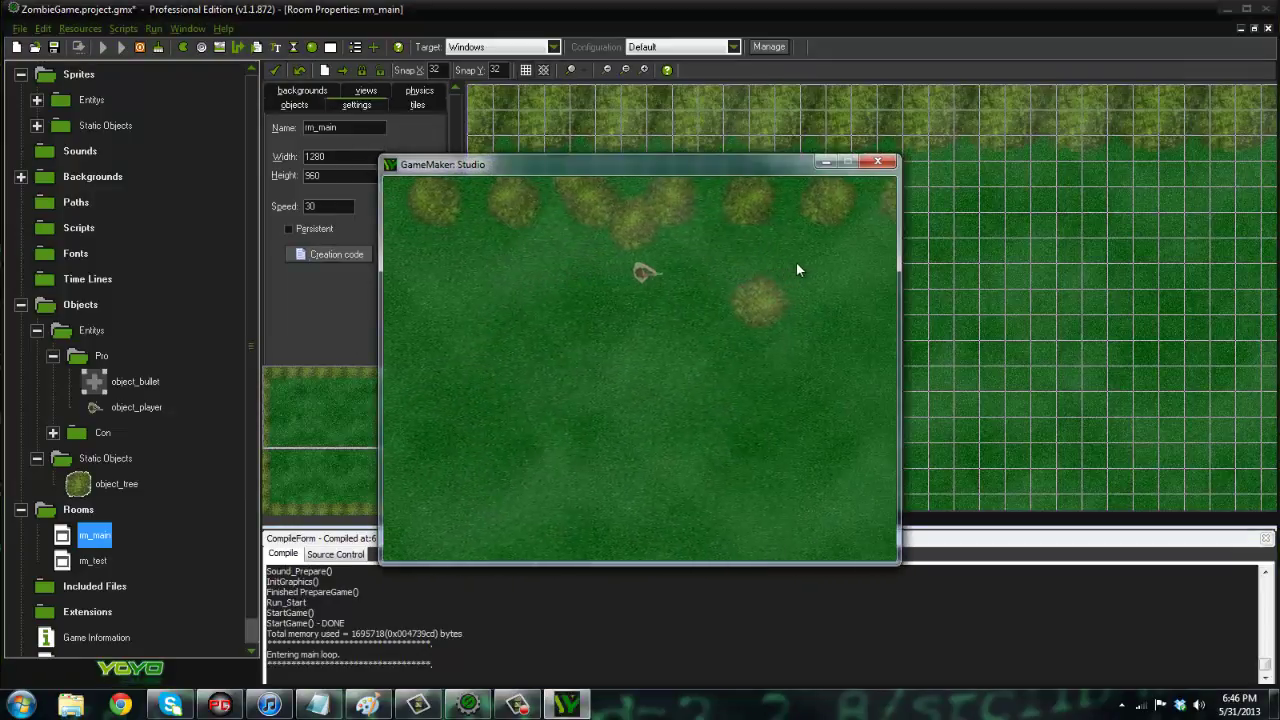
{"action": "key", "text": "w"}
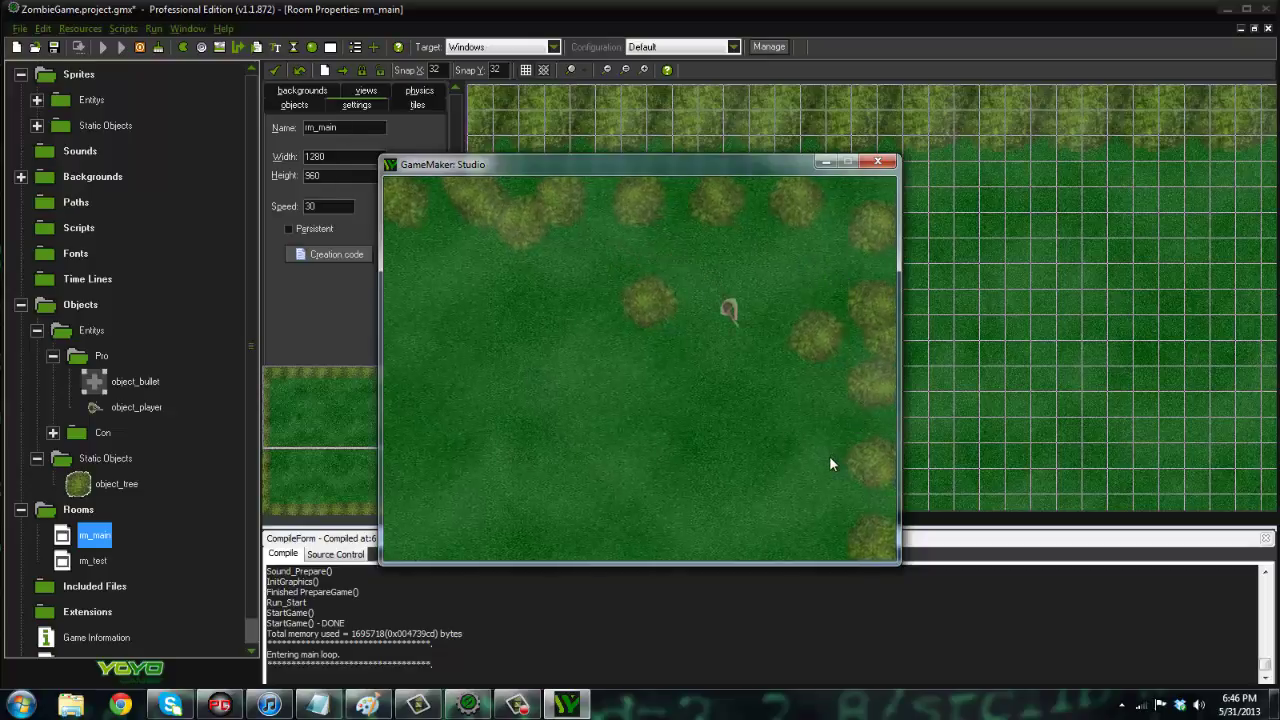
{"action": "key", "text": "w"}
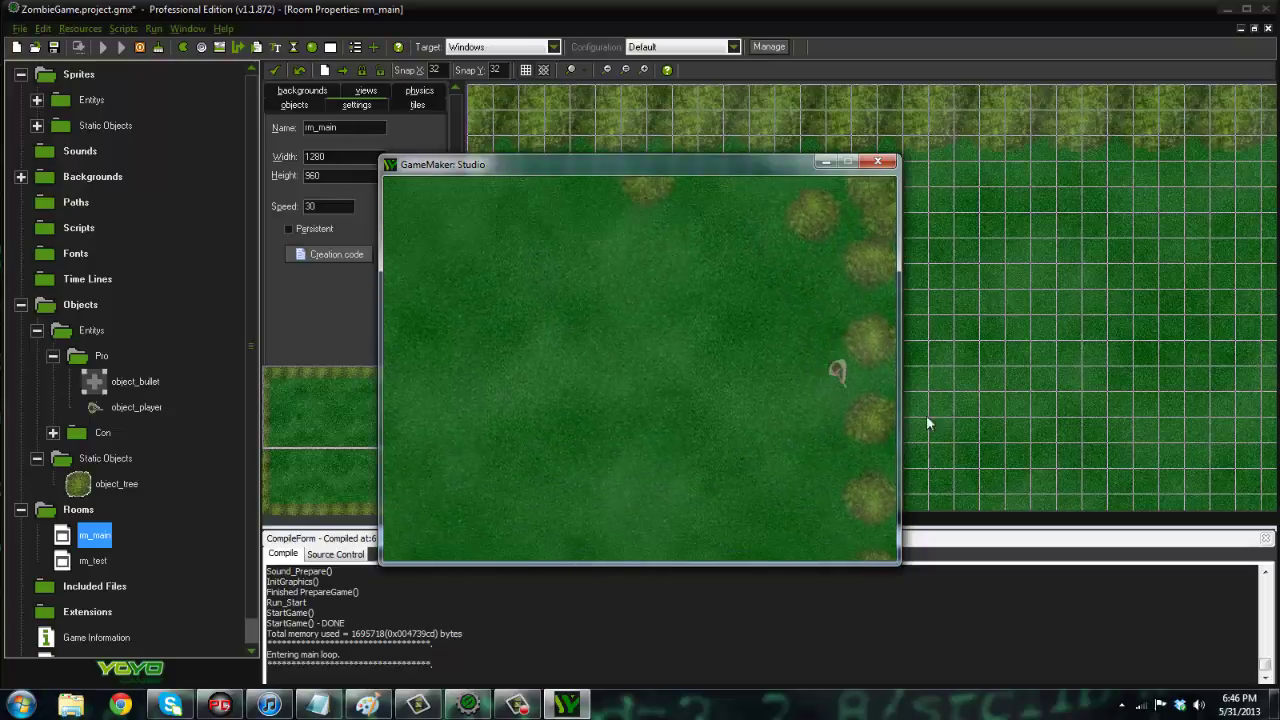
{"action": "key", "text": "w"}
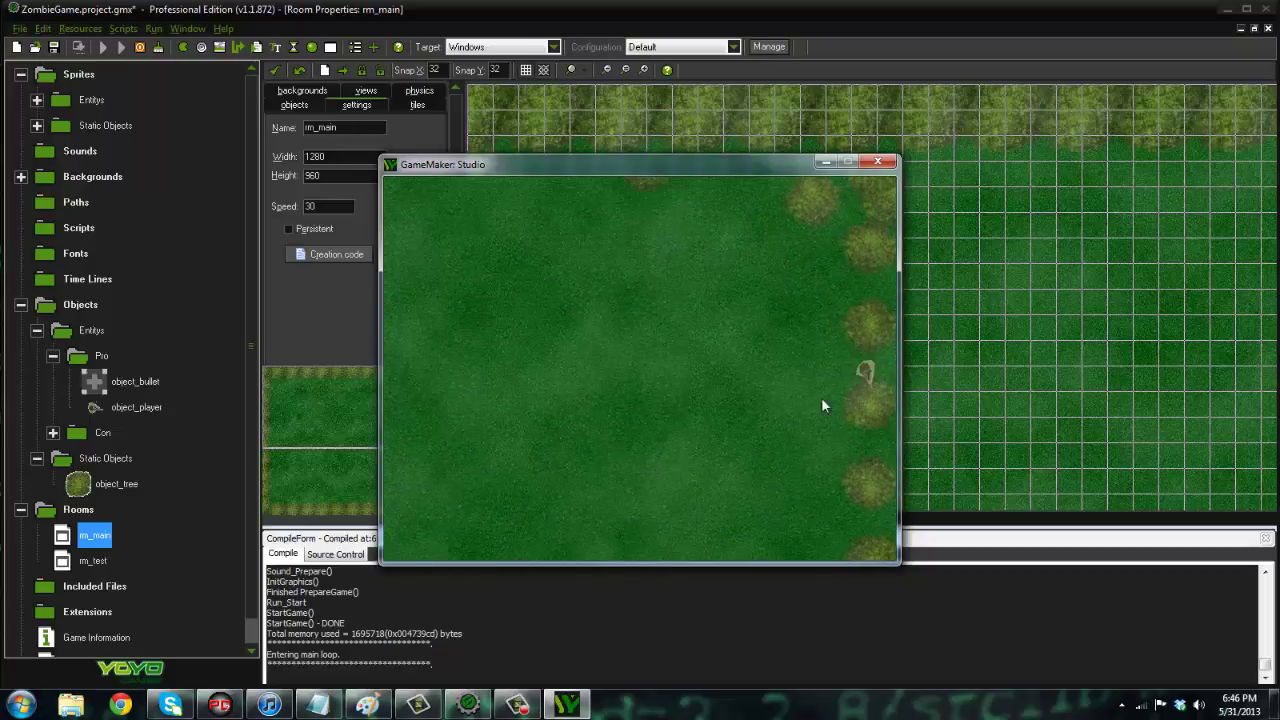
{"action": "key", "text": "w"}
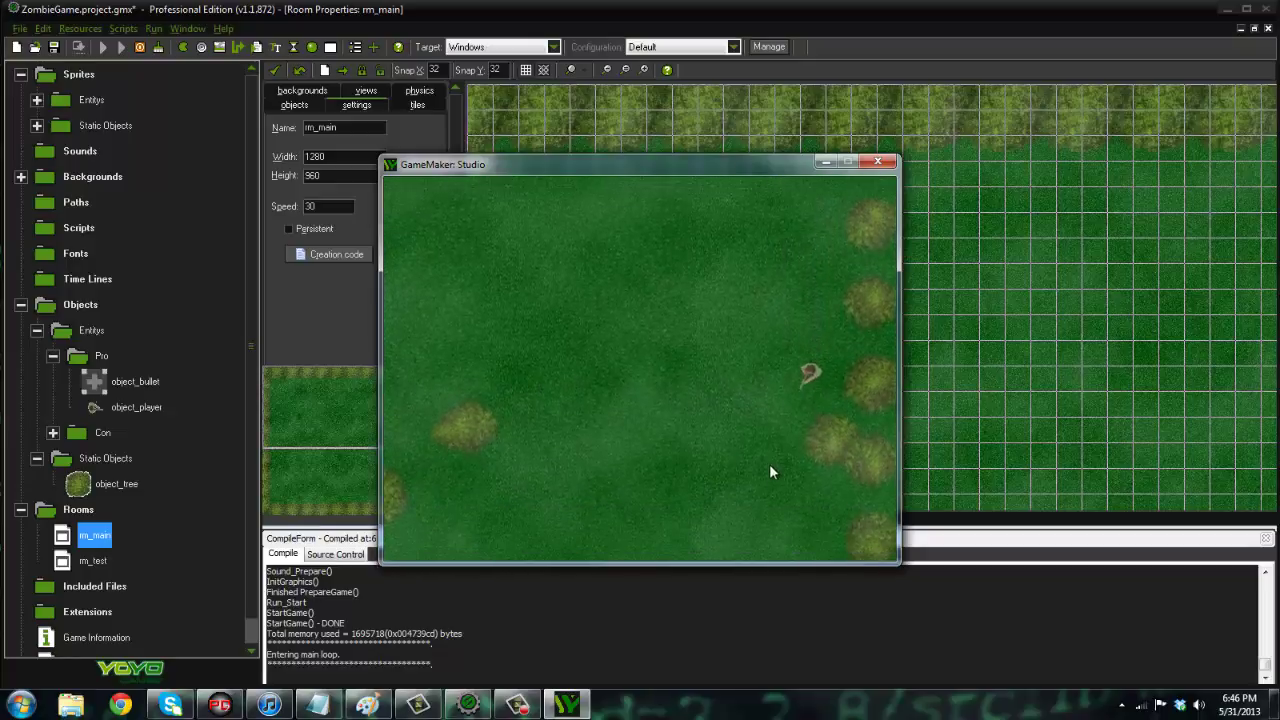
{"action": "key", "text": "w"}
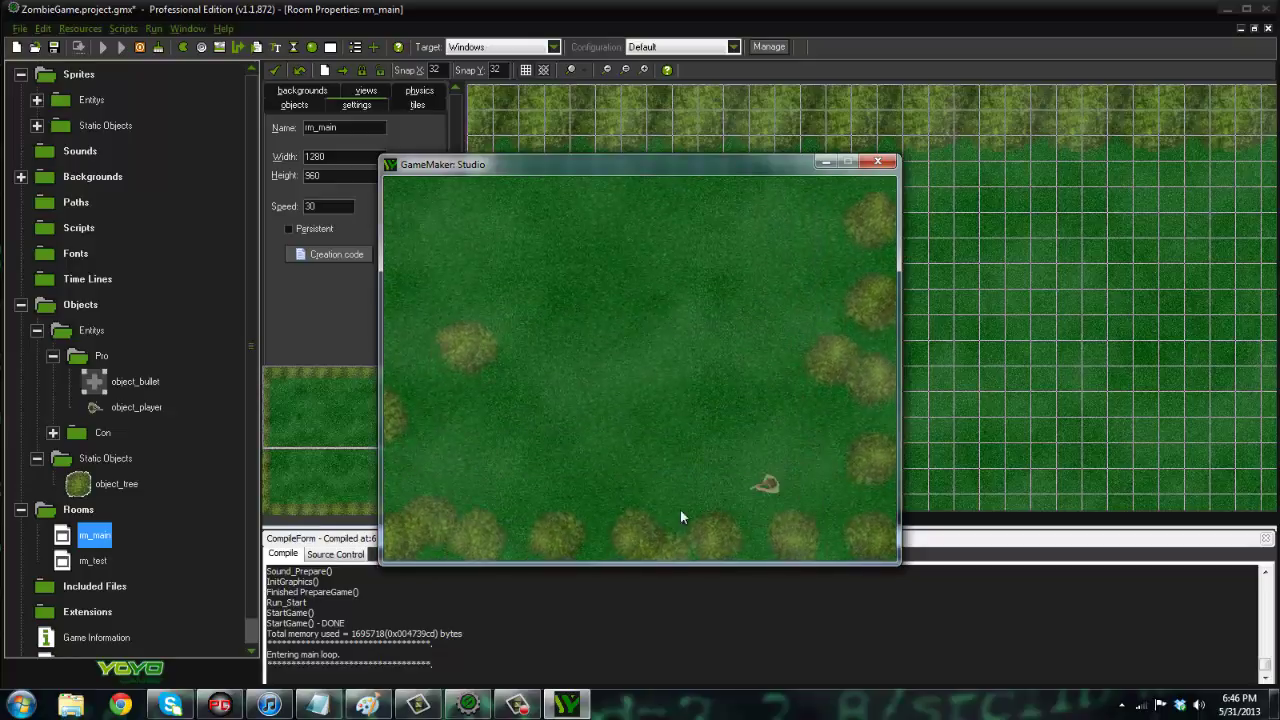
{"action": "key", "text": "a"}
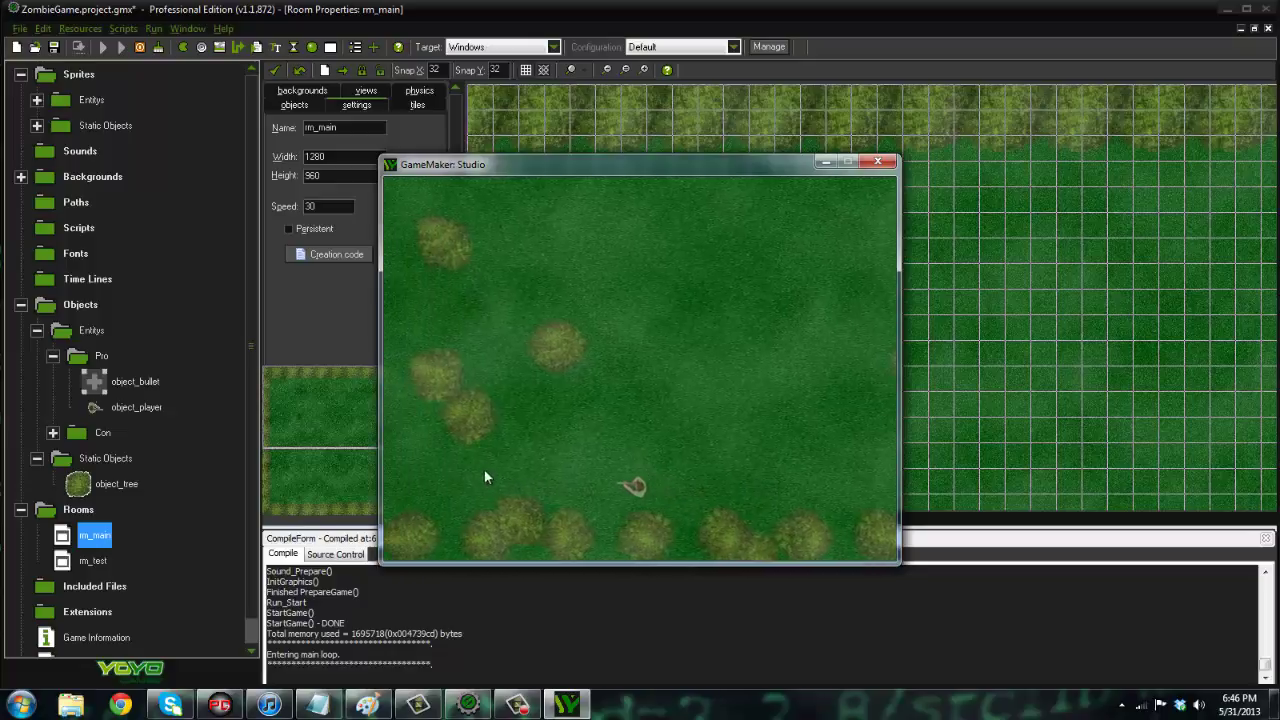
{"action": "key", "text": "a"}
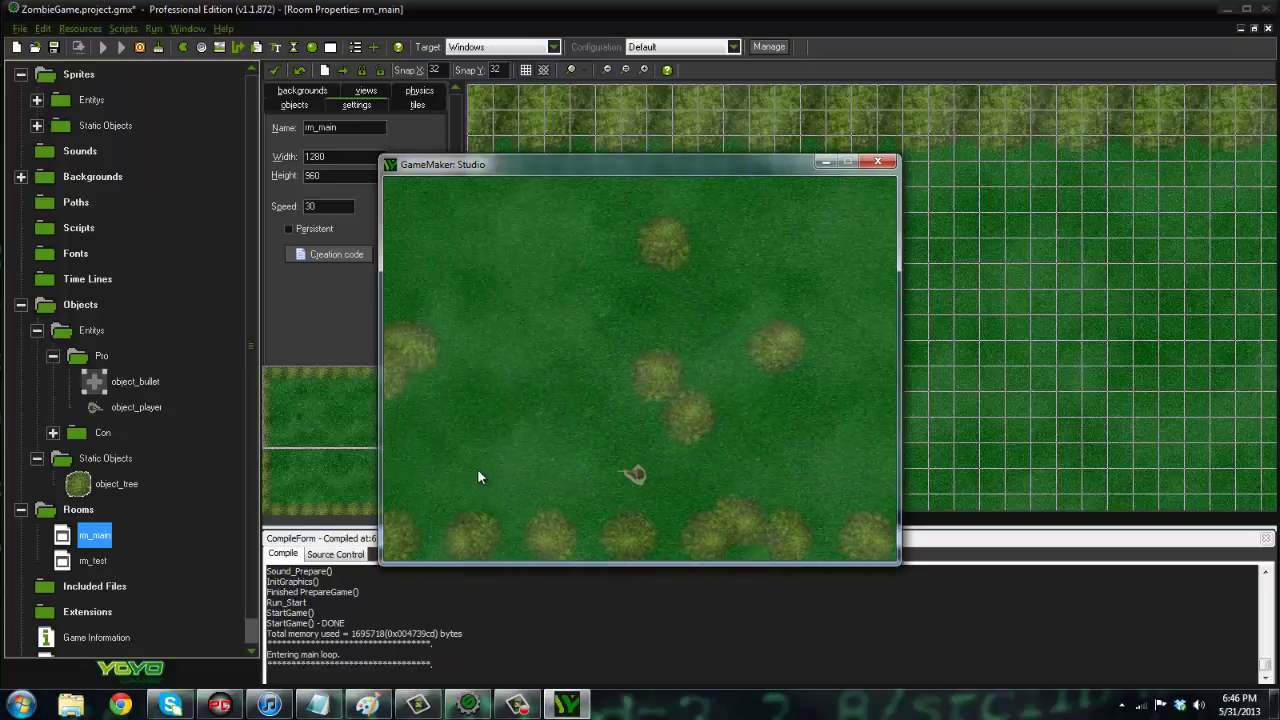
{"action": "key", "text": "a"}
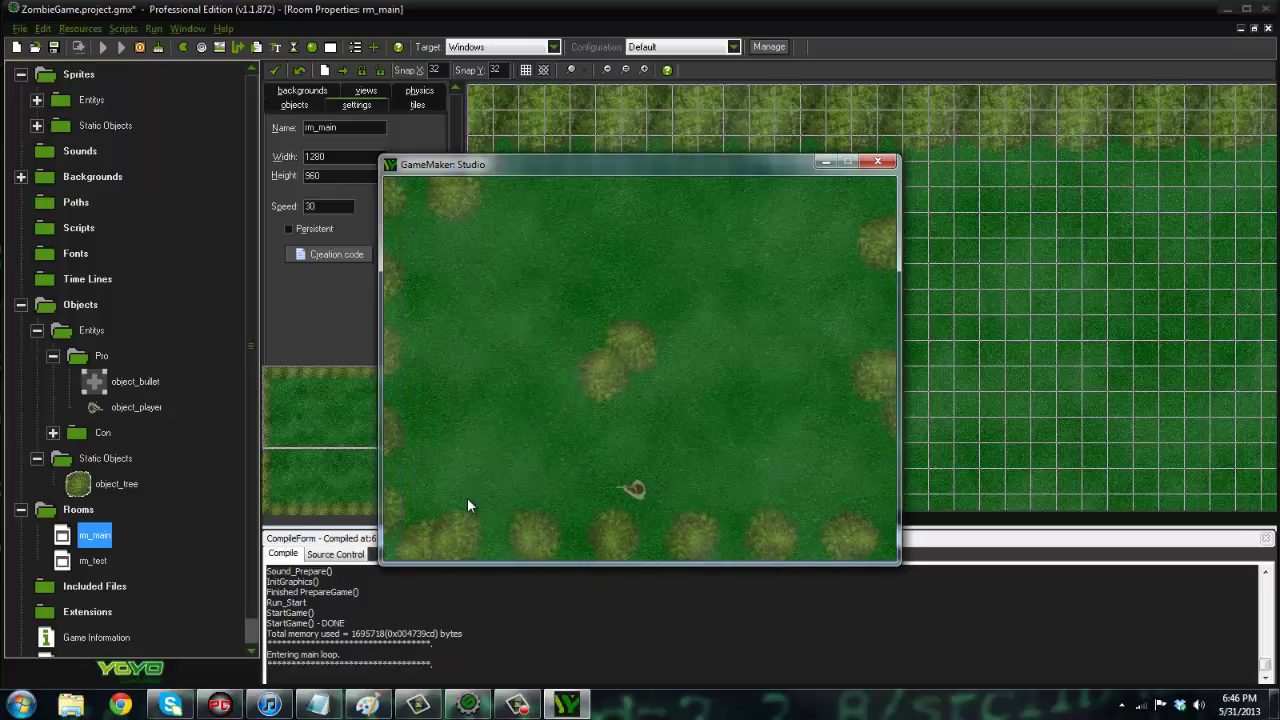
{"action": "key", "text": "a"}
{"action": "key", "text": "w"}
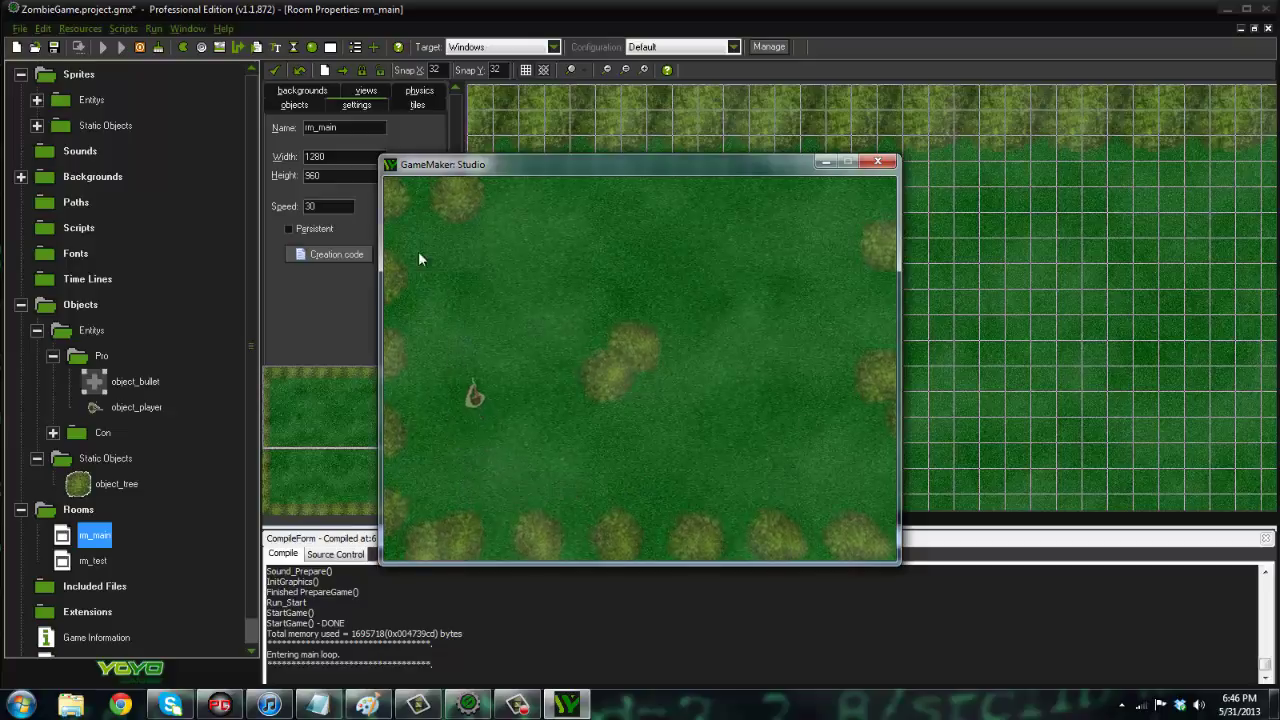
{"action": "key", "text": "w"}
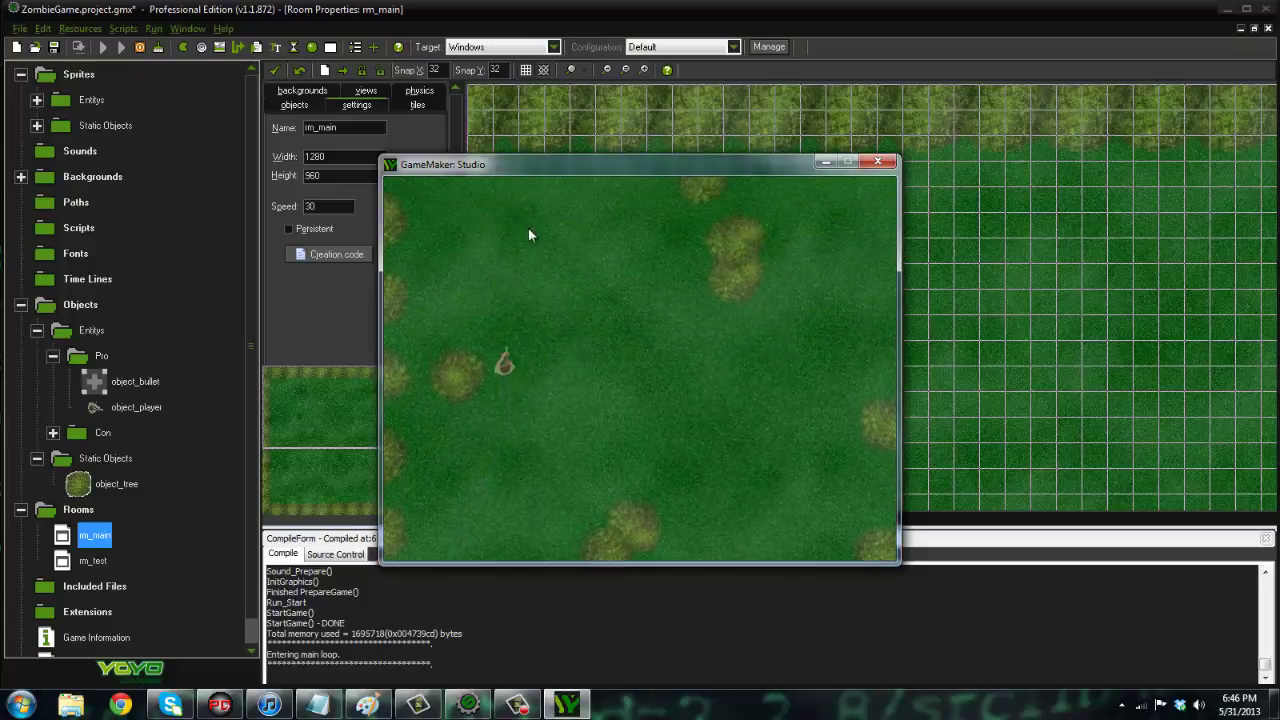
{"action": "key", "text": "Escape"}
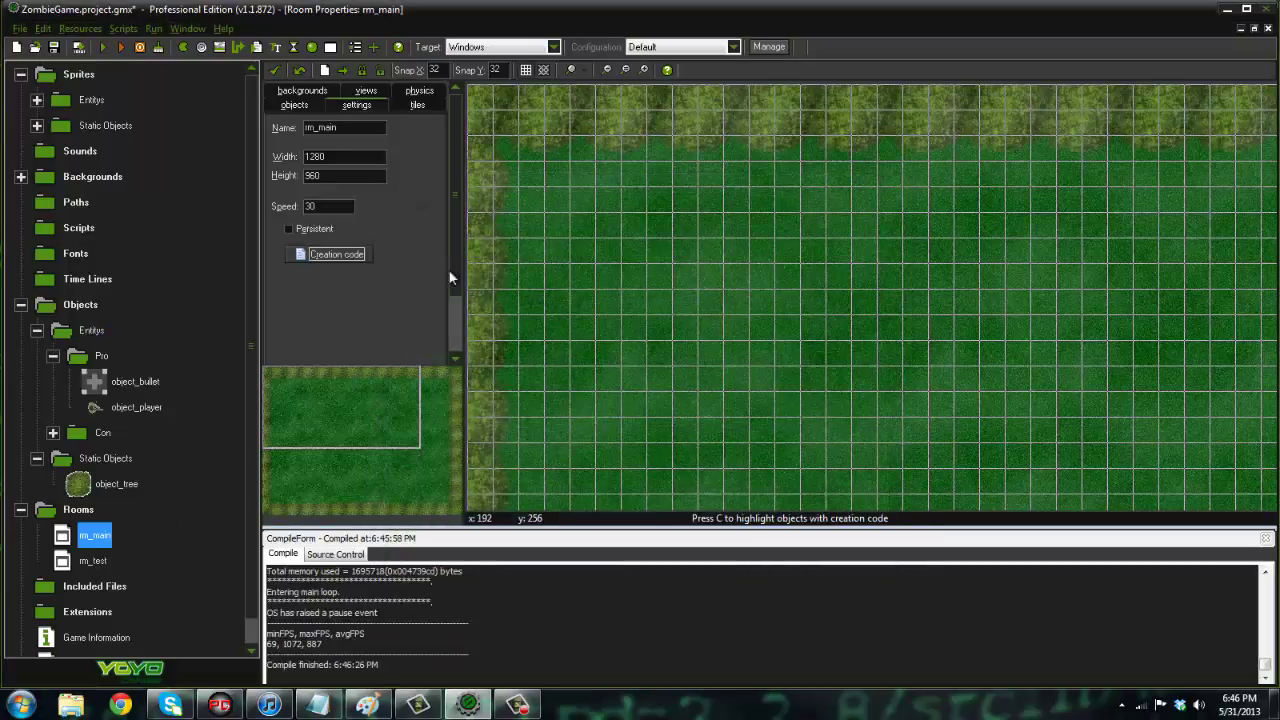
Add a second layer of object_tree instances just inside the border trees, starting along the room's left edge, and toggle the grid display.
{"action": "left_click_drag", "start_coordinate": [325, 413], "coordinate": [315, 424]}
{"action": "left_click_drag", "start_coordinate": [712, 331], "coordinate": [665, 288]}
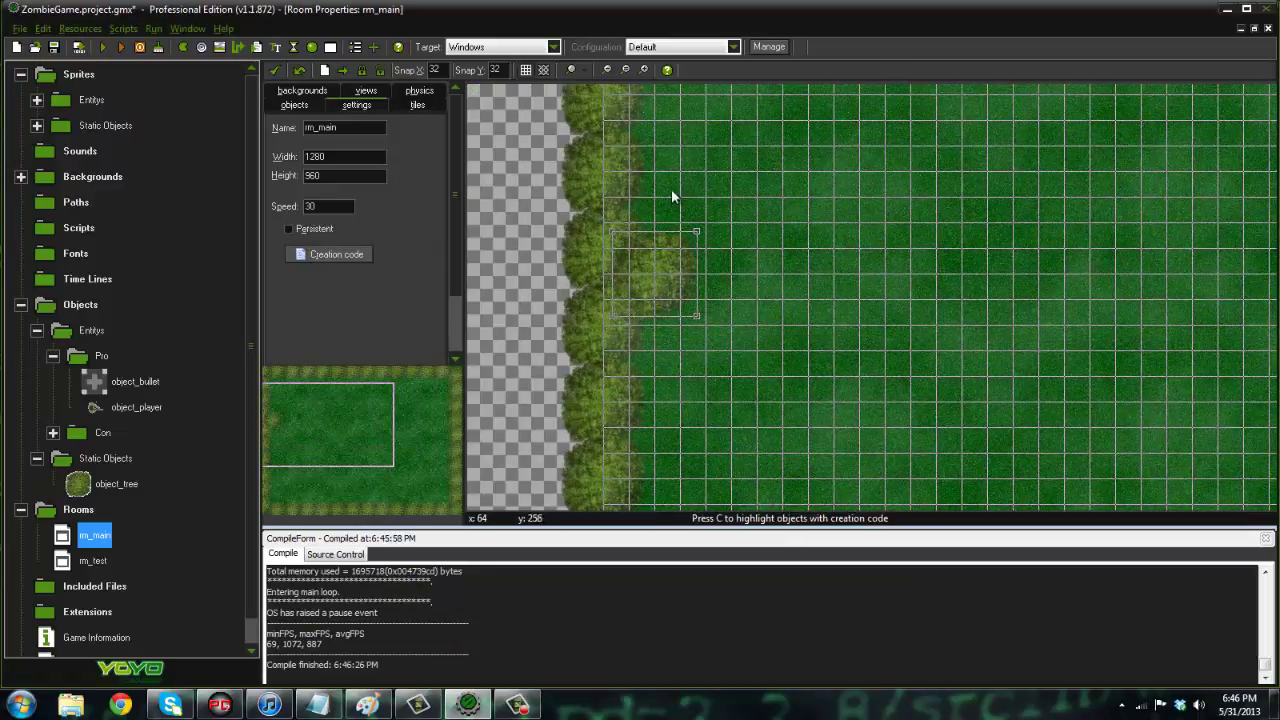
{"action": "left_click", "coordinate": [658, 213]}
{"action": "scroll", "coordinate": [717, 216], "scroll_direction": "down", "scroll_amount": 1}
{"action": "left_click", "coordinate": [298, 442]}
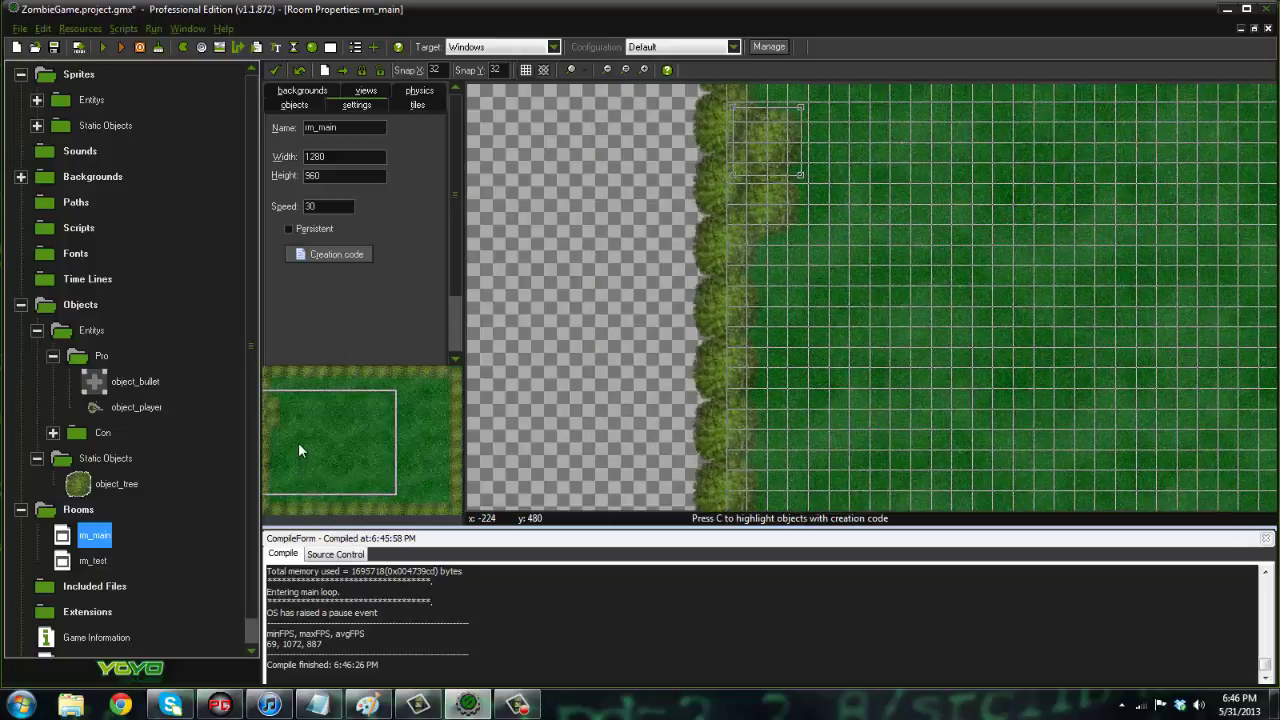
{"action": "left_click", "coordinate": [525, 70]}
{"action": "left_click_drag", "start_coordinate": [361, 428], "coordinate": [344, 412]}
{"action": "left_click_drag", "start_coordinate": [595, 265], "coordinate": [633, 181]}
{"action": "key", "text": "Delete"}
{"action": "left_click", "coordinate": [633, 182]}
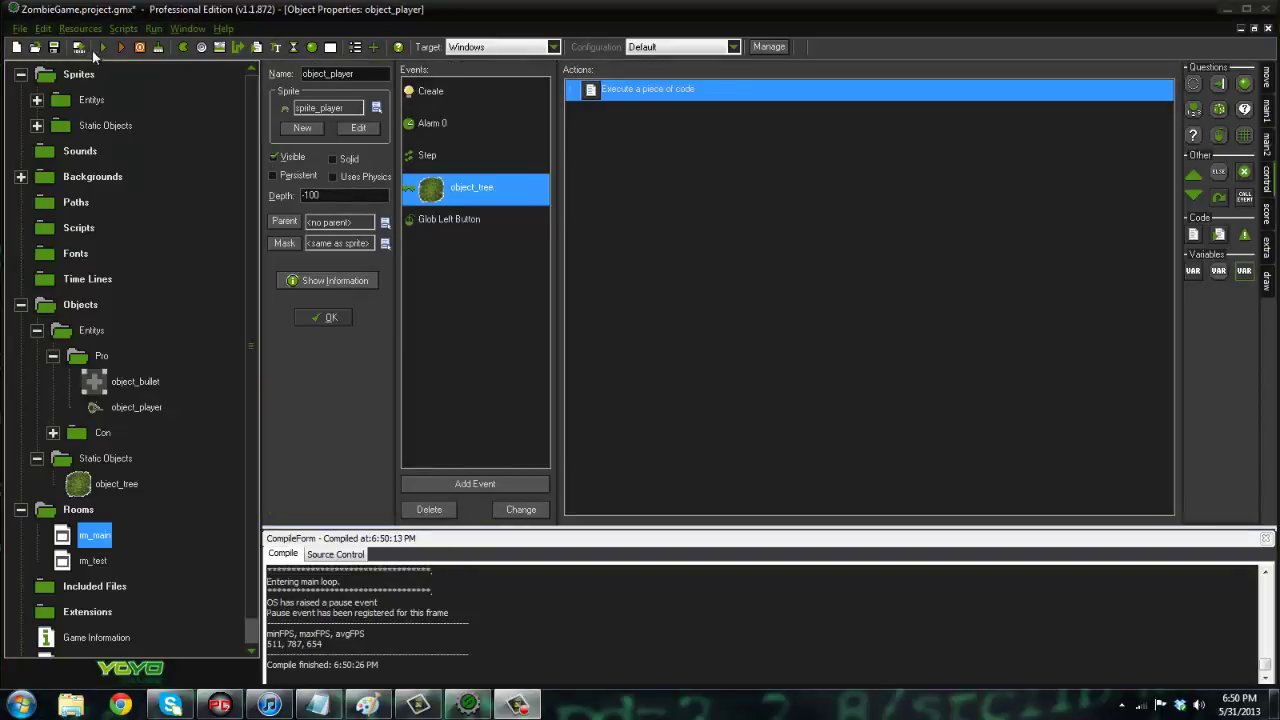
Run the game and walk the player along the double tree border and through the corners to check for gaps, then end the run.
{"action": "left_click", "coordinate": [101, 48]}
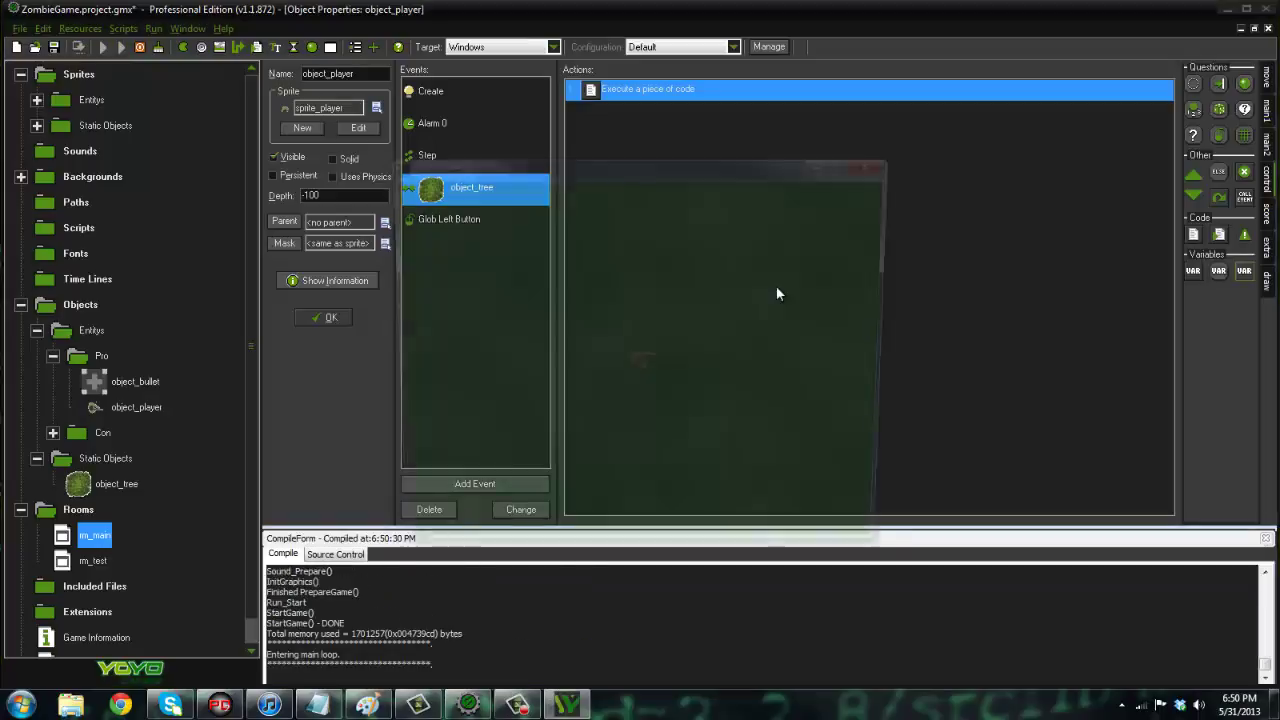
{"action": "key", "text": "w"}
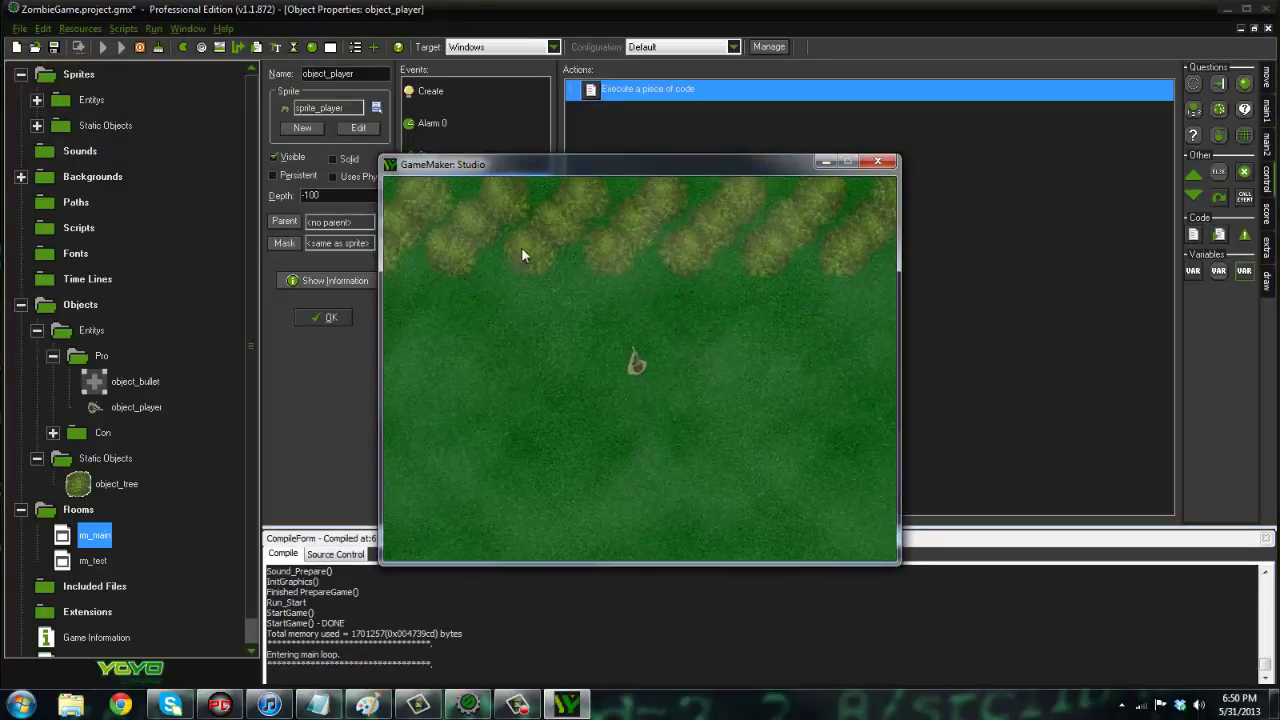
{"action": "key", "text": "w"}
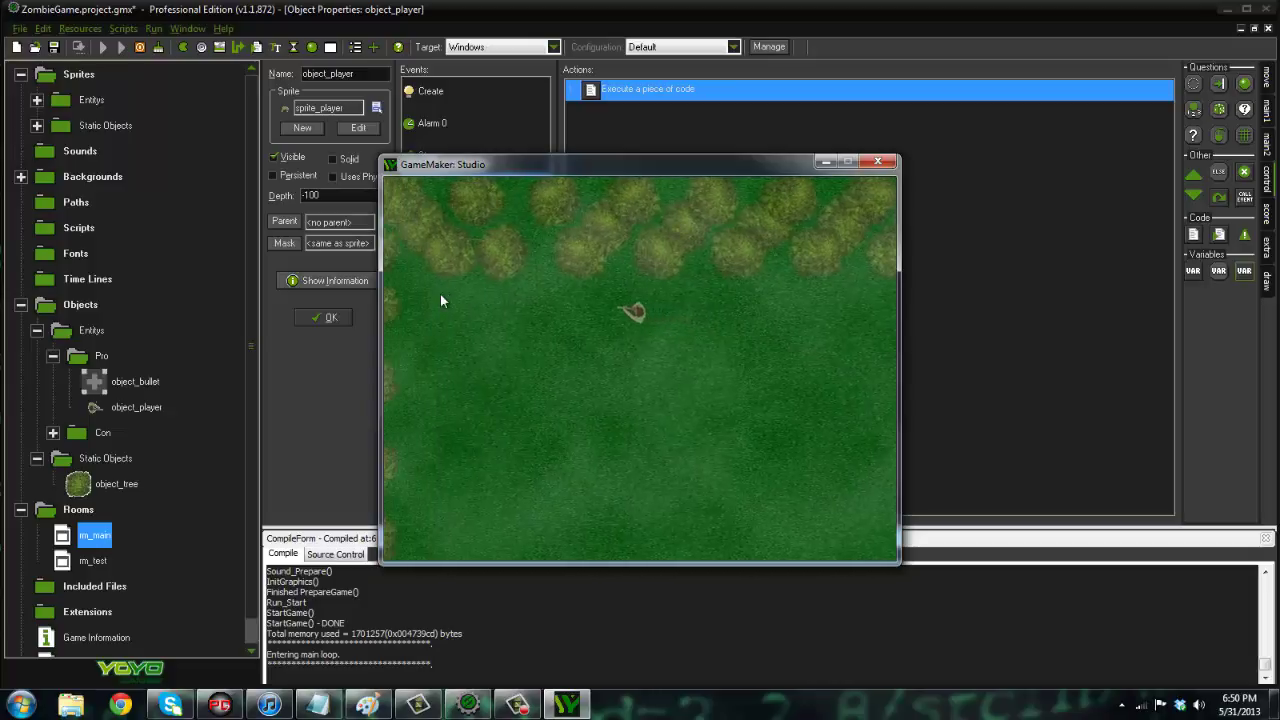
{"action": "key", "text": "w"}
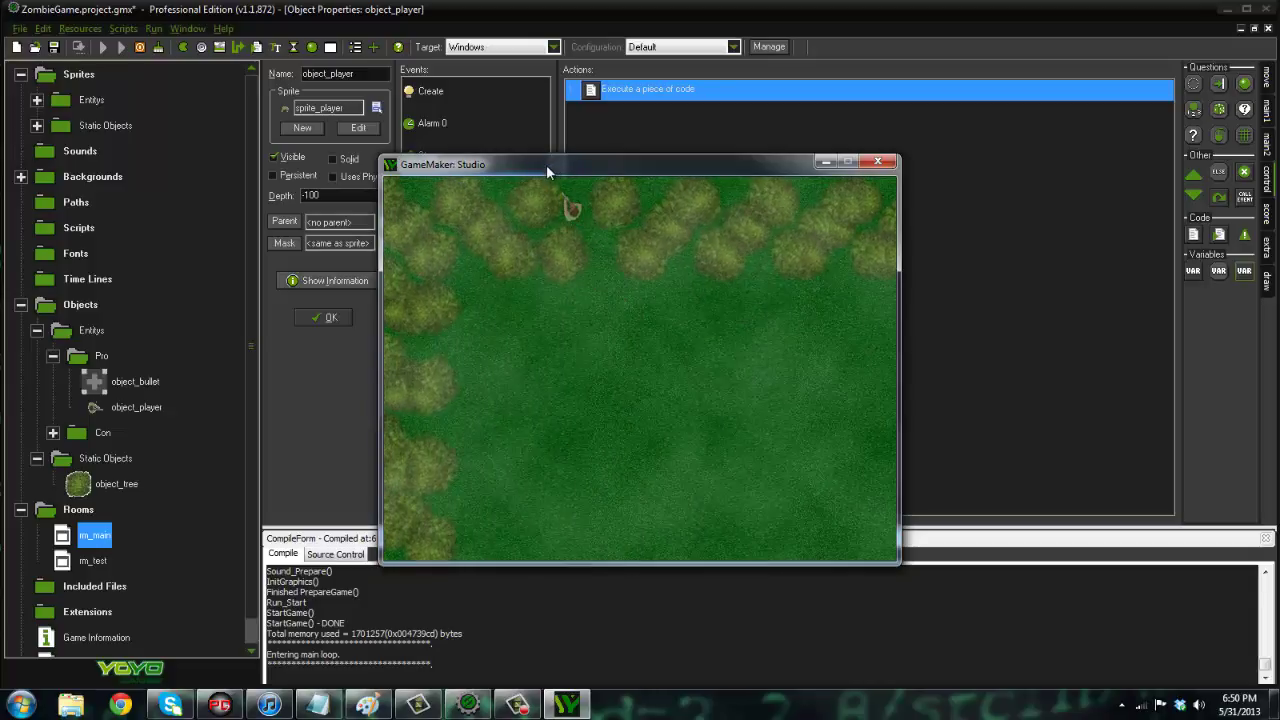
{"action": "key", "text": "s"}
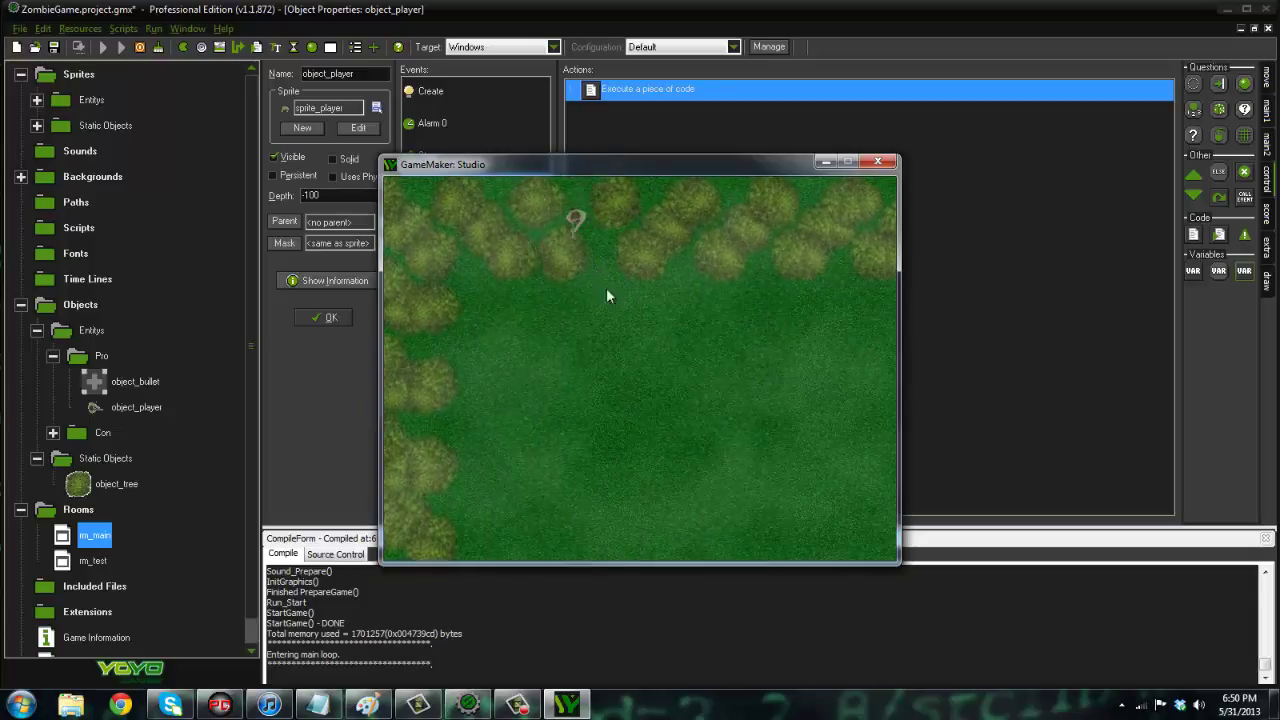
{"action": "key", "text": "s"}
{"action": "key", "text": "a"}
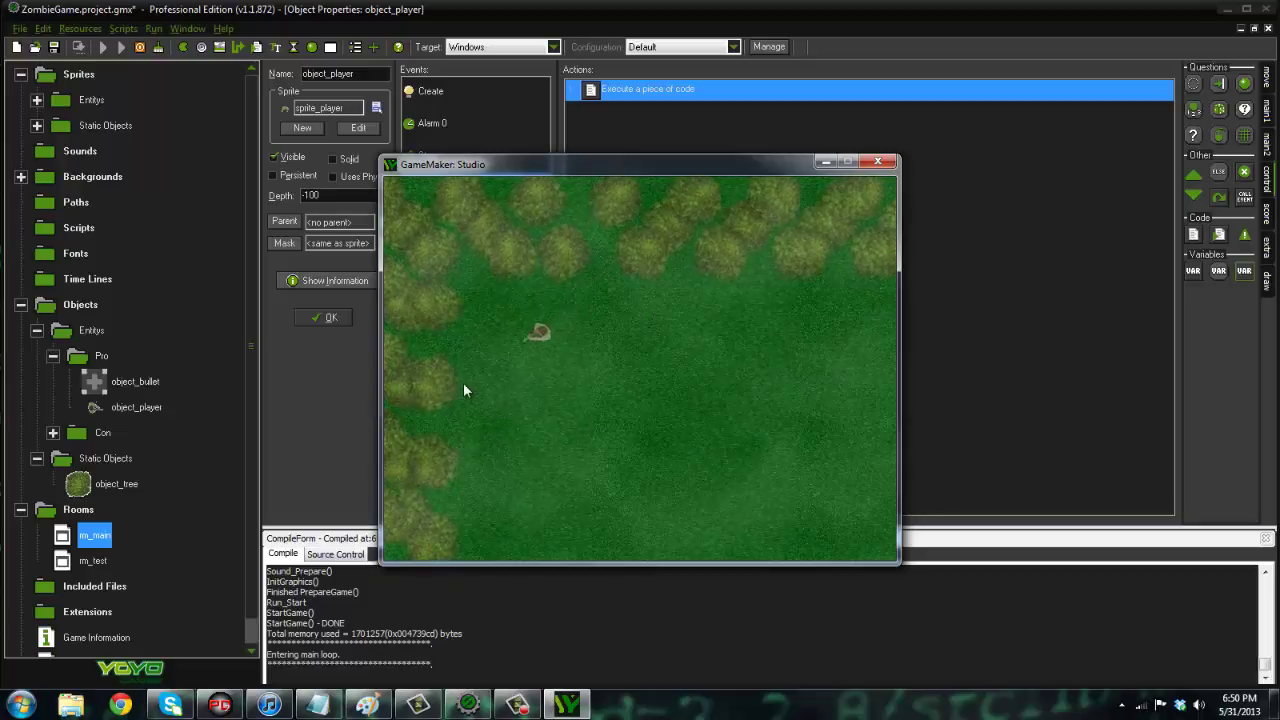
{"action": "key", "text": "s"}
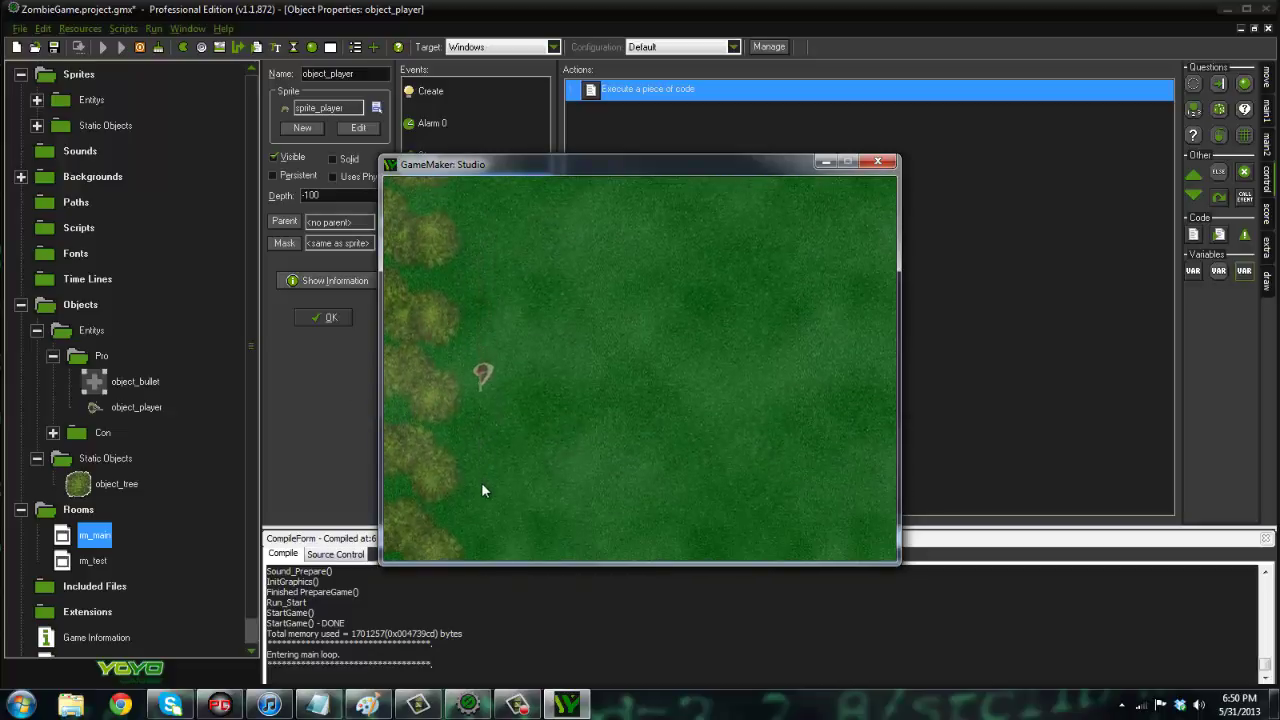
{"action": "key", "text": "s"}
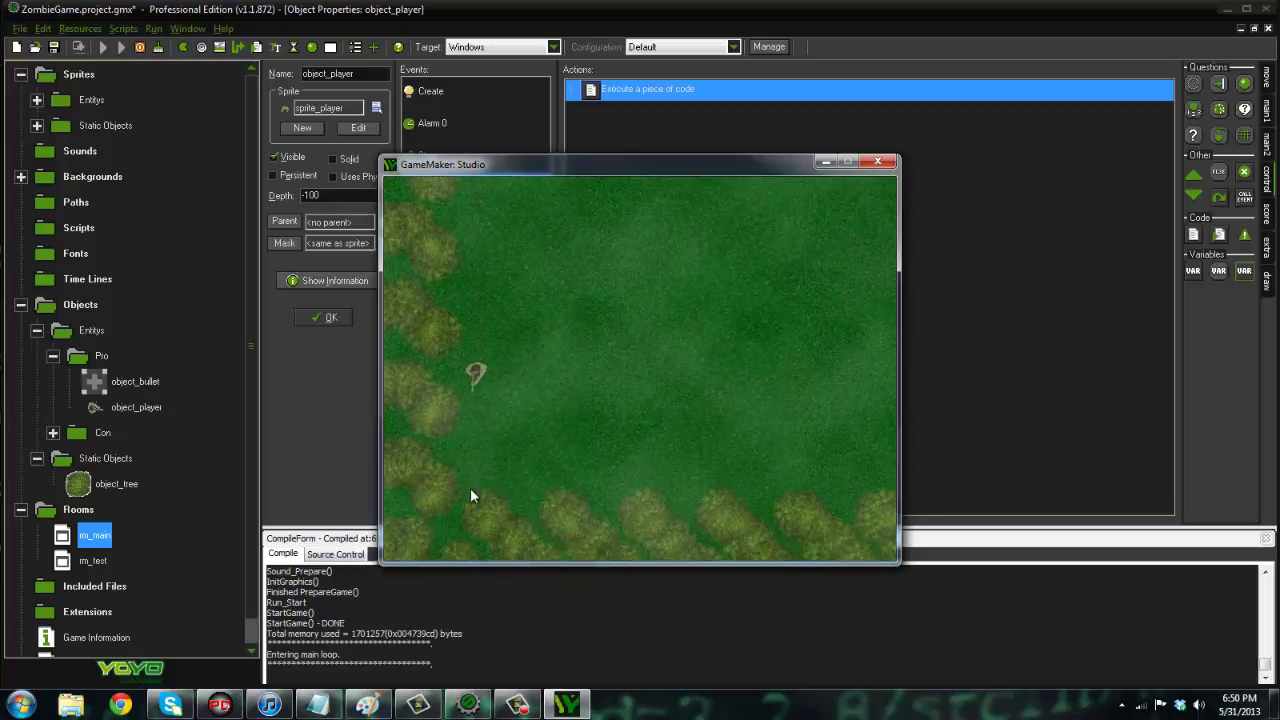
{"action": "key", "text": "d"}
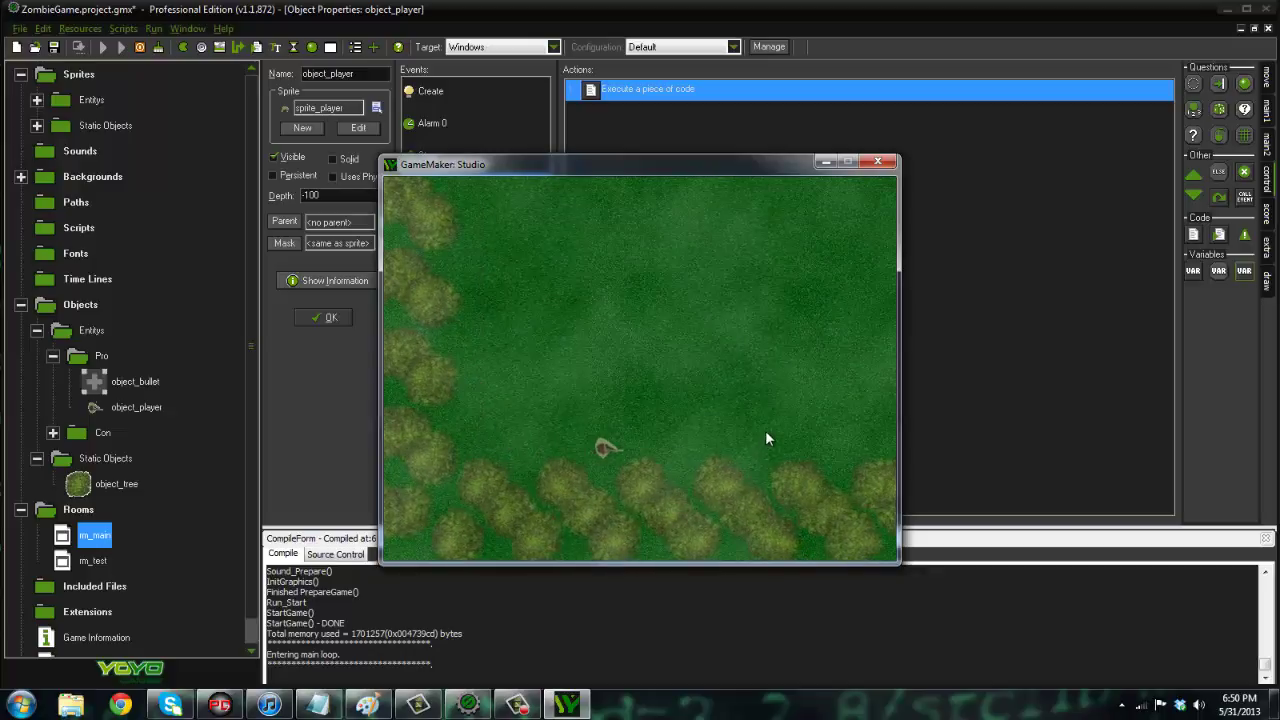
{"action": "key", "text": "d"}
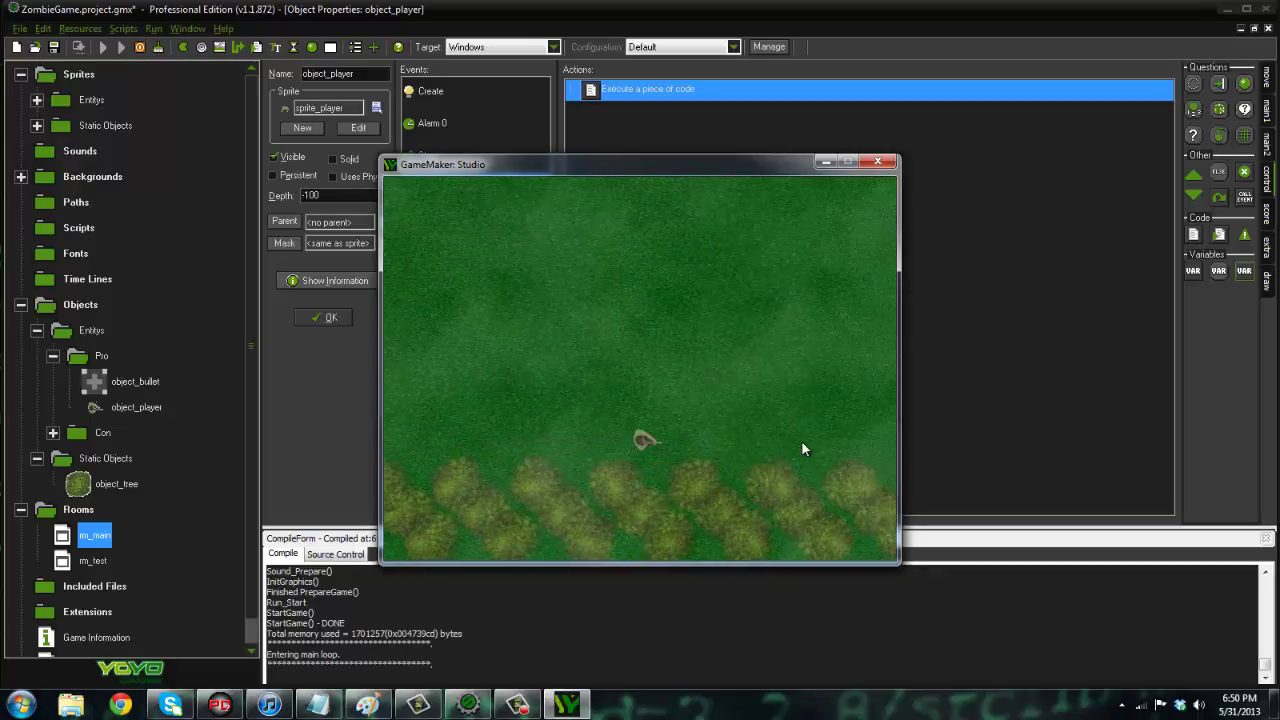
{"action": "key", "text": "d"}
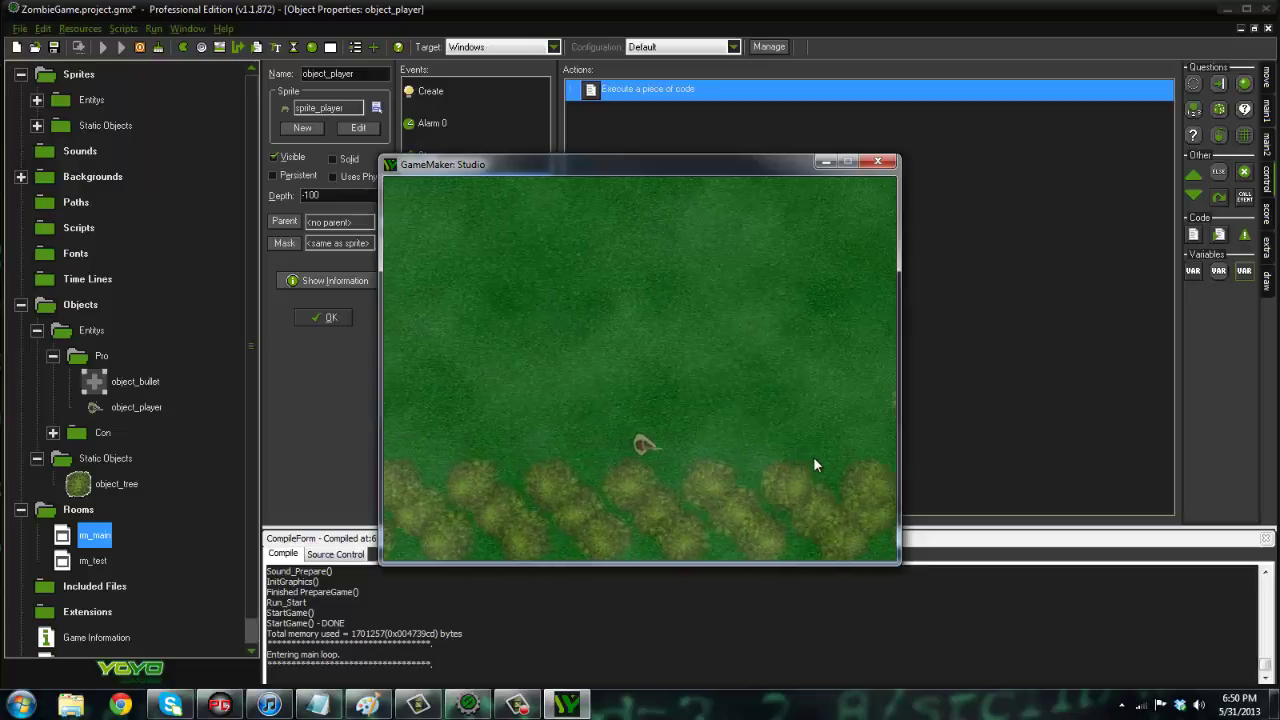
{"action": "key", "text": "d"}
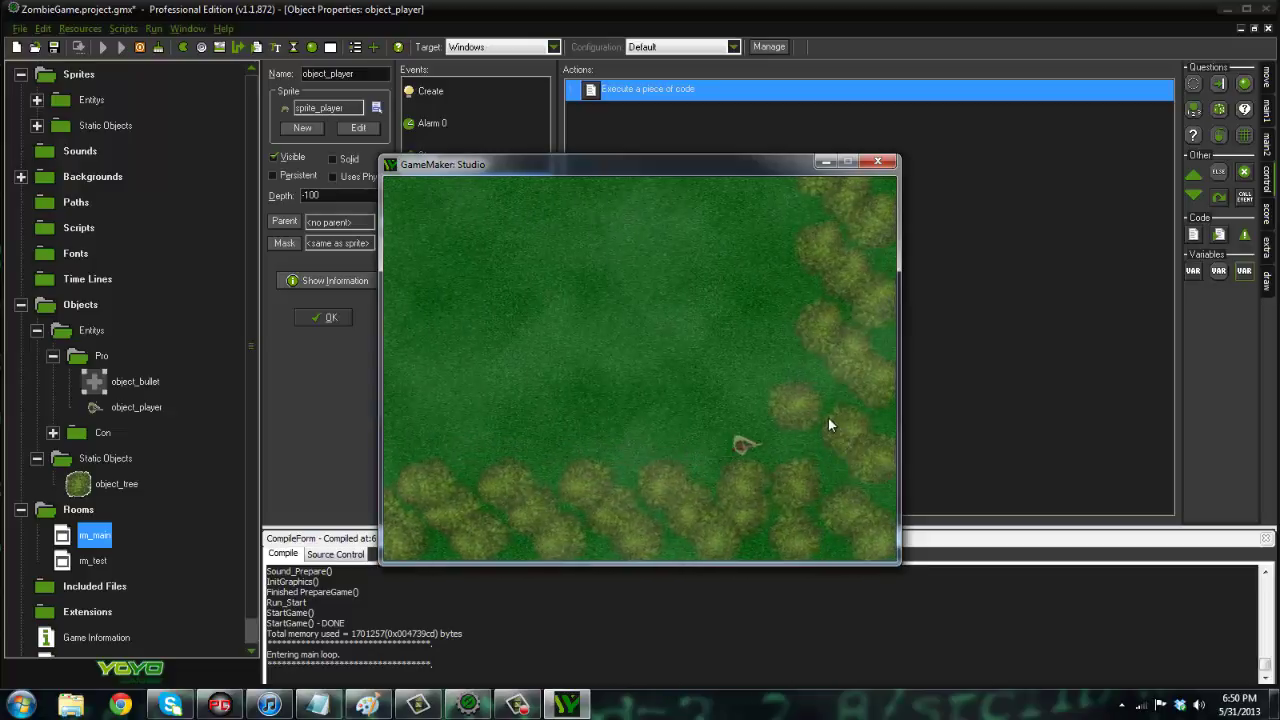
{"action": "key", "text": "s"}
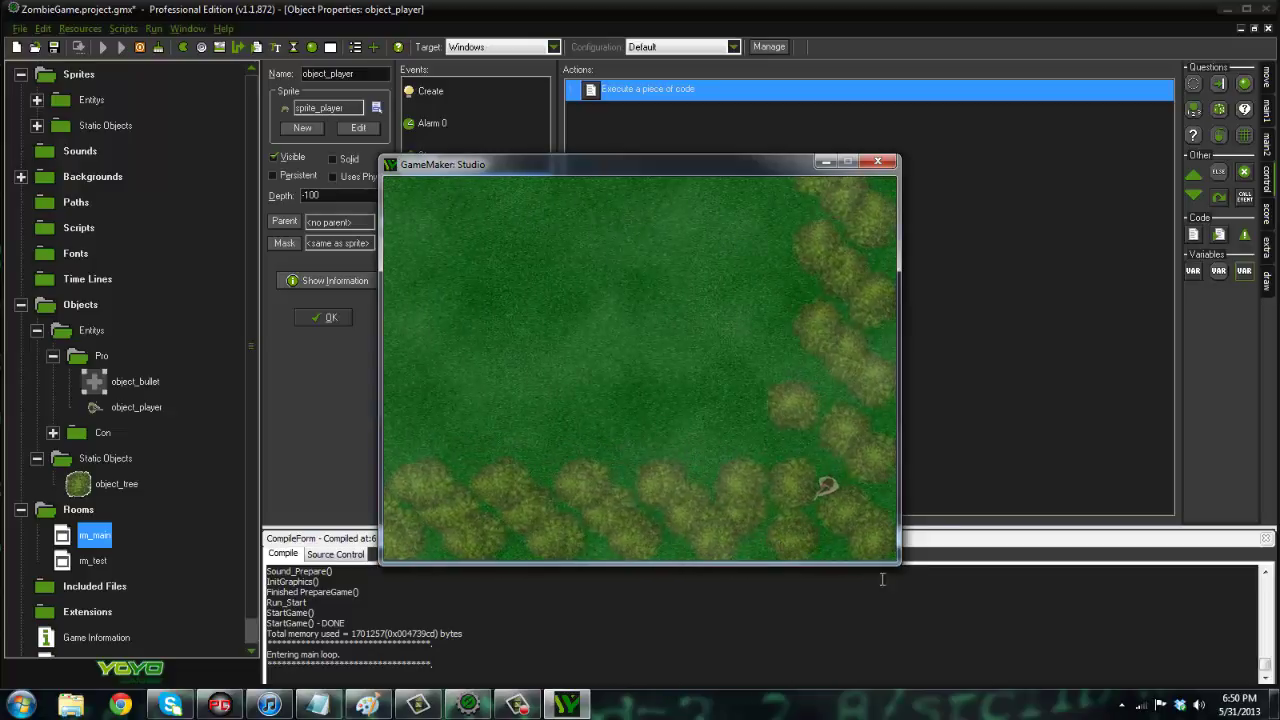
{"action": "key", "text": "a"}
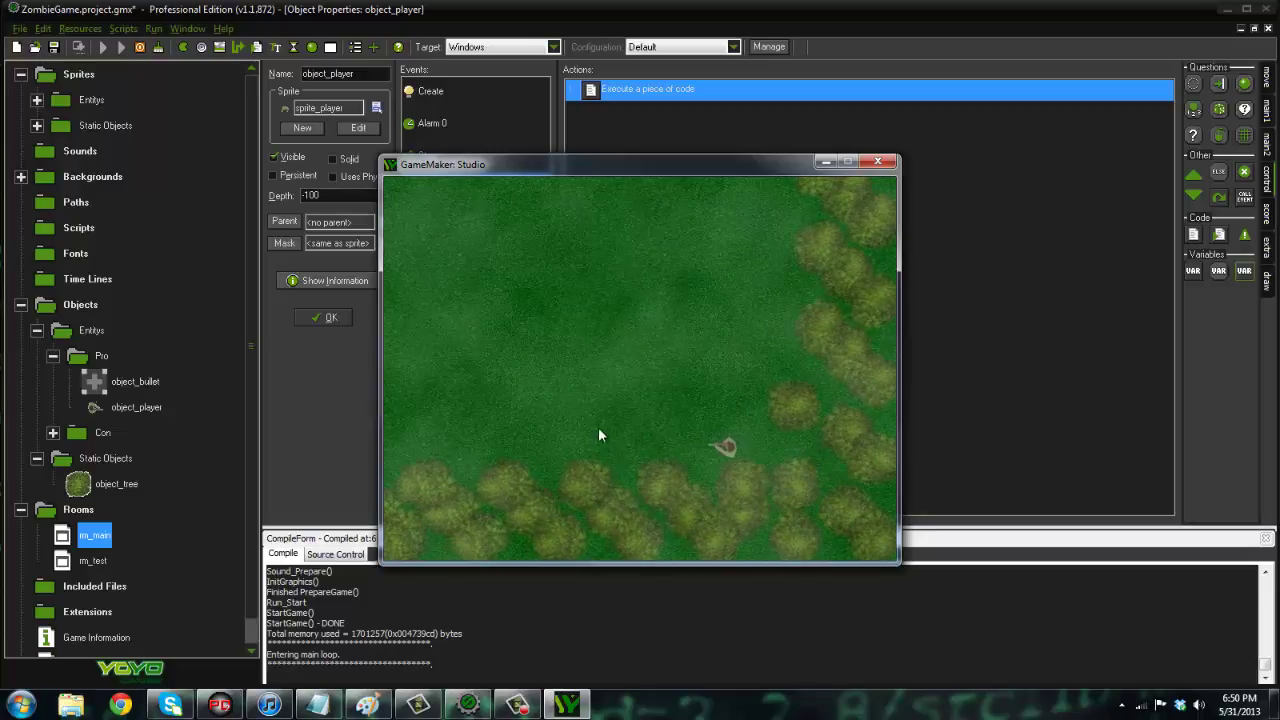
{"action": "key", "text": "w"}
{"action": "key", "text": "a"}
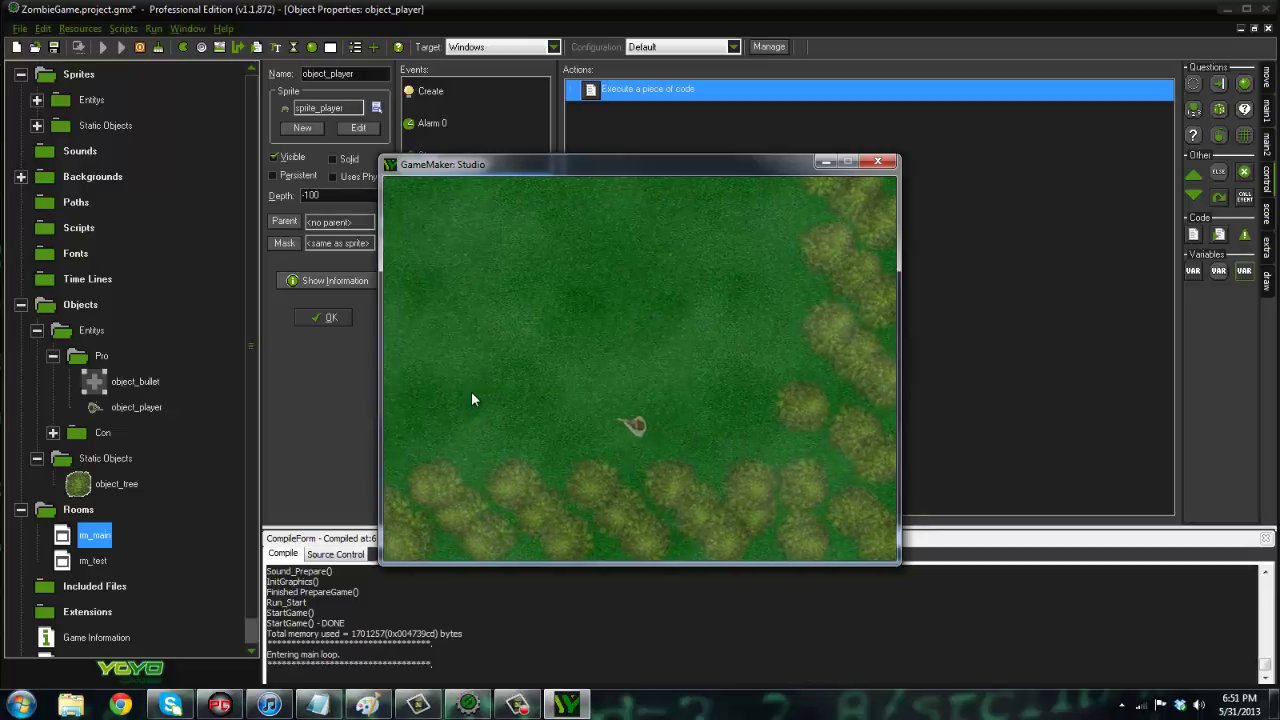
{"action": "key", "text": "w"}
{"action": "key", "text": "w"}
{"action": "key", "text": "a"}
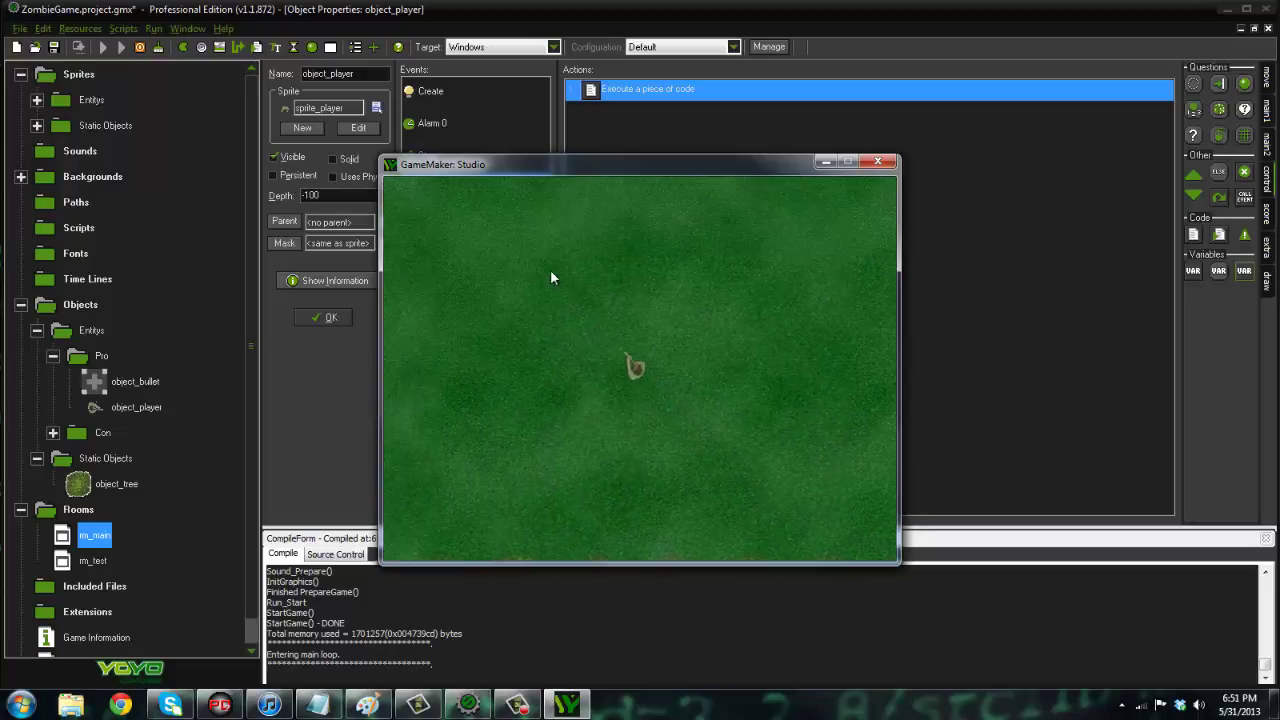
{"action": "key", "text": "w"}
{"action": "key", "text": "a"}
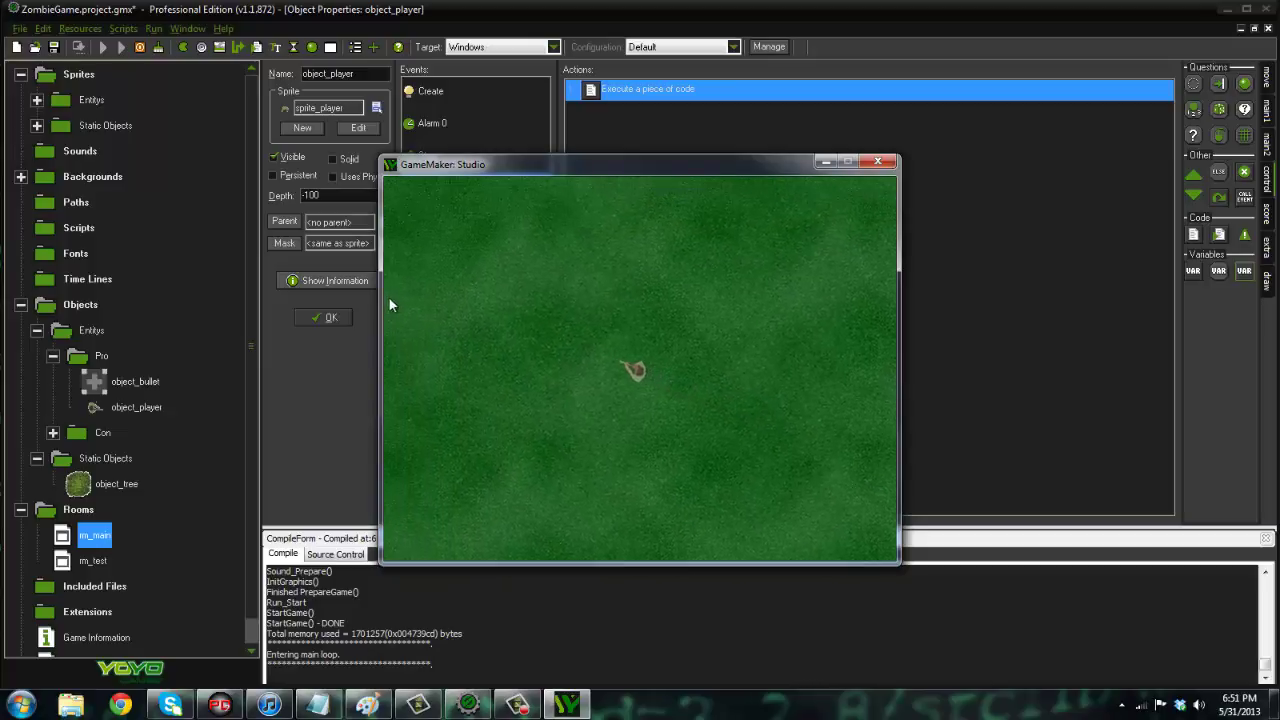
{"action": "key", "text": "w"}
{"action": "key", "text": "a"}
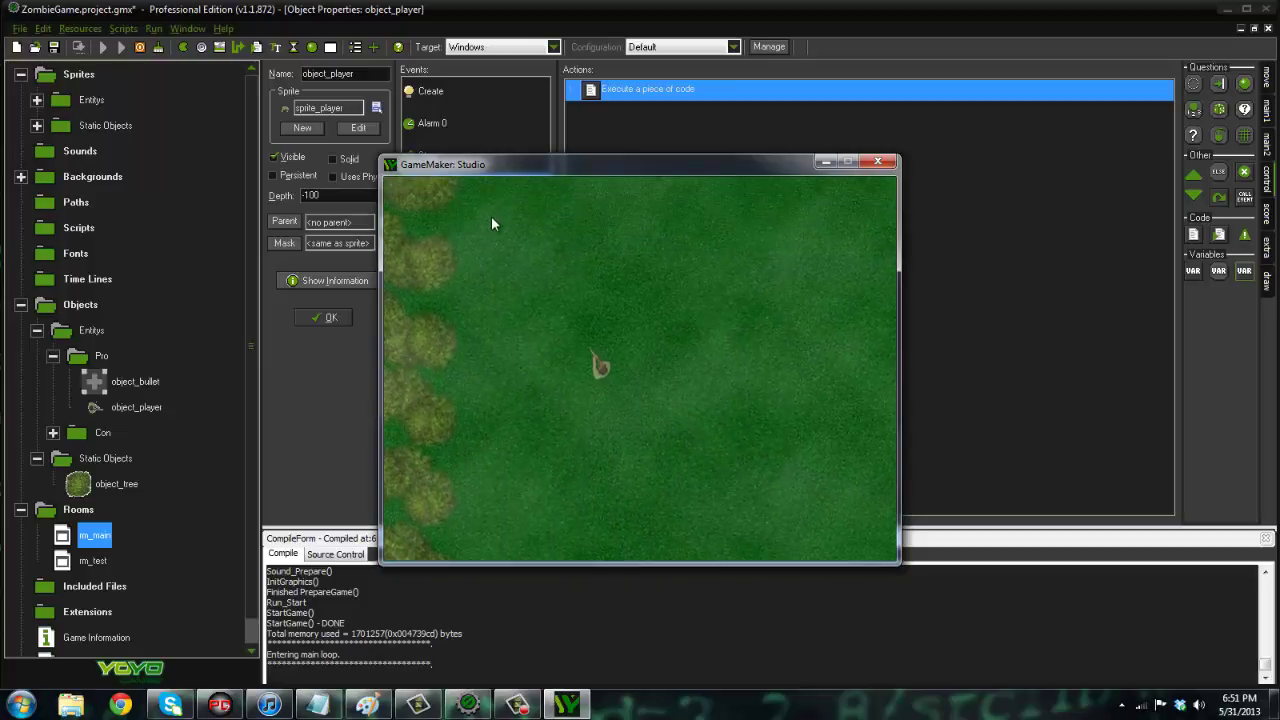
{"action": "key", "text": "w"}
{"action": "key", "text": "a"}
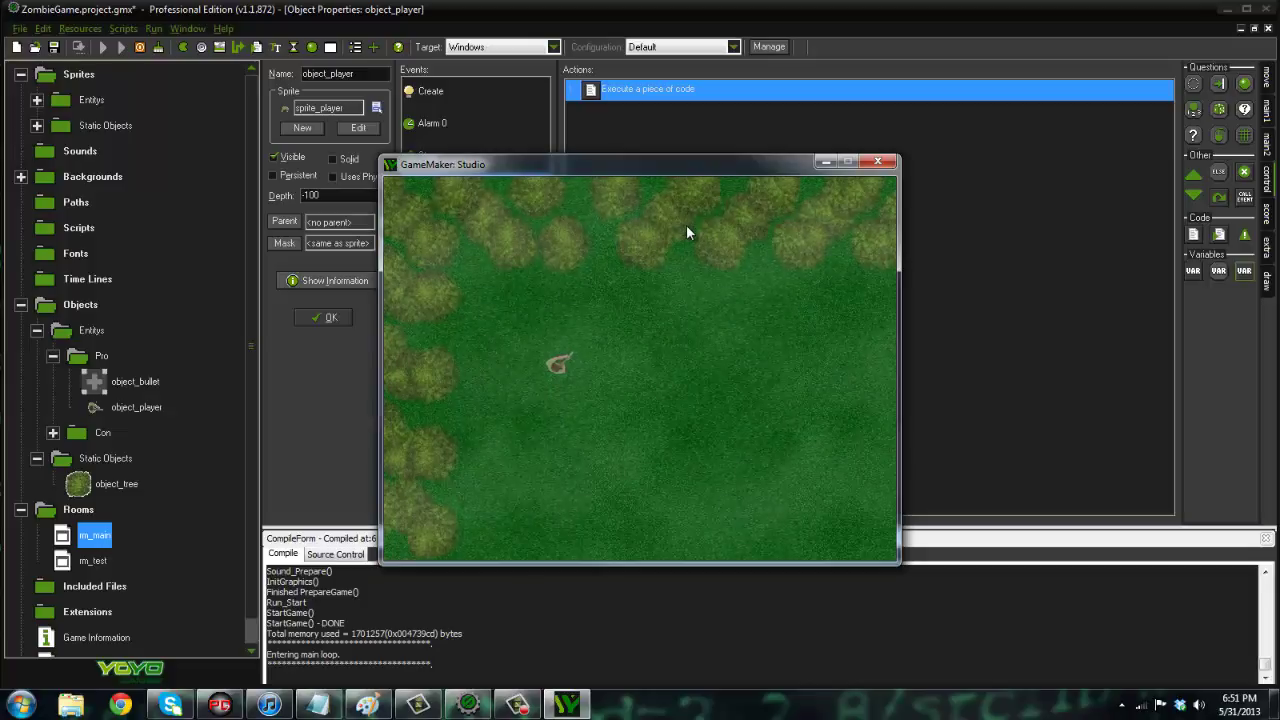
{"action": "left_click", "coordinate": [877, 162]}
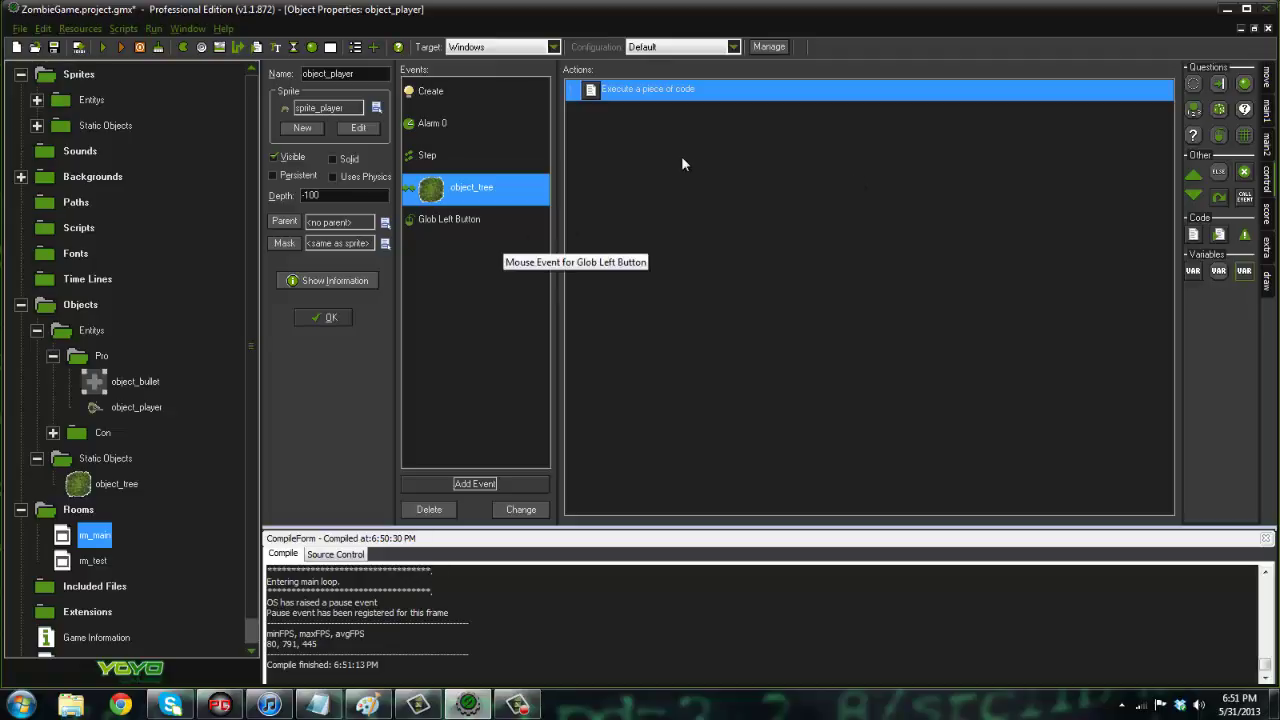
In rm_main's creation code, restore the random tree count so the line reads var tree_count = floor(random(30)) + 10;.
{"action": "double_click", "coordinate": [95, 537]}
{"action": "left_click", "coordinate": [357, 105]}
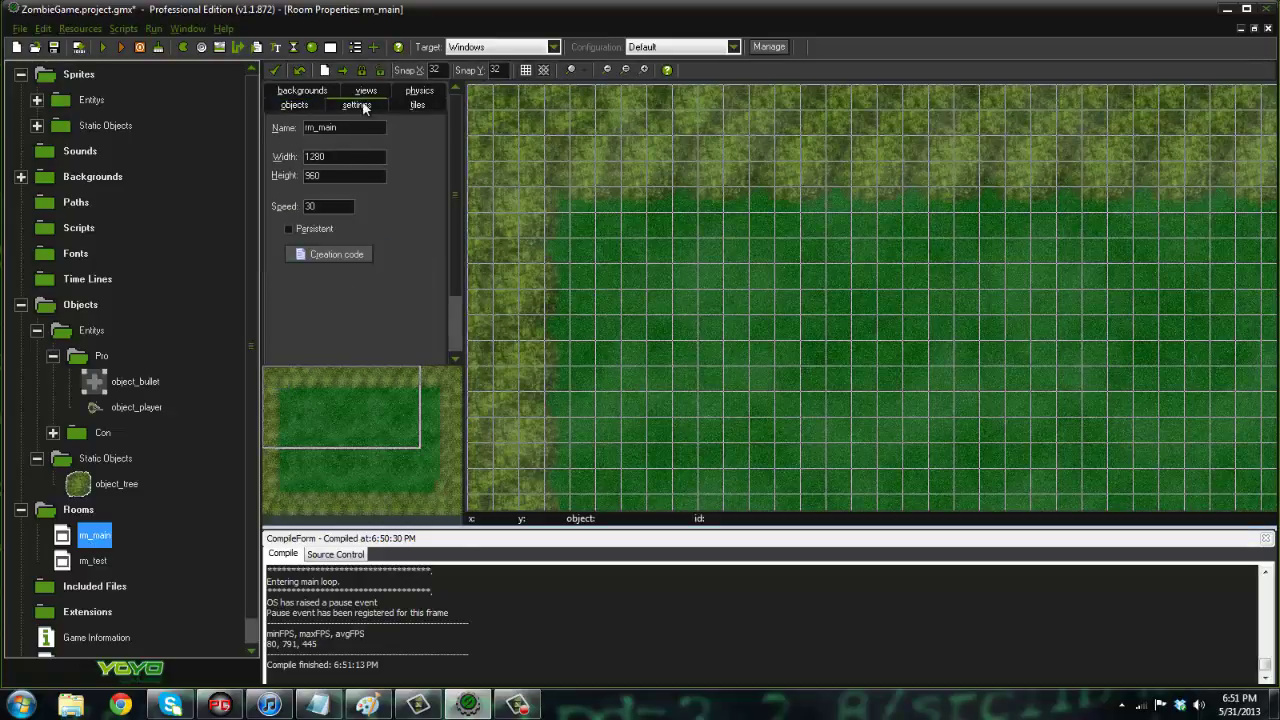
{"action": "left_click", "coordinate": [352, 256]}
{"action": "left_click", "coordinate": [917, 173]}
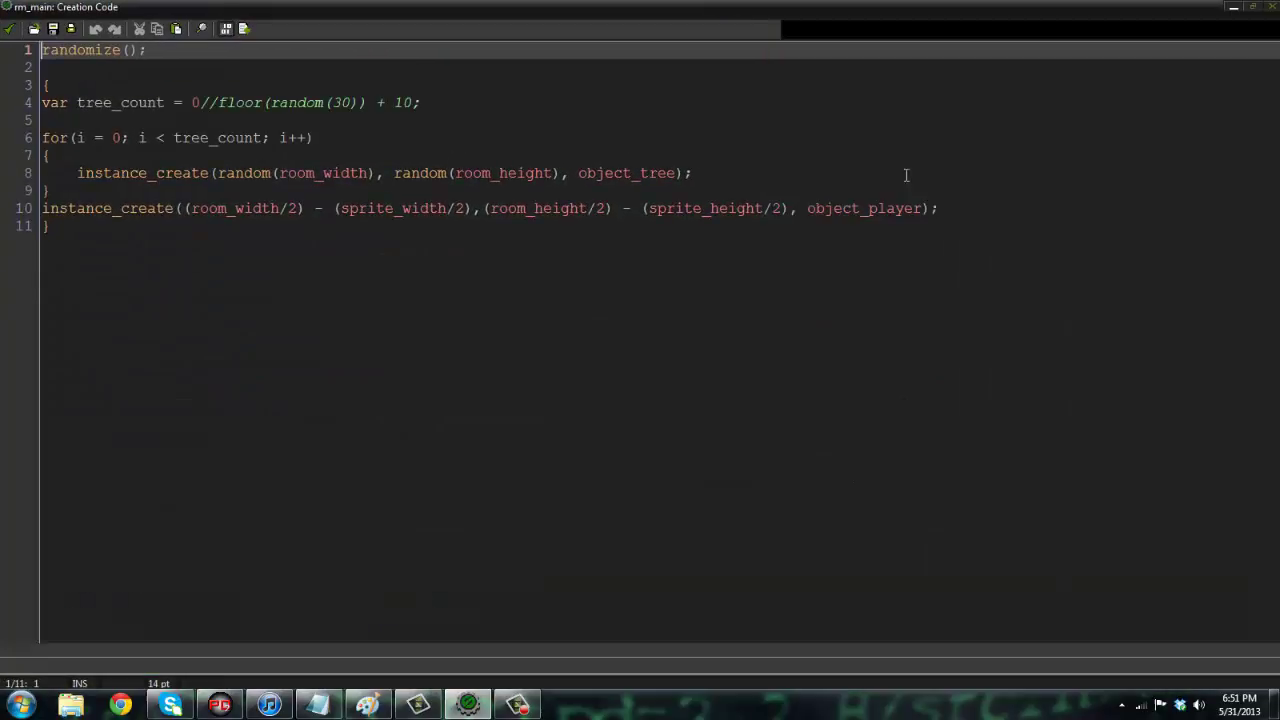
{"action": "left_click_drag", "start_coordinate": [437, 103], "coordinate": [201, 103]}
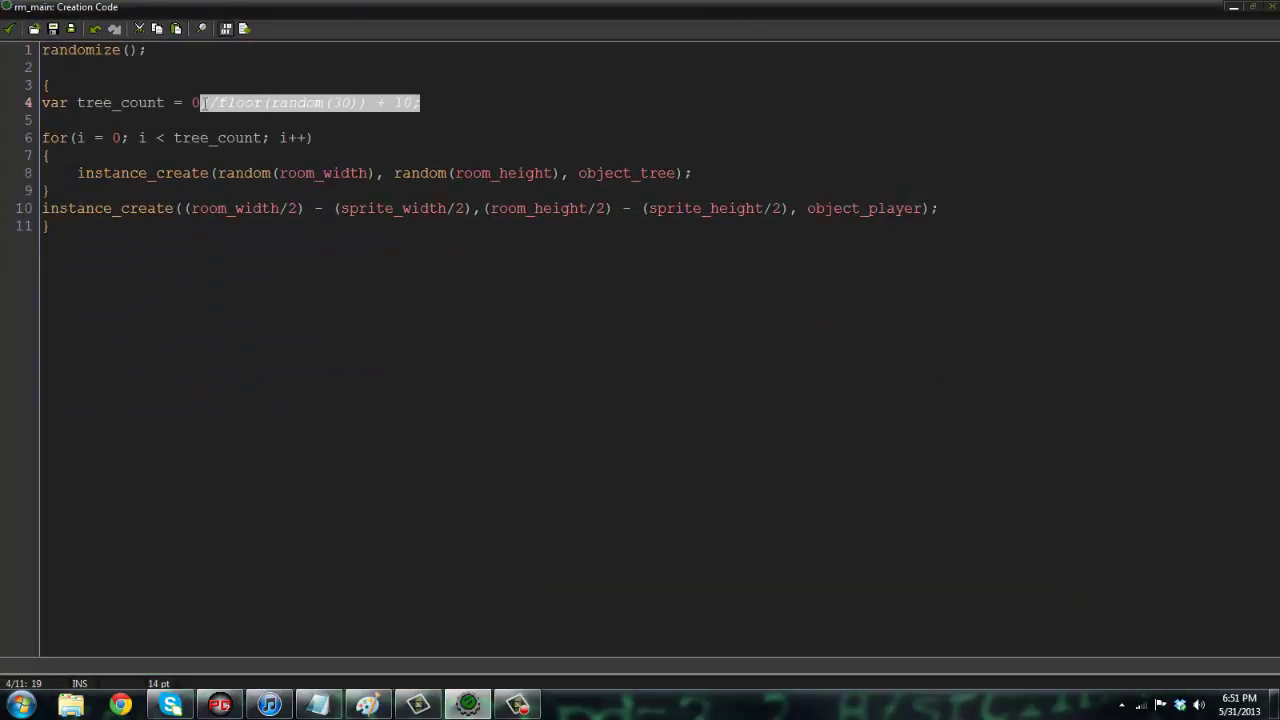
{"action": "left_click", "coordinate": [201, 103]}
{"action": "key", "text": "BackSpace"}
{"action": "key", "text": "BackSpace"}
{"action": "key", "text": "BackSpace"}
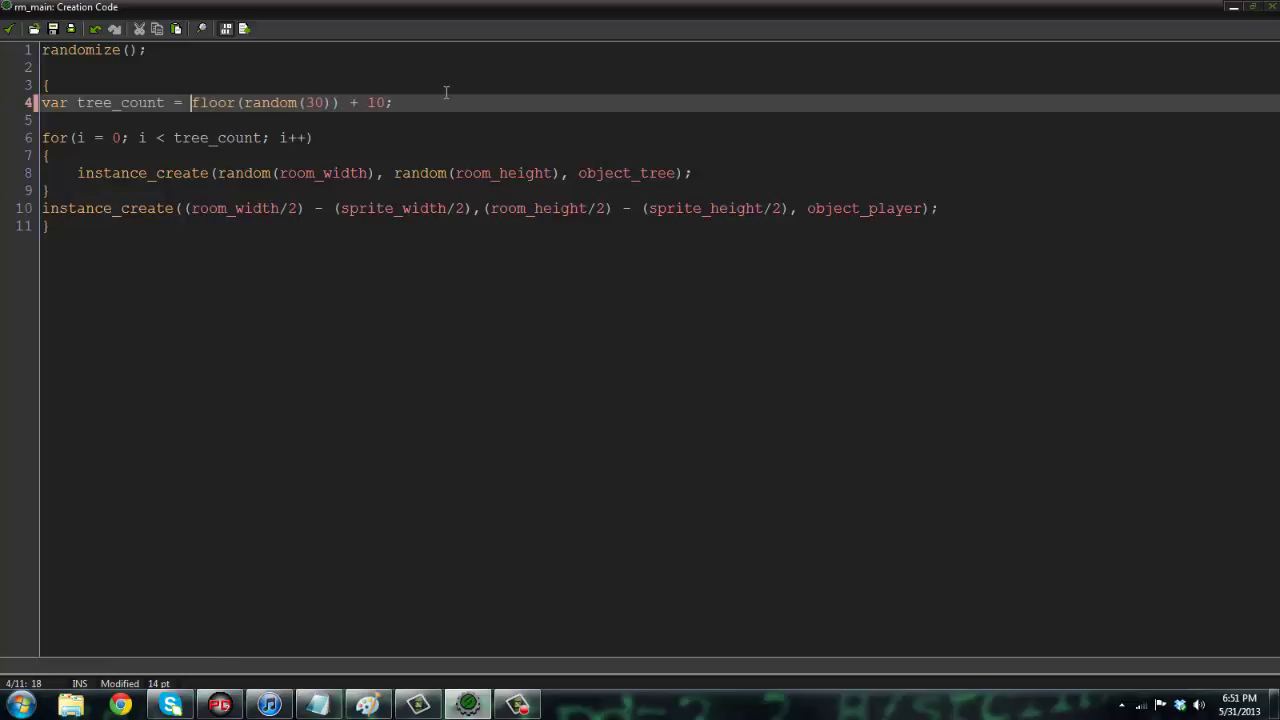
{"action": "left_click", "coordinate": [451, 103]}
Move the instance_create line for object_player from the end of the code to line 2, directly below randomize();.
{"action": "left_click", "coordinate": [974, 205]}
{"action": "left_click", "coordinate": [2, 208], "text": "shift"}
{"action": "key", "text": "ctrl+c"}
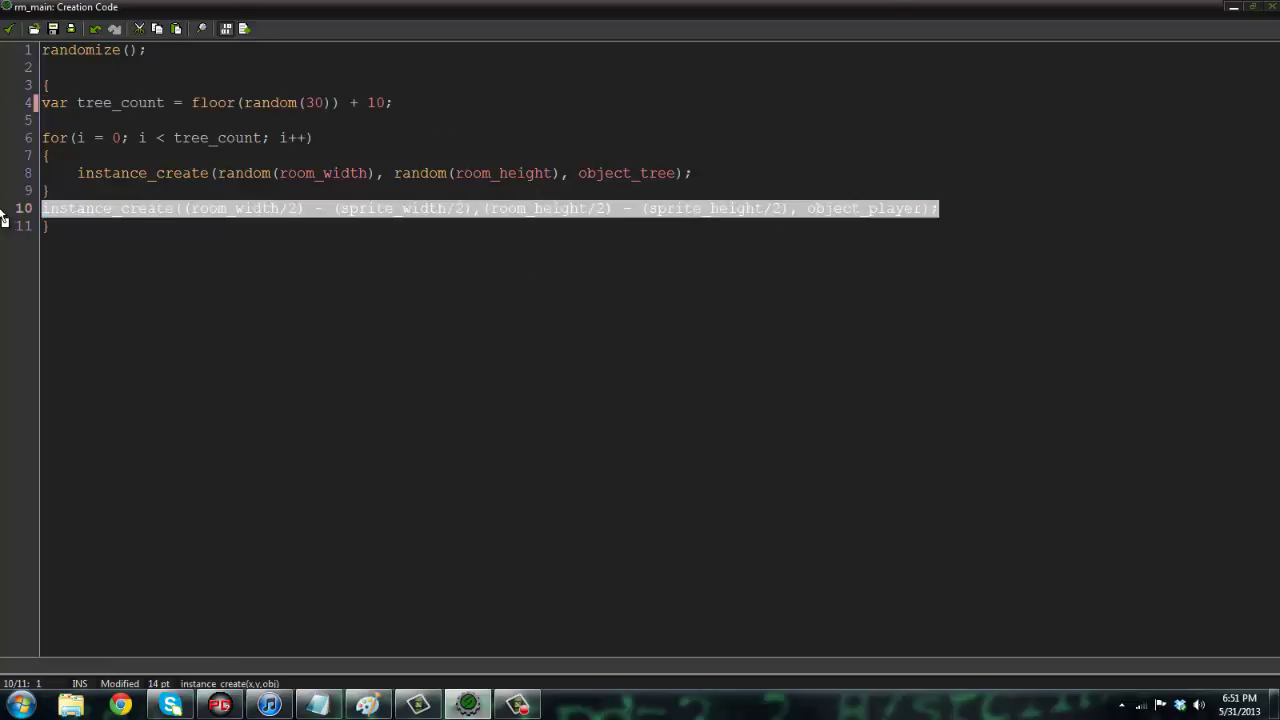
{"action": "key", "text": "Delete"}
{"action": "key", "text": "Delete"}
{"action": "key", "text": "Up"}
{"action": "key", "text": "Up"}
{"action": "key", "text": "Up"}
{"action": "key", "text": "Up"}
{"action": "key", "text": "Up"}
{"action": "key", "text": "Up"}
{"action": "key", "text": "Up"}
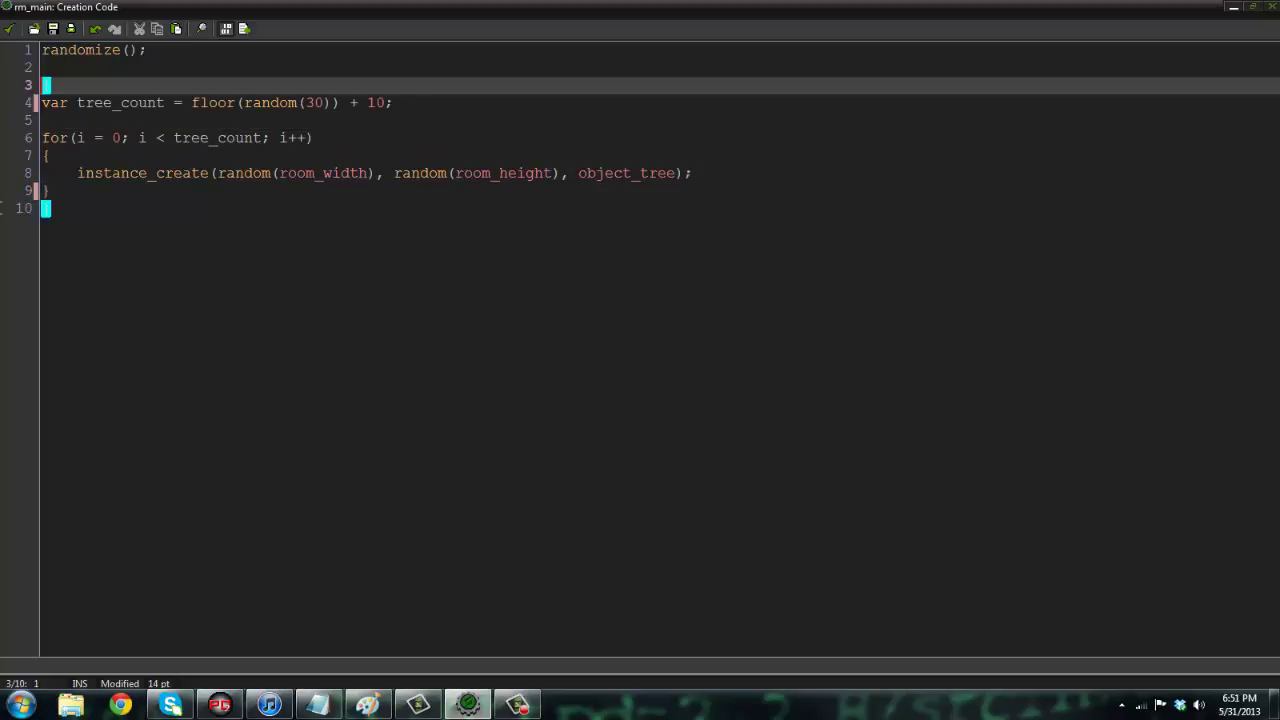
{"action": "key", "text": "Up"}
{"action": "key", "text": "ctrl+v"}
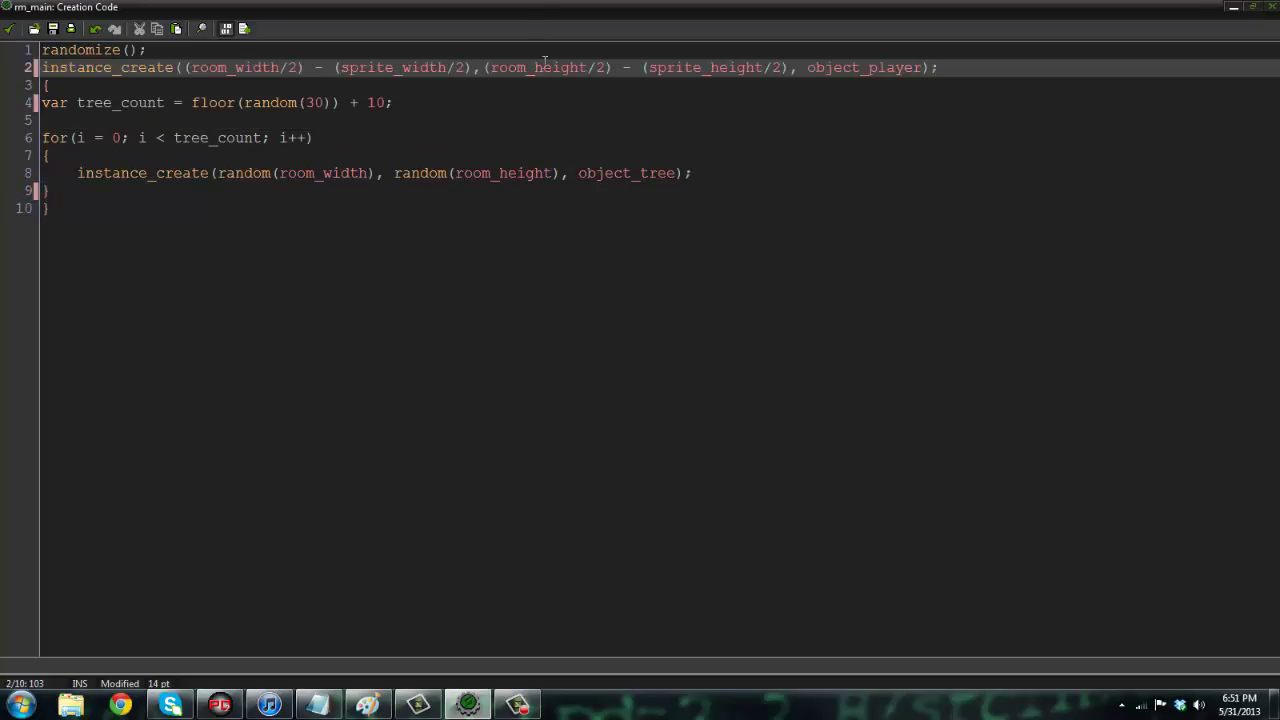
Inside the for loop, above the tree's instance_create, declare var xx = random(room_width); and var yy = random(room_height);.
{"action": "left_click", "coordinate": [228, 150]}
{"action": "key", "text": "Return"}
{"action": "key", "text": "Return"}
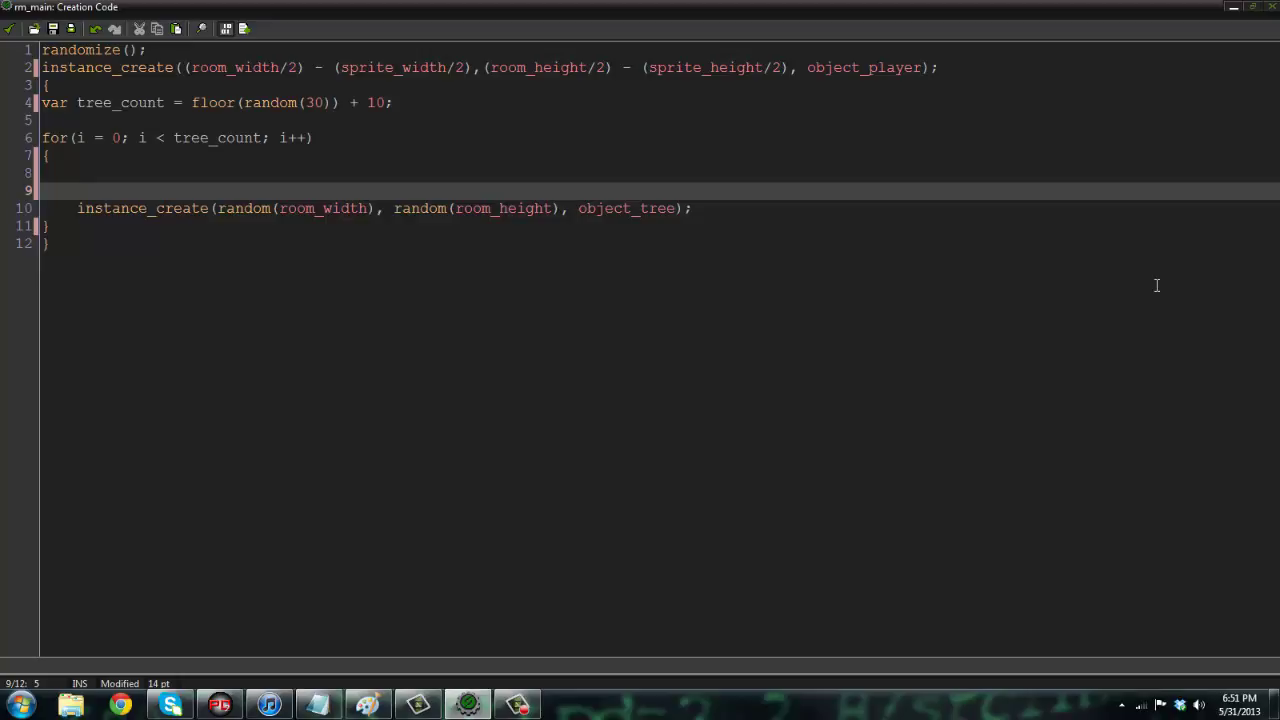
{"action": "type", "text": "var xx = random(room_wid"}
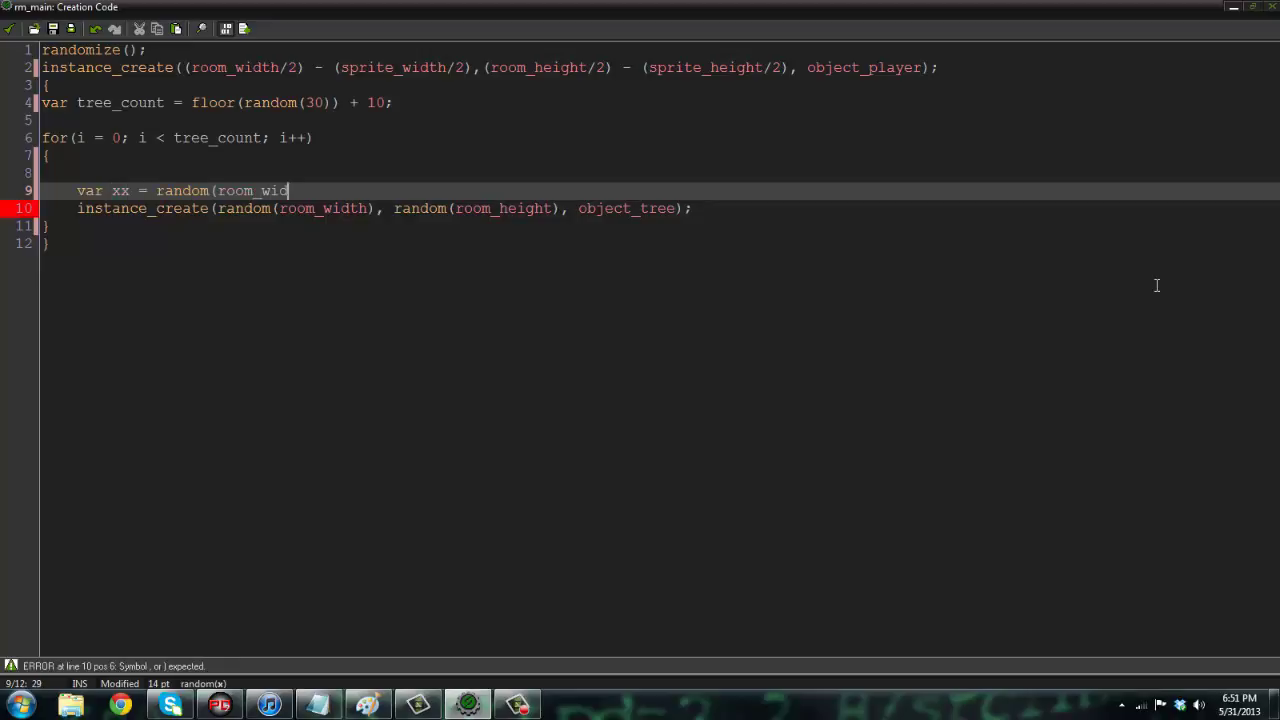
{"action": "type", "text": "th);"}
{"action": "key", "text": "Return"}
{"action": "type", "text": "va"}
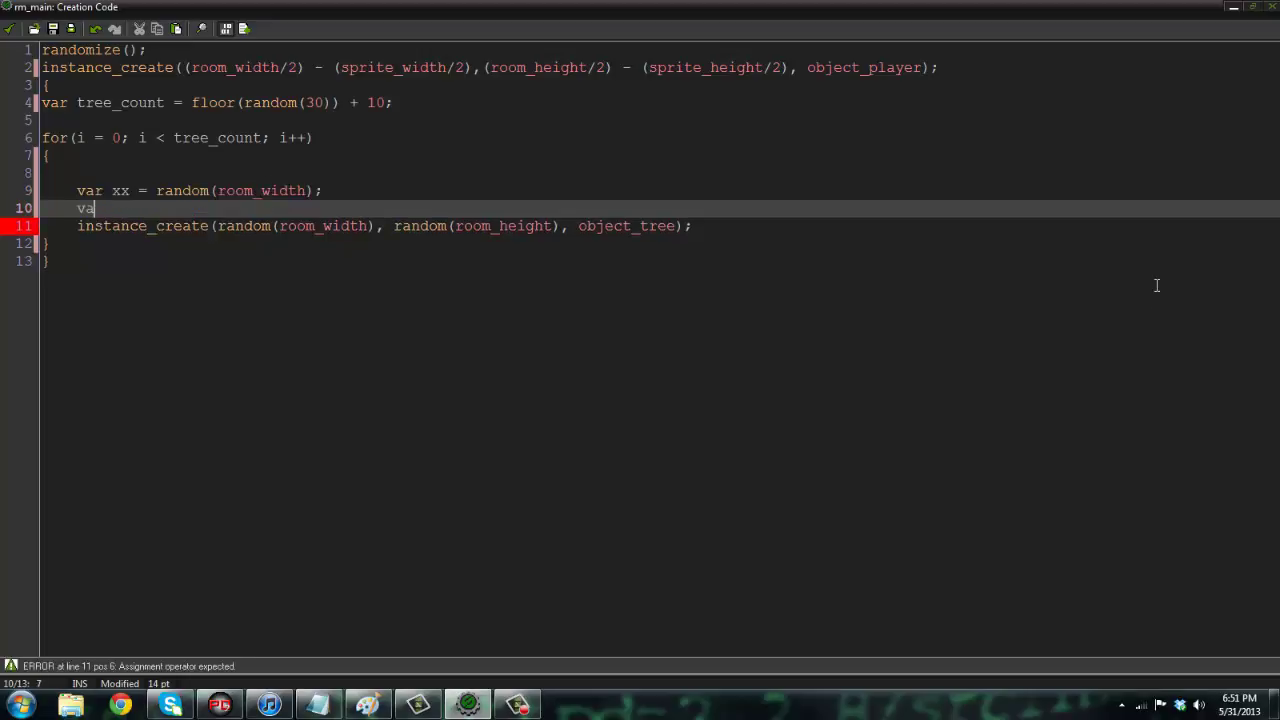
{"action": "type", "text": "r yy = random"}
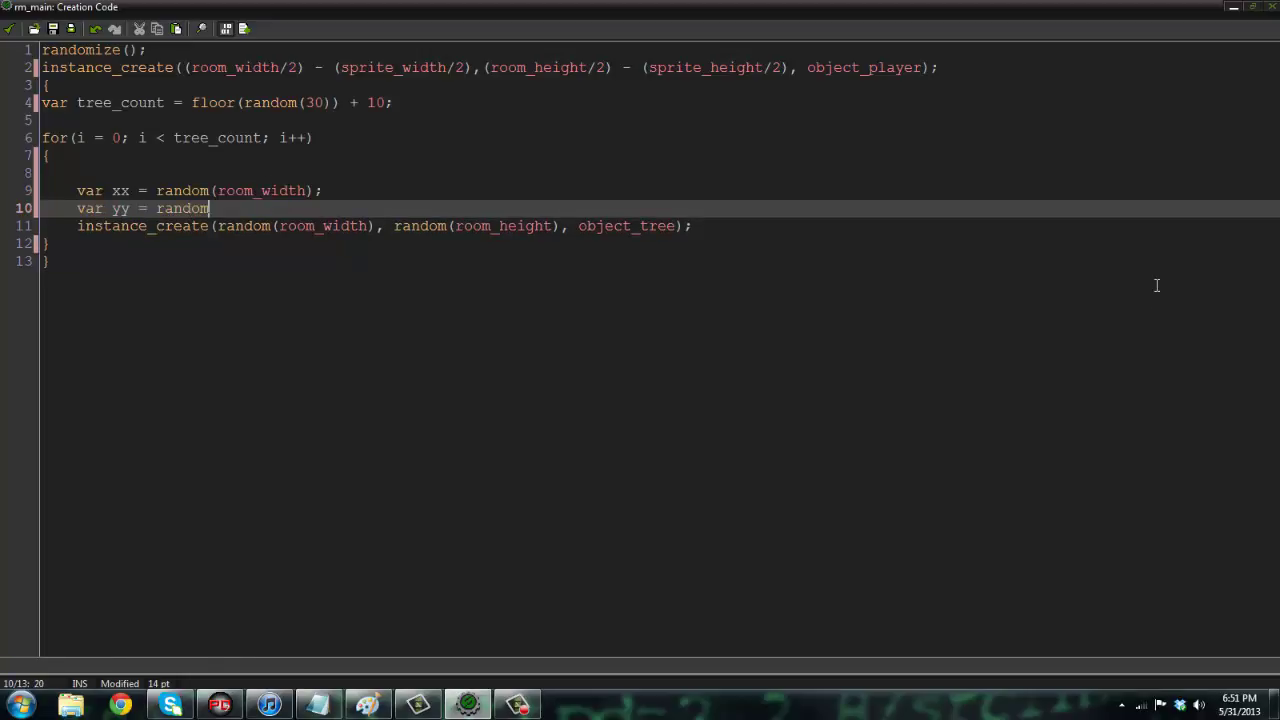
{"action": "type", "text": "(room_height);"}
Replace the random position arguments in the loop's tree creation call so it reads instance_create(xx, yy, object_tree);.
{"action": "left_click_drag", "start_coordinate": [562, 226], "coordinate": [279, 226]}
{"action": "type", "text": "yy"}
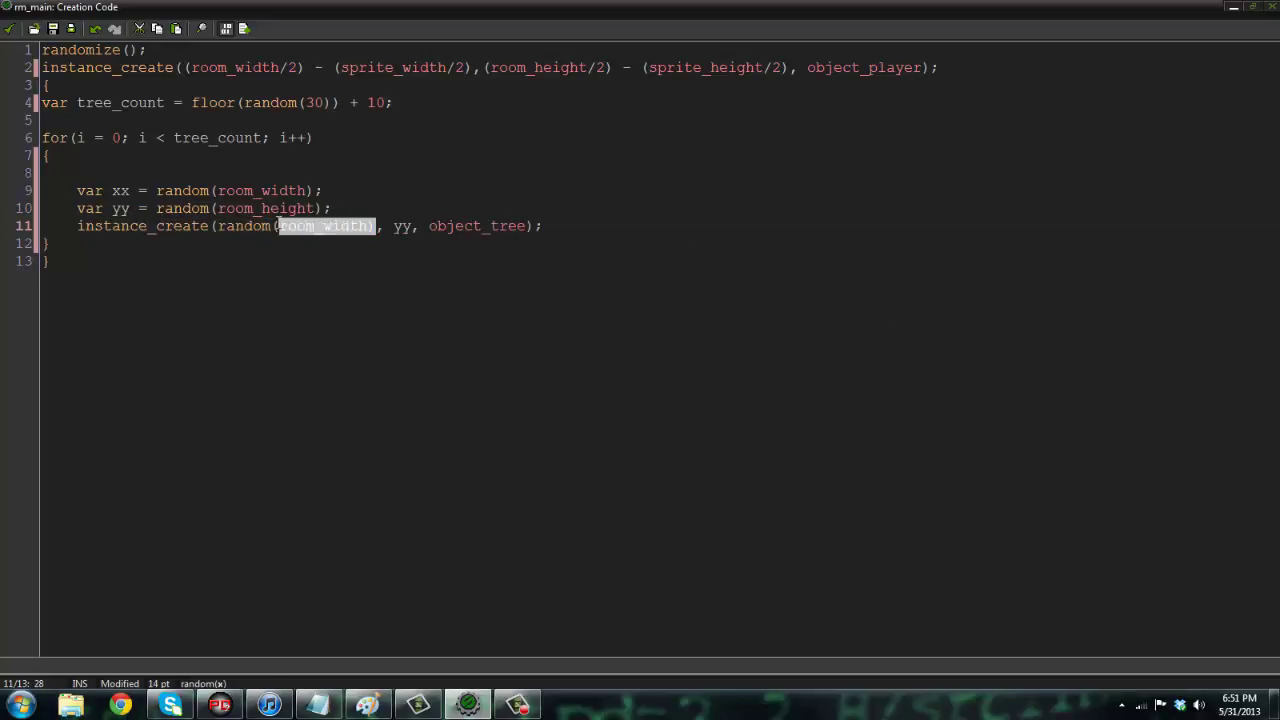
{"action": "type", "text": "xx"}
{"action": "left_click", "coordinate": [396, 192]}
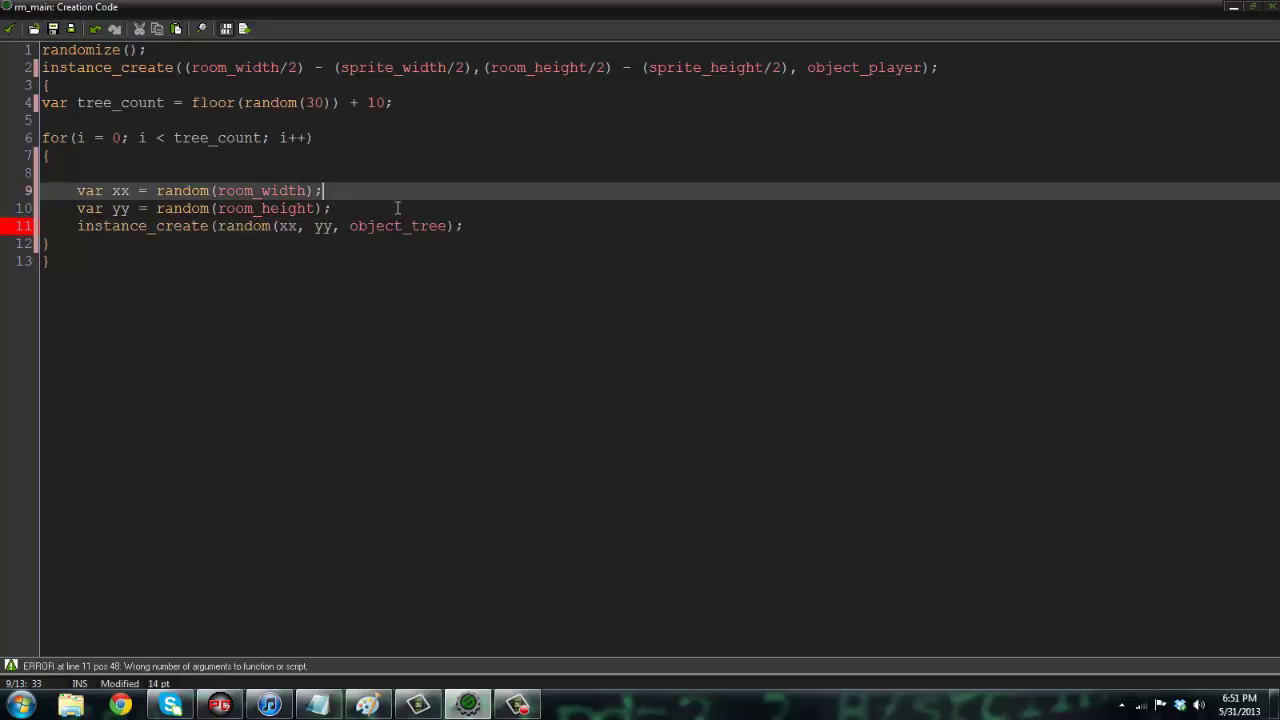
{"action": "left_click", "coordinate": [387, 208]}
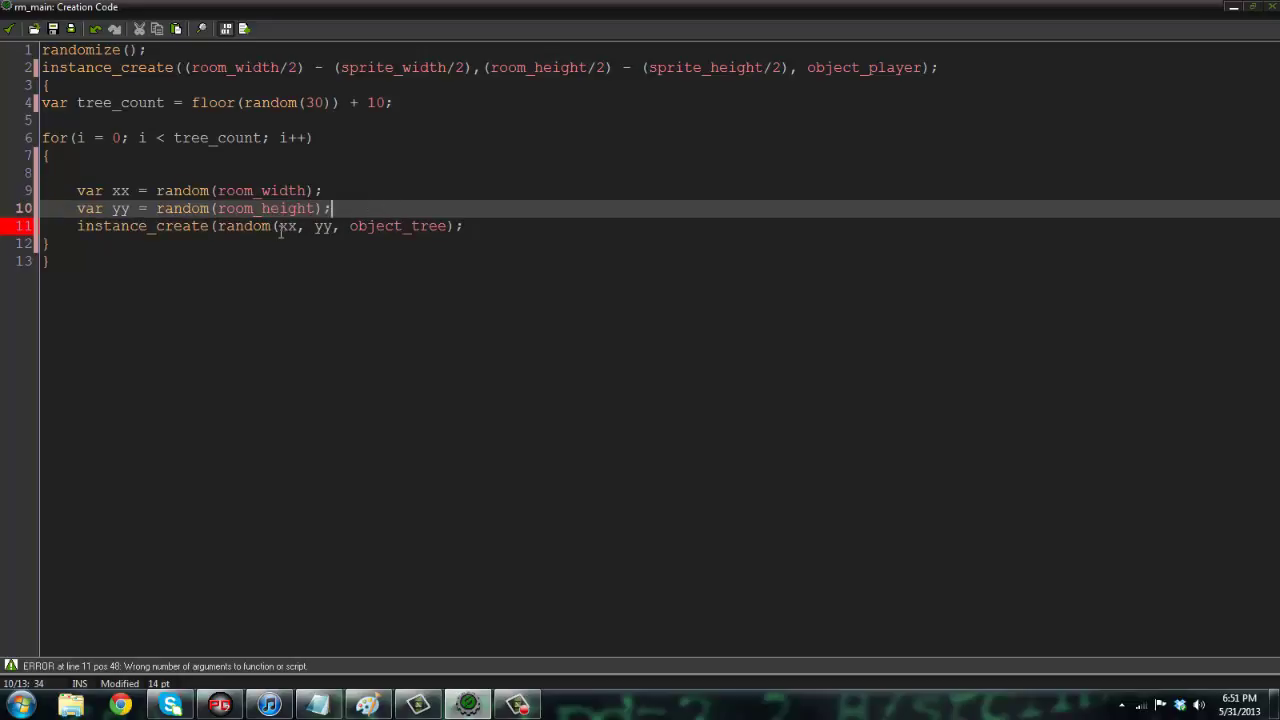
{"action": "left_click_drag", "start_coordinate": [281, 228], "coordinate": [217, 228]}
{"action": "key", "text": "BackSpace"}
{"action": "left_click", "coordinate": [368, 212]}
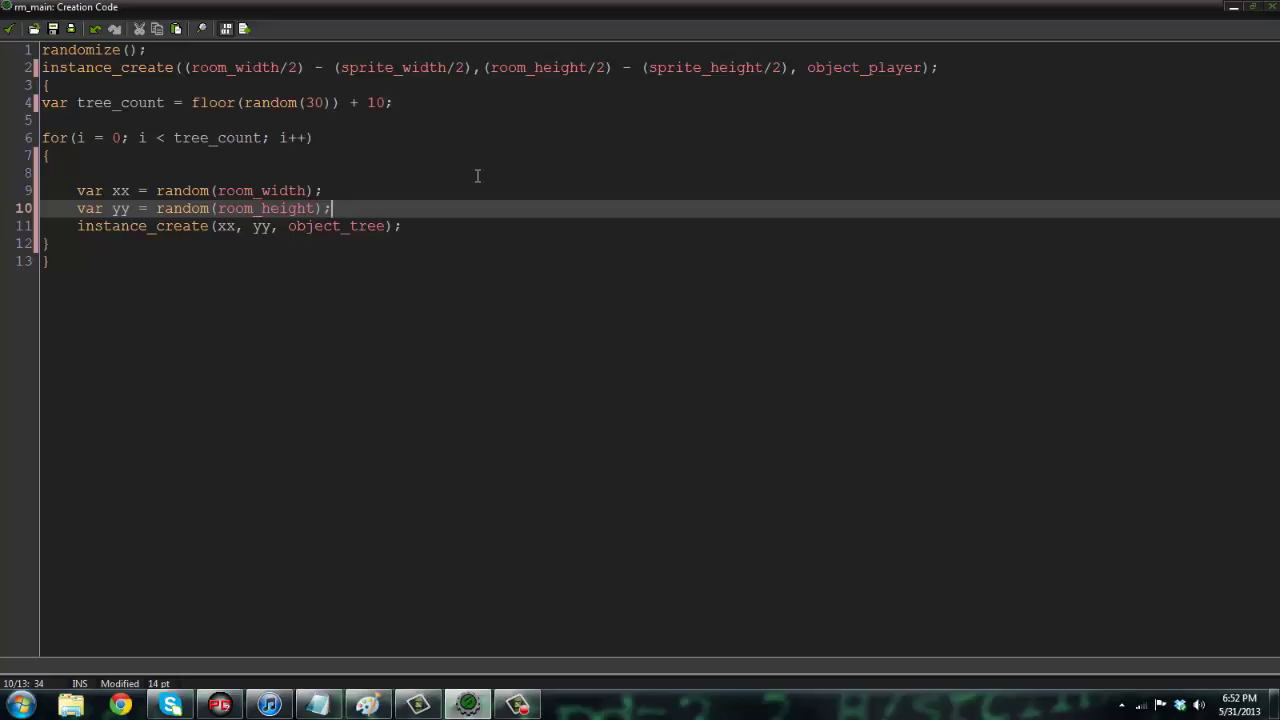
Put the condition if(place_free(xx,yy)) in front of the loop's tree creation call, on the same line.
{"action": "key", "text": "Return"}
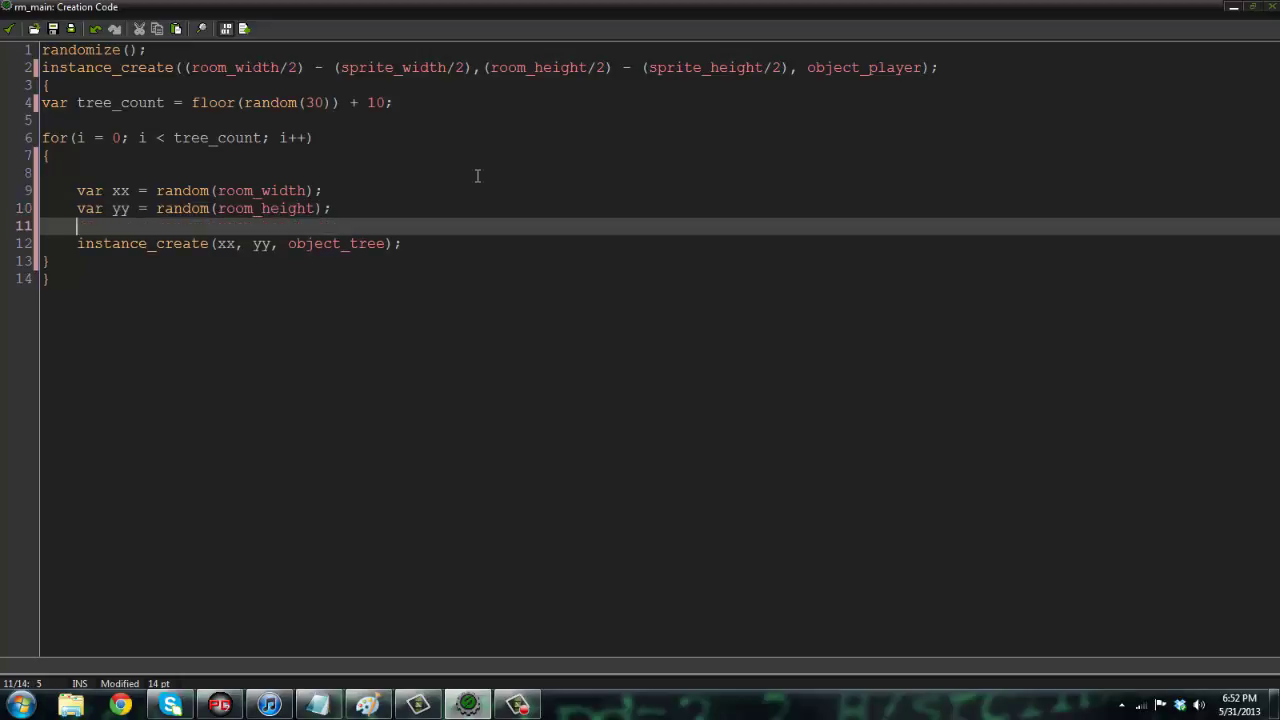
{"action": "type", "text": "if(place_fr"}
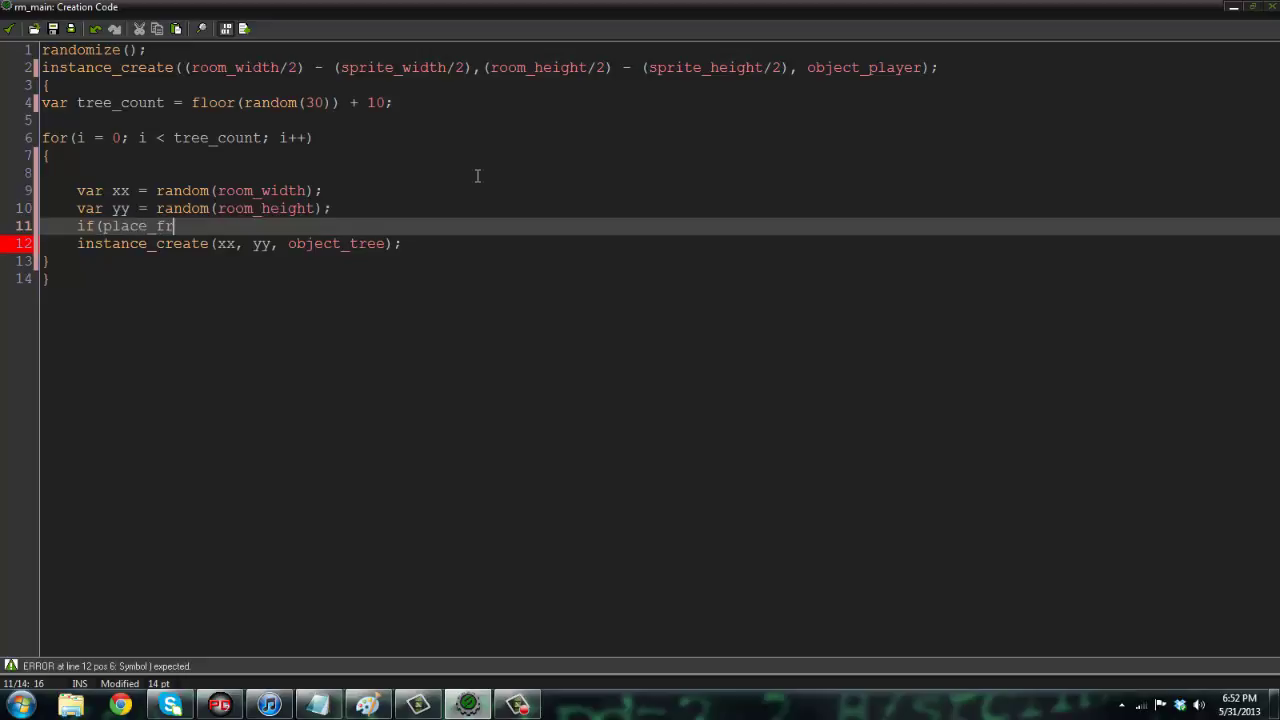
{"action": "type", "text": "ee(xx,yy"}
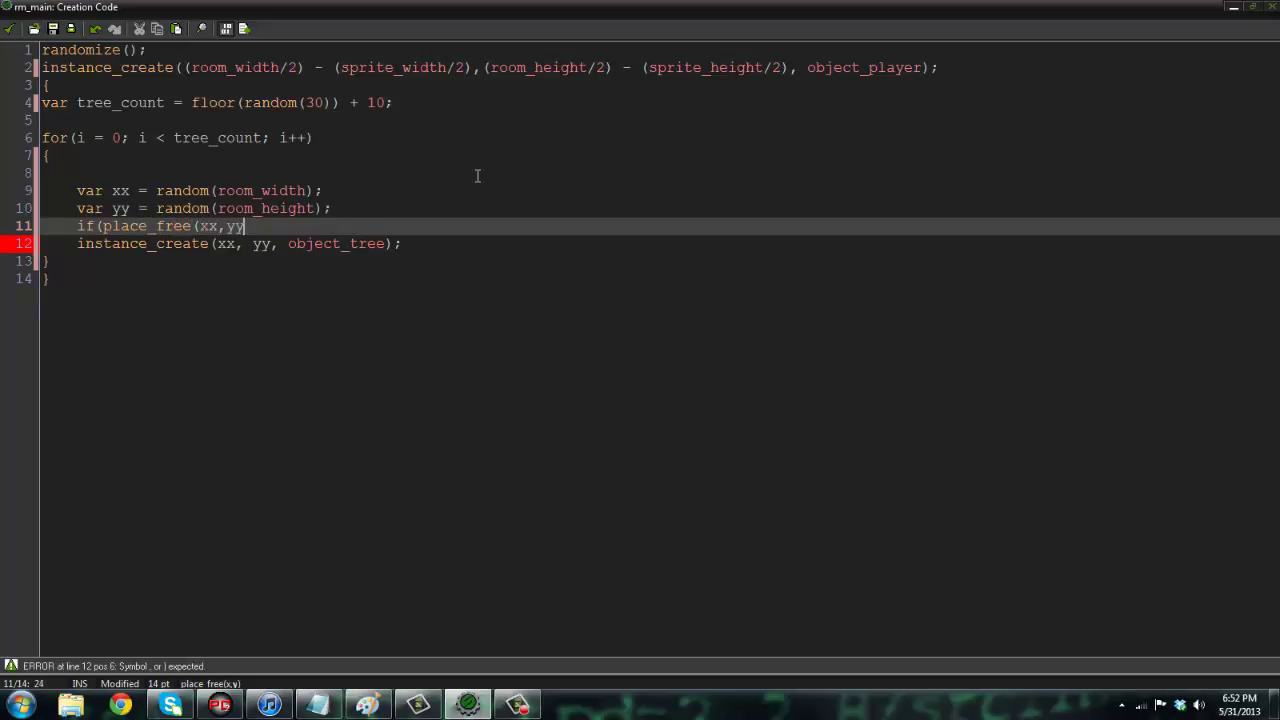
{"action": "type", "text": "))"}
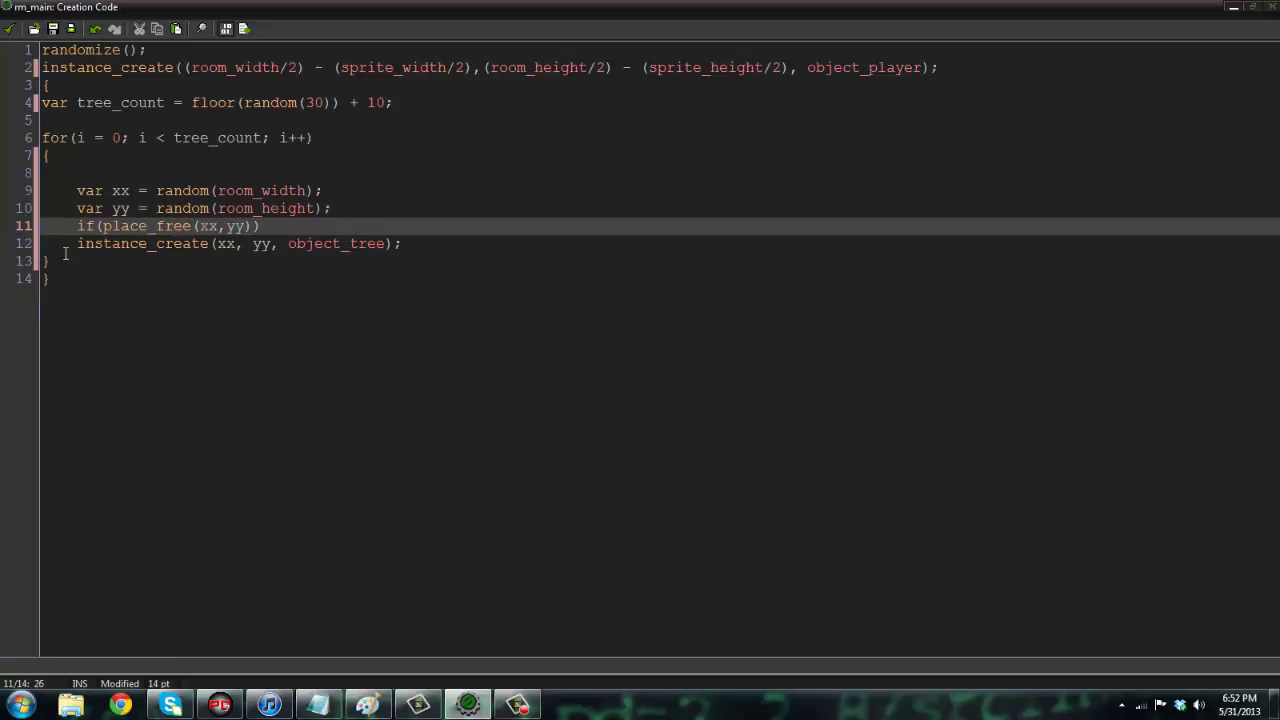
{"action": "left_click", "coordinate": [79, 247]}
{"action": "key", "text": "BackSpace"}
{"action": "key", "text": "BackSpace"}
Add an else block below the place_free check, containing a copy of the xx and yy random position declarations.
{"action": "left_click_drag", "start_coordinate": [340, 209], "coordinate": [41, 198]}
{"action": "key", "text": "ctrl+c"}
{"action": "left_click", "coordinate": [604, 228]}
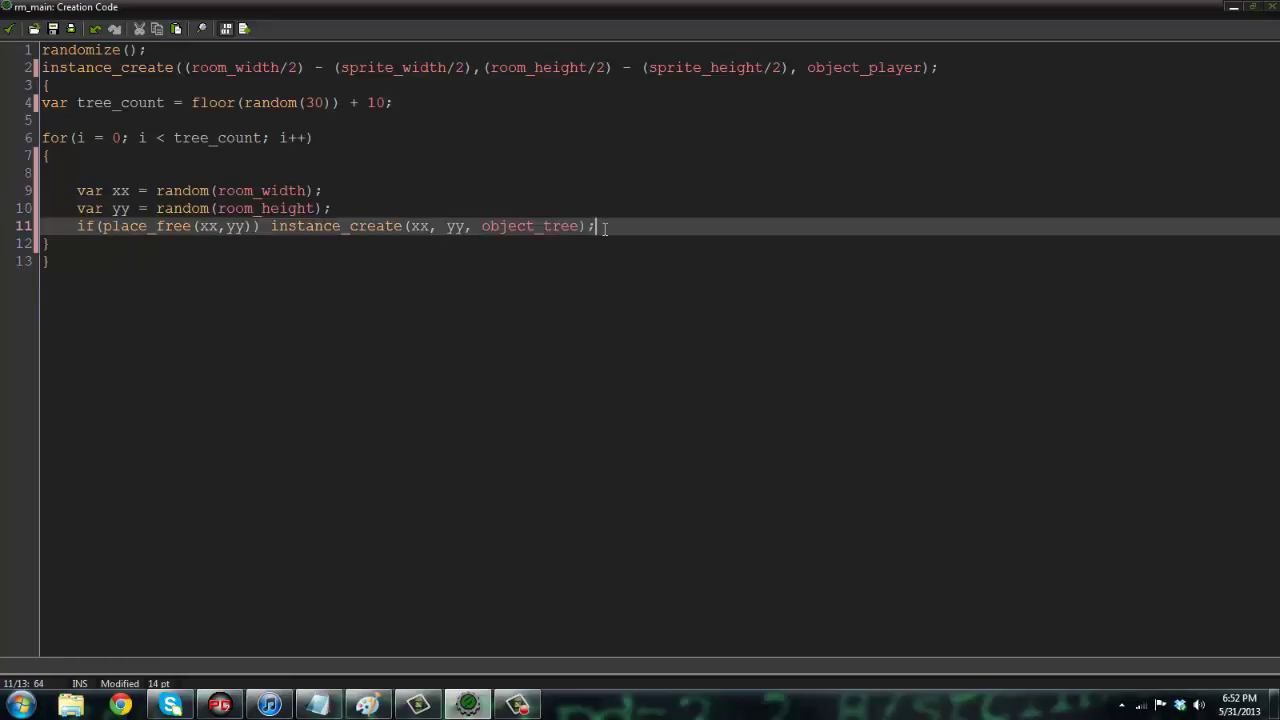
{"action": "key", "text": "Return"}
{"action": "type", "text": "else{"}
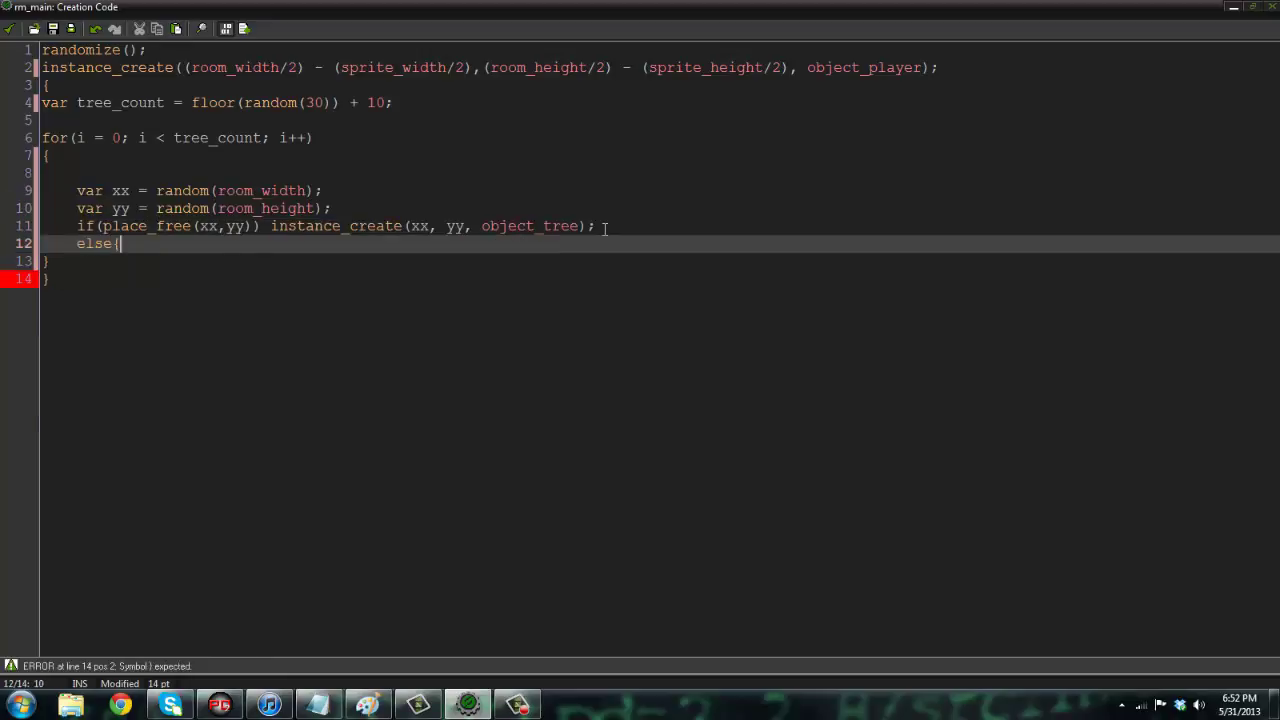
{"action": "key", "text": "Return"}
{"action": "key", "text": "ctrl+v"}
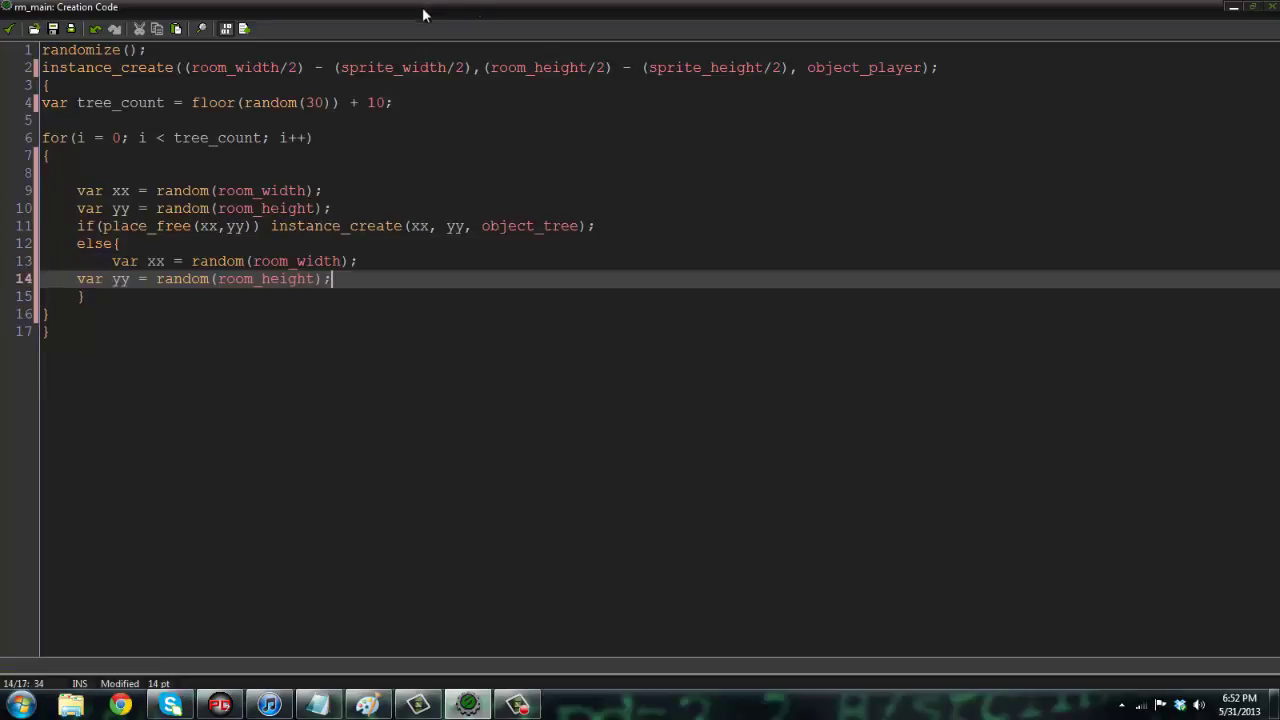
Indent both position declarations in the else block one level deeper than the else line.
{"action": "left_click", "coordinate": [114, 261]}
{"action": "key", "text": "BackSpace"}
{"action": "left_click", "coordinate": [78, 281]}
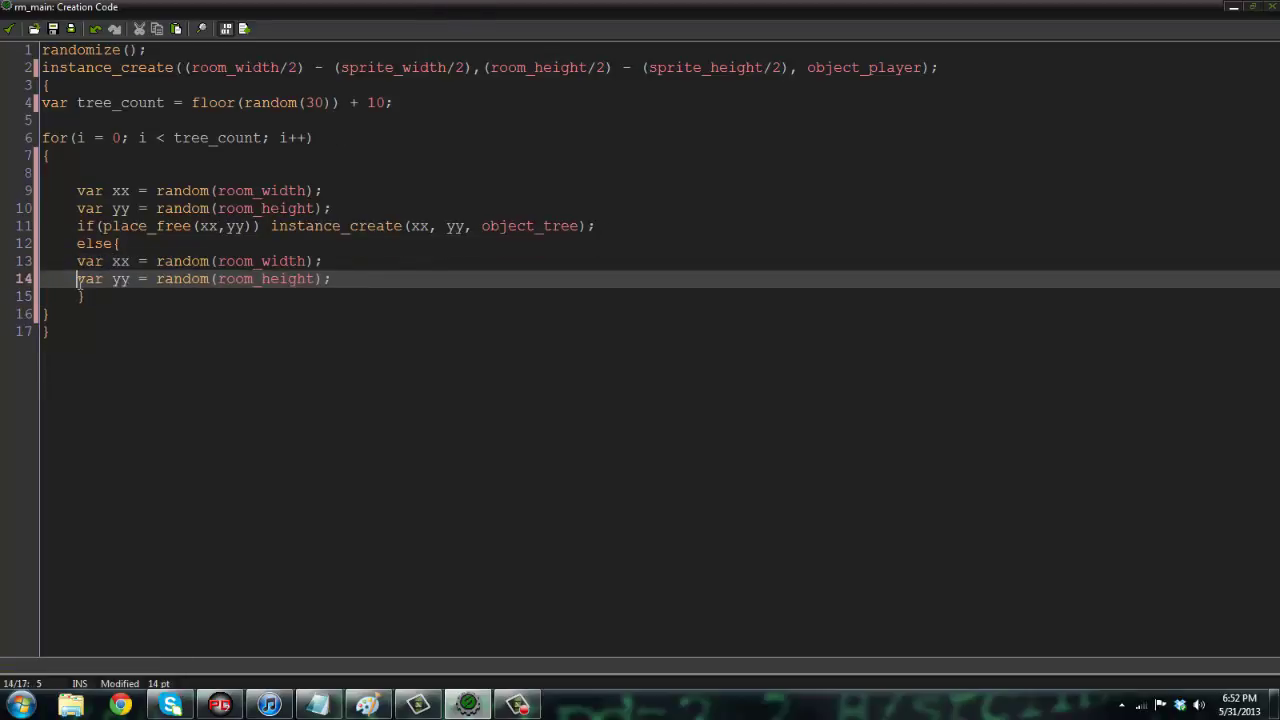
{"action": "key", "text": "Tab"}
{"action": "left_click", "coordinate": [78, 262]}
{"action": "key", "text": "Tab"}
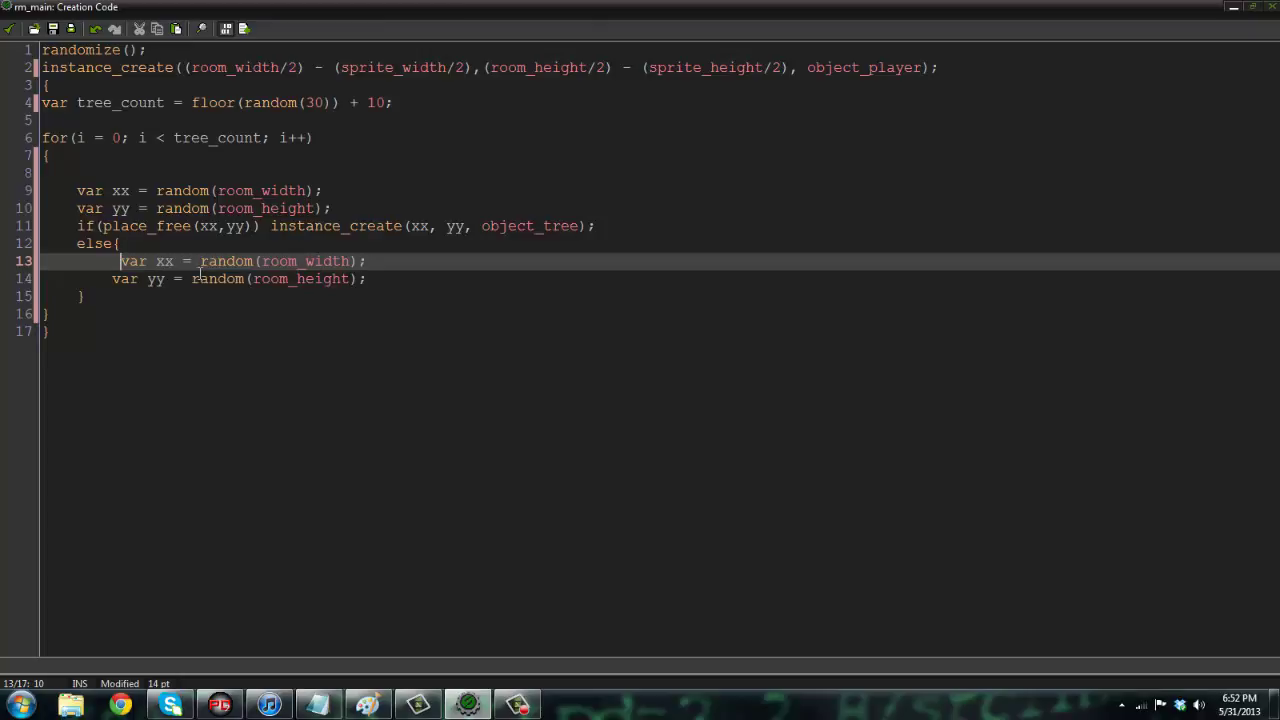
{"action": "key", "text": "BackSpace"}
{"action": "key", "text": "BackSpace"}
{"action": "key", "text": "BackSpace"}
{"action": "key", "text": "BackSpace"}
{"action": "key", "text": "BackSpace"}
{"action": "key", "text": "Tab"}
{"action": "left_click", "coordinate": [370, 280]}
Delete the whole else block from the for loop.
{"action": "left_click_drag", "start_coordinate": [135, 301], "coordinate": [5, 249]}
{"action": "key", "text": "BackSpace"}
{"action": "key", "text": "BackSpace"}
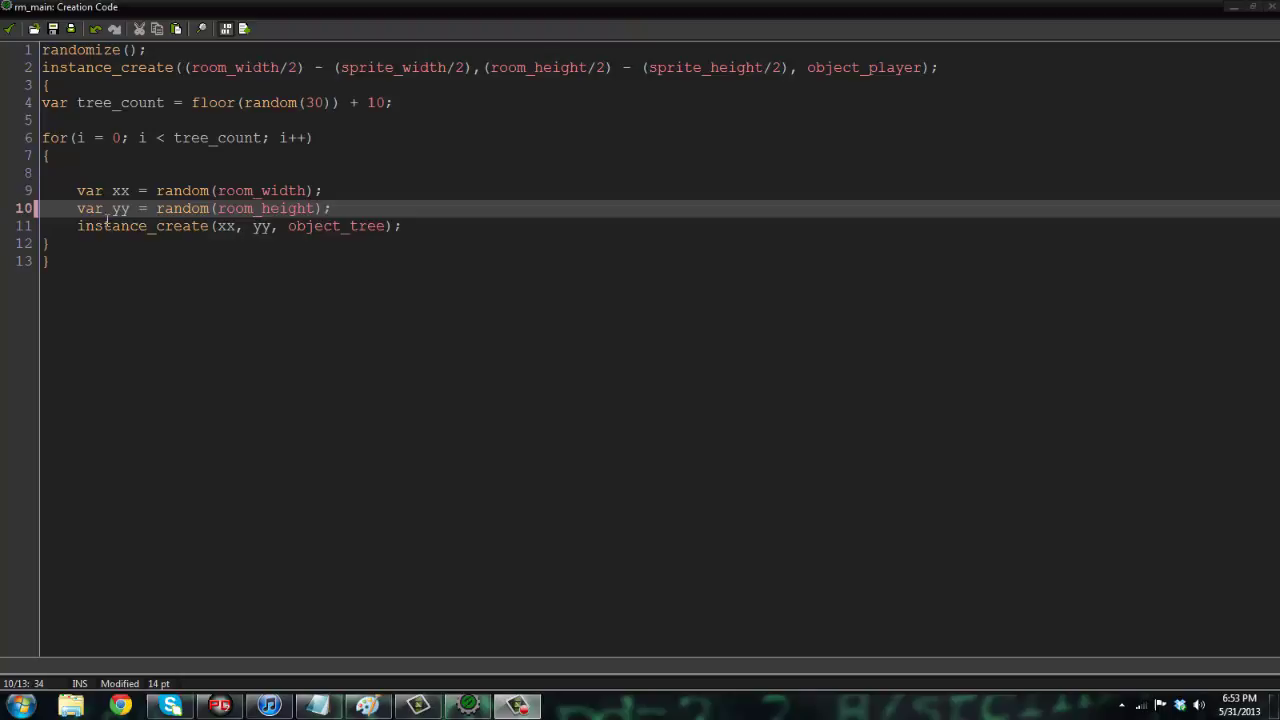
Below the yy declaration, insert a while(!place_free(xx,yy)) loop with an empty pair of braces.
{"action": "left_click", "coordinate": [471, 203]}
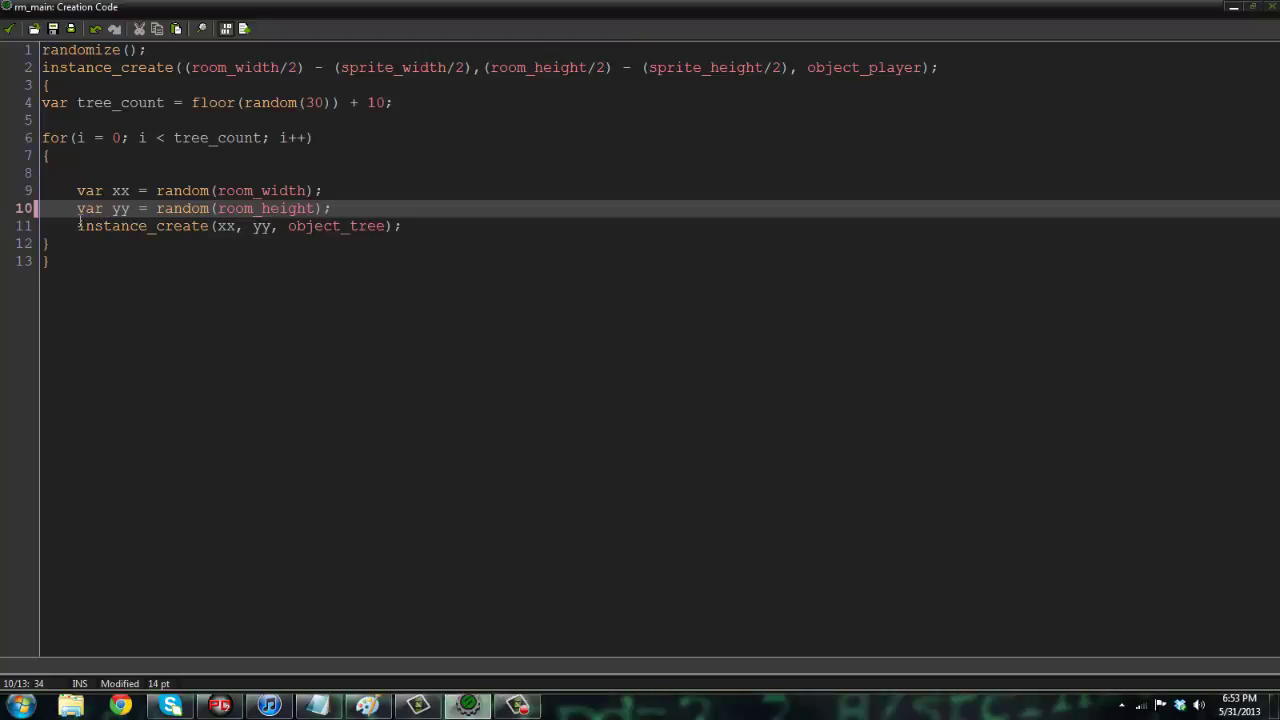
{"action": "key", "text": "Return"}
{"action": "type", "text": "while("}
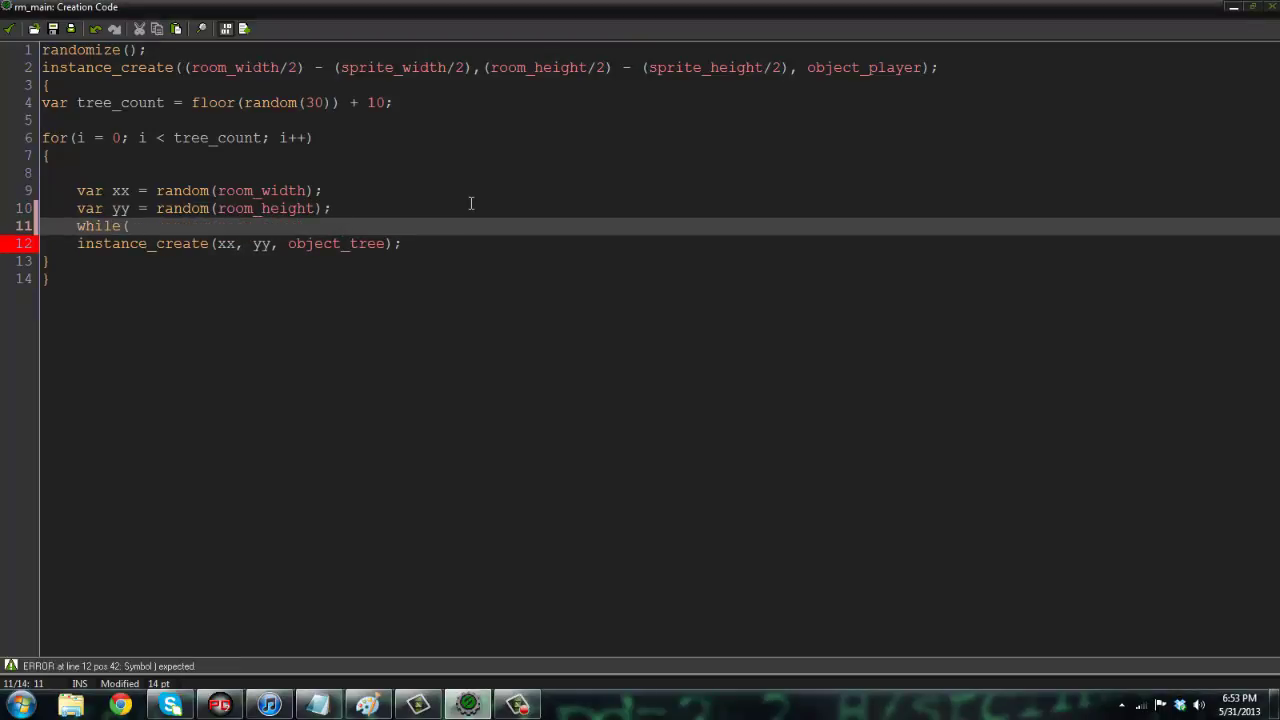
{"action": "type", "text": "!place"}
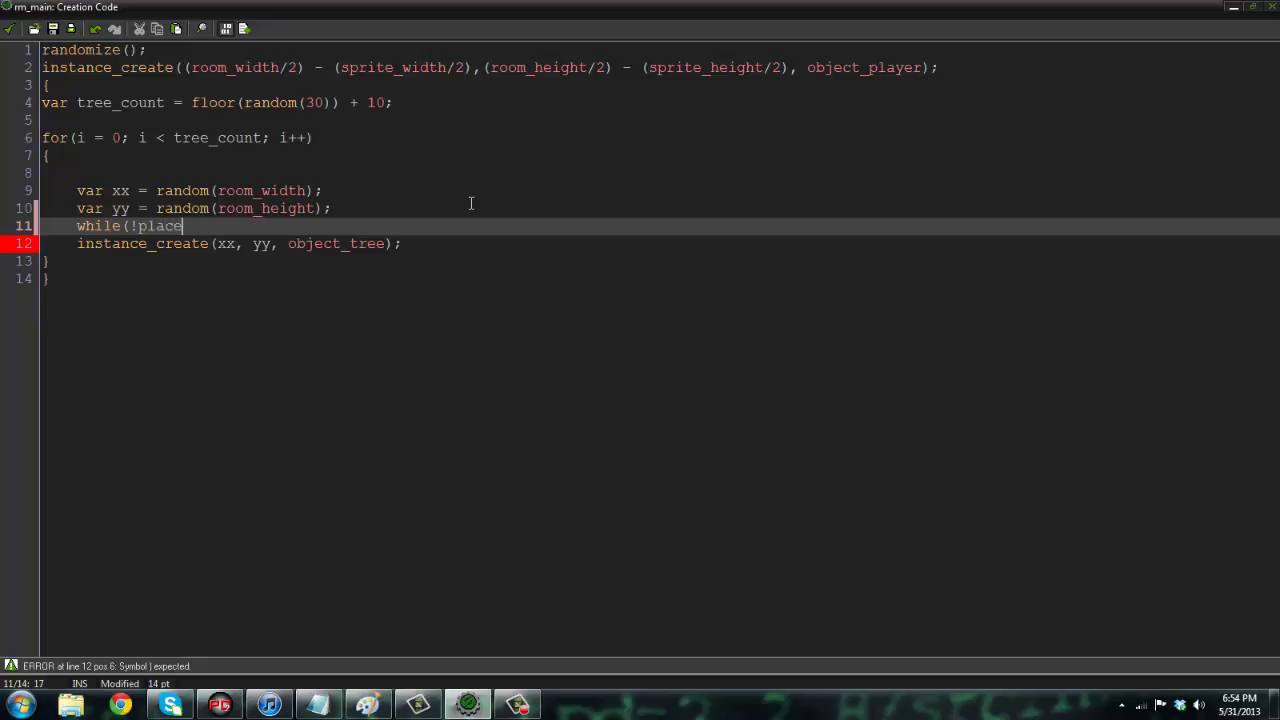
{"action": "type", "text": "_free(xx,yy)"}
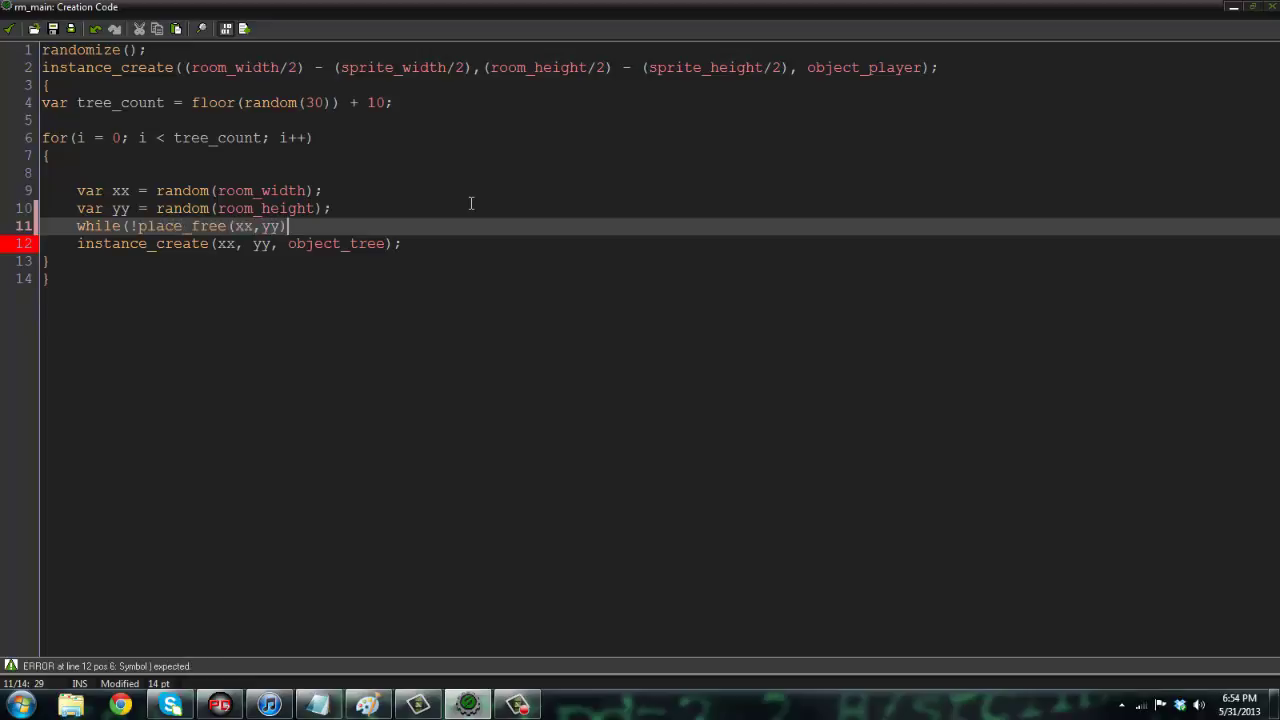
{"action": "key", "text": "Return"}
{"action": "key", "text": "BackSpace"}
{"action": "key", "text": "Return"}
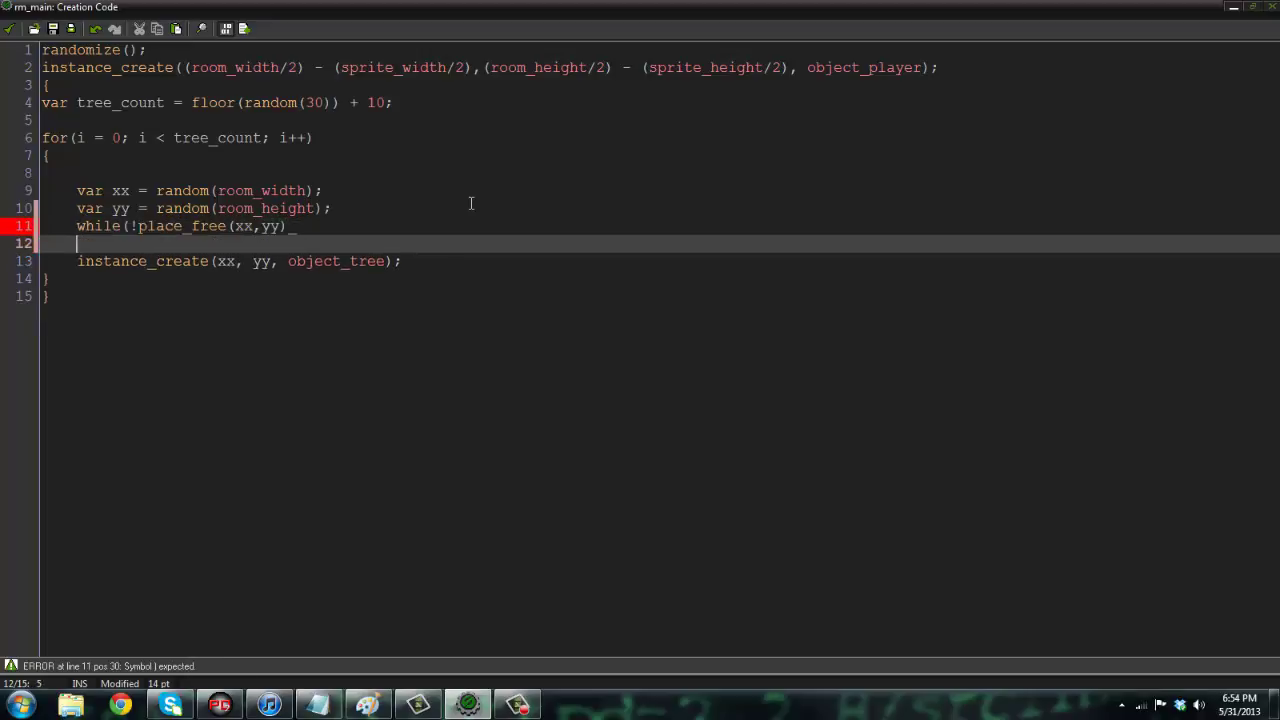
{"action": "key", "text": "BackSpace"}
{"action": "key", "text": "BackSpace"}
{"action": "type", "text": ")"}
{"action": "key", "text": "Return"}
{"action": "type", "text": "{"}
{"action": "key", "text": "Return"}
{"action": "key", "text": "Return"}
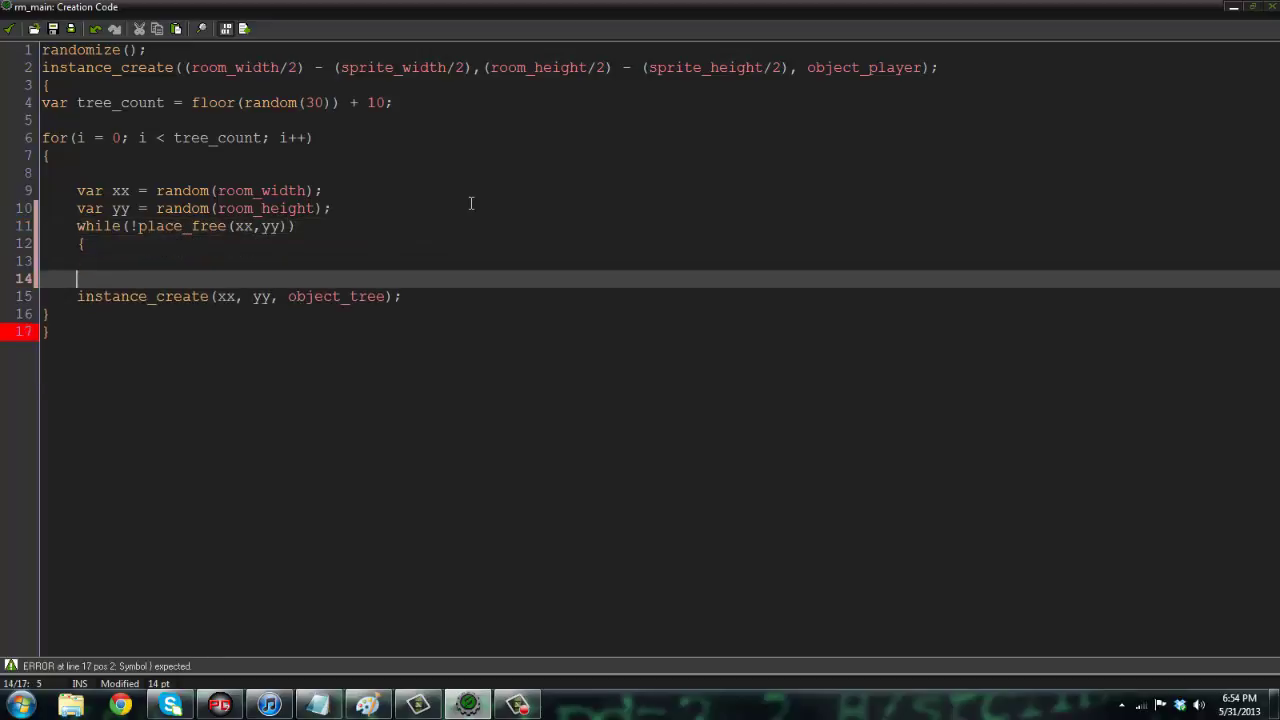
{"action": "type", "text": "}"}
Copy the xx and yy random position declarations into the while loop's body and indent them one level deeper.
{"action": "left_click_drag", "start_coordinate": [343, 213], "coordinate": [3, 195]}
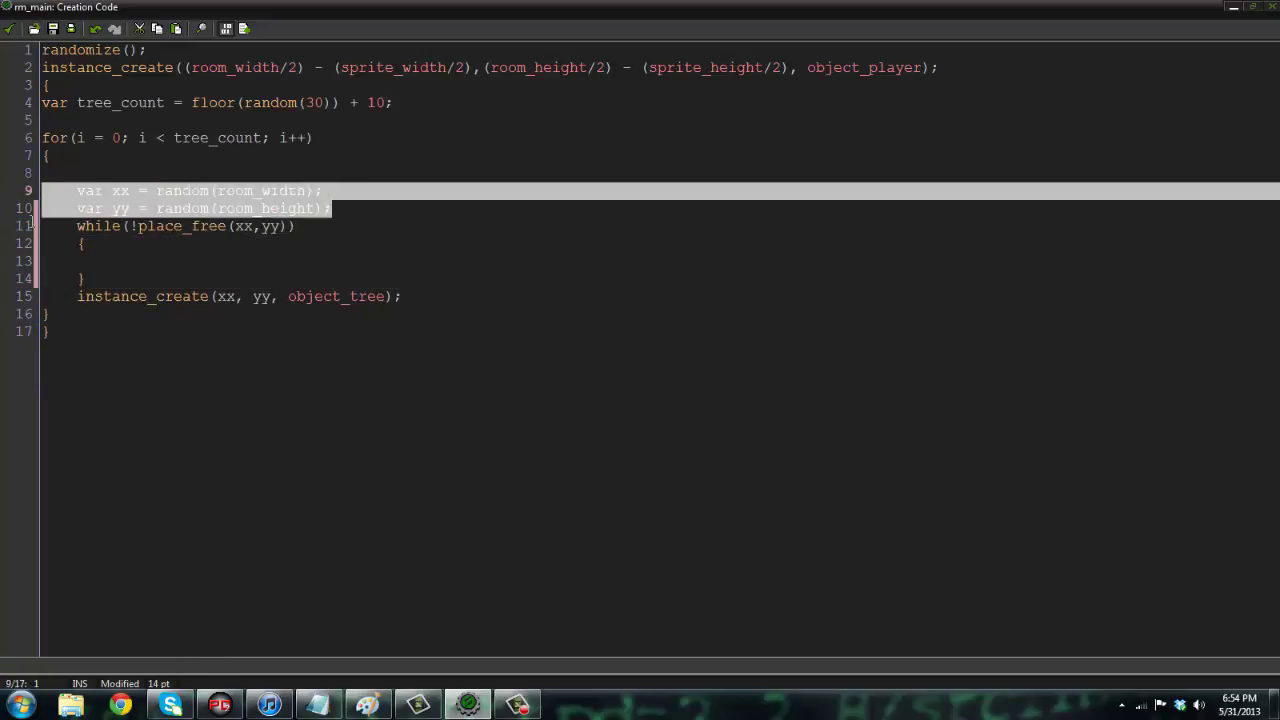
{"action": "key", "text": "ctrl+c"}
{"action": "left_click", "coordinate": [123, 260]}
{"action": "key", "text": "ctrl+v"}
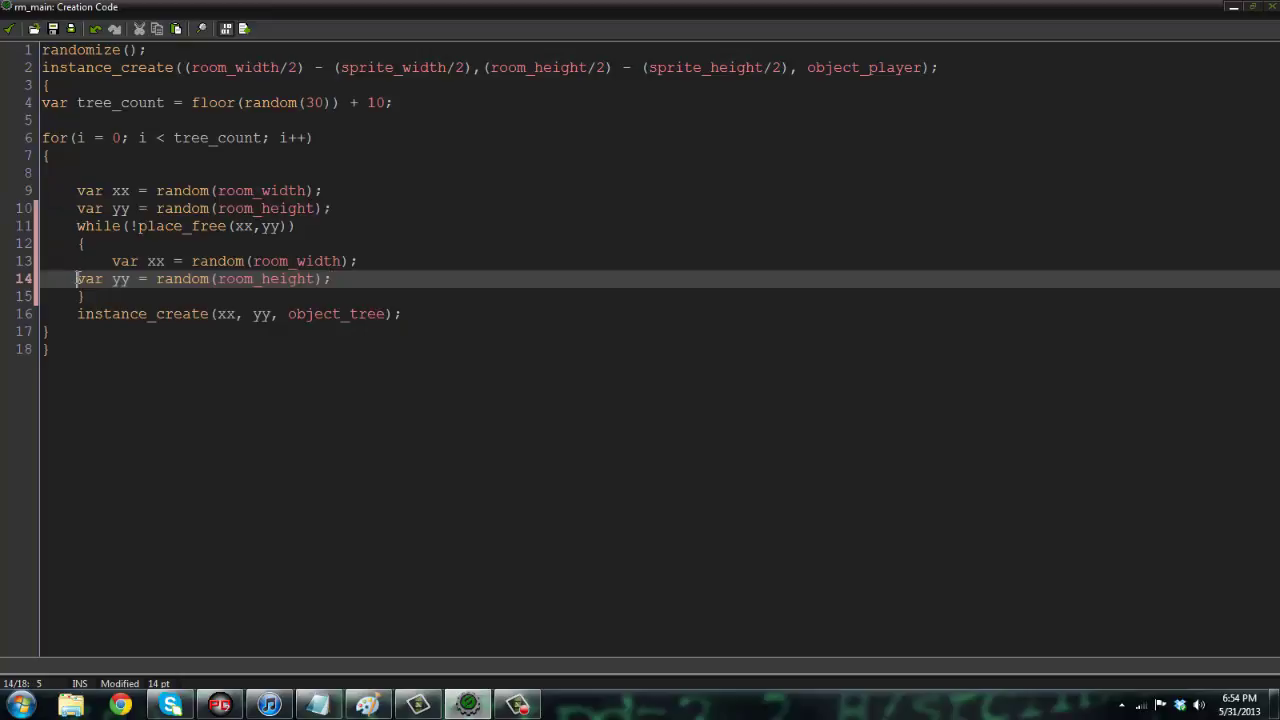
{"action": "key", "text": "Tab"}
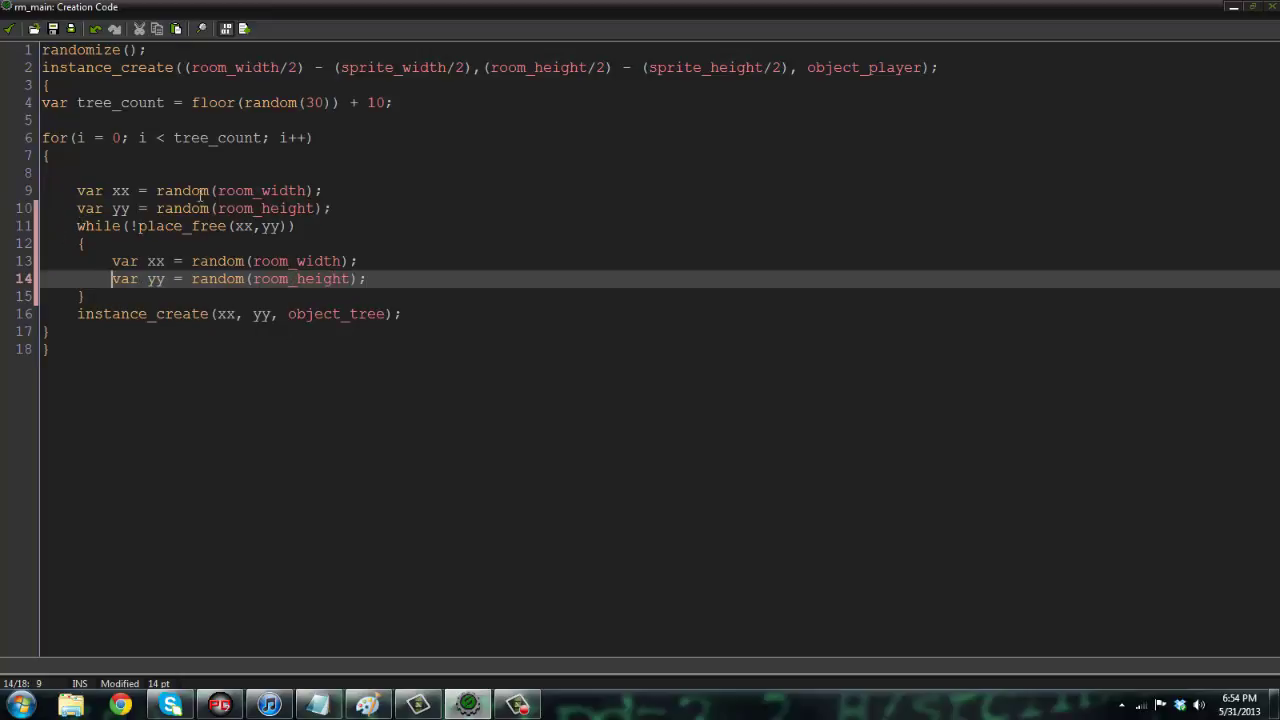
{"action": "double_click", "coordinate": [116, 260]}
{"action": "left_click", "coordinate": [432, 279]}
Accept rm_main's creation code with the new while loop and run the game.
{"action": "left_click_drag", "start_coordinate": [67, 229], "coordinate": [305, 226]}
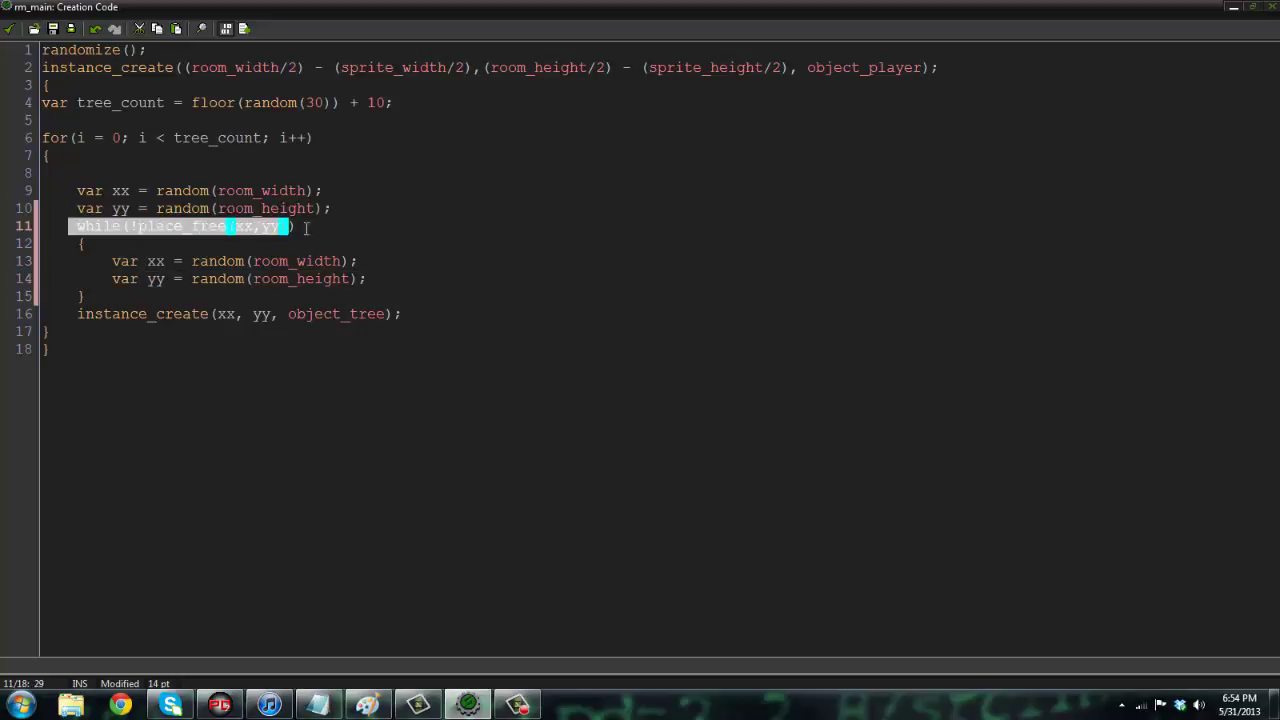
{"action": "left_click", "coordinate": [309, 227]}
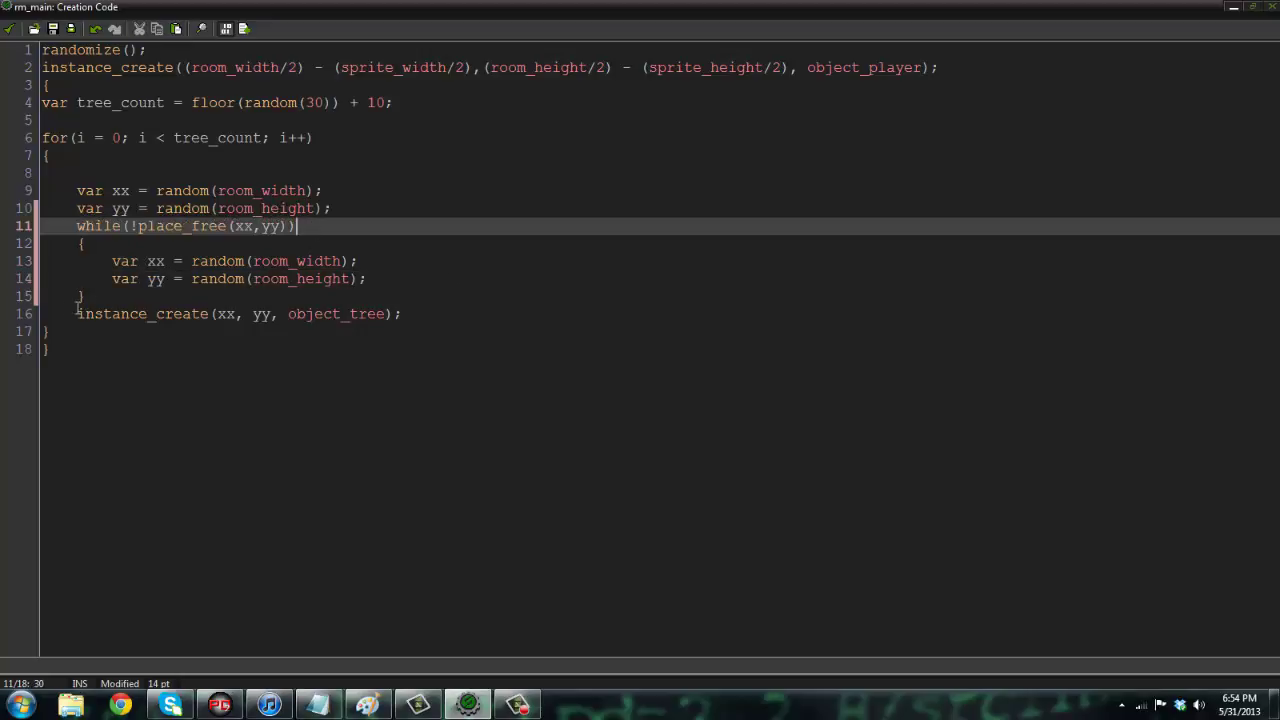
{"action": "left_click_drag", "start_coordinate": [60, 318], "coordinate": [426, 314]}
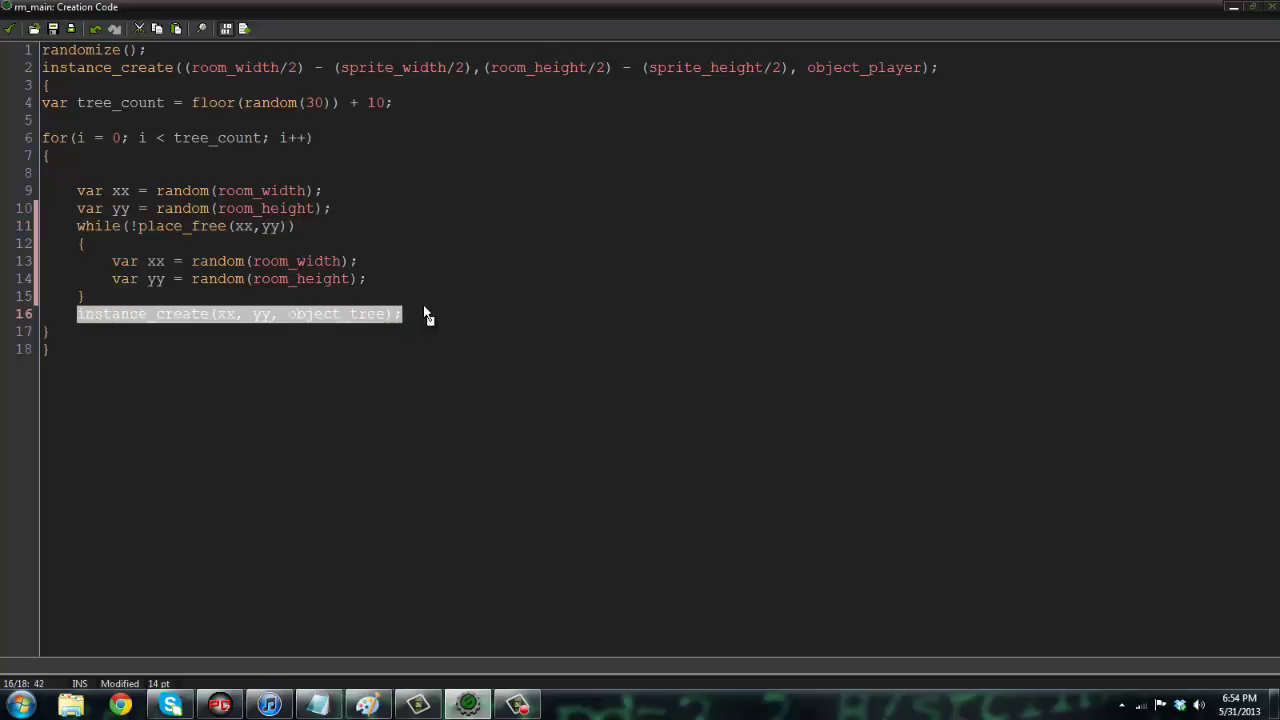
{"action": "left_click", "coordinate": [405, 314]}
{"action": "left_click", "coordinate": [11, 29]}
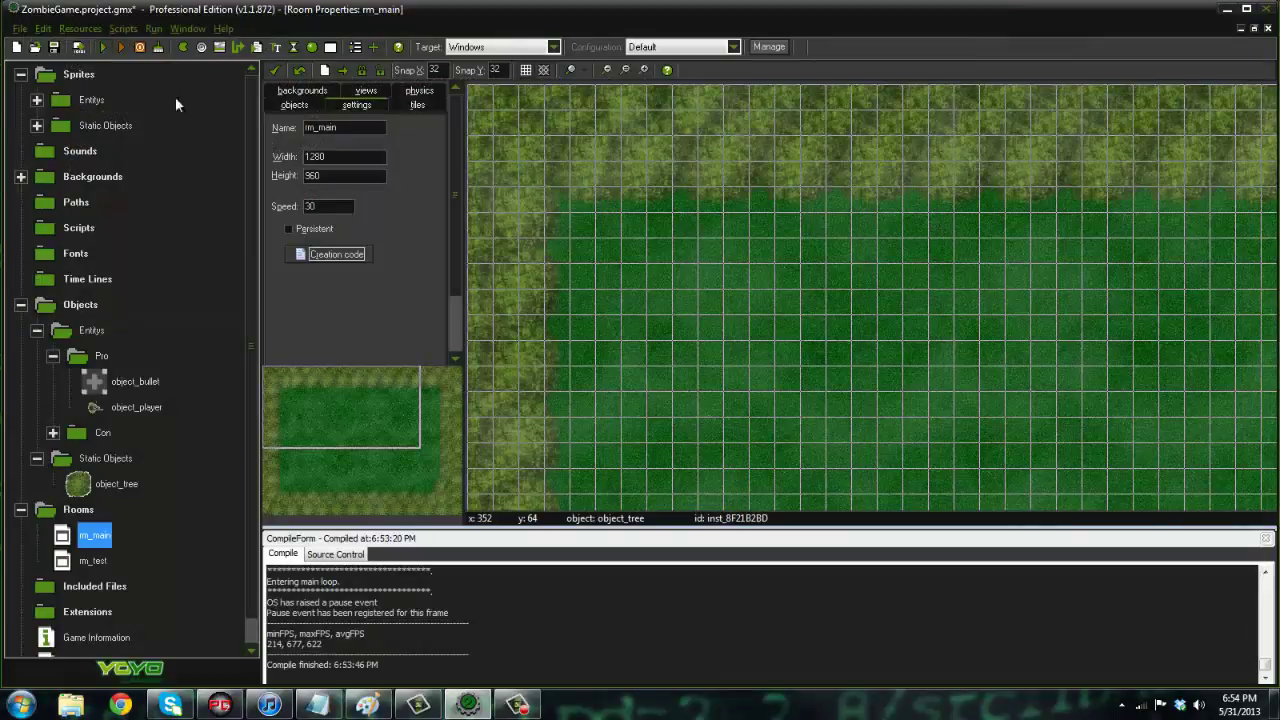
{"action": "left_click", "coordinate": [101, 49]}
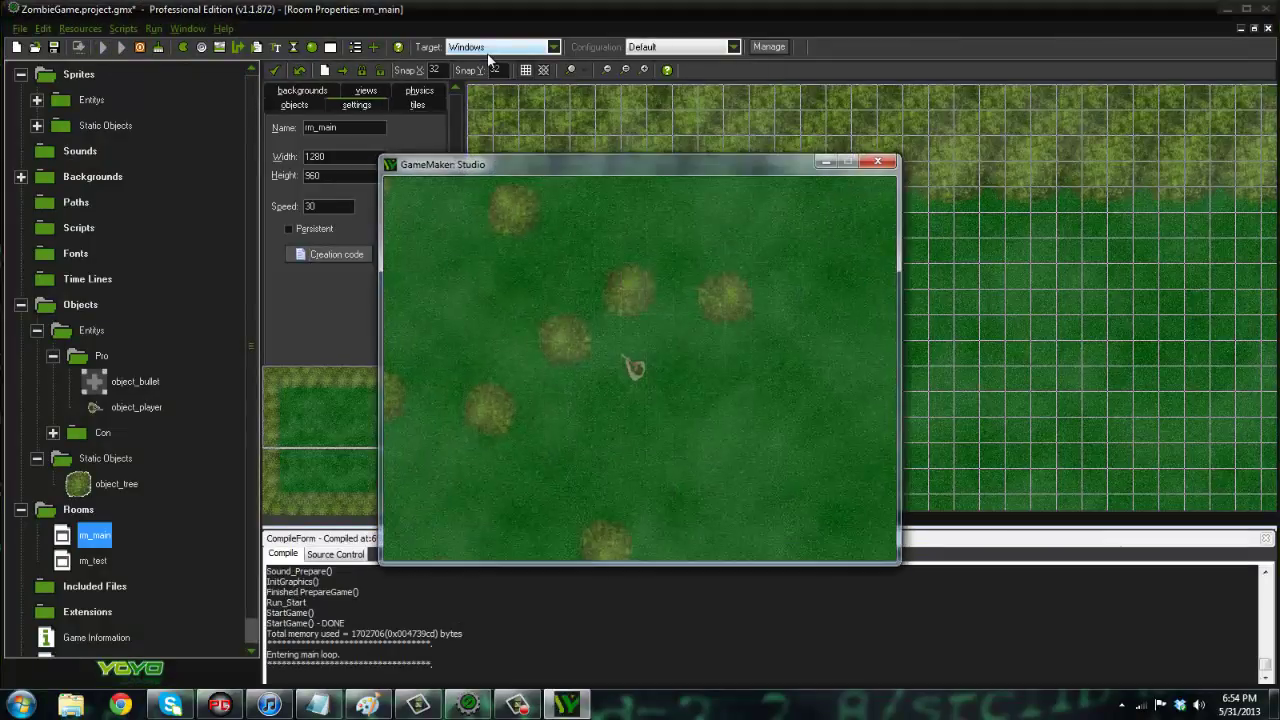
Walk the player around the running room to inspect the random trees' placement relative to the player and border, and close the game.
{"action": "key", "text": "w"}
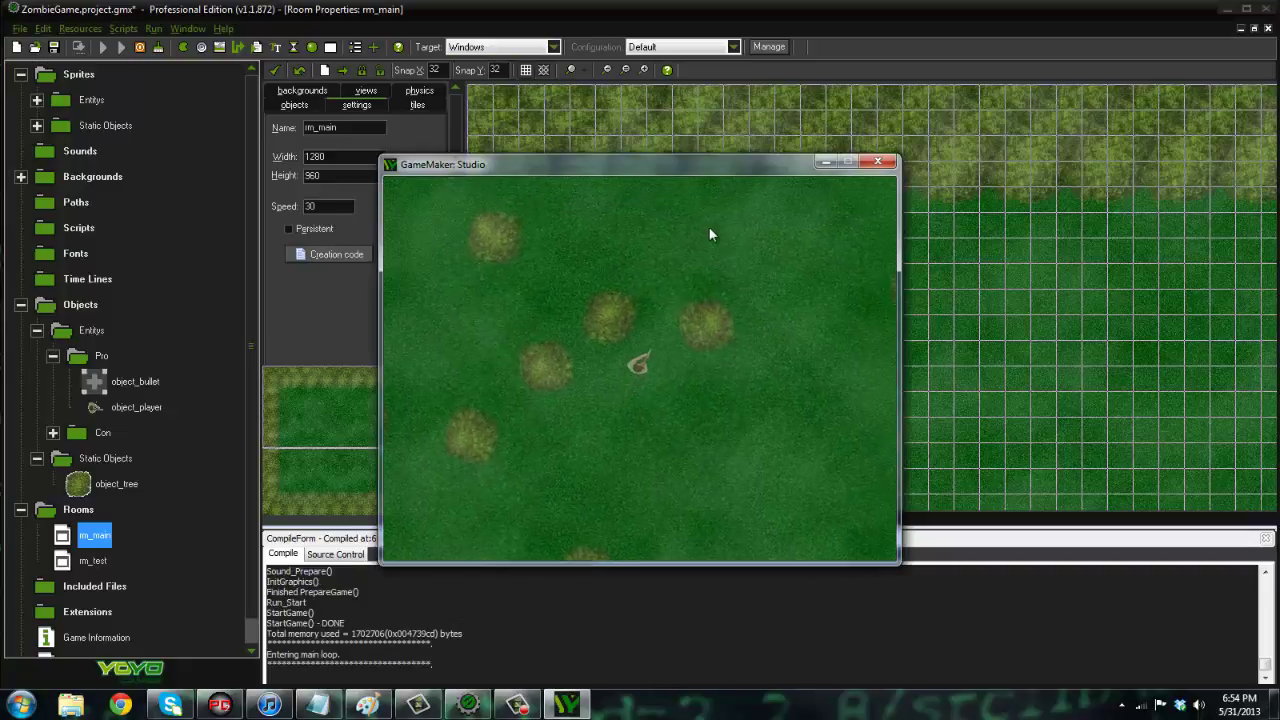
{"action": "key", "text": "w"}
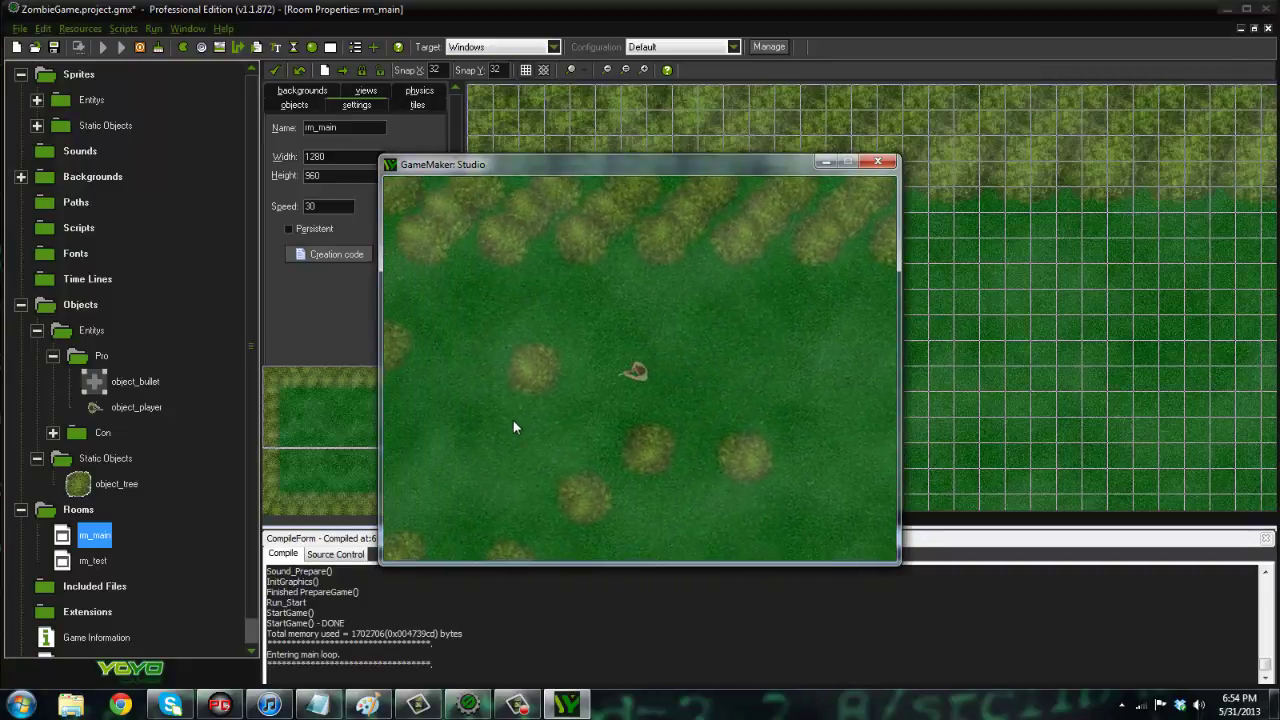
{"action": "key", "text": "w"}
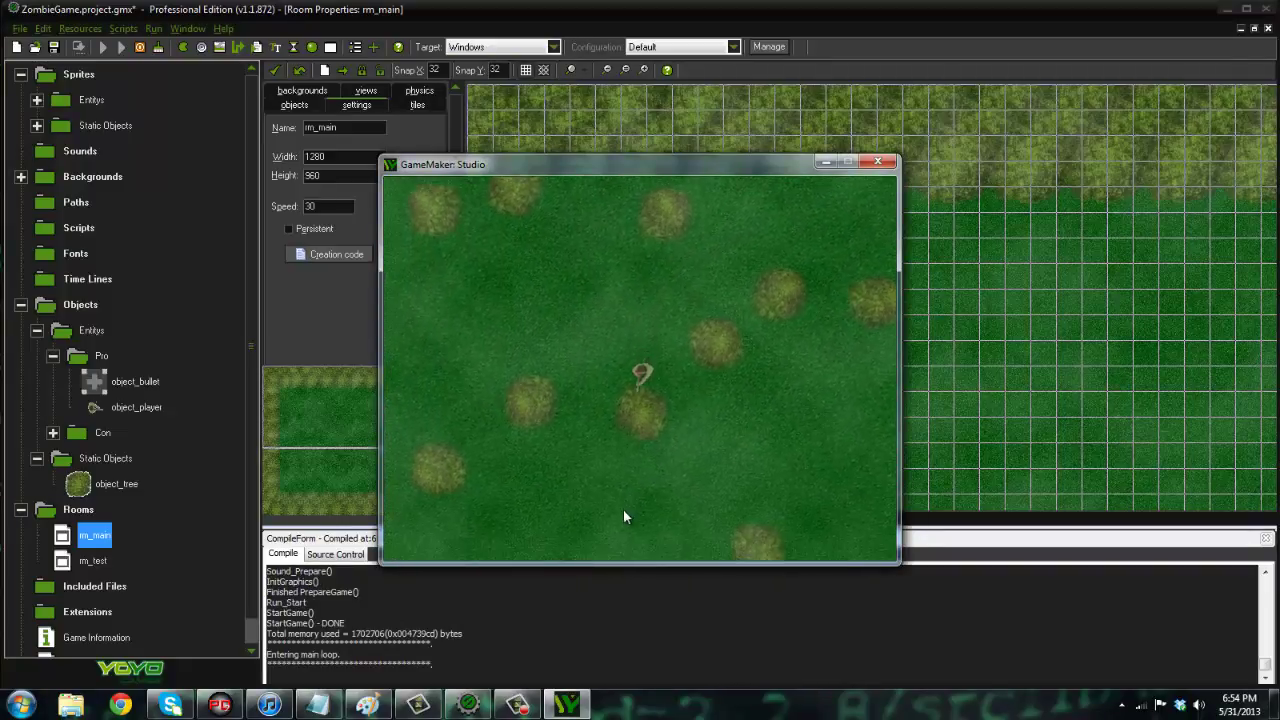
{"action": "key", "text": "s"}
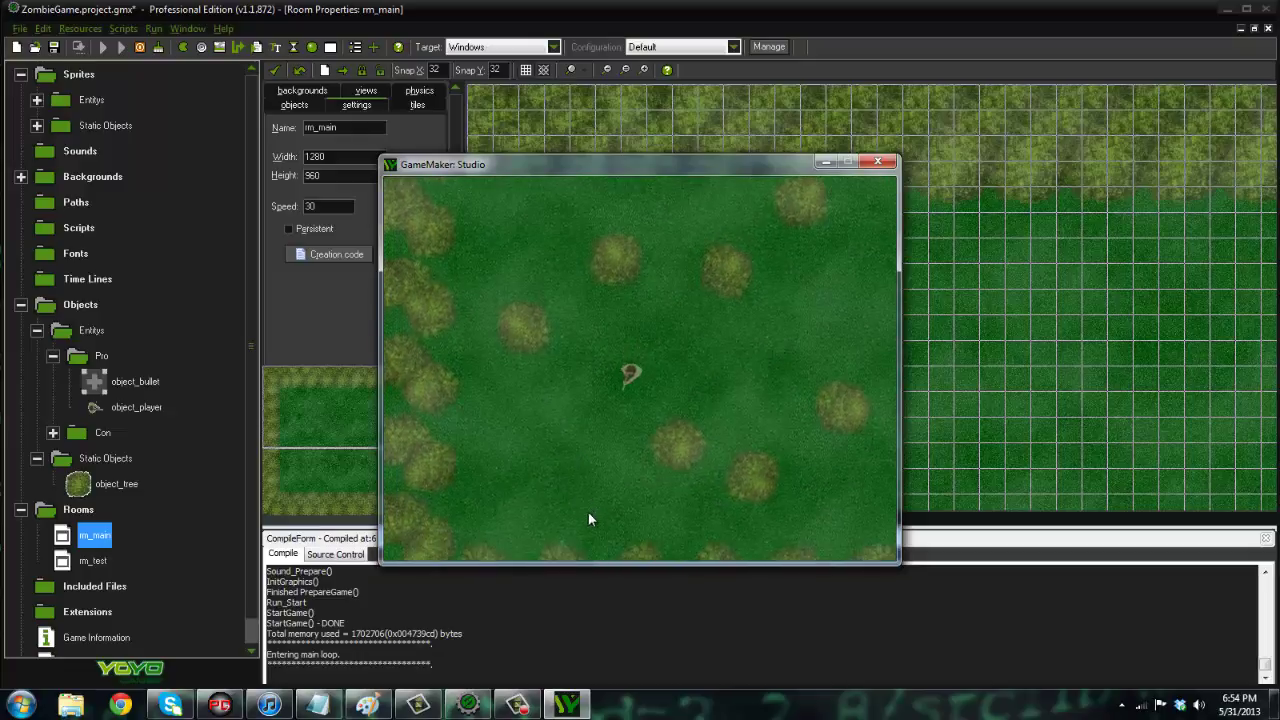
{"action": "key", "text": "d"}
{"action": "key", "text": "w"}
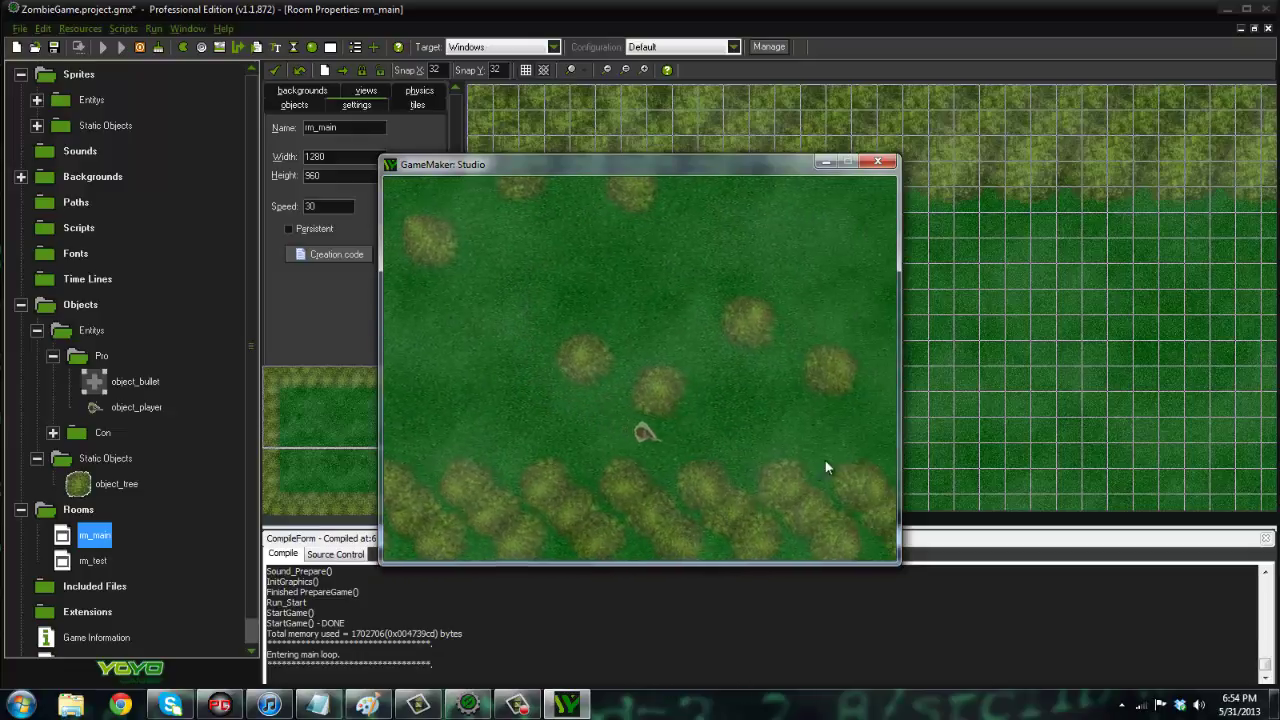
{"action": "key", "text": "w"}
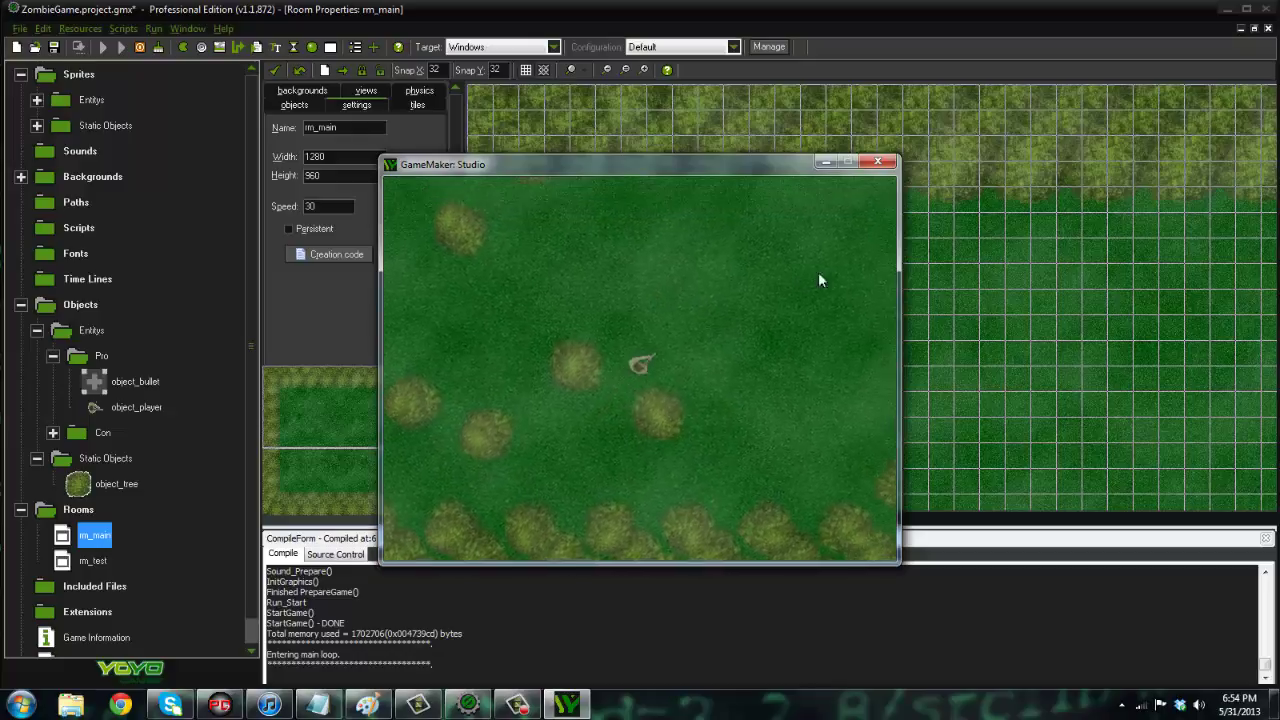
{"action": "key", "text": "s"}
{"action": "key", "text": "d"}
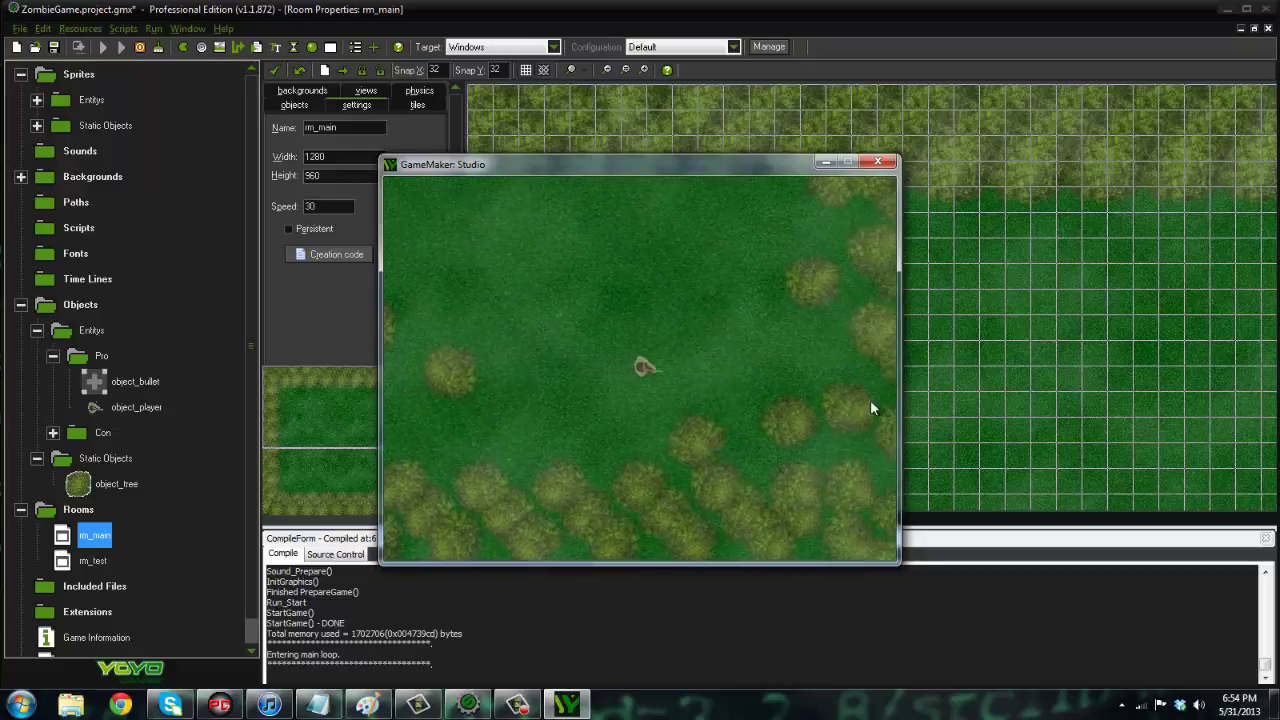
{"action": "key", "text": "w"}
{"action": "key", "text": "w"}
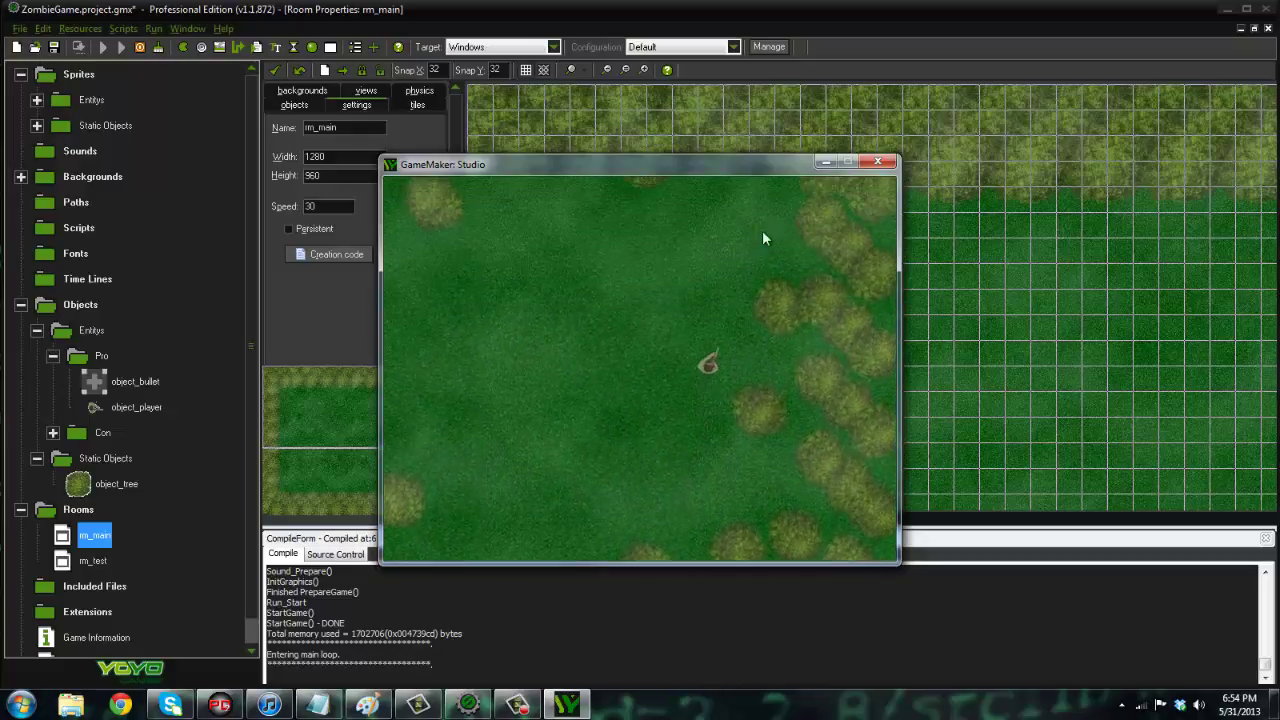
{"action": "key", "text": "w"}
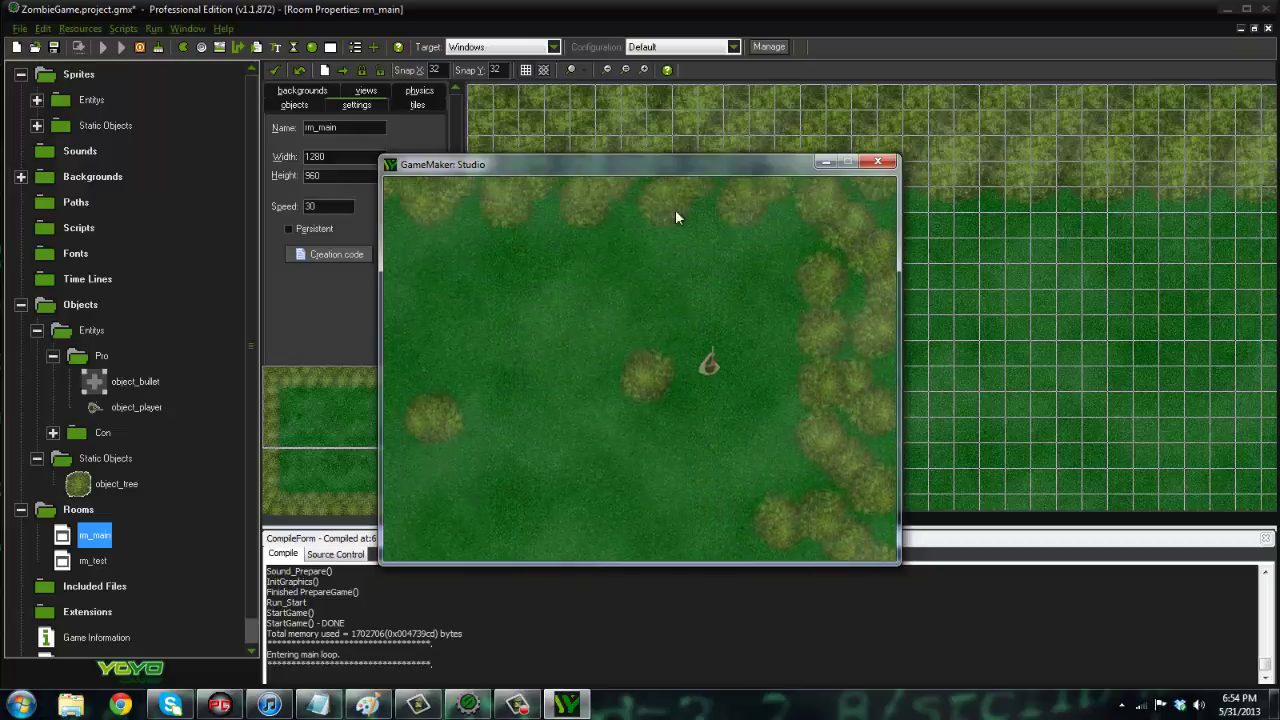
{"action": "key", "text": "a"}
{"action": "key", "text": "s"}
{"action": "key", "text": "s"}
{"action": "key", "text": "a"}
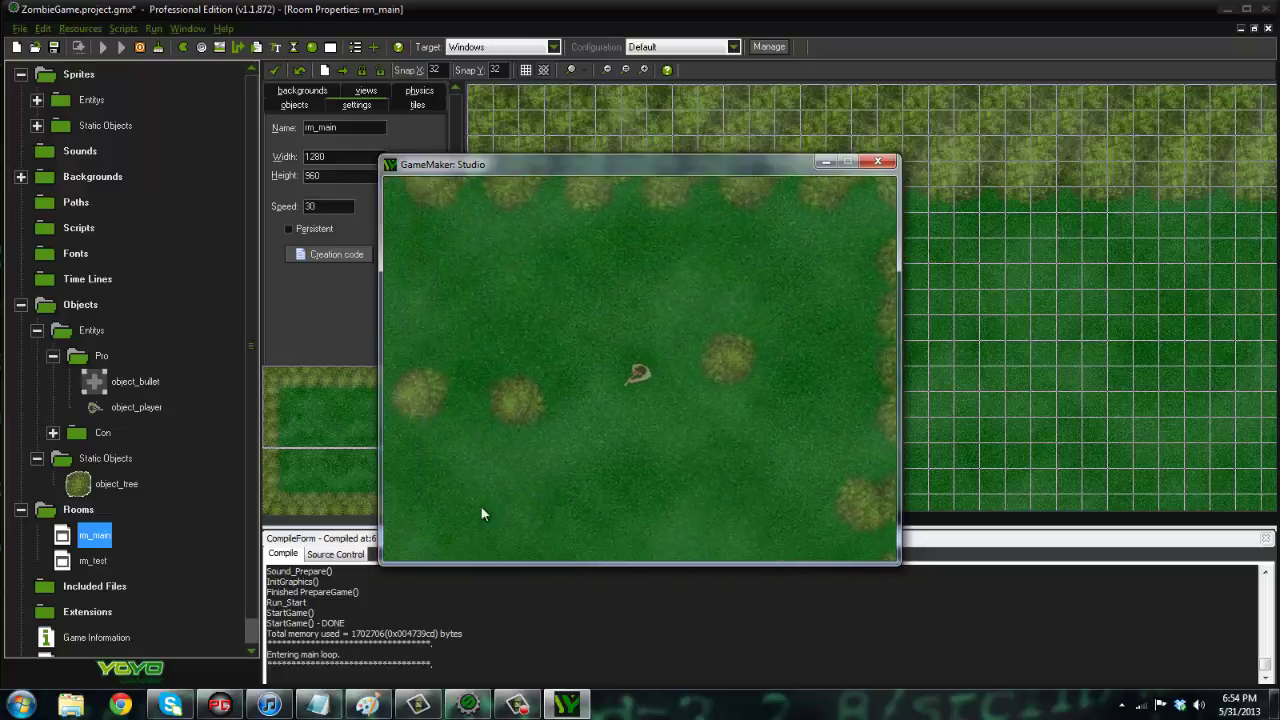
{"action": "left_click", "coordinate": [877, 165]}
In rm_main's creation code, raise the constant added to the random tree_count to 20, then accept the code and run the game.
{"action": "left_click", "coordinate": [336, 254]}
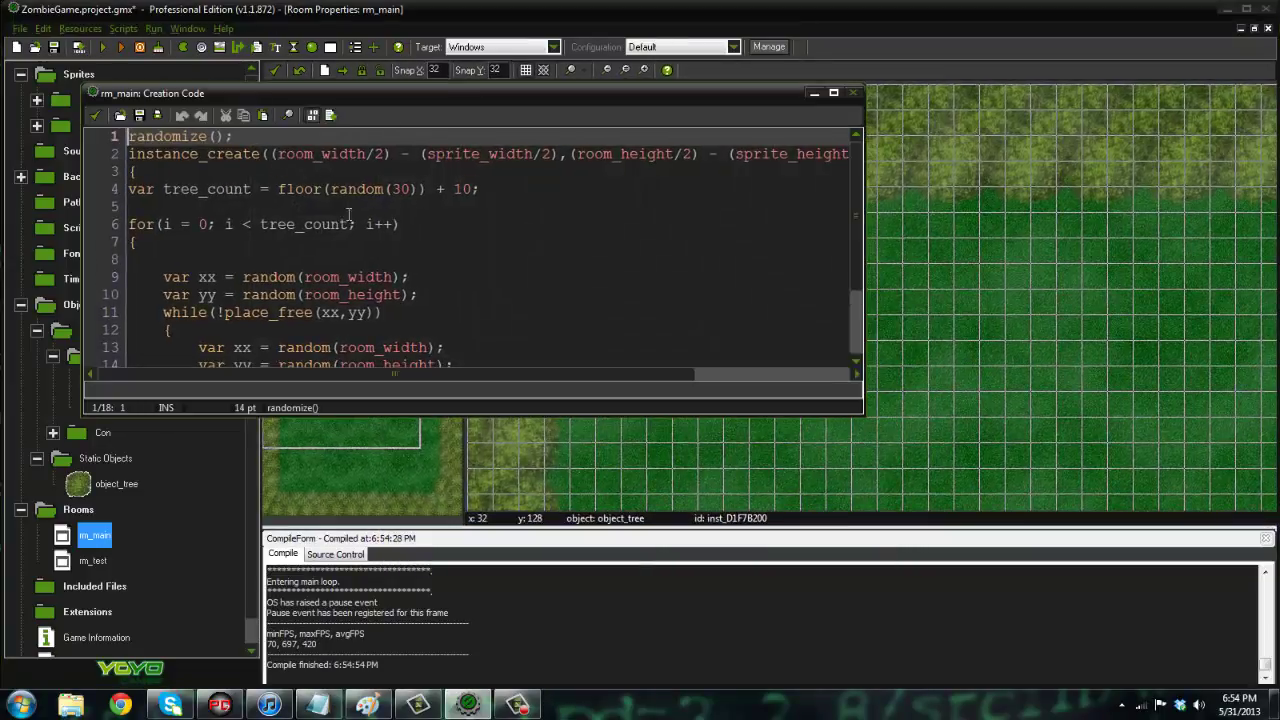
{"action": "left_click_drag", "start_coordinate": [463, 189], "coordinate": [454, 189]}
{"action": "type", "text": "2"}
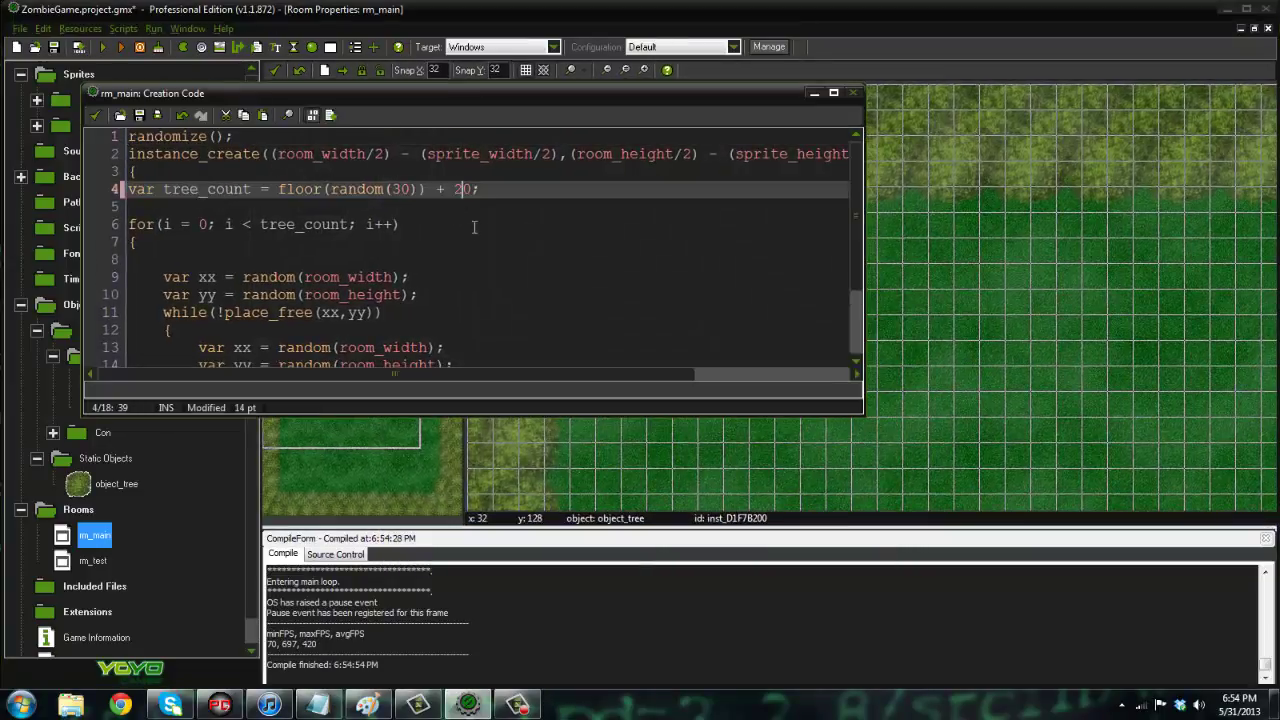
{"action": "key", "text": "End"}
{"action": "left_click", "coordinate": [475, 190]}
{"action": "left_click", "coordinate": [472, 195]}
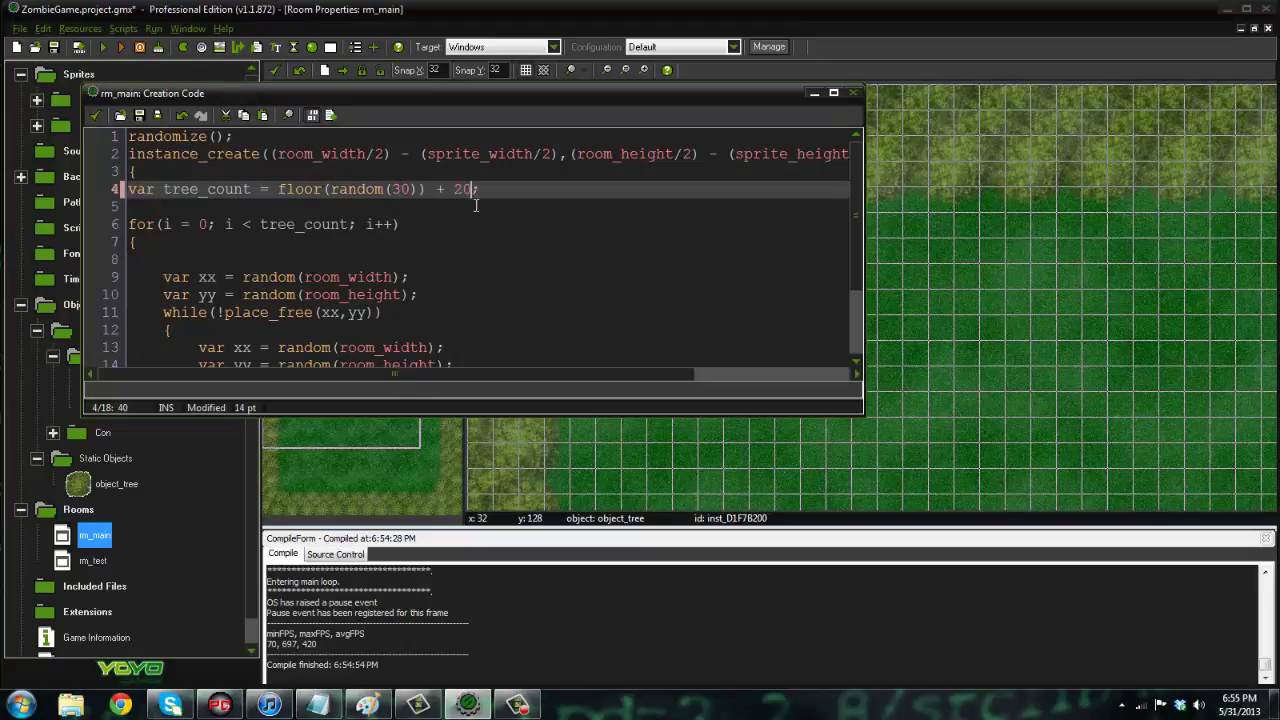
{"action": "left_click", "coordinate": [407, 189]}
{"action": "left_click", "coordinate": [97, 116]}
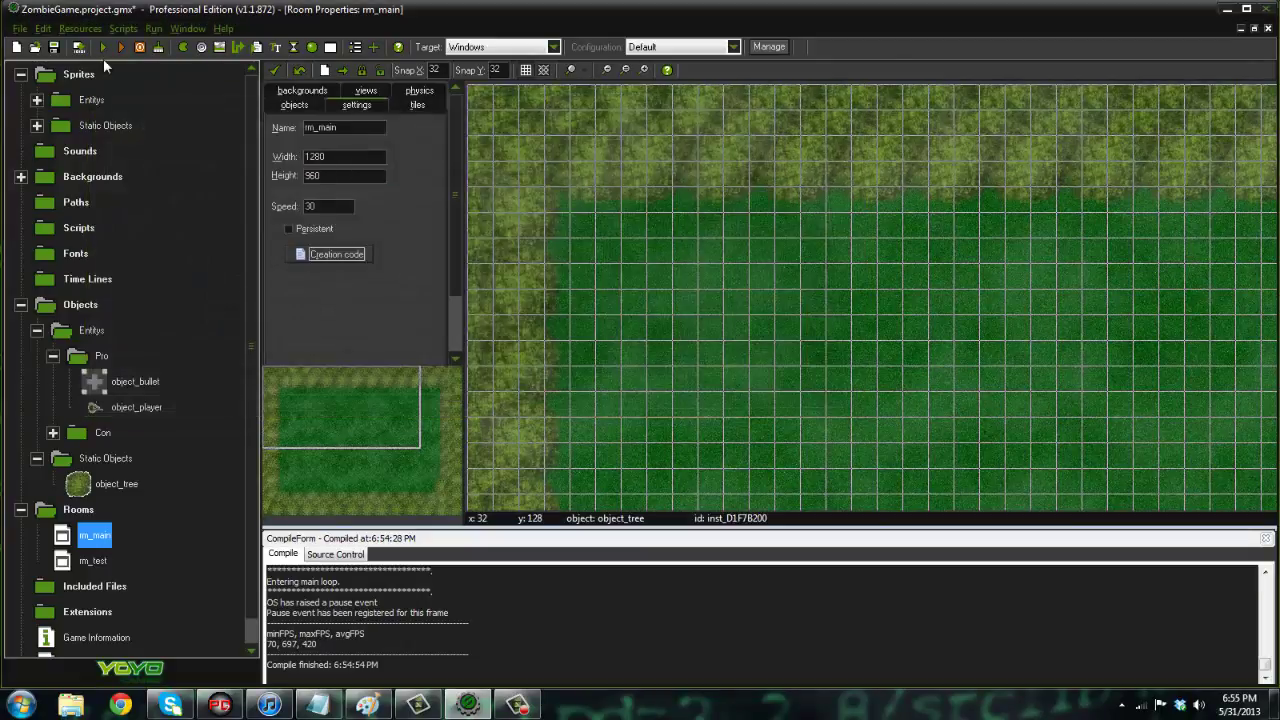
{"action": "left_click", "coordinate": [102, 49]}
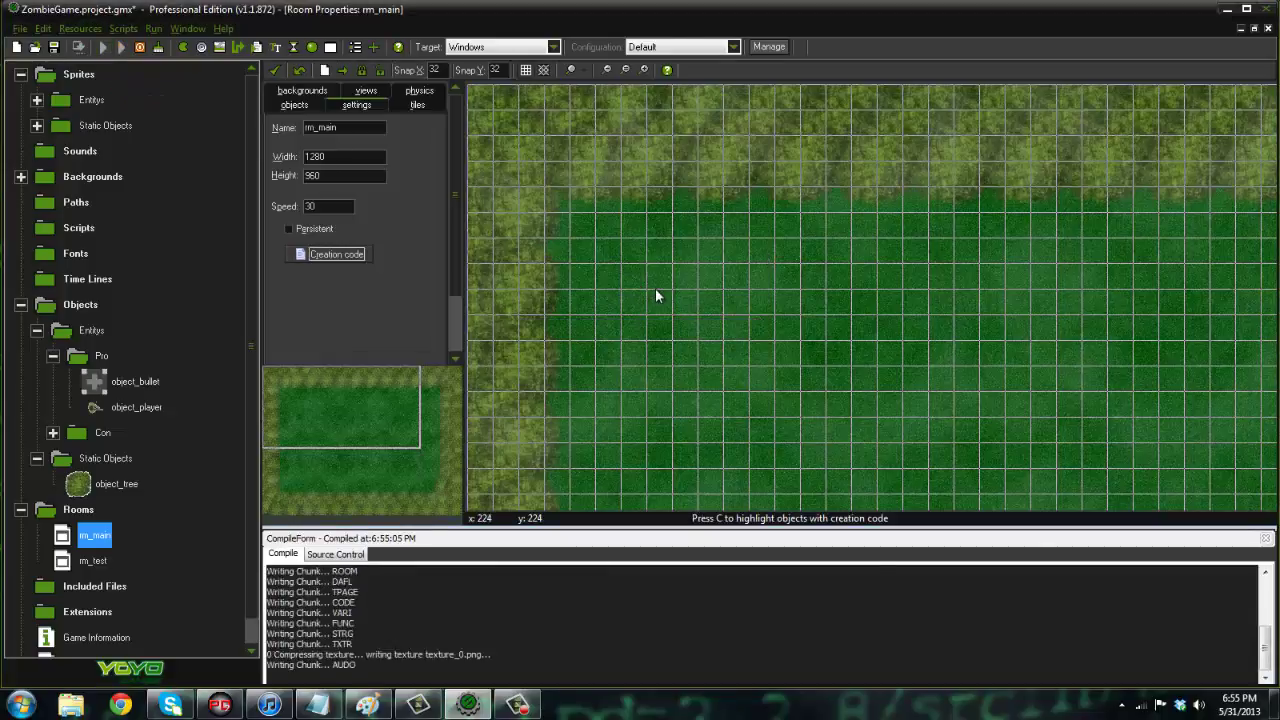
Walk the player around the whole running room to examine the density and spacing of the random trees.
{"action": "key", "text": "w"}
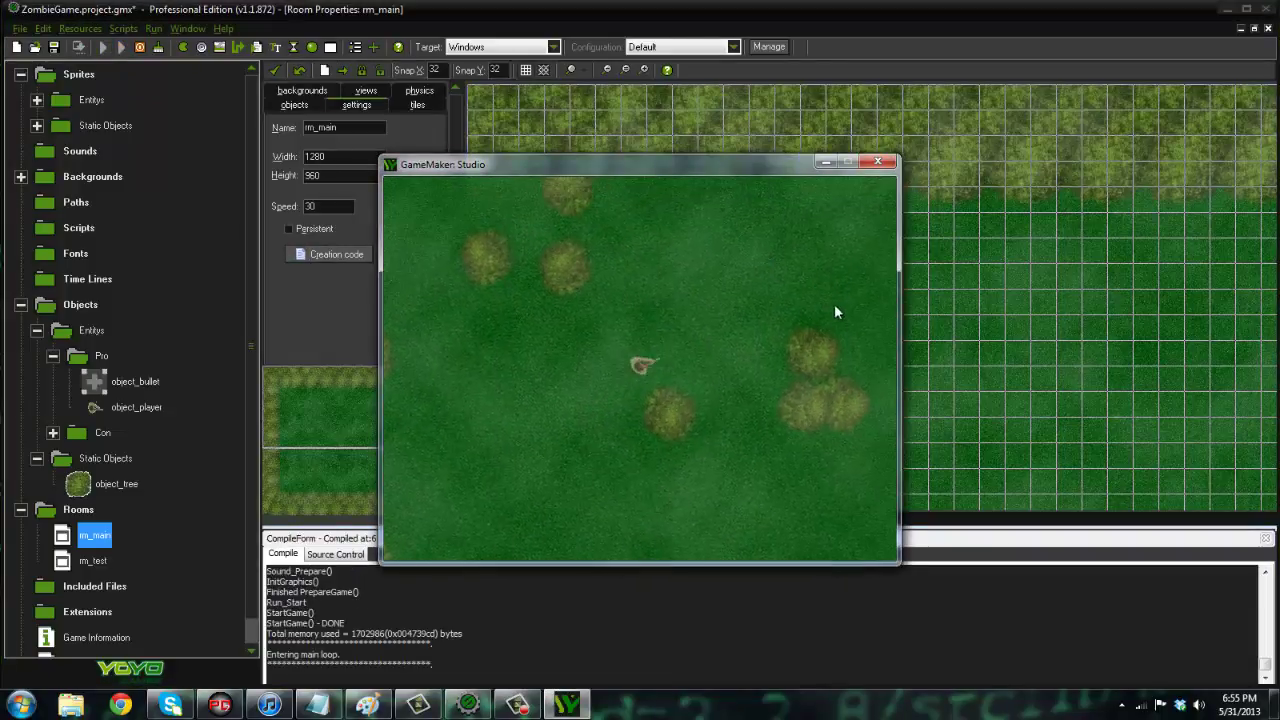
{"action": "key", "text": "a"}
{"action": "key", "text": "s"}
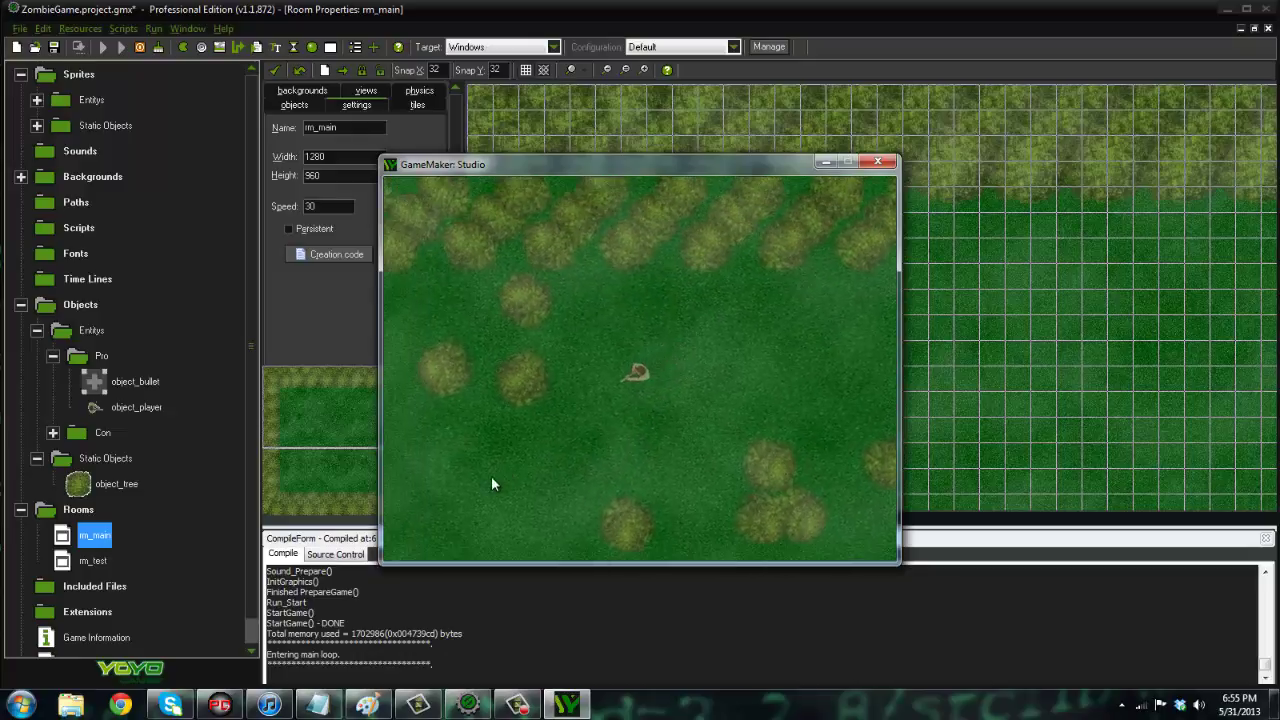
{"action": "key", "text": "w"}
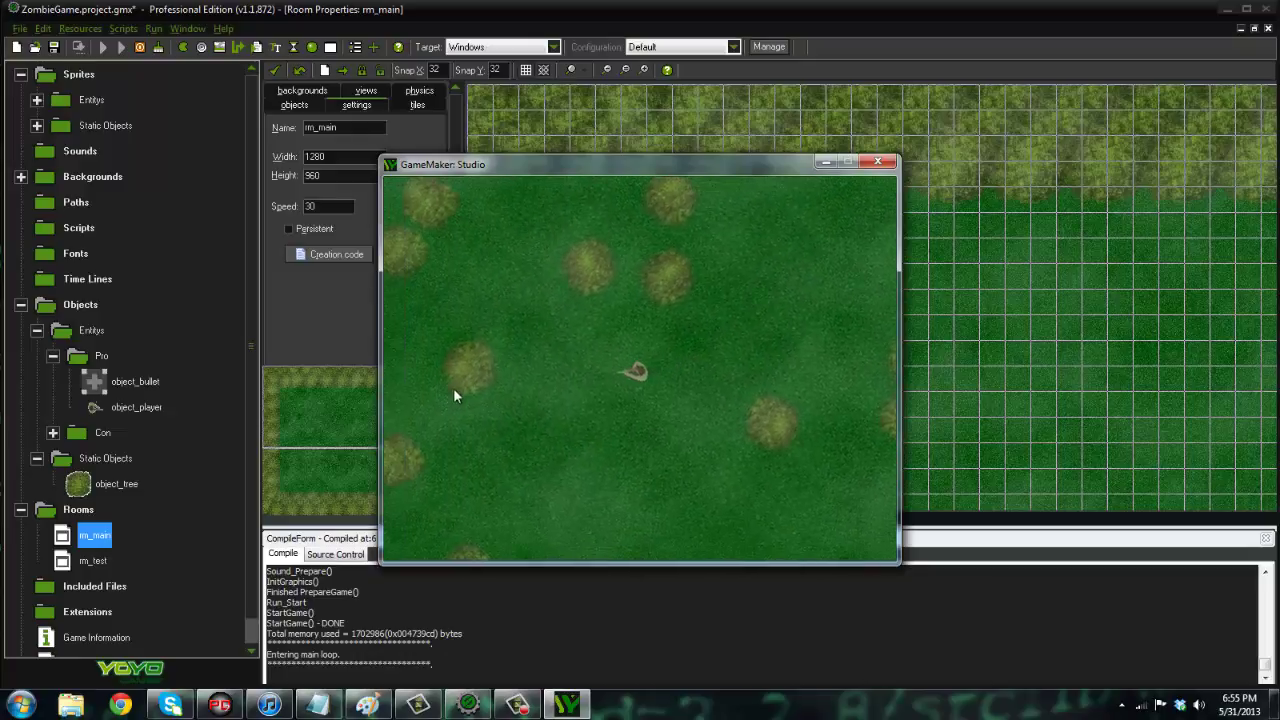
{"action": "key", "text": "a"}
{"action": "key", "text": "s"}
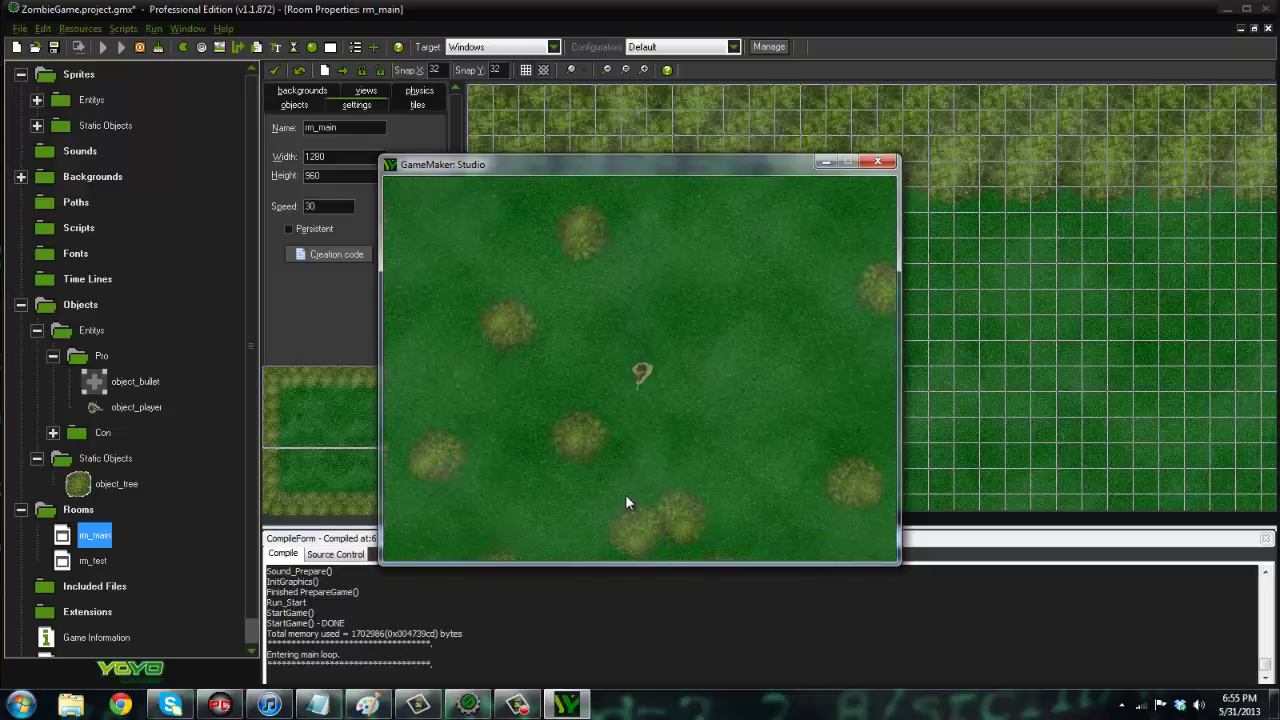
{"action": "key", "text": "w"}
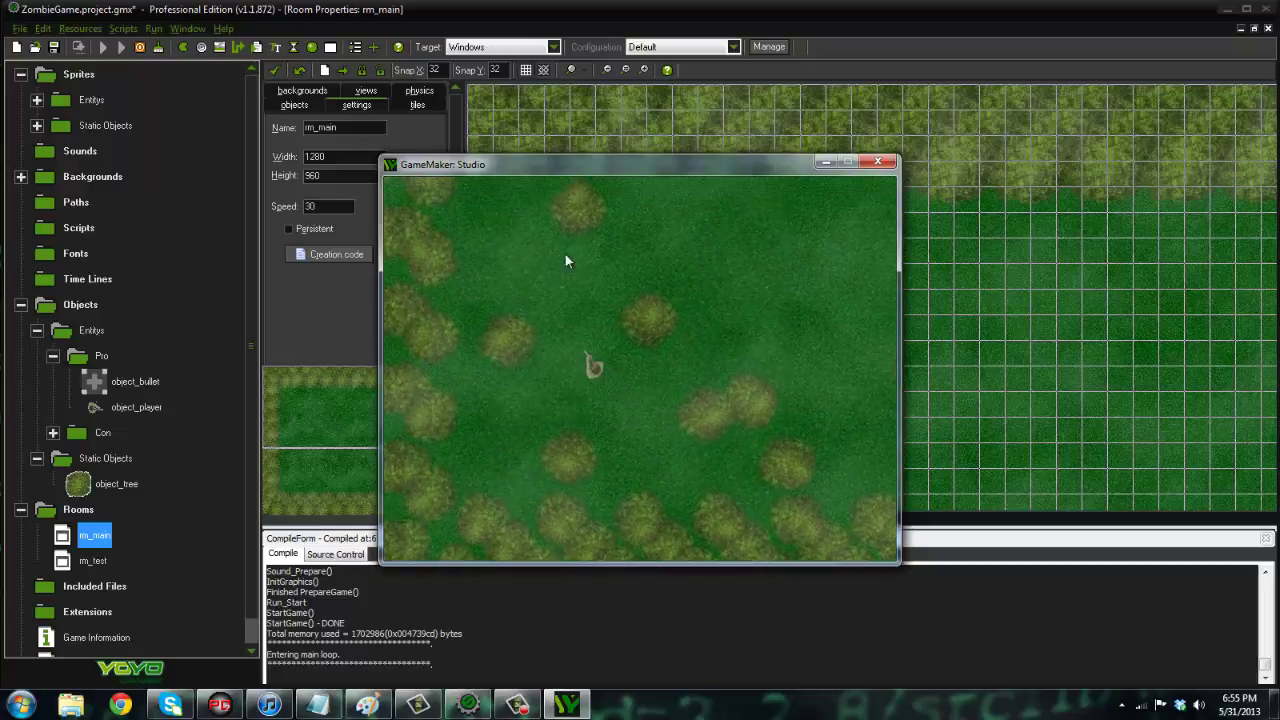
{"action": "key", "text": "s"}
{"action": "key", "text": "d"}
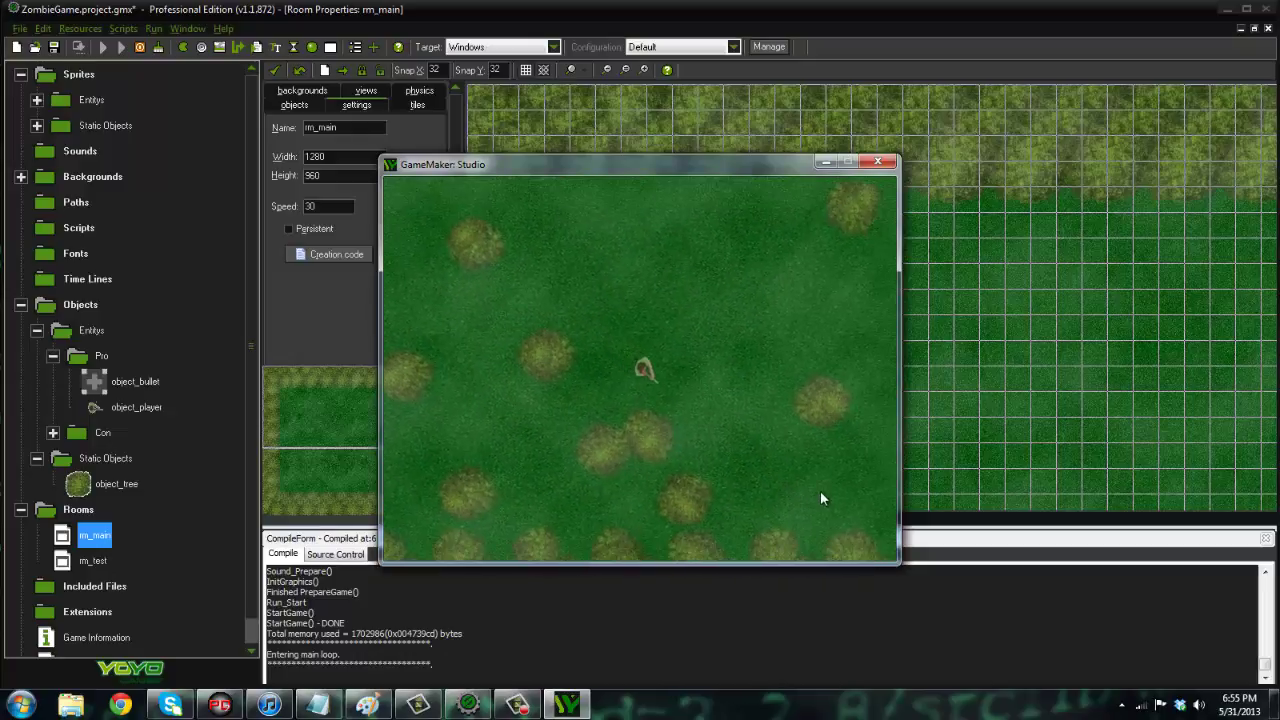
{"action": "key", "text": "s"}
{"action": "key", "text": "d"}
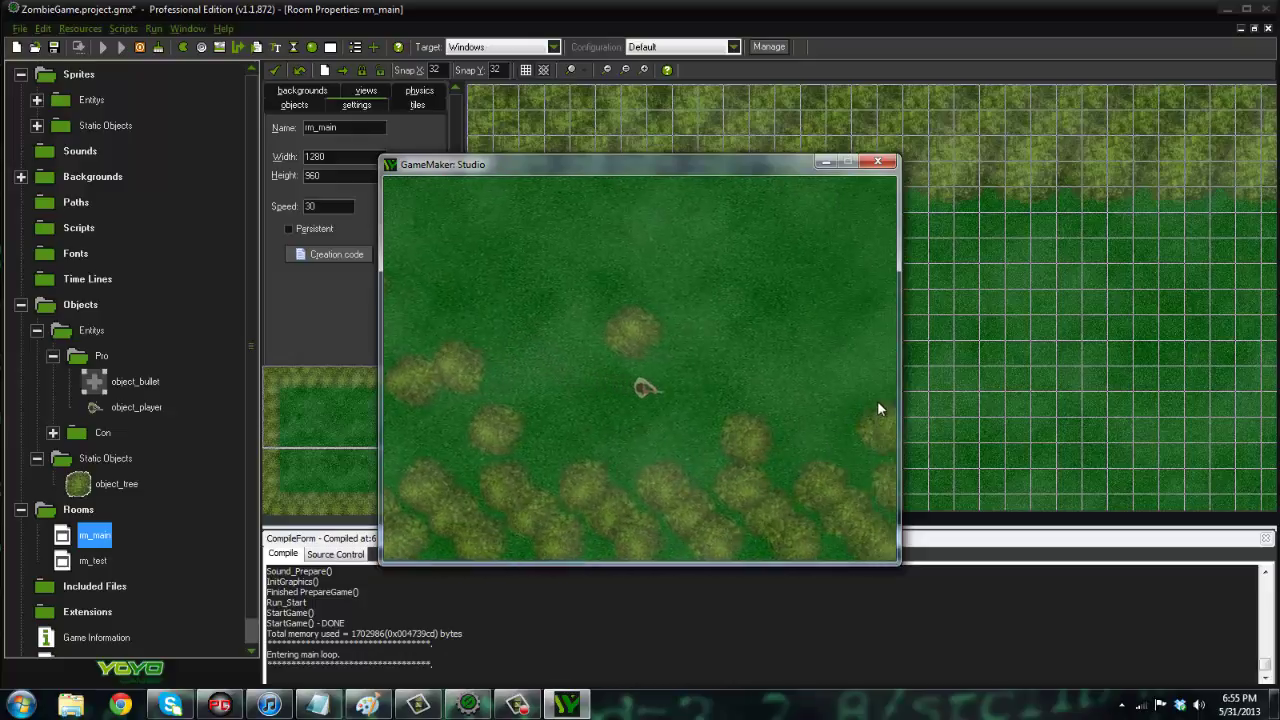
{"action": "key", "text": "d"}
{"action": "key", "text": "w"}
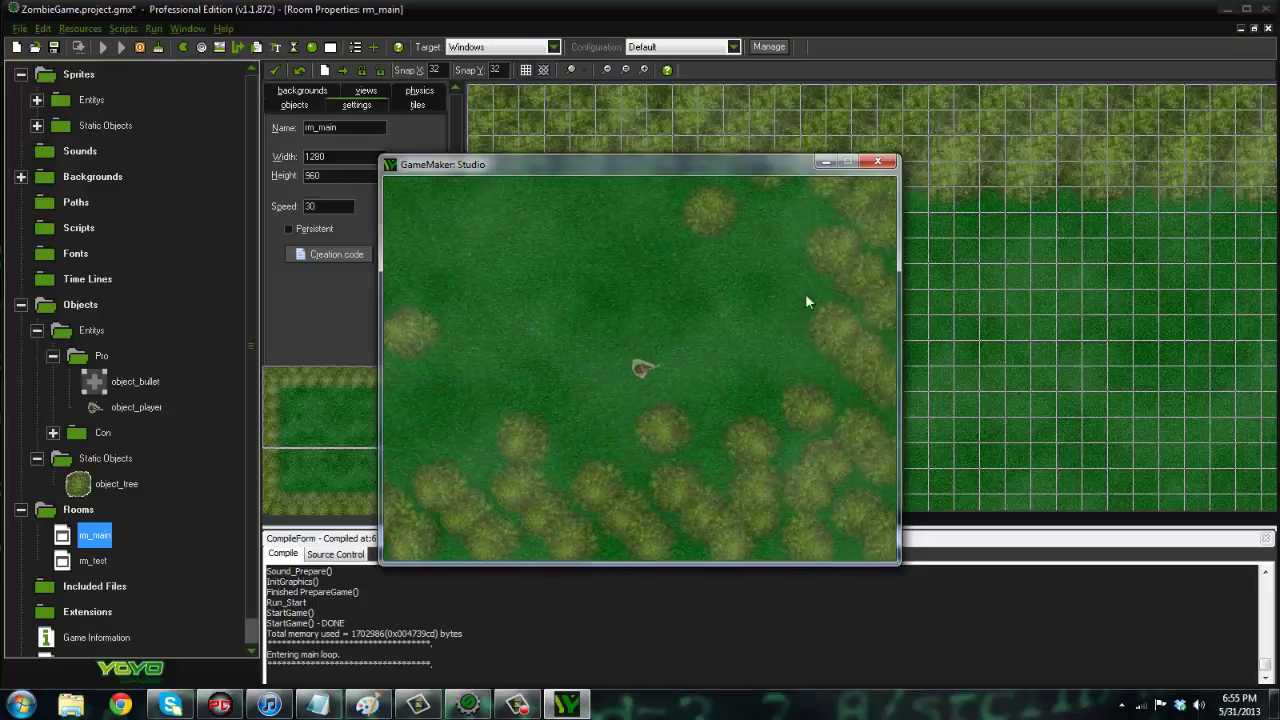
{"action": "key", "text": "w"}
{"action": "key", "text": "d"}
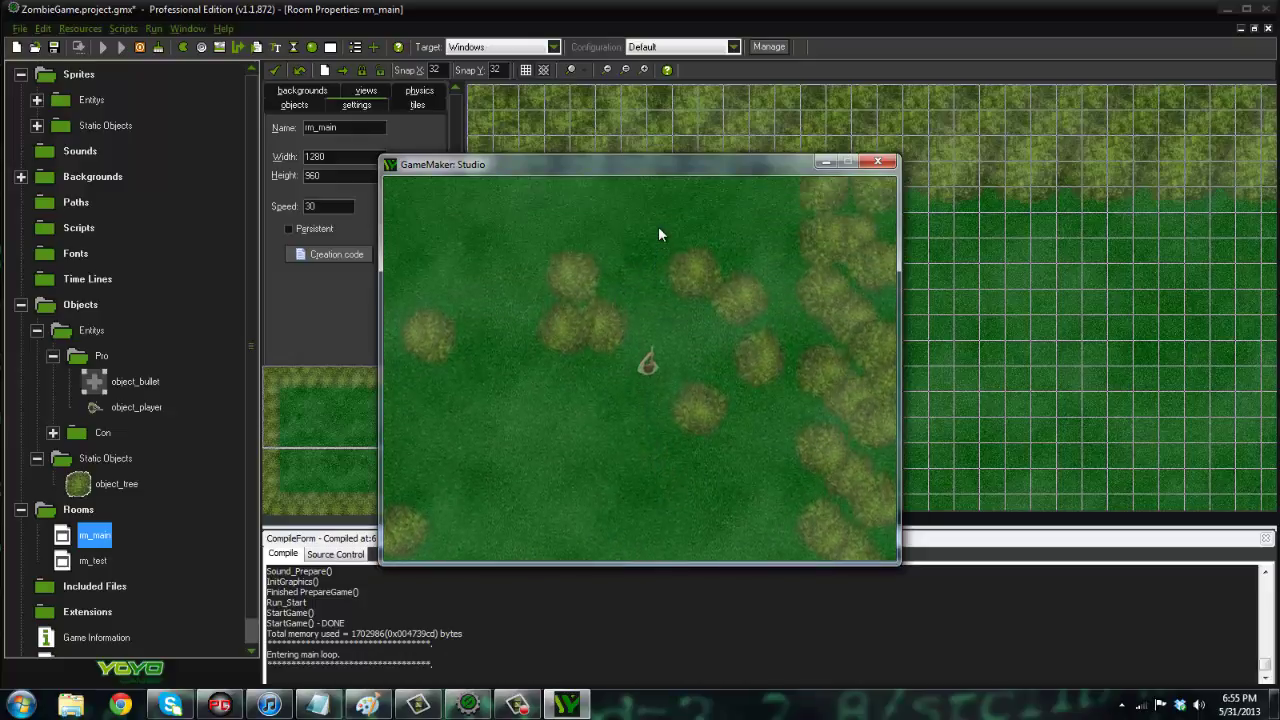
{"action": "key", "text": "w"}
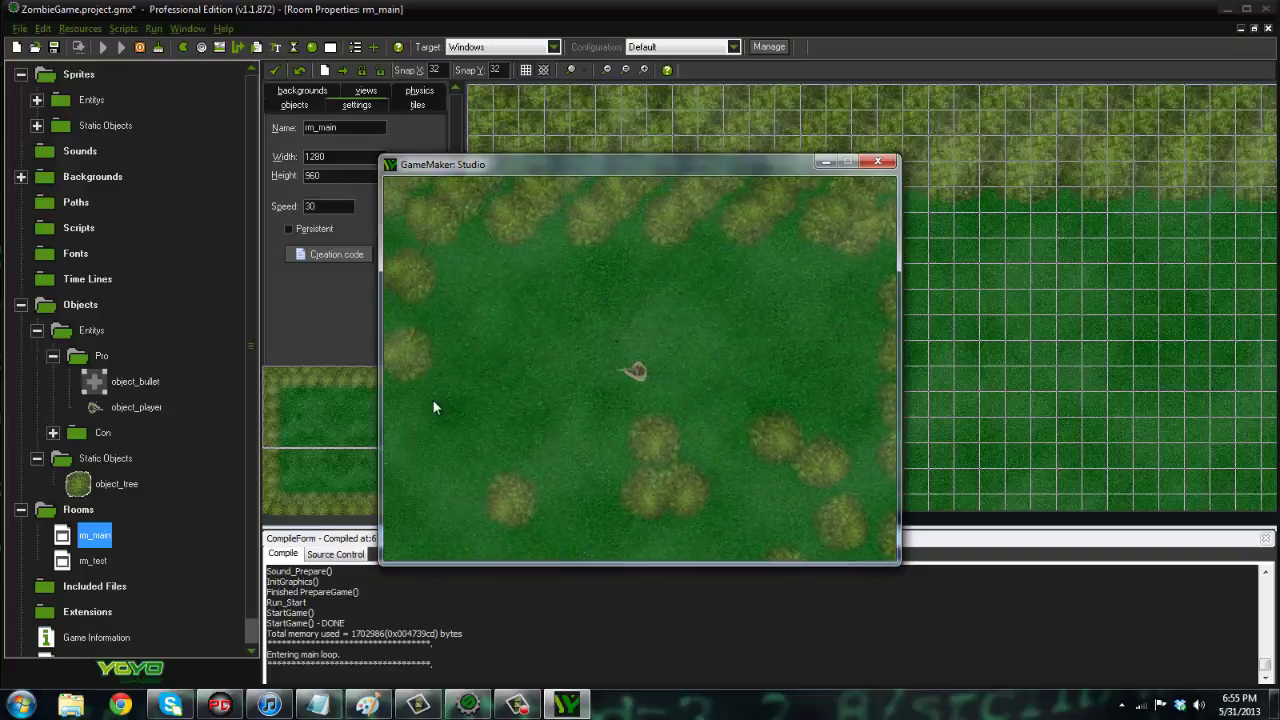
{"action": "key", "text": "s"}
{"action": "key", "text": "a"}
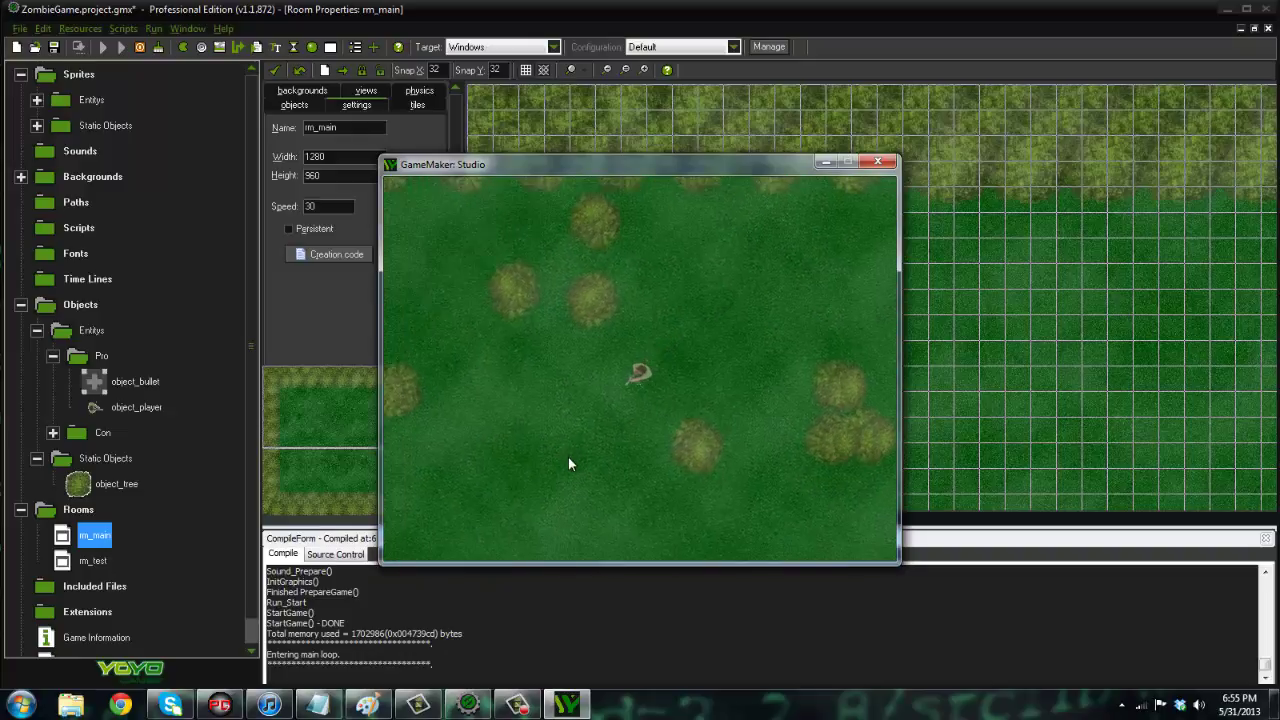
Fire several bullets toward the nearby tree to check how shots interact with it, and close the game.
{"action": "left_click", "coordinate": [772, 460]}
{"action": "left_click", "coordinate": [791, 459]}
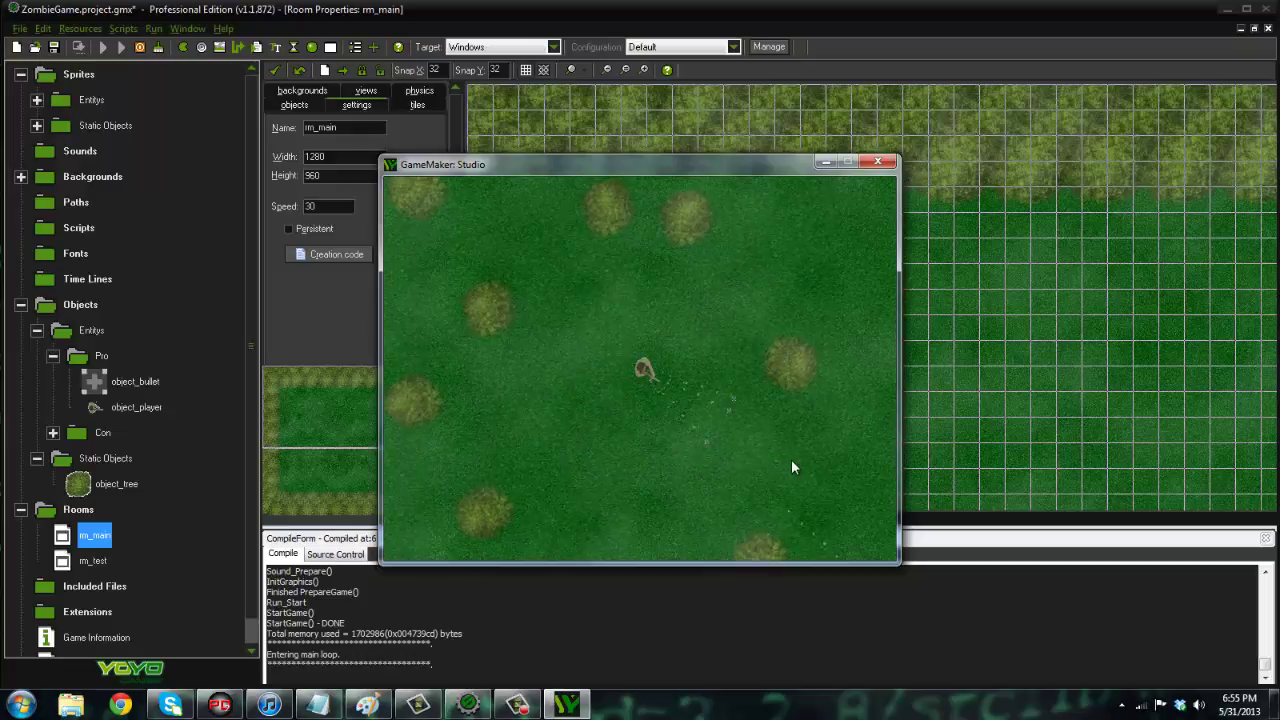
{"action": "left_click", "coordinate": [784, 410]}
{"action": "left_click", "coordinate": [749, 369]}
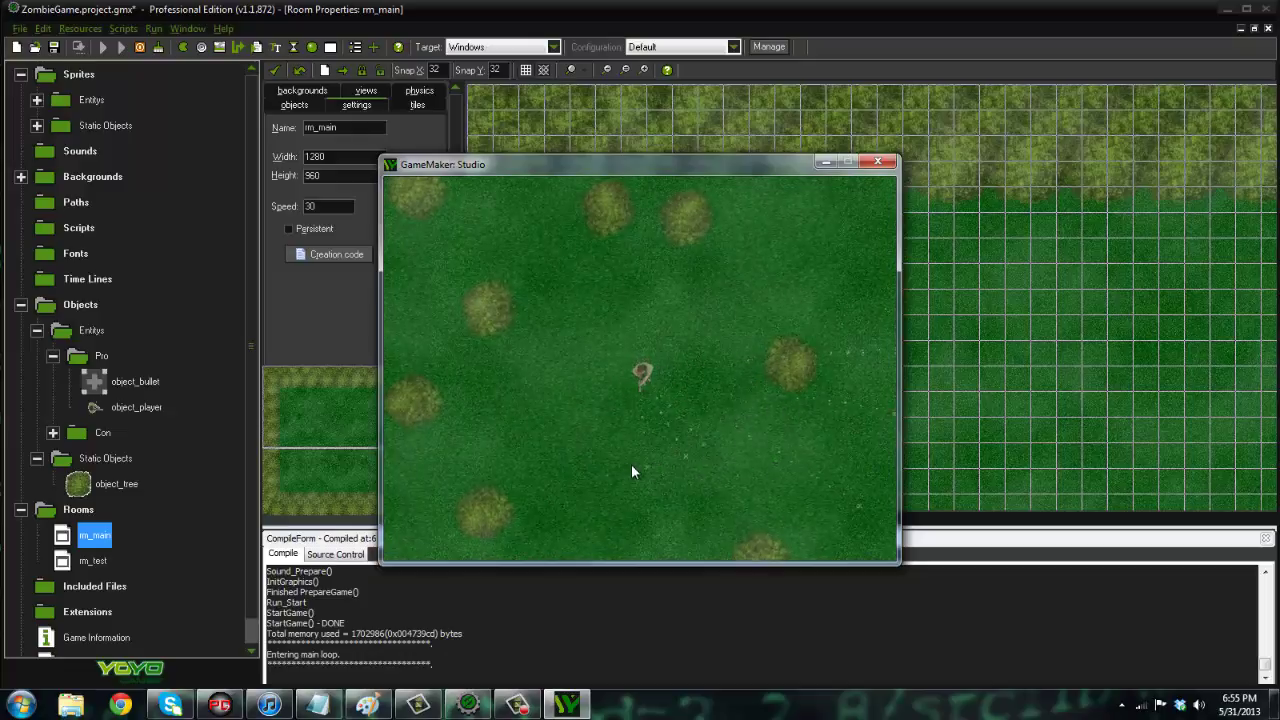
{"action": "left_click", "coordinate": [1060, 218]}
{"action": "key", "text": "Escape"}
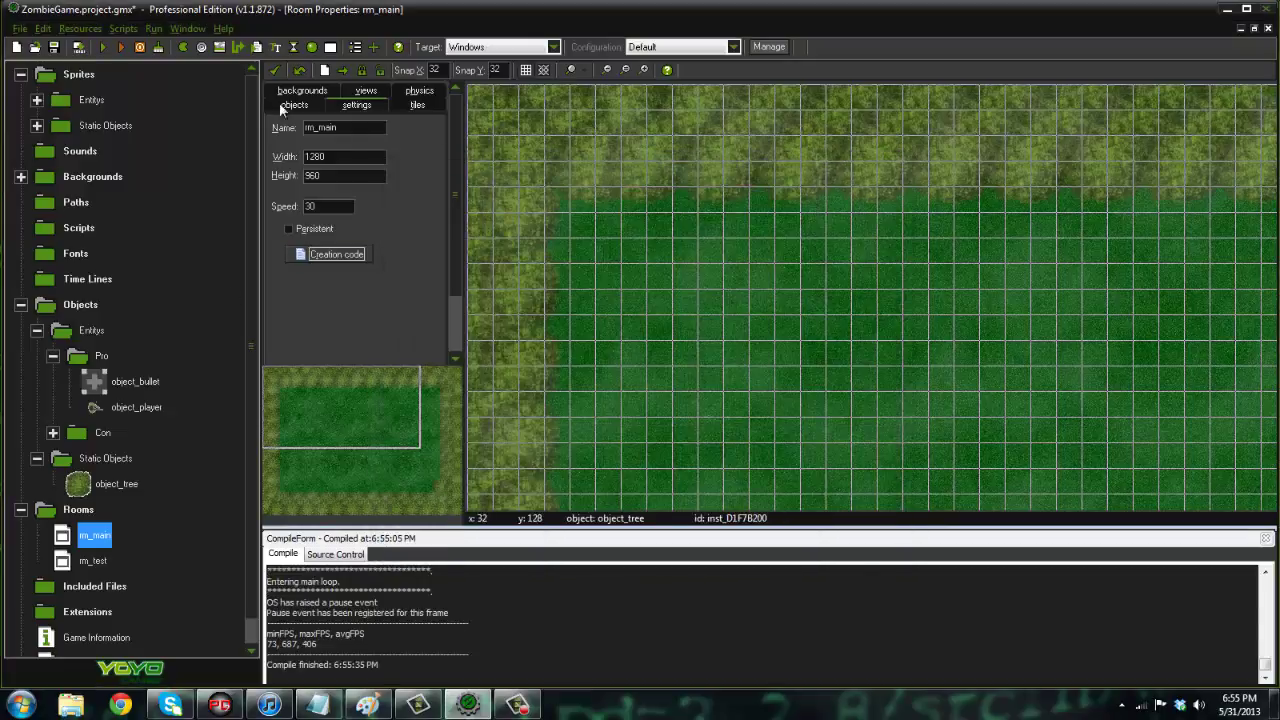
Accept the rm_main room and add a collision event with object_tree to object_bullet.
{"action": "left_click", "coordinate": [273, 71]}
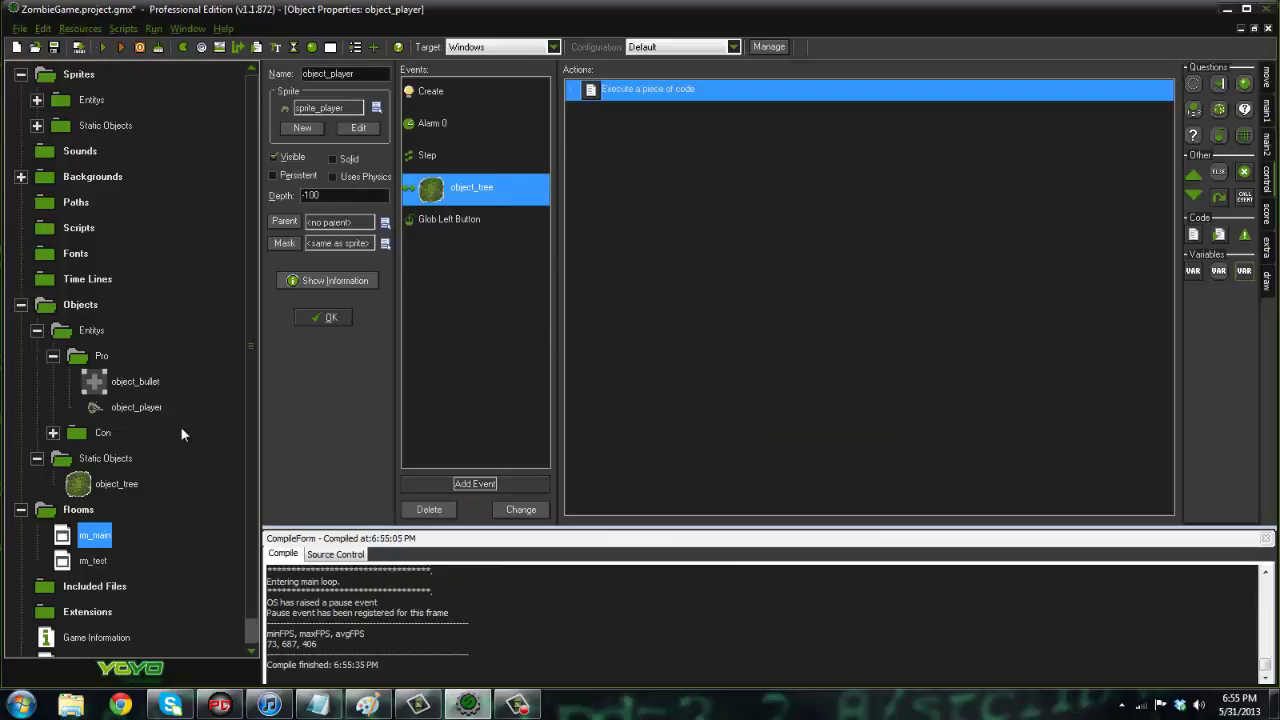
{"action": "double_click", "coordinate": [135, 382]}
{"action": "left_click", "coordinate": [521, 488]}
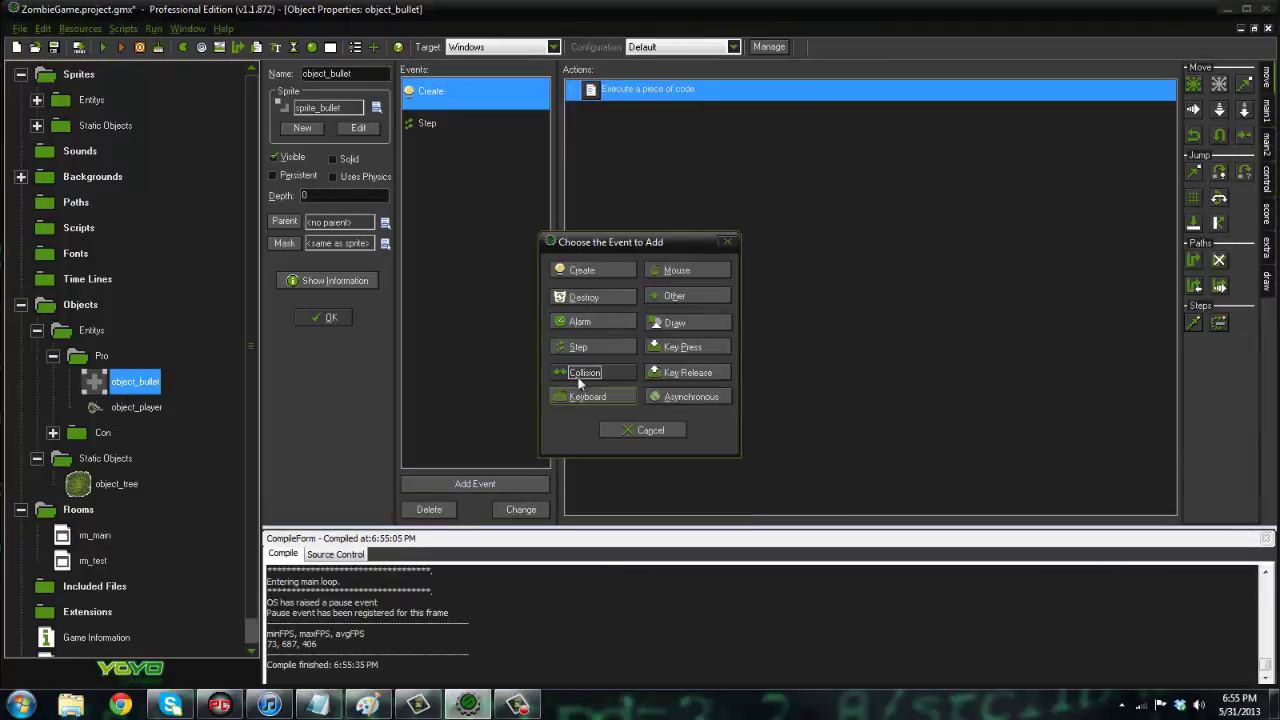
{"action": "left_click", "coordinate": [585, 372]}
{"action": "mouse_move", "coordinate": [690, 414]}
{"action": "left_click", "coordinate": [740, 416]}
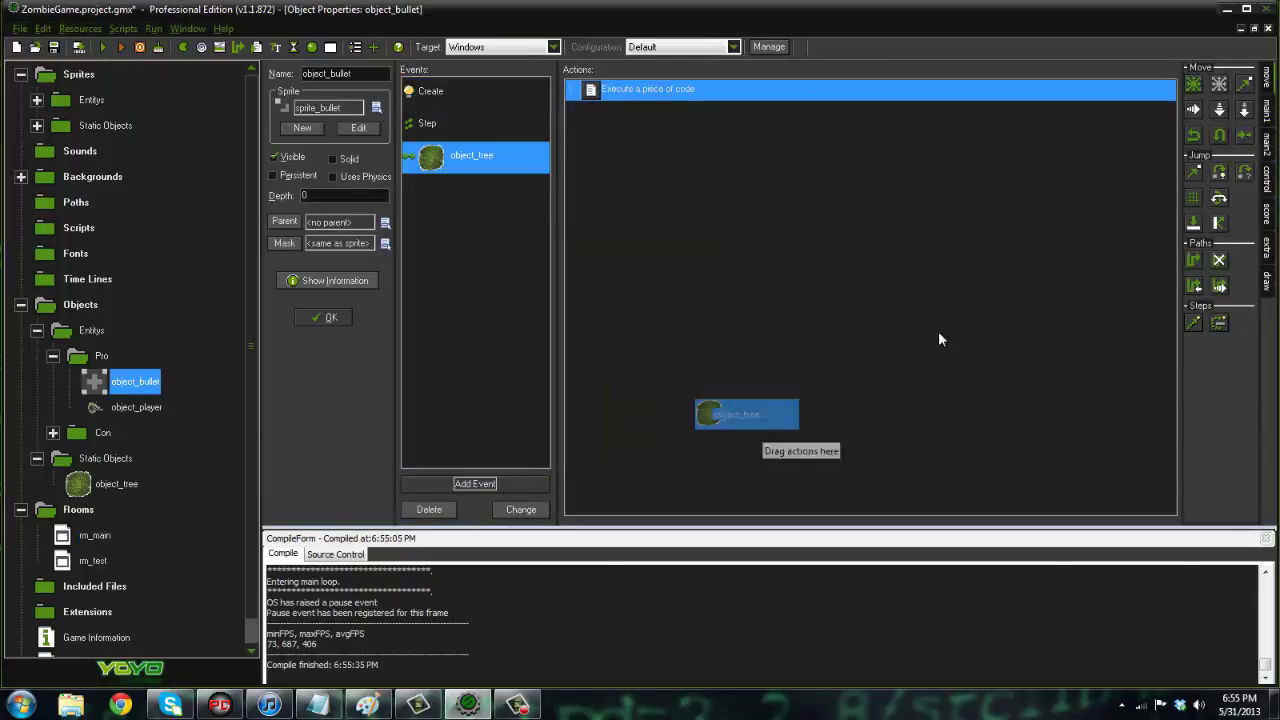
Give the bullet's object_tree collision event a code action containing instance_destroy(); and accept the code and object_bullet.
{"action": "left_click", "coordinate": [1266, 180]}
{"action": "left_click", "coordinate": [1192, 232]}
{"action": "type", "text": "iknst"}
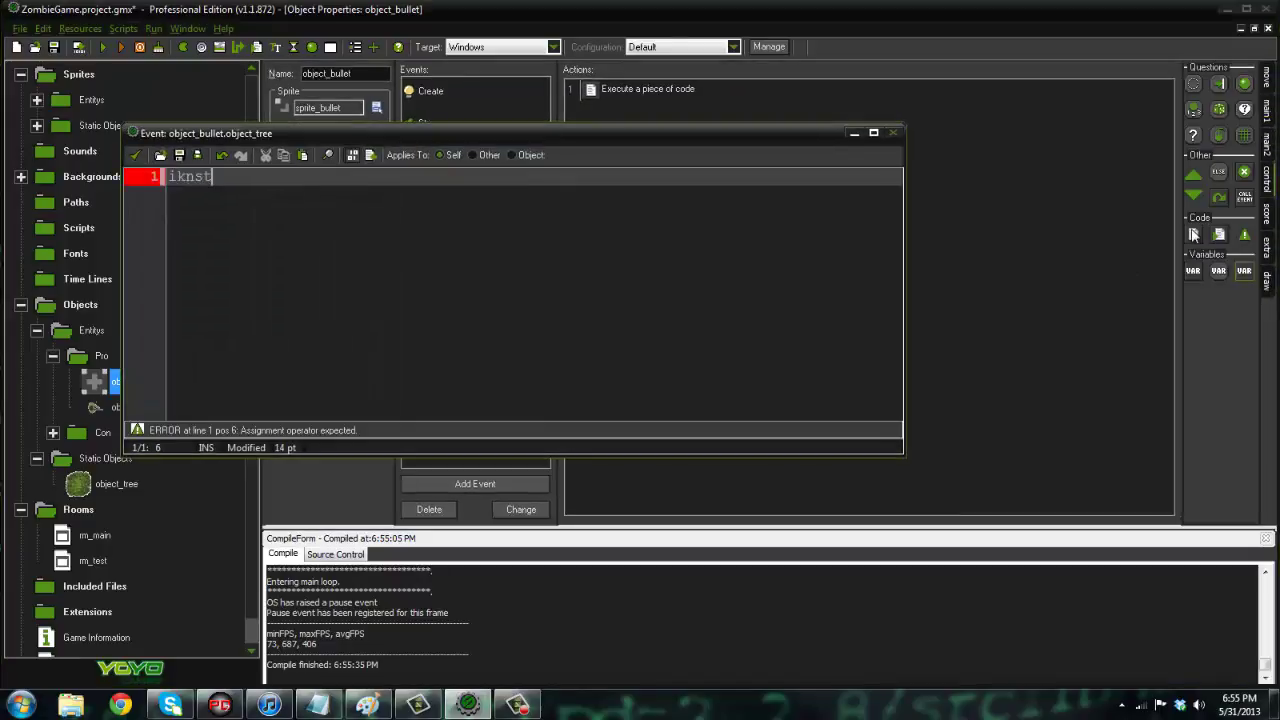
{"action": "key", "text": "BackSpace"}
{"action": "key", "text": "BackSpace"}
{"action": "key", "text": "BackSpace"}
{"action": "key", "text": "BackSpace"}
{"action": "type", "text": "instance_"}
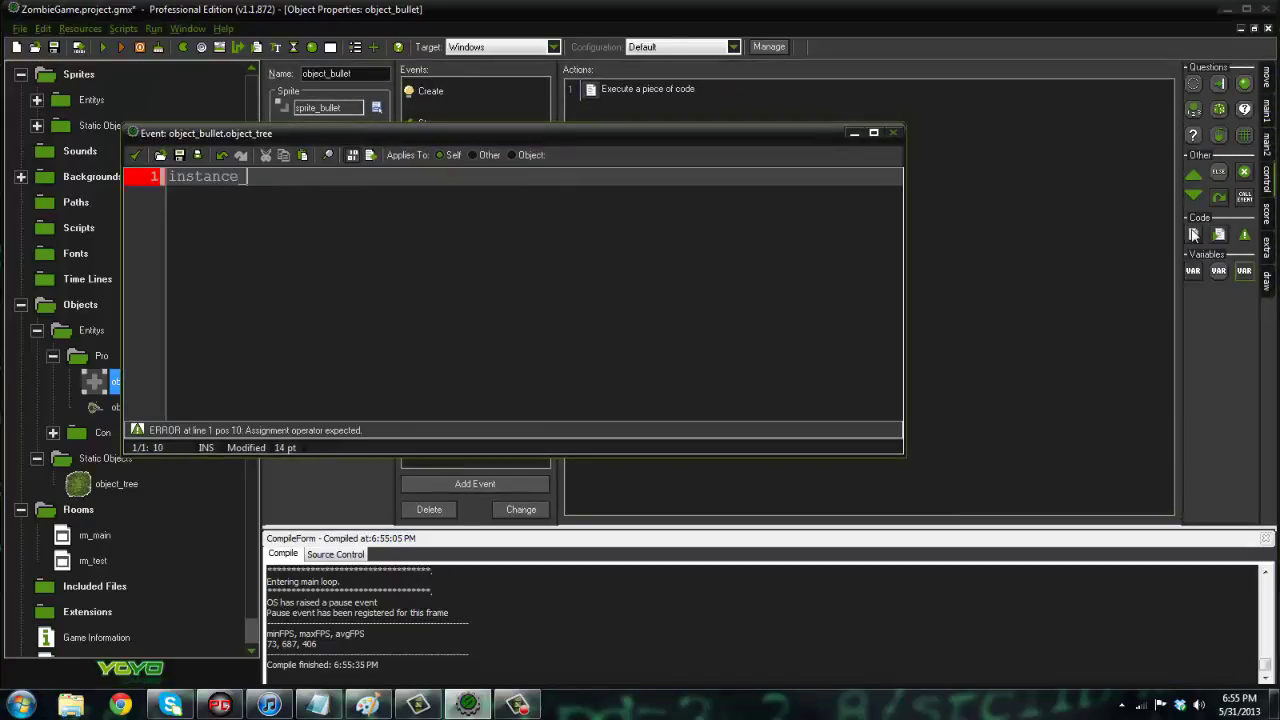
{"action": "type", "text": "destroy();"}
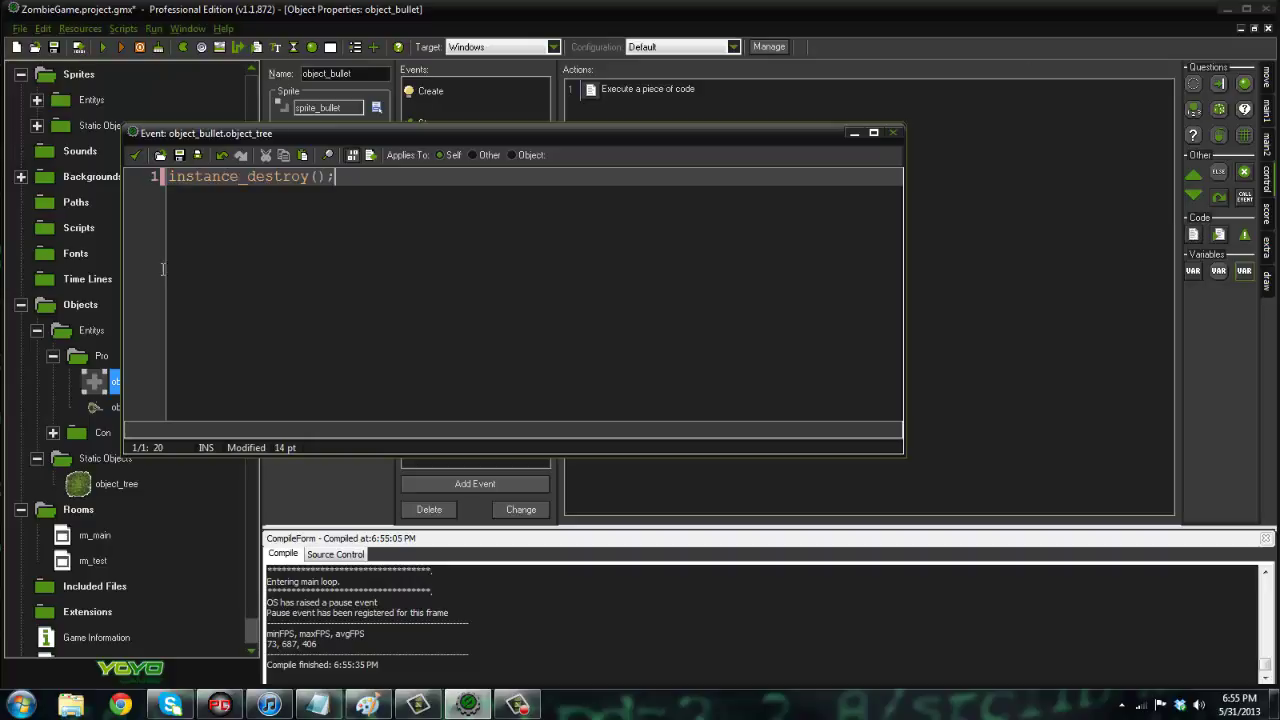
{"action": "left_click", "coordinate": [135, 155]}
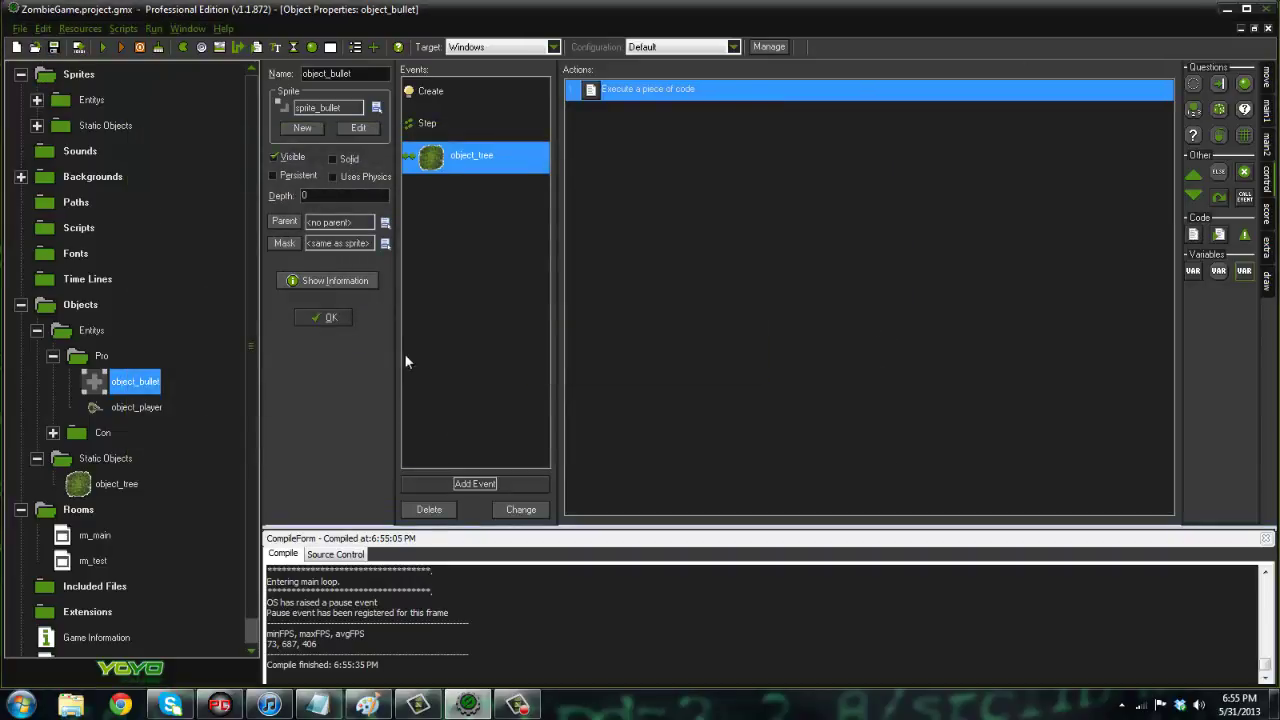
{"action": "left_click", "coordinate": [333, 318]}
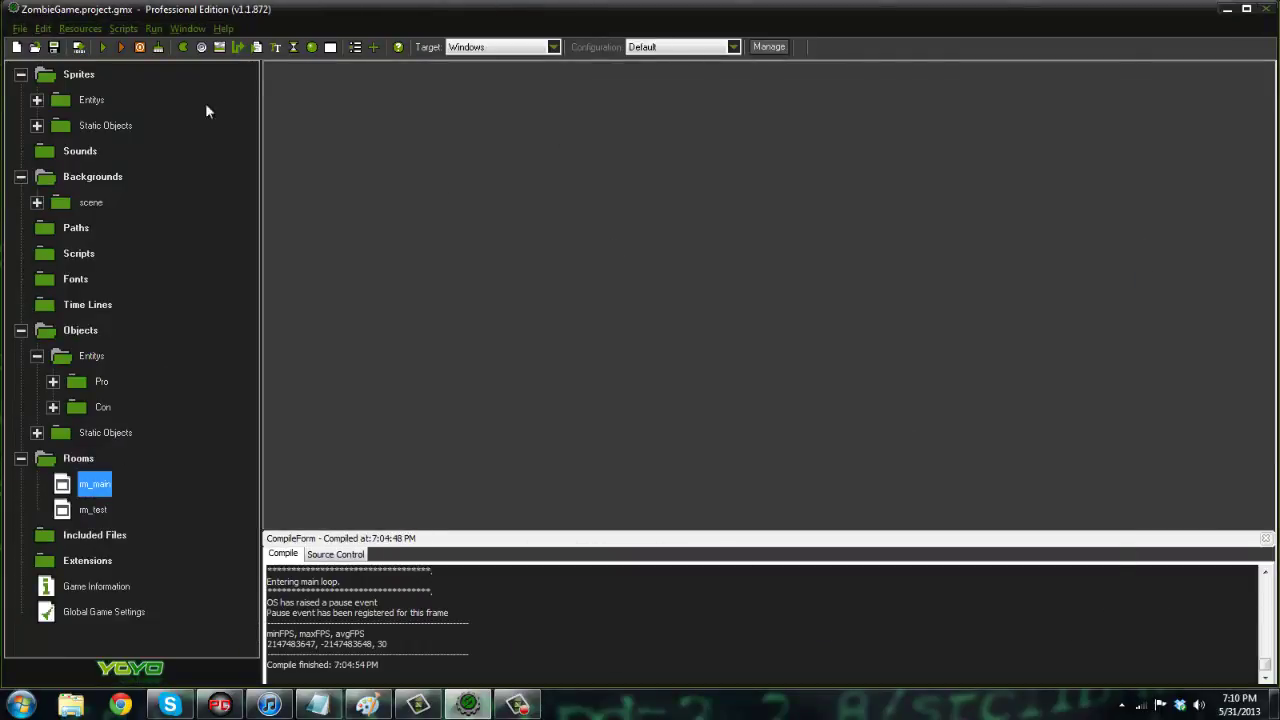
Create a new sprite in the Static Objects sprite group and name it sprite_light.
{"action": "double_click", "coordinate": [51, 125]}
{"action": "right_click", "coordinate": [96, 124]}
{"action": "left_click", "coordinate": [106, 131]}
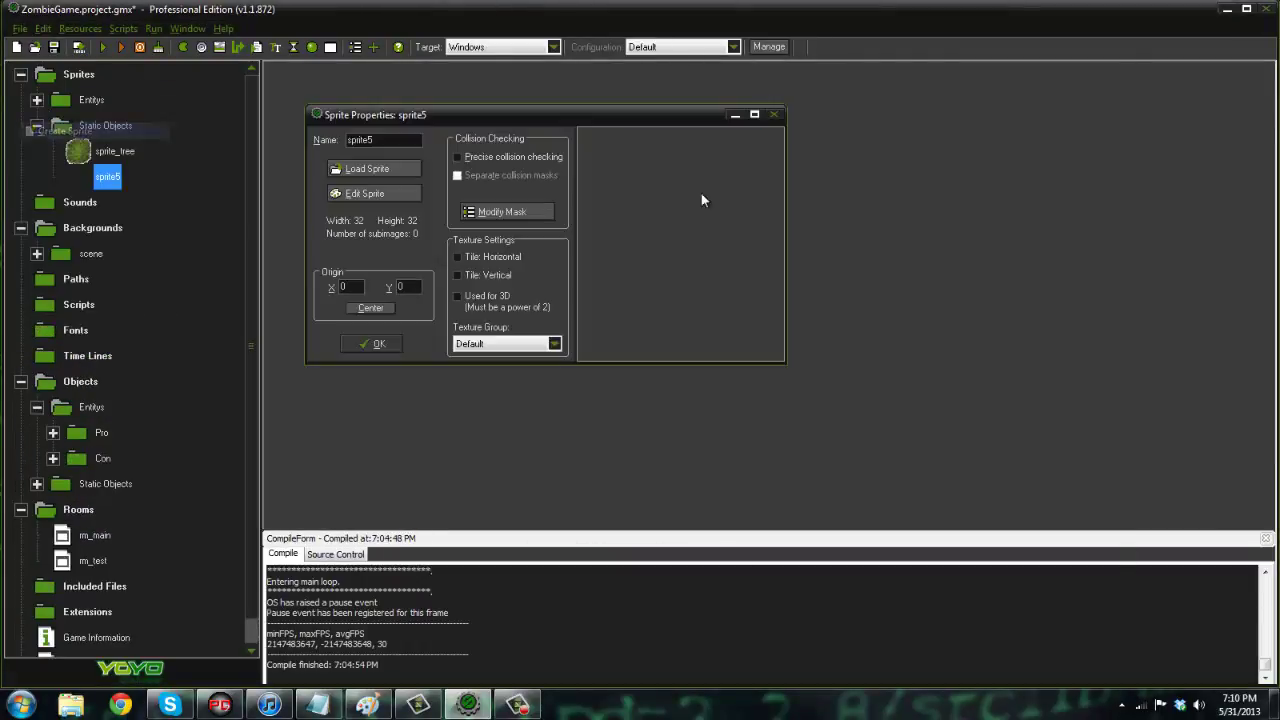
{"action": "type", "text": "spr"}
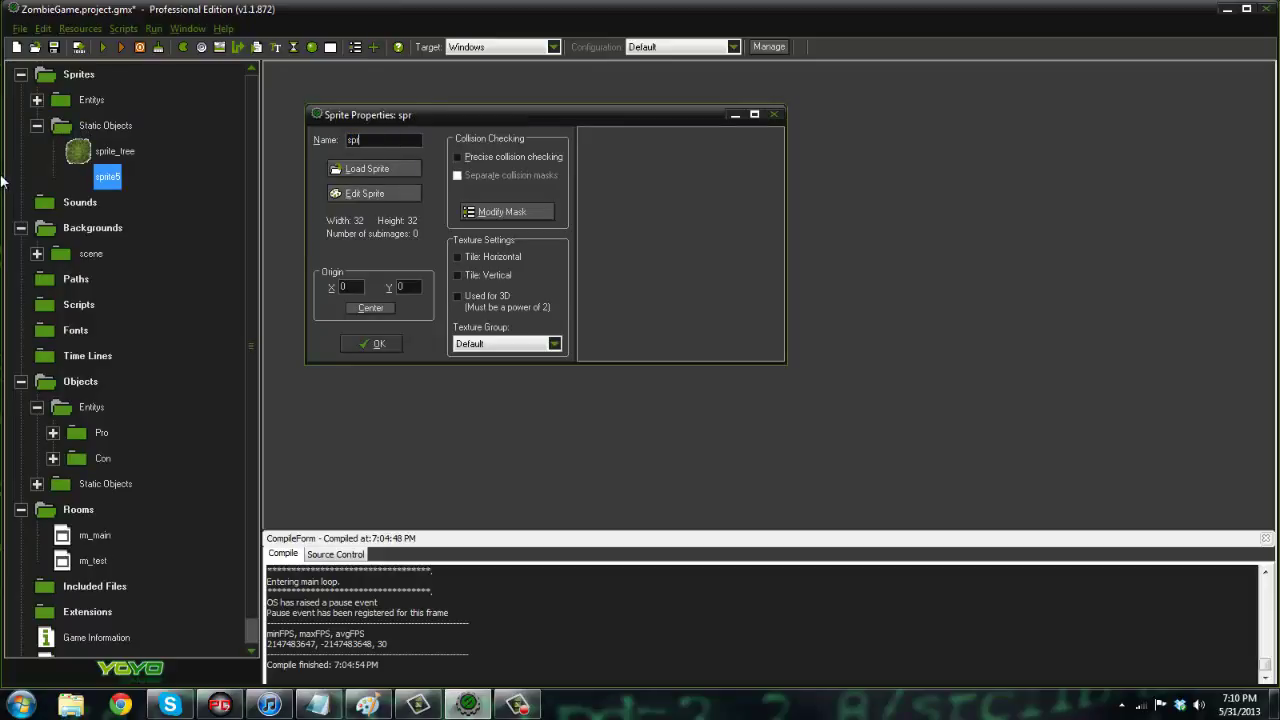
{"action": "type", "text": "ite_light"}
Load spotlight.png from the Zombie Course folder as sprite_light's image, check it in the sprite editor, and accept the sprite.
{"action": "left_click", "coordinate": [362, 168]}
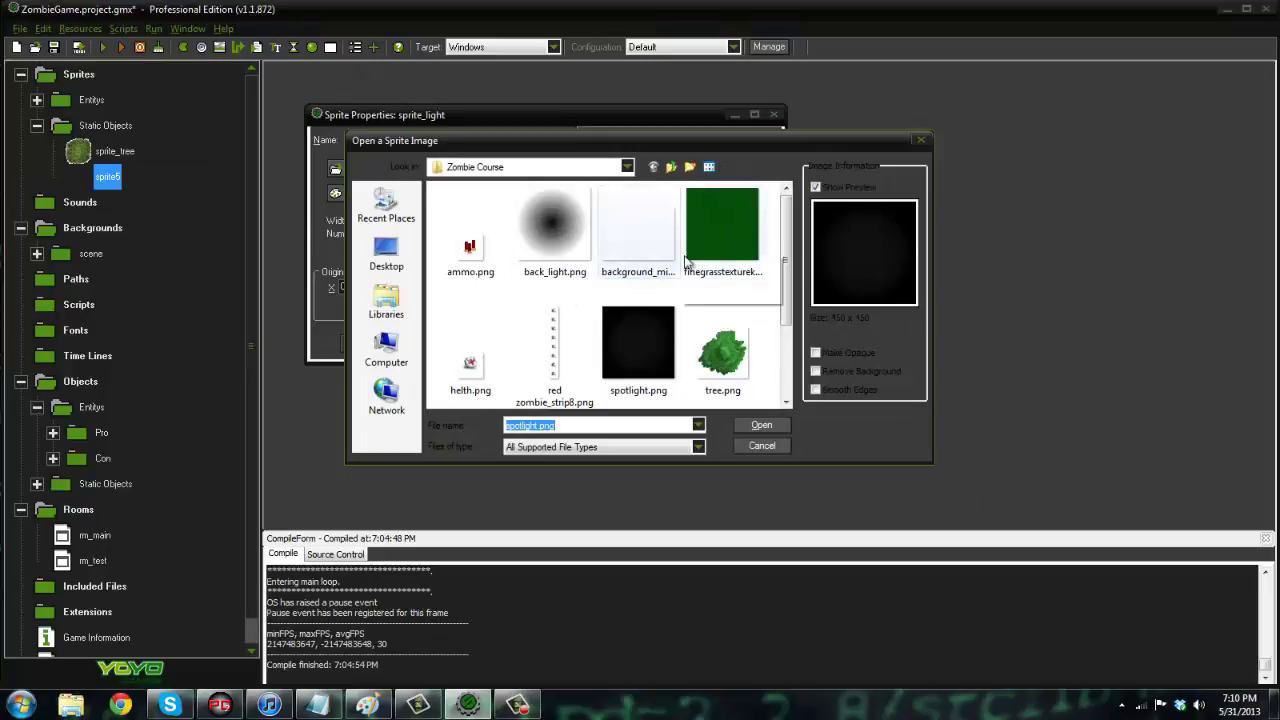
{"action": "double_click", "coordinate": [645, 340]}
{"action": "left_click", "coordinate": [365, 199]}
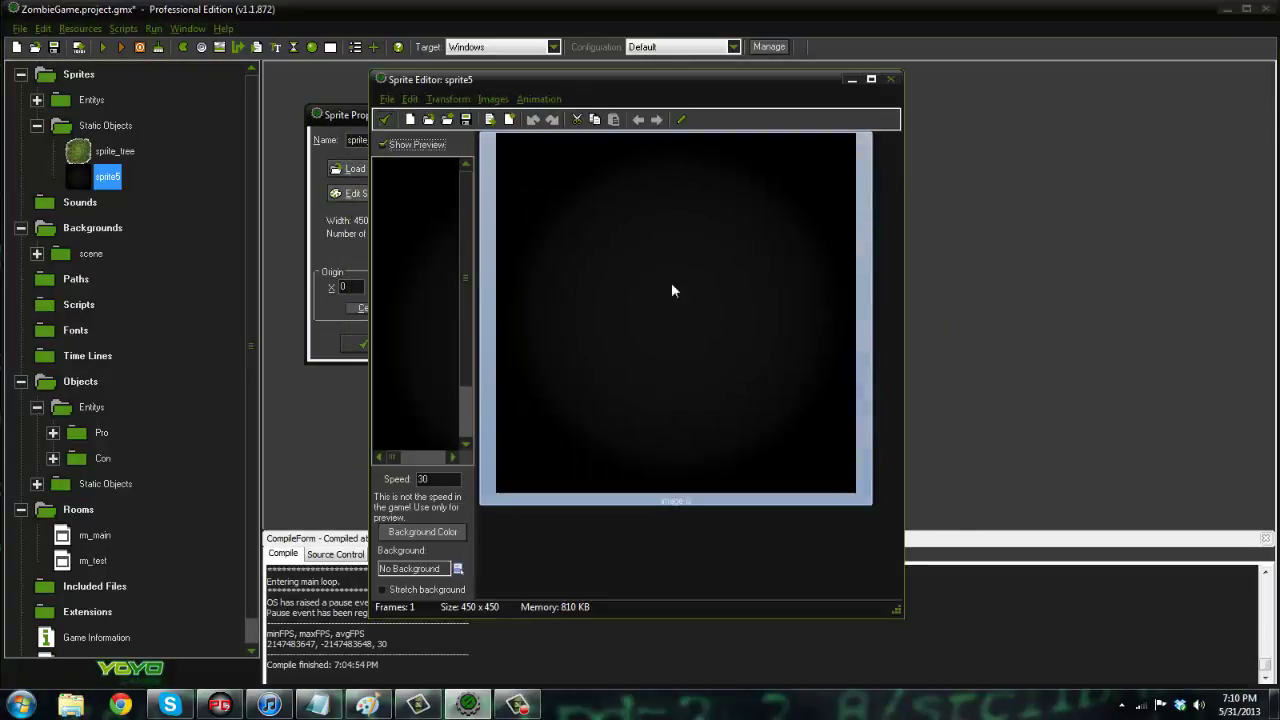
{"action": "left_click", "coordinate": [385, 122]}
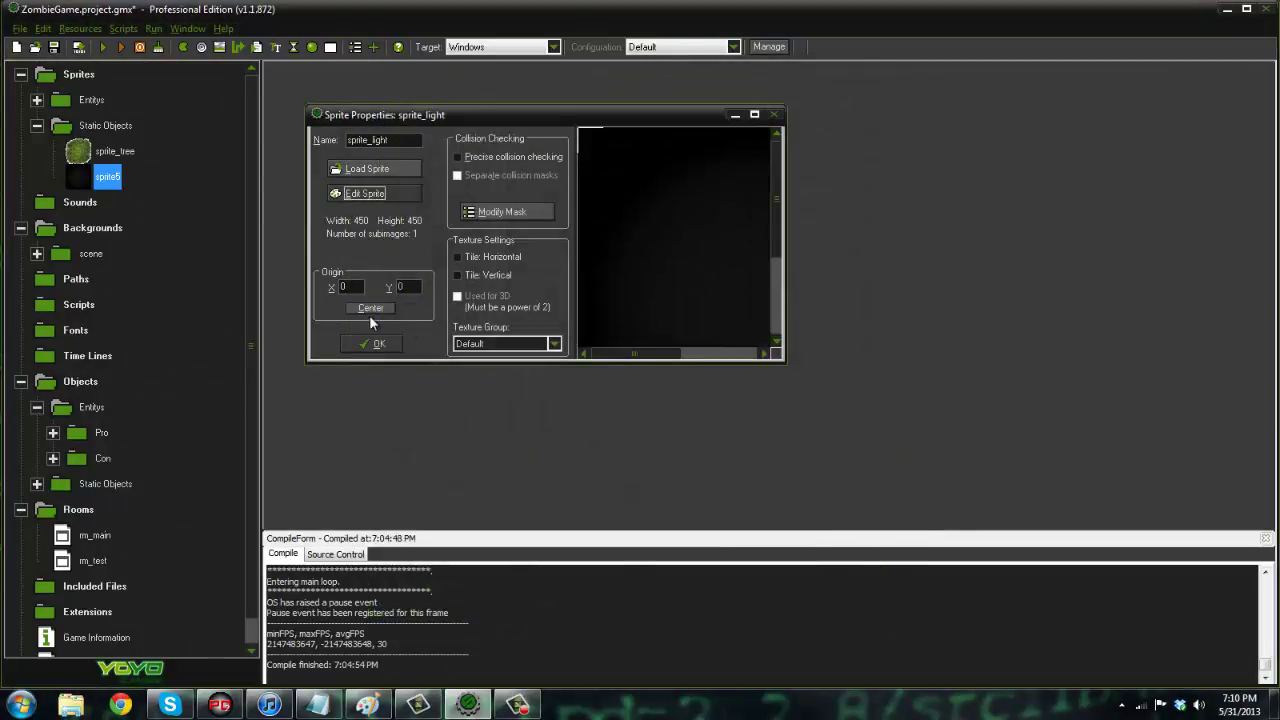
{"action": "left_click", "coordinate": [380, 344]}
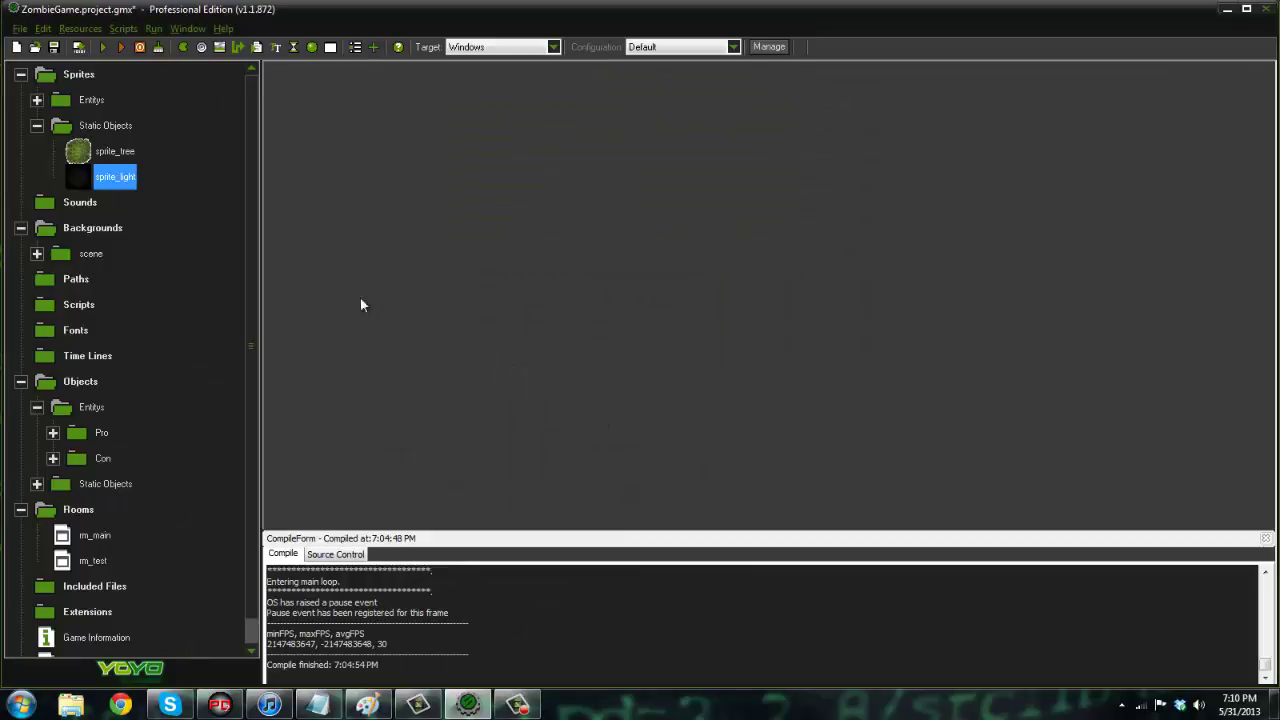
Create a new object in the Static Objects object group and name it object_light.
{"action": "left_click", "coordinate": [37, 126]}
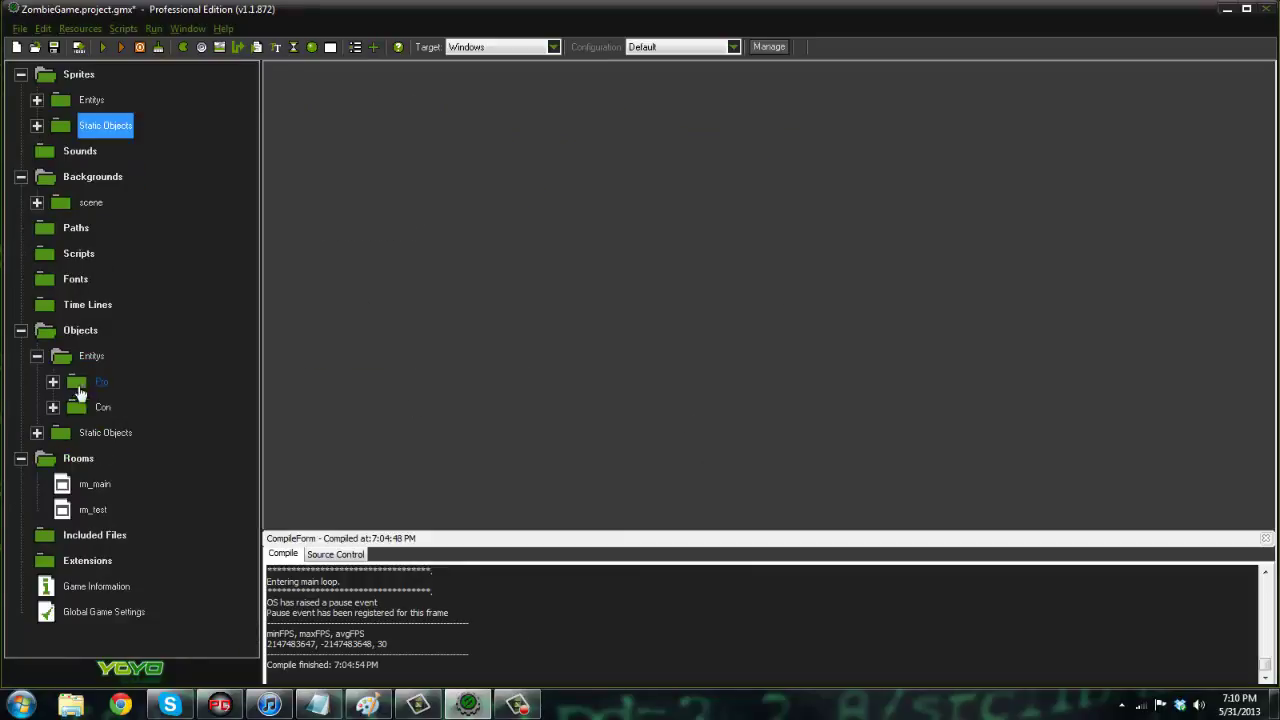
{"action": "left_click", "coordinate": [37, 433]}
{"action": "right_click", "coordinate": [105, 432]}
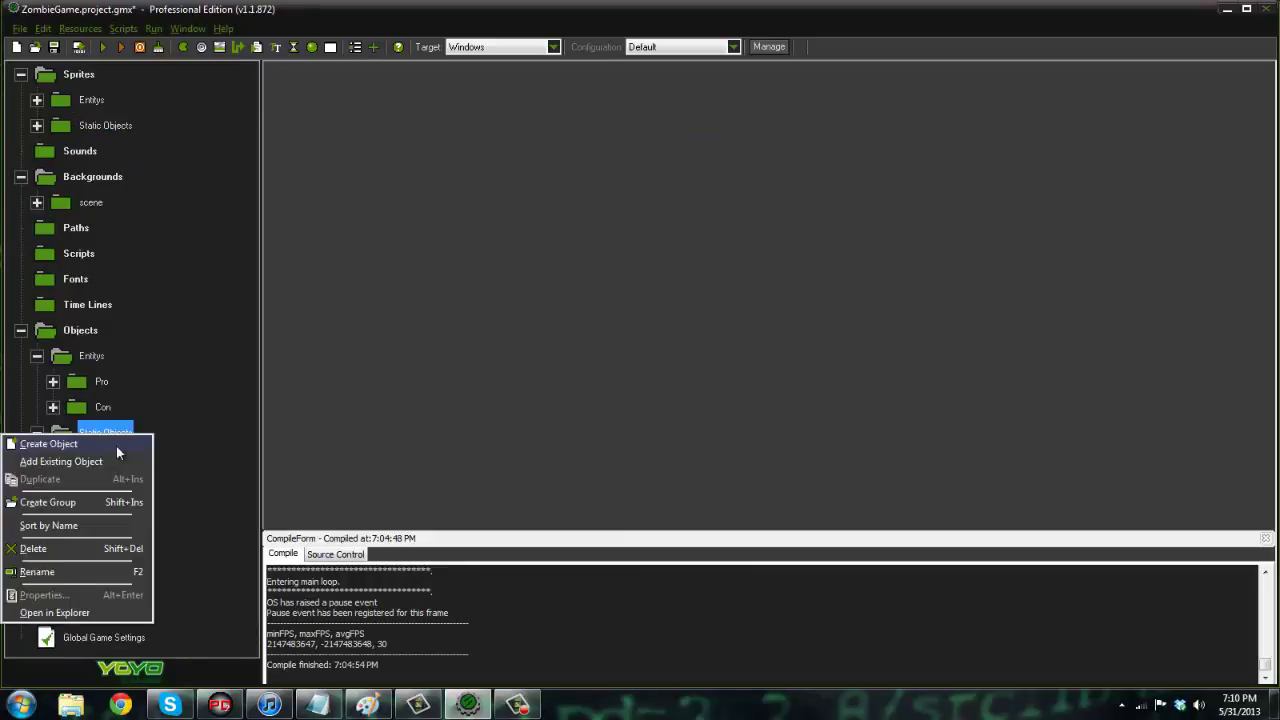
{"action": "left_click", "coordinate": [116, 446]}
{"action": "type", "text": "object_light"}
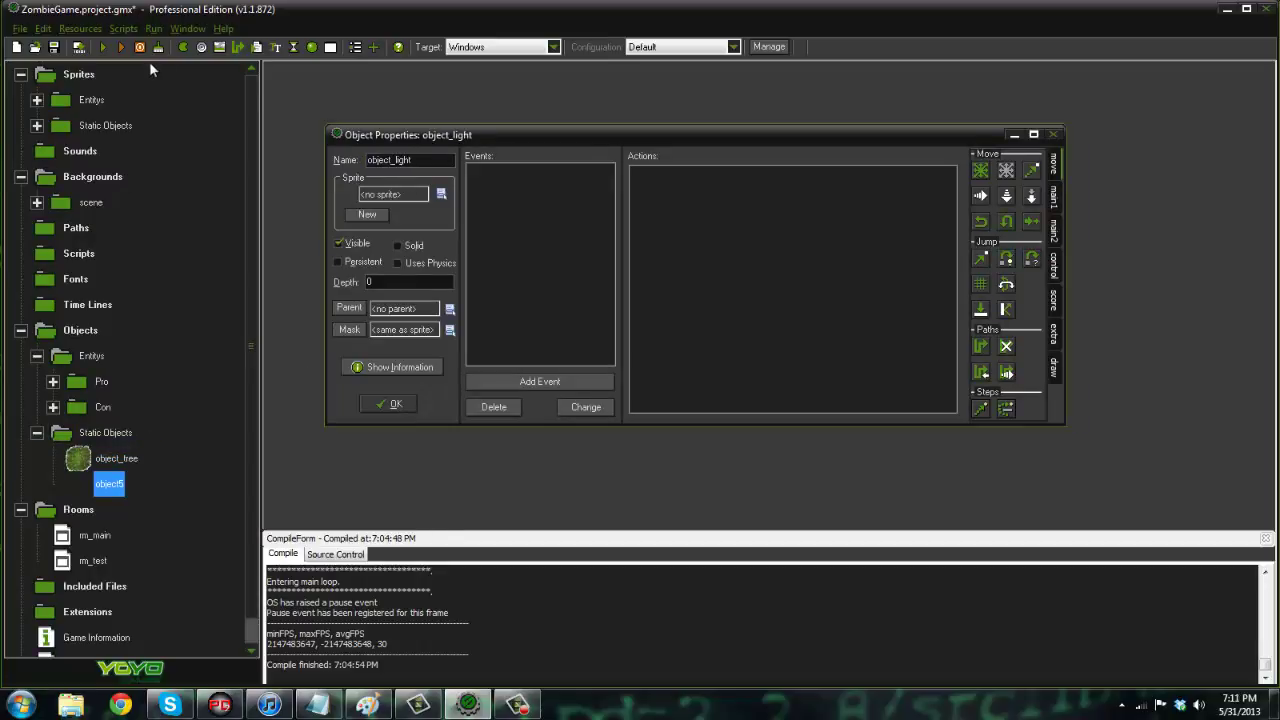
Add a Draw event to object_light and give it an empty code action.
{"action": "left_click", "coordinate": [540, 381]}
{"action": "left_click", "coordinate": [700, 327]}
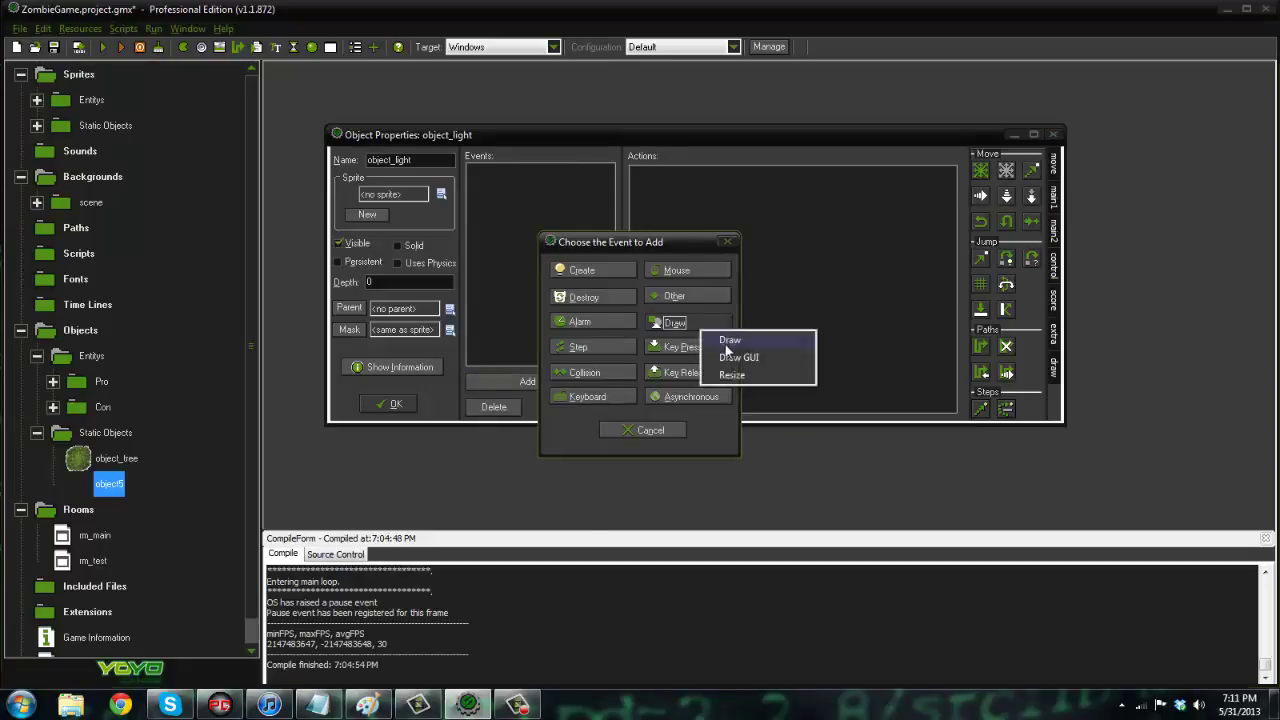
{"action": "left_click", "coordinate": [728, 341]}
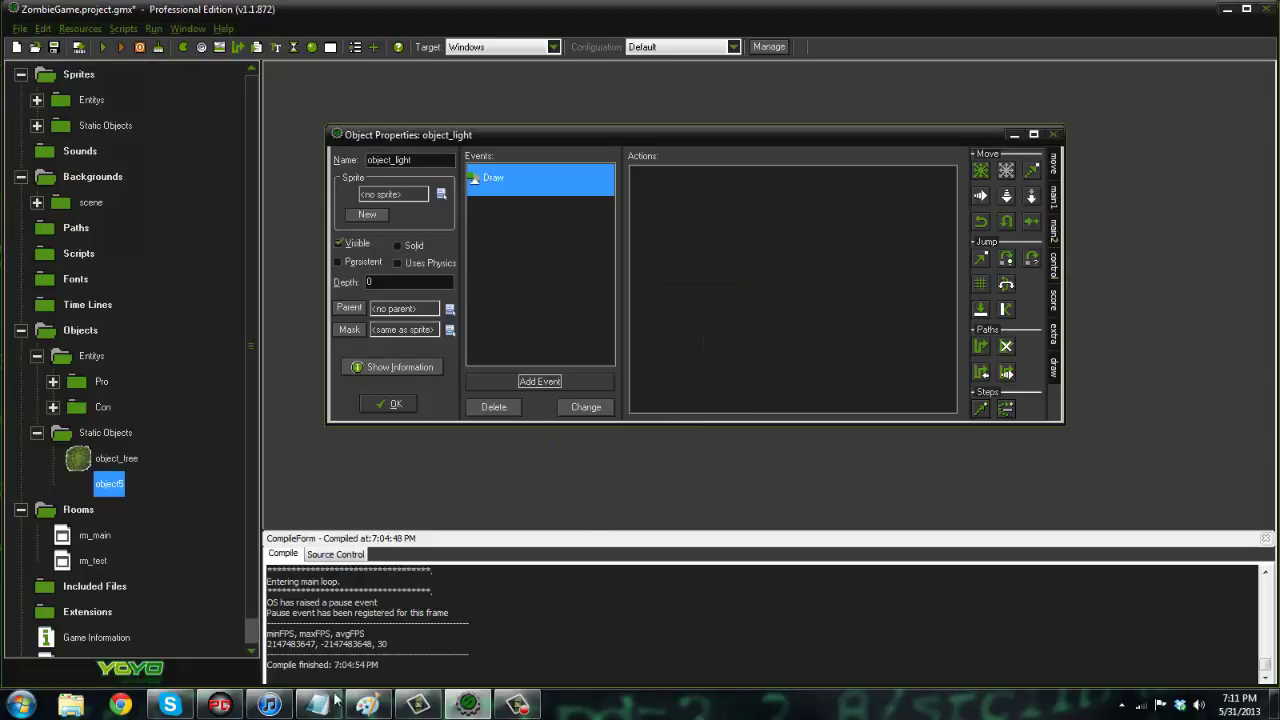
{"action": "left_click", "coordinate": [1055, 262]}
{"action": "left_click_drag", "start_coordinate": [988, 336], "coordinate": [790, 290]}
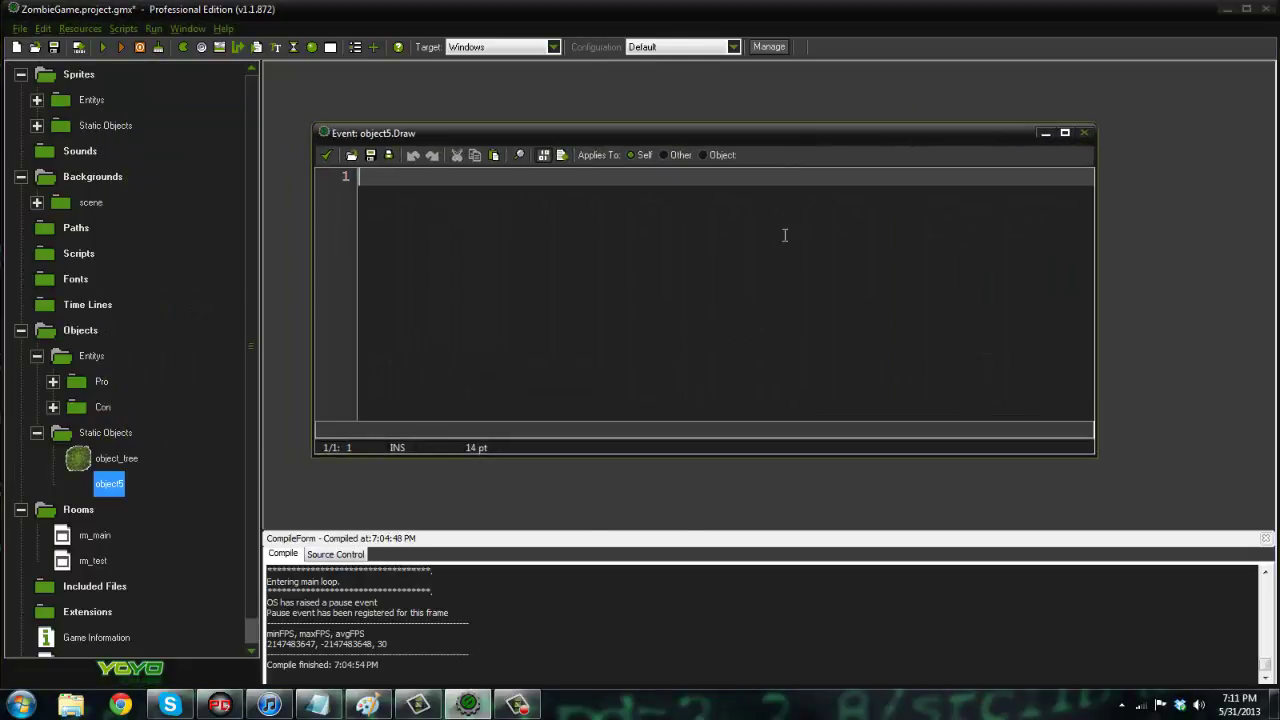
Write draw_set_blend_mode(bm_add); as the first line of the Draw code.
{"action": "type", "text": "draw_"}
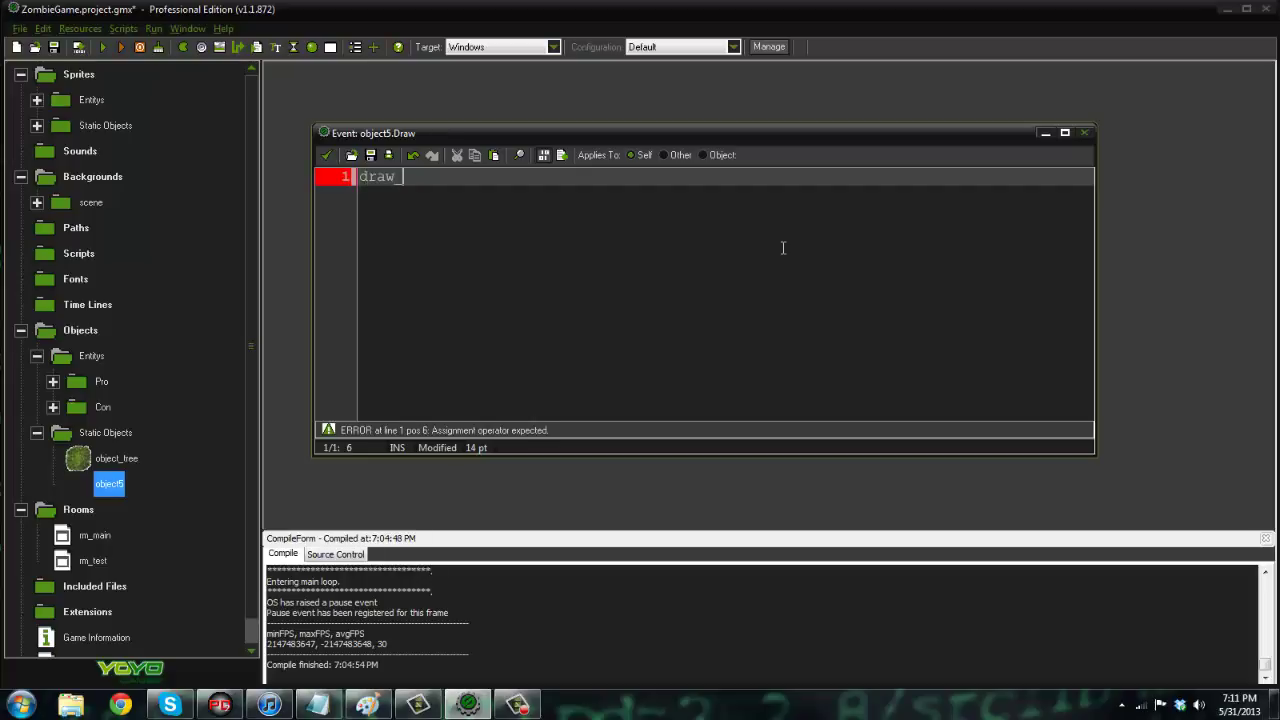
{"action": "type", "text": "set_"}
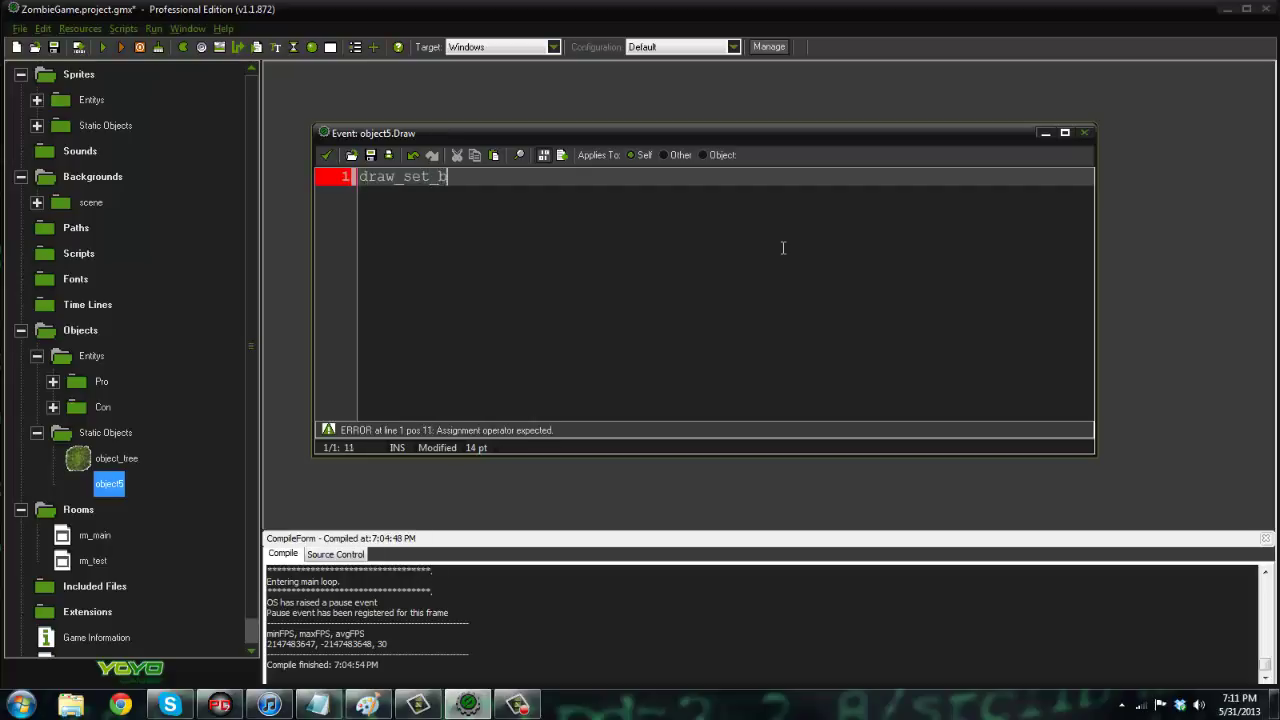
{"action": "type", "text": "blend_mode("}
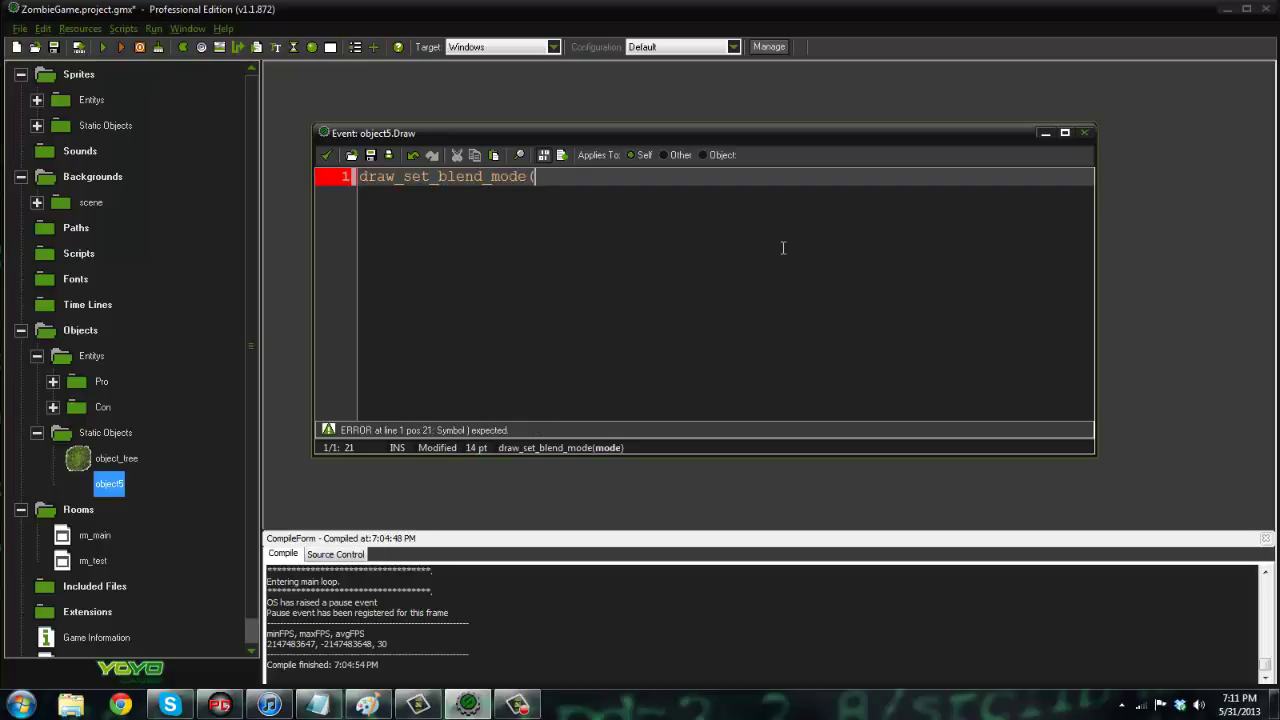
{"action": "type", "text": "bm_add);"}
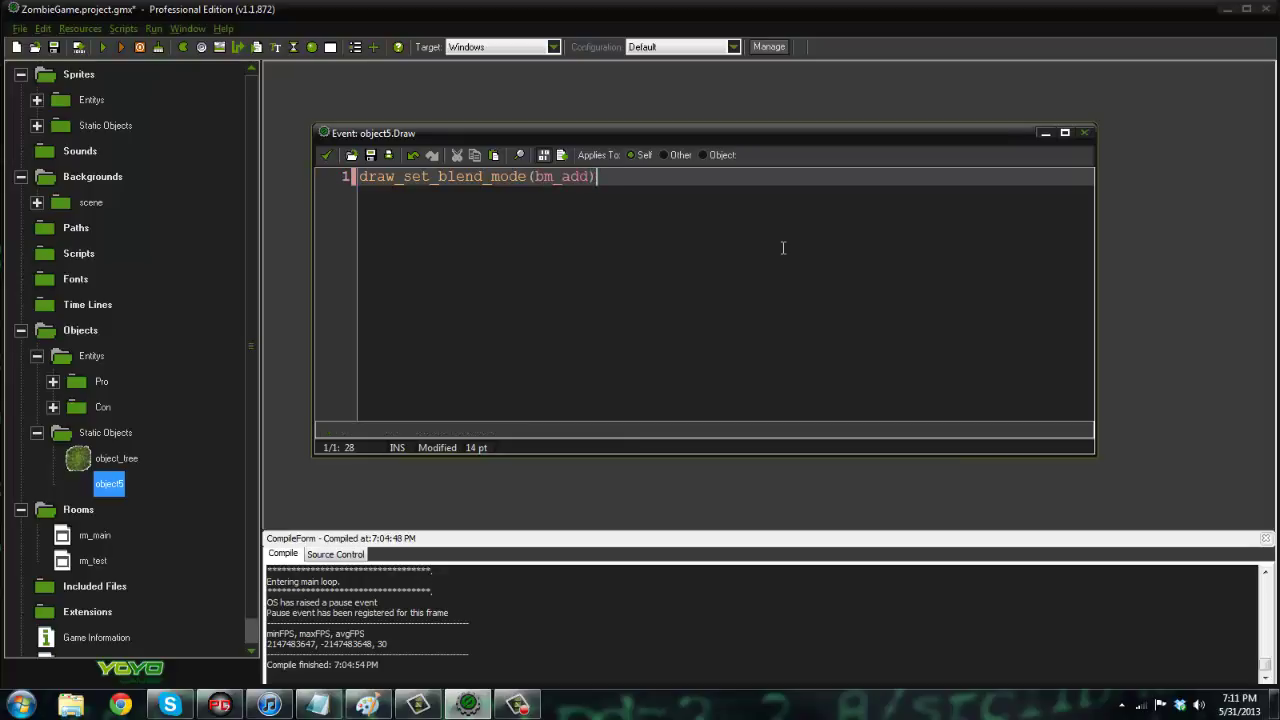
{"action": "key", "text": "Return"}
Add the second code line draw_sprite(sprite_light,-1,object_player.x,object_player.y); to draw the light at the player's position.
{"action": "type", "text": "sr"}
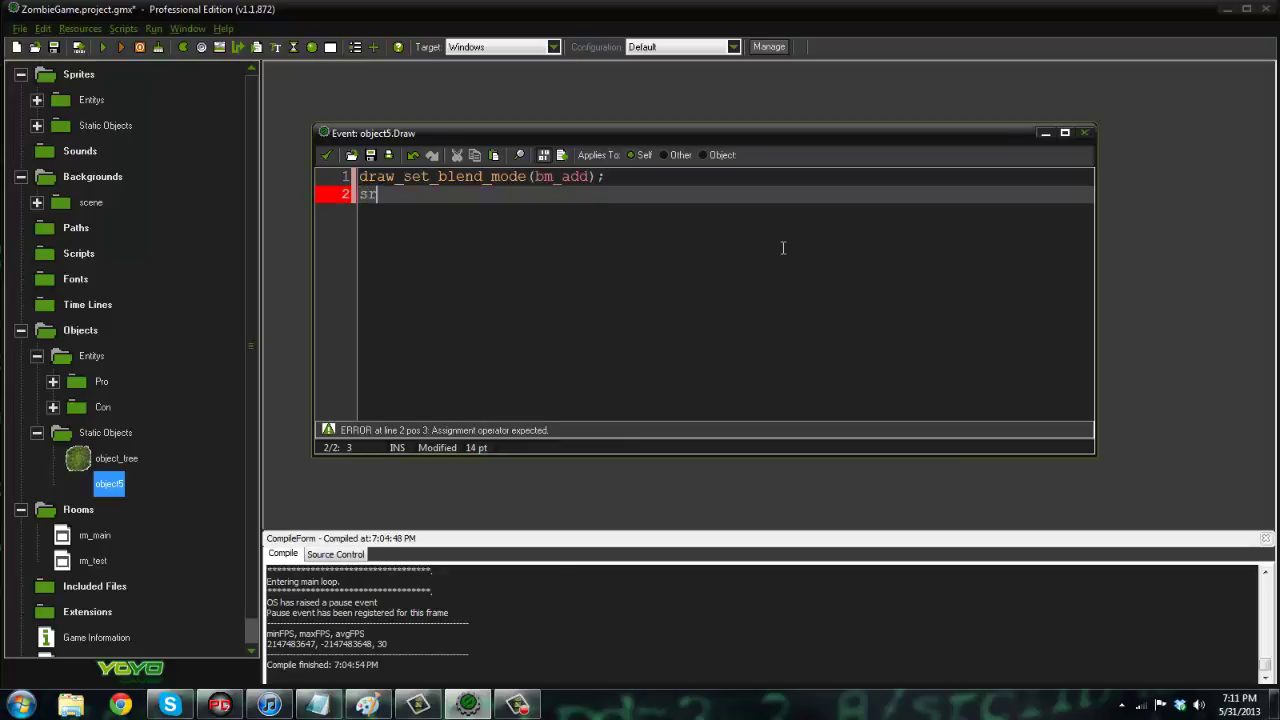
{"action": "type", "text": "aw_sprite("}
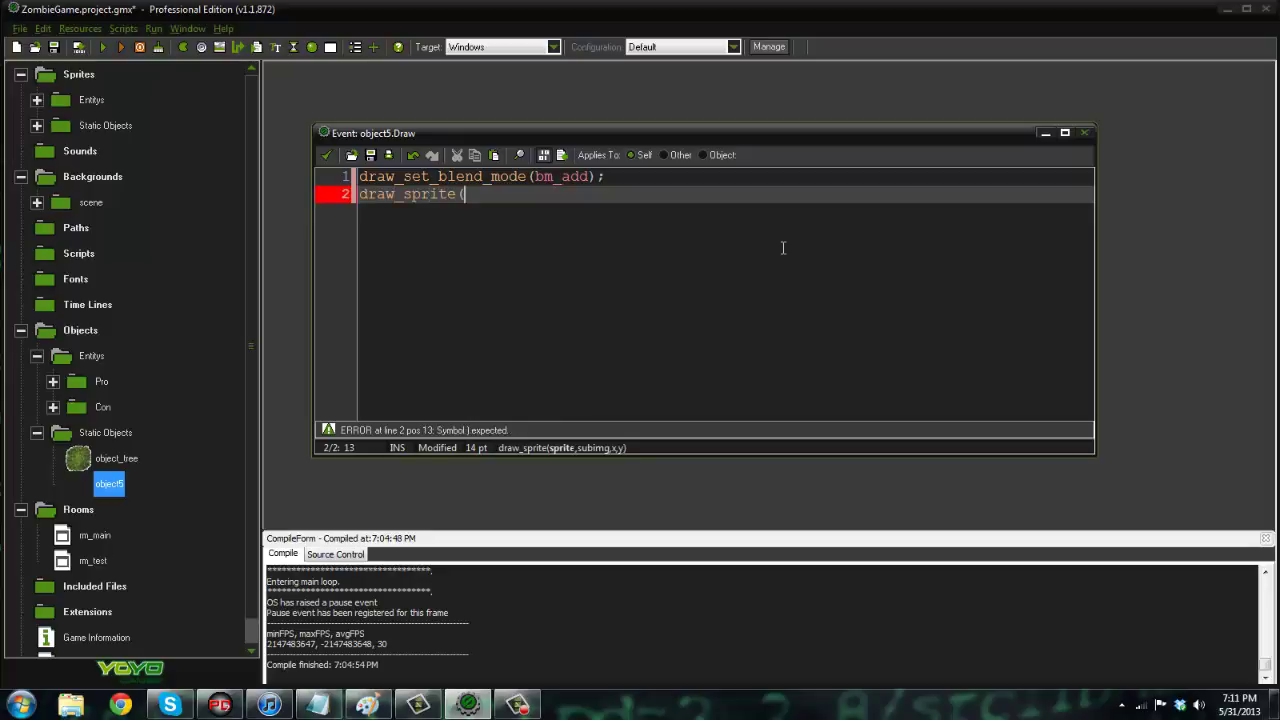
{"action": "type", "text": "sprite_light,"}
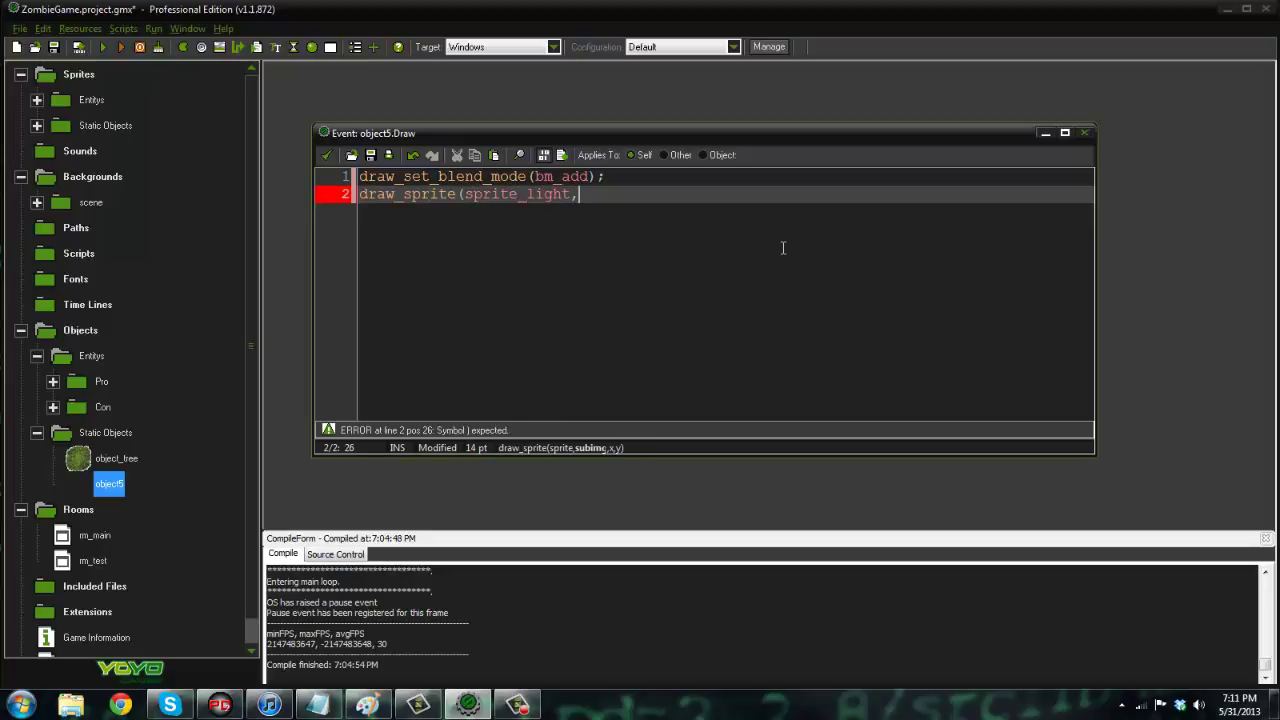
{"action": "type", "text": "-1,x,y)"}
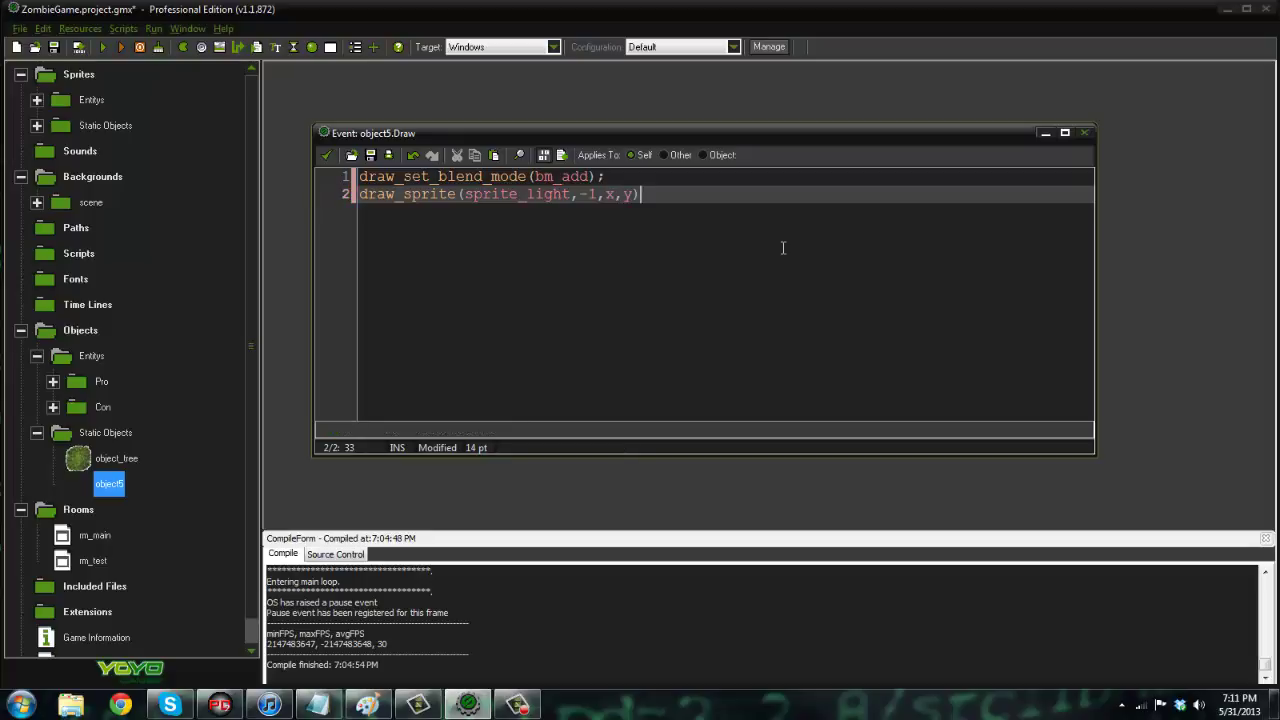
{"action": "key", "text": "BackSpace"}
{"action": "key", "text": "BackSpace"}
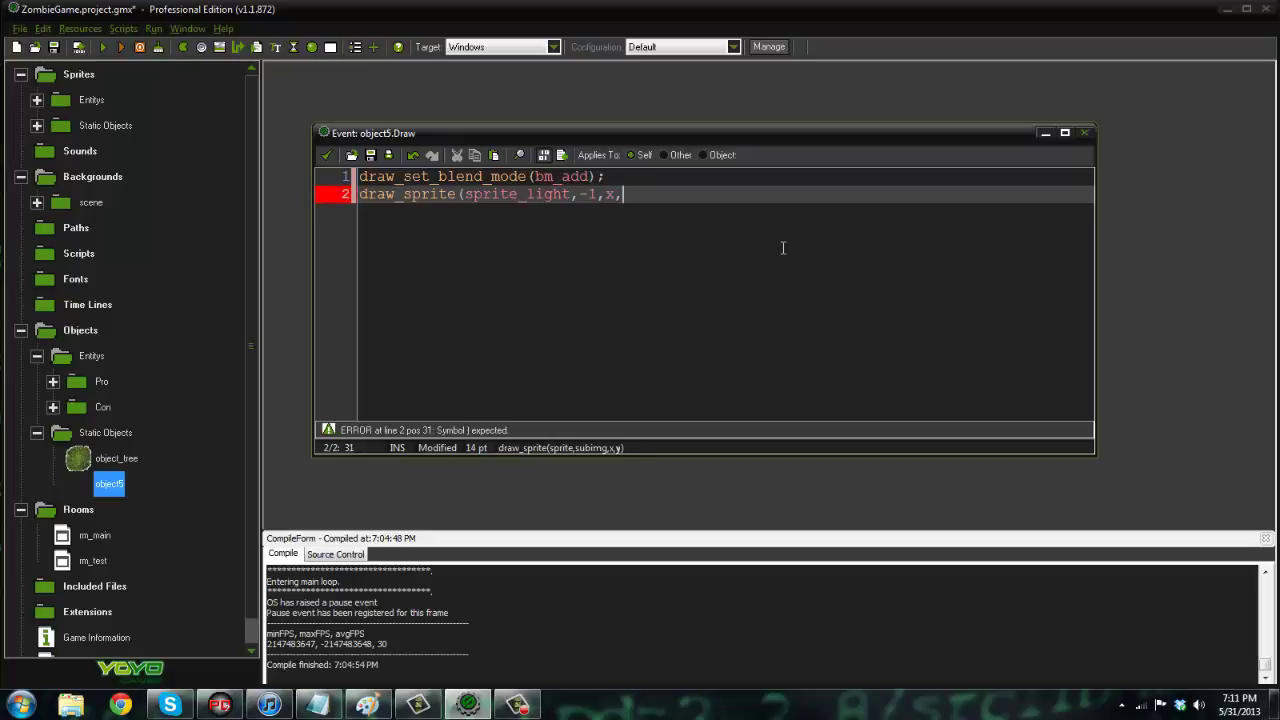
{"action": "key", "text": "BackSpace"}
{"action": "key", "text": "BackSpace"}
{"action": "type", "text": "objectPl"}
{"action": "key", "text": "BackSpace"}
{"action": "key", "text": "BackSpace"}
{"action": "type", "text": "_p"}
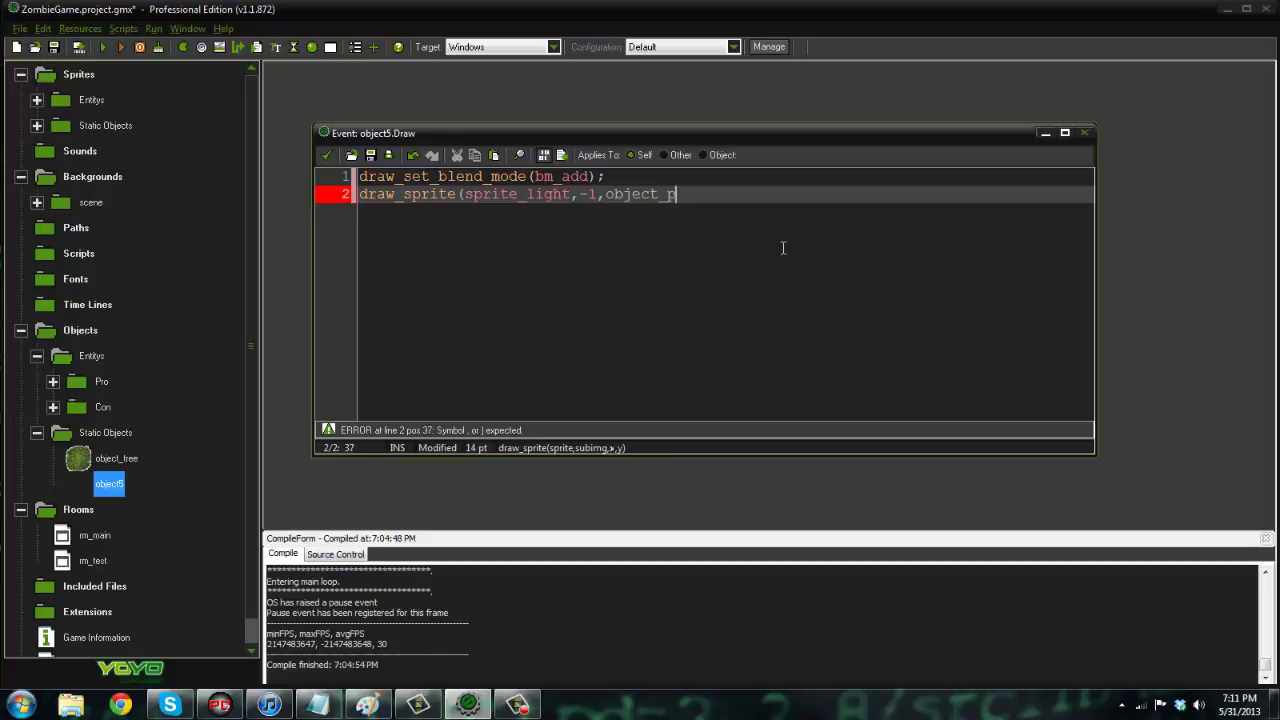
{"action": "type", "text": "layer.x,"}
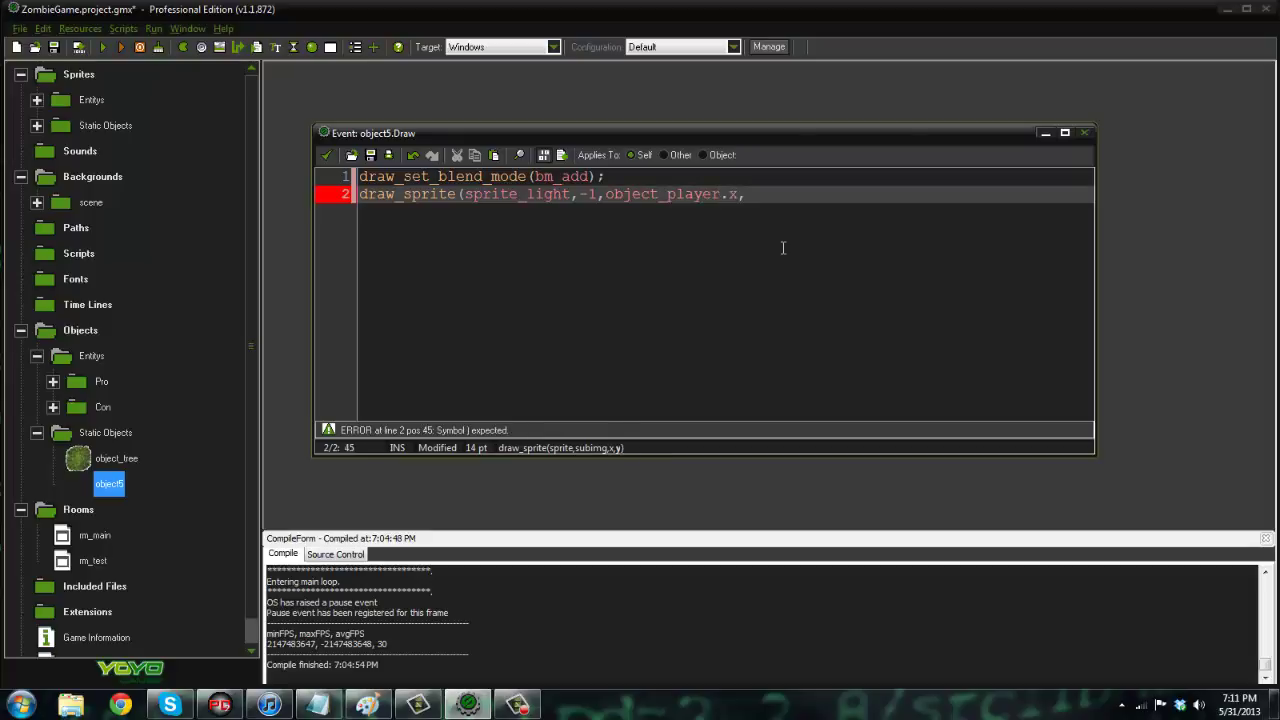
{"action": "type", "text": "objecg"}
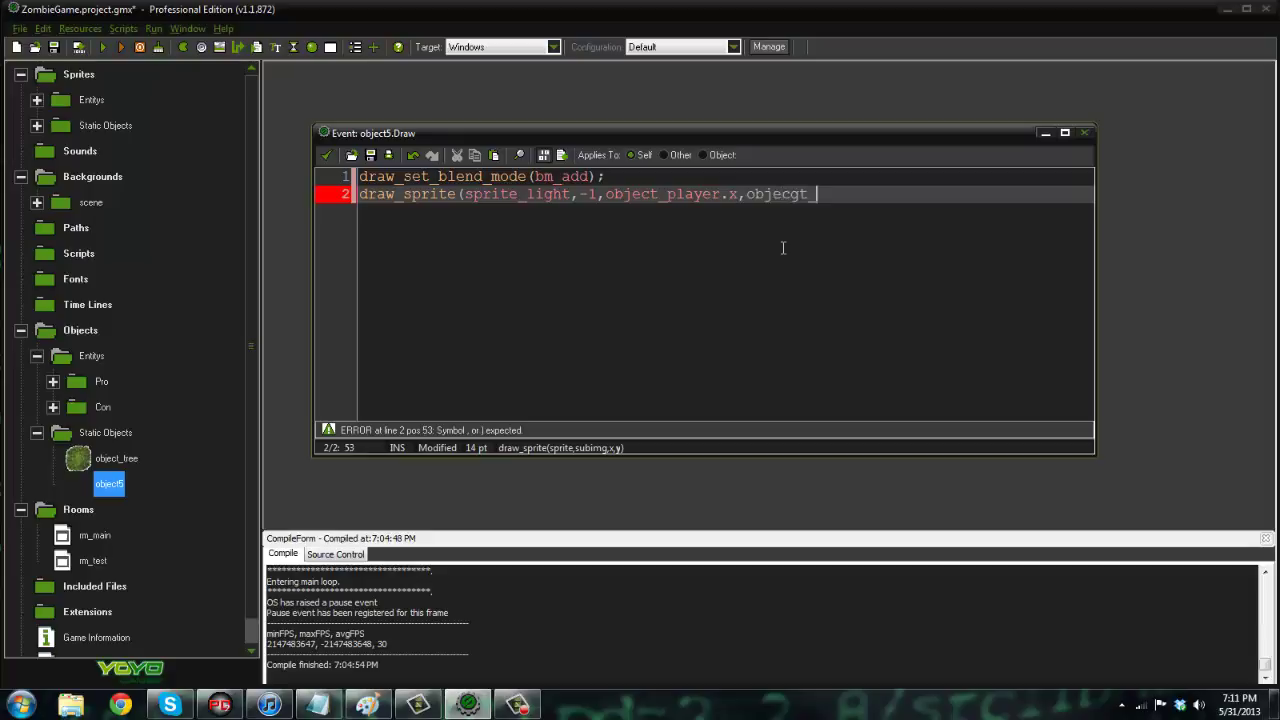
{"action": "key", "text": "BackSpace"}
{"action": "type", "text": "t_player.y);"}
{"action": "key", "text": "Return"}
Add the third code line draw_set_blend_mode(bm_normal); and accept the Draw code.
{"action": "type", "text": "draw_"}
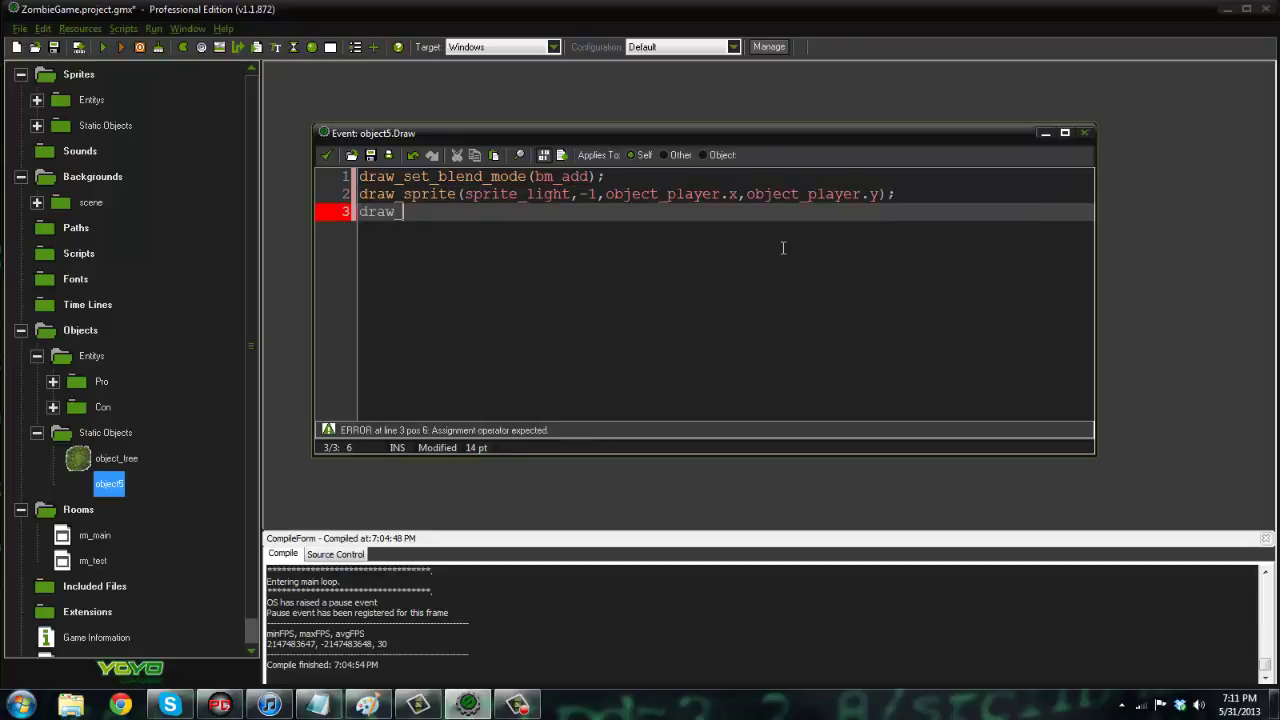
{"action": "type", "text": "set_blend_"}
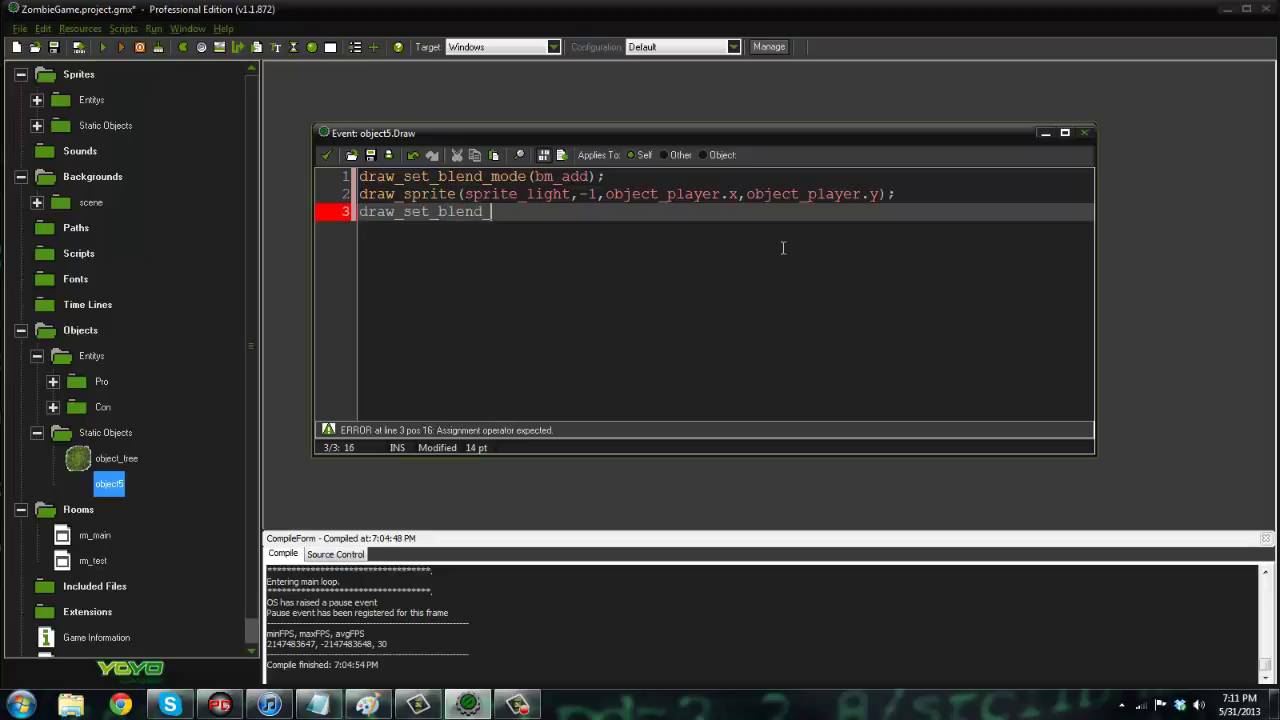
{"action": "type", "text": "mode(bm_"}
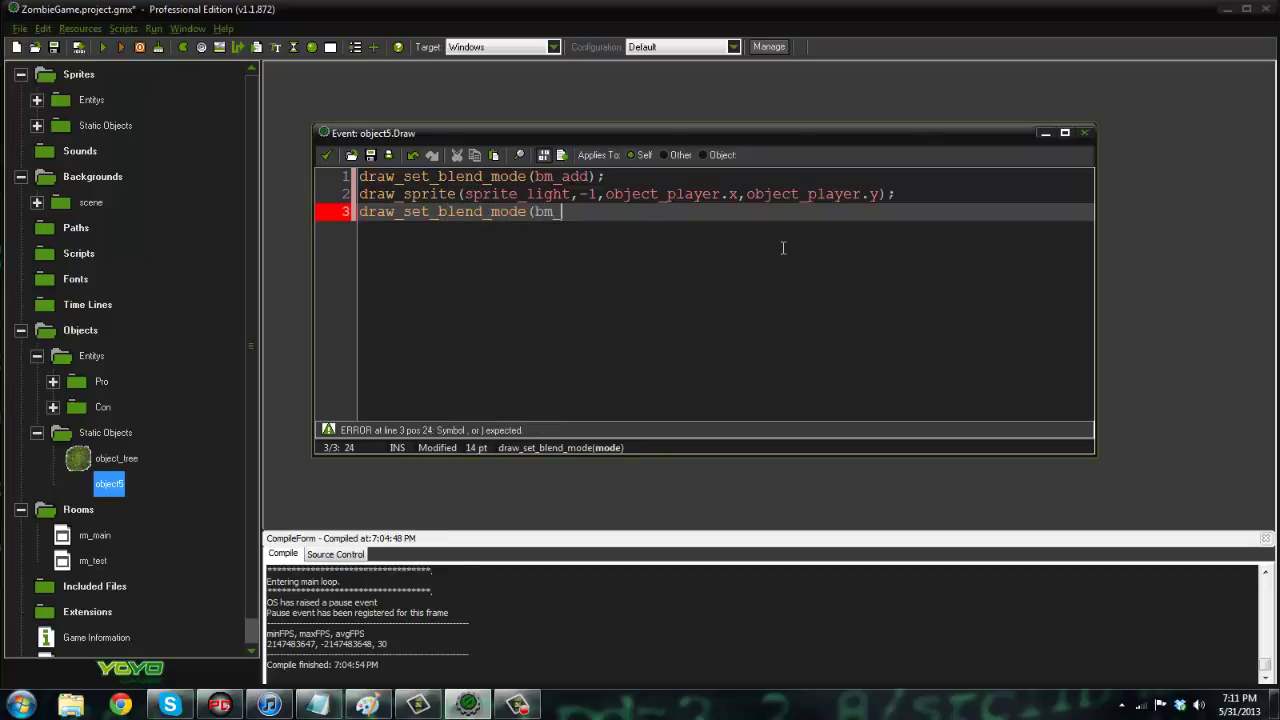
{"action": "type", "text": "mormal);"}
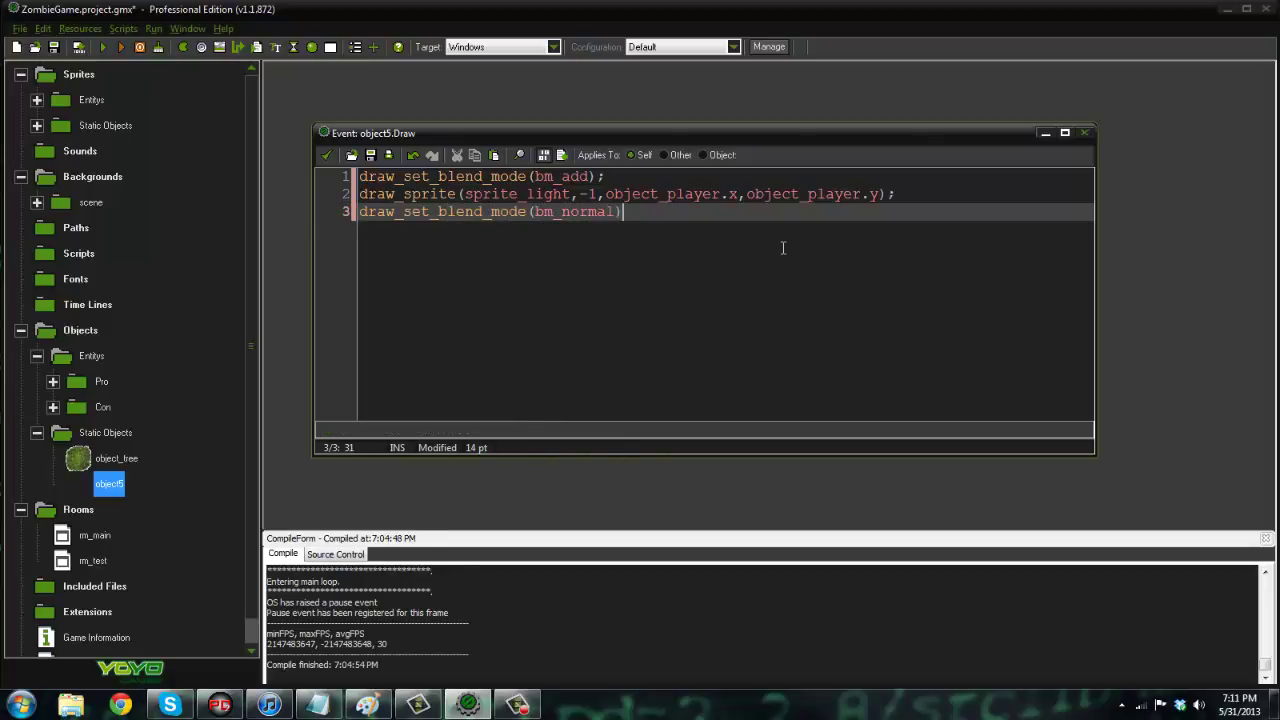
{"action": "left_click", "coordinate": [325, 154]}
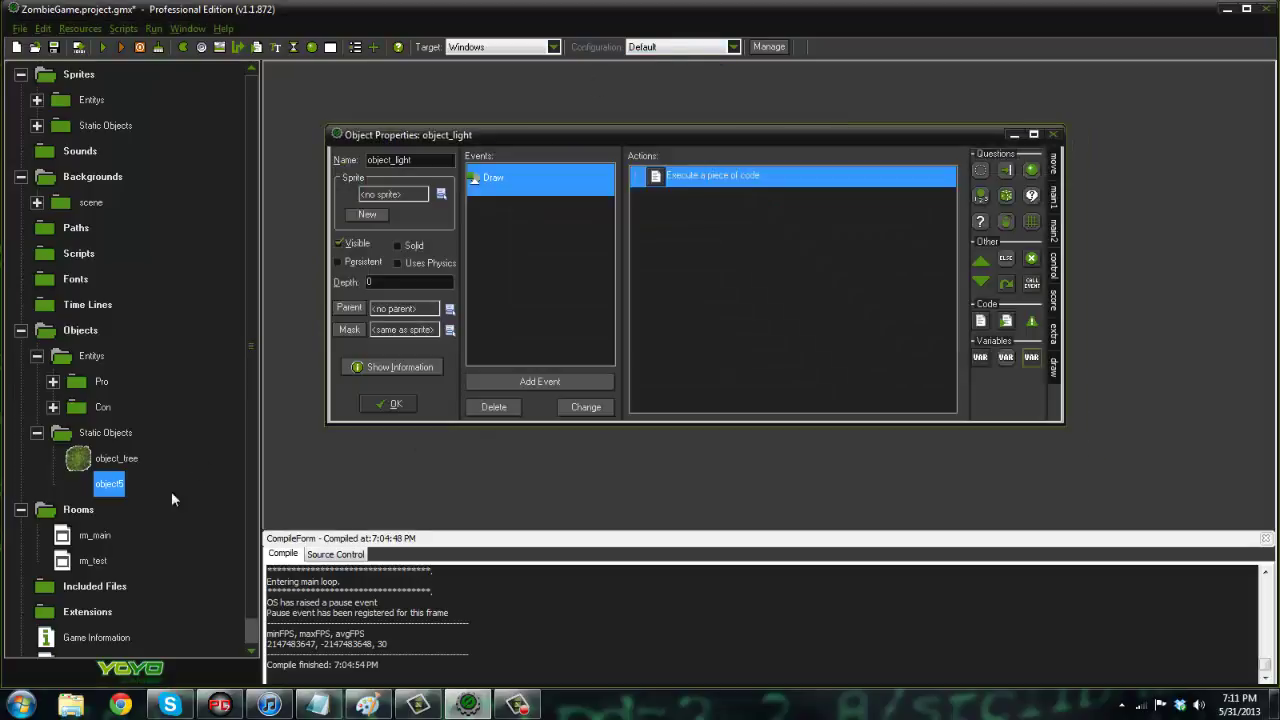
Place one instance of the light object near the upper-left corner of the grass in rm_main and accept the room.
{"action": "double_click", "coordinate": [95, 535]}
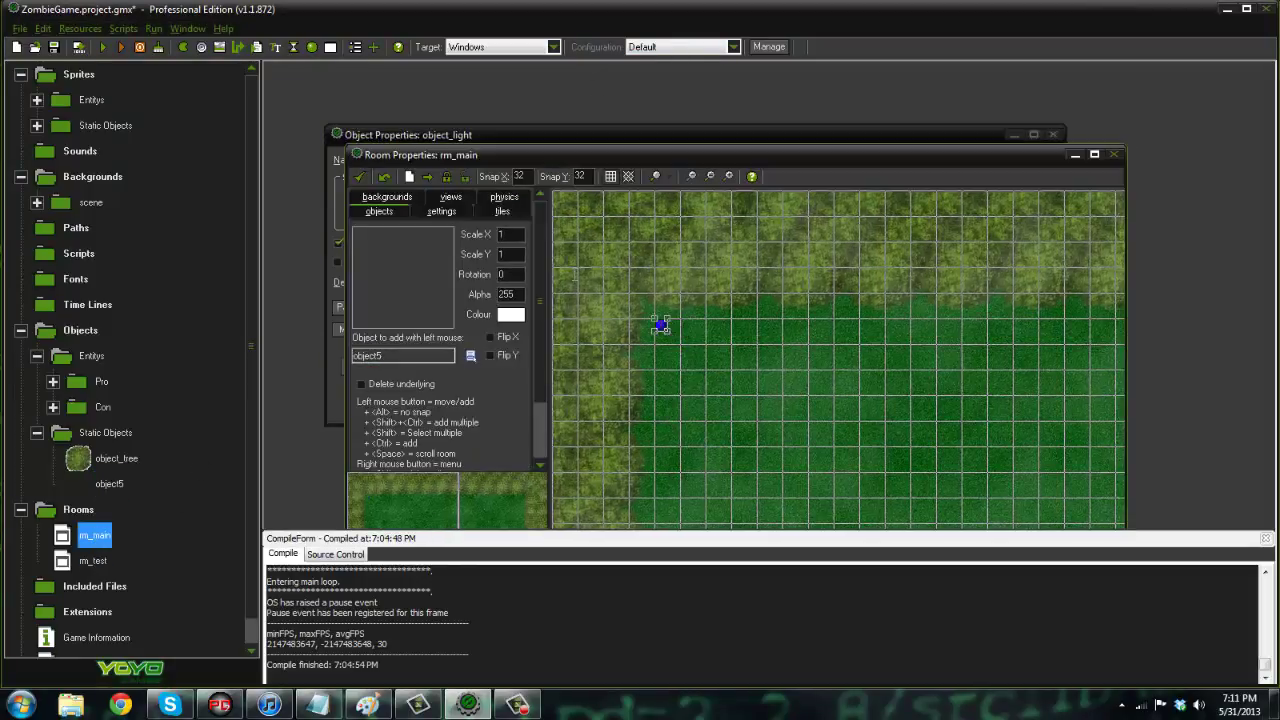
{"action": "left_click", "coordinate": [359, 176]}
Run the game, walk the player around and shoot at the trees to check the light and bullet collisions, and close the game.
{"action": "left_click", "coordinate": [80, 48]}
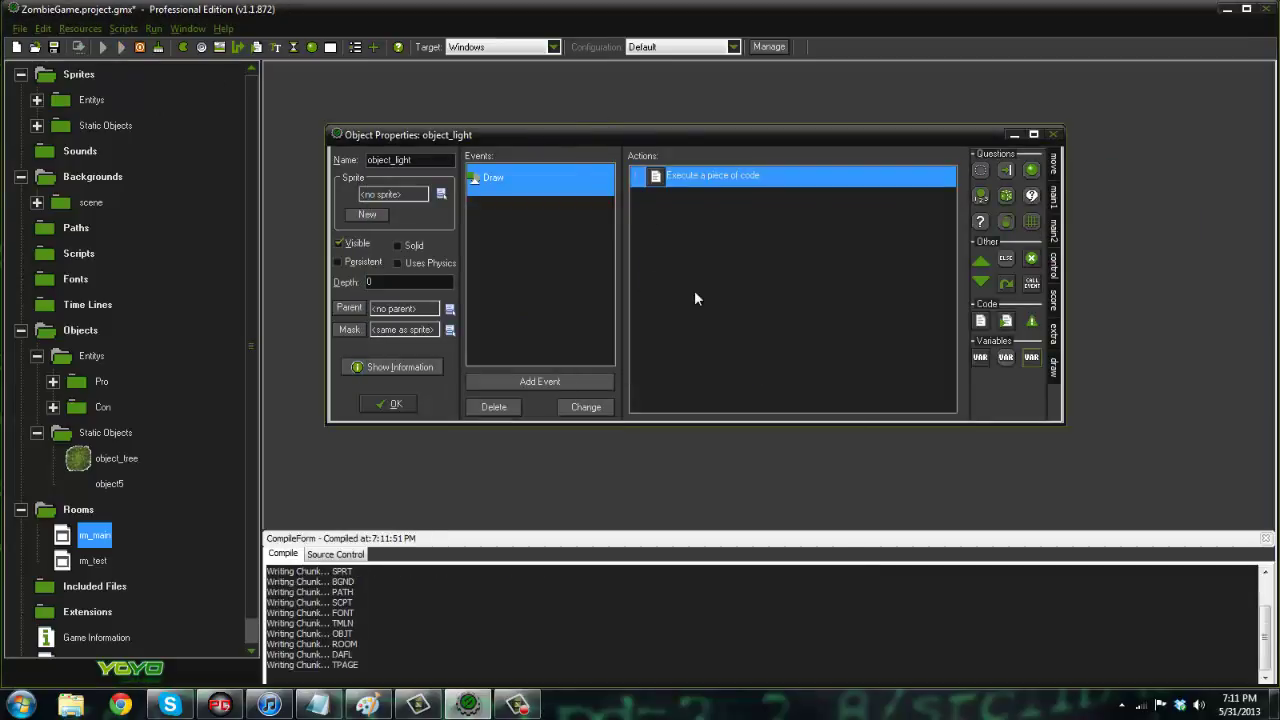
{"action": "key", "text": "w"}
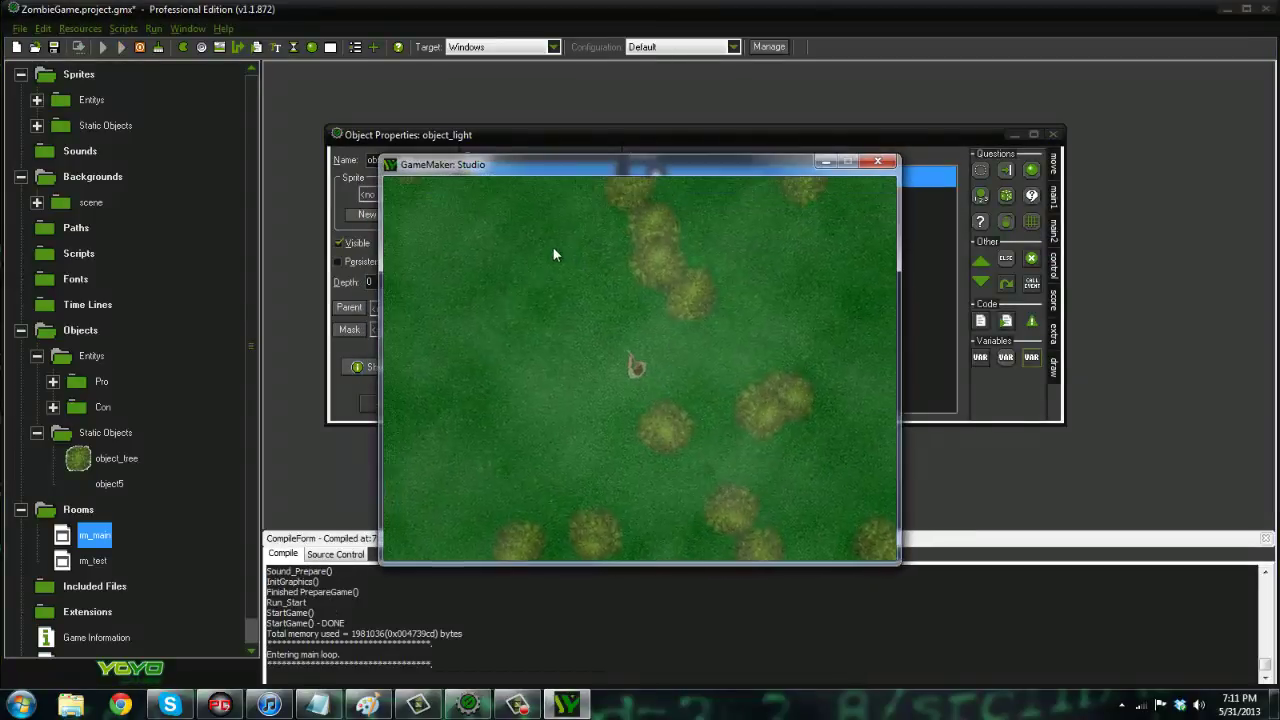
{"action": "key", "text": "w"}
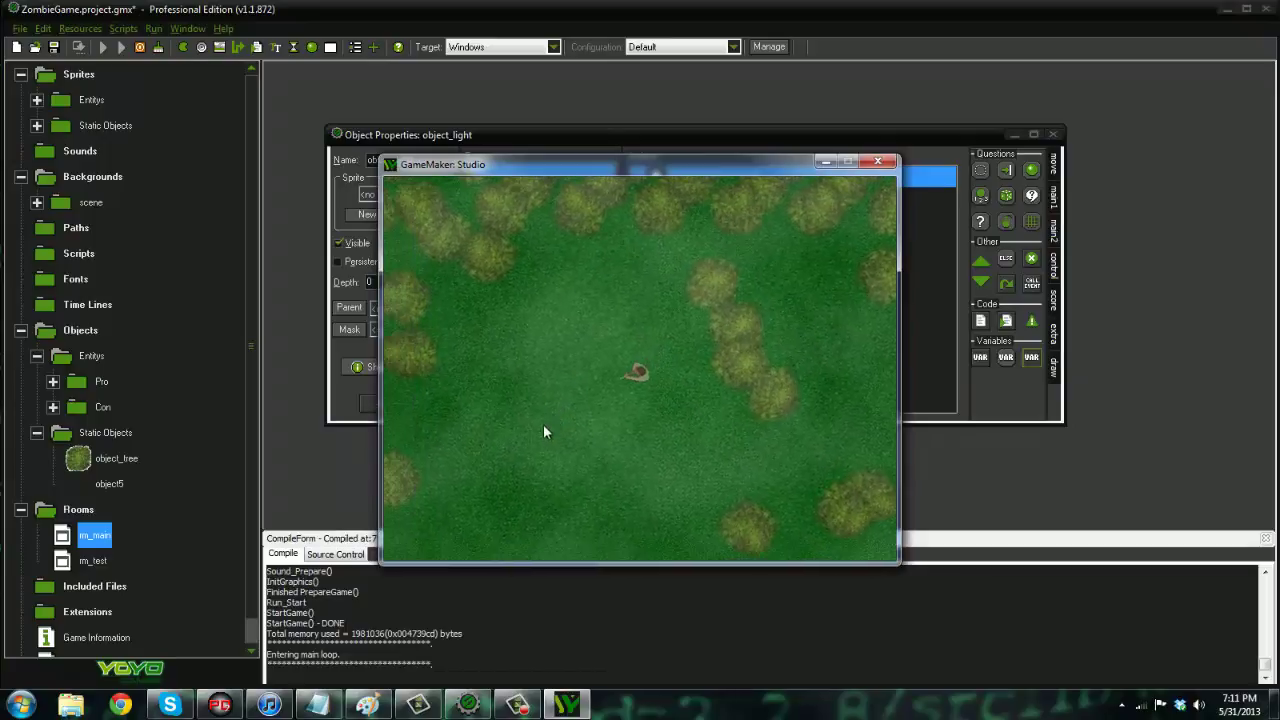
{"action": "key", "text": "w"}
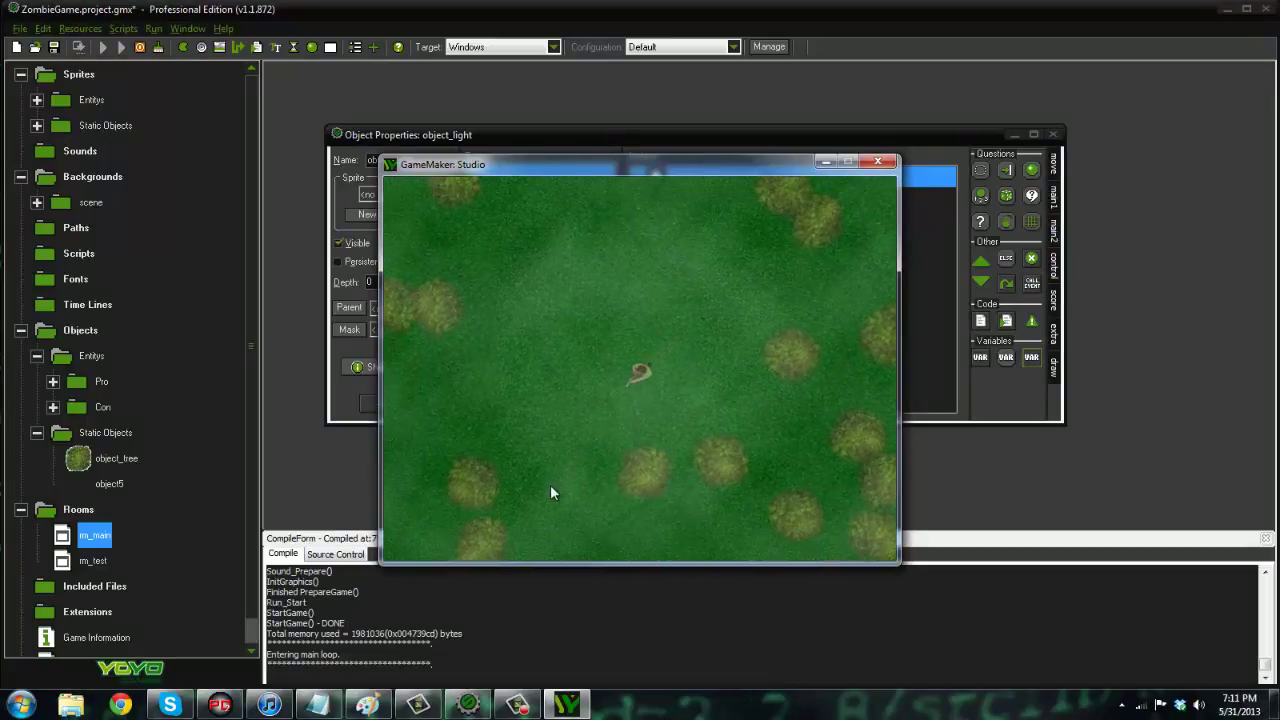
{"action": "key", "text": "s"}
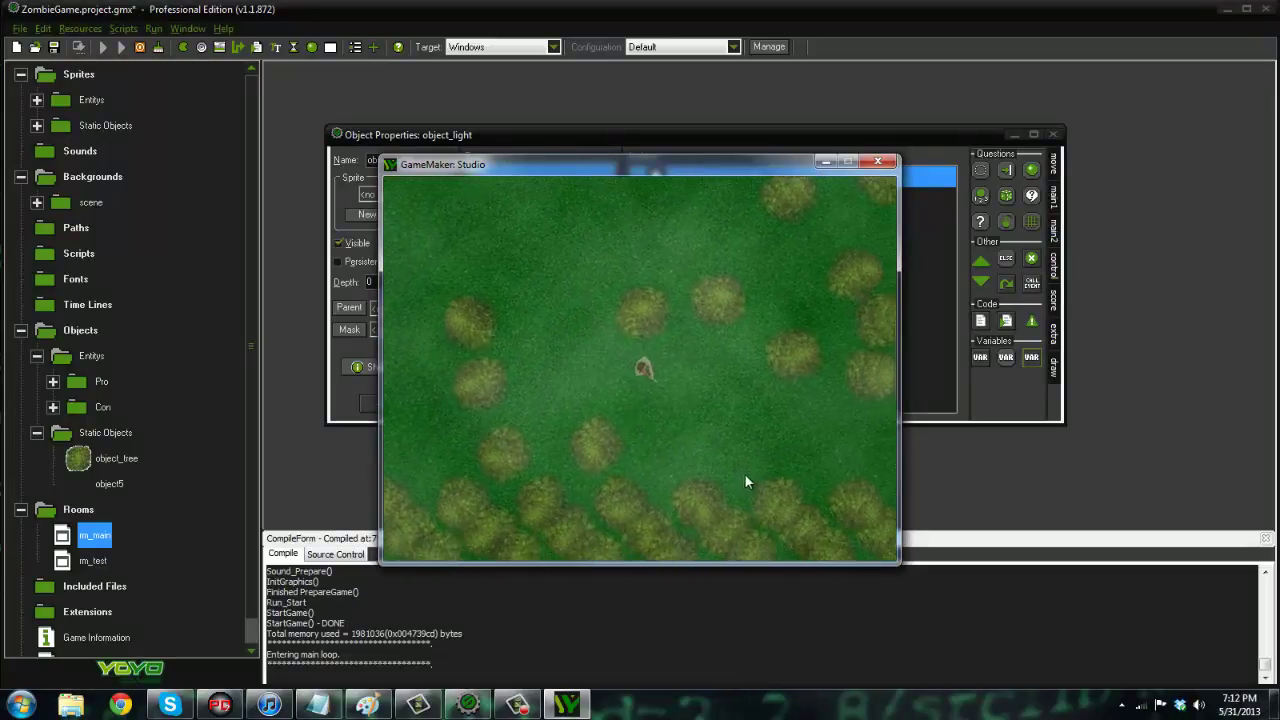
{"action": "left_click", "coordinate": [688, 294]}
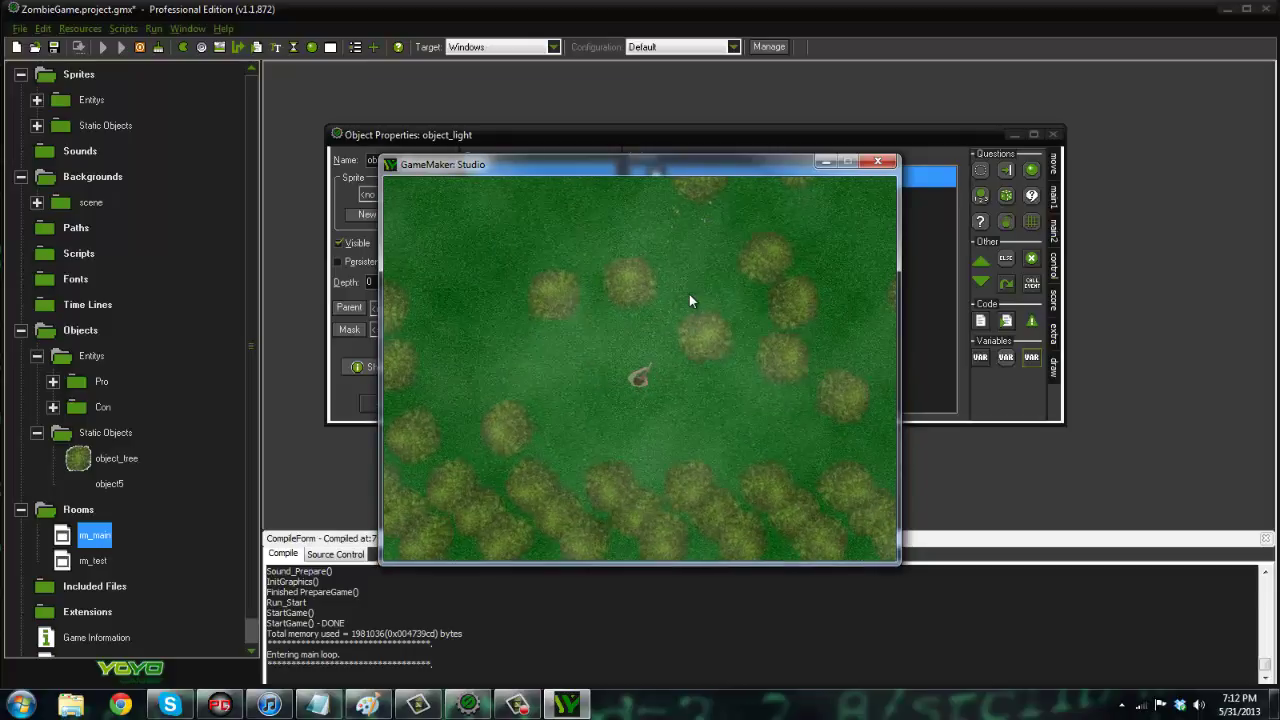
{"action": "left_click", "coordinate": [791, 359]}
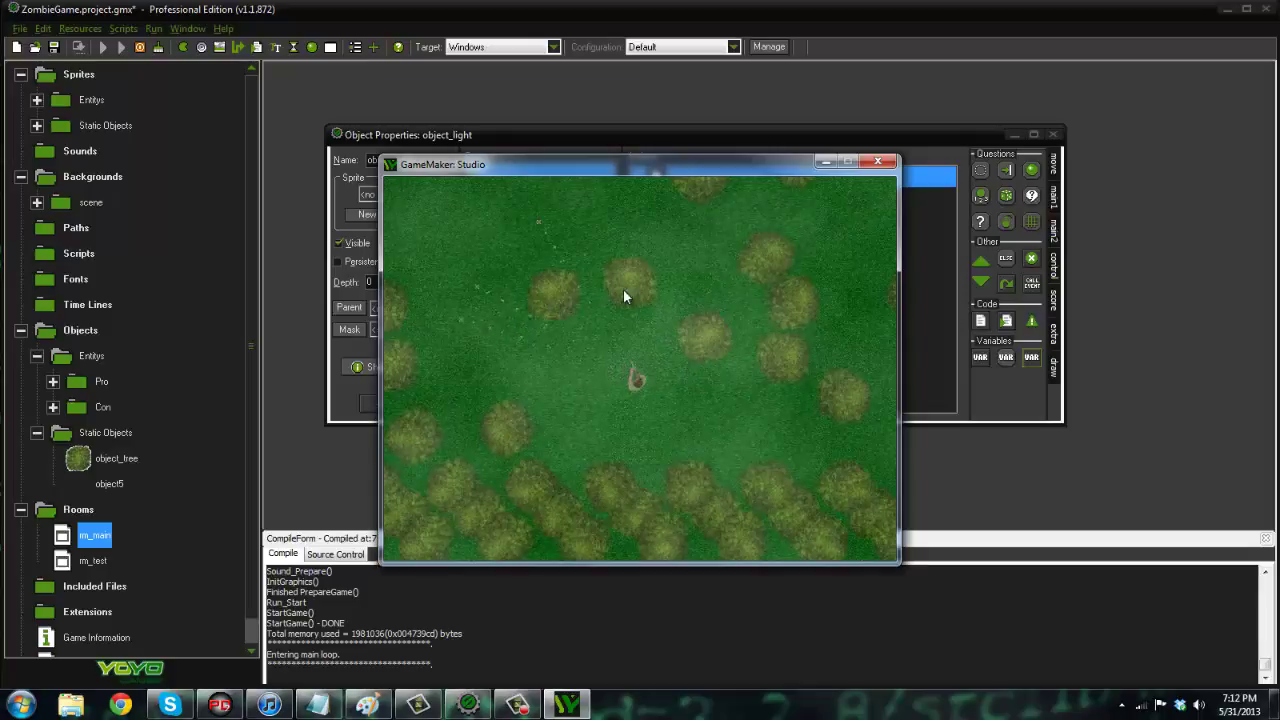
{"action": "key", "text": "w"}
{"action": "key", "text": "w"}
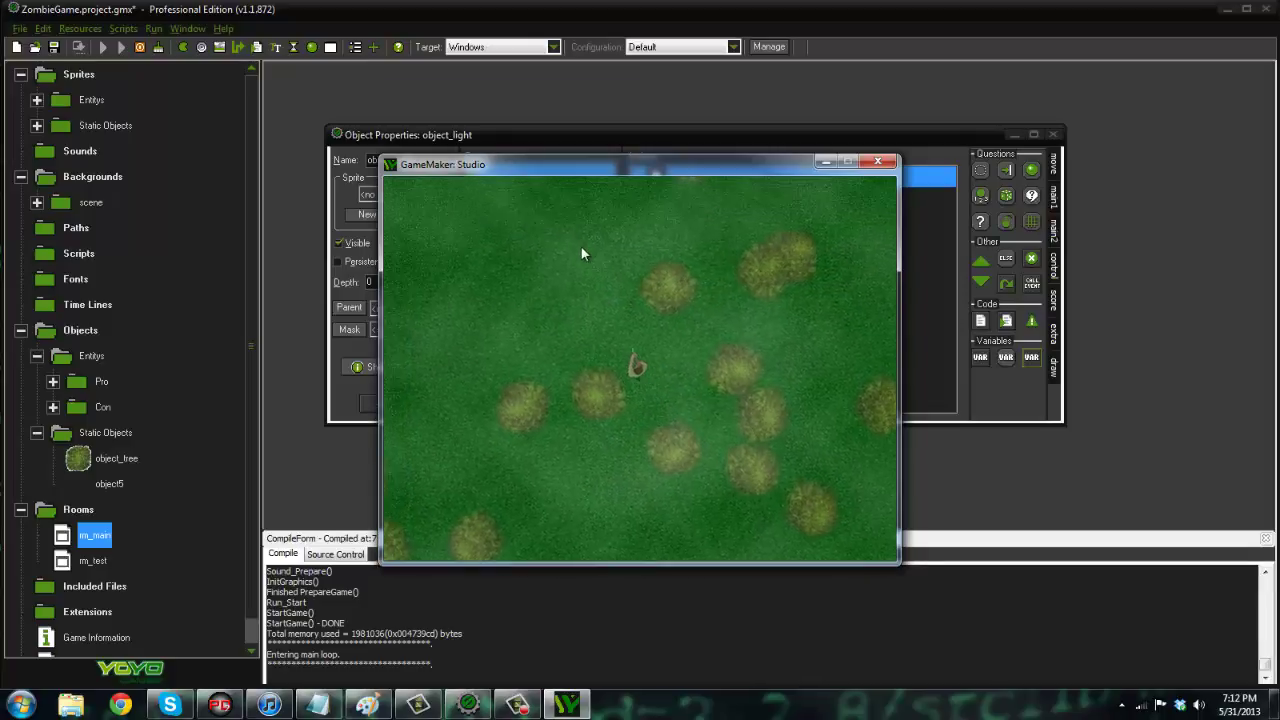
{"action": "key", "text": "w"}
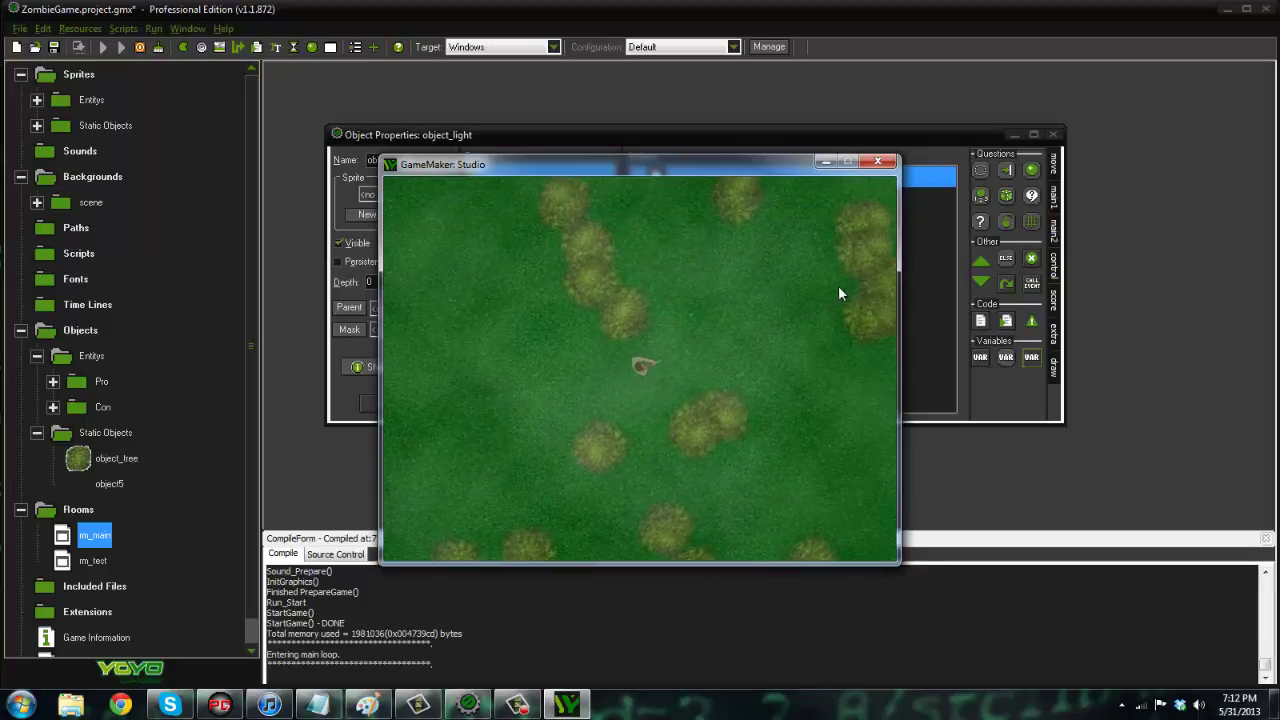
{"action": "left_click", "coordinate": [877, 161]}
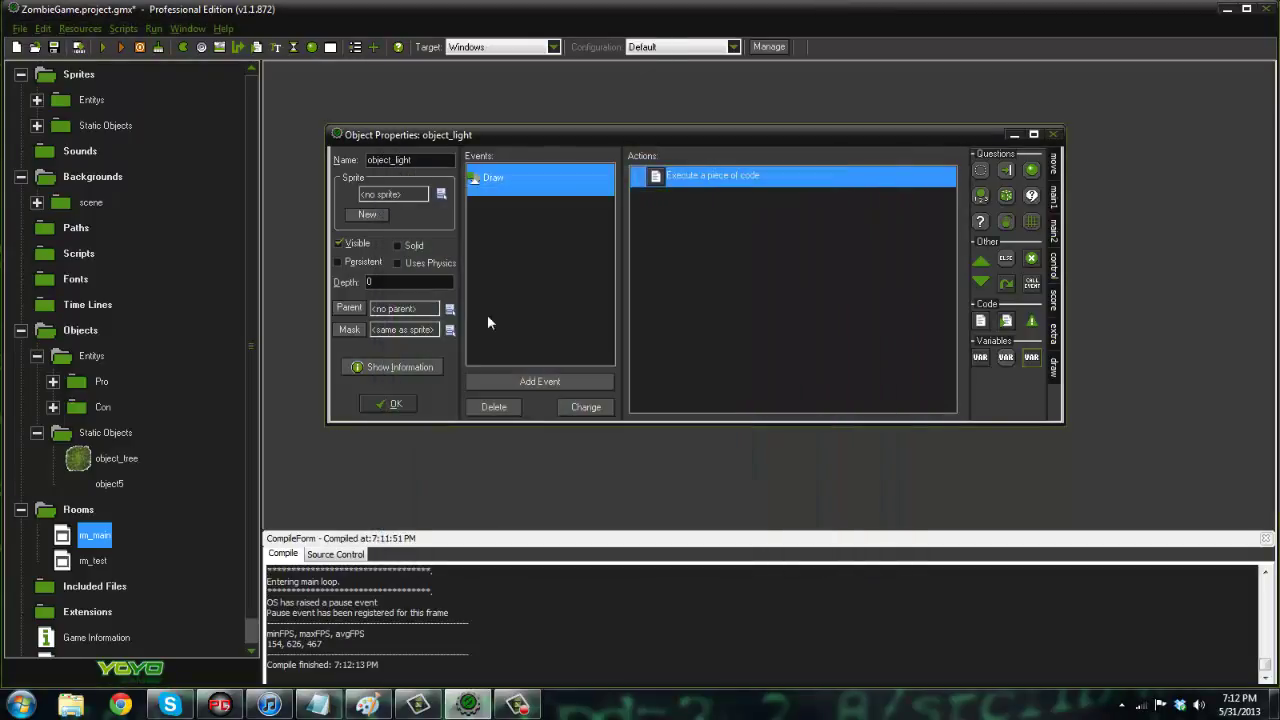
Accept object_light, collapse the Static Objects object group and expand the Con group.
{"action": "left_click", "coordinate": [389, 403]}
{"action": "left_click", "coordinate": [62, 432]}
{"action": "left_click", "coordinate": [37, 432]}
{"action": "left_click", "coordinate": [53, 407]}
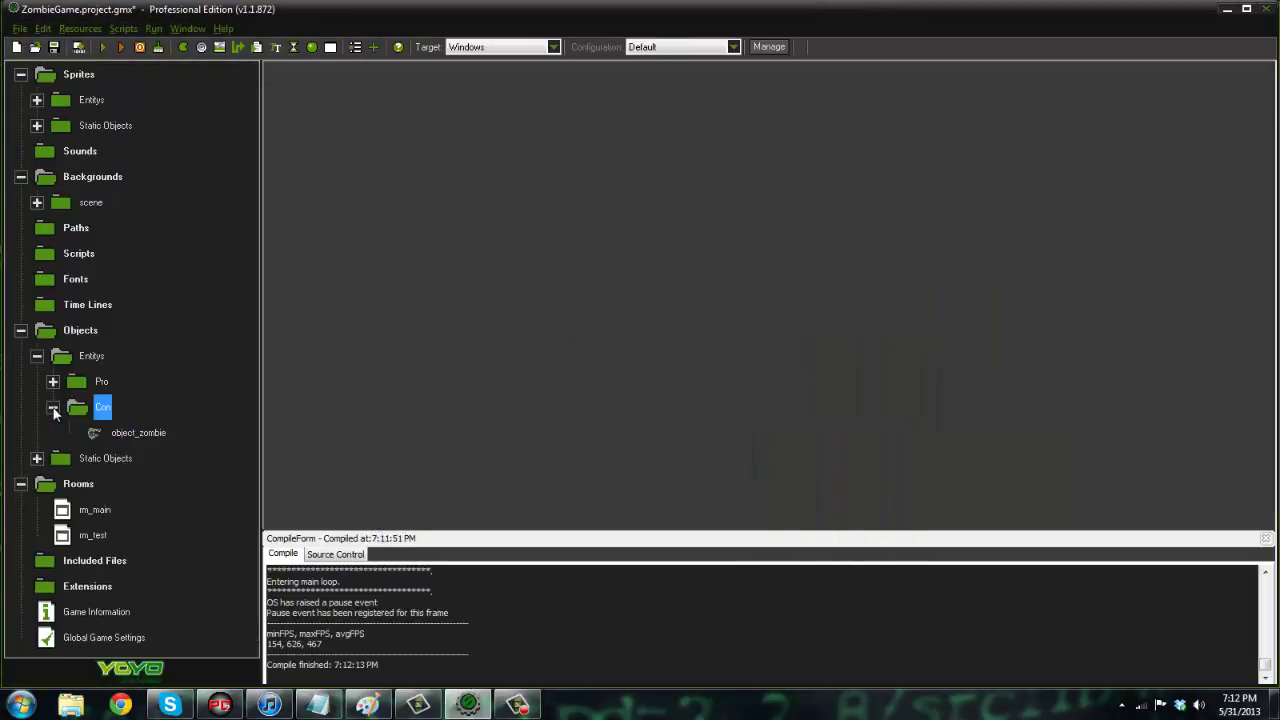
Collapse the Con and Entitys object groups and create a new object group named Controllers.
{"action": "left_click", "coordinate": [53, 407]}
{"action": "left_click", "coordinate": [37, 356]}
{"action": "right_click", "coordinate": [82, 333]}
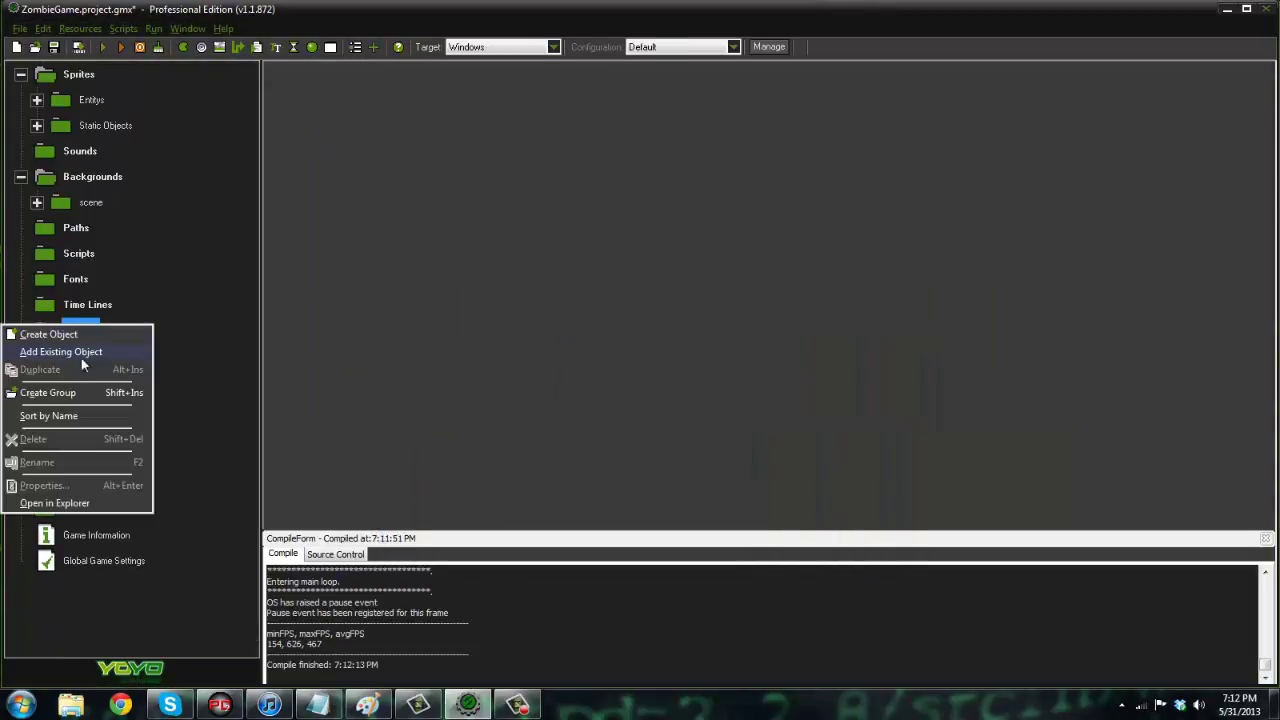
{"action": "left_click", "coordinate": [75, 397]}
{"action": "type", "text": "Conytro"}
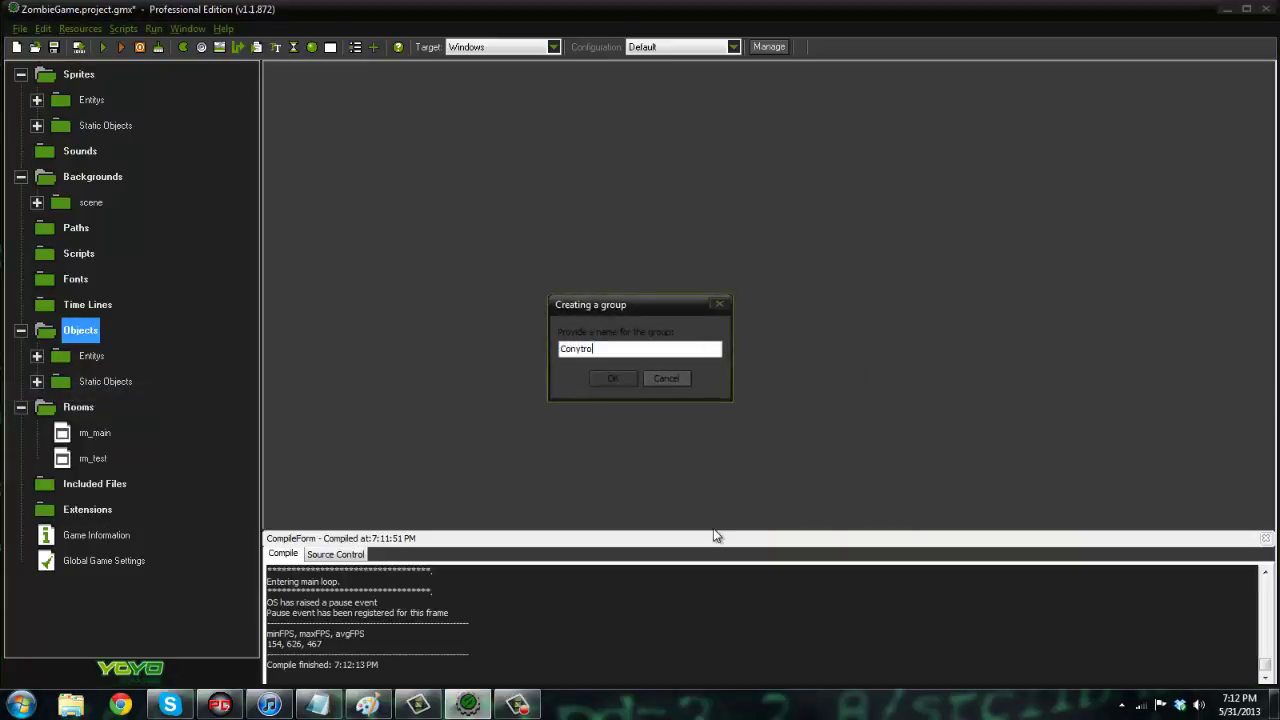
{"action": "type", "text": "lers"}
{"action": "key", "text": "Return"}
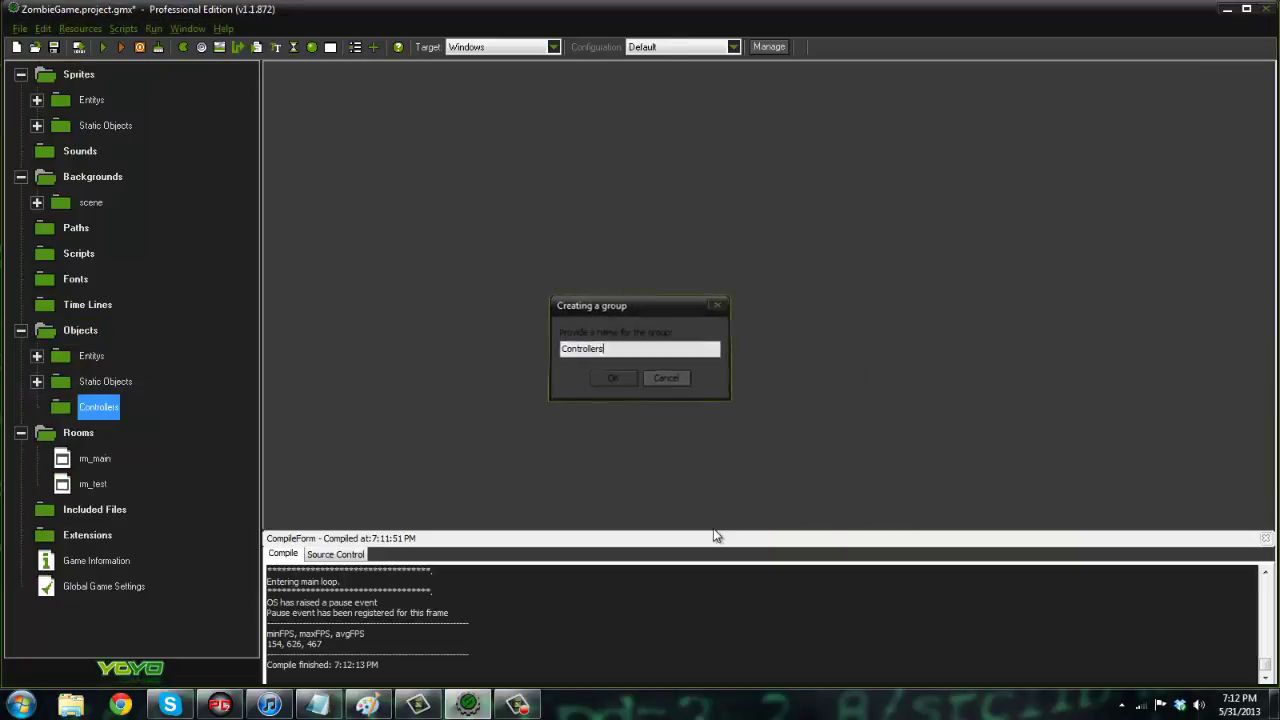
Create a new object in the Controllers group and name it oSpawn.
{"action": "right_click", "coordinate": [86, 409]}
{"action": "left_click", "coordinate": [88, 418]}
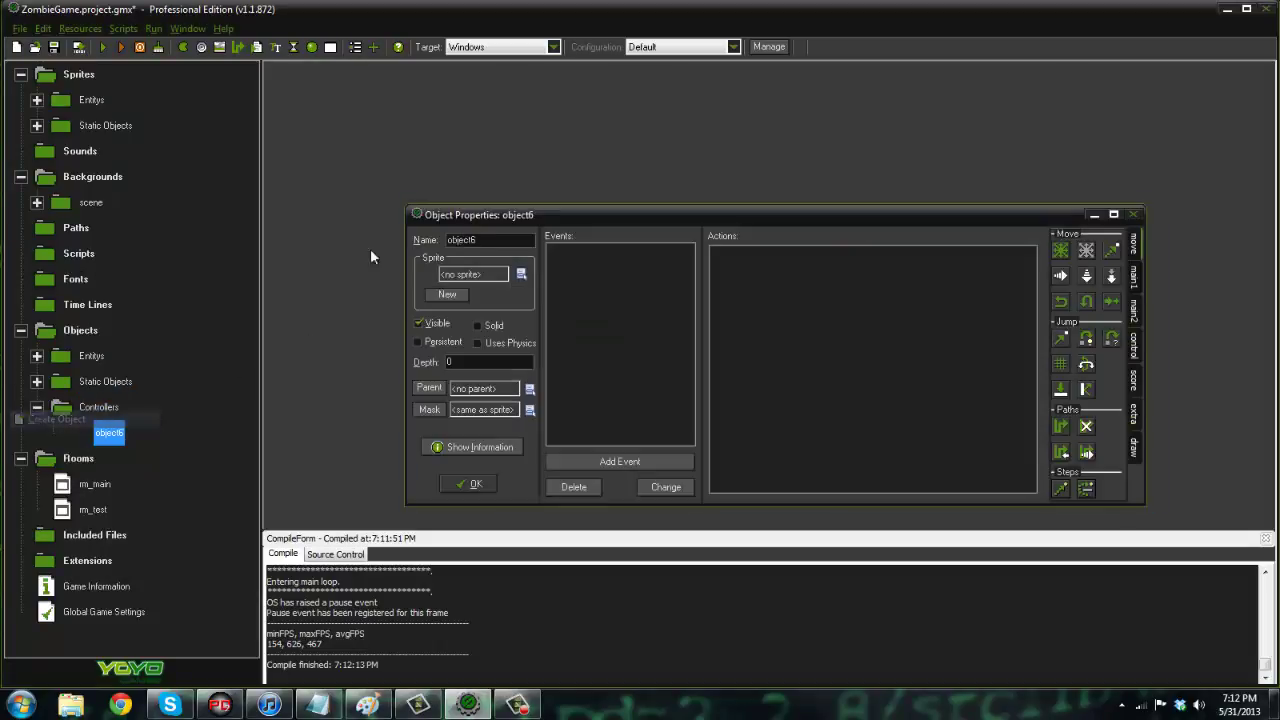
{"action": "left_click_drag", "start_coordinate": [504, 236], "coordinate": [440, 240]}
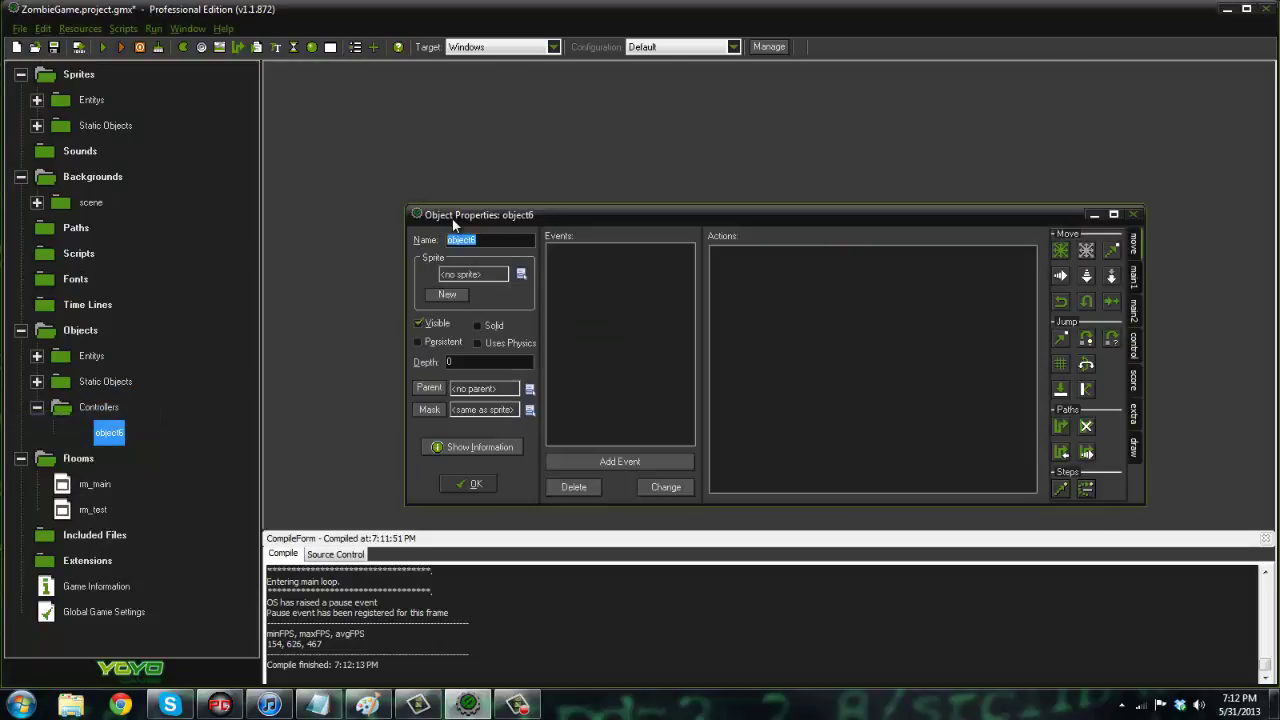
{"action": "type", "text": "oSpawn"}
{"action": "left_click_drag", "start_coordinate": [713, 214], "coordinate": [694, 196]}
Add a Create event to oSpawn with a code action containing spawn_rate = 100; and accept the code.
{"action": "left_click", "coordinate": [620, 444]}
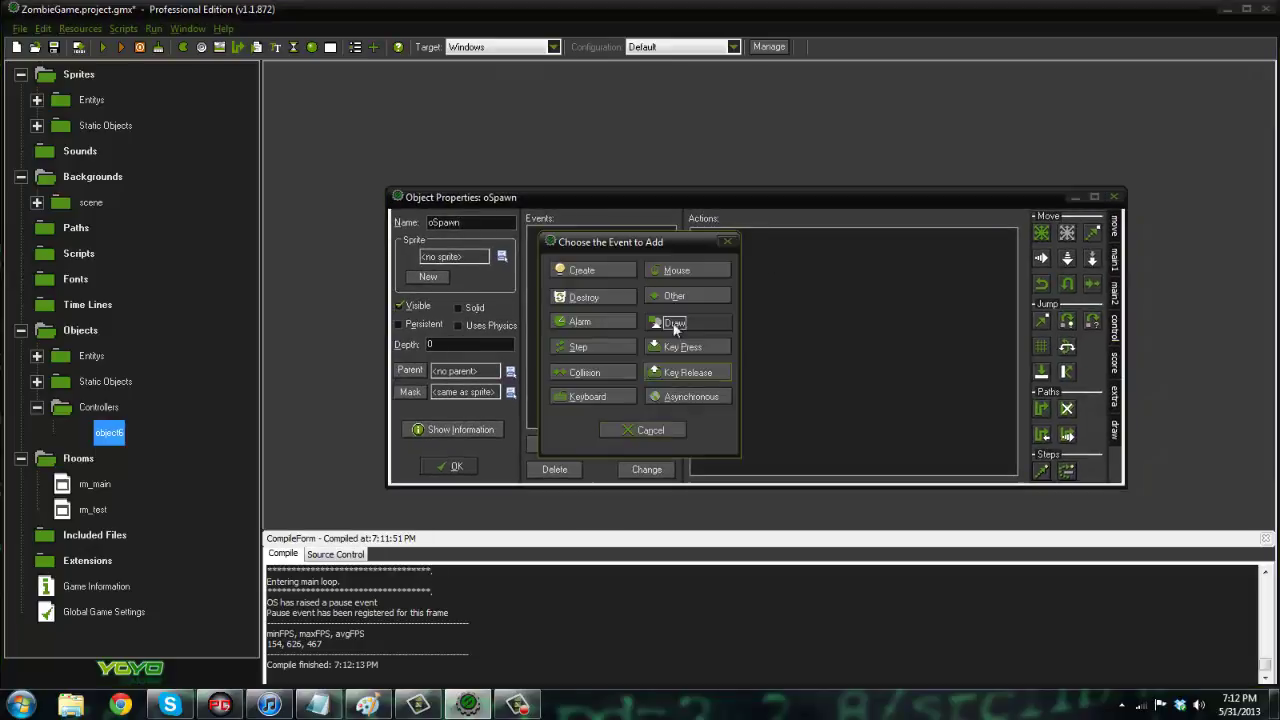
{"action": "left_click", "coordinate": [600, 272]}
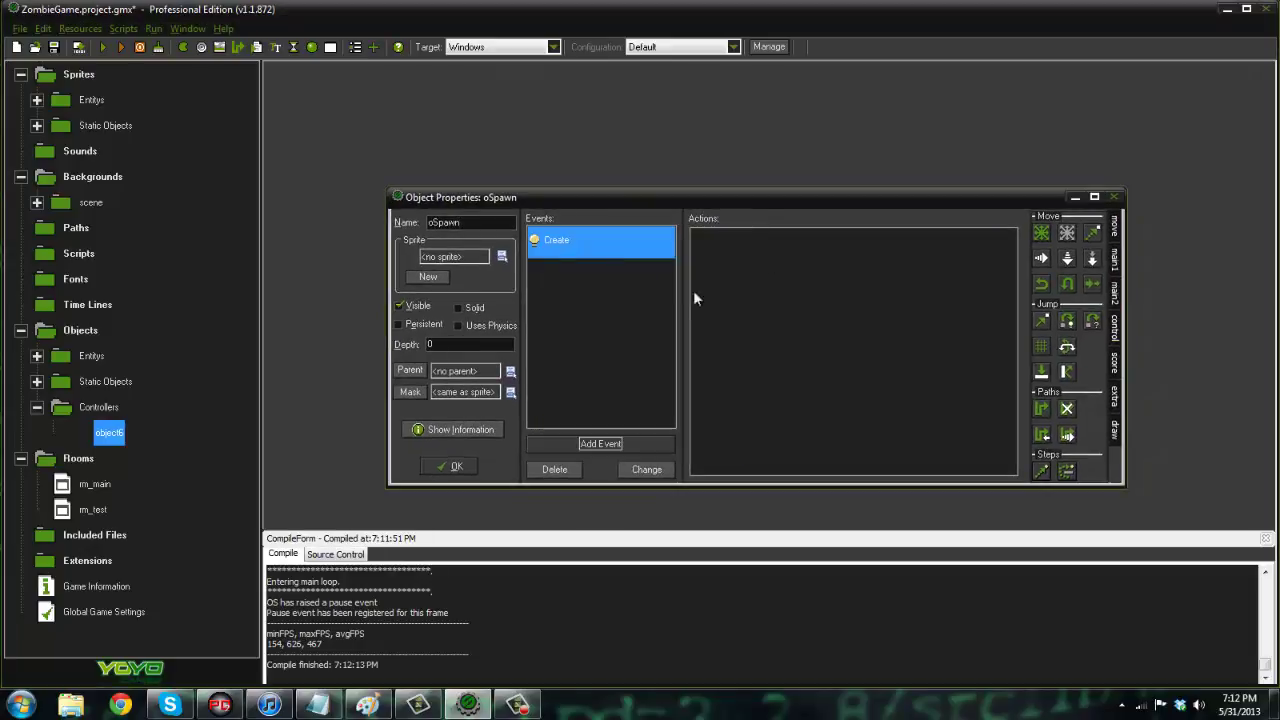
{"action": "left_click", "coordinate": [1116, 326]}
{"action": "left_click_drag", "start_coordinate": [1041, 383], "coordinate": [836, 235]}
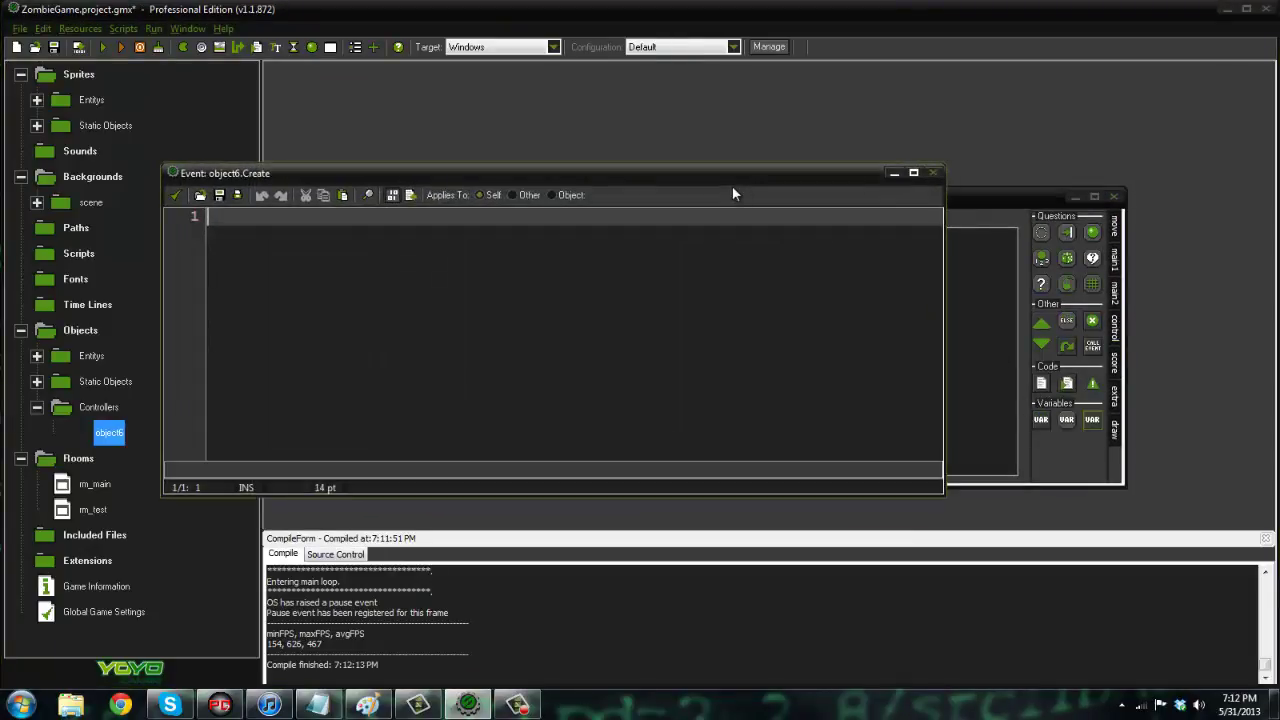
{"action": "left_click_drag", "start_coordinate": [732, 185], "coordinate": [898, 193]}
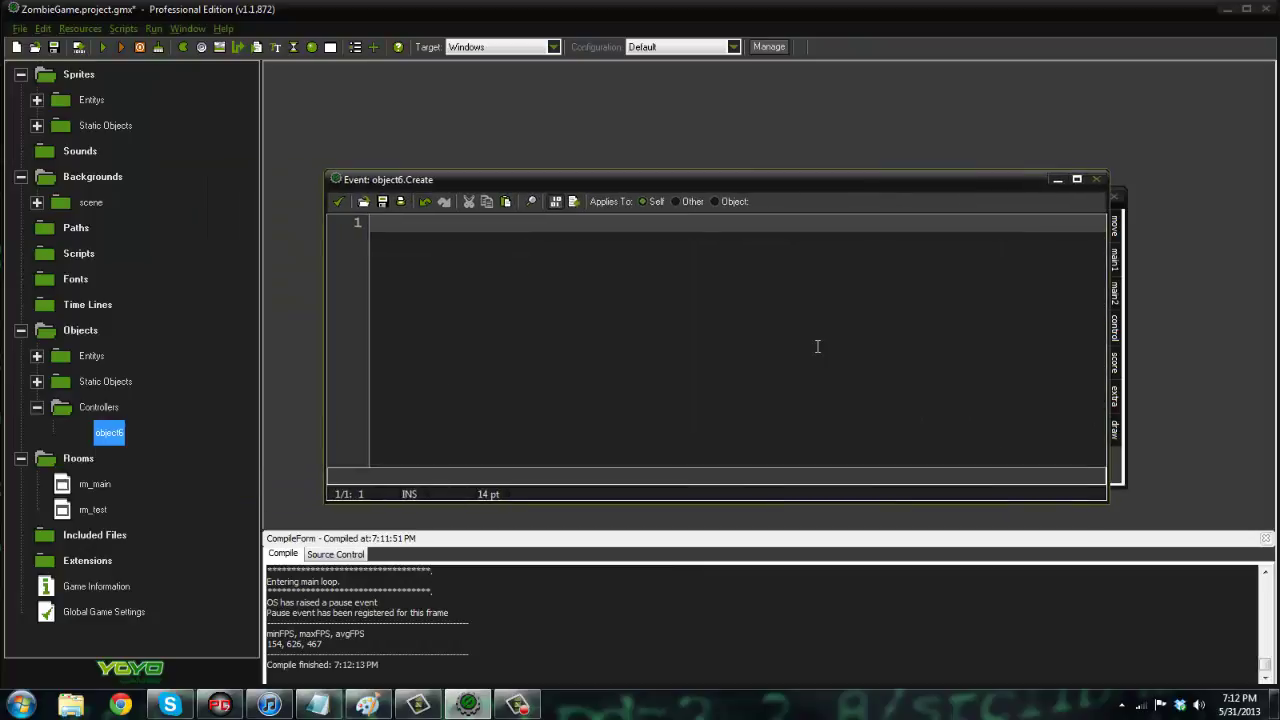
{"action": "type", "text": "spawn_rate = "}
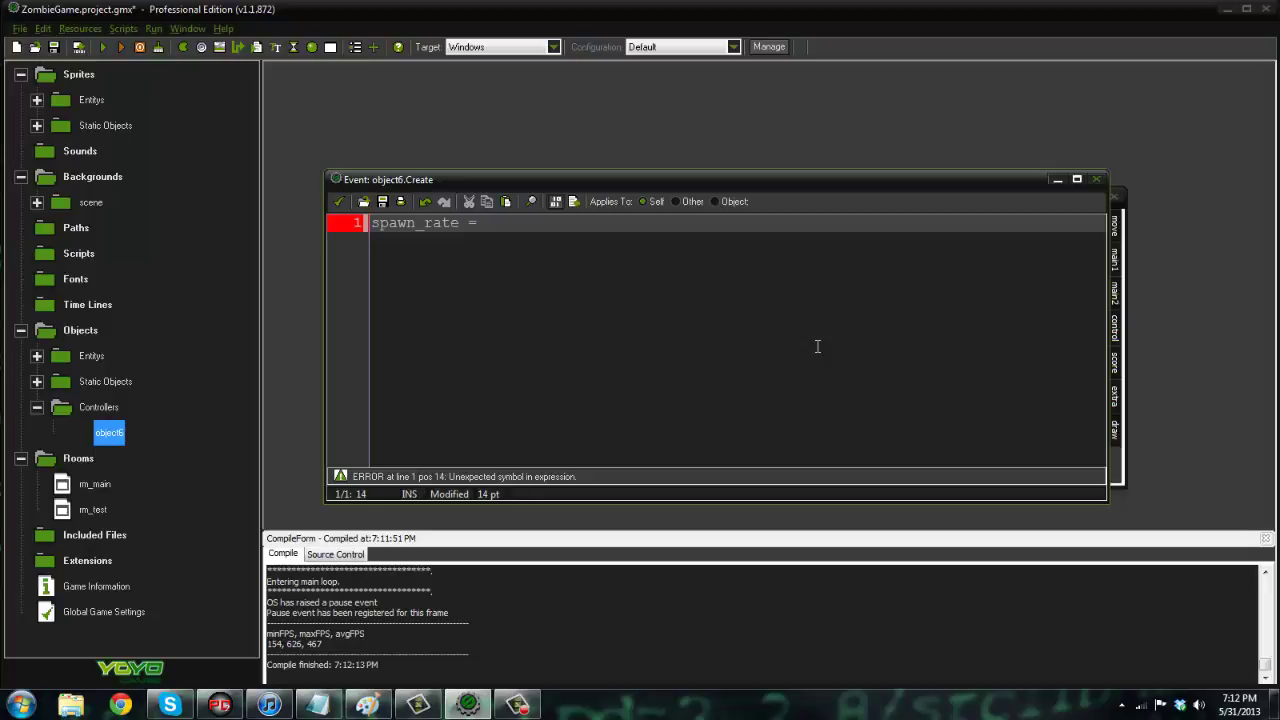
{"action": "type", "text": "100;"}
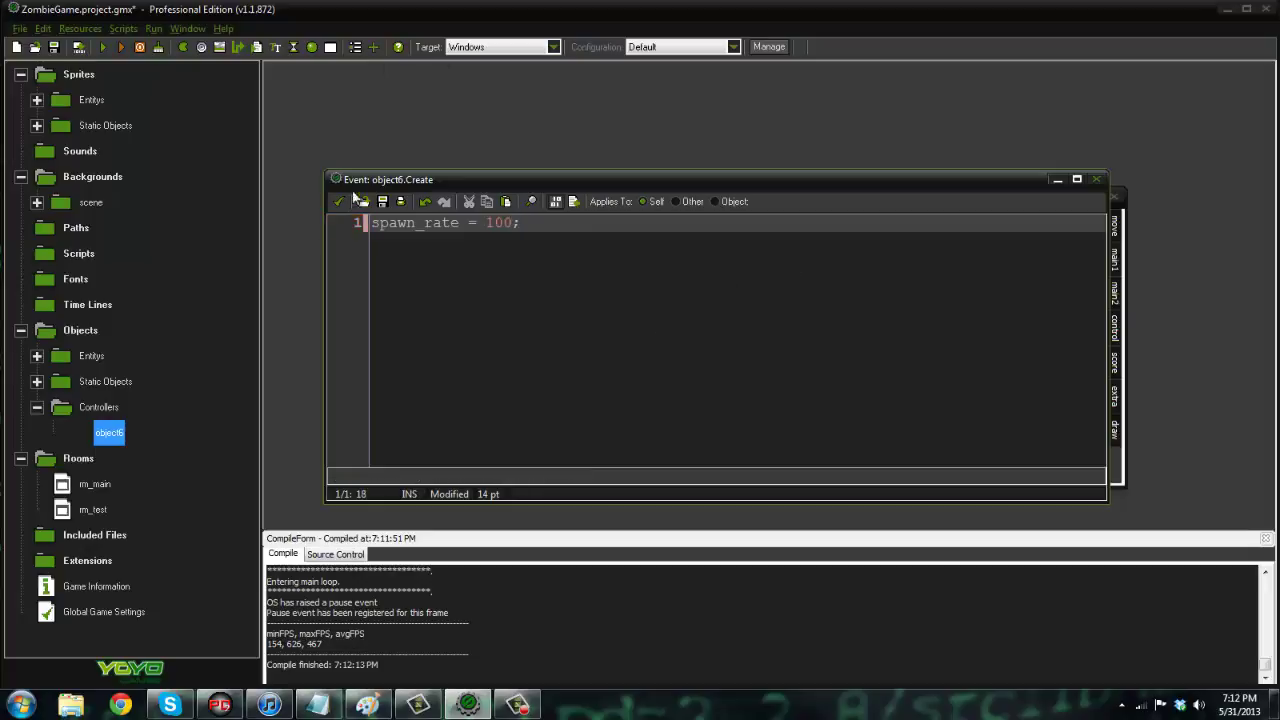
{"action": "left_click", "coordinate": [338, 201]}
Reopen the Create code of oSpawn, set spawn_rate to 90 and accept the code.
{"action": "double_click", "coordinate": [715, 237]}
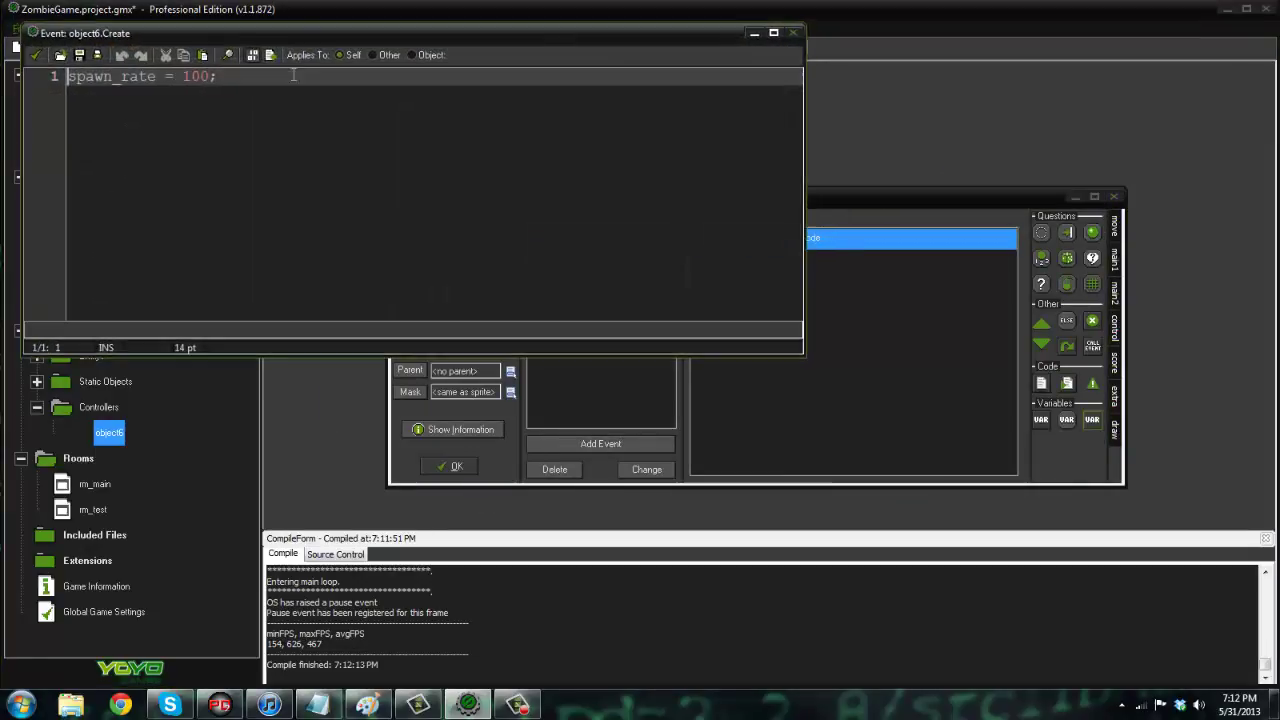
{"action": "left_click_drag", "start_coordinate": [388, 34], "coordinate": [694, 170]}
{"action": "left_click", "coordinate": [642, 296]}
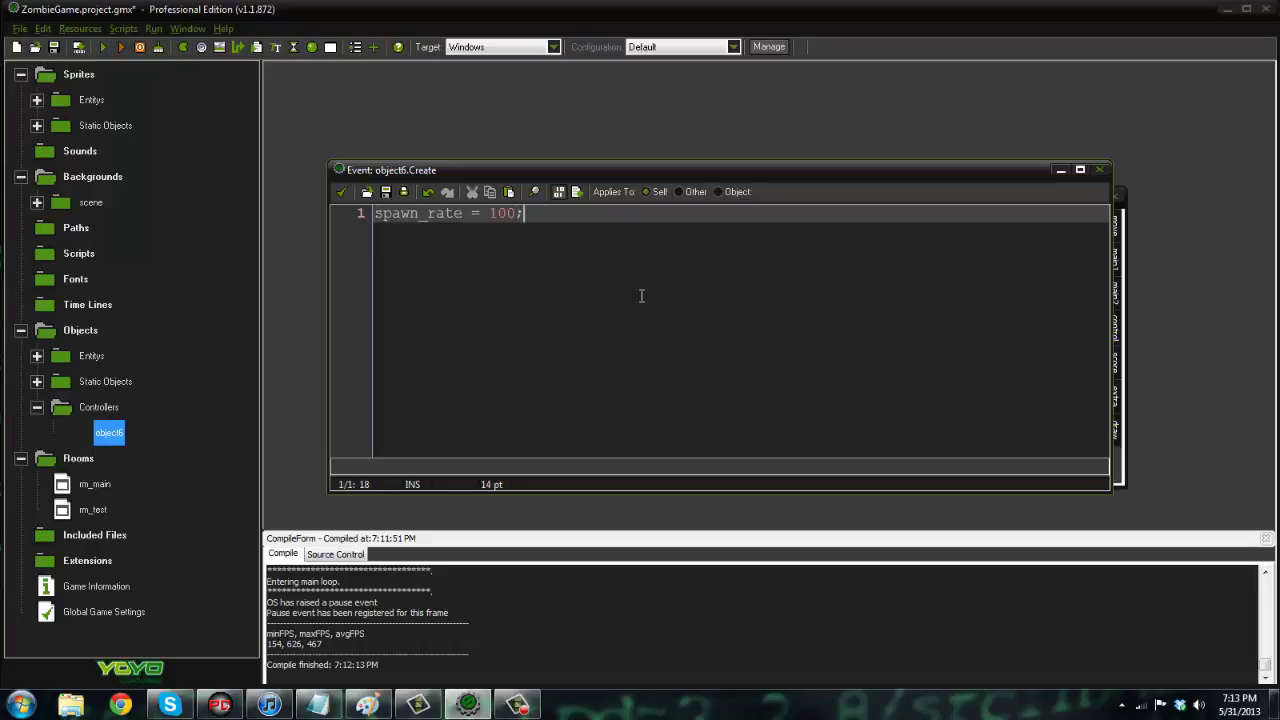
{"action": "key", "text": "shift+Left"}
{"action": "key", "text": "shift+Left"}
{"action": "key", "text": "shift+Left"}
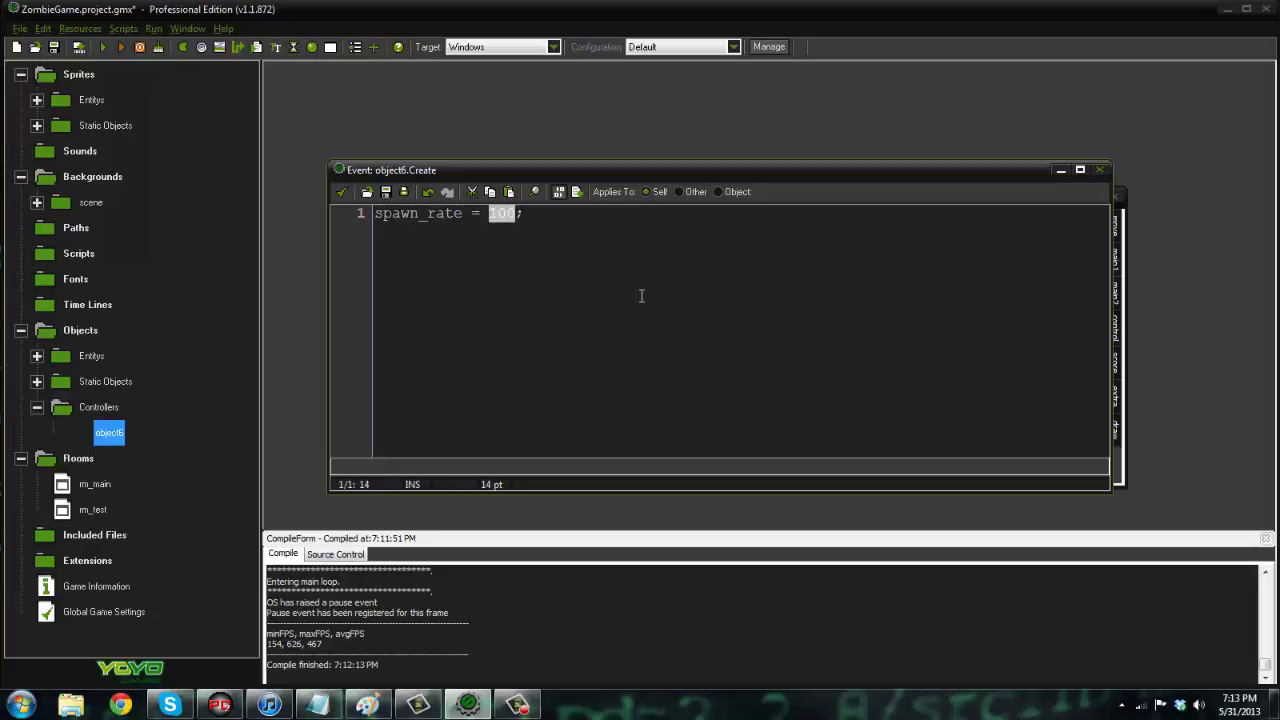
{"action": "type", "text": "90"}
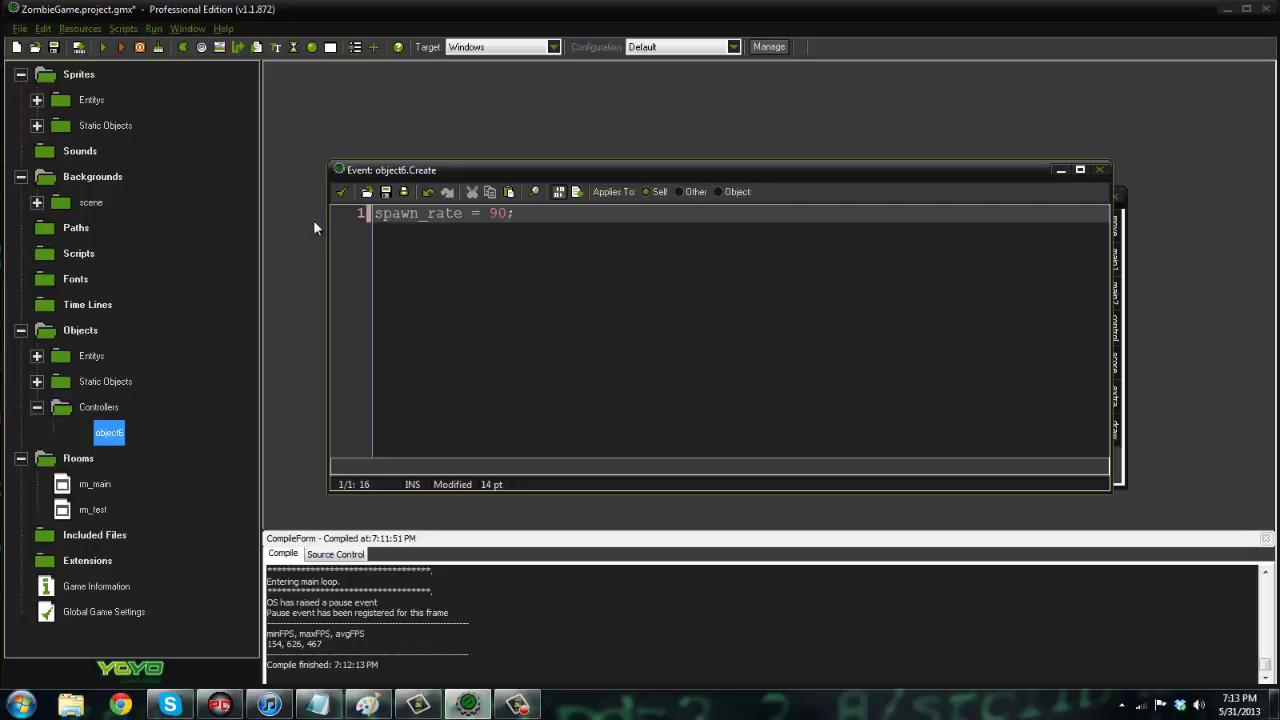
{"action": "left_click", "coordinate": [339, 192]}
Add a Step event with an empty code action to oSpawn and close its code editor.
{"action": "left_click_drag", "start_coordinate": [613, 214], "coordinate": [600, 183]}
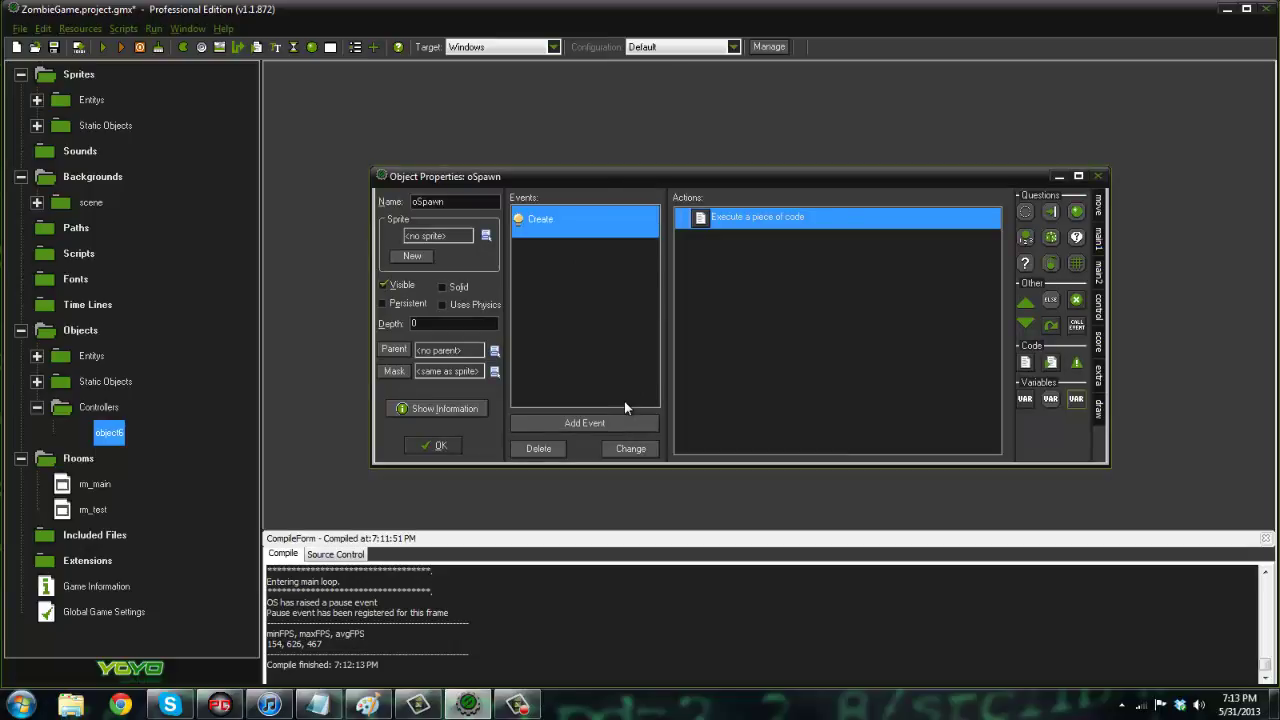
{"action": "left_click", "coordinate": [644, 424]}
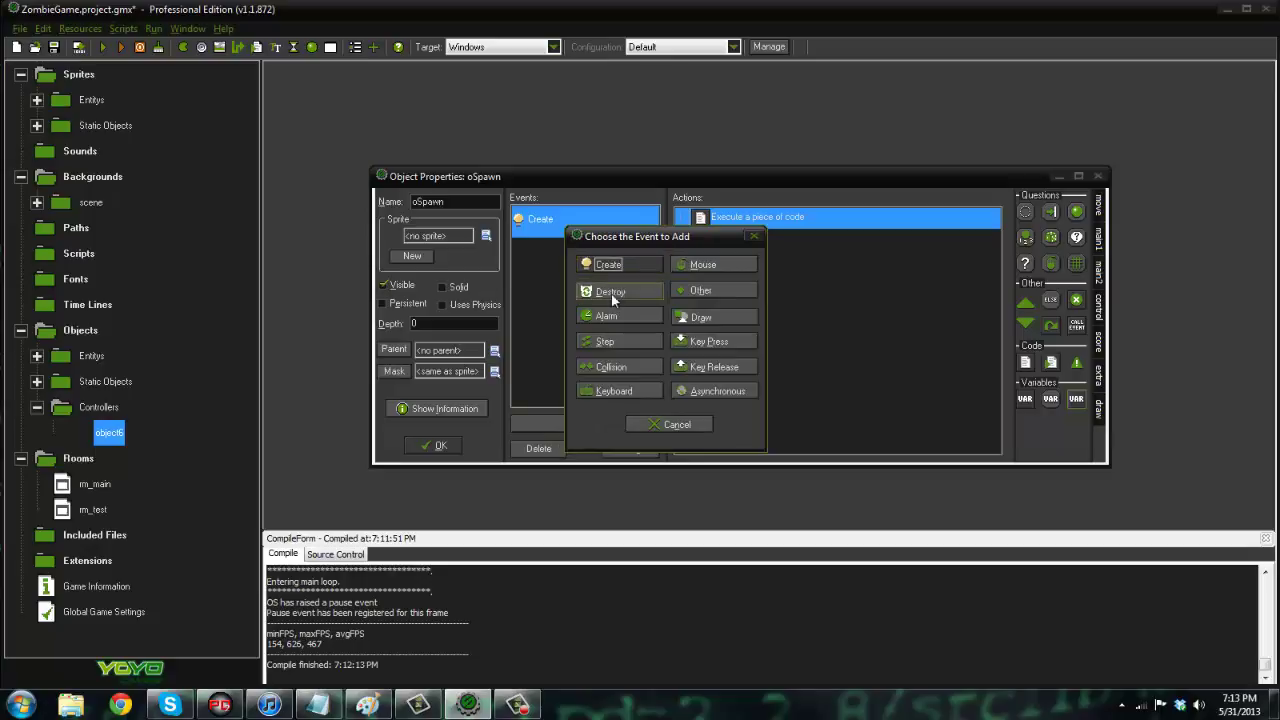
{"action": "left_click", "coordinate": [605, 341]}
{"action": "left_click_drag", "start_coordinate": [1025, 362], "coordinate": [709, 244]}
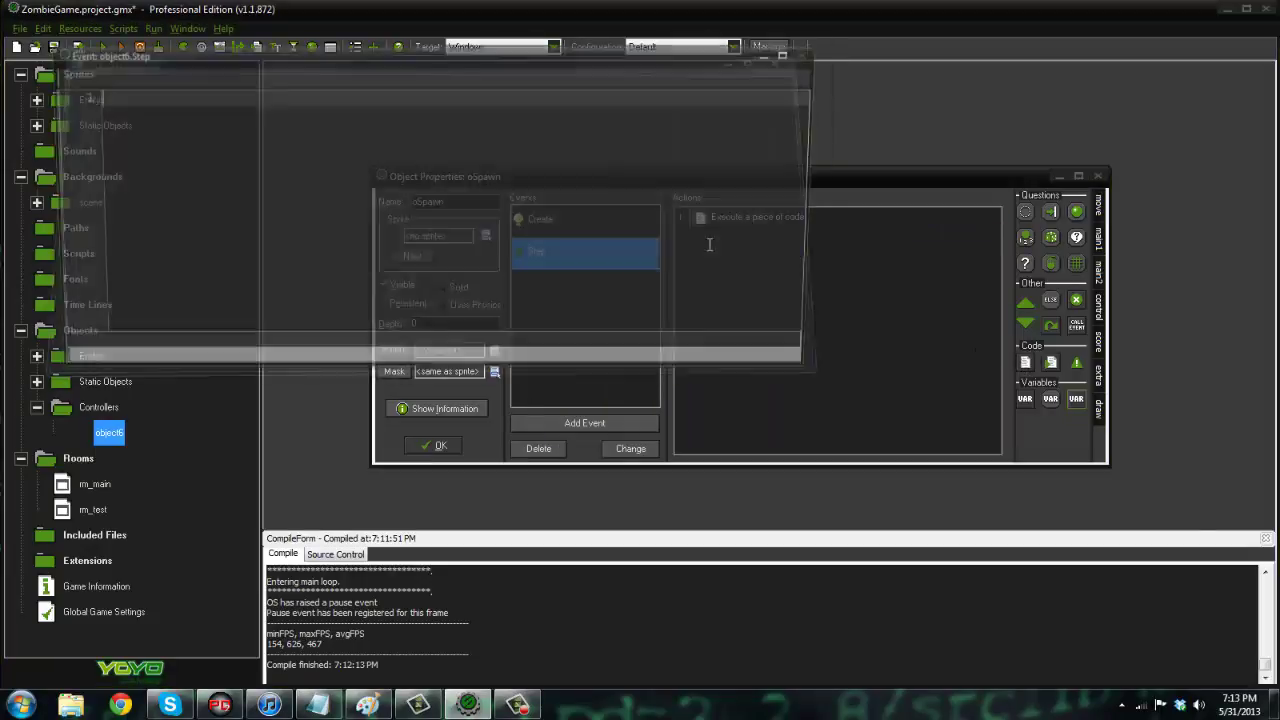
{"action": "left_click_drag", "start_coordinate": [739, 65], "coordinate": [891, 154]}
{"action": "left_click", "coordinate": [965, 144]}
Reopen the Create code of oSpawn and add the second line alarm[0] = spawn_rate;.
{"action": "left_click", "coordinate": [636, 224]}
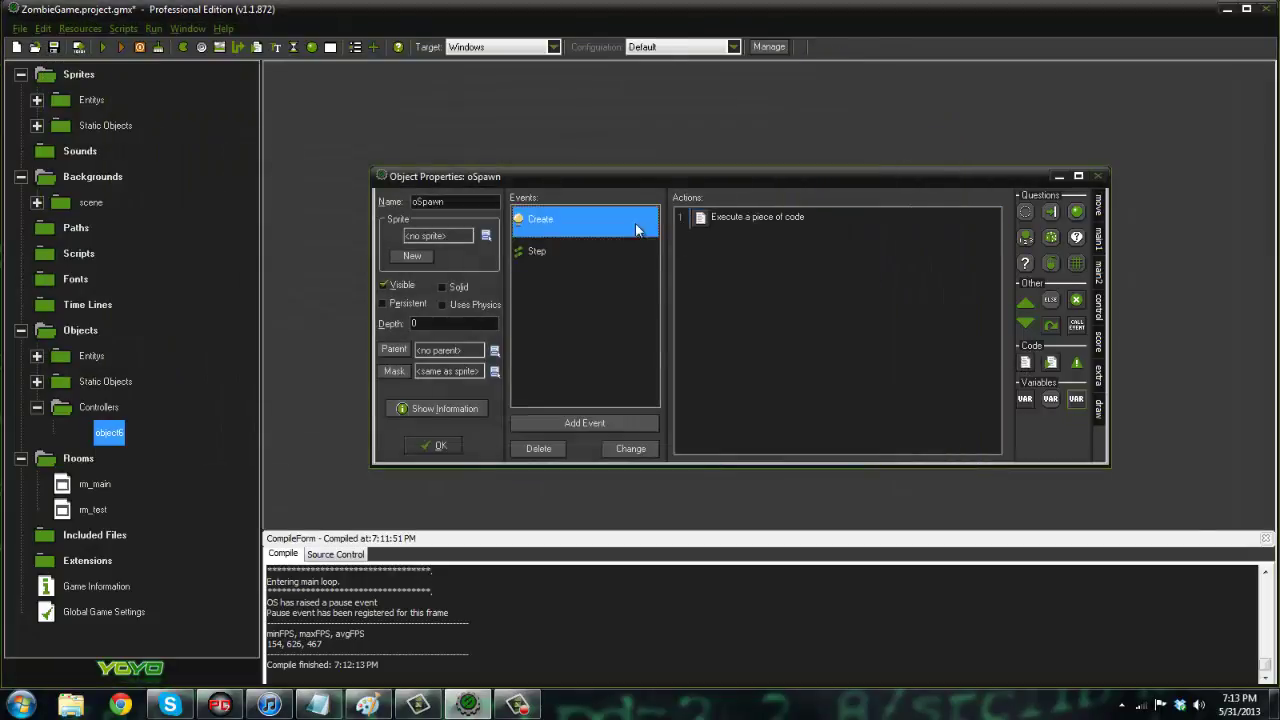
{"action": "double_click", "coordinate": [740, 218]}
{"action": "left_click", "coordinate": [187, 117]}
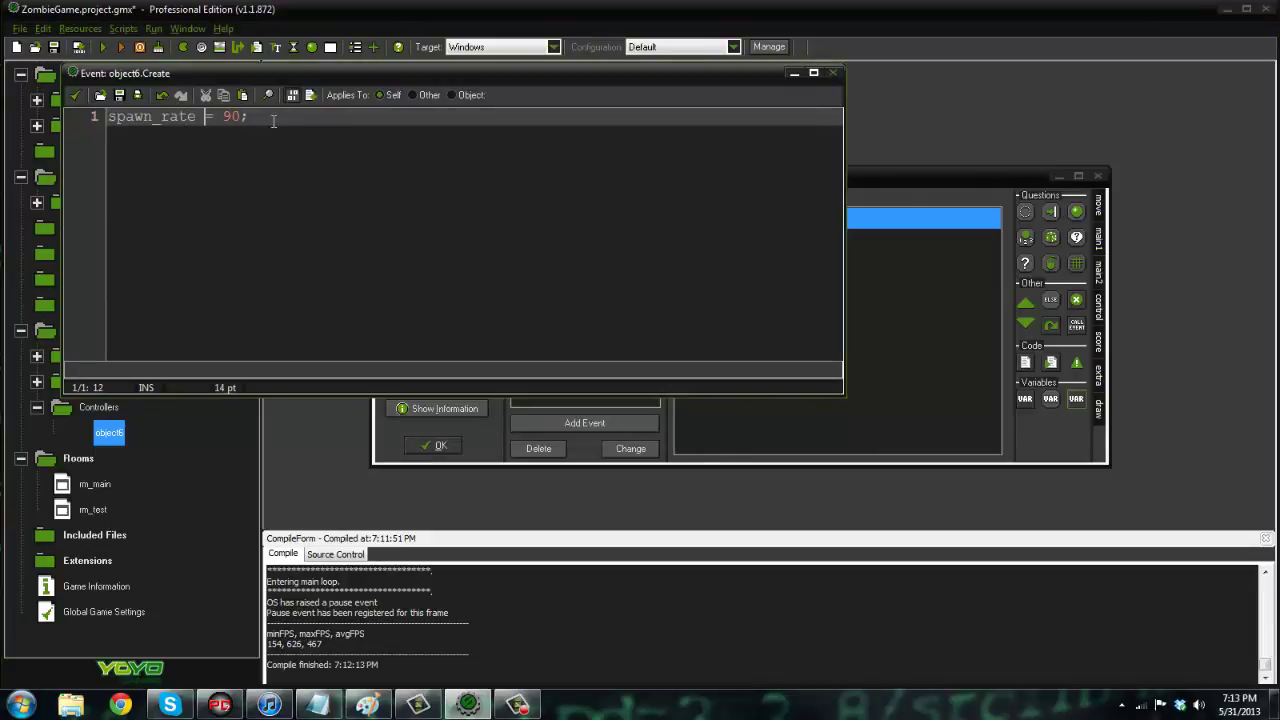
{"action": "key", "text": "Return"}
{"action": "type", "text": "alarm["}
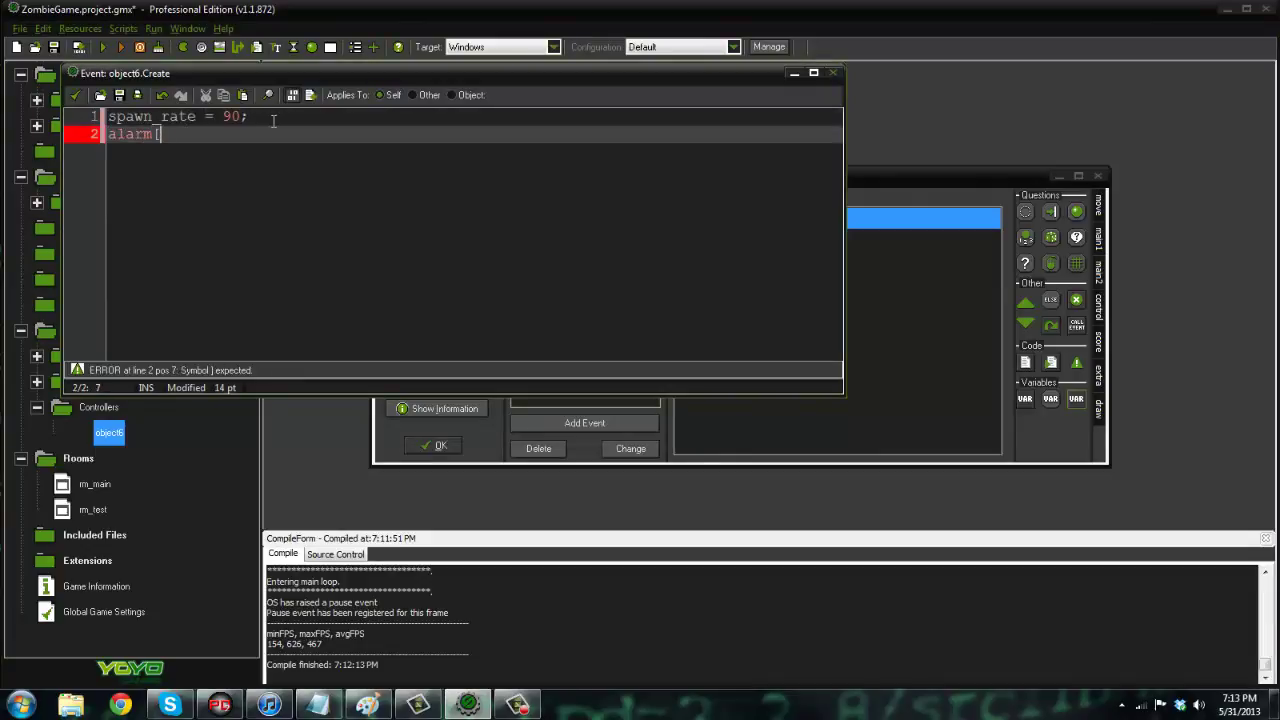
{"action": "type", "text": "0] = spae"}
{"action": "key", "text": "BackSpace"}
{"action": "key", "text": "BackSpace"}
{"action": "key", "text": "BackSpace"}
{"action": "key", "text": "BackSpace"}
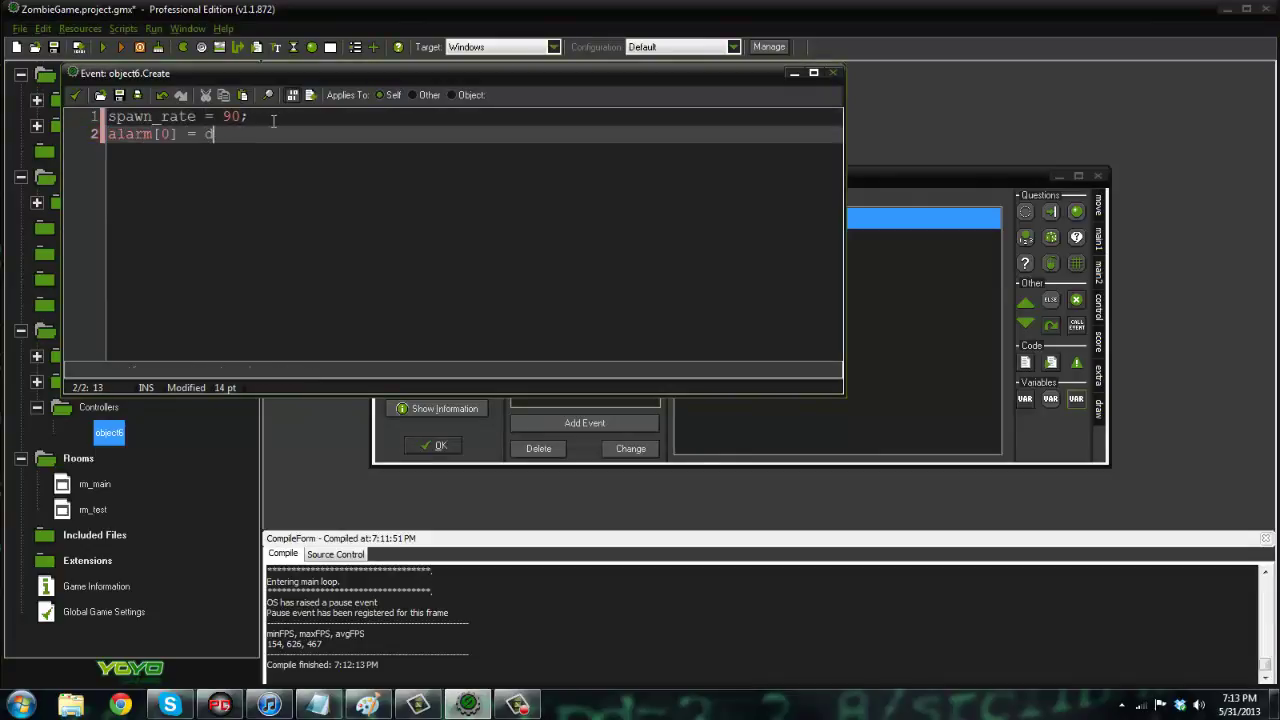
{"action": "type", "text": "spawn_rate;"}
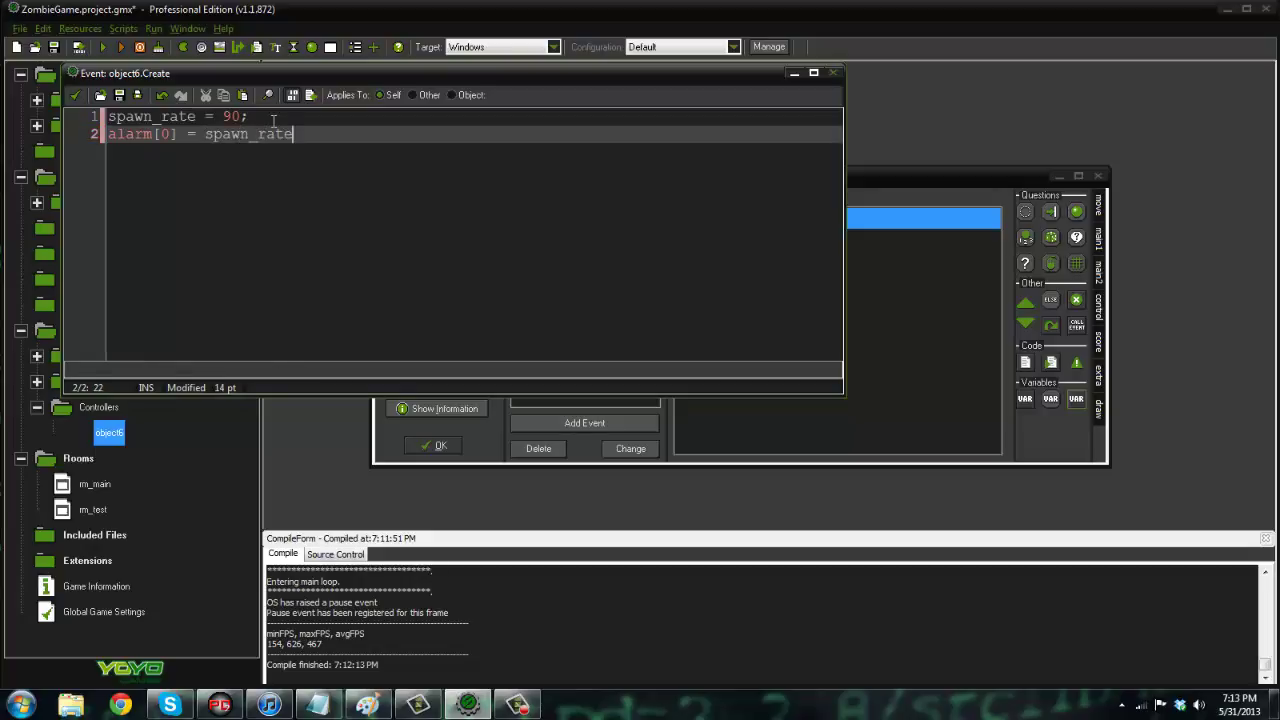